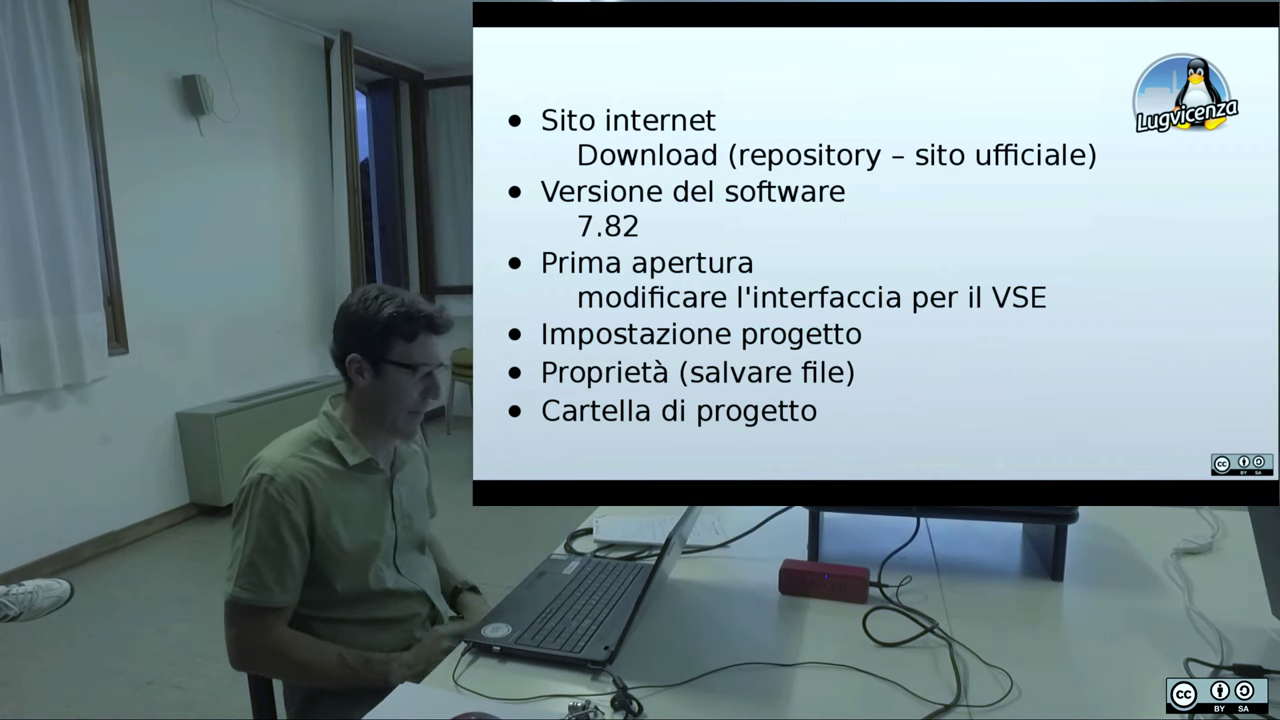
Step: Move on to the slide with the blender.it homepage screenshot and its URL
key(alt+Tab)
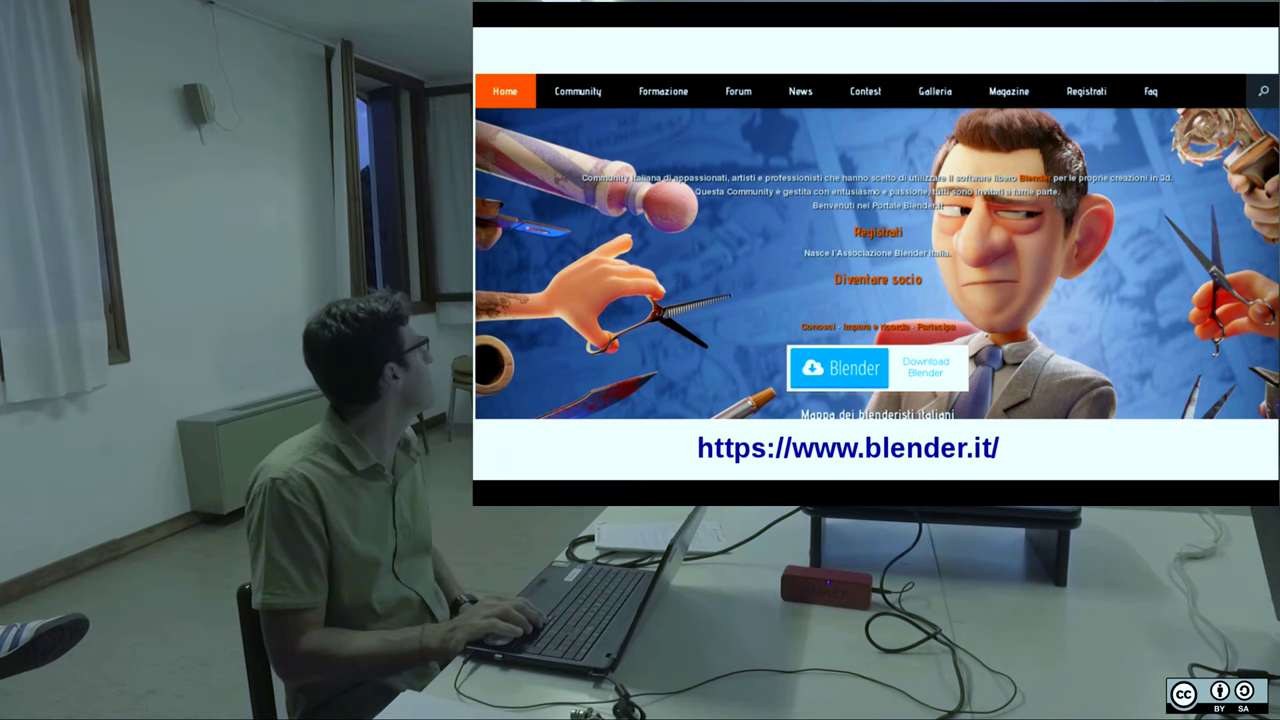
Step: Step past the install-commands and download slides to the blender.org homepage screenshot
key(Page_Down)
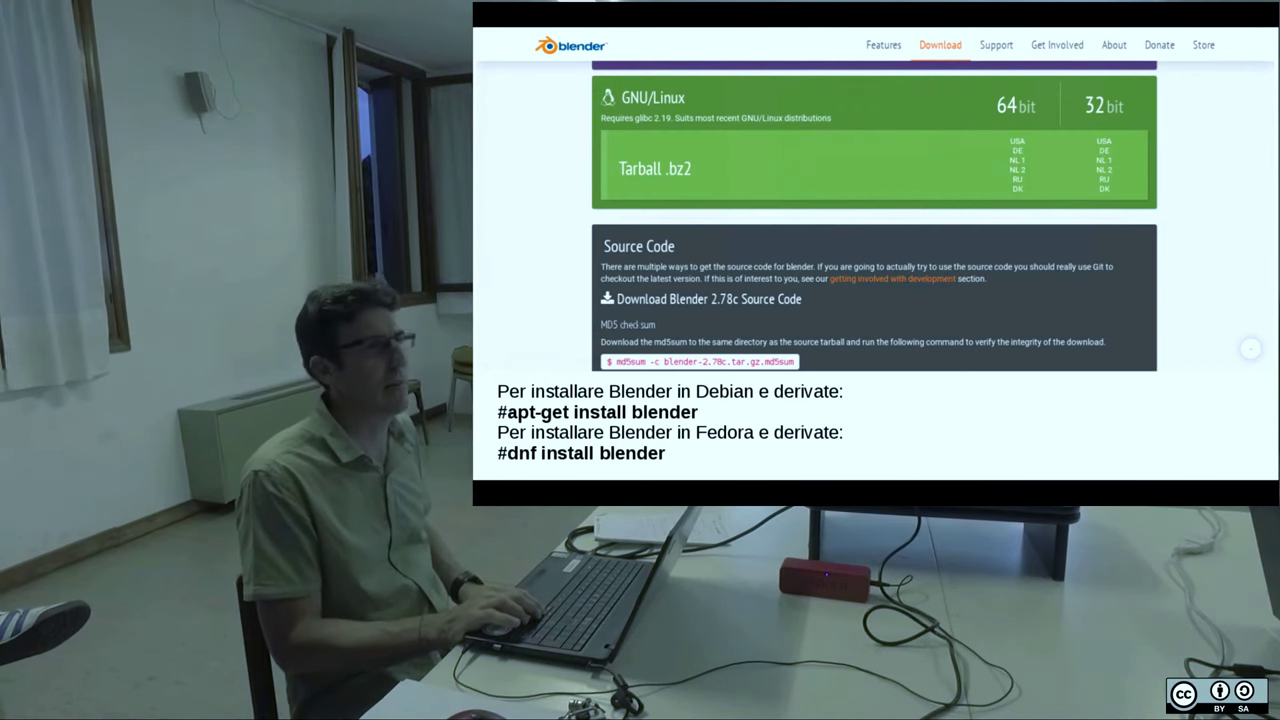
key(alt+Tab)
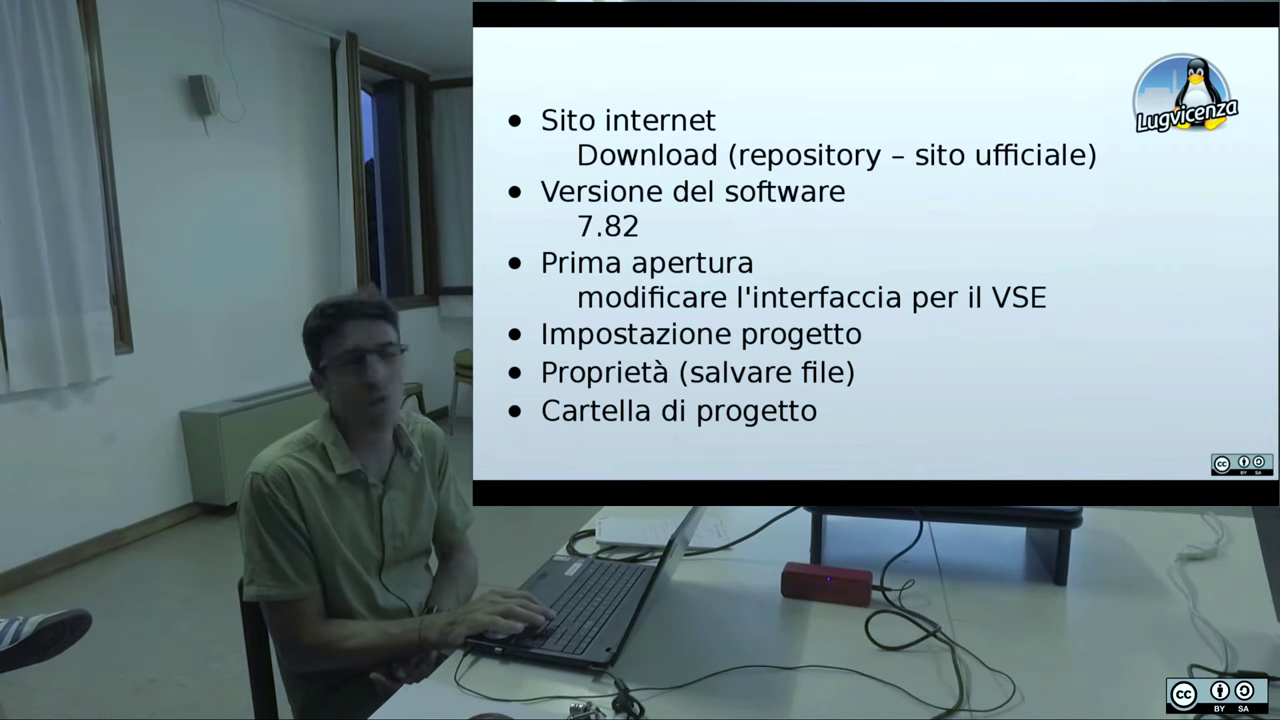
key(Right)
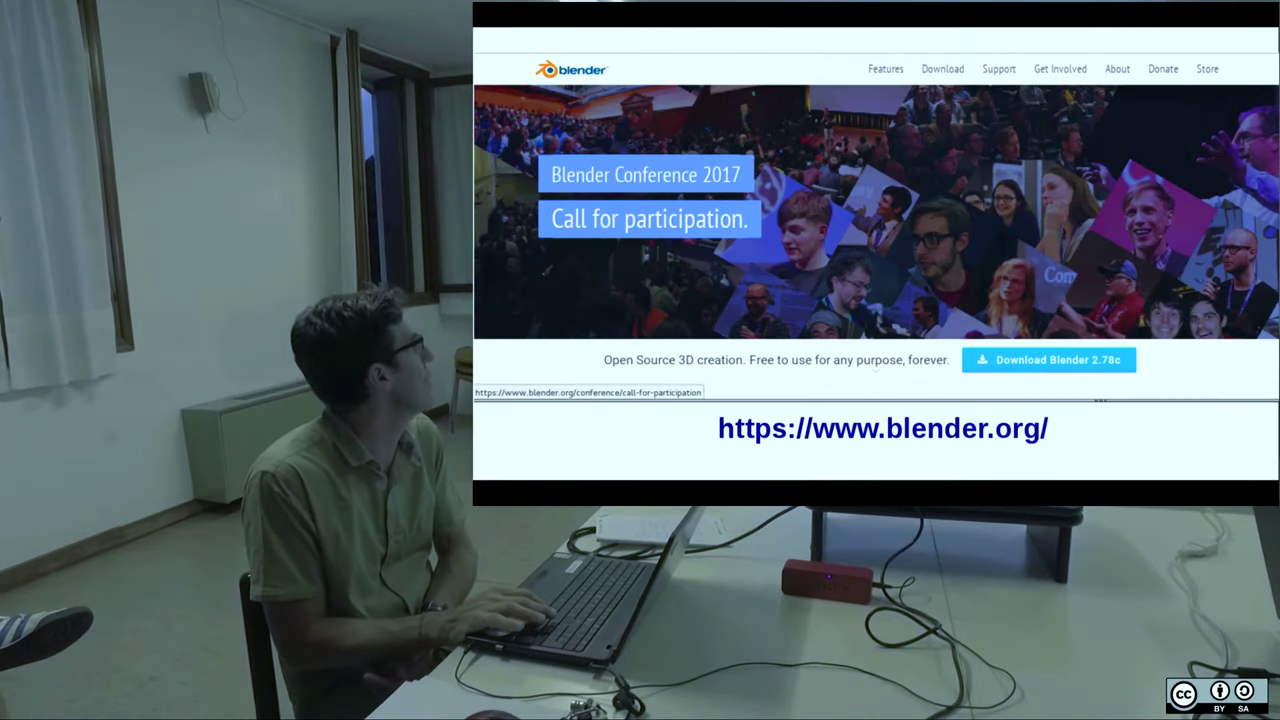
Step: Advance past the blender.org slide to the Blender 2.78 splash screenshot
key(Right)
key(Right)
key(Right)
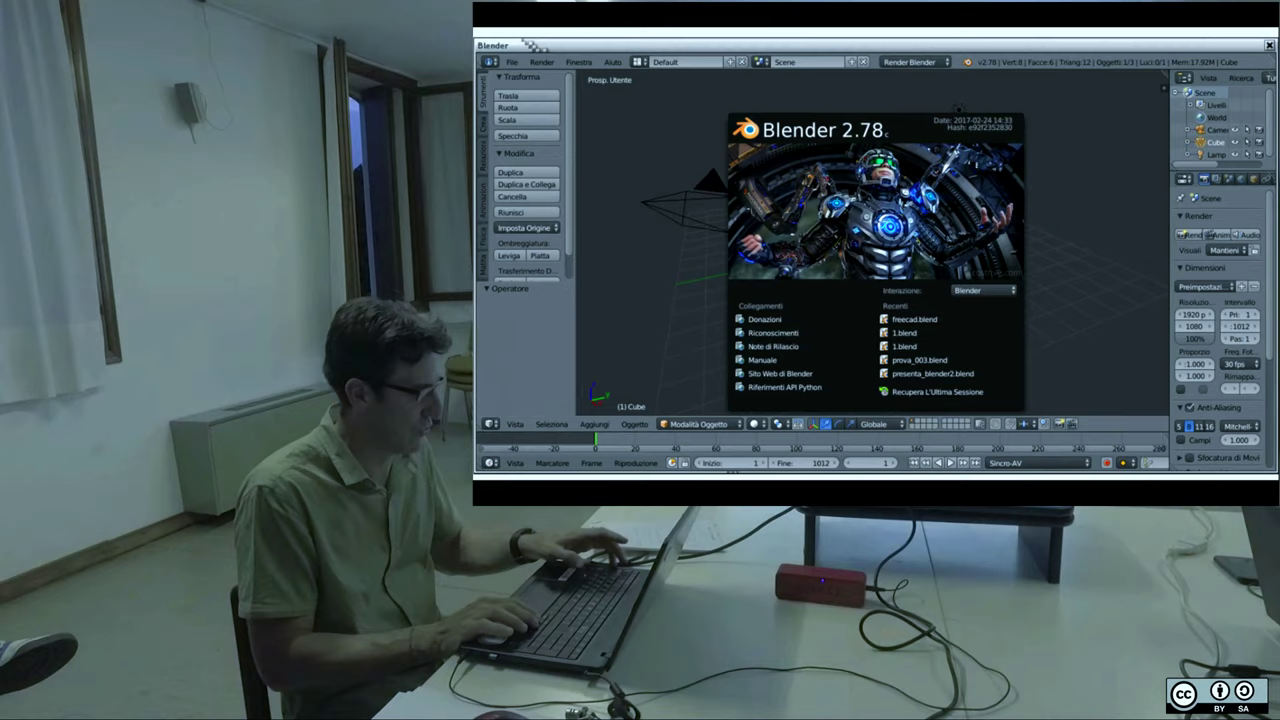
Step: Glance at the Wikibooks Blender VSE installation page in Firefox, then bring Blender back to the front
key(alt+Tab)
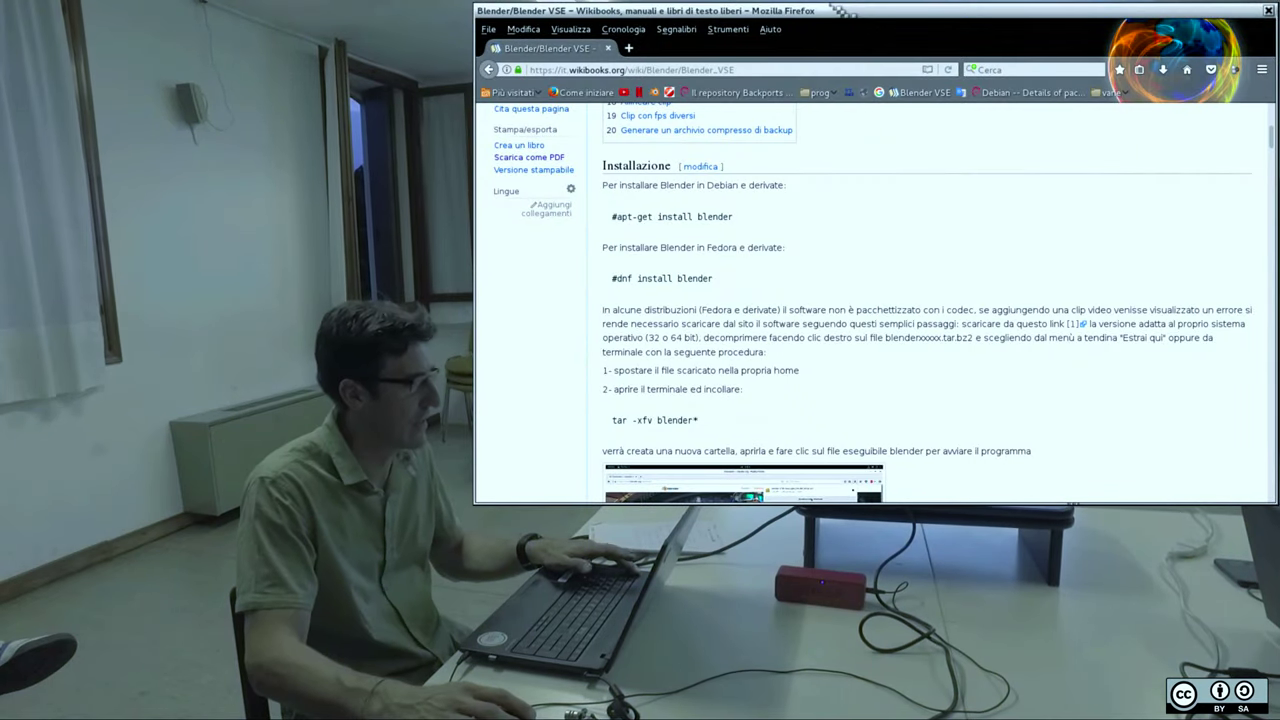
key(alt+Tab)
key(alt+Tab)
key(alt+Tab)
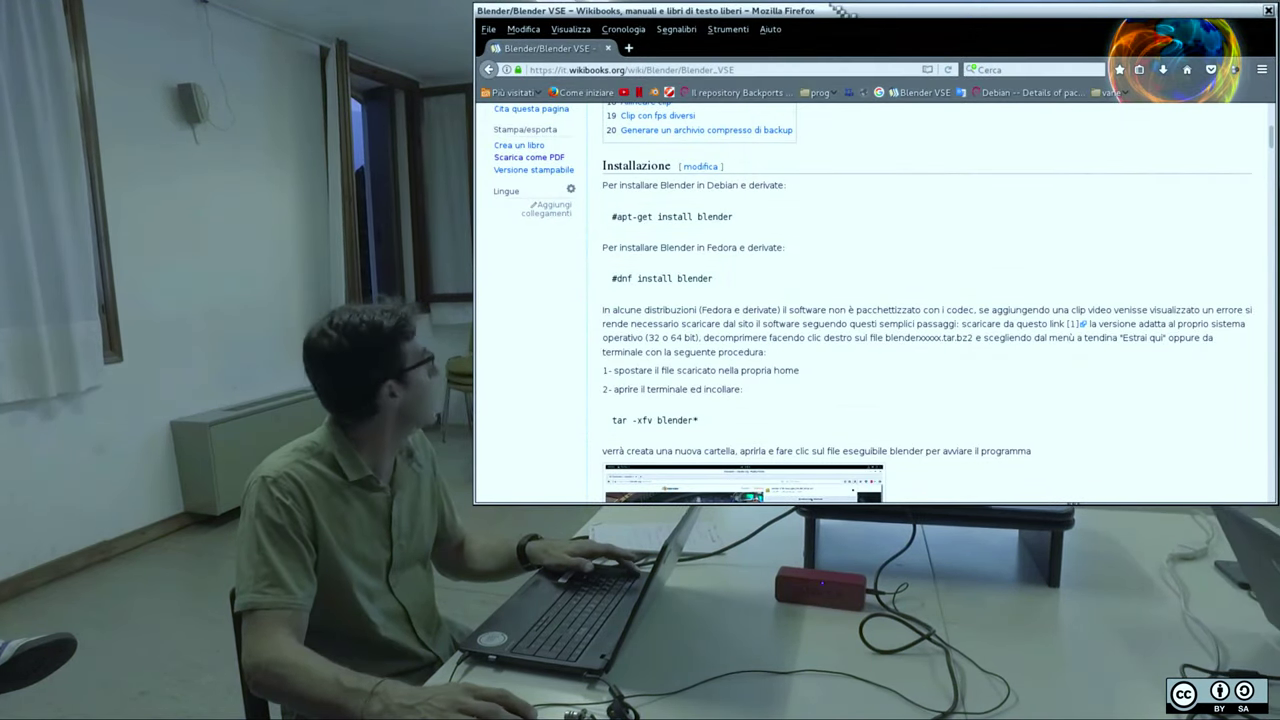
key(super)
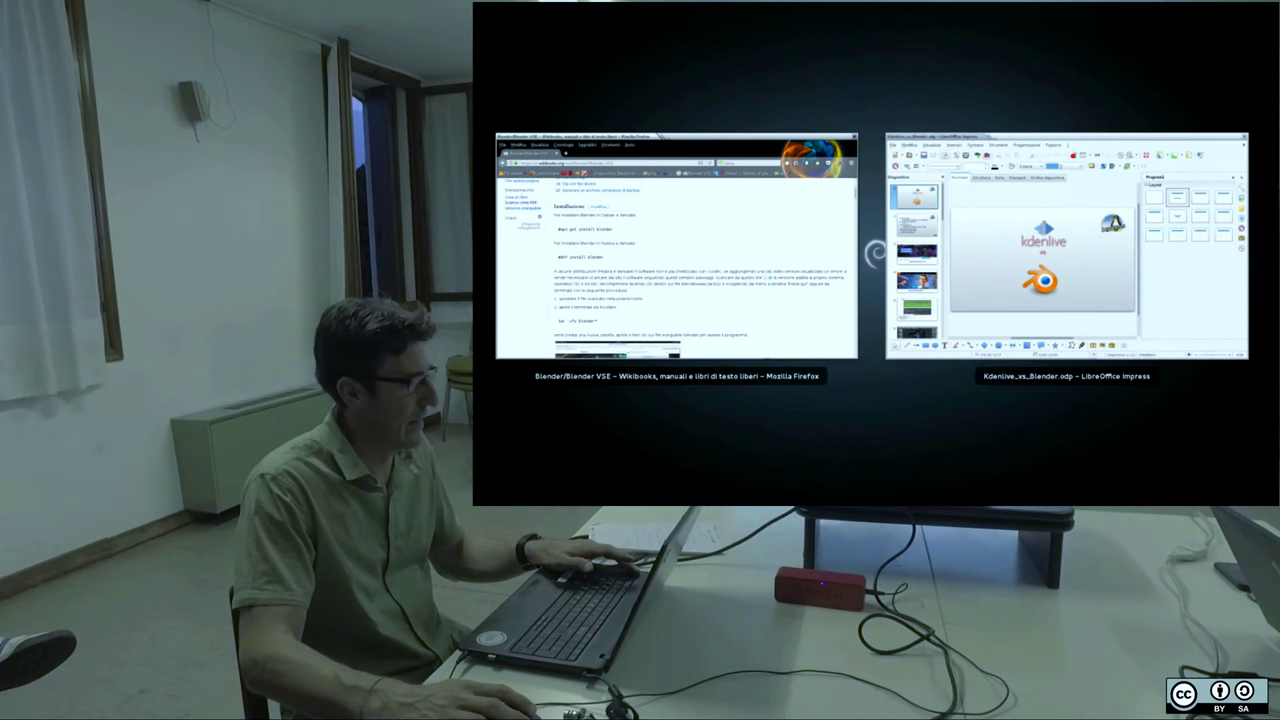
key(Escape)
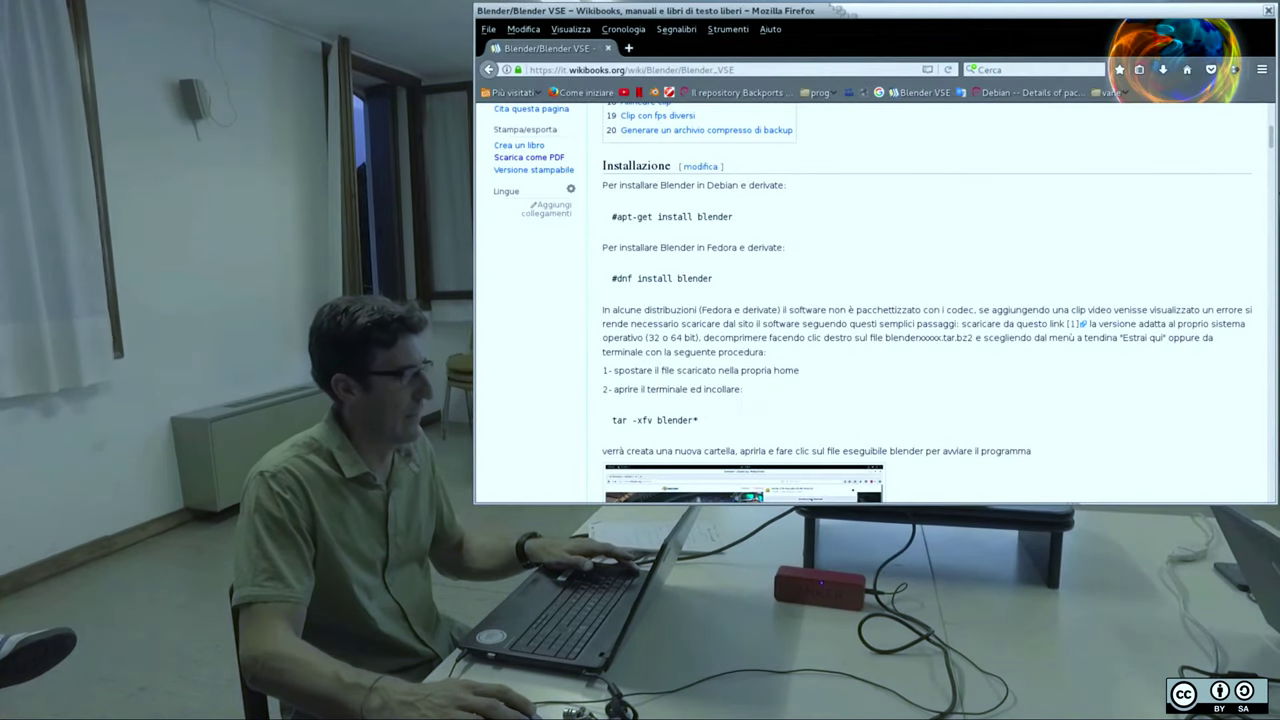
key(alt+Tab)
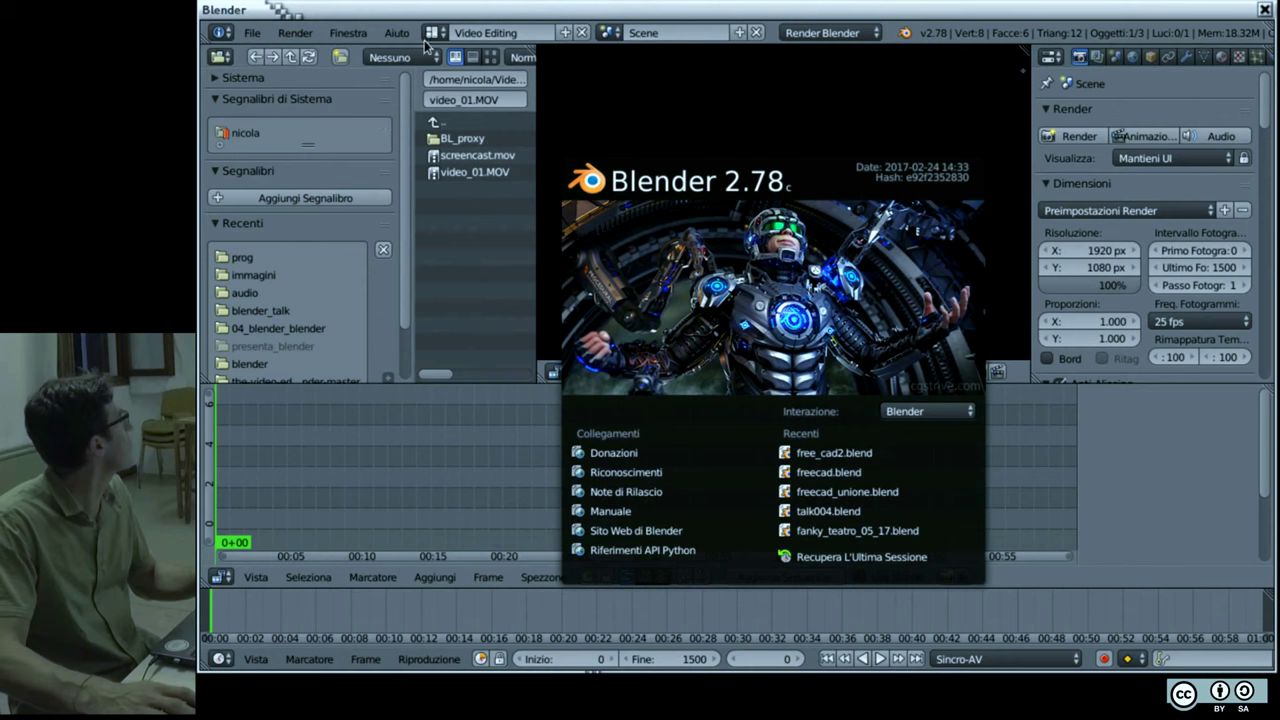
Step: Close the splash screen and cycle the screen layout through Video Editing, Game Logic and Default
click(426, 47)
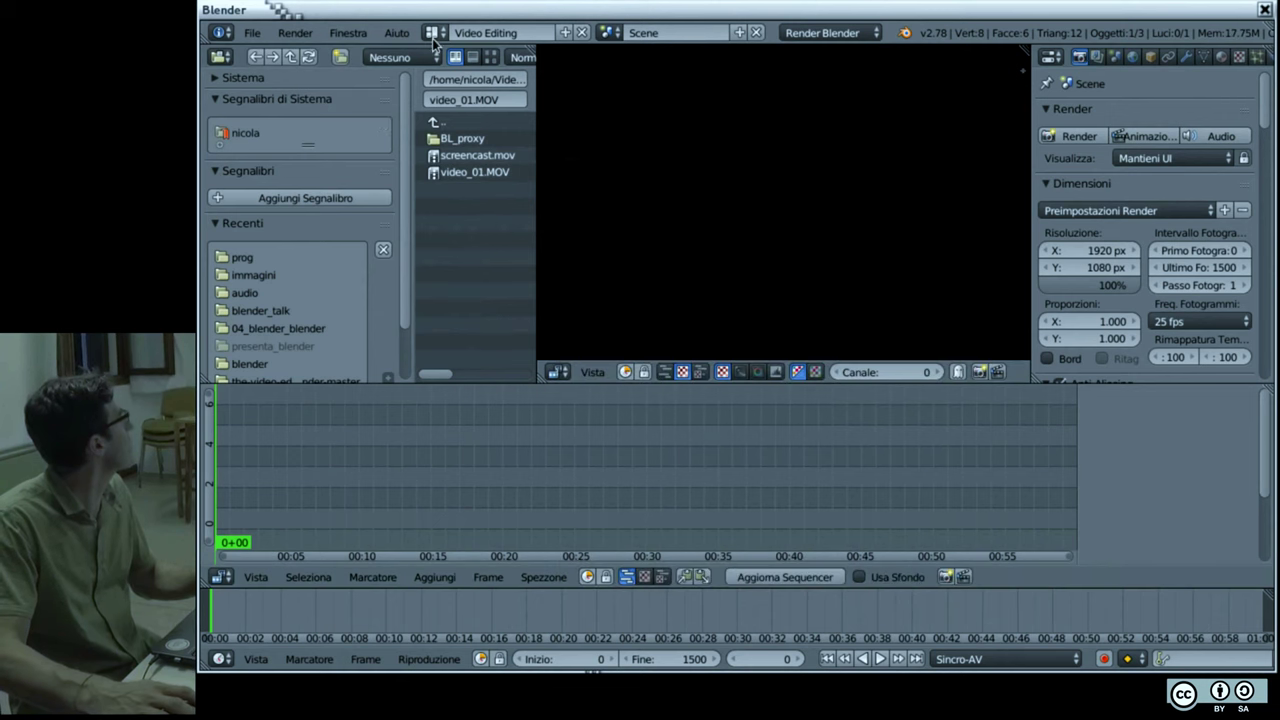
click(431, 33)
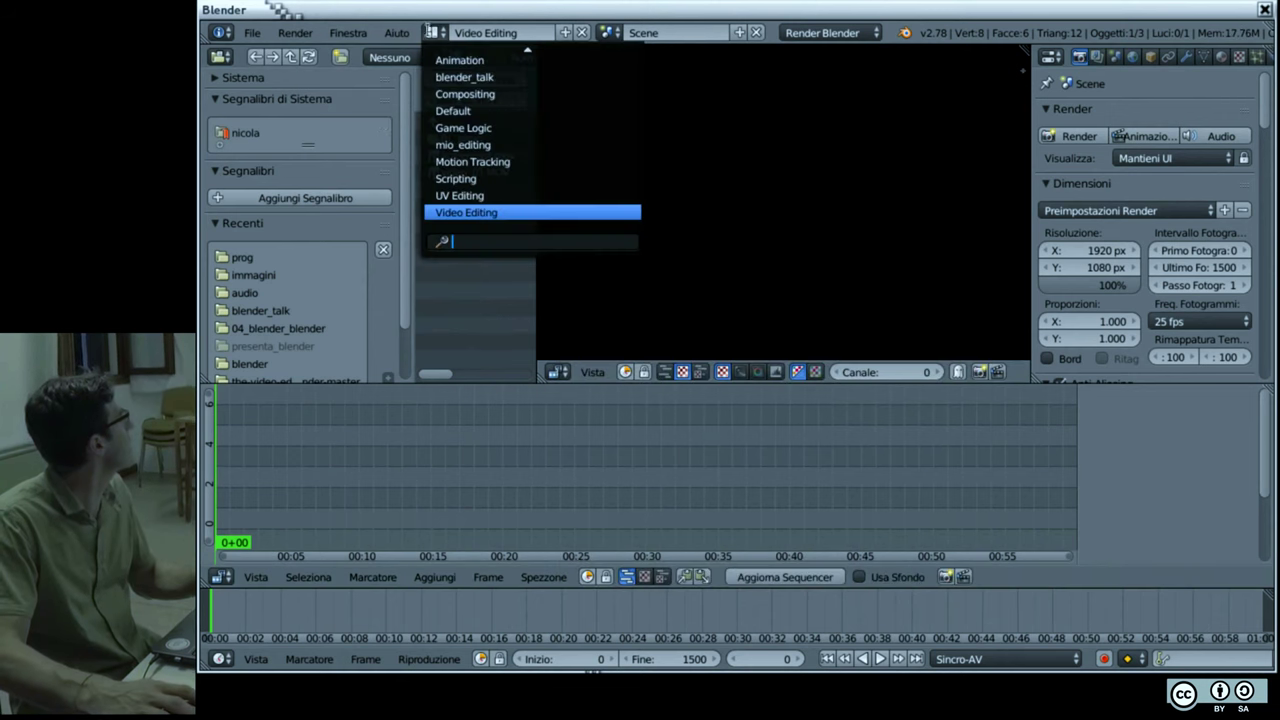
click(463, 214)
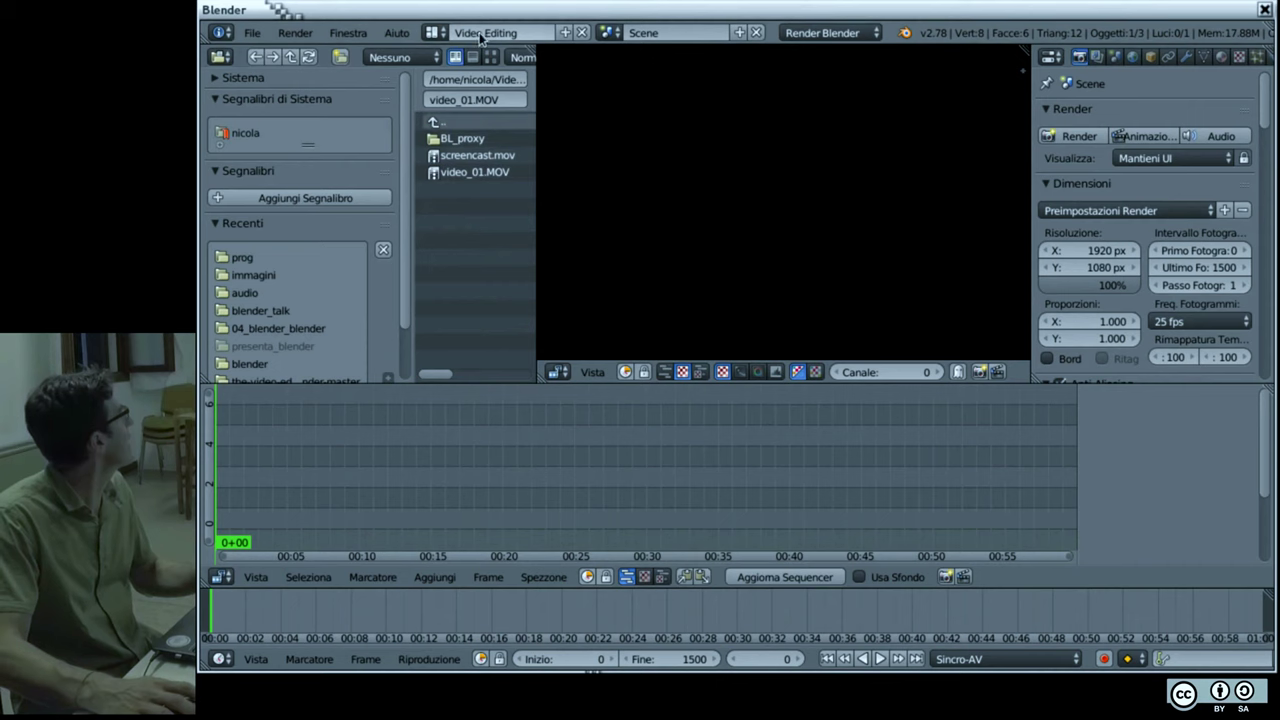
click(438, 34)
click(460, 126)
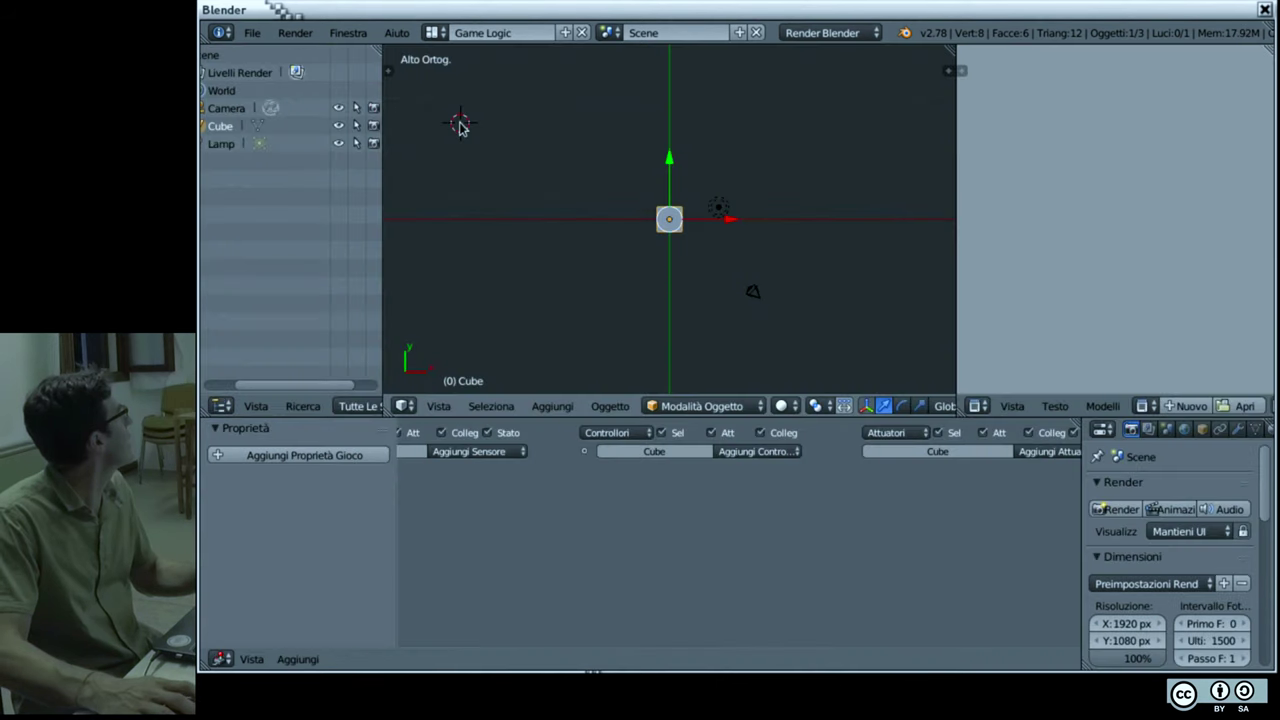
click(438, 34)
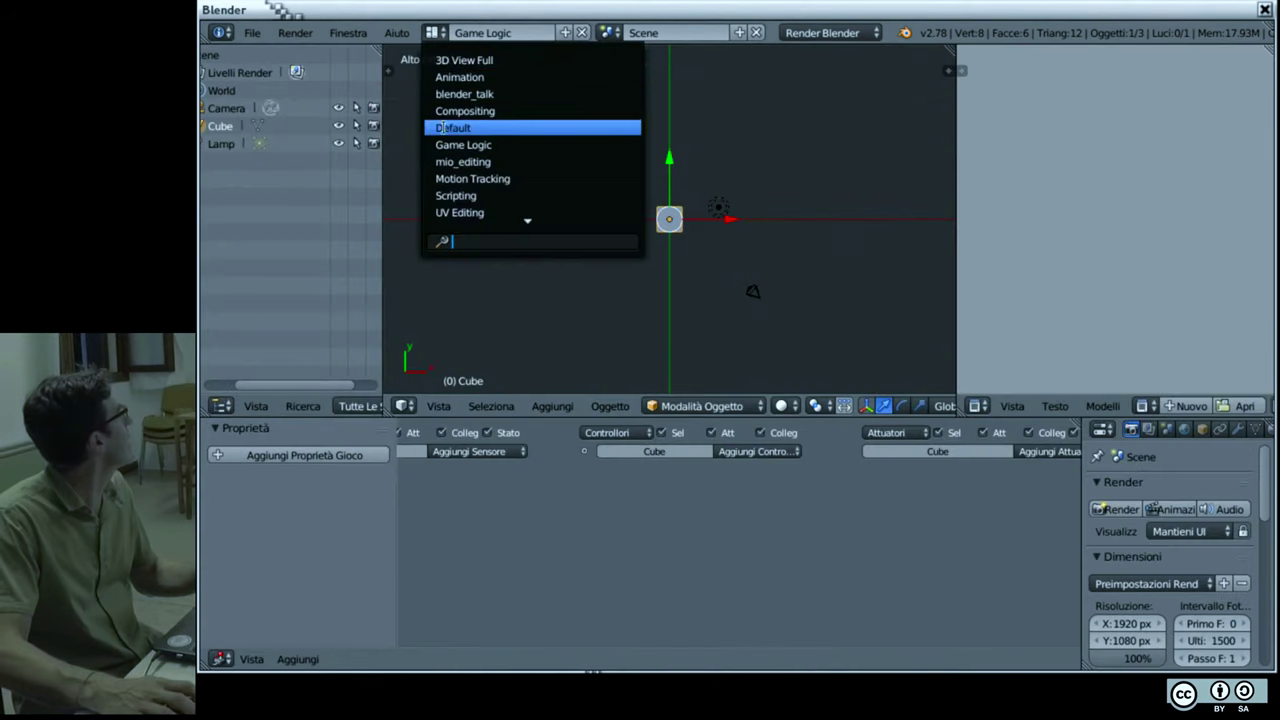
click(462, 126)
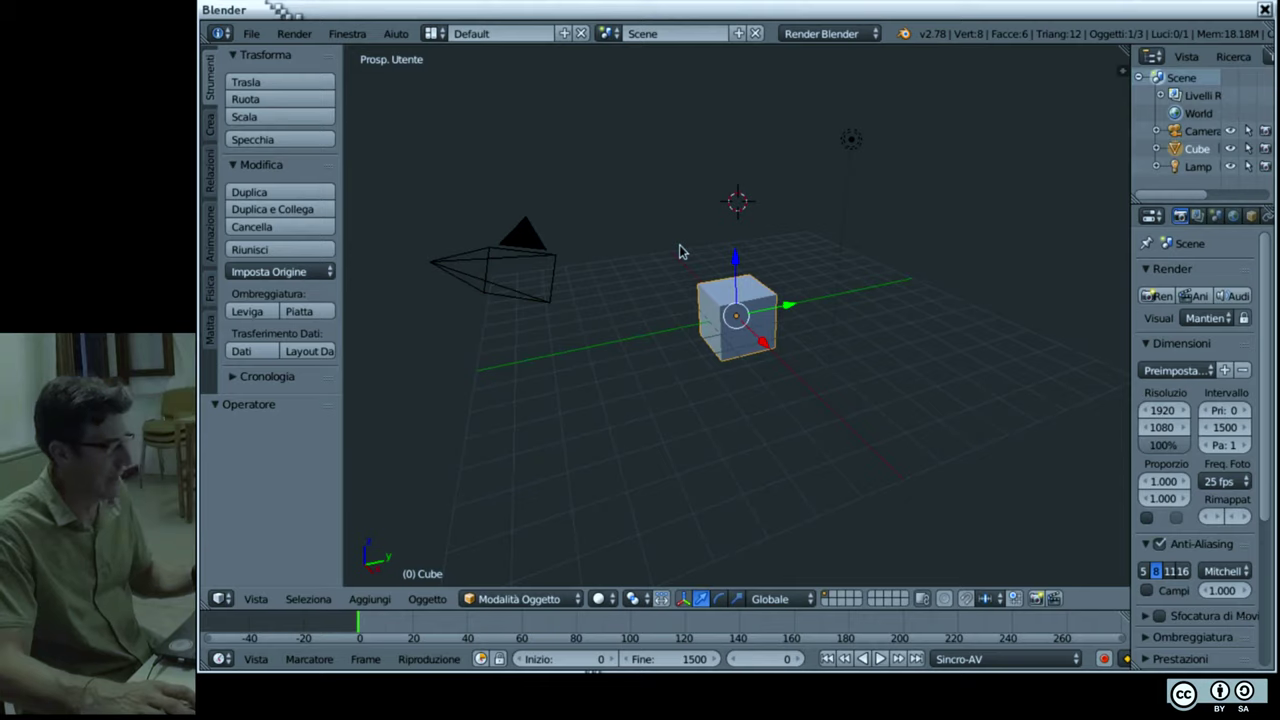
Step: Run the Kdenlive vs Blender title slide full-screen, advance it, then return to Blender
key(alt+Tab)
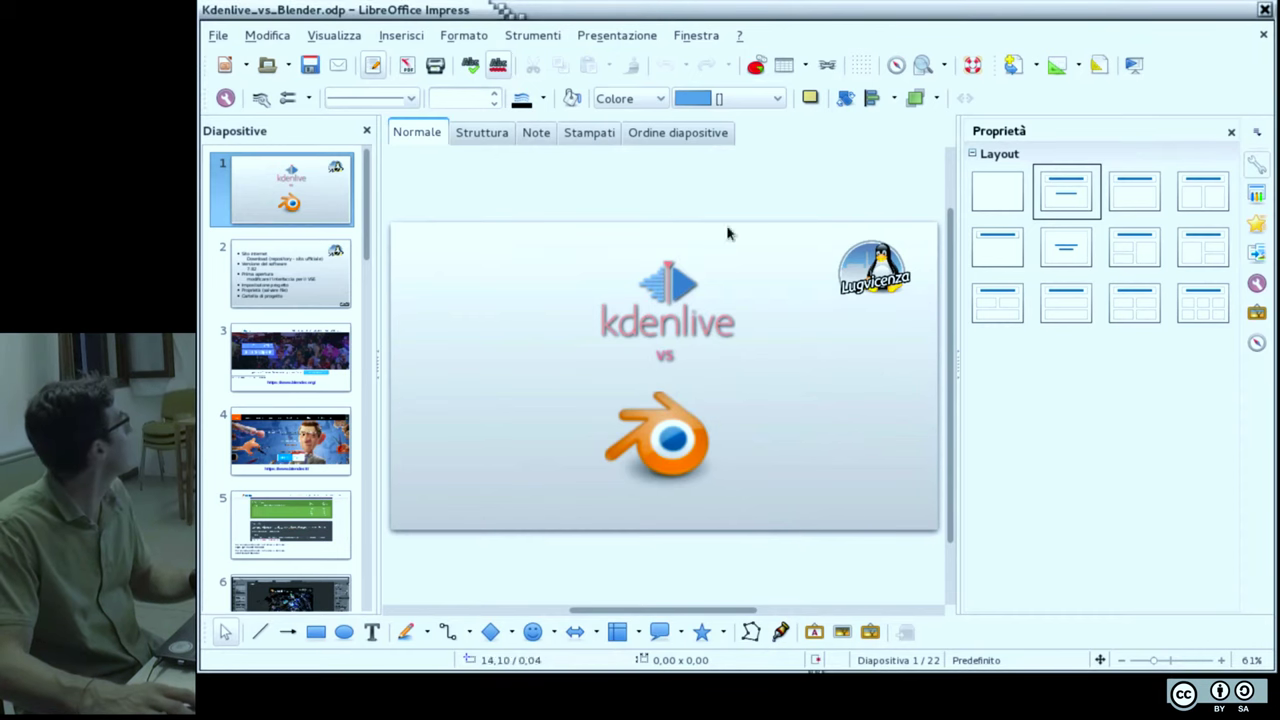
click(1137, 67)
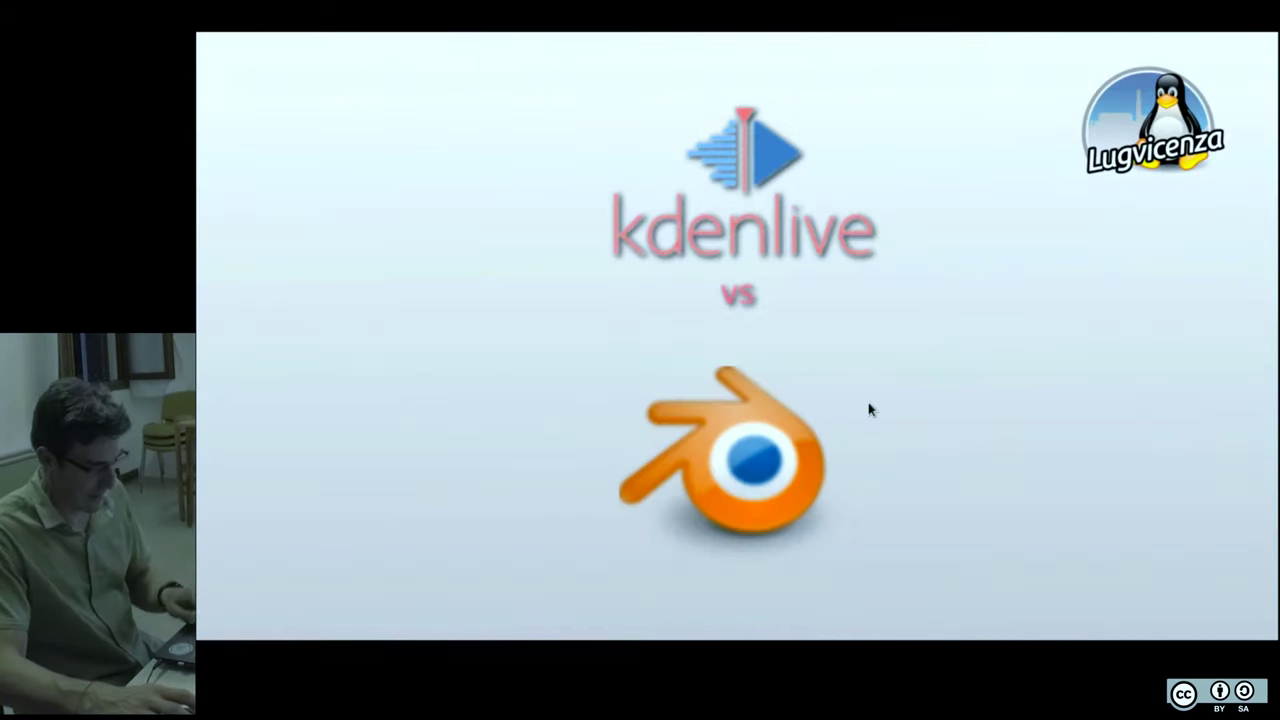
click(868, 402)
key(alt+Tab)
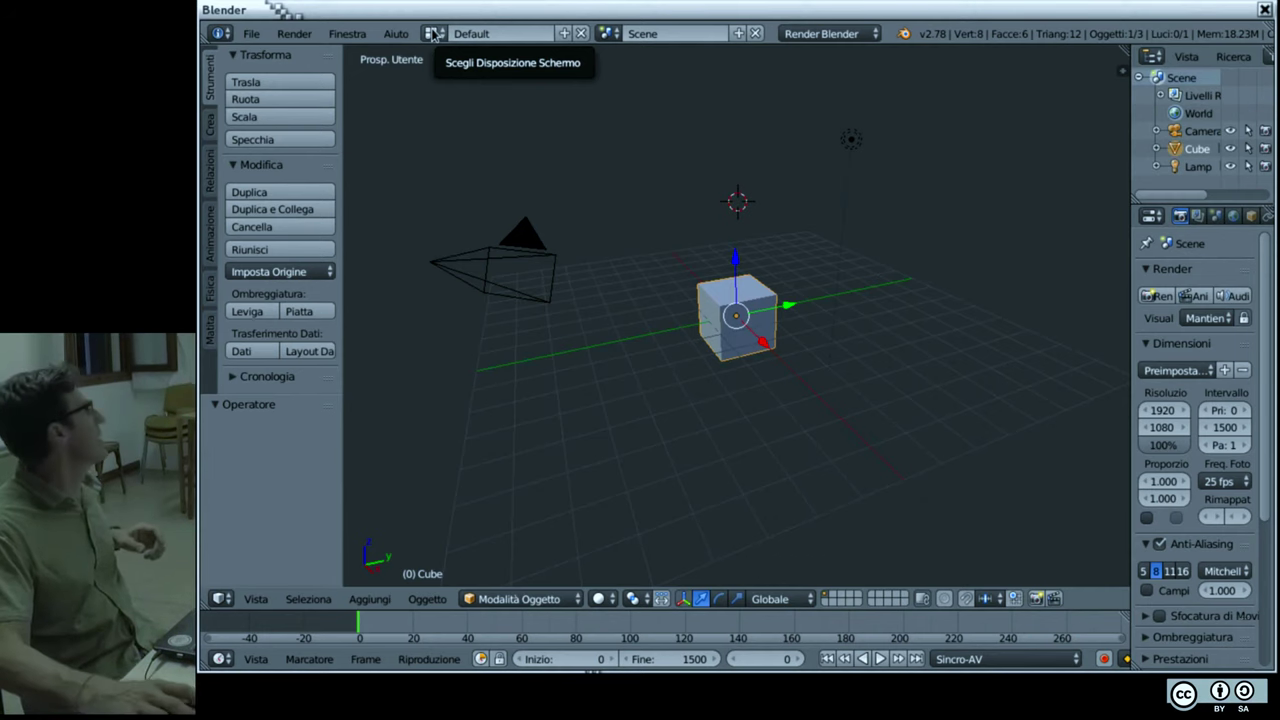
Step: Switch to the Video Editing layout and narrow the properties editor by dragging its border
click(433, 33)
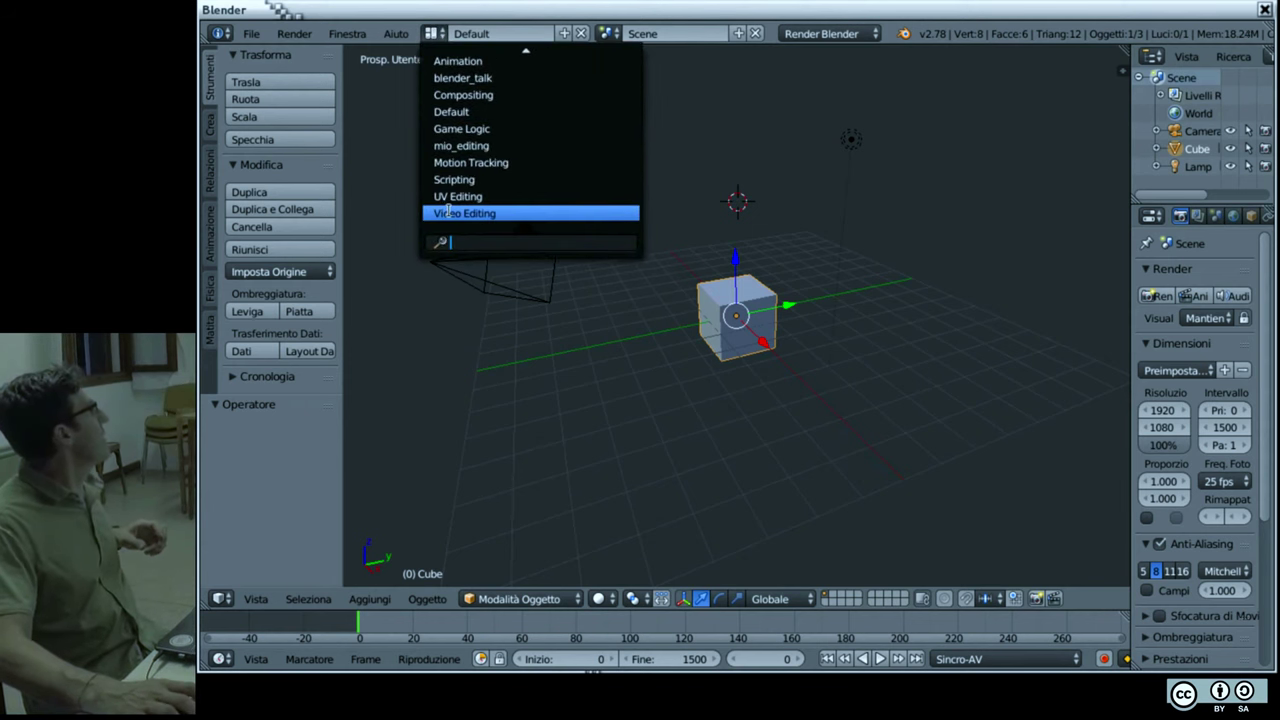
click(448, 212)
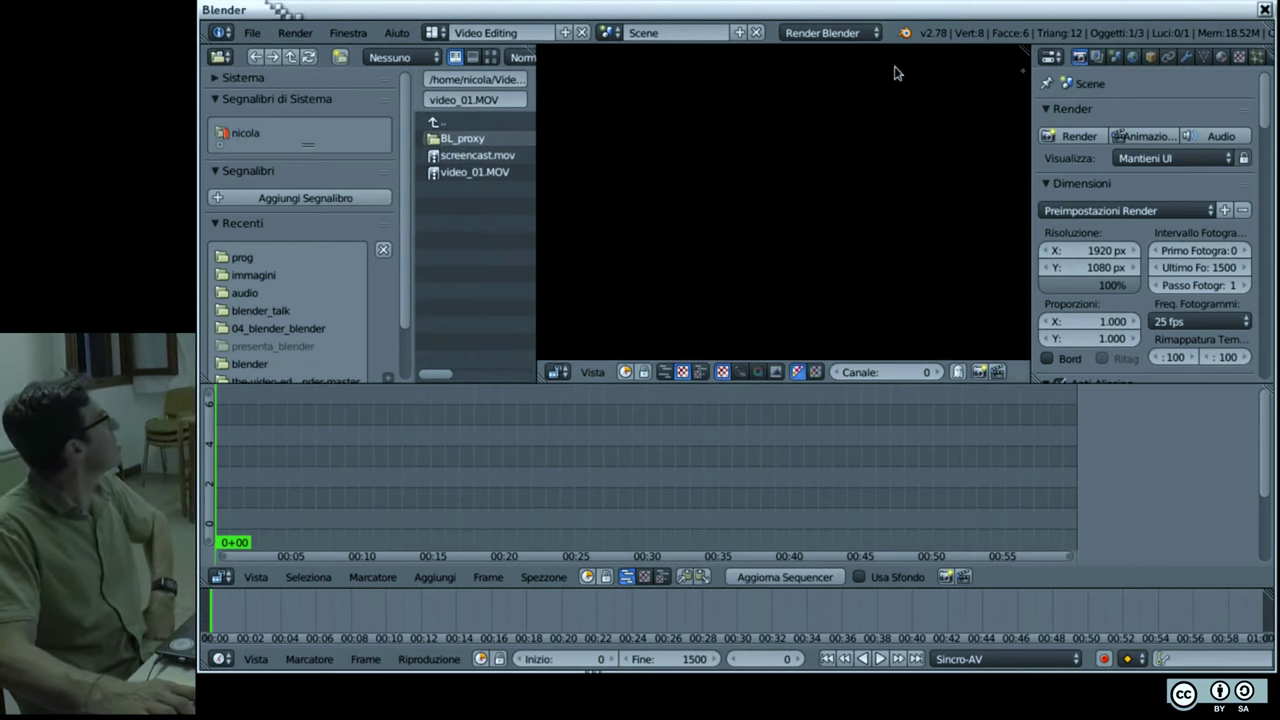
mouse_move(1029, 143)
mouse_down()
mouse_move(1105, 126)
mouse_move(982, 113)
mouse_up()
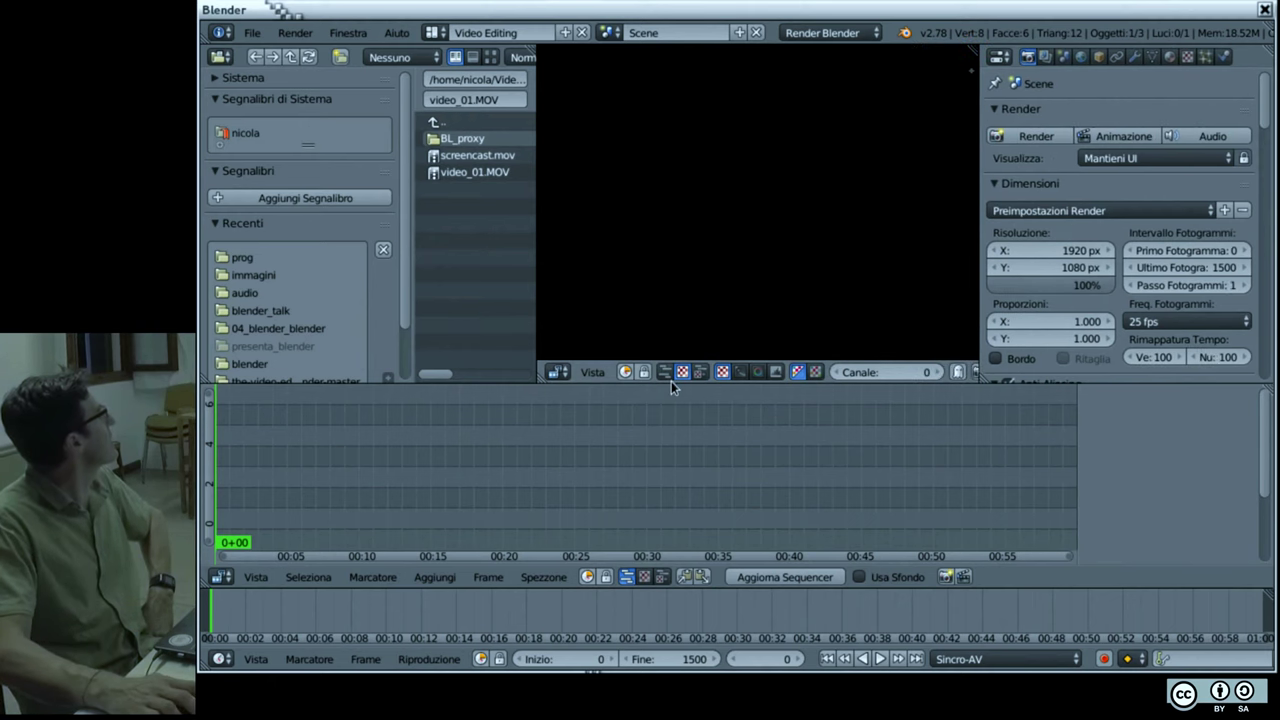
Step: Drag the sequencer's top and bottom borders so the preview and file browser sit slightly taller
mouse_move(672, 384)
mouse_down()
mouse_move(705, 315)
mouse_move(680, 398)
mouse_up()
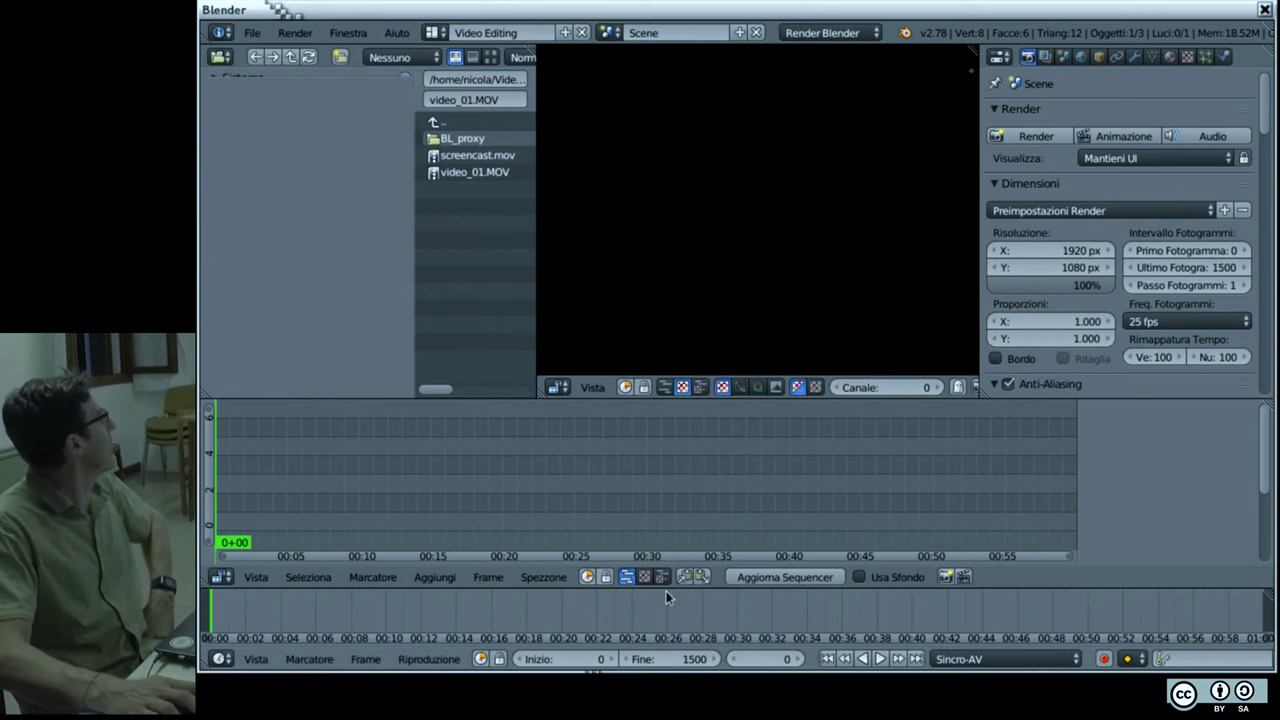
drag(666, 588, 670, 584)
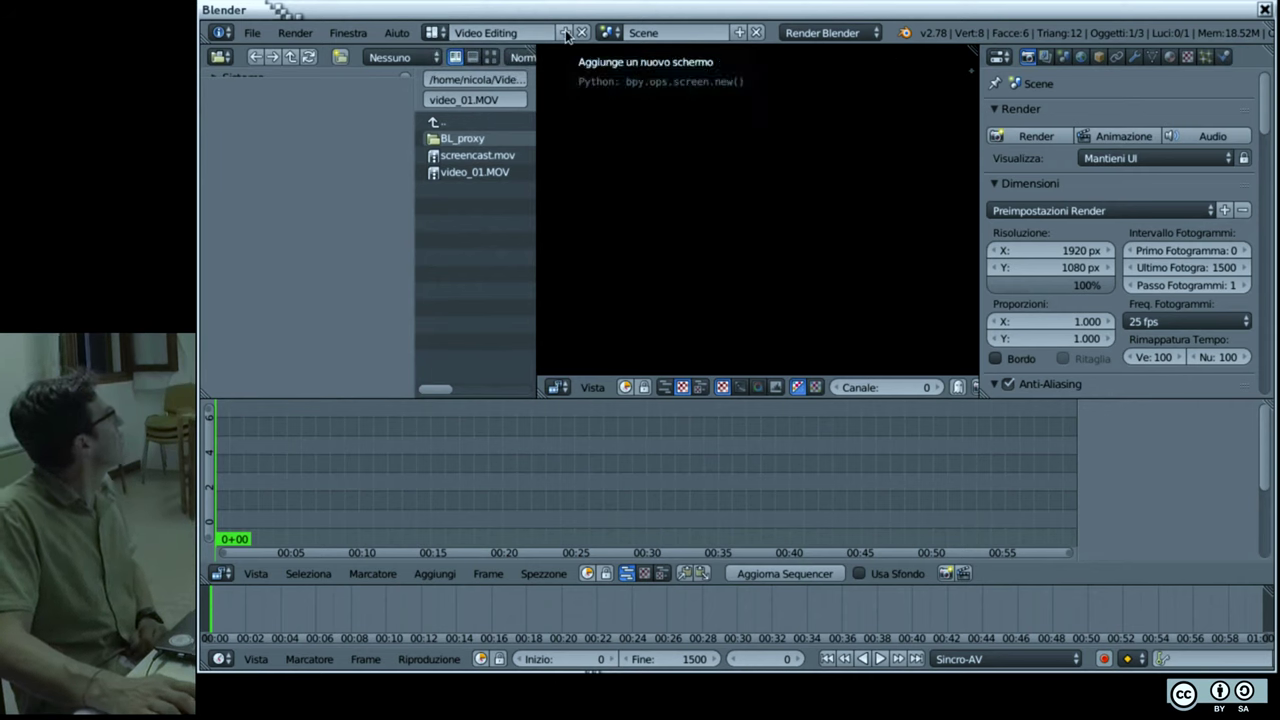
Step: Duplicate the Video Editing screen layout and rename the copy 'mario'
click(566, 33)
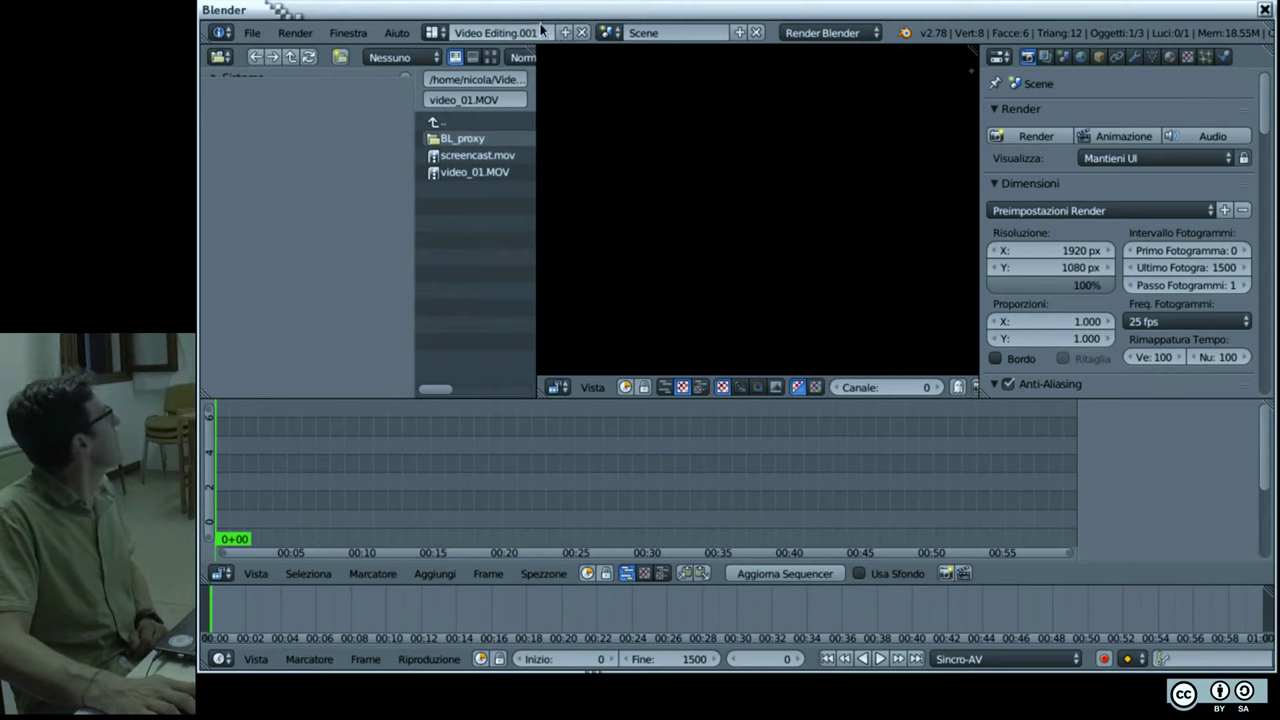
click(540, 32)
text(mar)
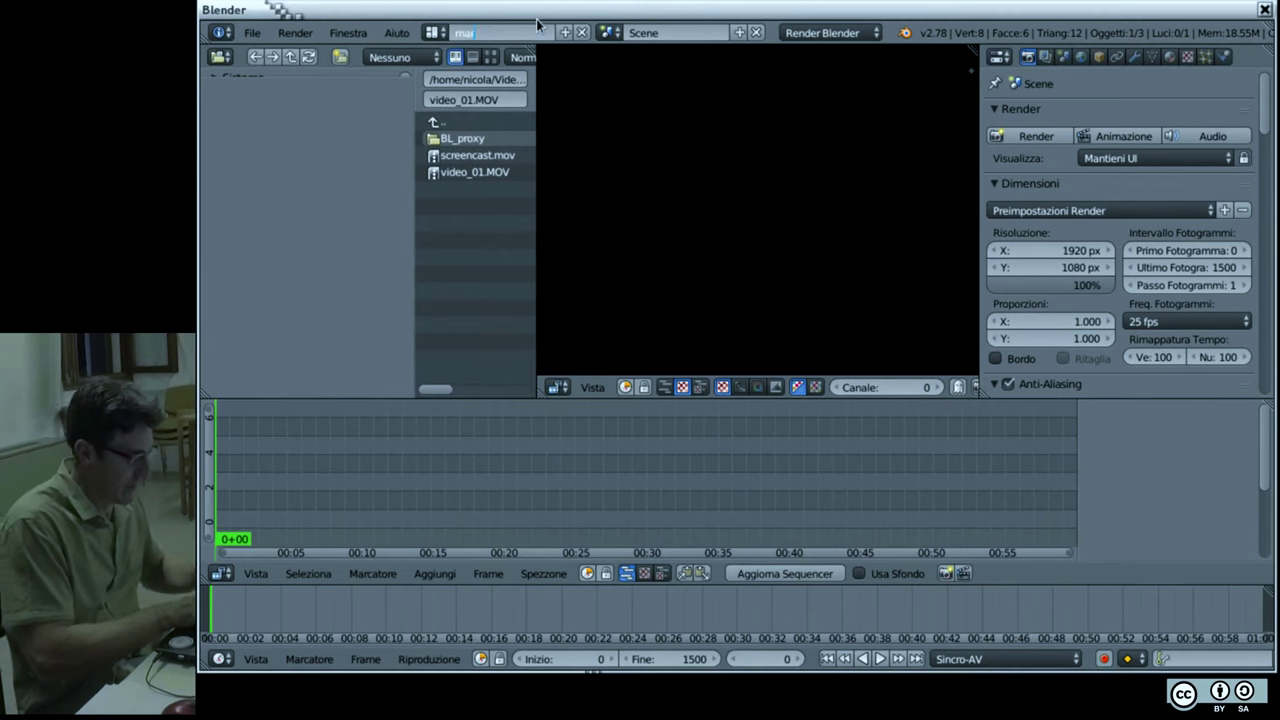
text(io)
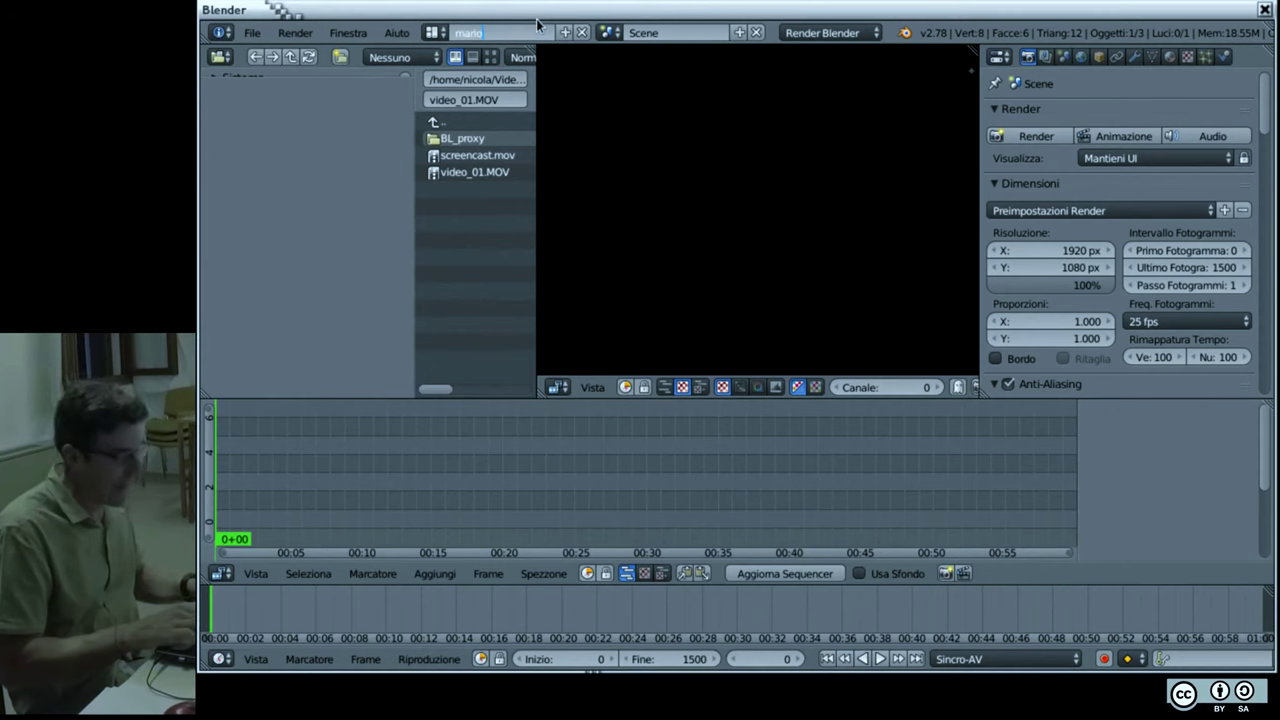
key(Return)
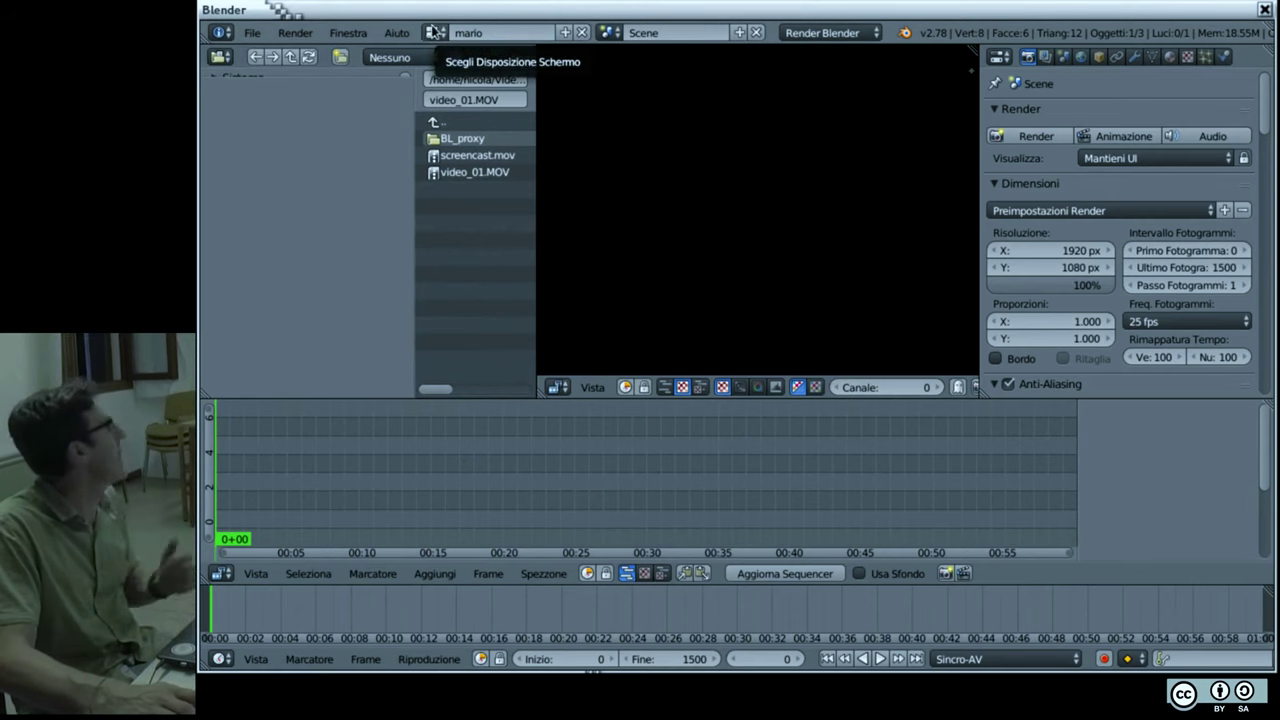
Step: Look through the blender_talk and mio_editing layouts, then select the mario layout and delete it
click(437, 35)
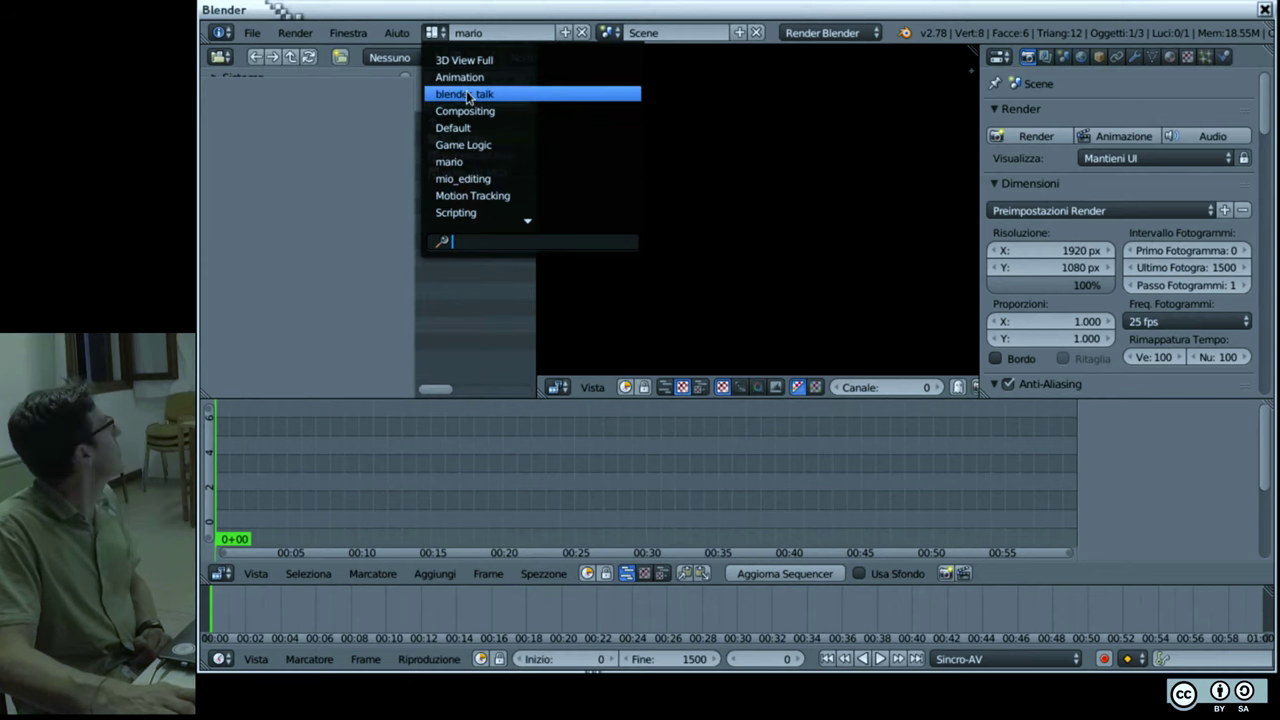
click(466, 93)
click(442, 35)
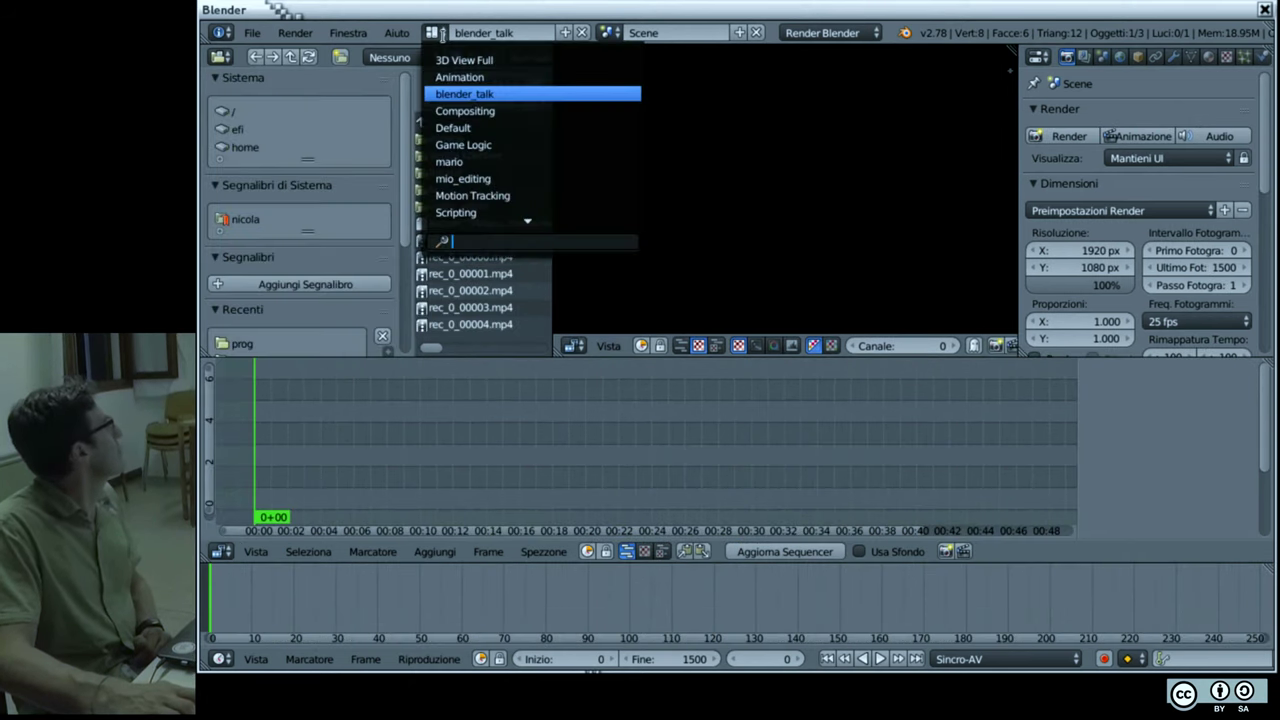
click(462, 179)
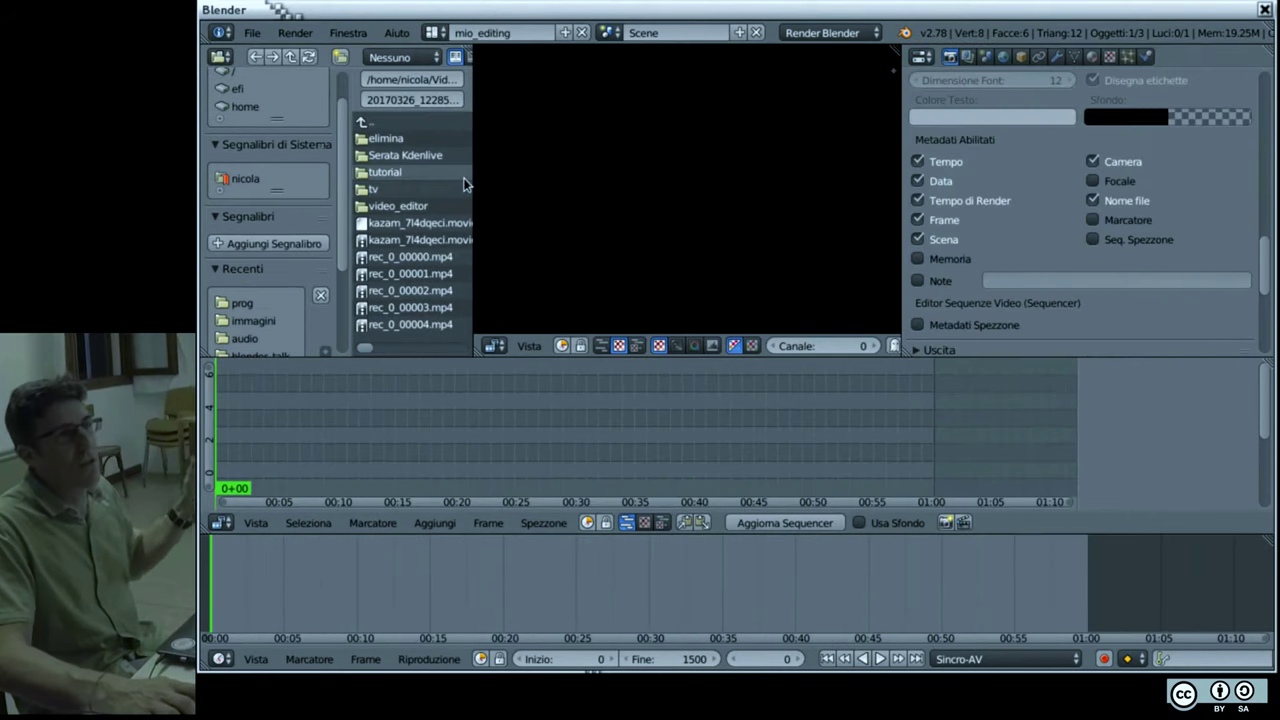
click(434, 33)
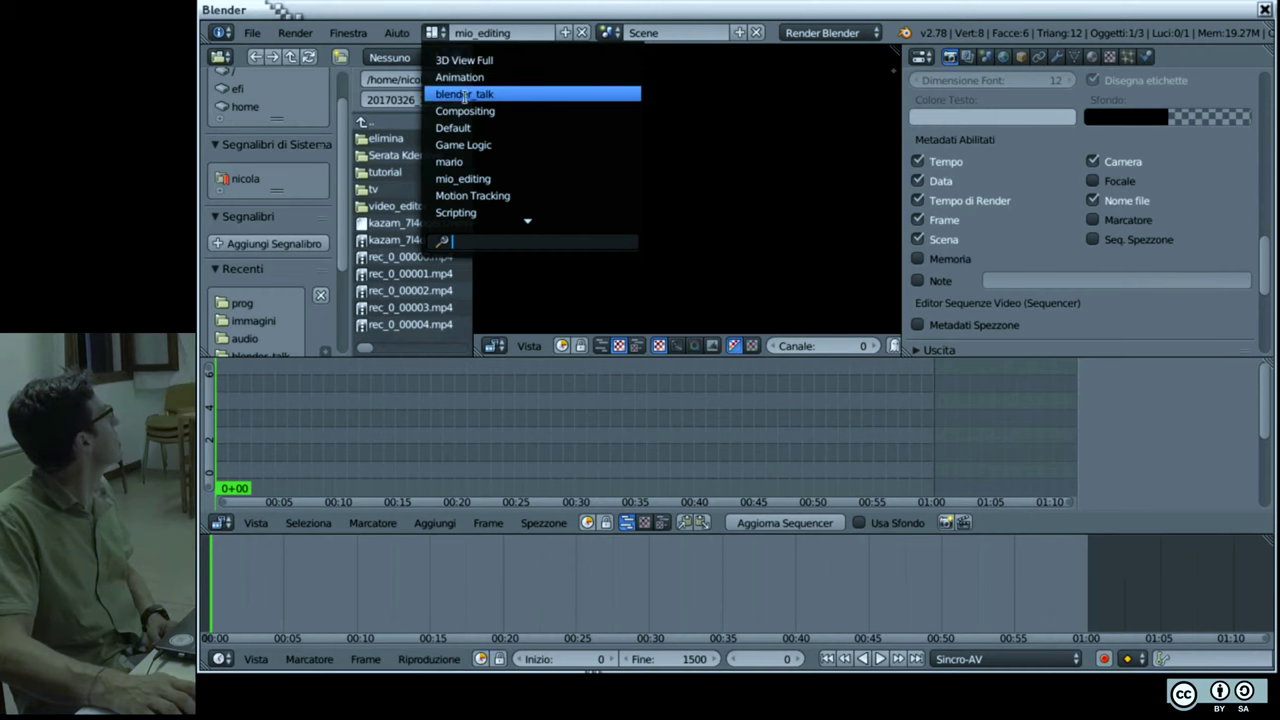
click(477, 163)
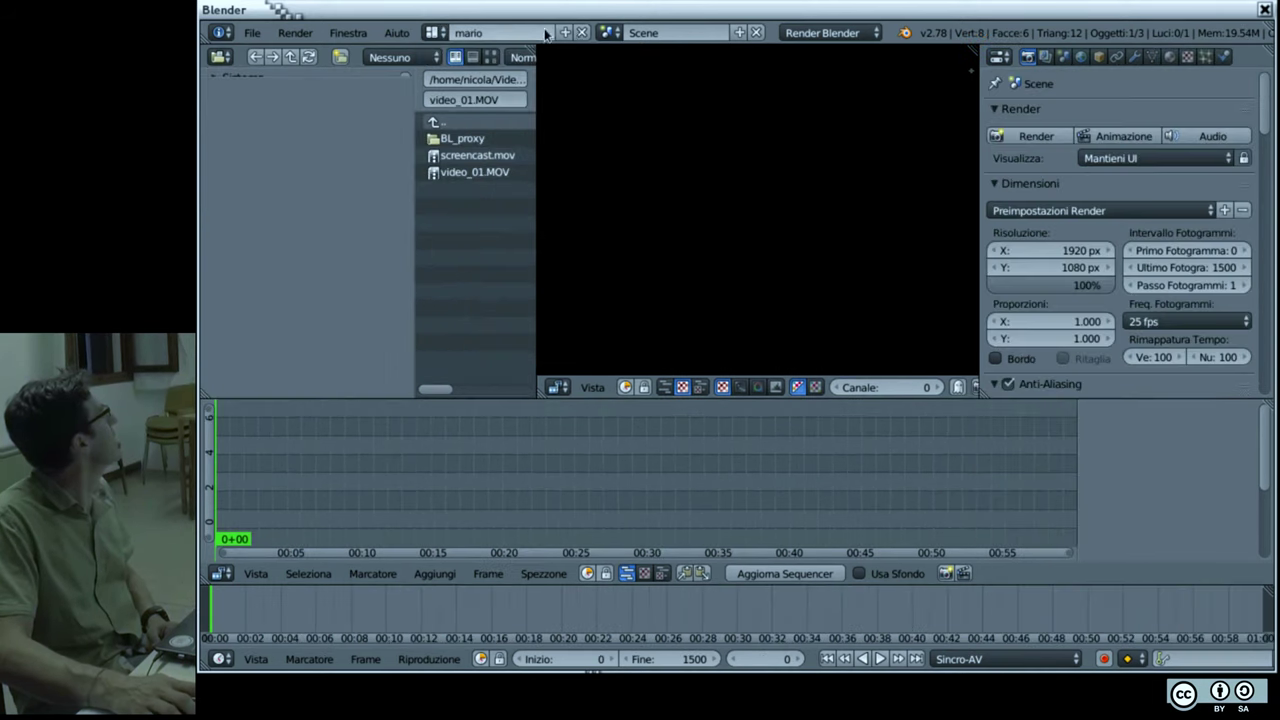
click(582, 33)
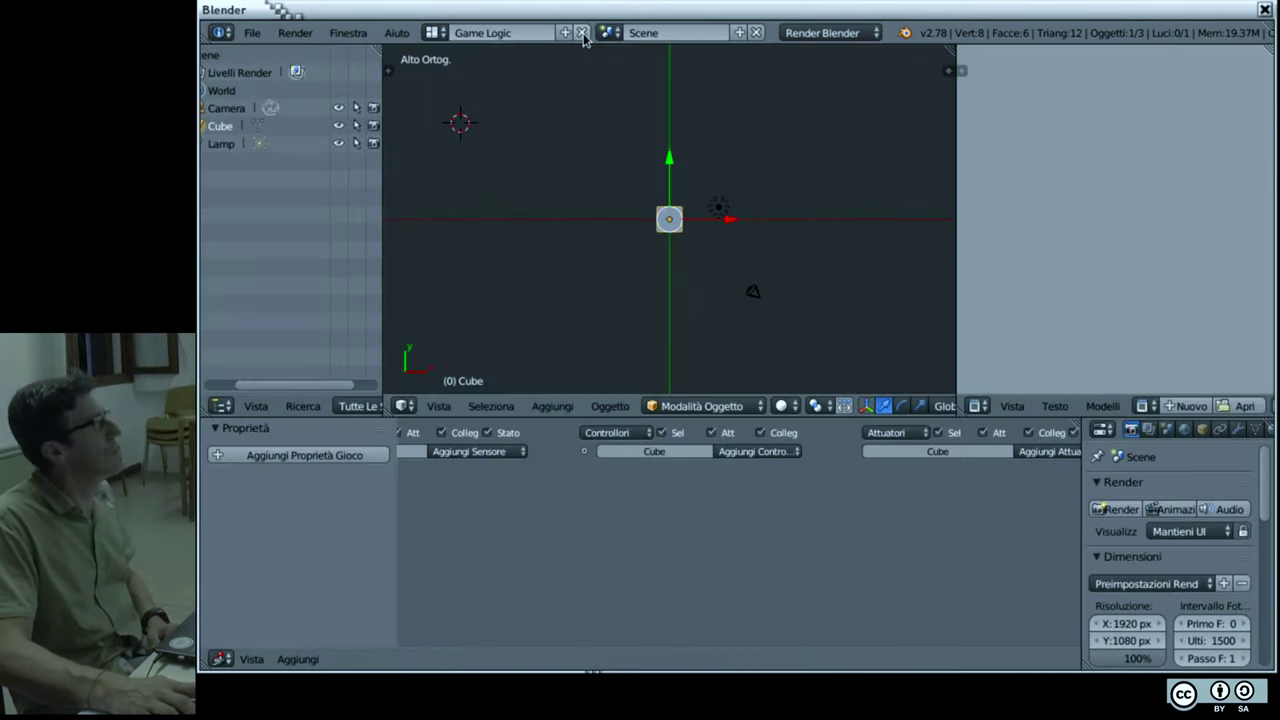
Step: Switch to the Scripting layout and then back to Video Editing
click(437, 33)
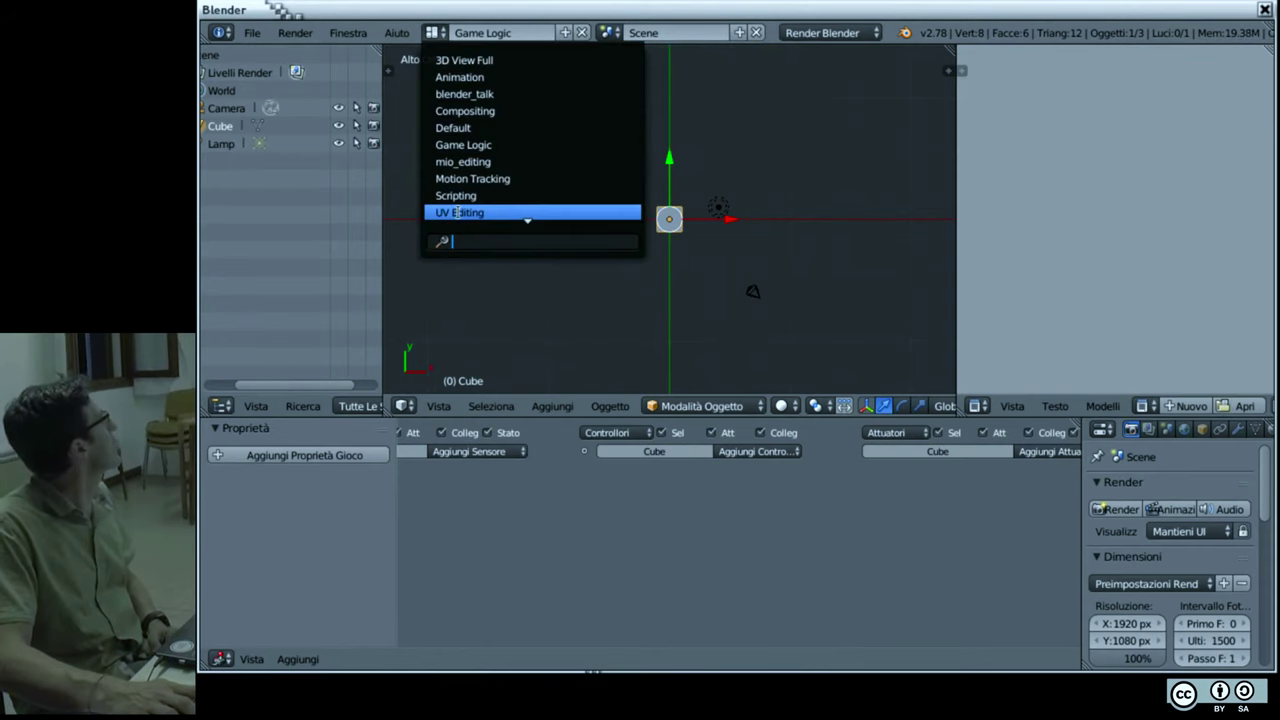
click(460, 195)
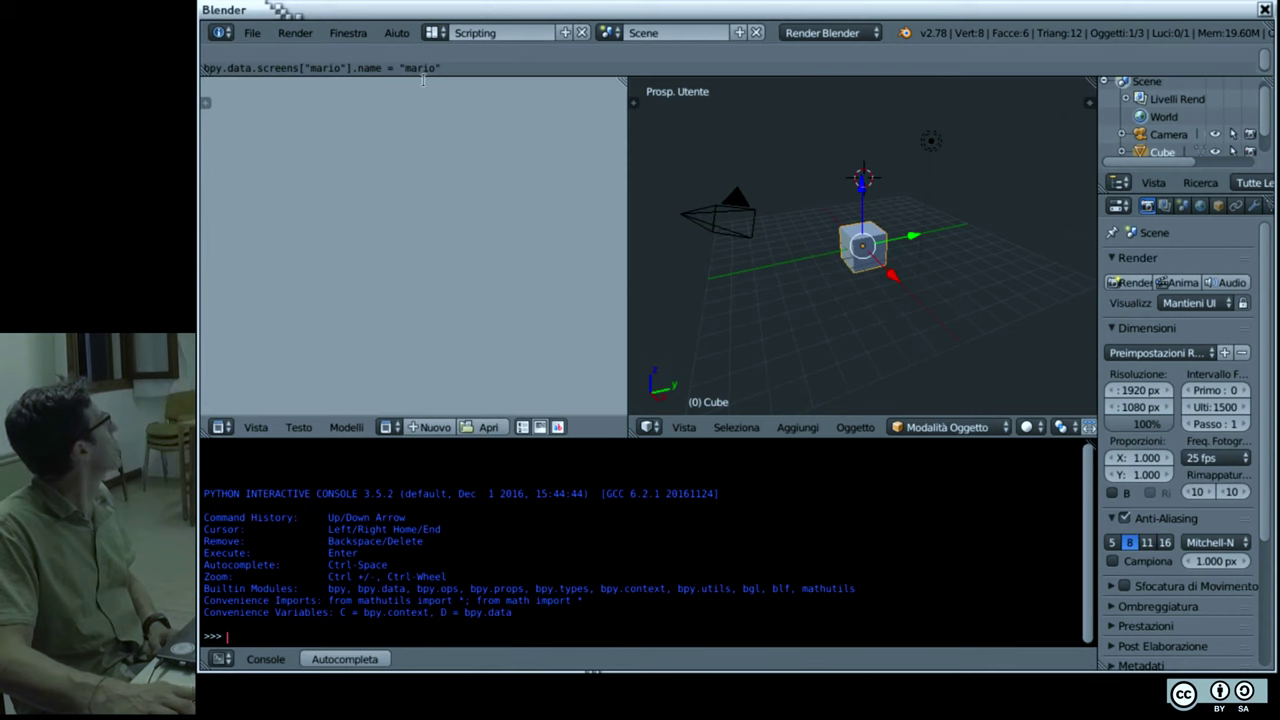
click(432, 33)
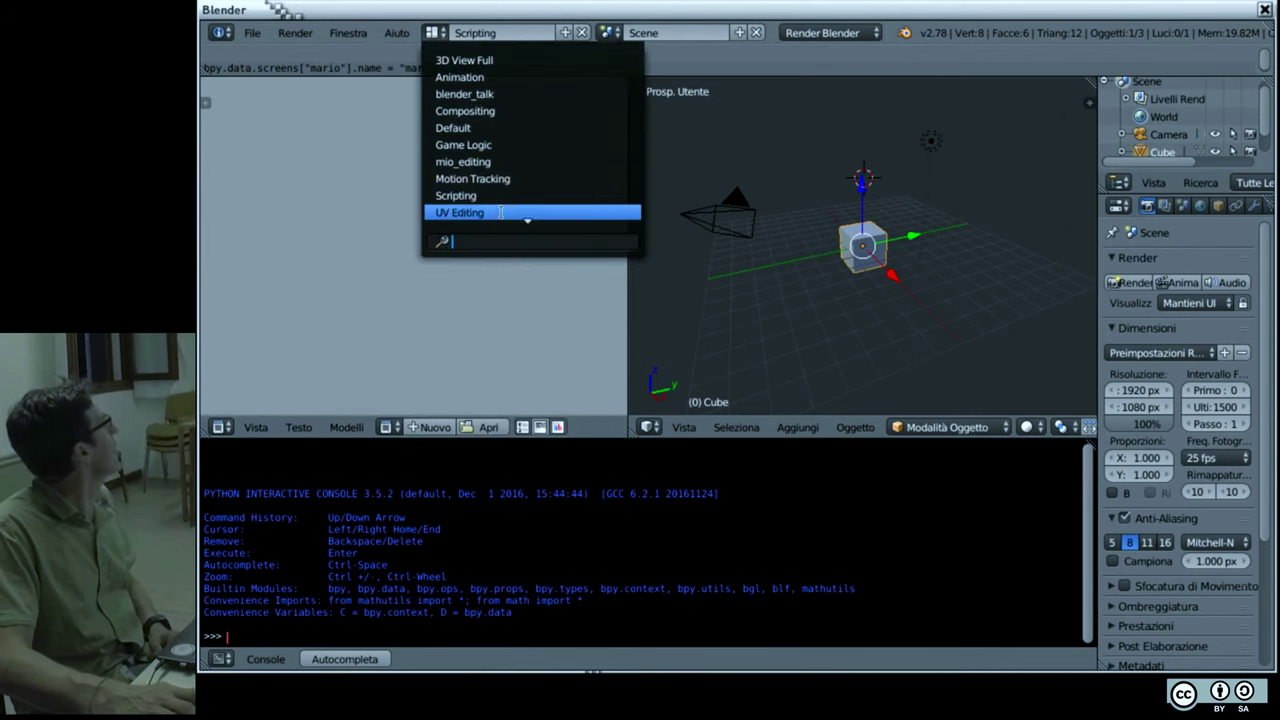
scroll(528, 219, down, 1)
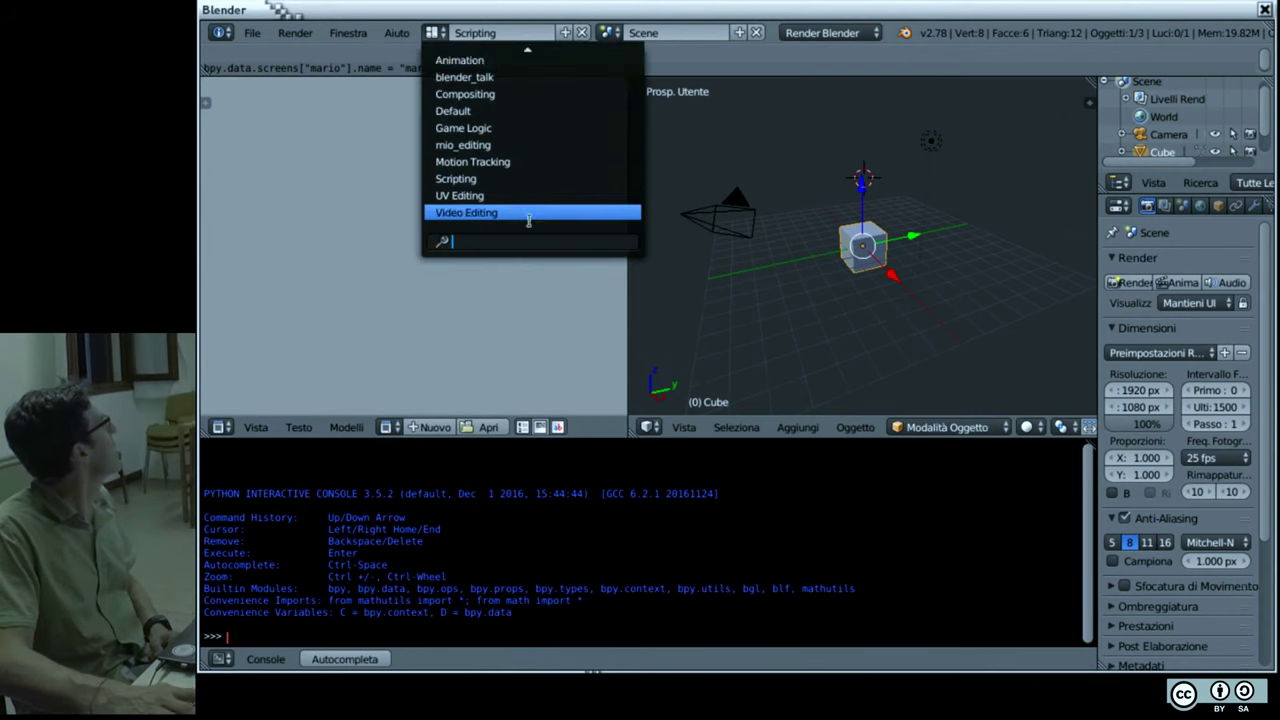
click(522, 213)
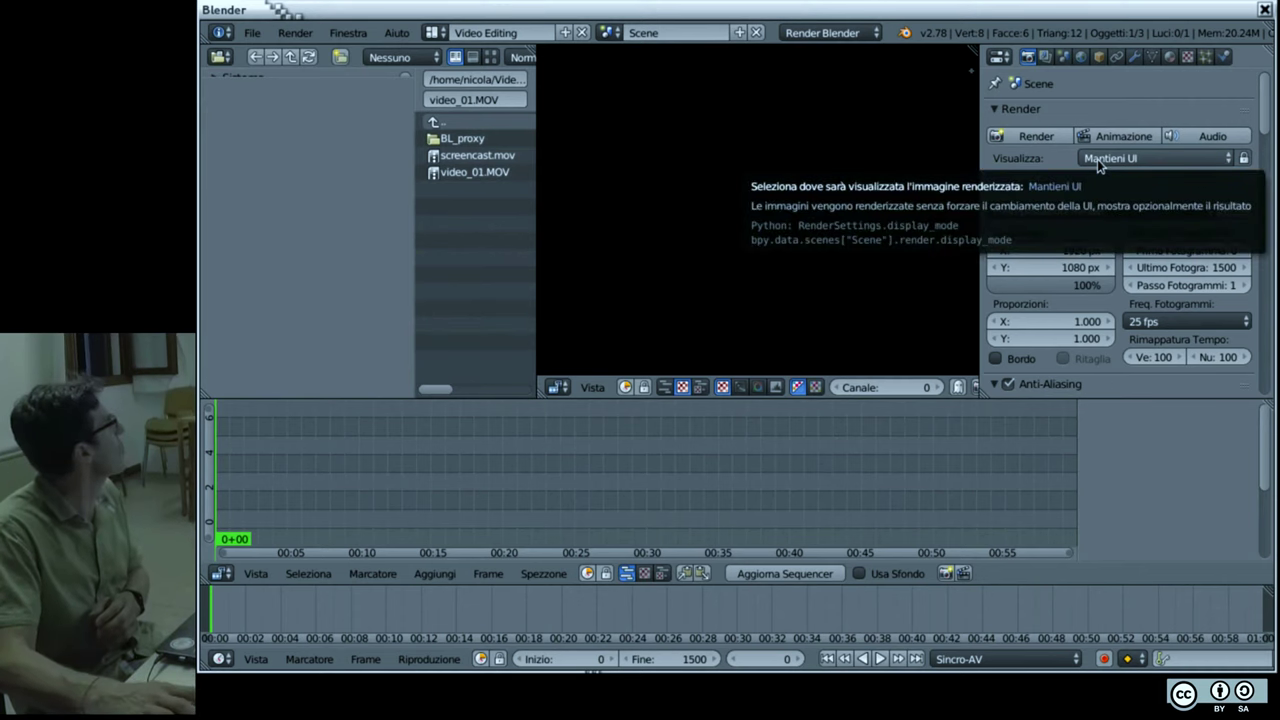
click(1097, 159)
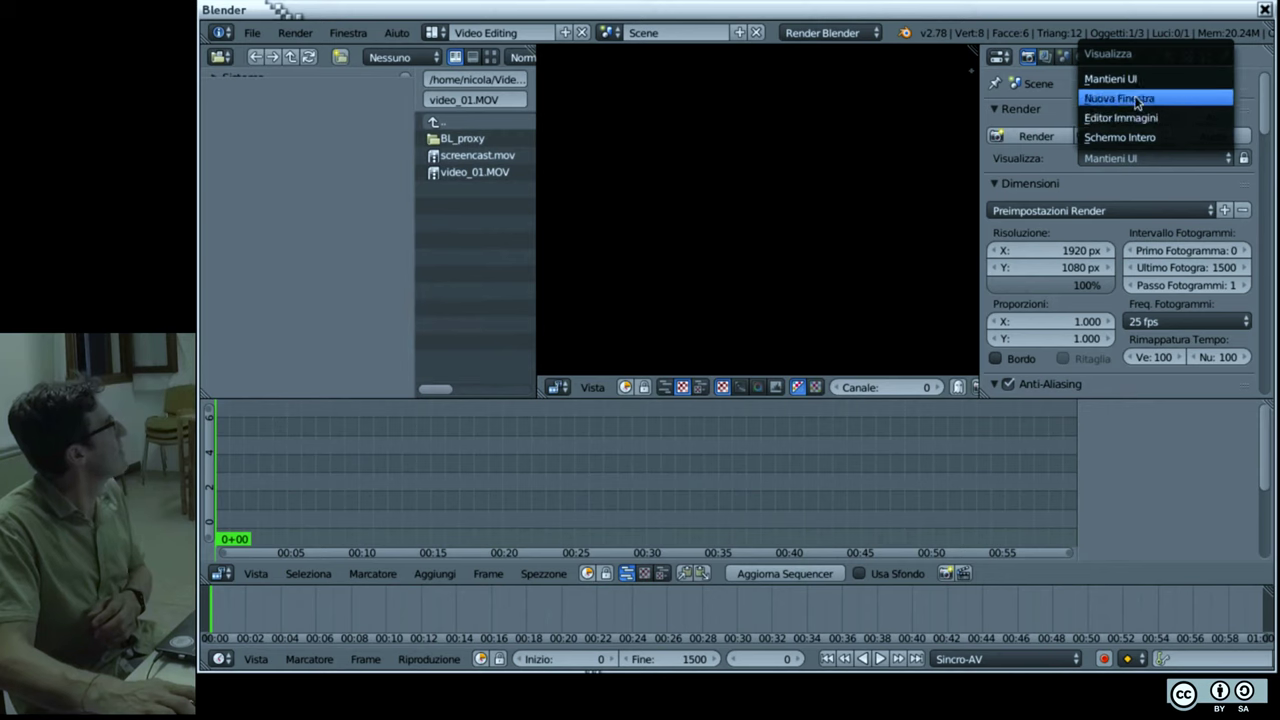
key(Escape)
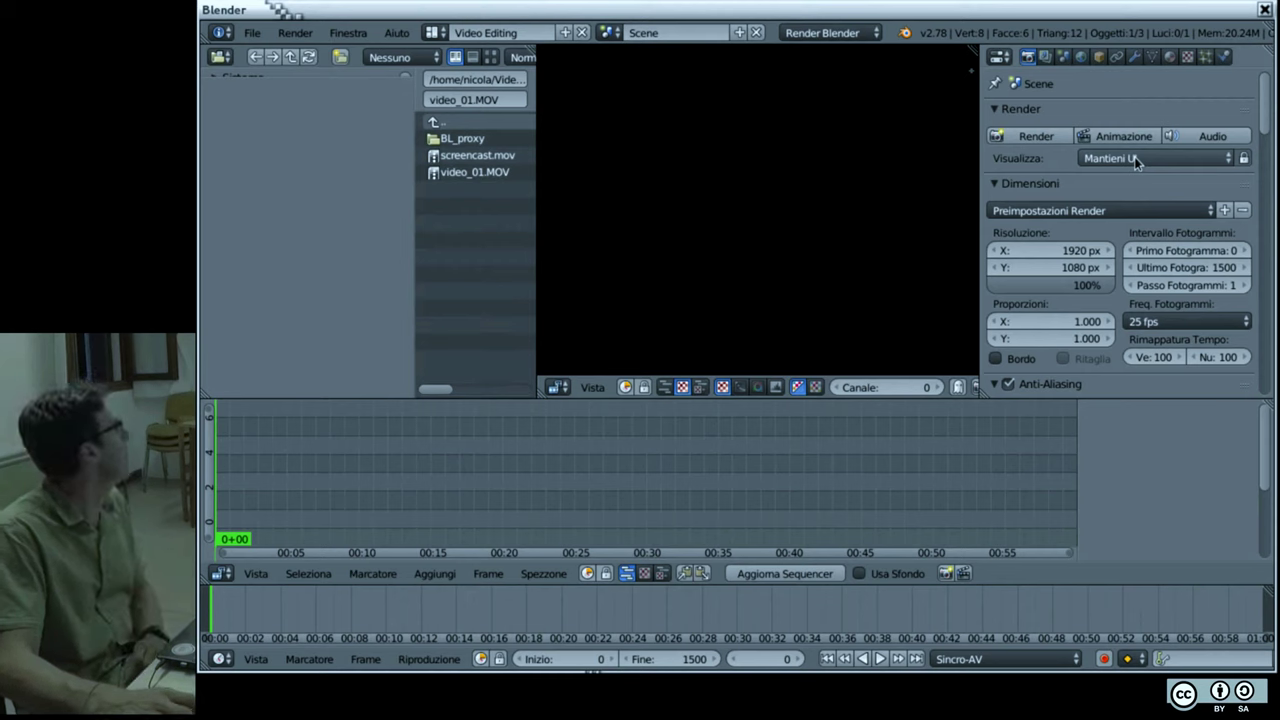
scroll(1023, 194, down, 2)
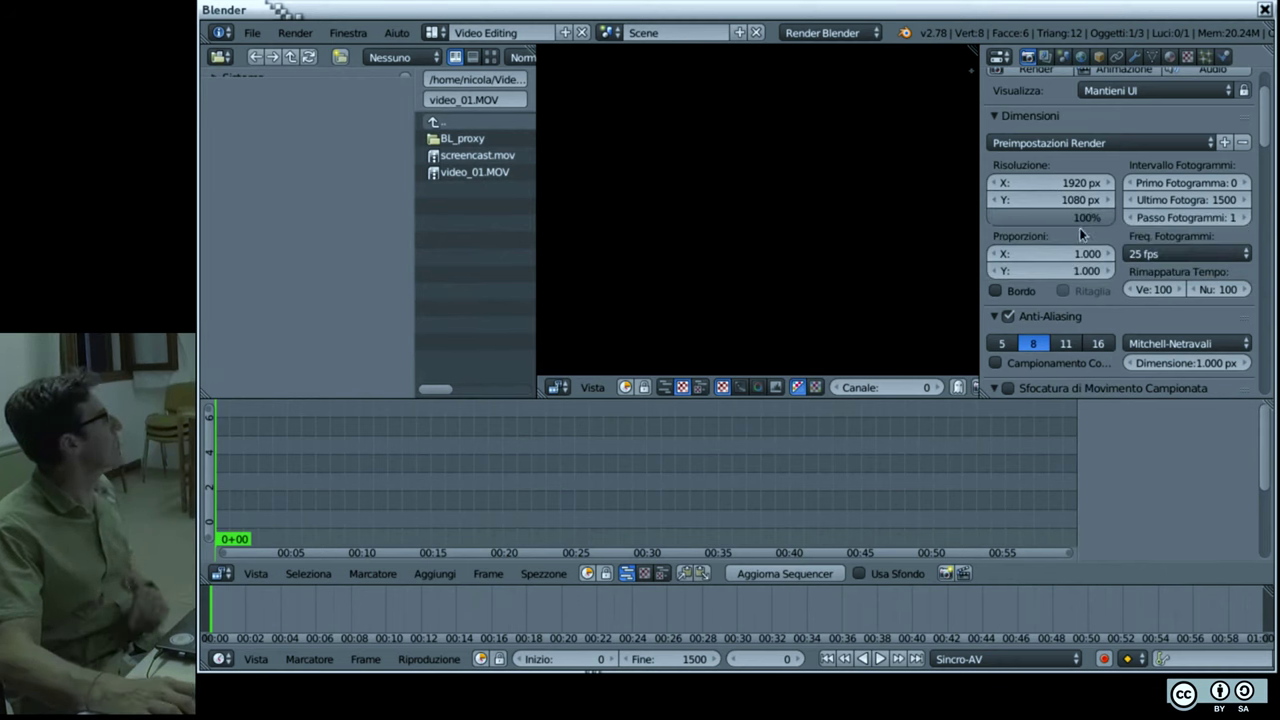
drag(1082, 212, 1048, 215)
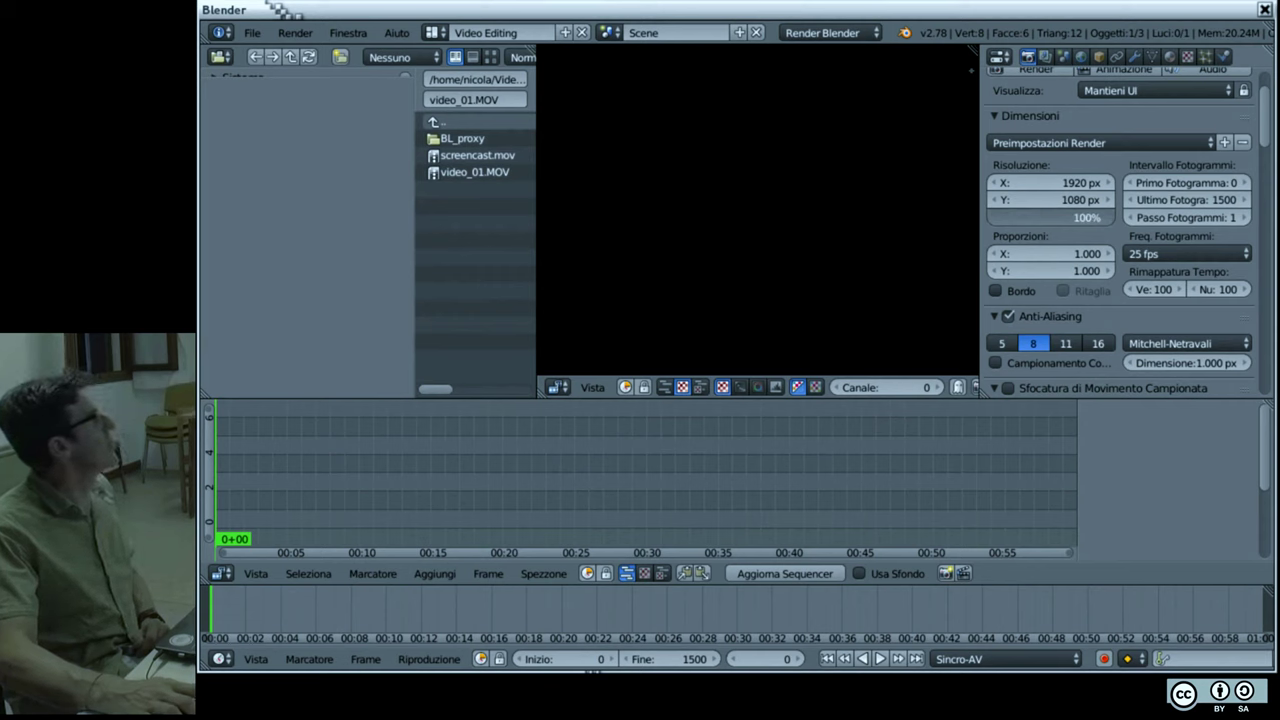
drag(1082, 217, 1115, 217)
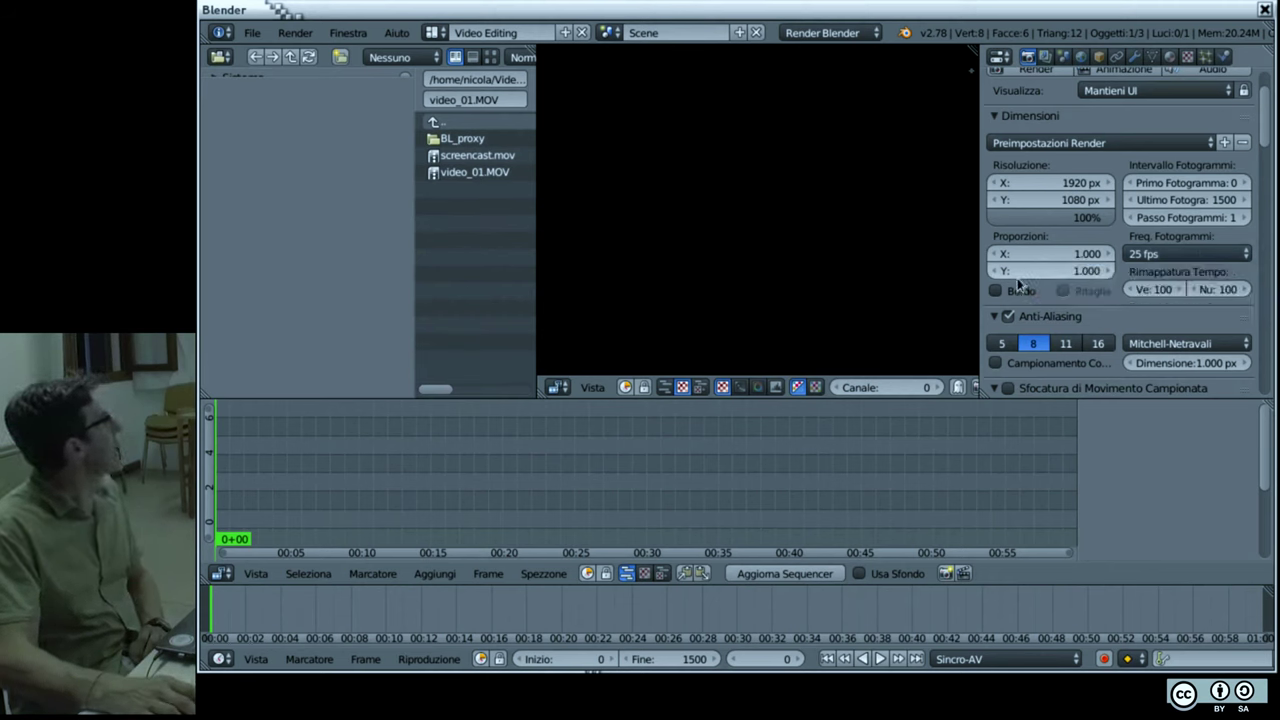
Step: Collapse the Anti-Aliasing, Motion Blur, Shading, Performance, Post Processing and Metadati panels in Render properties
click(996, 316)
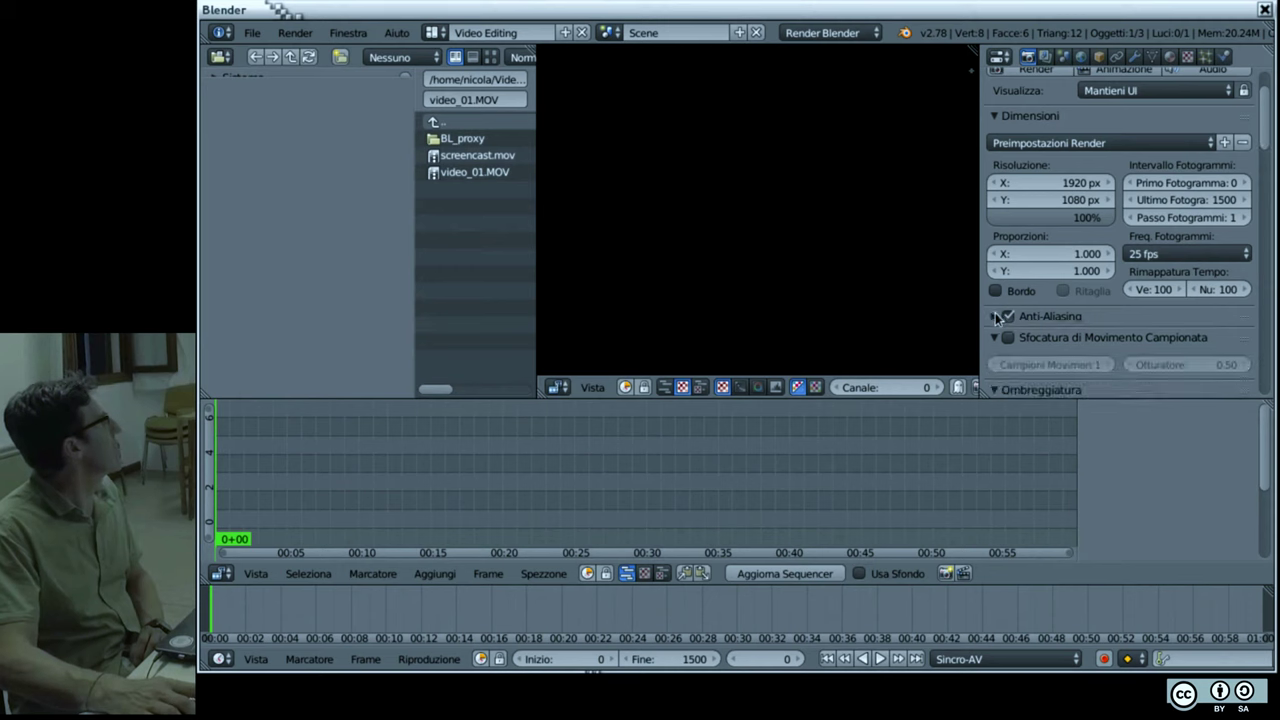
click(996, 338)
click(993, 359)
scroll(995, 355, down, 3)
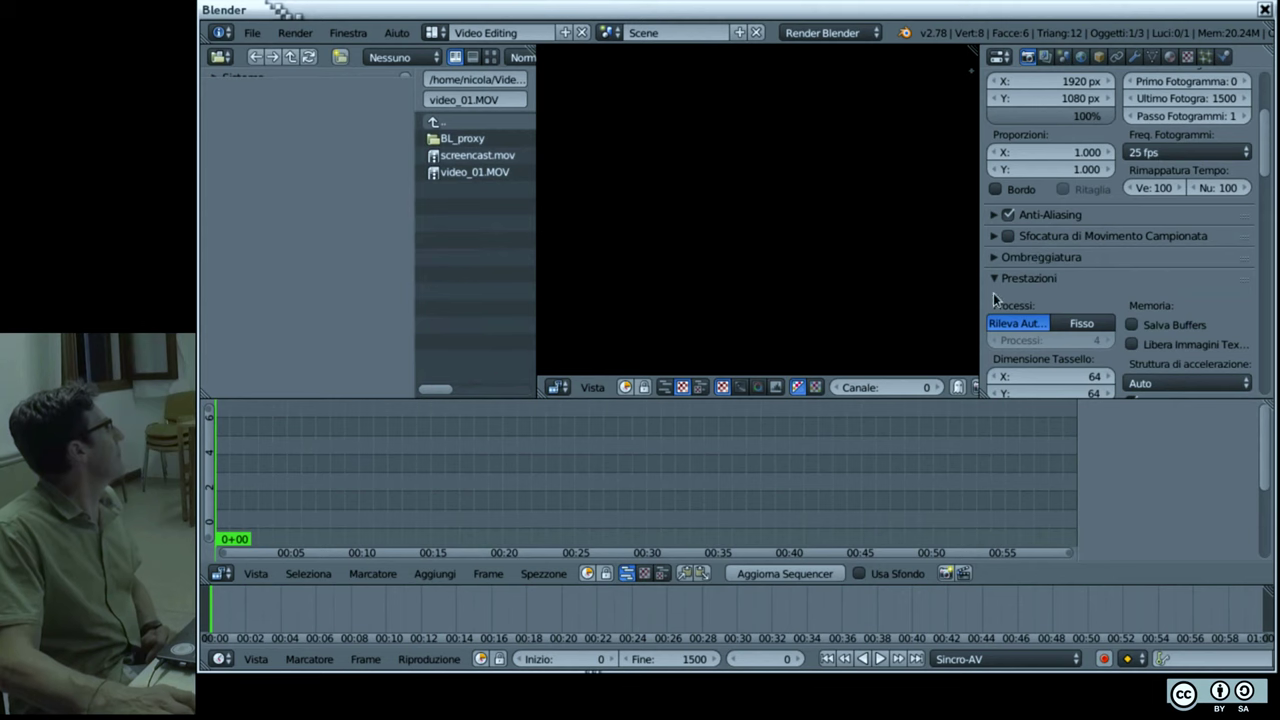
scroll(996, 299, down, 2)
click(994, 212)
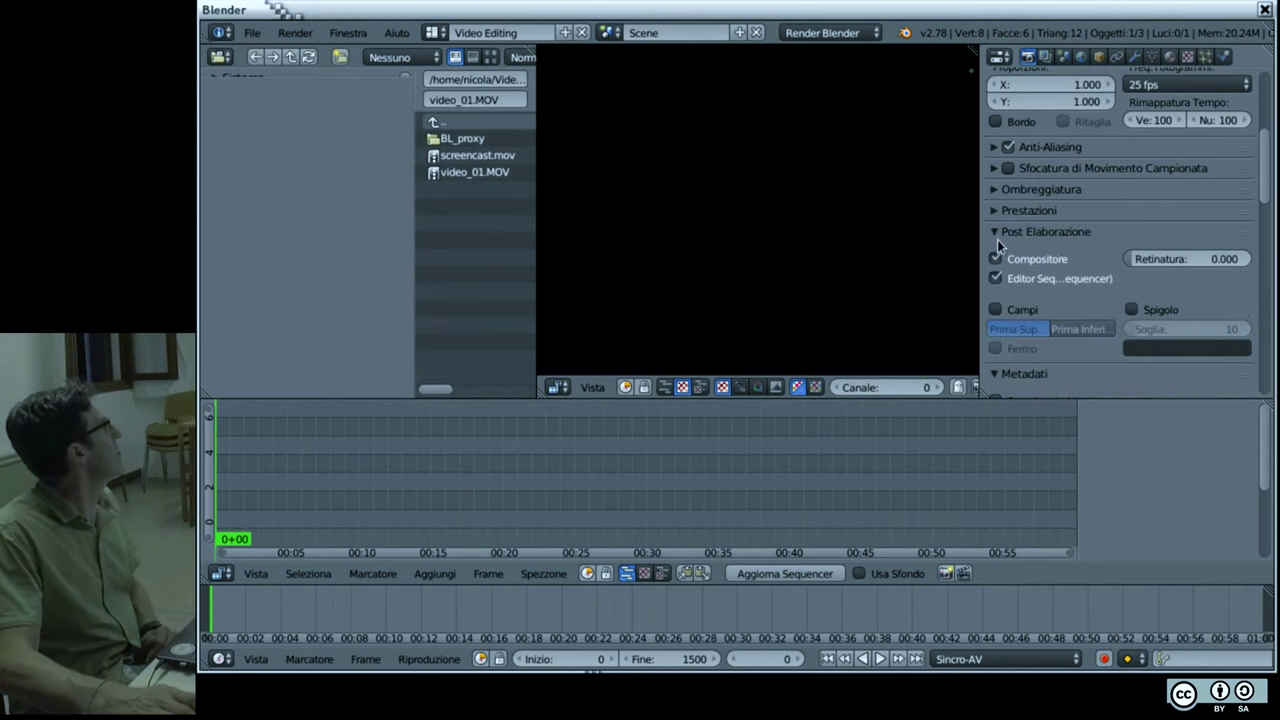
click(995, 233)
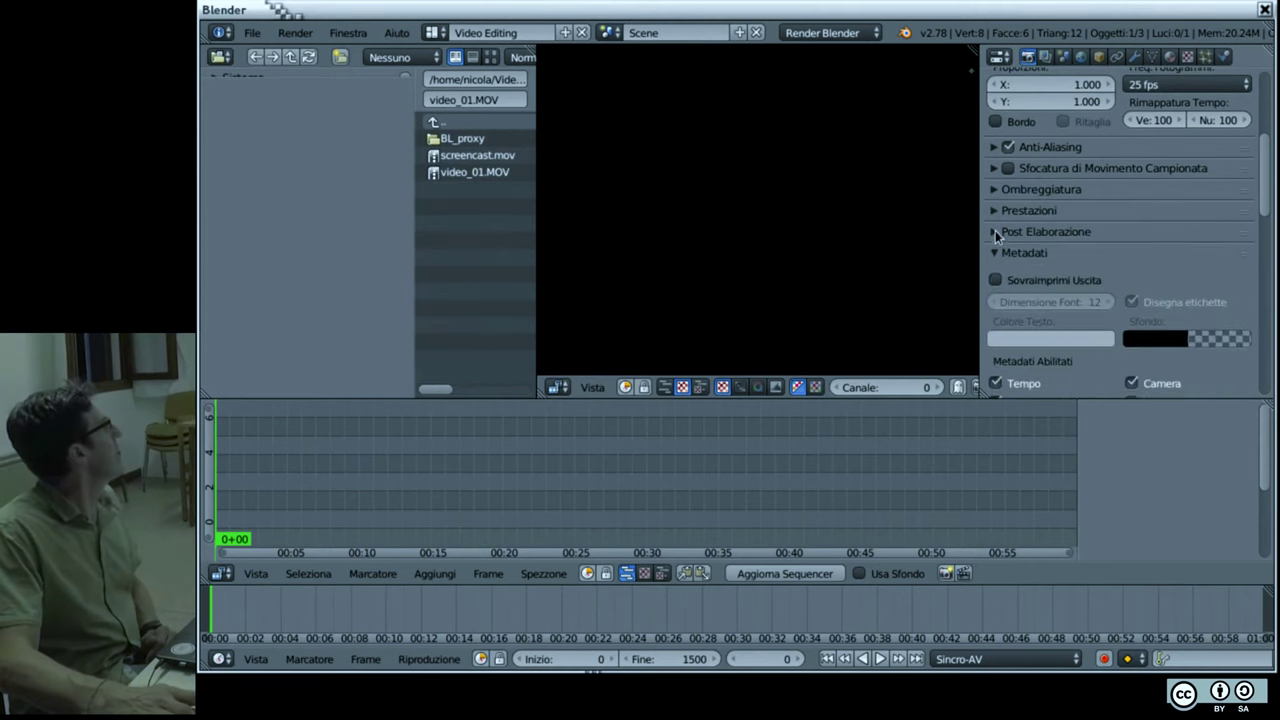
click(995, 254)
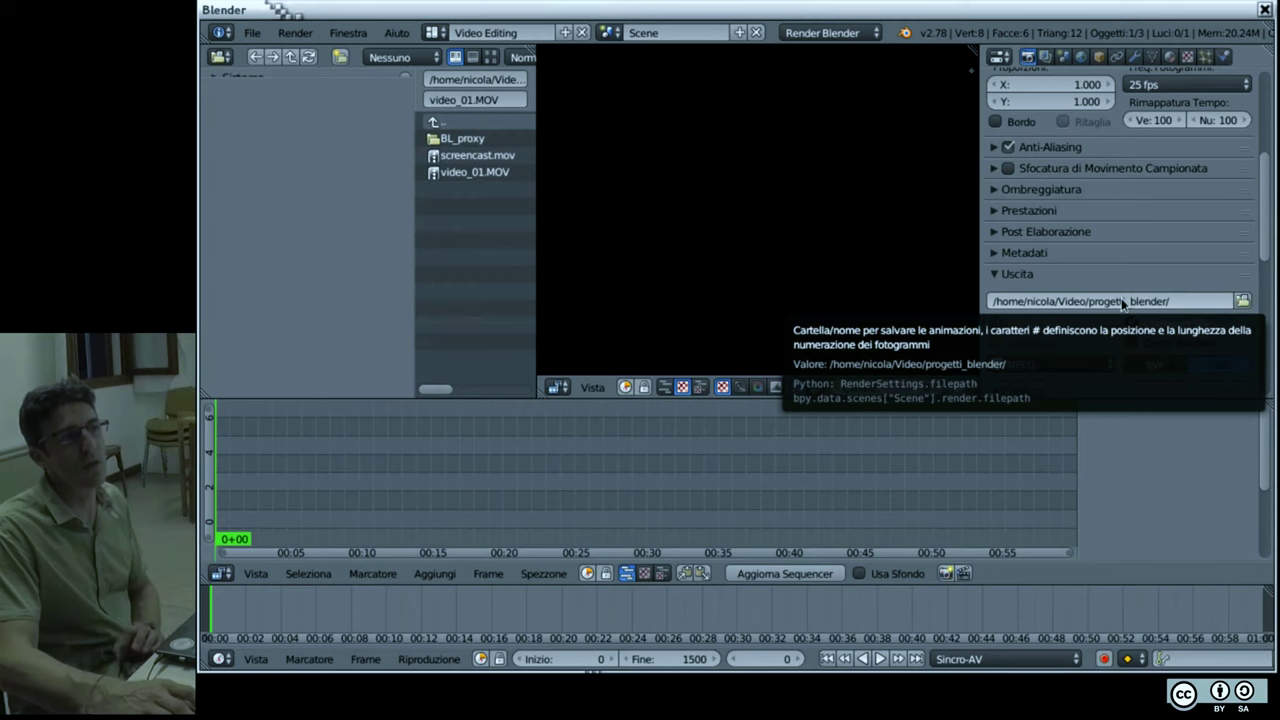
click(1242, 303)
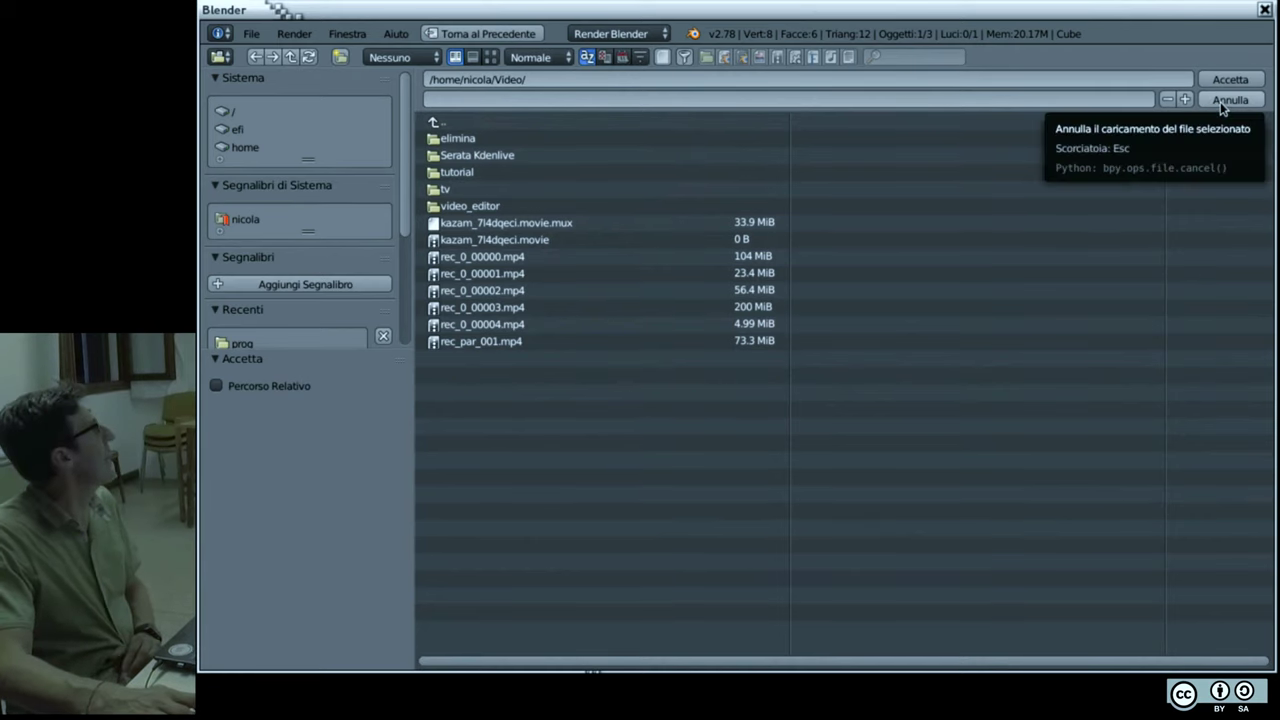
click(1220, 102)
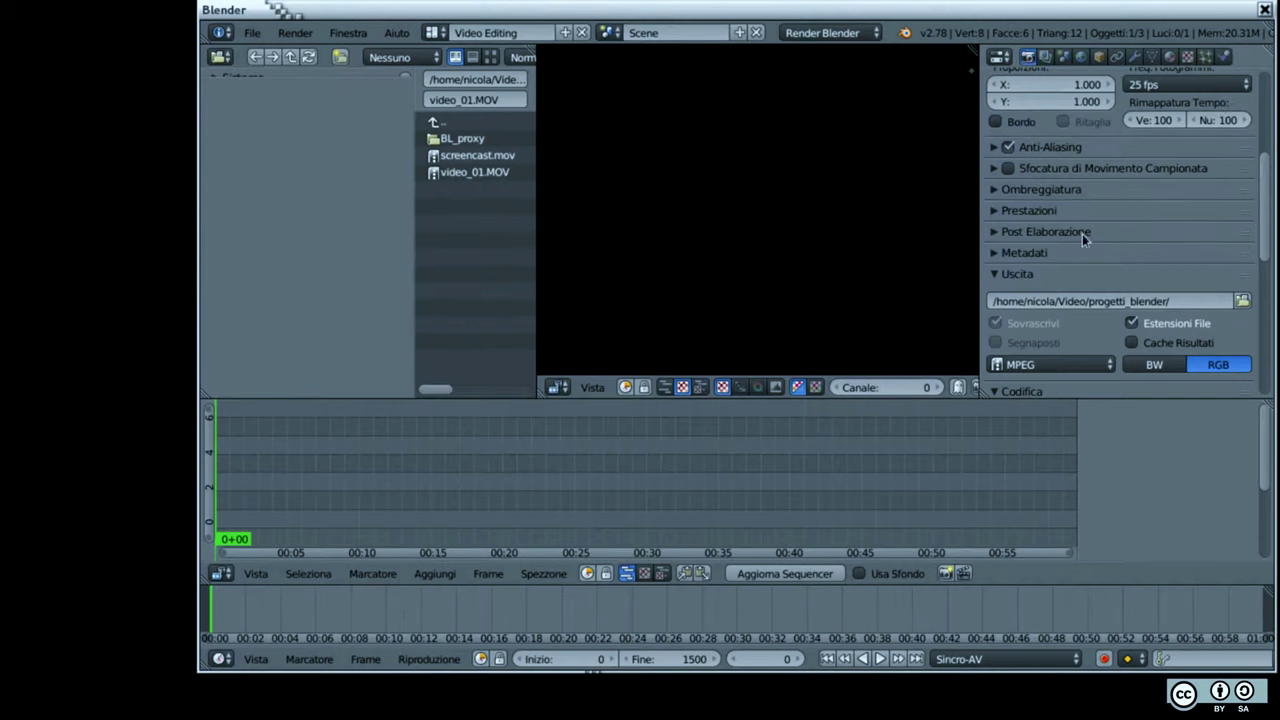
Step: Keep MPEG as the output file format and collapse the Uscita panel to reveal encoding settings
scroll(1024, 285, down, 1)
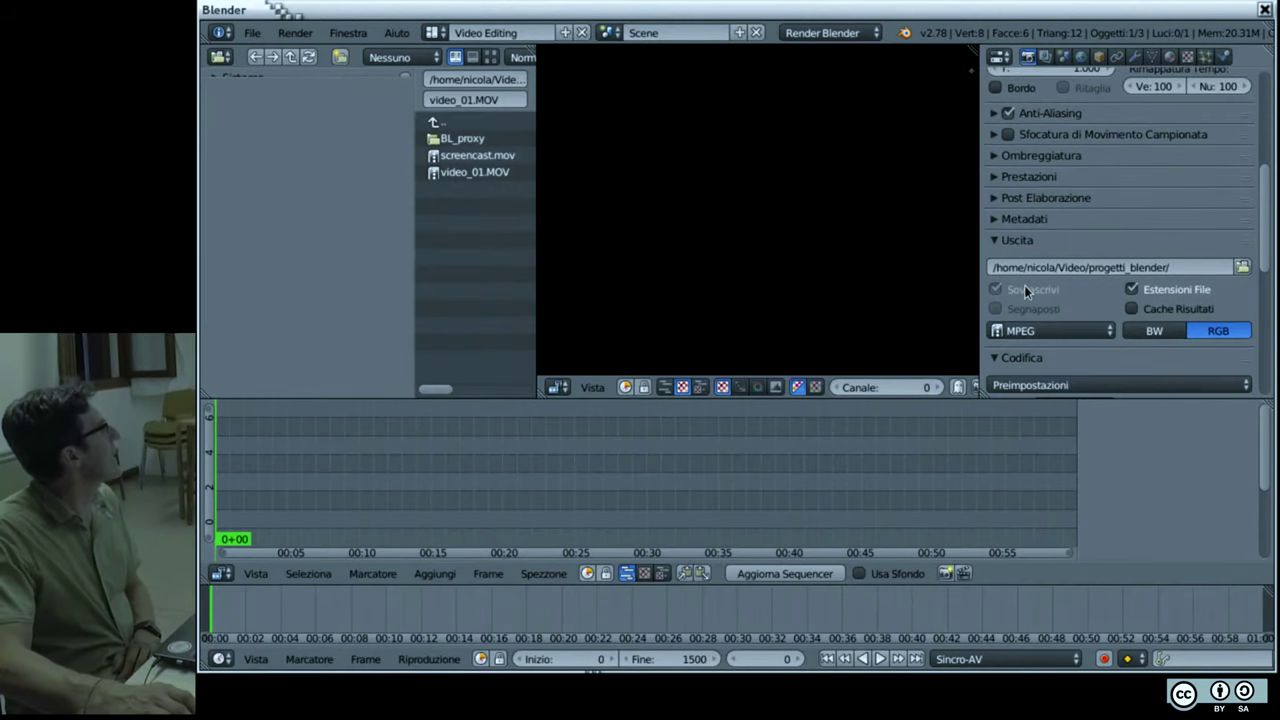
scroll(1024, 285, down, 1)
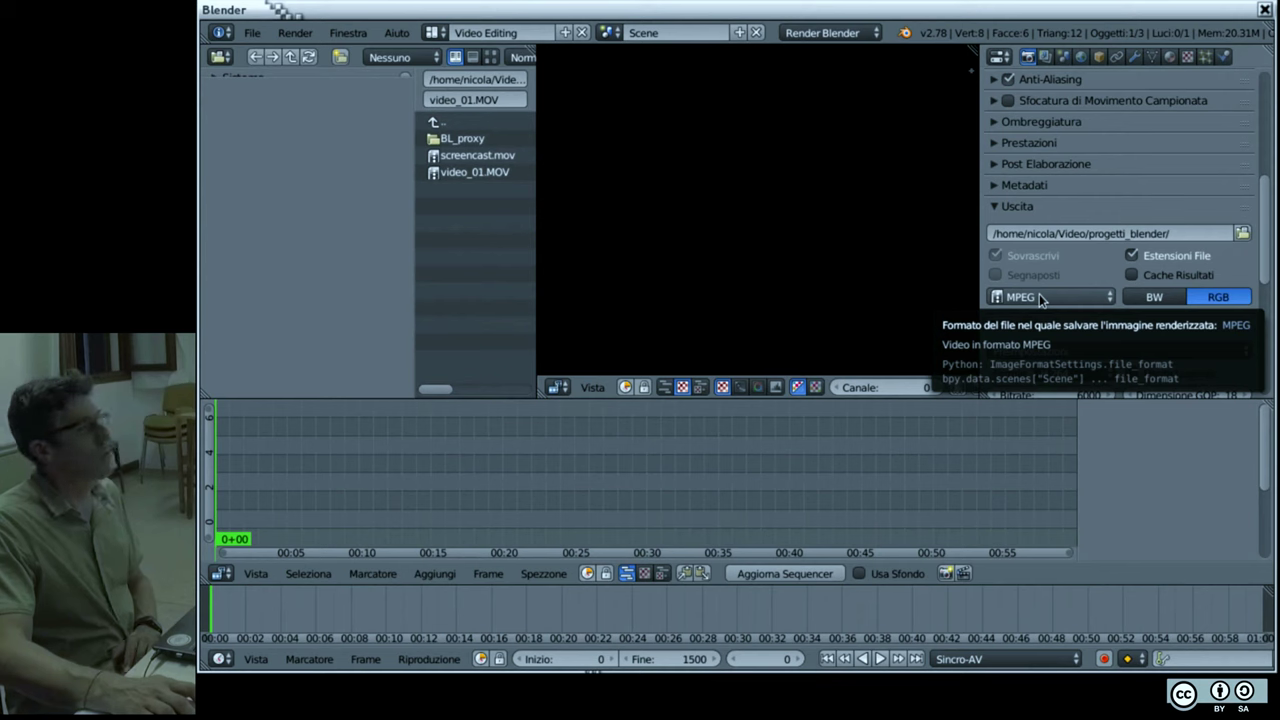
click(1039, 297)
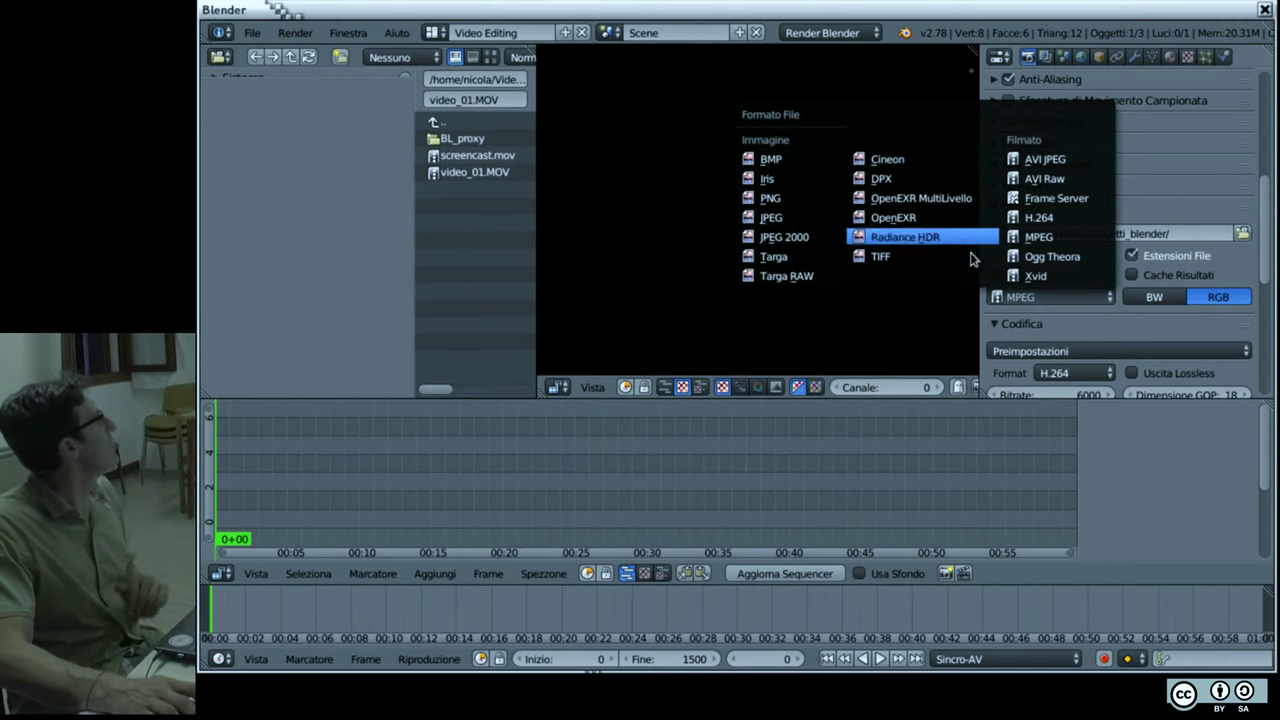
click(1023, 297)
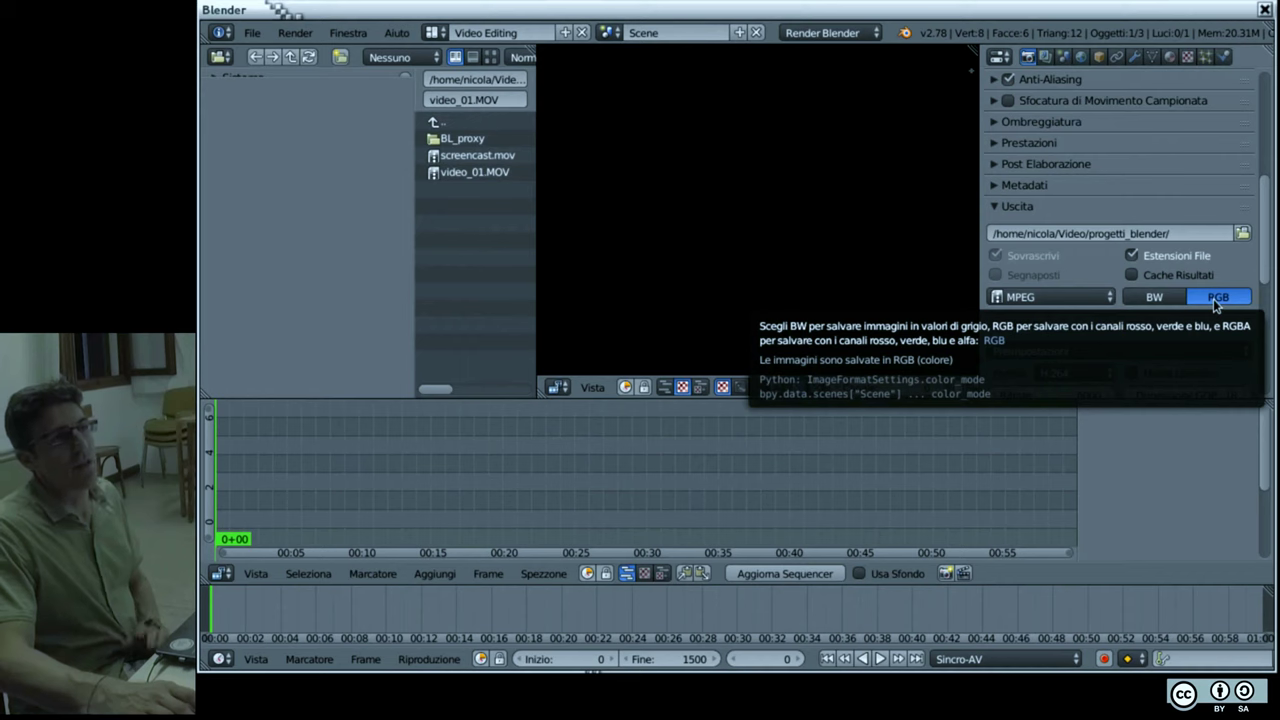
scroll(1089, 292, down, 2)
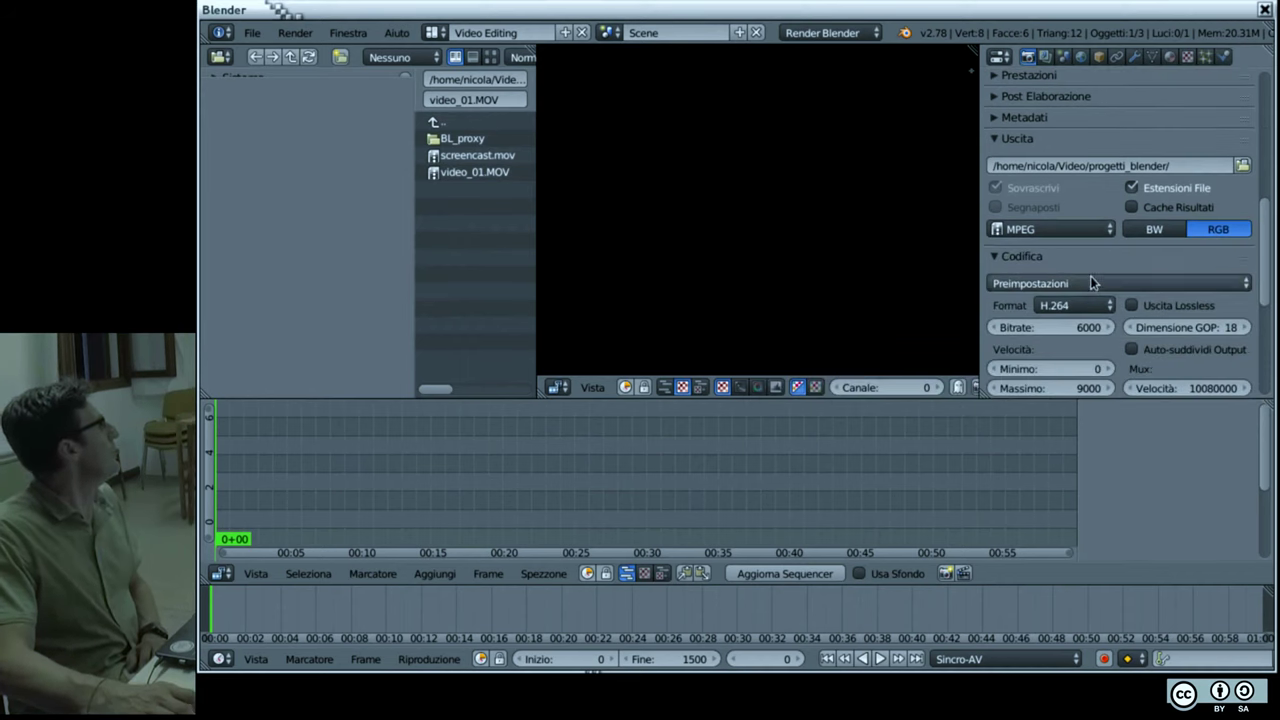
click(1003, 139)
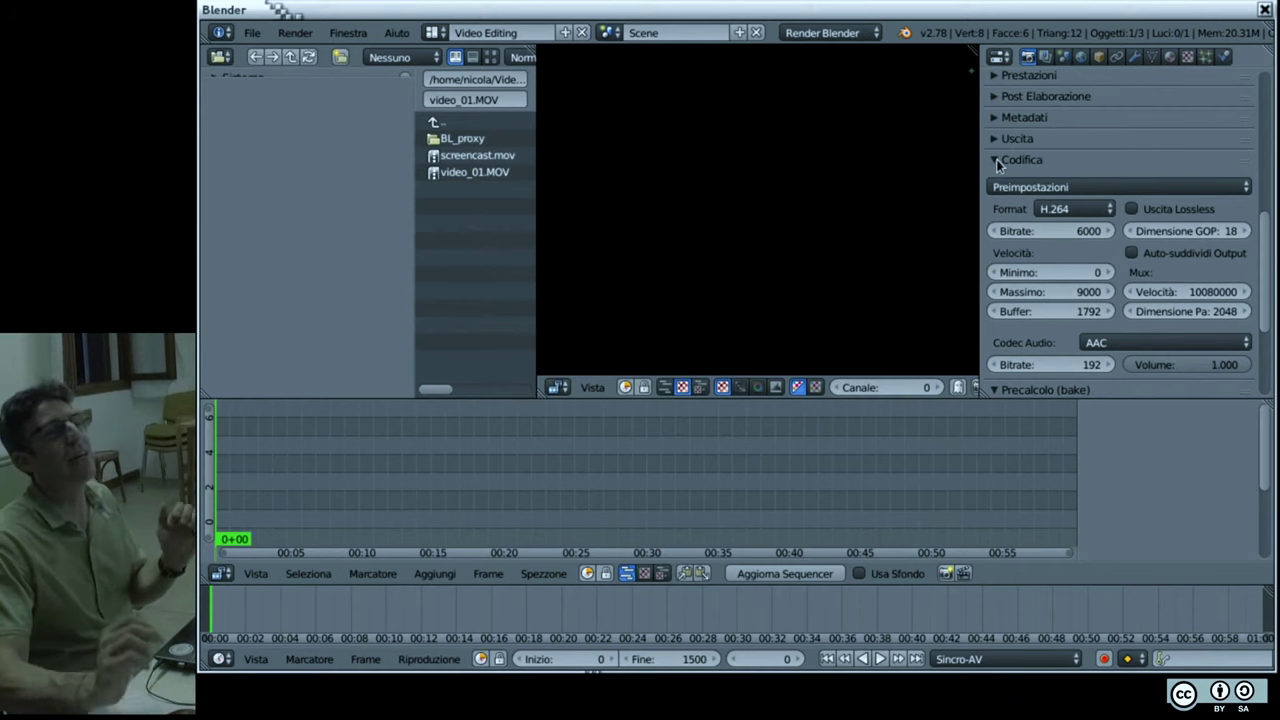
click(1068, 214)
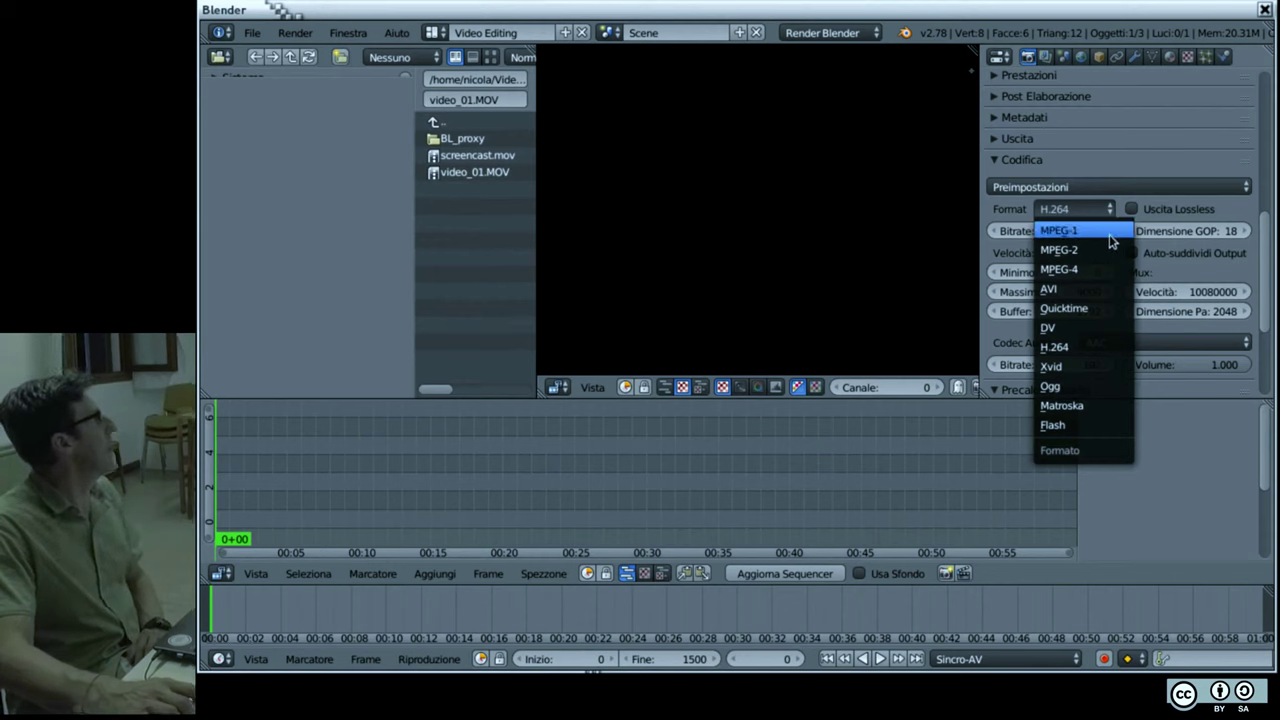
click(1098, 207)
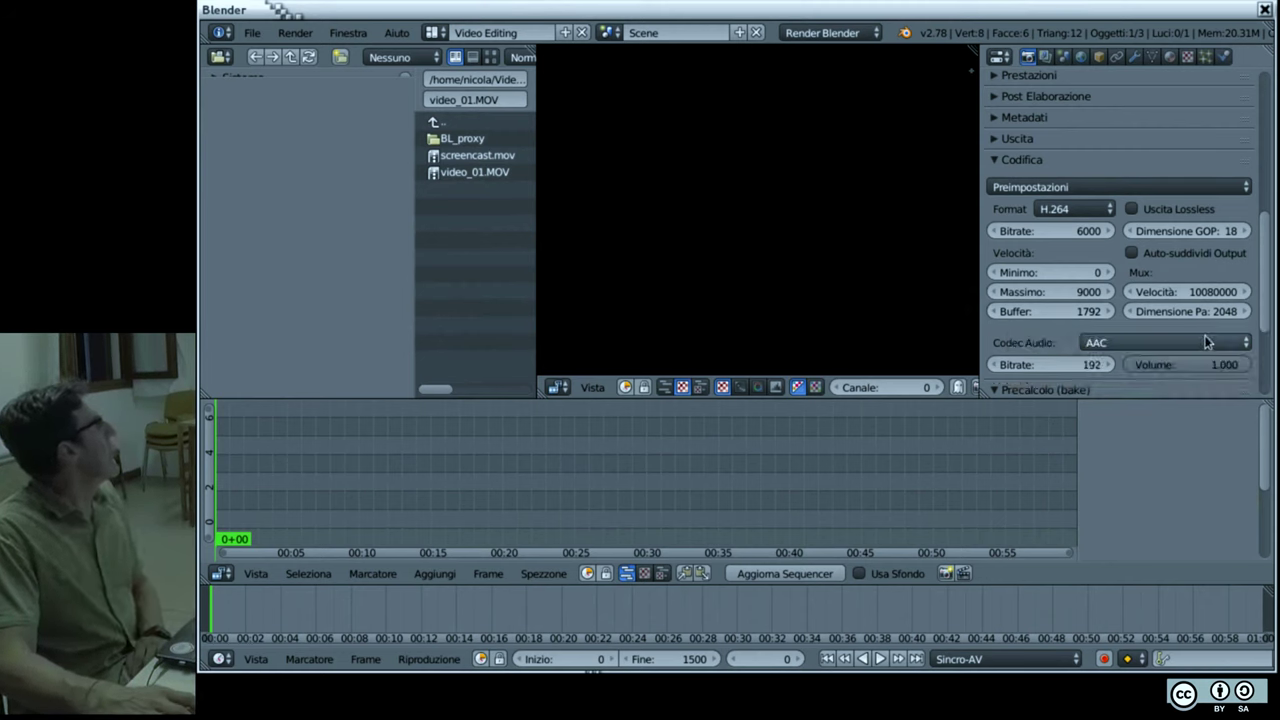
click(1105, 347)
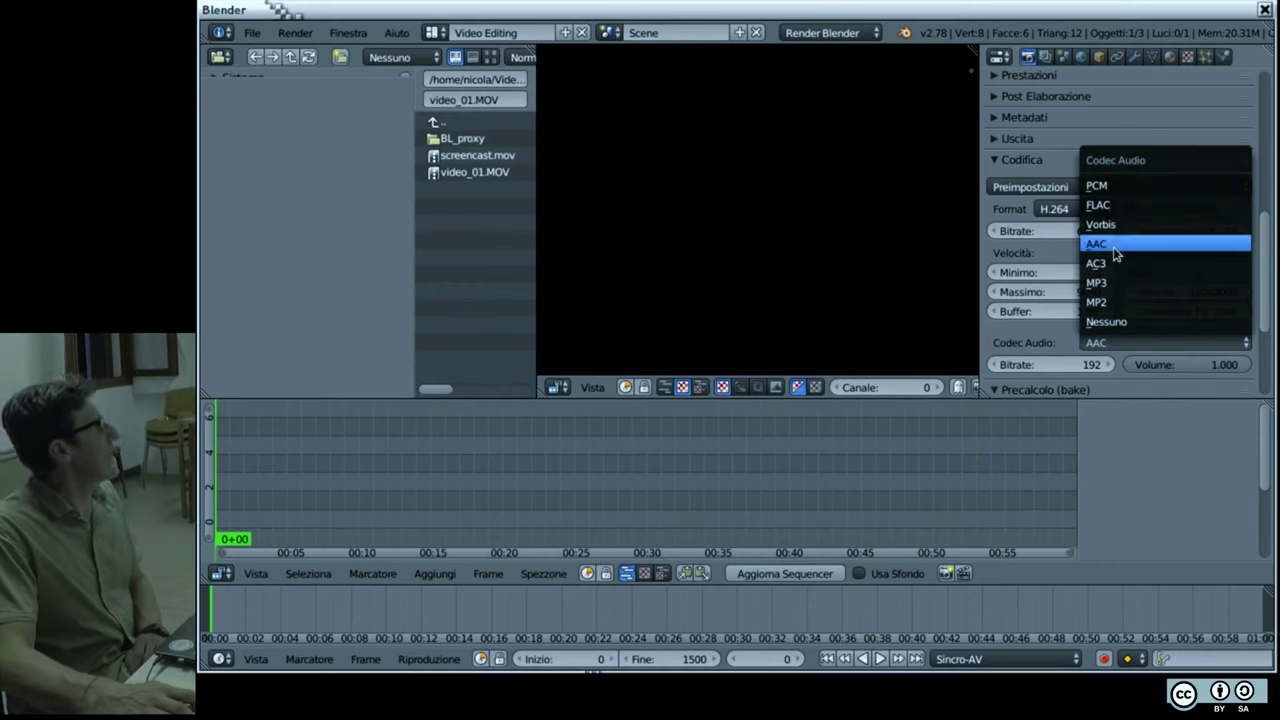
click(1123, 347)
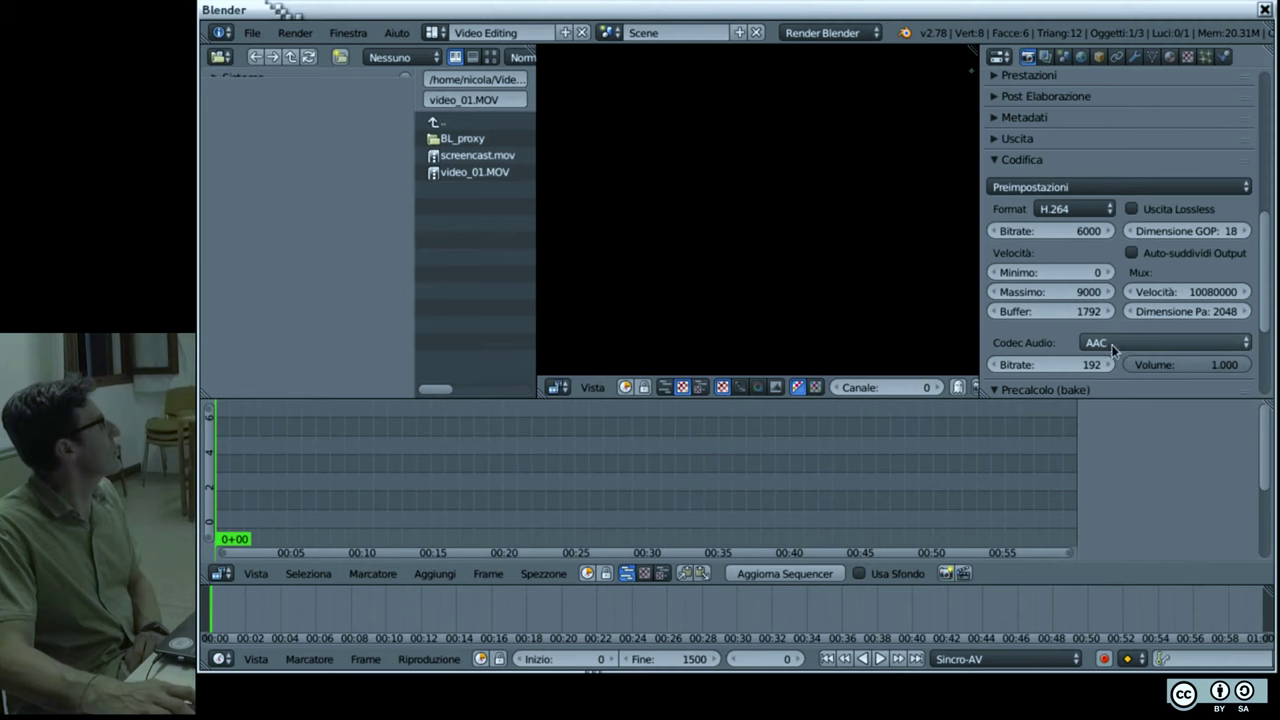
scroll(1040, 335, down, 1)
scroll(1040, 335, down, 3)
scroll(1040, 335, down, 1)
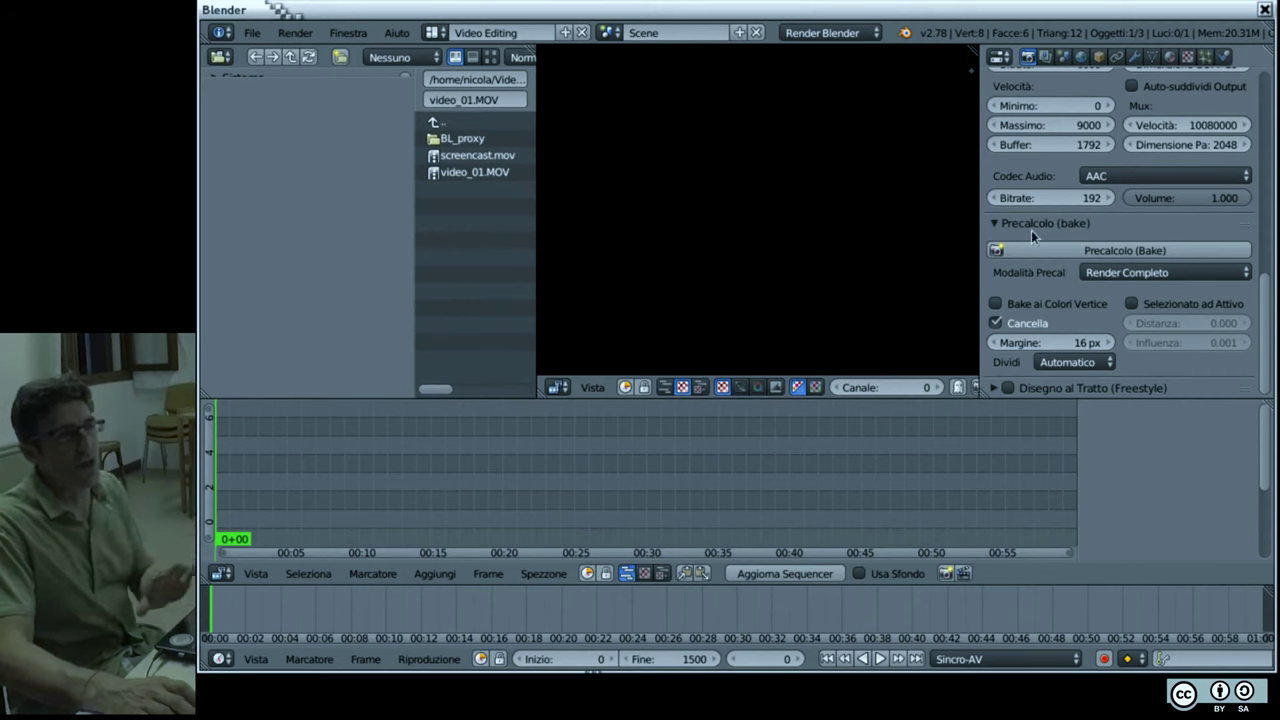
Step: Scroll the Properties panel back to the top of the render settings
scroll(1050, 145, up, 5)
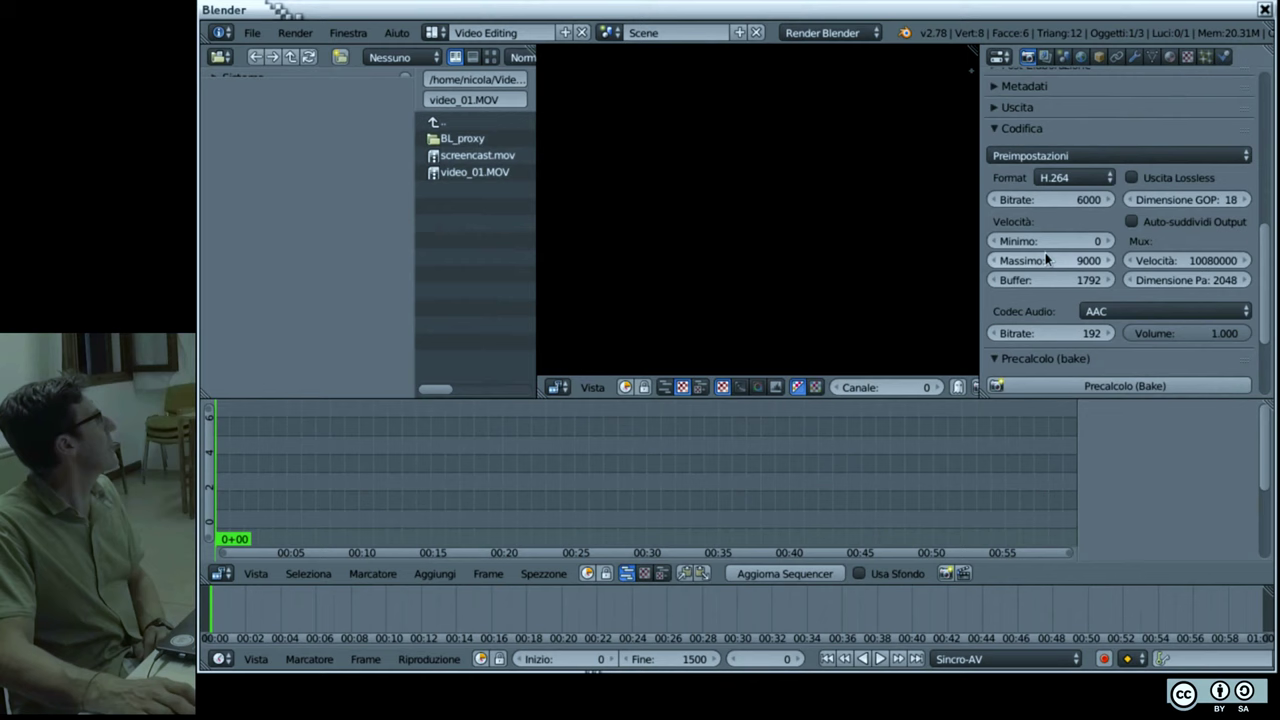
scroll(1047, 250, up, 5)
scroll(1049, 250, up, 5)
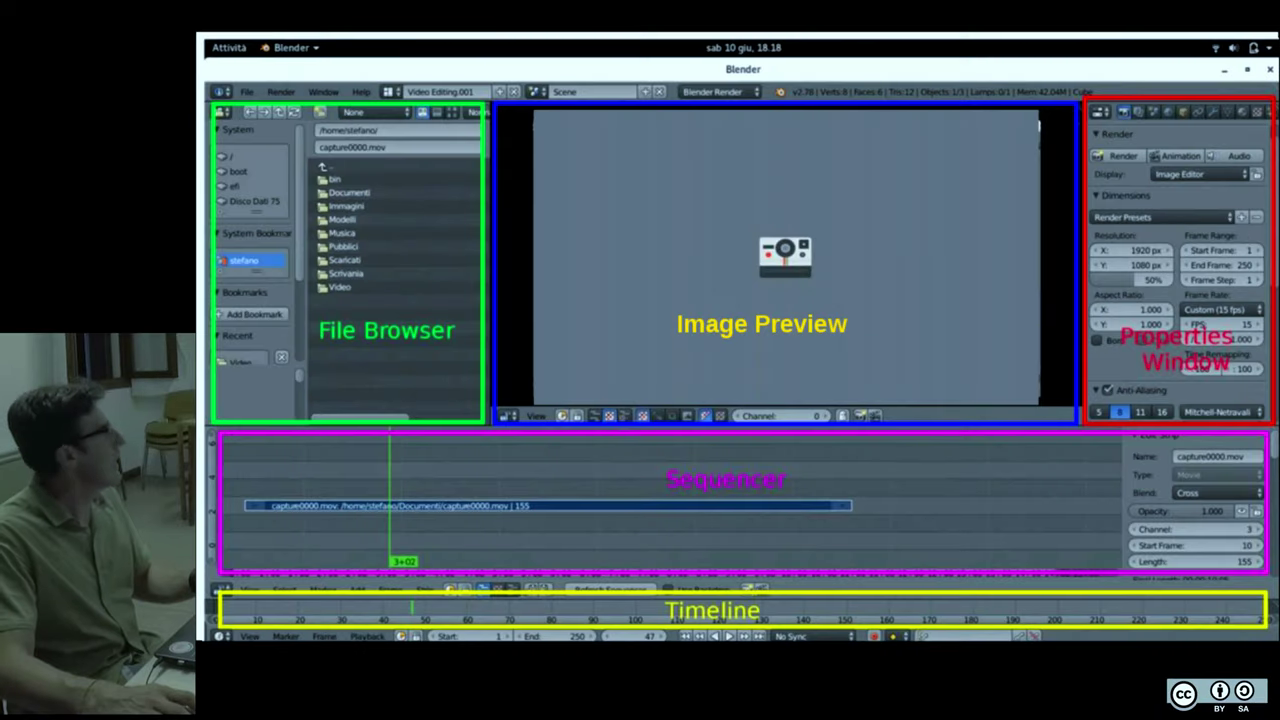
Step: Advance to the preferences and shortcuts slide, then return to the Blender window
key(Right)
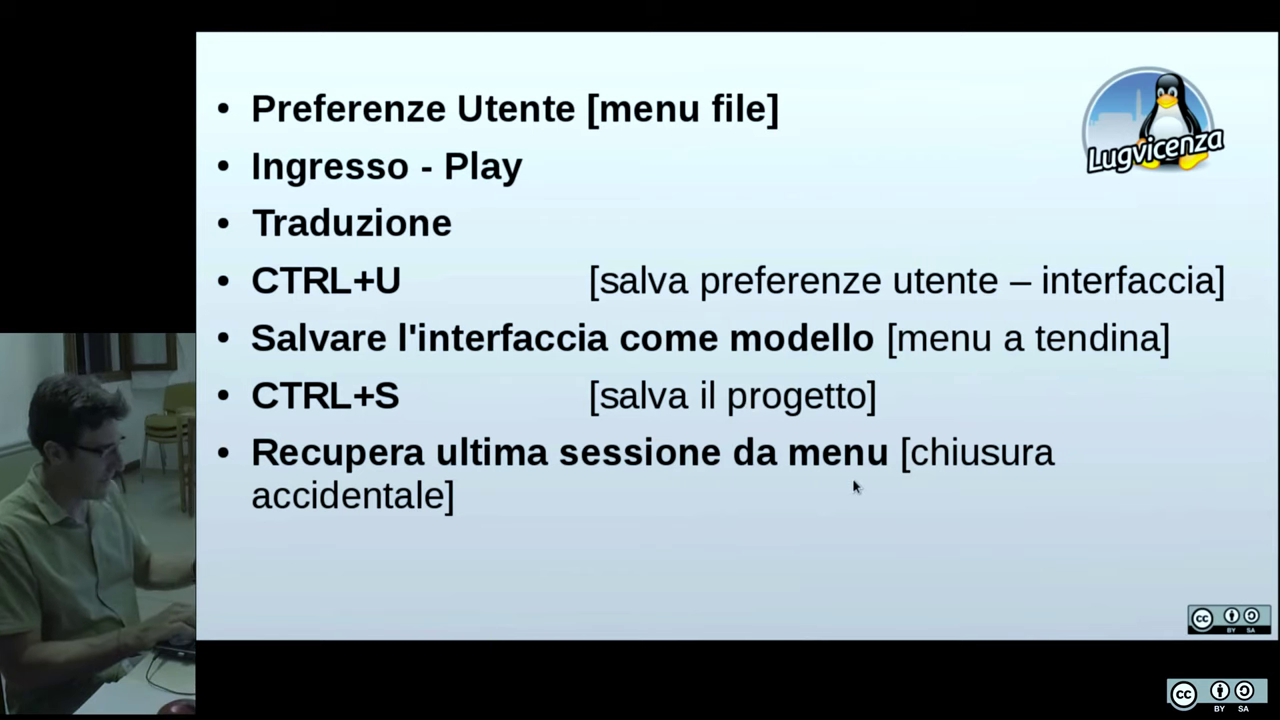
key(alt+Tab)
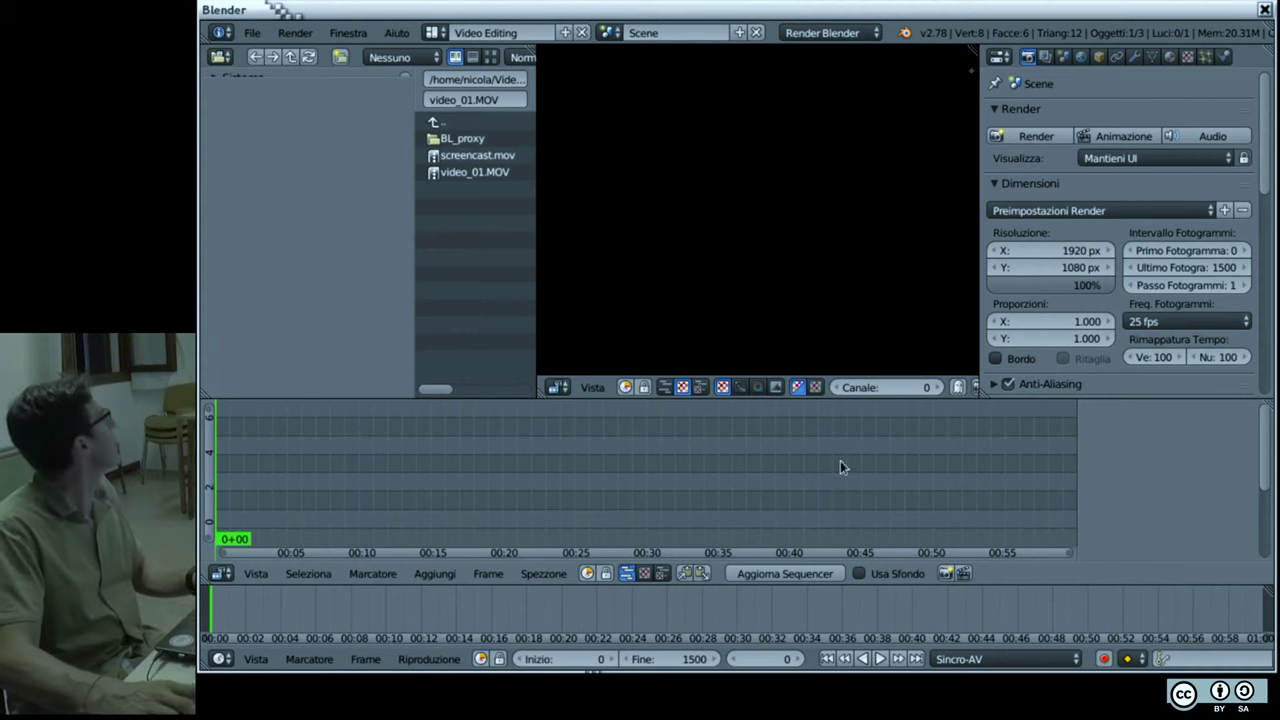
Step: Open the User Preferences window with Ctrl+Alt+U
click(253, 34)
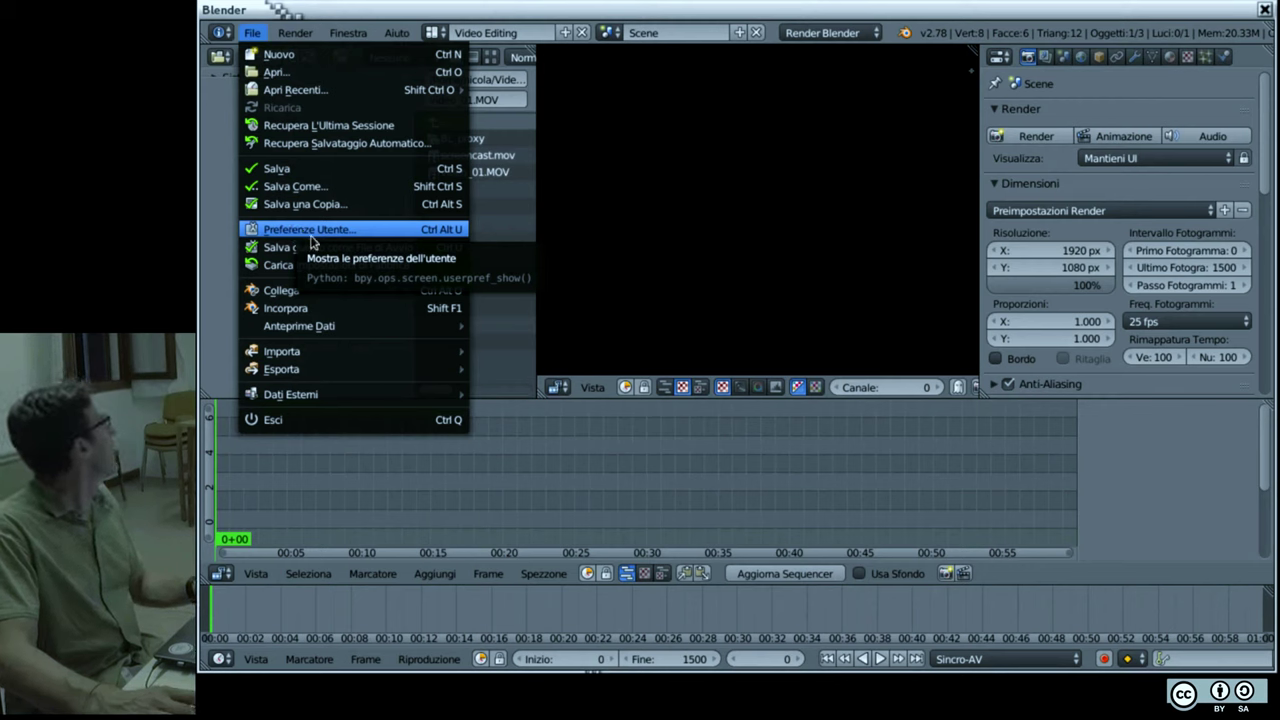
click(252, 33)
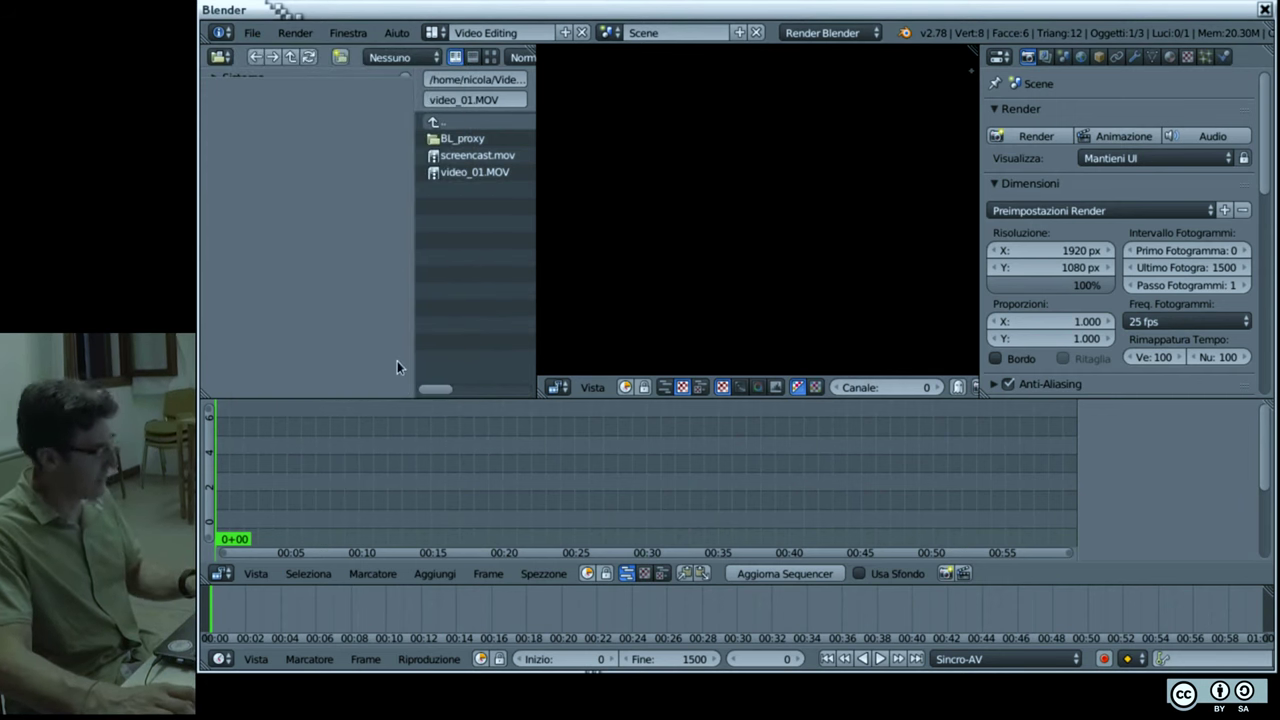
key(ctrl+alt+u)
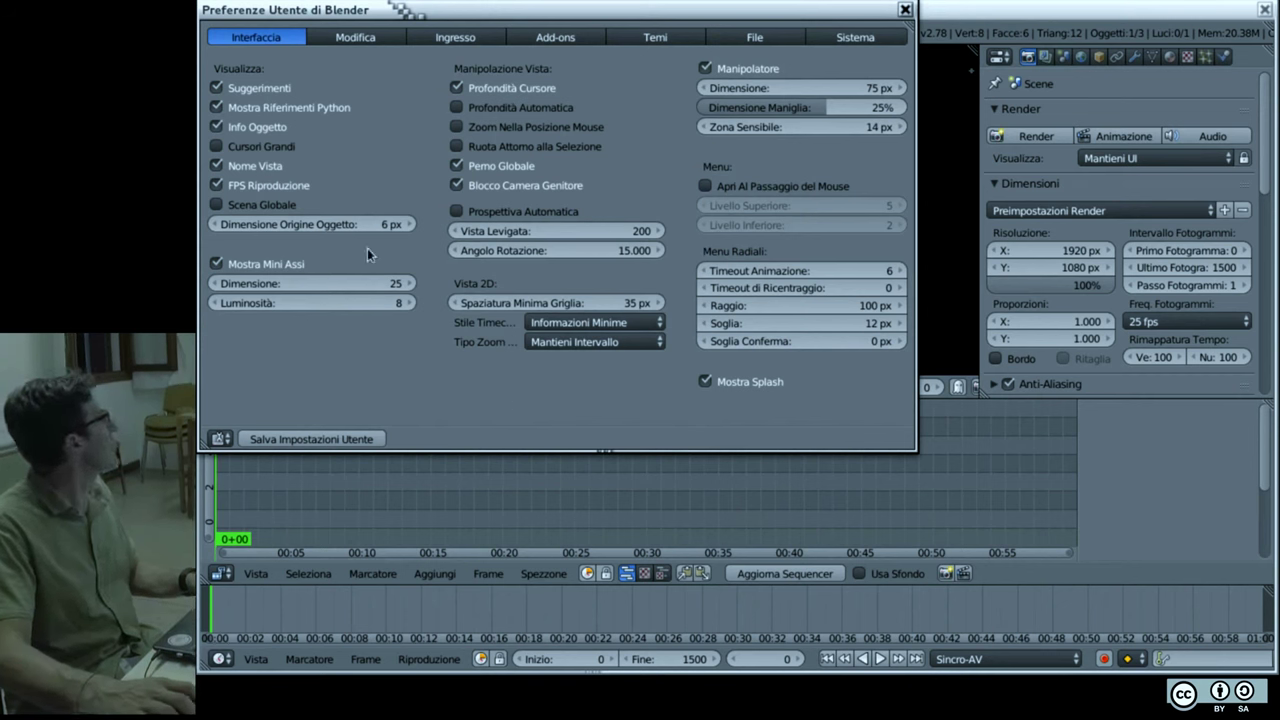
Step: Filter the Ingresso keymap by 'play' to list the animation playback shortcuts
click(360, 36)
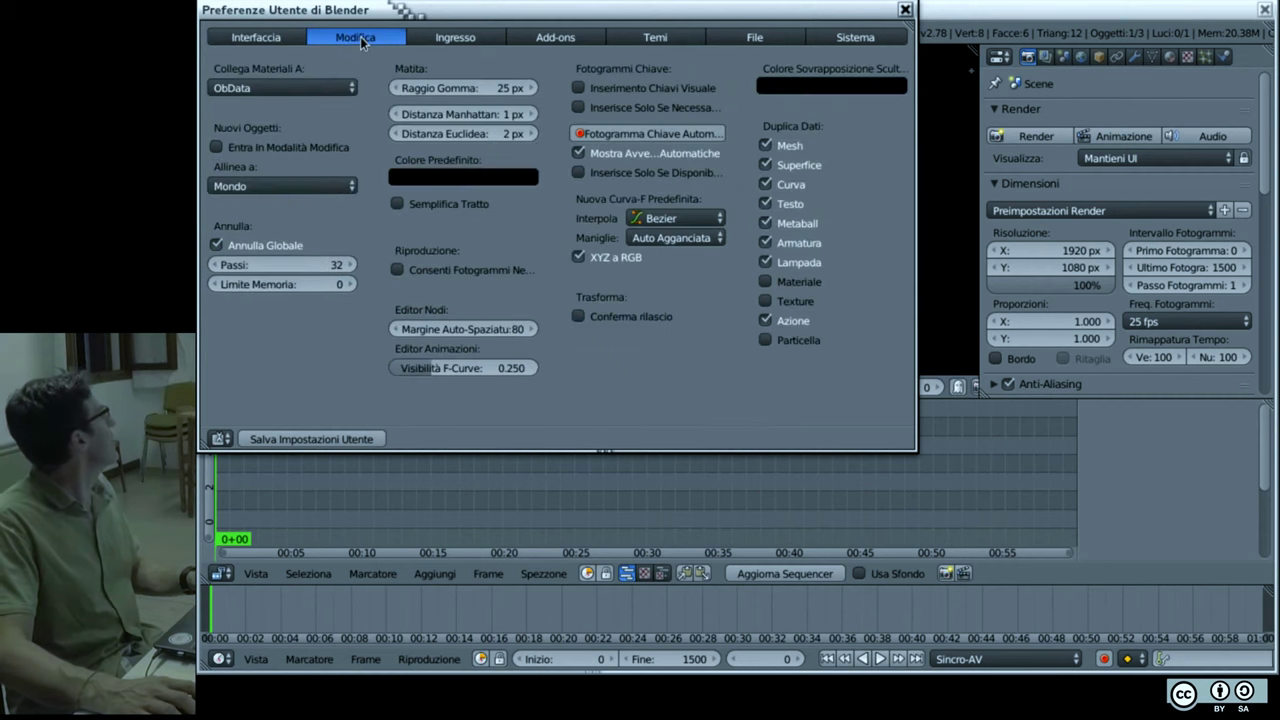
click(454, 40)
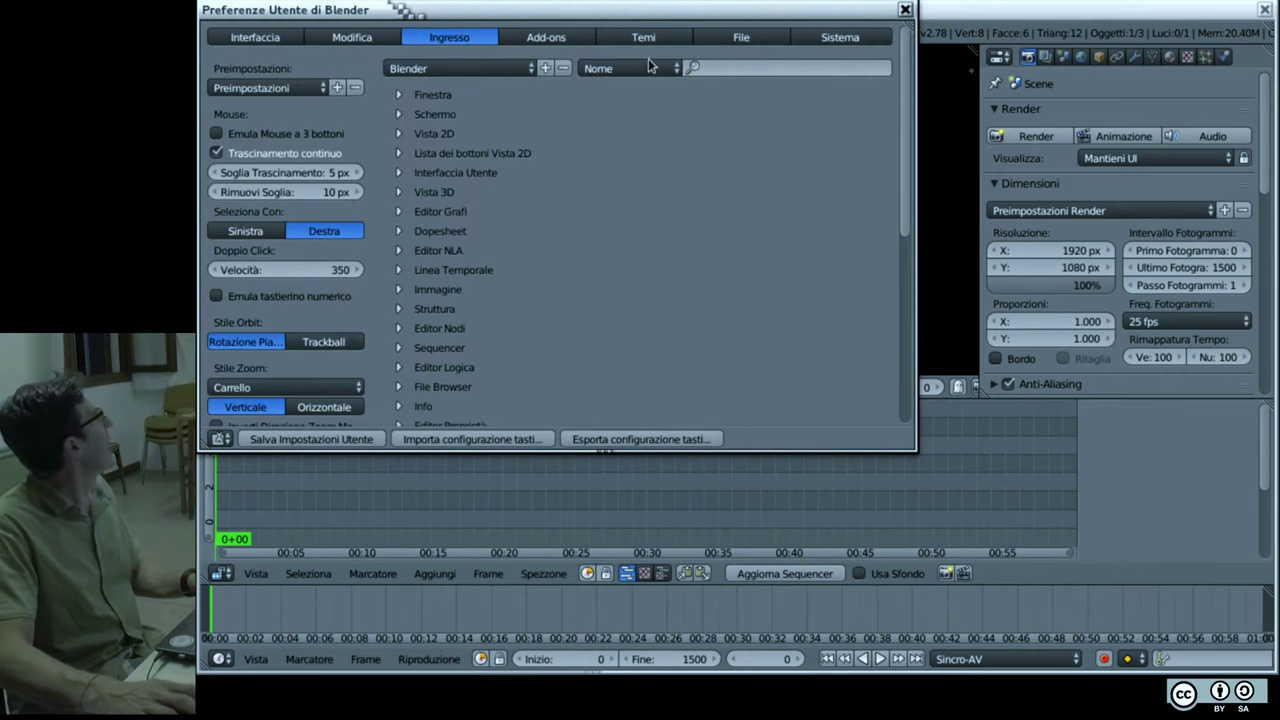
click(761, 64)
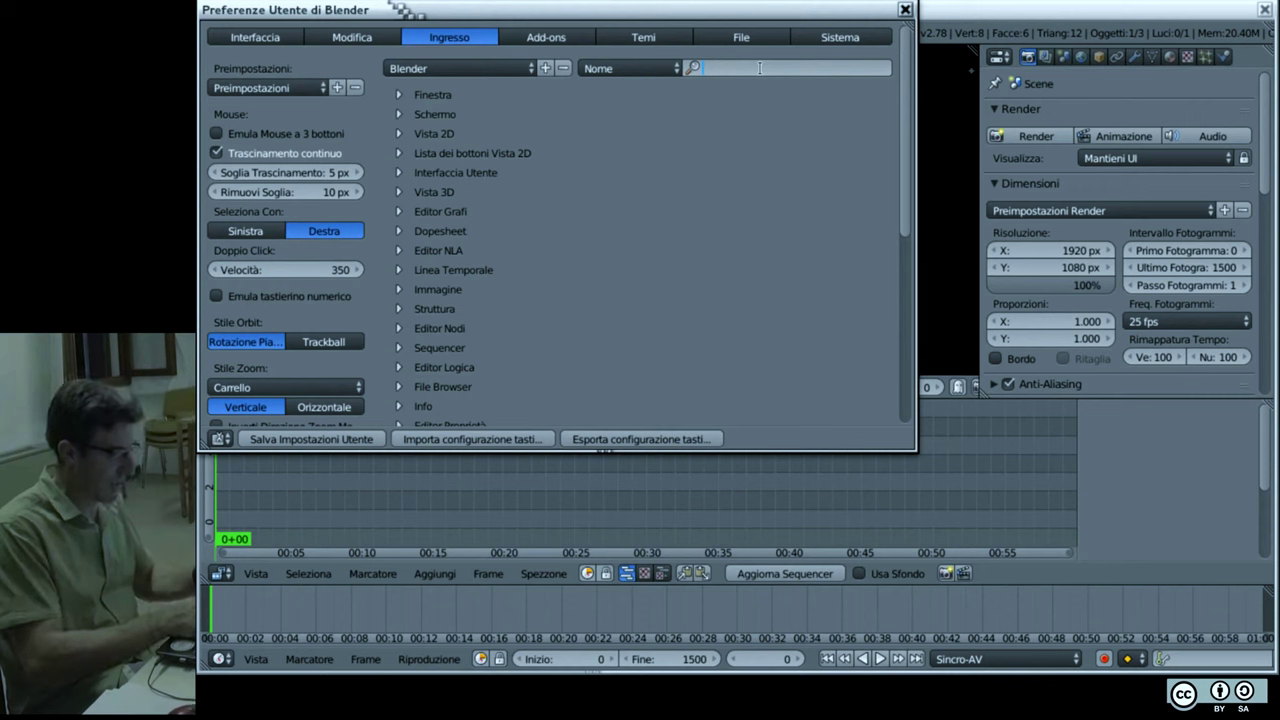
text(play)
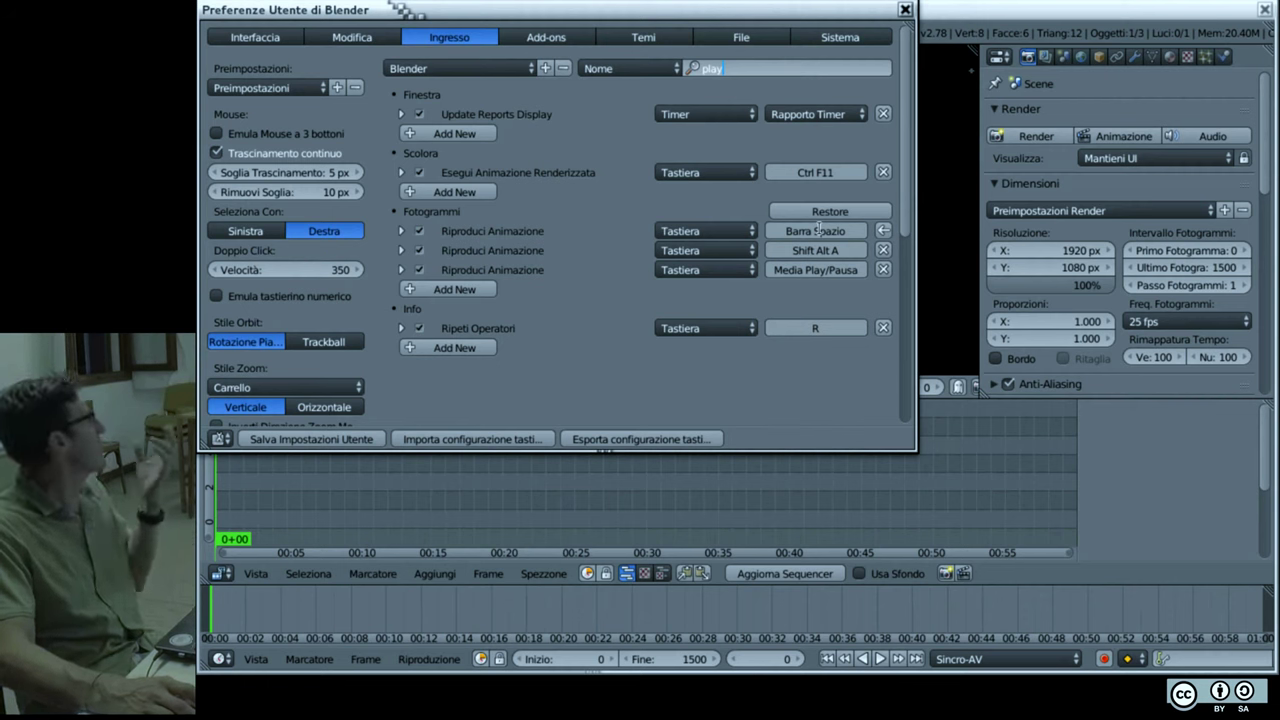
key(Return)
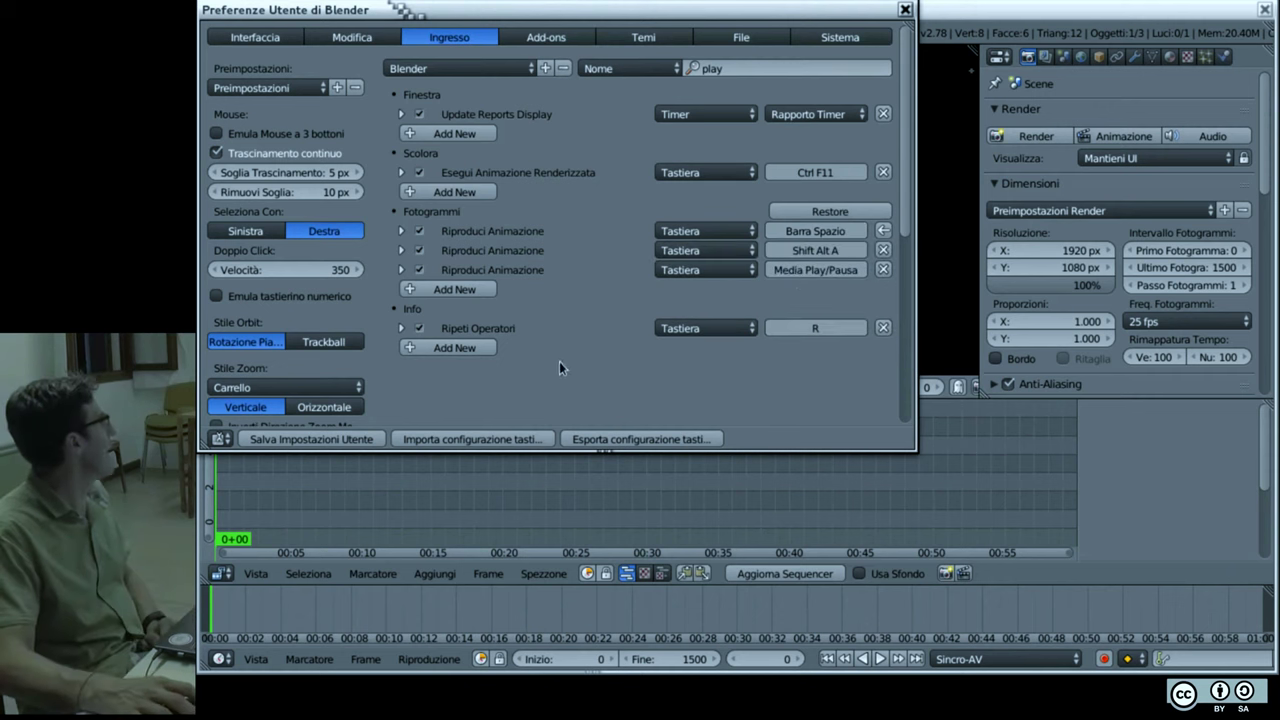
Step: Browse the Add-ons list, then scroll through the Temi theme colour settings
click(558, 38)
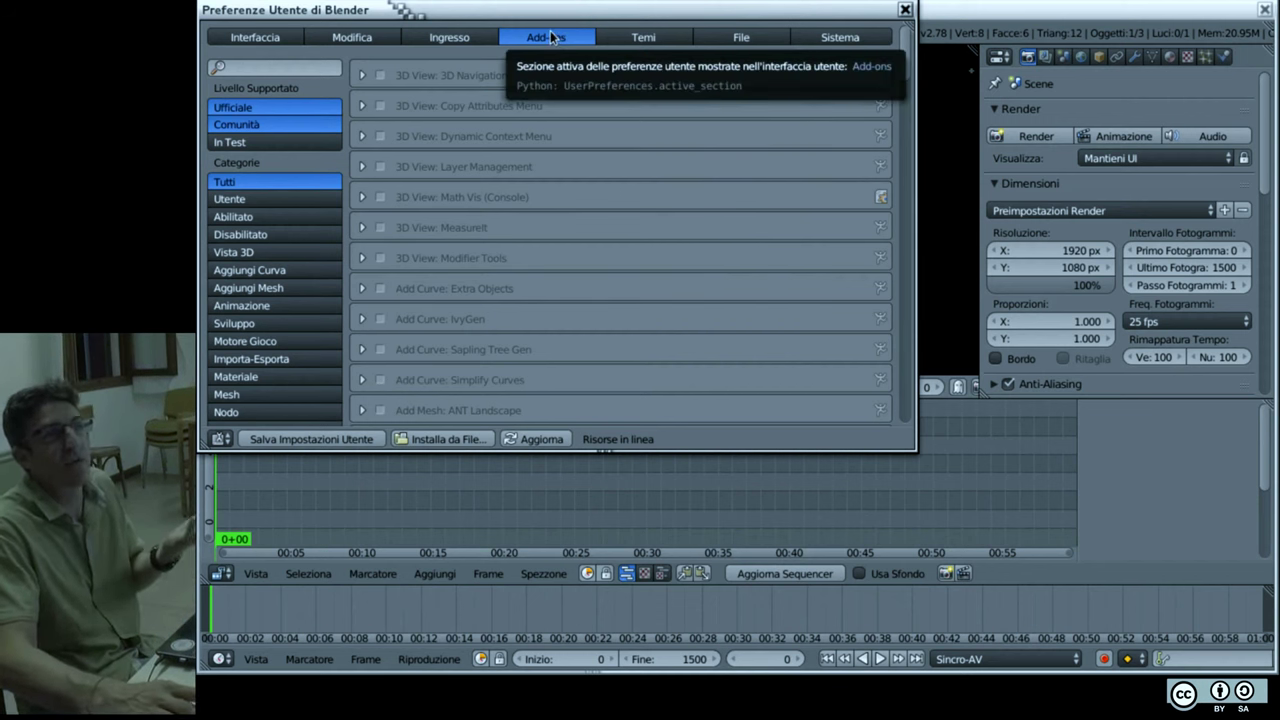
click(643, 37)
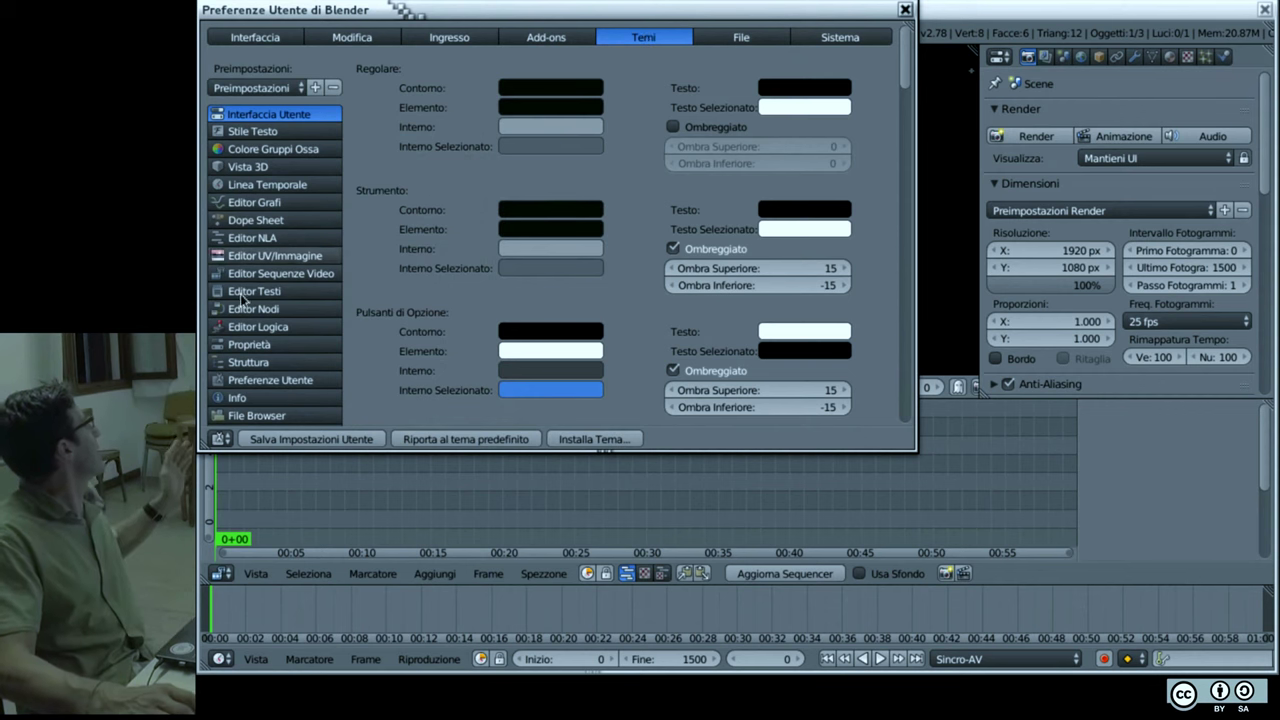
scroll(280, 260, down, 3)
scroll(359, 325, up, 1)
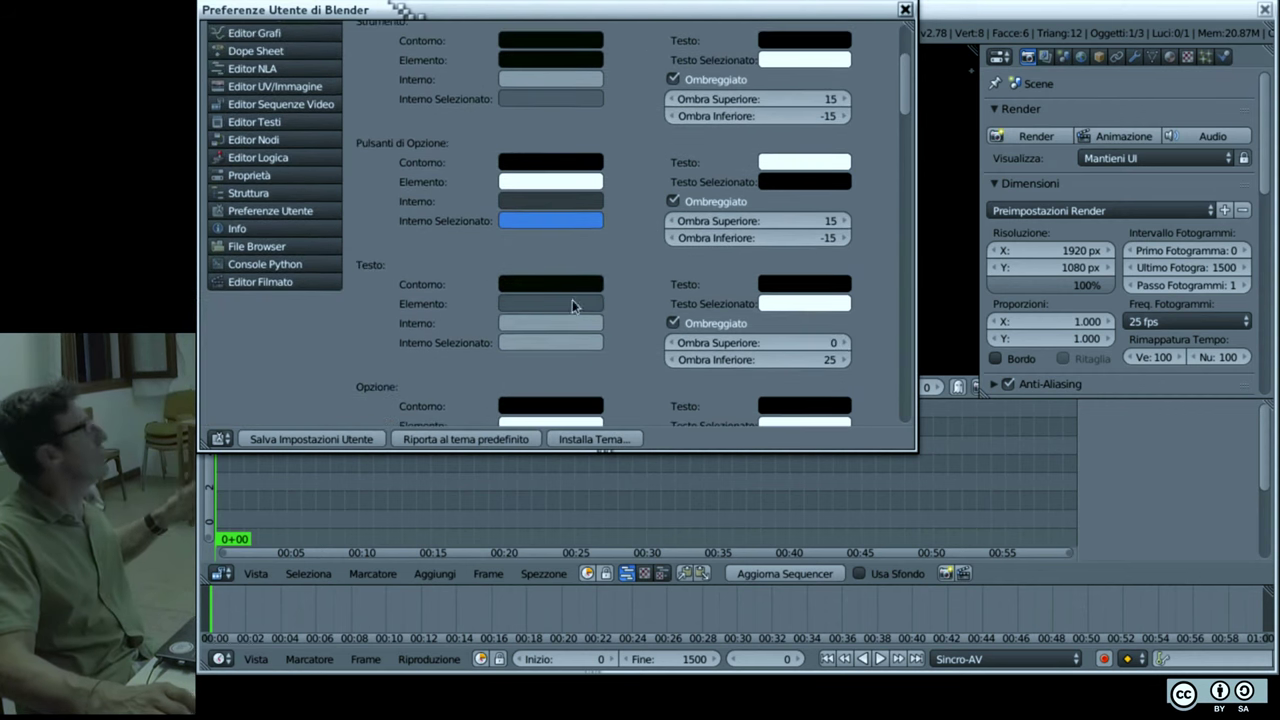
scroll(572, 300, up, 1)
scroll(650, 200, up, 1)
Step: Review the File path and save settings, then open the Sistema preferences page
click(748, 42)
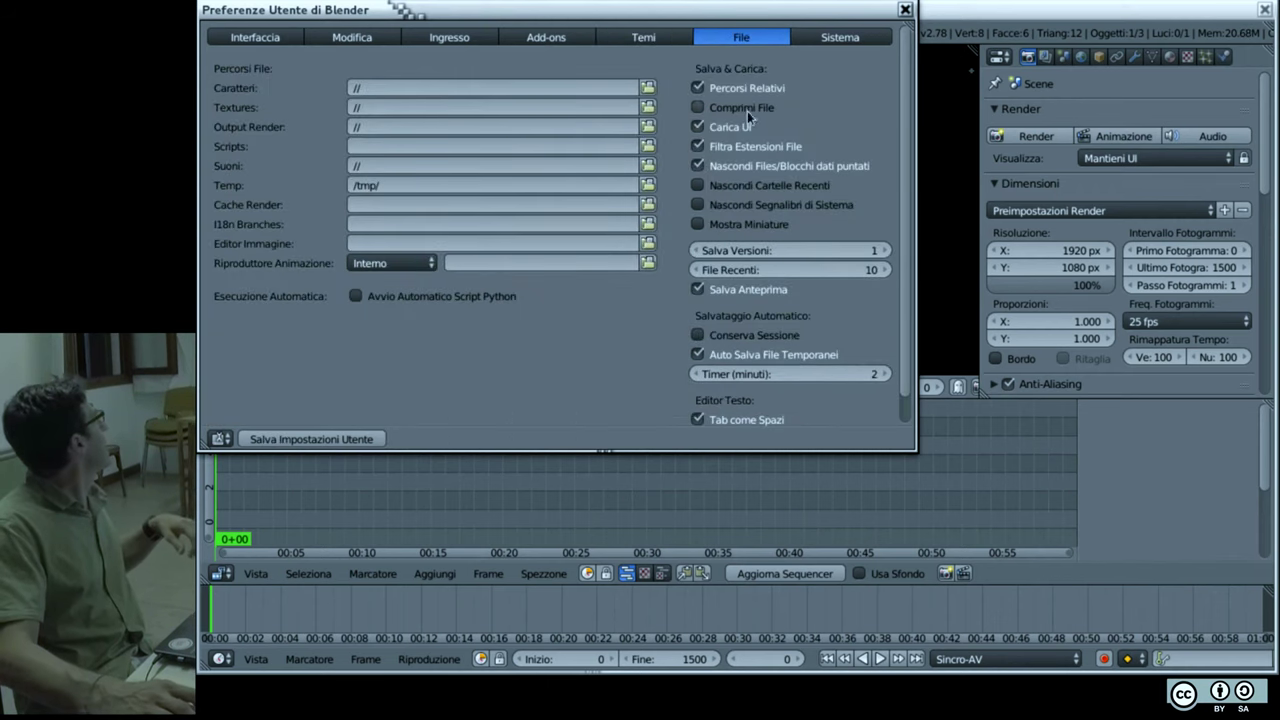
click(835, 39)
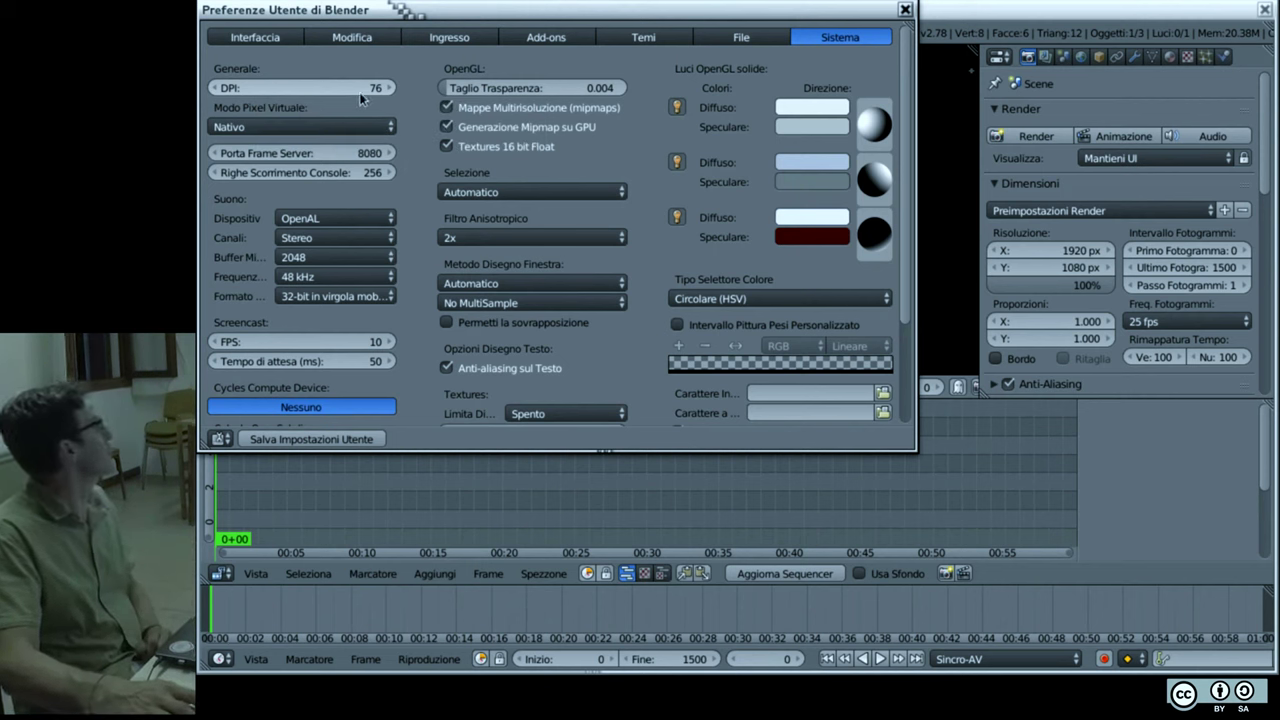
Step: Uncheck Caratteri Internazionali on the Sistema page, switching the interface to English
scroll(545, 298, down, 4)
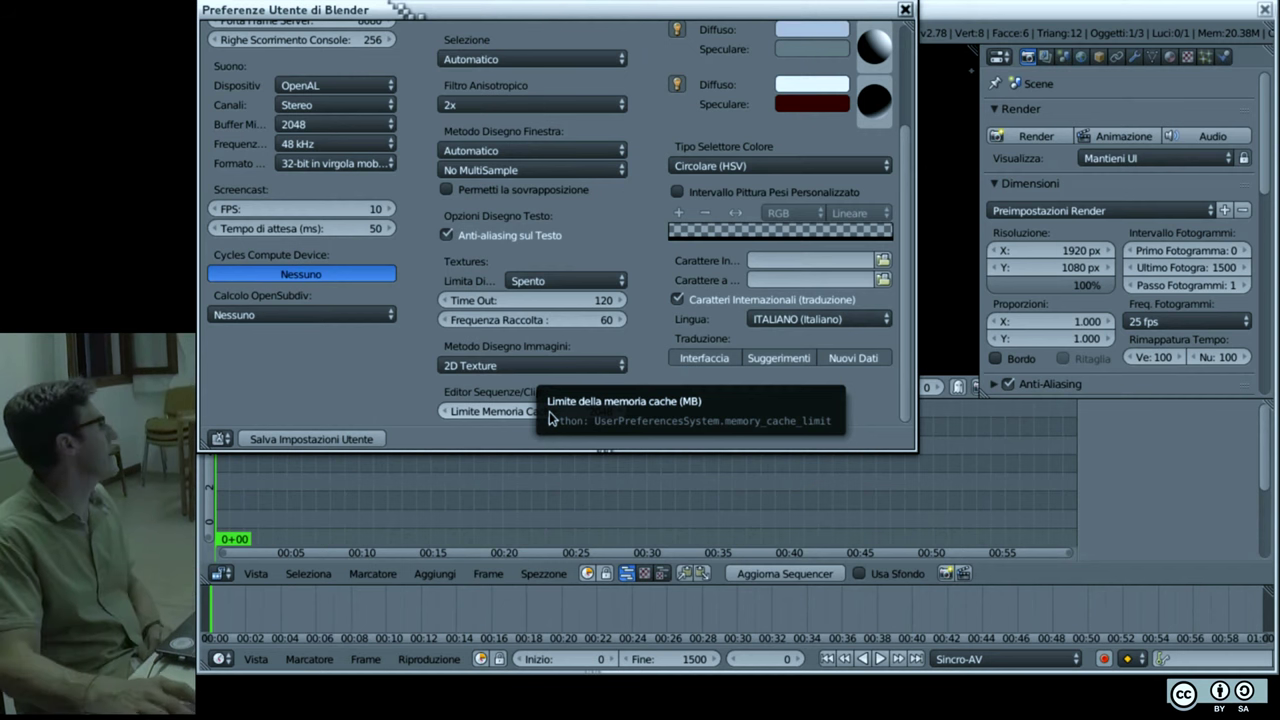
scroll(791, 203, up, 2)
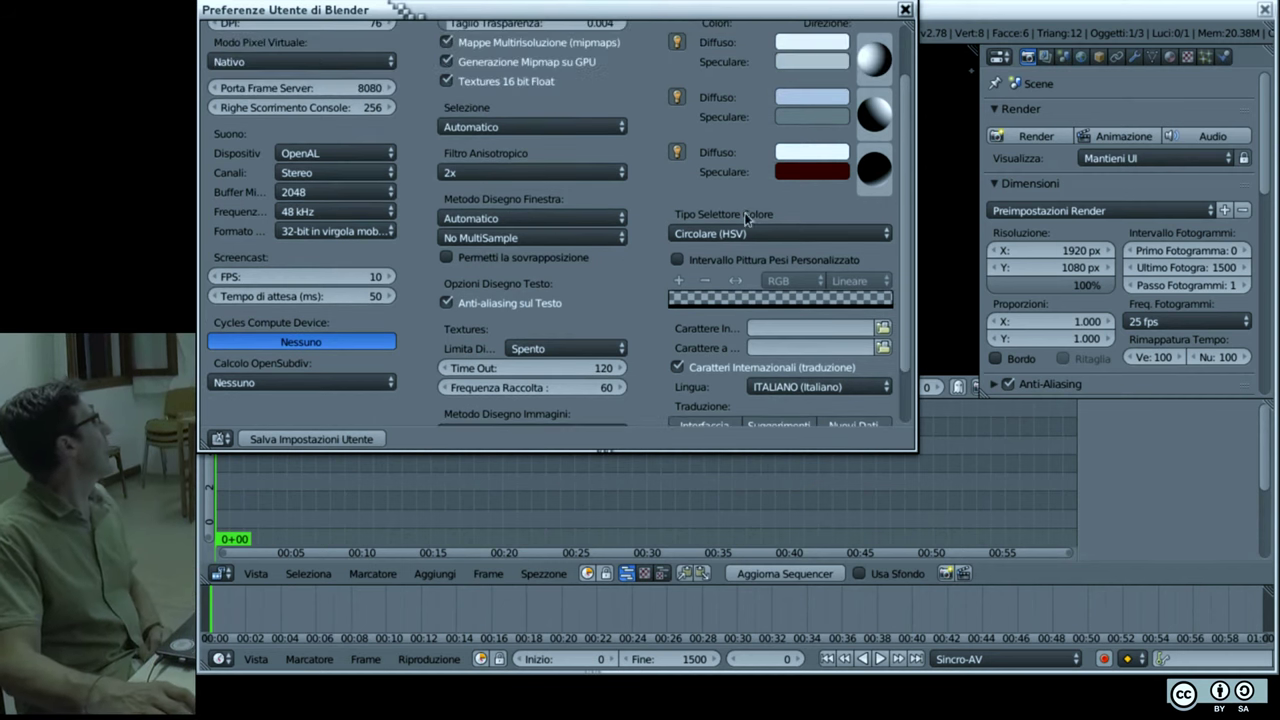
click(676, 370)
scroll(676, 370, down, 2)
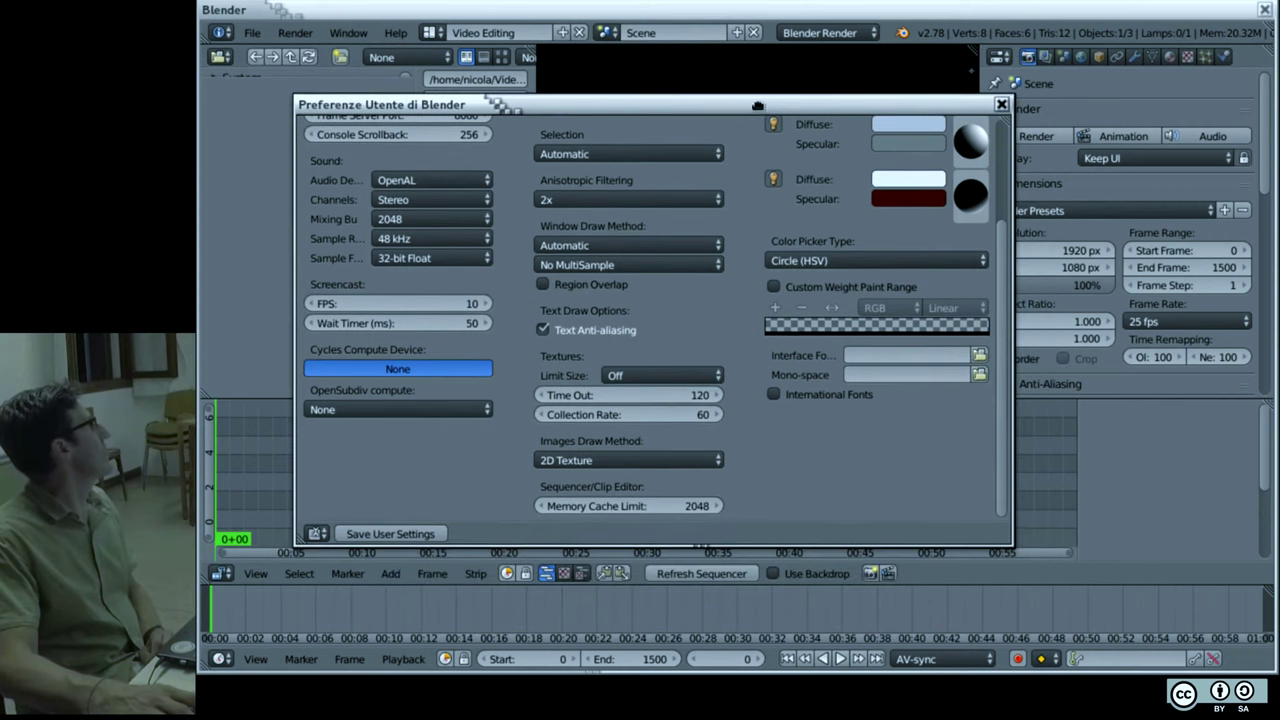
Step: Re-enable International Fonts and keep ITALIANO (Italiano) as the interface language
click(777, 394)
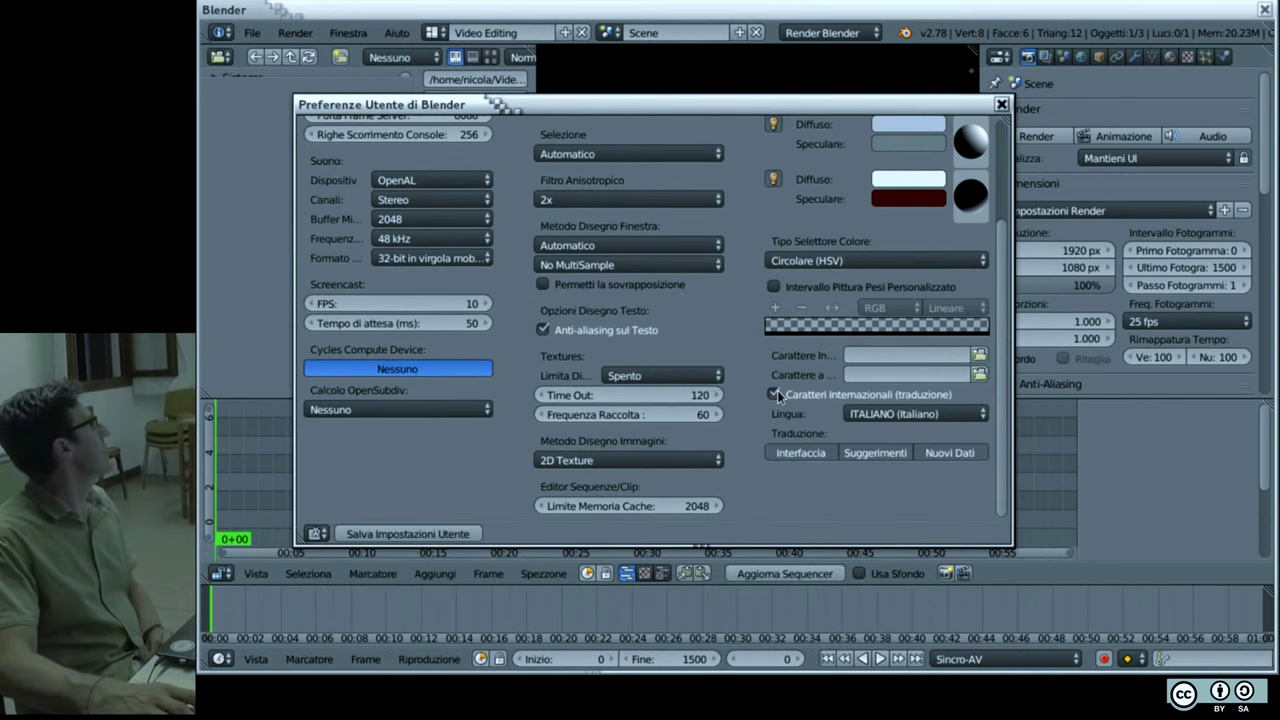
click(884, 410)
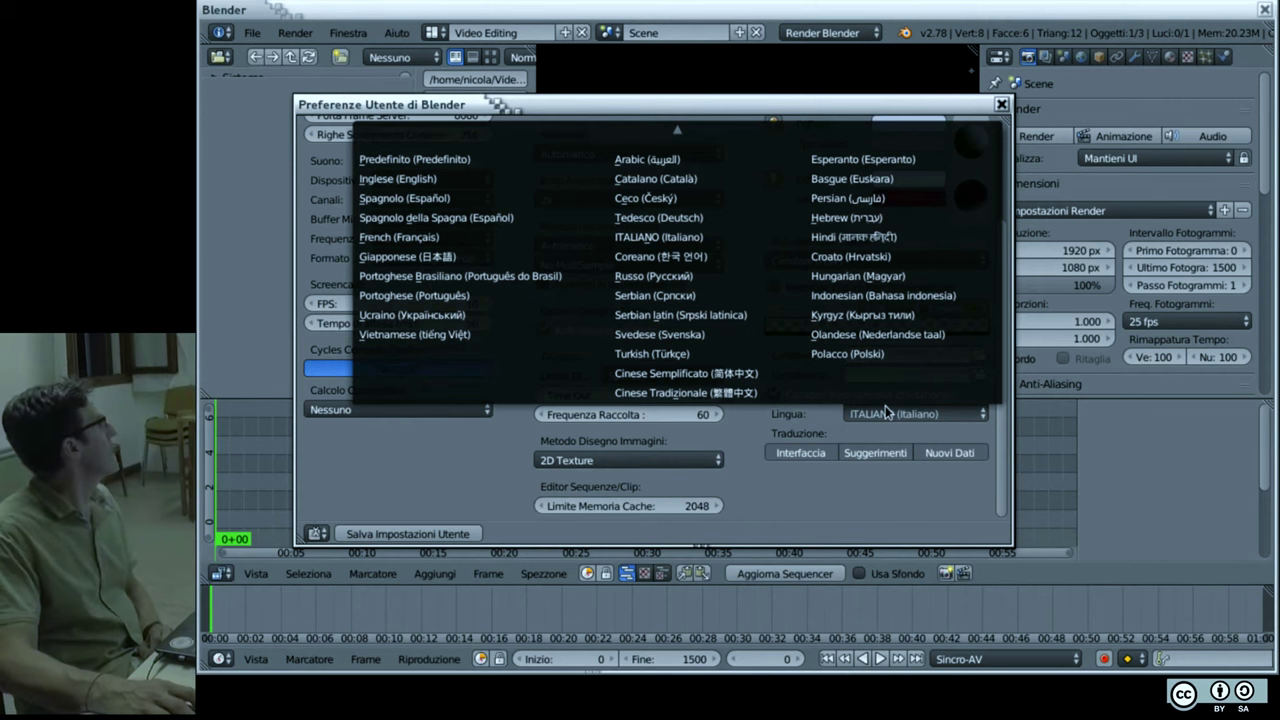
click(885, 411)
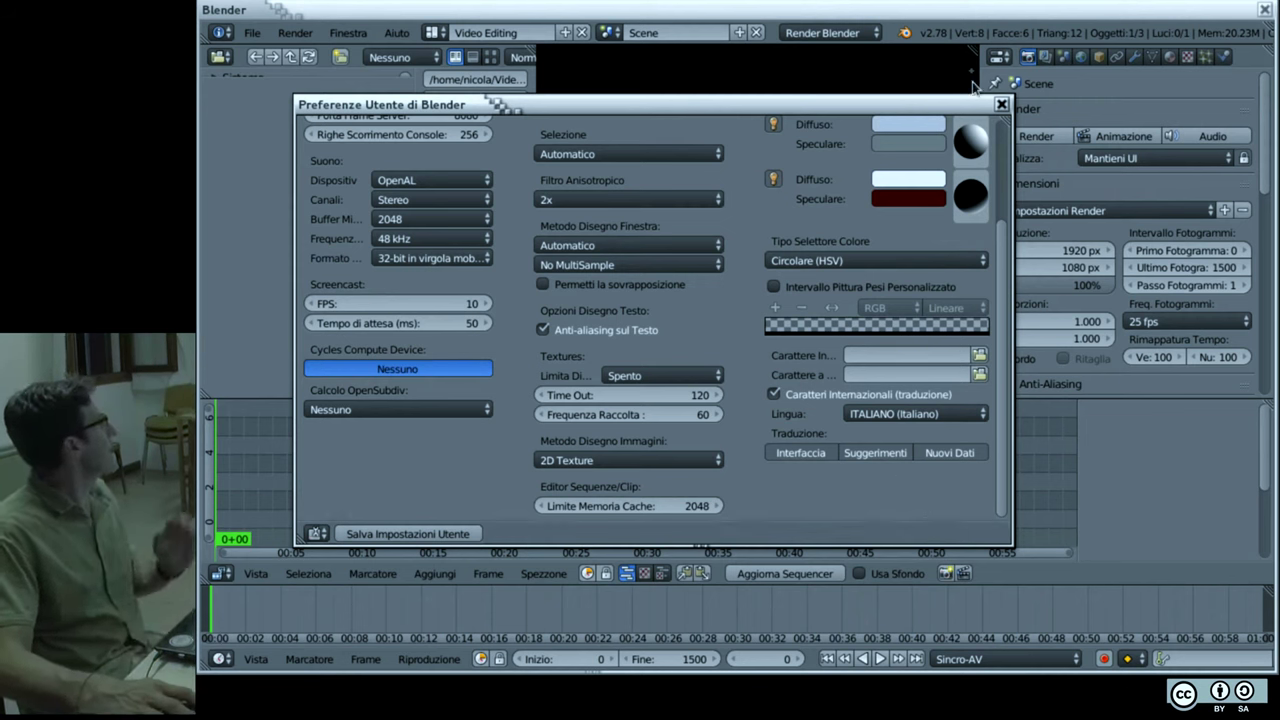
Step: Save the preferences as defaults with Salva Impostazioni Utente
click(443, 534)
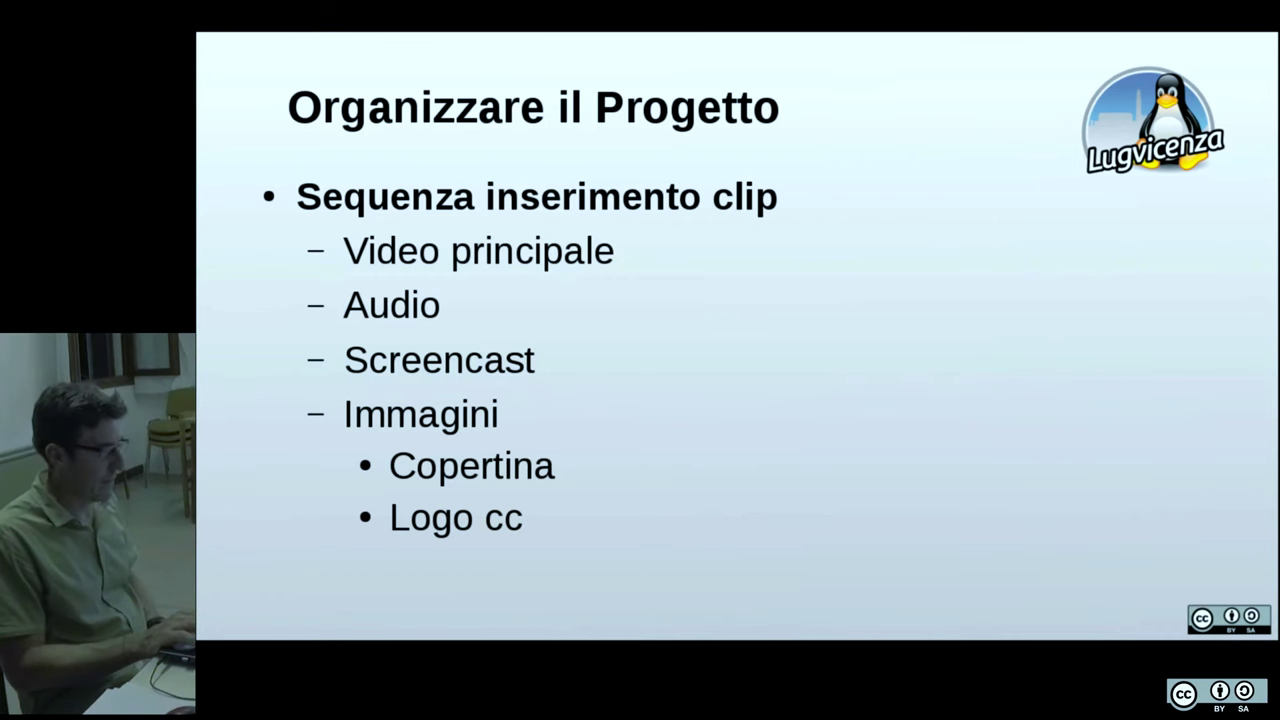
Step: Advance to the 'Muoversi nel Sequencer' slide, then switch back to Blender's Video Editing layout
key(Right)
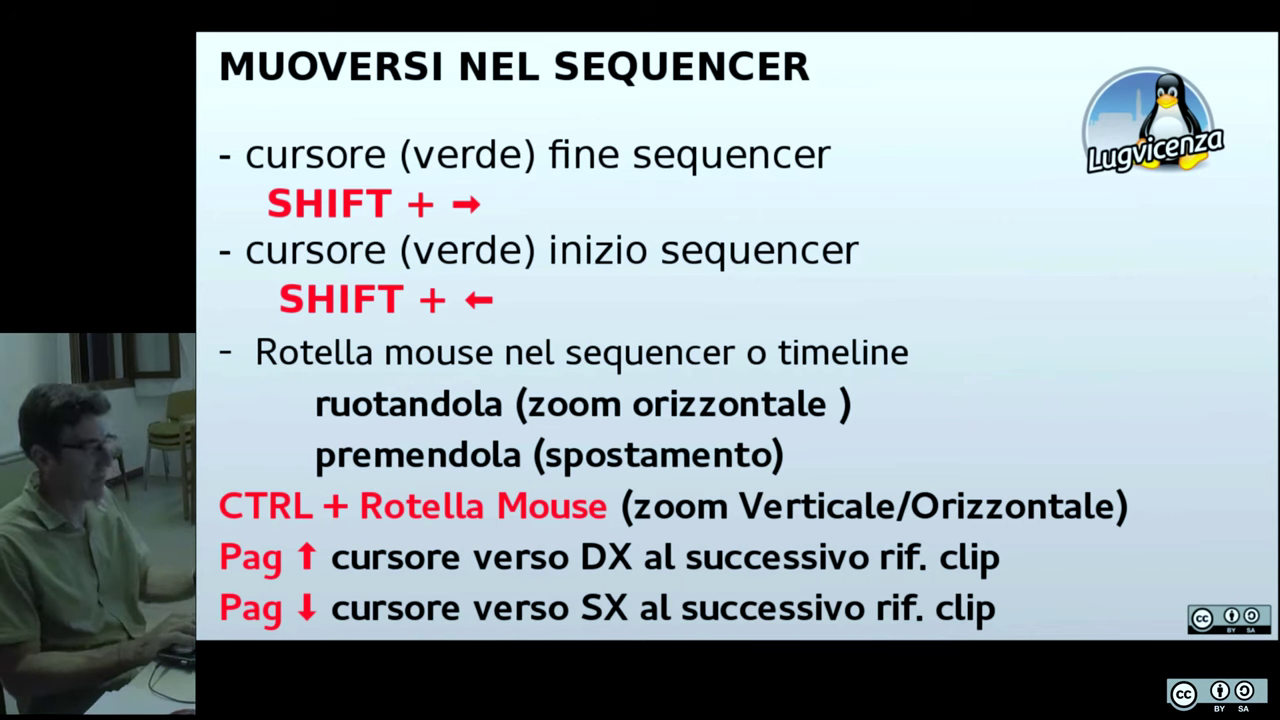
key(alt+Tab)
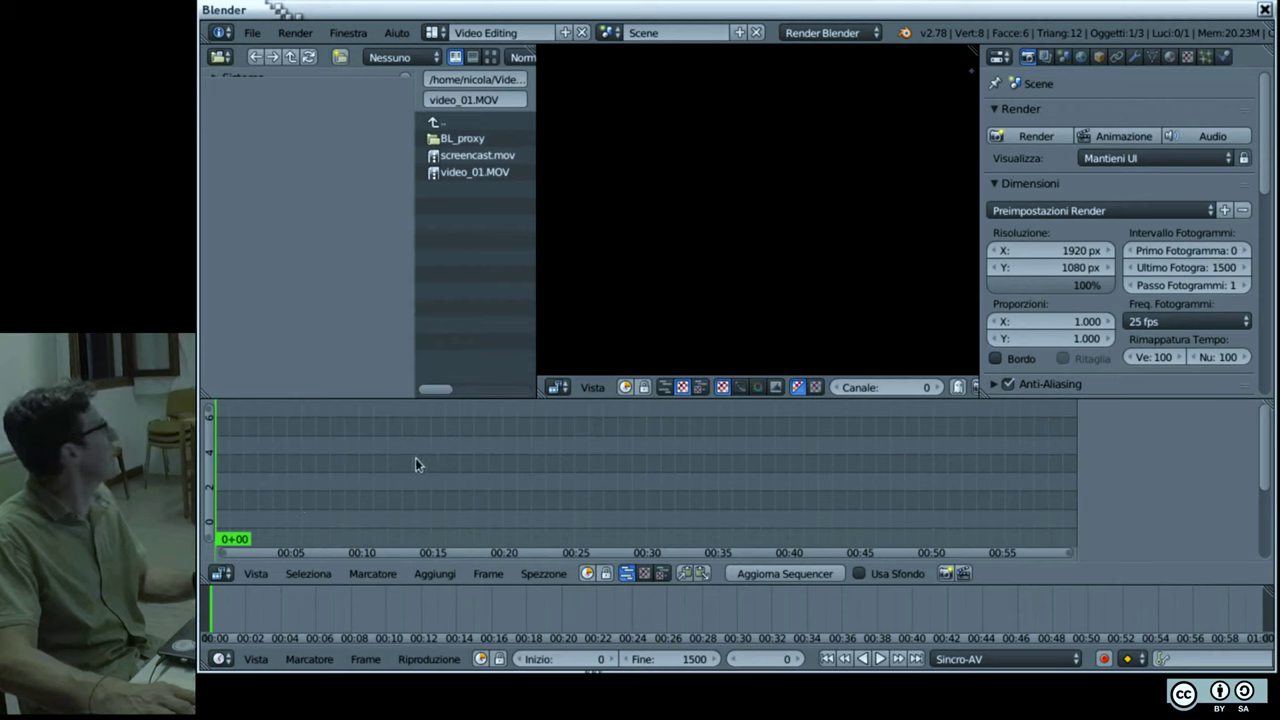
Step: Scrub the playhead to frame 515, the last frame and back to 0, then show the ruler in frames
drag(415, 463, 970, 470)
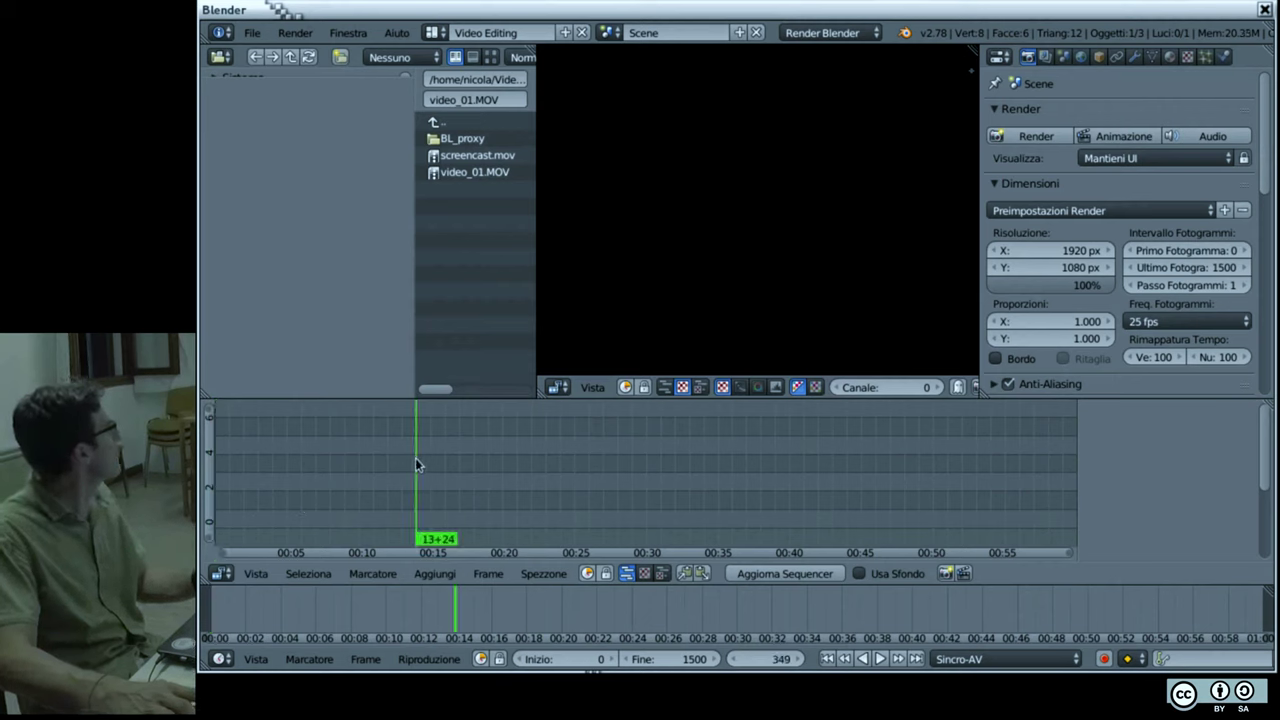
drag(728, 477, 510, 468)
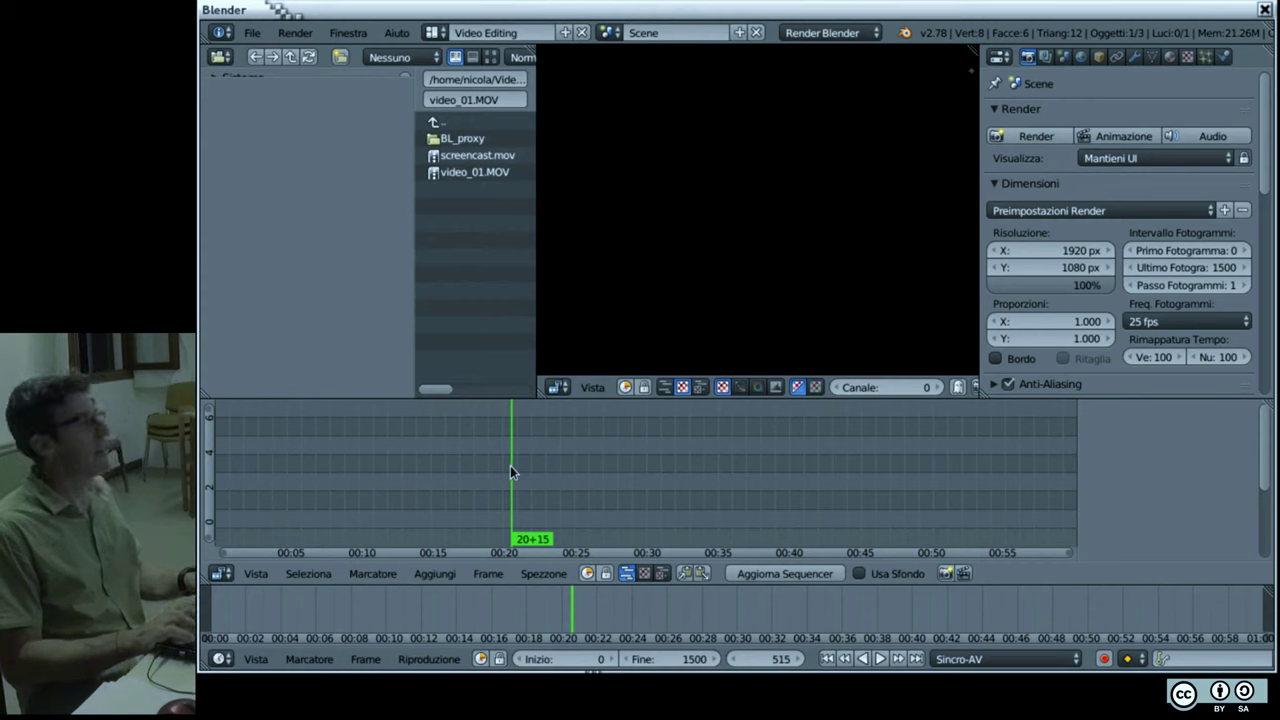
key(shift+Right)
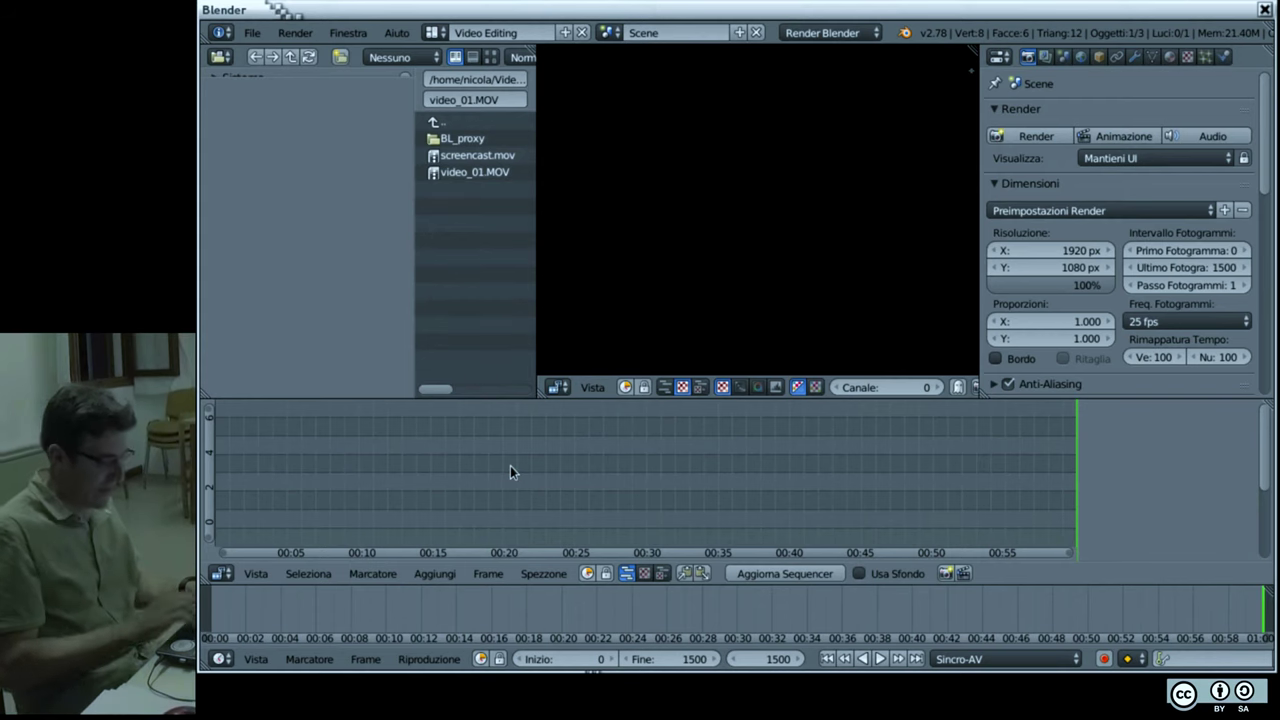
key(shift+Left)
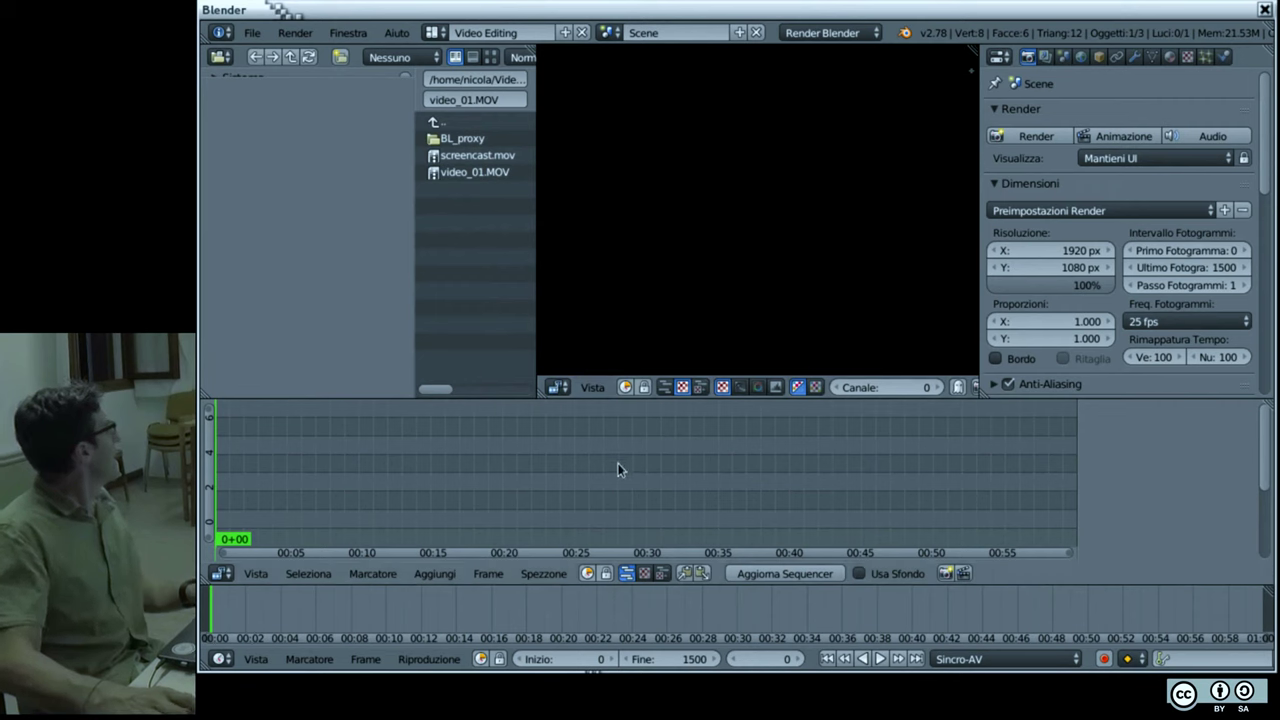
click(544, 575)
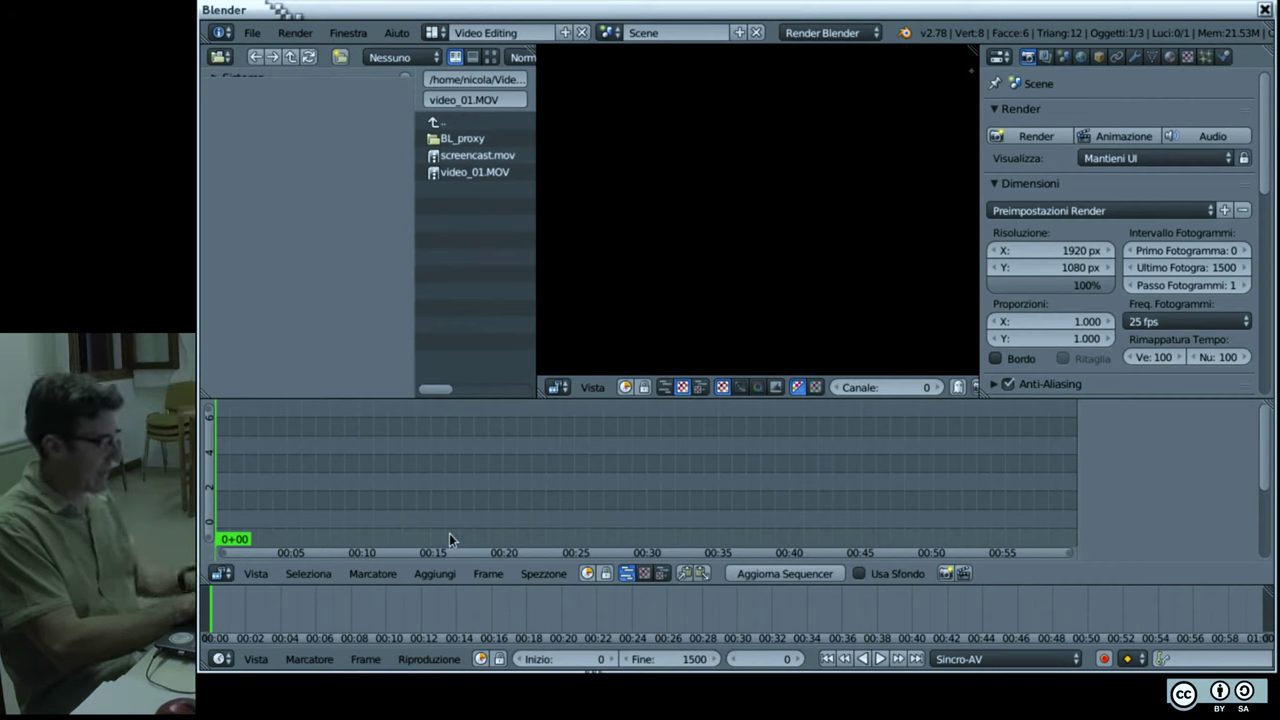
key(ctrl+t)
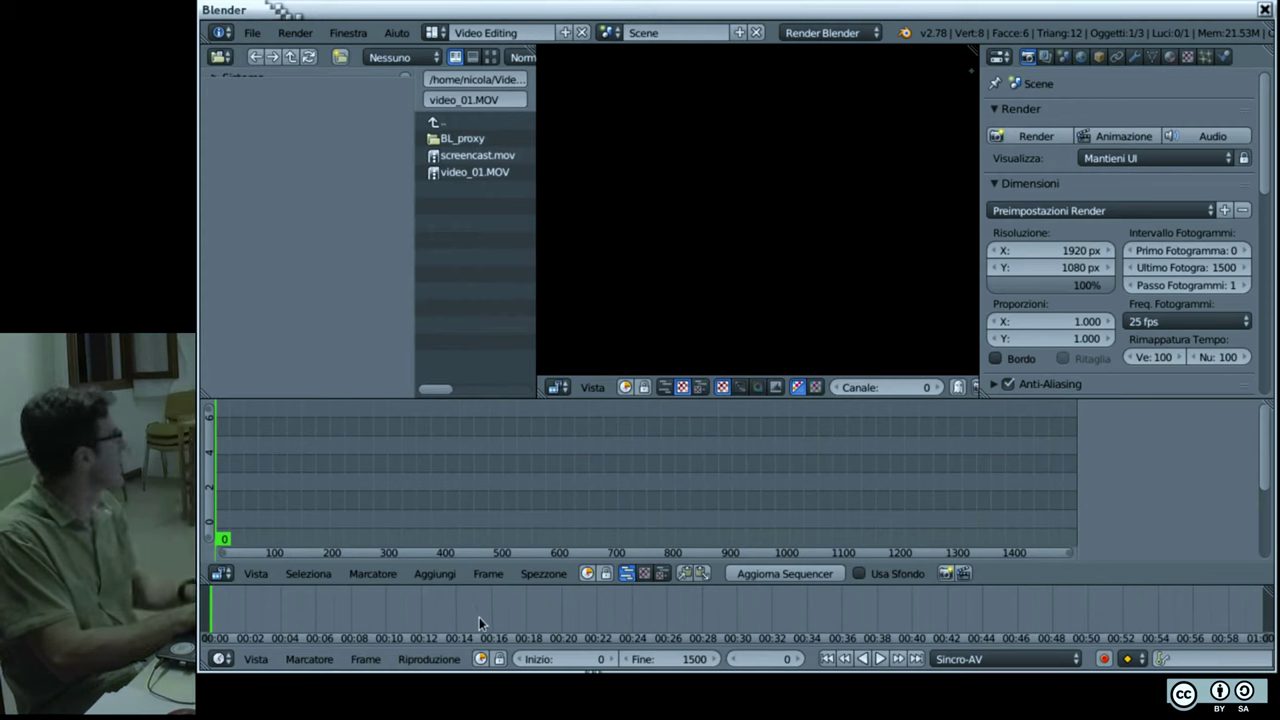
Step: Set the timeline to View > Show Seconds and toggle the sequencer ruler back with Ctrl+T
key(ctrl+t)
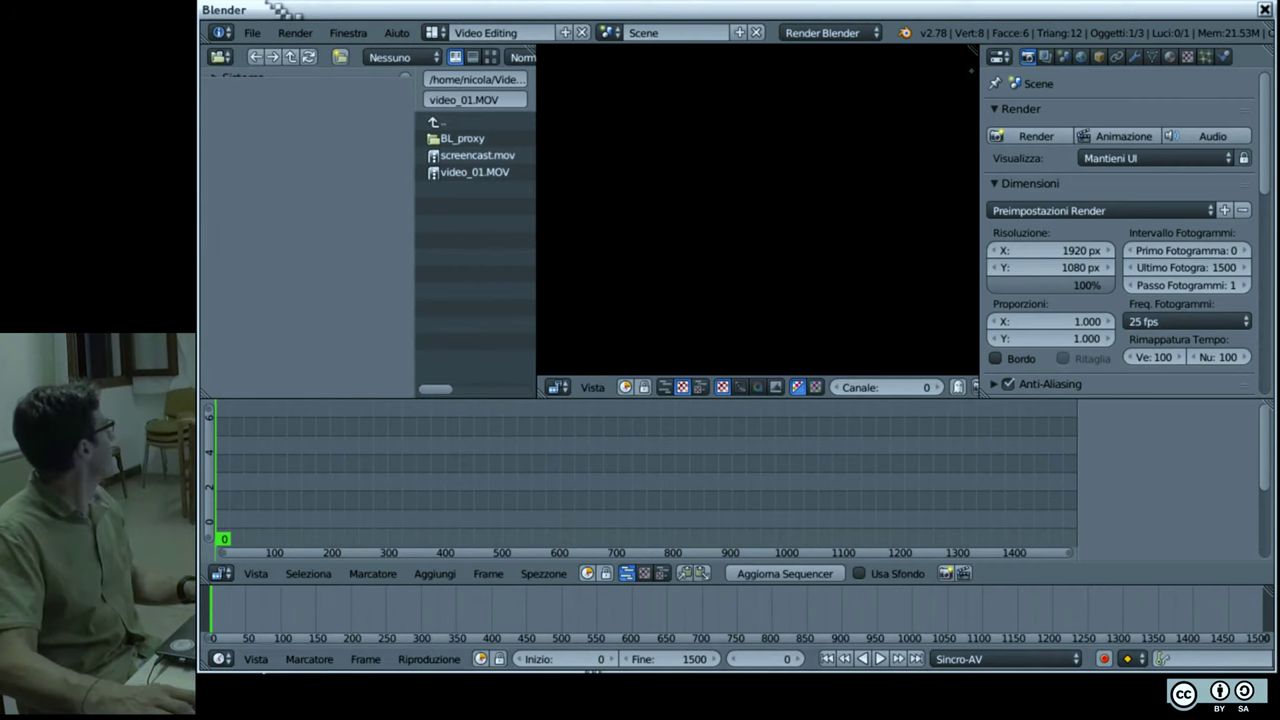
click(256, 659)
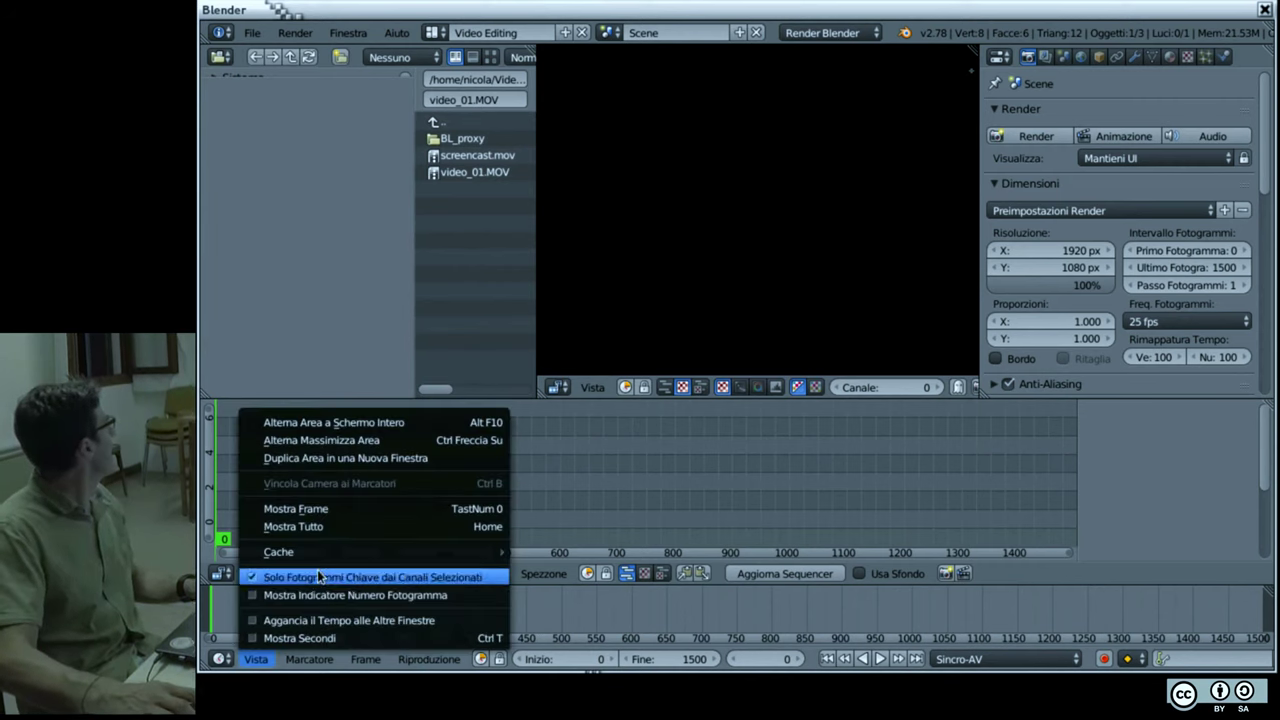
click(329, 633)
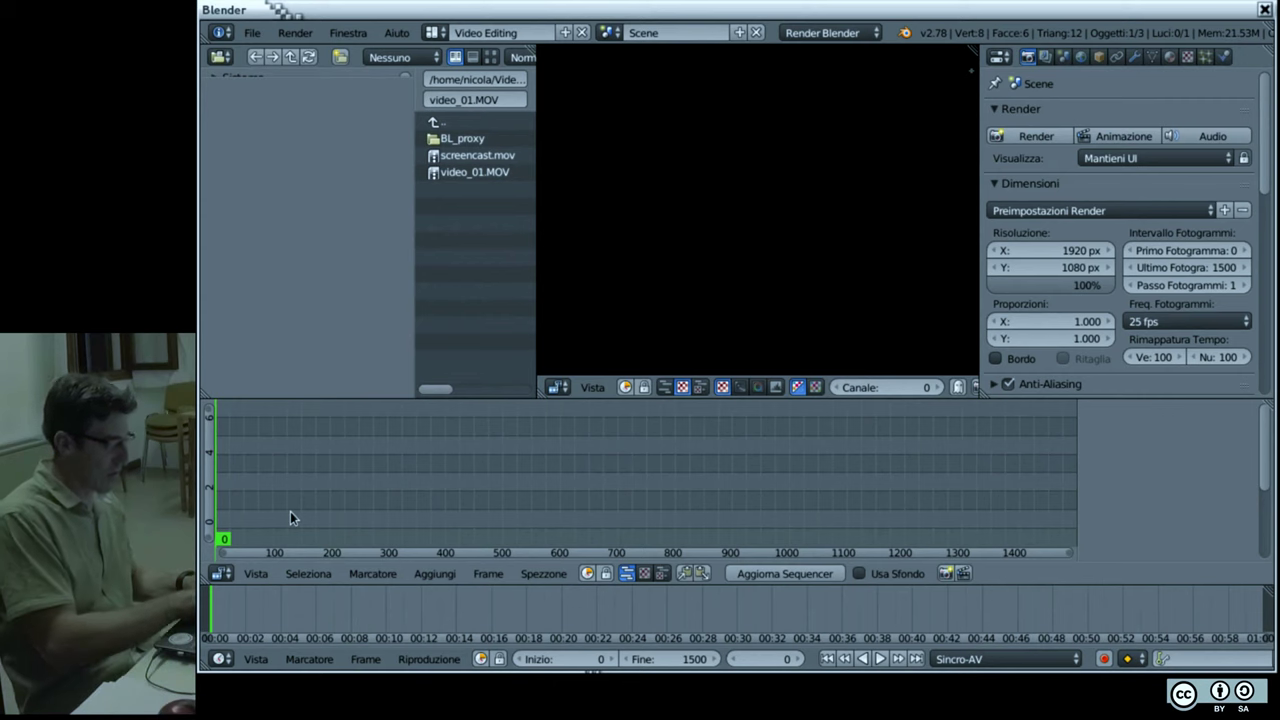
key(ctrl+t)
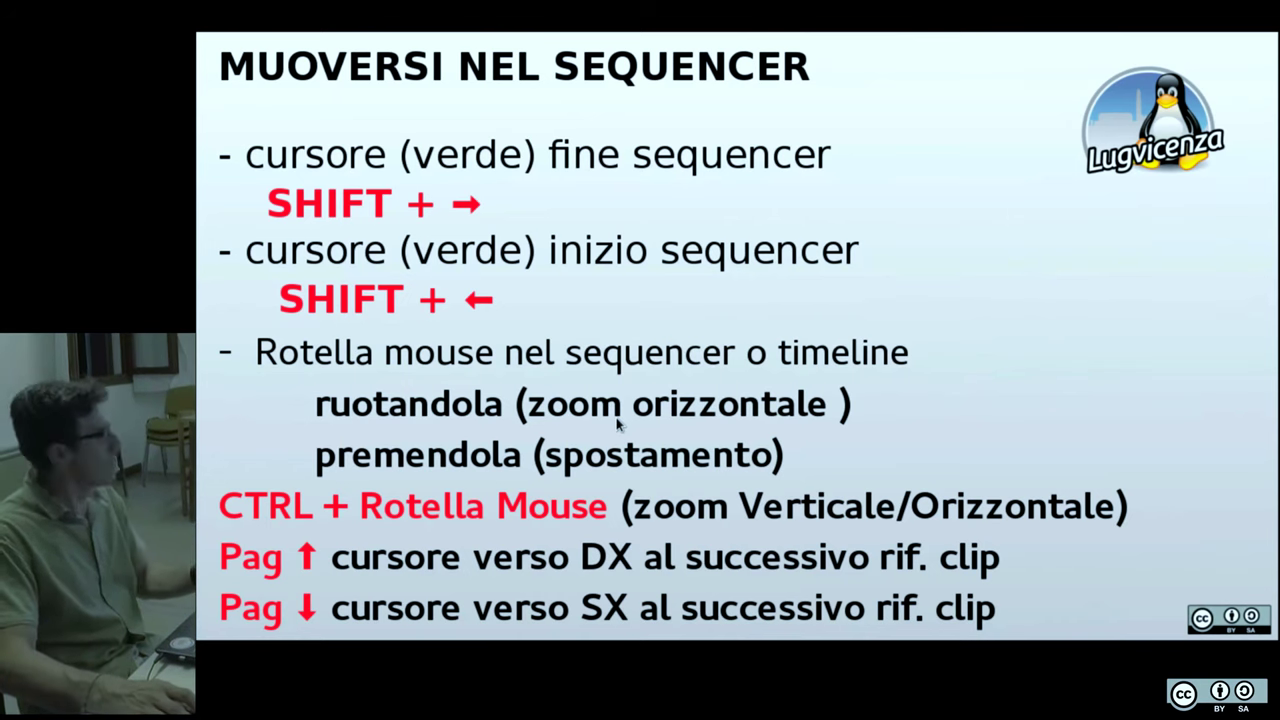
Step: Back in Blender, zoom the sequencer in and out with the mouse wheel
key(alt+Tab)
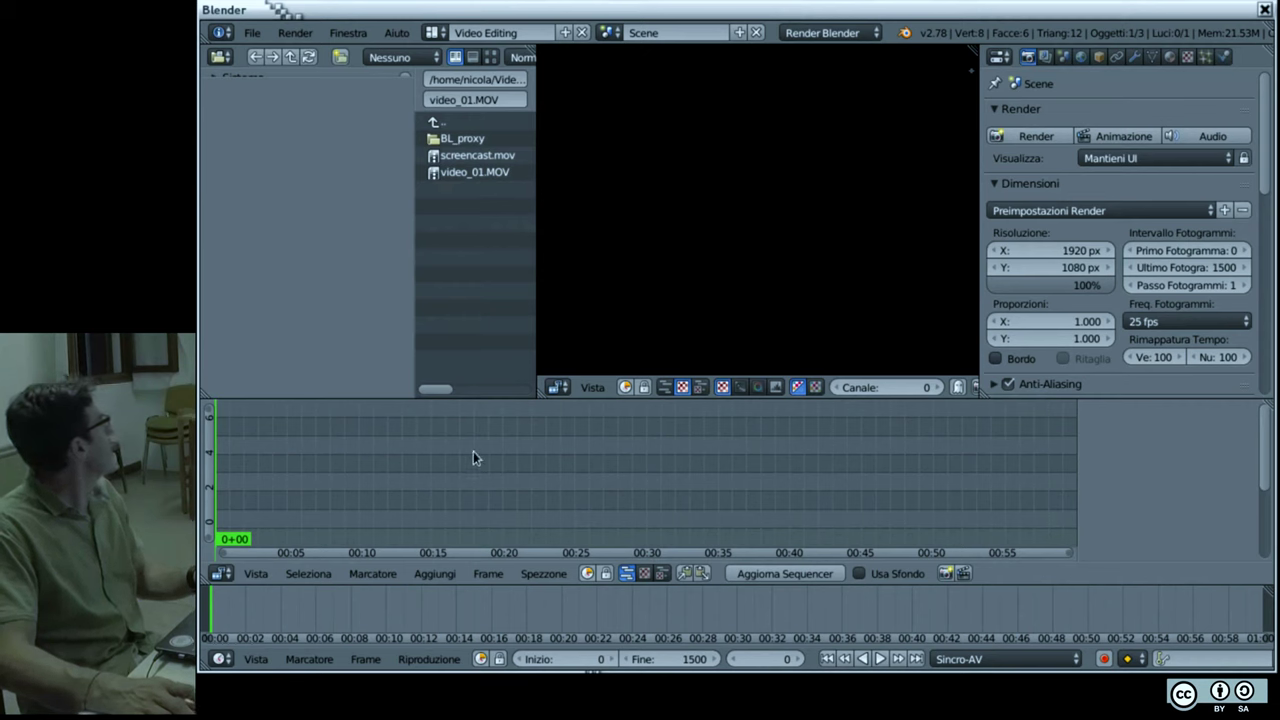
scroll(473, 457, down, 1)
scroll(485, 465, down, 1)
scroll(485, 465, down, 1)
scroll(486, 473, down, 1)
scroll(486, 474, down, 1)
scroll(486, 474, up, 1)
scroll(486, 474, down, 1)
scroll(486, 468, down, 1)
scroll(486, 468, down, 1)
scroll(486, 468, down, 1)
scroll(486, 470, down, 1)
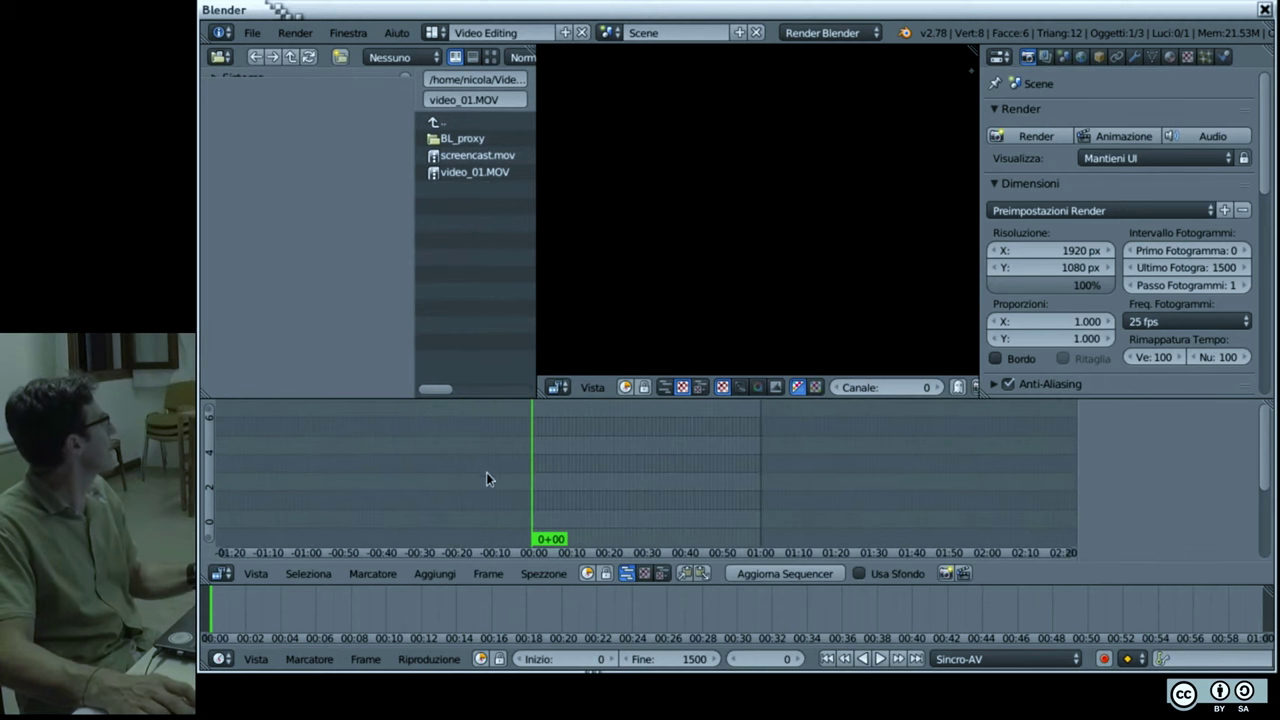
scroll(559, 608, down, 1)
scroll(557, 606, down, 2)
scroll(557, 606, down, 1)
scroll(557, 607, down, 1)
scroll(618, 445, up, 1)
scroll(618, 443, down, 3)
scroll(651, 520, up, 1)
scroll(640, 443, up, 1)
scroll(623, 413, up, 1)
scroll(608, 431, down, 1)
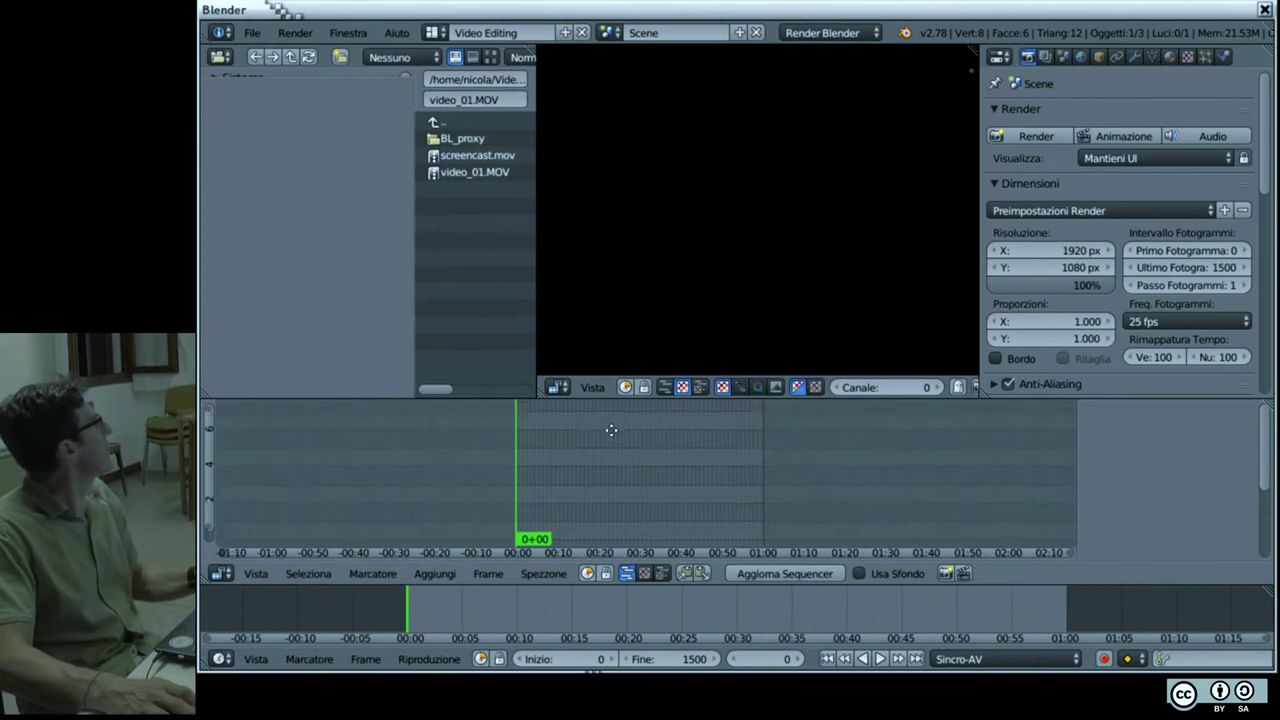
scroll(608, 414, up, 1)
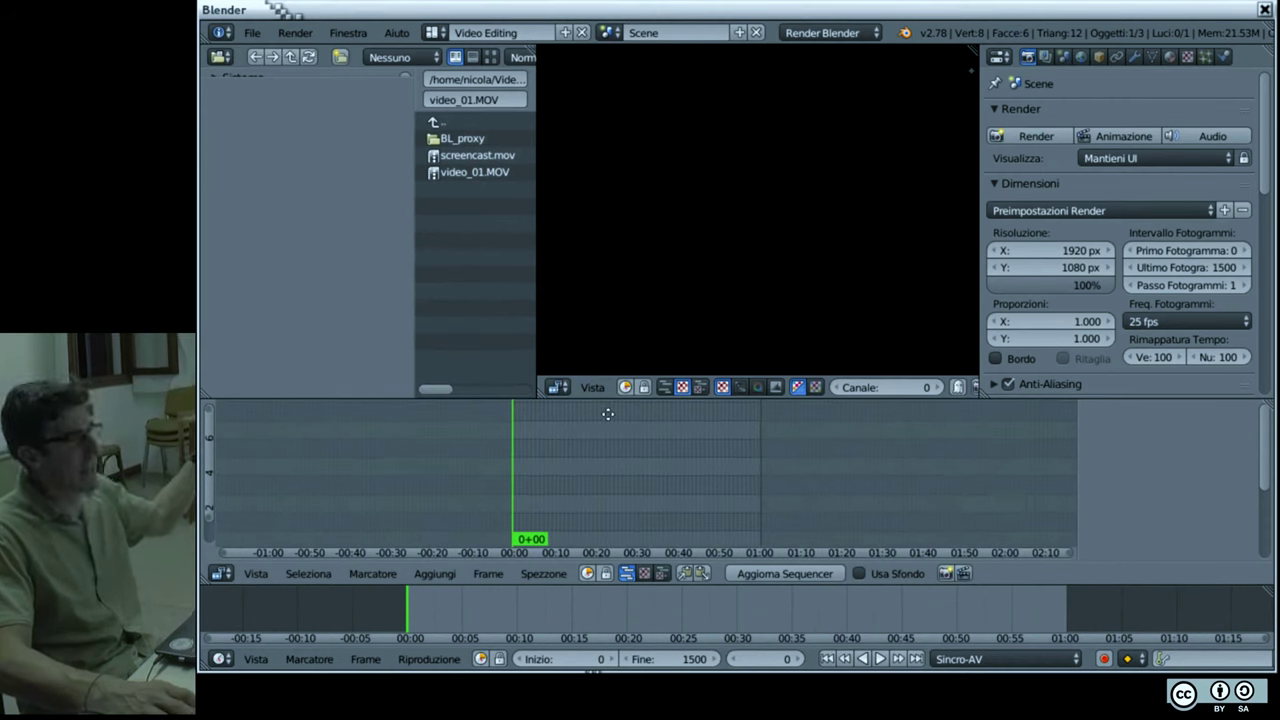
Step: Pan the sequencer sideways, then fit the whole scene range into view with Home
scroll(563, 451, right, 1)
scroll(575, 470, left, 2)
scroll(588, 494, right, 1)
scroll(576, 457, right, 1)
scroll(580, 465, left, 1)
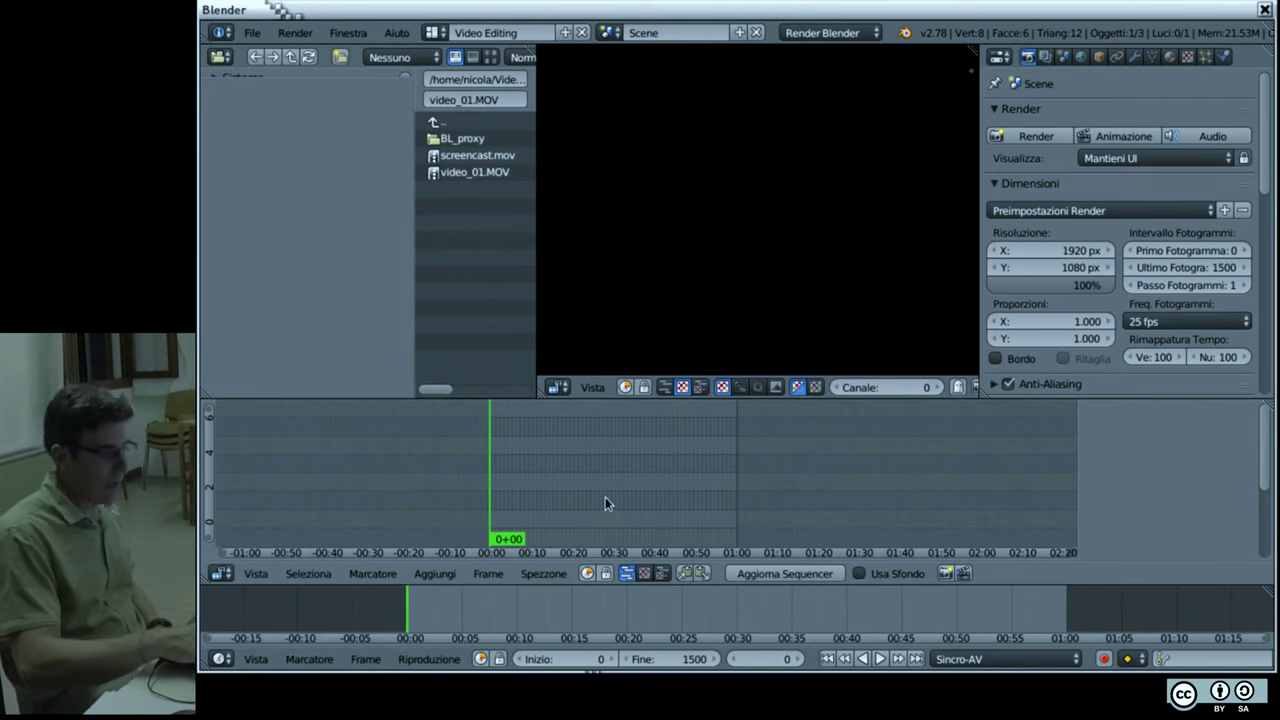
key(Home)
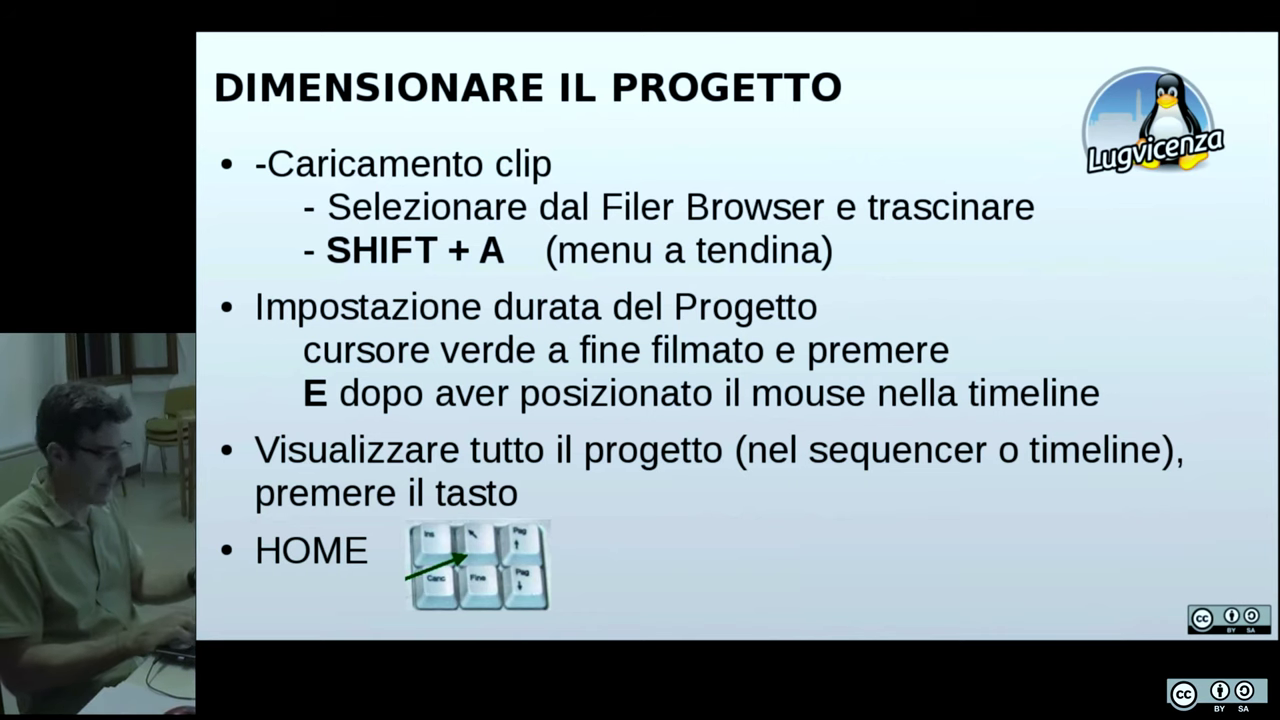
Step: Advance from the project-sizing slide to 'Muoversi nel Sequencer', then switch back to Blender
key(Right)
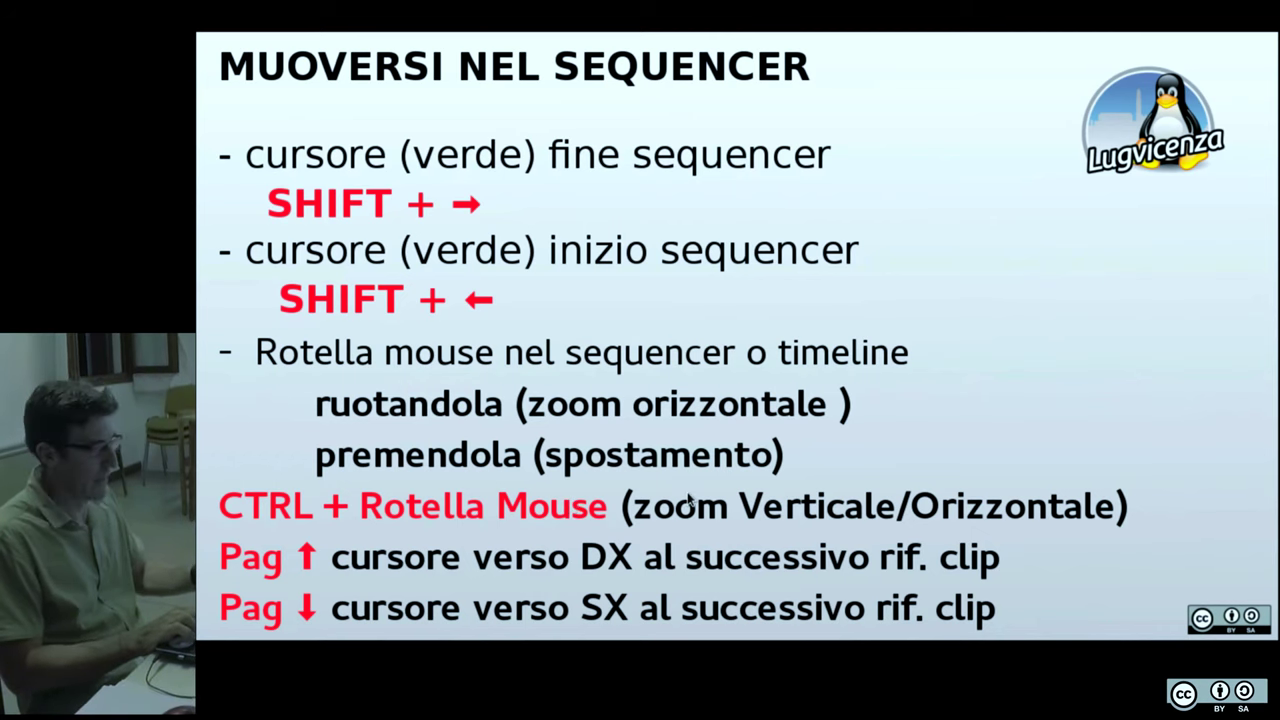
key(alt+Tab)
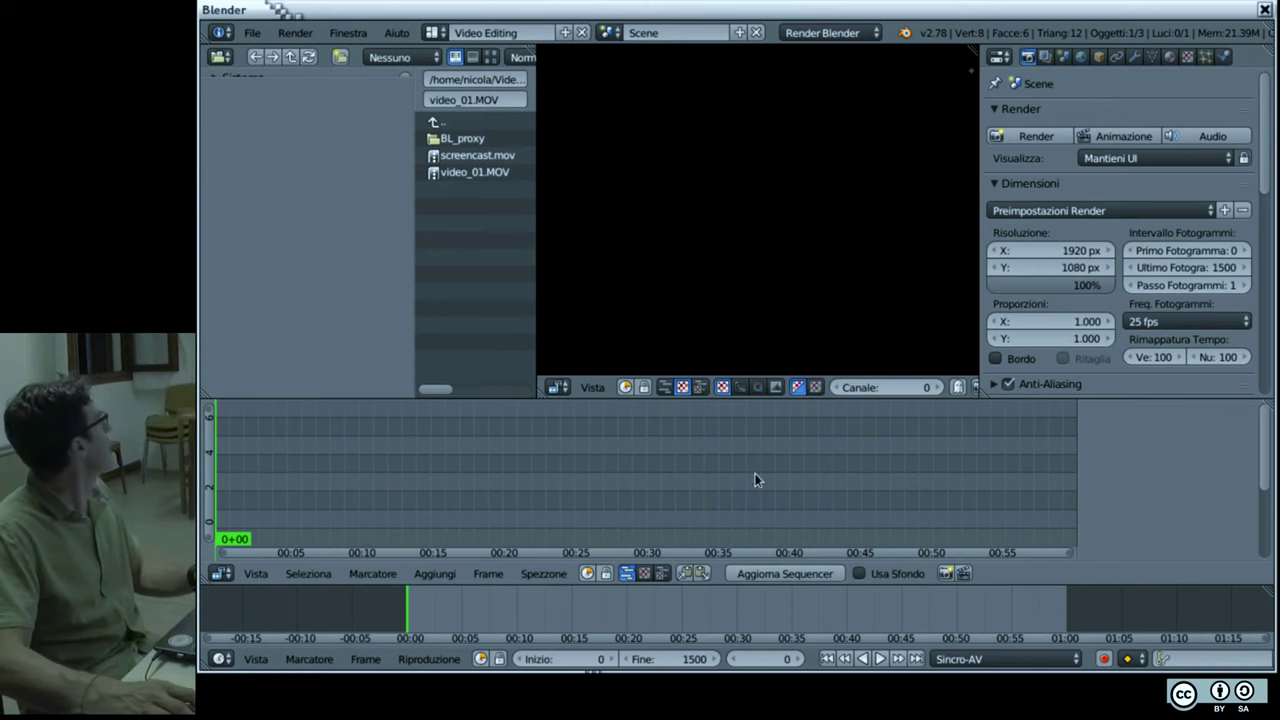
Step: Drag video_01.MOV from the file browser into the sequencer as strips starting at frame 0
drag(434, 175, 312, 467)
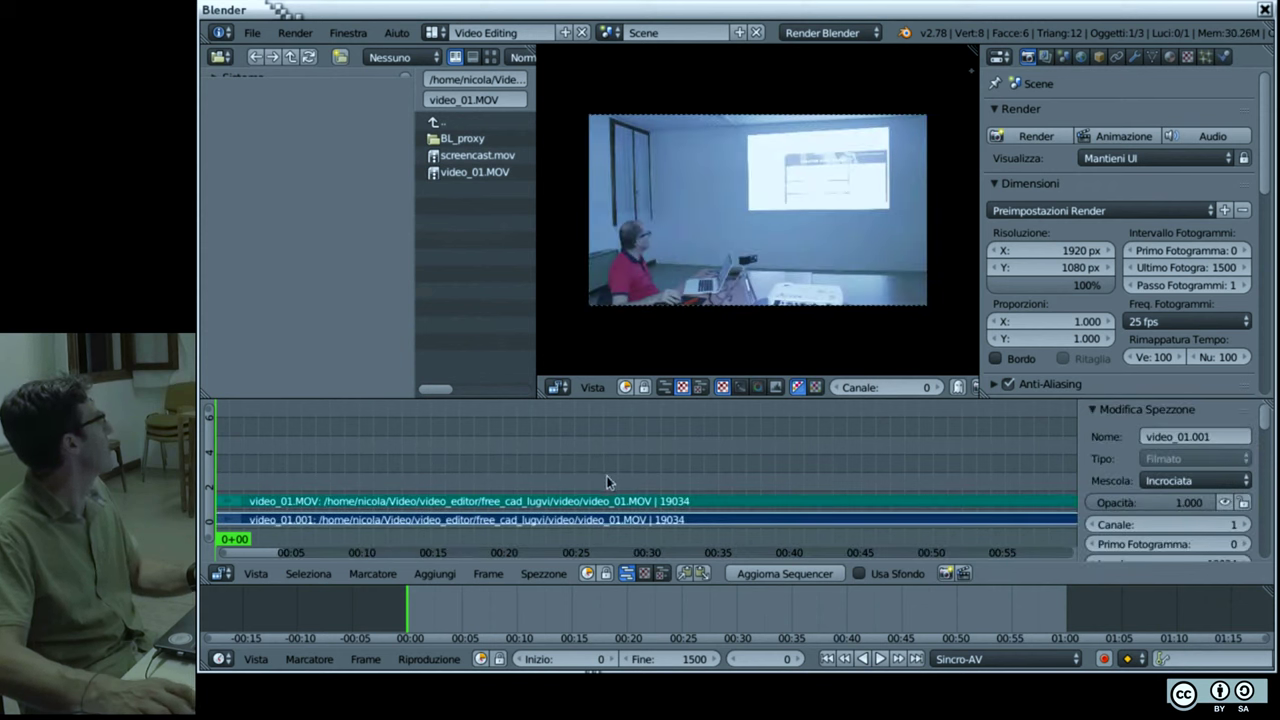
scroll(608, 478, left, 5)
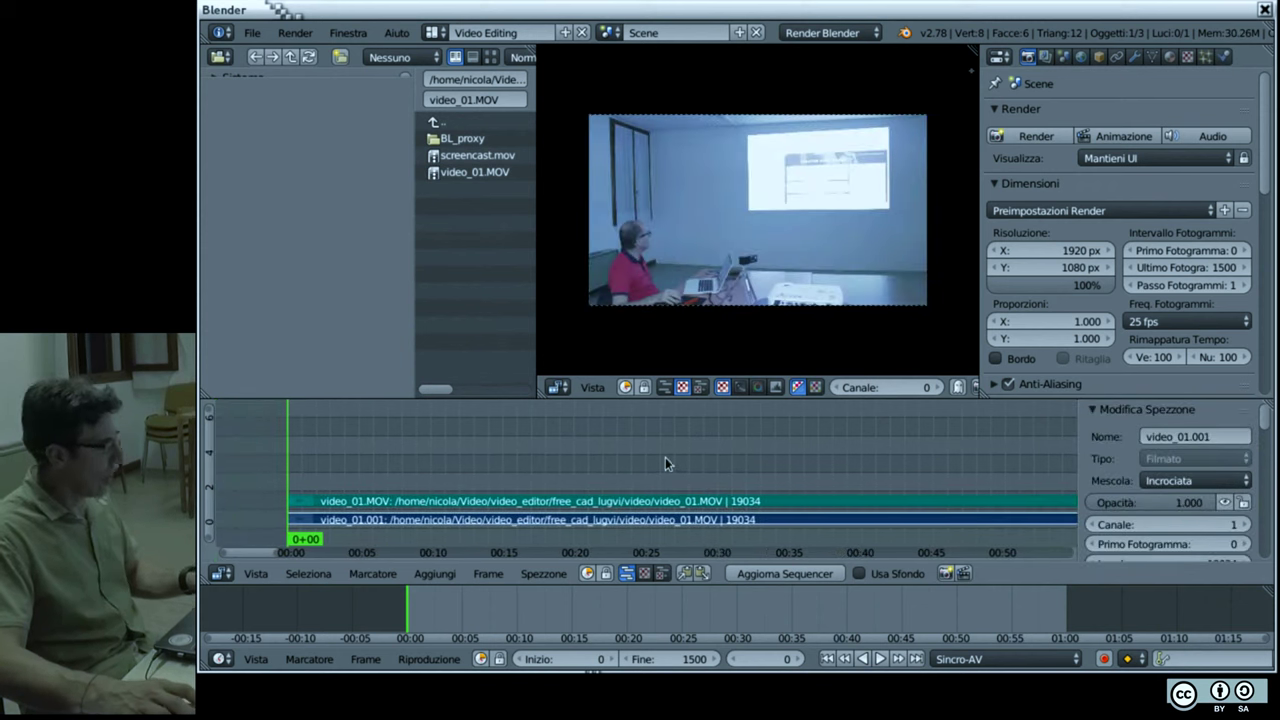
scroll(700, 466, down, 3)
scroll(751, 463, right, 5)
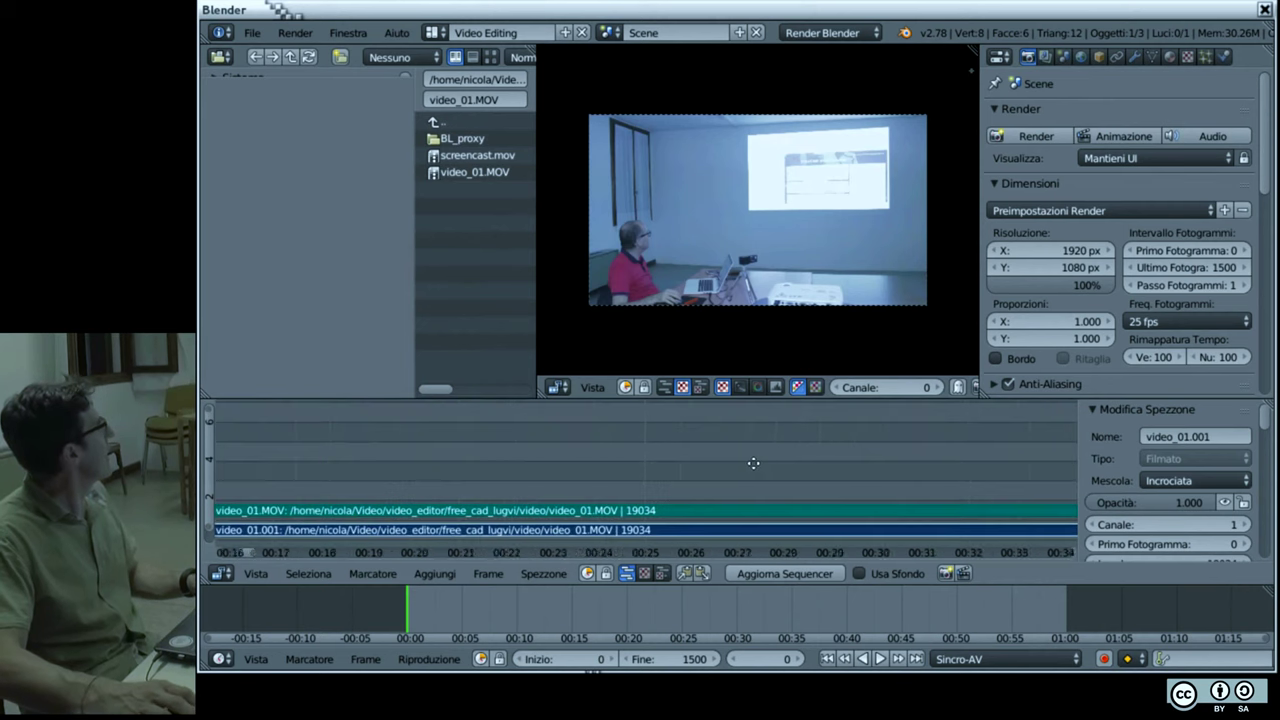
scroll(690, 470, left, 5)
scroll(690, 472, right, 3)
scroll(695, 471, left, 5)
scroll(704, 470, up, 2)
scroll(674, 466, down, 2)
scroll(651, 471, left, 3)
scroll(674, 466, right, 2)
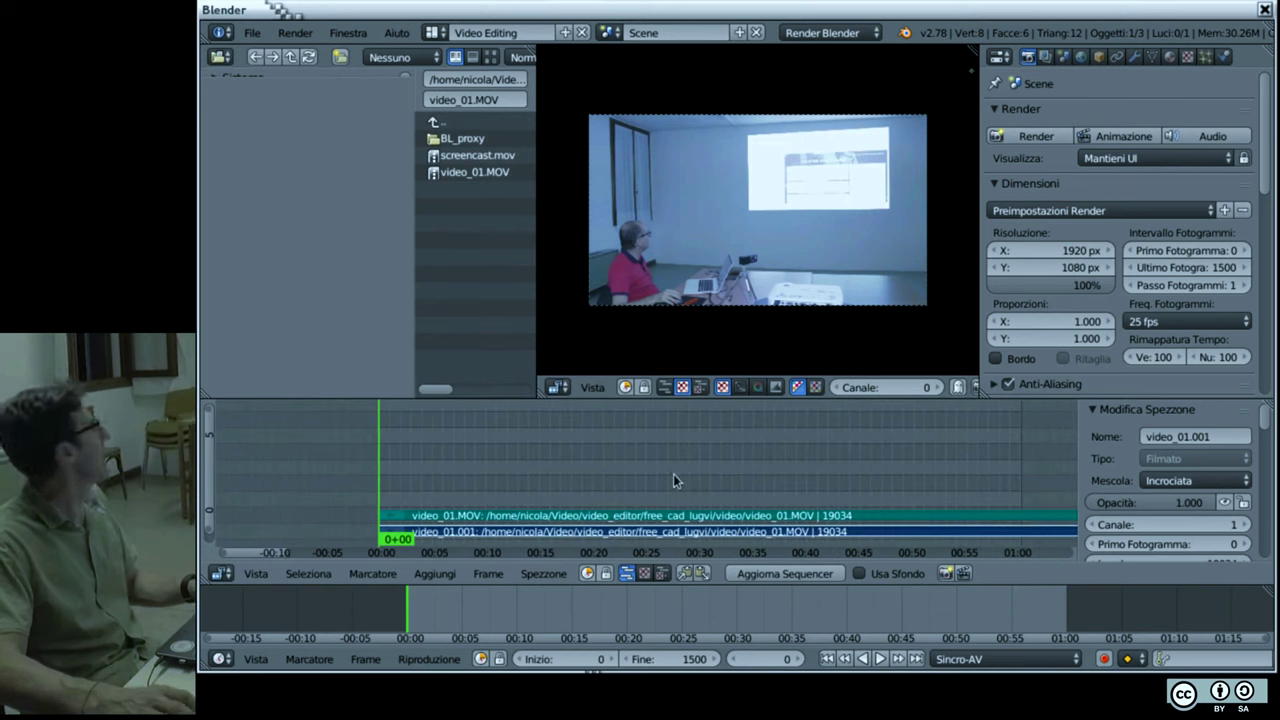
scroll(673, 474, down, 1)
scroll(670, 463, right, 1)
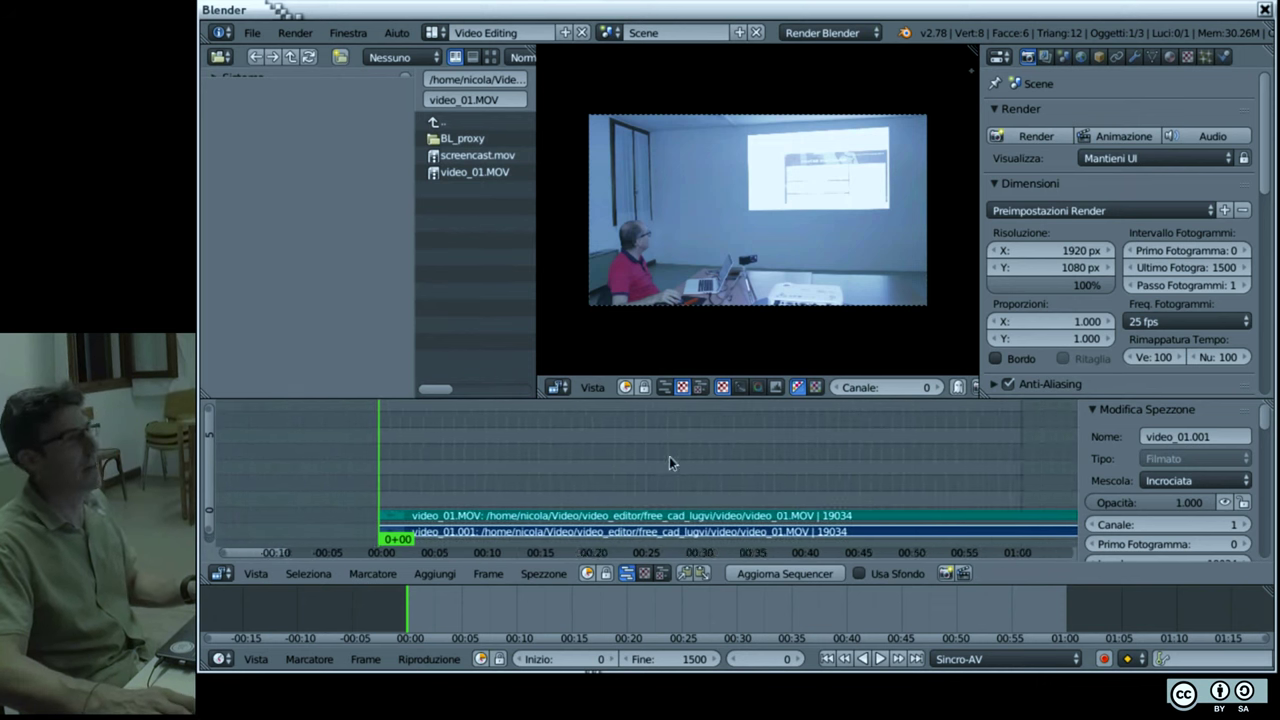
scroll(668, 458, left, 1)
scroll(667, 450, up, 1)
scroll(668, 444, down, 1)
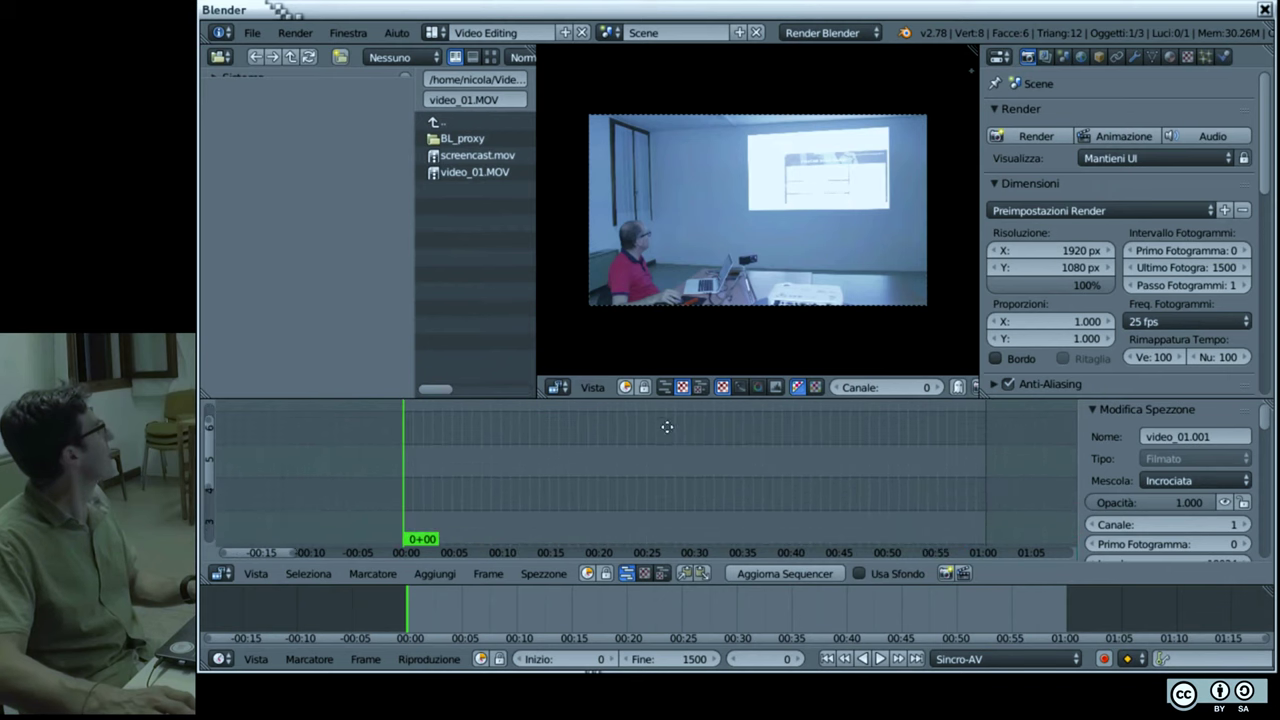
Step: Pan and zoom the sequencer view to frame the two video_01 strips
drag(619, 525, 636, 406)
mouse_move(603, 483)
mouse_down()
mouse_move(620, 446)
mouse_move(663, 505)
mouse_up()
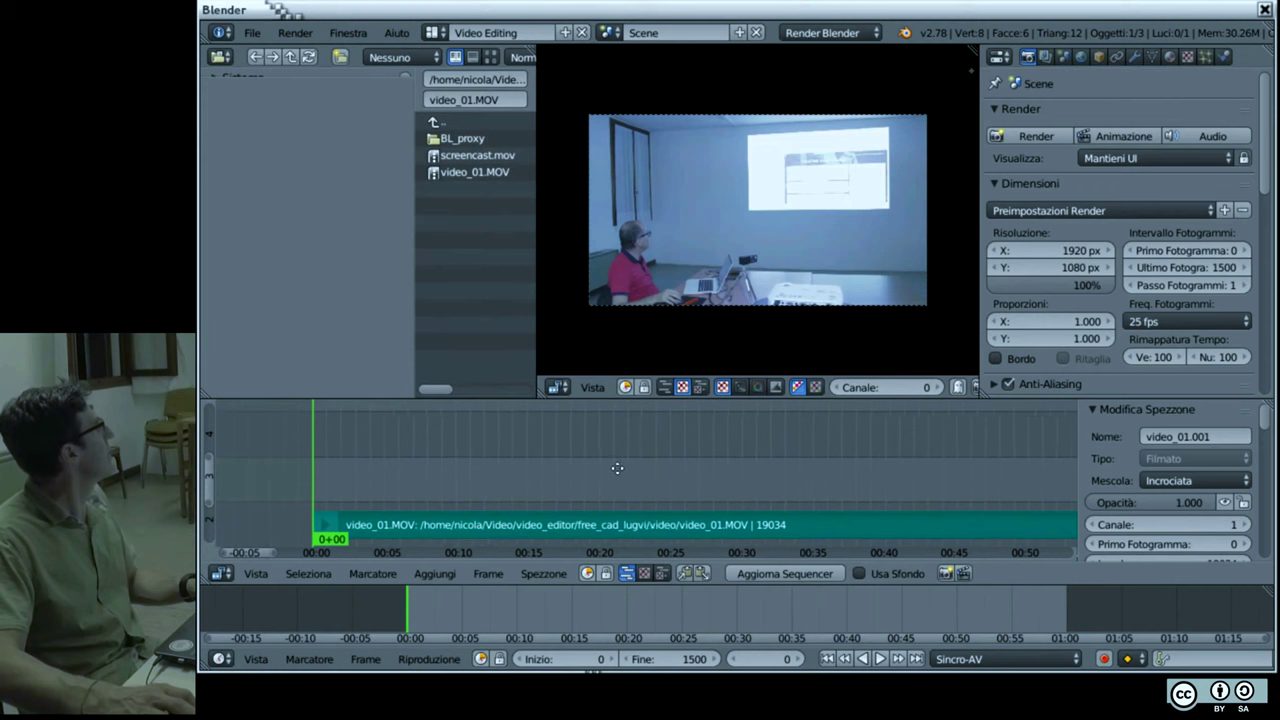
mouse_move(658, 458)
mouse_down()
mouse_move(778, 468)
mouse_move(832, 508)
mouse_up()
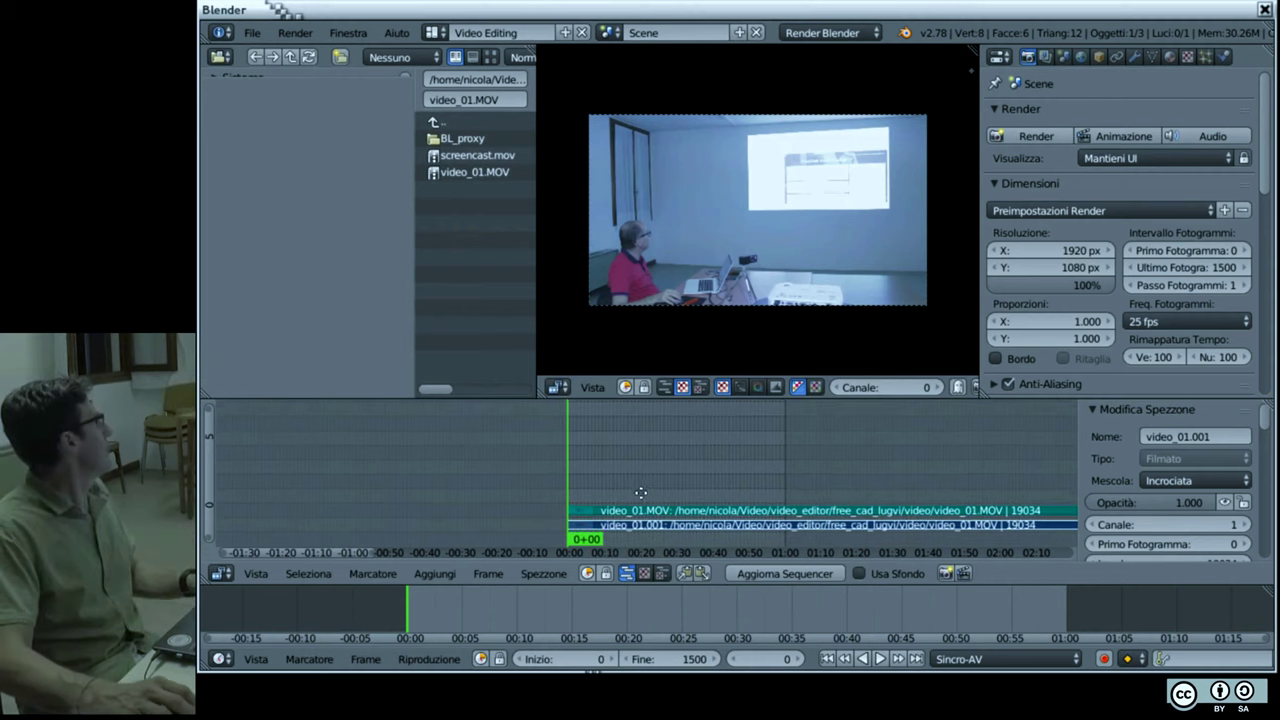
scroll(638, 502, up, 5)
scroll(600, 488, left, 5)
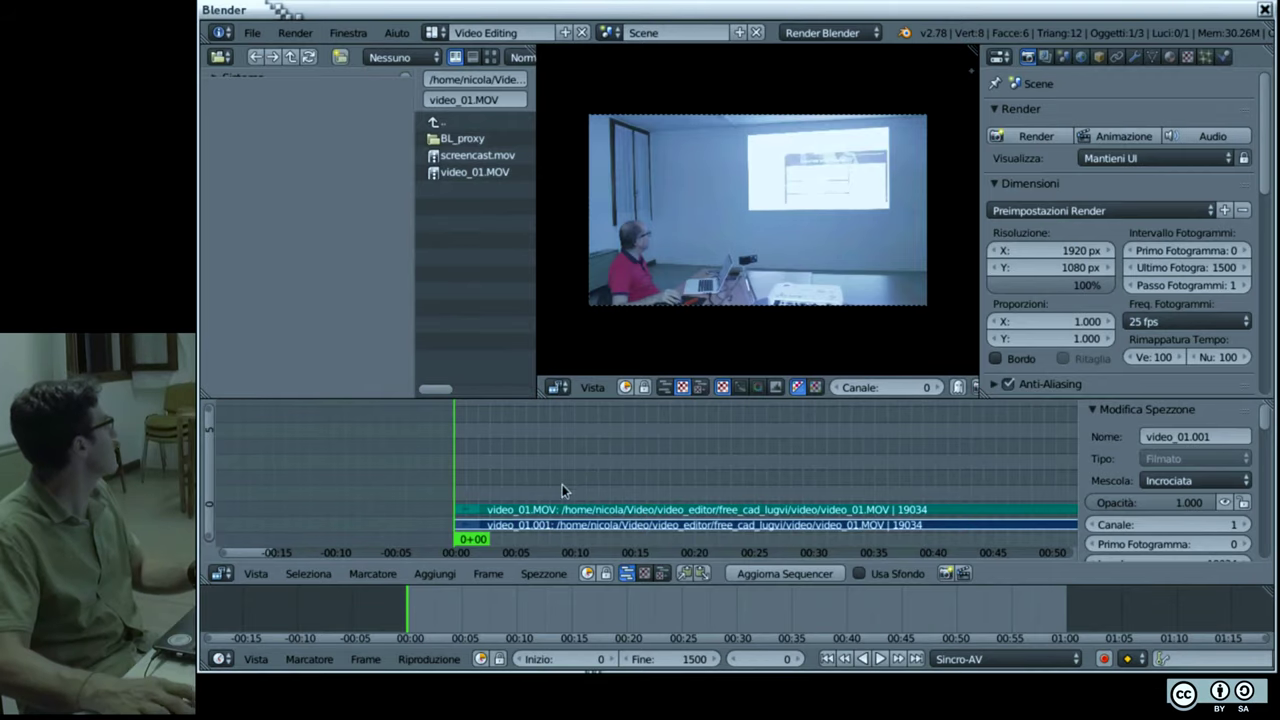
scroll(468, 441, right, 5)
scroll(698, 435, right, 5)
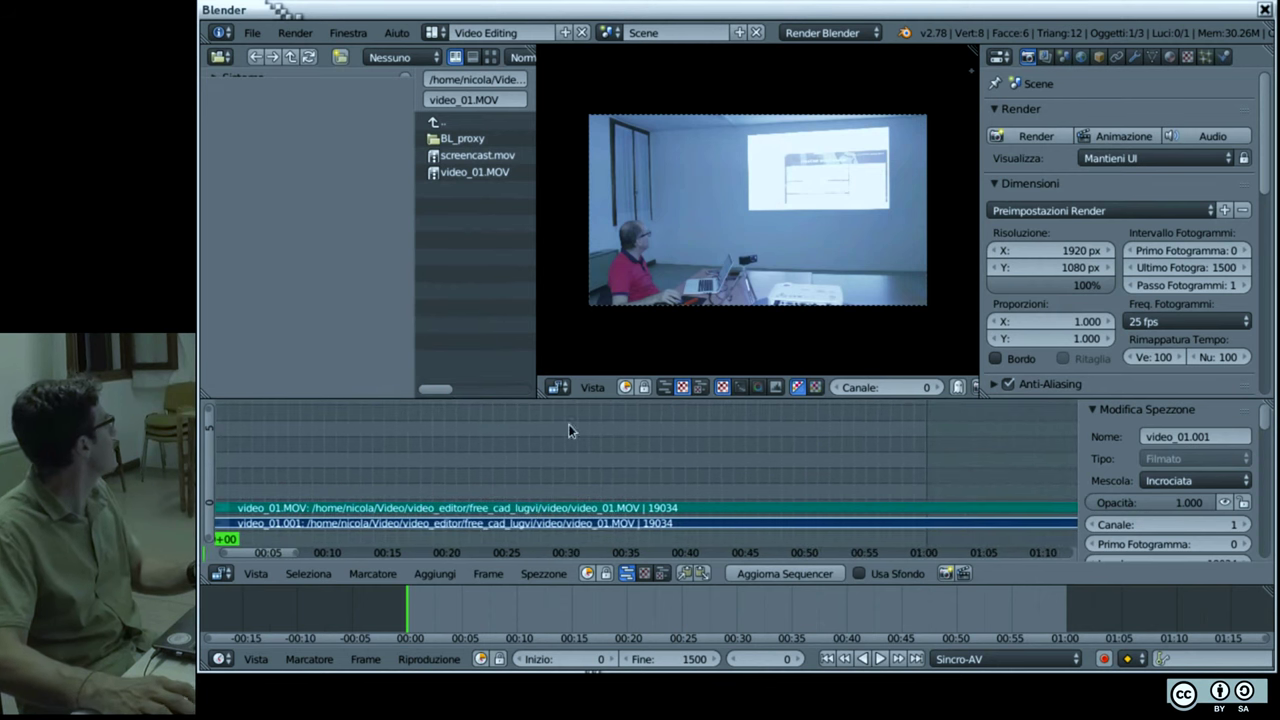
scroll(738, 450, left, 5)
scroll(735, 453, left, 1)
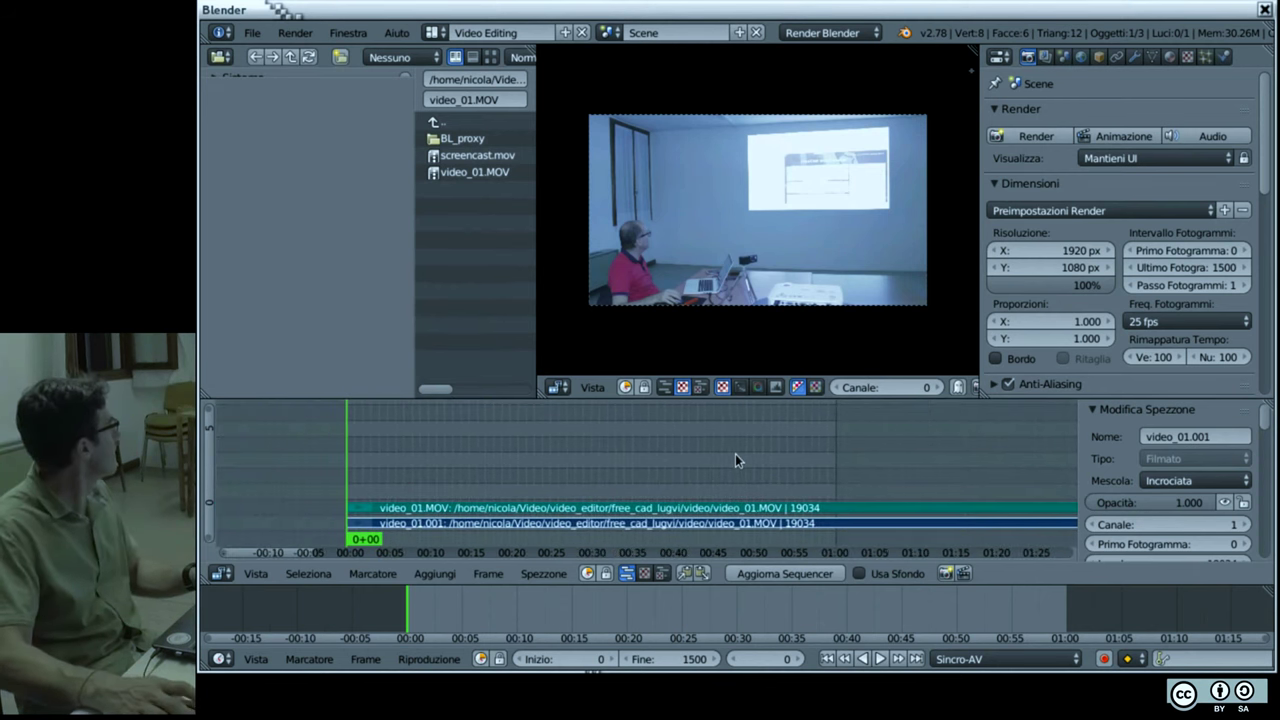
Step: Jump to the strip's last frame, view all, and set the scene end frame to 19034 with E
key(Page_Up)
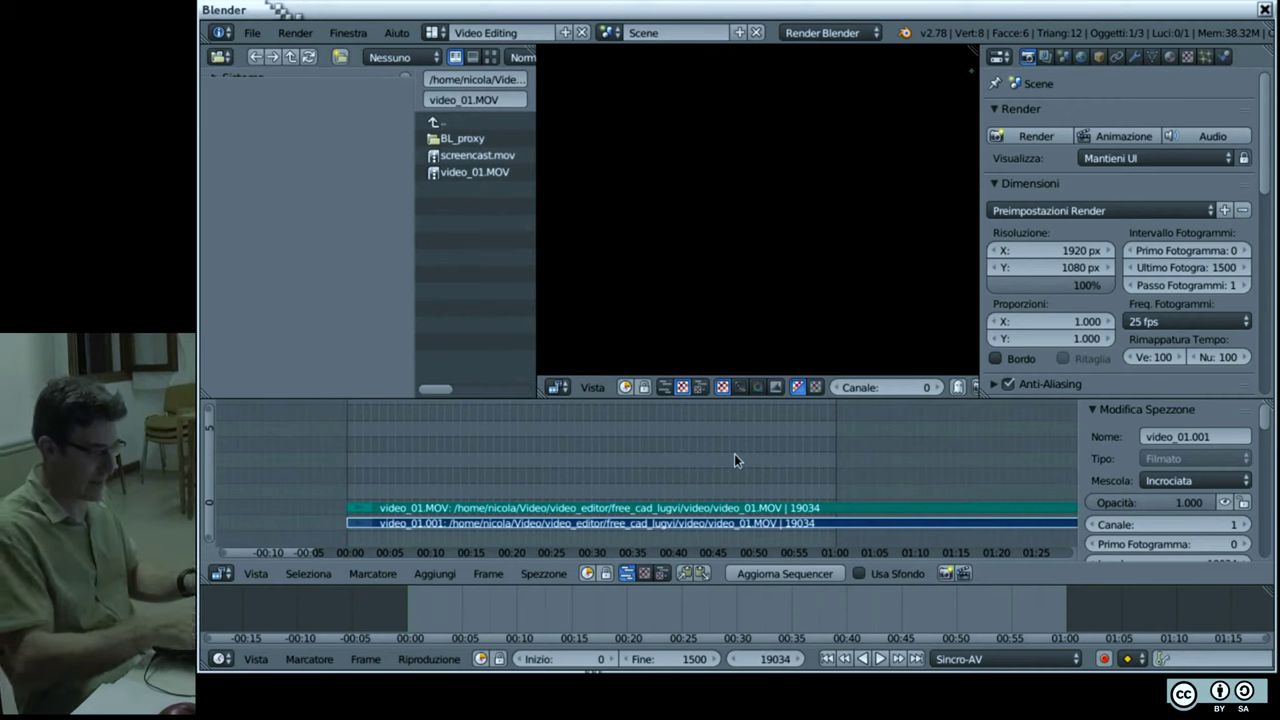
key(Home)
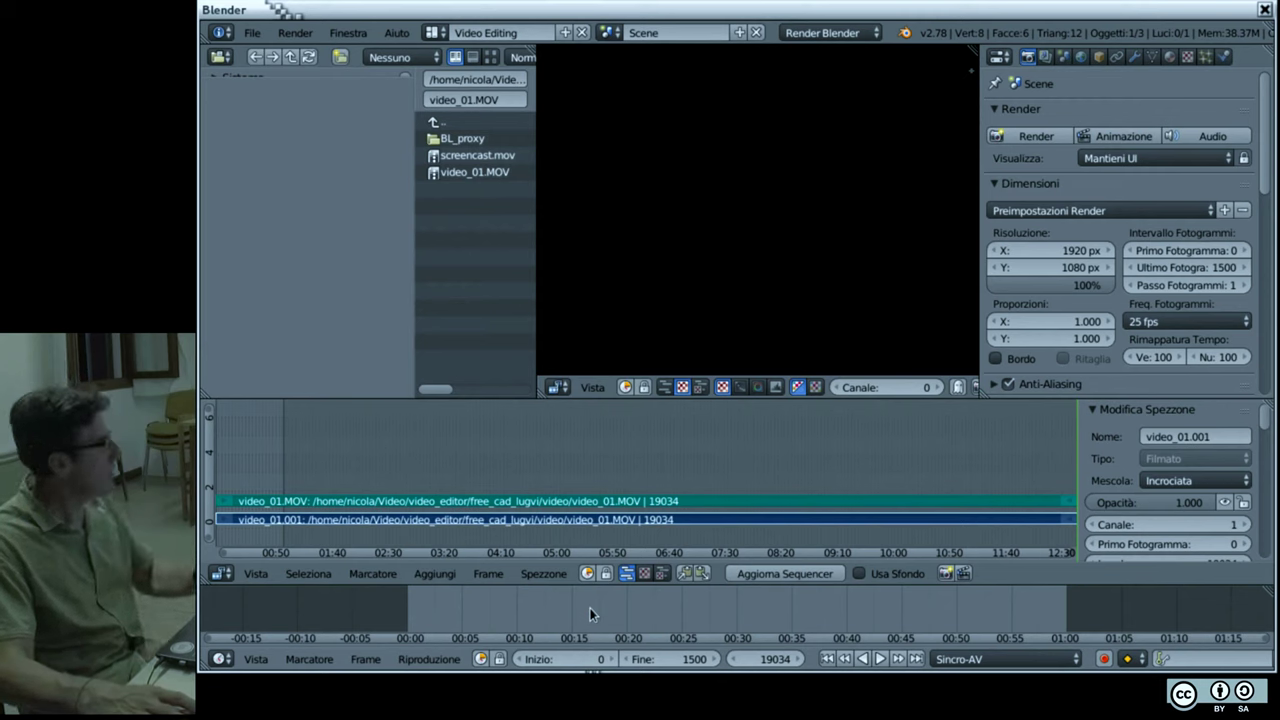
key(e)
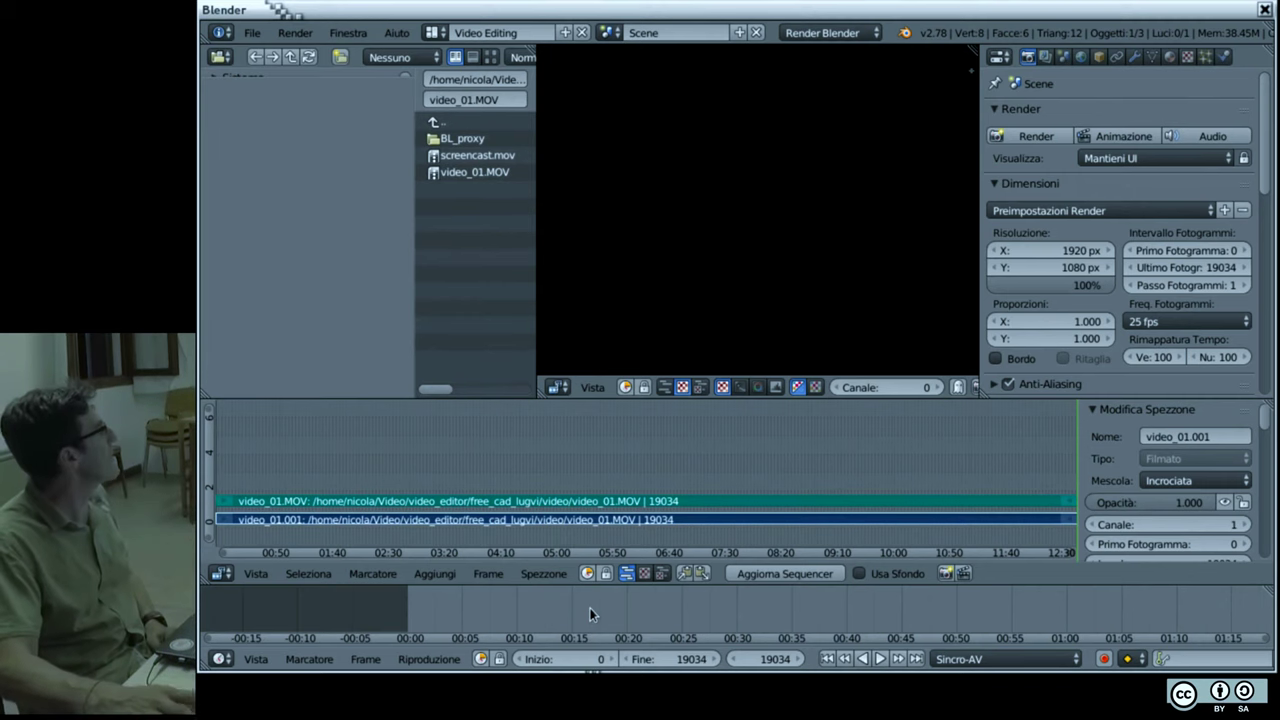
scroll(1160, 505, down, 4)
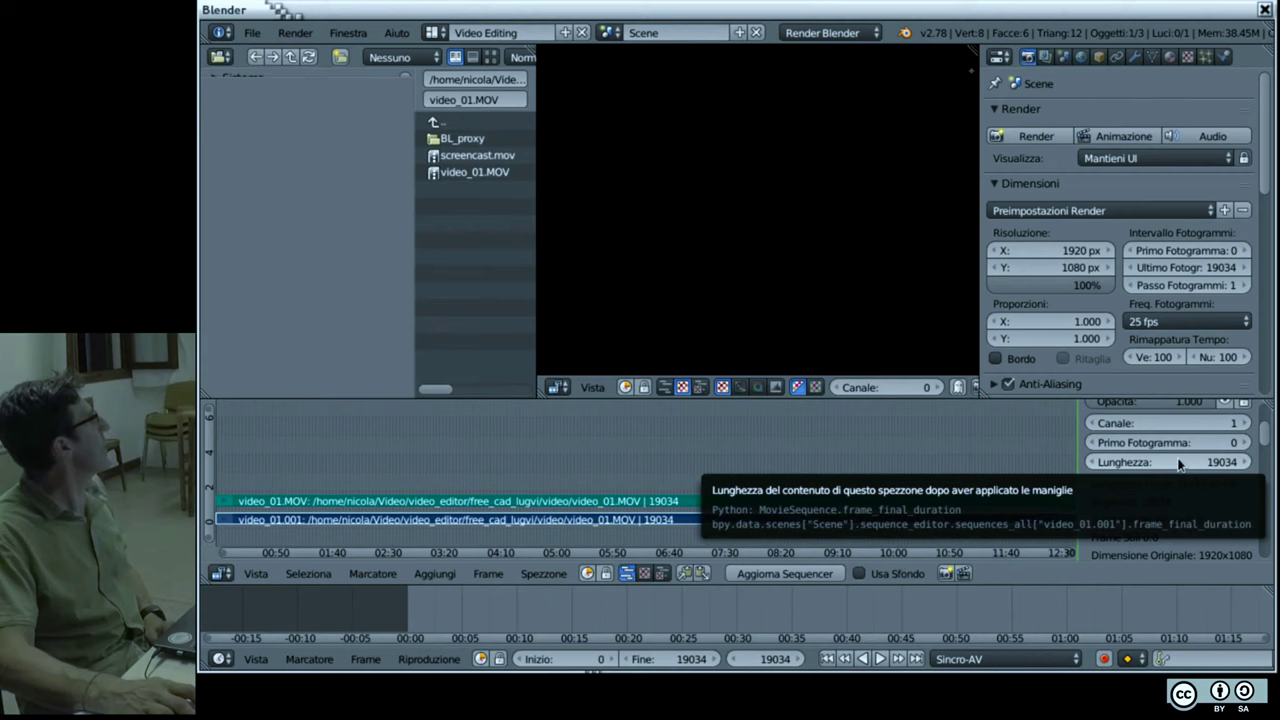
Step: Check the strip's 19034-frame length and fit the timeline to the full 0–19034 range
scroll(1192, 467, up, 2)
scroll(1190, 469, down, 1)
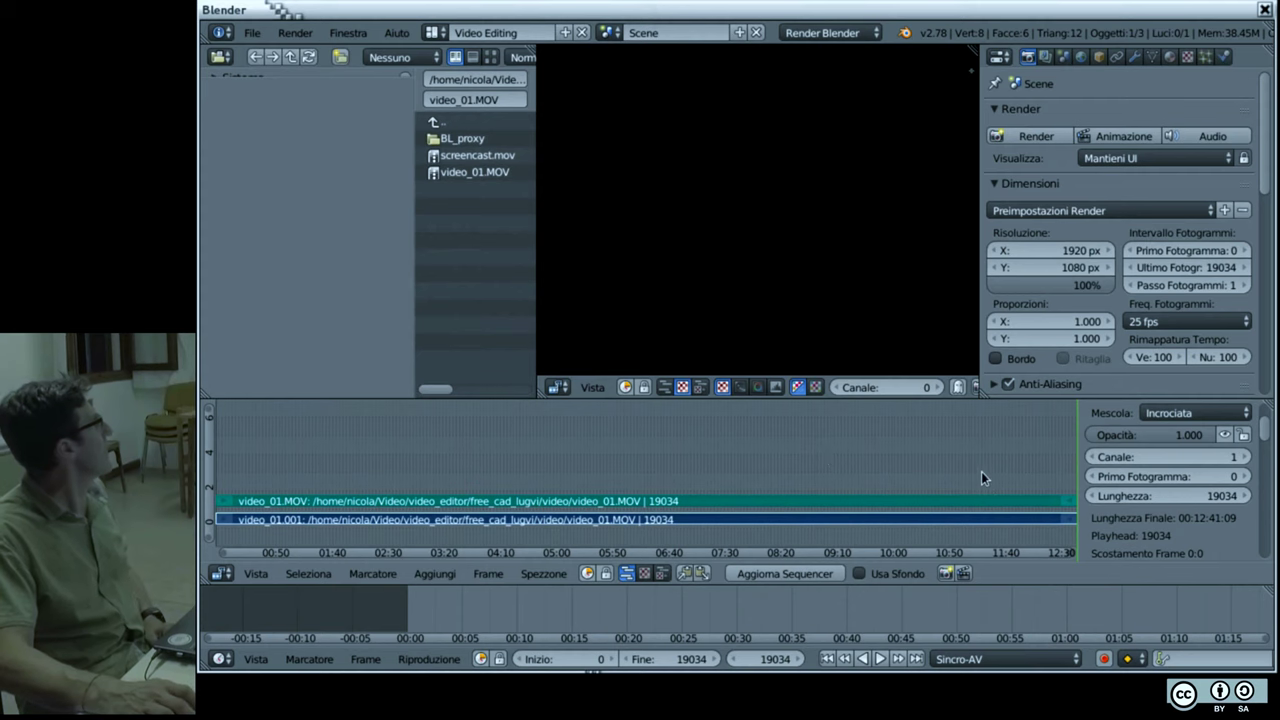
scroll(981, 471, down, 1)
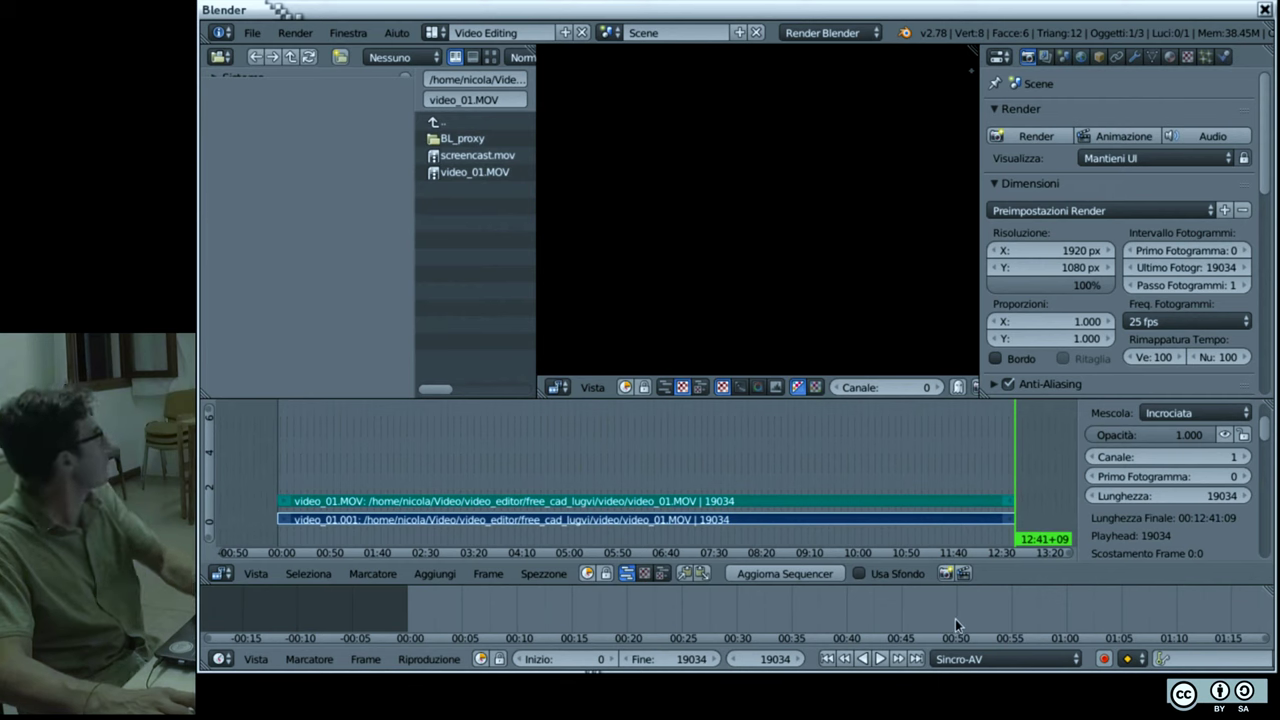
key(Home)
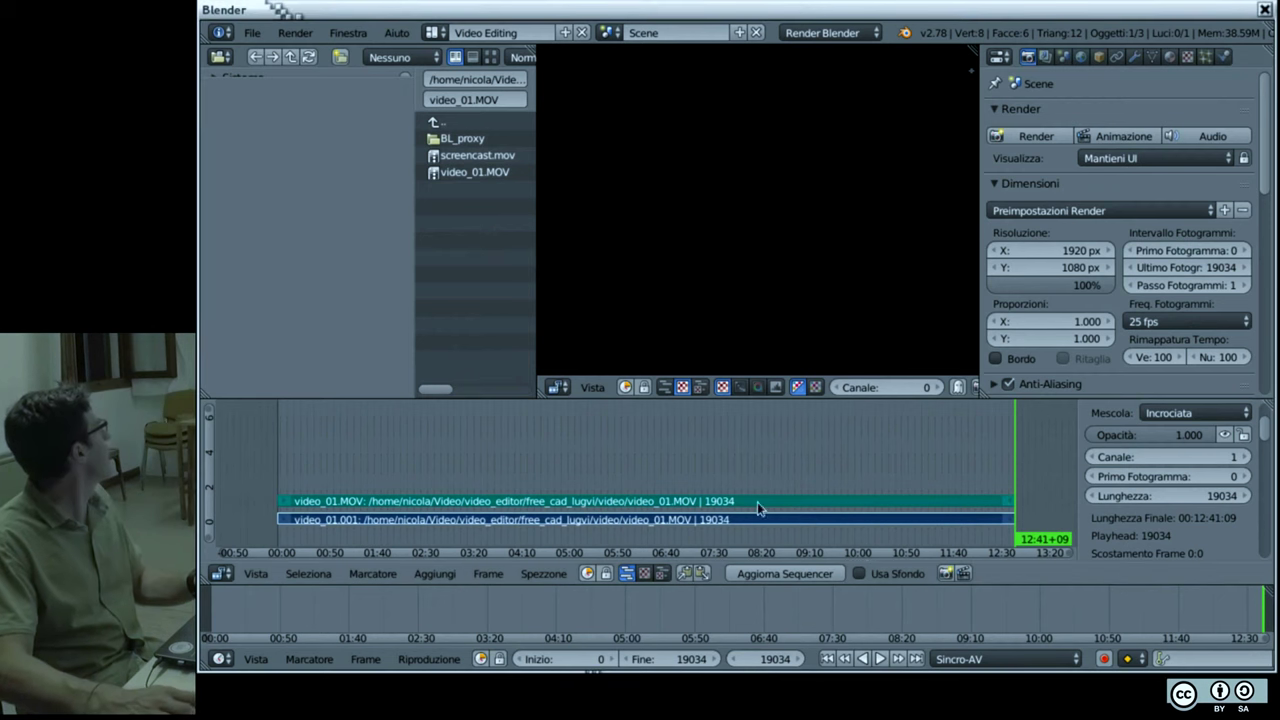
Step: Choose Aggiungi > Immagine in the sequencer header to bring up the image-strip file browser
click(222, 578)
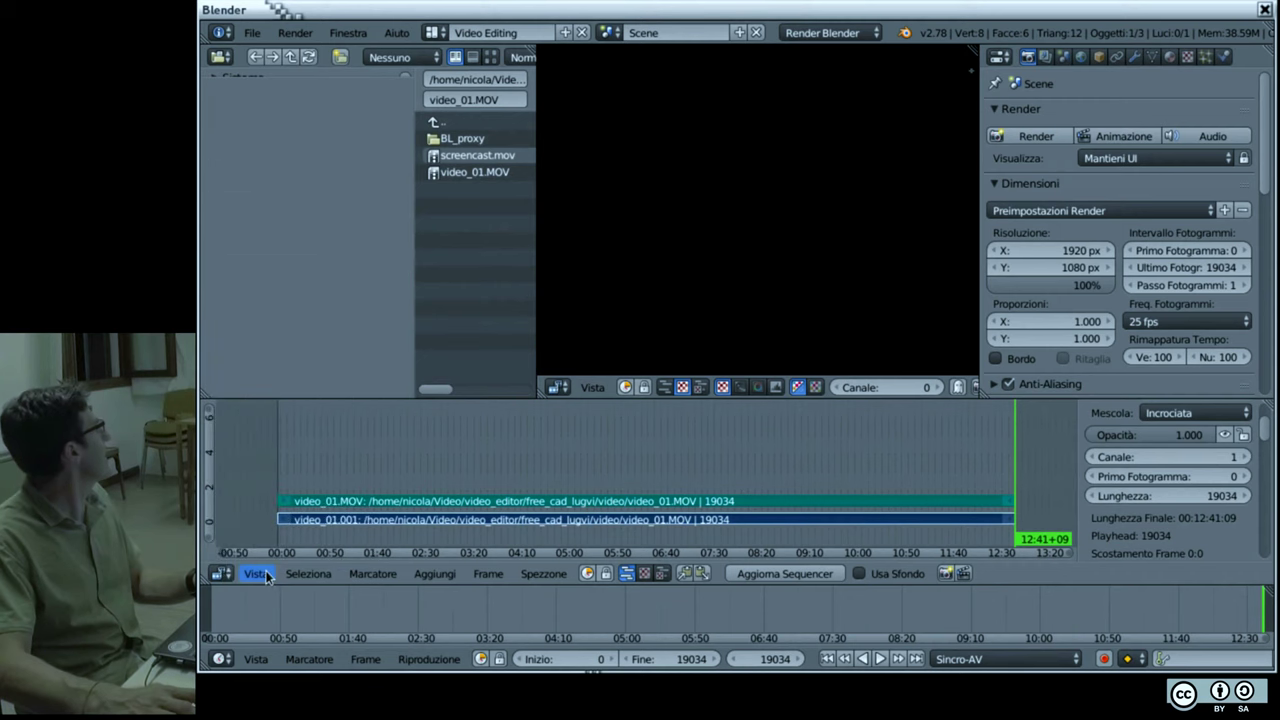
click(257, 575)
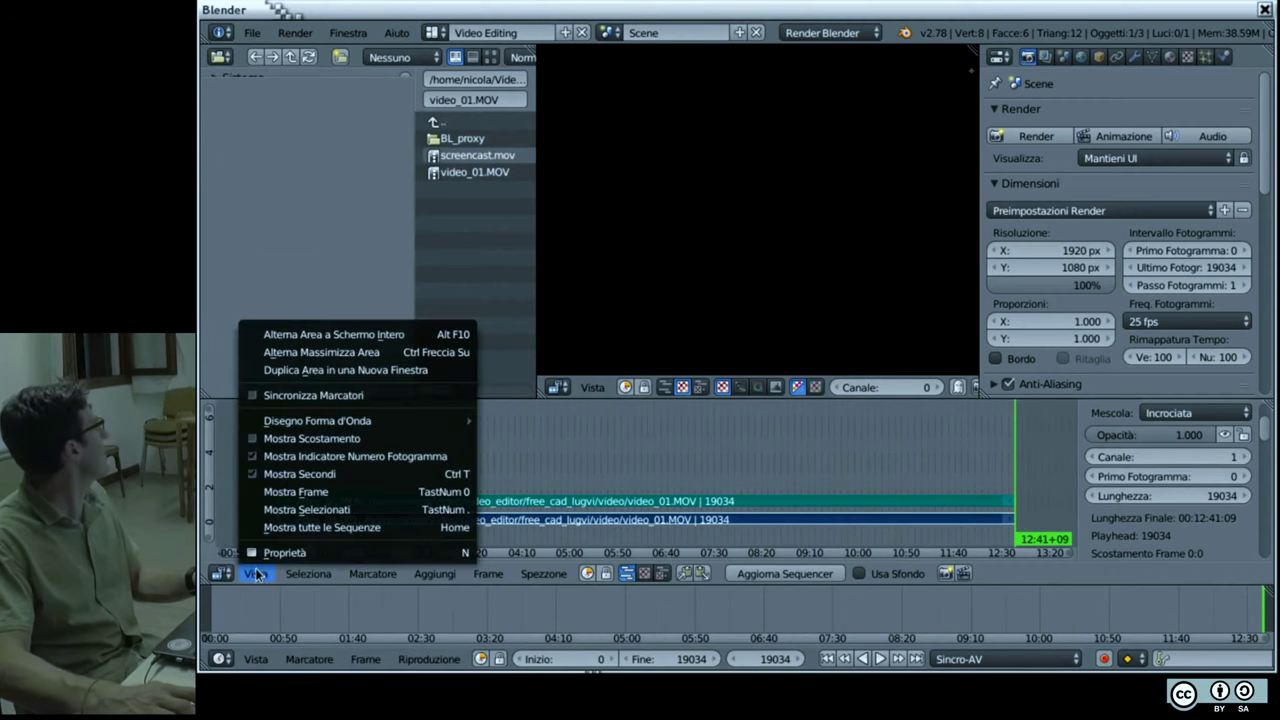
click(256, 567)
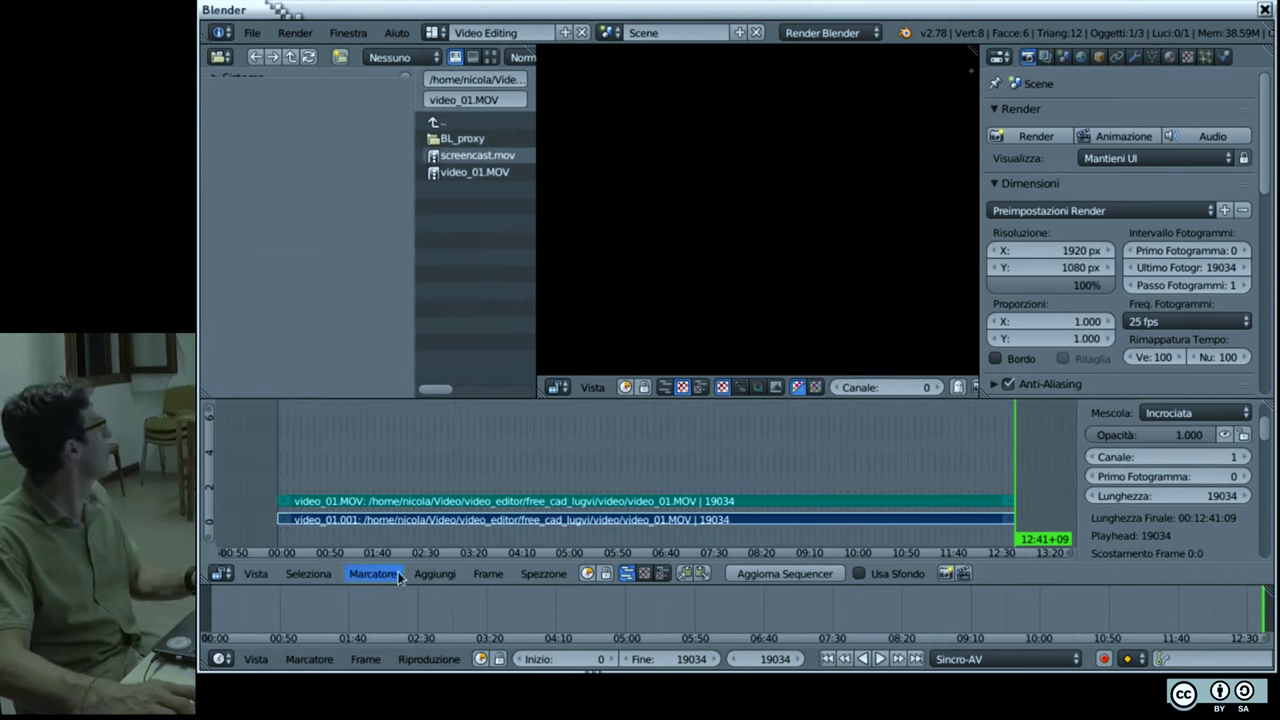
click(448, 578)
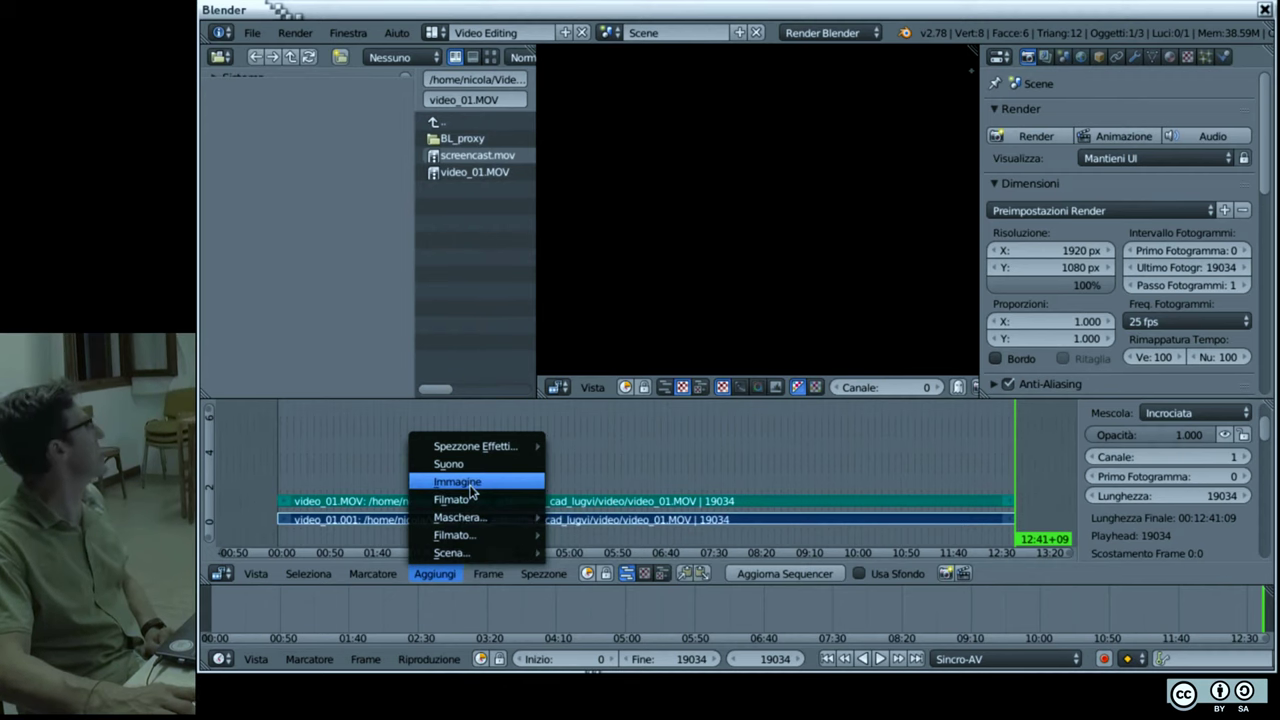
click(472, 485)
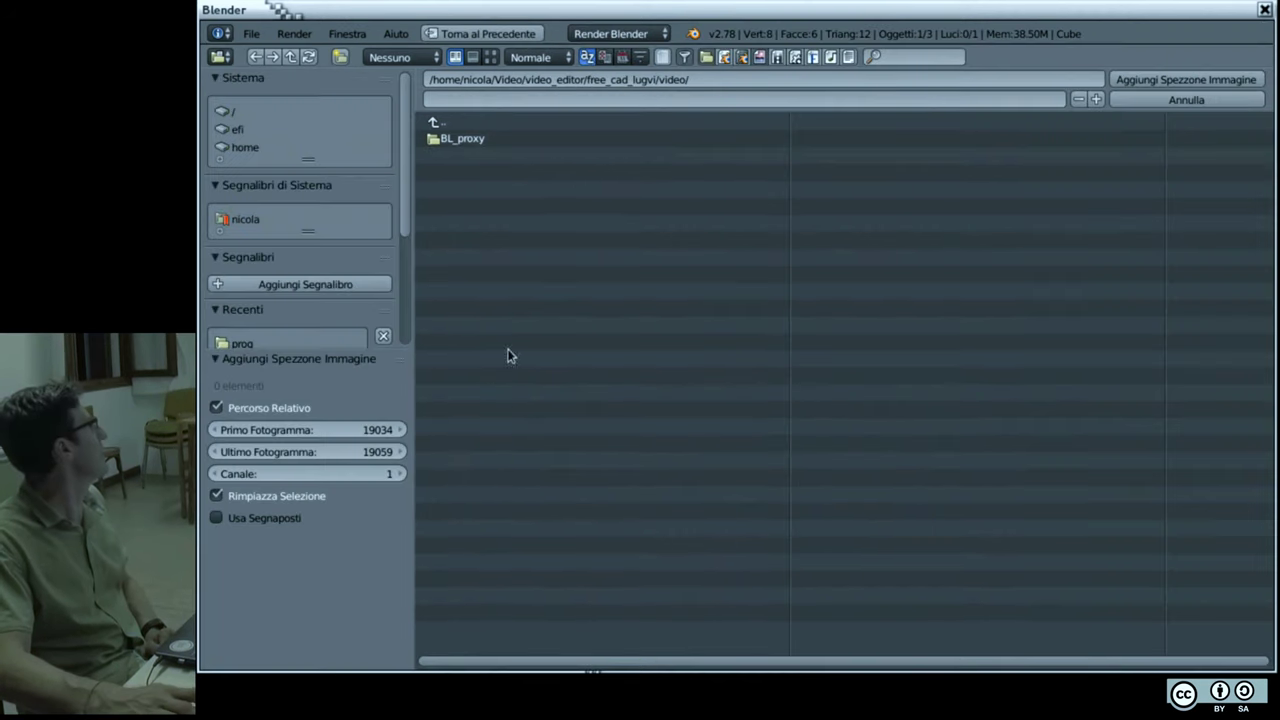
Step: Browse to the immagini folder and add locandina.png as a 26-frame strip at frame 19034
click(437, 124)
click(457, 155)
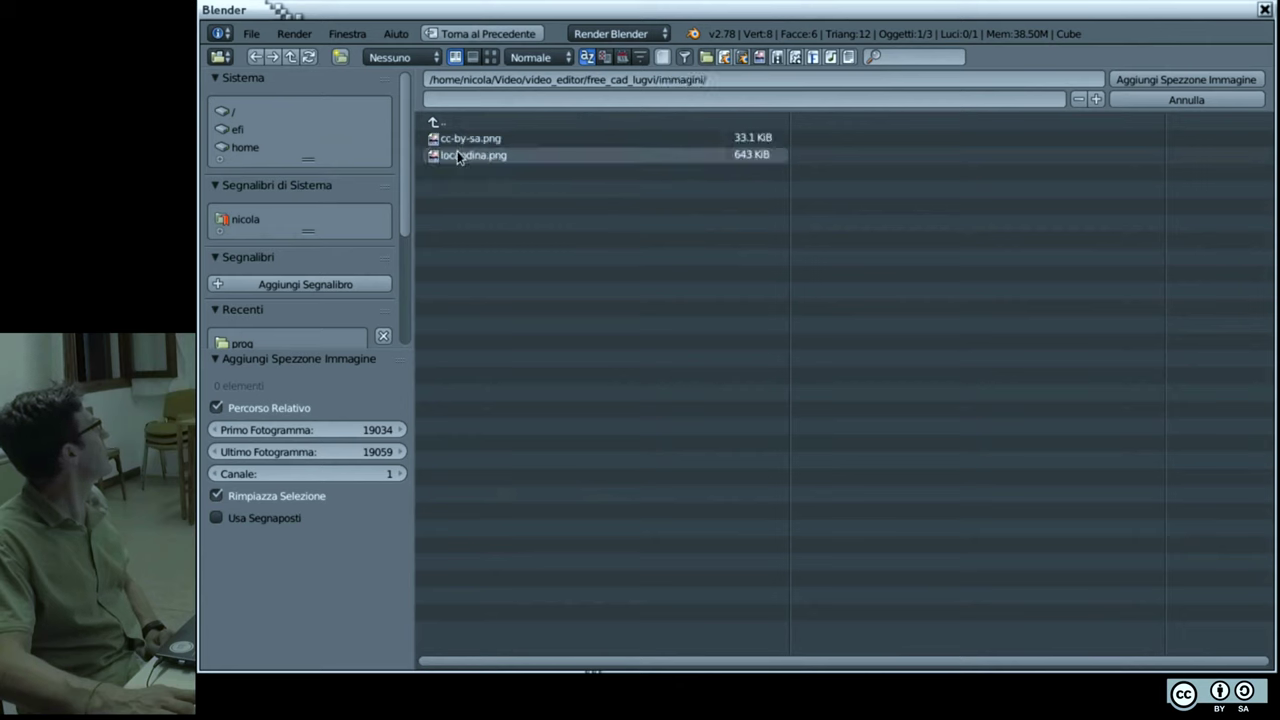
click(461, 160)
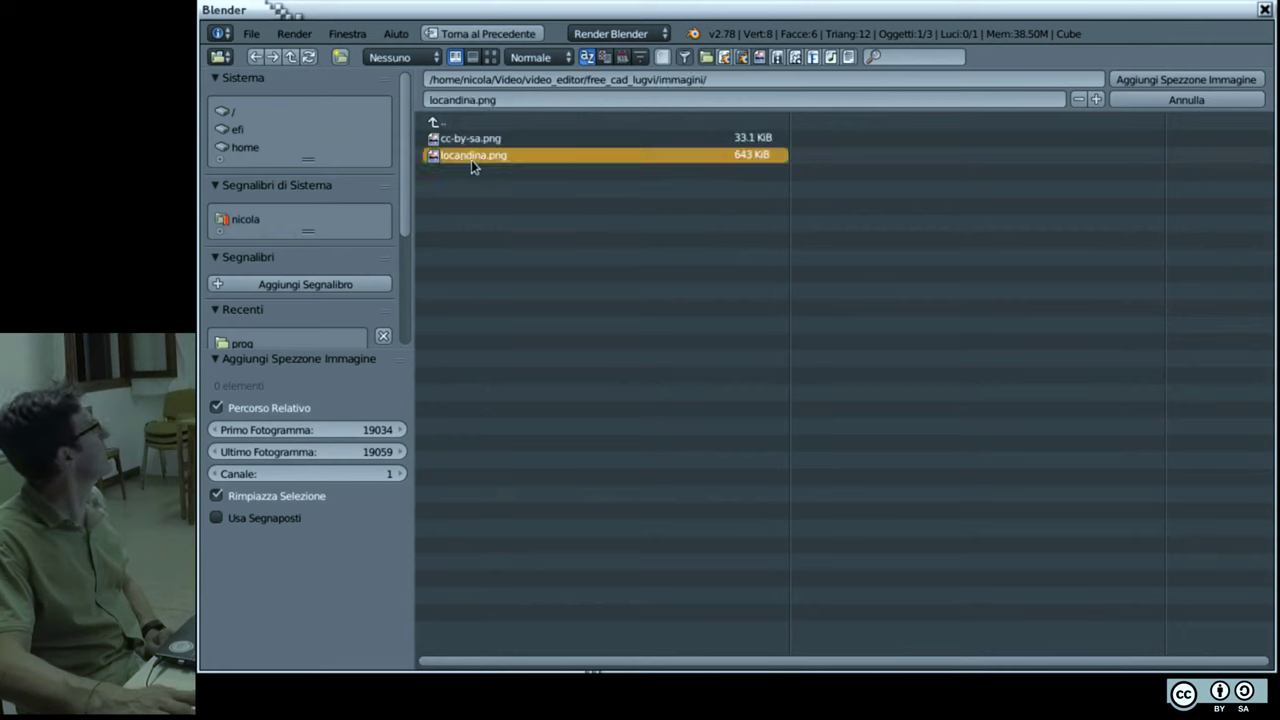
click(1189, 86)
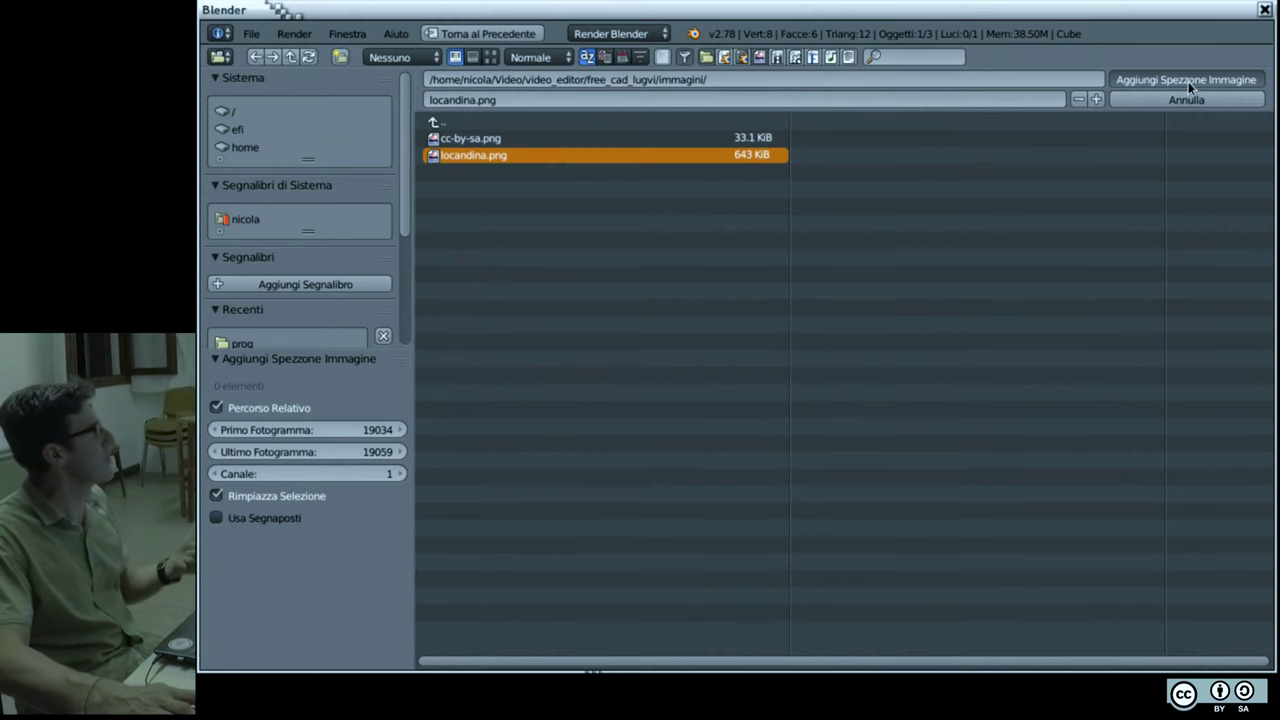
click(1188, 81)
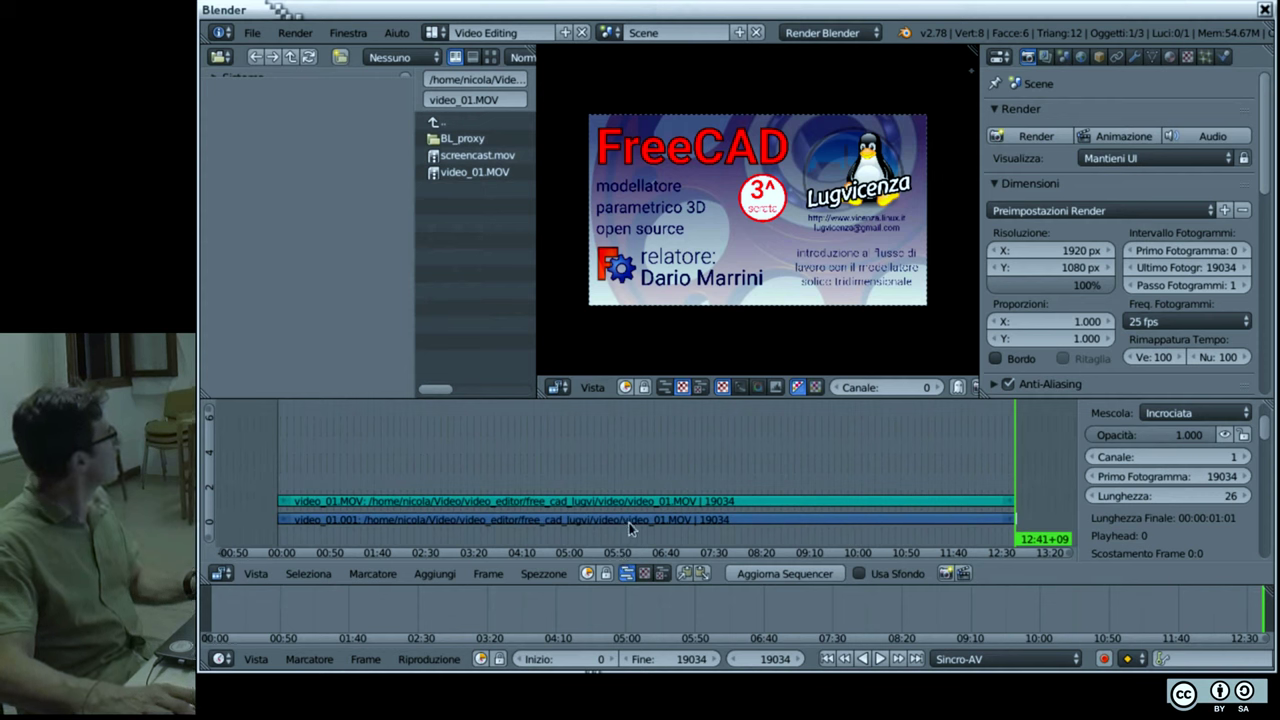
Step: Delete the video_01.001 and video_01.MOV strips together and return the playhead to frame 0
right_click(630, 520)
right_click(638, 503)
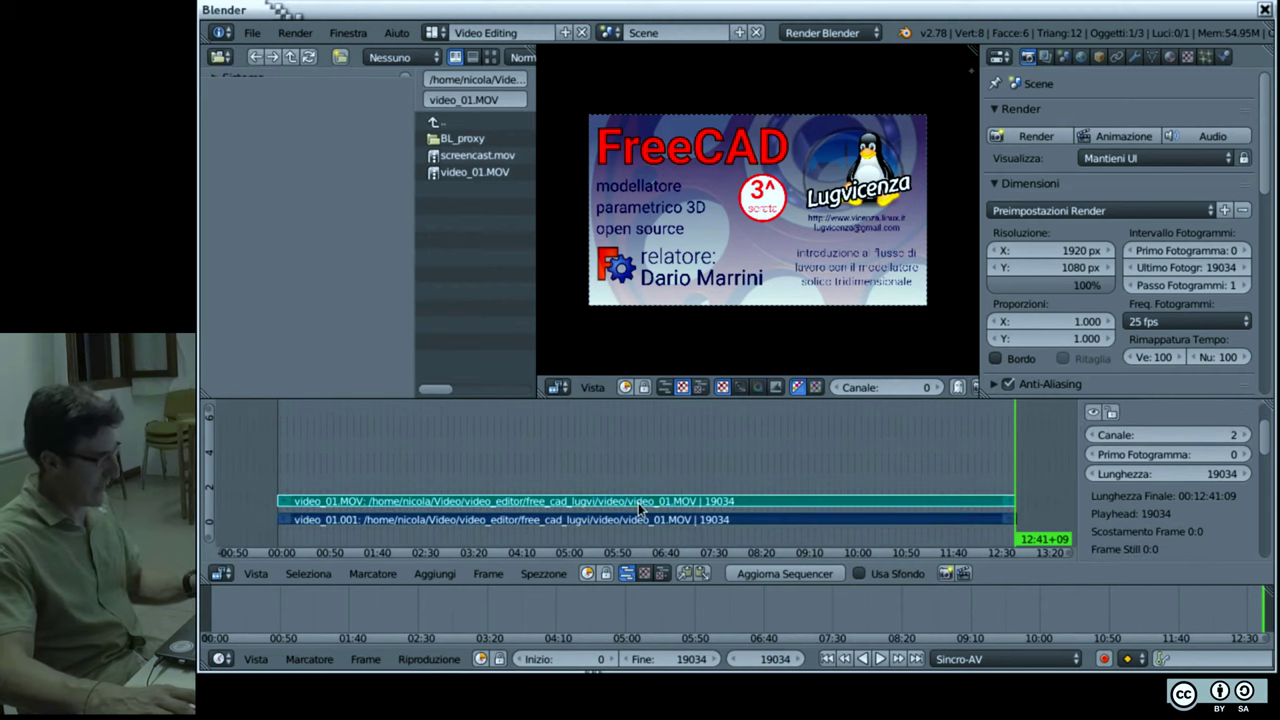
key(x)
click(640, 506)
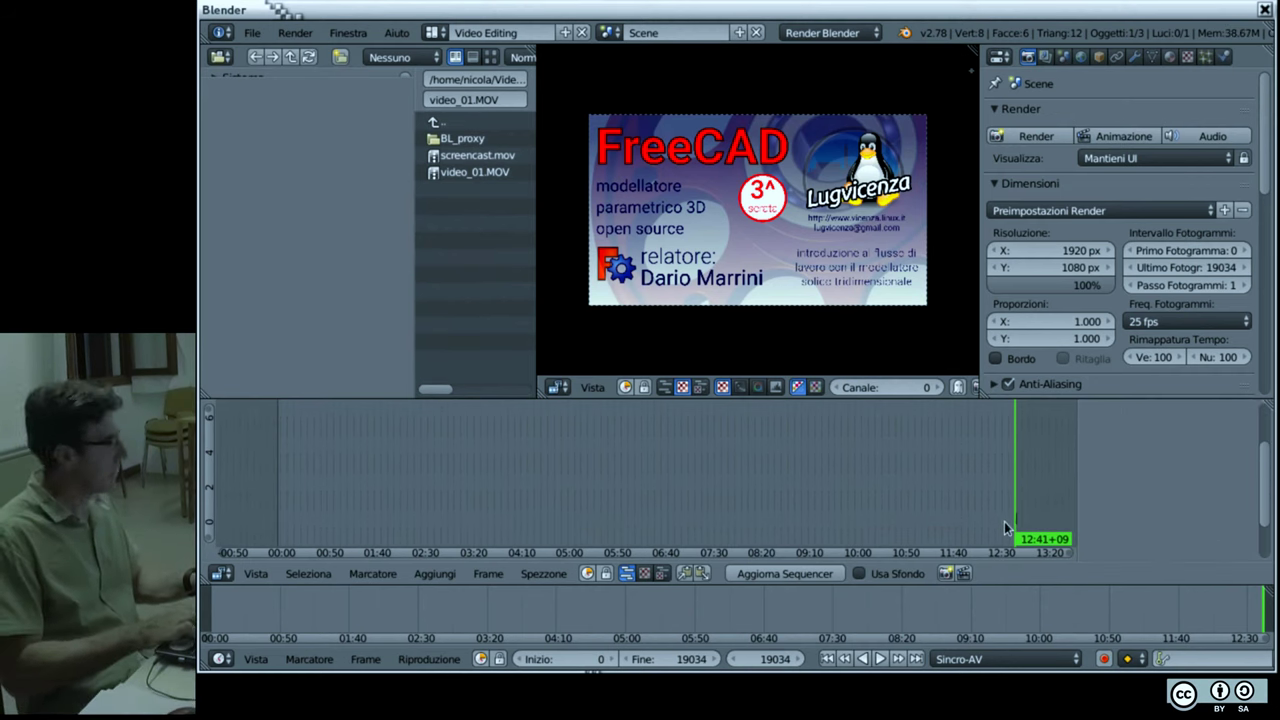
key(shift+Left)
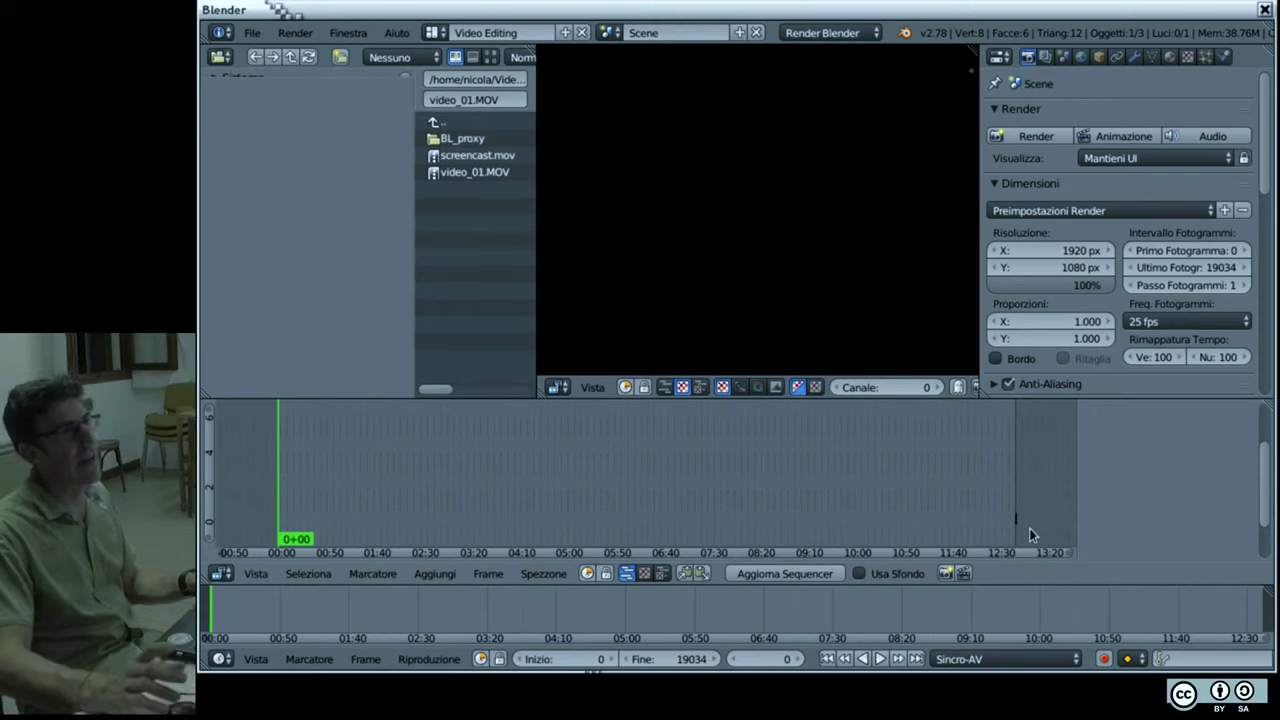
Step: Put the playhead at frame 6151 and select locandina.png in the immagini folder
drag(697, 458, 671, 471)
click(515, 462)
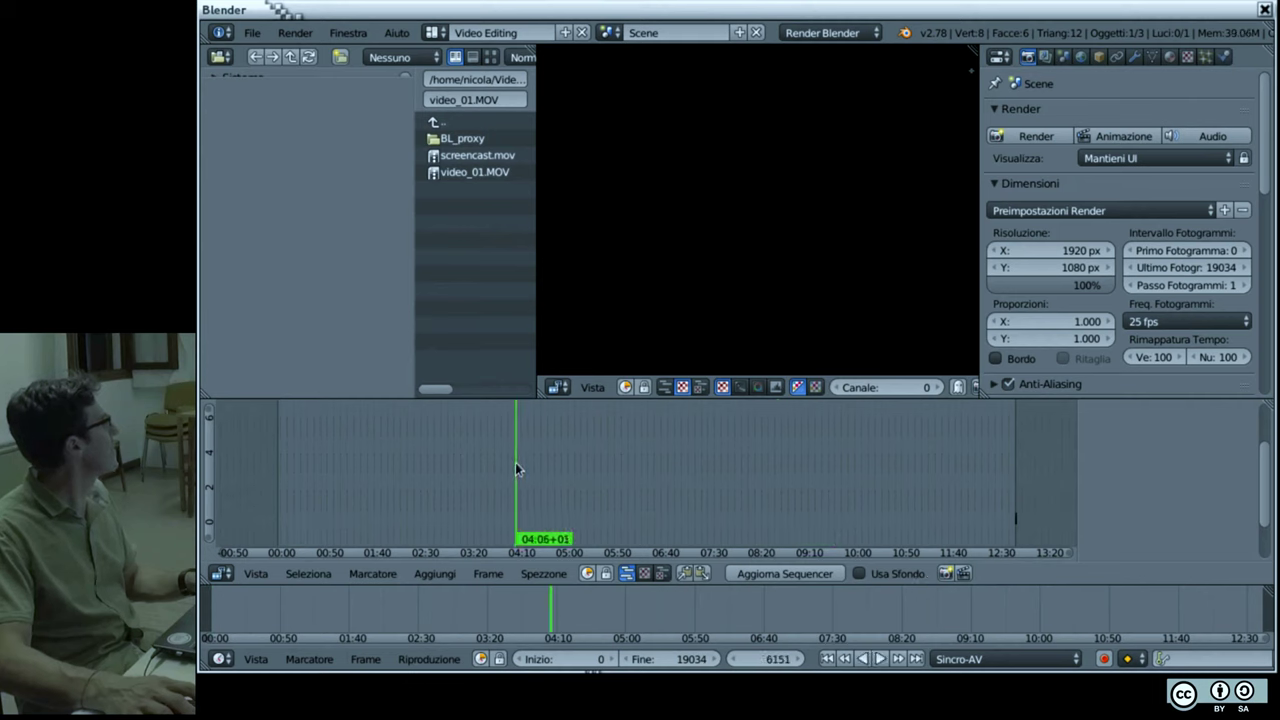
click(433, 123)
click(434, 155)
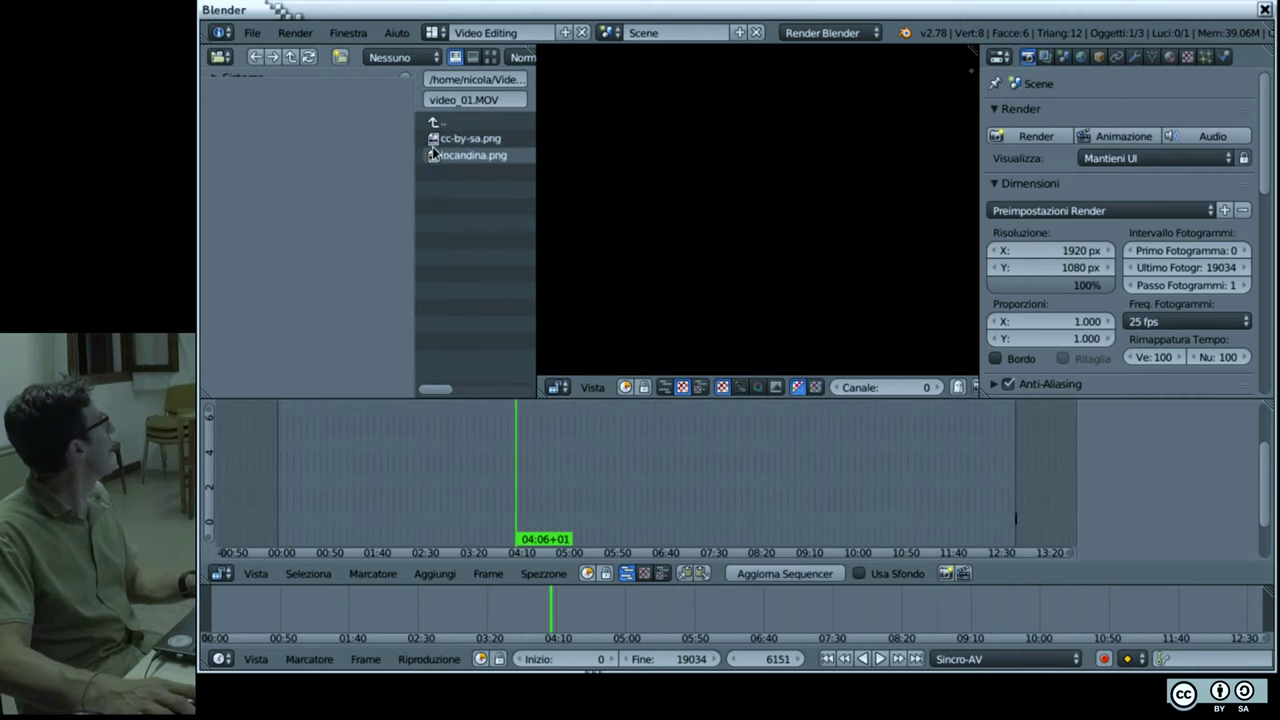
click(435, 157)
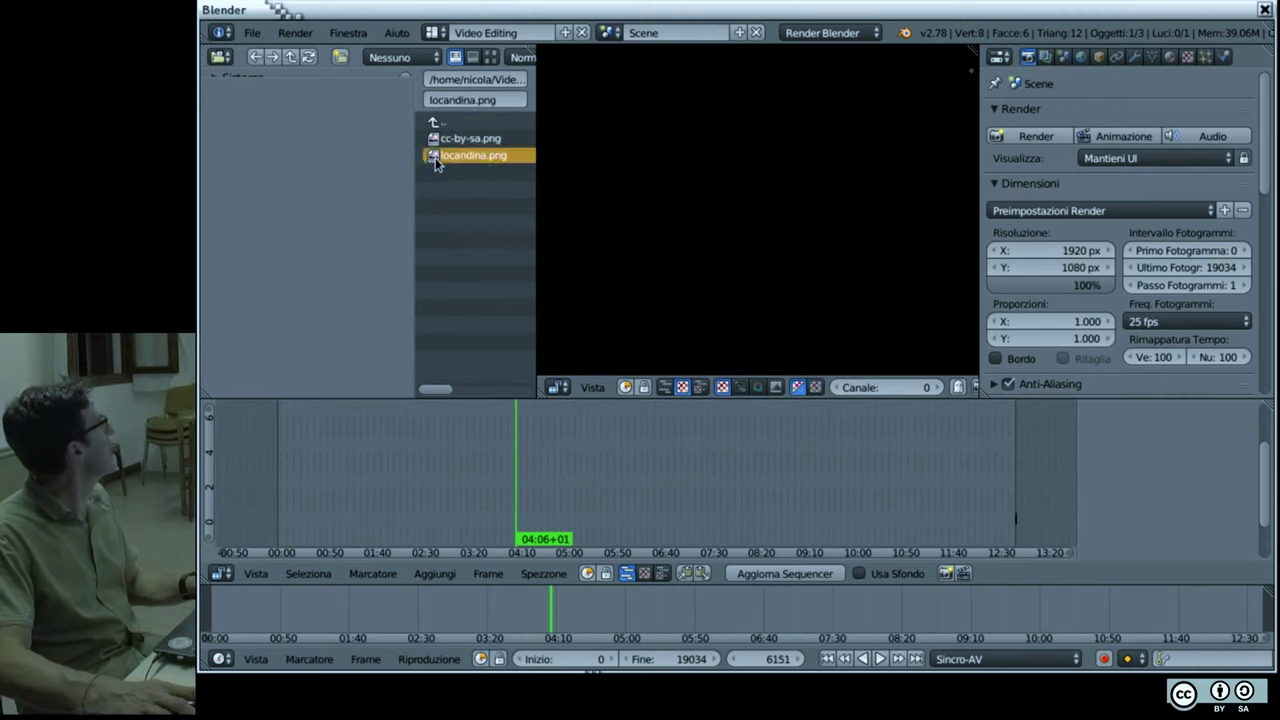
Step: Drop locandina.png into the sequencer at frame 6151 on channel 1, then rewind to the start
mouse_move(435, 160)
mouse_down()
mouse_move(308, 494)
mouse_move(966, 503)
mouse_up()
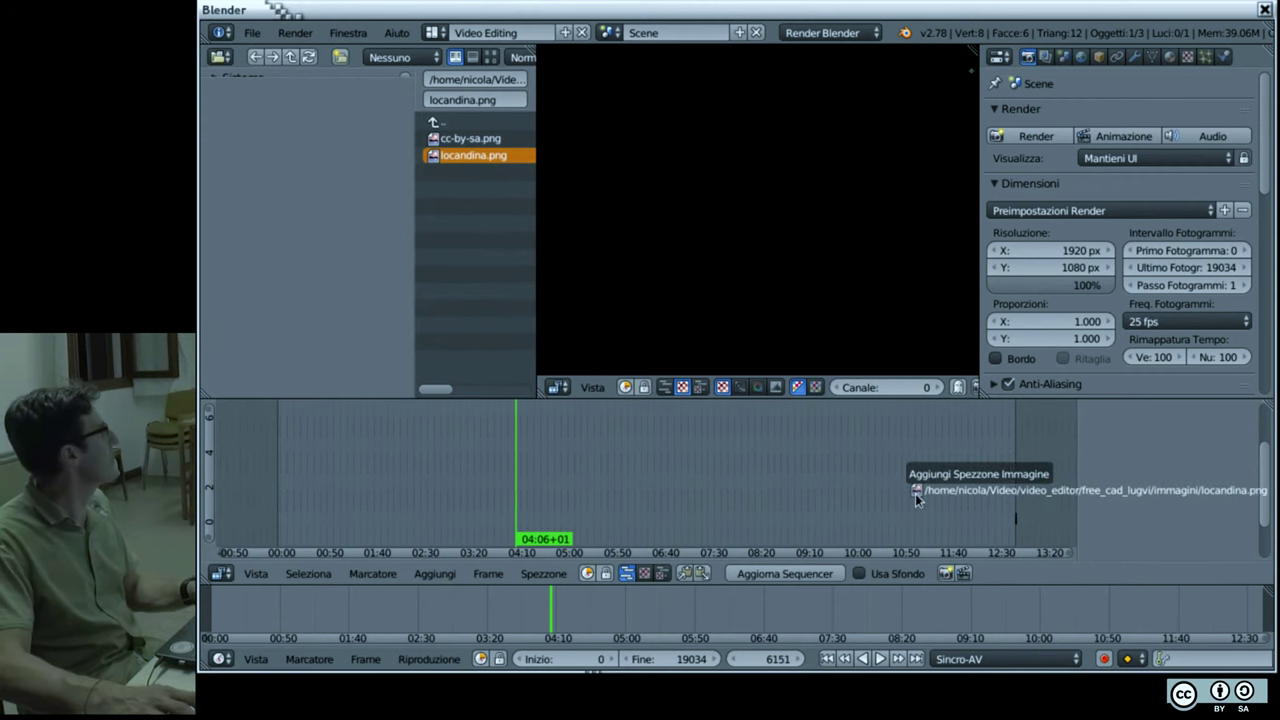
mouse_move(966, 503)
mouse_down()
mouse_move(231, 481)
mouse_move(308, 482)
mouse_up()
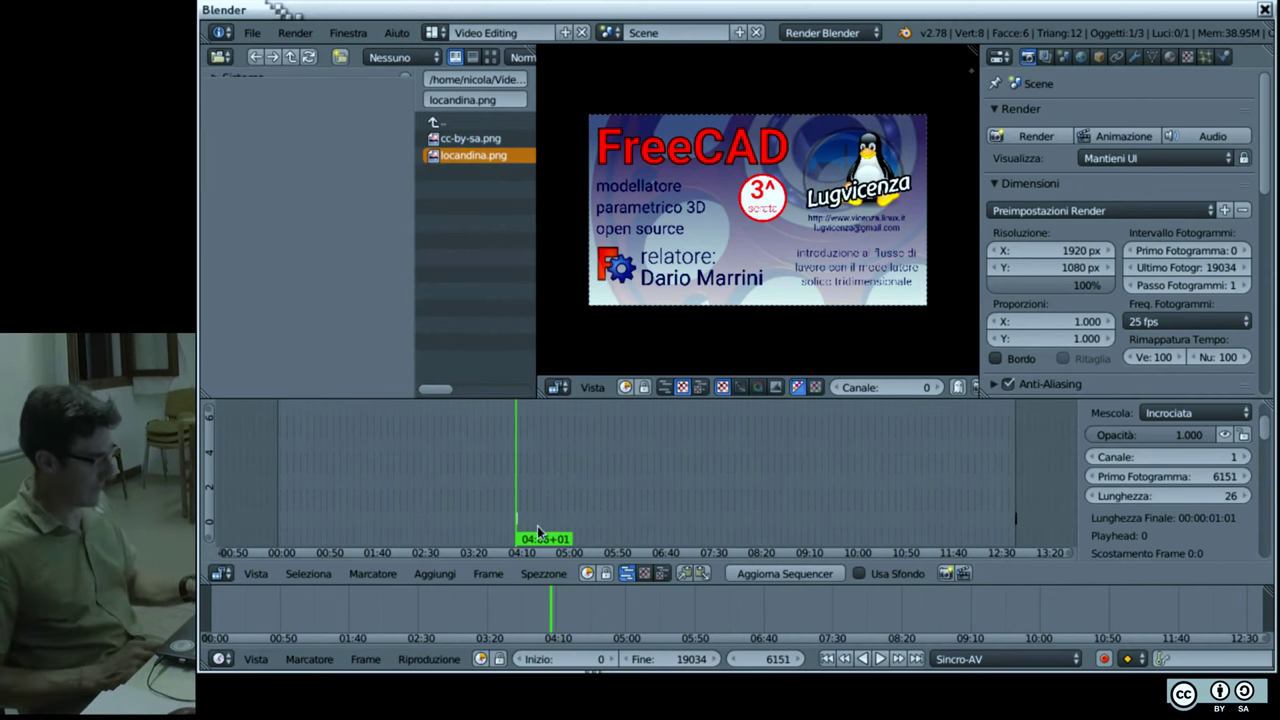
key(Left)
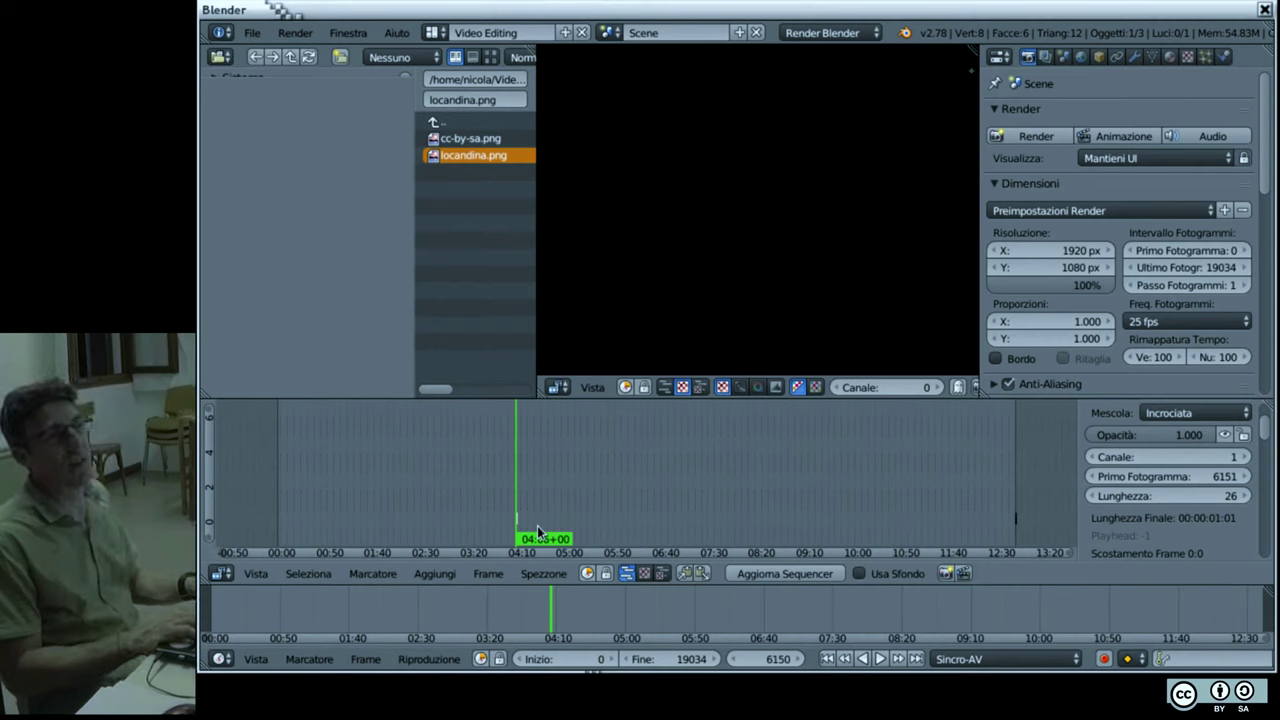
key(shift+Left)
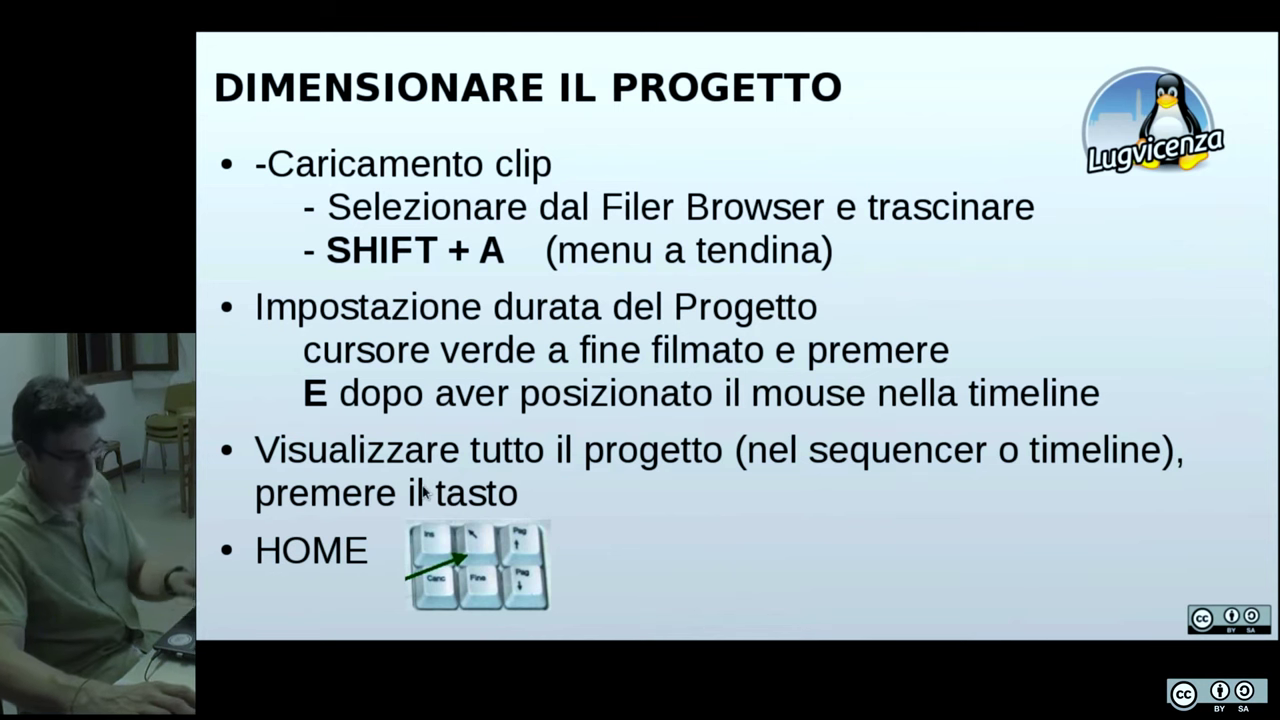
Step: Page through the audio-video sync, clip cutting and sequencer navigation slides, then switch back to Blender
key(Right)
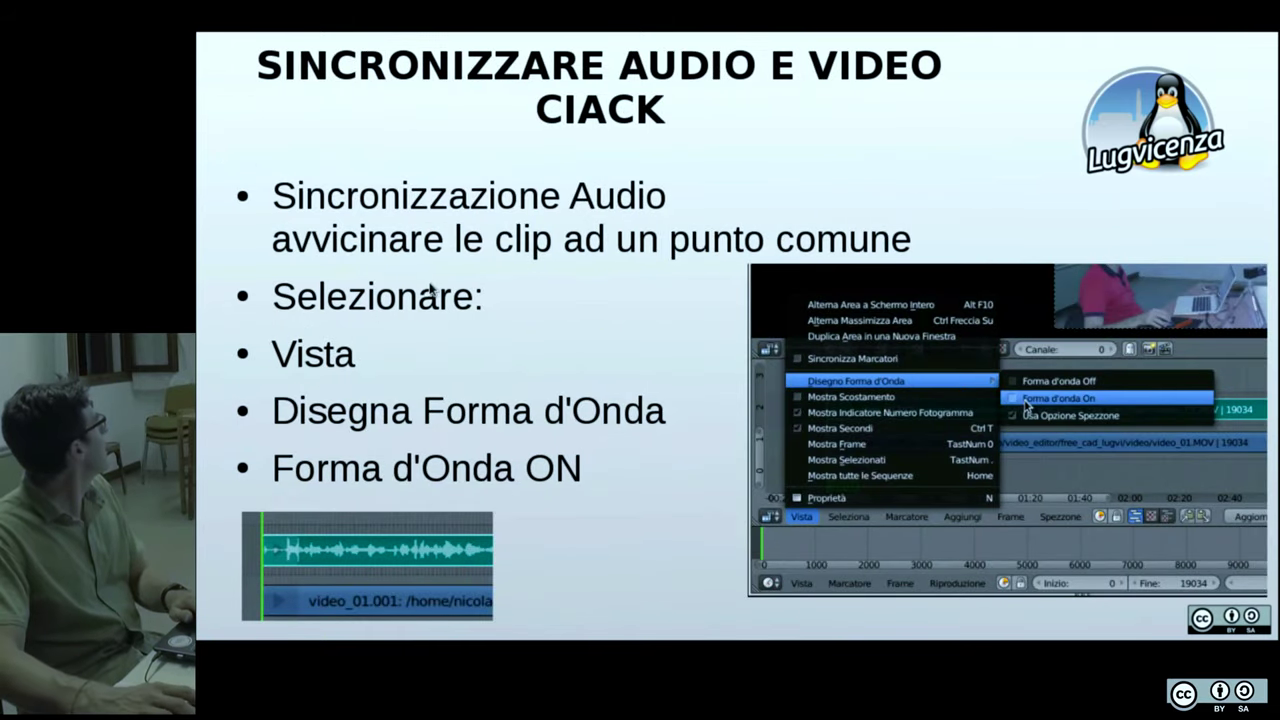
key(Right)
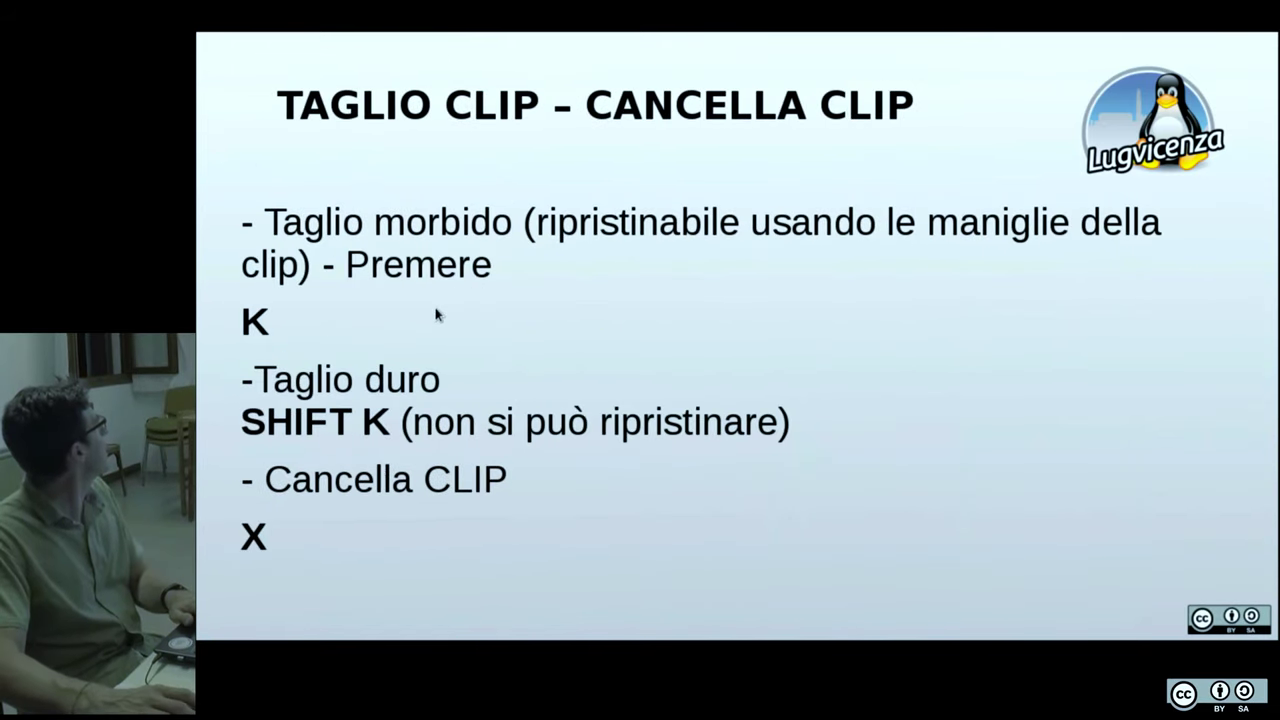
key(Left)
key(Left)
key(Left)
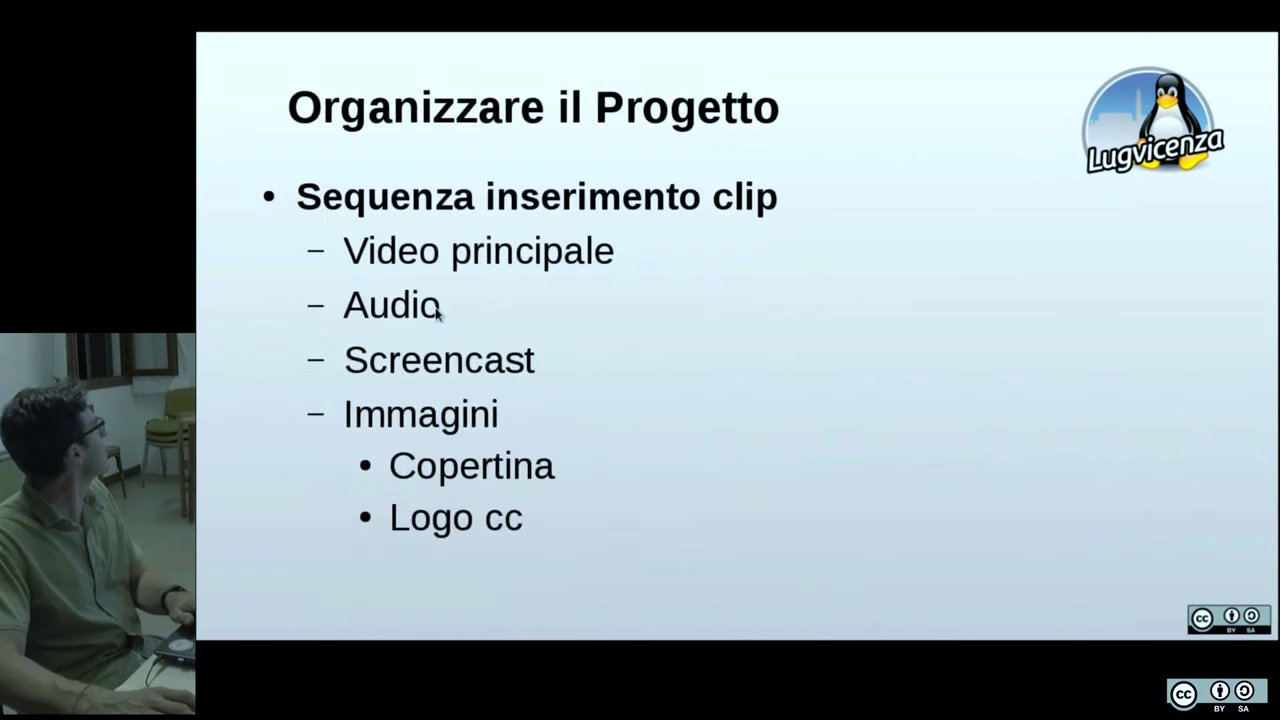
key(Right)
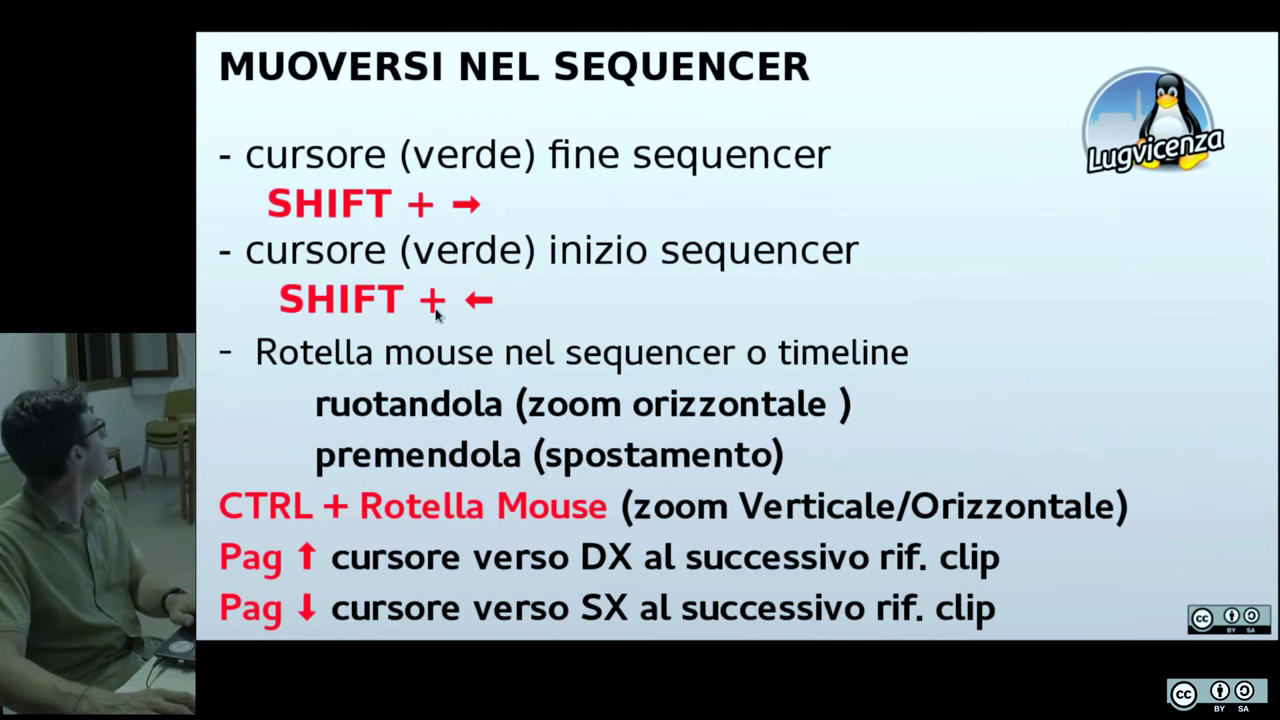
key(Right)
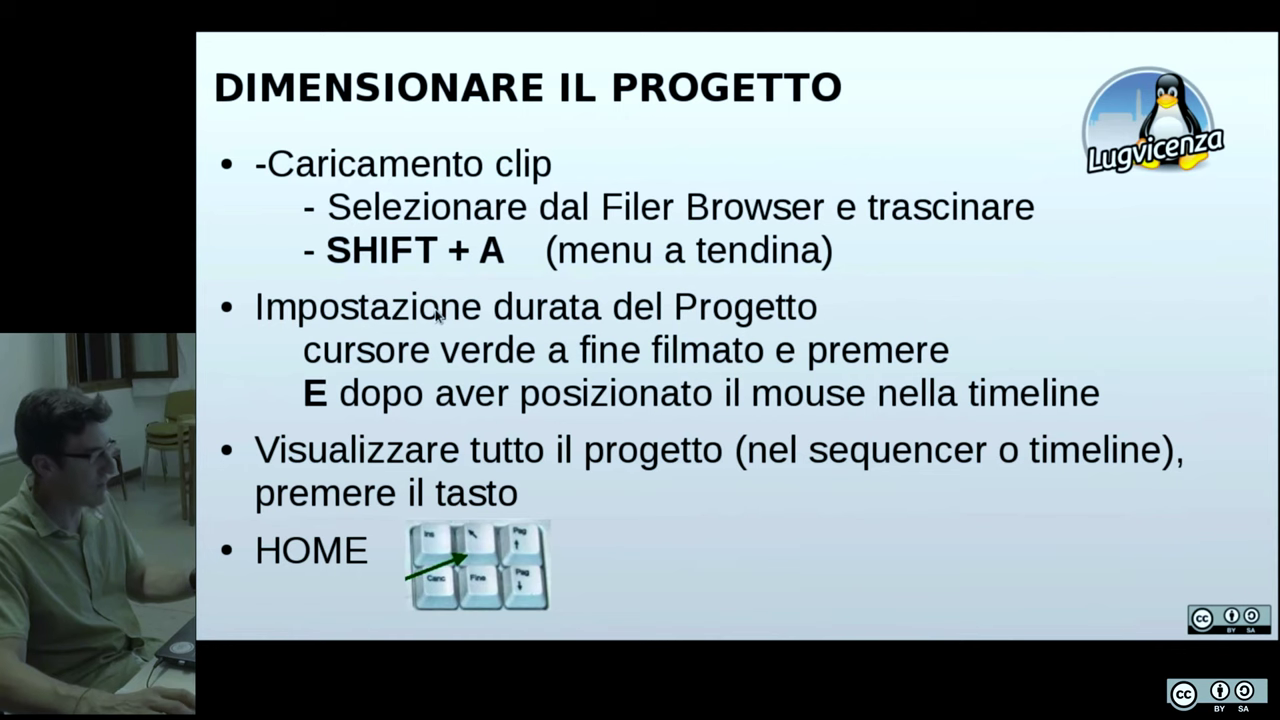
key(alt+Tab)
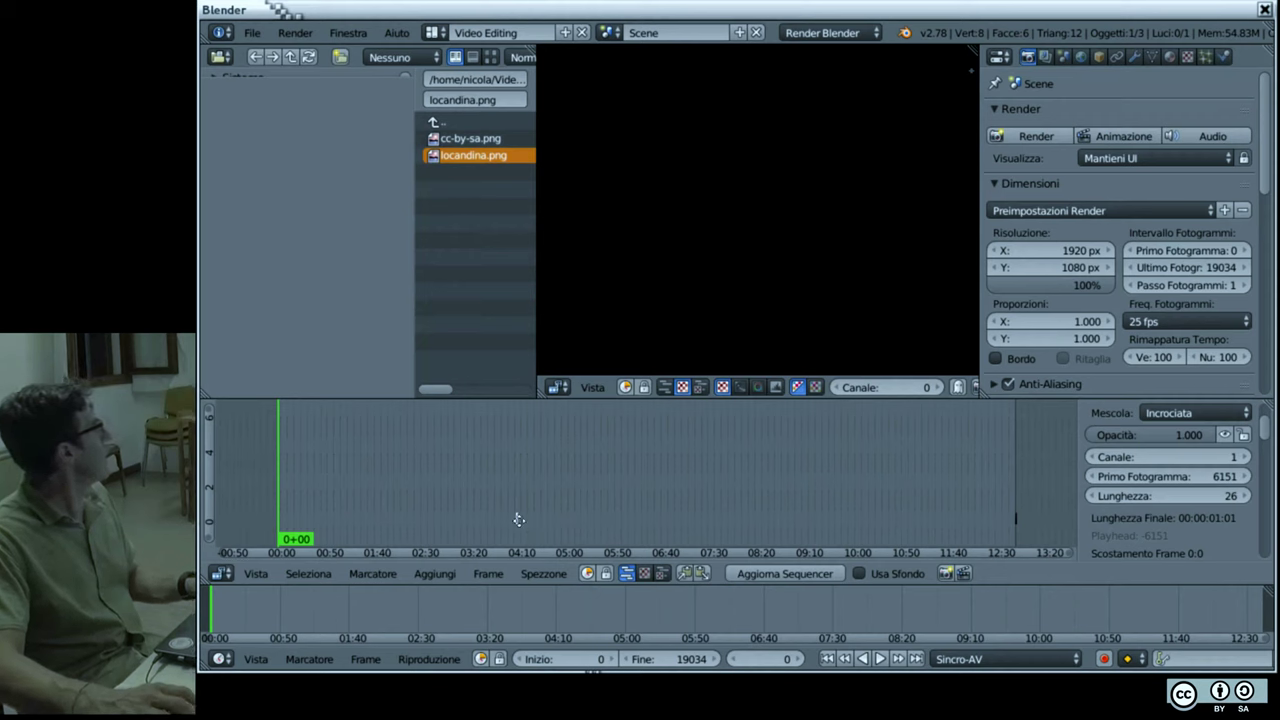
Step: Zoom in on the locandina strip and drag its right end out to frame 6361
scroll(518, 519, up, 2)
scroll(457, 511, up, 3)
scroll(451, 534, up, 1)
scroll(471, 509, up, 1)
scroll(463, 514, up, 1)
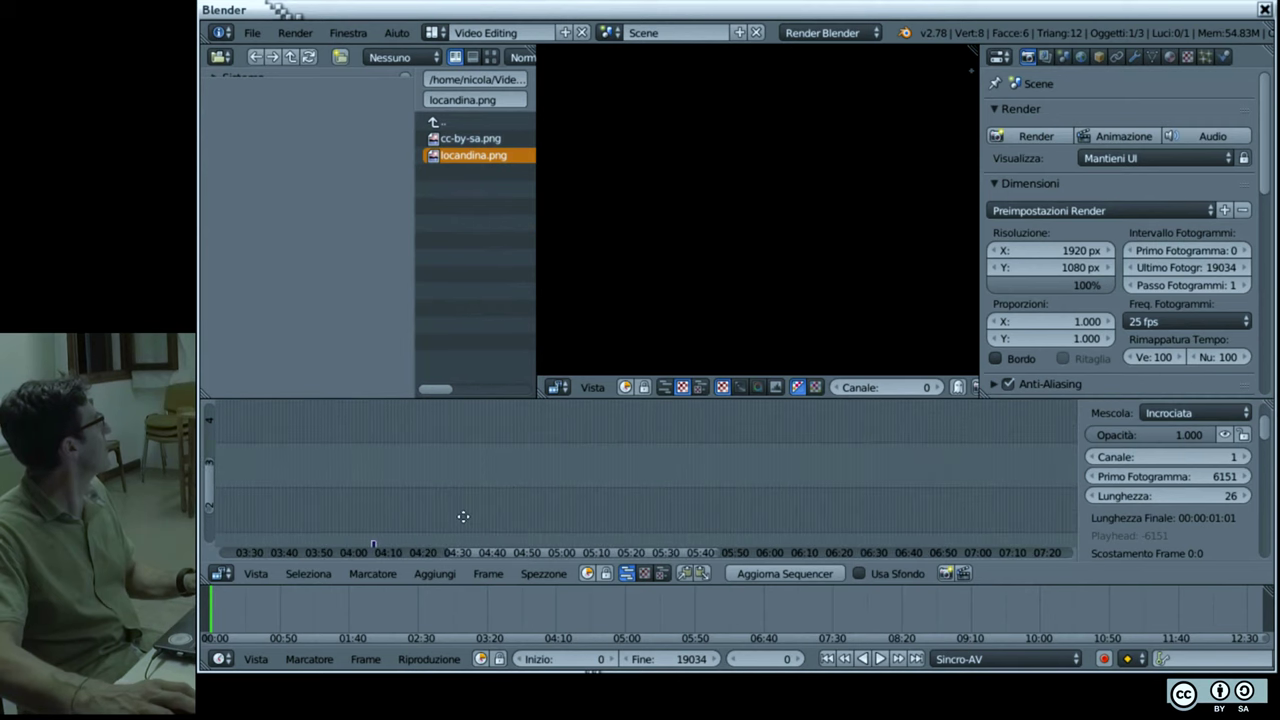
scroll(591, 477, up, 2)
scroll(374, 500, up, 4)
scroll(537, 454, up, 4)
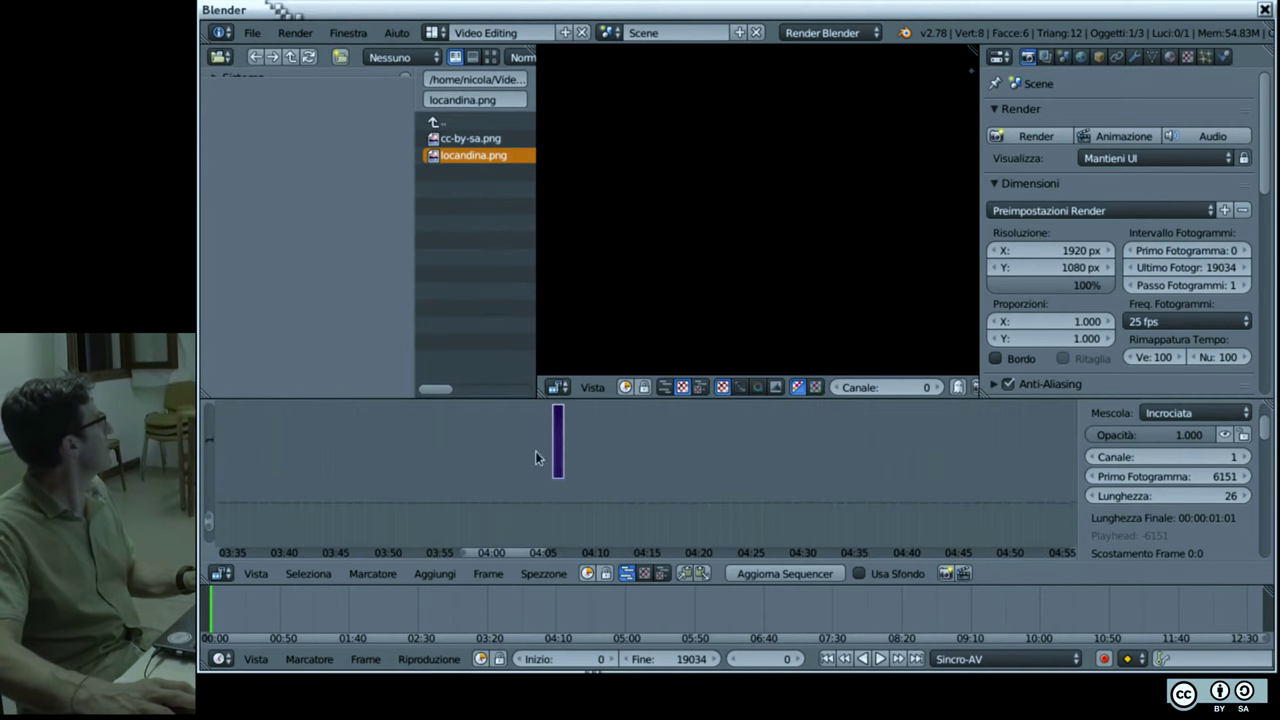
scroll(592, 440, up, 6)
drag(422, 464, 622, 505)
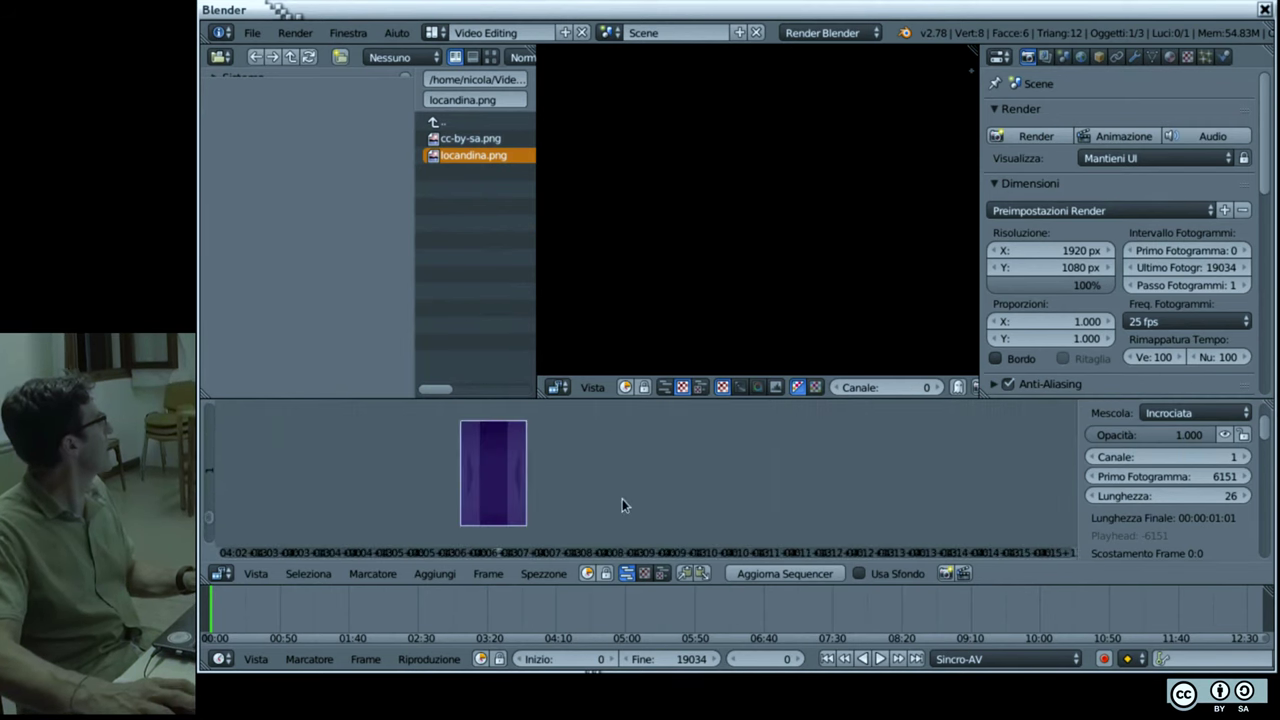
click(520, 483)
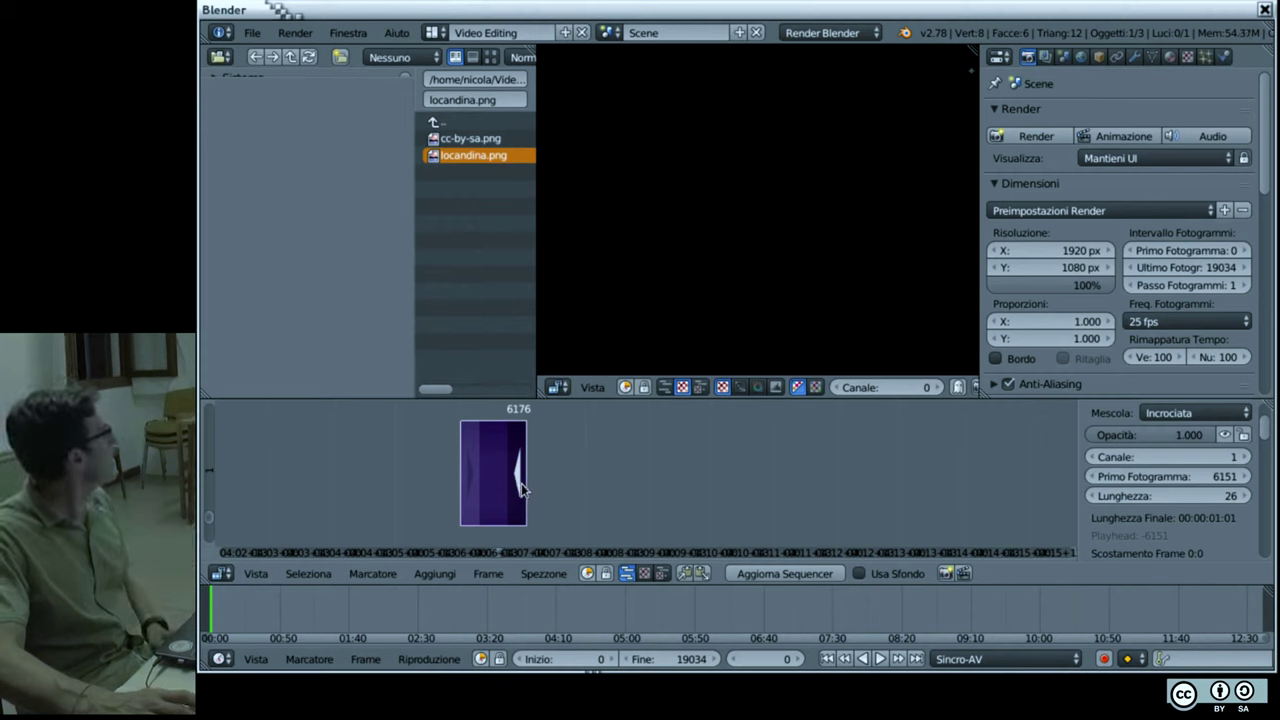
mouse_move(520, 488)
mouse_down()
mouse_move(1017, 480)
mouse_move(988, 485)
mouse_up()
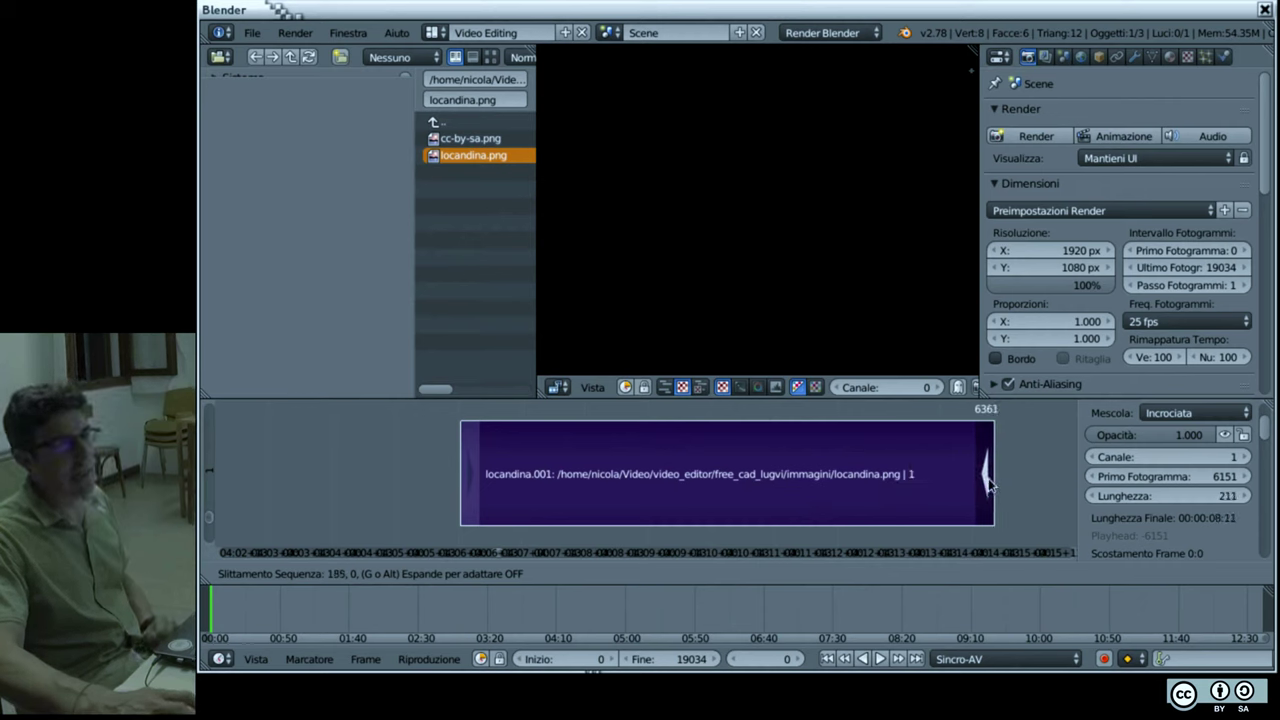
click(988, 485)
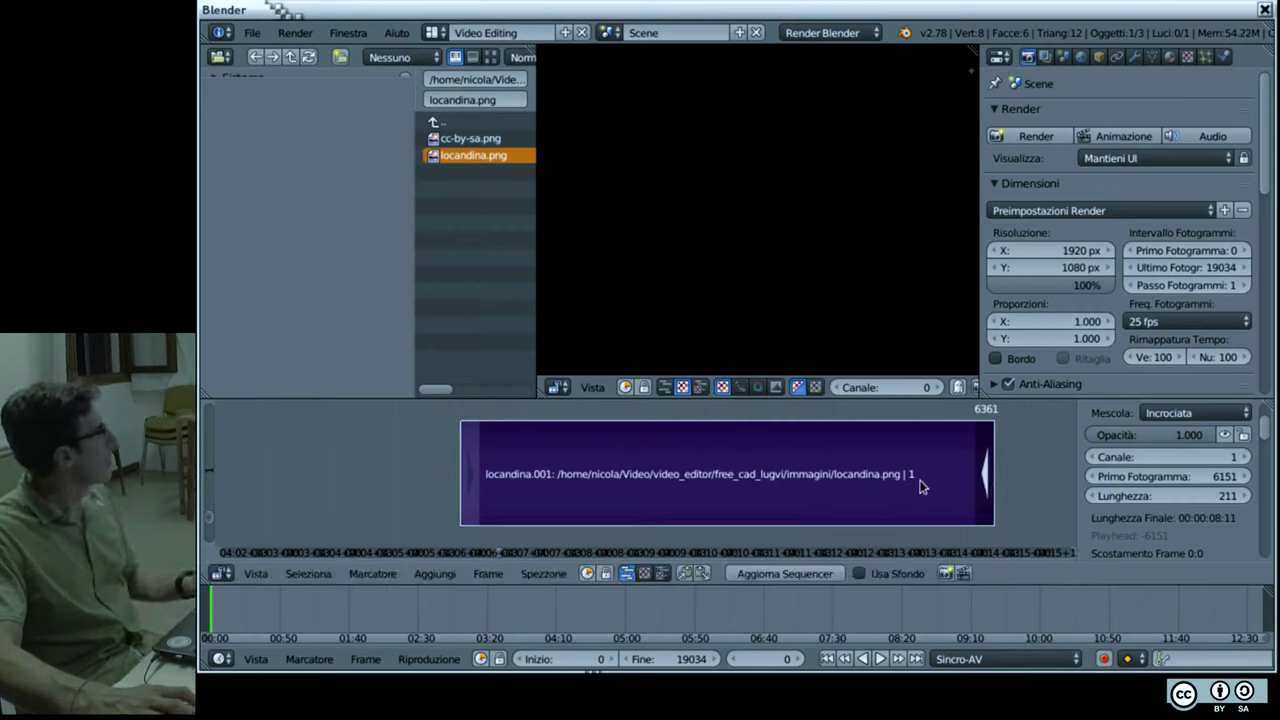
Step: Extend the strip's end further to frame 7700, making it 1550 frames long
scroll(908, 477, down, 1)
scroll(871, 491, down, 4)
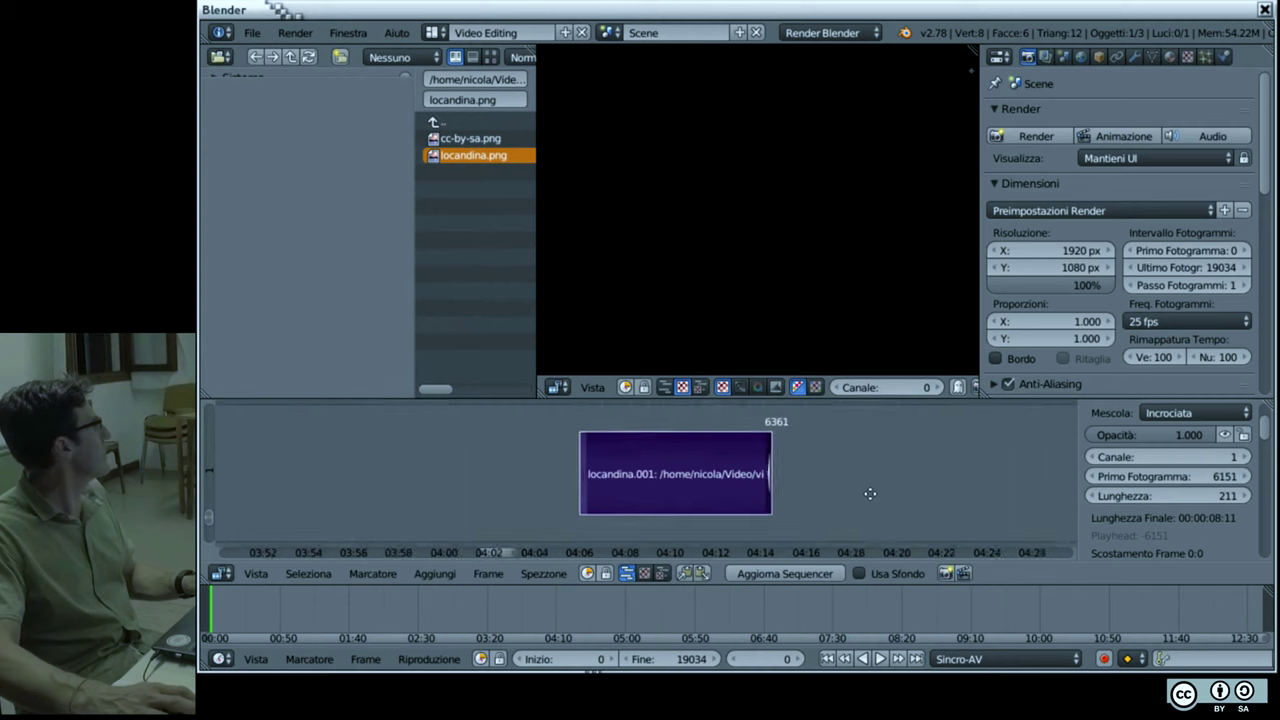
scroll(830, 500, down, 4)
scroll(744, 504, down, 2)
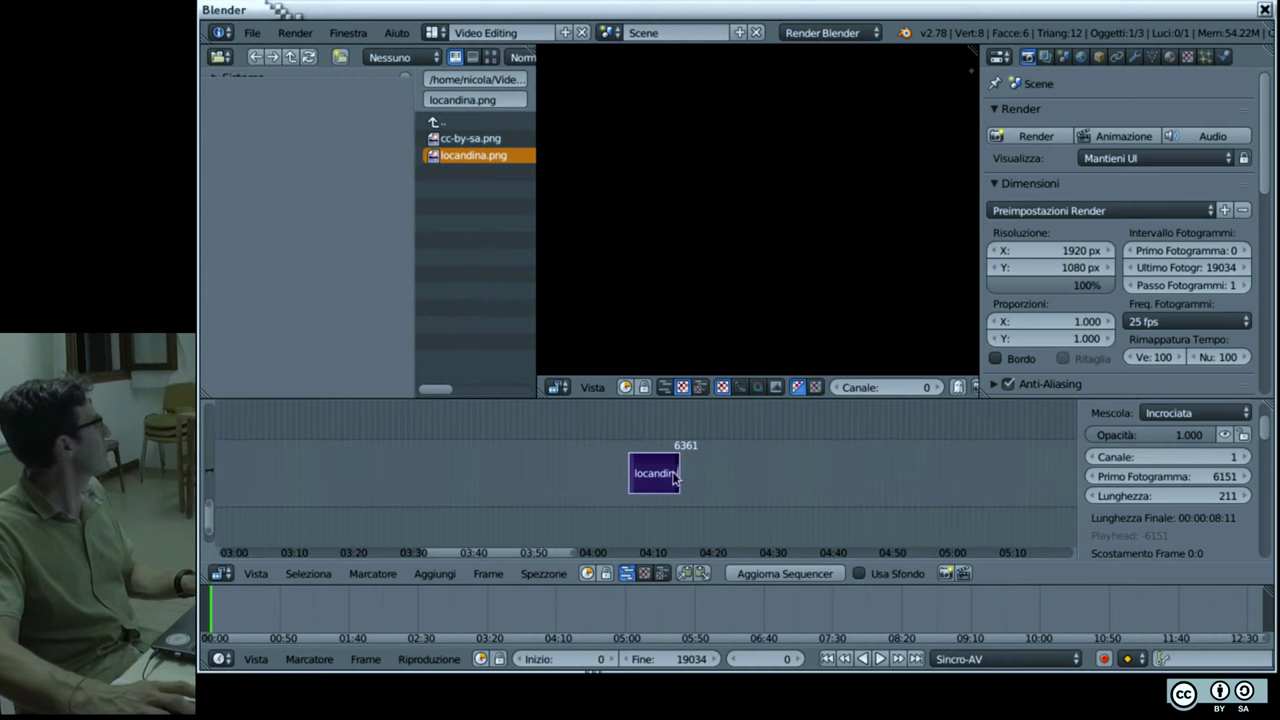
key(g)
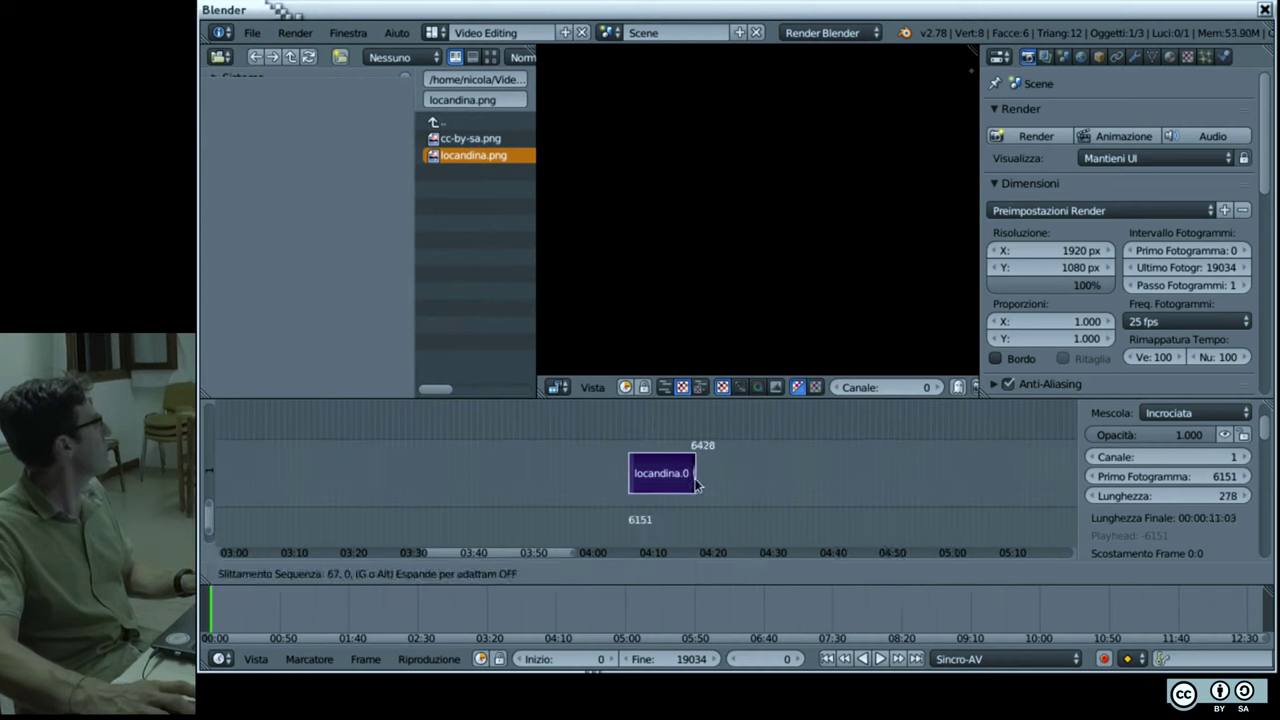
click(1003, 487)
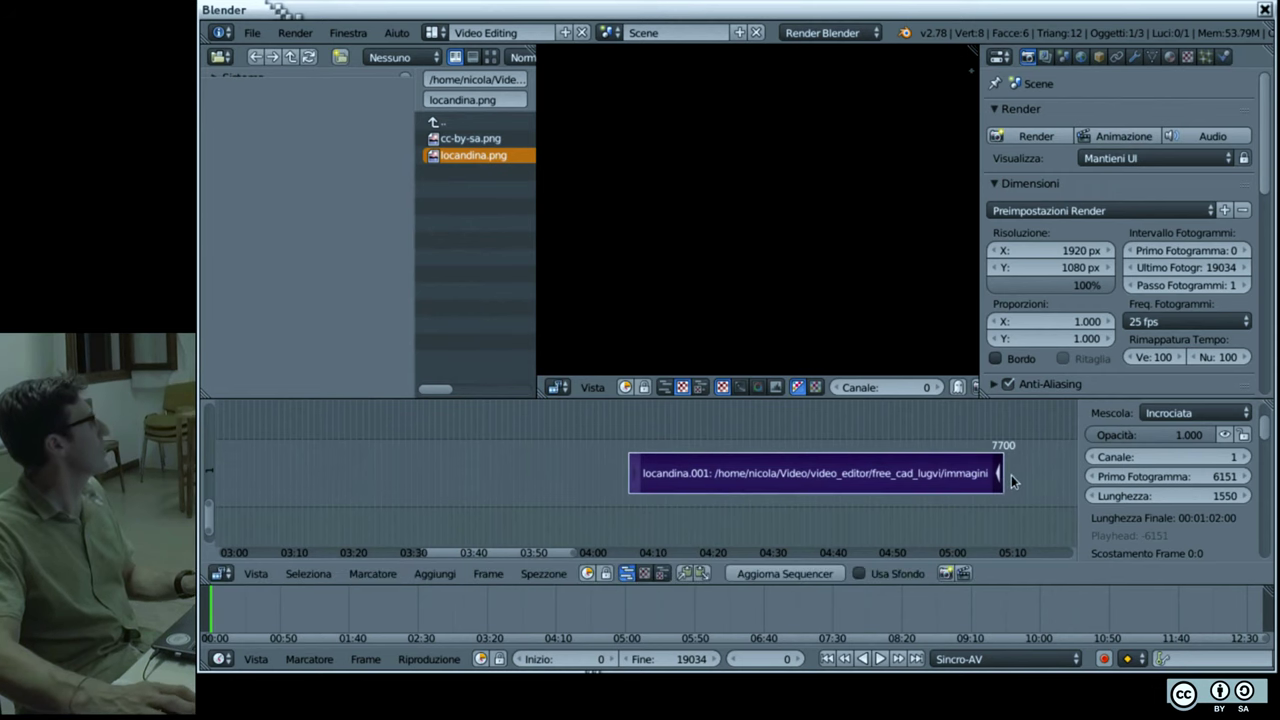
scroll(987, 488, down, 1)
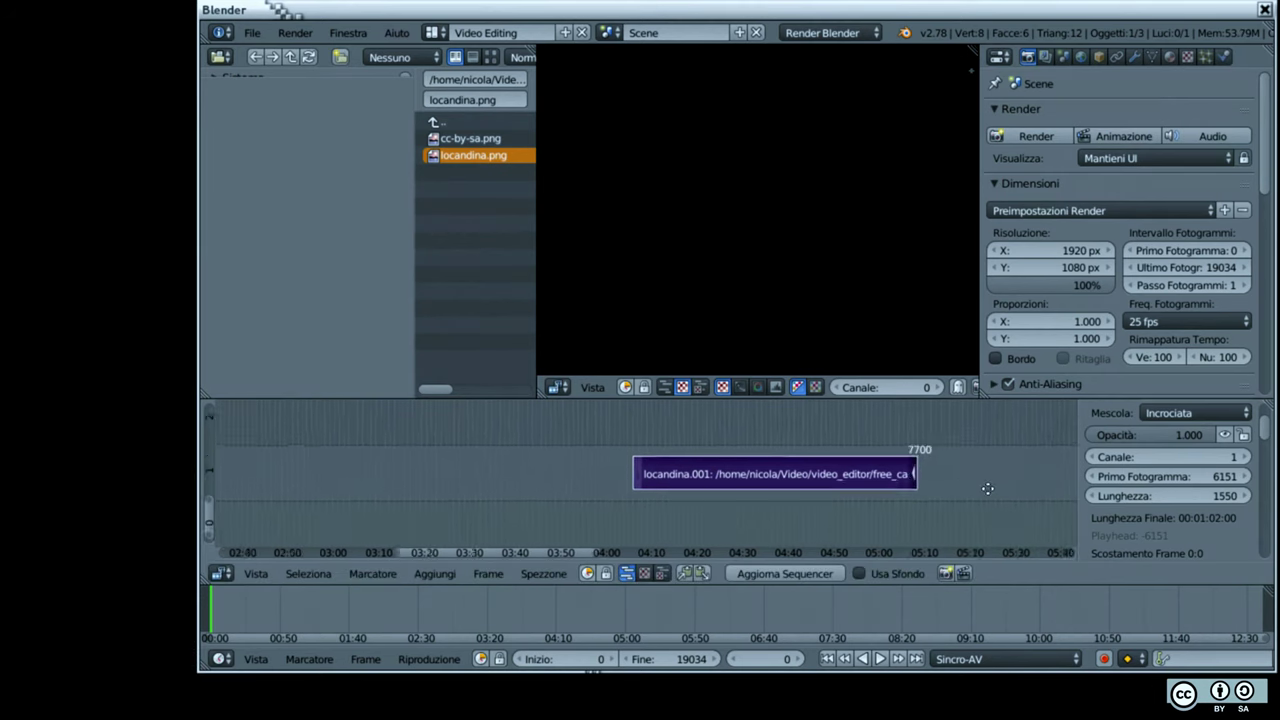
scroll(950, 500, down, 8)
Step: View the whole sequence, undo and redo the 1550-frame extension, and check the playhead positions
scroll(905, 514, down, 2)
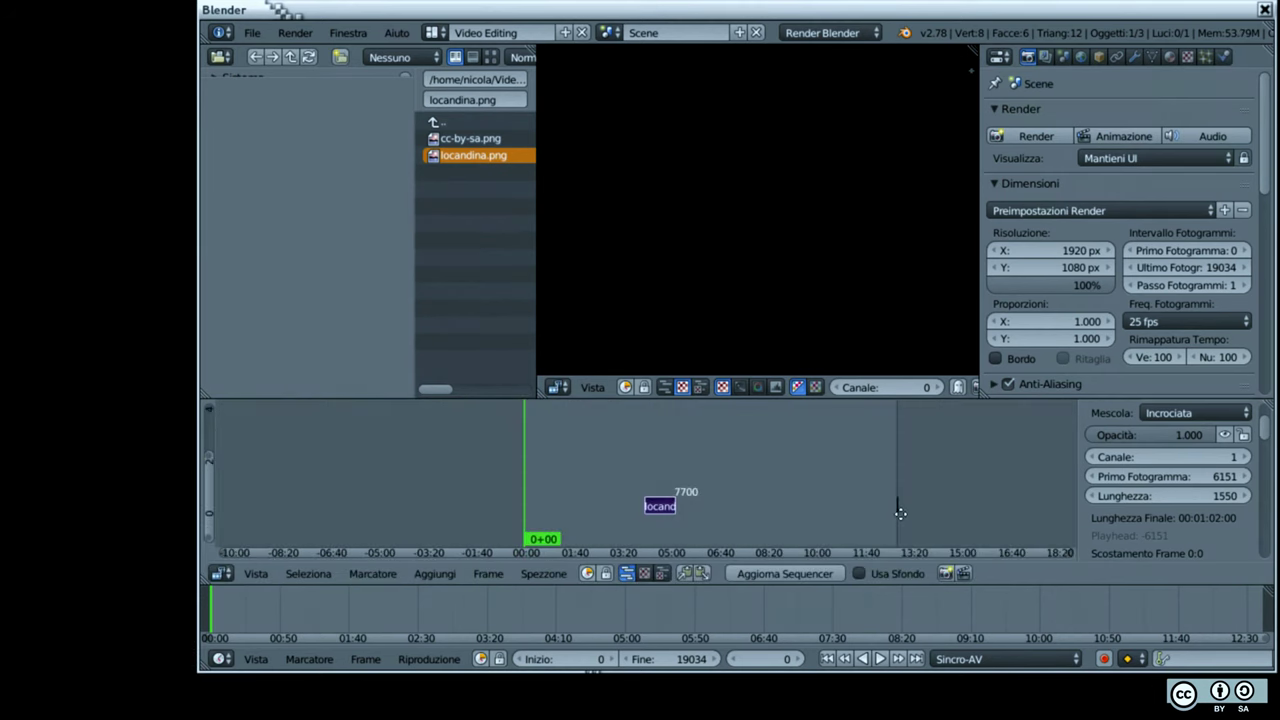
scroll(905, 512, up, 1)
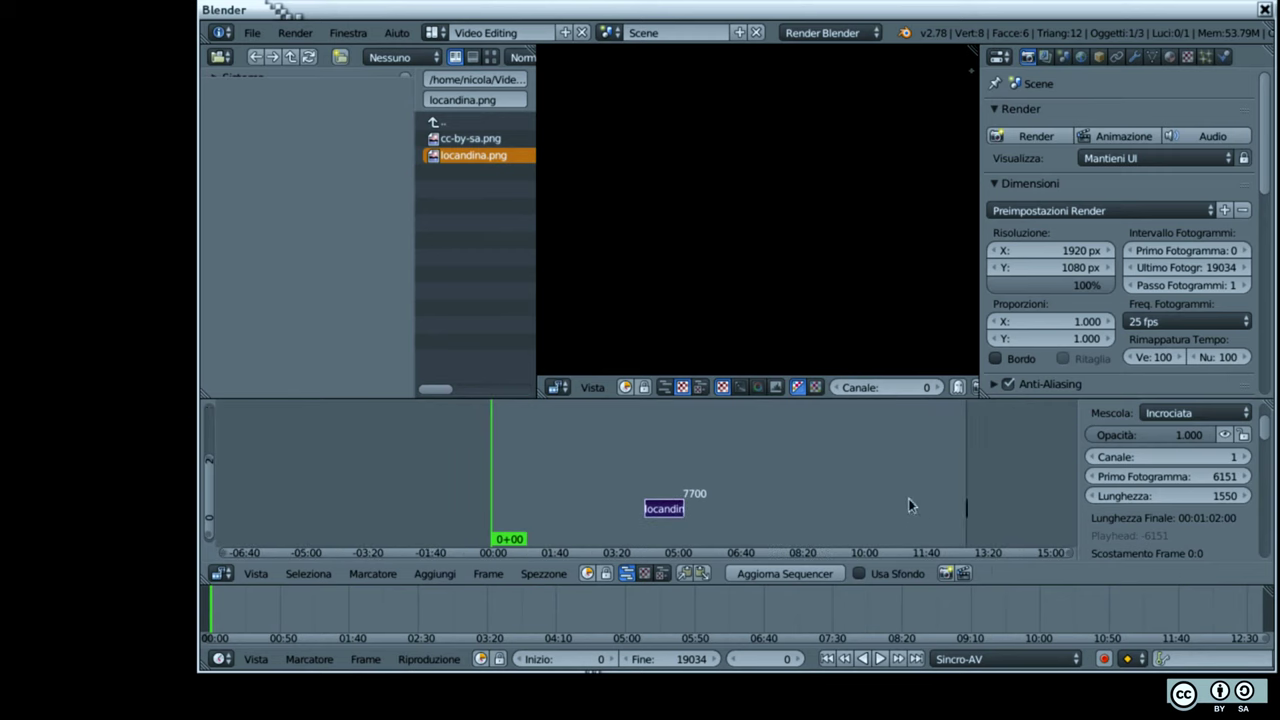
key(Home)
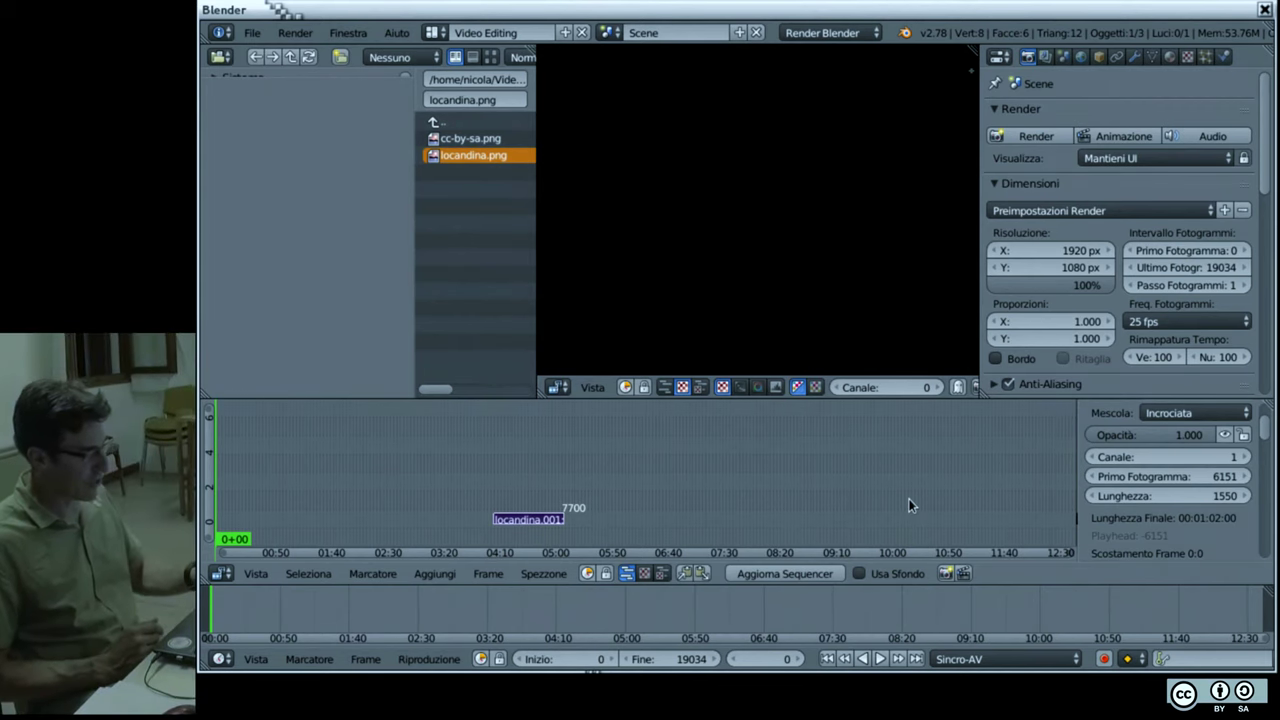
key(ctrl+z)
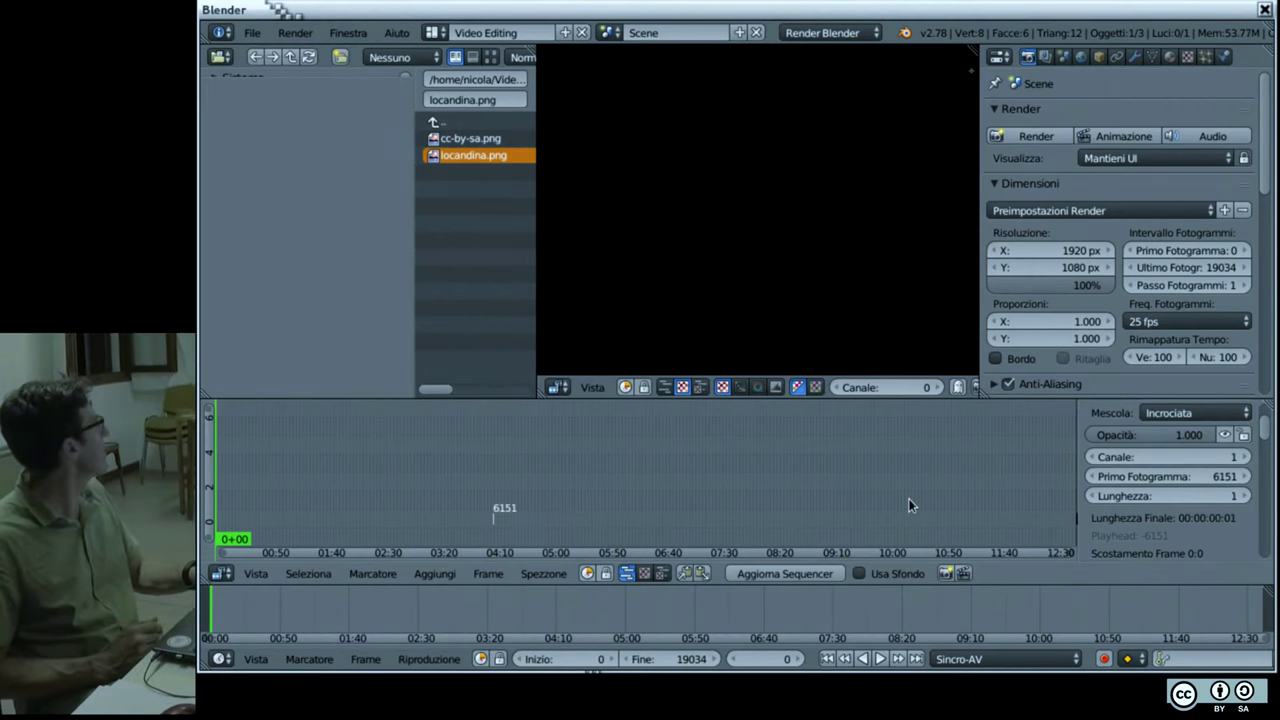
key(ctrl+shift+z)
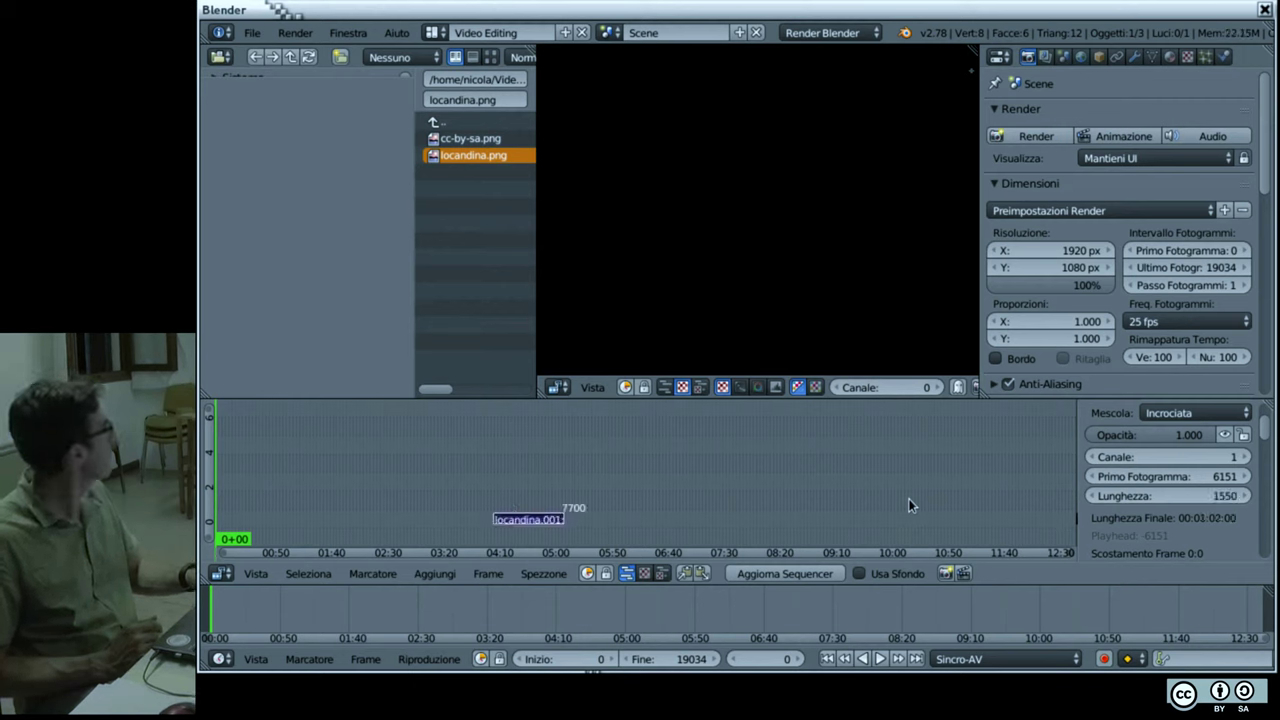
key(Home)
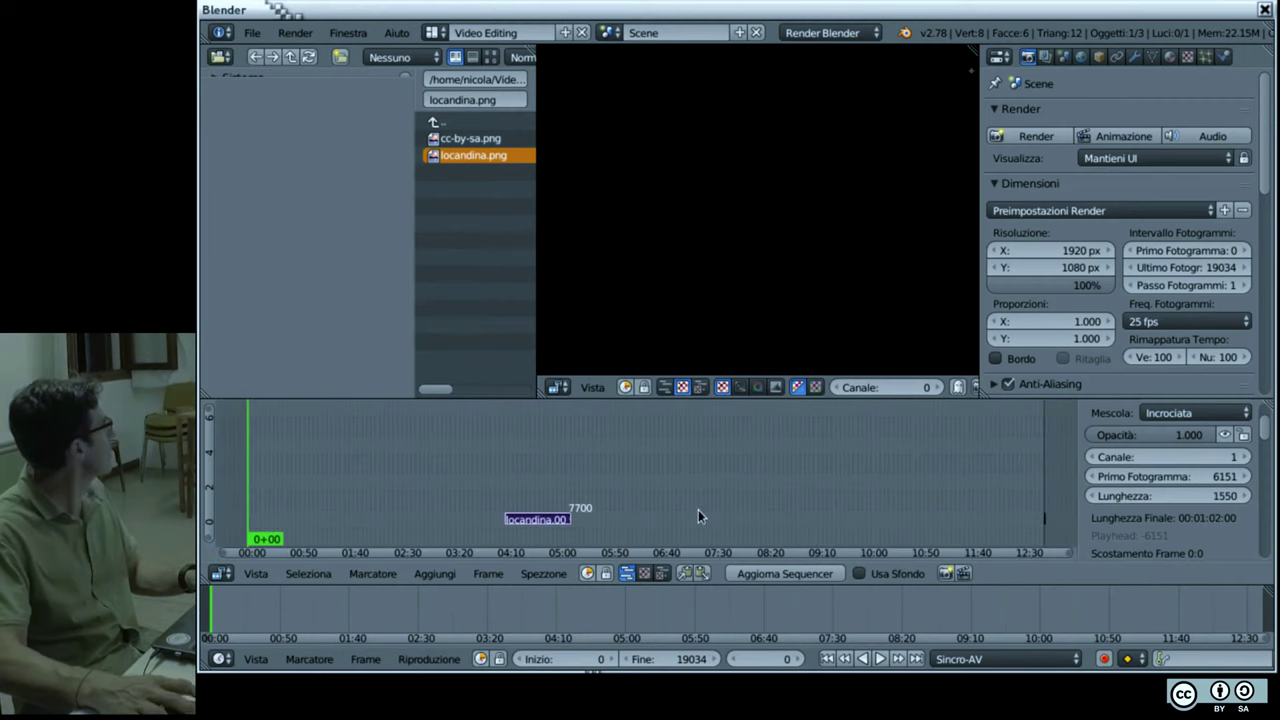
click(703, 510)
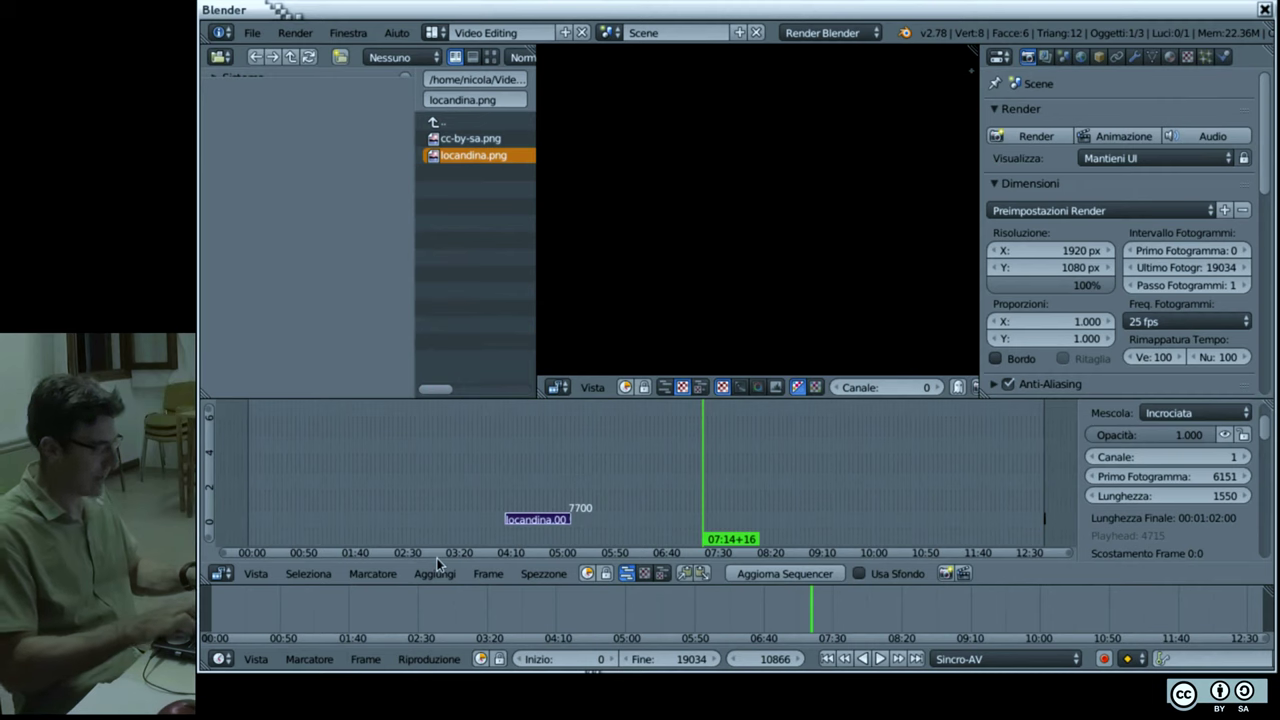
key(shift+Left)
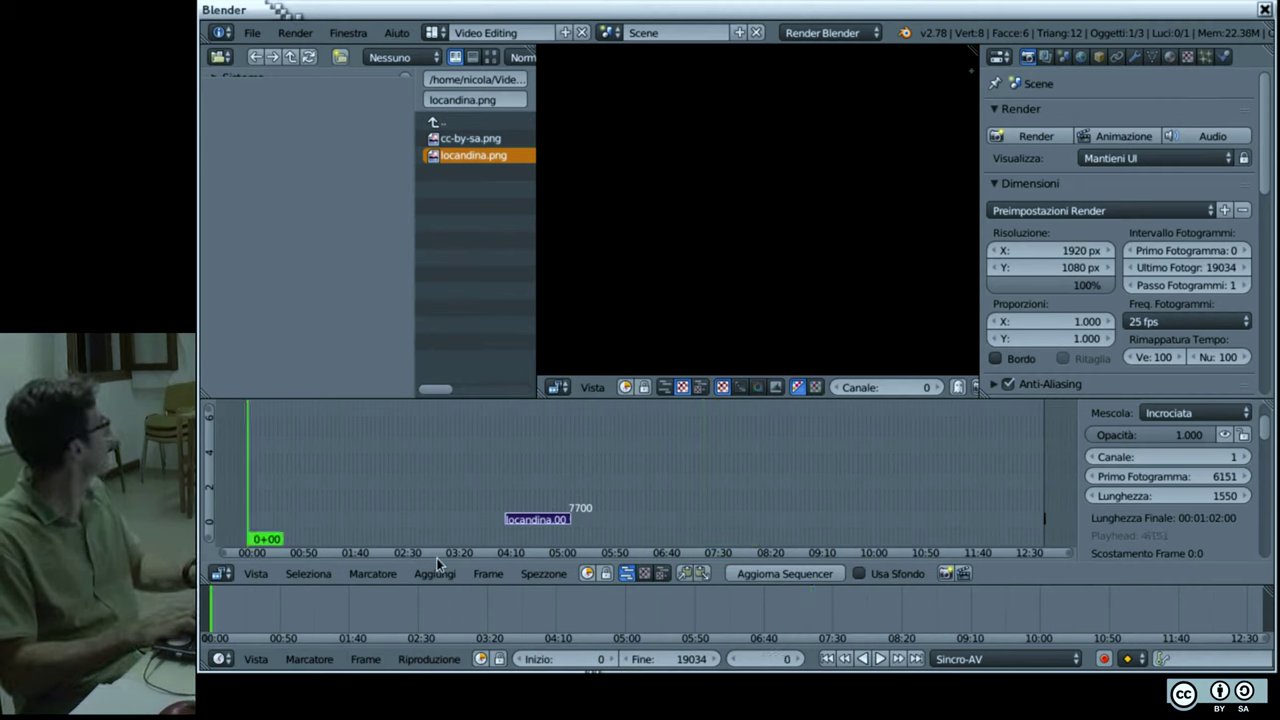
Step: Play the sequence, stop it, deselect the locandina strip and return the playhead to frame 0
key(alt+a)
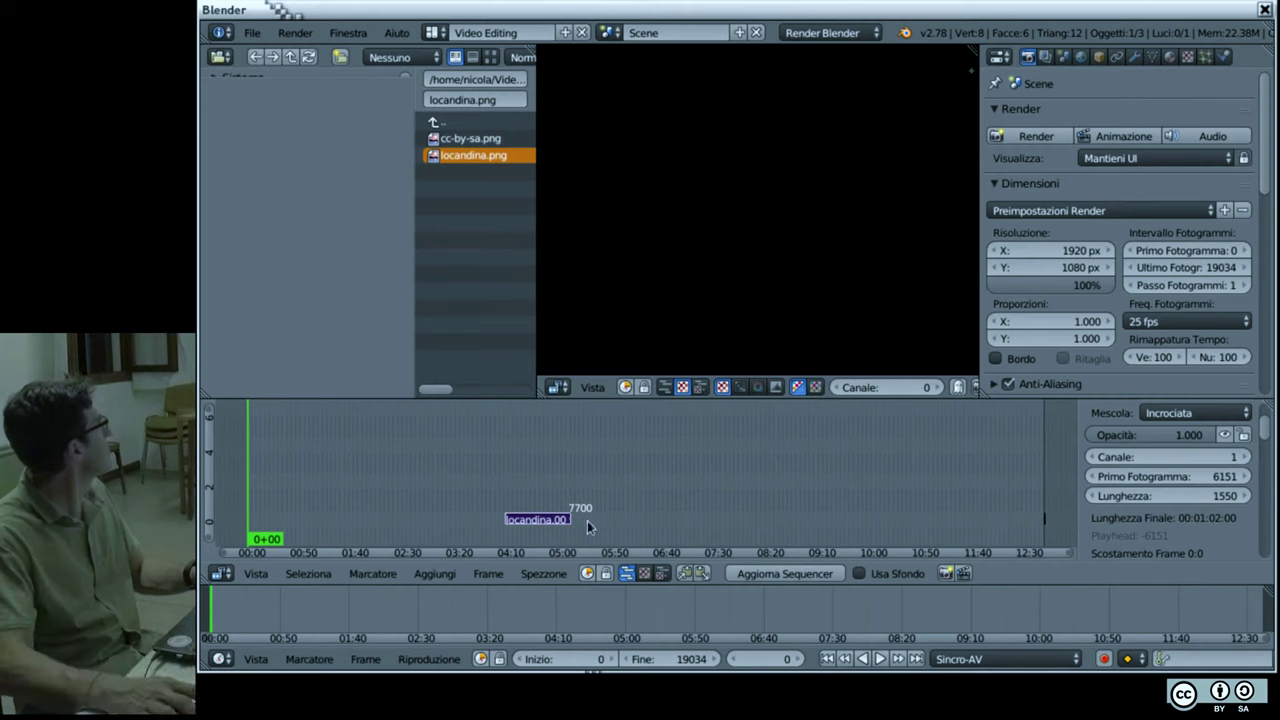
click(591, 468)
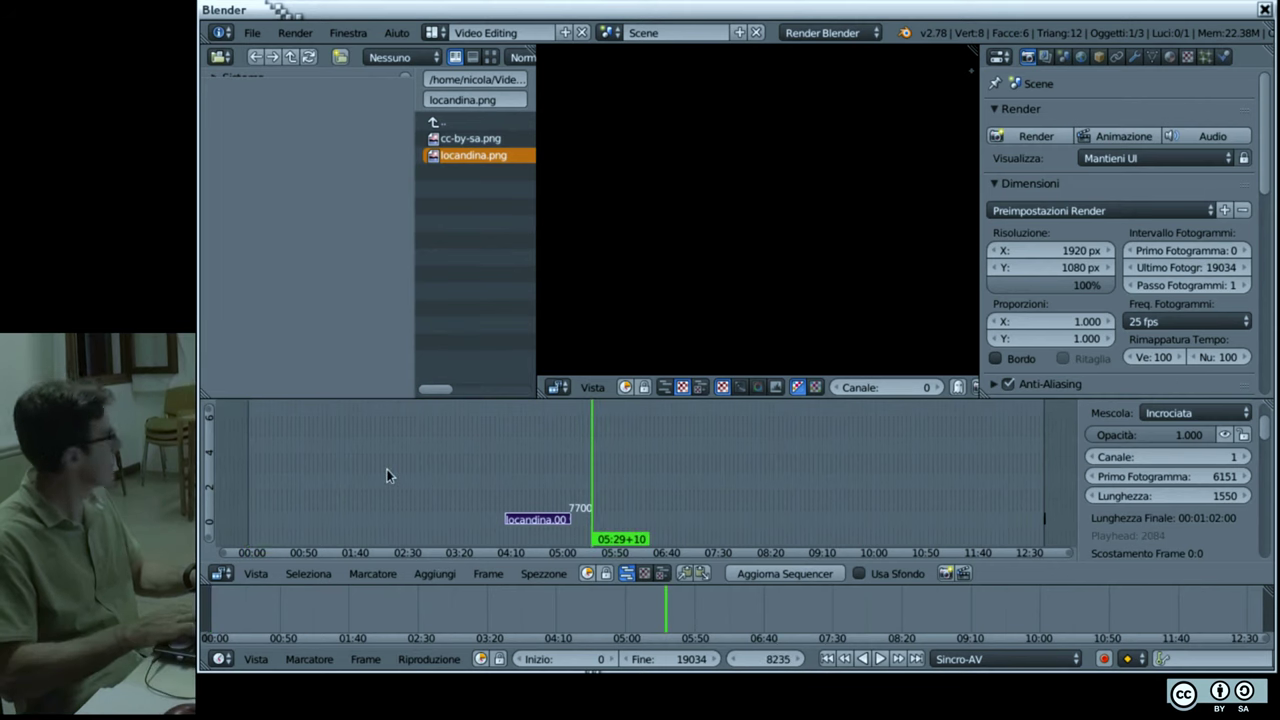
key(Escape)
right_click(675, 422)
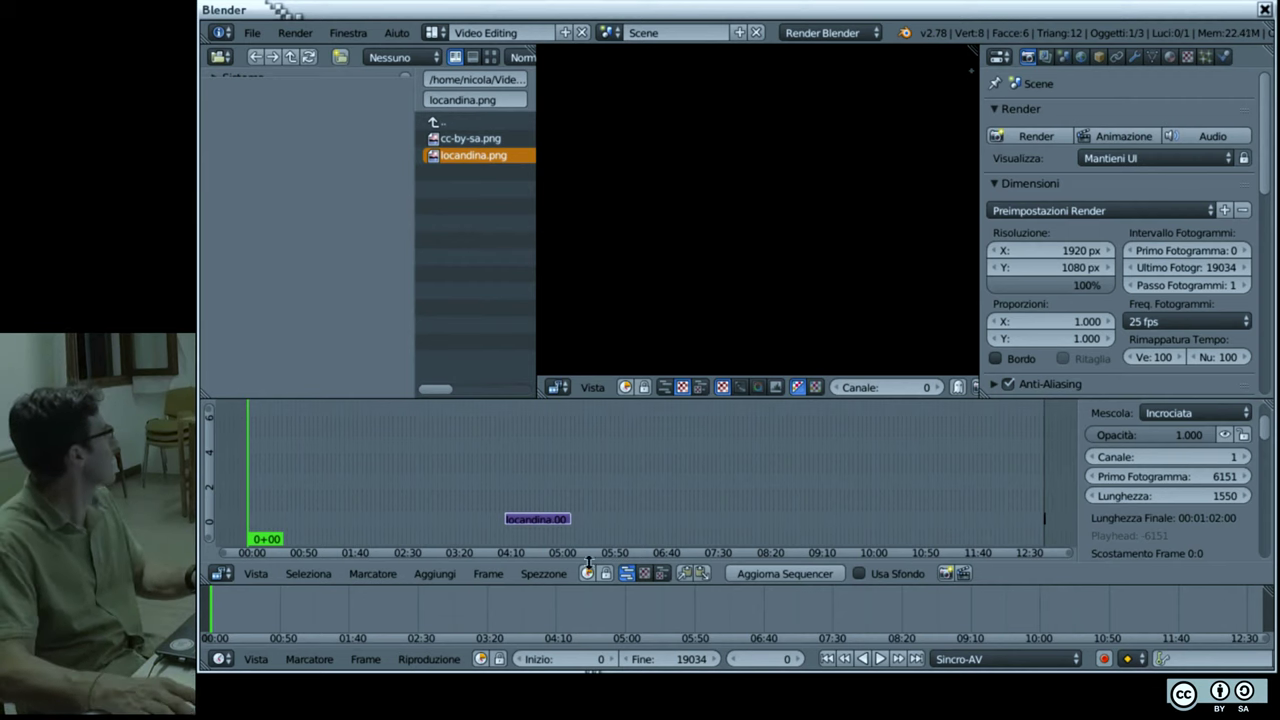
click(656, 473)
key(shift+Left)
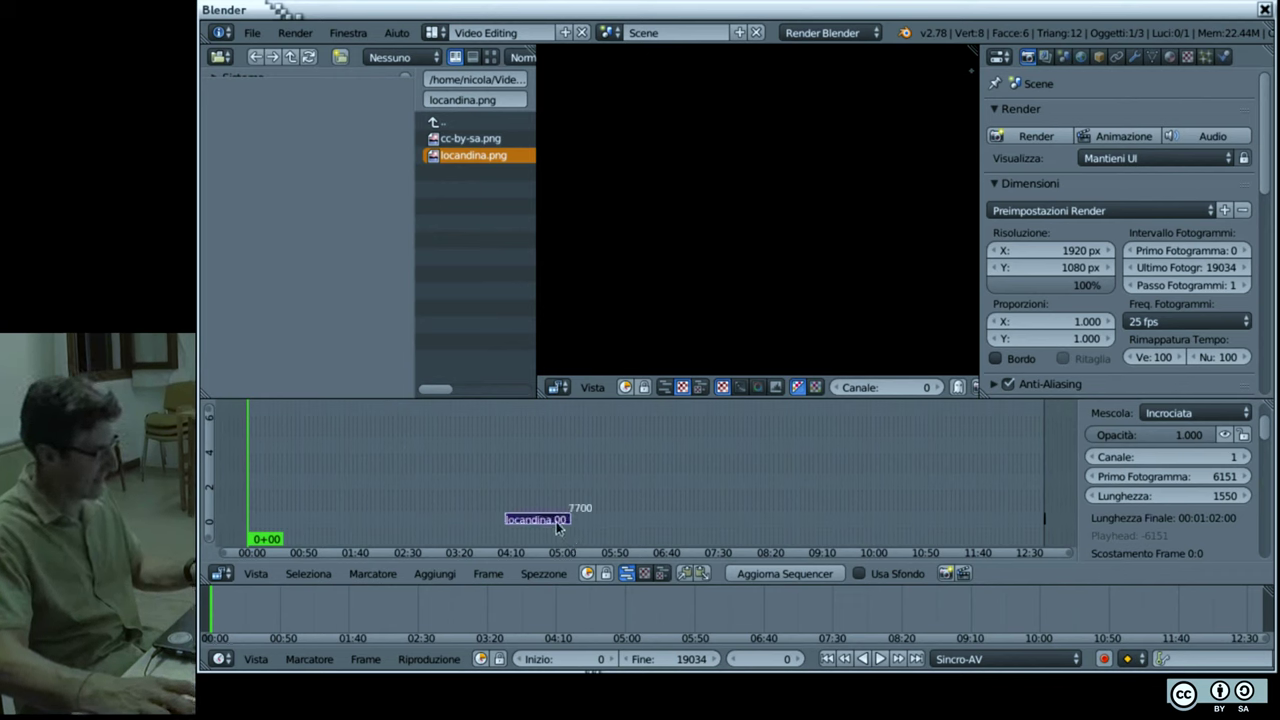
Step: Undo and redo the extension again, rewind to frame 0 and open the Save File browser
key(ctrl+z)
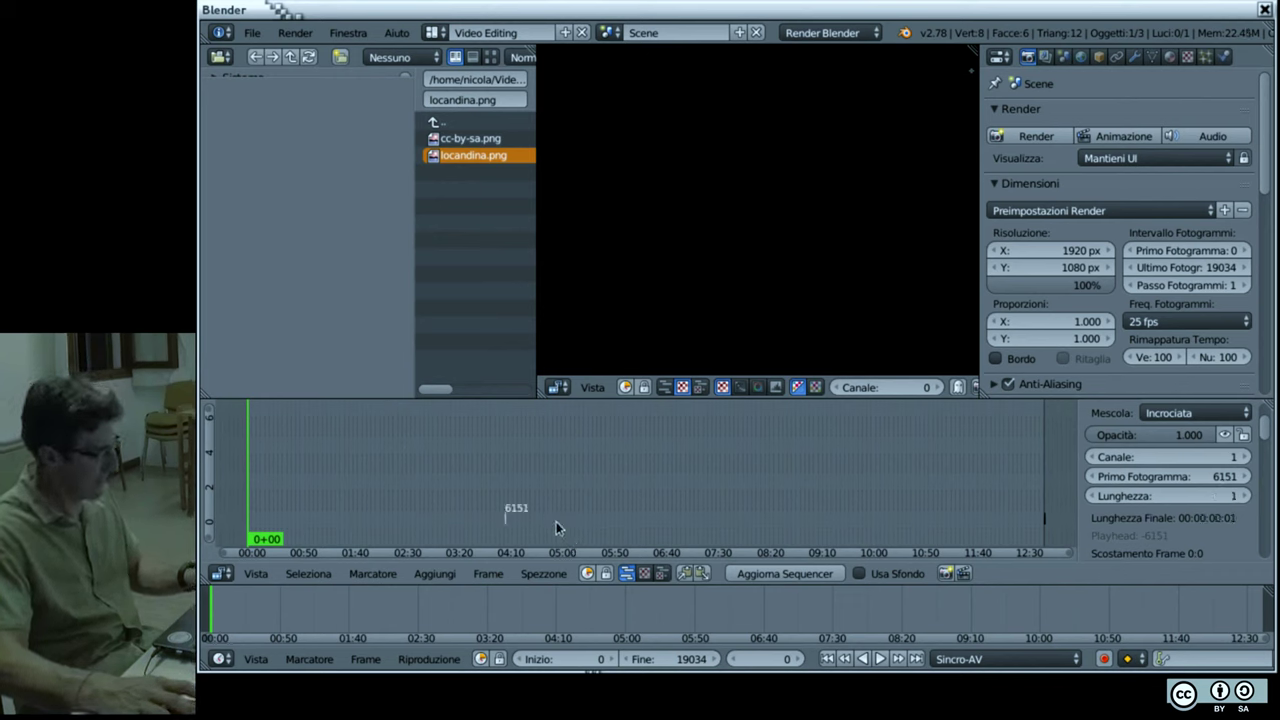
key(ctrl+shift+z)
click(685, 490)
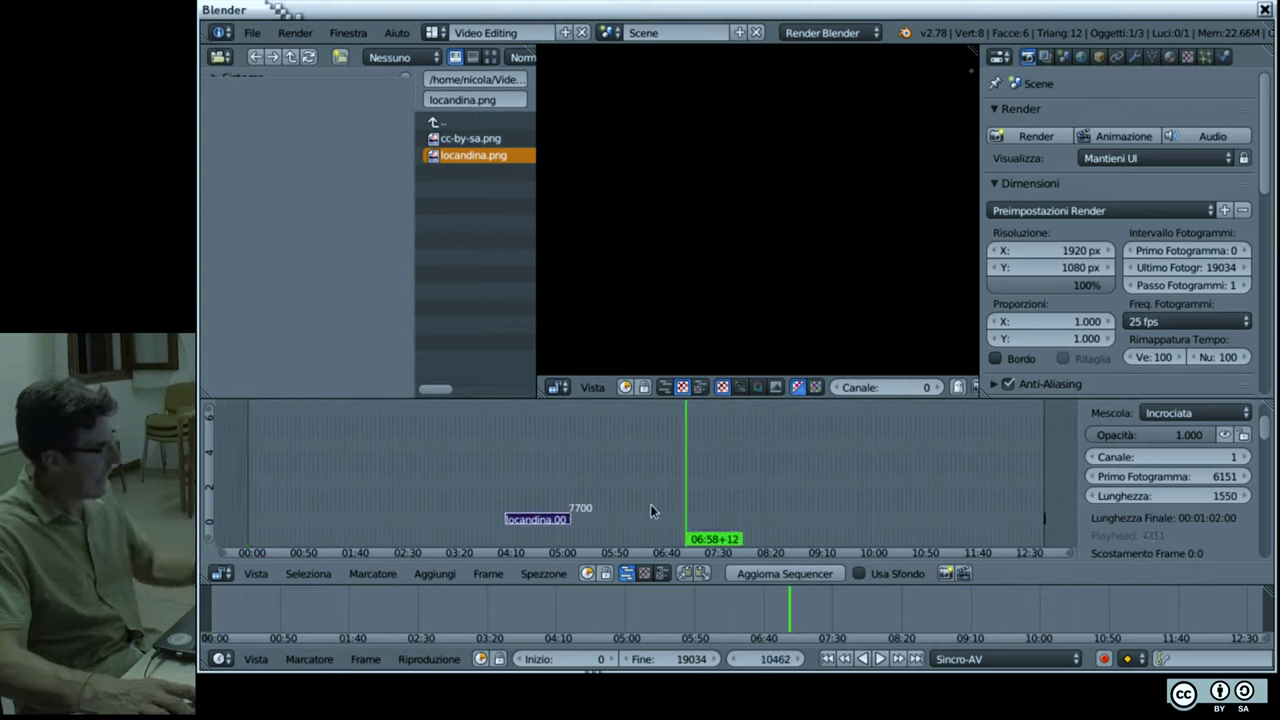
click(651, 503)
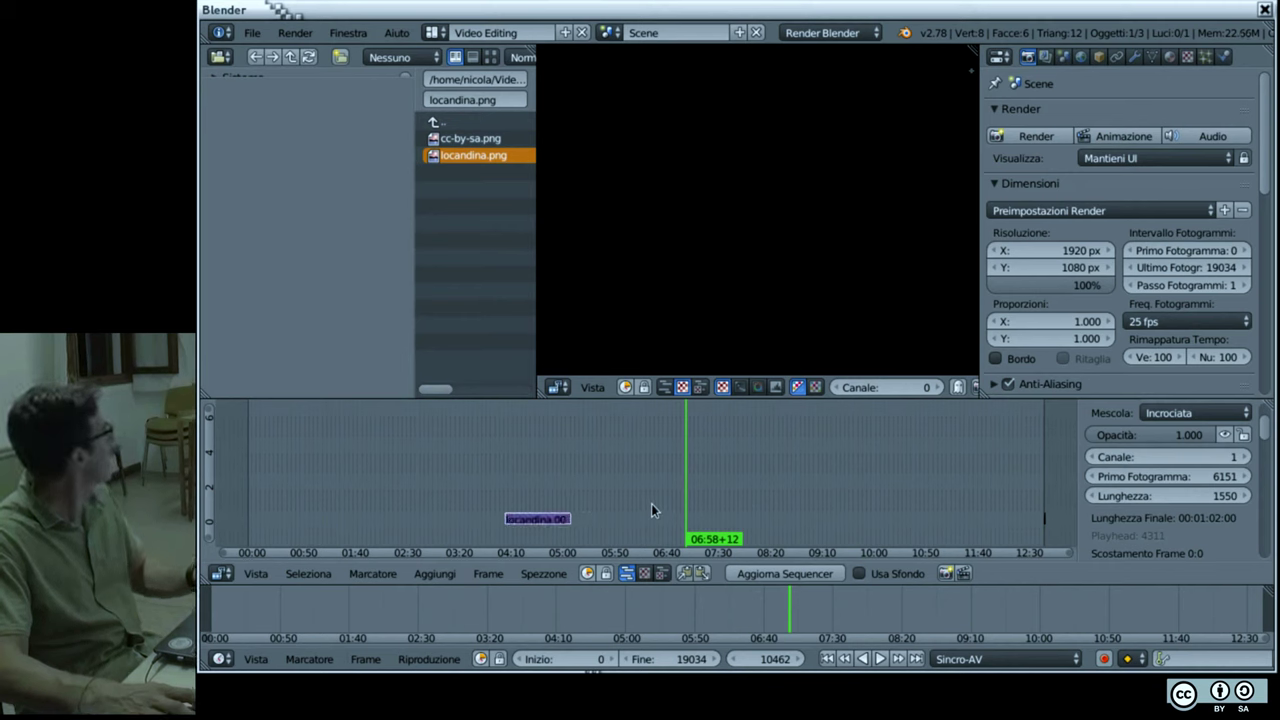
key(shift+Left)
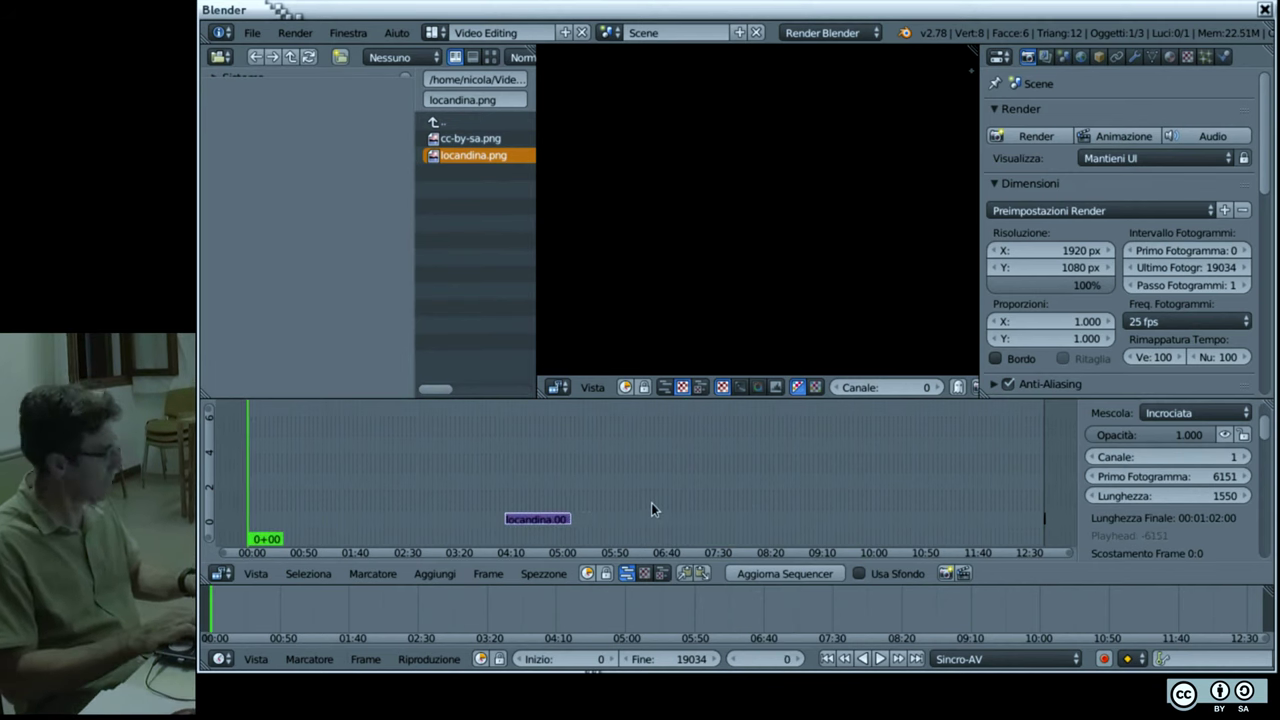
key(ctrl+s)
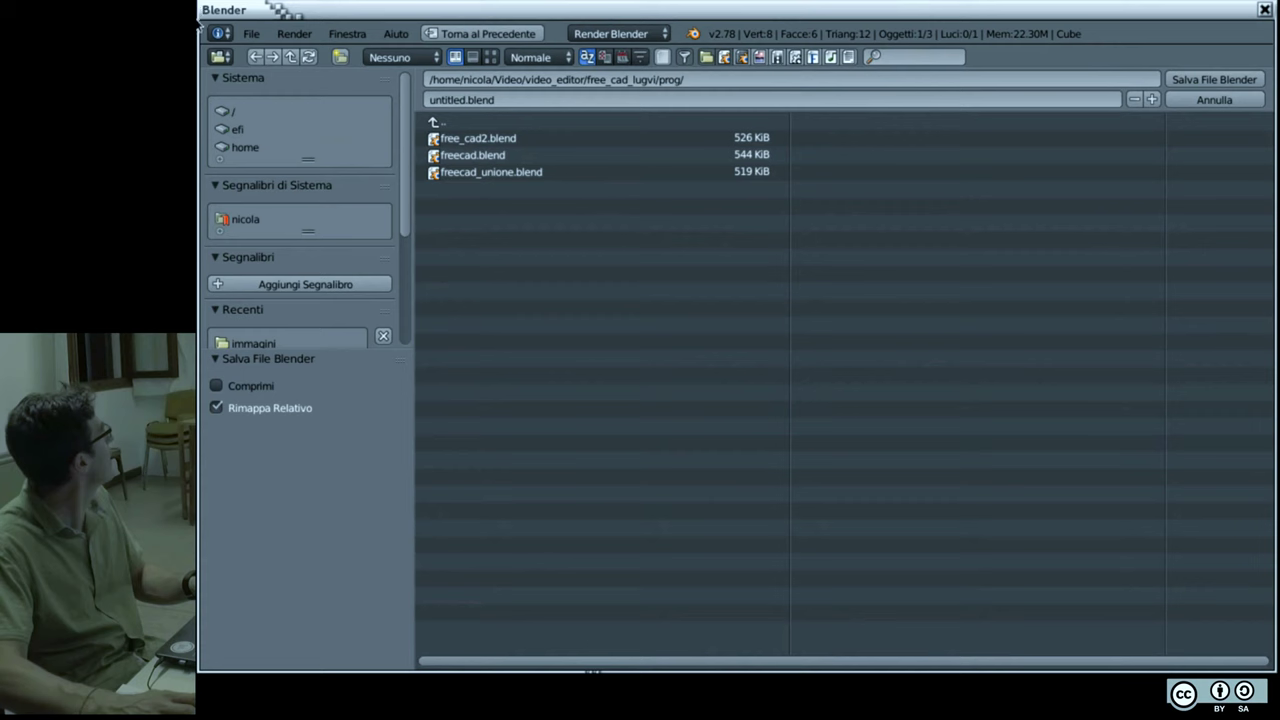
Step: Restore and re-maximize the Blender window, then cancel the Save File browser without saving
drag(454, 8, 468, 131)
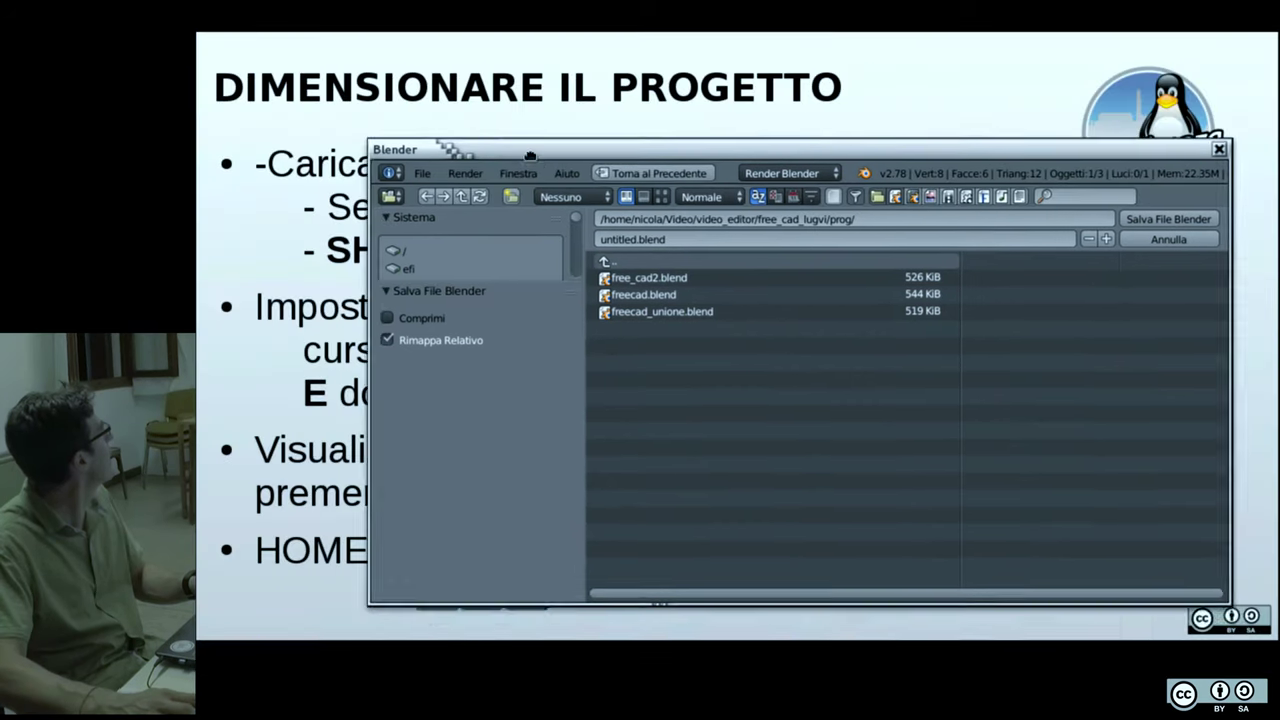
double_click(468, 131)
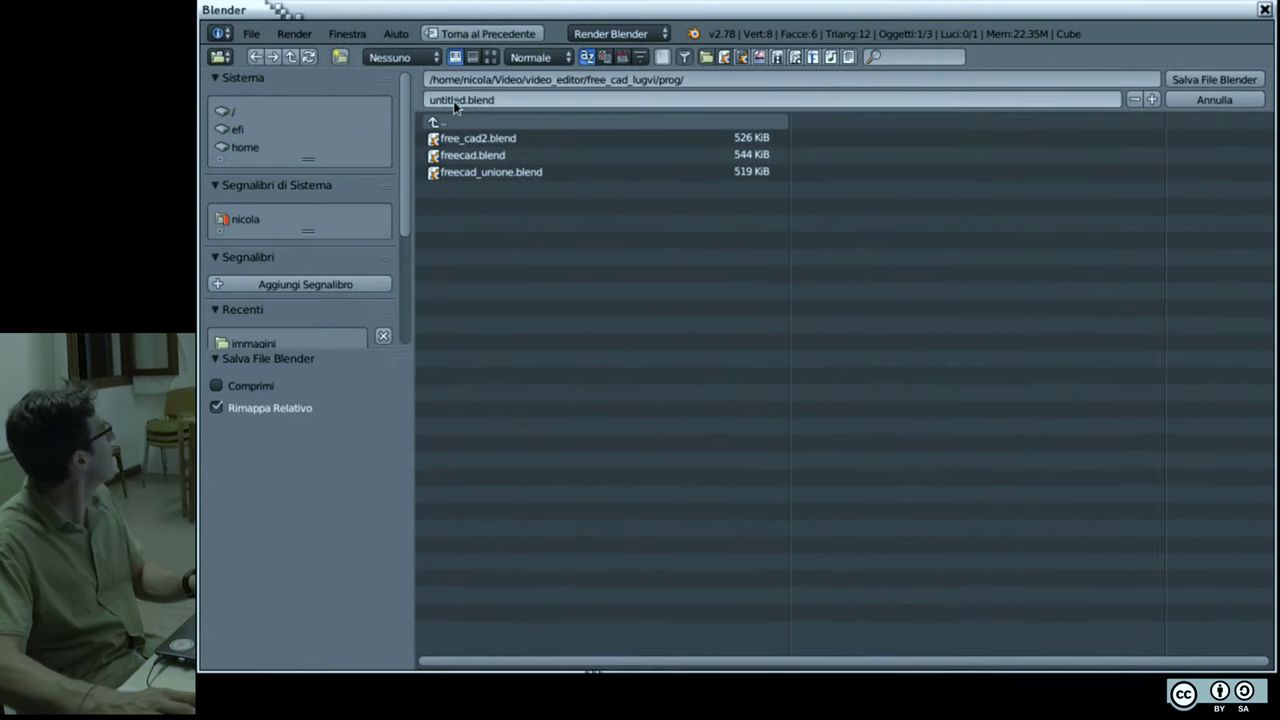
click(1218, 103)
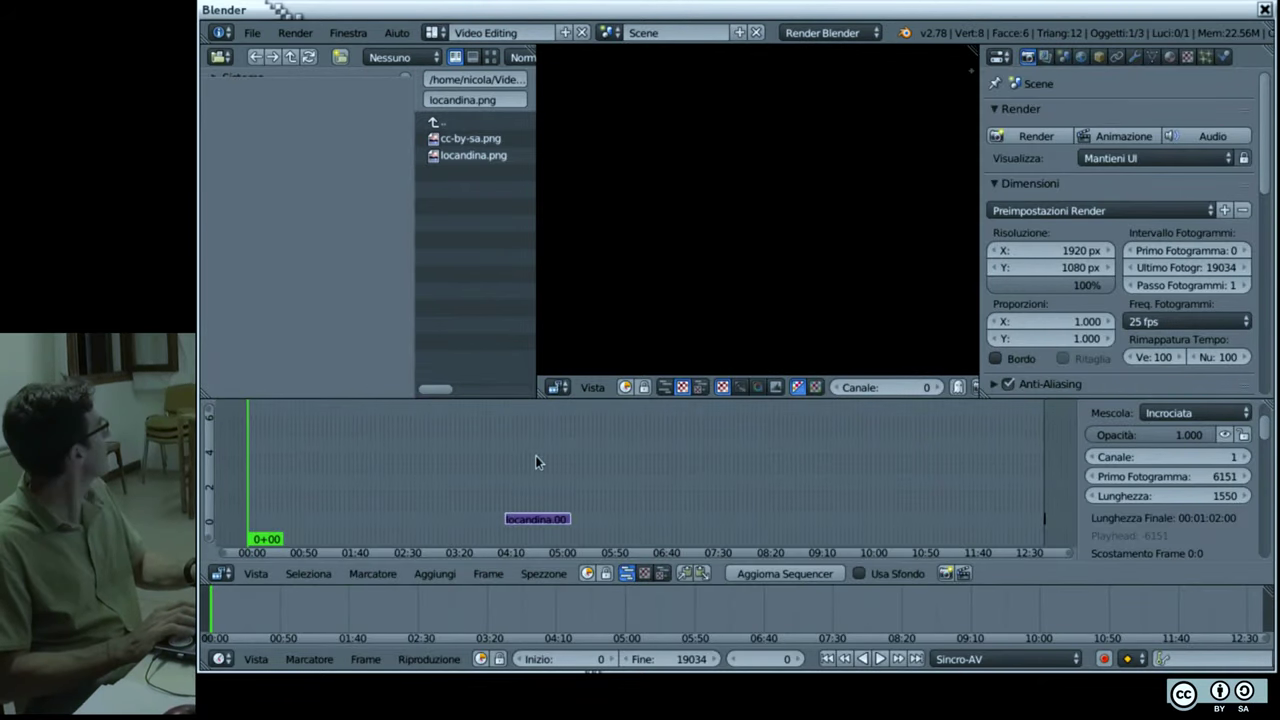
Step: Stretch the locandina.001 strip to end at frame 9117 (2967 frames) and set its channel to 2
key(shift+a)
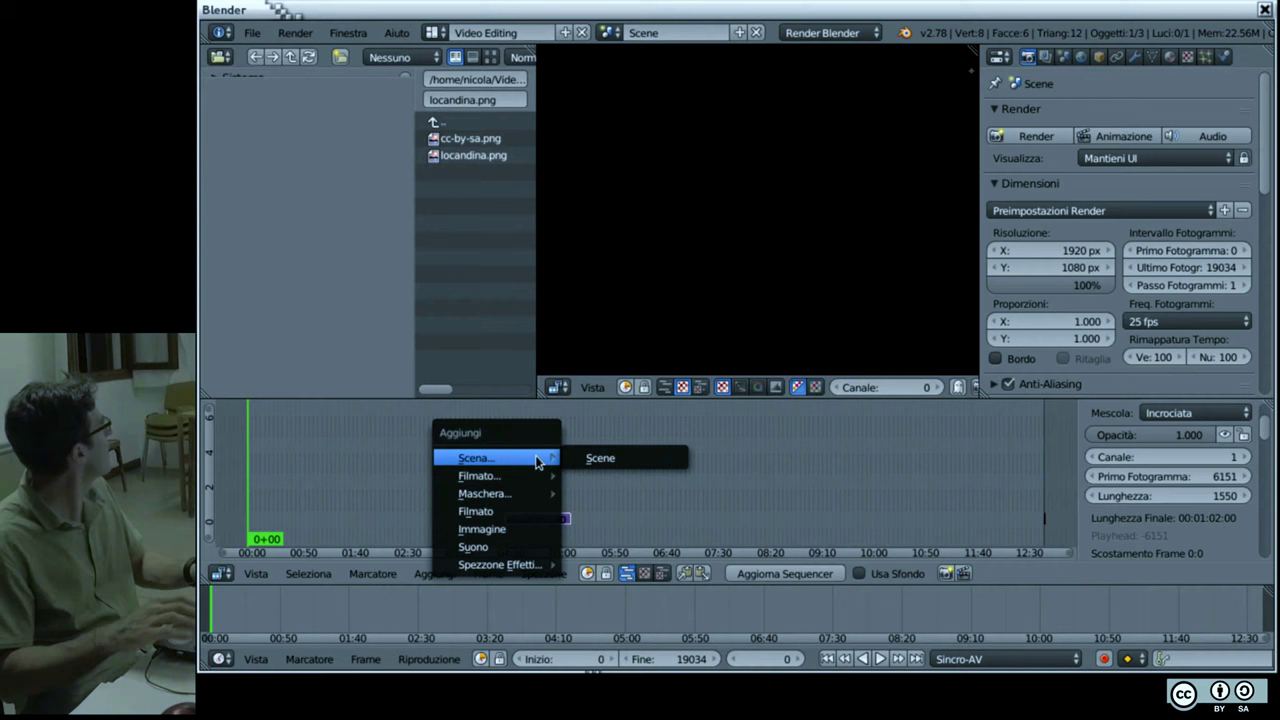
key(Escape)
click(545, 485)
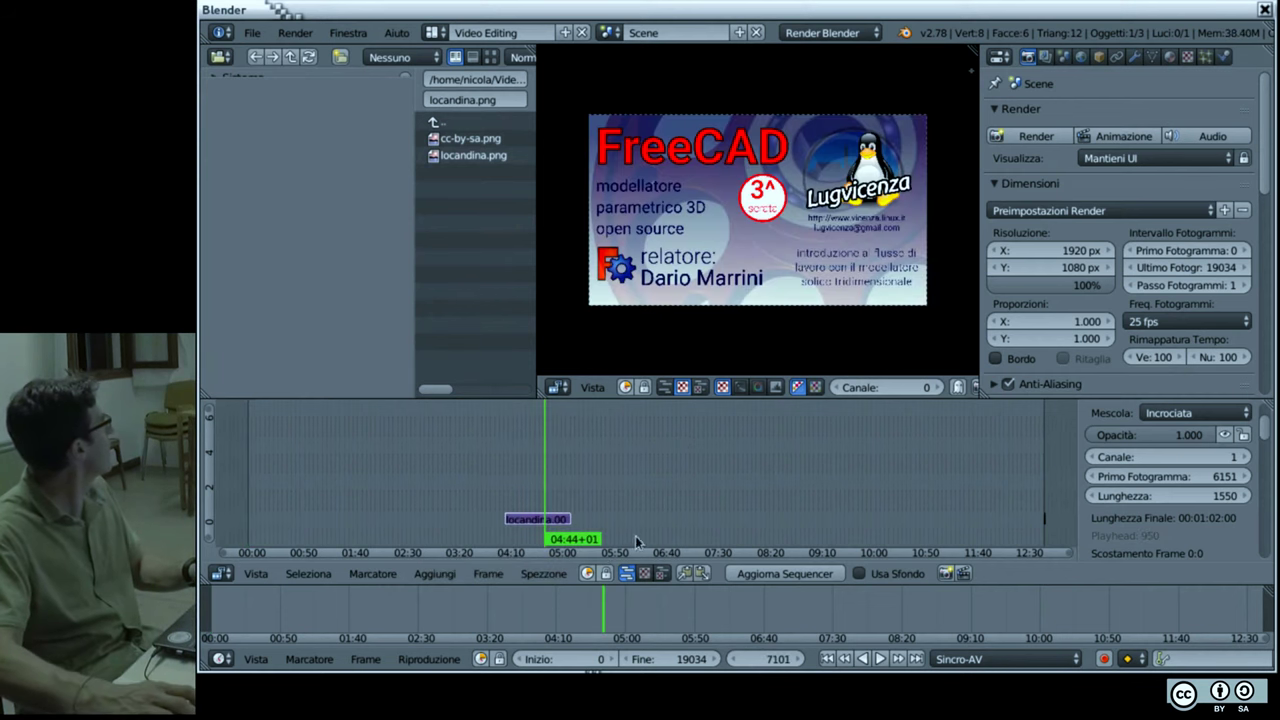
drag(557, 524, 620, 514)
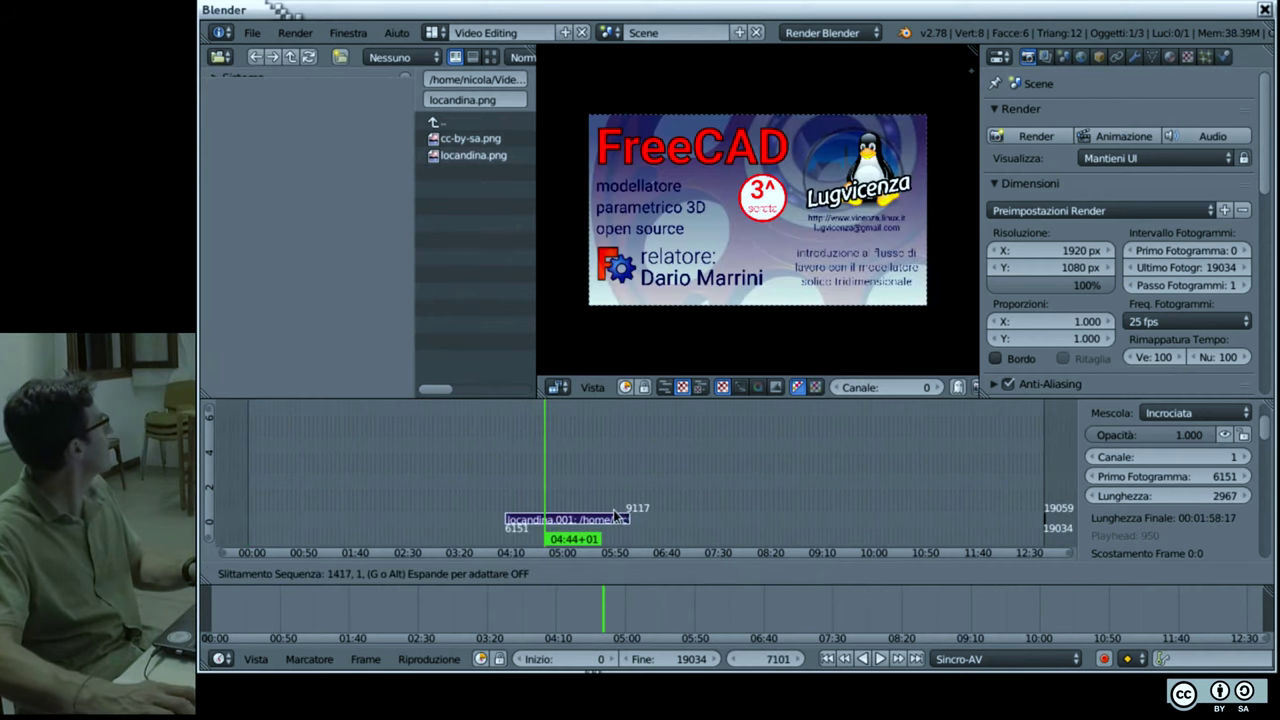
click(613, 509)
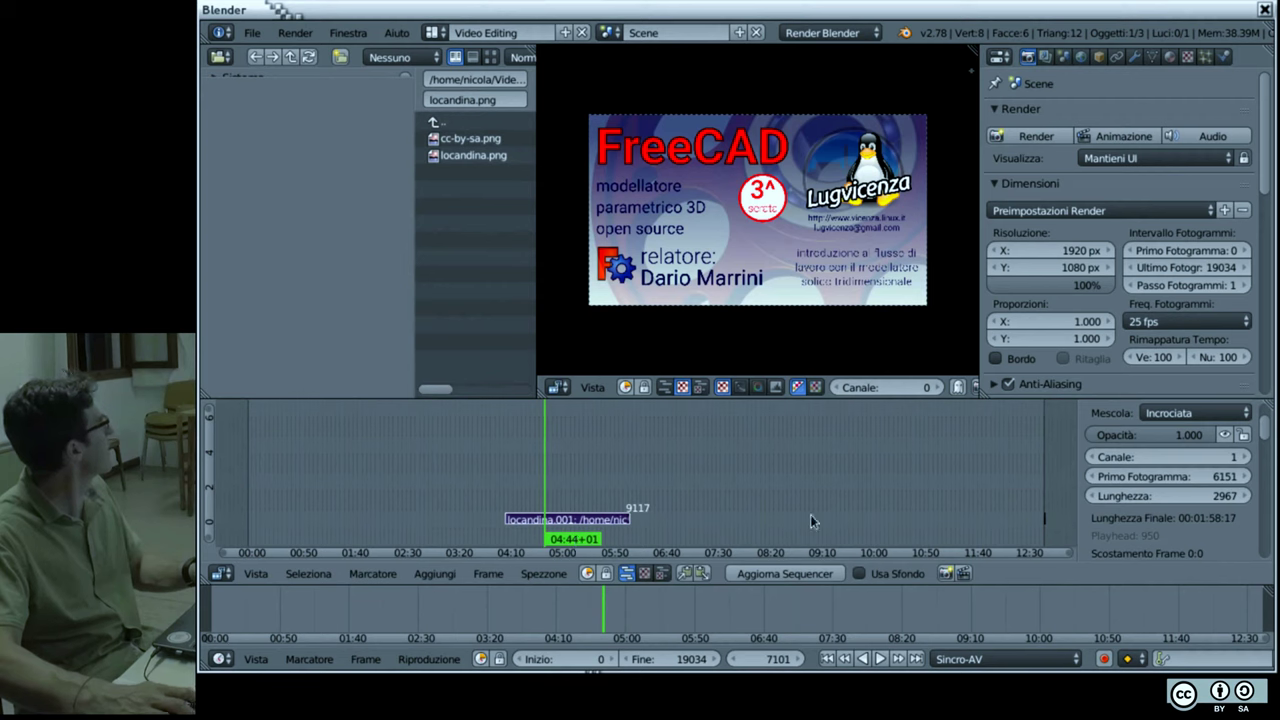
click(1244, 457)
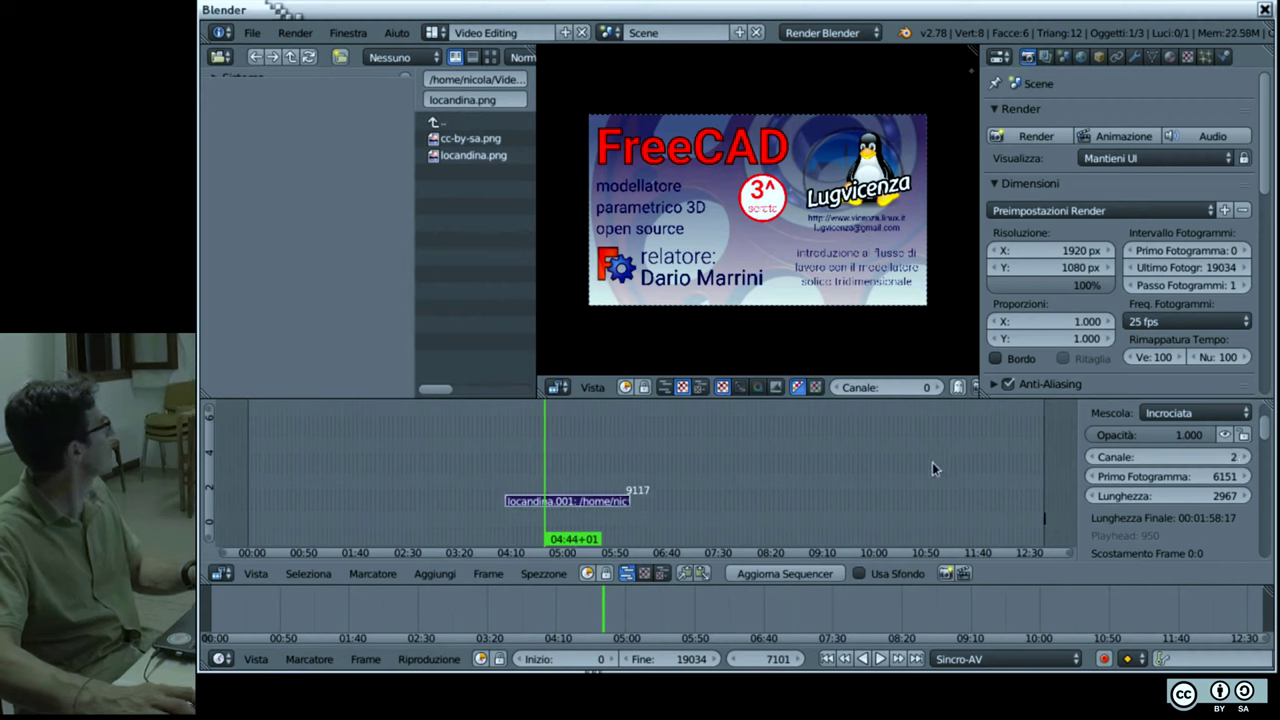
Step: Jump to the timeline's end near 12:44 and play backwards to preview the strip at frame 19034
key(shift+Left)
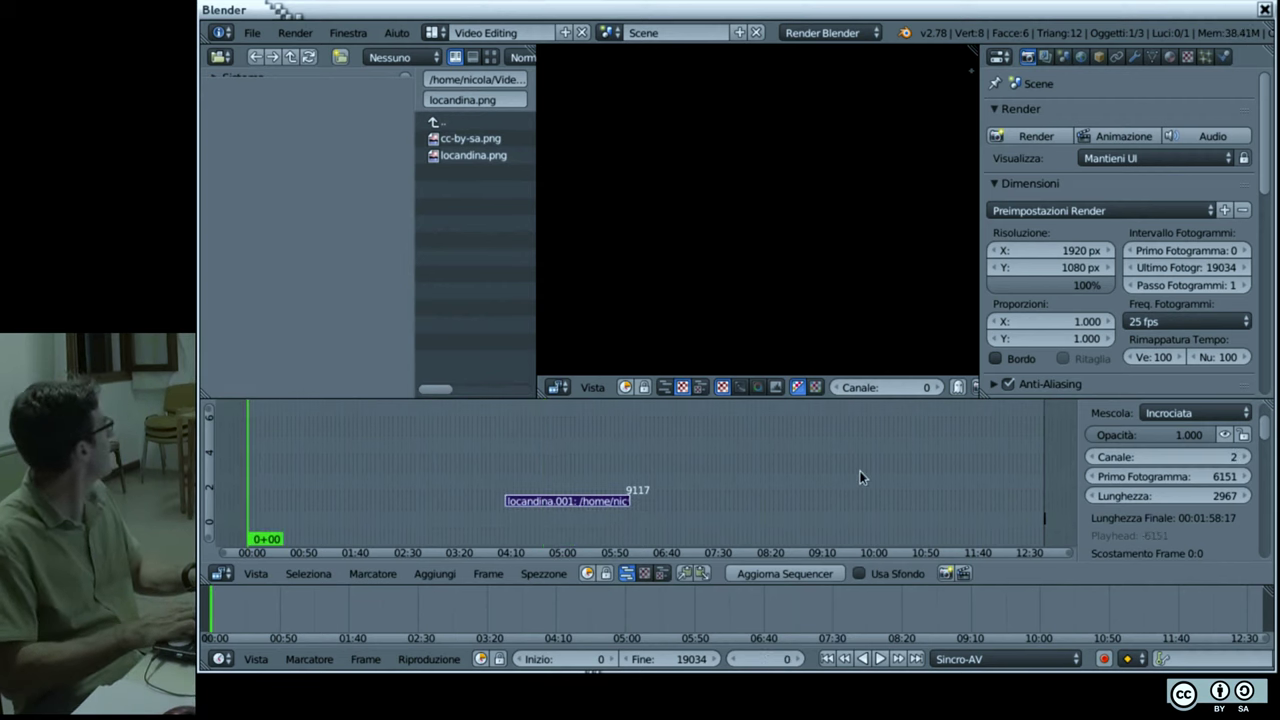
key(alt+shift+r)
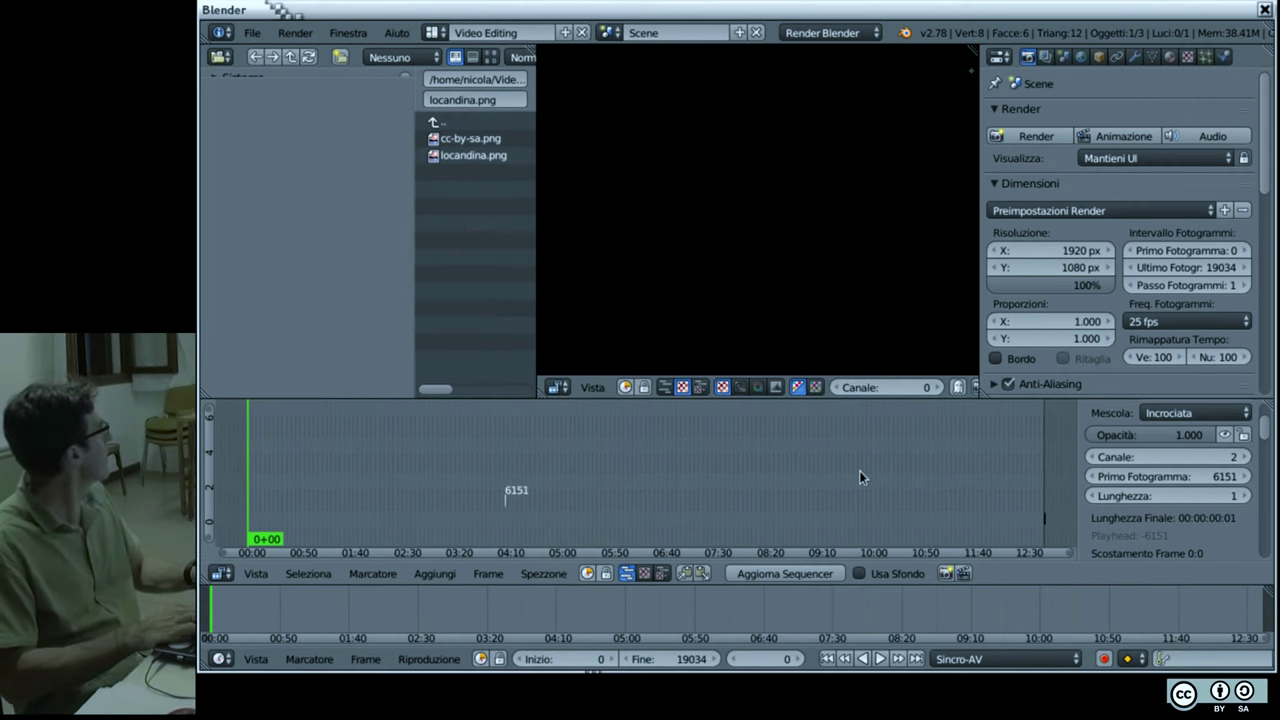
key(shift+Right)
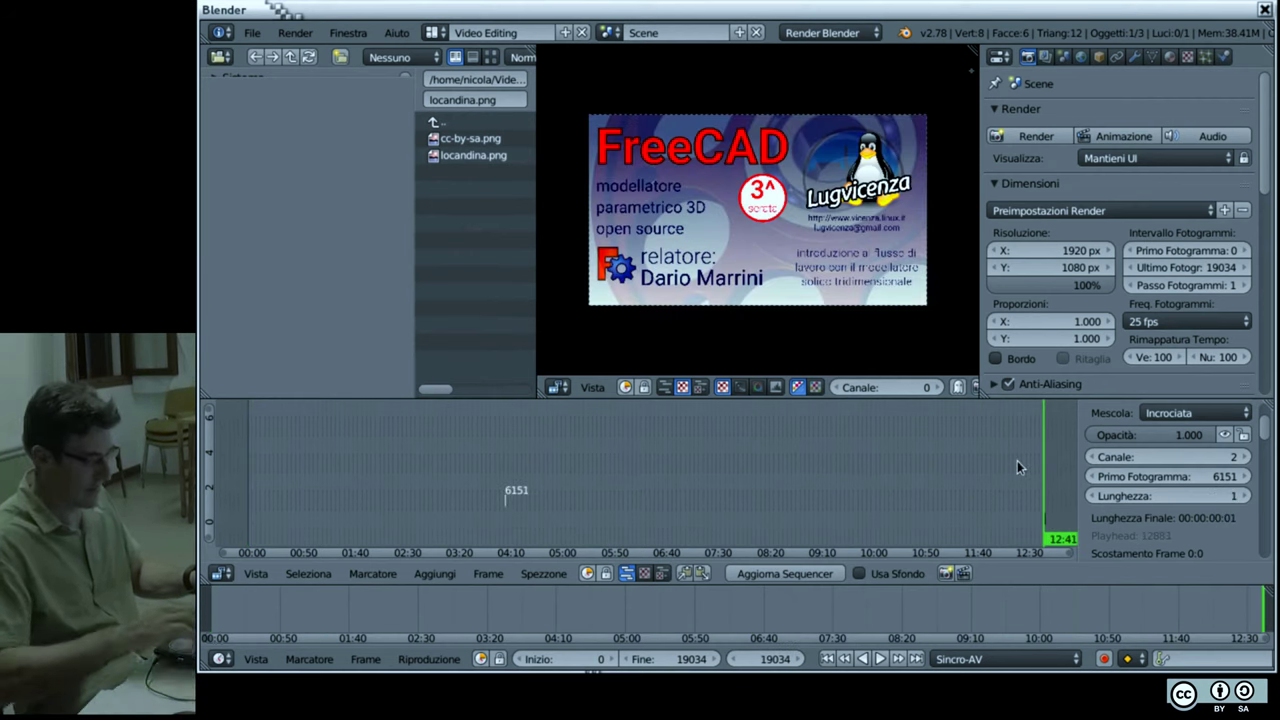
key(shift+Left)
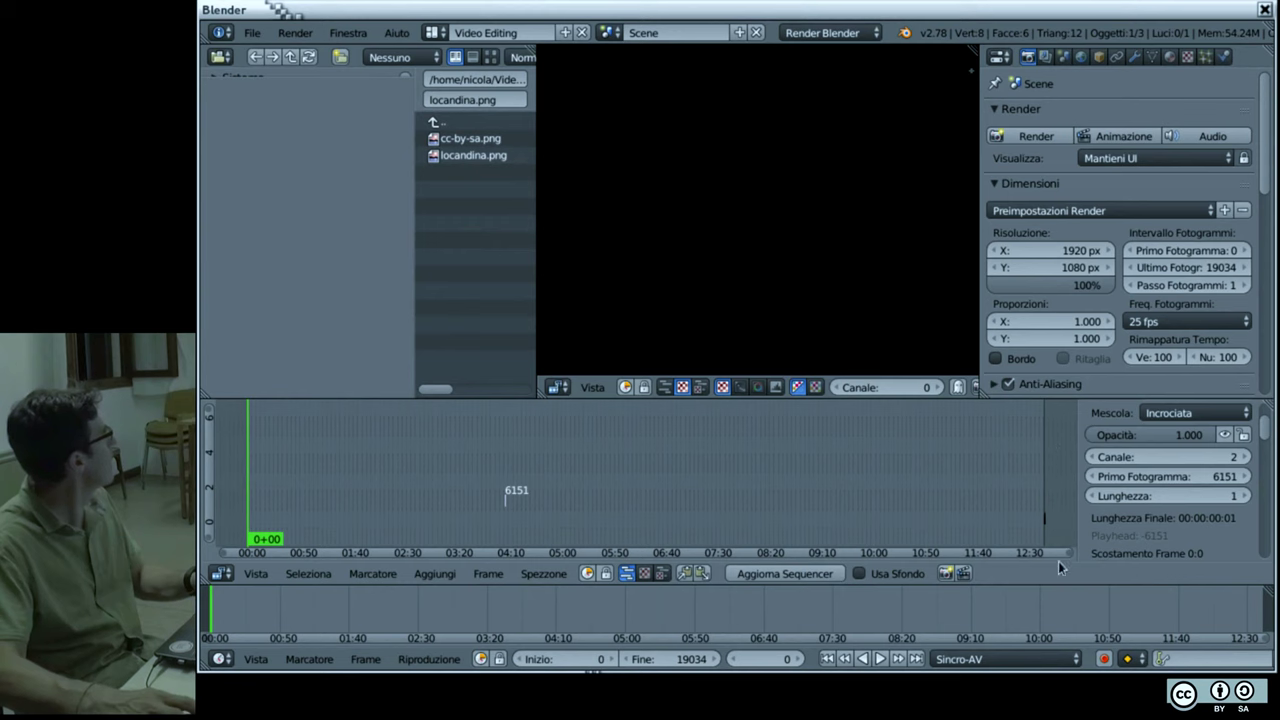
click(1046, 522)
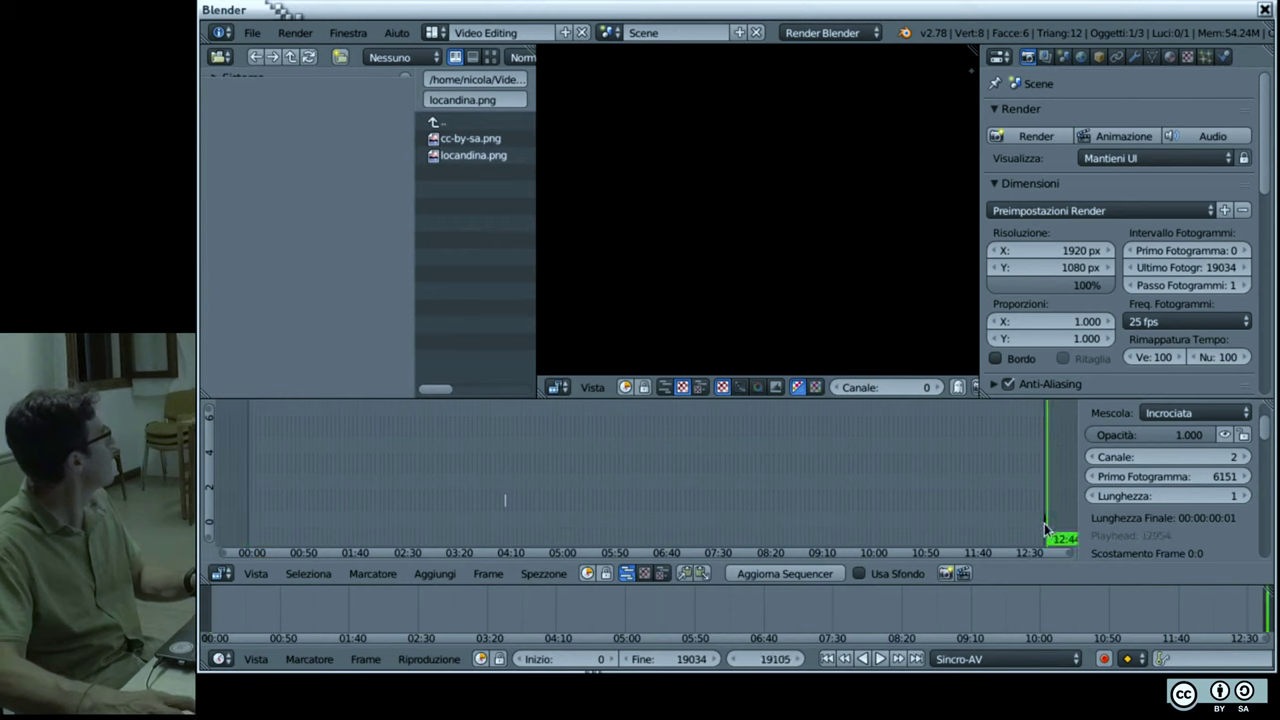
mouse_move(1048, 536)
mouse_down()
mouse_move(993, 517)
mouse_move(900, 525)
mouse_up()
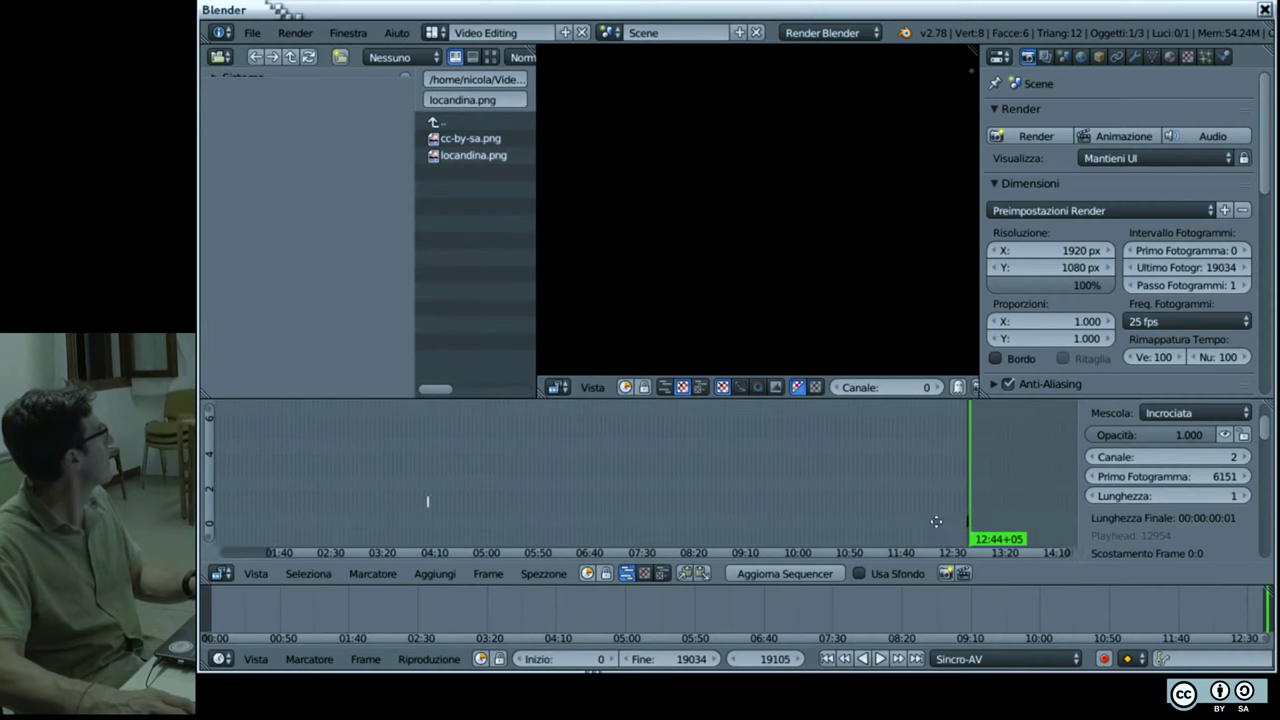
scroll(979, 508, up, 3)
drag(979, 510, 588, 472)
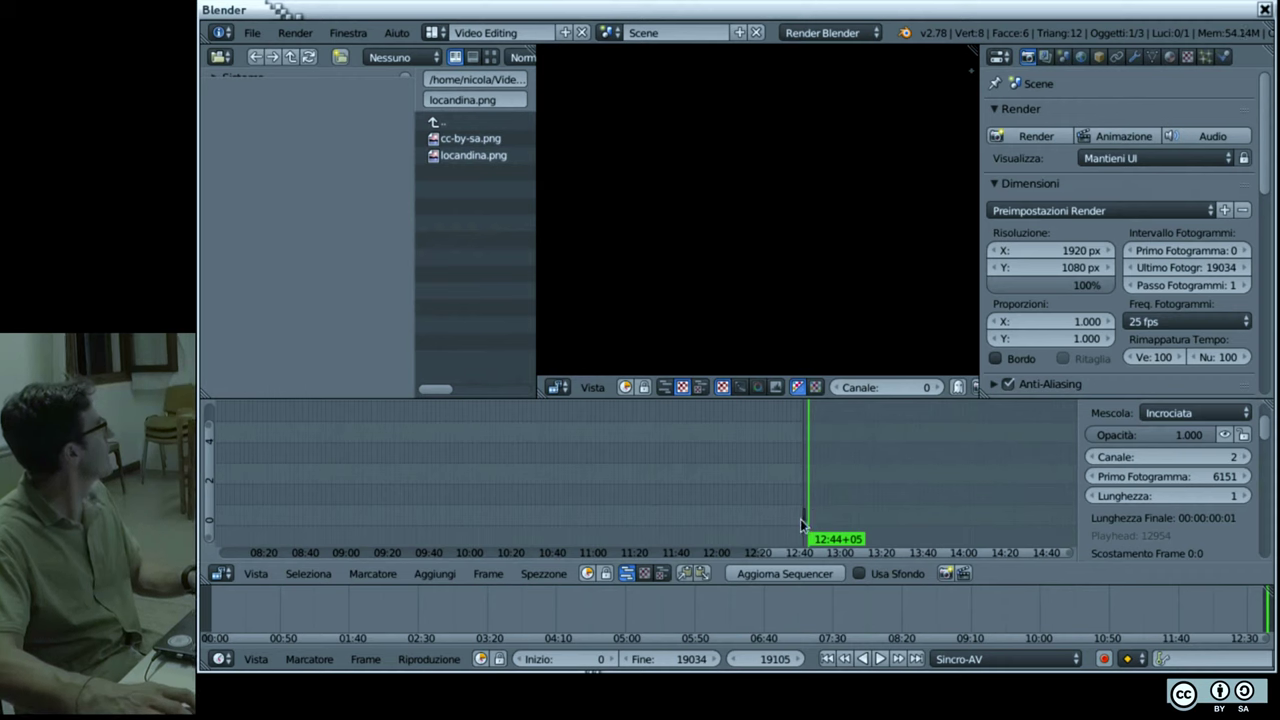
key(shift+alt+a)
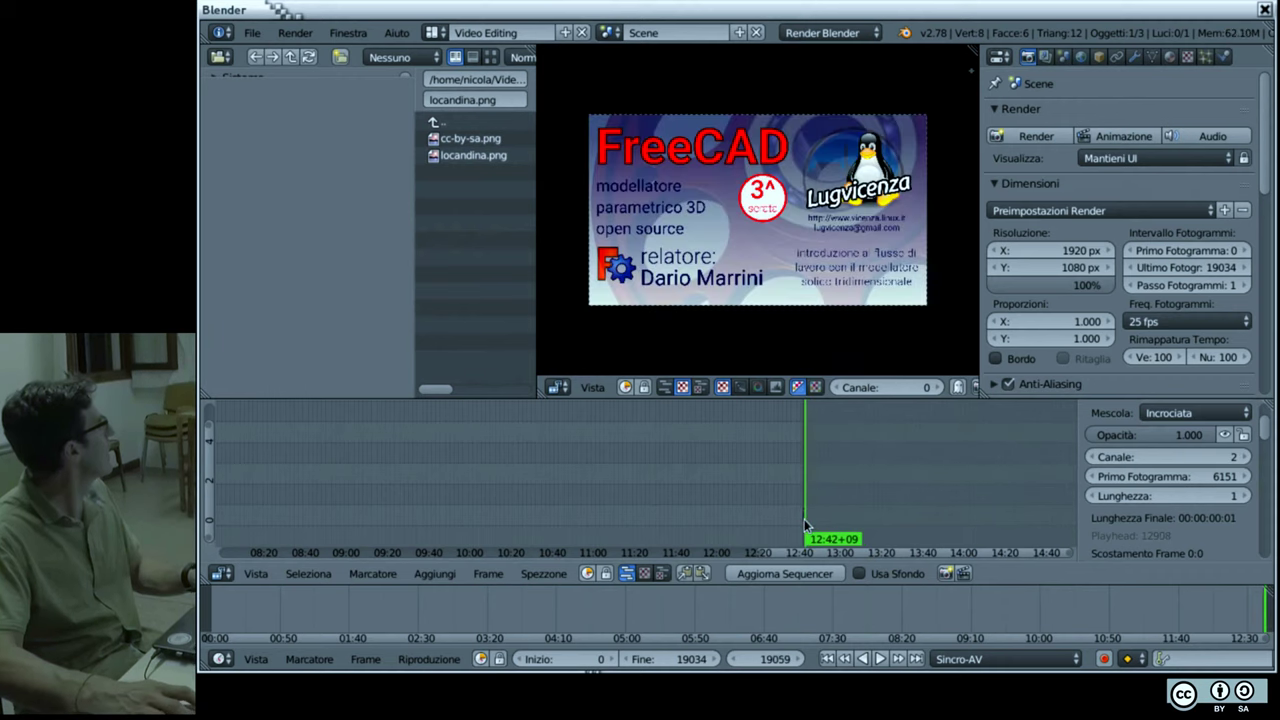
key(shift+Left)
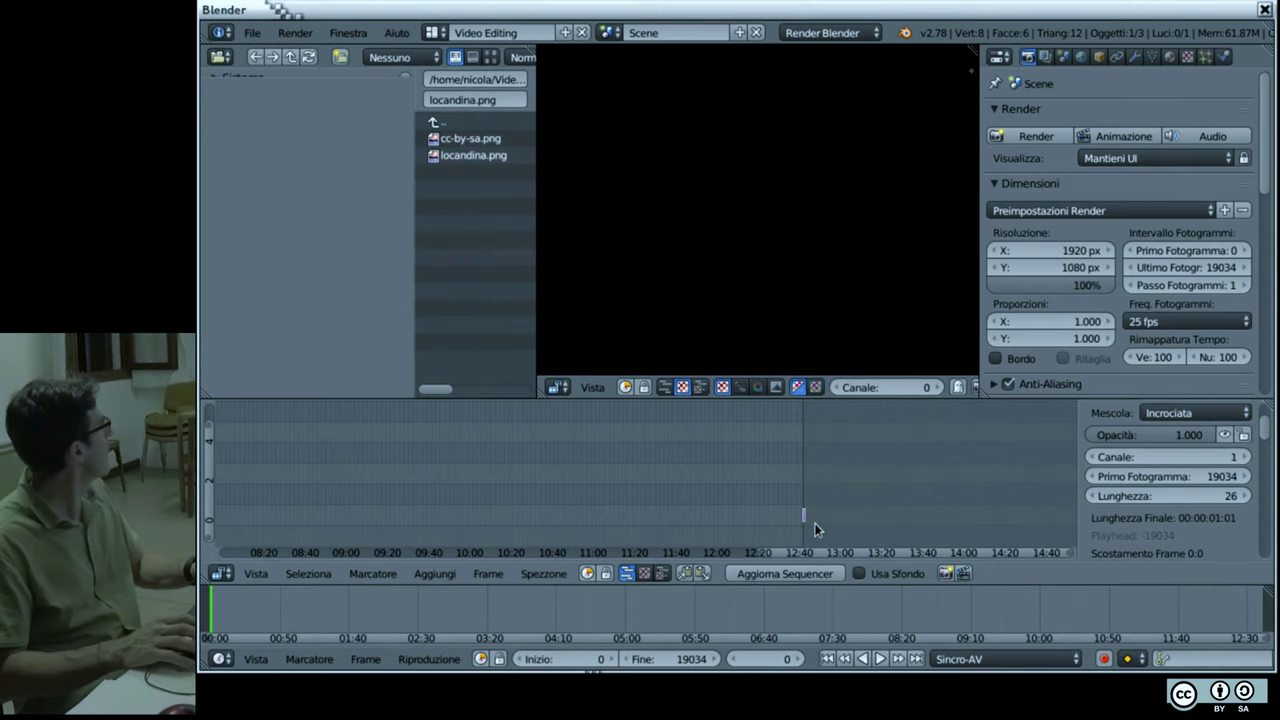
Step: Move the 26-frame strip to start at frame 0 and scrub the playhead between 03:45 and 04:26
key(shift+s)
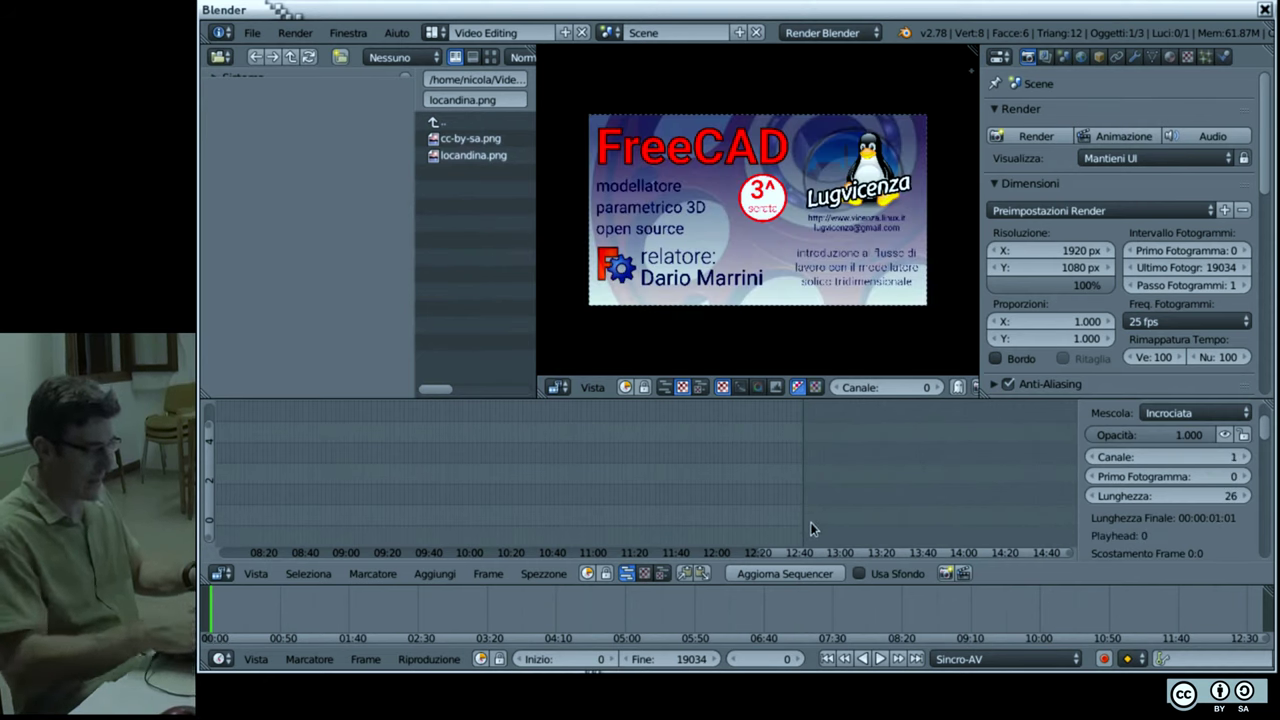
key(Home)
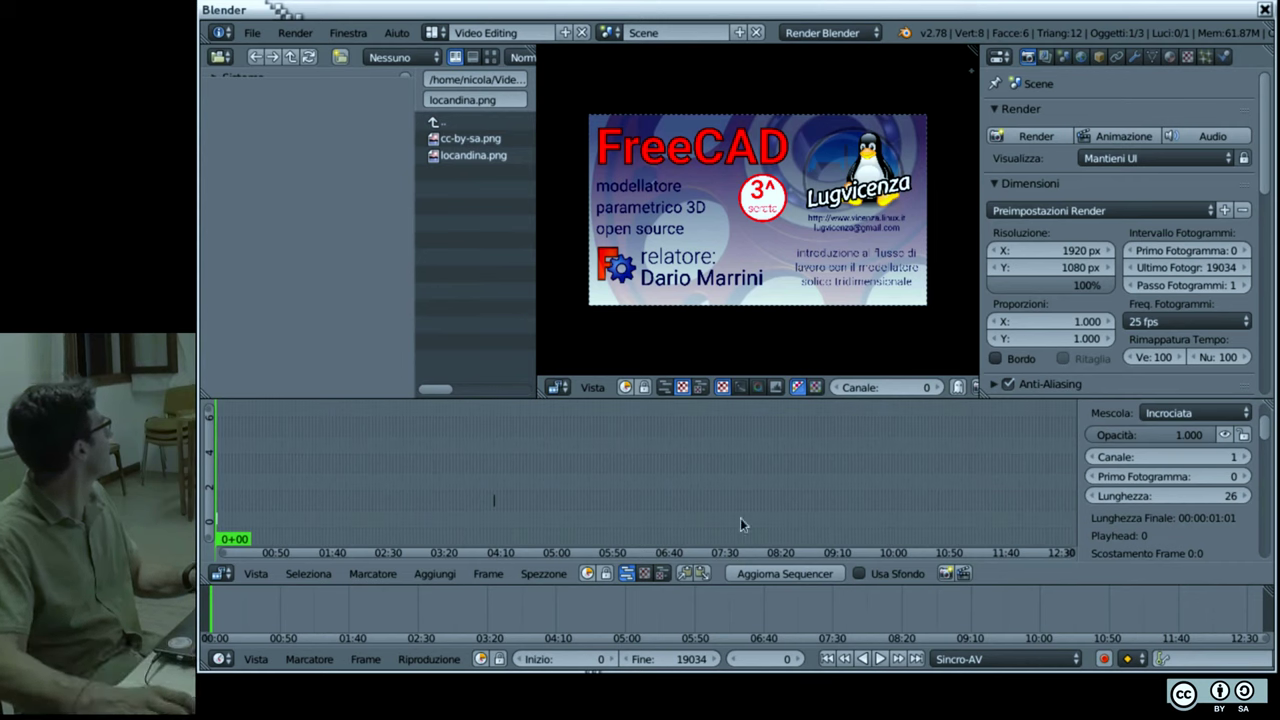
click(495, 507)
click(494, 503)
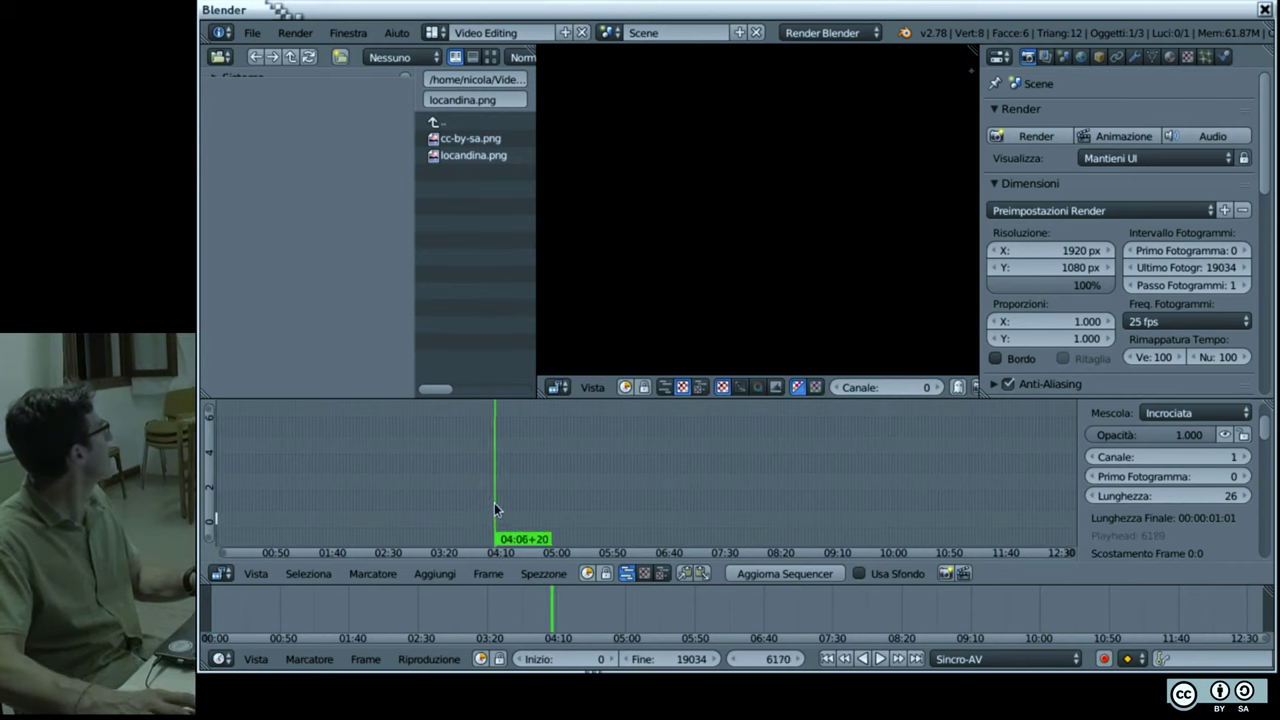
drag(492, 505, 479, 505)
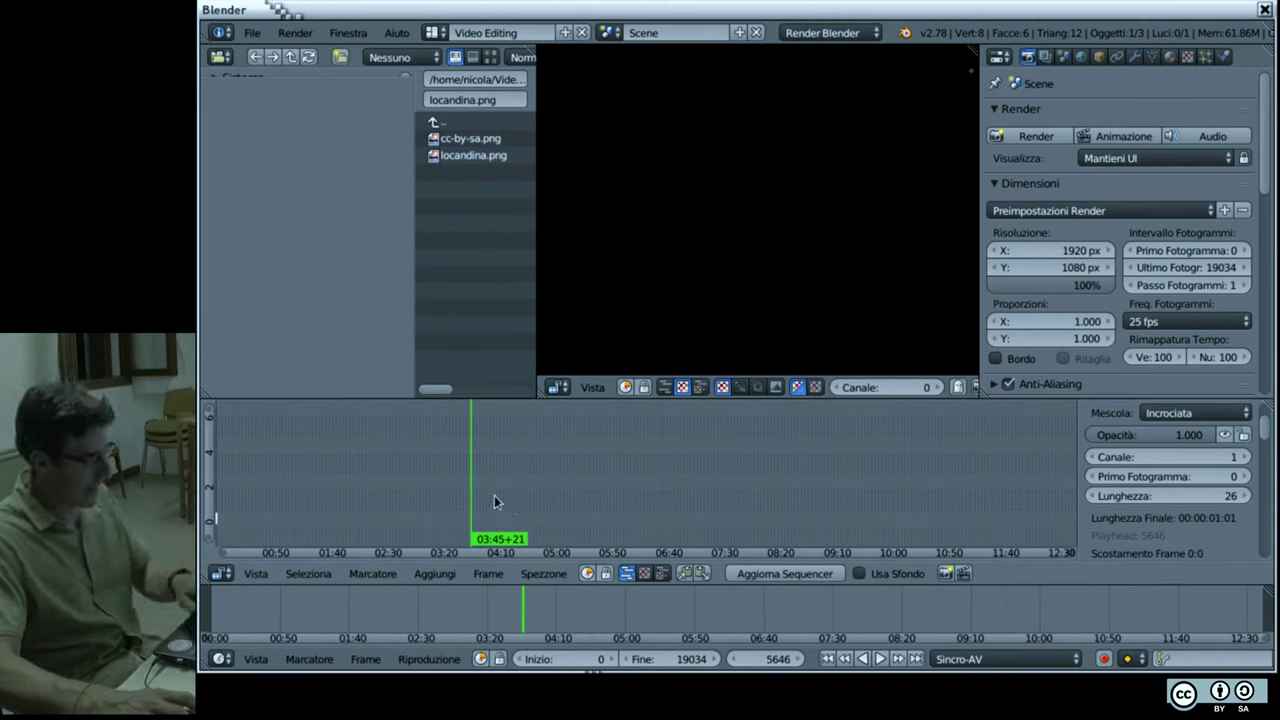
click(517, 520)
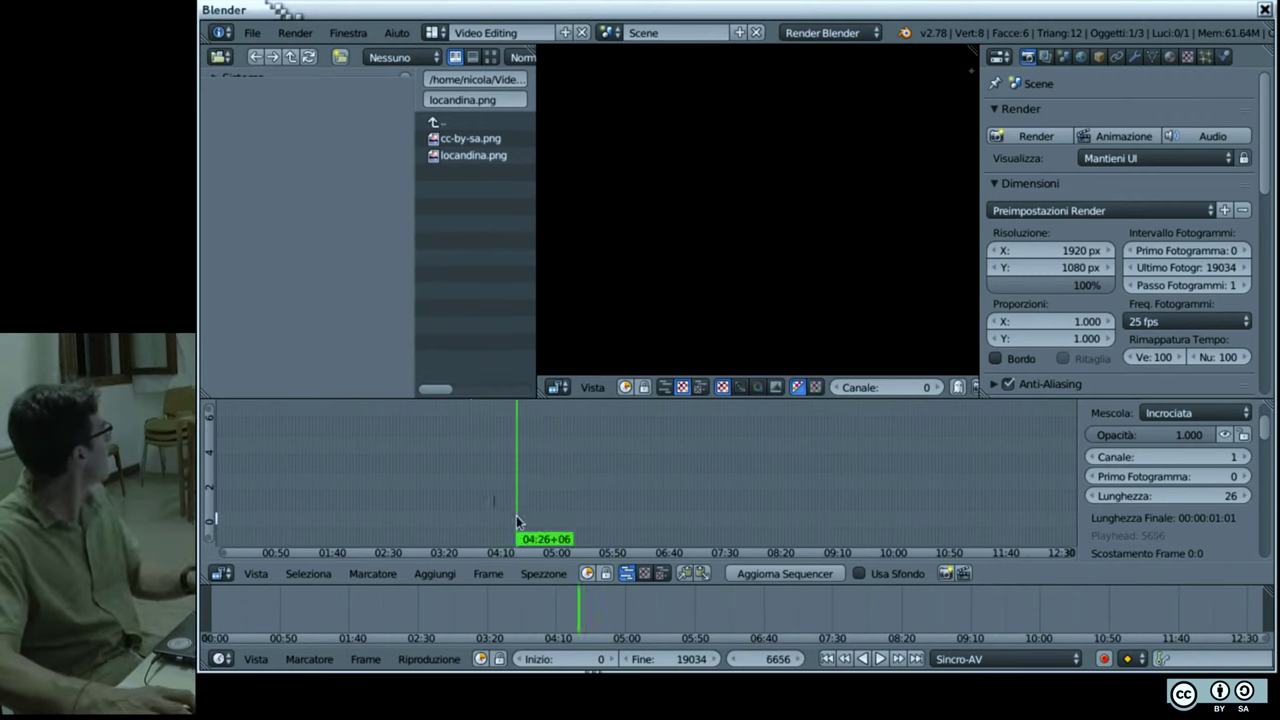
Step: Scroll around the sequencer view and undo the last playhead move with Page Down
scroll(507, 519, up, 2)
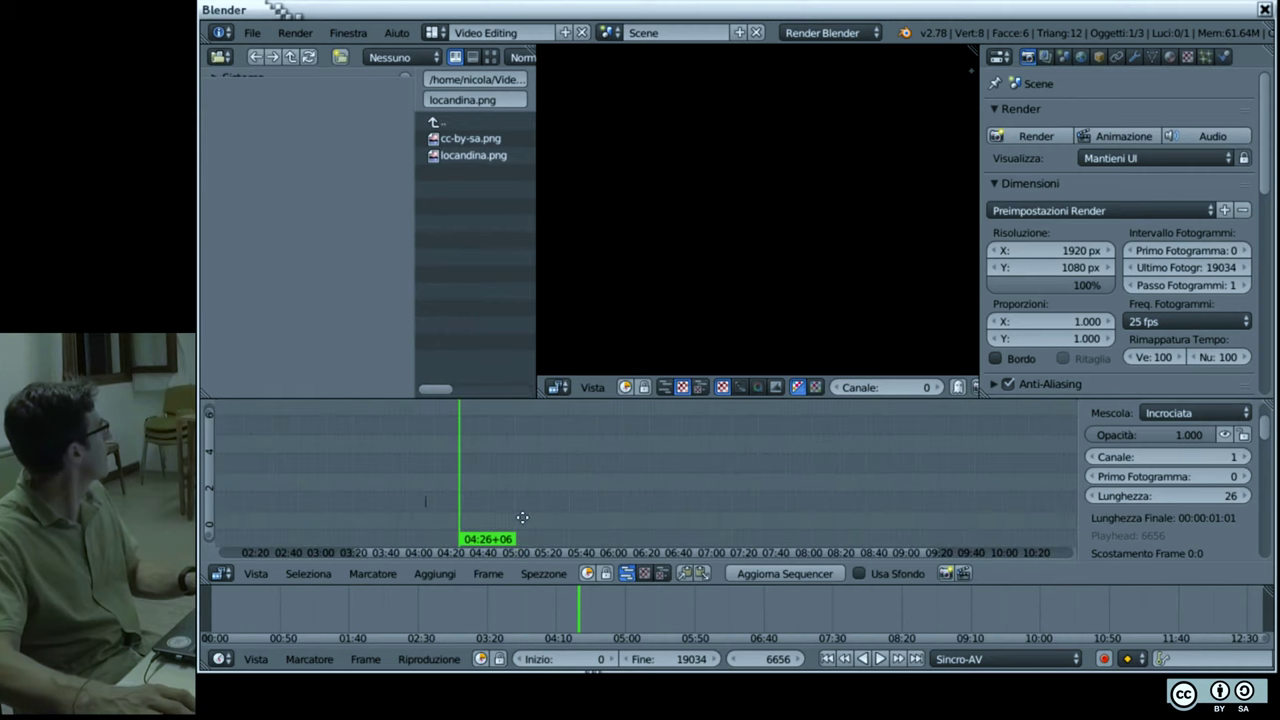
scroll(443, 528, up, 10)
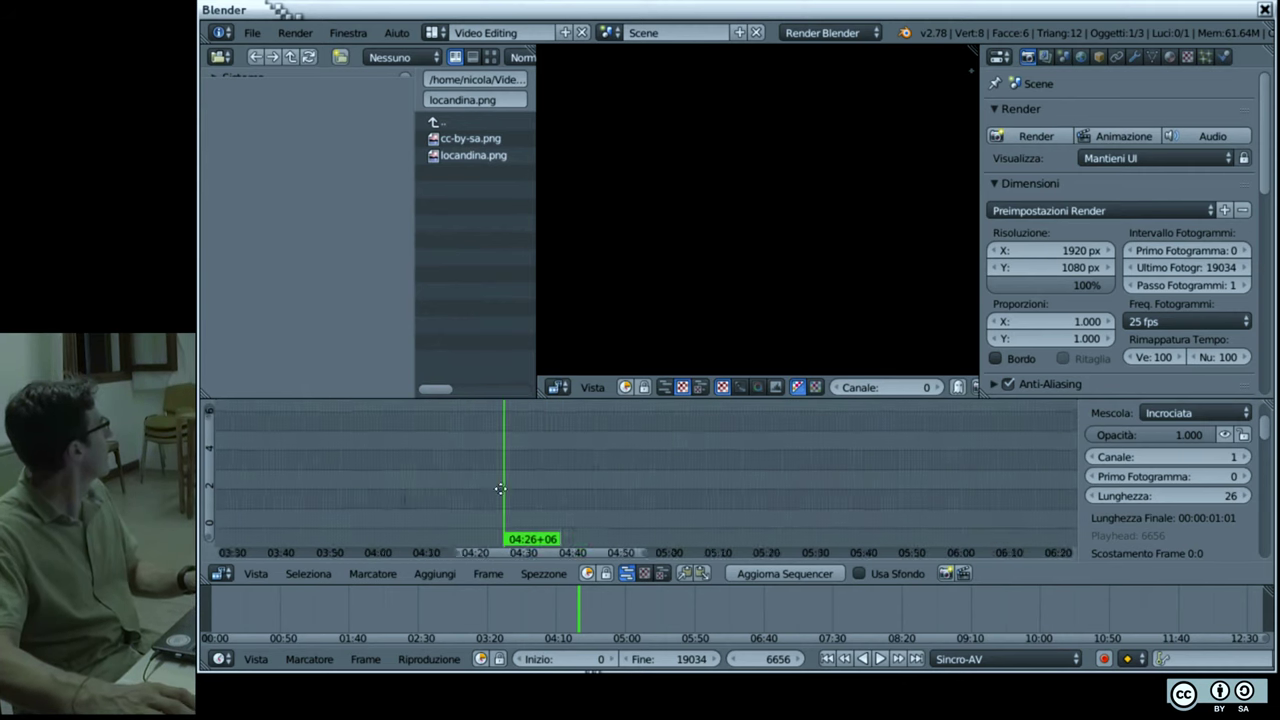
scroll(696, 470, left, 5)
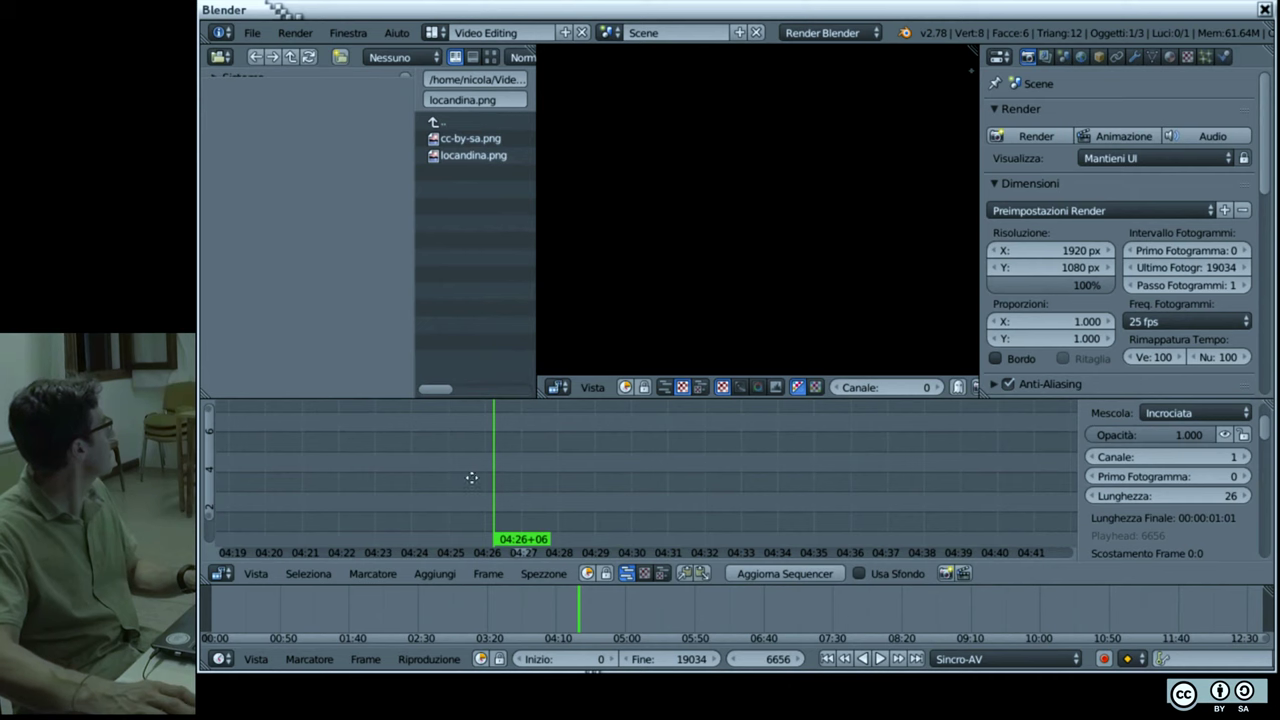
scroll(471, 478, down, 2)
scroll(402, 524, down, 2)
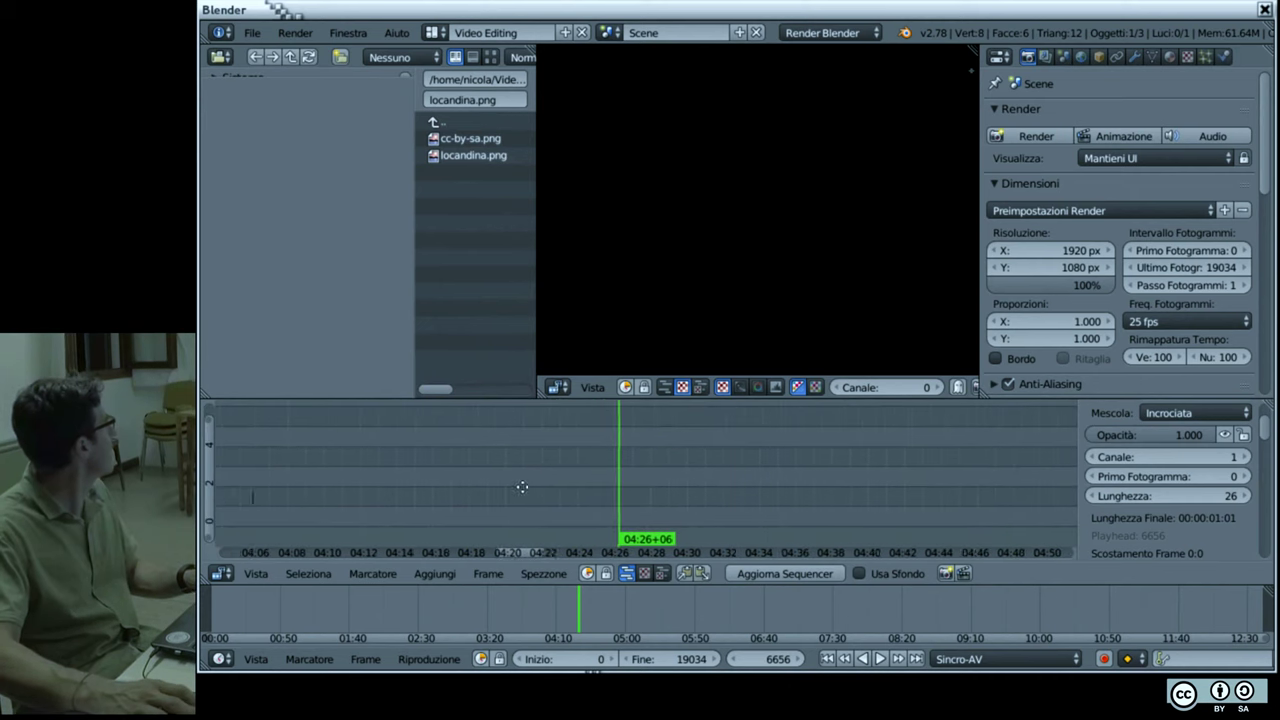
scroll(522, 487, left, 3)
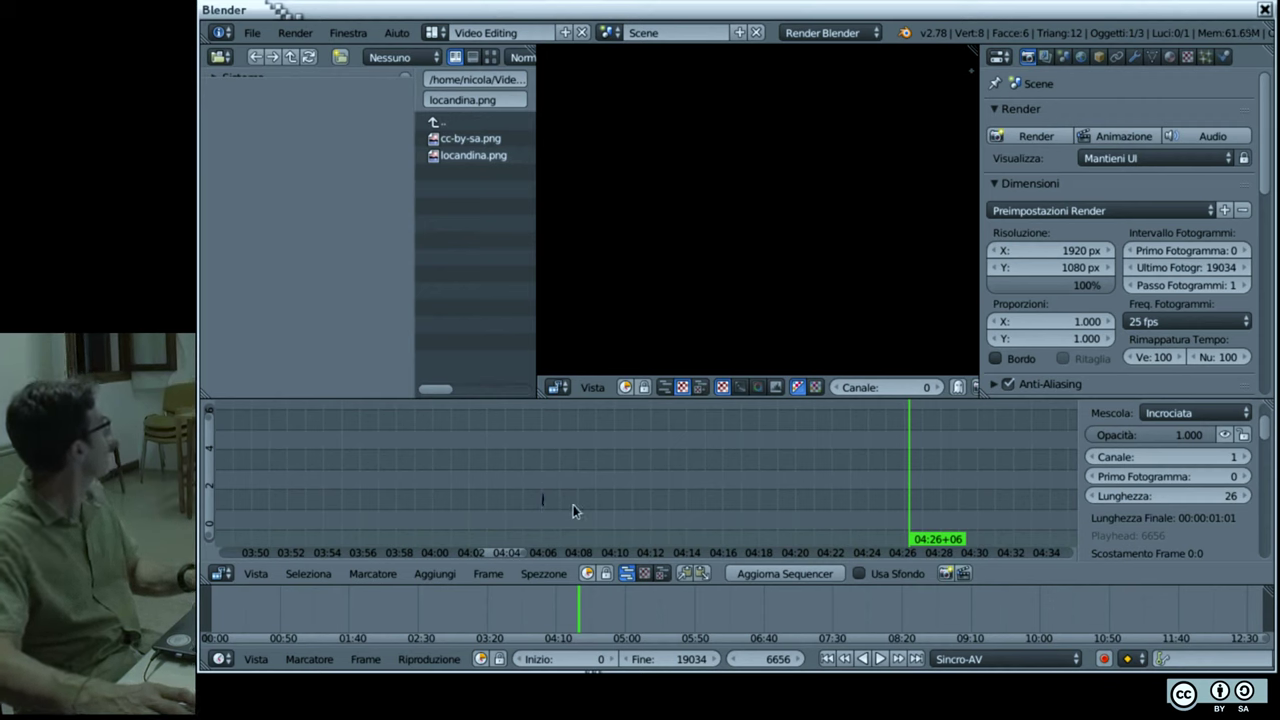
key(Page_Down)
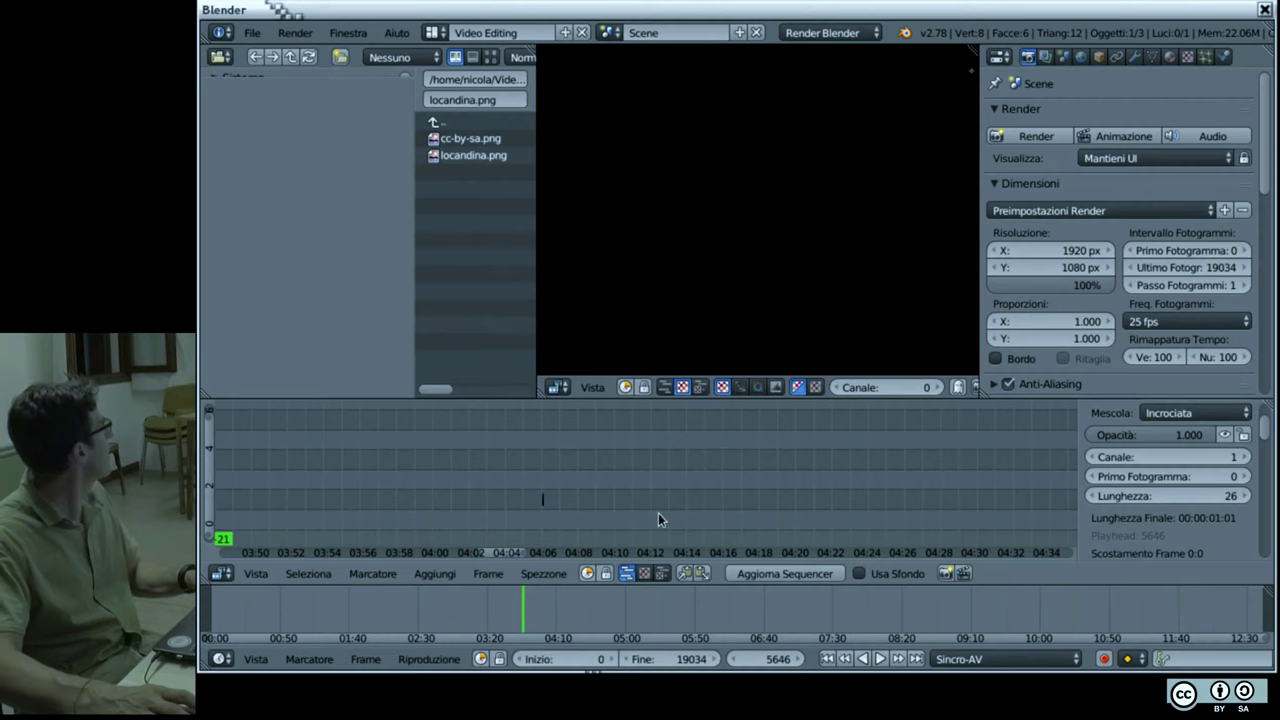
Step: Undo three times, back past the one-frame locandina strip at frame 6151
key(ctrl+z)
key(ctrl+z)
key(ctrl+z)
key(ctrl+z)
key(ctrl+z)
key(ctrl+z)
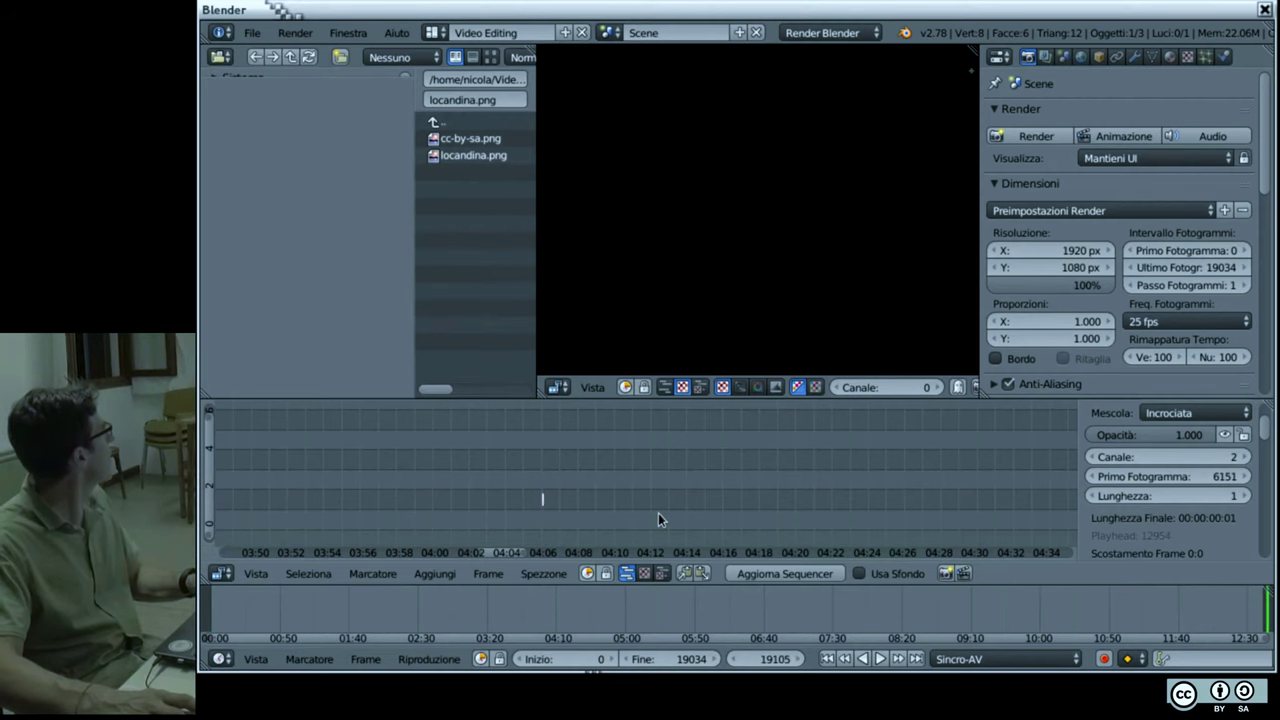
key(ctrl+z)
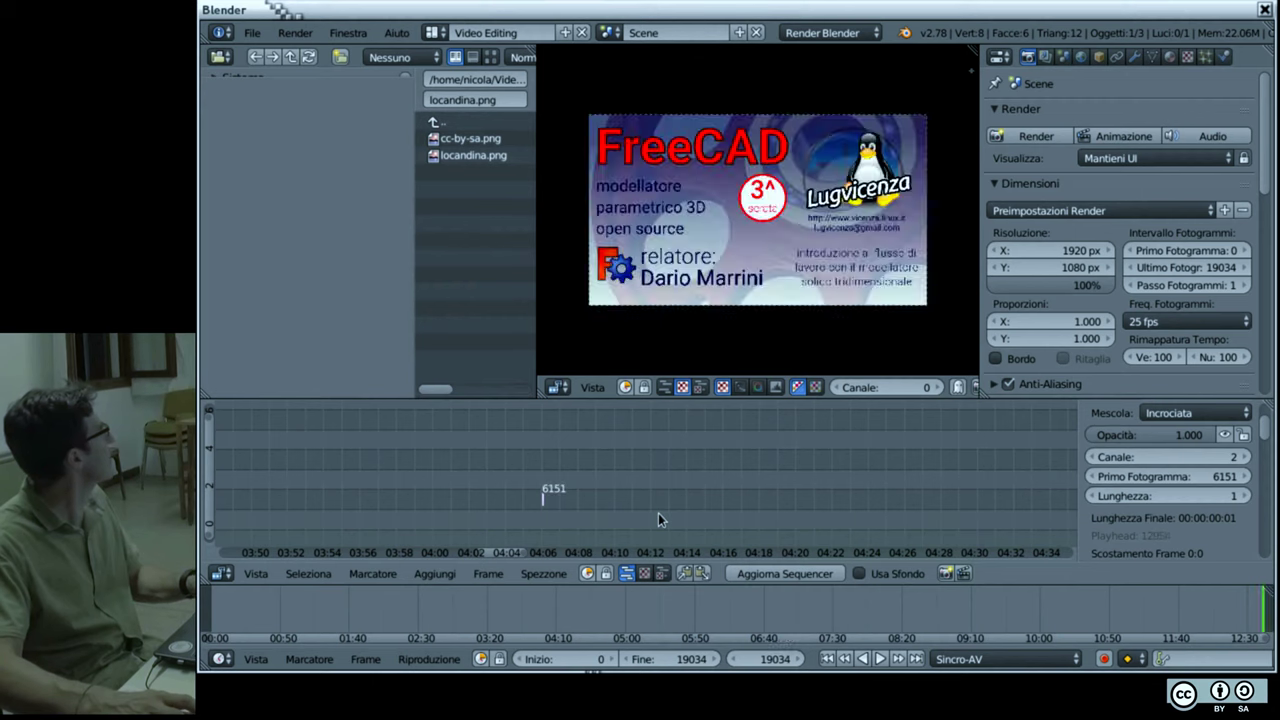
key(ctrl+z)
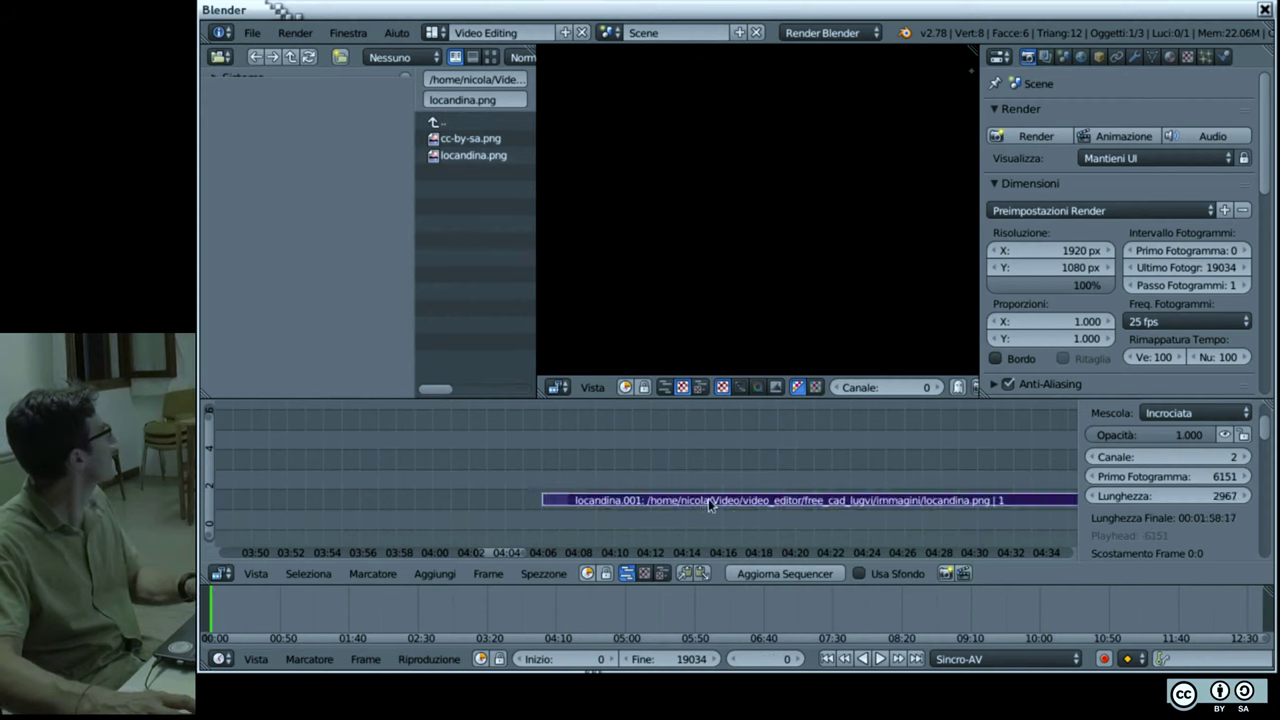
Step: Delete the locandina.001 strip and view the whole now-empty timeline
drag(728, 530, 716, 541)
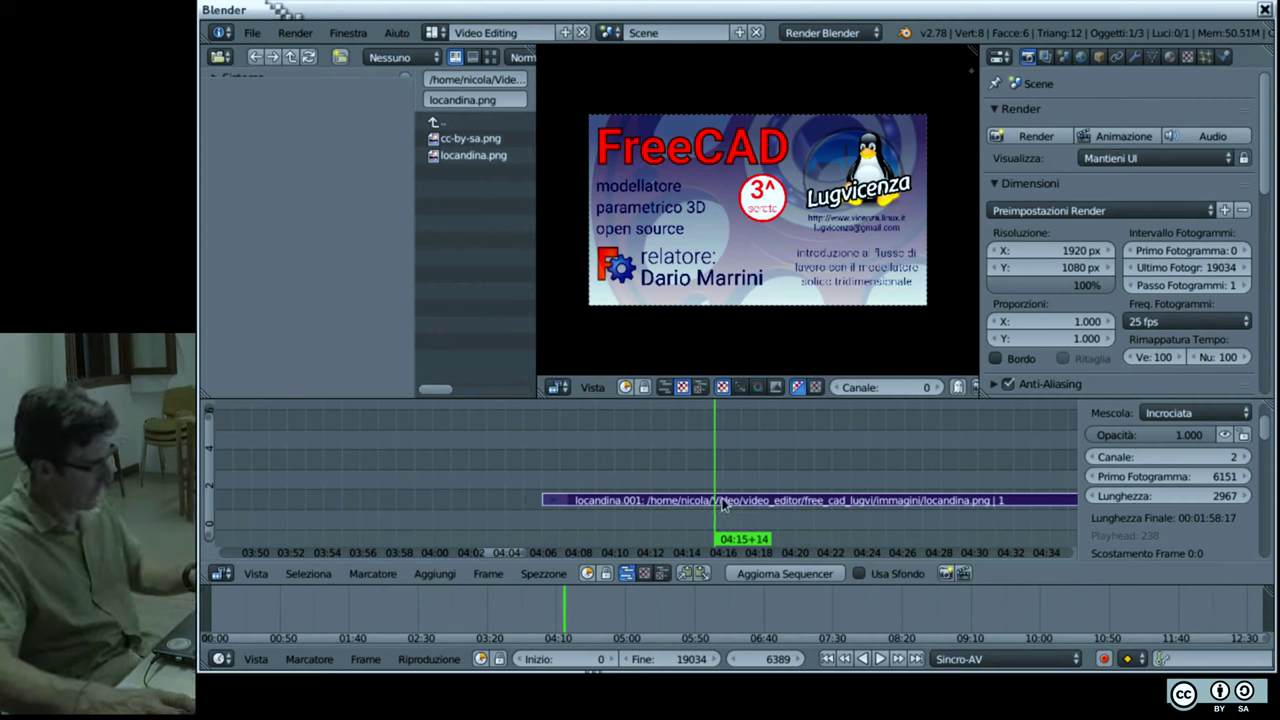
key(x)
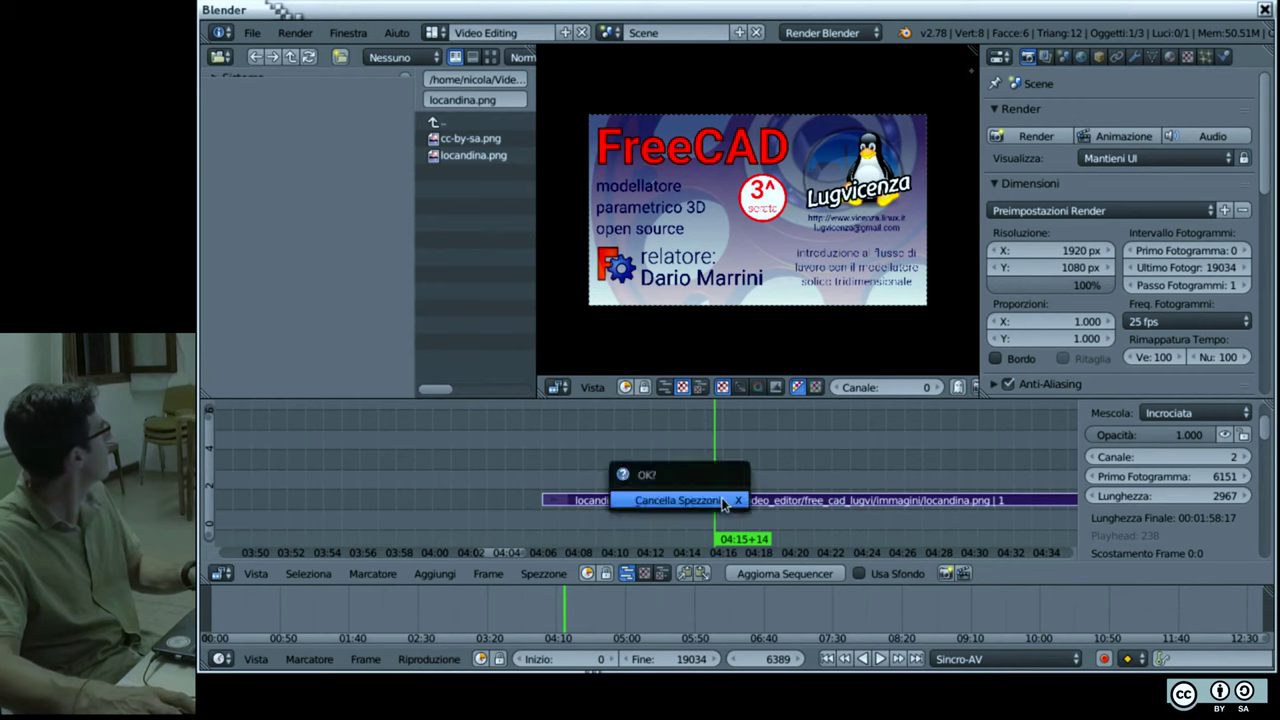
click(728, 497)
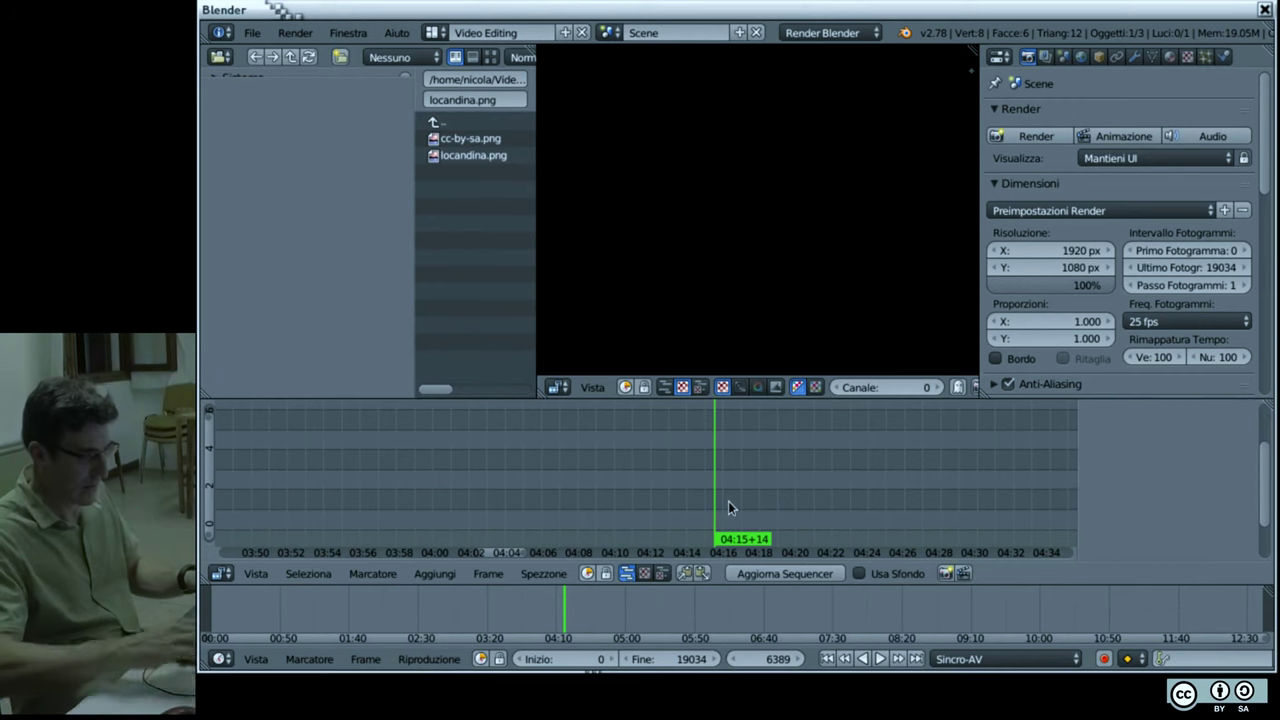
key(Home)
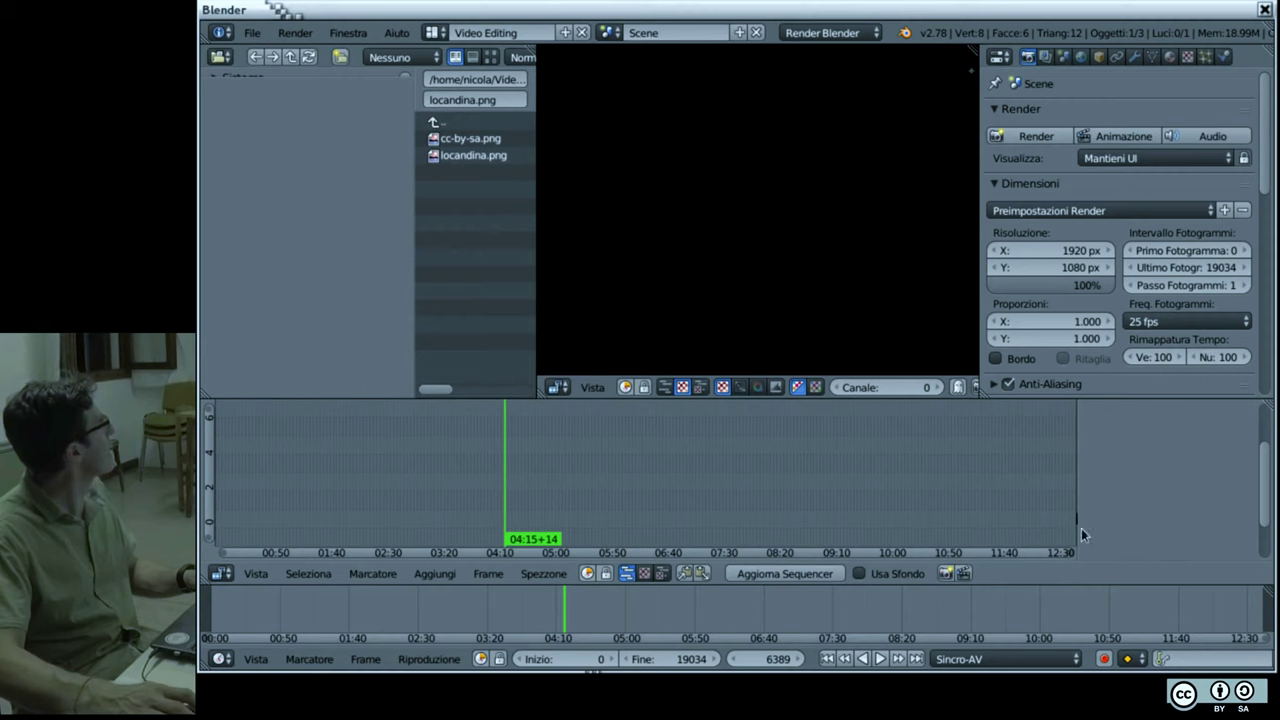
scroll(1060, 520, right, 2)
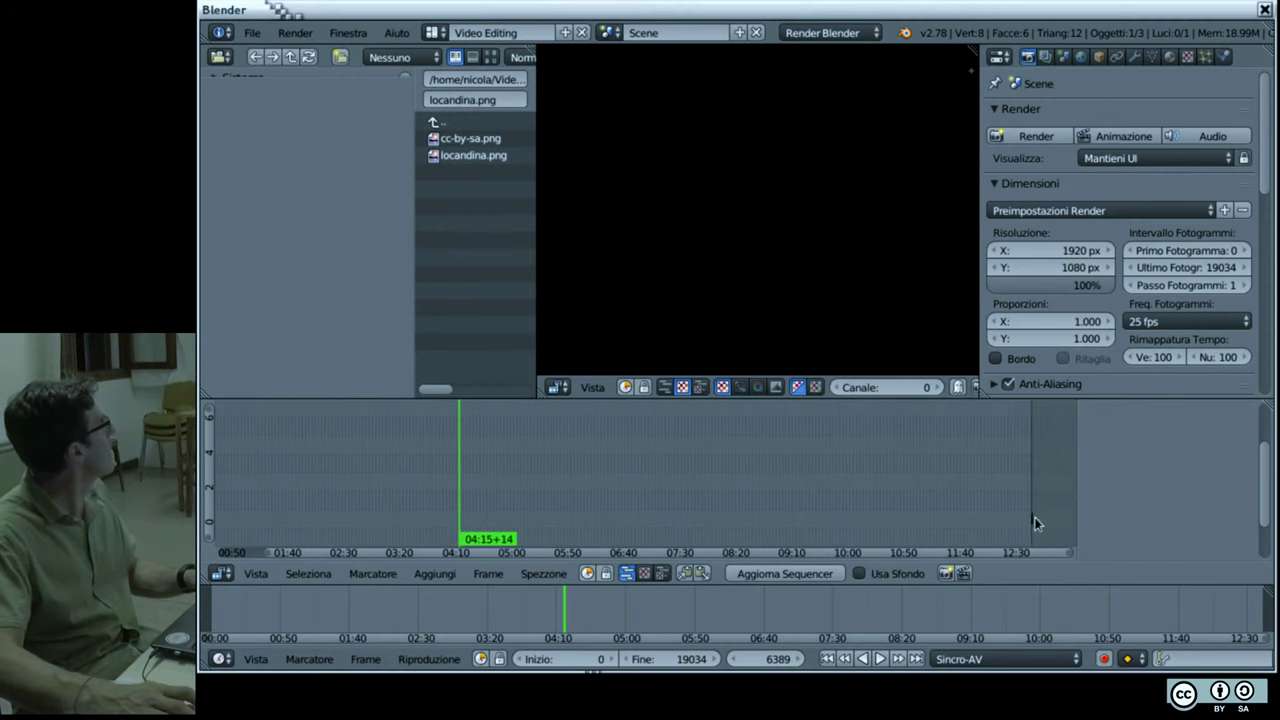
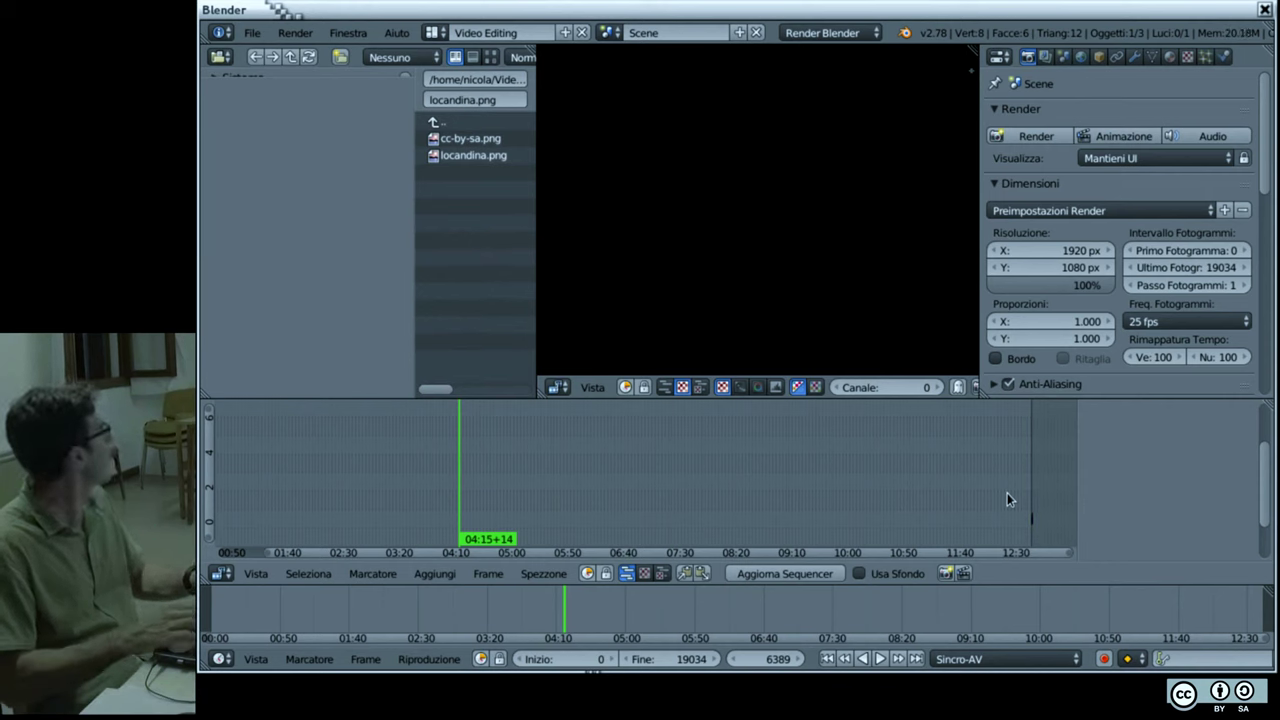
Step: Snap the tiny locandina poster strip from the timeline's far end to frame 0
click(910, 450)
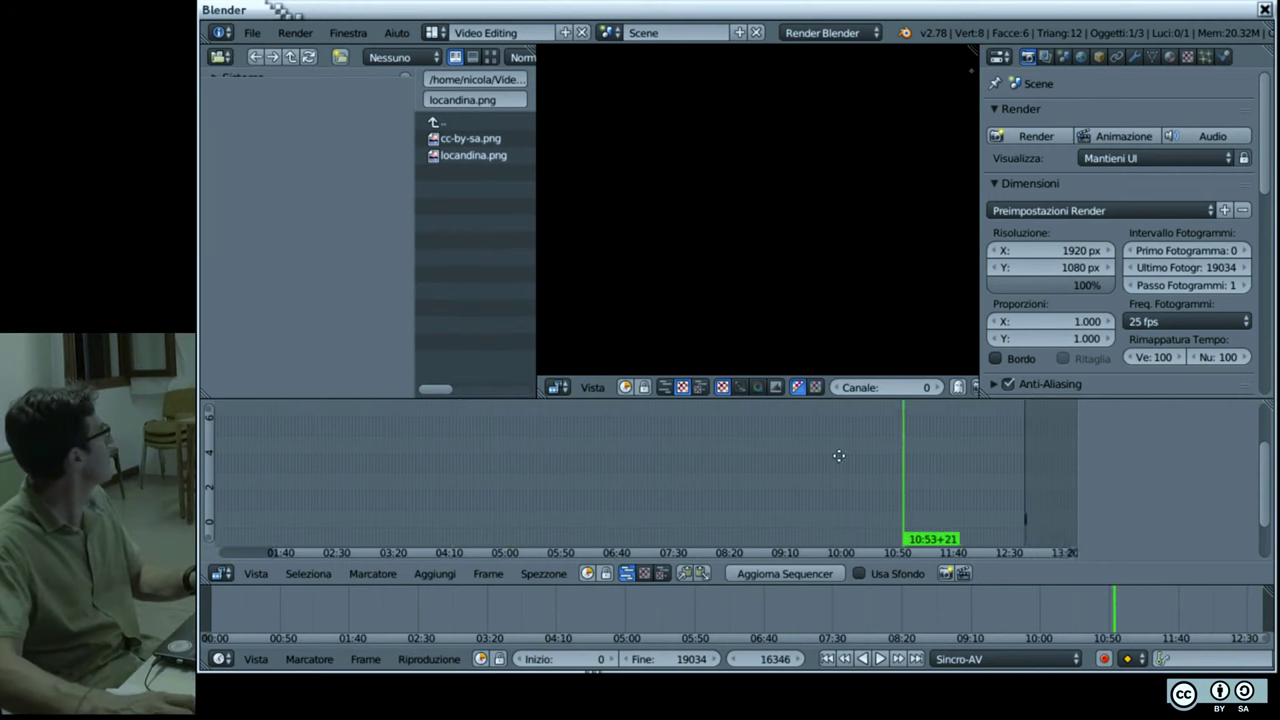
scroll(830, 455, right, 3)
mouse_move(853, 530)
mouse_down()
mouse_move(853, 509)
mouse_move(517, 487)
mouse_up()
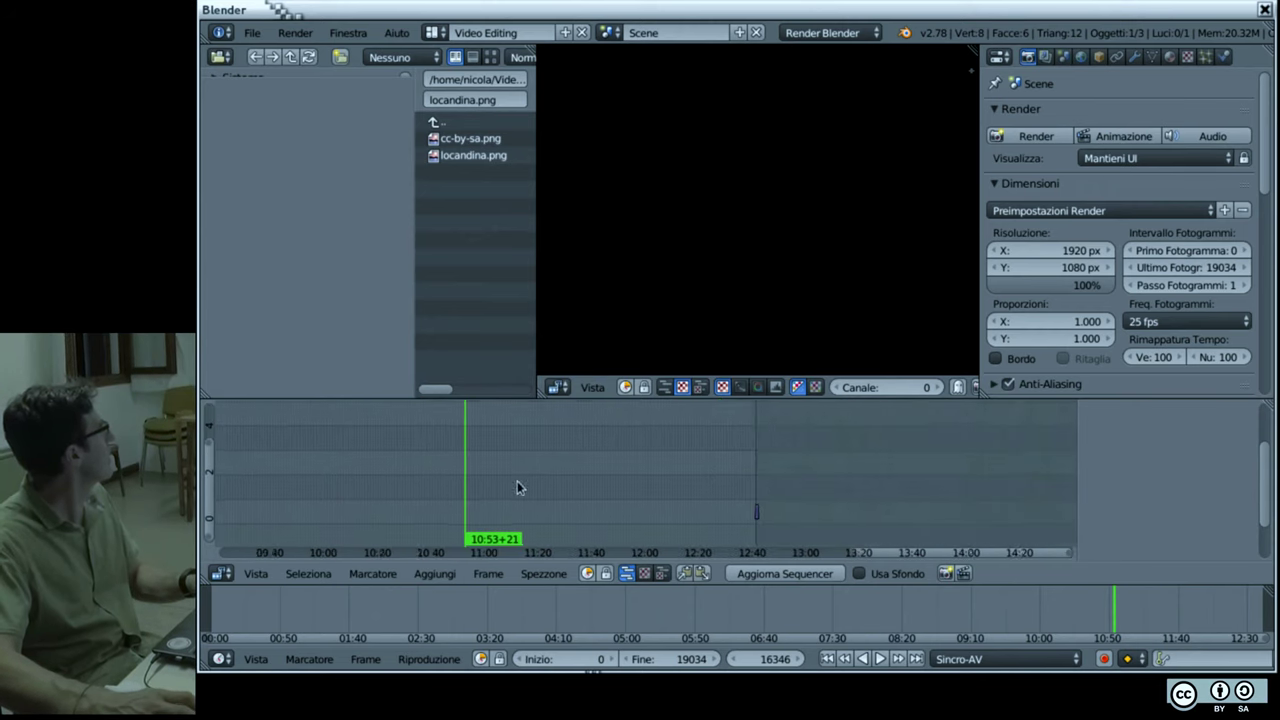
scroll(789, 477, up, 2)
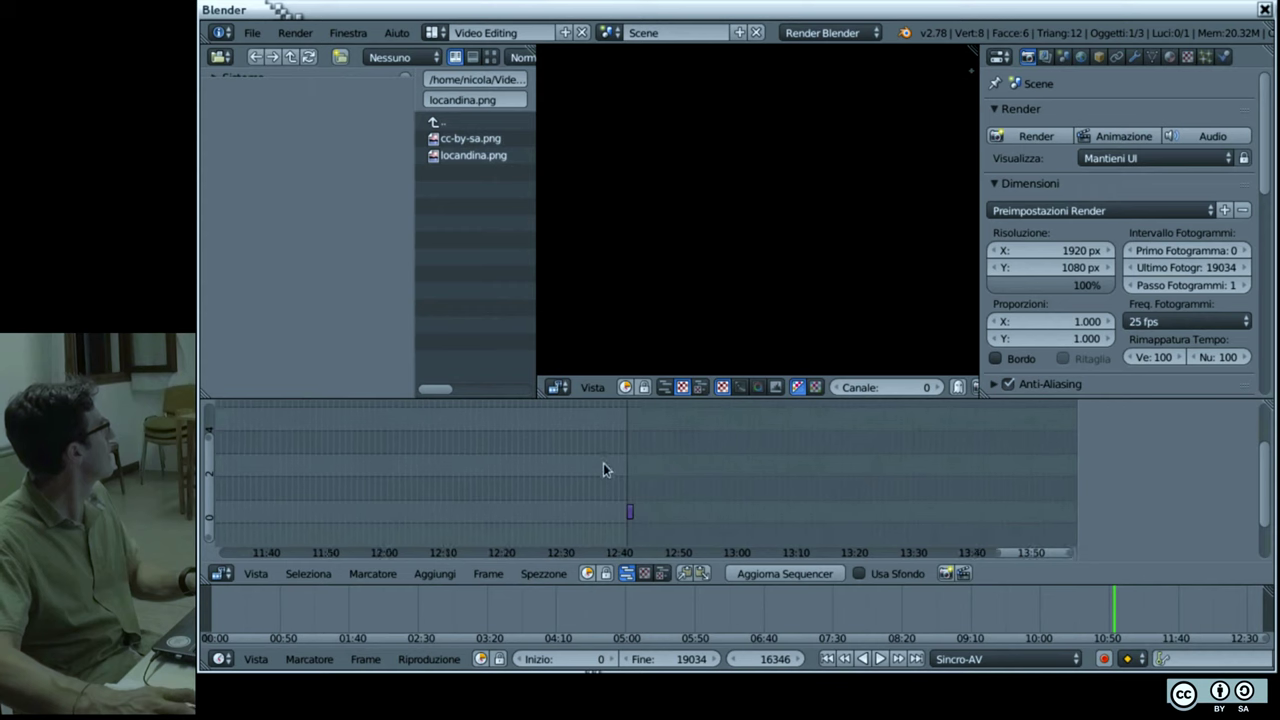
right_click(631, 510)
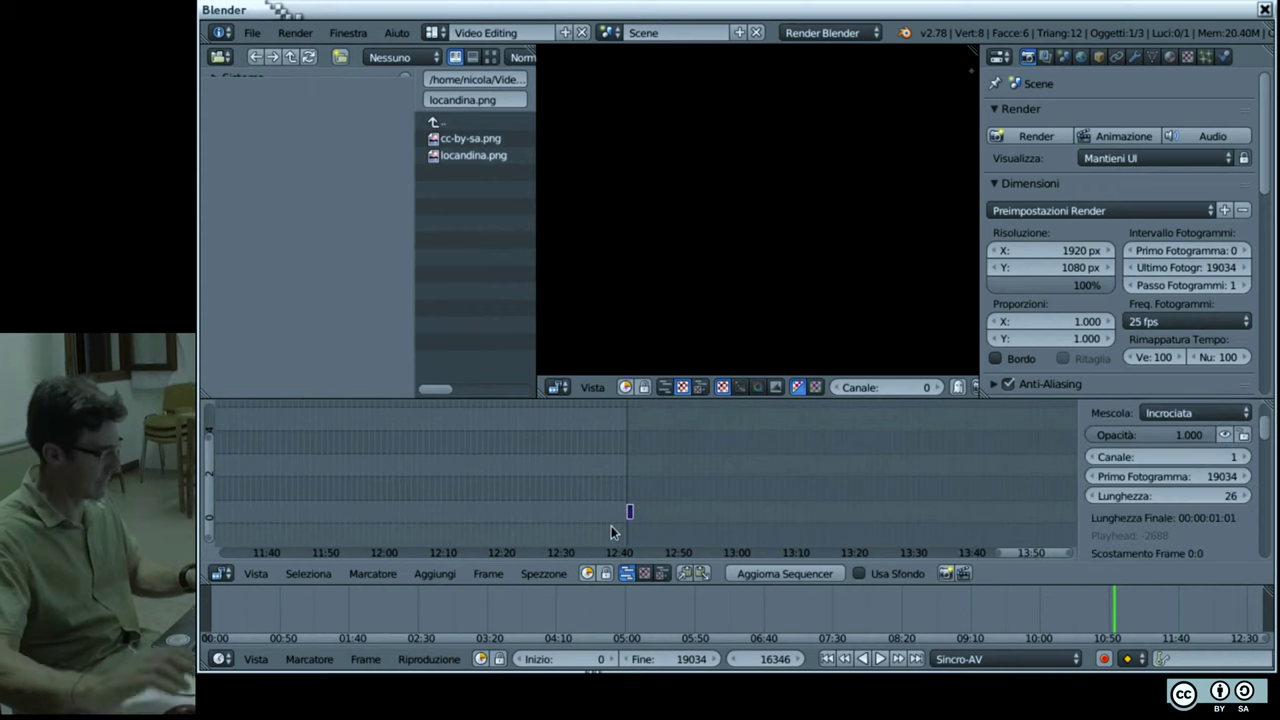
key(shift+Left)
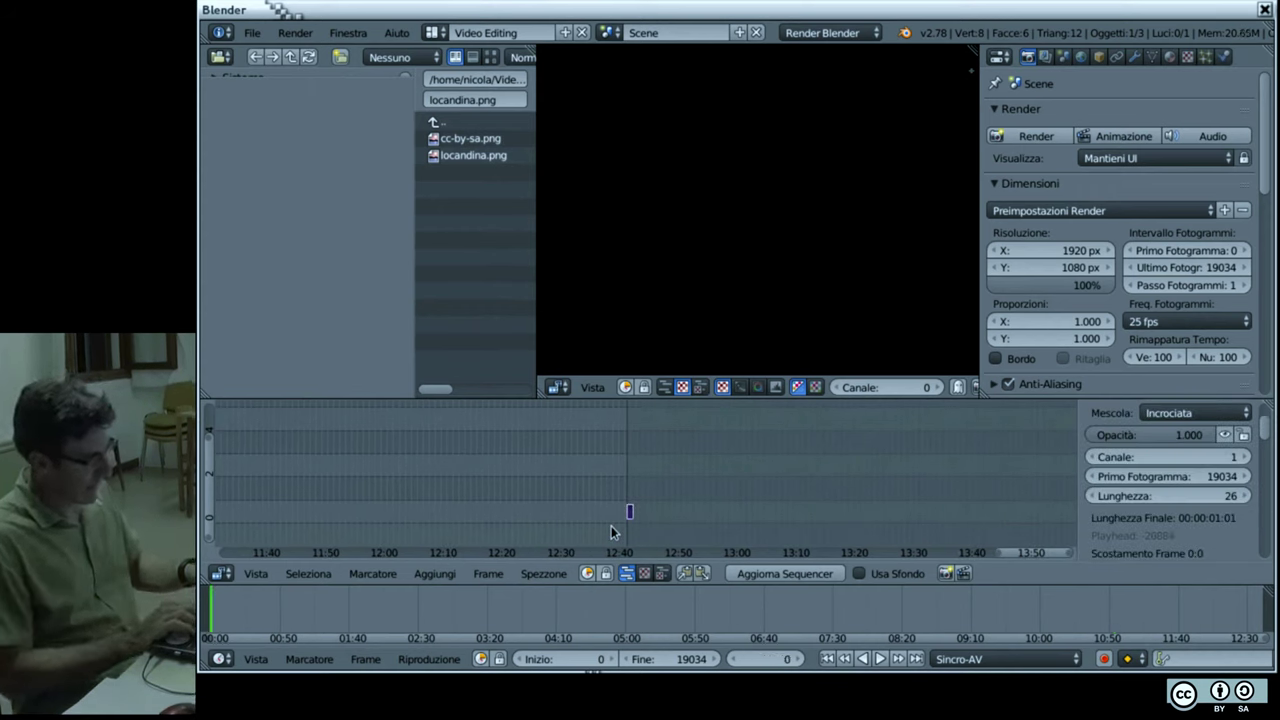
key(shift+s)
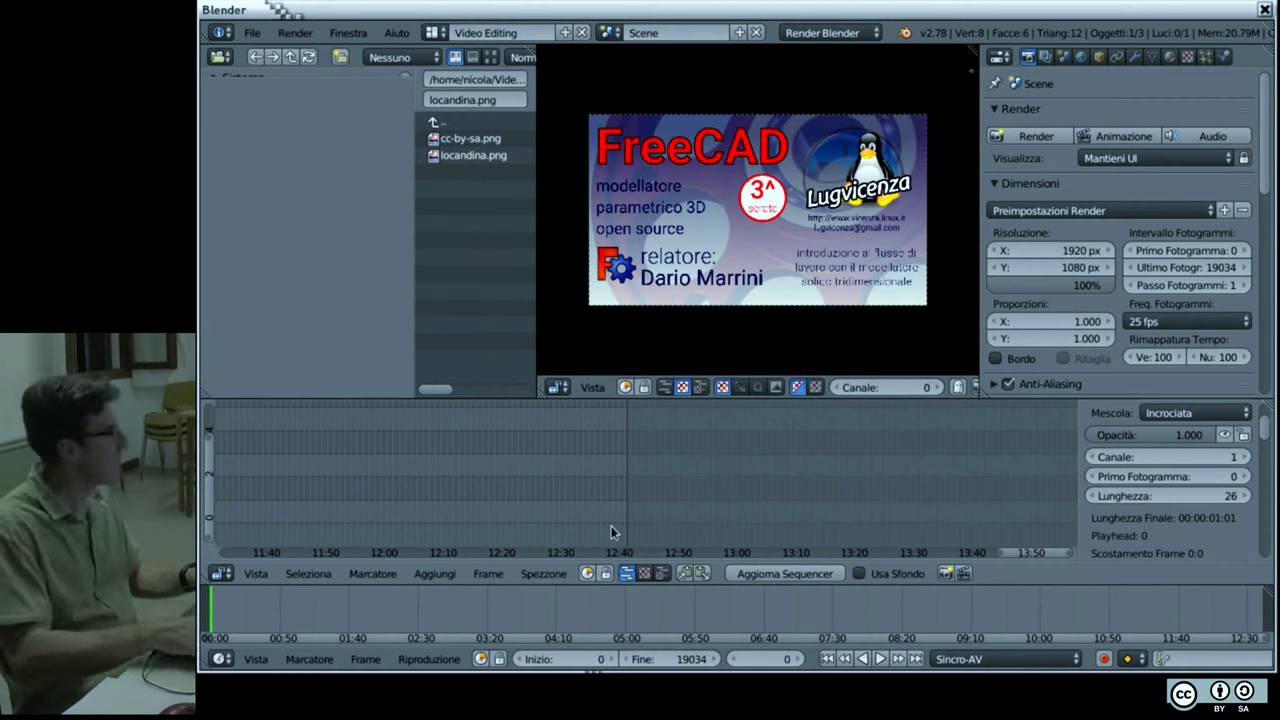
key(Home)
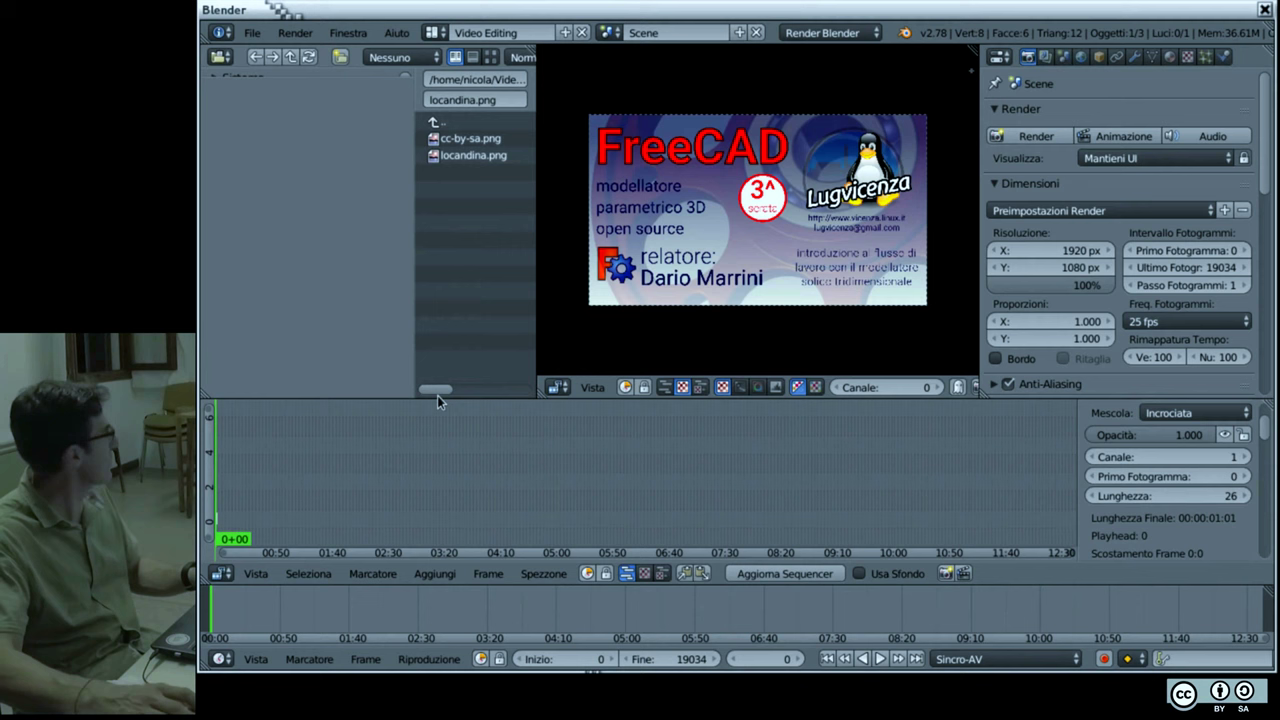
Step: Move the locandina poster strip so it starts at frame 124
drag(238, 497, 698, 501)
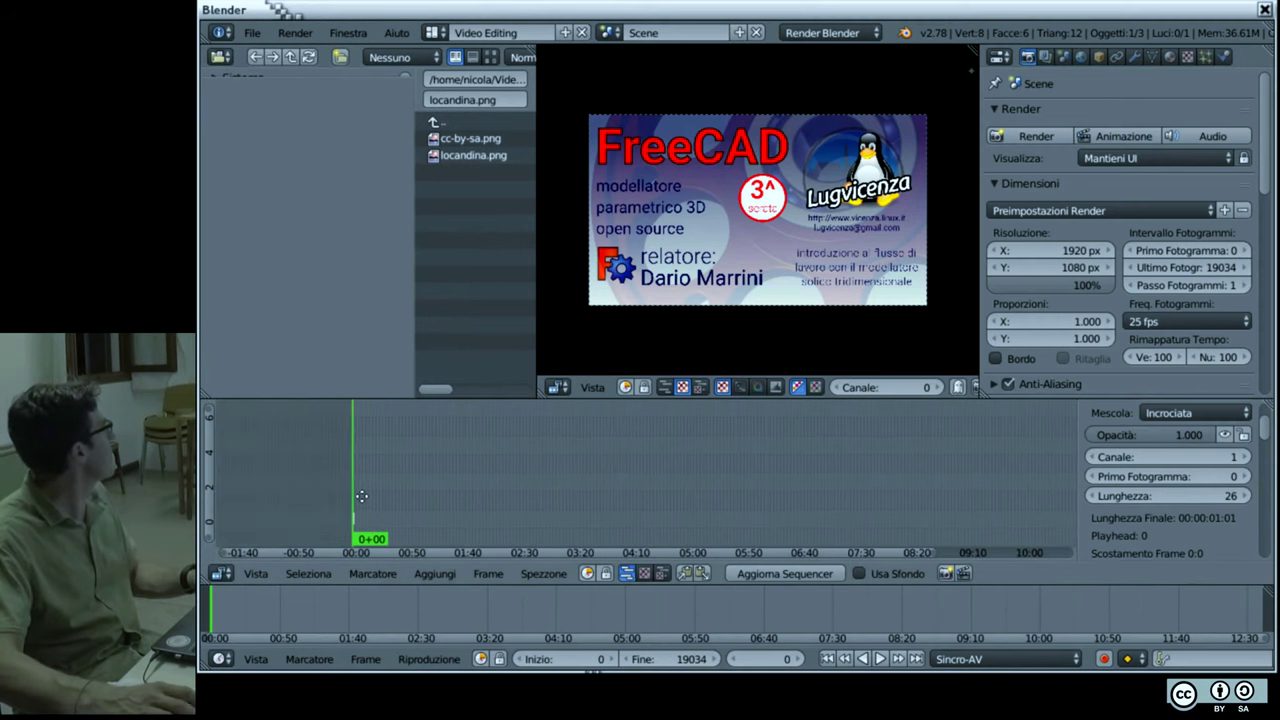
mouse_move(487, 486)
mouse_down()
mouse_move(560, 513)
mouse_move(502, 499)
mouse_up()
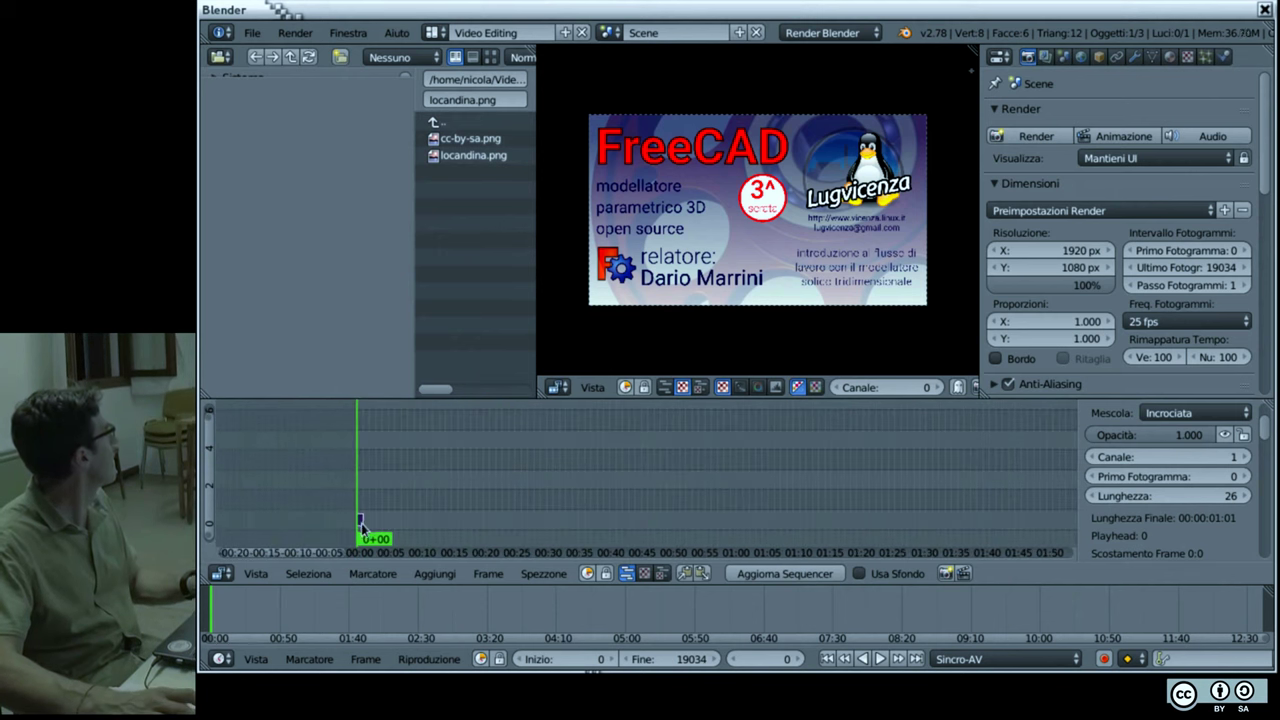
key(g)
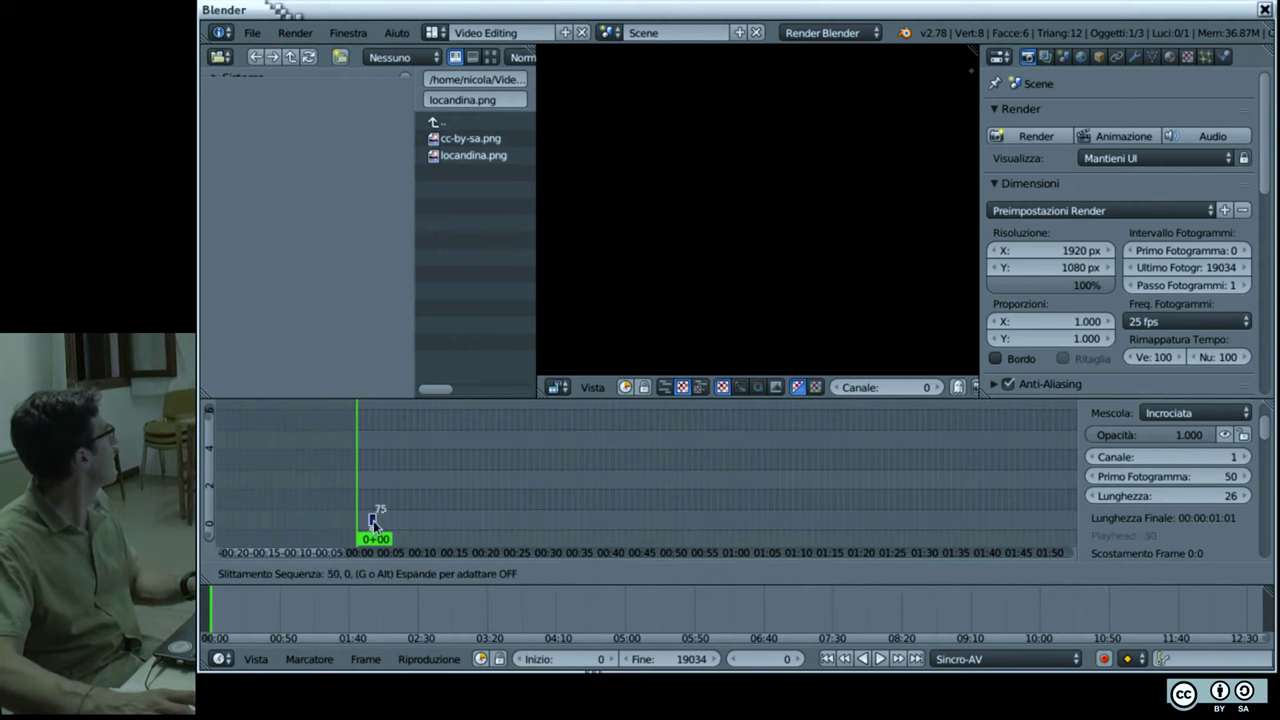
click(373, 520)
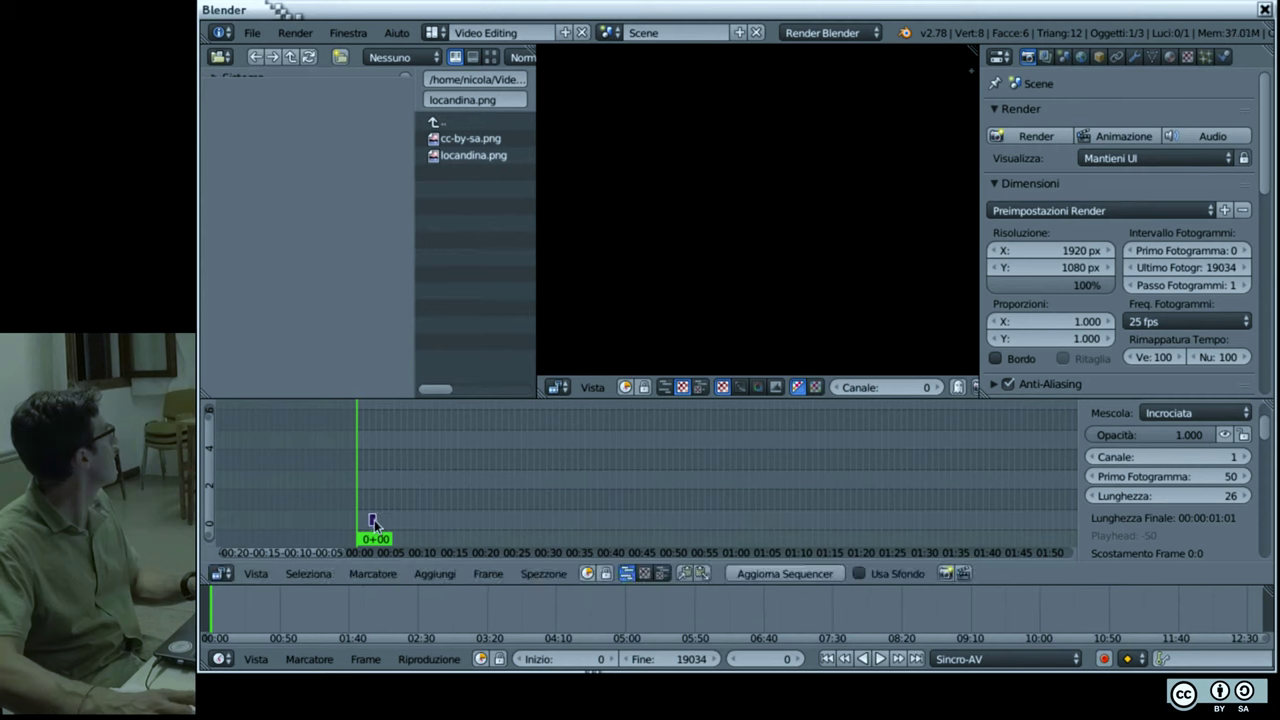
key(g)
click(392, 525)
Step: Stretch the poster strip's right handle to a length of 364 frames
scroll(400, 517, left, 2)
scroll(395, 477, up, 5)
scroll(520, 490, left, 2)
scroll(371, 480, left, 2)
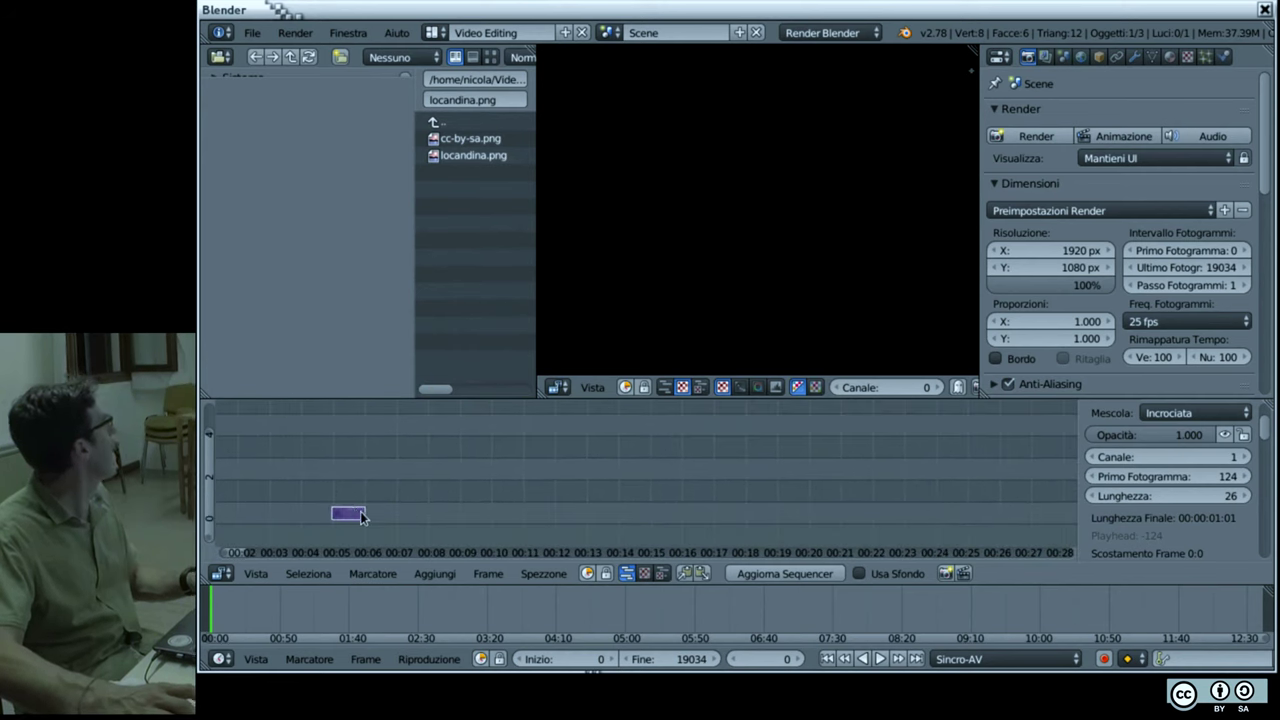
drag(367, 510, 798, 445)
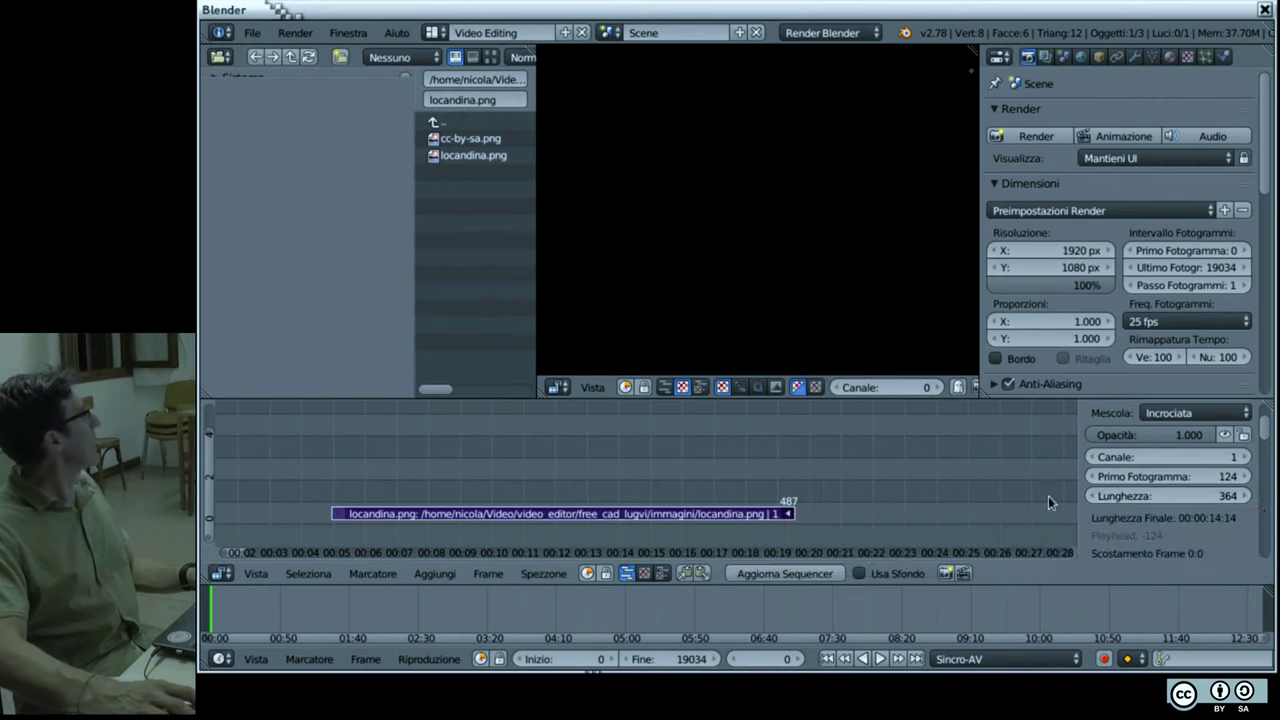
Step: Set the poster strip's Length to 413 frames, ending at frame 536
click(1174, 495)
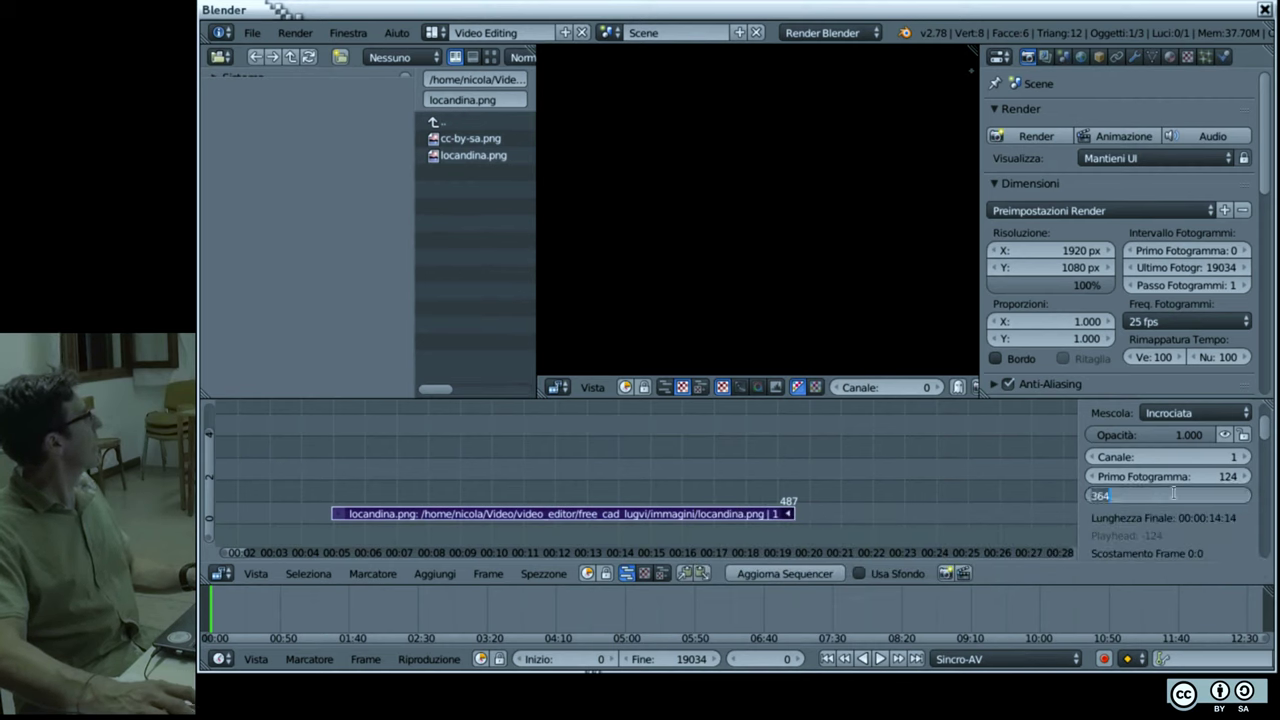
key(Return)
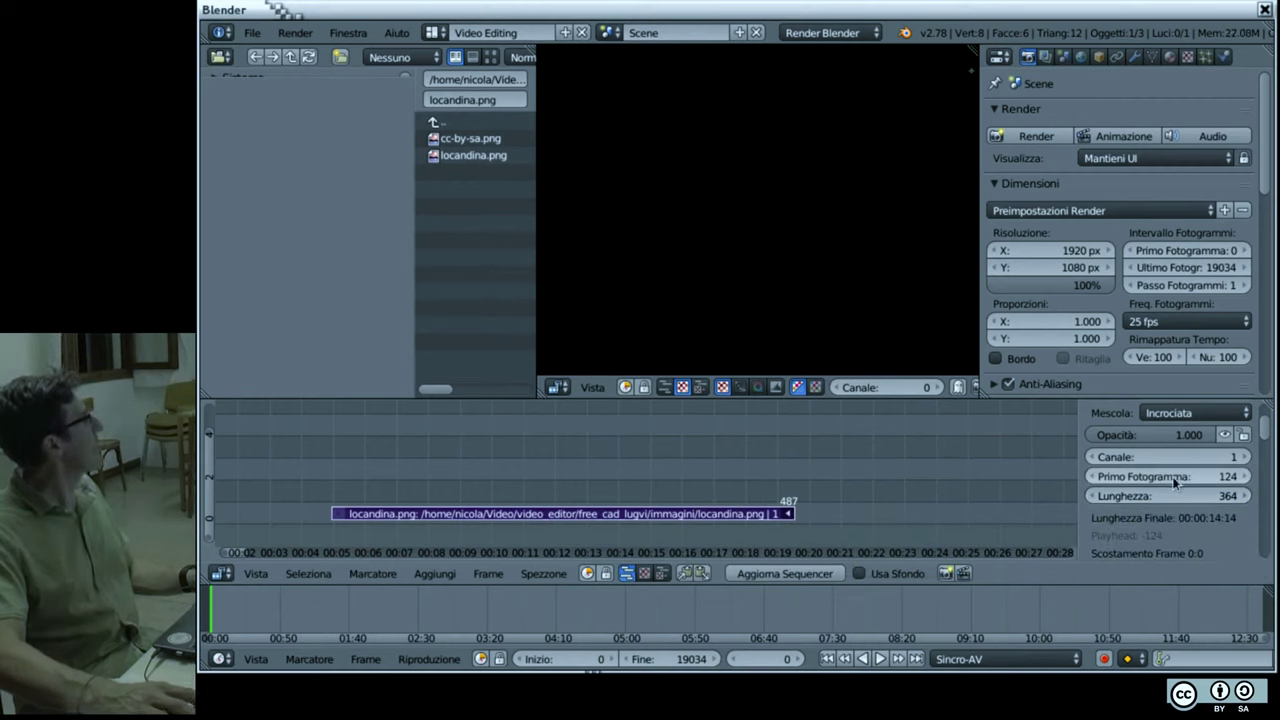
mouse_move(1169, 495)
mouse_down()
mouse_move(1110, 495)
mouse_move(1257, 497)
mouse_move(1143, 495)
mouse_up()
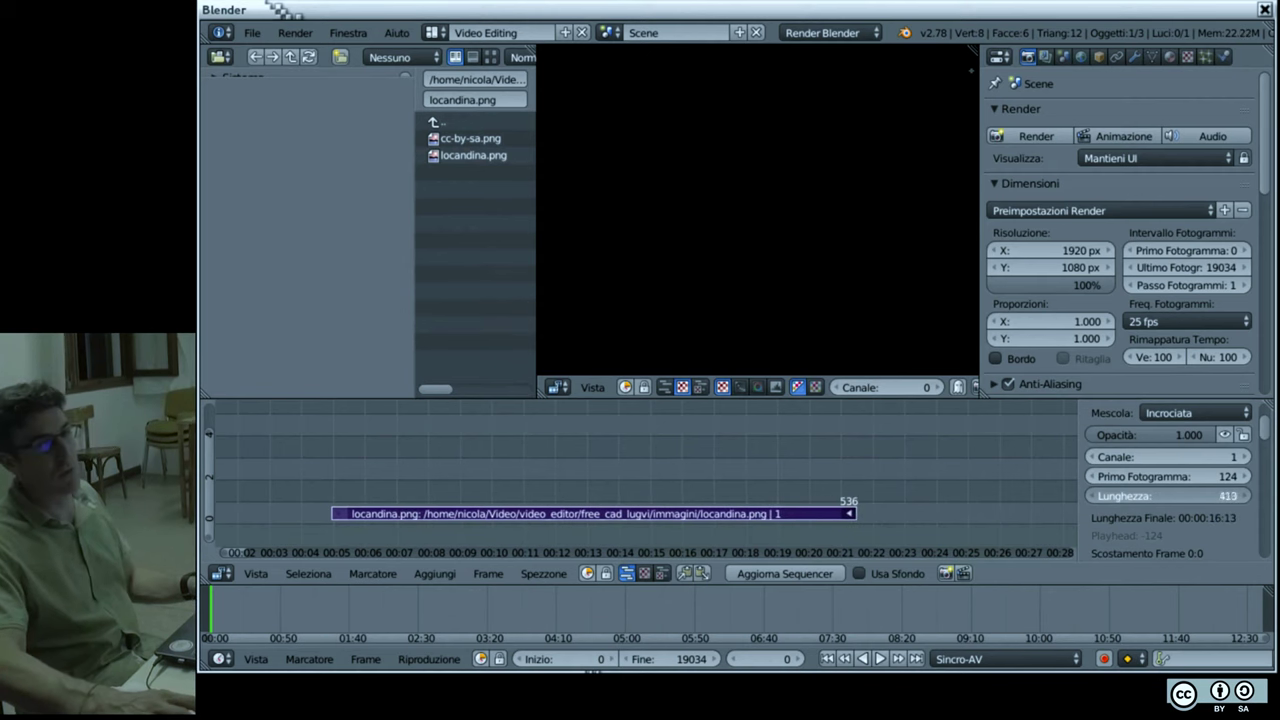
click(1143, 495)
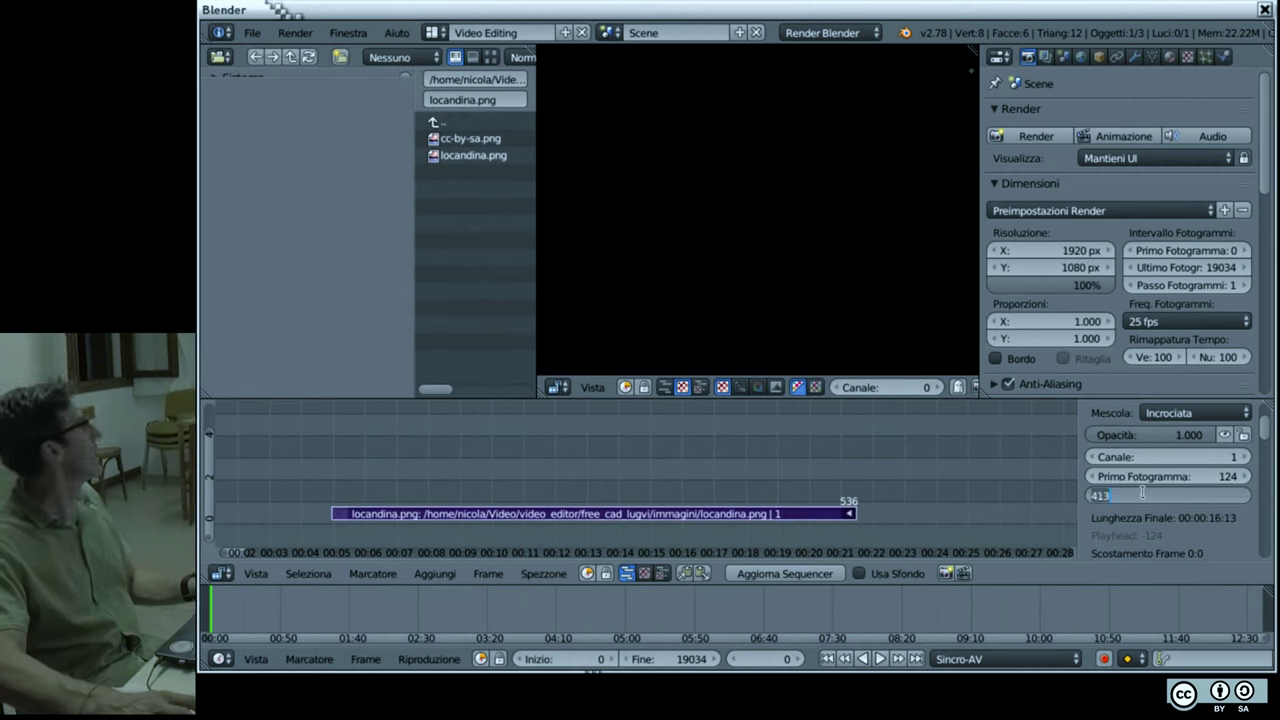
key(Return)
Step: Scrub the playhead around the strip's end to check the poster in the preview
click(894, 468)
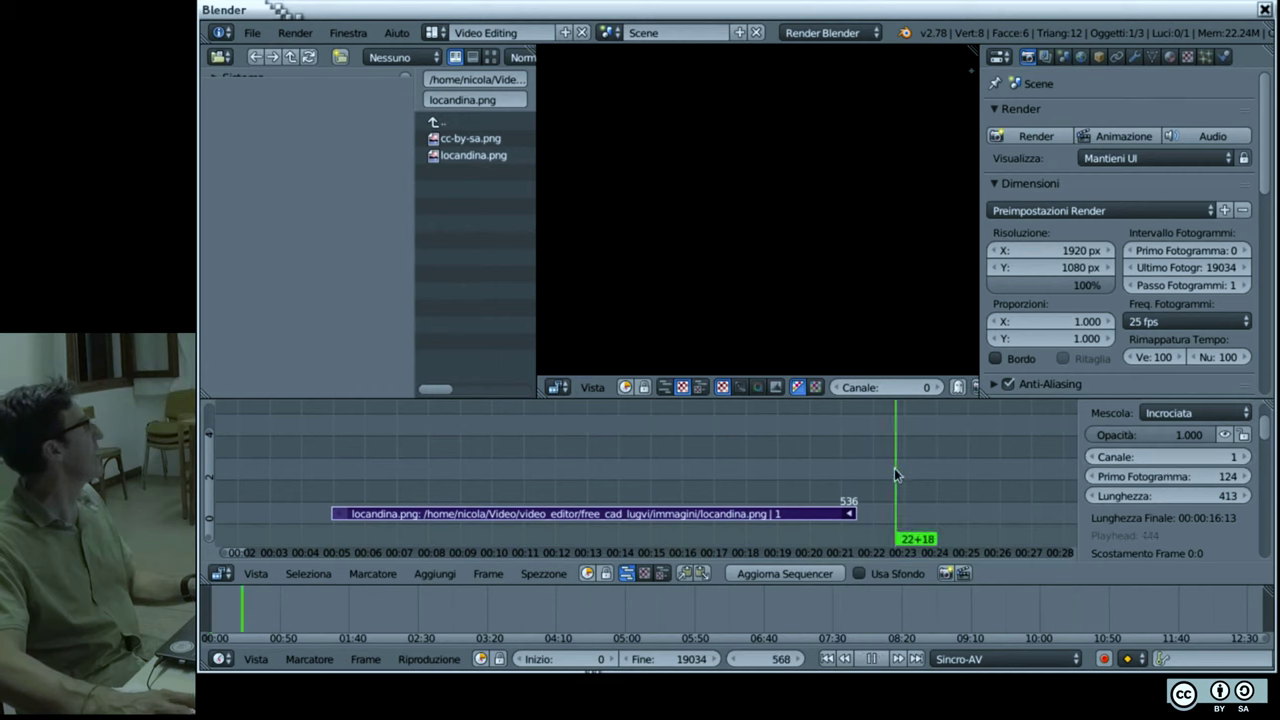
click(869, 467)
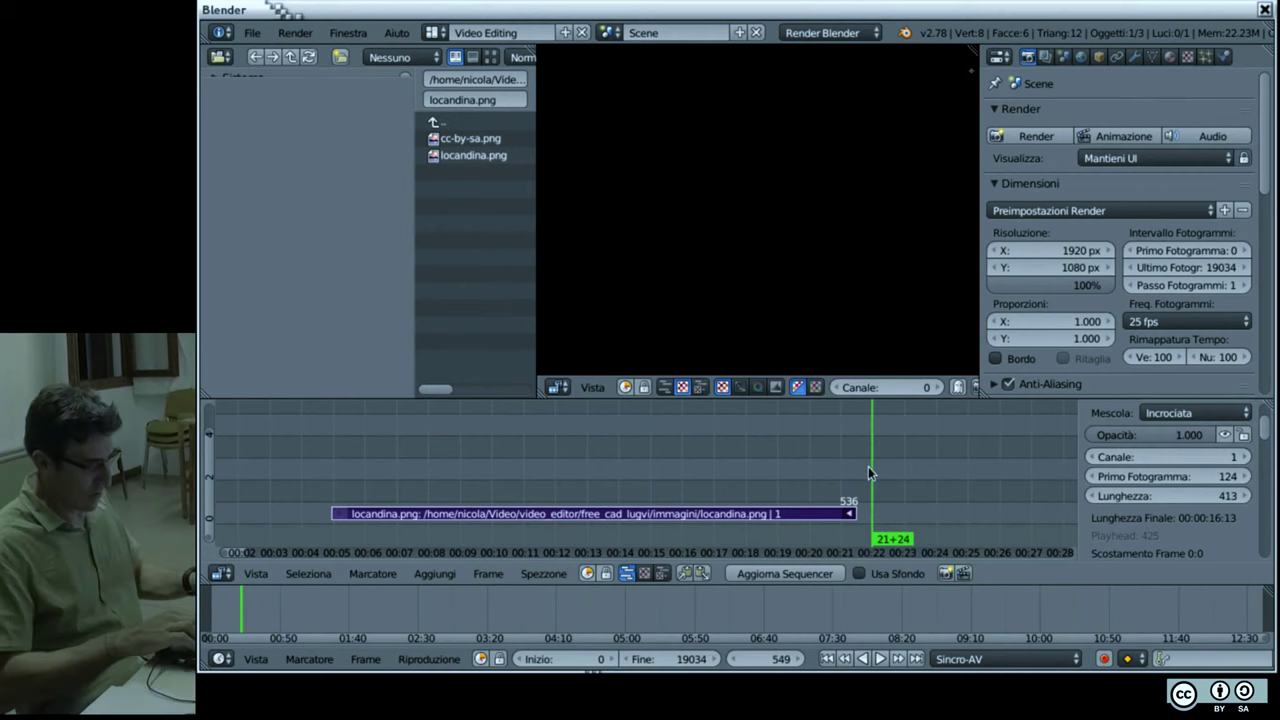
key(shift+Left)
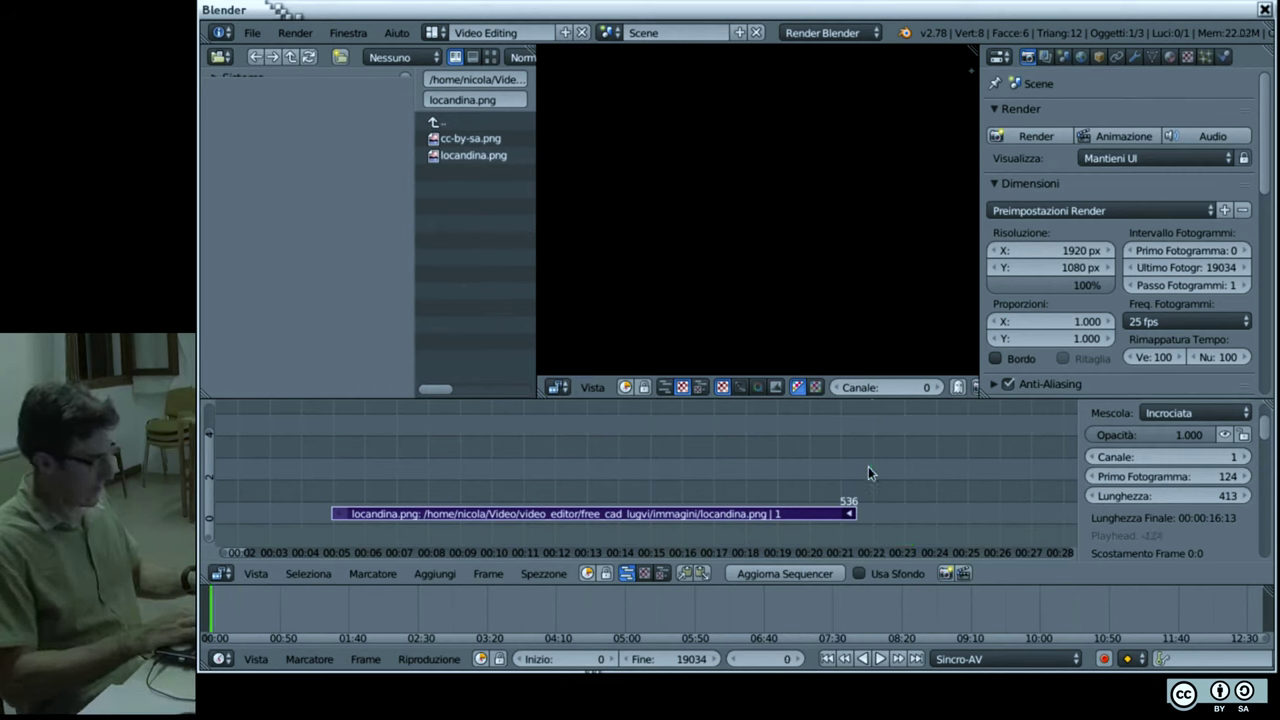
key(ctrl+z)
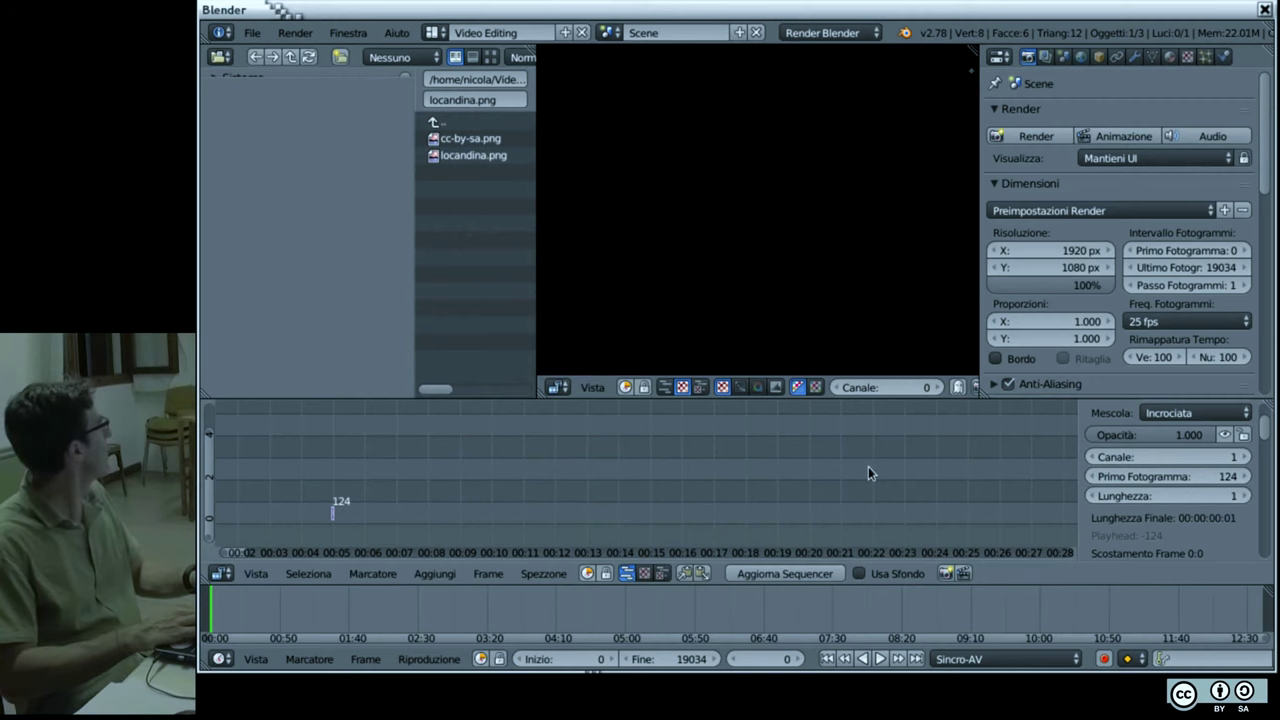
key(ctrl+shift+z)
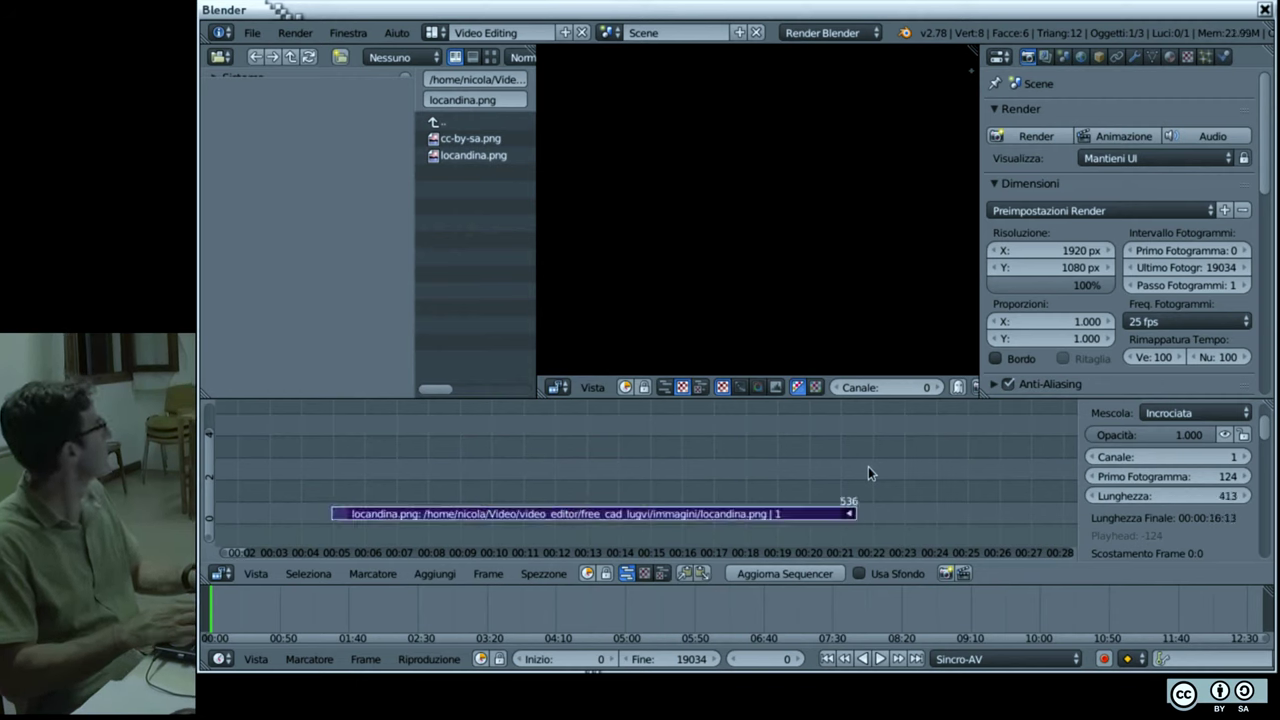
click(835, 489)
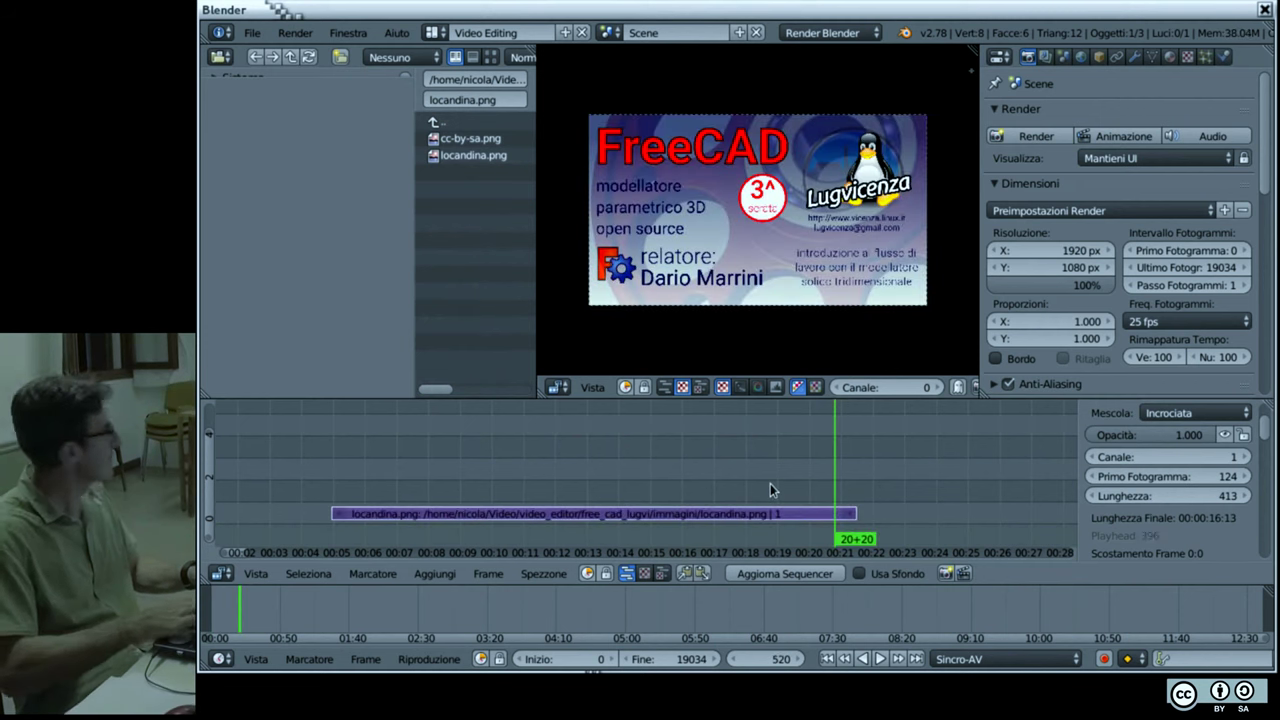
key(shift+Left)
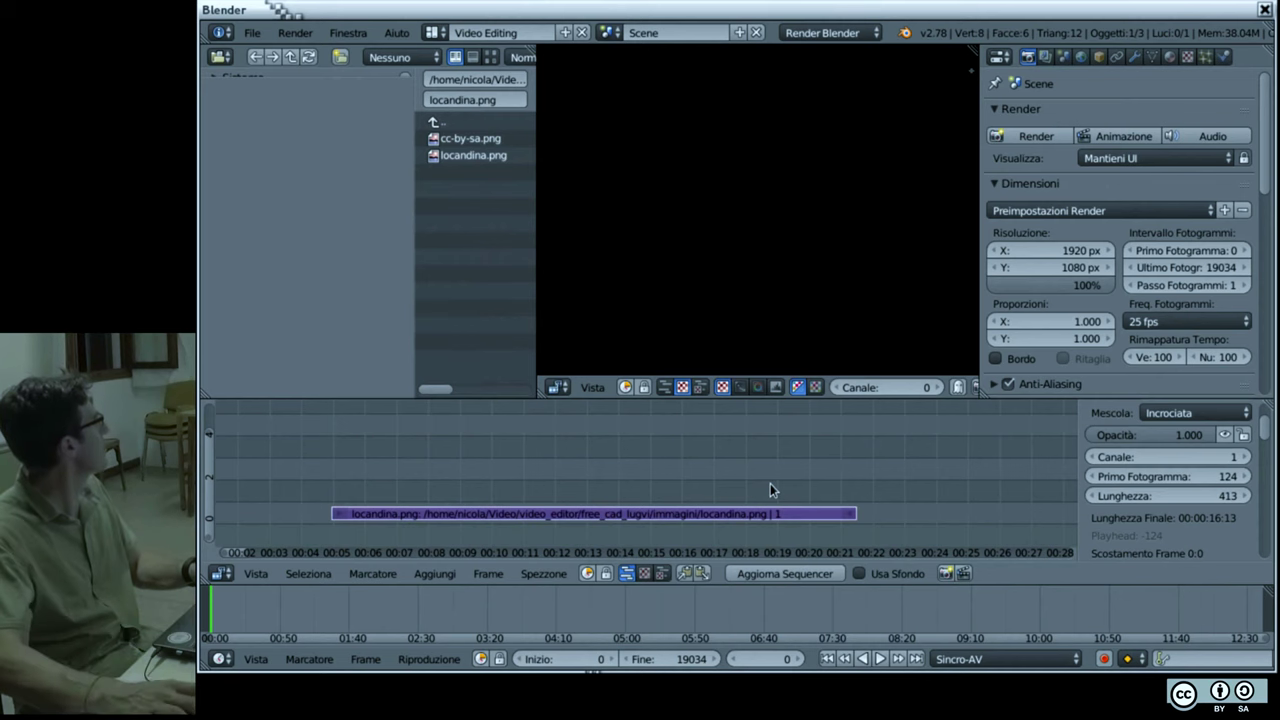
drag(614, 484, 531, 477)
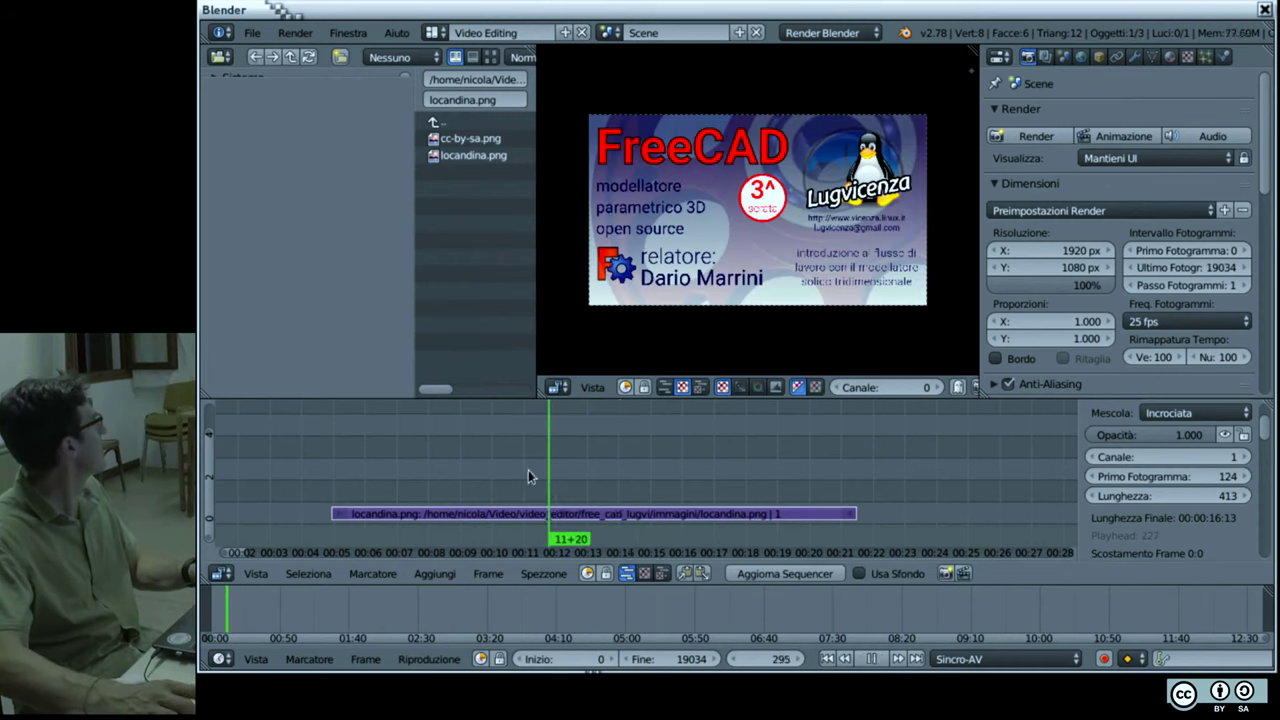
key(shift+Left)
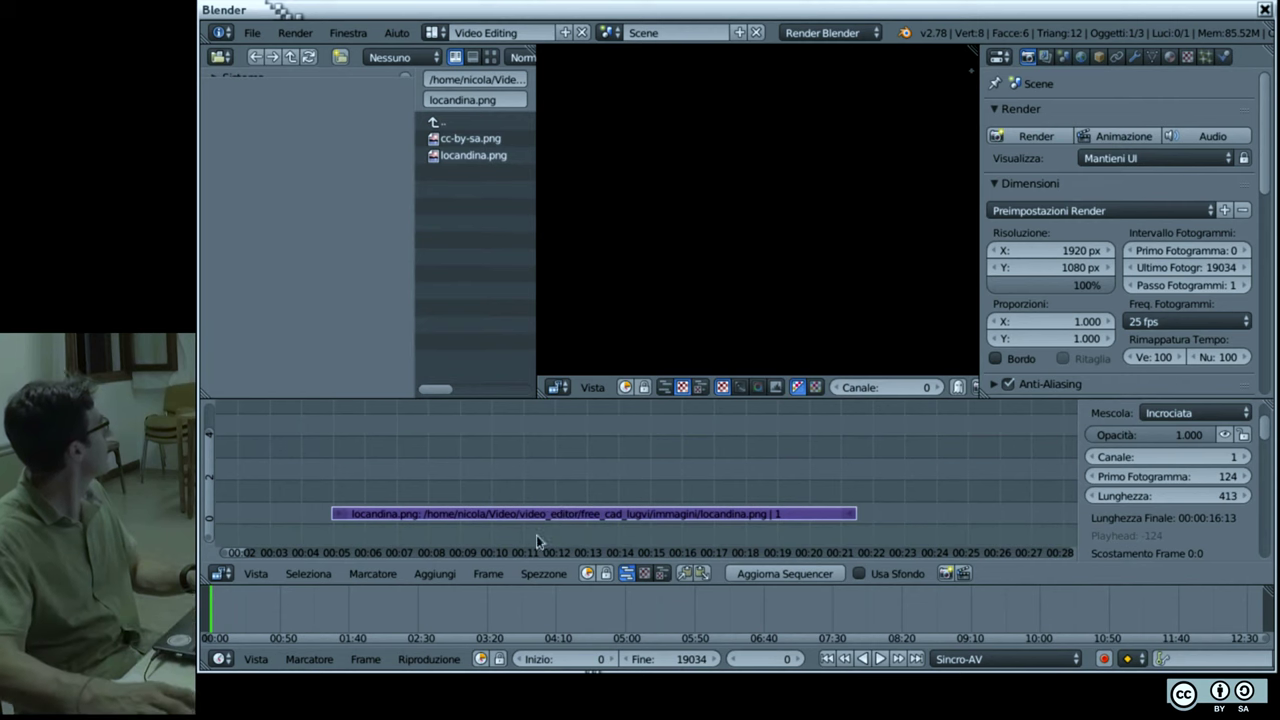
Step: Snap the locandina poster strip's start back to frame 0
scroll(633, 478, down, 3)
scroll(600, 474, down, 2)
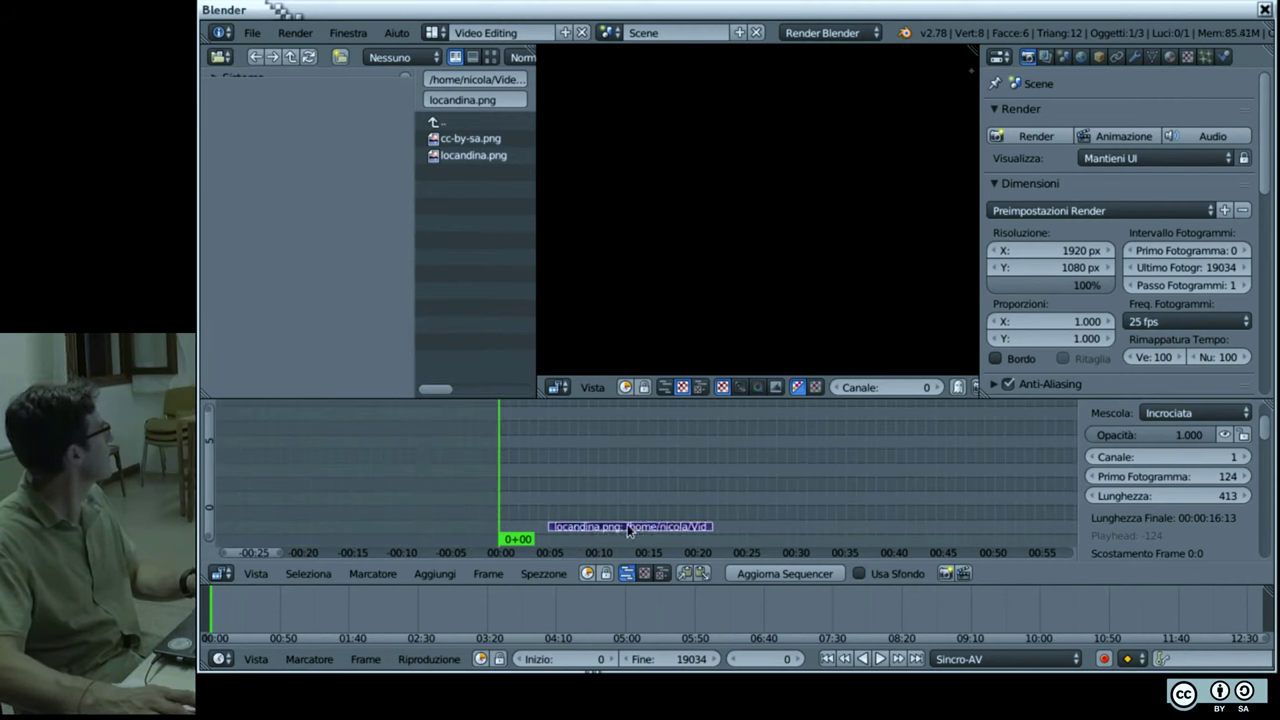
key(shift+s)
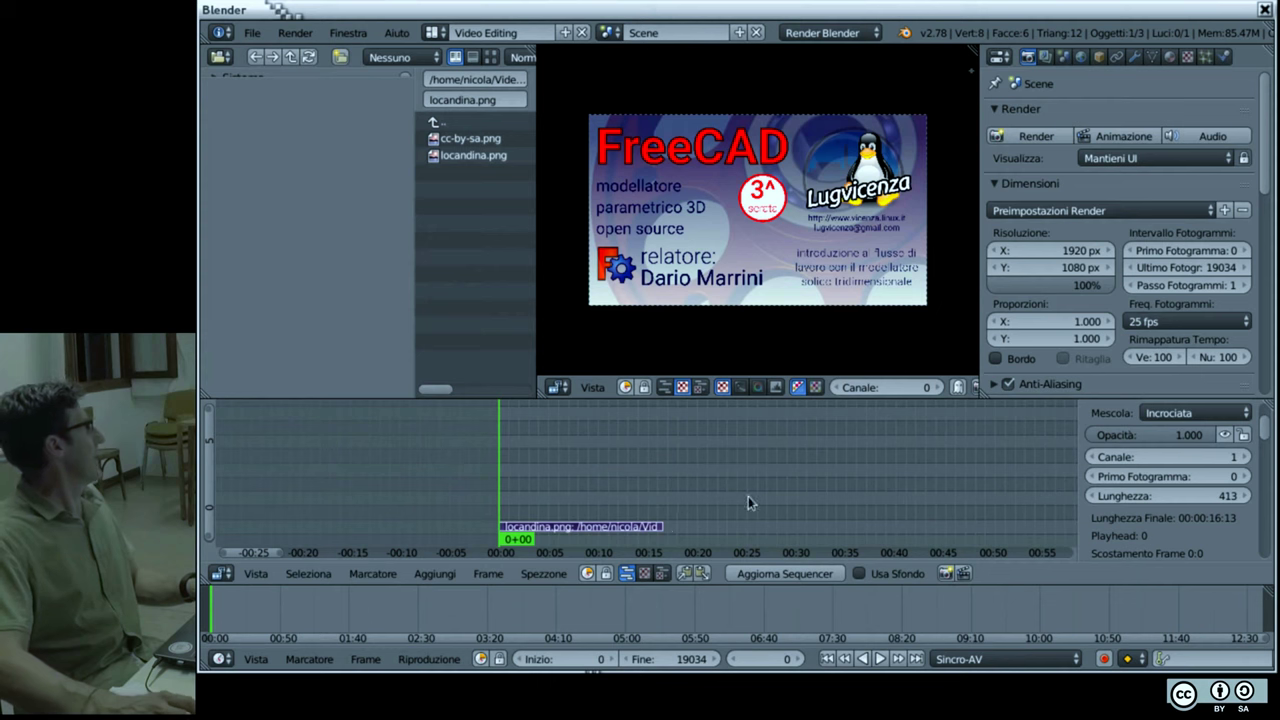
scroll(750, 515, down, 3)
scroll(752, 525, up, 1)
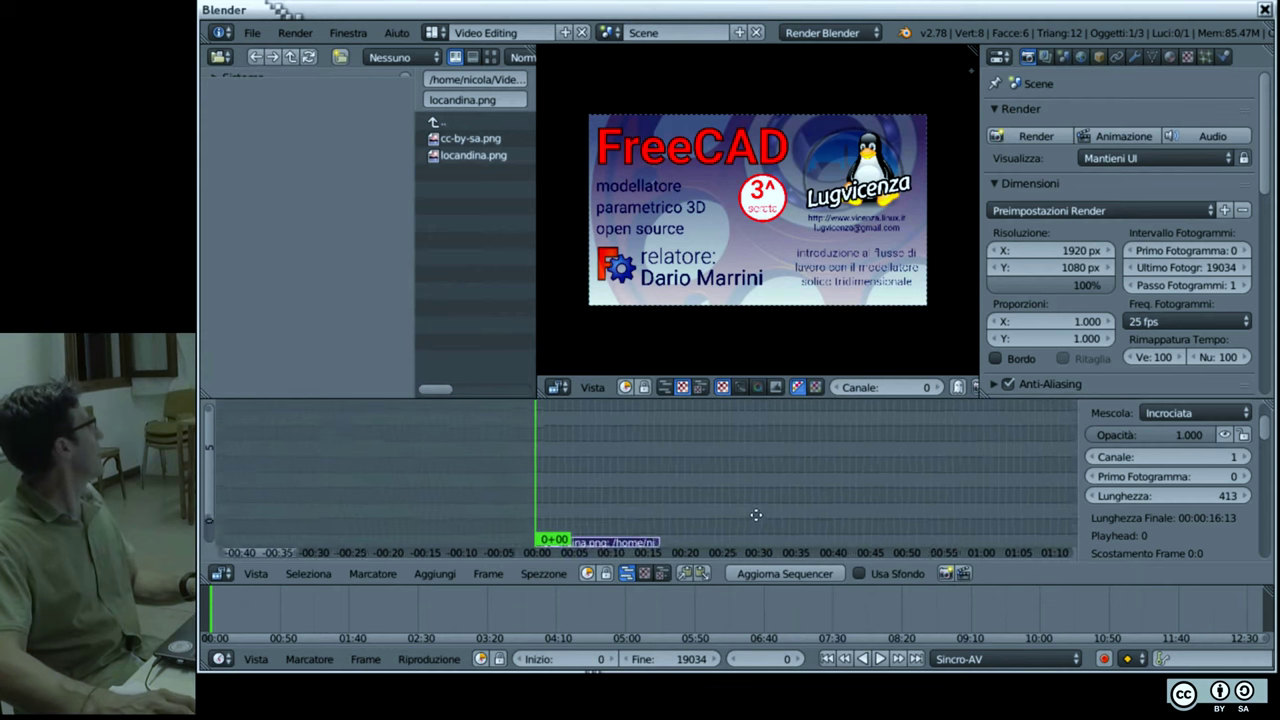
scroll(765, 527, up, 1)
scroll(779, 527, right, 5)
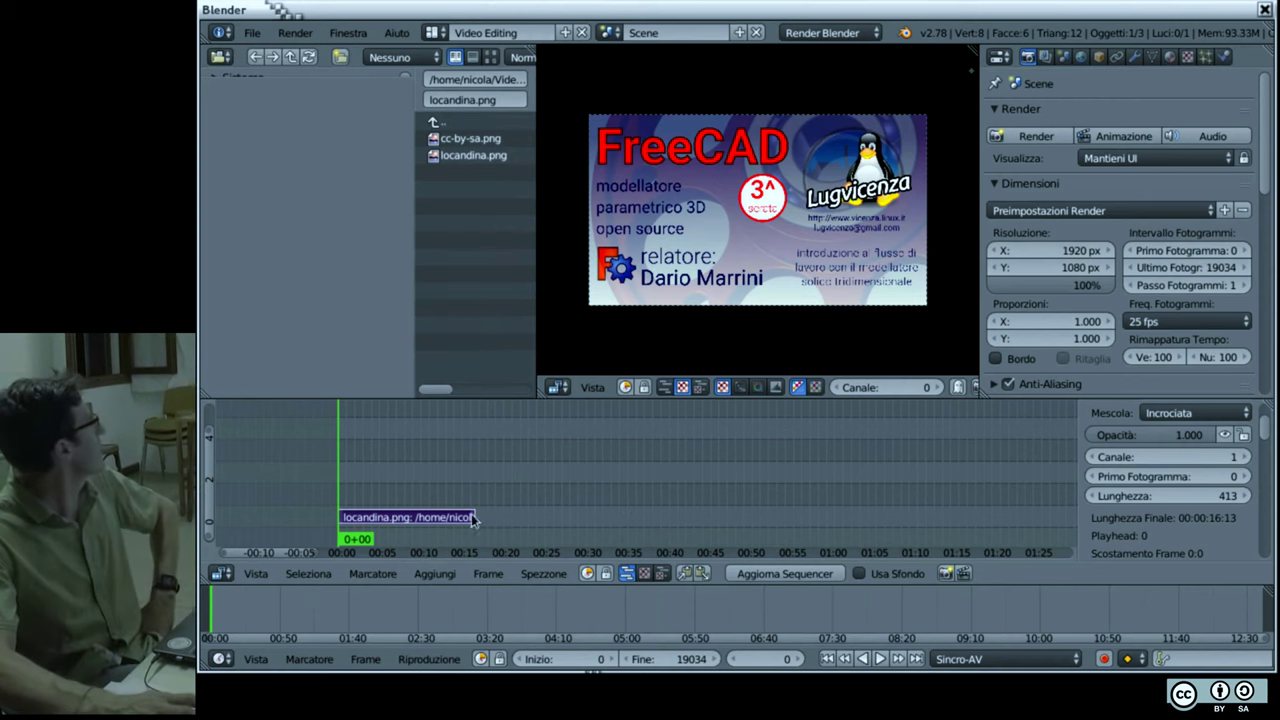
Step: Grab the strip, cancel the move, and place the playhead near 36 seconds
key(g)
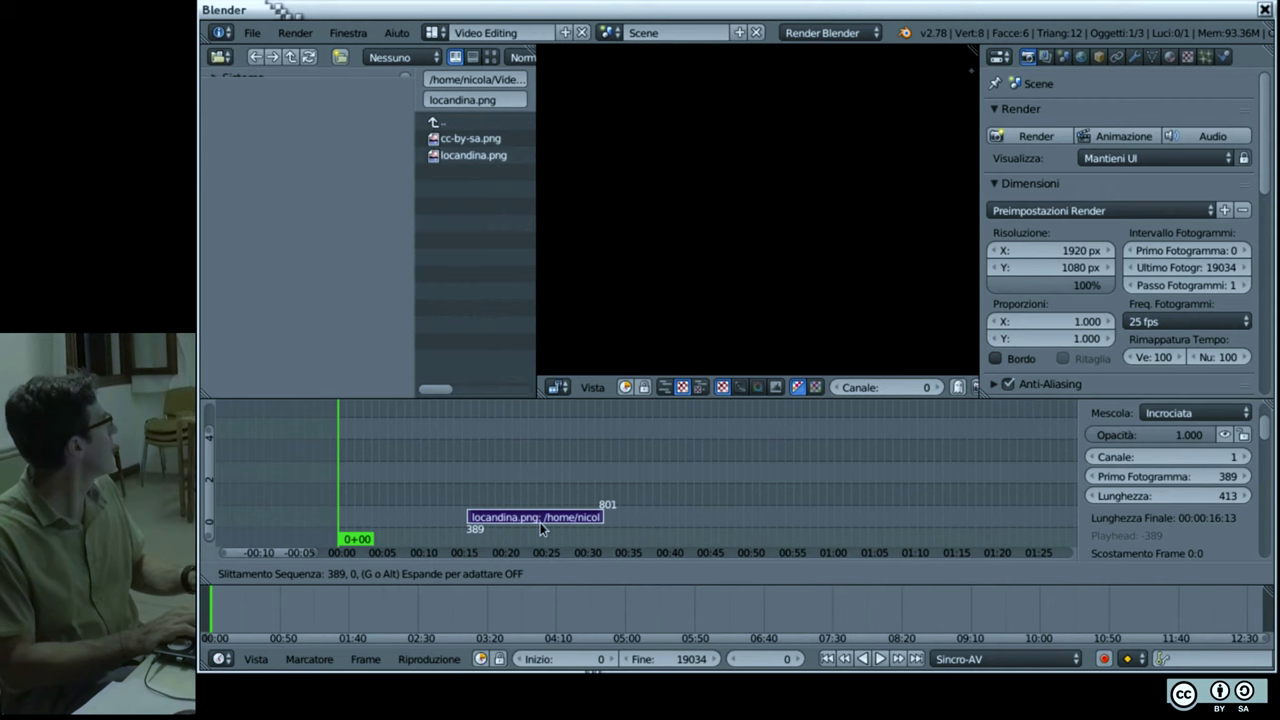
right_click(474, 421)
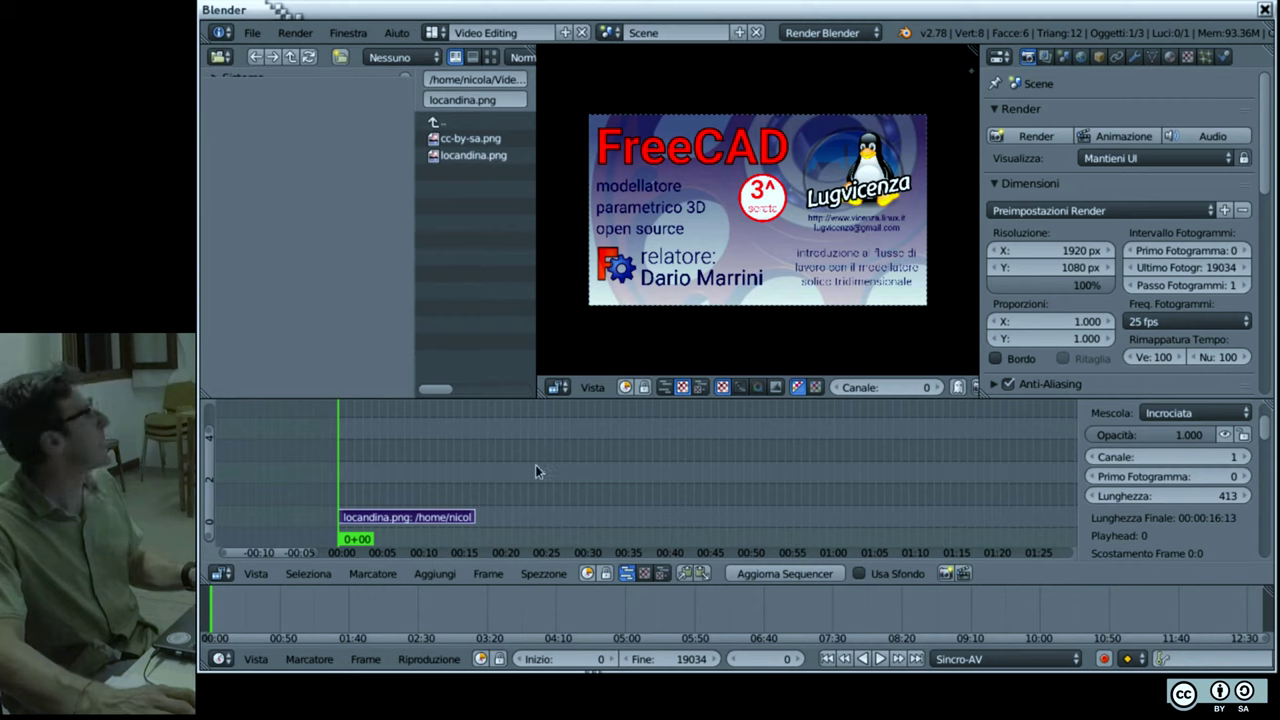
click(639, 504)
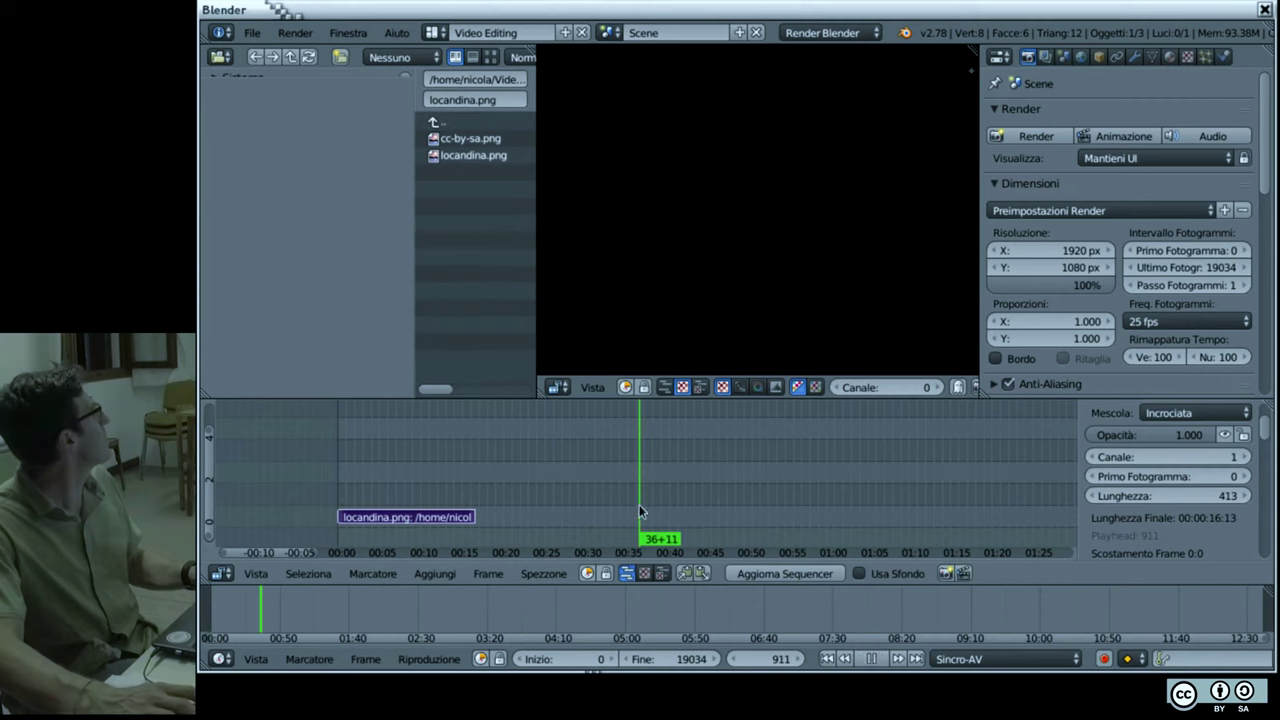
Step: Place the playhead at 26+23 and drag Lunghezza until the poster strip is 693 frames
click(560, 495)
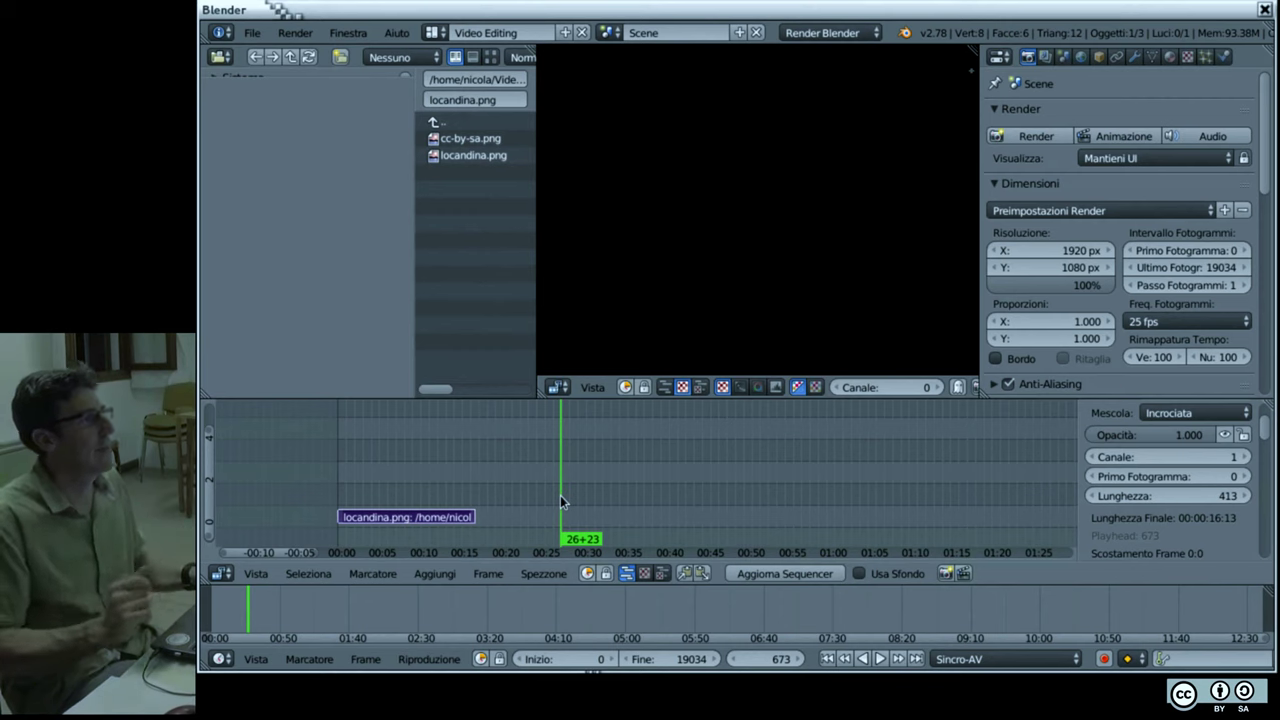
click(1117, 498)
mouse_move(1117, 498)
mouse_down()
mouse_move(1200, 498)
mouse_move(808, 417)
mouse_up()
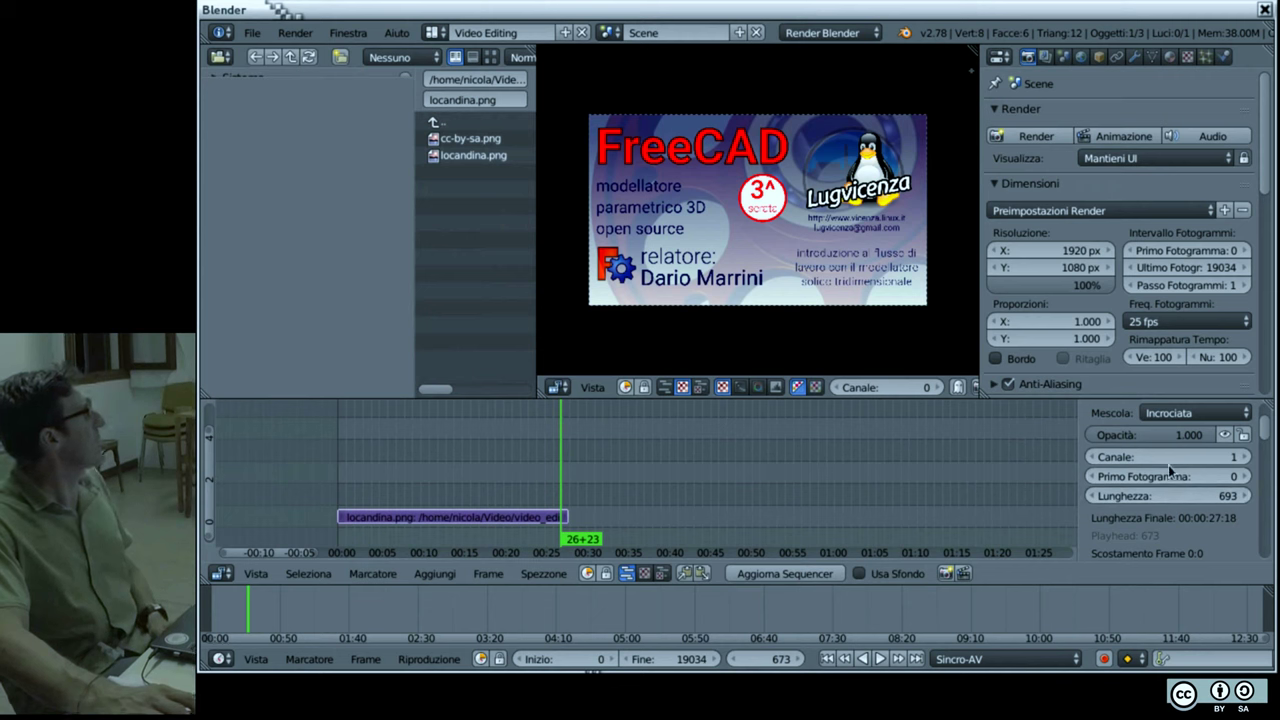
scroll(1129, 493, down, 5)
scroll(1129, 494, up, 4)
scroll(1127, 506, down, 5)
scroll(1125, 508, up, 1)
scroll(1125, 508, up, 5)
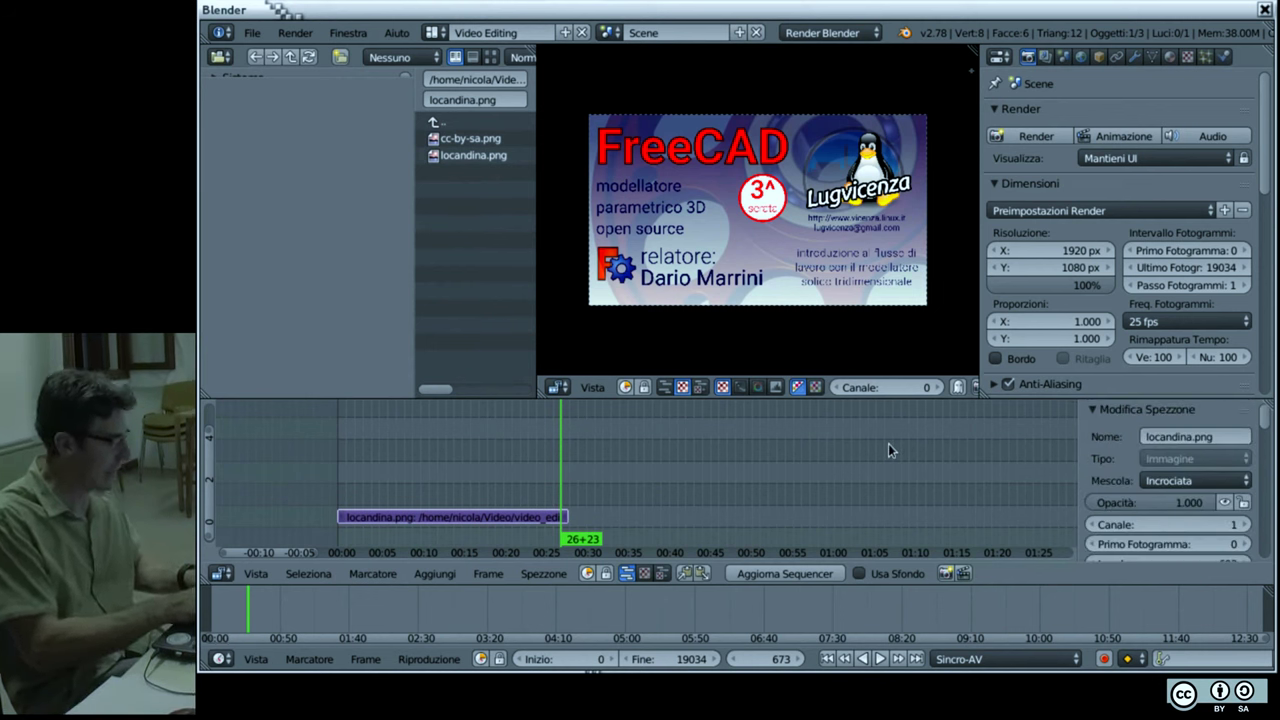
Step: Dismiss the Reload Start-Up File prompt and open the preview's display settings panel
key(ctrl+n)
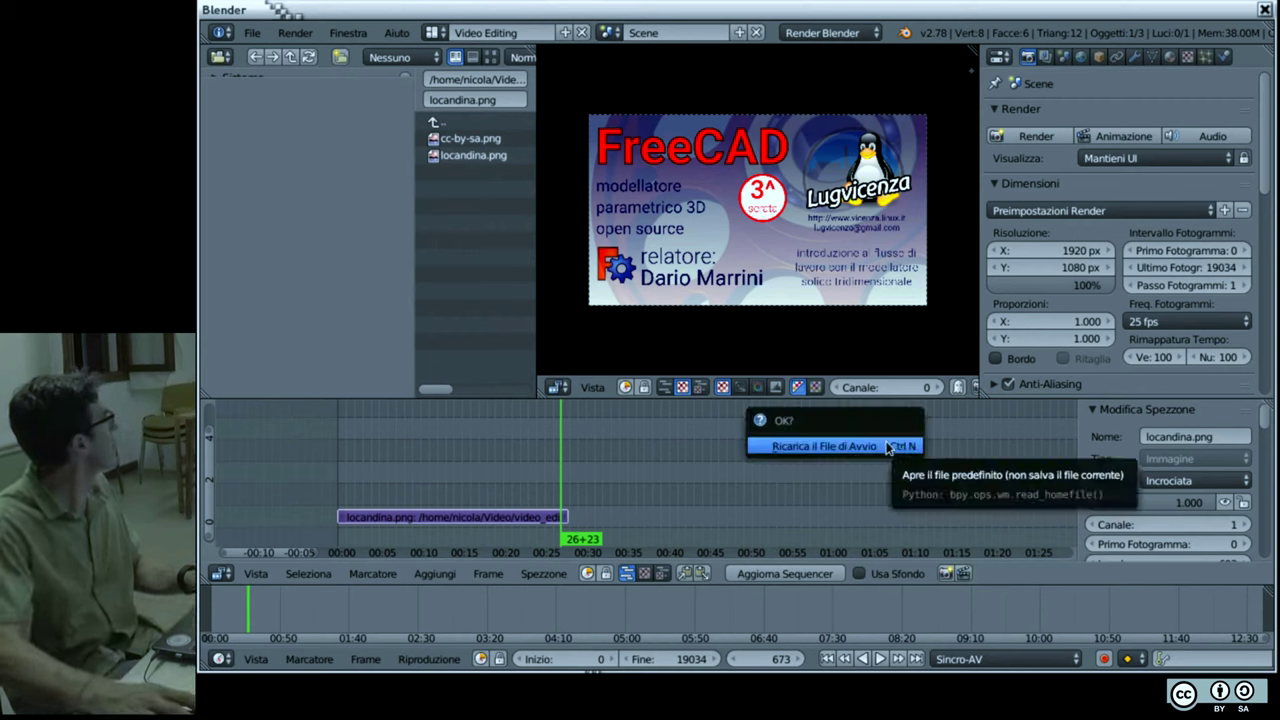
click(787, 490)
key(n)
key(n)
key(n)
key(n)
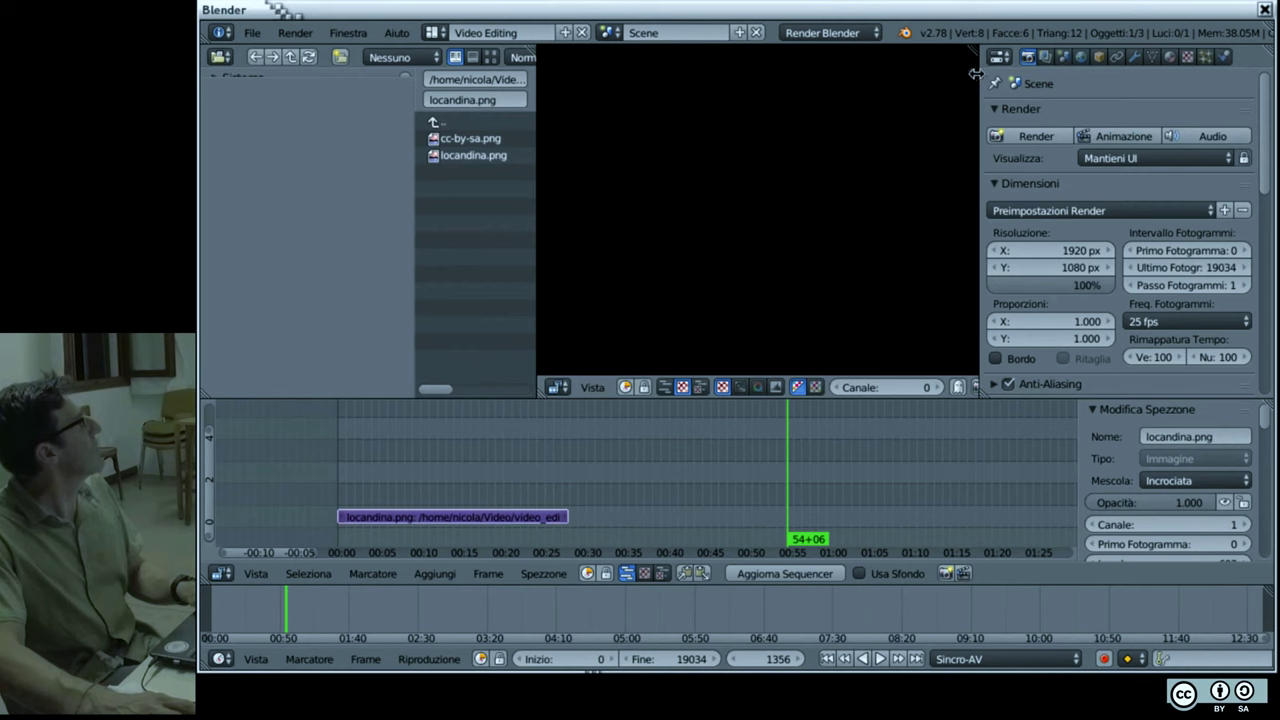
key(n)
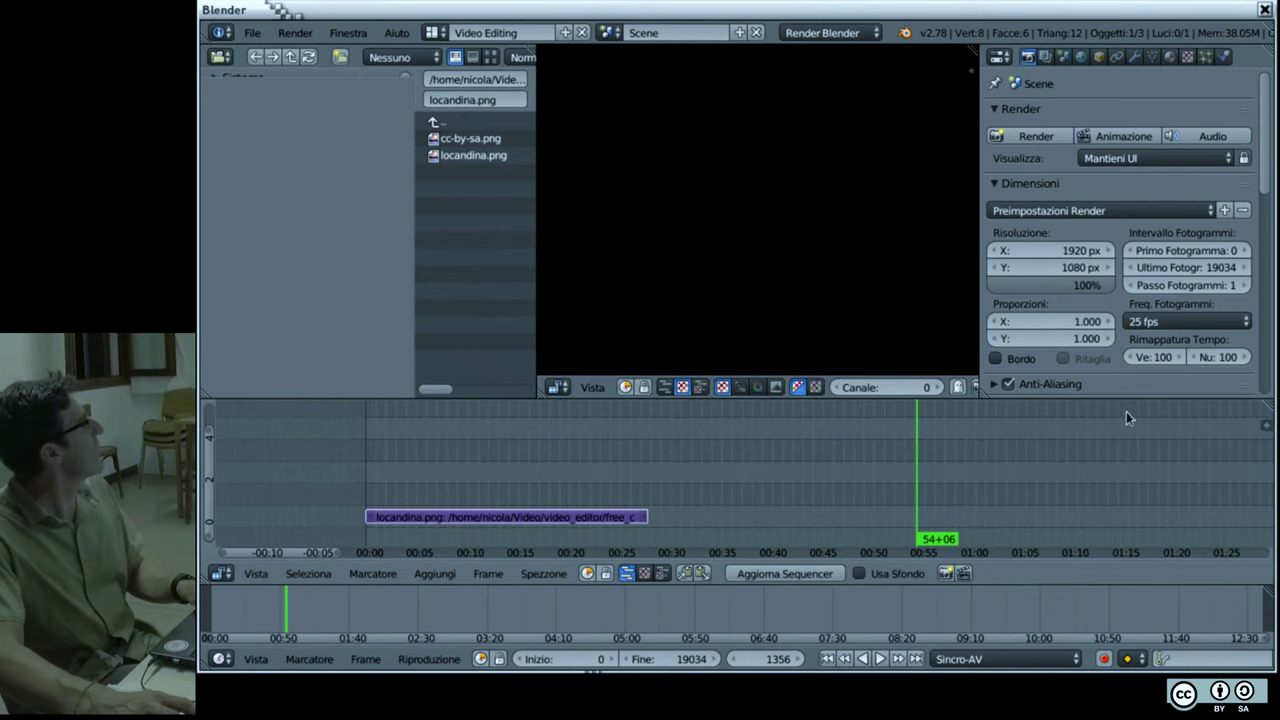
click(1268, 428)
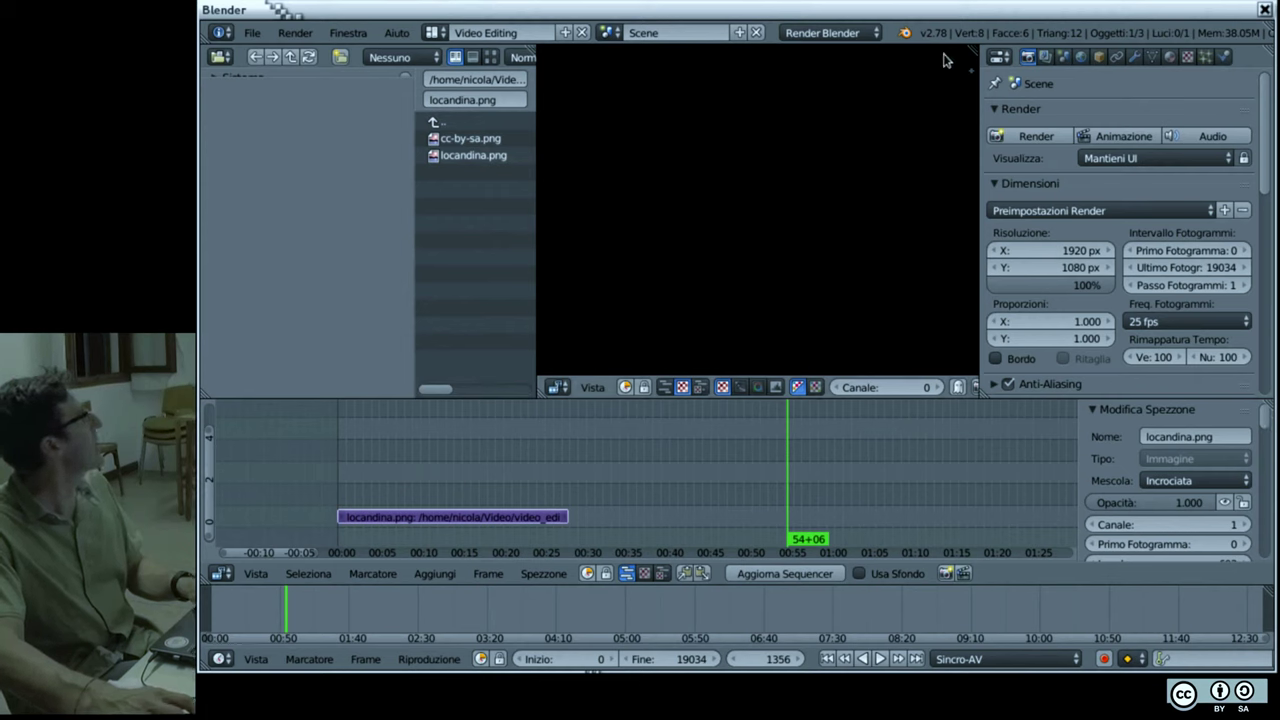
key(n)
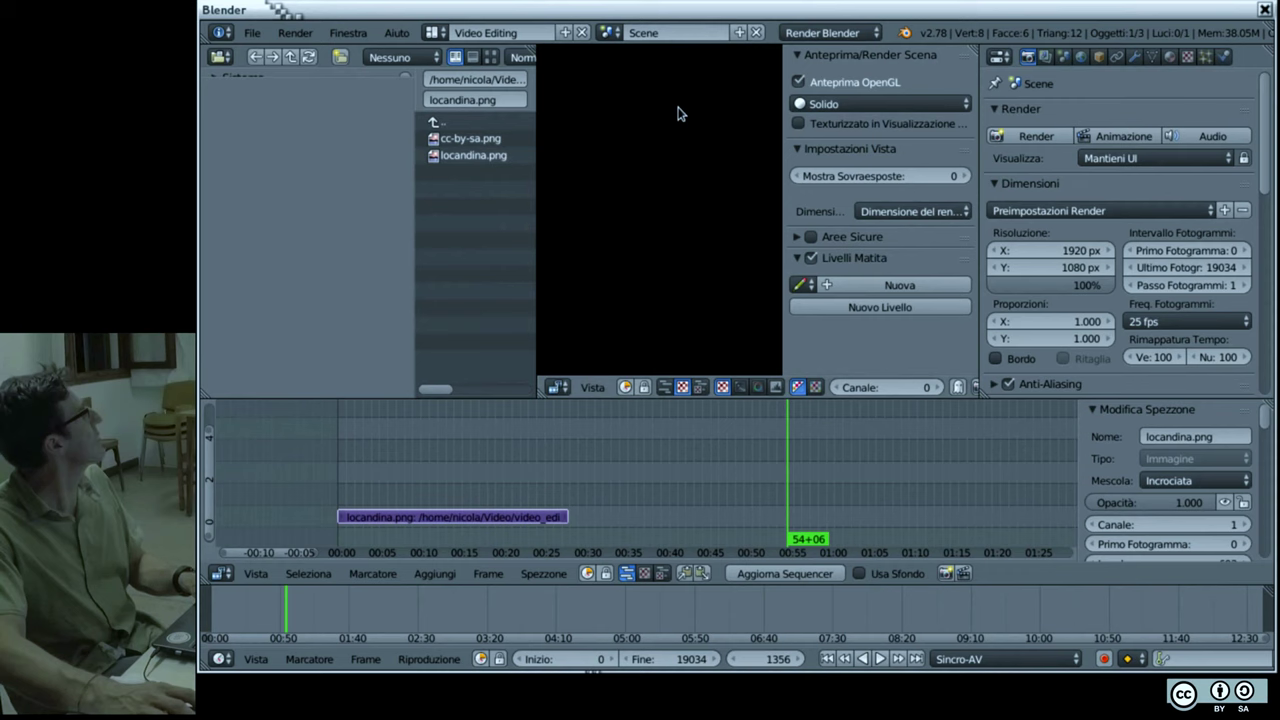
Step: Play from about 10+19, return Opacità to 1.000, and mute the poster strip
key(n)
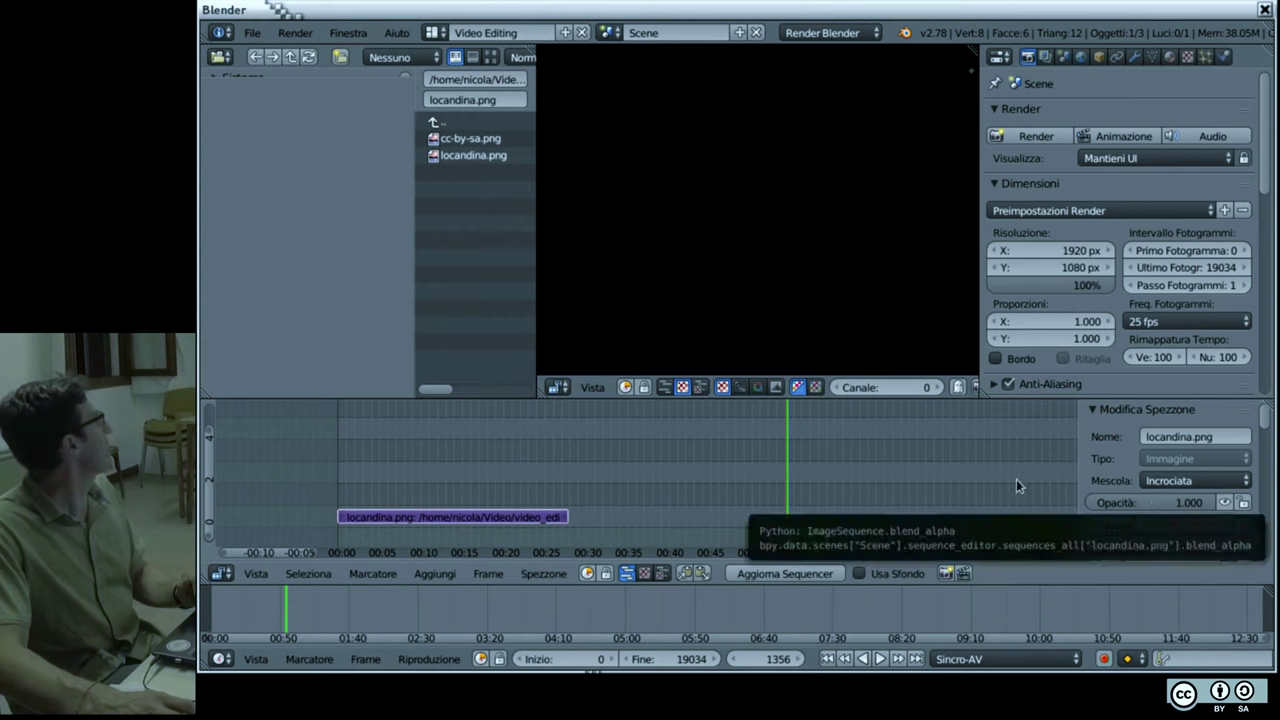
click(426, 497)
key(alt+a)
key(alt+a)
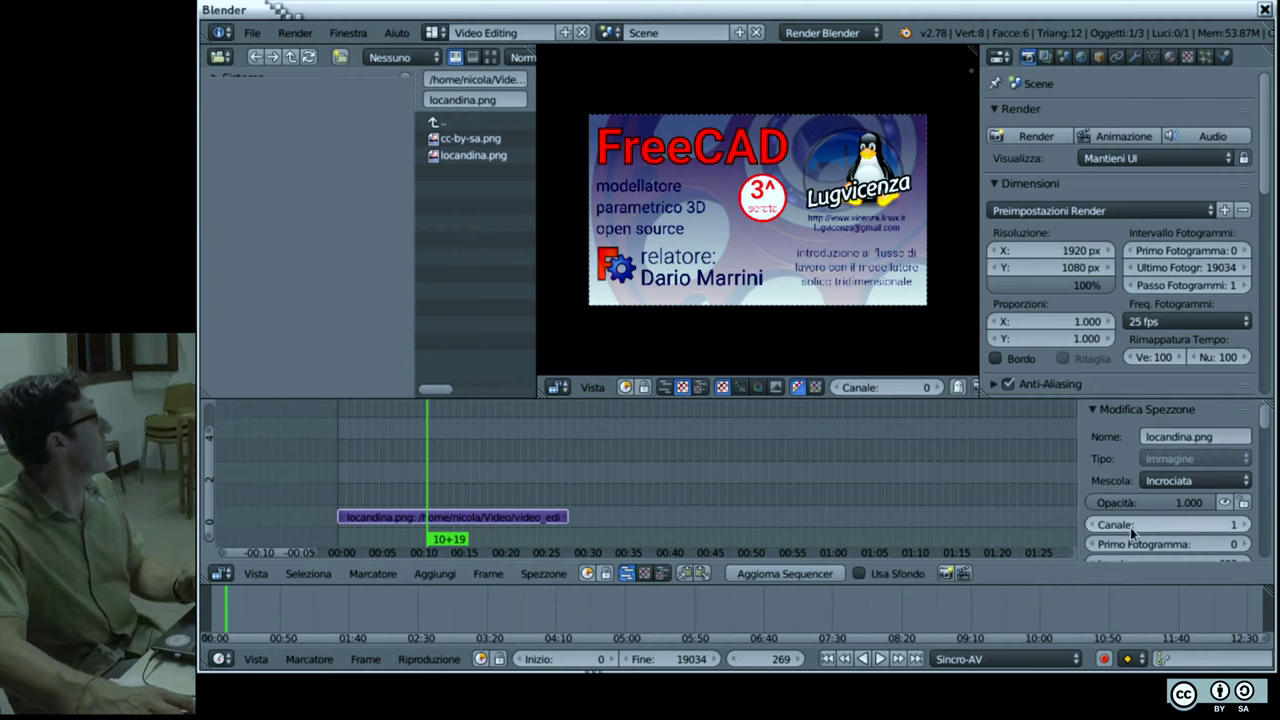
drag(1160, 505, 1160, 505)
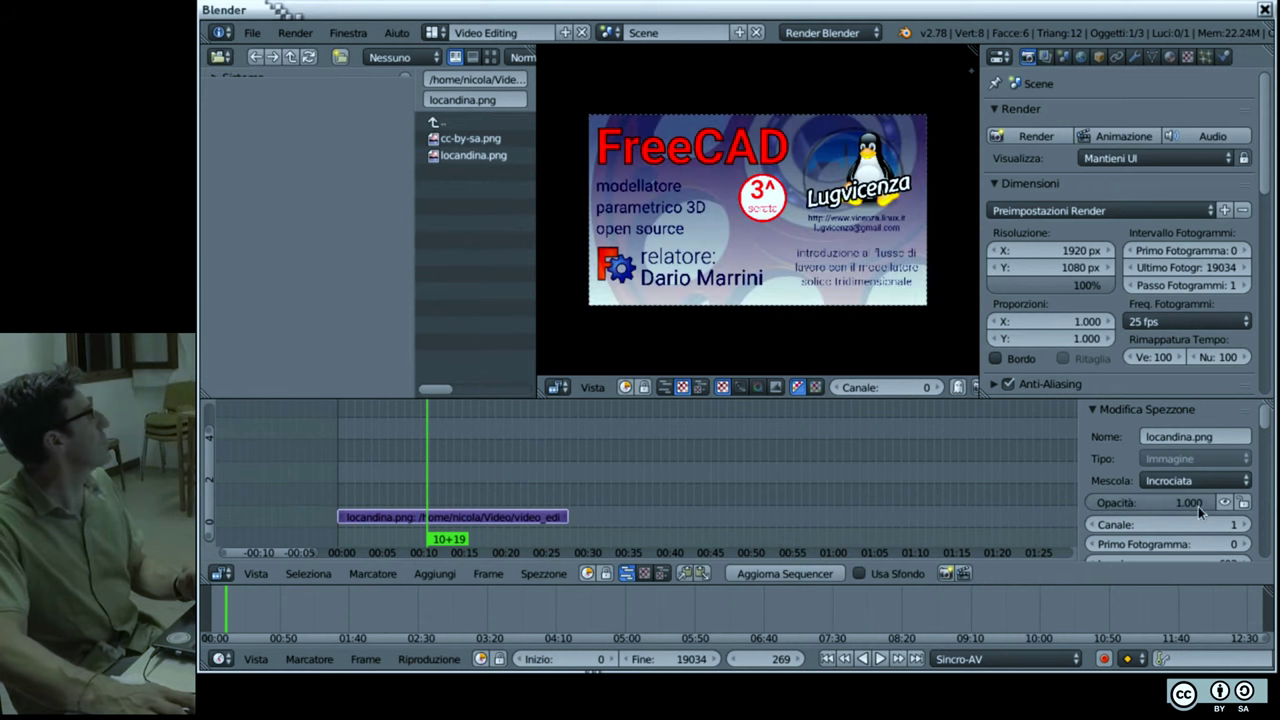
click(1224, 503)
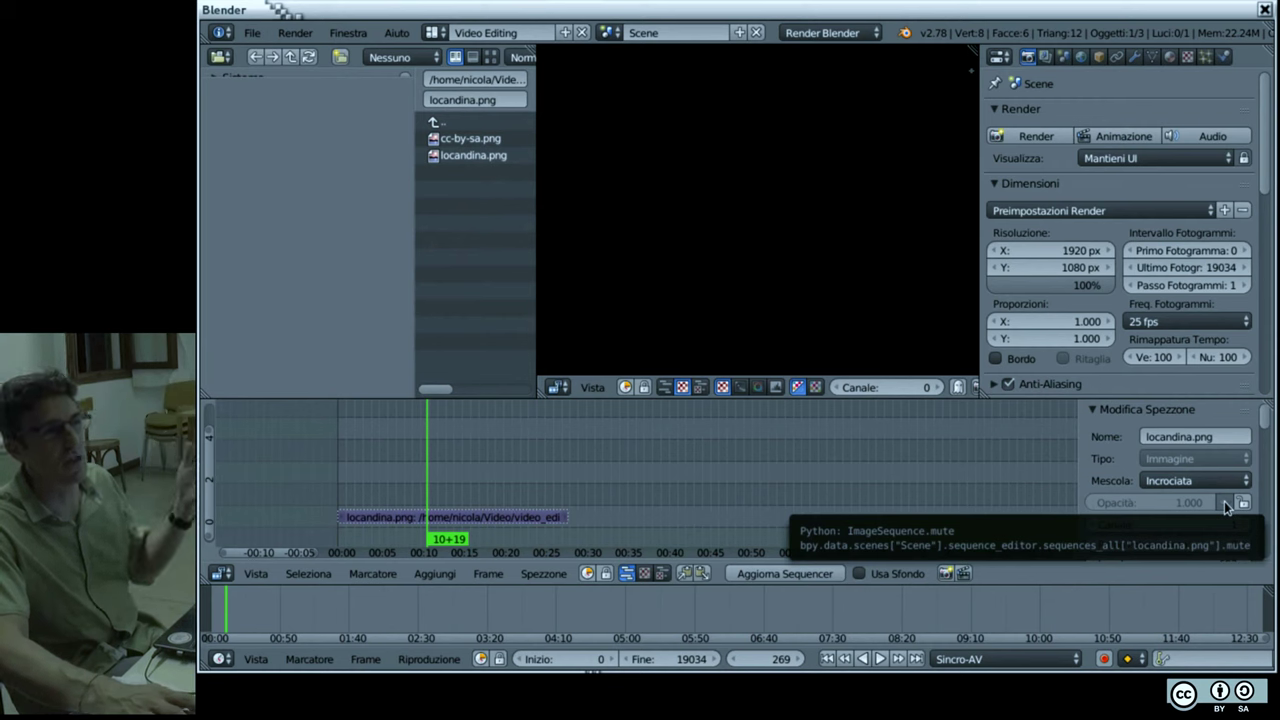
scroll(1212, 510, down, 2)
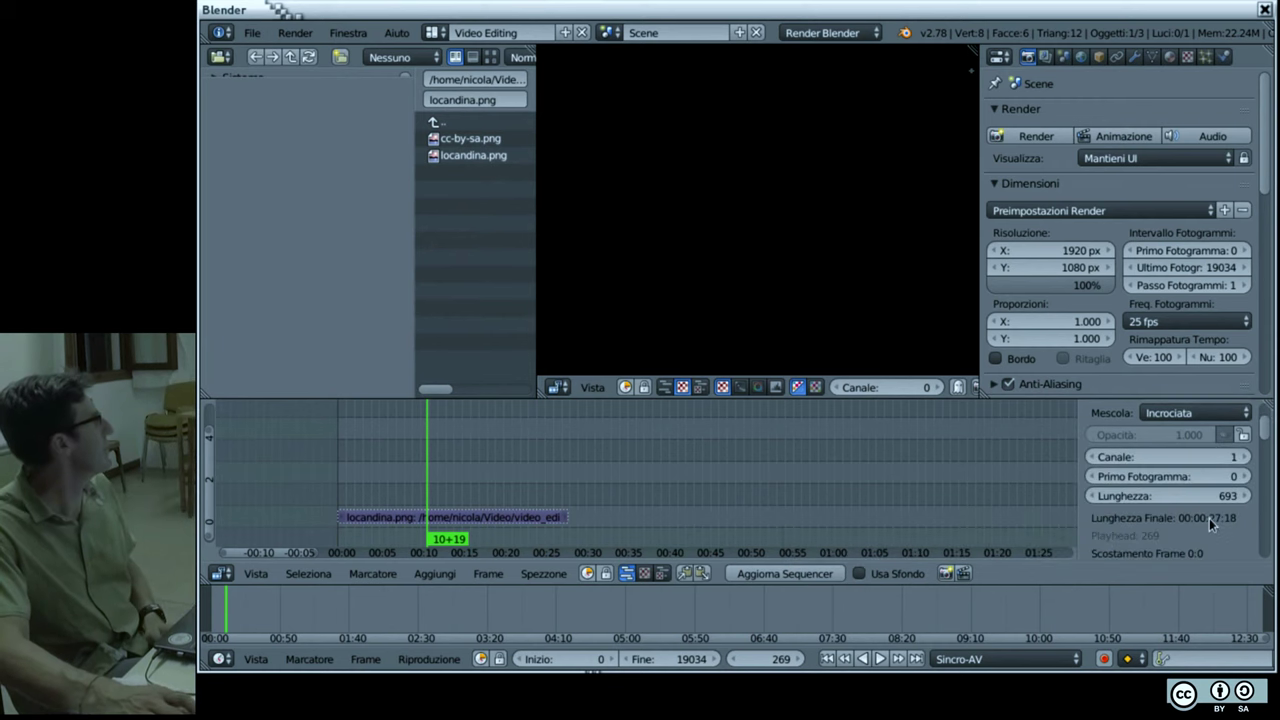
Step: Move the poster strip to channel 4 and then back to channel 1
click(1163, 457)
key(Return)
click(1247, 457)
click(1247, 457)
click(1247, 457)
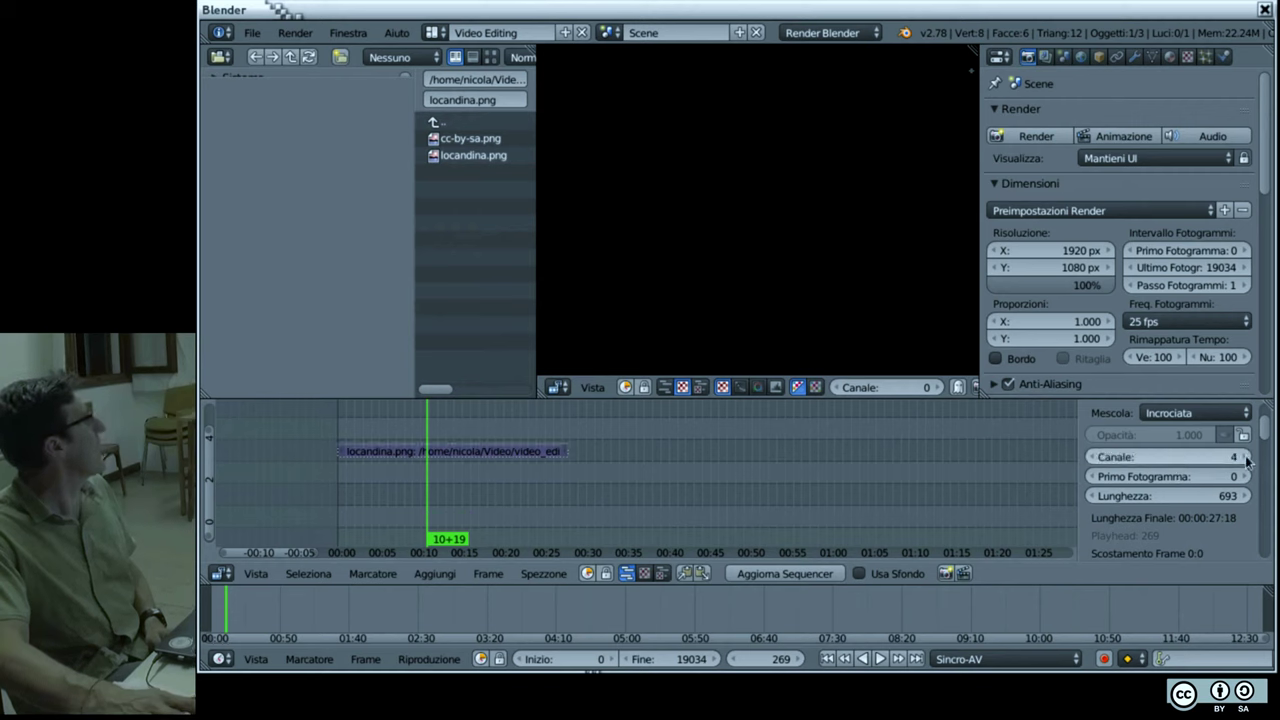
click(1094, 457)
click(1094, 457)
click(1094, 457)
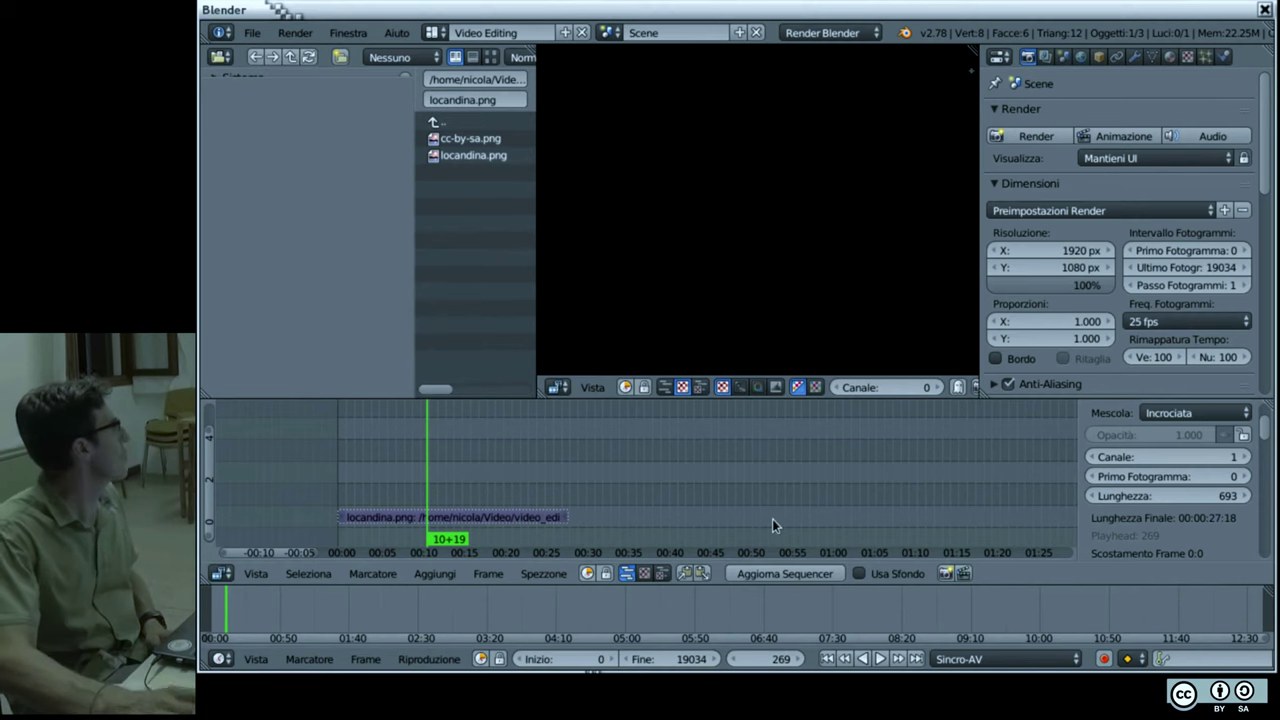
Step: Keep the strip length at 693 frames and place the playhead at 16+05 (frame 405)
click(1206, 500)
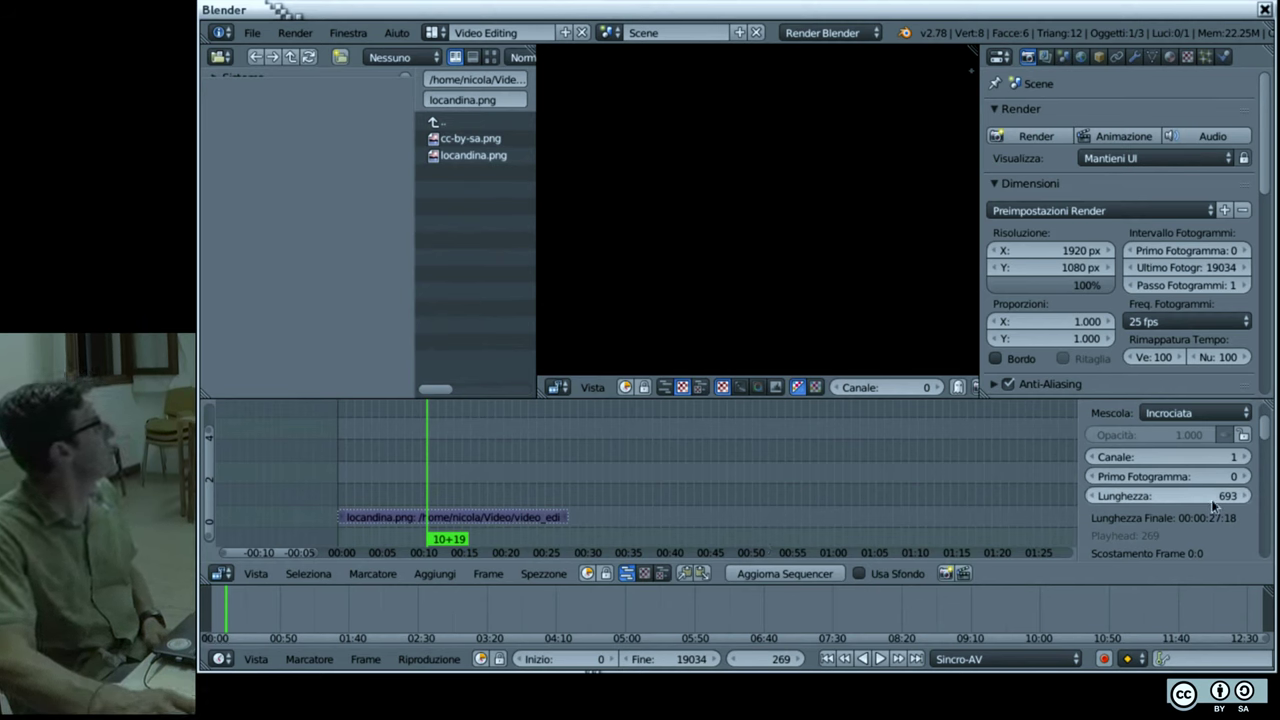
key(Return)
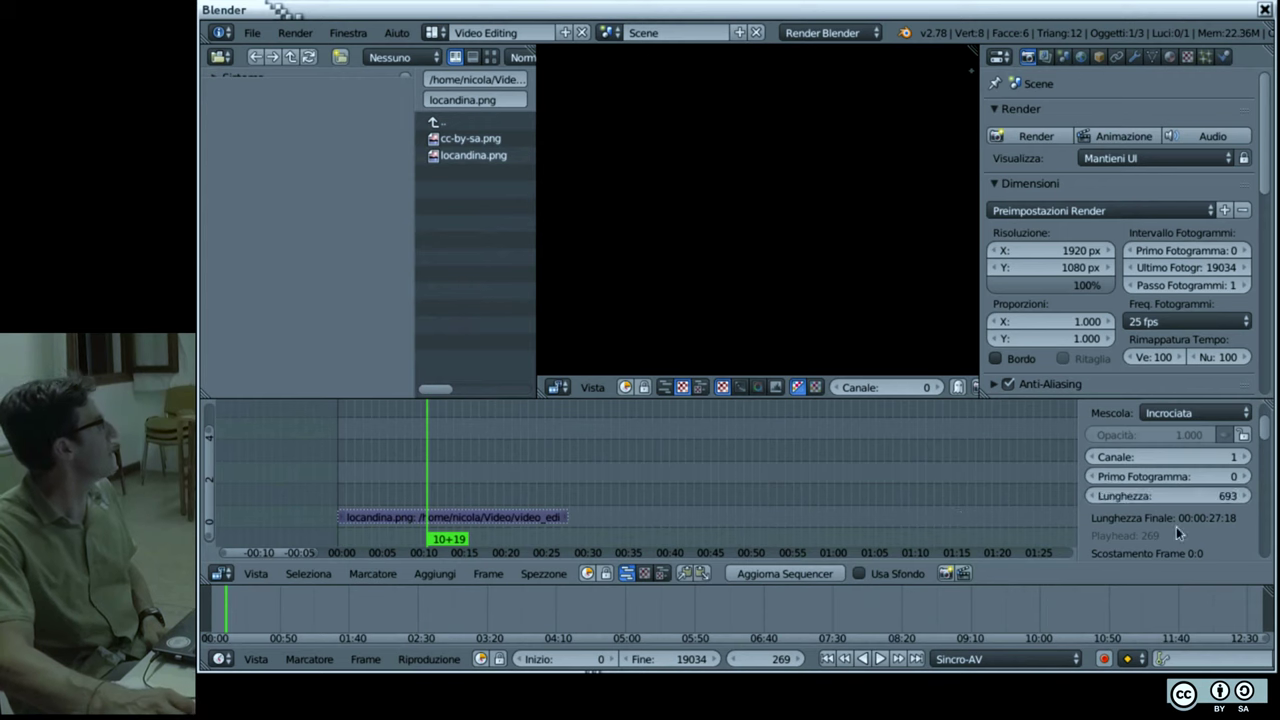
scroll(1176, 526, down, 5)
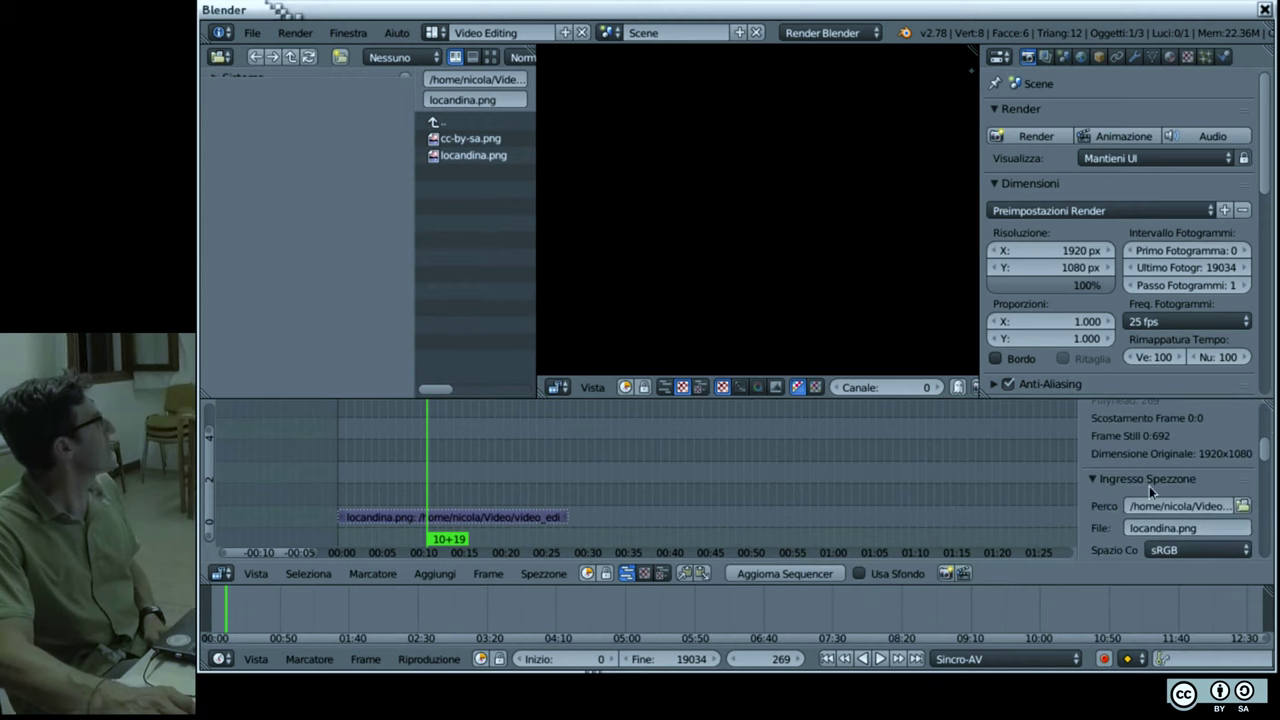
scroll(1149, 486, down, 1)
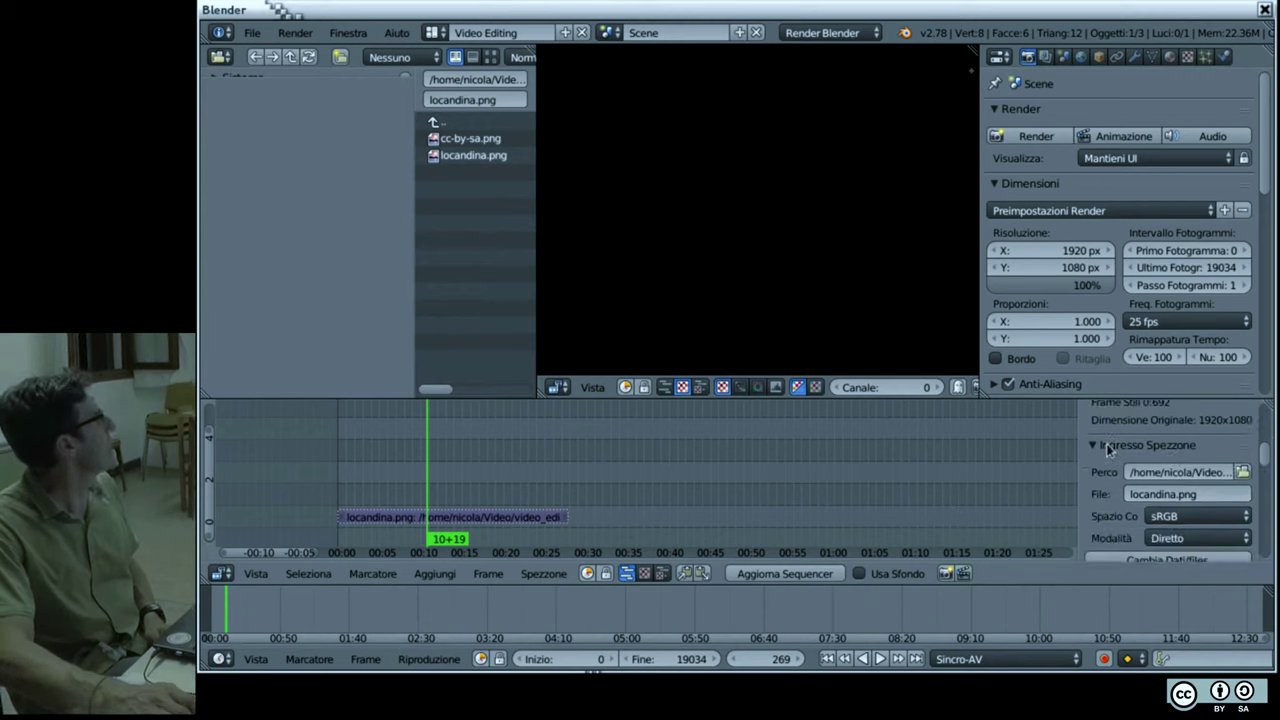
scroll(1110, 469, down, 2)
scroll(1111, 470, down, 2)
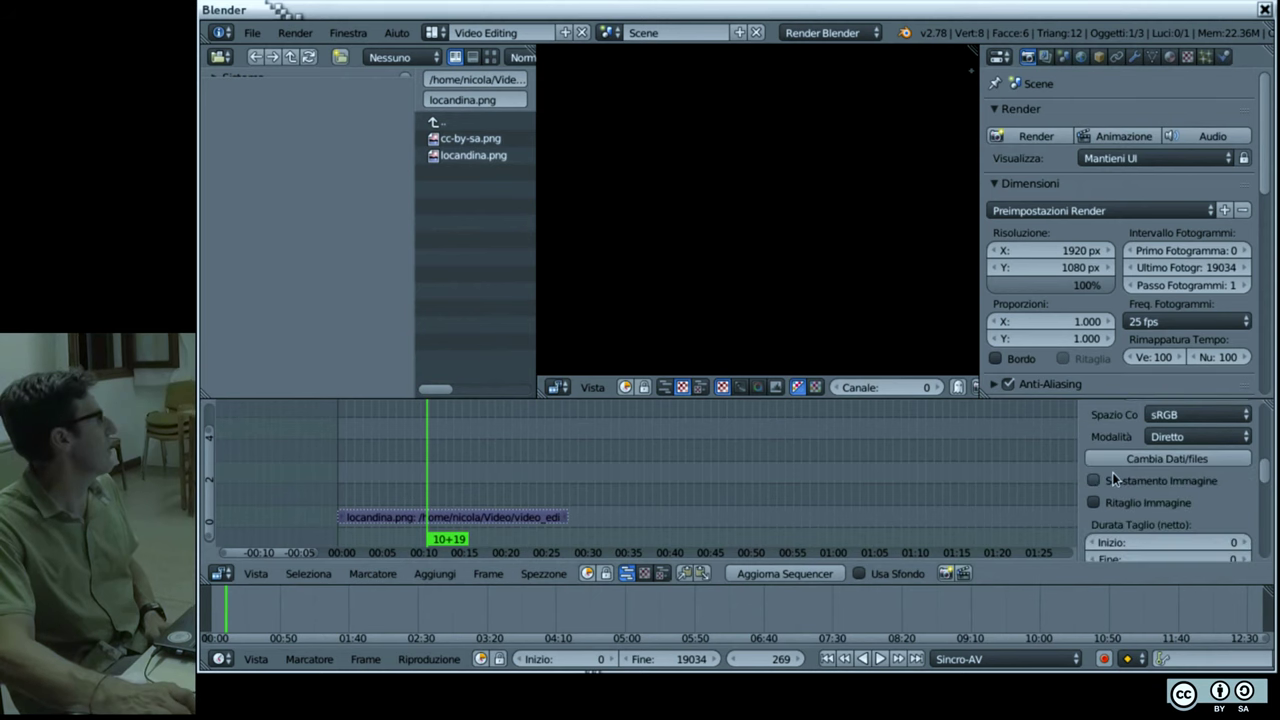
scroll(1112, 472, down, 2)
scroll(1112, 460, up, 2)
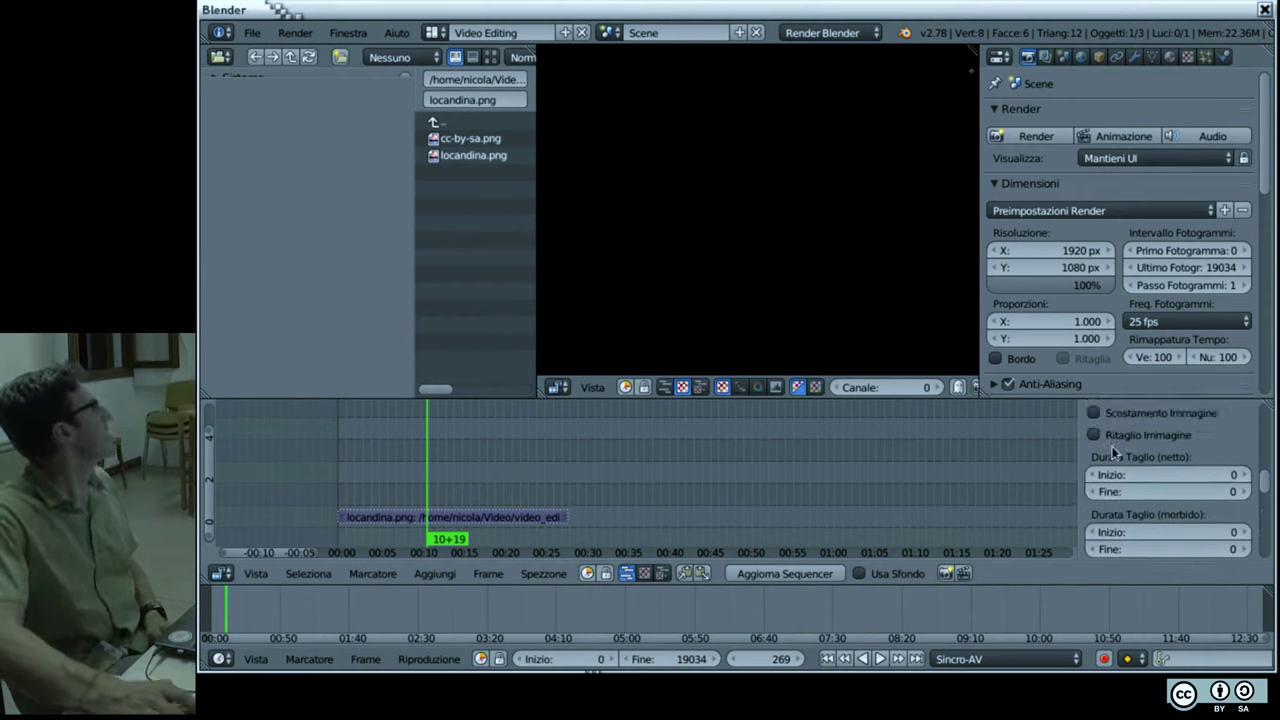
click(471, 482)
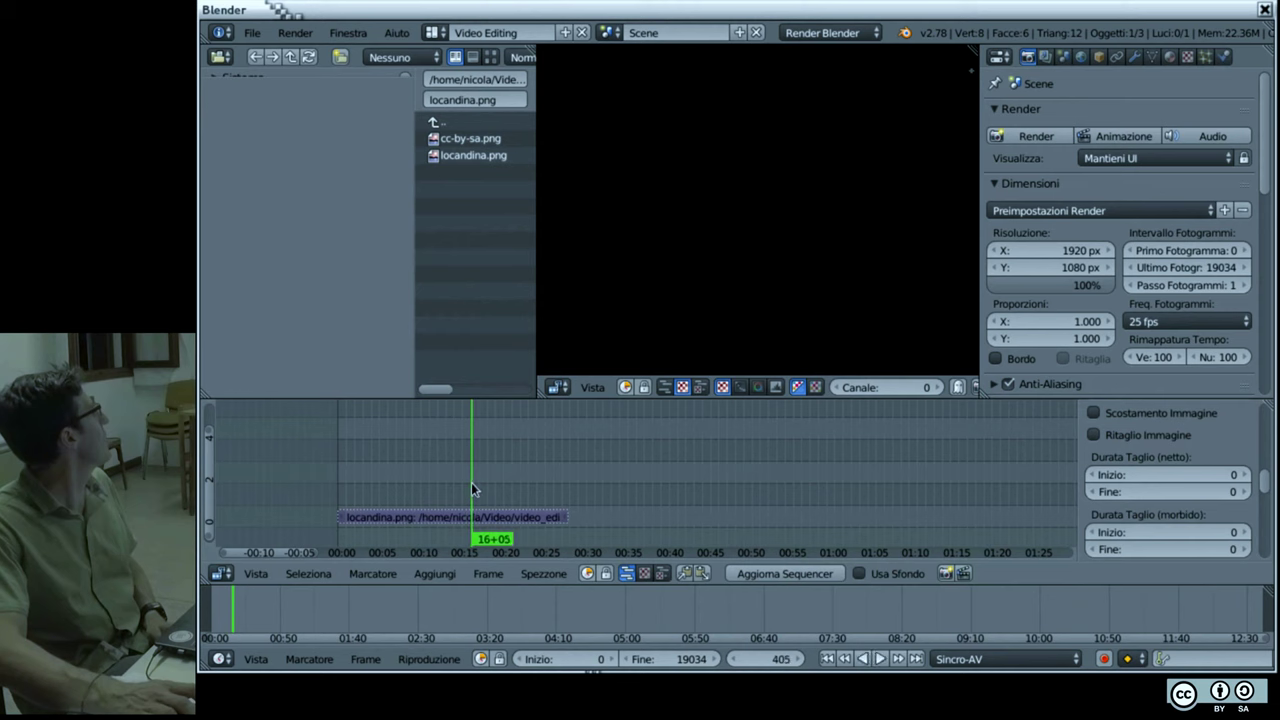
Step: Place the playhead at 5+01 (frame 126) and unmute the locandina poster strip
click(379, 495)
scroll(1189, 490, up, 4)
scroll(1187, 490, up, 3)
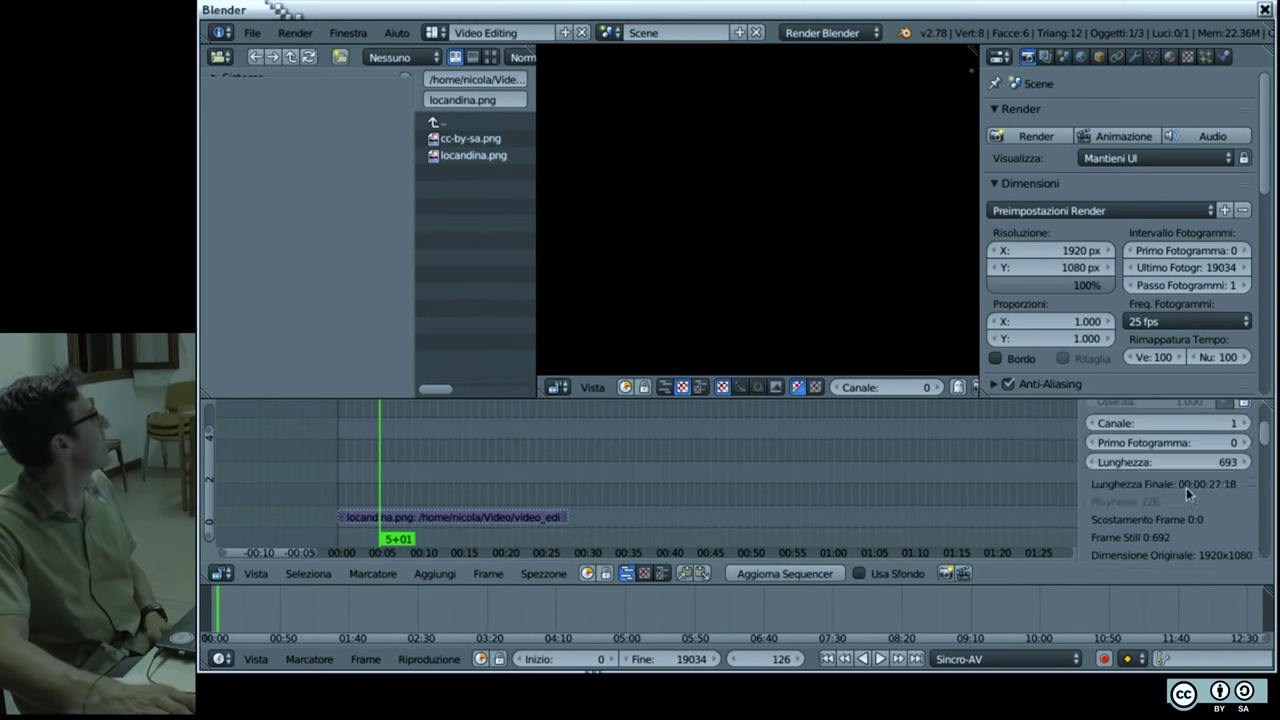
scroll(1186, 487, up, 3)
click(1216, 504)
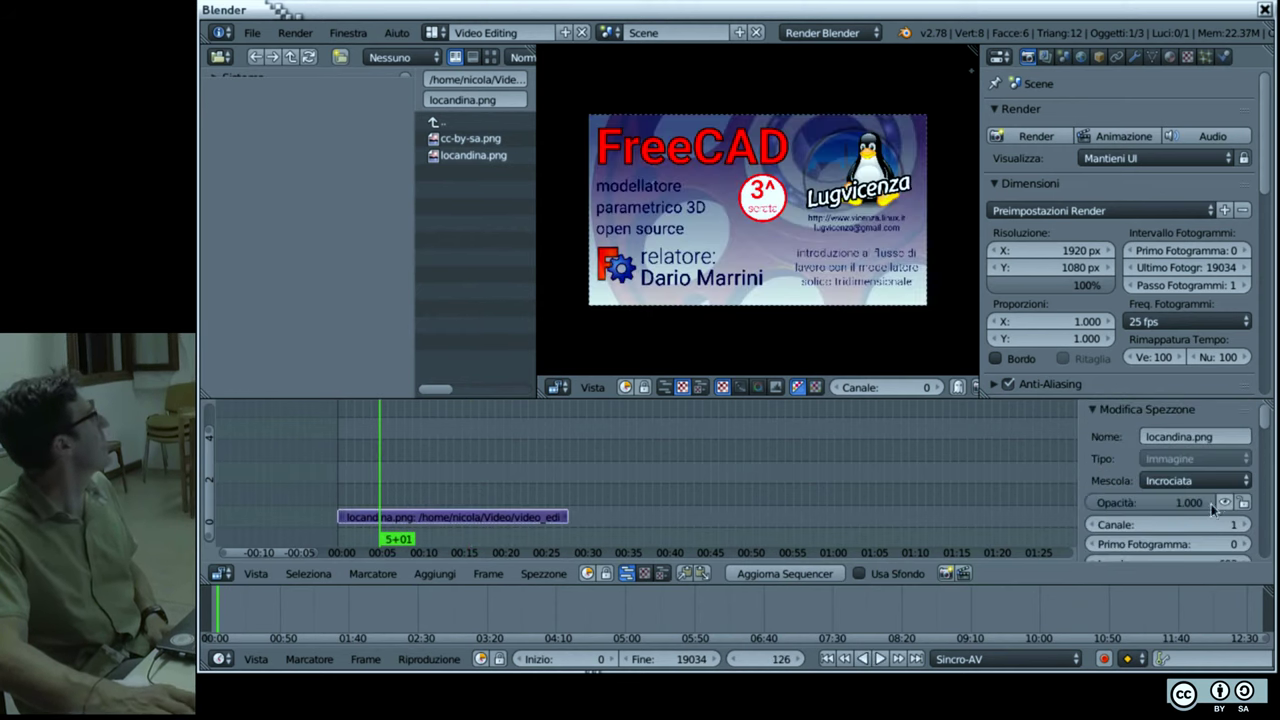
scroll(1157, 448, down, 4)
scroll(1157, 448, down, 5)
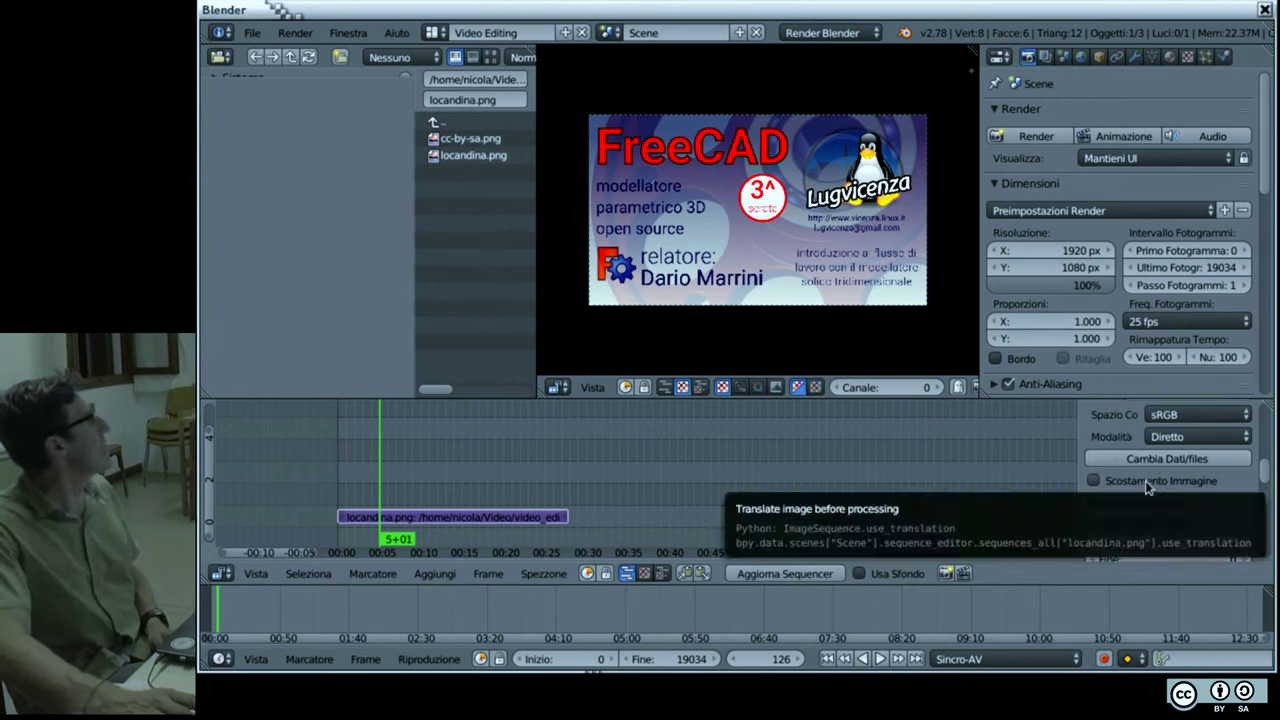
scroll(1148, 487, down, 3)
scroll(1148, 488, up, 2)
scroll(1148, 490, up, 1)
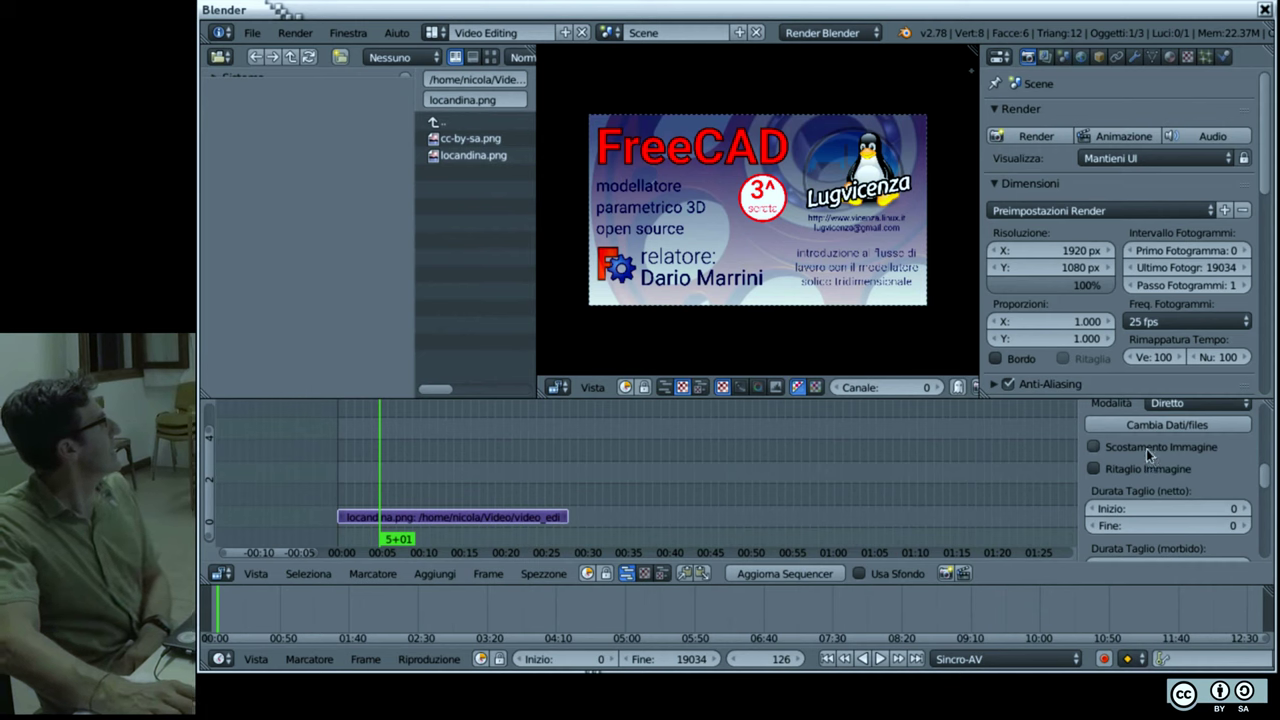
Step: Enable Ritaglio Immagine and test the Alto, Sinistra and Basso crop fields
click(1136, 473)
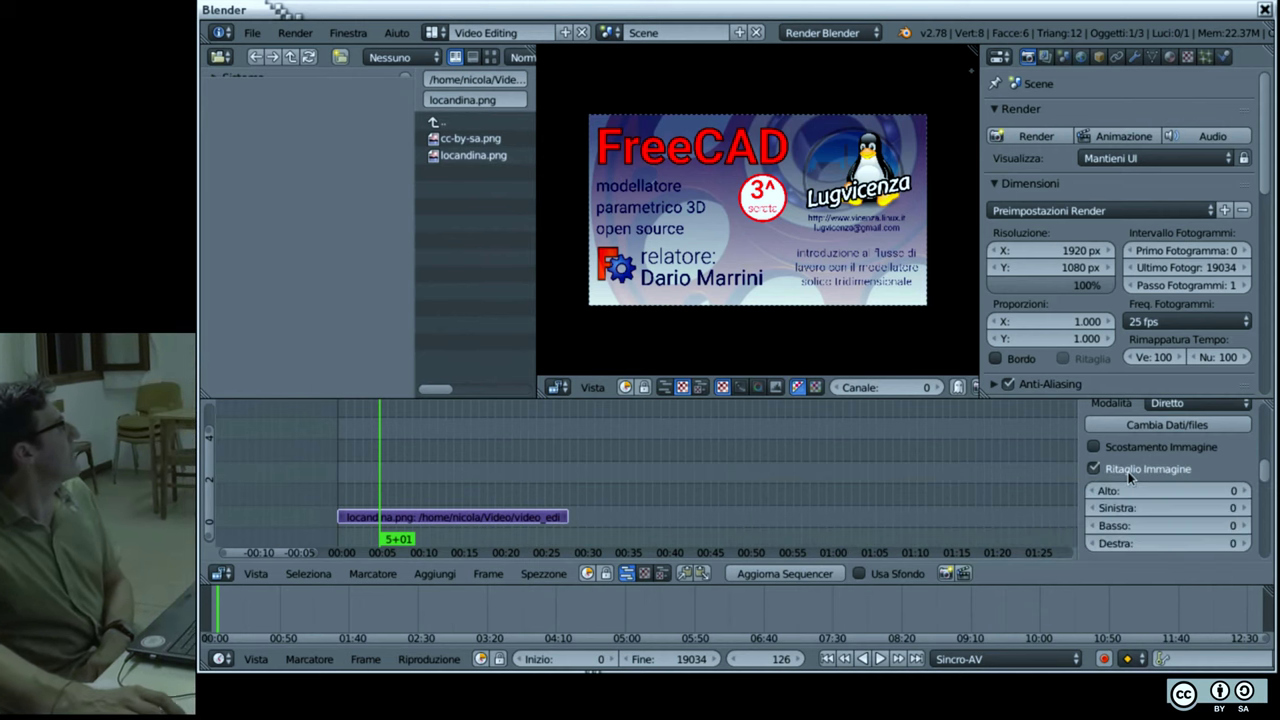
click(1141, 490)
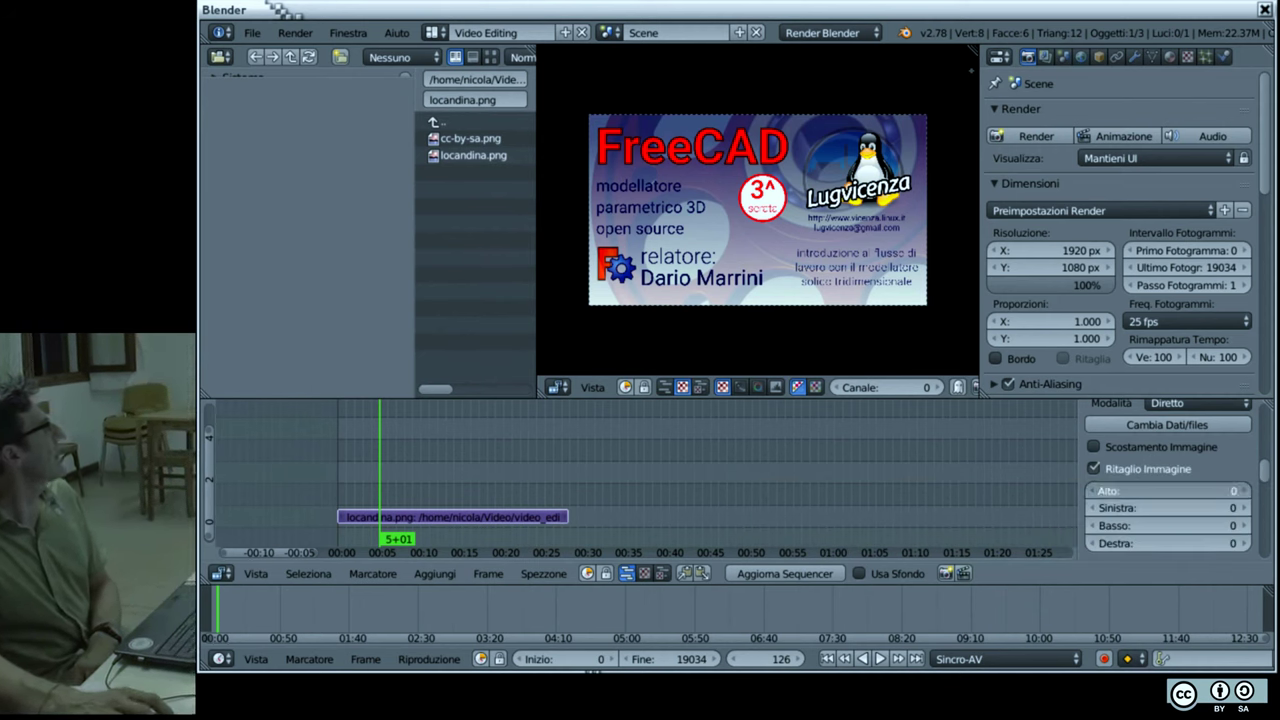
drag(1141, 490, 1141, 490)
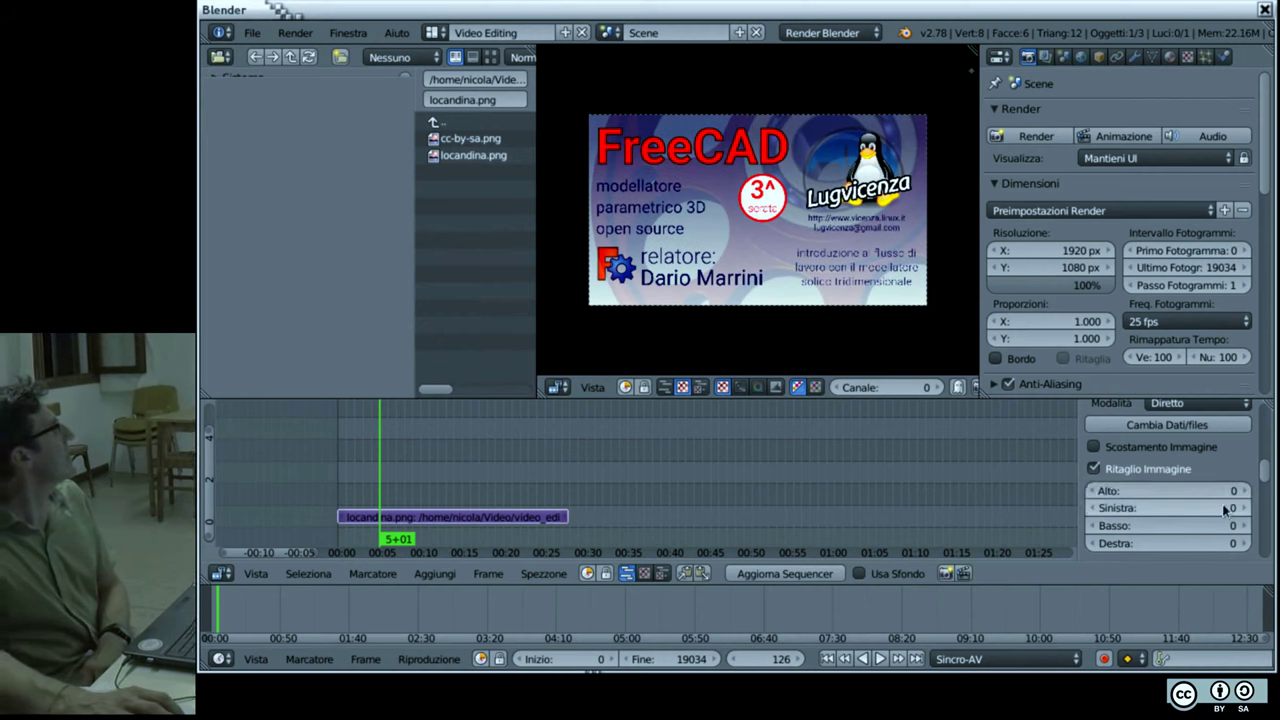
drag(1141, 508, 1141, 508)
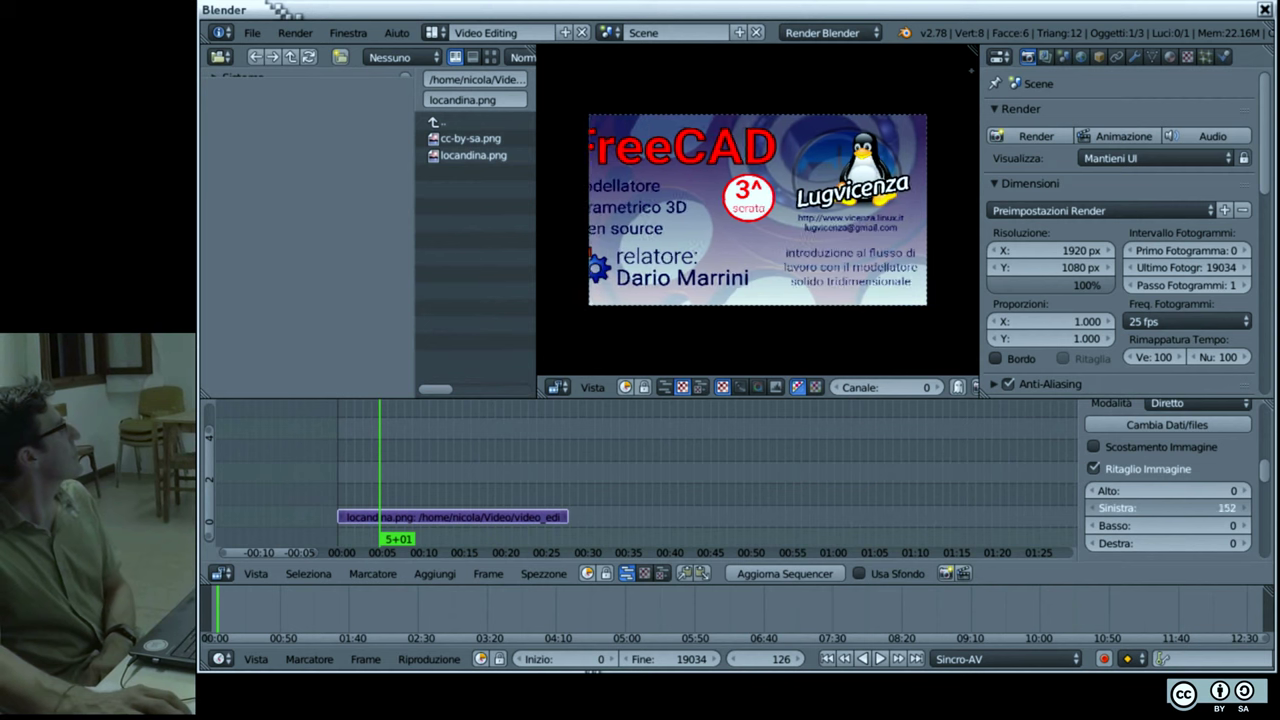
drag(1141, 525, 1141, 525)
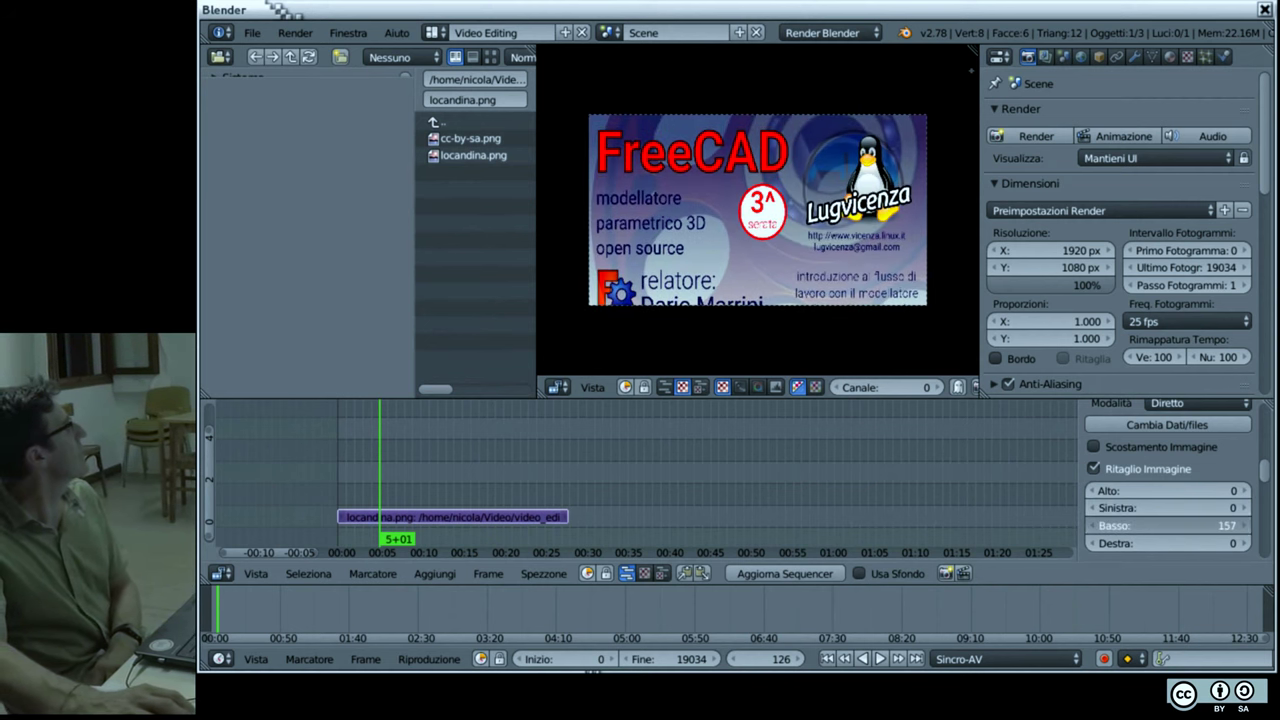
Step: Enable Scostamento Immagine and return the crop values to 0
click(1094, 446)
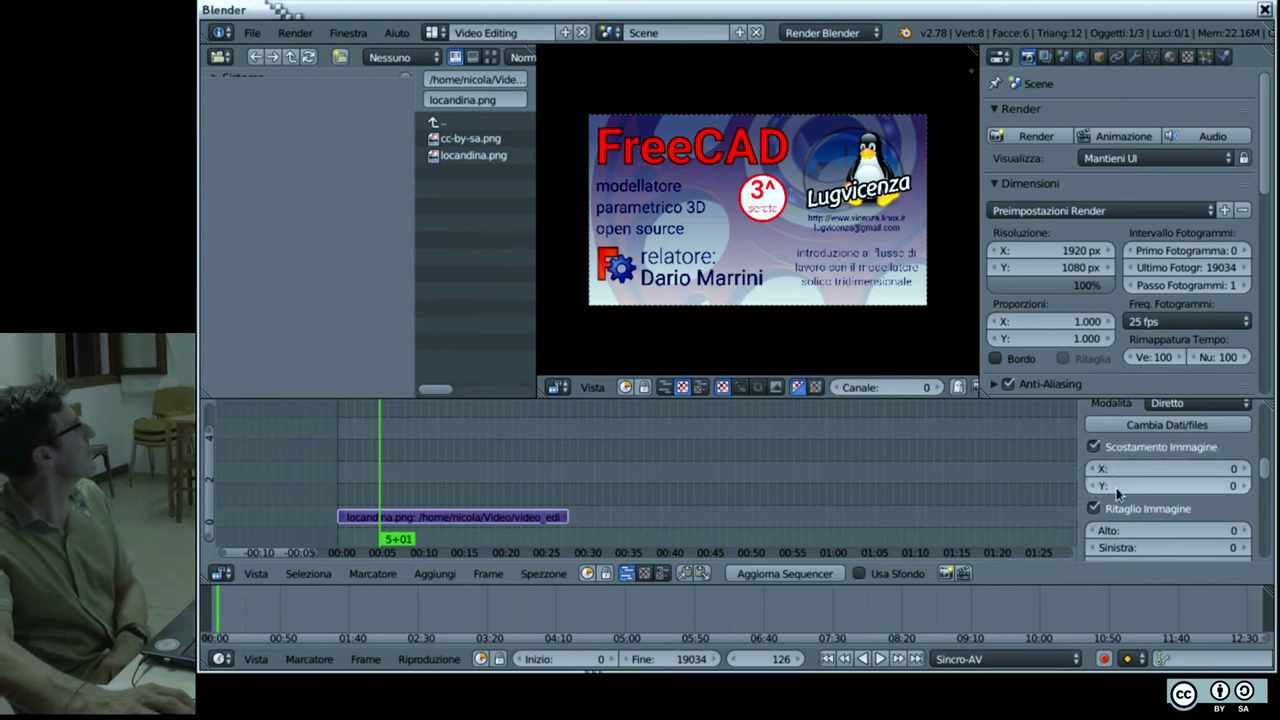
mouse_move(1126, 532)
mouse_down()
mouse_move(1200, 532)
mouse_move(1178, 532)
mouse_up()
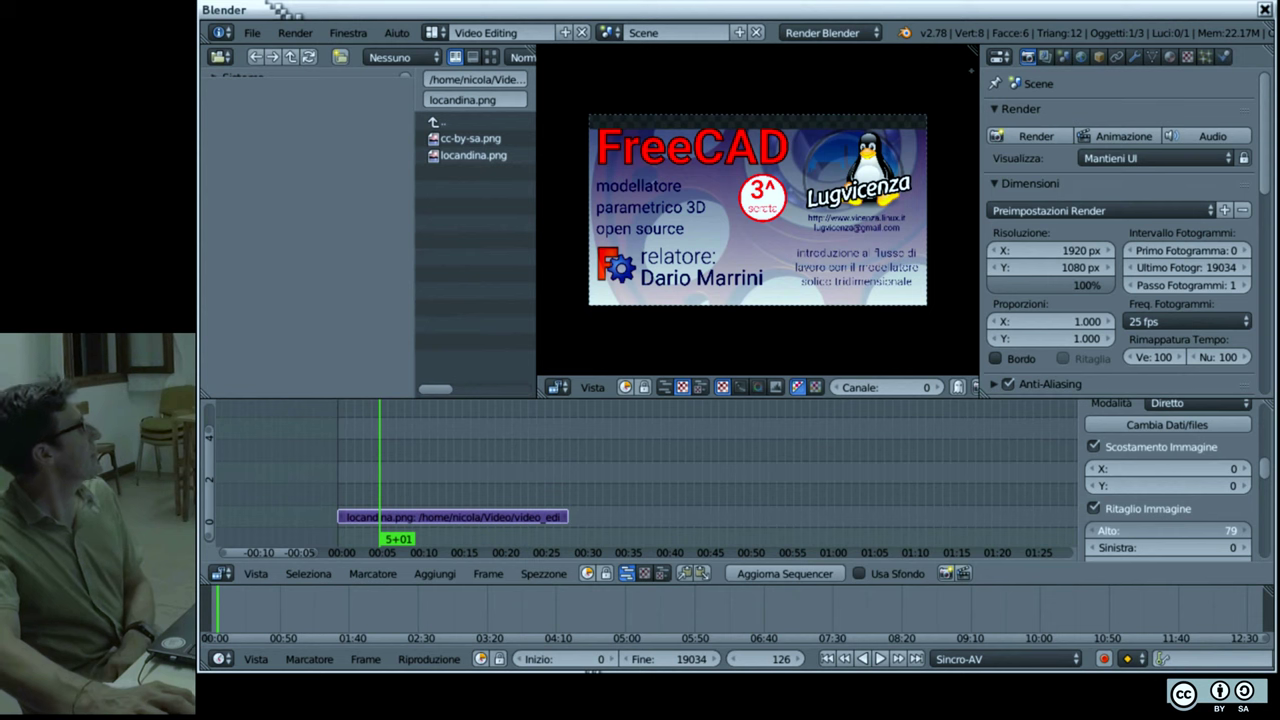
drag(1178, 532, 1145, 532)
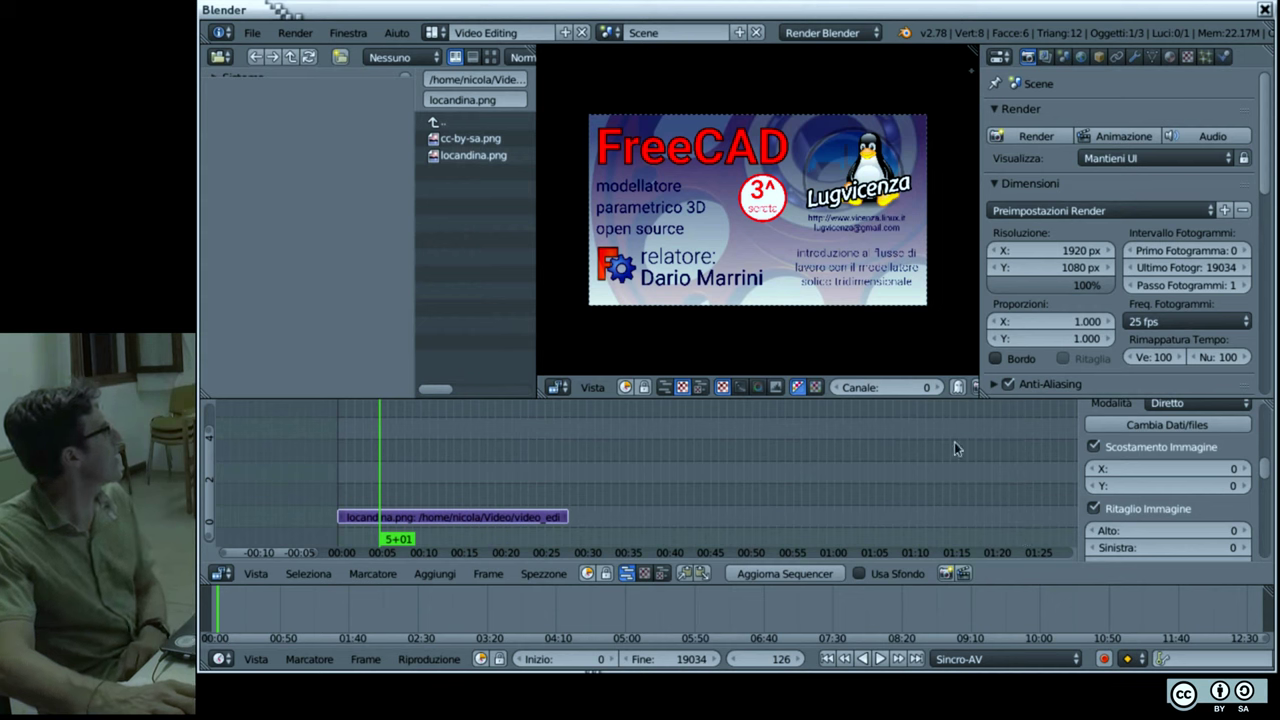
mouse_move(1117, 553)
mouse_down()
mouse_move(1190, 553)
mouse_move(1055, 537)
mouse_up()
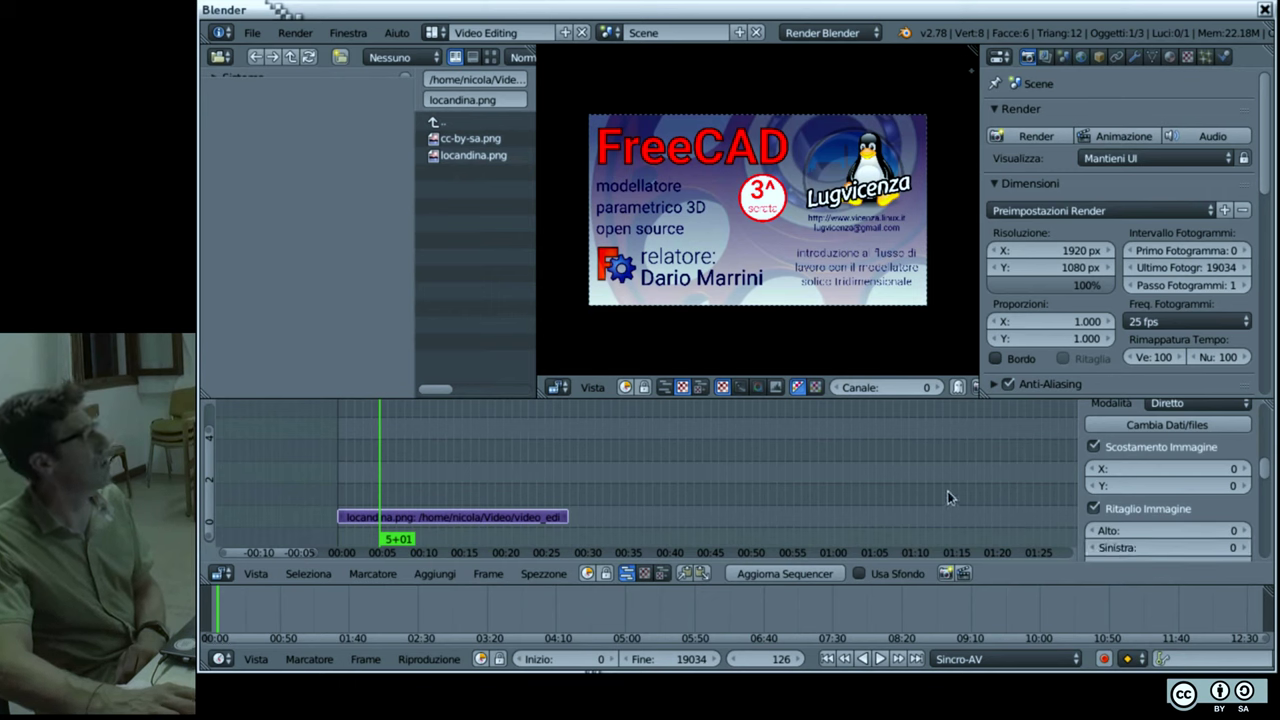
Step: Scroll through the strip's Filtro, Proxy and Modificatori settings and zoom the sequencer out
scroll(1201, 512, down, 2)
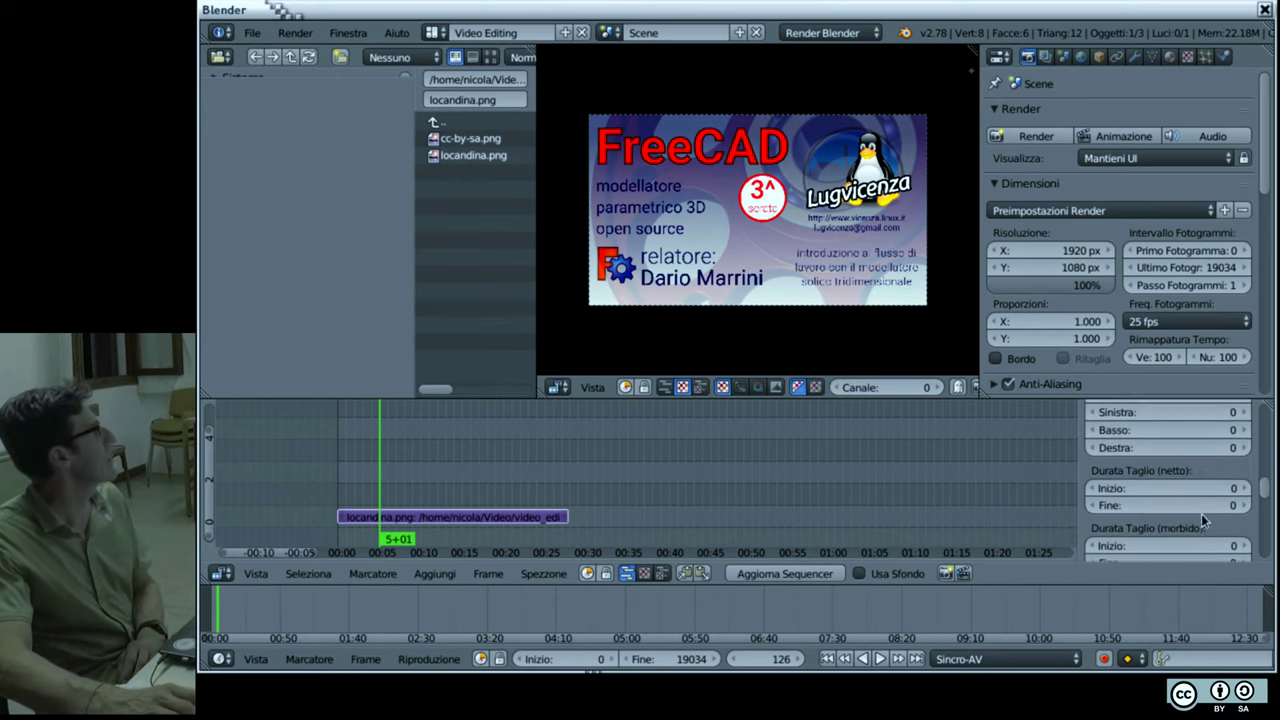
scroll(1181, 483, down, 1)
scroll(1146, 484, up, 2)
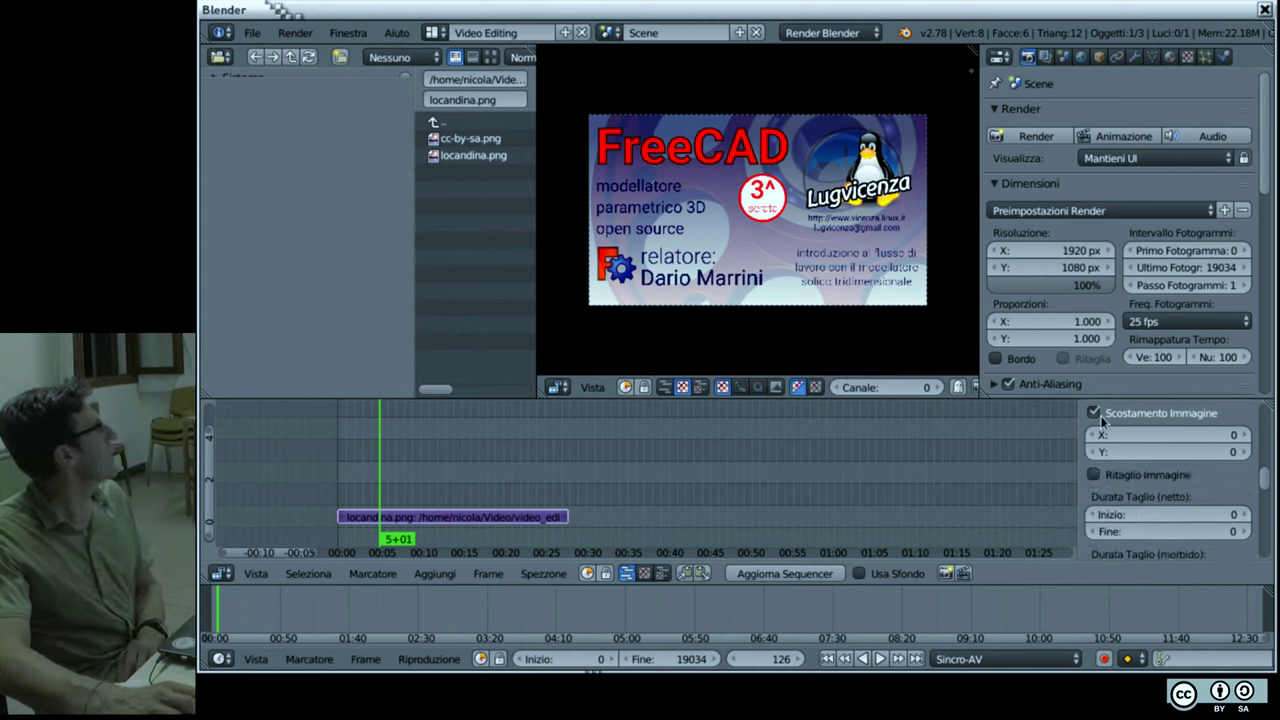
scroll(1110, 480, down, 5)
scroll(1113, 485, down, 4)
scroll(1113, 485, down, 2)
scroll(1113, 486, down, 1)
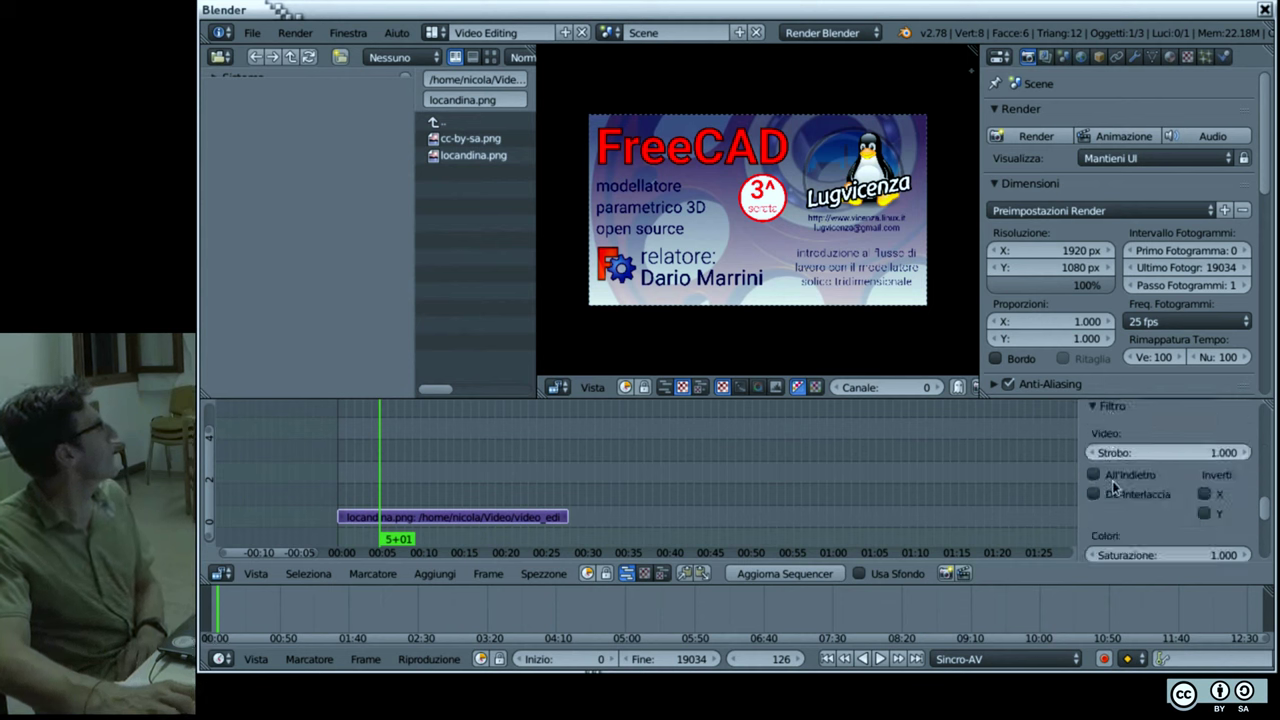
scroll(1113, 487, down, 2)
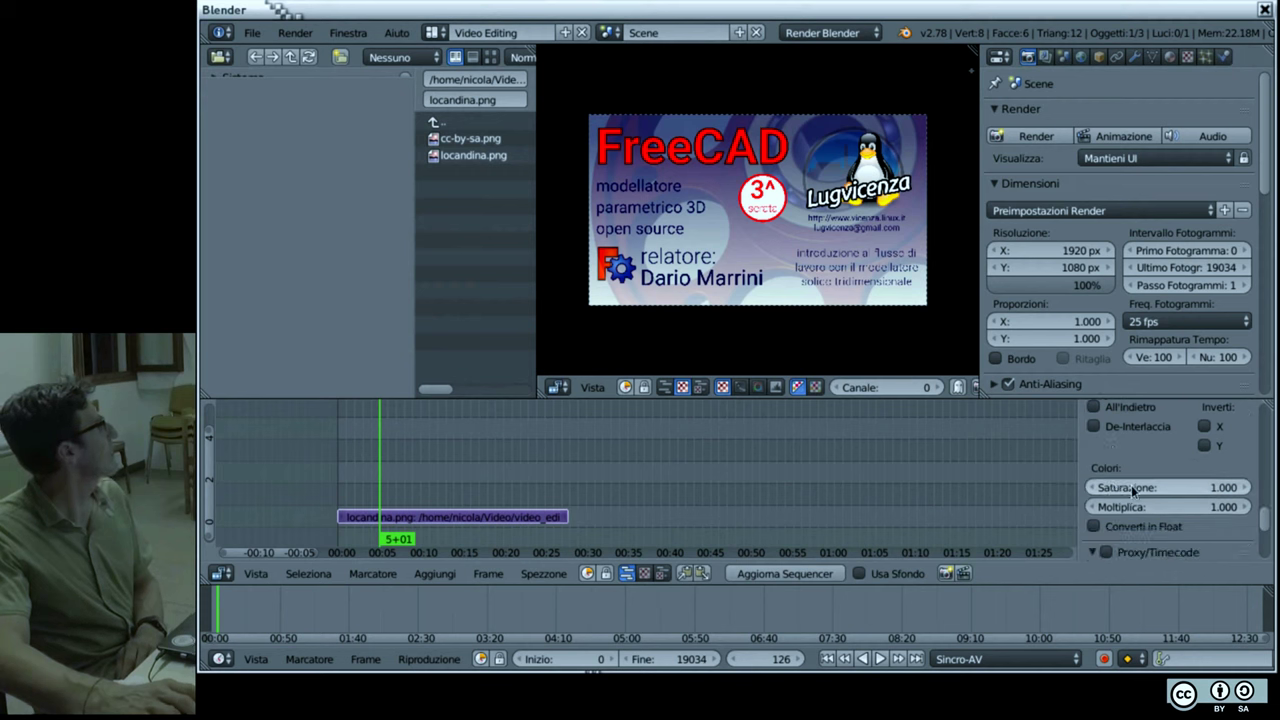
scroll(1130, 489, down, 2)
scroll(1130, 489, down, 2)
scroll(1130, 489, down, 2)
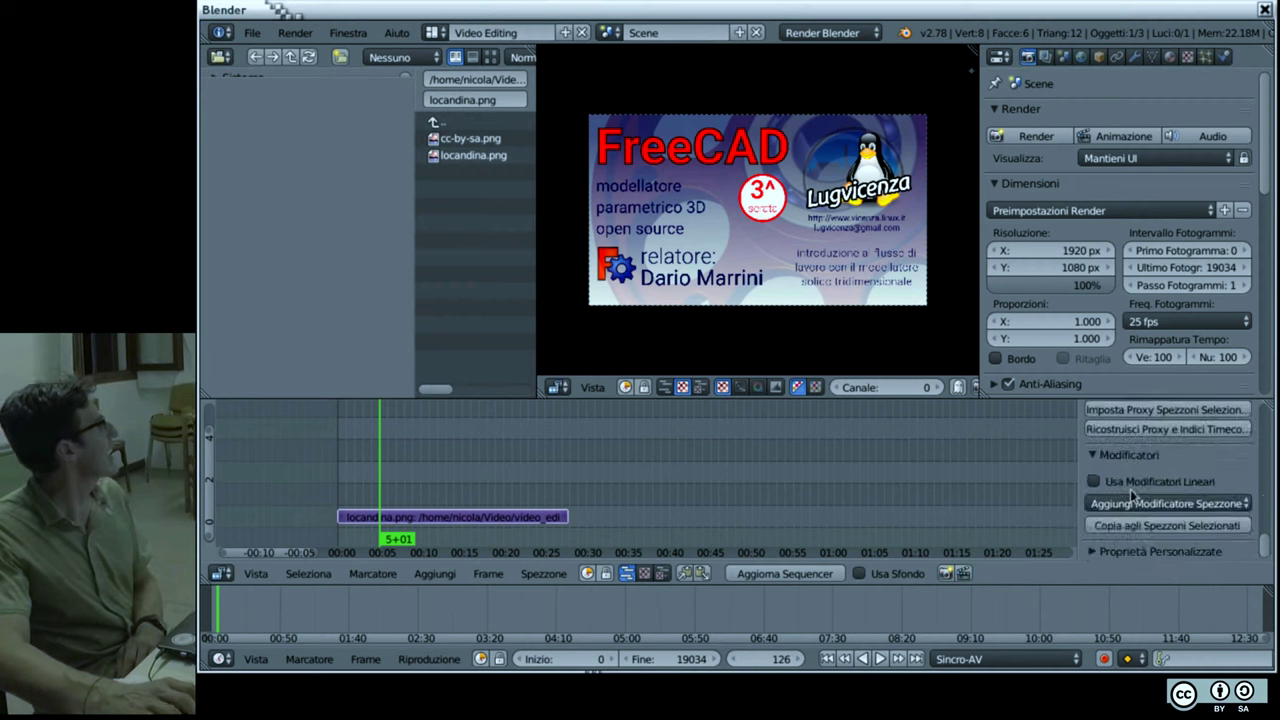
scroll(895, 478, down, 1)
scroll(890, 481, up, 2)
scroll(888, 482, down, 2)
scroll(880, 510, down, 3)
scroll(879, 513, down, 2)
scroll(800, 490, right, 2)
scroll(750, 476, right, 3)
scroll(732, 472, down, 1)
scroll(453, 522, down, 1)
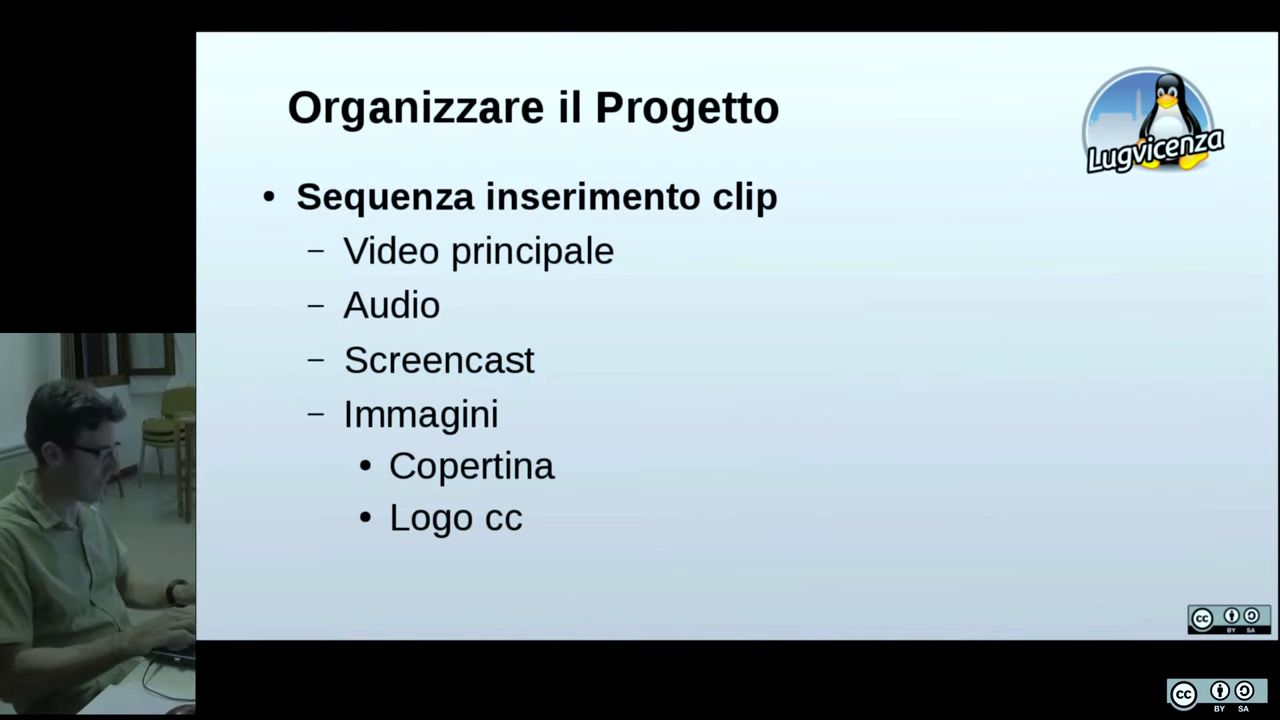
Step: Step forward two slides to SINCRONIZZARE AUDIO E VIDEO, then switch back to Blender
key(Right)
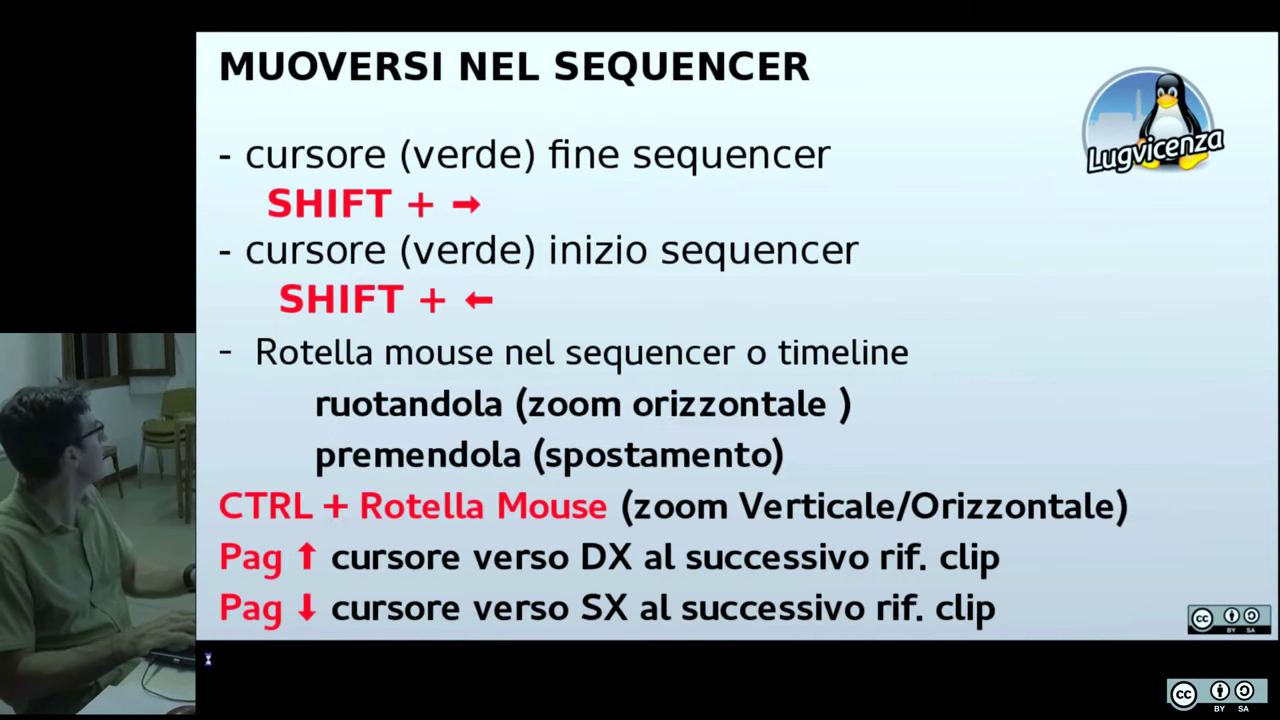
key(Right)
key(Right)
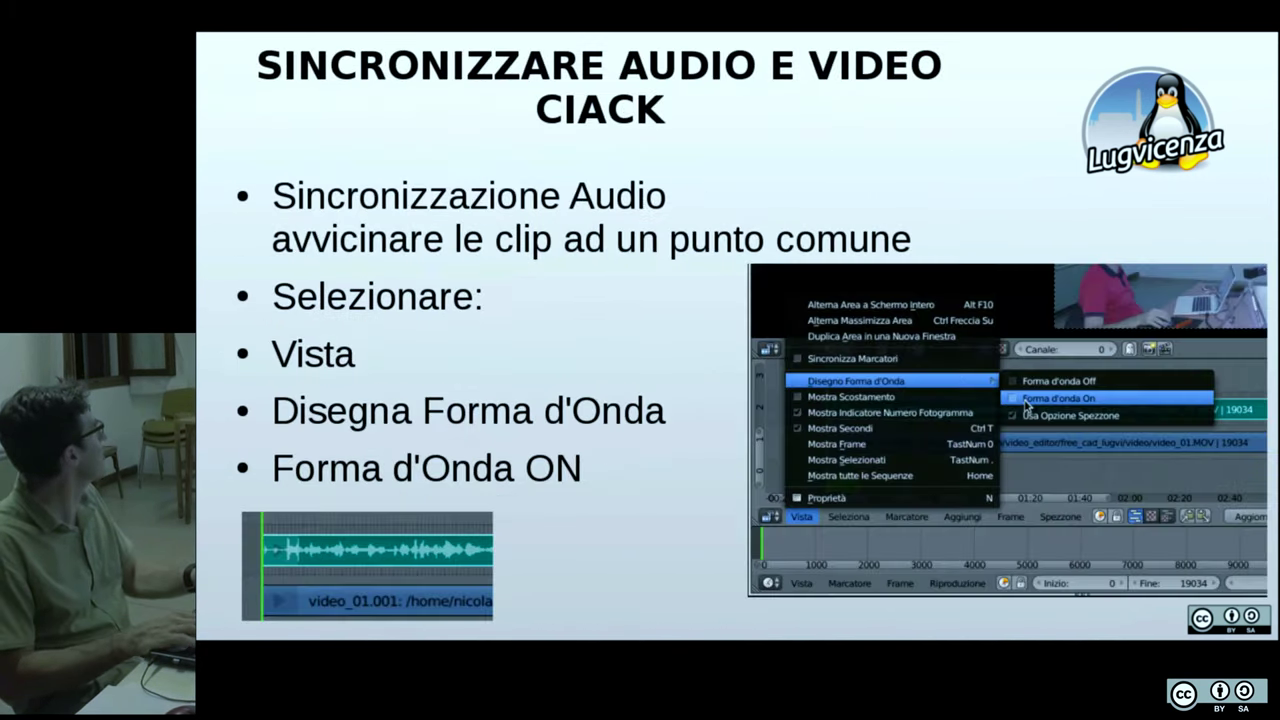
key(alt+Tab)
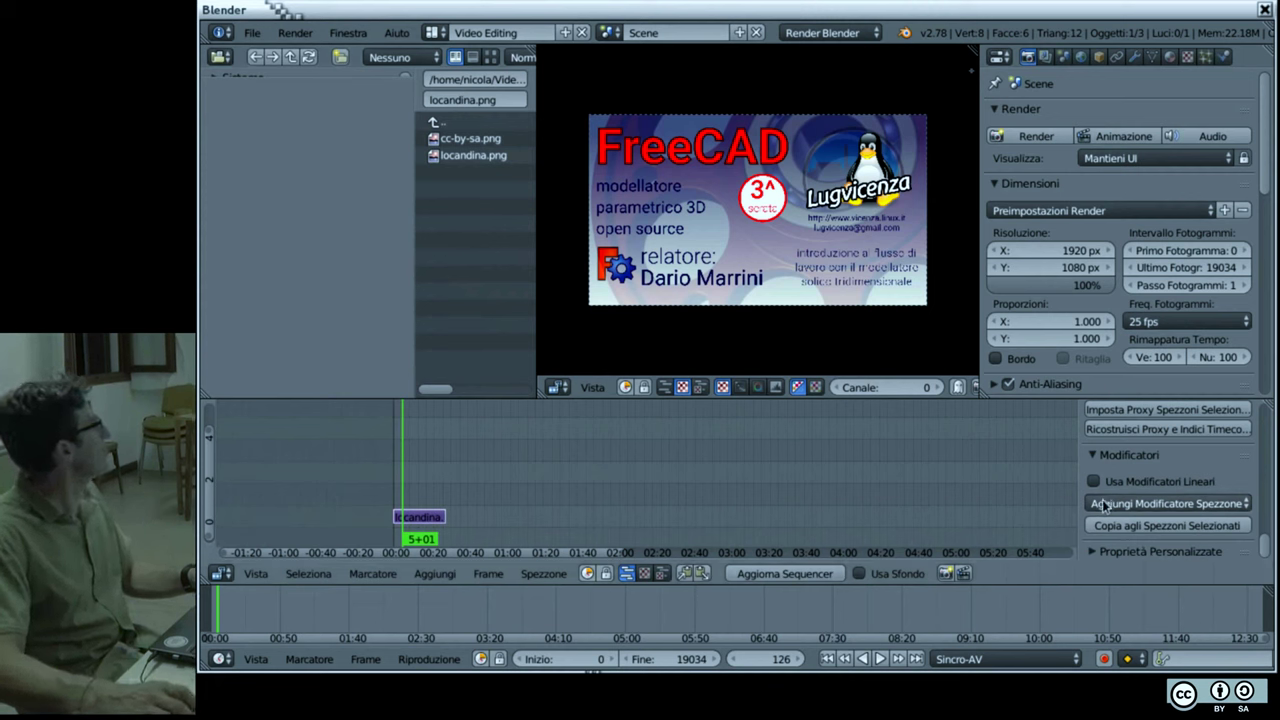
Step: Put the locandina strip on channel 10 and narrow the Properties area beside the preview
scroll(1150, 500, up, 5)
scroll(1150, 506, up, 5)
scroll(1152, 508, up, 5)
scroll(1155, 502, up, 2)
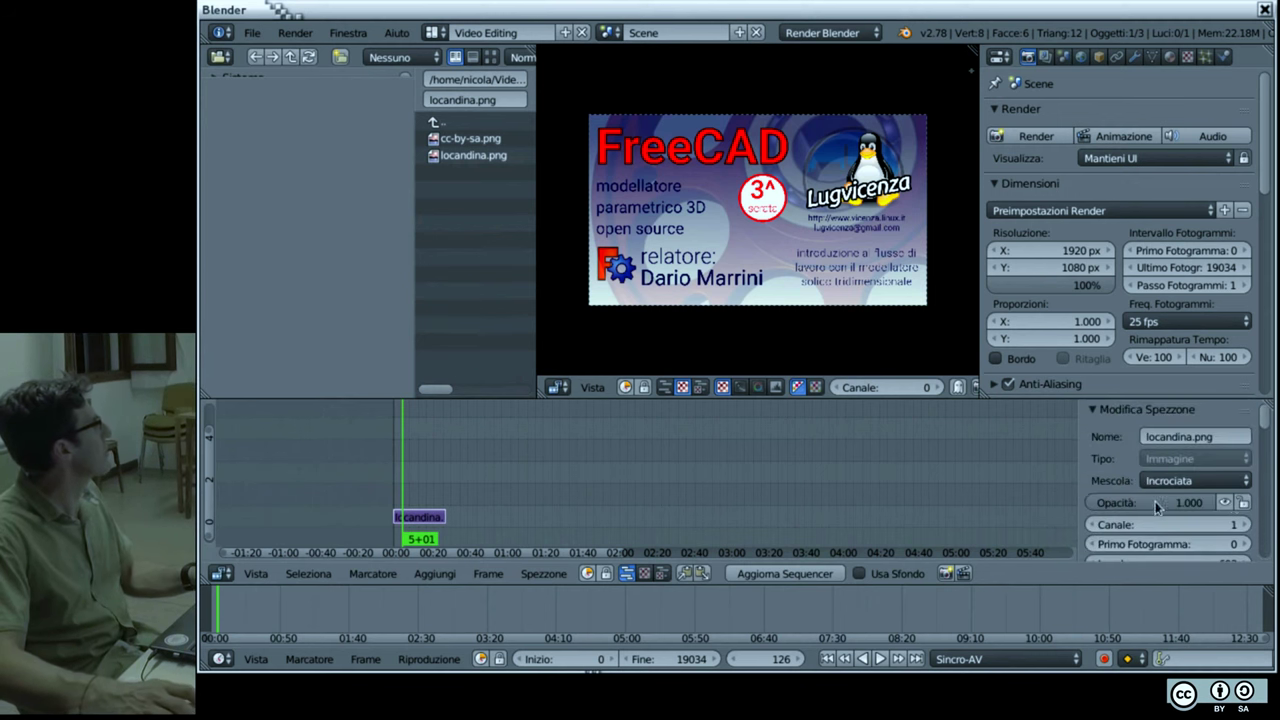
drag(1247, 530, 1247, 530)
text(0)
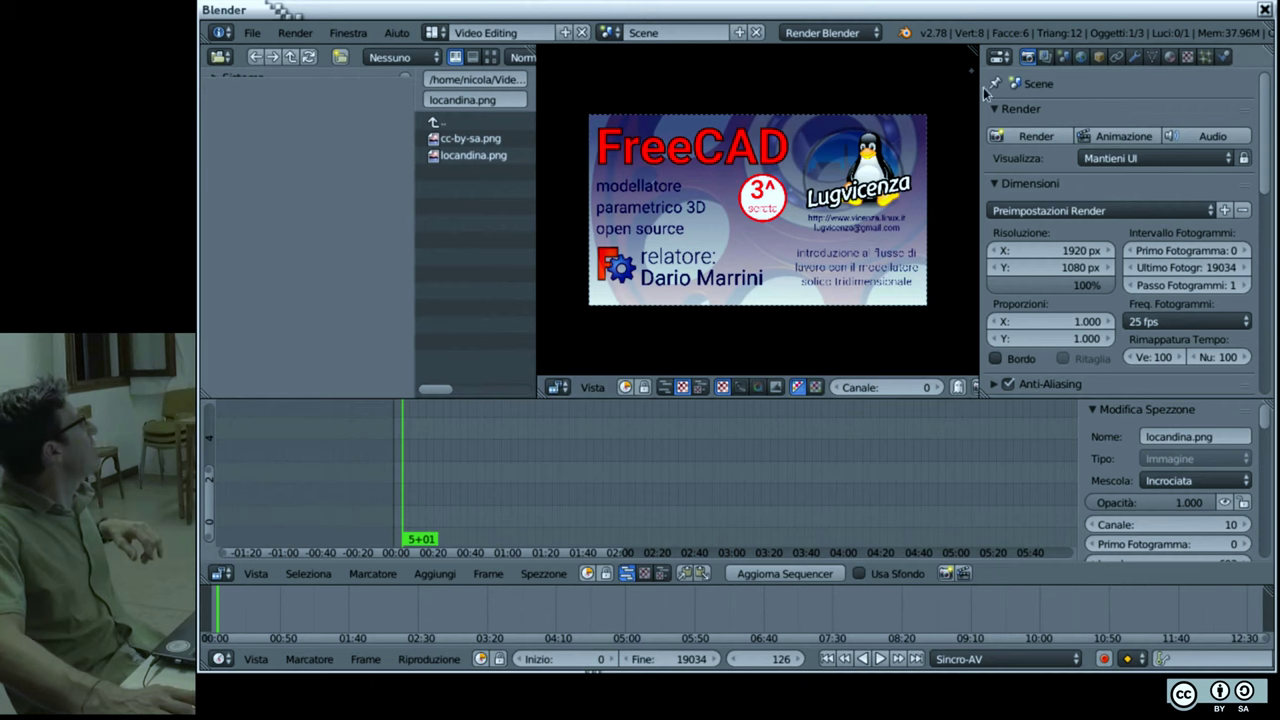
mouse_move(977, 94)
mouse_down()
mouse_move(1251, 94)
mouse_move(997, 94)
mouse_up()
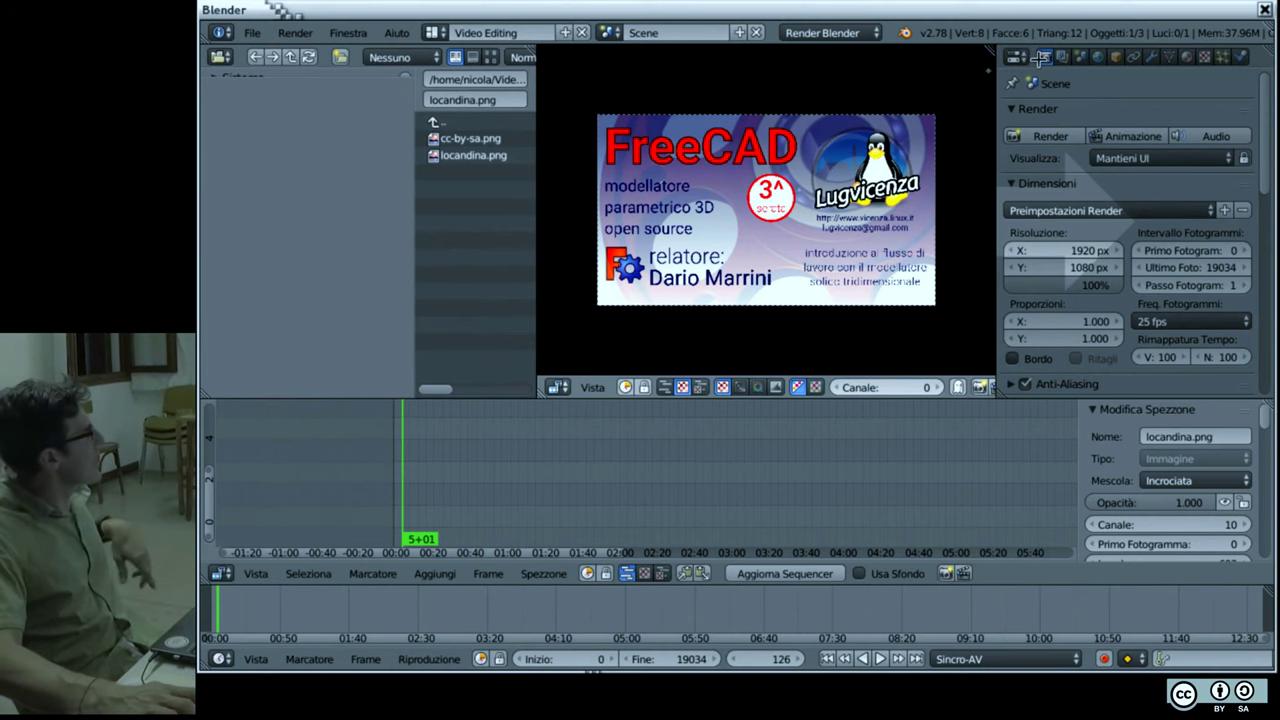
Step: Join the Properties area into the preview, split it into two previews, and show the right area's editor types
drag(1042, 57, 1038, 60)
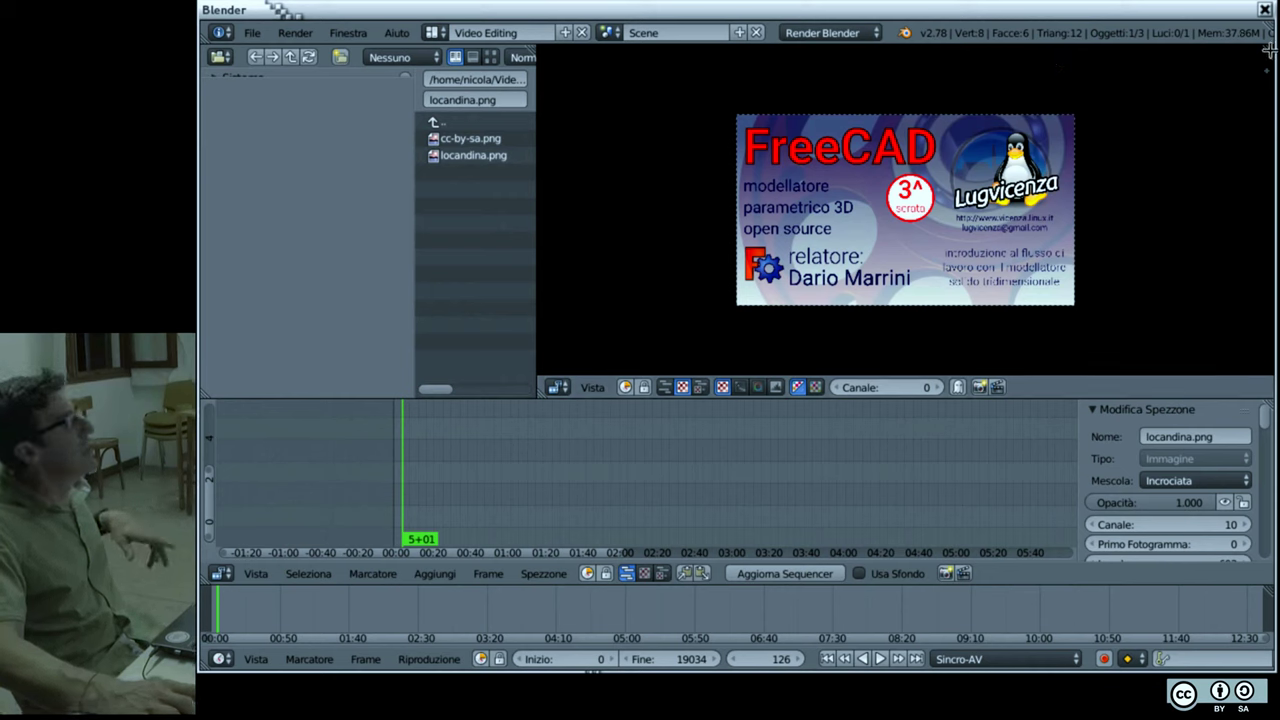
drag(1268, 48, 940, 96)
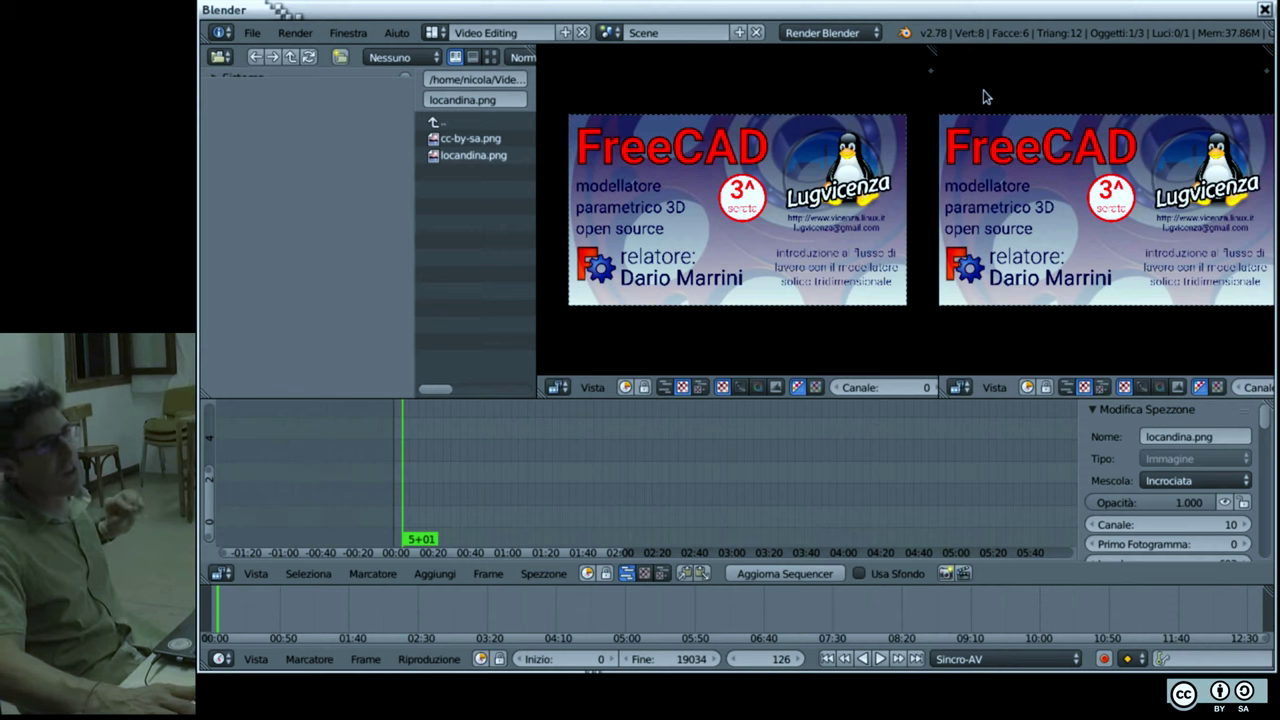
click(960, 388)
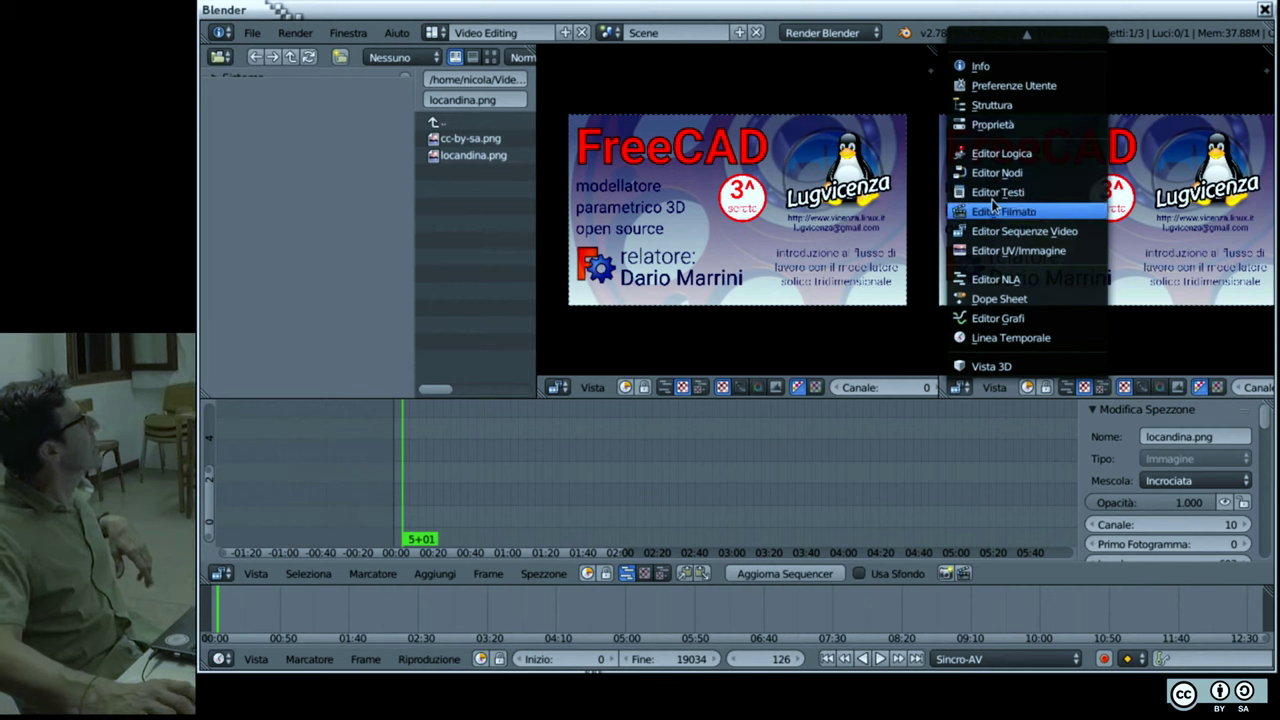
Step: Try Properties, Graph Editor and then Movie Clip Editor as the right area's editor type
click(995, 123)
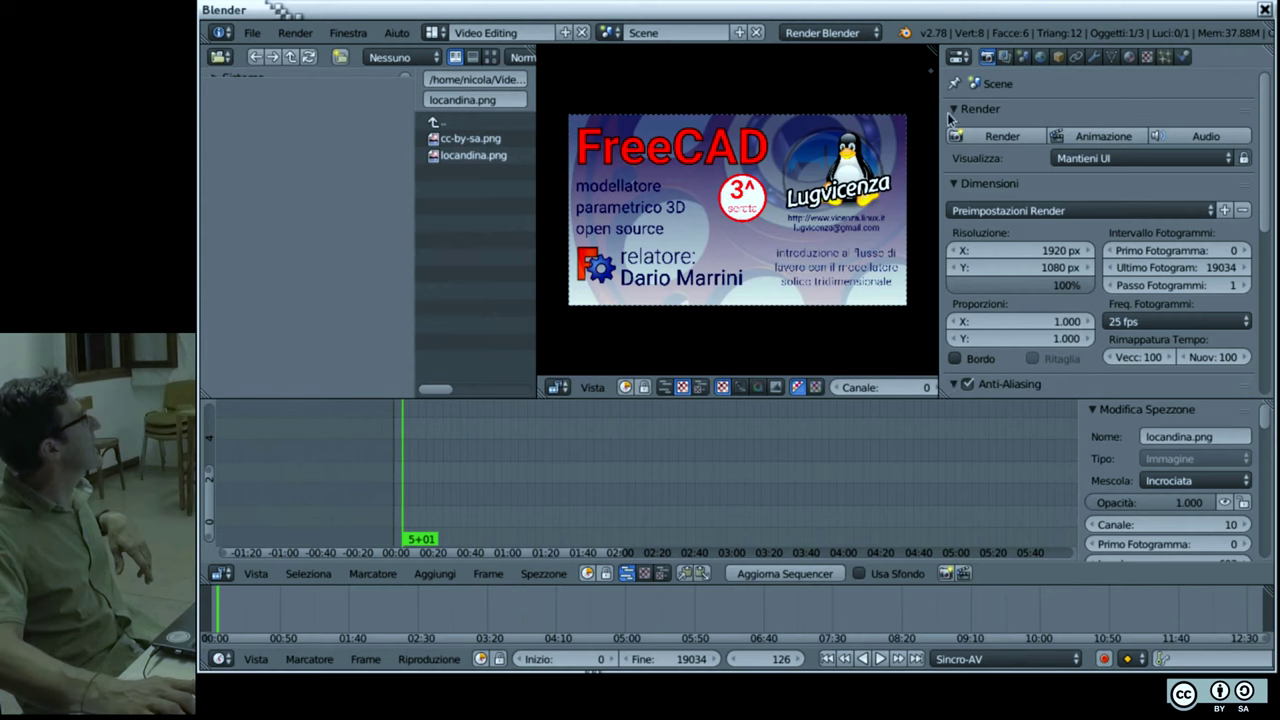
click(958, 57)
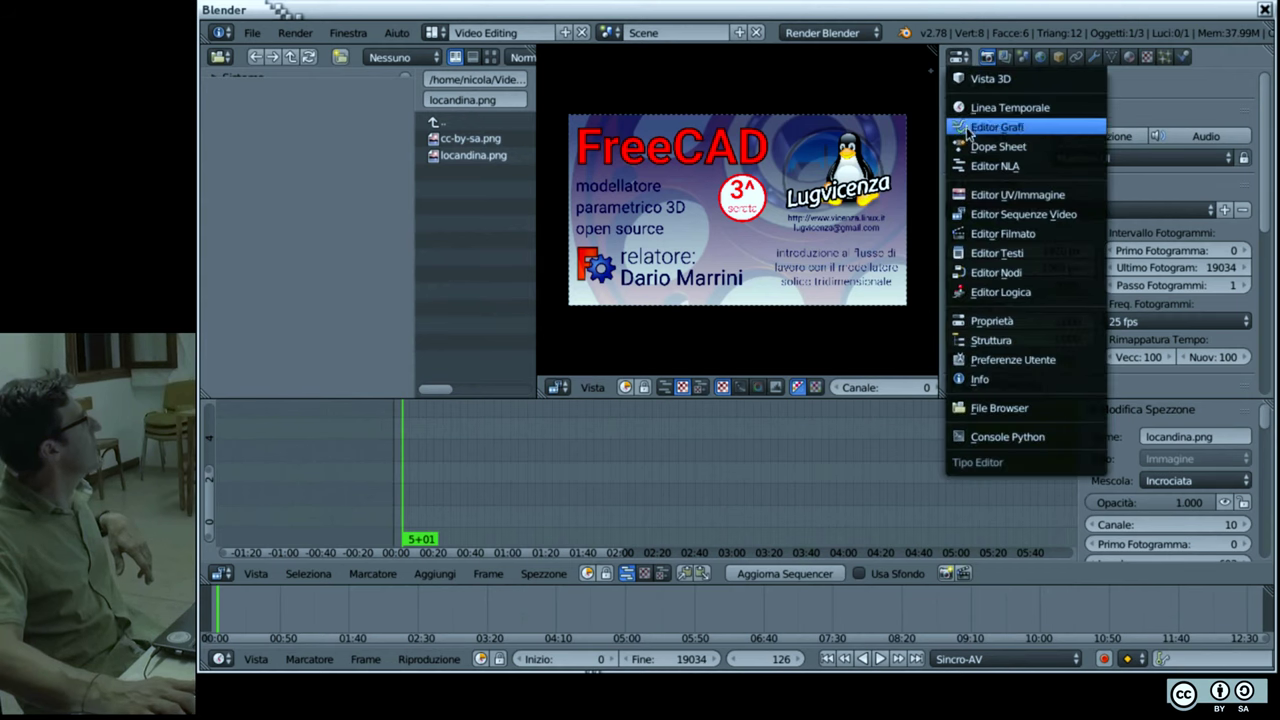
click(968, 128)
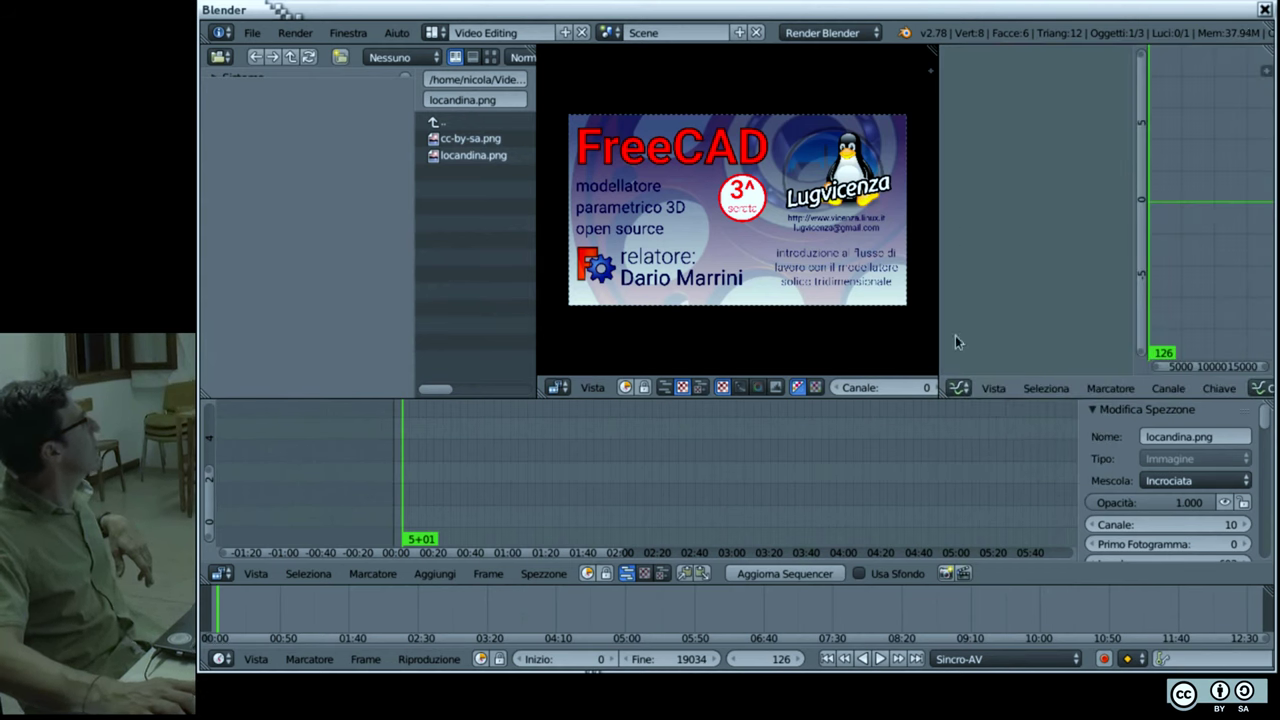
click(958, 388)
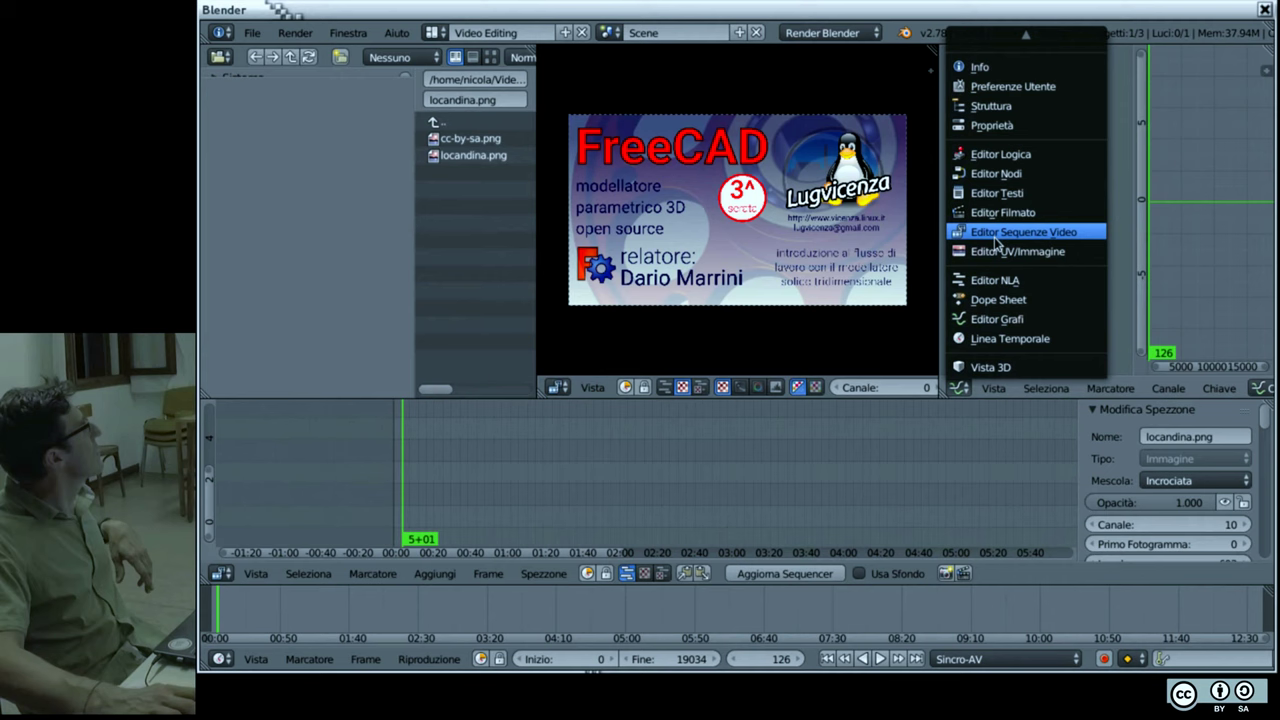
click(1004, 214)
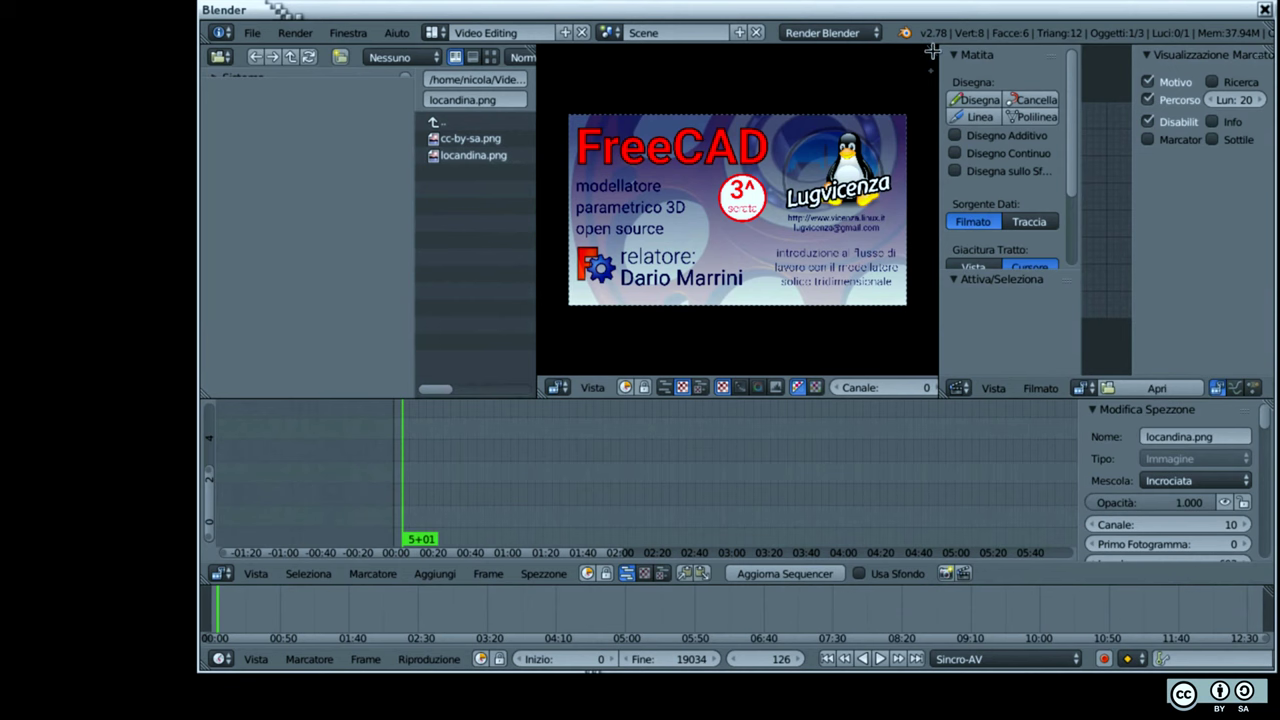
Step: Merge the movie clip area and file browser into the preview, then split it into two previews
drag(1012, 52, 986, 57)
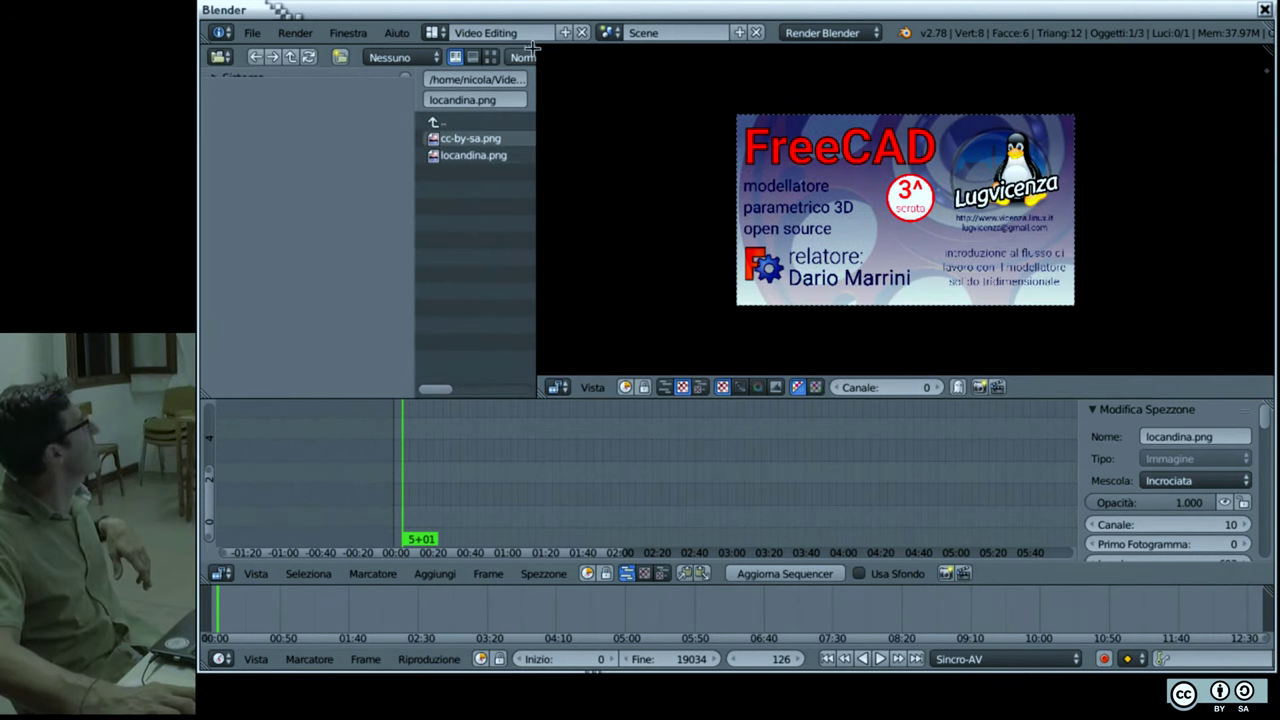
drag(603, 52, 519, 52)
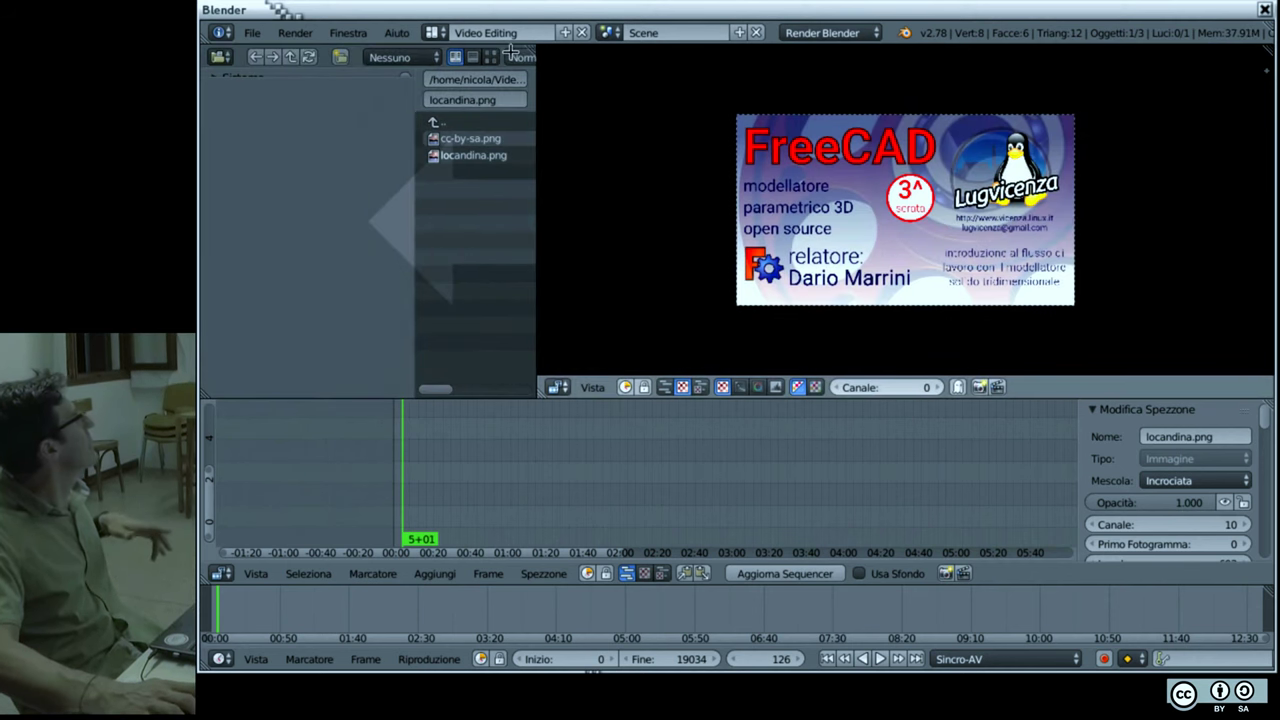
drag(511, 52, 511, 48)
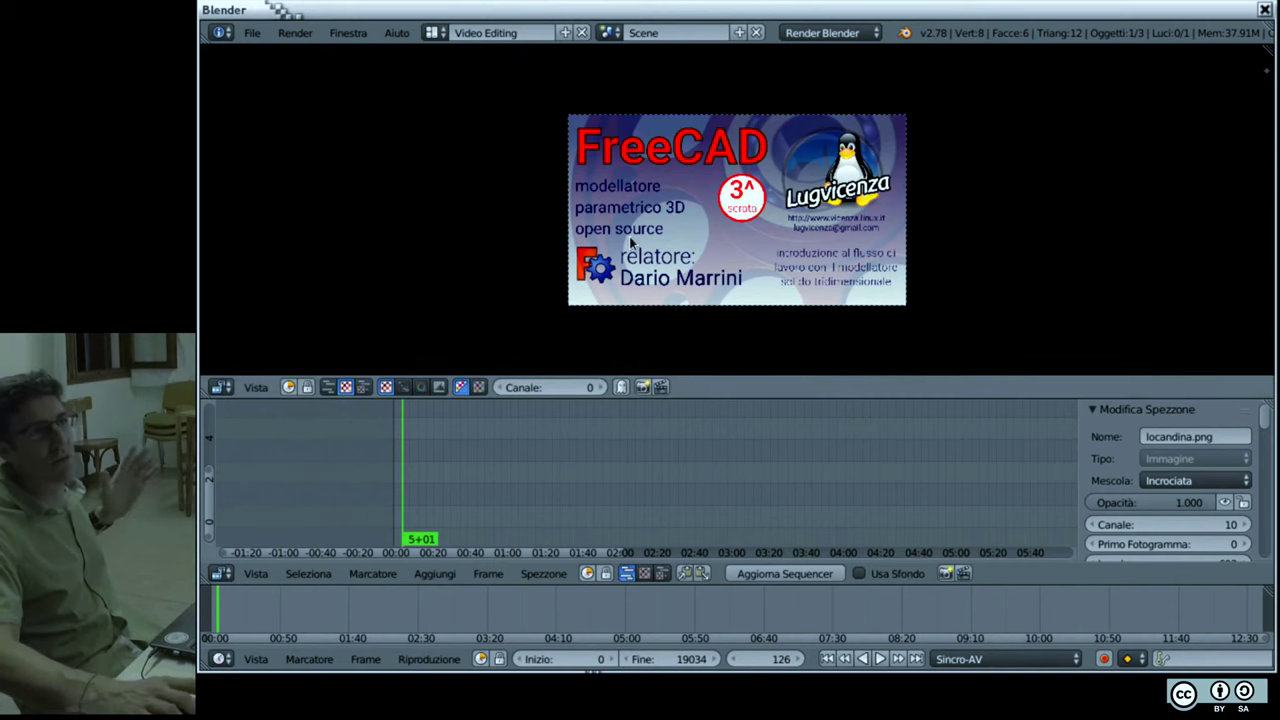
scroll(658, 463, up, 1)
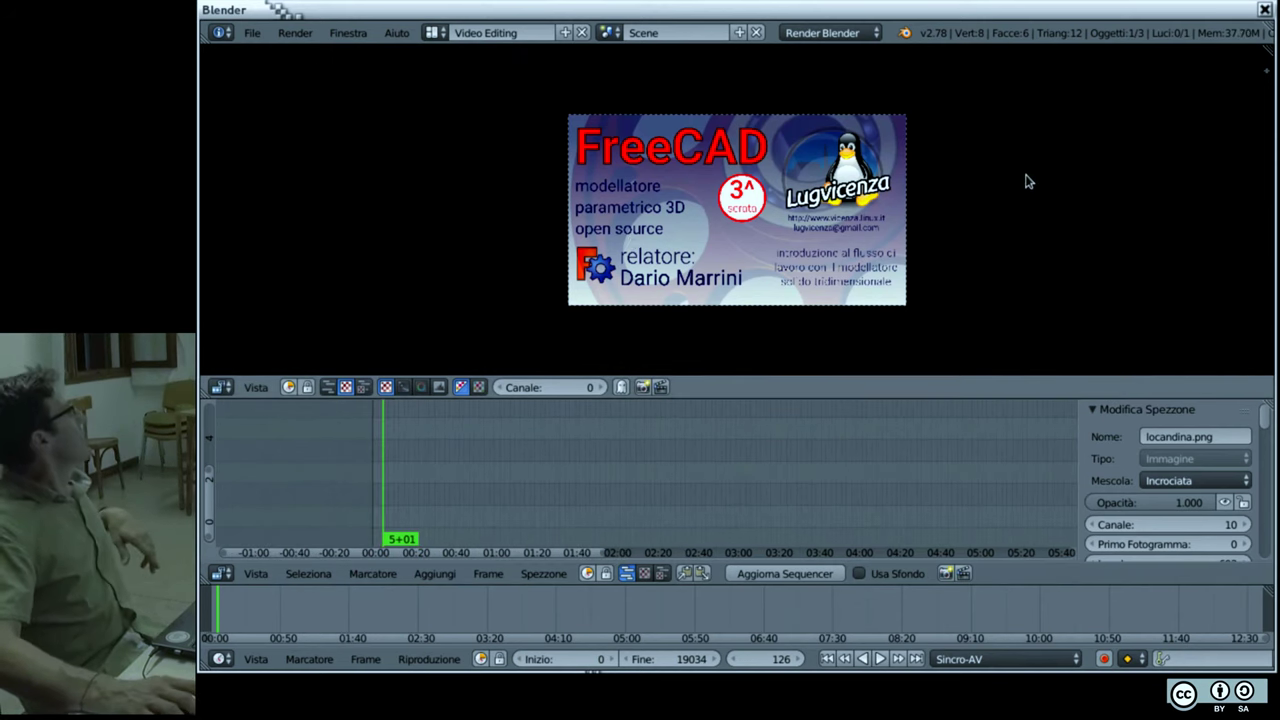
drag(1268, 50, 686, 60)
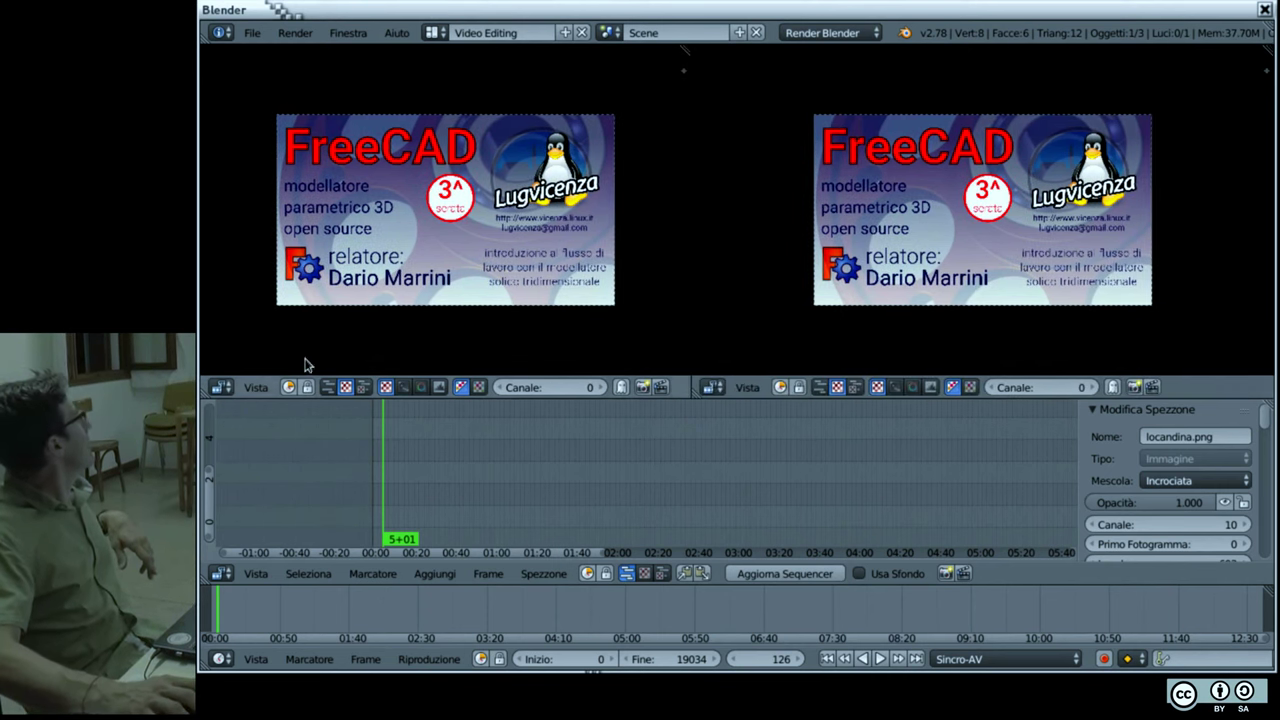
click(221, 389)
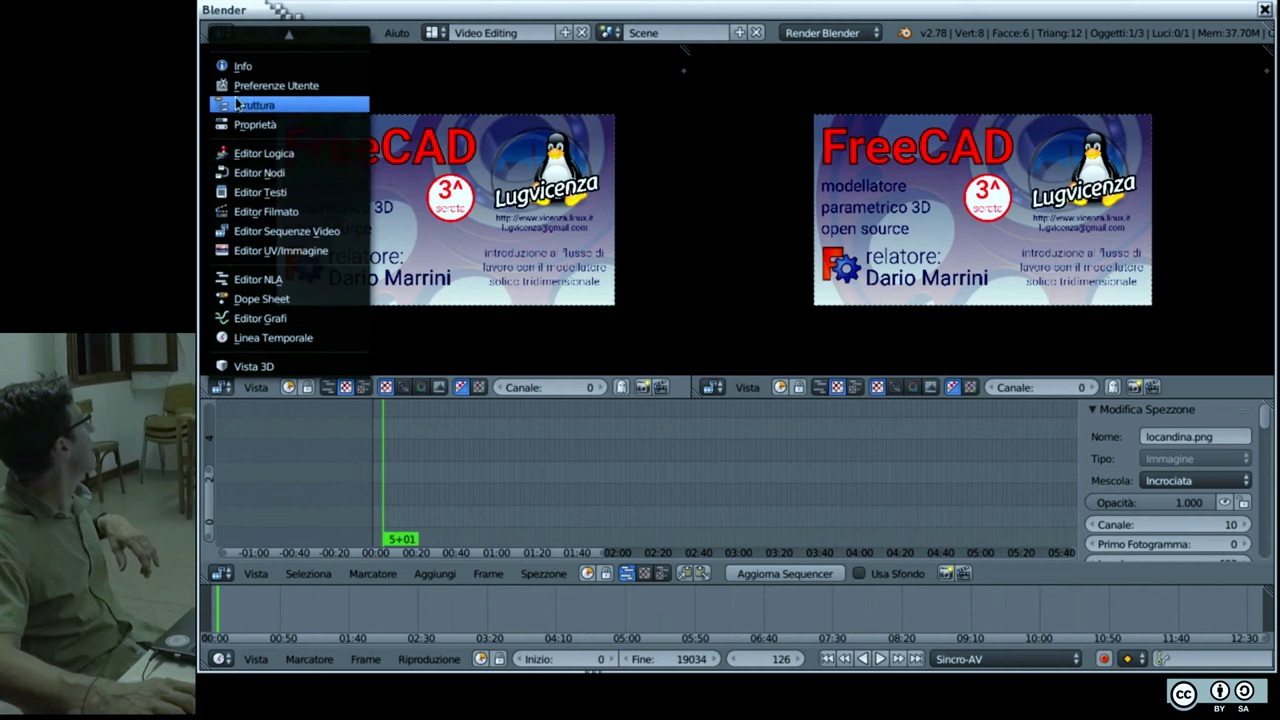
Step: Make the left area a File Browser on the home folder, resize its panels, and fit the timeline with Home
scroll(255, 125, up, 3)
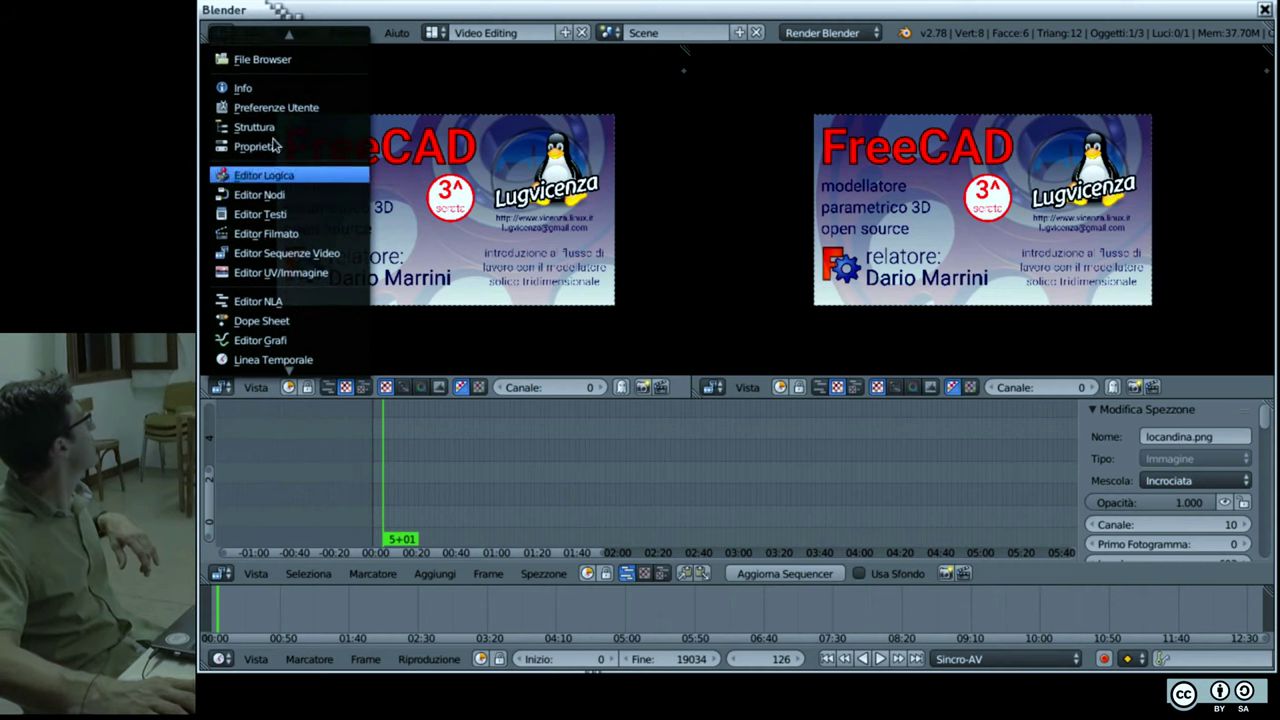
click(286, 59)
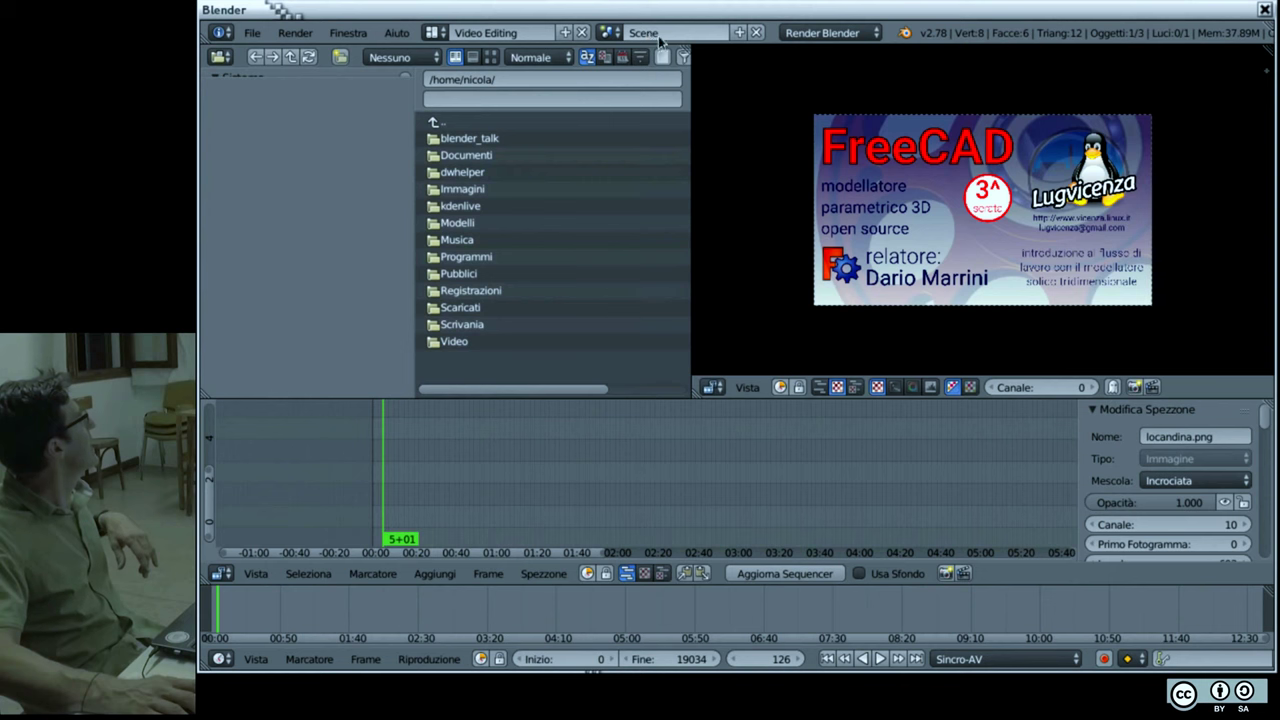
drag(688, 53, 512, 60)
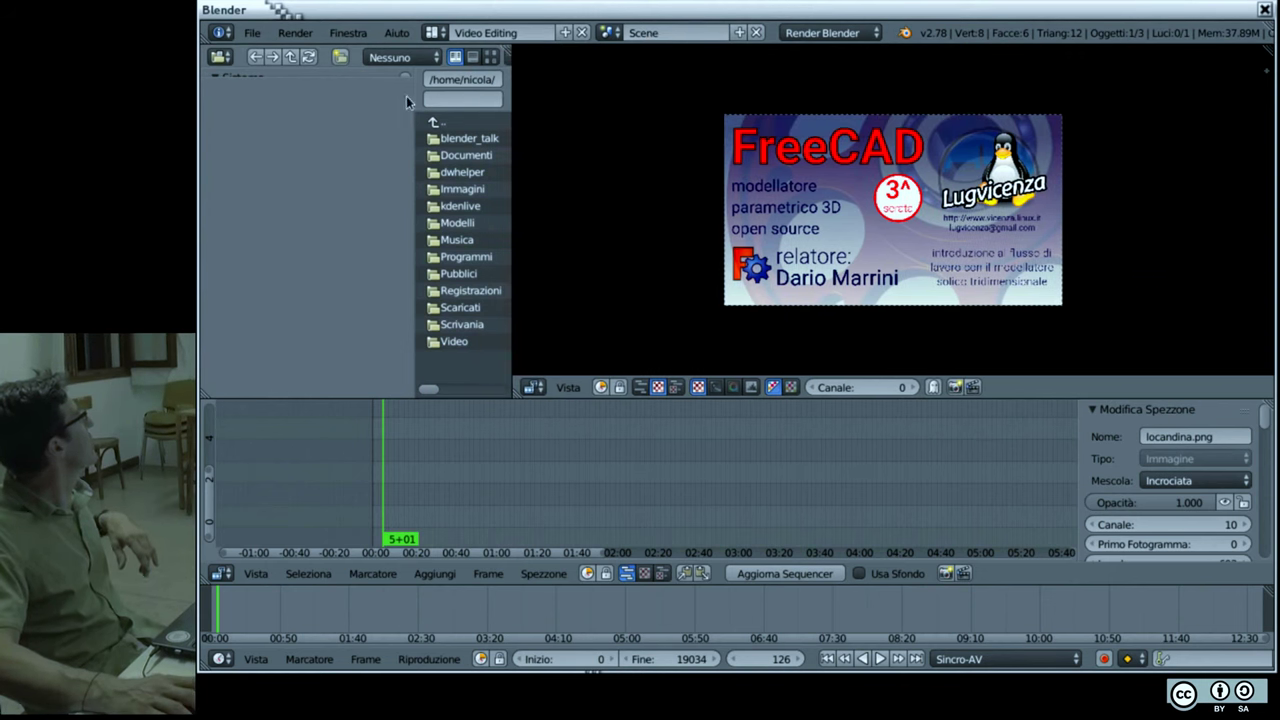
drag(410, 96, 303, 90)
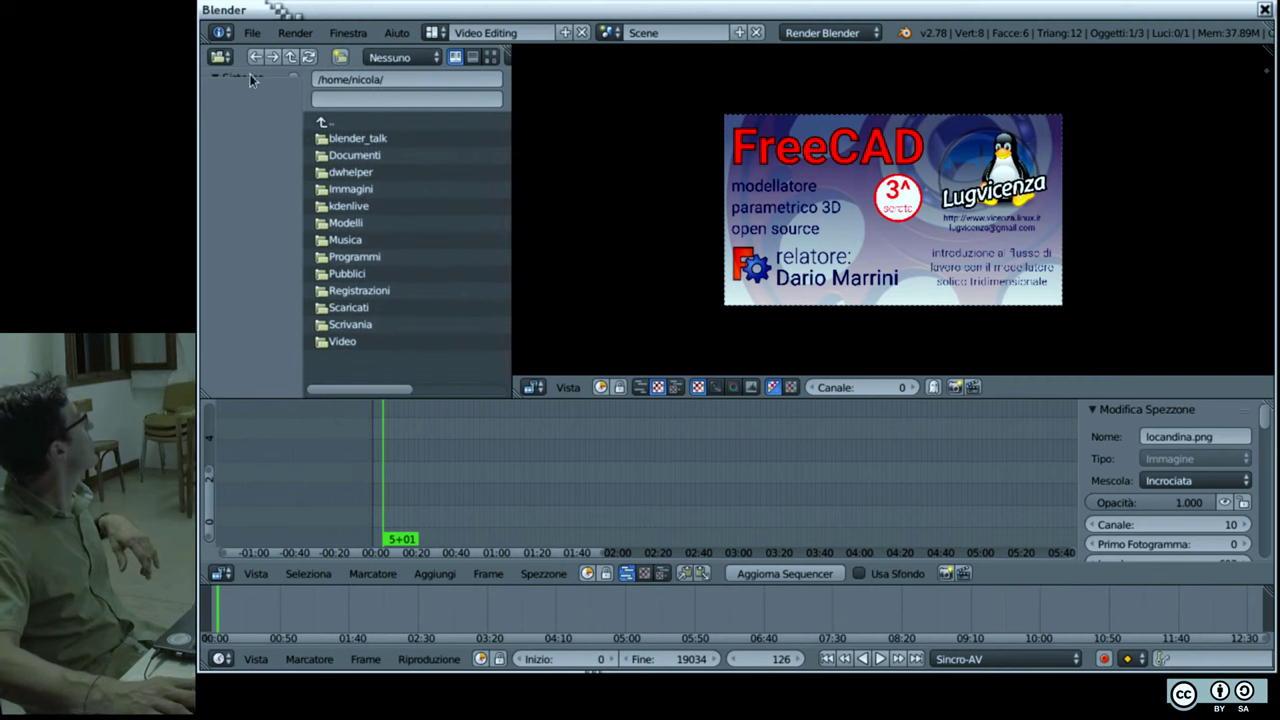
drag(256, 247, 257, 323)
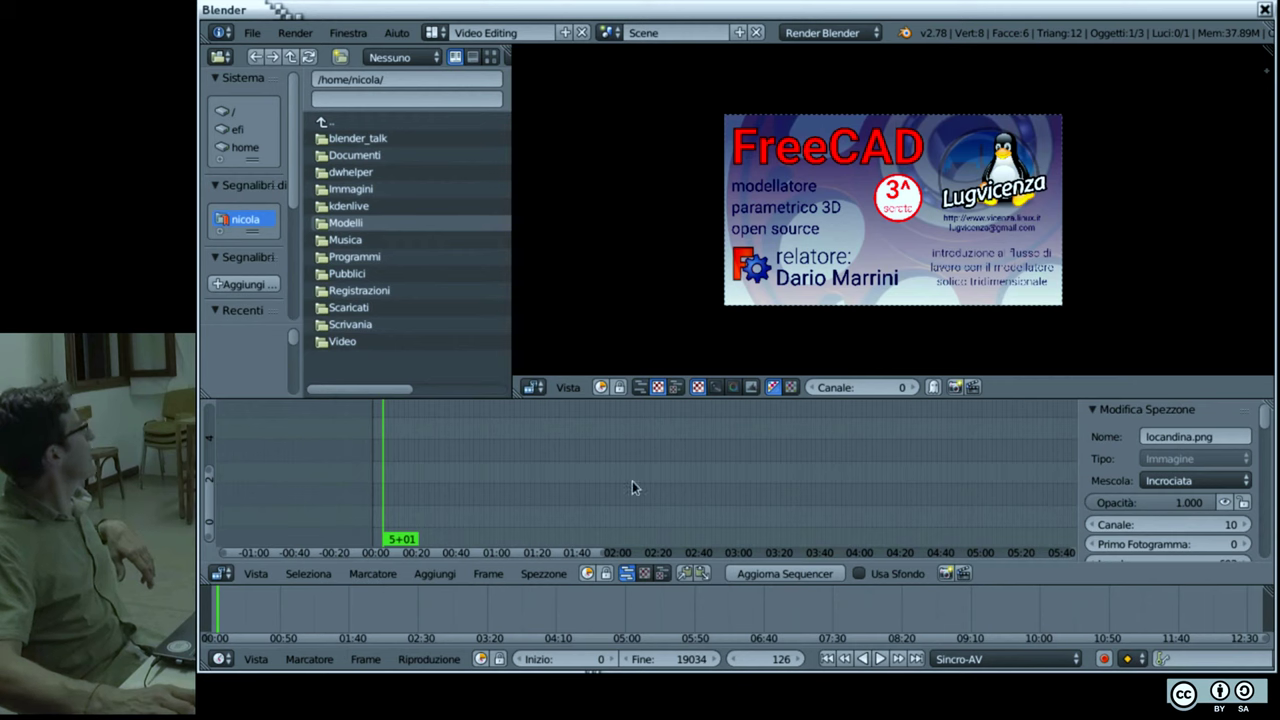
key(Home)
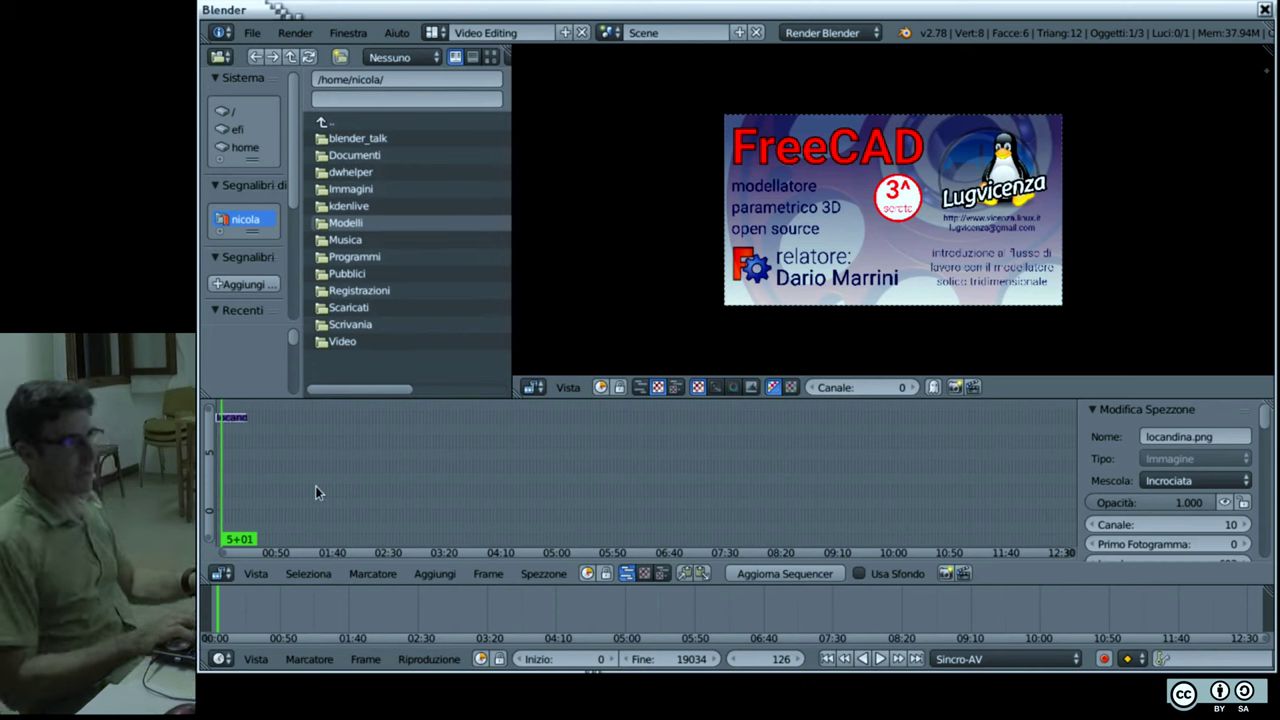
Step: Rewind to frame 0 and drag video_01.MOV from free_cad_lugvi/video into the sequencer
key(shift+Left)
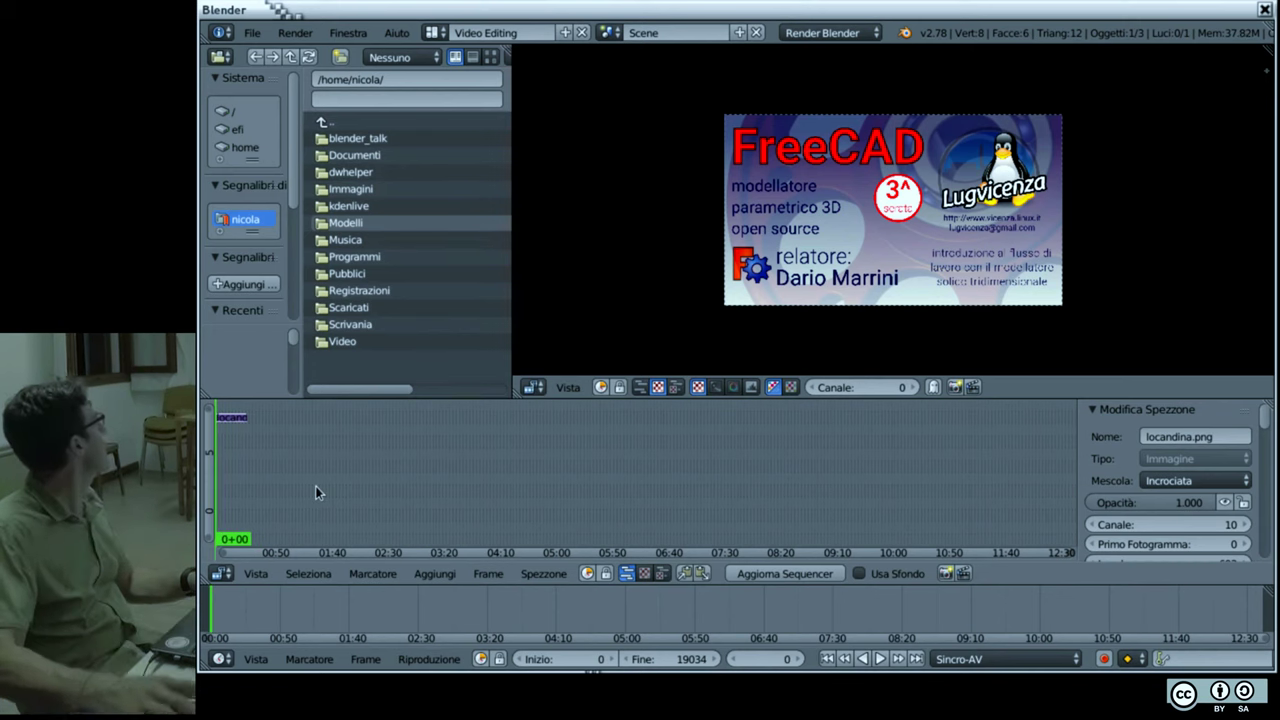
click(373, 341)
click(374, 344)
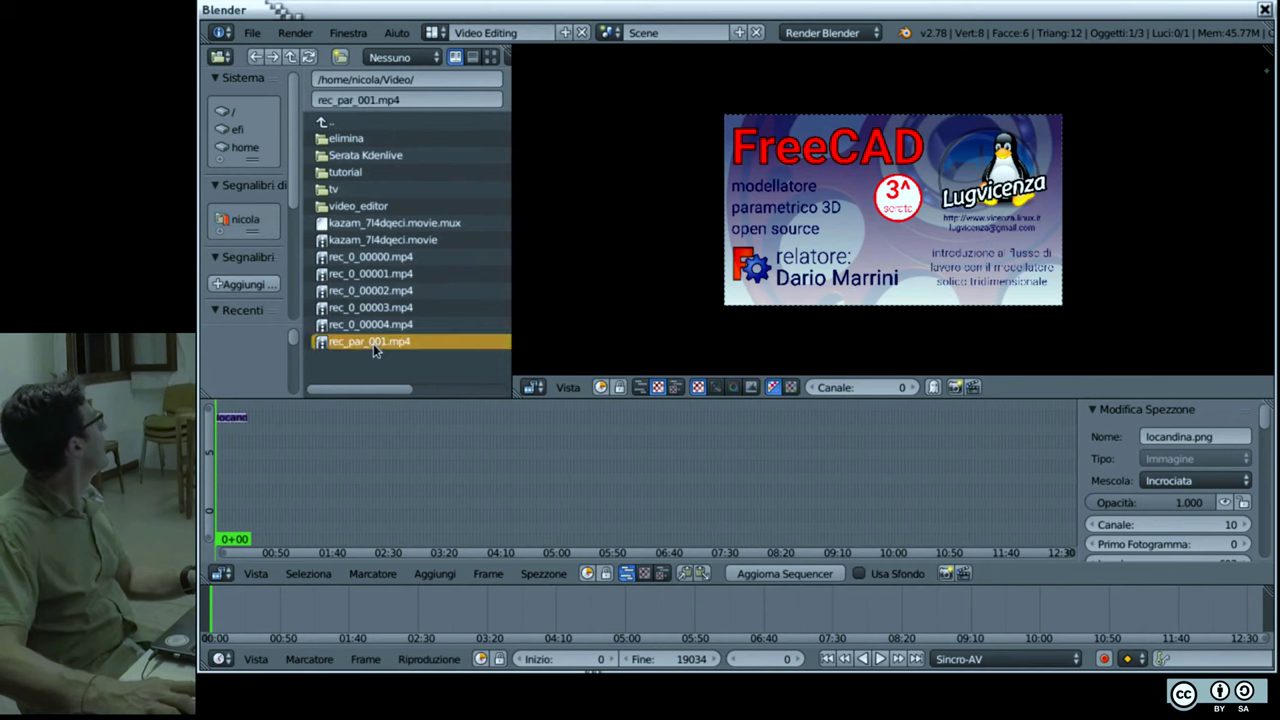
click(352, 206)
click(352, 206)
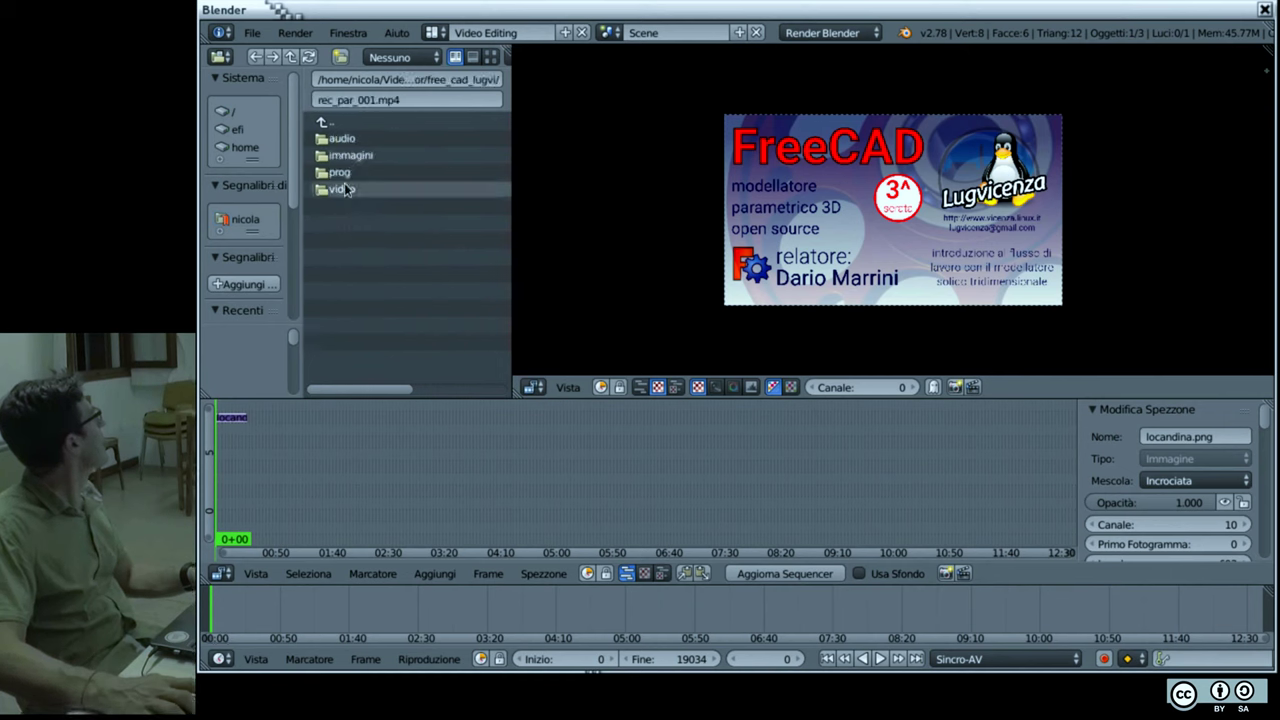
click(345, 190)
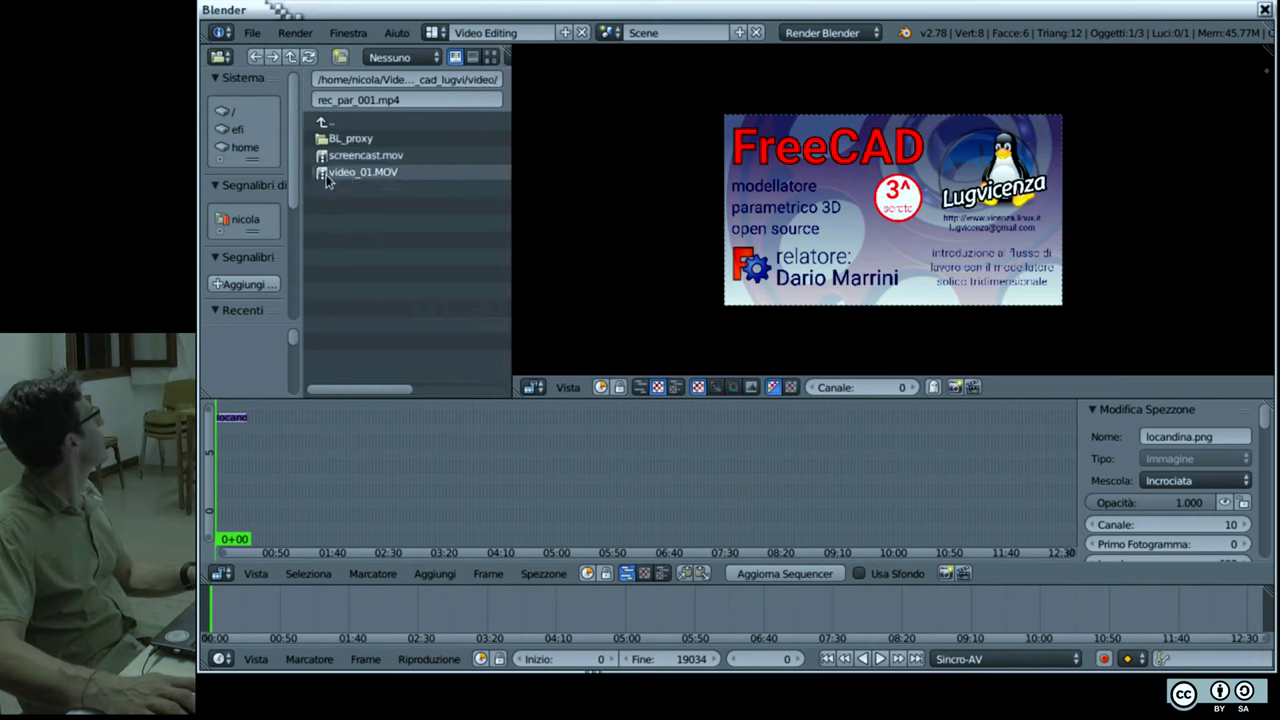
click(324, 177)
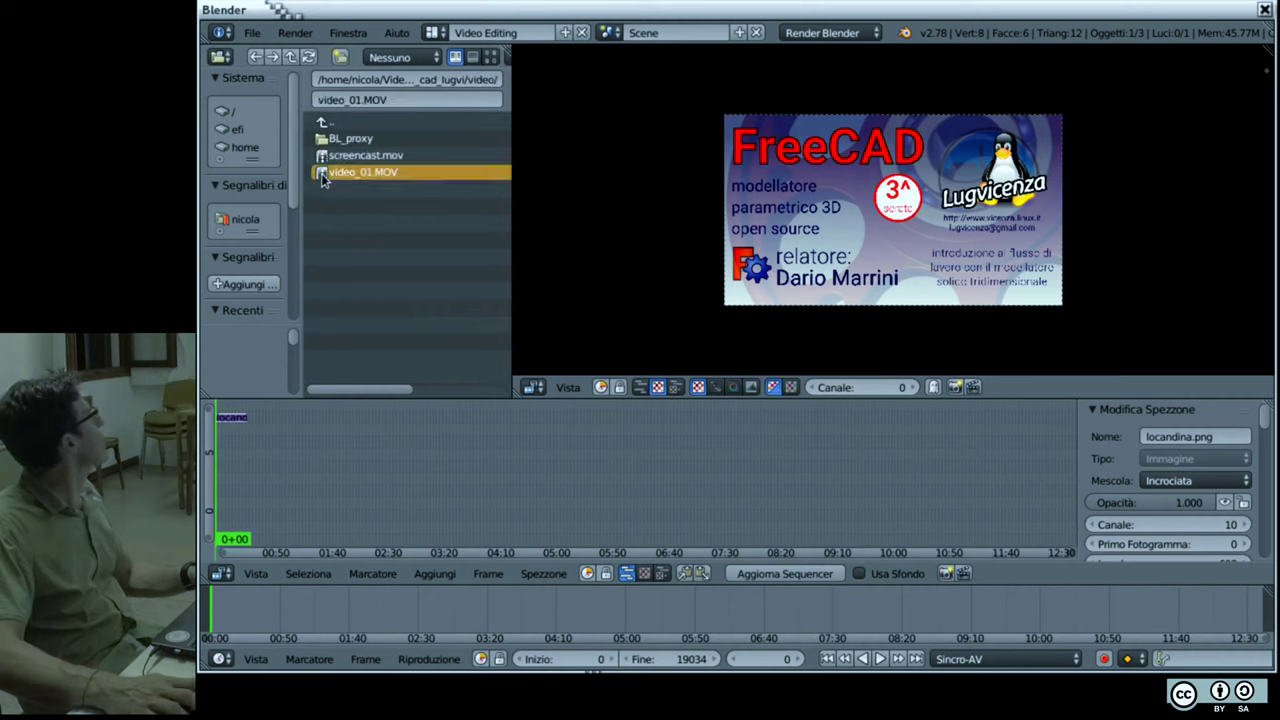
drag(324, 177, 299, 500)
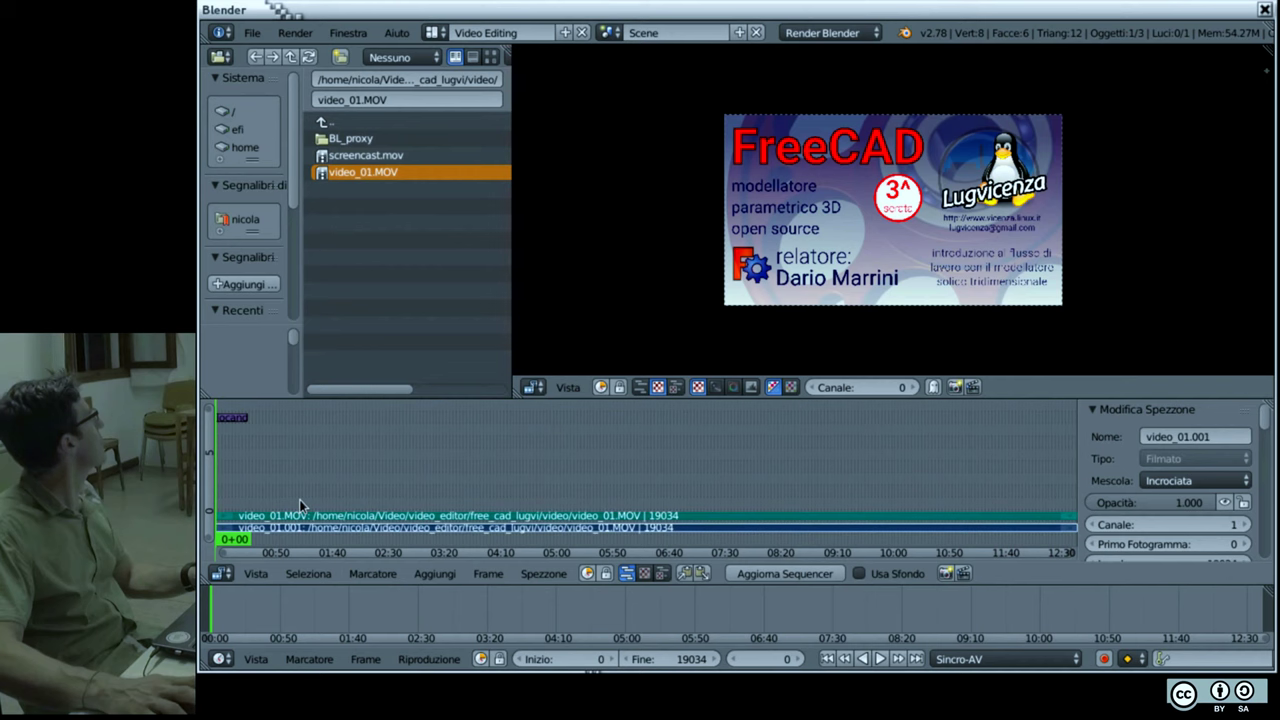
right_click(236, 418)
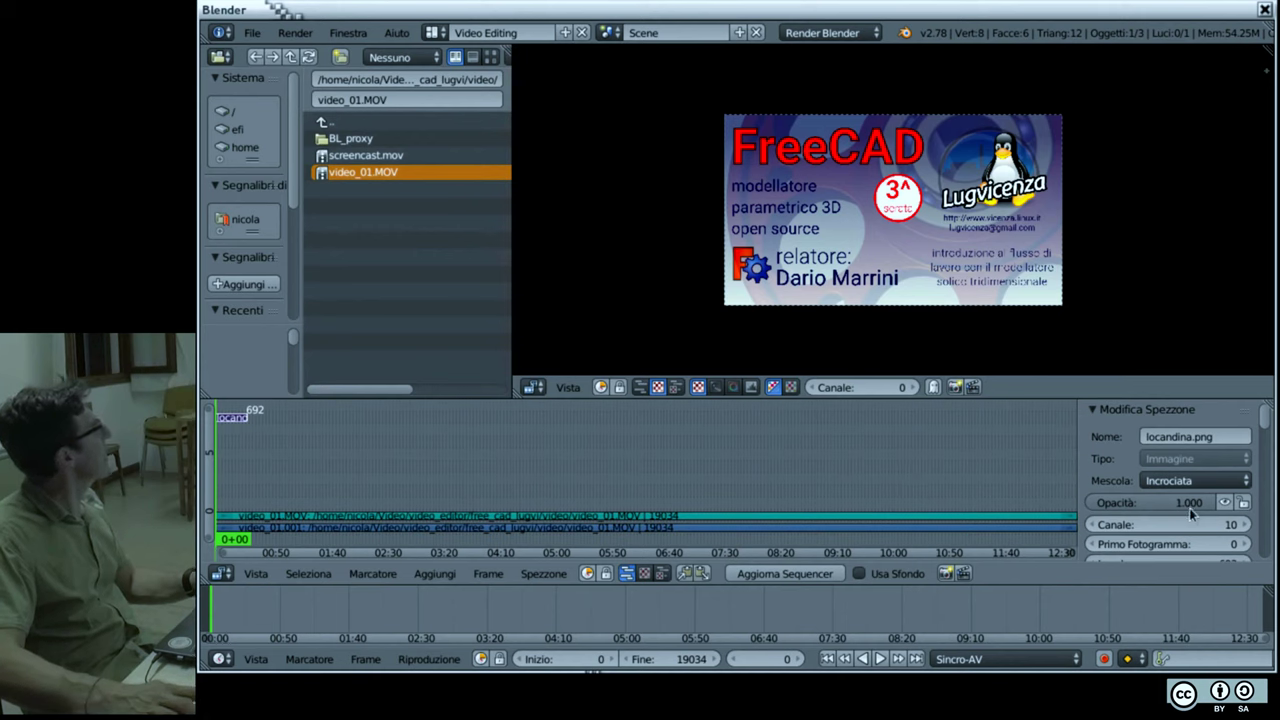
Step: Mute the locandina strip and scrub the playhead through the video to about 03:21
click(1225, 507)
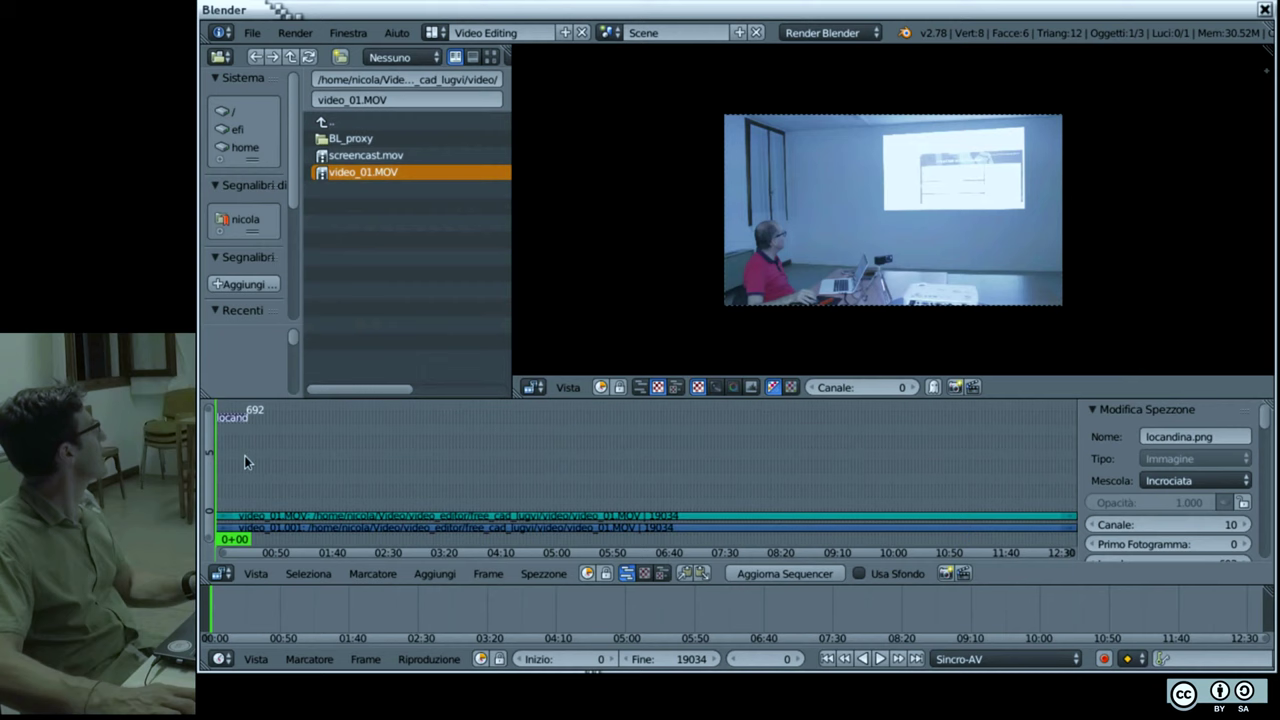
click(333, 536)
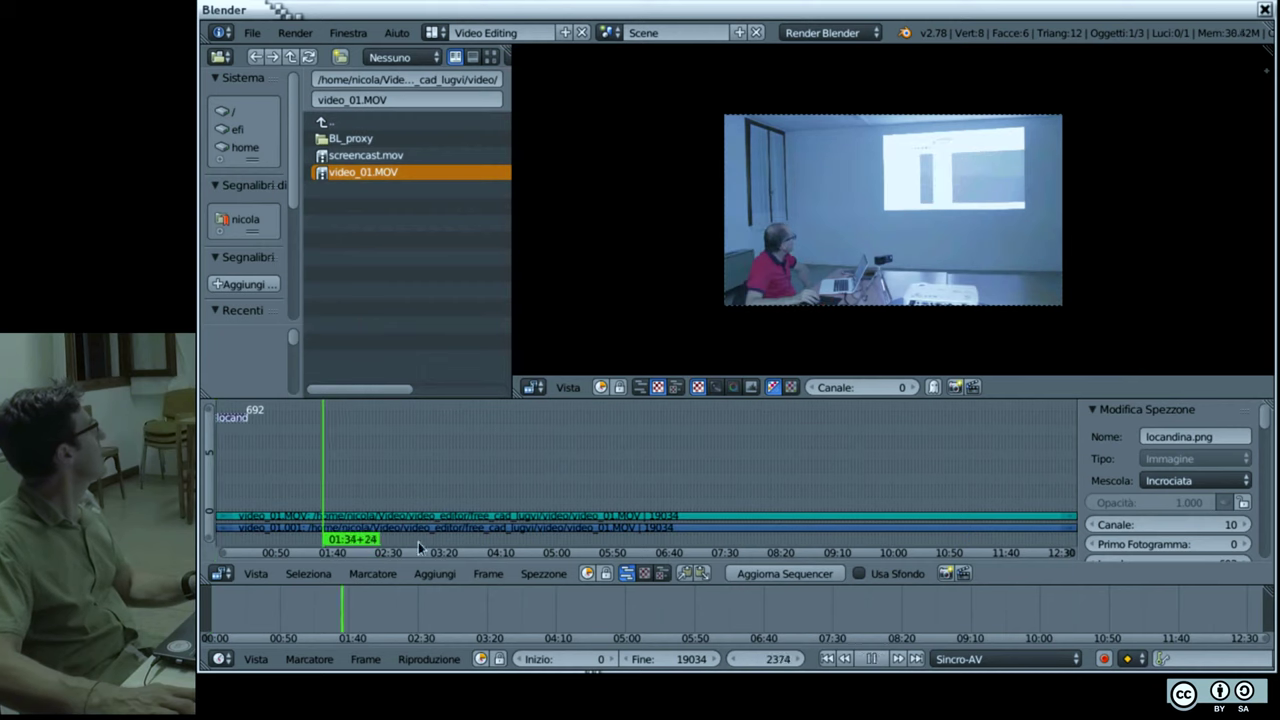
click(431, 538)
click(578, 538)
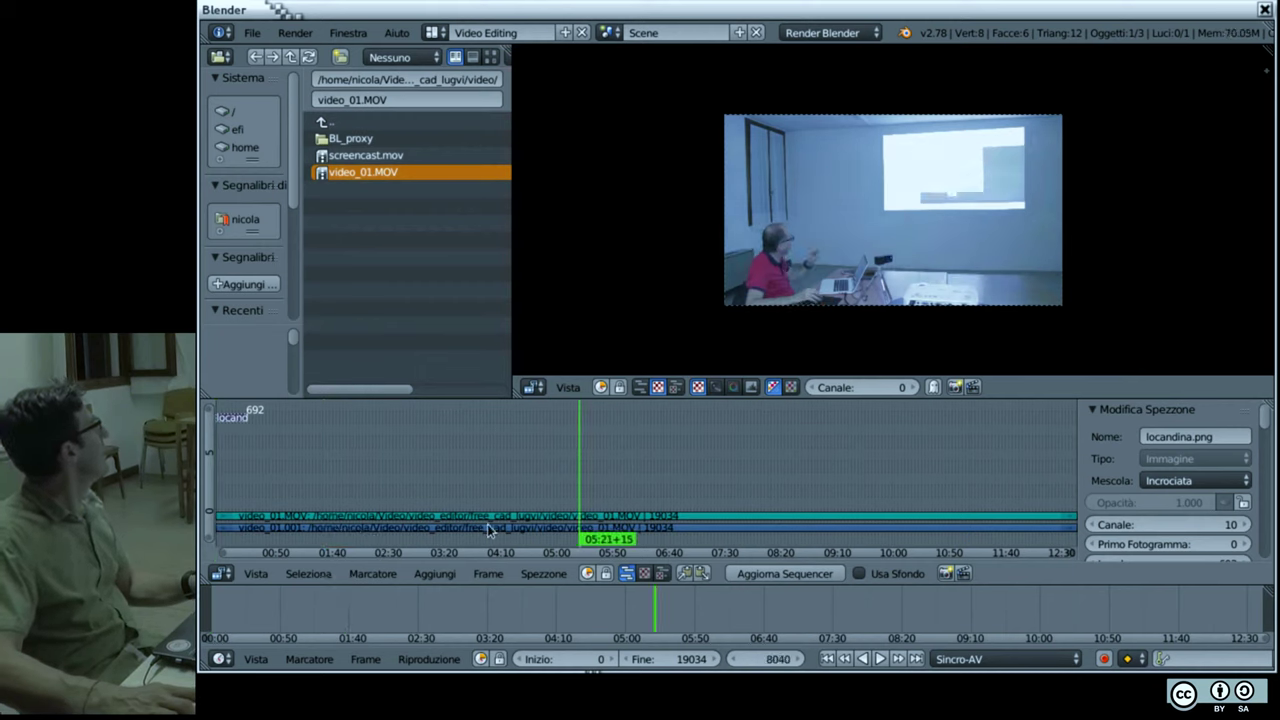
click(443, 540)
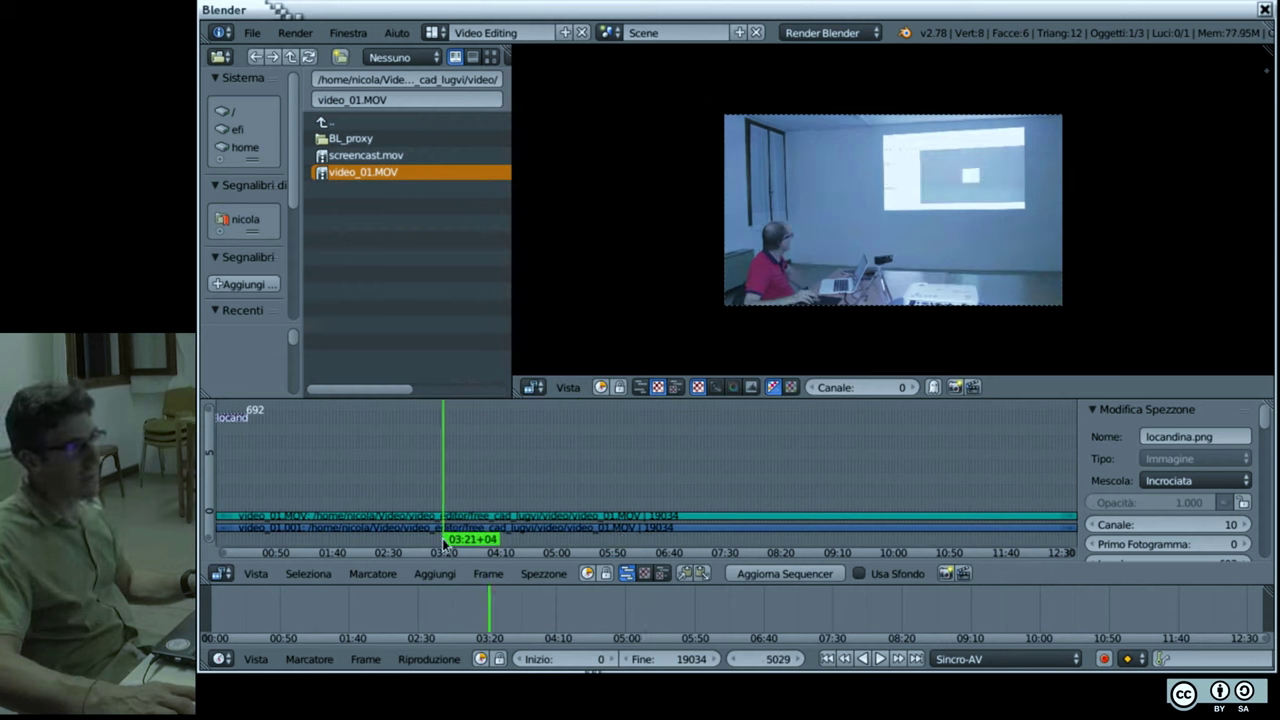
Step: Play the footage from about 06:07, toggling the full-window sequencer, then stop and pan the timeline
key(alt+a)
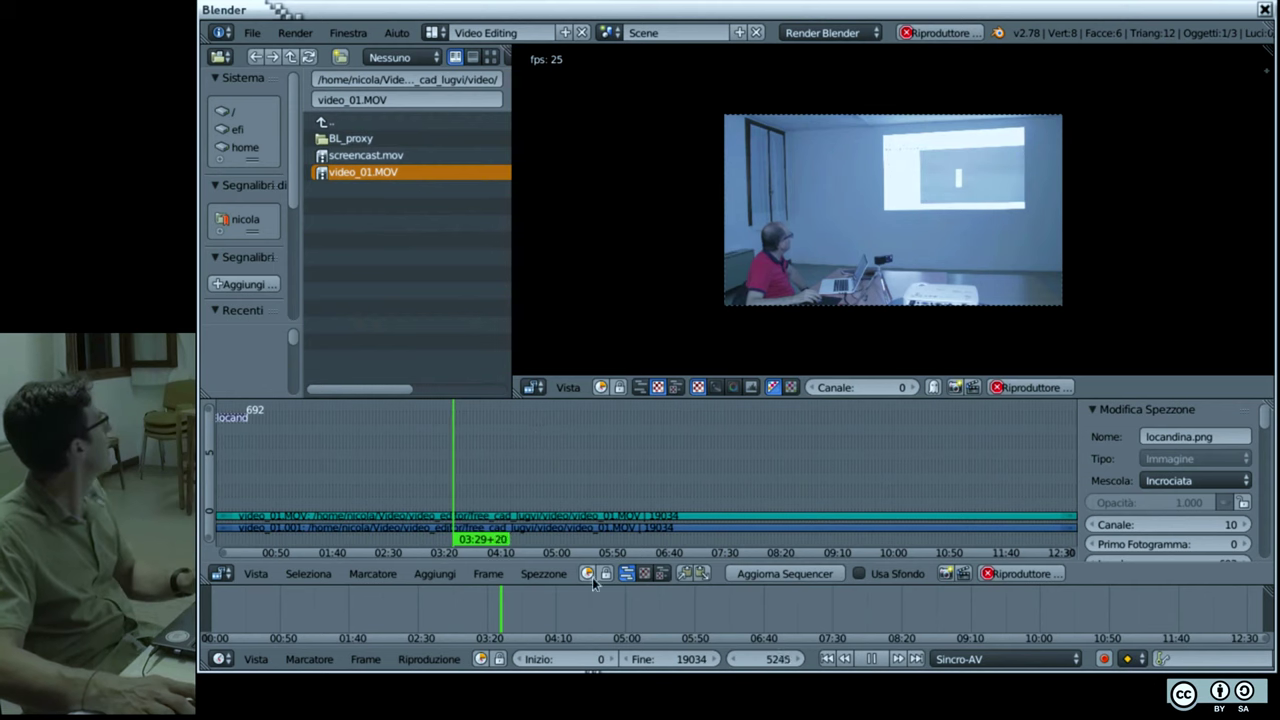
click(628, 534)
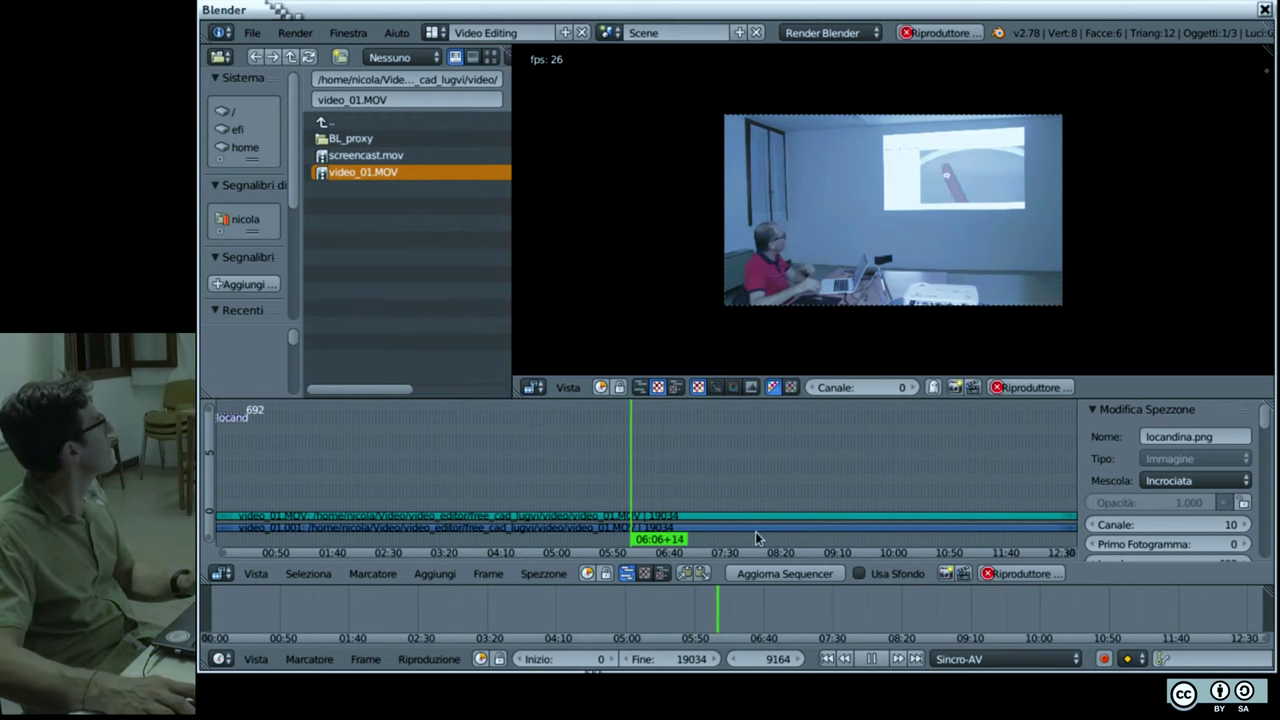
key(ctrl+space)
key(ctrl+space)
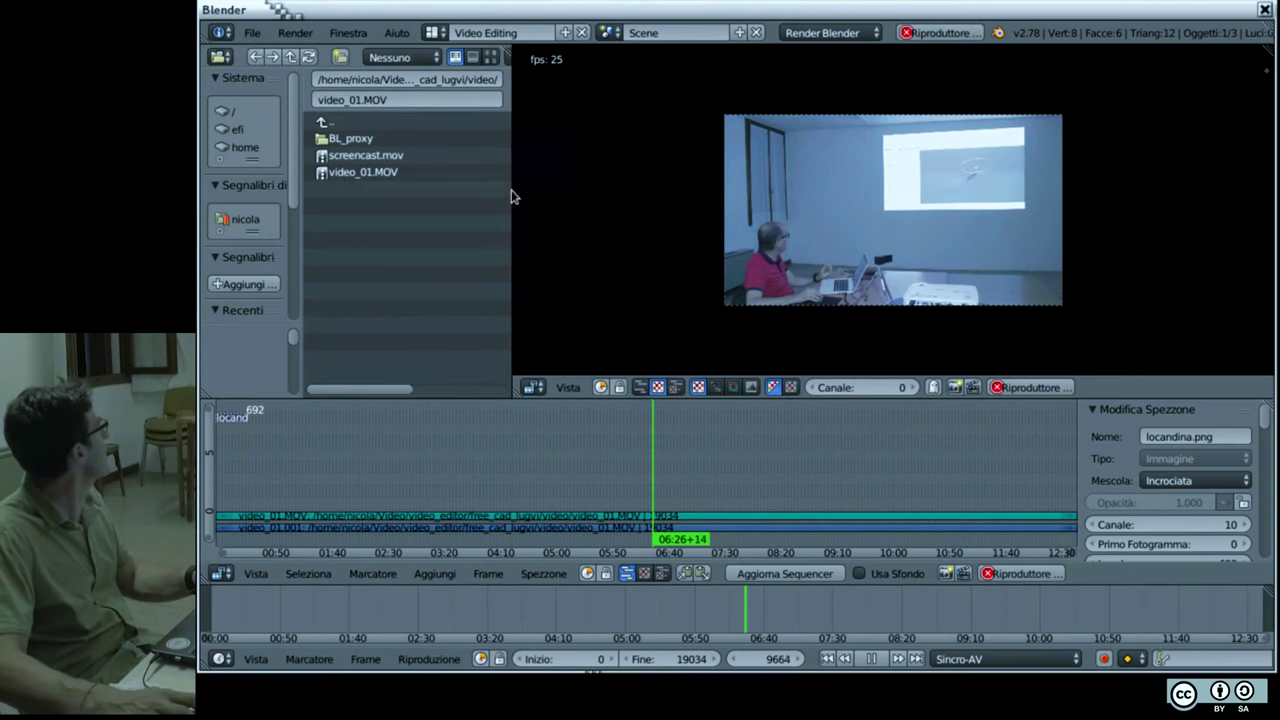
key(alt+a)
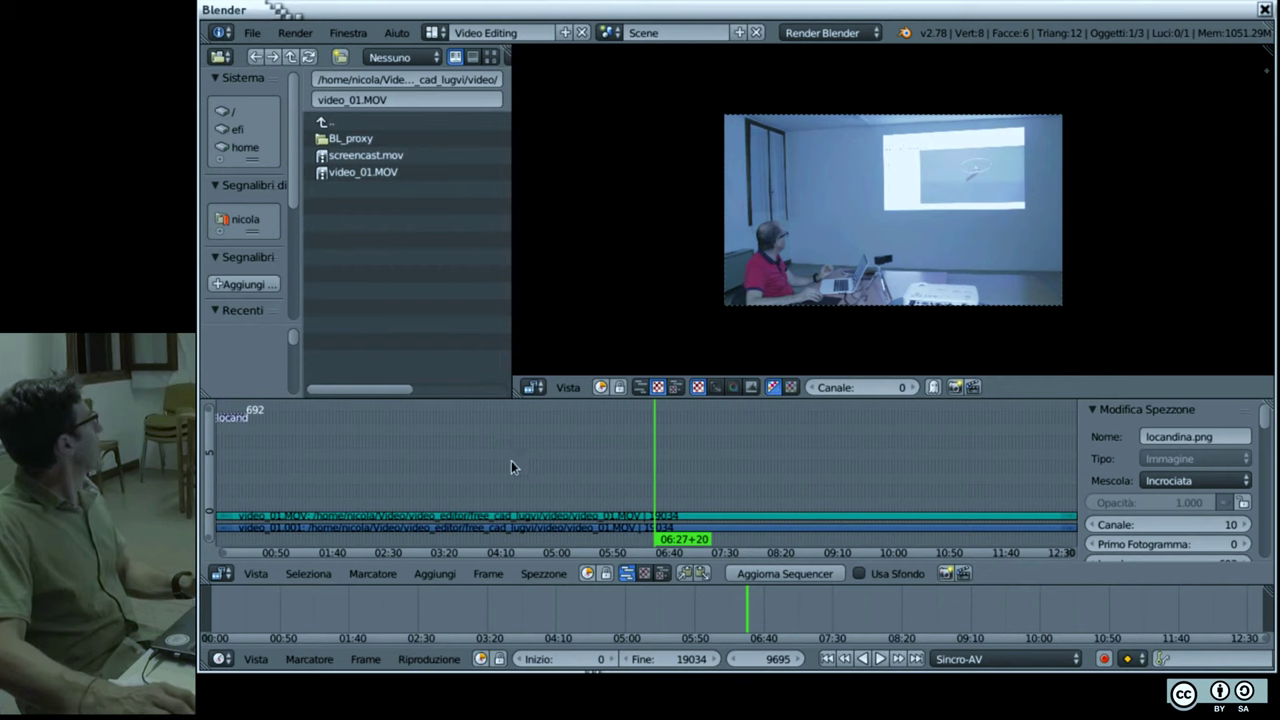
drag(488, 466, 655, 430)
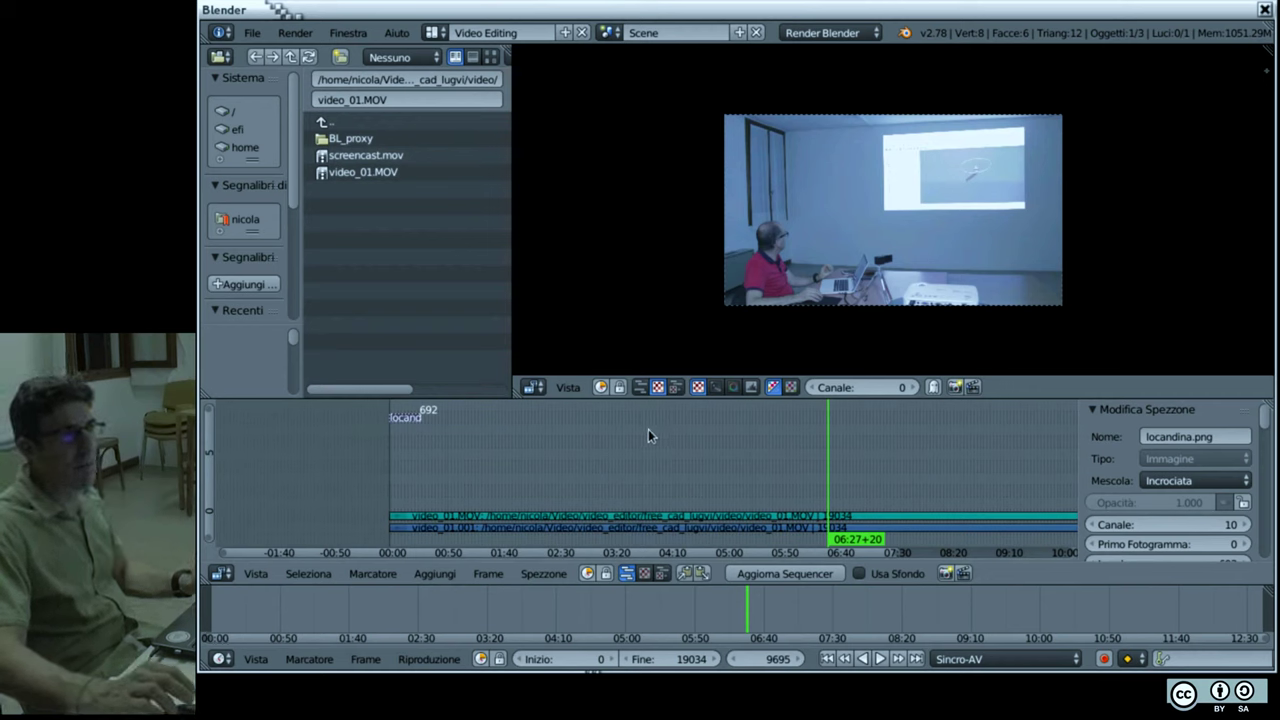
Step: Add freecad.ogg from the project's audio folder as a sound strip at frame 0
click(323, 123)
click(340, 138)
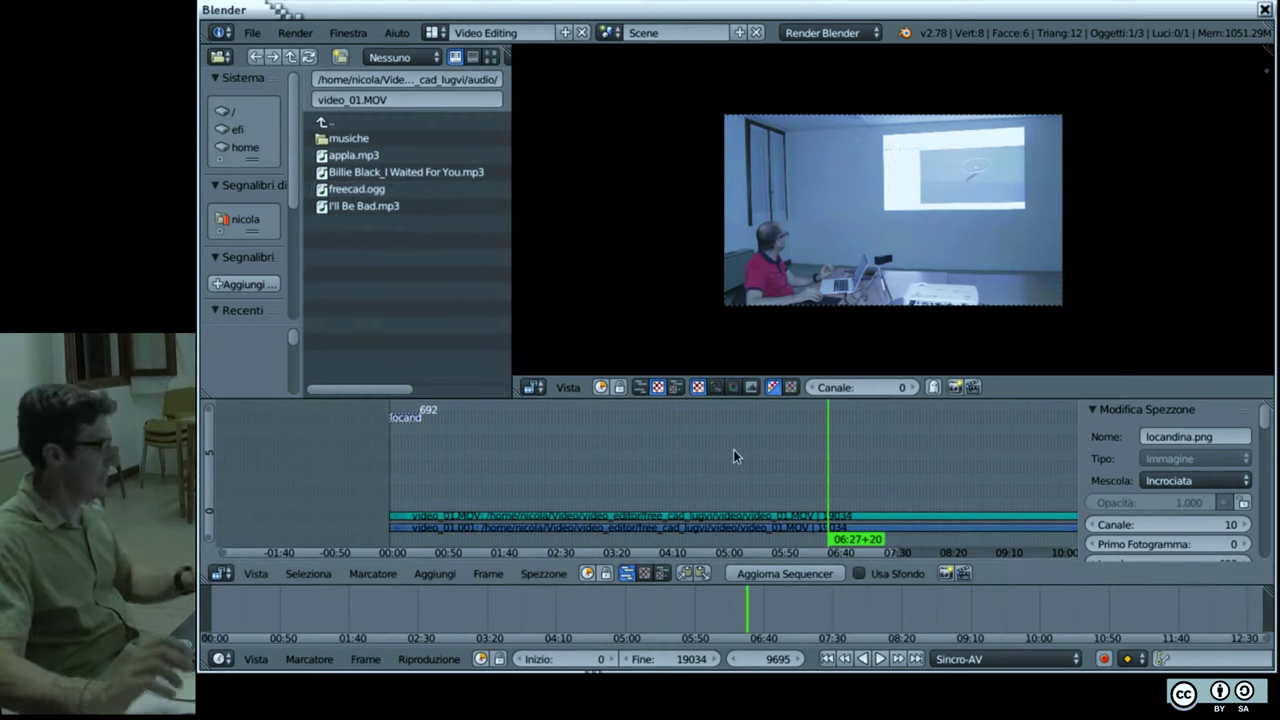
key(shift+Left)
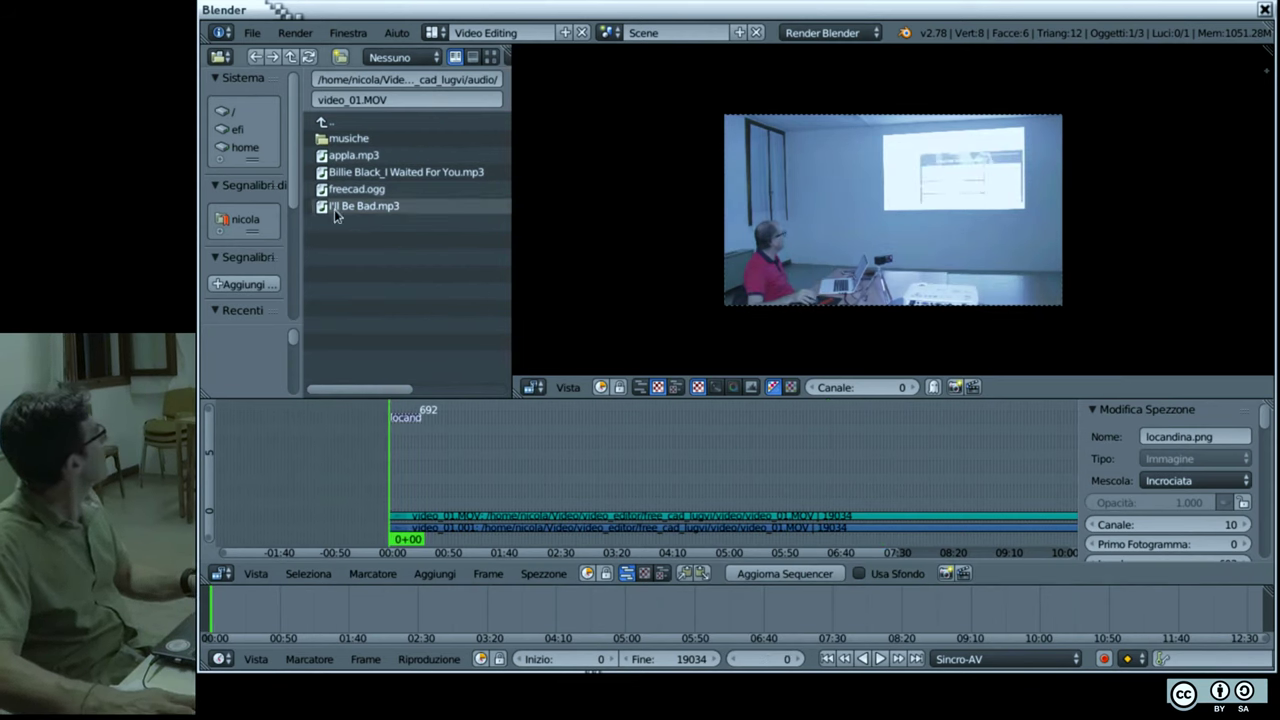
drag(356, 189, 441, 500)
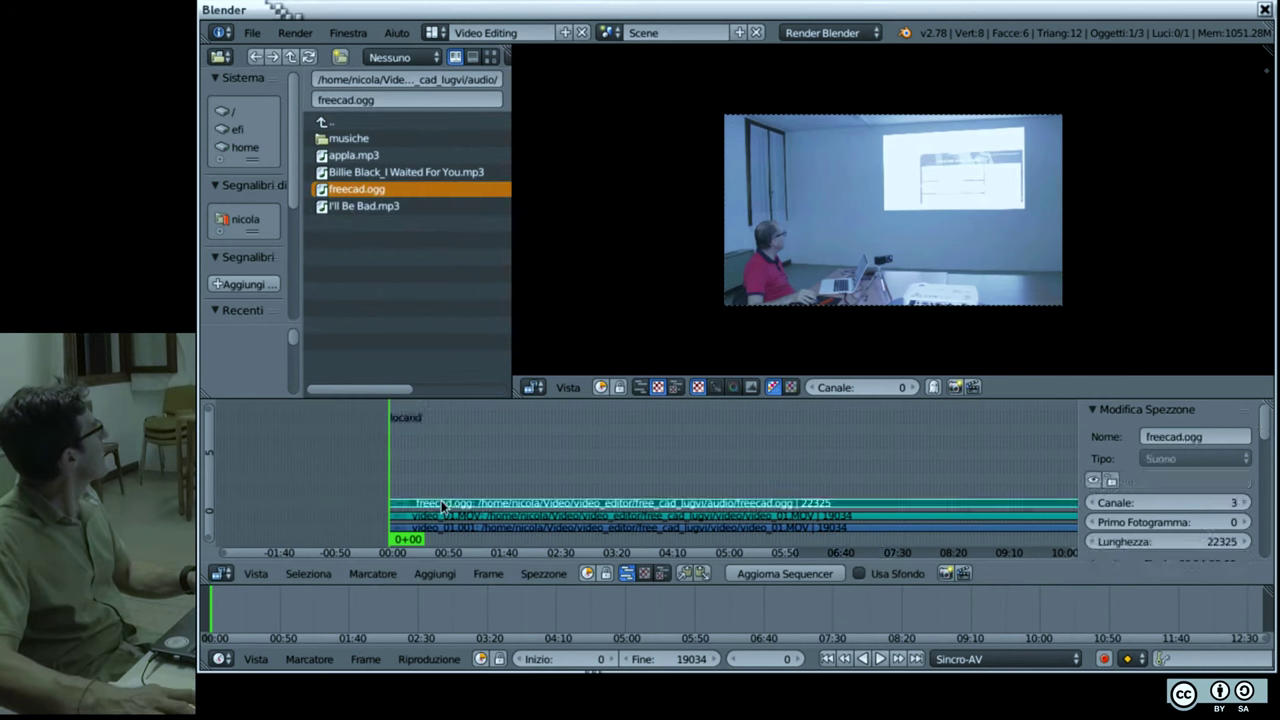
Step: Select the video_01.MOV strip and scroll its sidebar down to the Sound settings
right_click(875, 517)
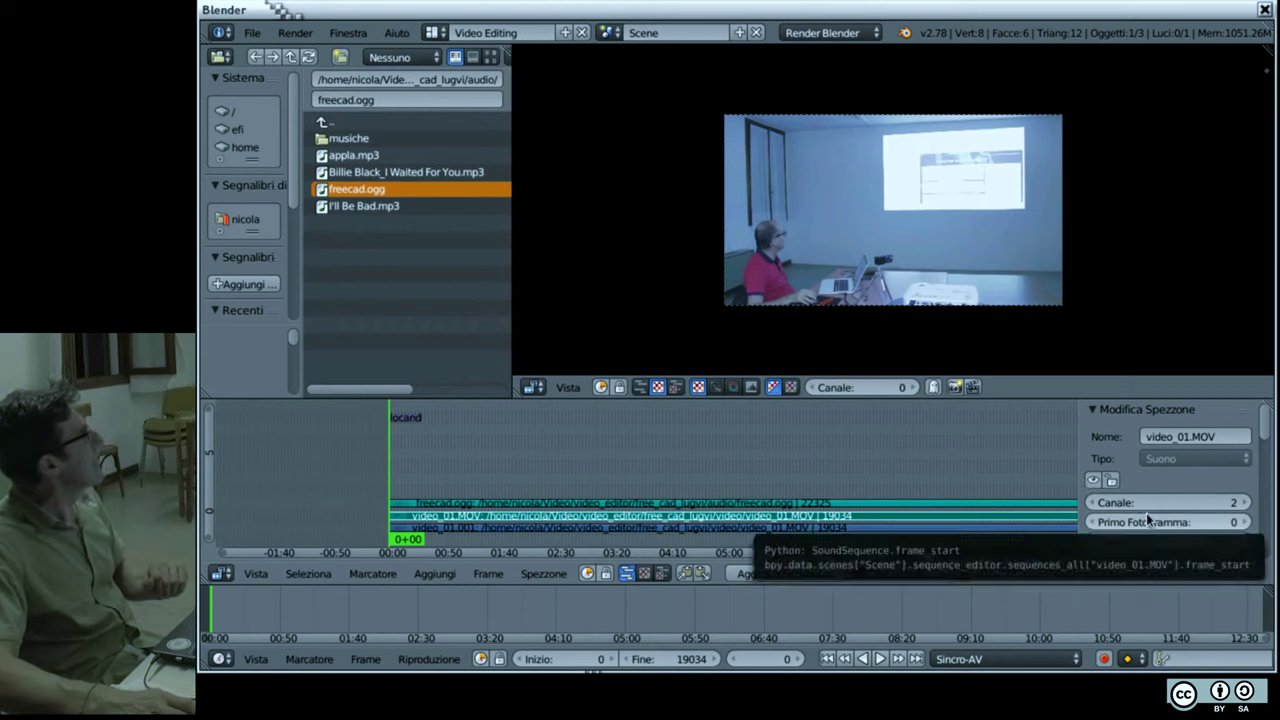
scroll(1146, 513, down, 2)
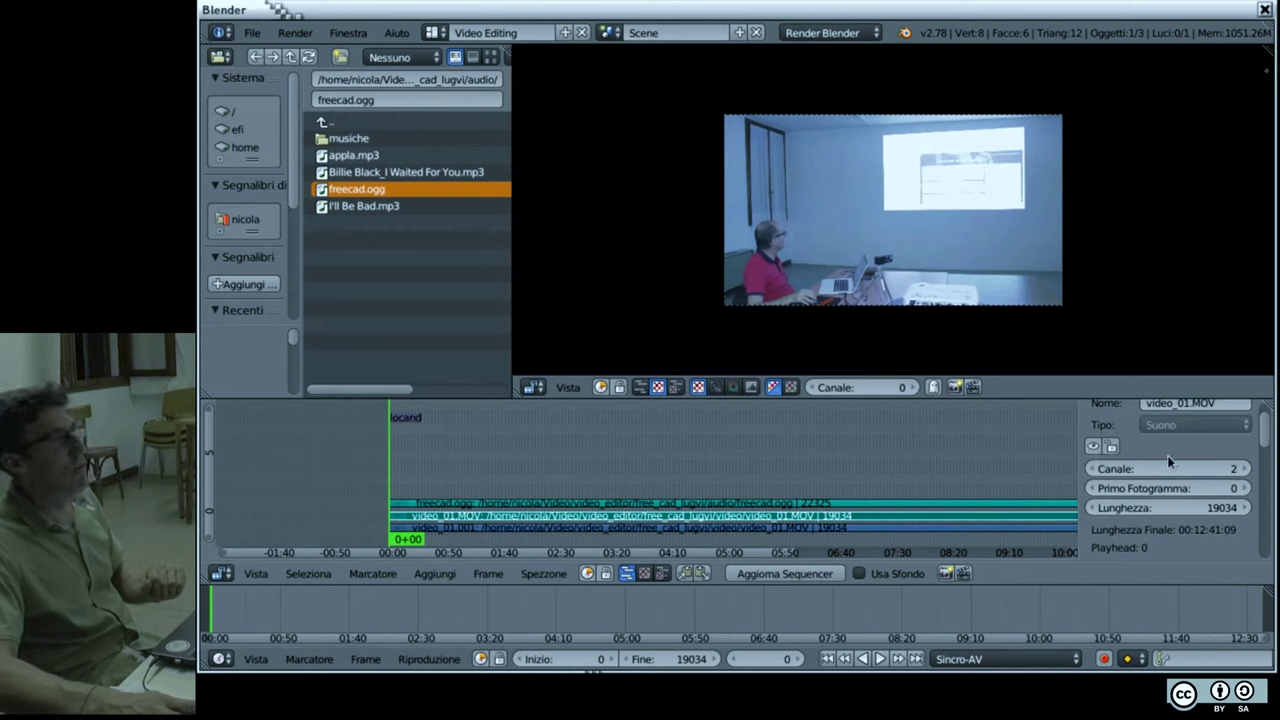
scroll(1168, 470, down, 2)
scroll(1167, 485, down, 4)
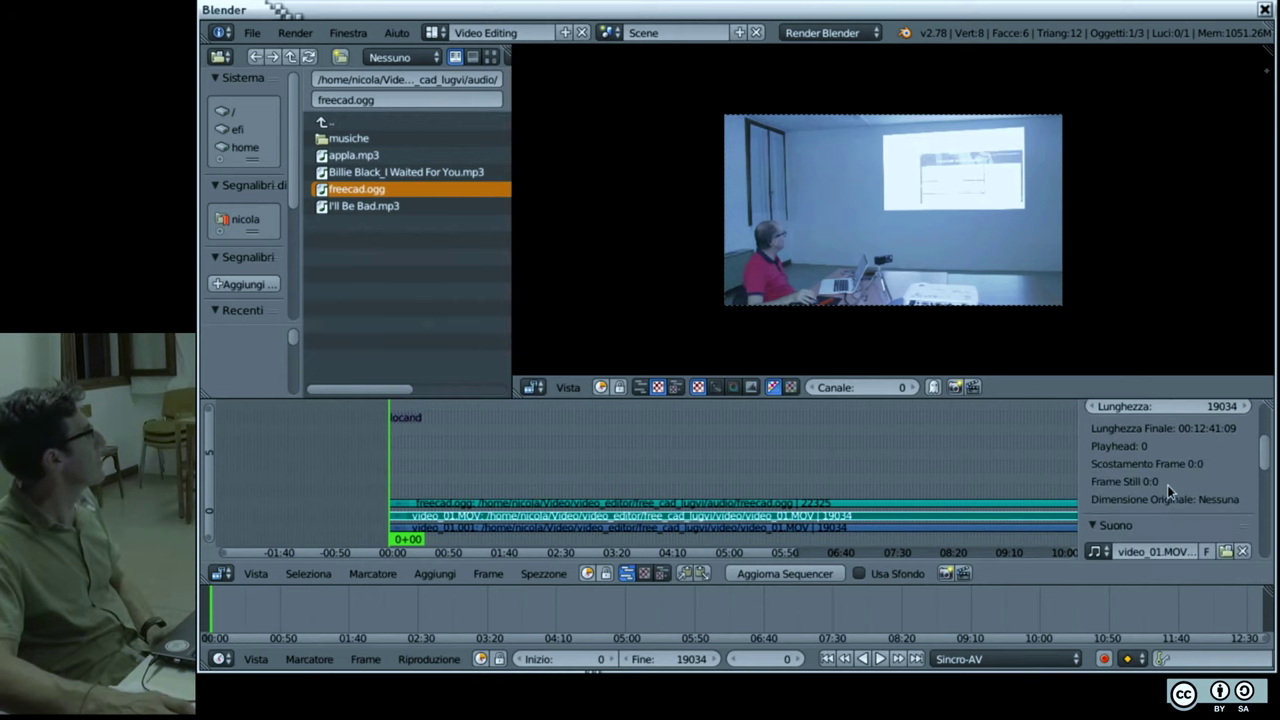
scroll(1168, 488, down, 4)
scroll(1158, 502, down, 5)
scroll(1175, 502, down, 6)
scroll(1175, 502, down, 1)
scroll(1175, 503, up, 7)
Step: Change the strip's Volume field to 1.000
drag(1175, 473, 1110, 473)
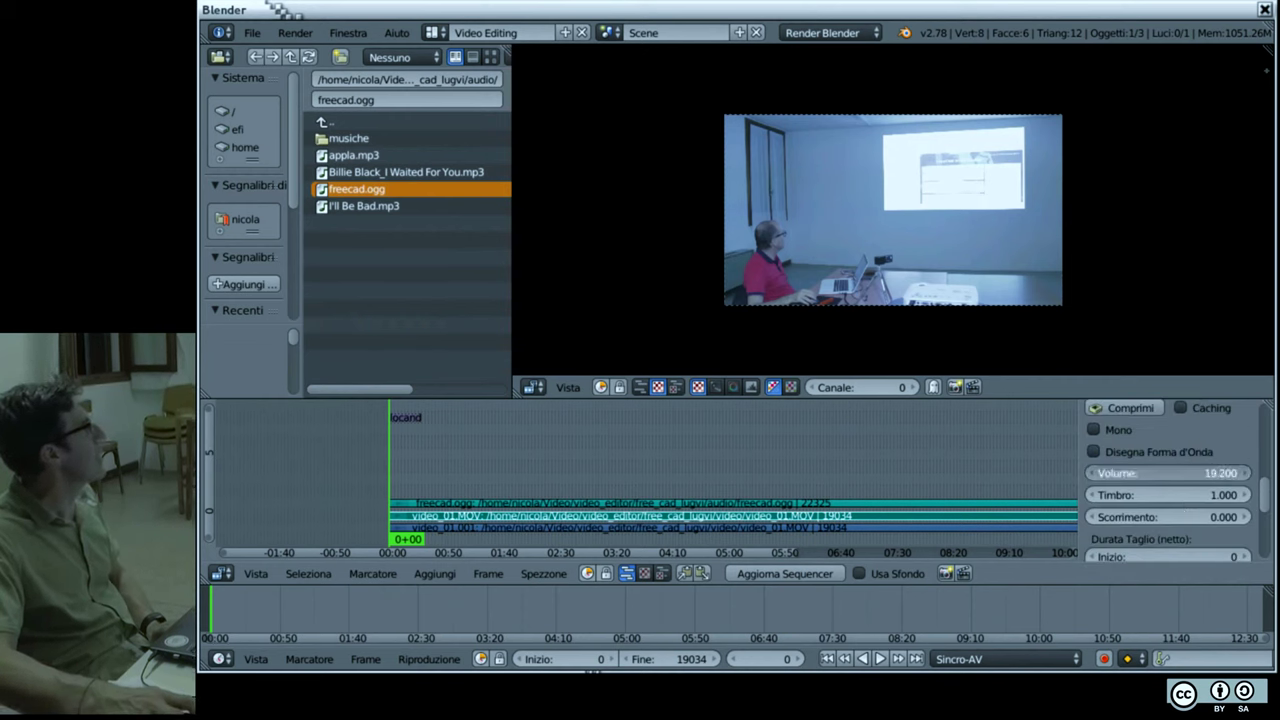
click(1197, 473)
text(9.2)
key(BackSpace)
key(BackSpace)
key(BackSpace)
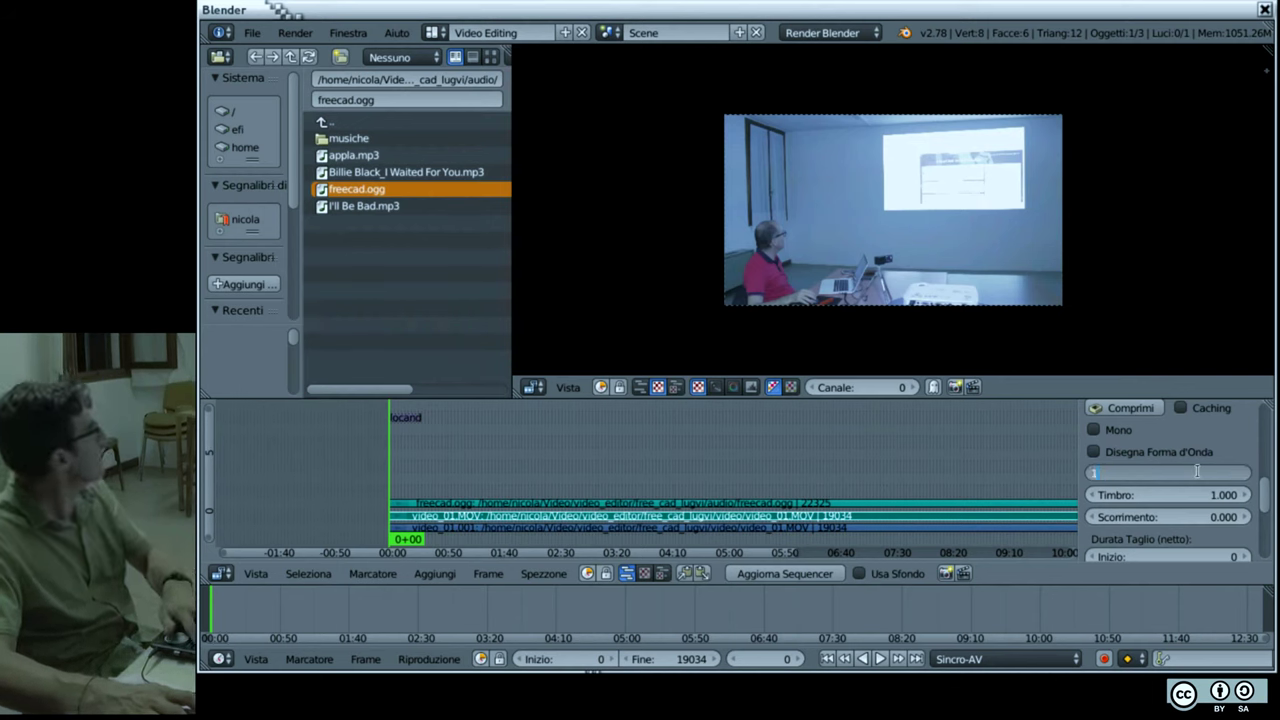
text(Volume: 1)
key(Return)
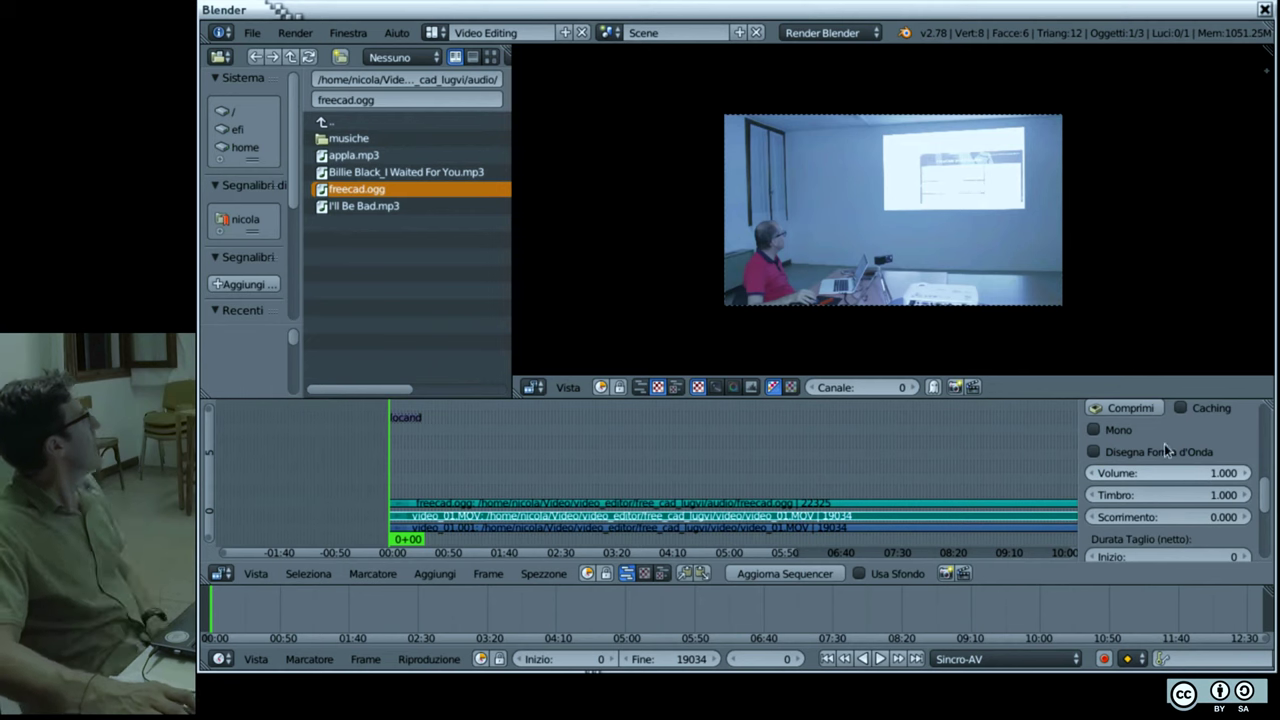
scroll(1179, 431, up, 3)
scroll(1180, 438, up, 3)
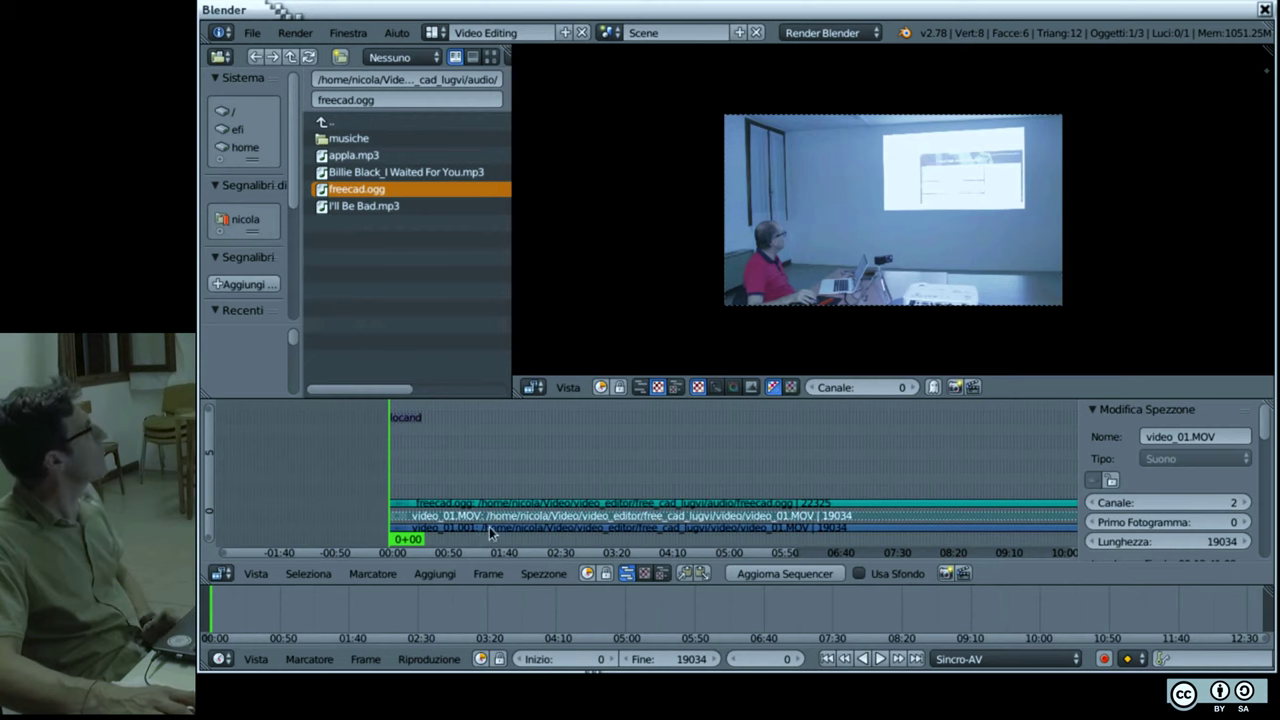
Step: Toggle video_01.MOV's mute, advance the slideshow to the clap sync slide, then return to Blender
click(1099, 481)
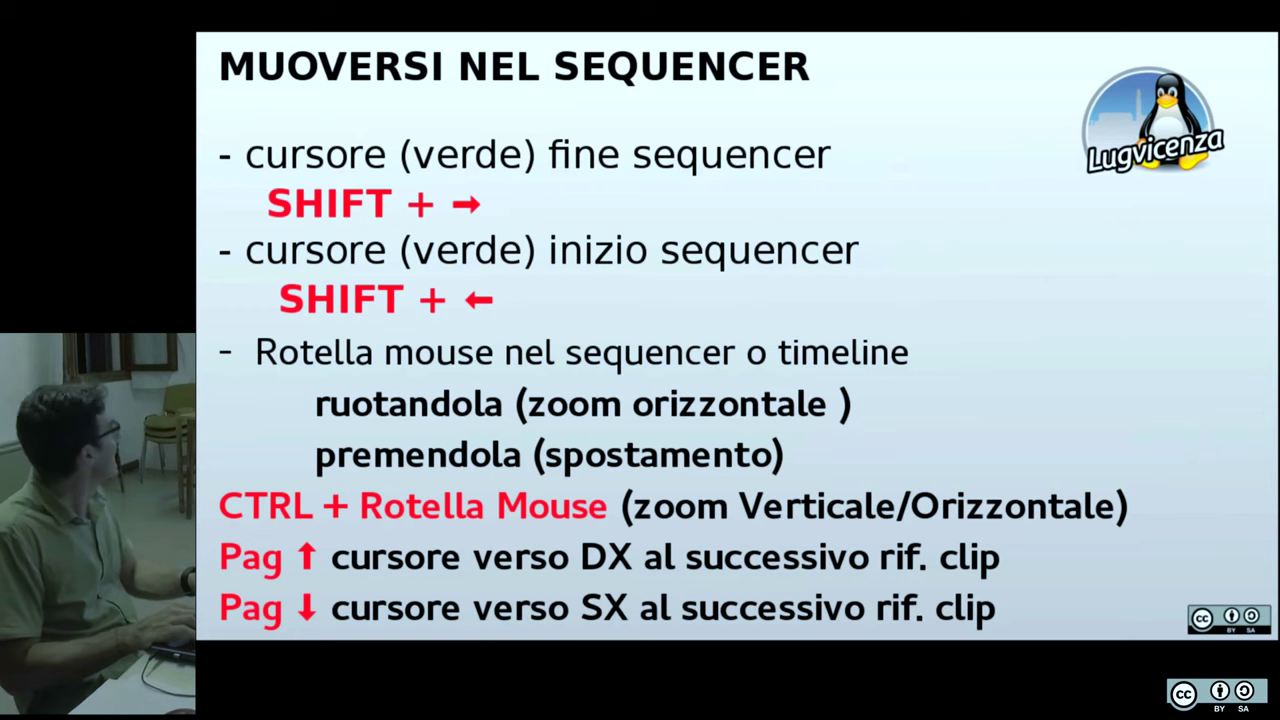
key(Right)
key(Right)
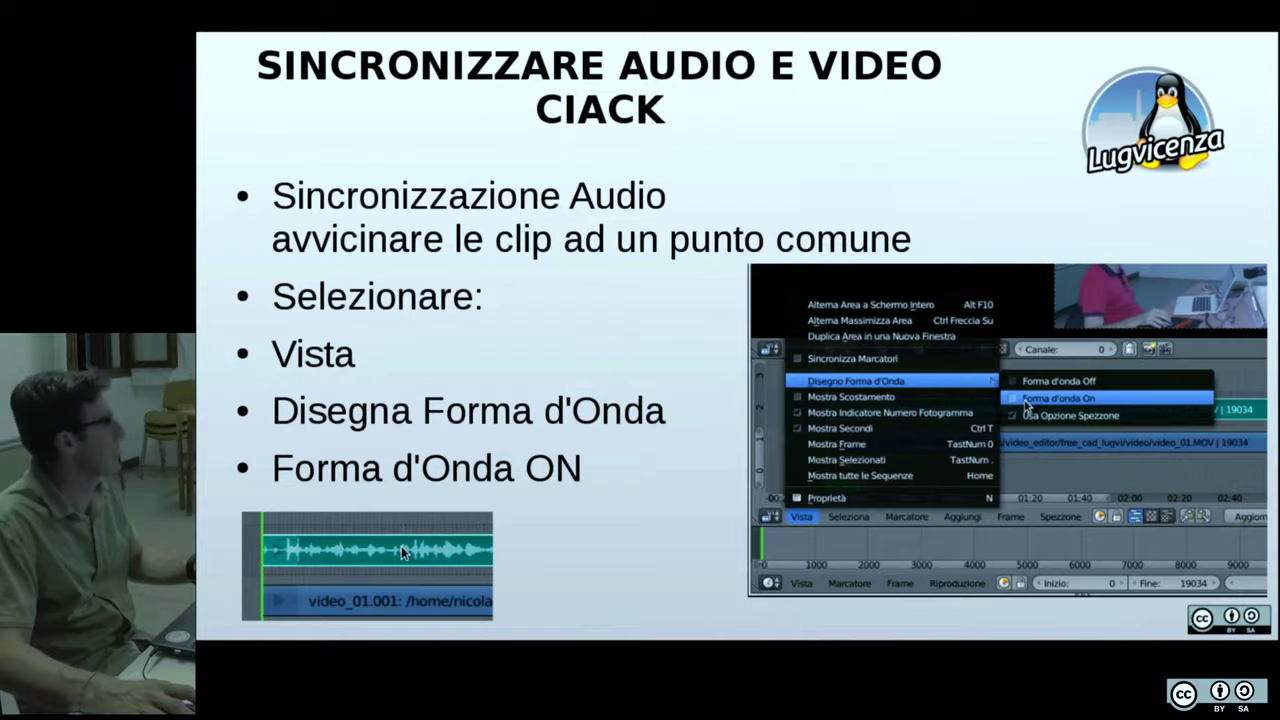
key(alt+Tab)
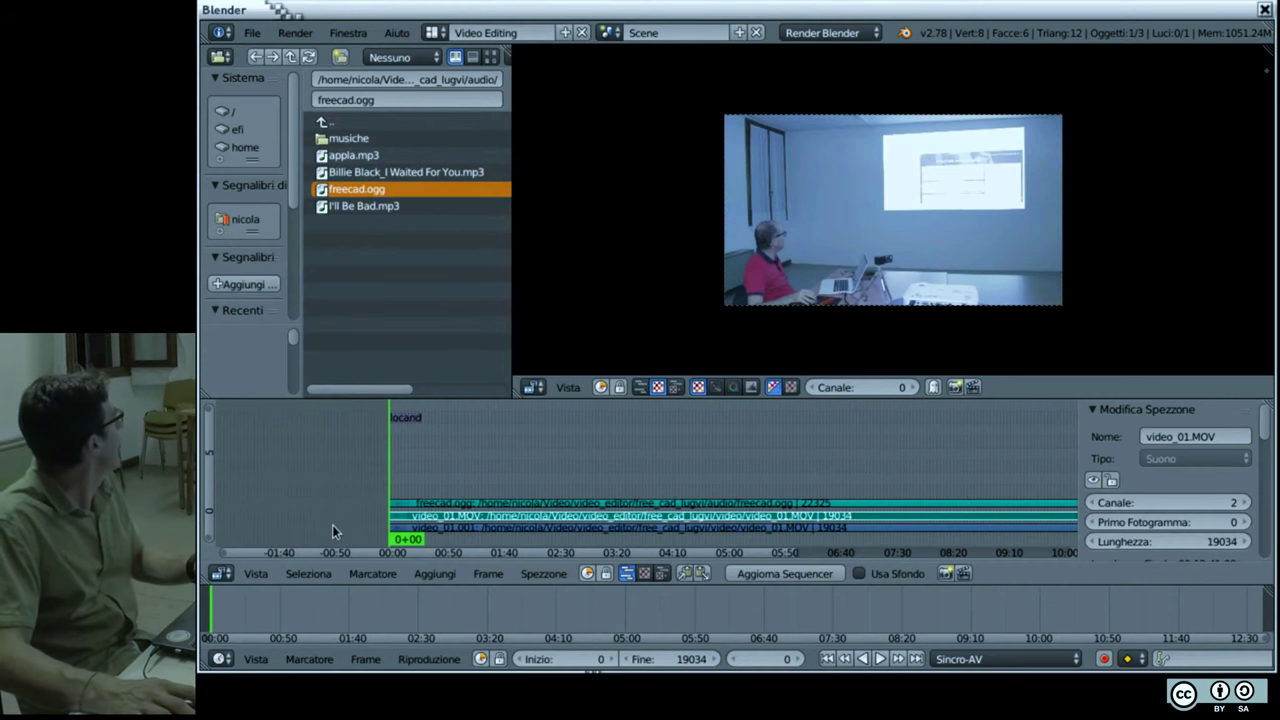
Step: Enable Vista > Disegno Forma d'Onda > Forma d'onda On, then fit all strips with Home
click(410, 512)
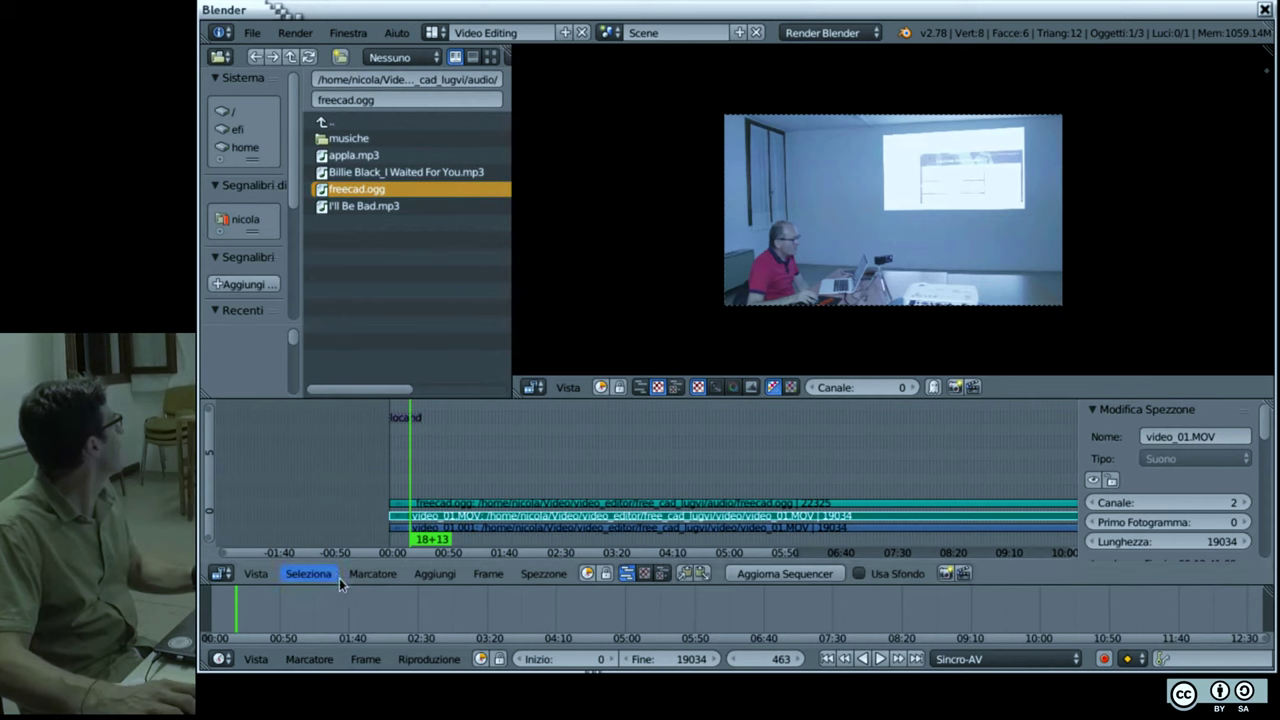
click(254, 574)
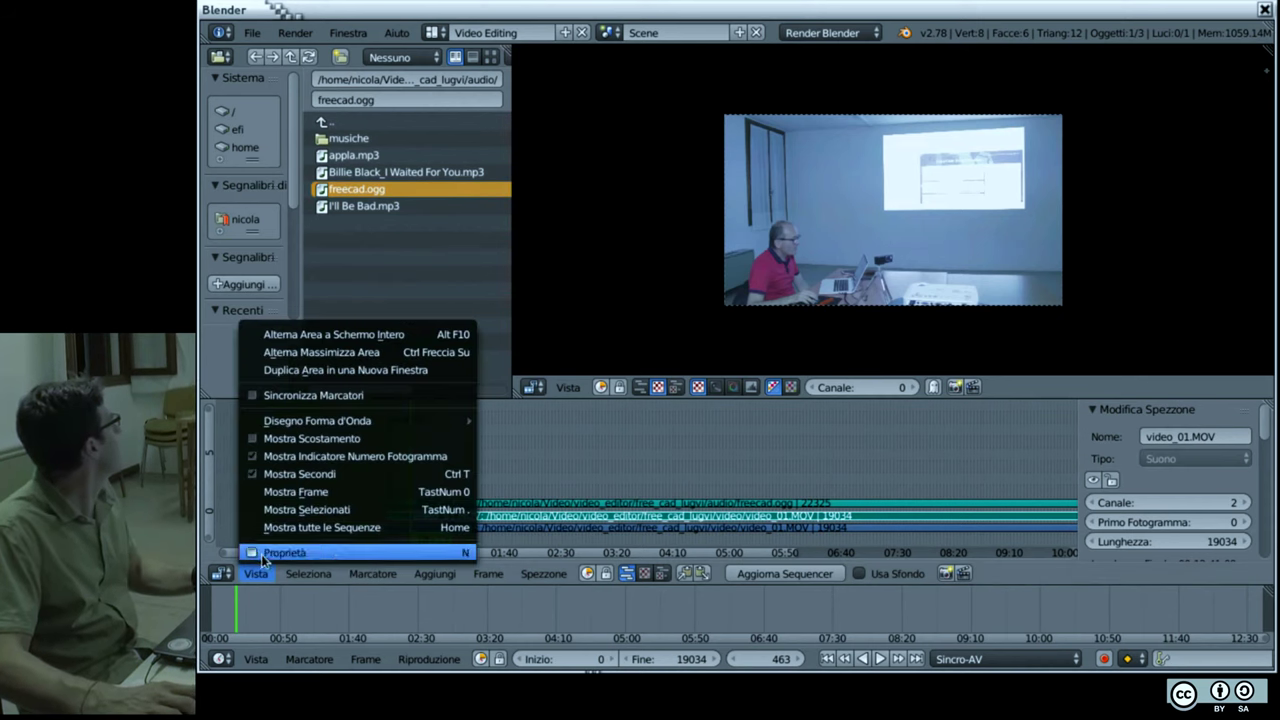
mouse_move(300, 420)
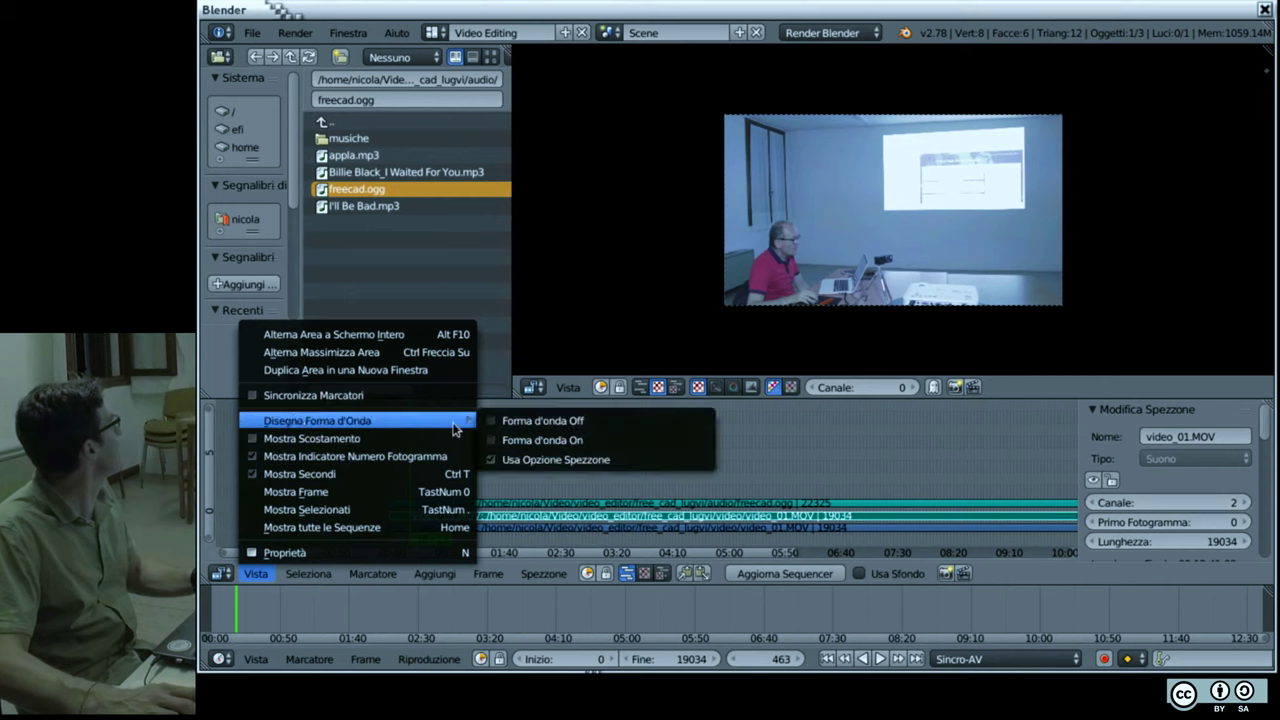
click(530, 437)
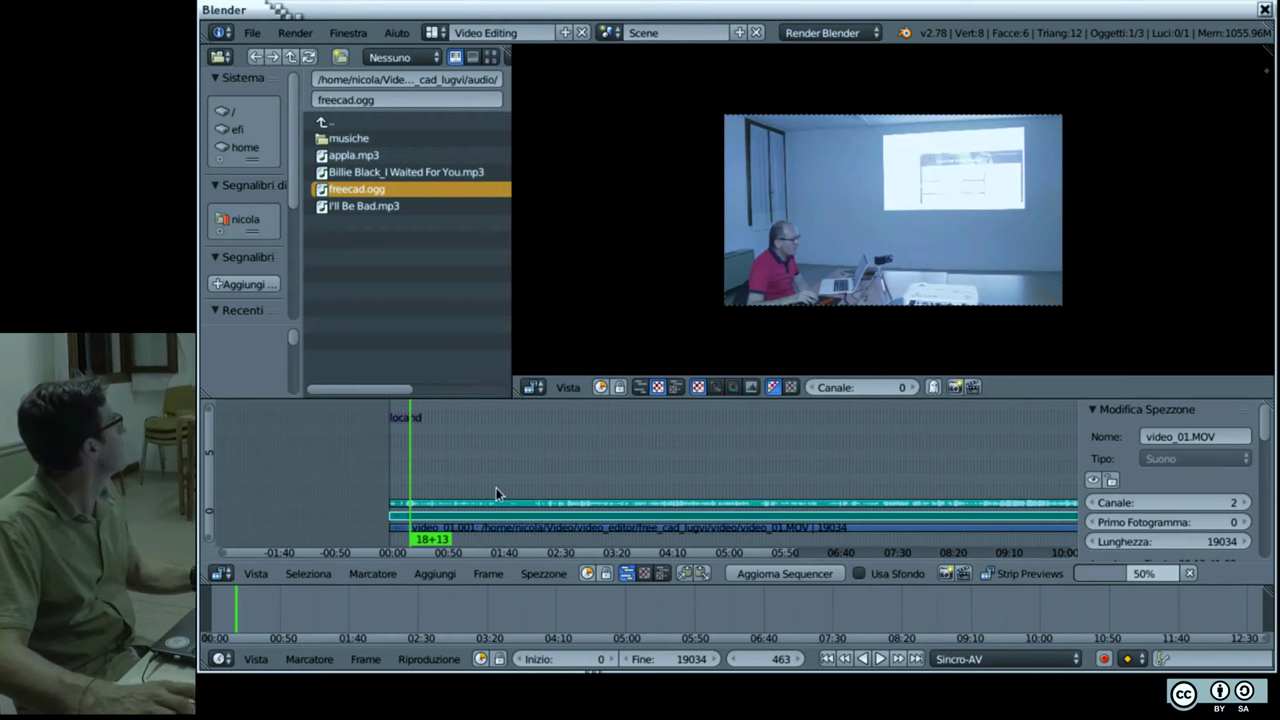
click(498, 490)
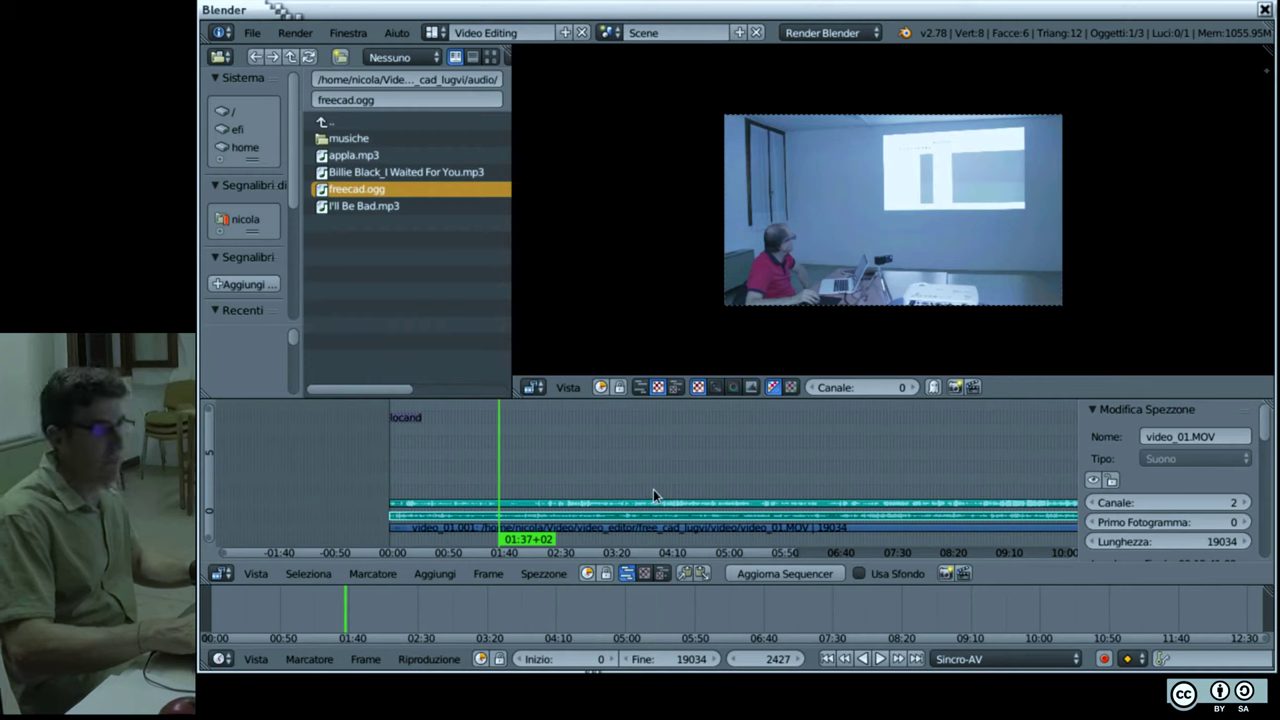
key(Home)
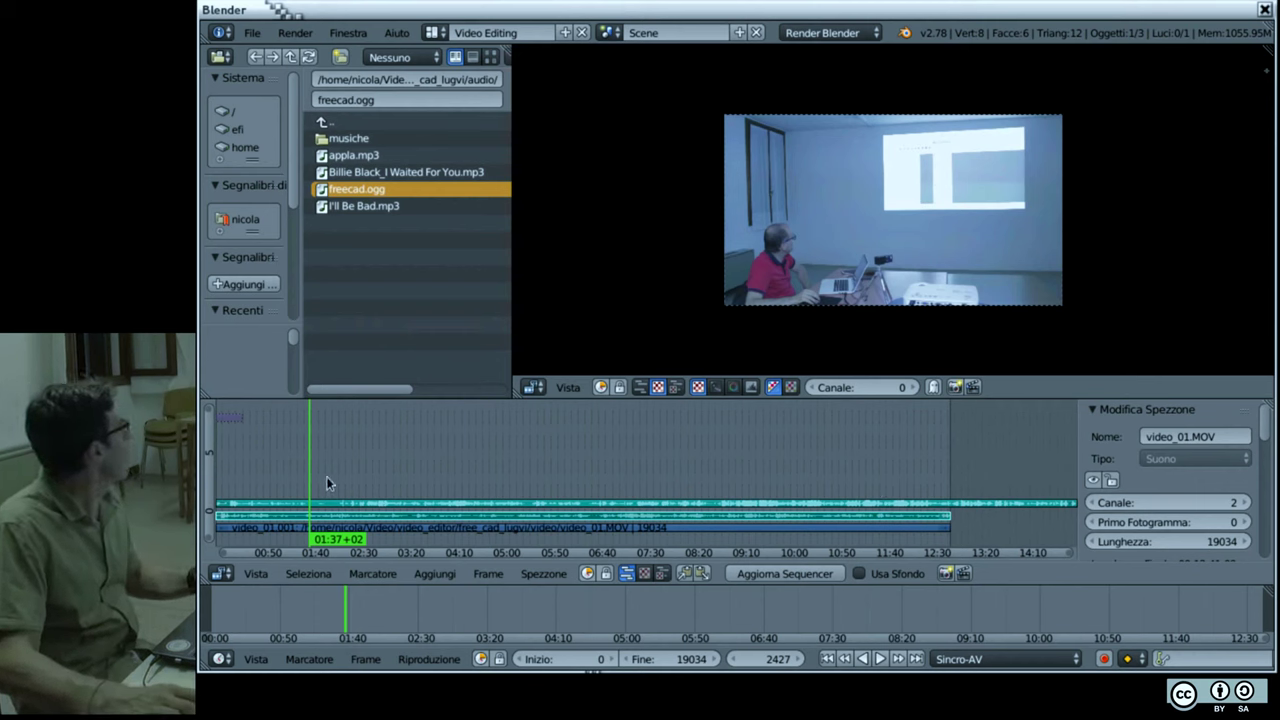
Step: Play the edit from frame 0, then stop playback
scroll(395, 472, left, 3)
scroll(423, 487, left, 1)
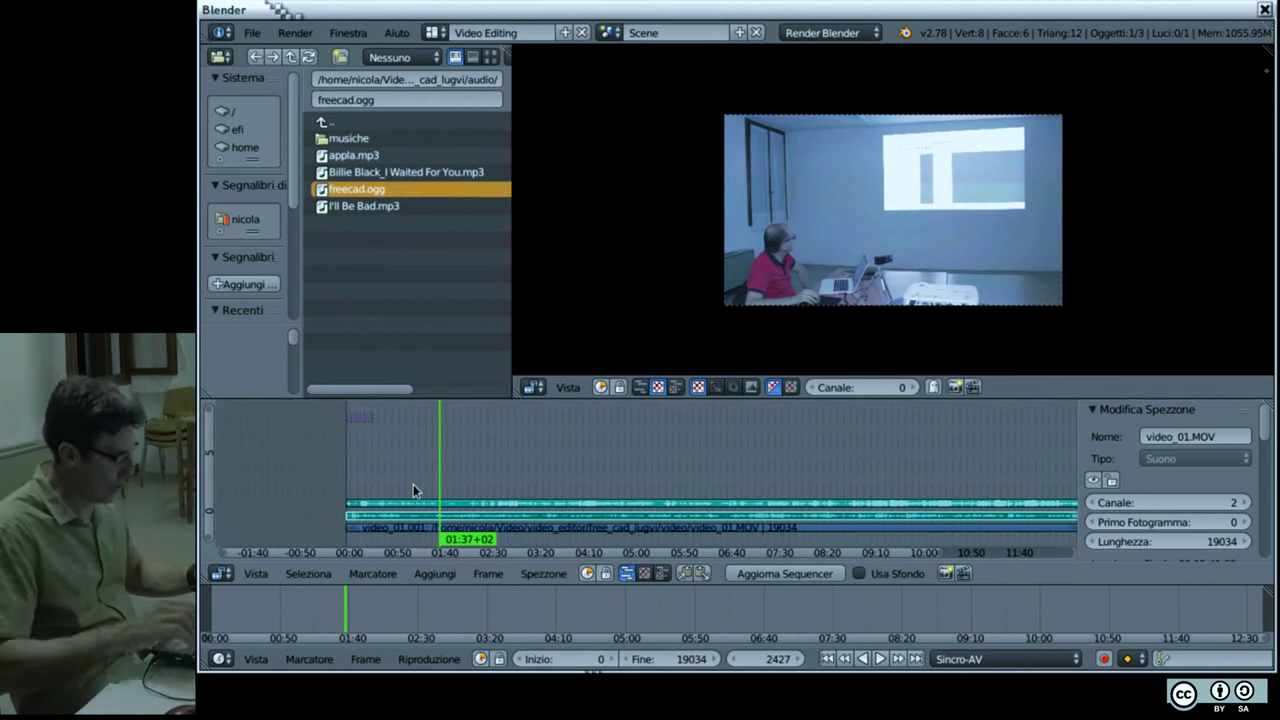
key(shift+Left)
key(alt+a)
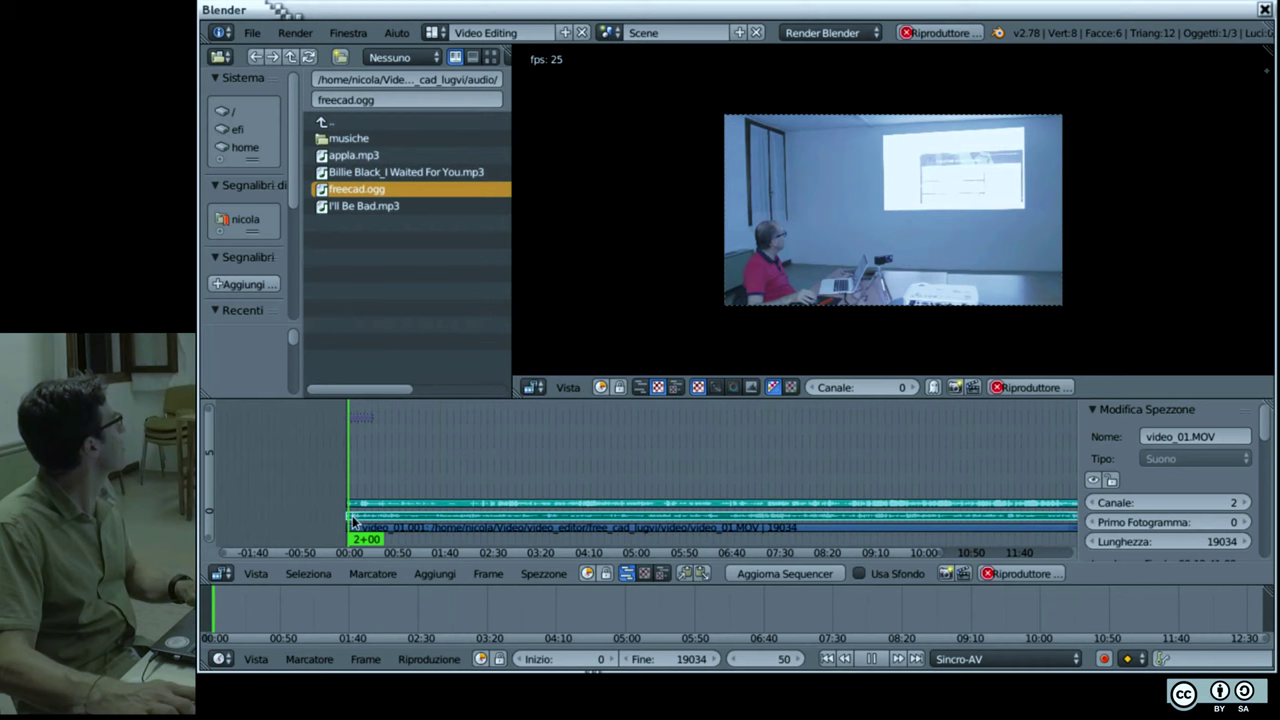
scroll(383, 524, up, 2)
scroll(383, 524, down, 2)
scroll(432, 512, up, 3)
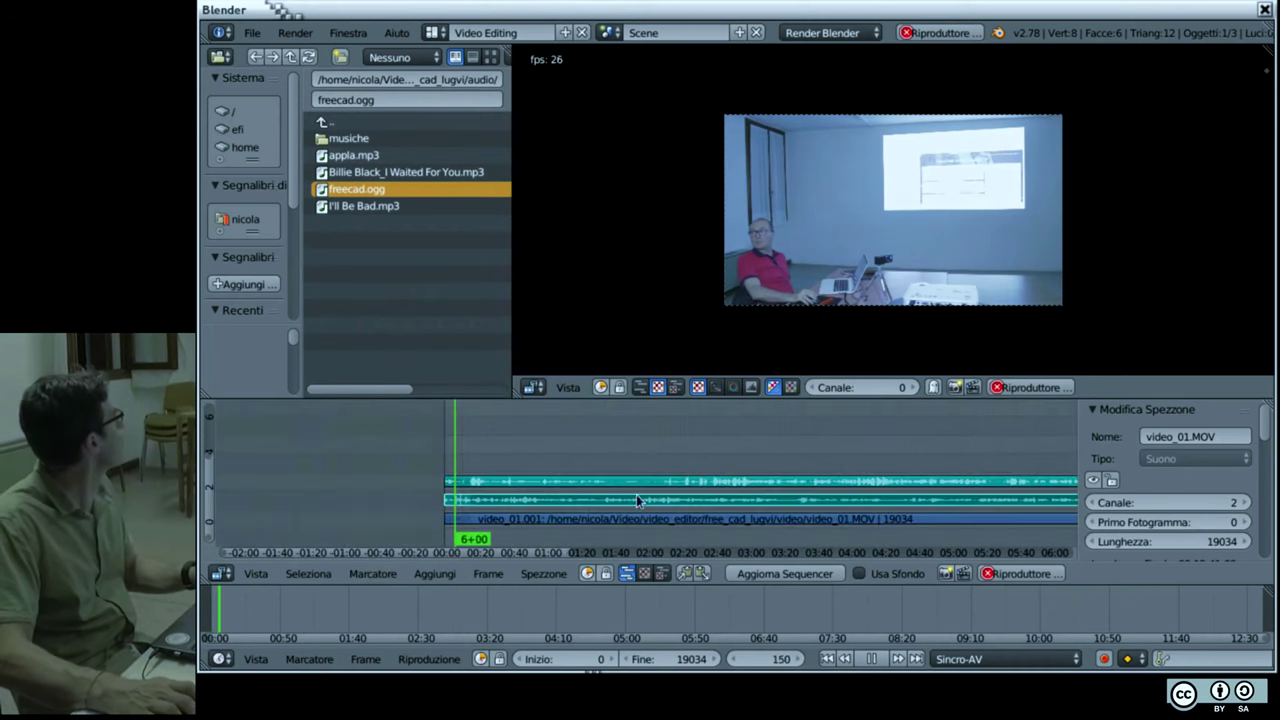
scroll(519, 491, left, 1)
scroll(548, 496, left, 1)
scroll(592, 494, left, 1)
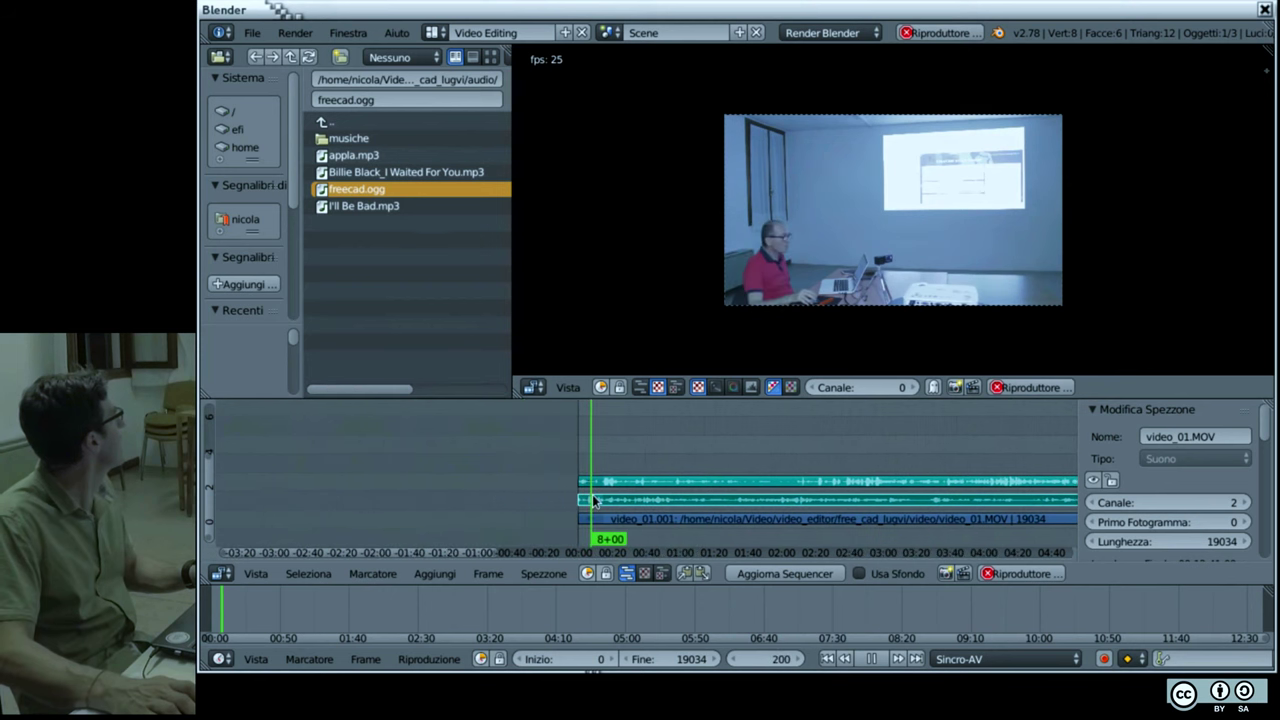
scroll(616, 496, up, 2)
scroll(614, 470, up, 2)
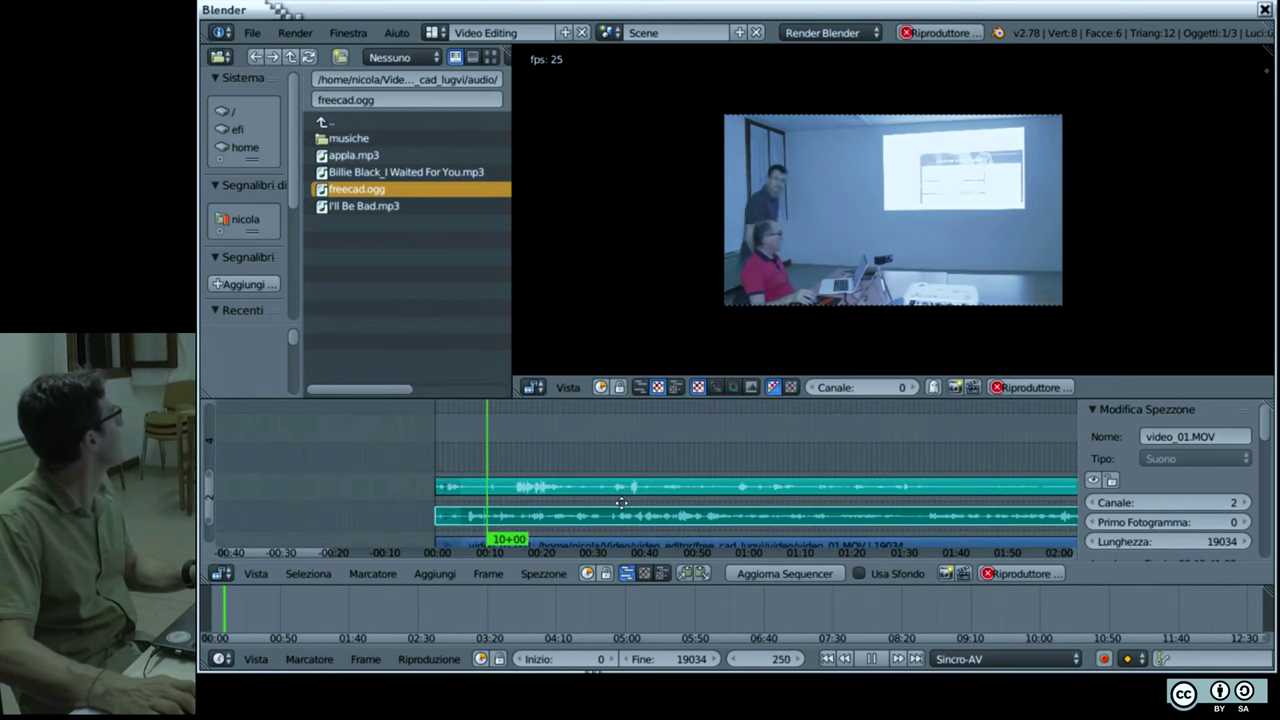
key(alt+a)
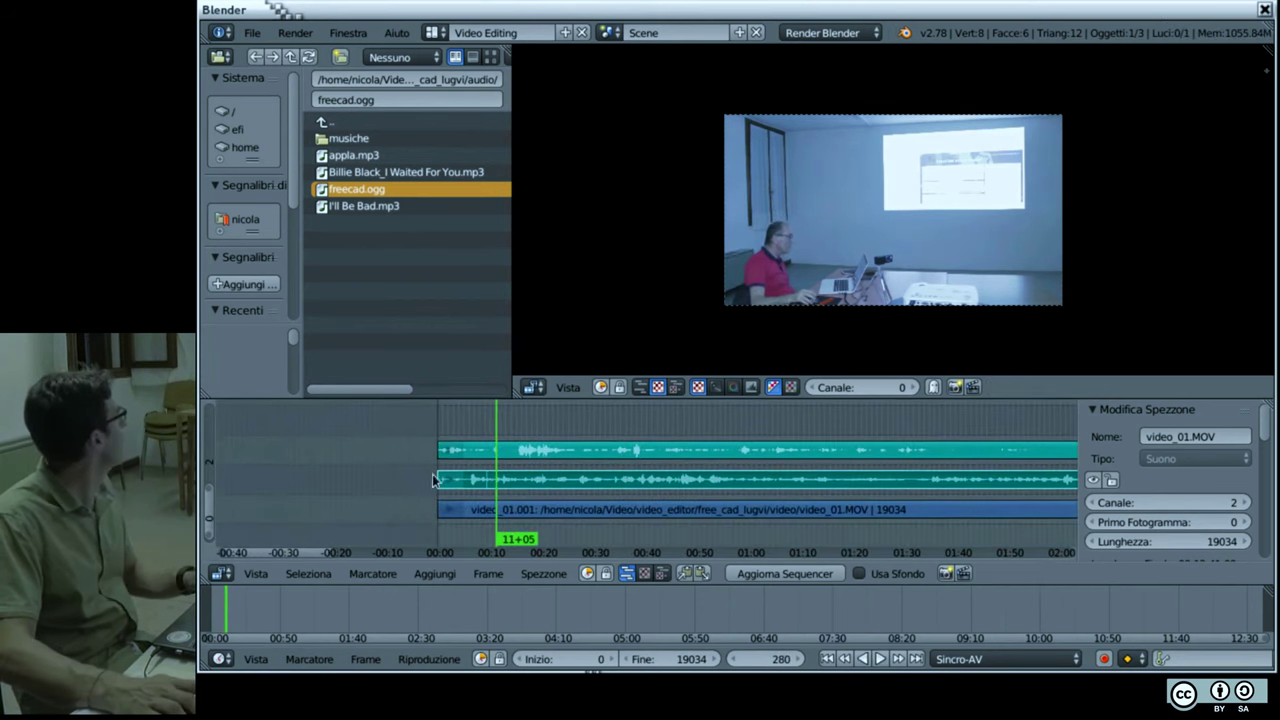
Step: Zoom in and put the playhead at 9+12 (frame 237), beside the clap in the waveforms
scroll(480, 492, up, 1)
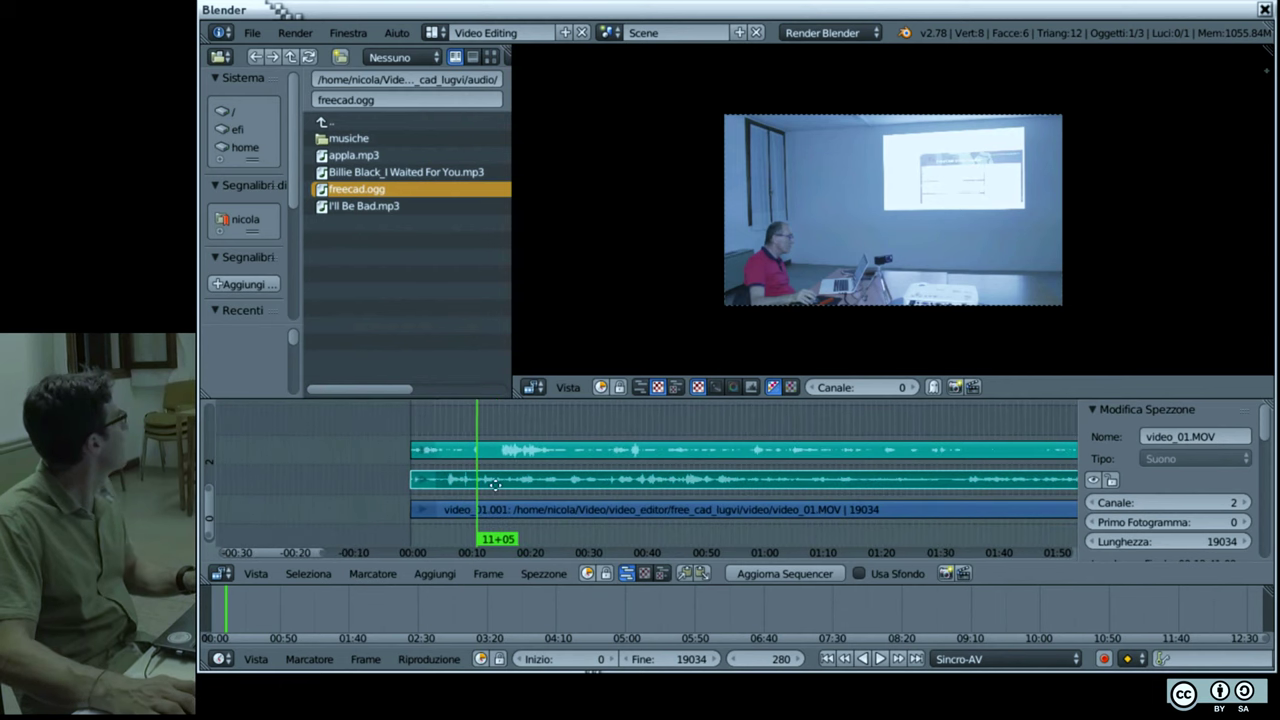
scroll(446, 508, up, 2)
scroll(446, 508, up, 2)
scroll(580, 494, up, 1)
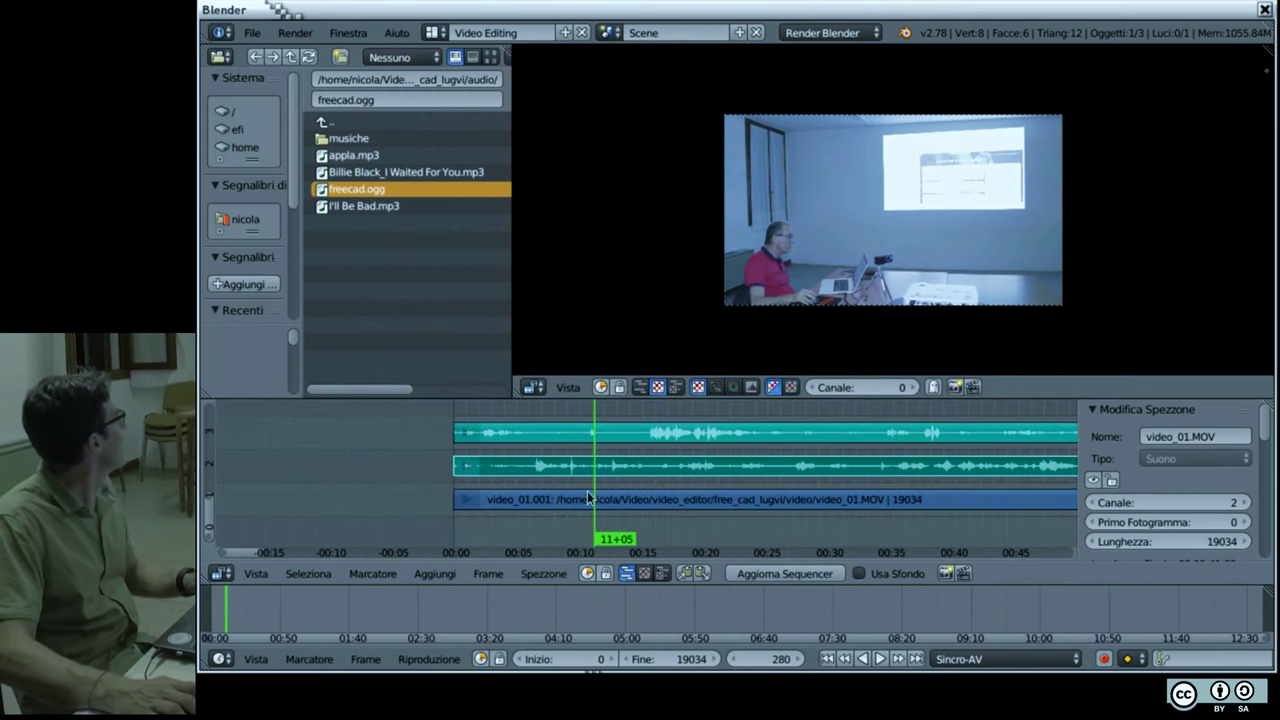
scroll(580, 494, up, 1)
click(575, 480)
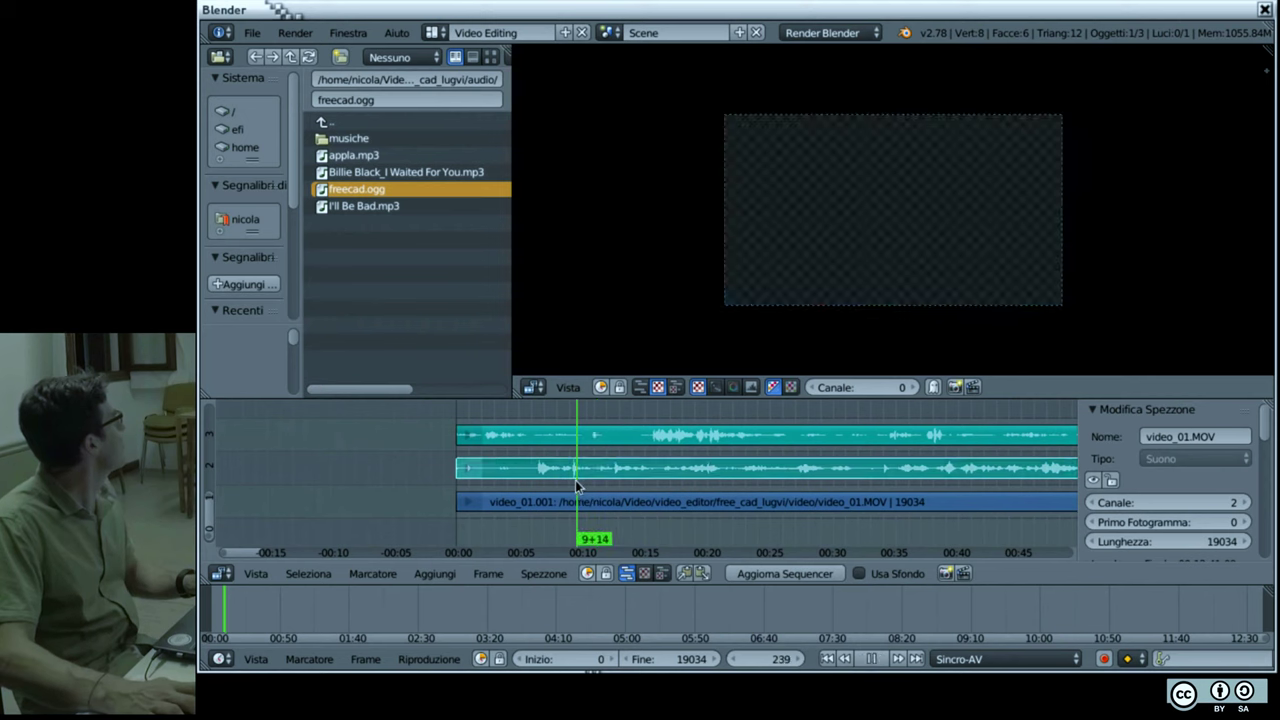
scroll(574, 480, up, 2)
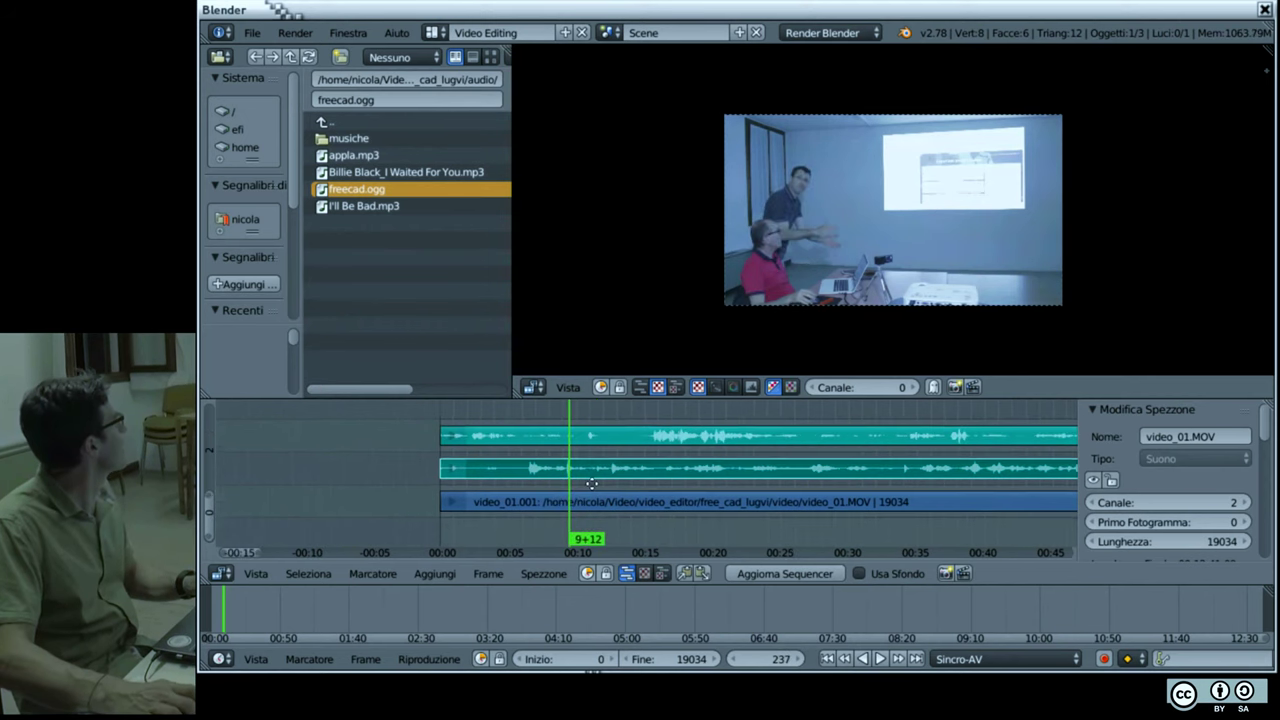
scroll(476, 495, up, 1)
Step: Zoom in on the clap spike and scrub the playhead around frames 234–235
scroll(685, 510, up, 2)
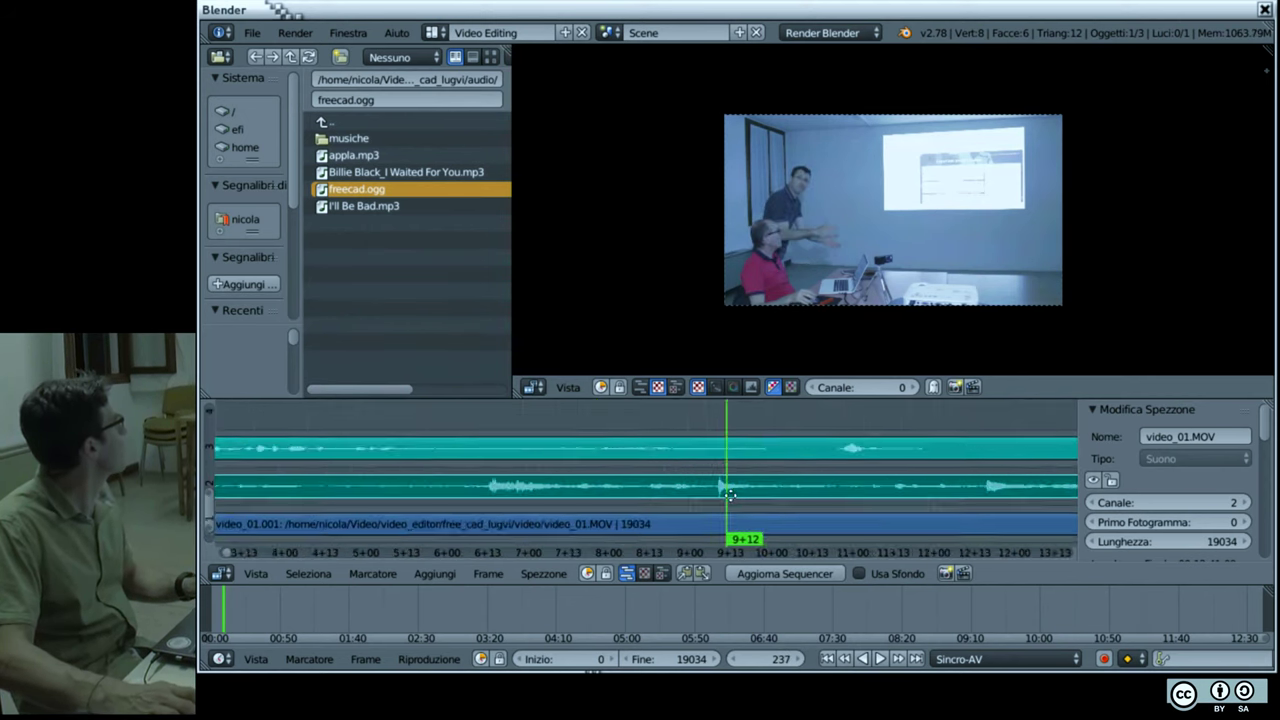
scroll(814, 471, up, 2)
scroll(335, 478, up, 2)
scroll(335, 478, up, 1)
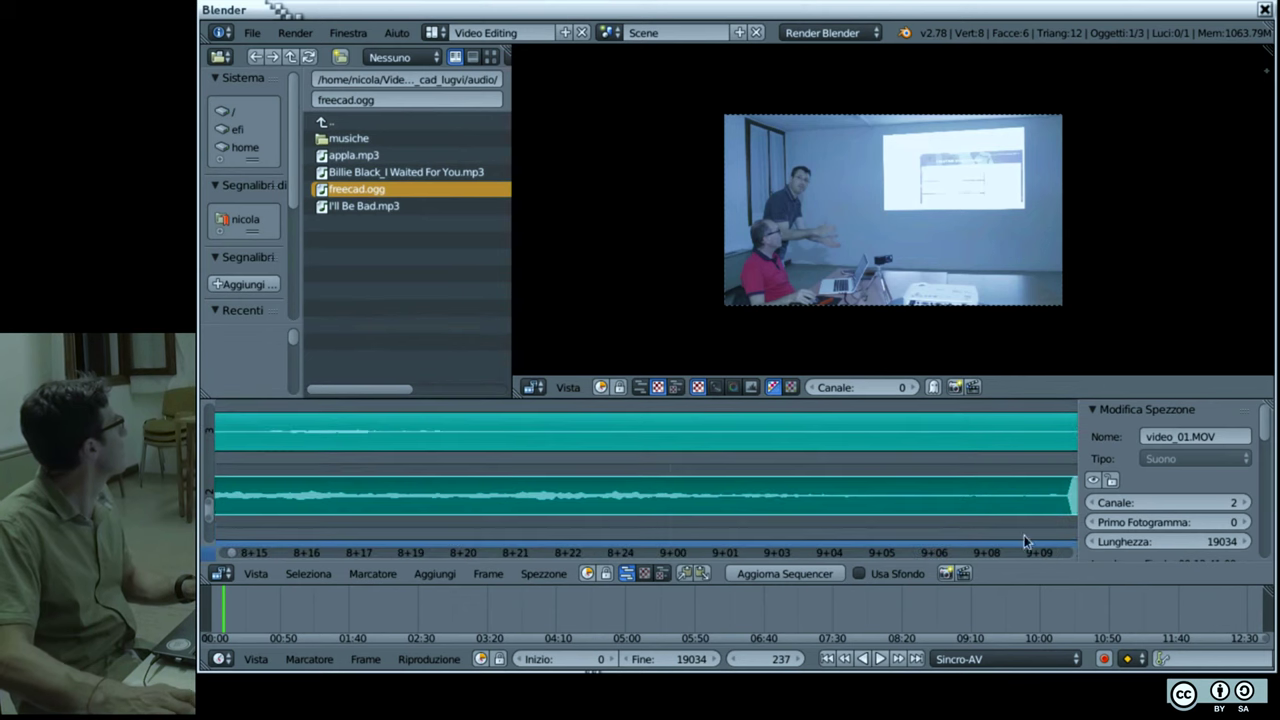
scroll(860, 495, right, 5)
scroll(711, 506, right, 2)
scroll(713, 470, down, 2)
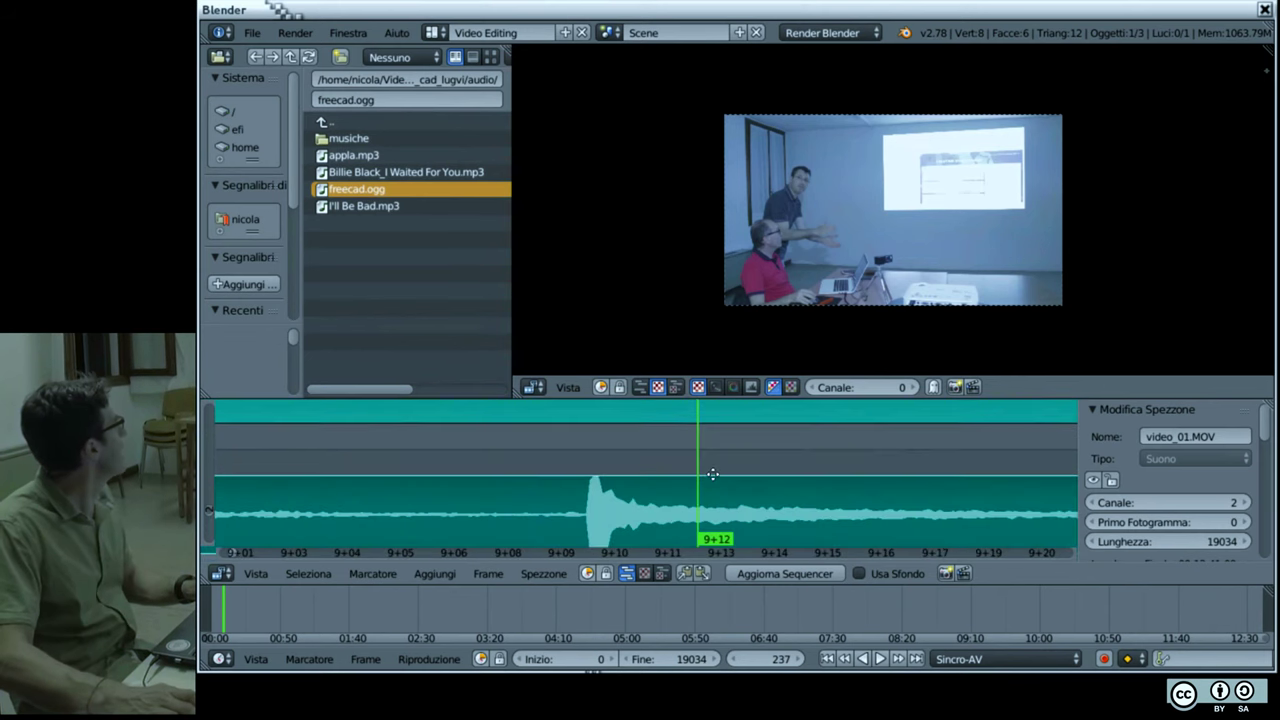
scroll(710, 460, up, 1)
scroll(708, 461, down, 2)
click(603, 492)
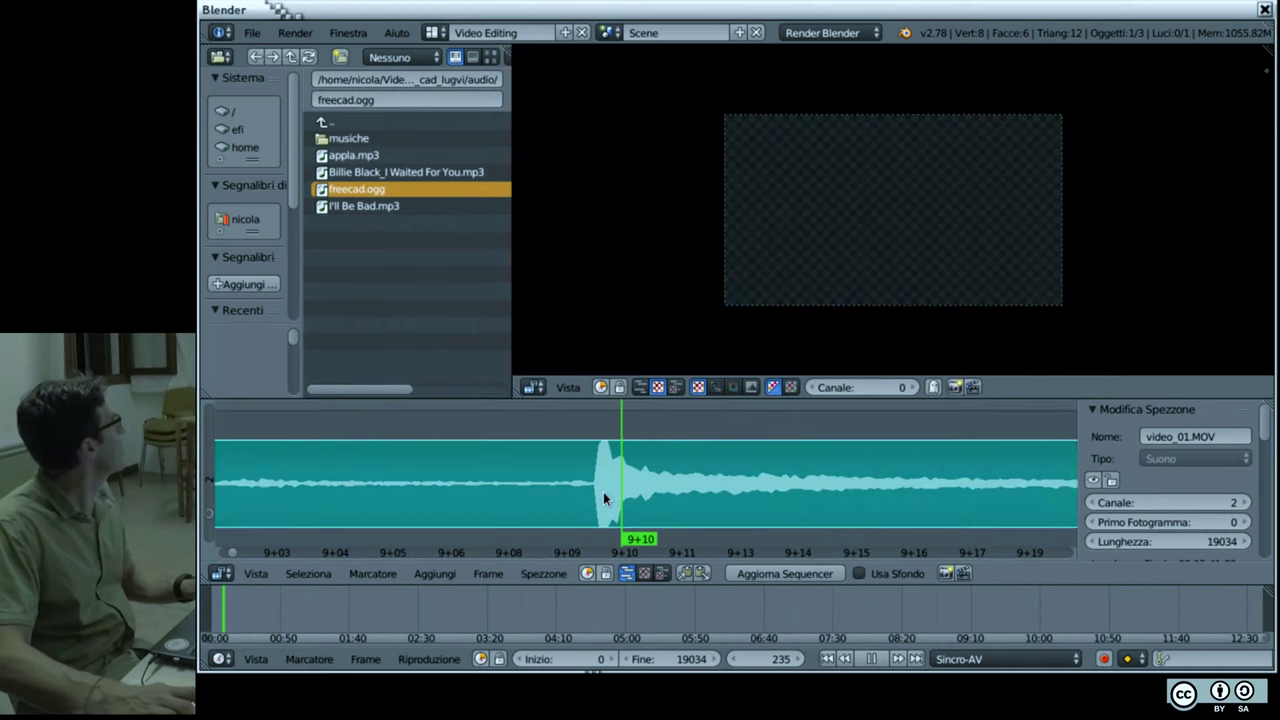
click(596, 495)
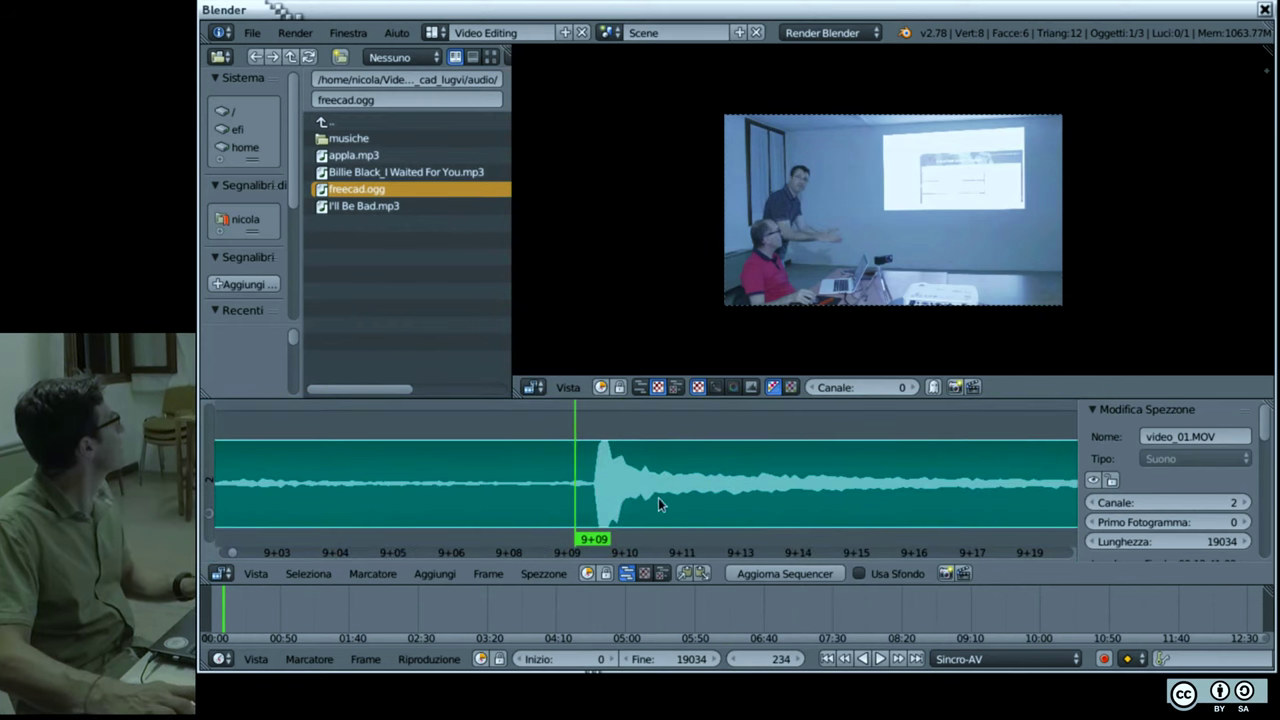
click(623, 514)
drag(586, 512, 598, 502)
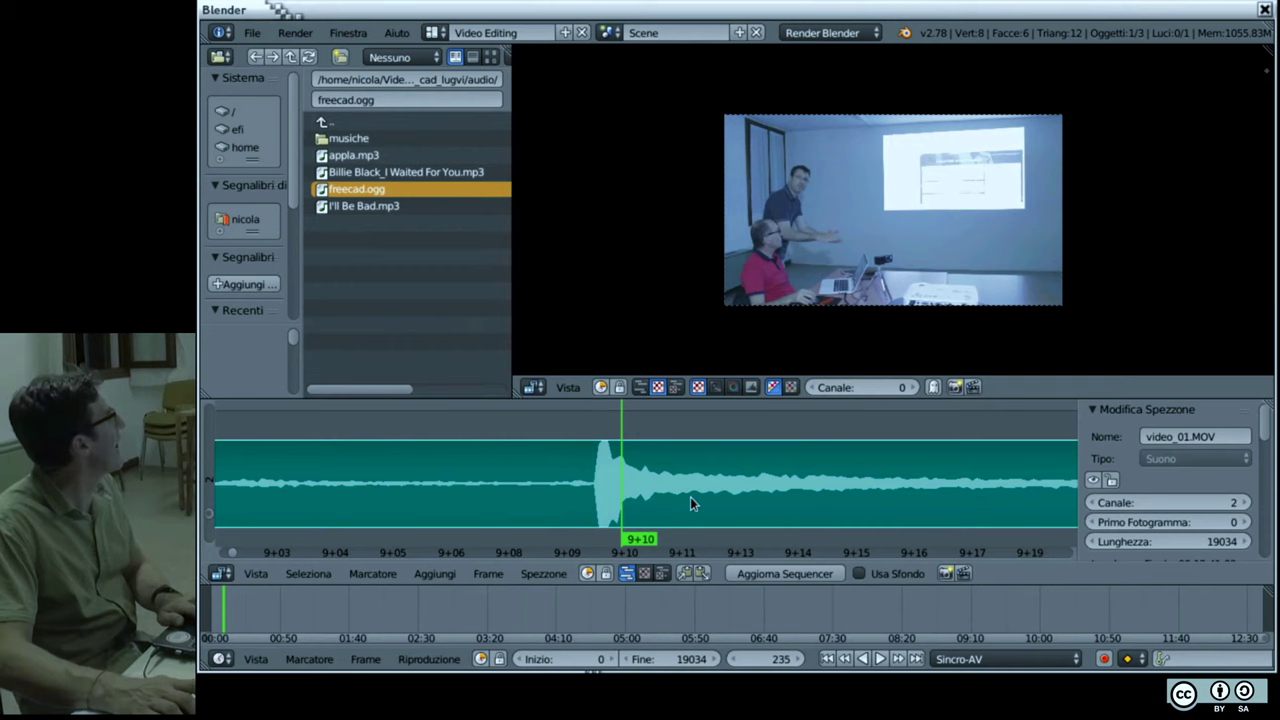
Step: Settle the playhead on frame 235 and confirm the number with the frame-number ruler view
key(s)
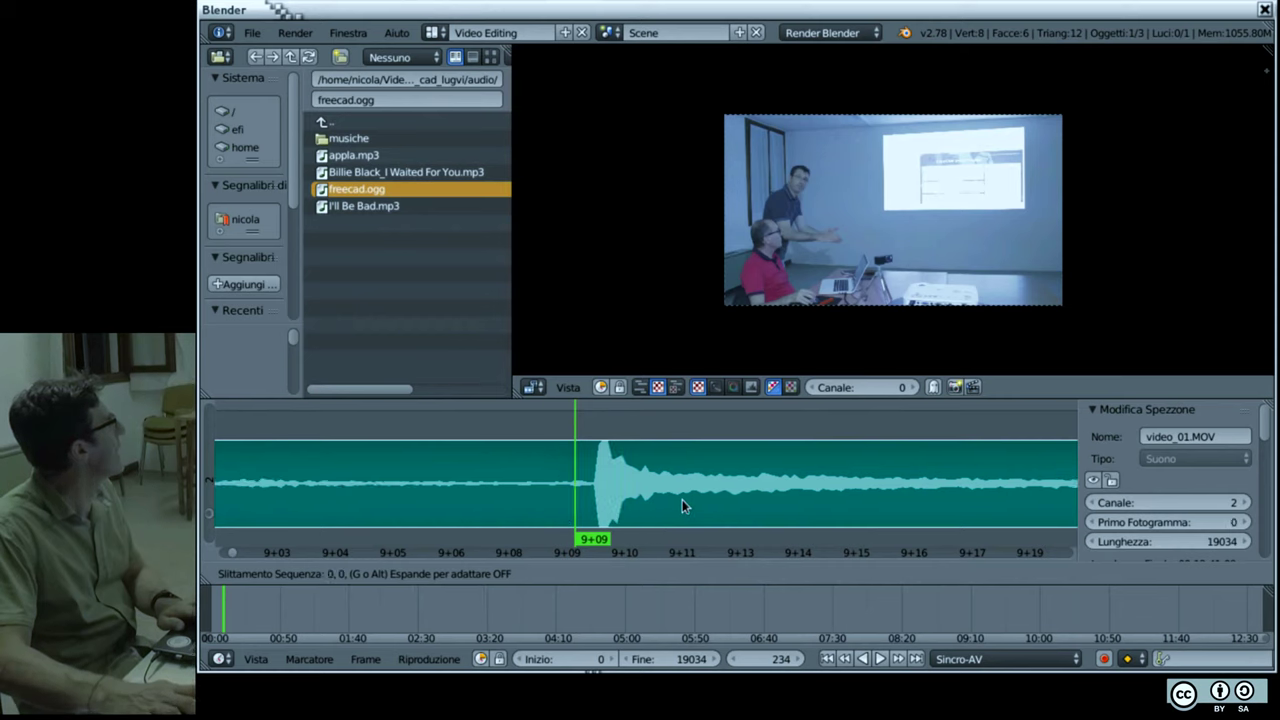
click(685, 485)
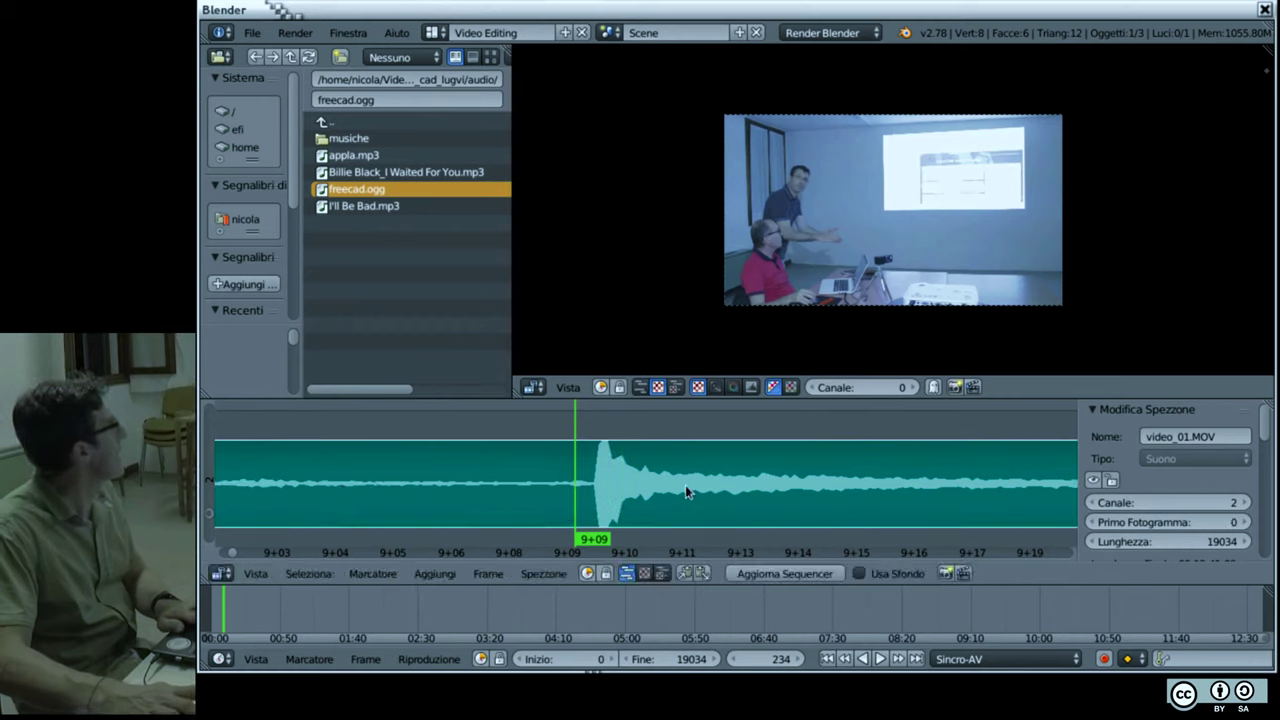
click(641, 516)
key(Left)
key(Left)
key(Right)
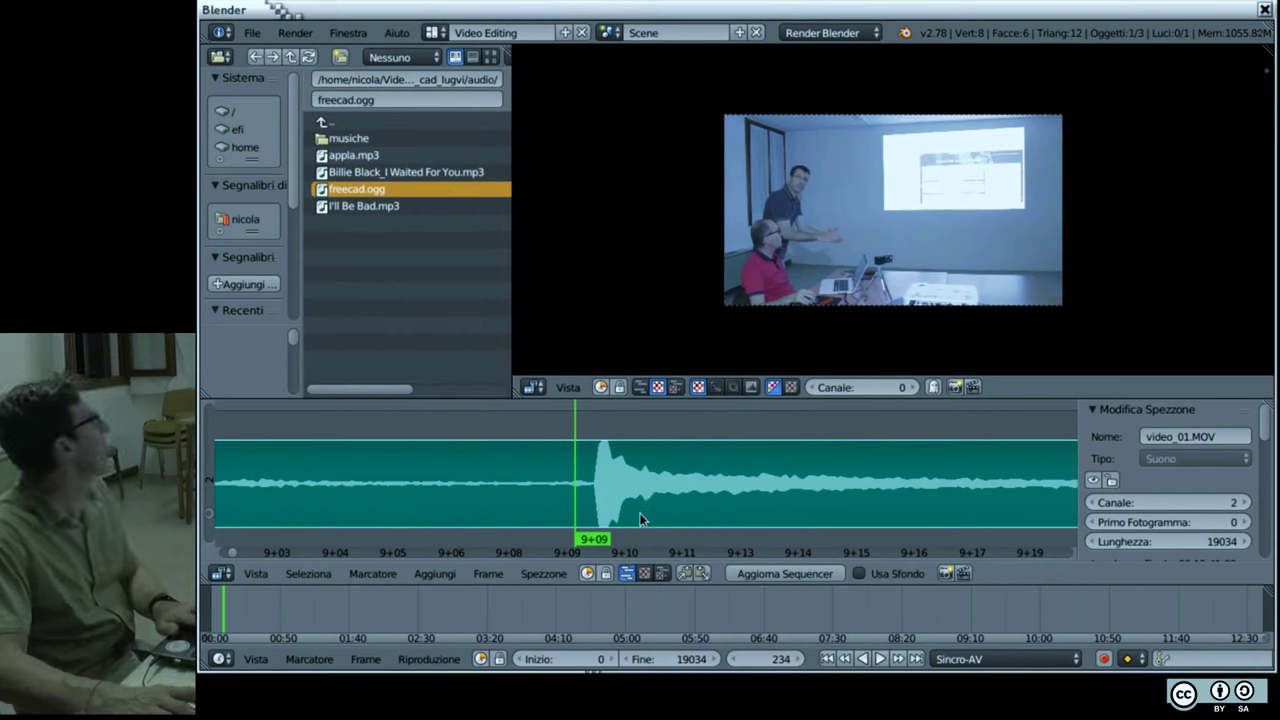
key(Right)
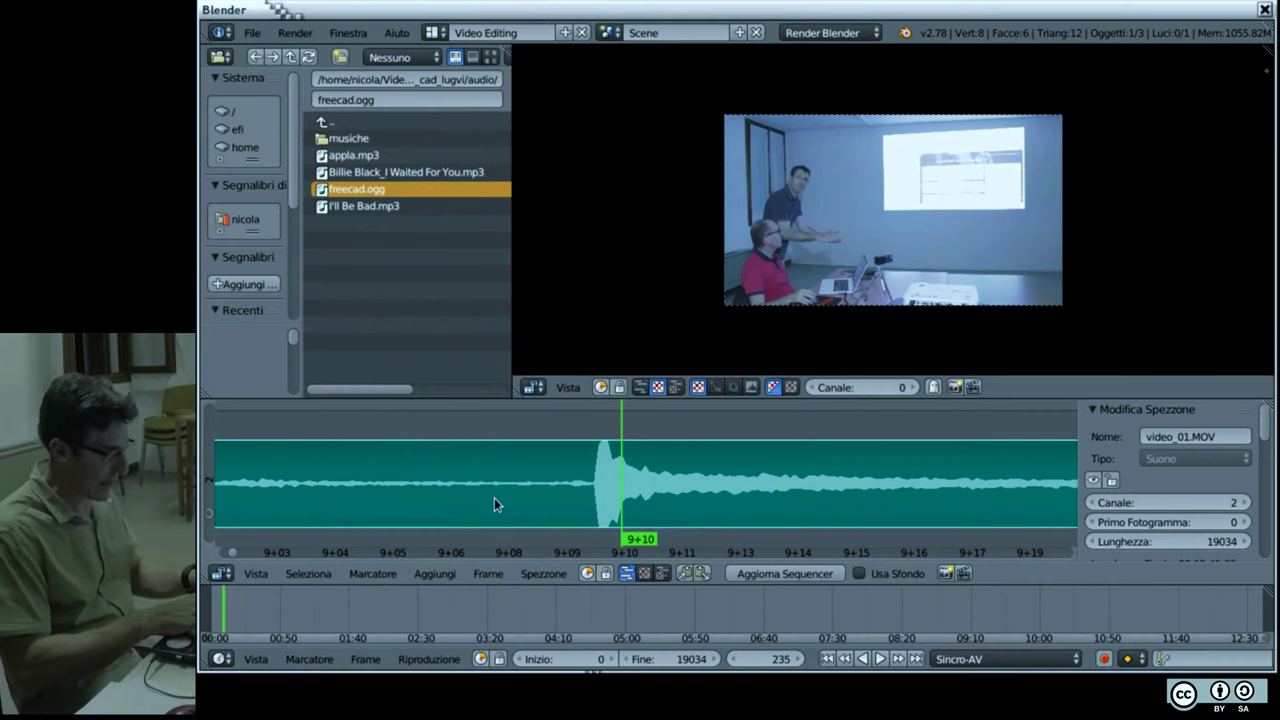
key(ctrl+t)
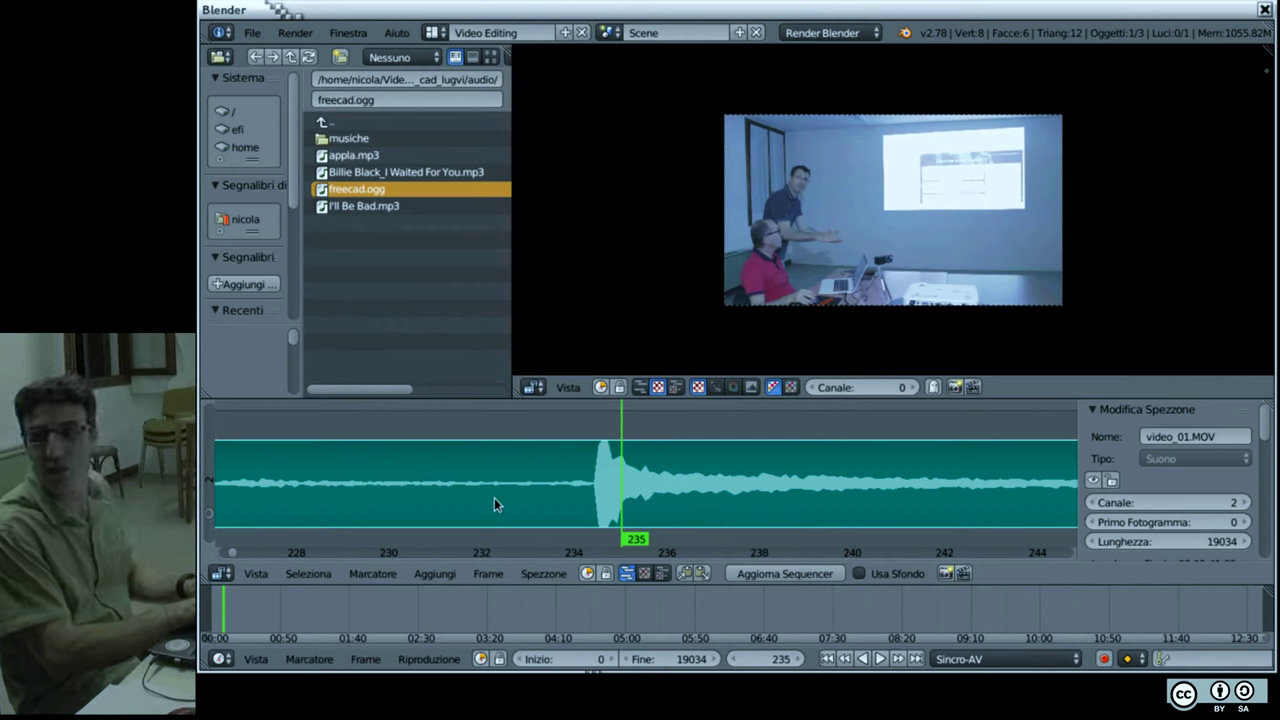
key(ctrl+t)
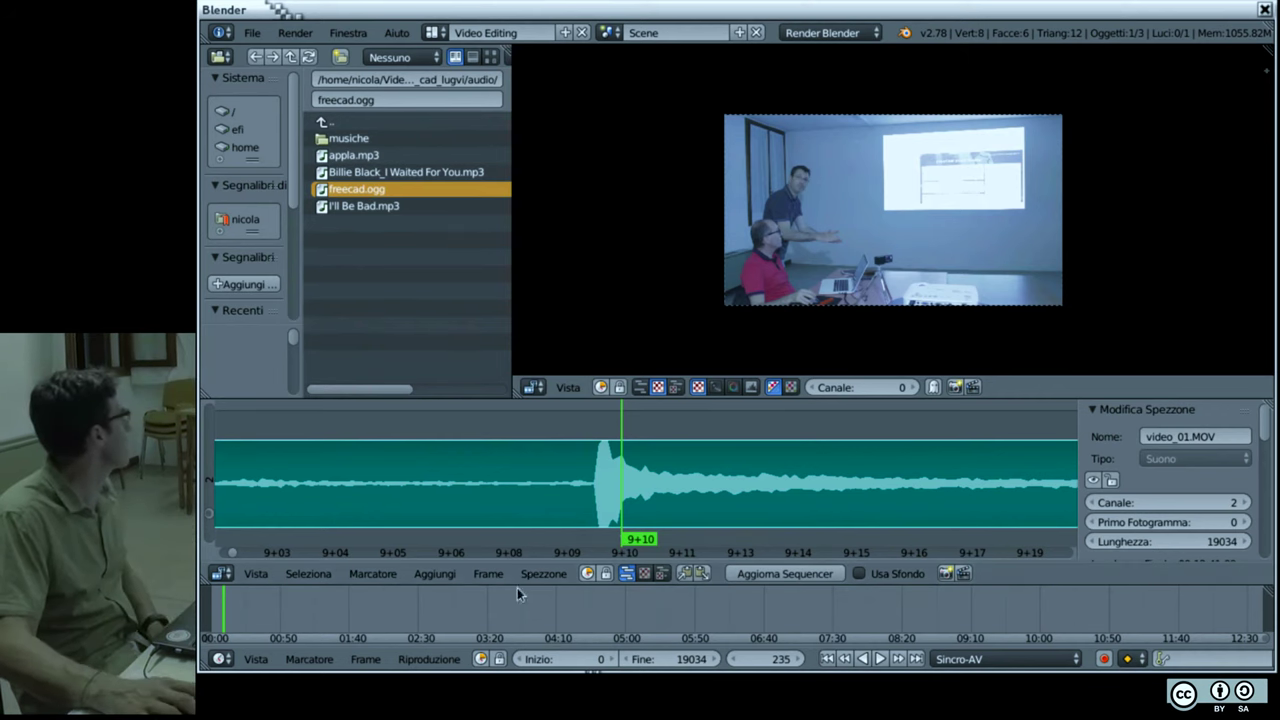
Step: Add marker F_235 at frame 235, then zoom out to see all three strips
click(370, 573)
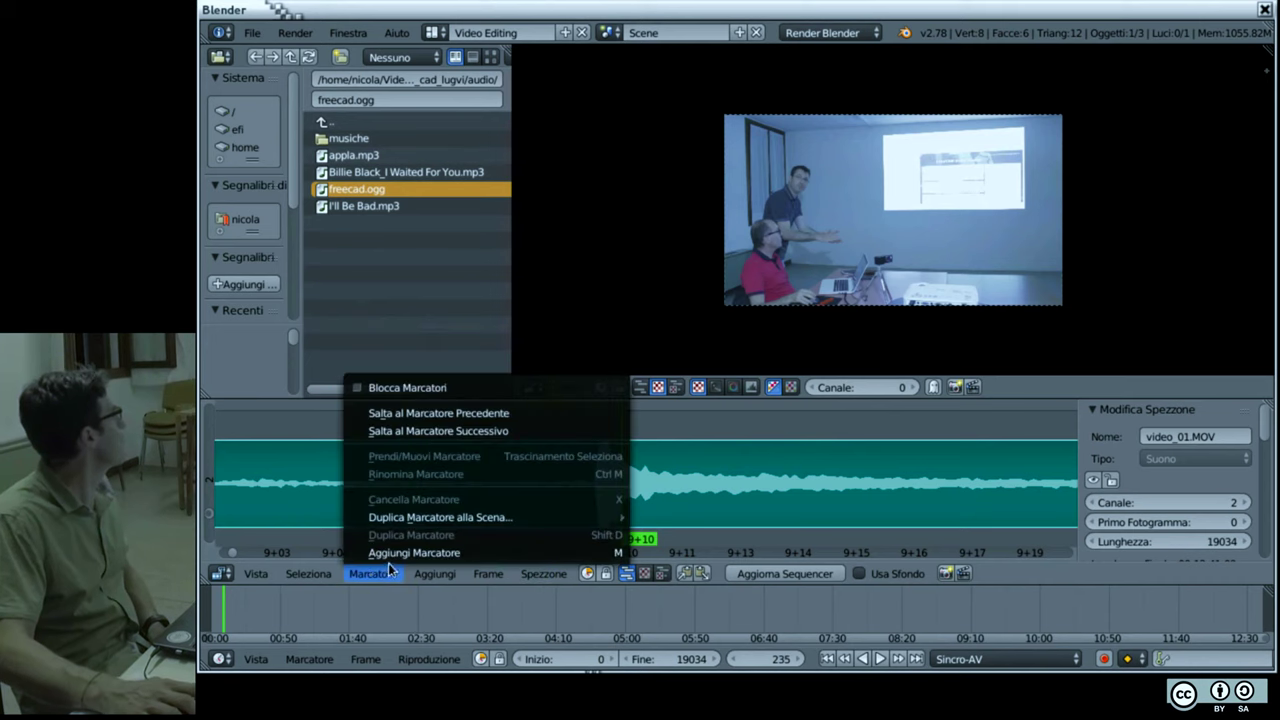
click(392, 556)
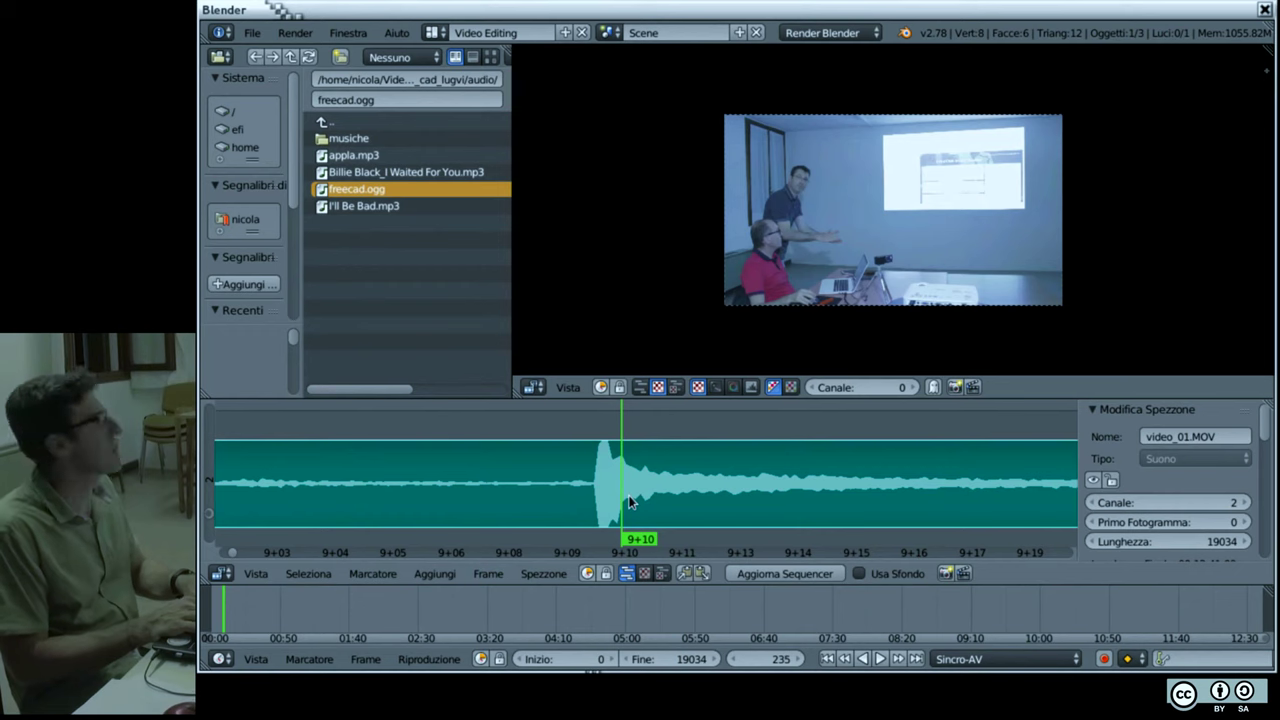
key(m)
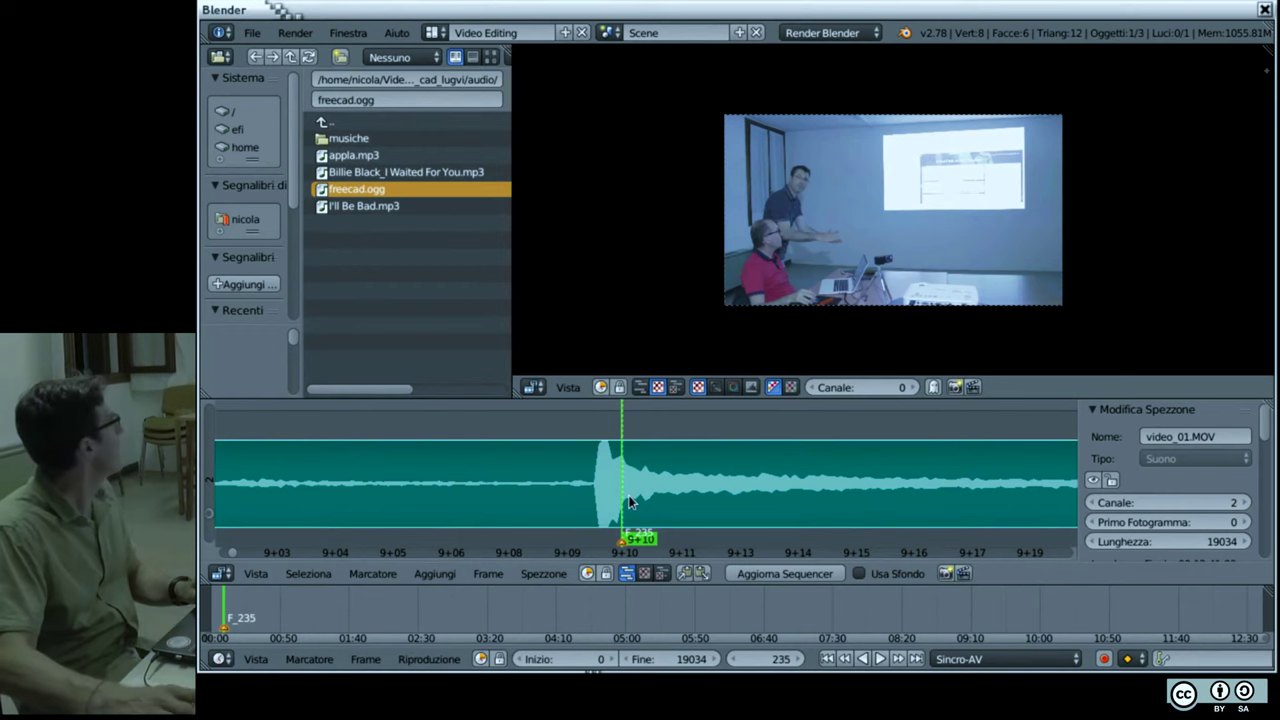
scroll(750, 480, down, 10)
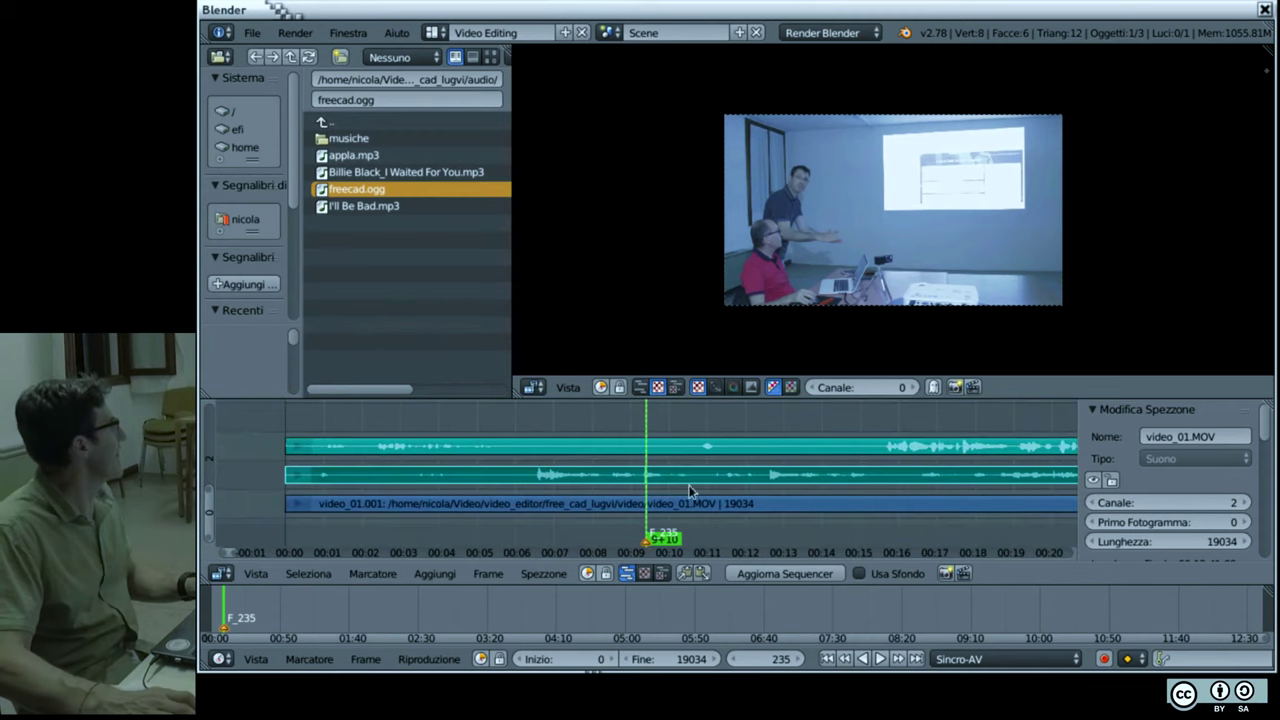
scroll(745, 460, down, 5)
scroll(745, 460, up, 2)
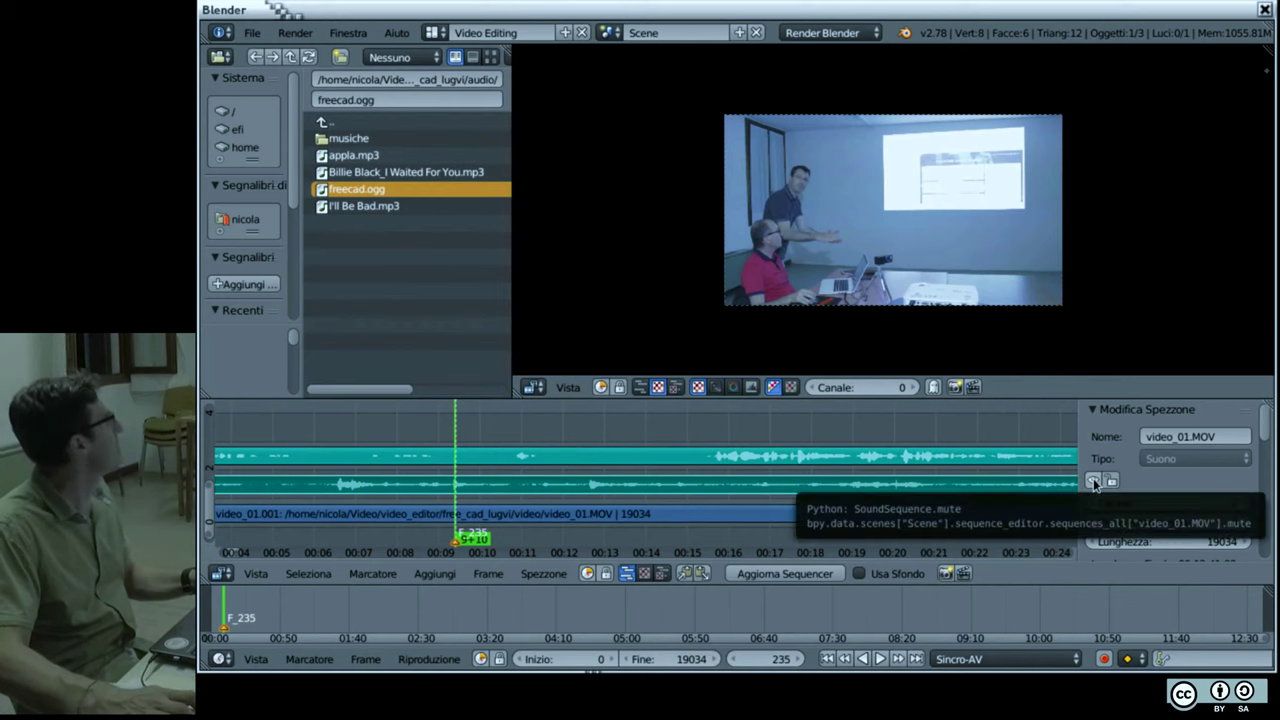
Step: Mute the lower audio strip and move freecad.ogg to start at -317 on channel 4
click(1093, 479)
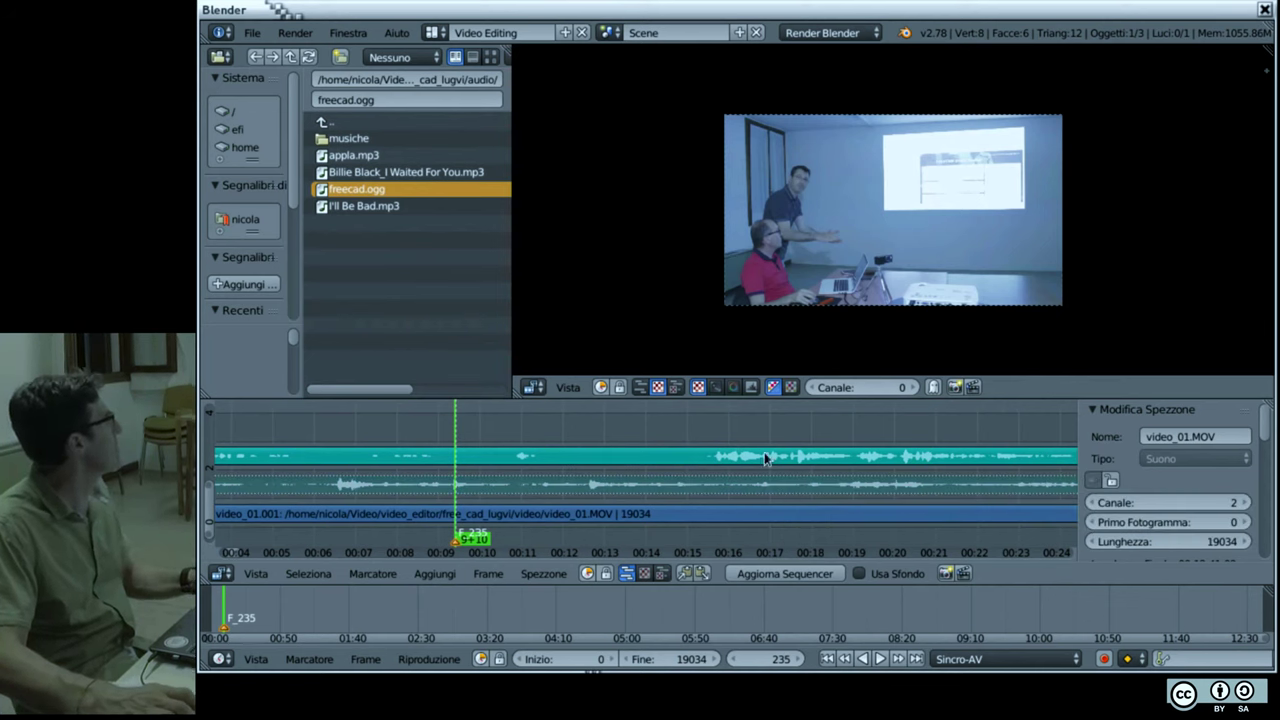
right_click(872, 454)
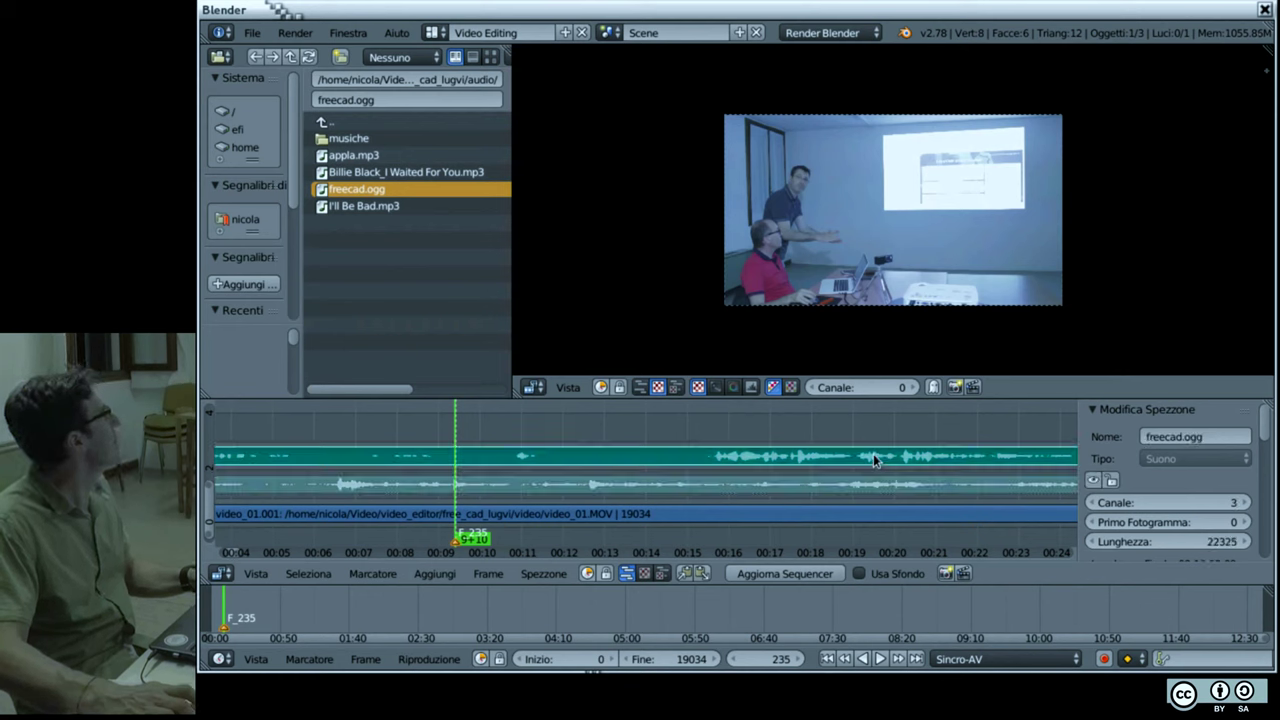
key(s)
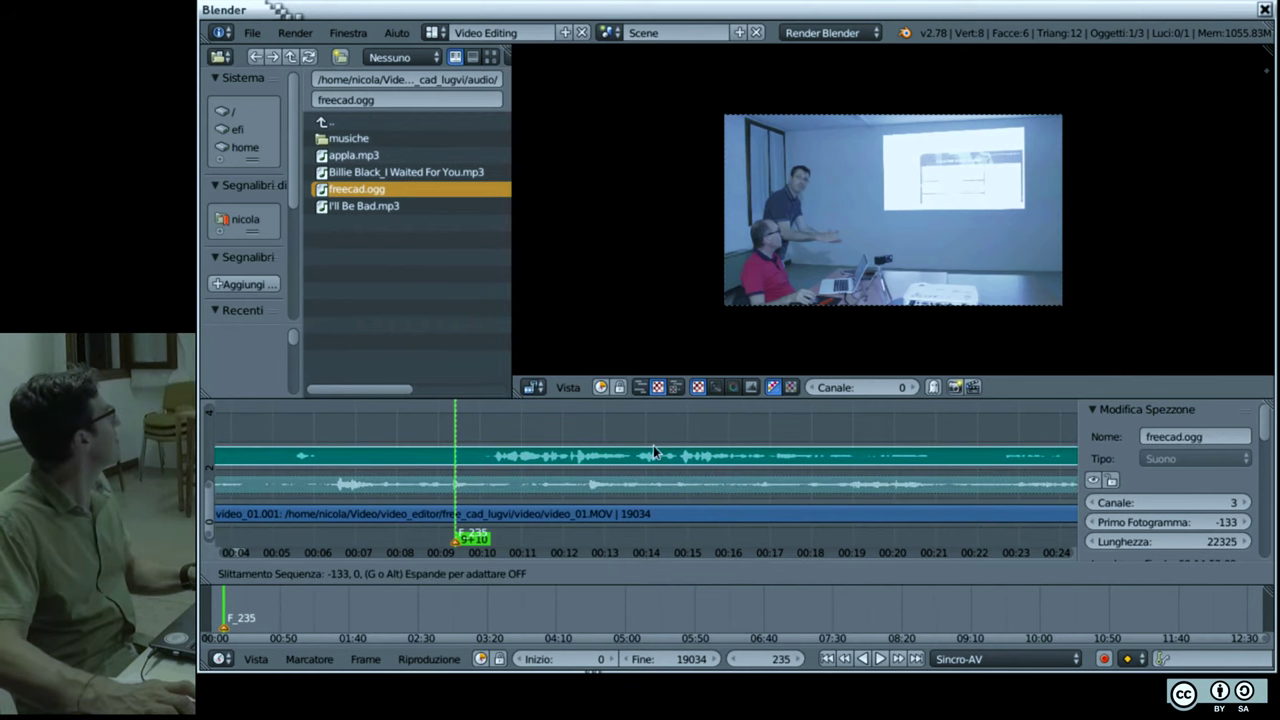
click(348, 442)
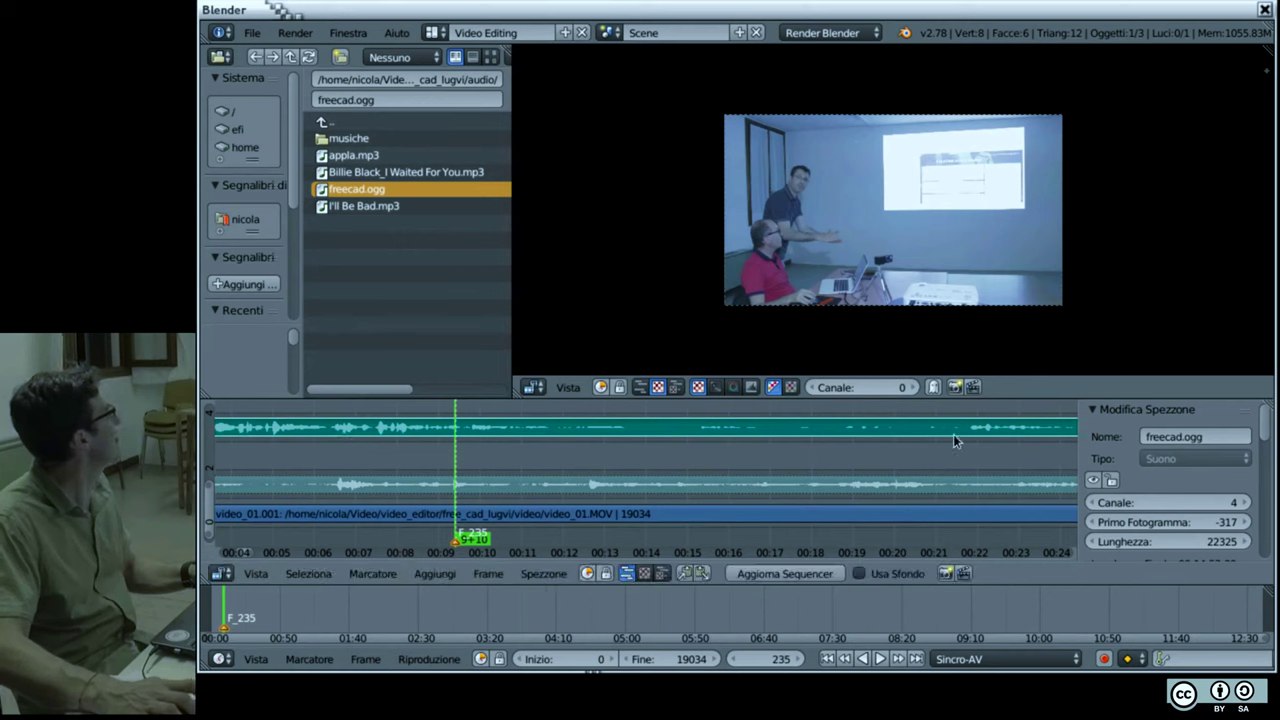
key(s)
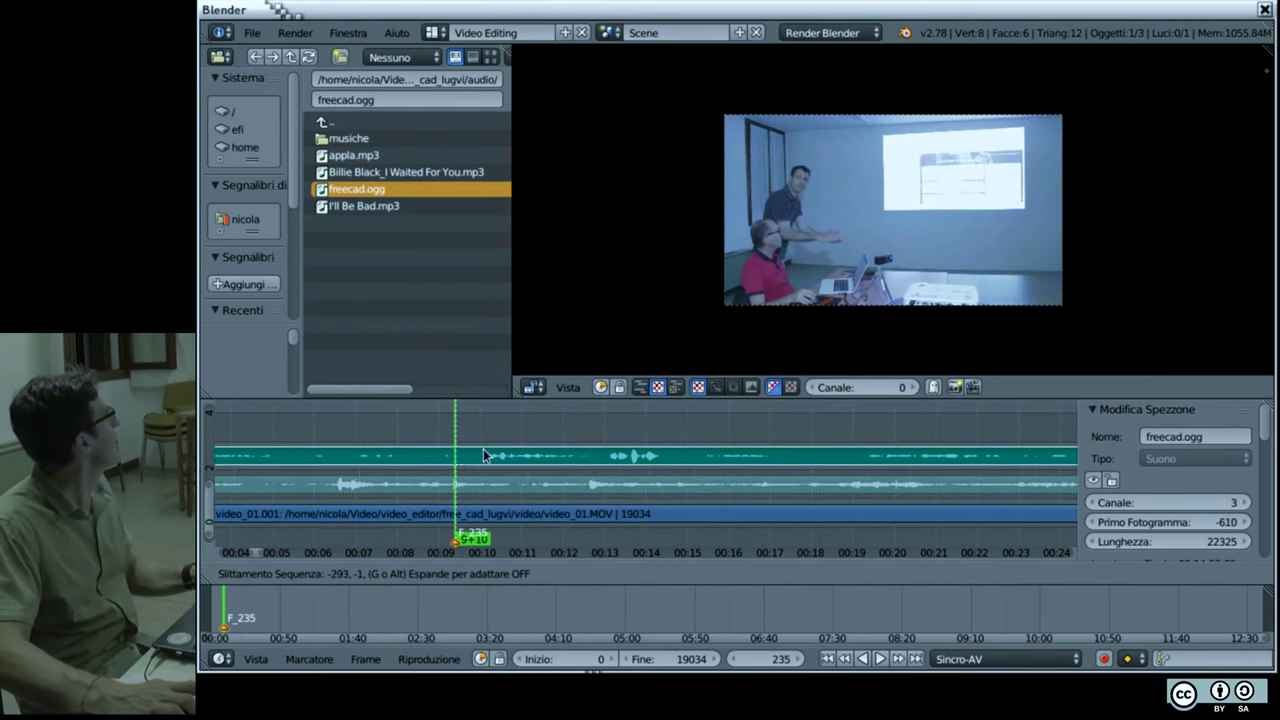
key(Escape)
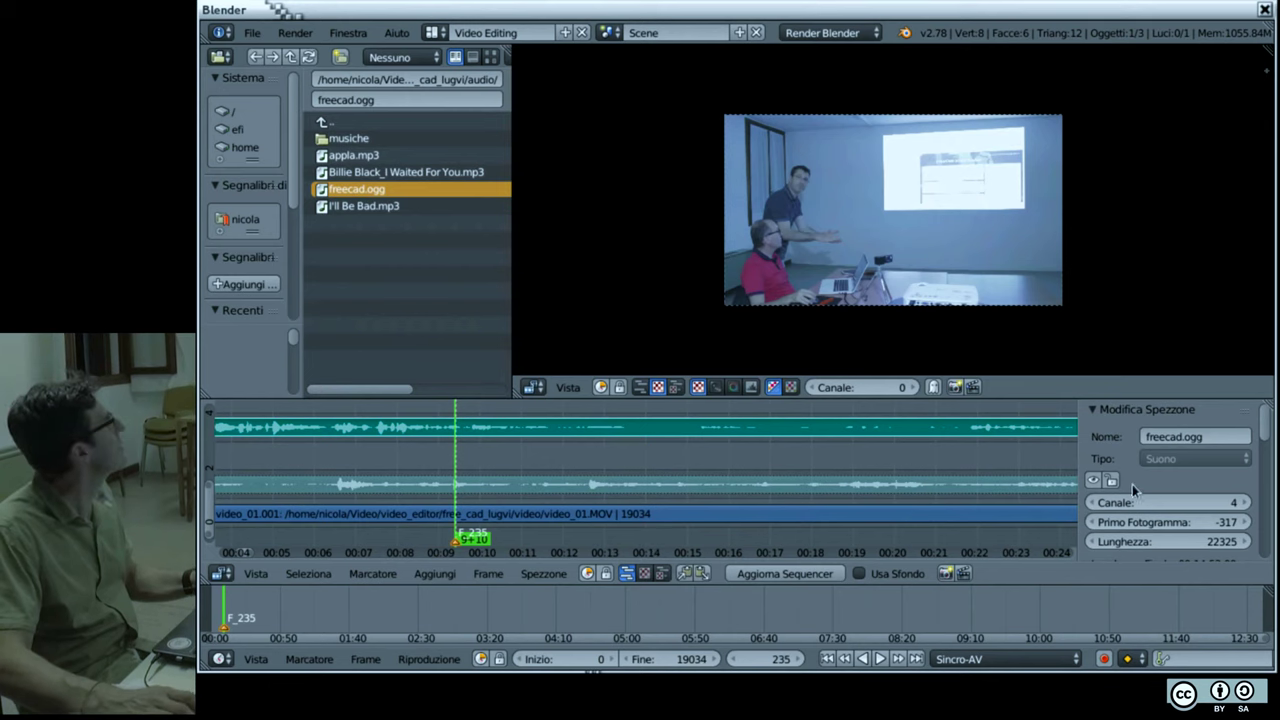
Step: Zoom out the sequencer and start moving freecad.ogg down one channel
scroll(1113, 509, down, 3)
scroll(1115, 518, down, 3)
scroll(1113, 517, down, 2)
scroll(1115, 515, down, 2)
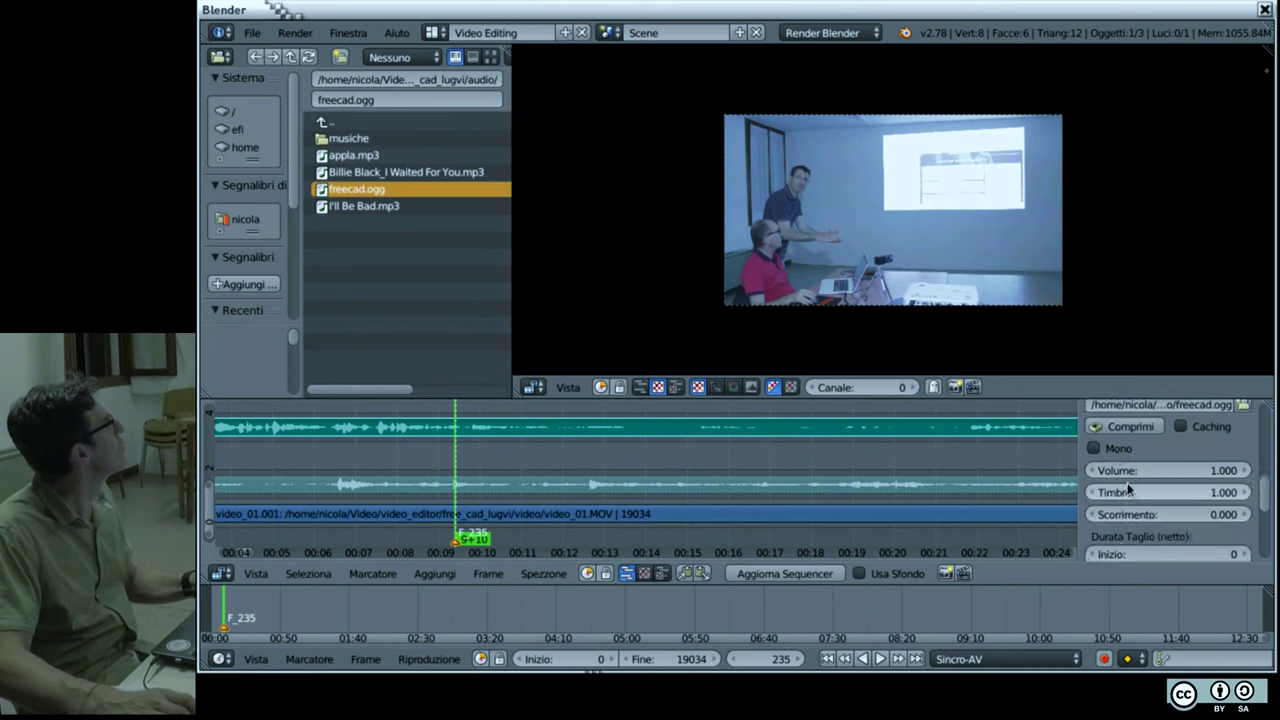
scroll(1125, 494, down, 2)
scroll(1121, 500, down, 3)
scroll(1123, 504, down, 1)
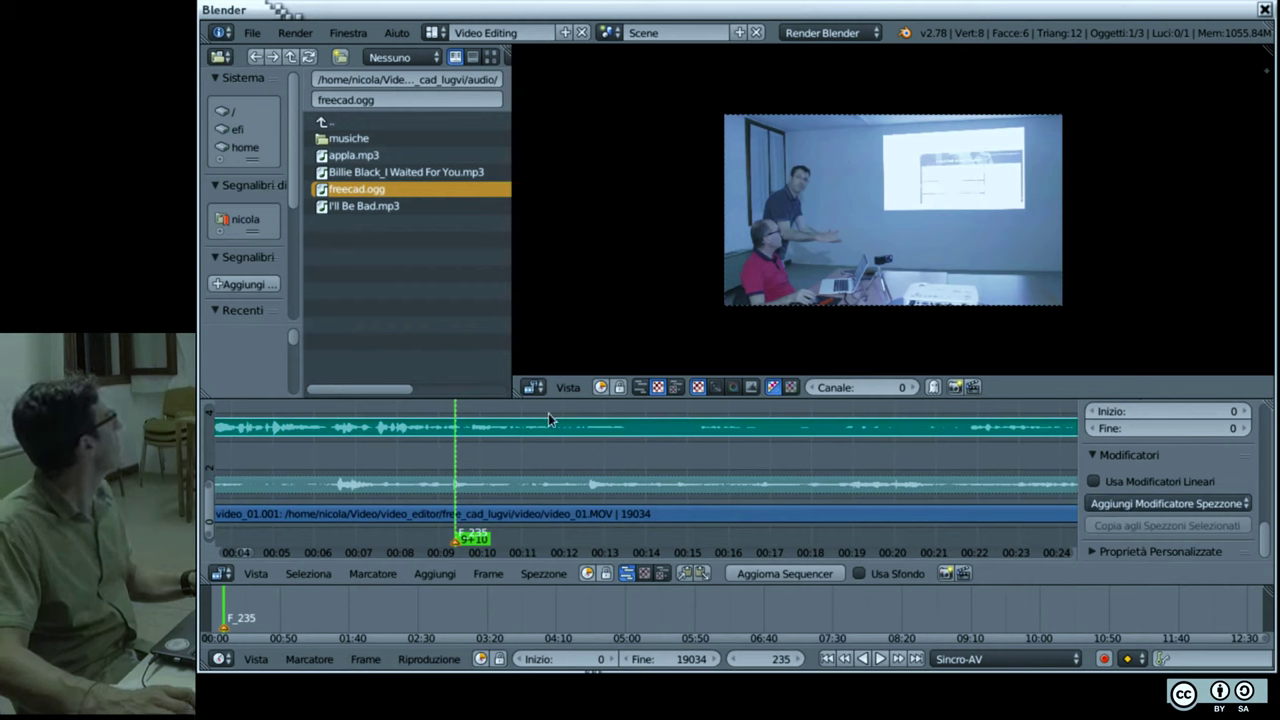
key(g)
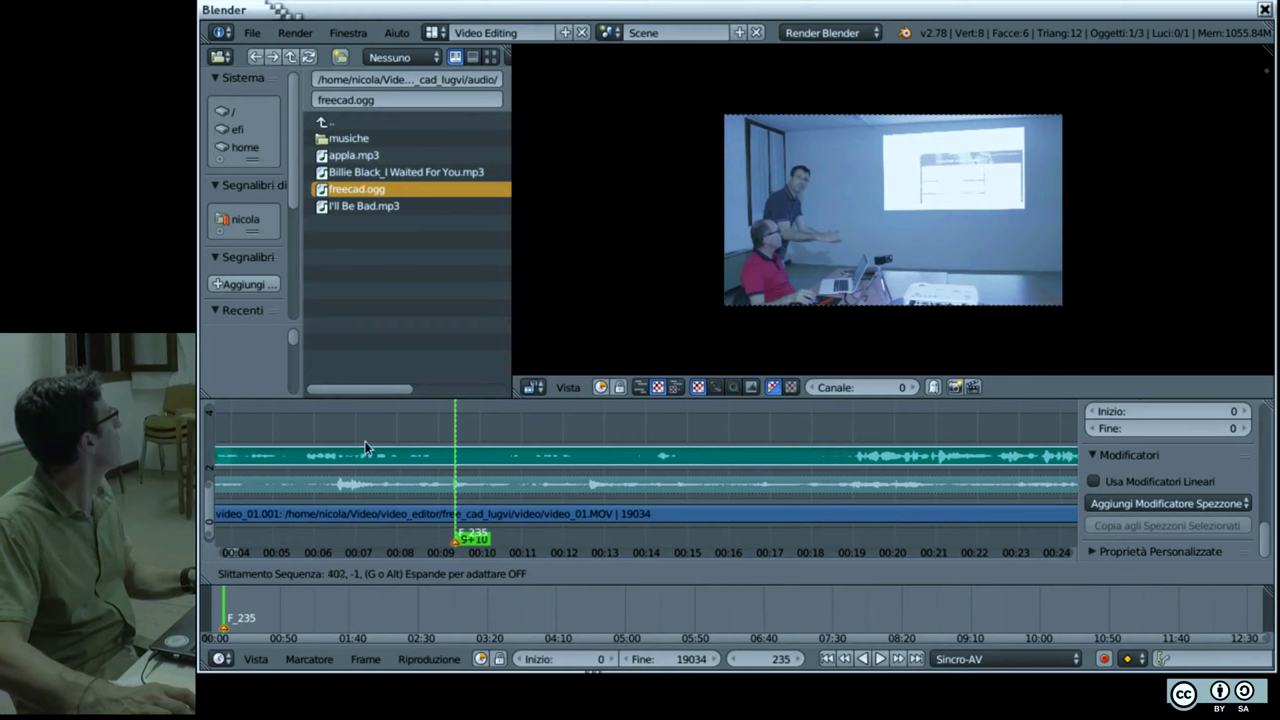
Step: Drop freecad.ogg on the lower channel and slide the strip further left toward the video
click(525, 448)
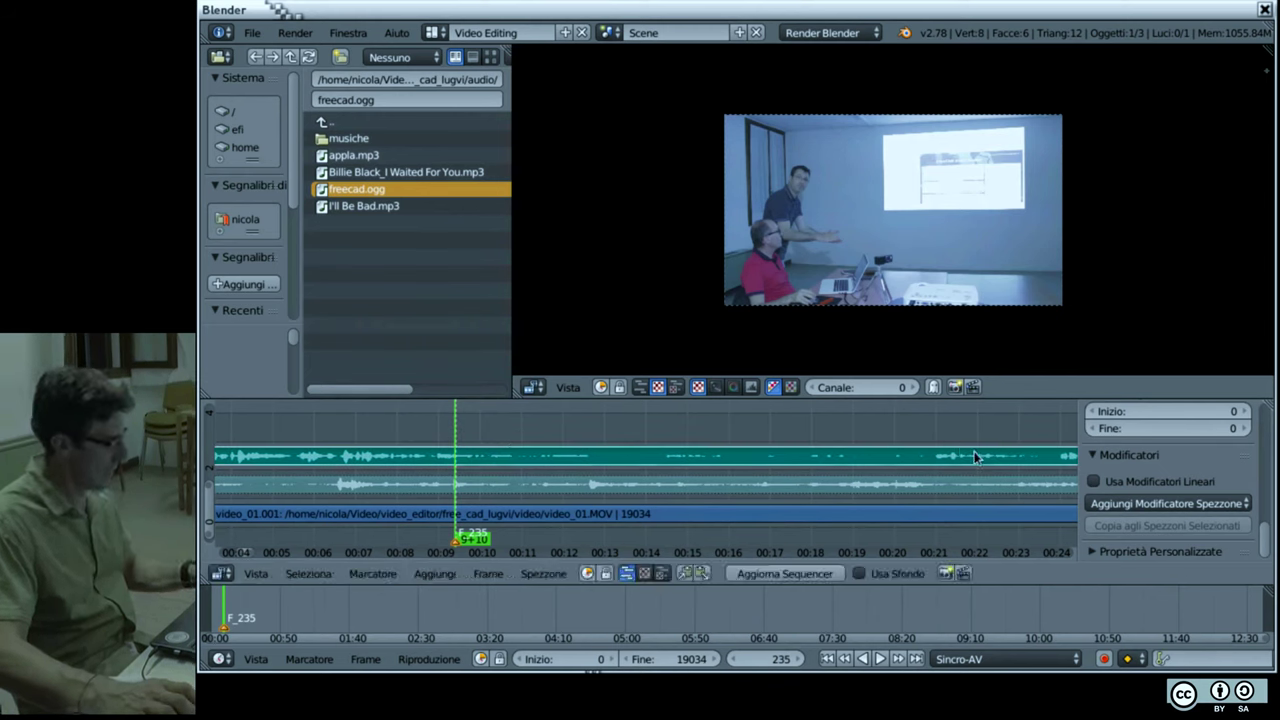
scroll(974, 451, right, 1)
scroll(966, 458, down, 5)
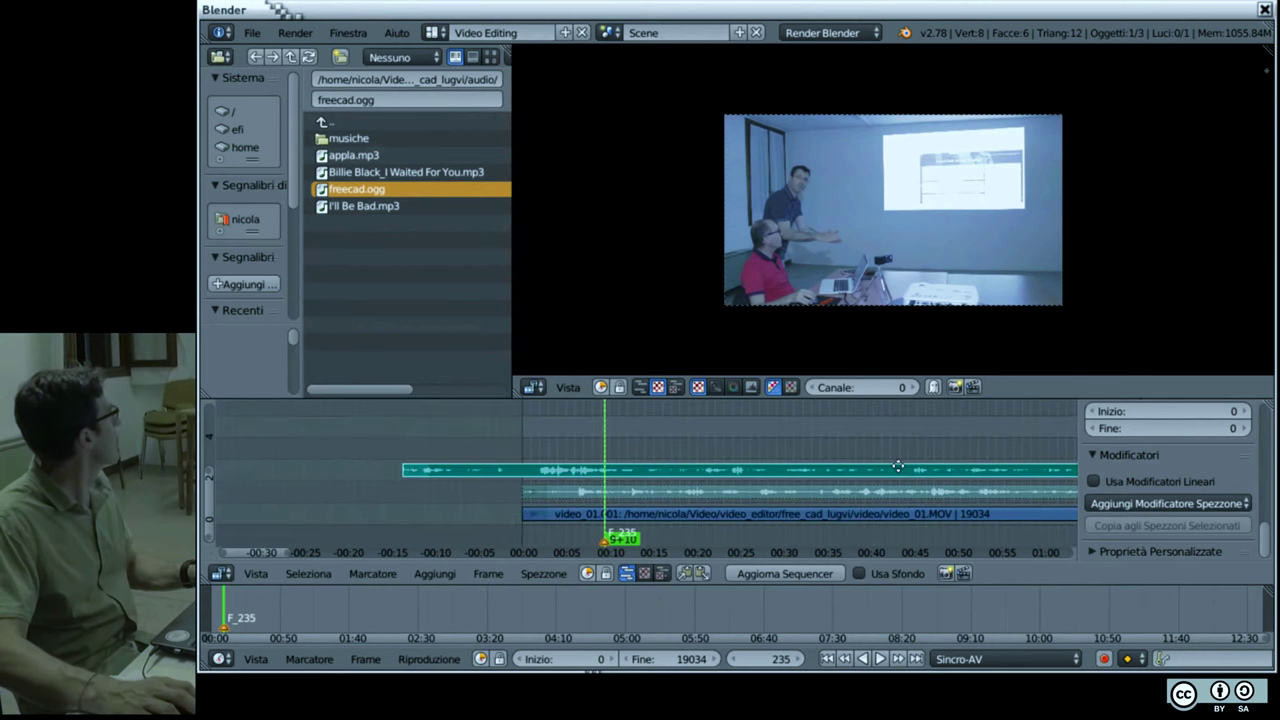
key(g)
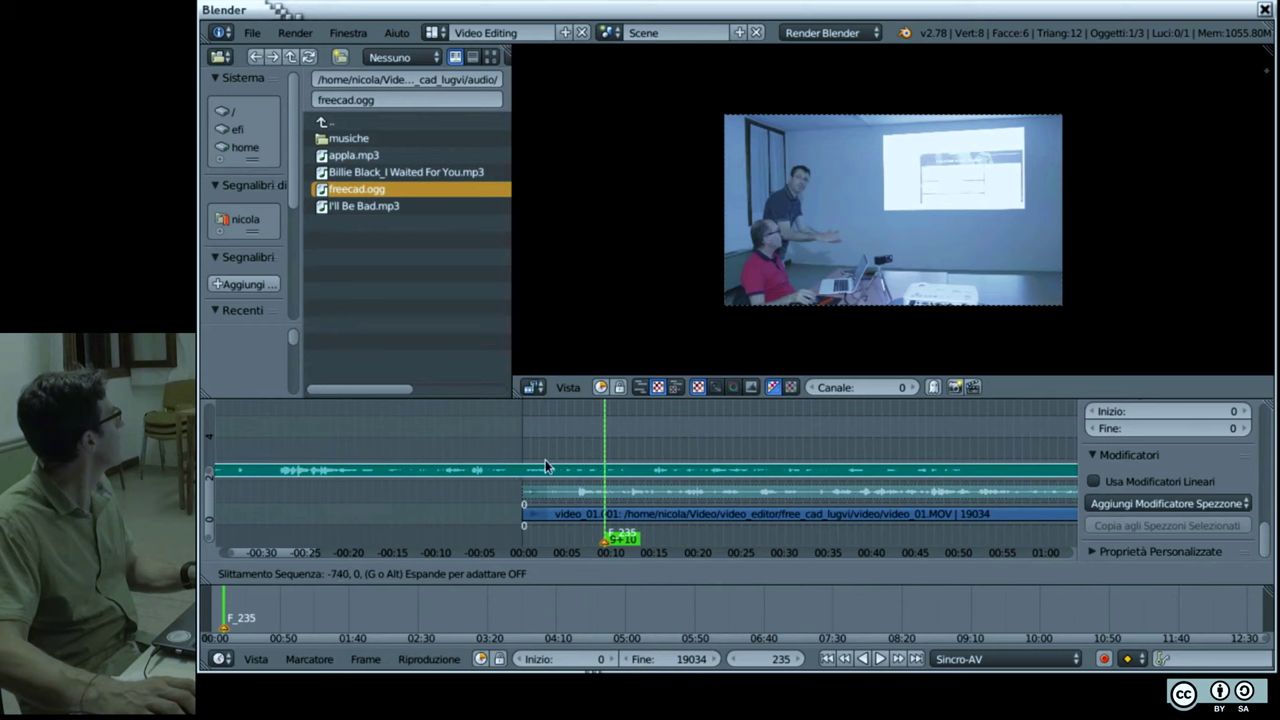
drag(614, 459, 674, 455)
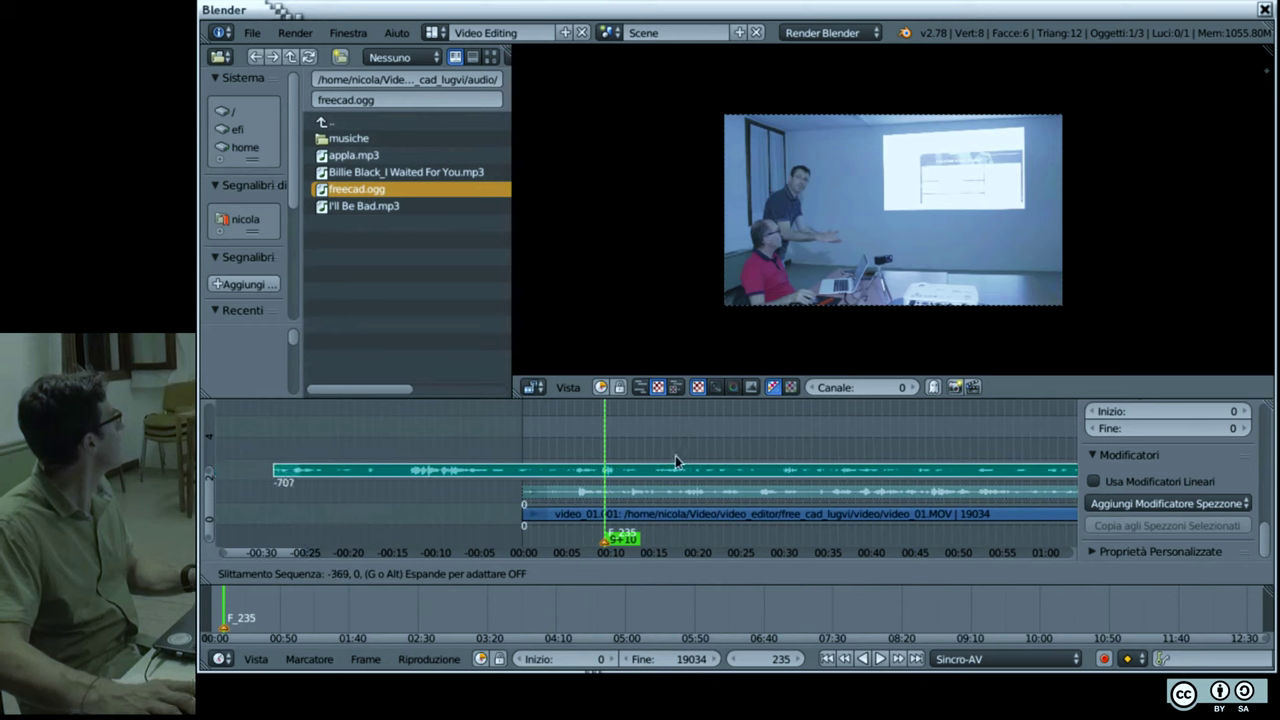
click(675, 455)
Step: Play back to check the audio sync, then slip the audio contents once
scroll(675, 455, up, 5)
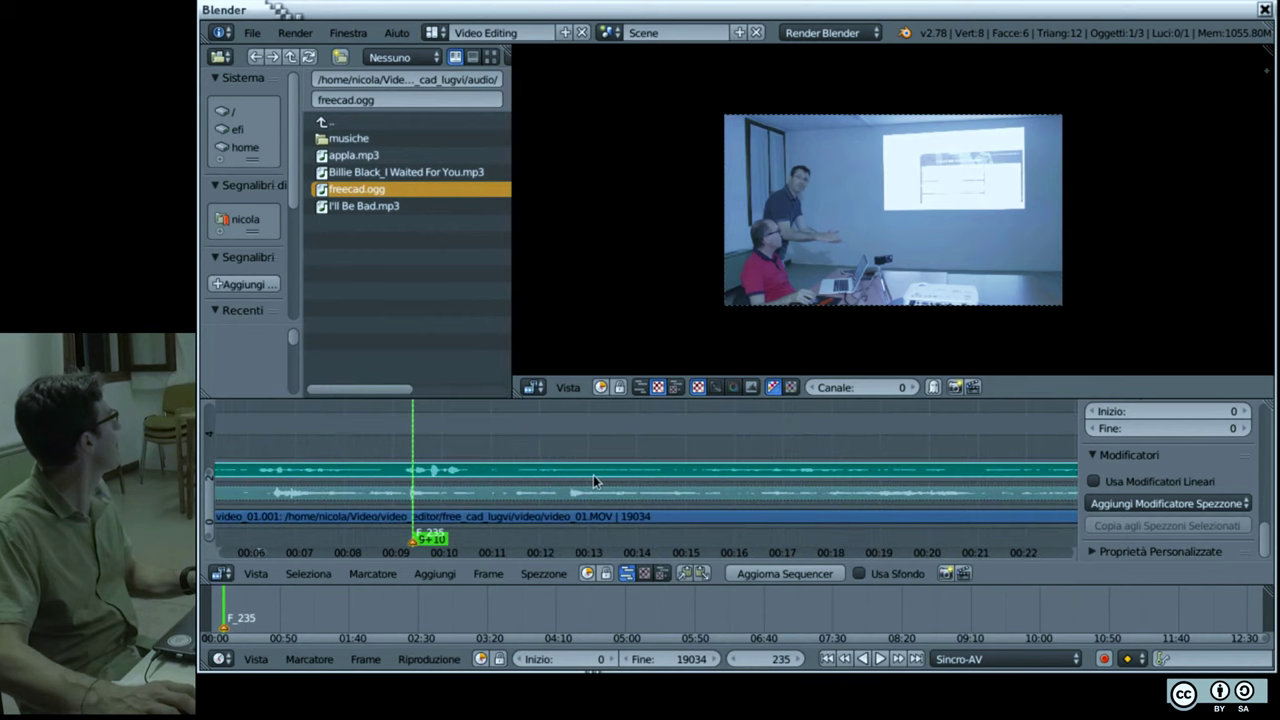
scroll(593, 475, left, 2)
key(alt+a)
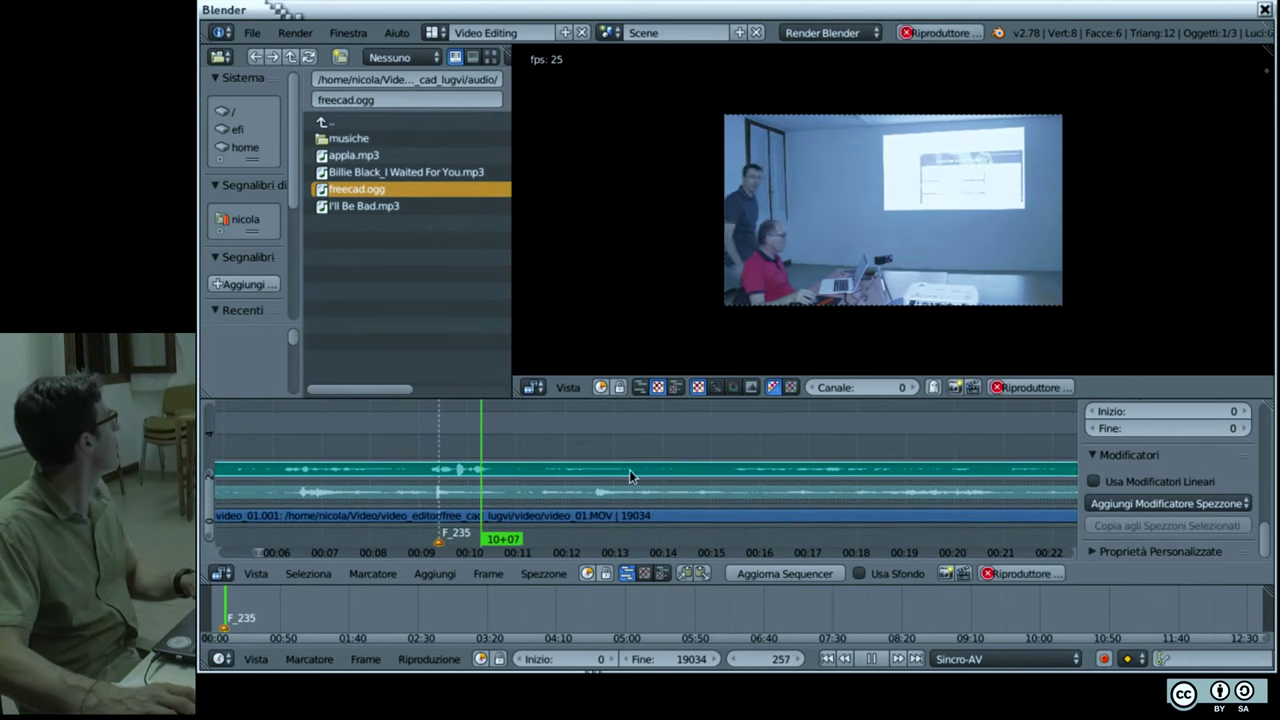
key(alt+a)
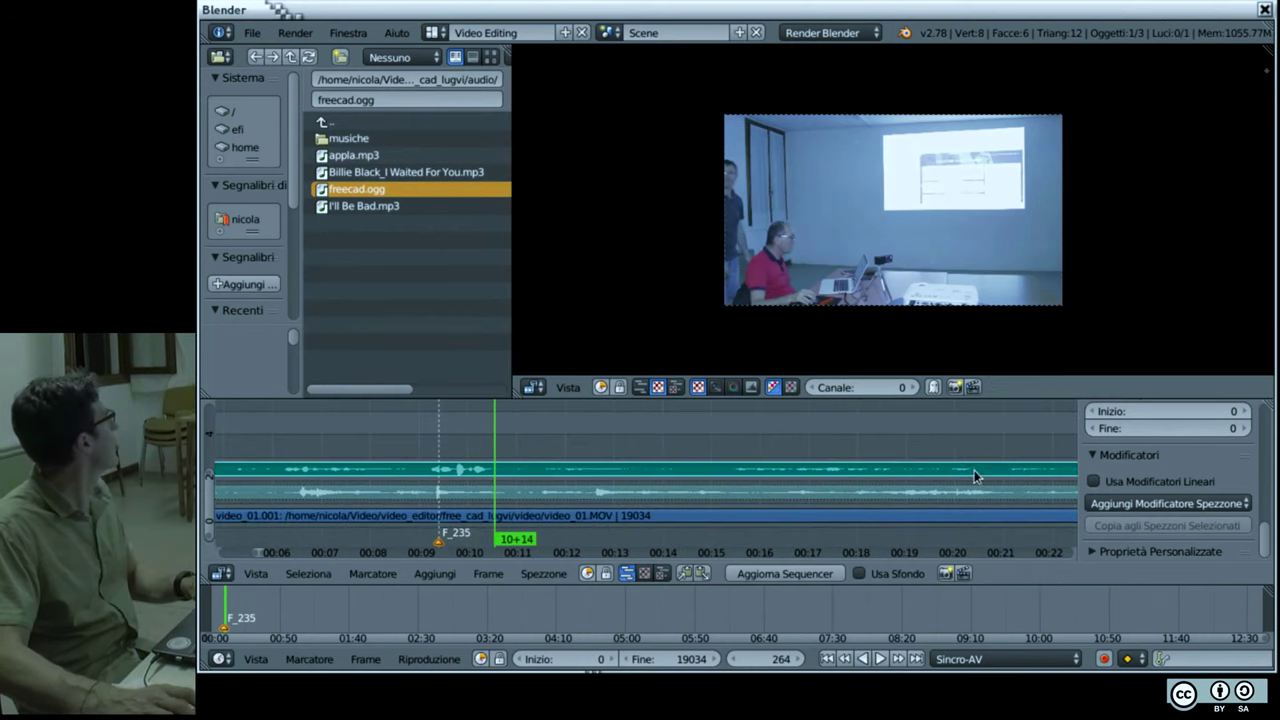
key(s)
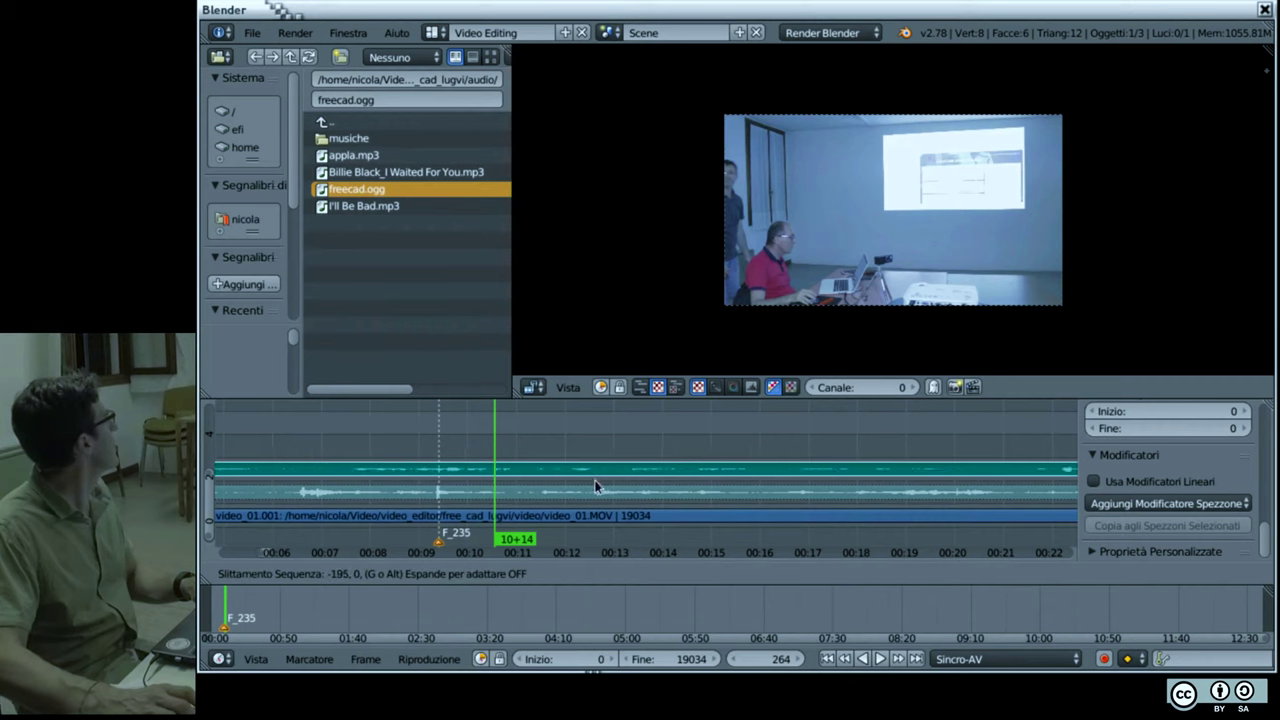
click(380, 481)
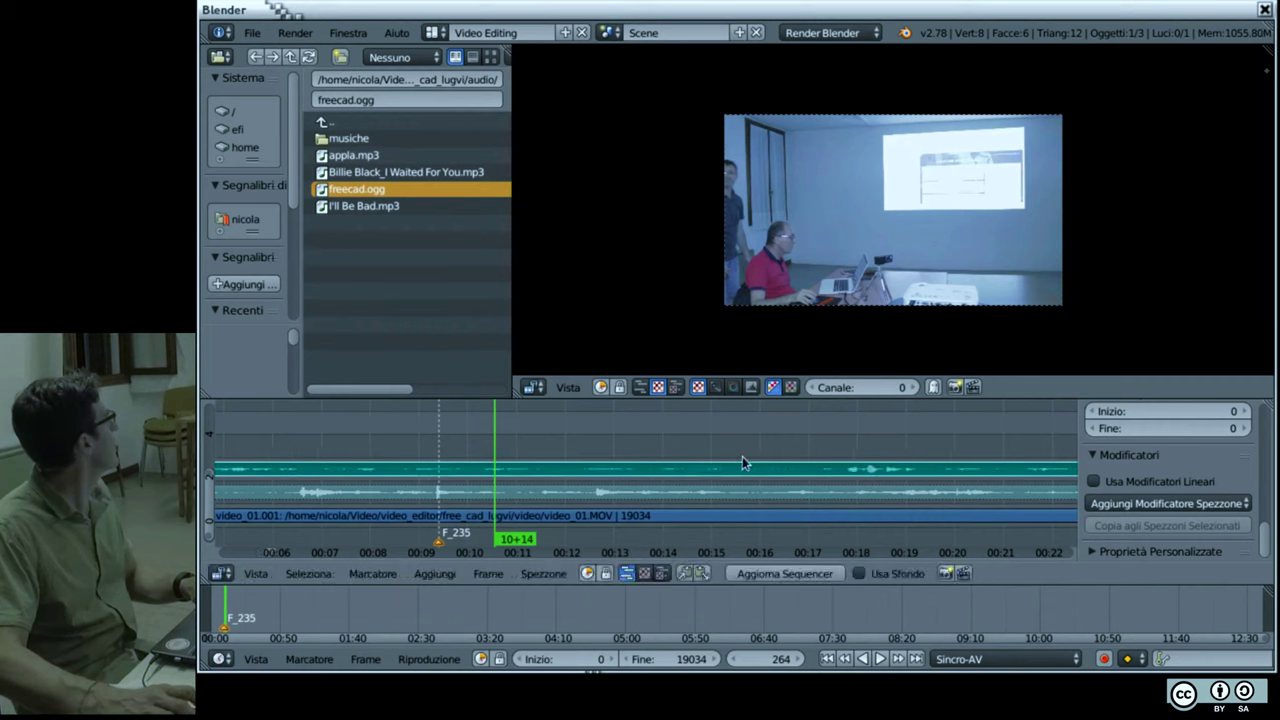
Step: Slip the audio contents earlier several times during playback, stopping at frame 631
key(alt+a)
key(s)
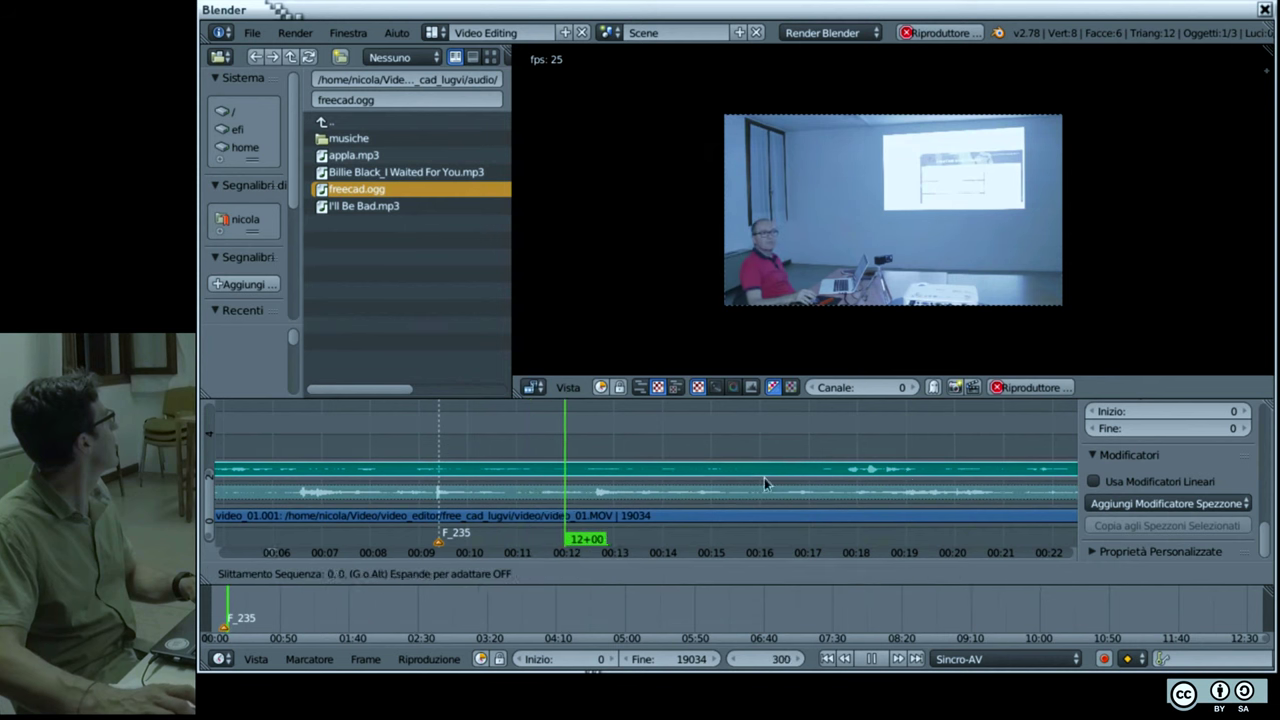
click(689, 484)
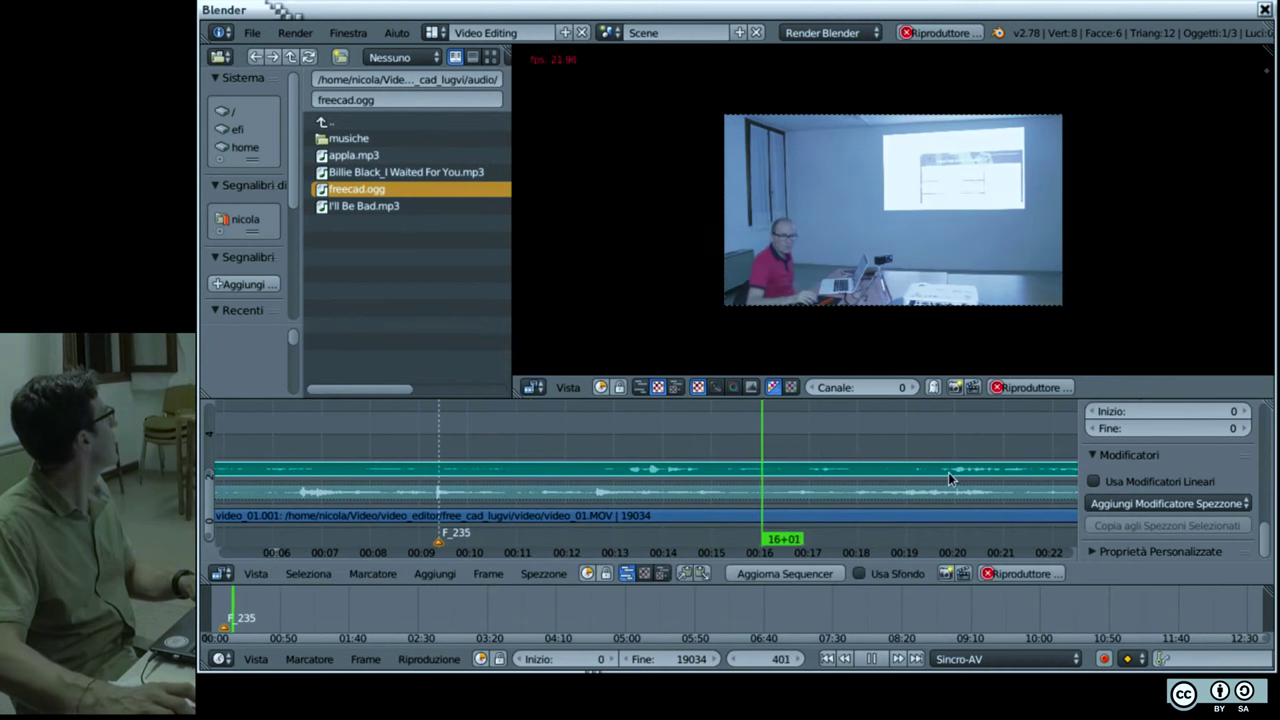
key(s)
click(583, 465)
key(s)
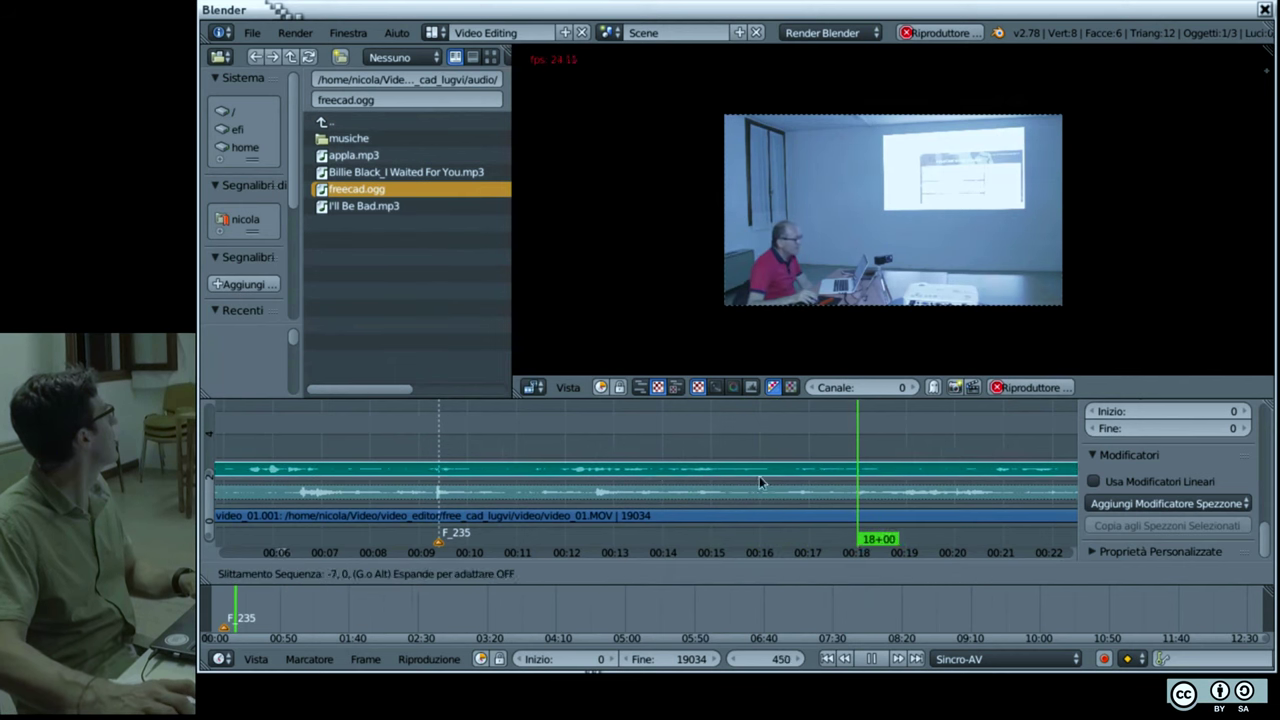
click(537, 472)
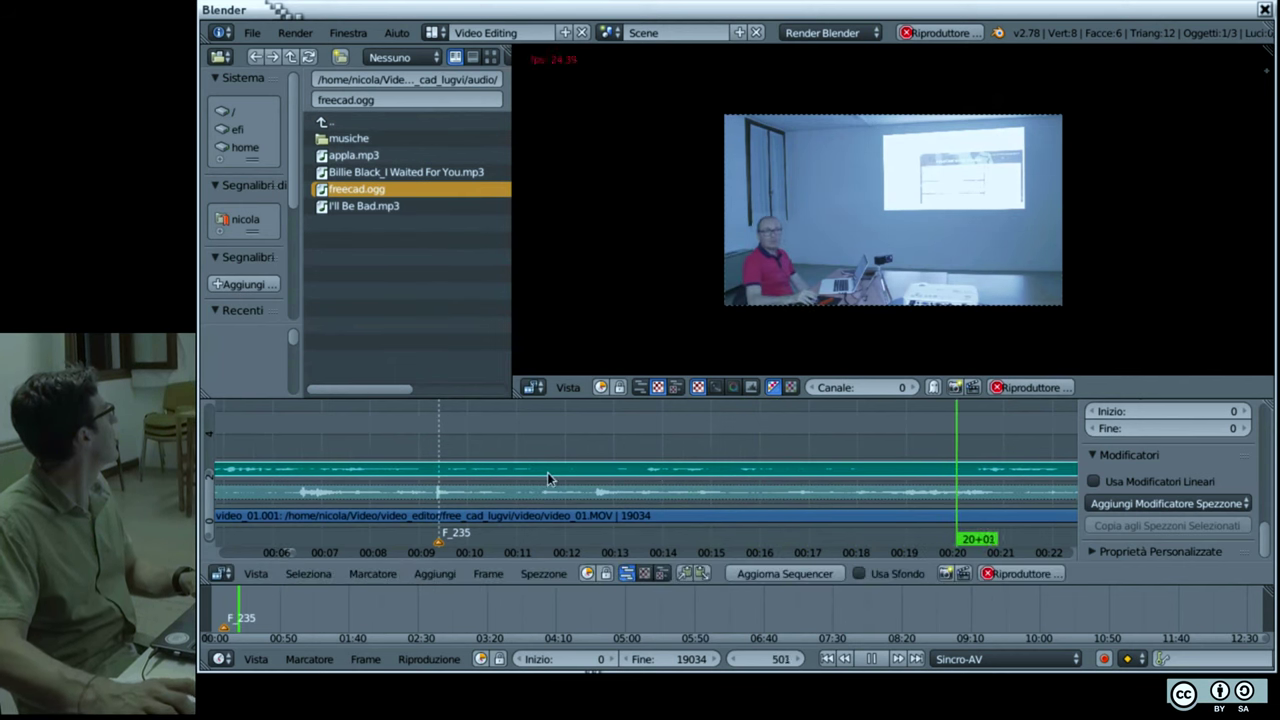
key(s)
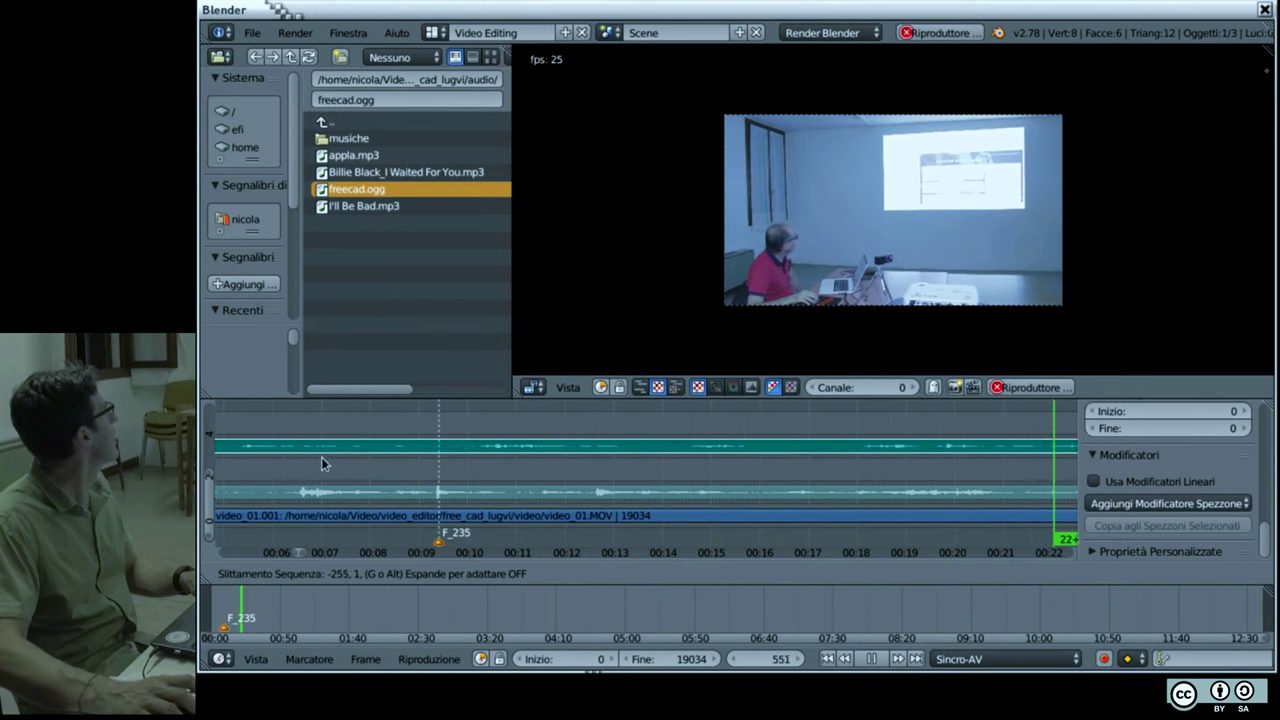
click(321, 463)
drag(711, 478, 491, 499)
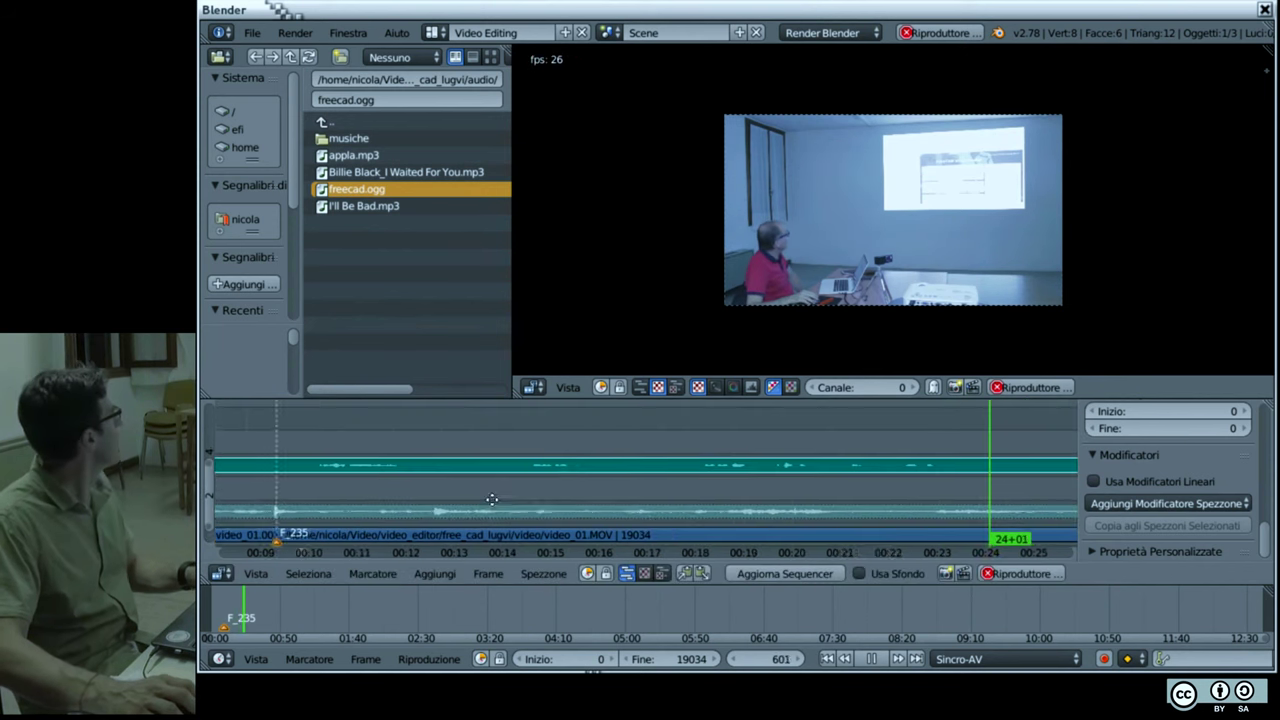
key(alt+a)
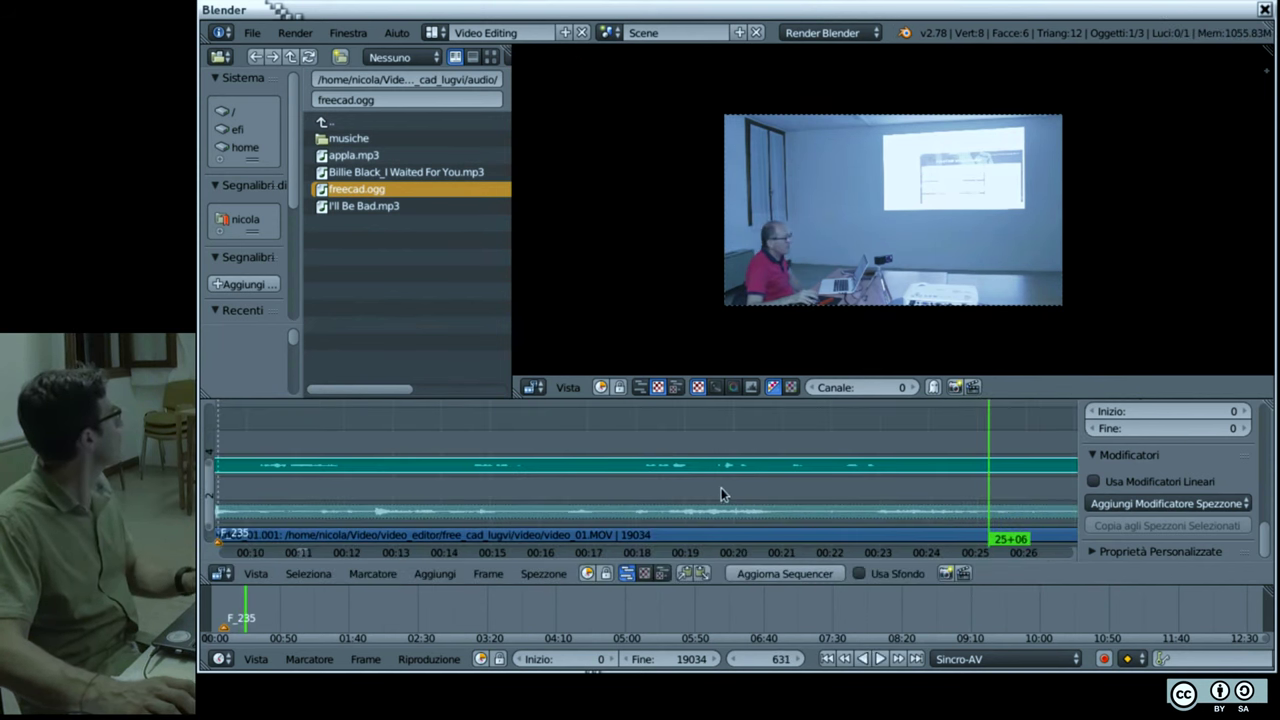
Step: Compare the sound from about 01:01, then slip the freecad.ogg audio about 1347 frames earlier
drag(775, 484, 562, 519)
drag(692, 504, 745, 495)
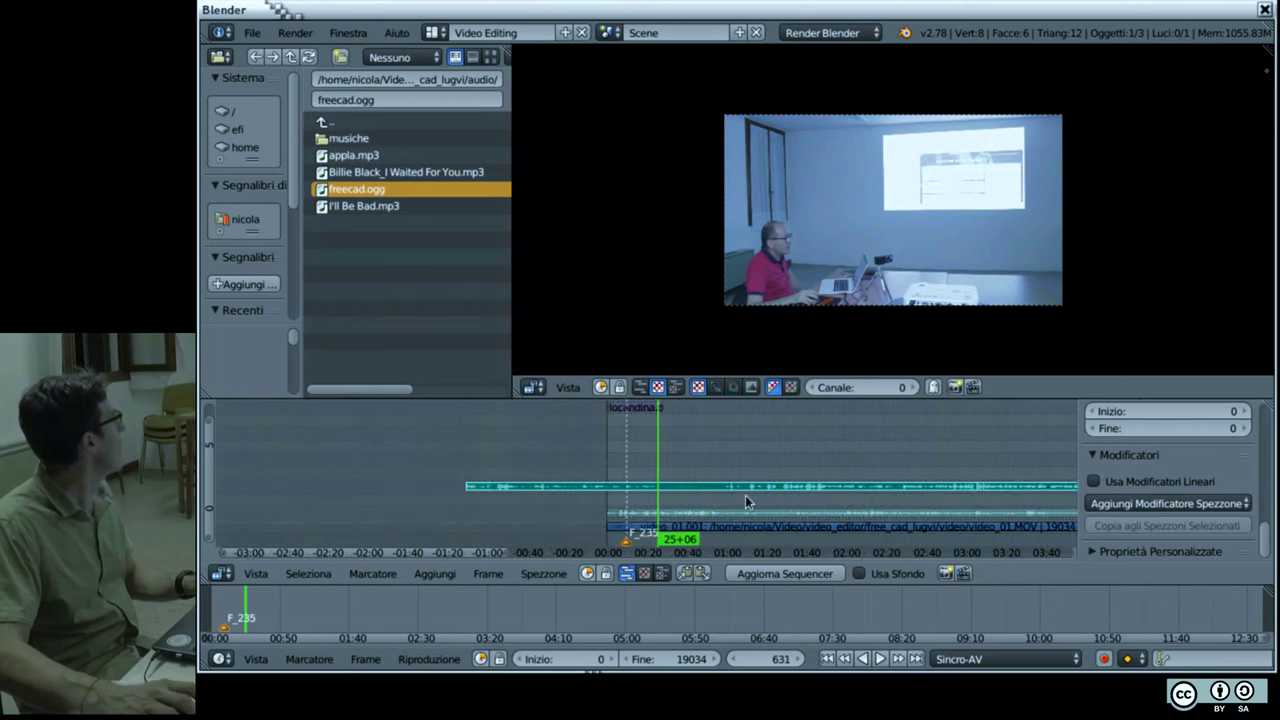
click(728, 497)
key(alt+a)
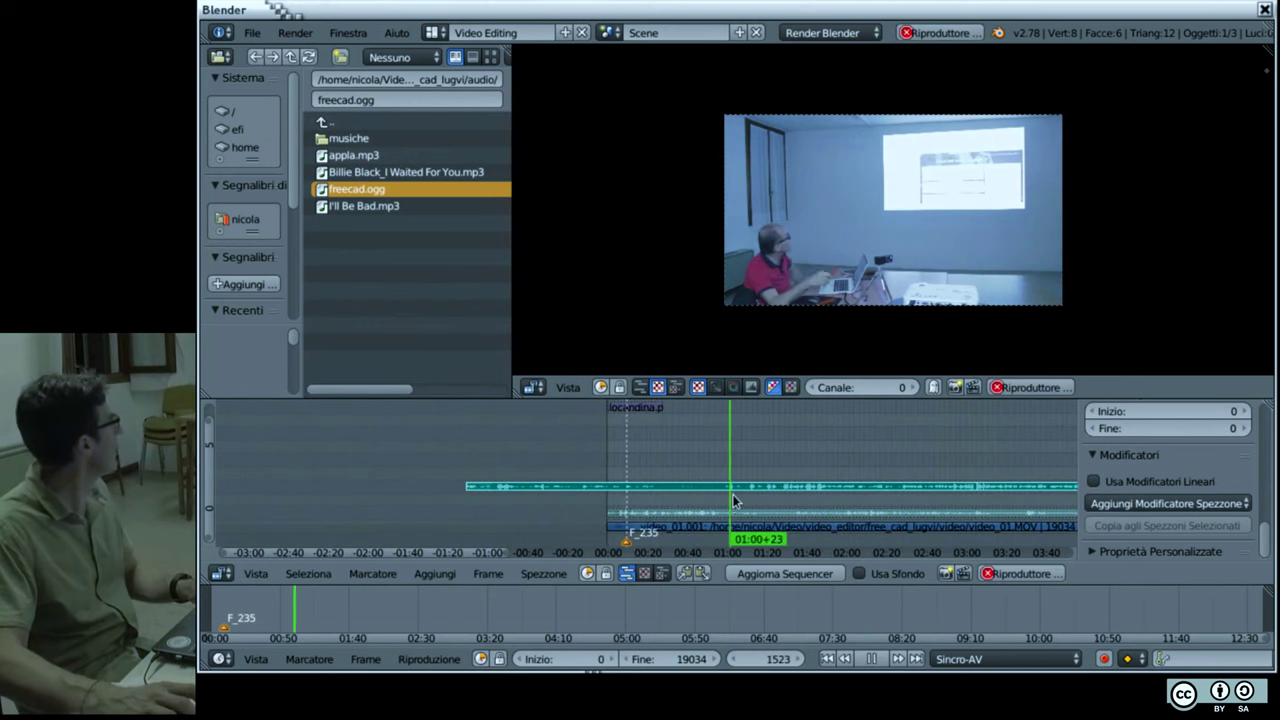
key(alt+a)
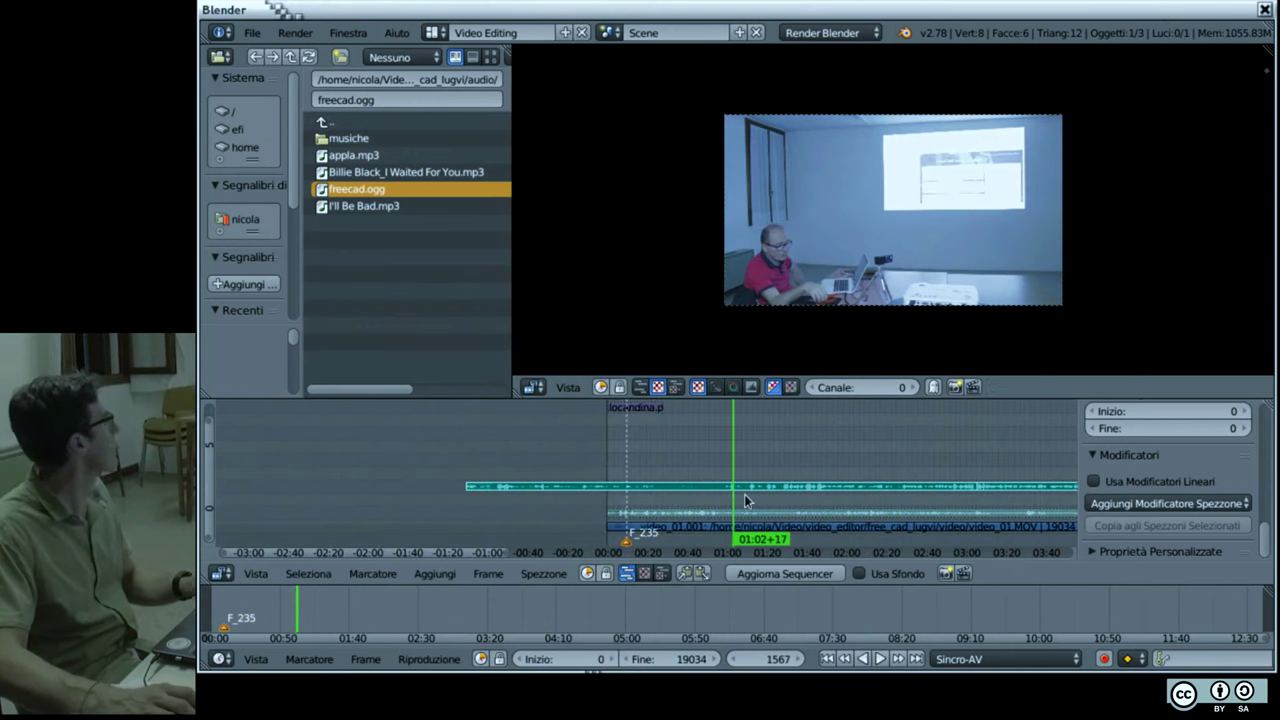
mouse_move(760, 499)
mouse_down()
mouse_move(816, 489)
mouse_move(631, 488)
mouse_up()
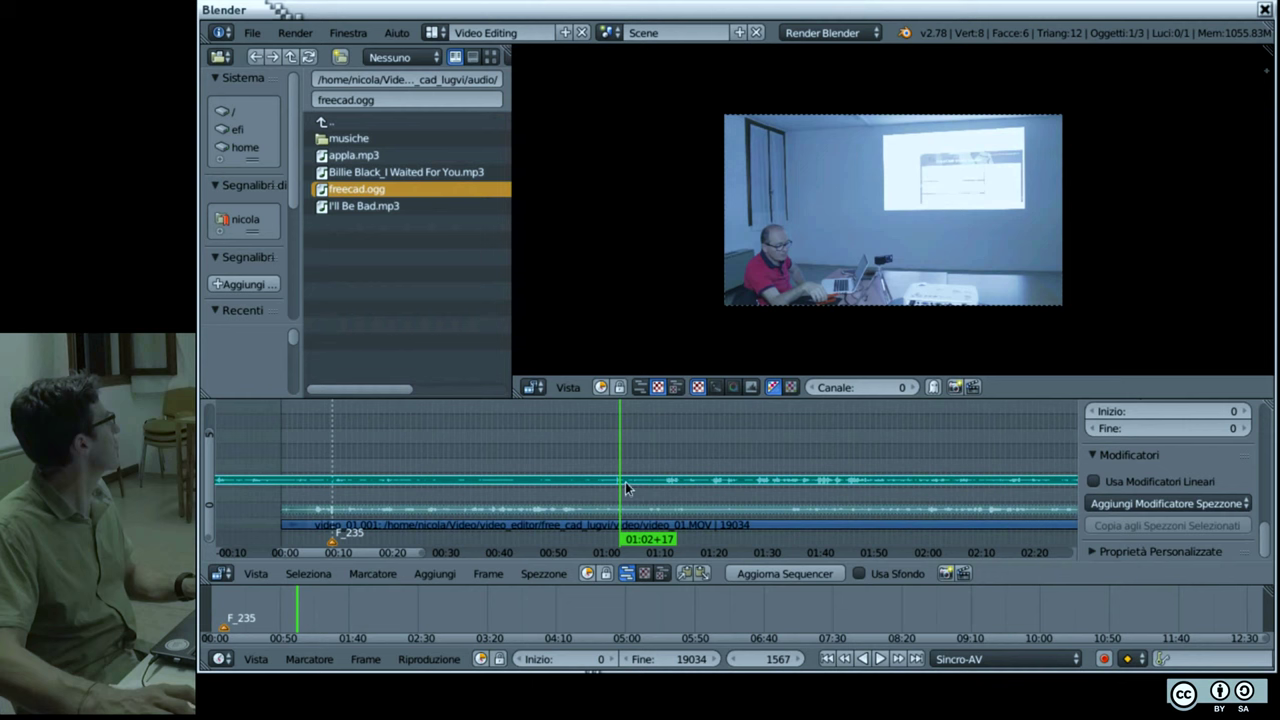
key(s)
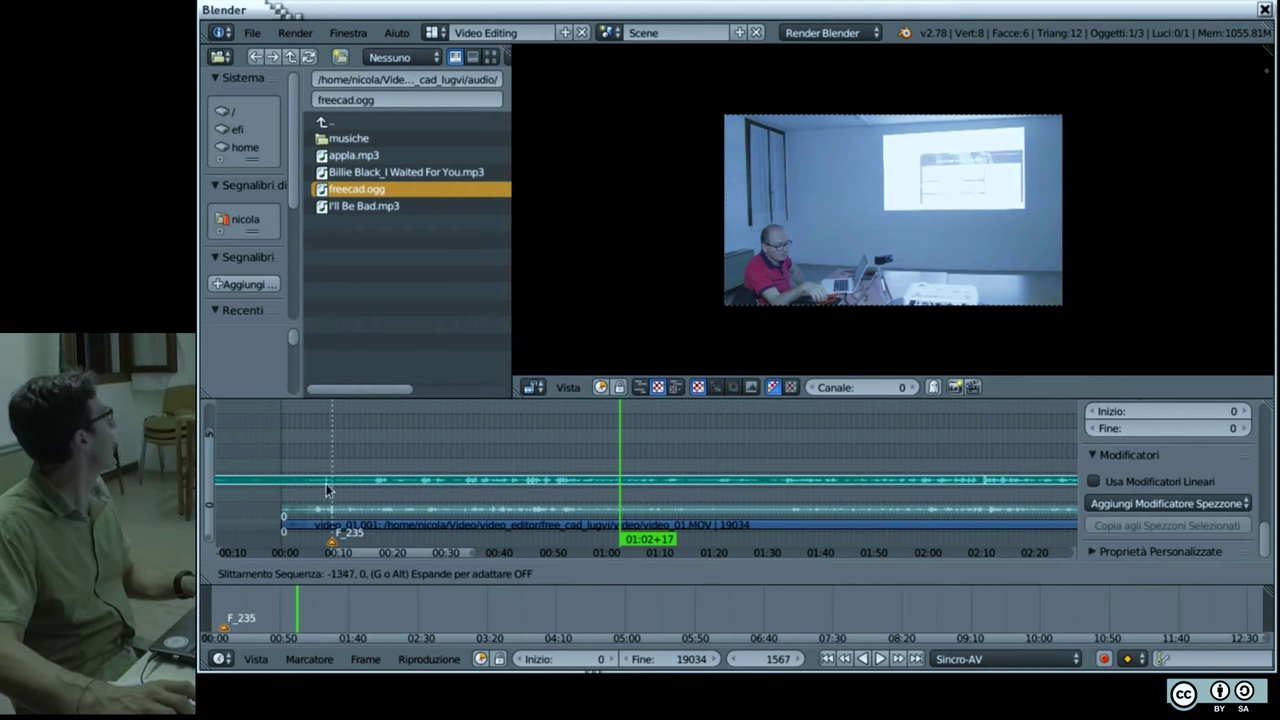
click(334, 486)
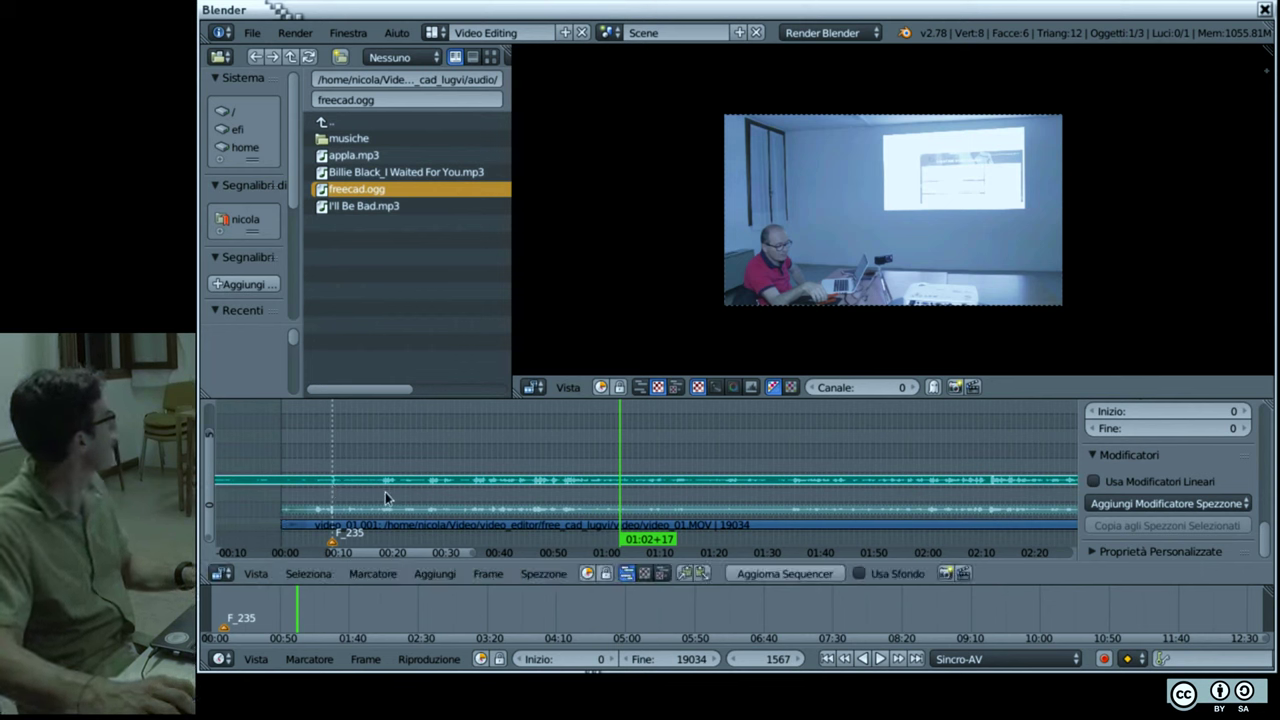
drag(385, 492, 641, 492)
Step: Zoom in on marker F_235 and shift the audio 7 frames so its clap peak meets it
scroll(641, 492, up, 5)
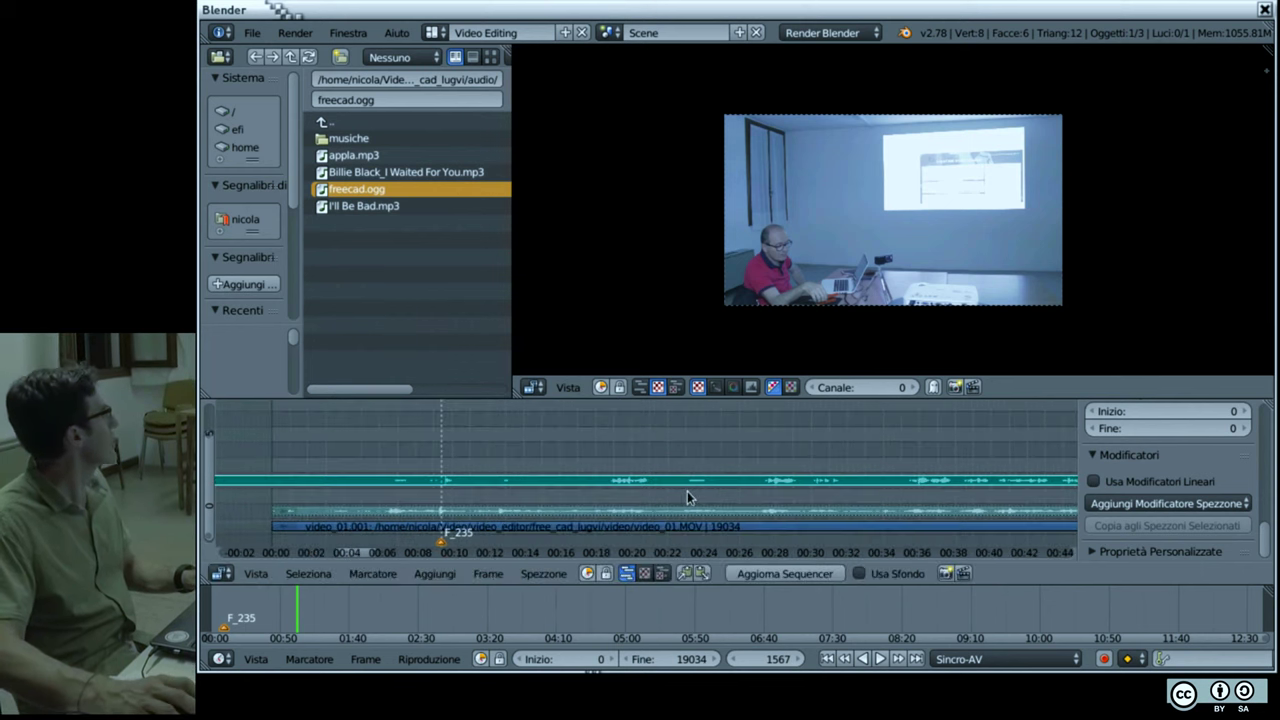
scroll(450, 492, up, 2)
scroll(500, 490, up, 3)
scroll(537, 490, up, 2)
scroll(811, 494, up, 2)
scroll(811, 494, up, 2)
scroll(374, 465, up, 2)
scroll(471, 471, up, 1)
drag(449, 500, 663, 474)
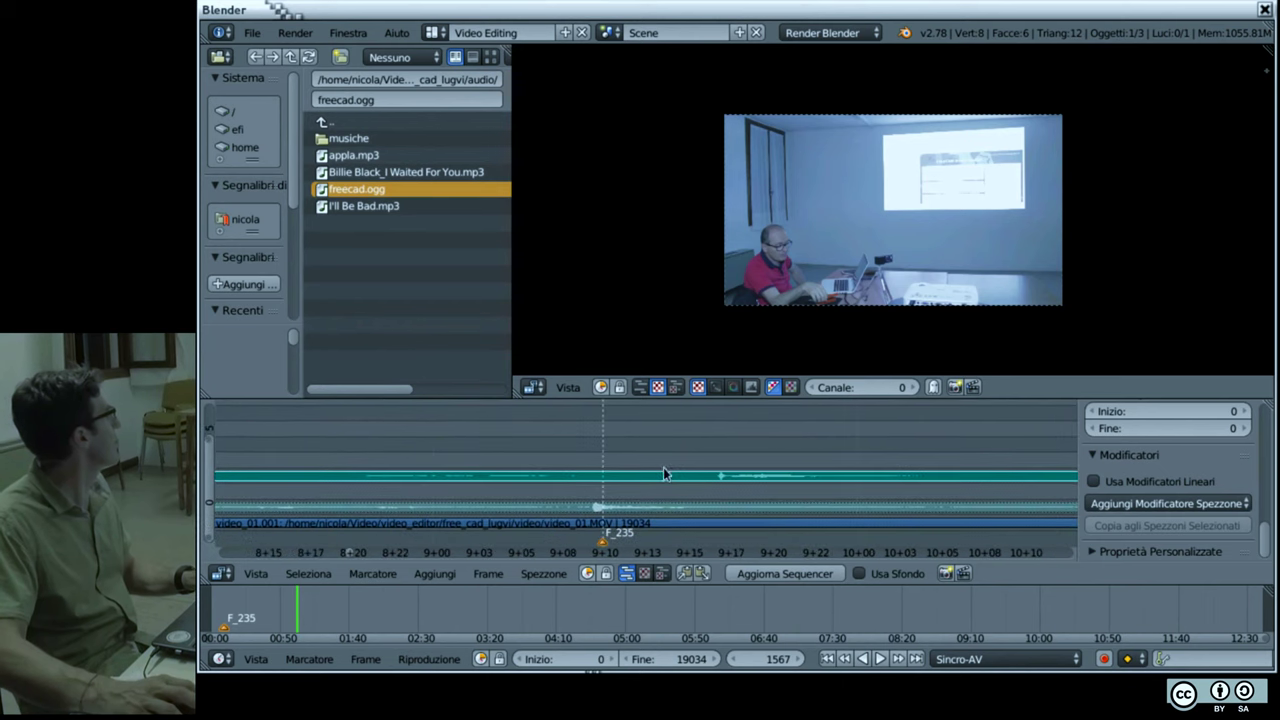
scroll(646, 489, up, 1)
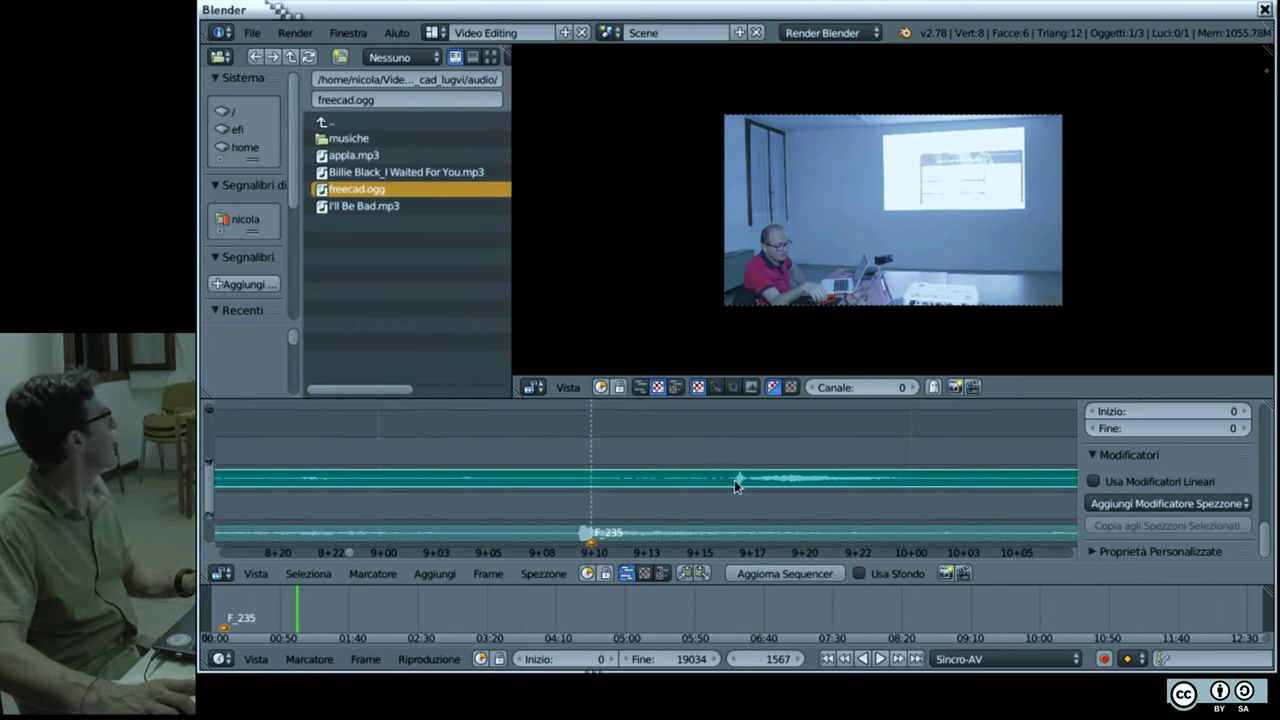
key(g)
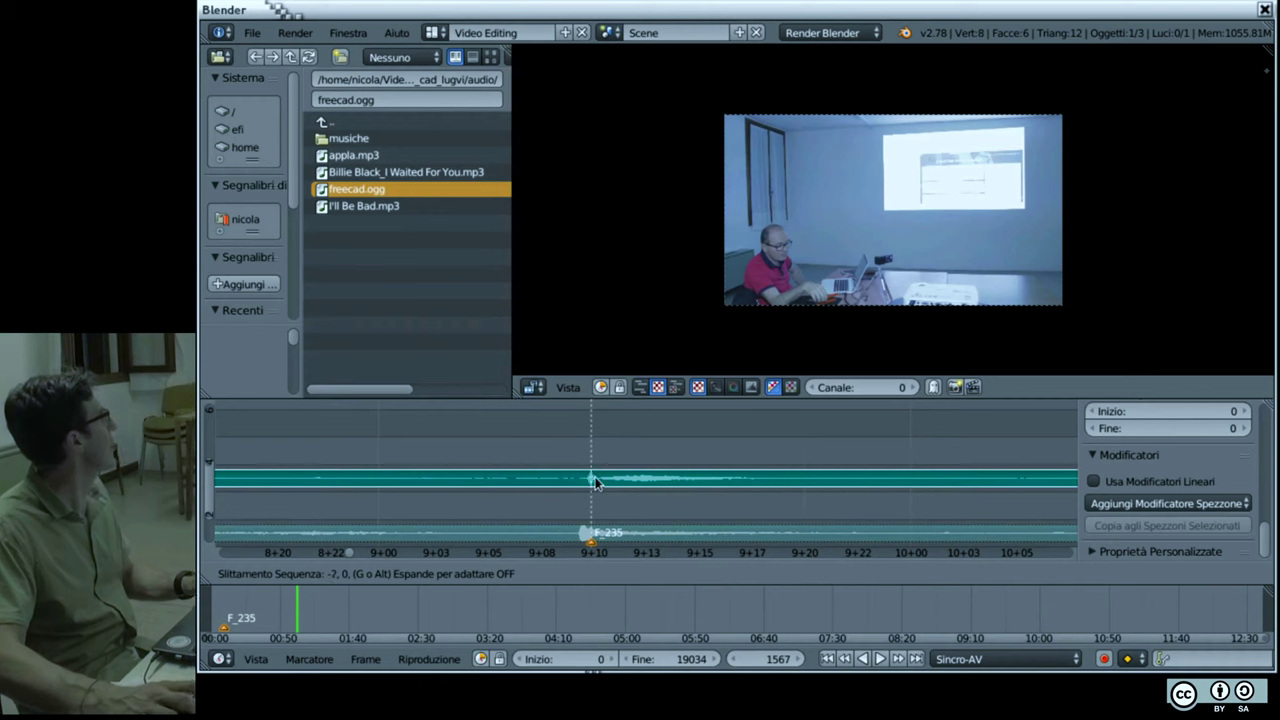
click(592, 484)
Step: Replay the clap from around 9+01 several times to confirm the audio–video sync
click(503, 497)
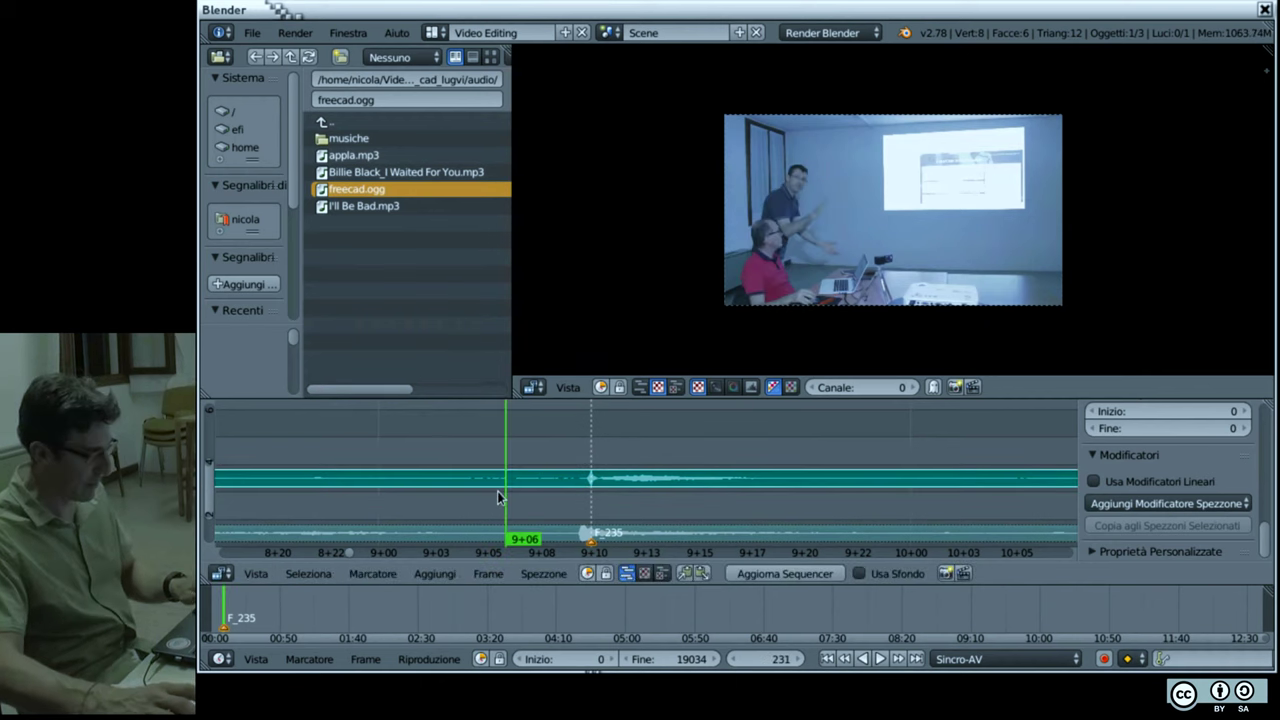
key(alt+a)
key(alt+a)
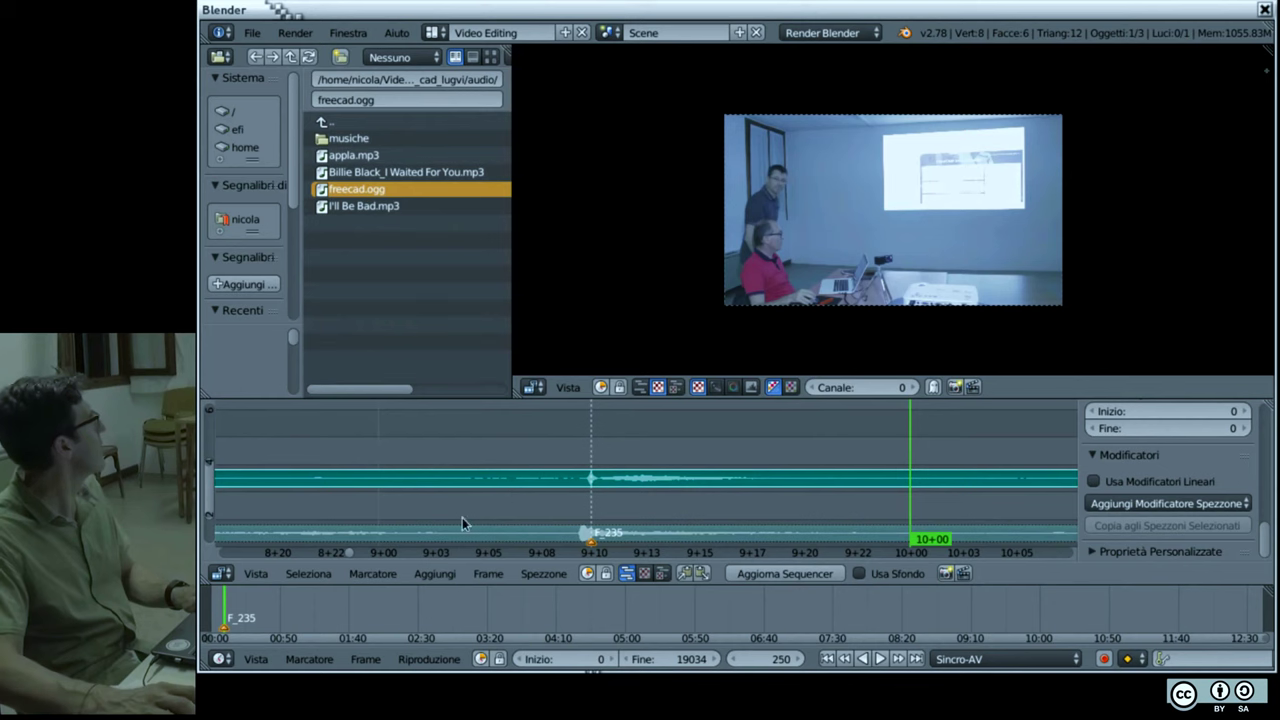
click(401, 519)
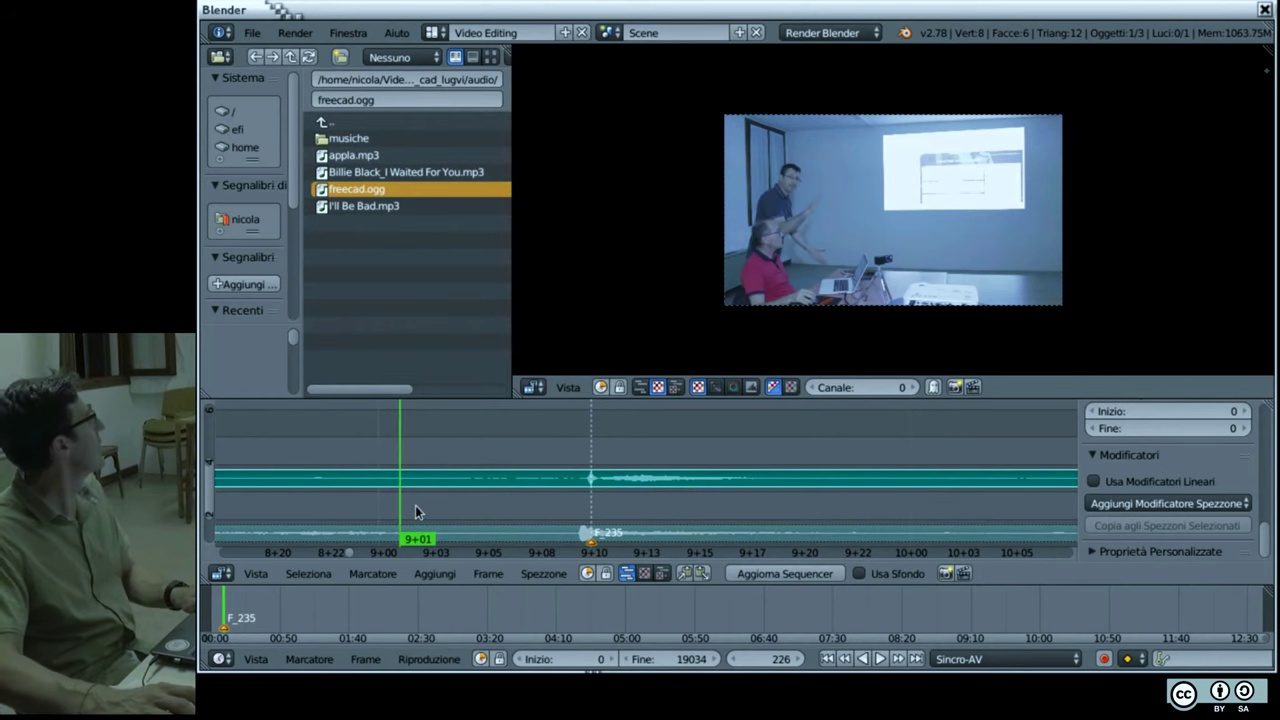
key(alt+a)
key(alt+a)
click(418, 508)
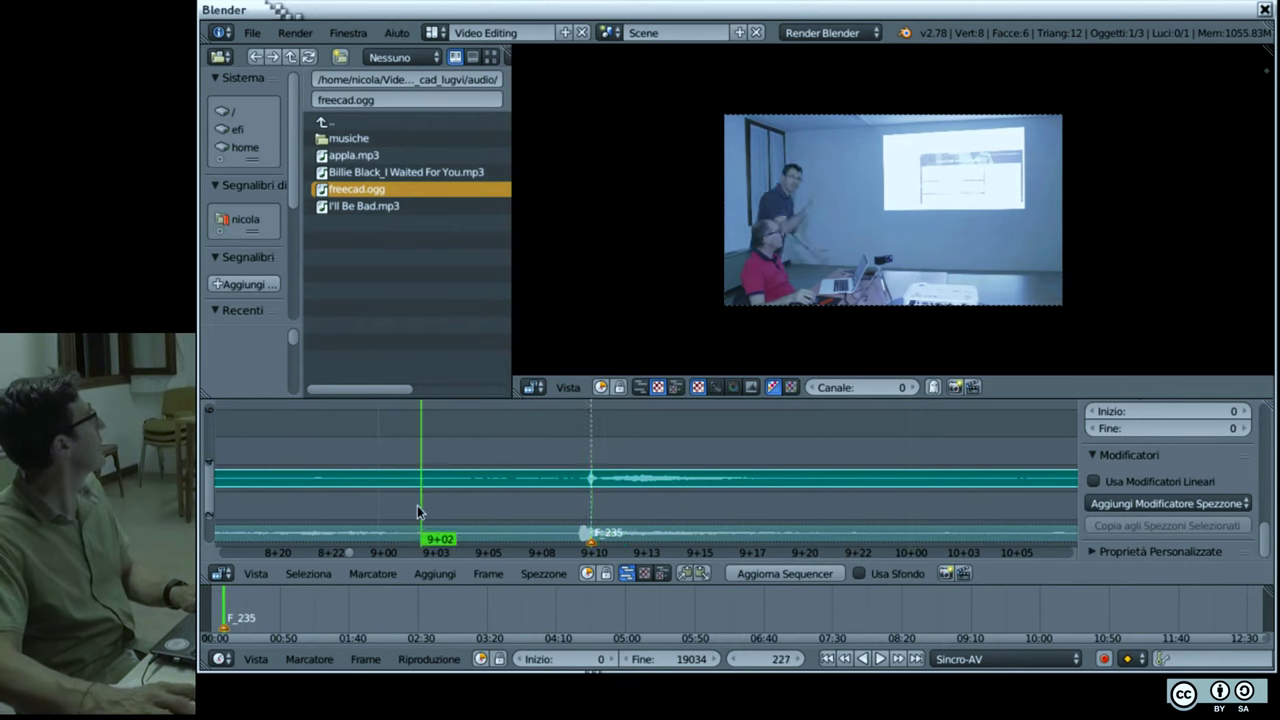
key(alt+a)
key(alt+a)
click(417, 505)
key(alt+a)
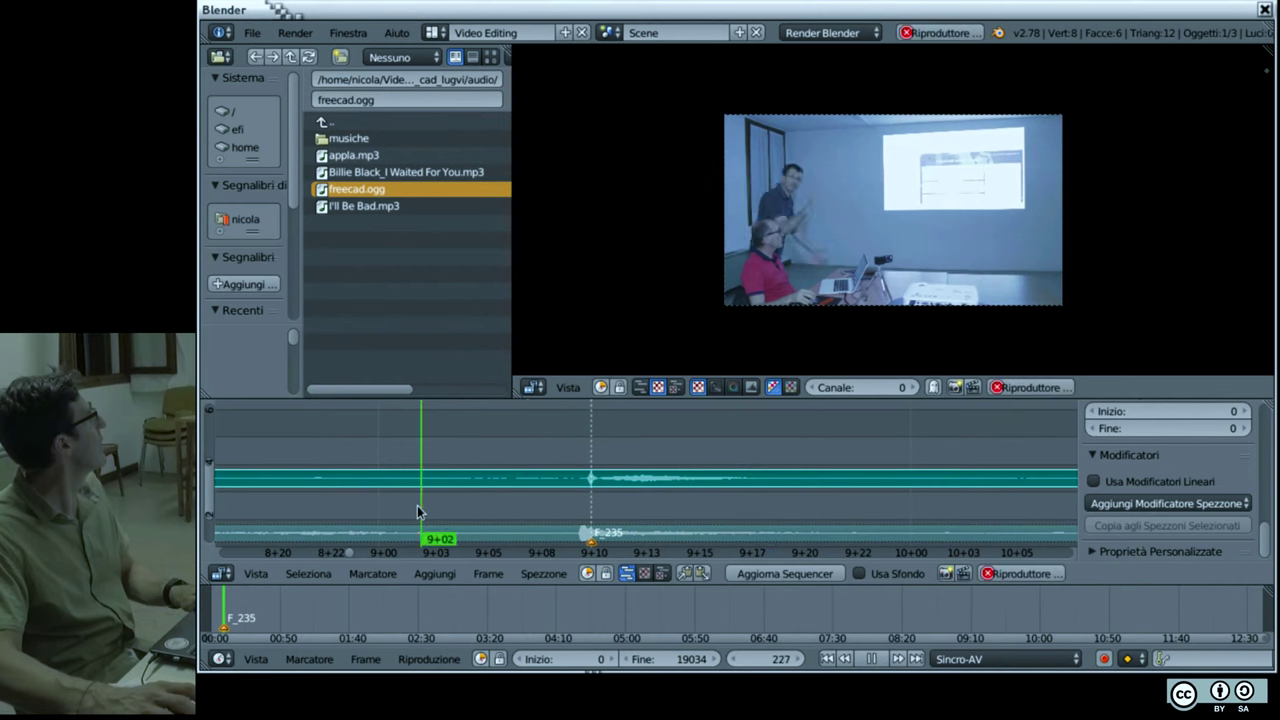
click(417, 505)
key(alt+a)
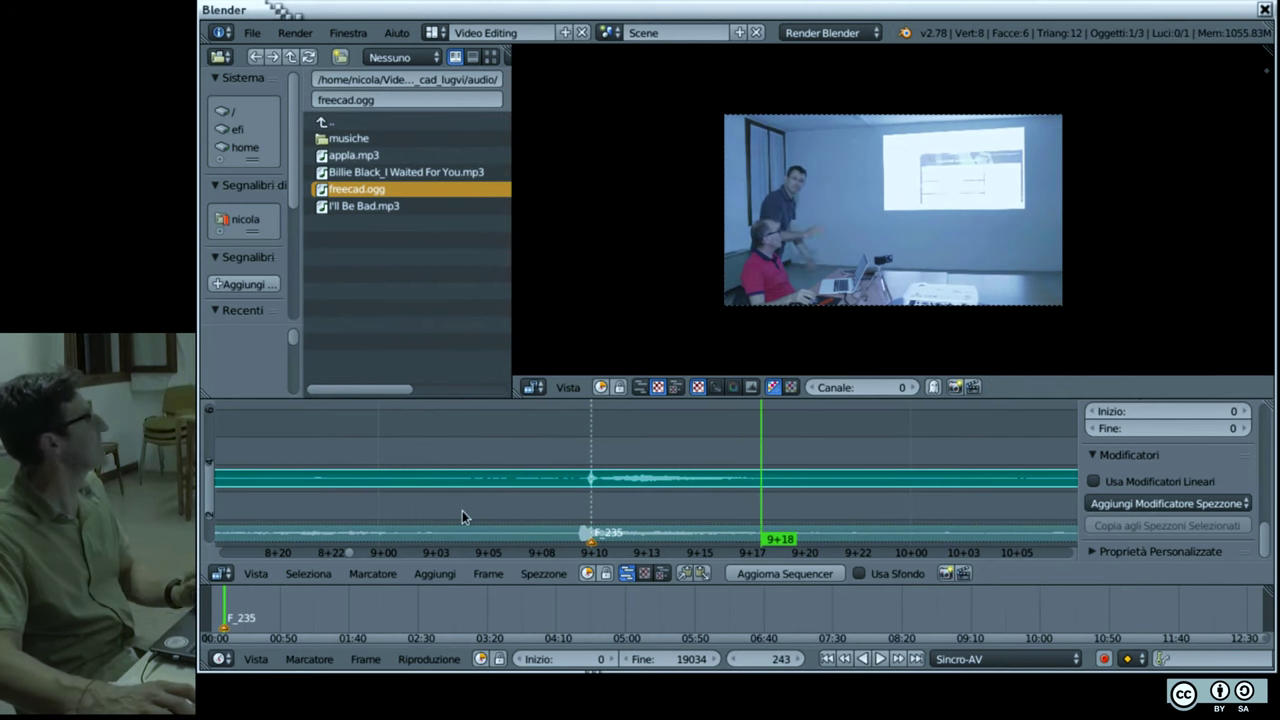
scroll(840, 495, down, 12)
scroll(664, 522, up, 4)
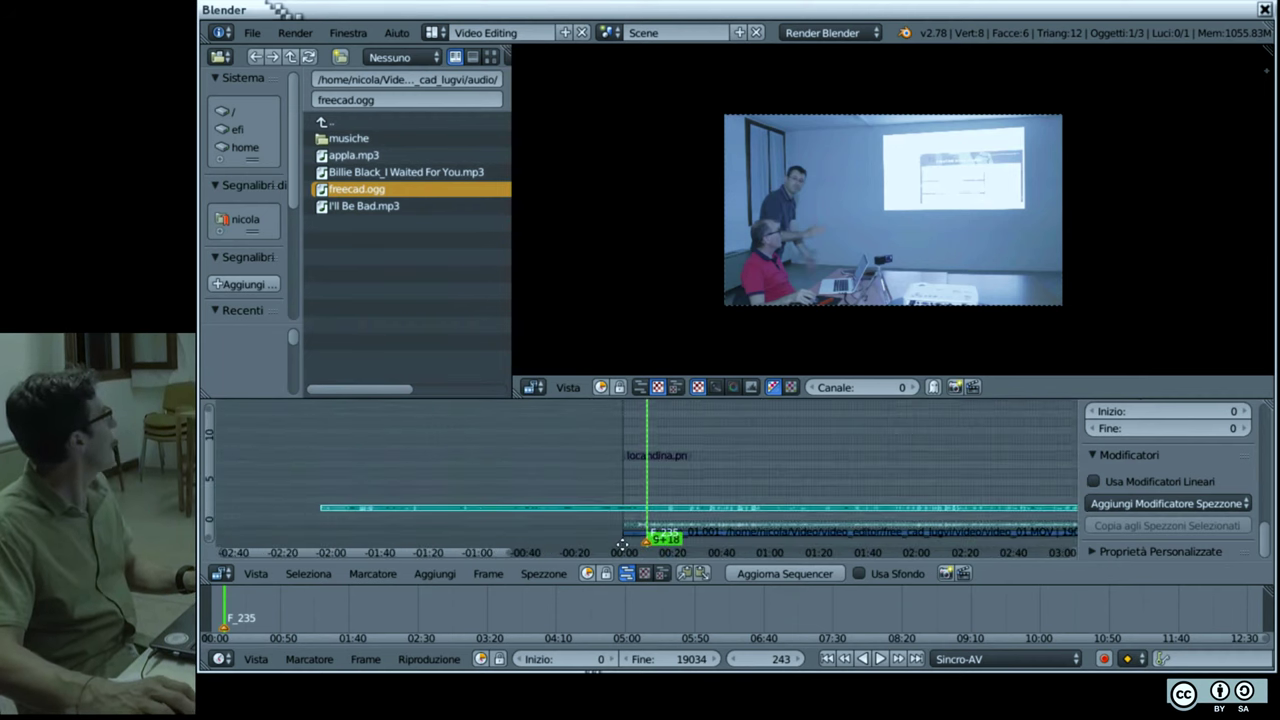
scroll(680, 514, up, 2)
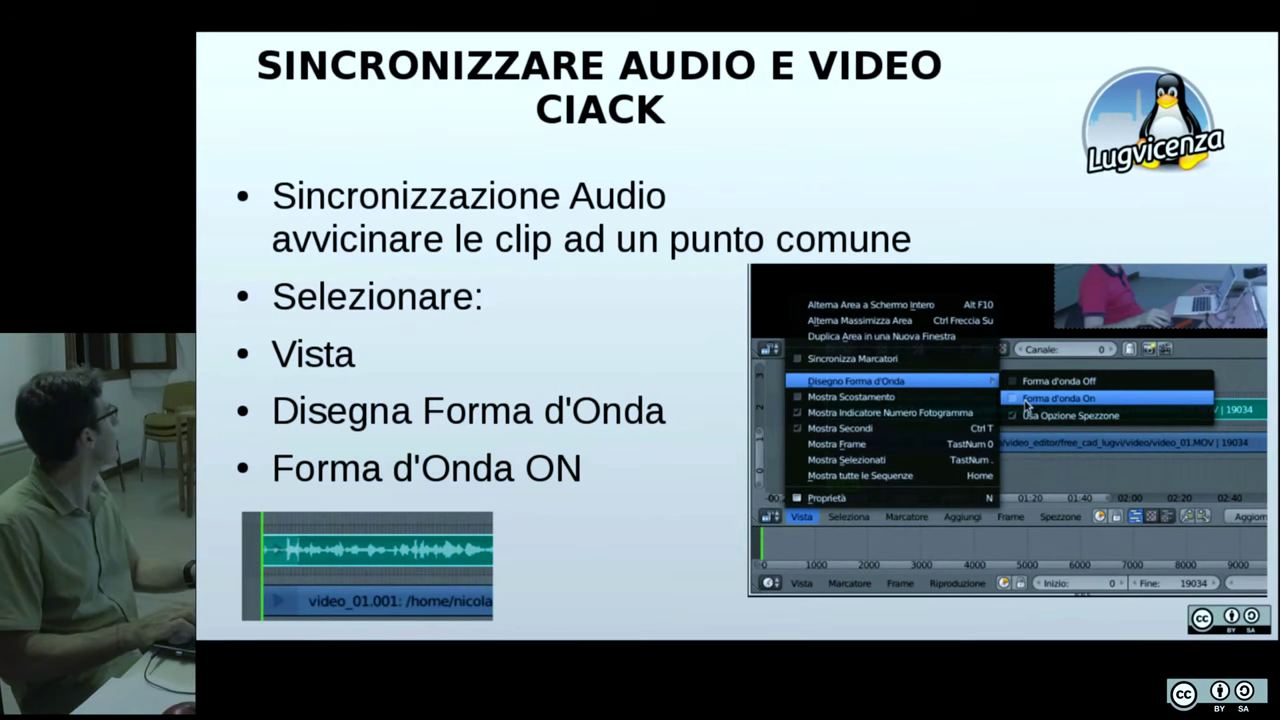
Step: Advance the presentation to the next slide
key(Right)
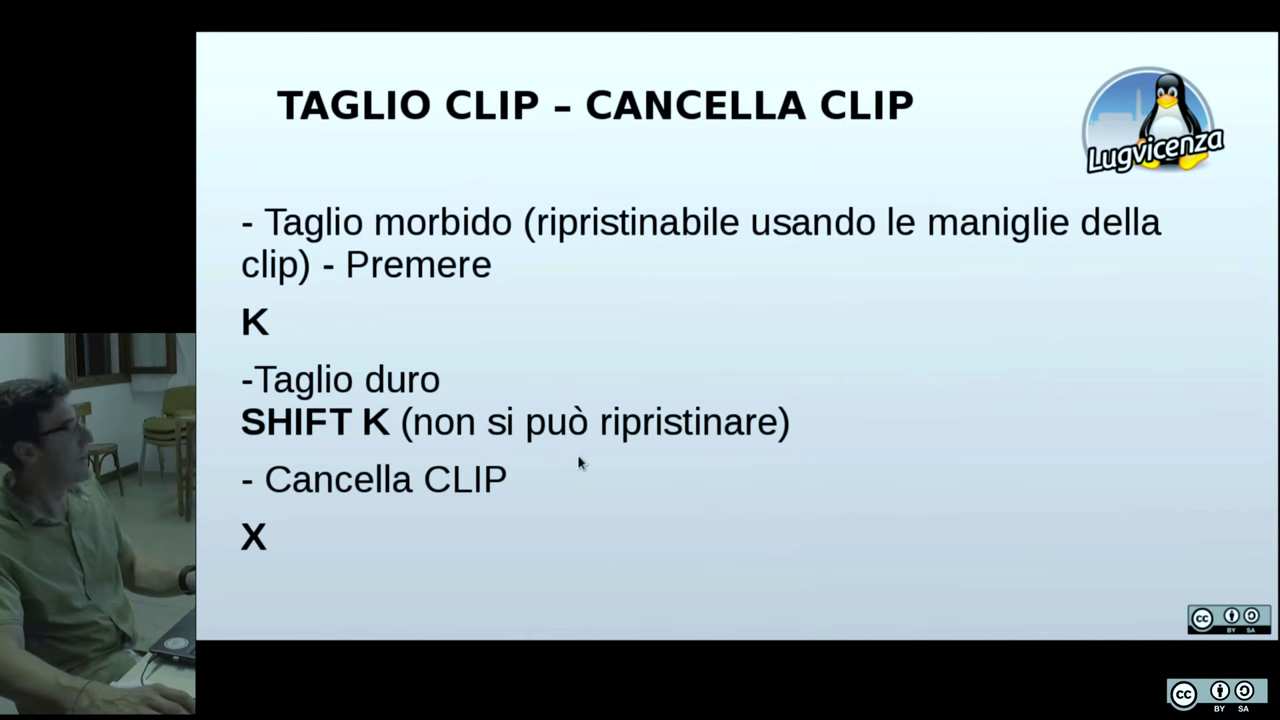
Step: Return to Blender's sequencer and bring the start of the strips into view
key(alt+Tab)
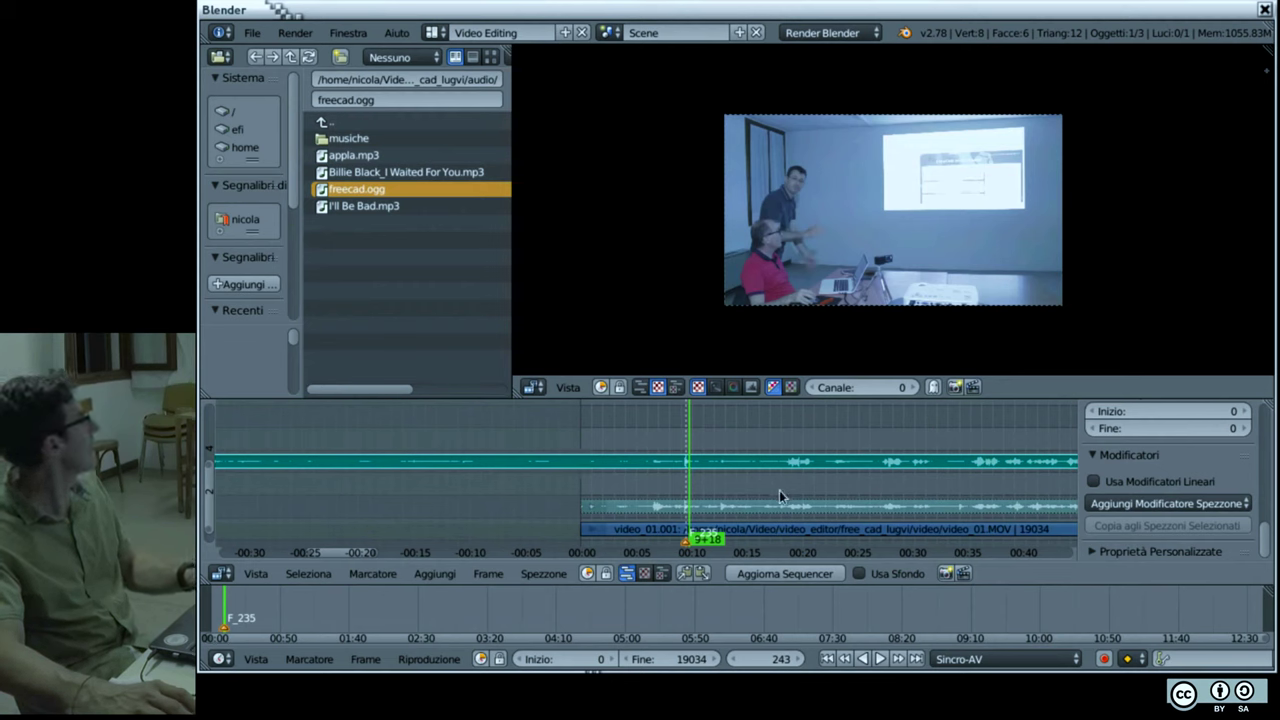
scroll(781, 493, down, 2)
scroll(766, 491, down, 2)
scroll(721, 492, down, 3)
drag(724, 500, 555, 436)
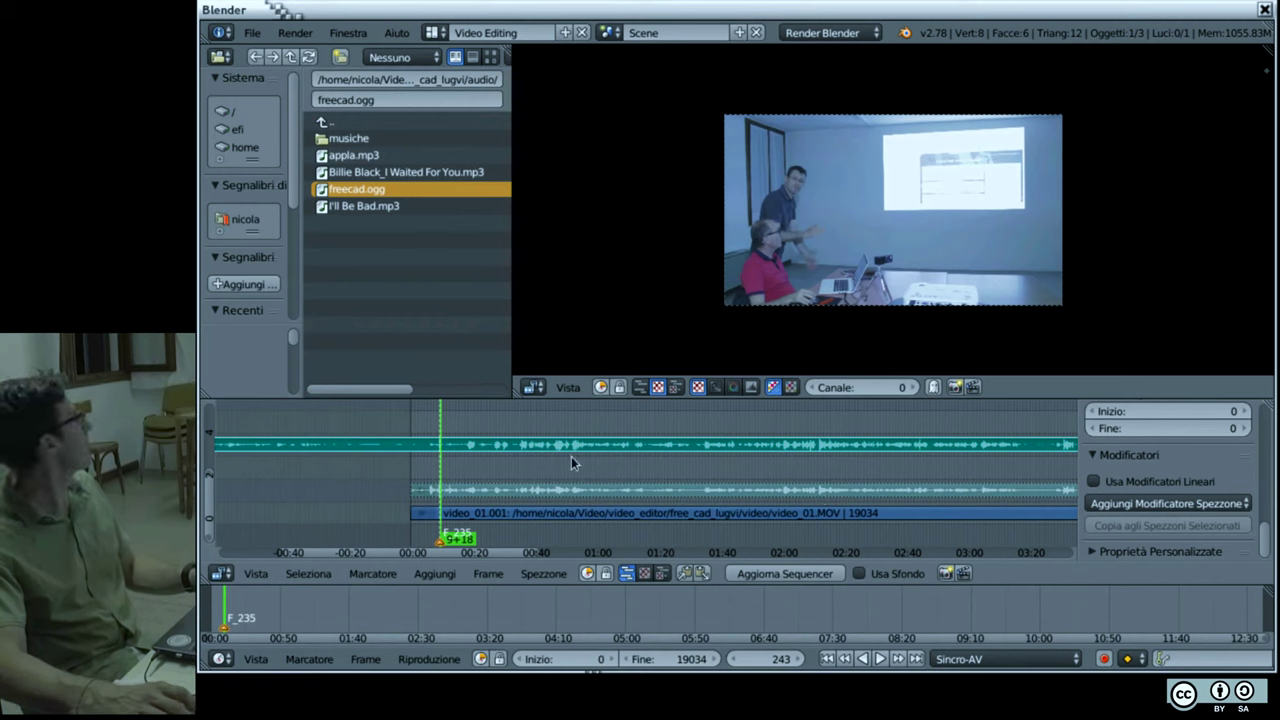
Step: Zoom close in on the waveform spike at 9+10, with the video strip visible below
scroll(451, 471, left, 3)
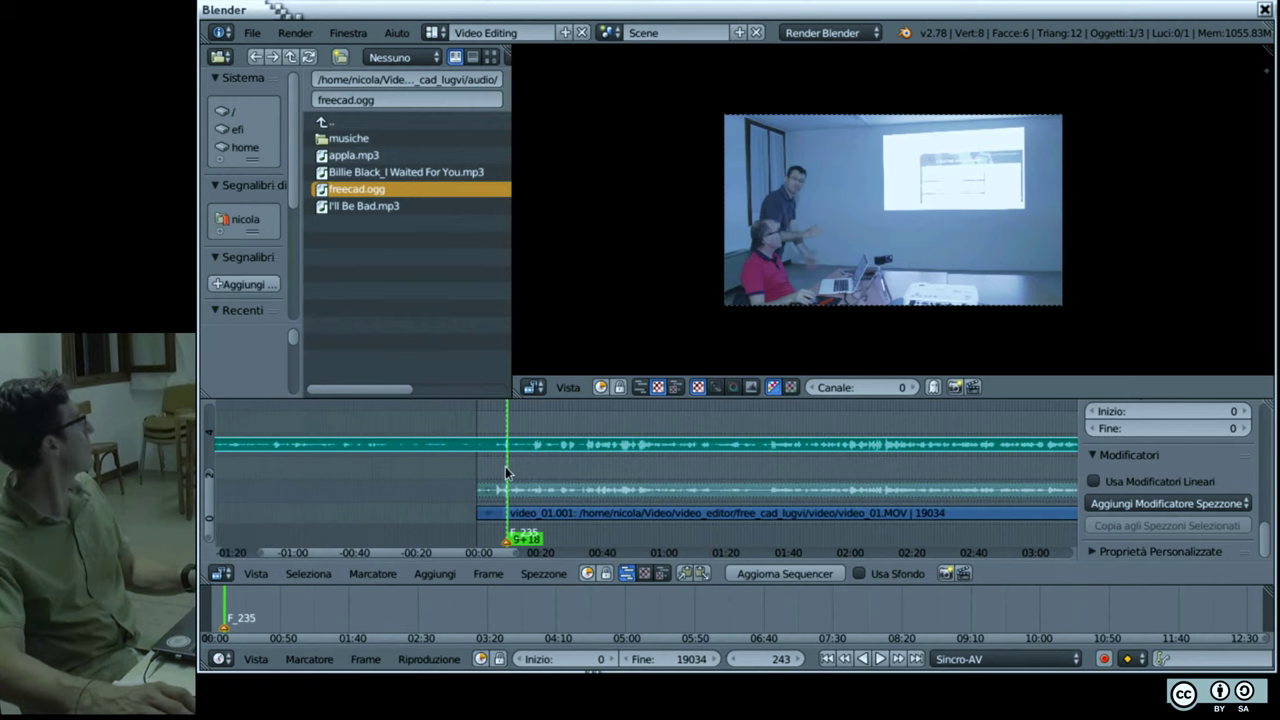
scroll(520, 468, left, 1)
scroll(542, 469, up, 5)
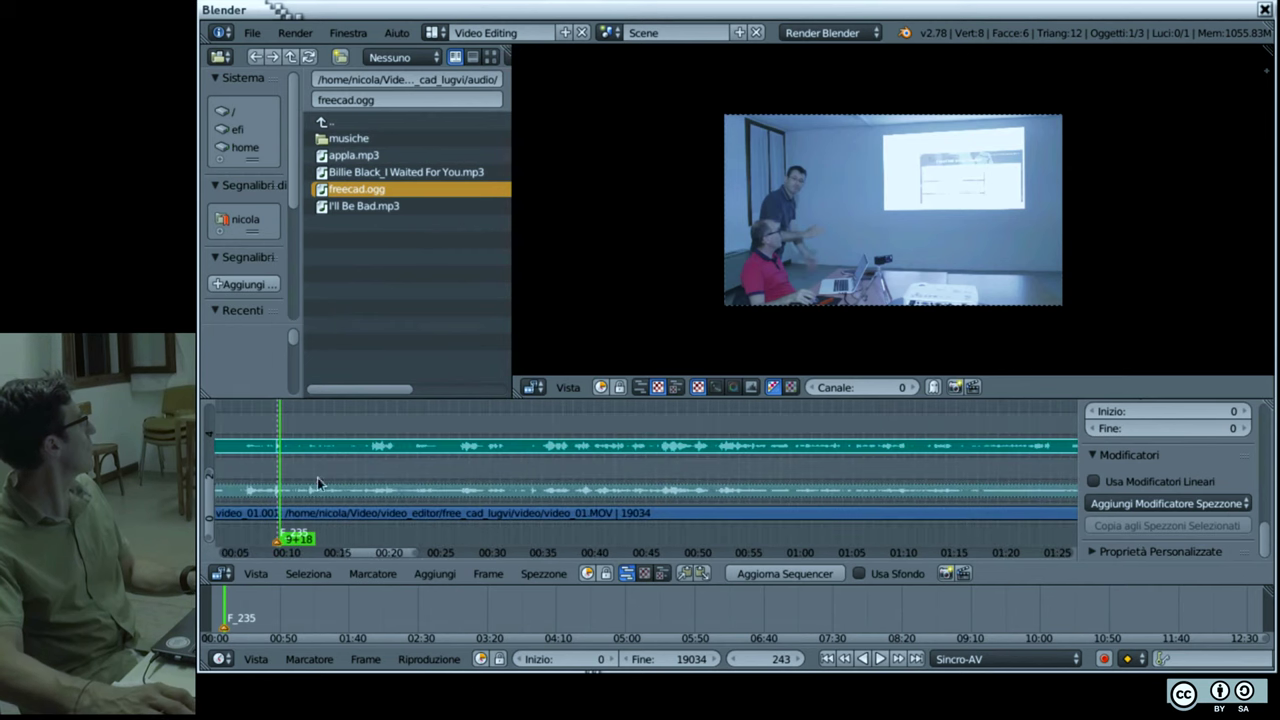
scroll(616, 465, up, 2)
scroll(634, 473, up, 1)
scroll(636, 462, up, 2)
scroll(638, 450, up, 1)
scroll(640, 440, up, 2)
scroll(640, 440, up, 2)
scroll(544, 469, up, 3)
scroll(694, 449, left, 5)
mouse_move(718, 474)
mouse_down()
mouse_move(732, 481)
mouse_move(690, 488)
mouse_up()
Step: Jump to the F_235 marker and step between frames 234 and 235, ending on 235
key(Page_Down)
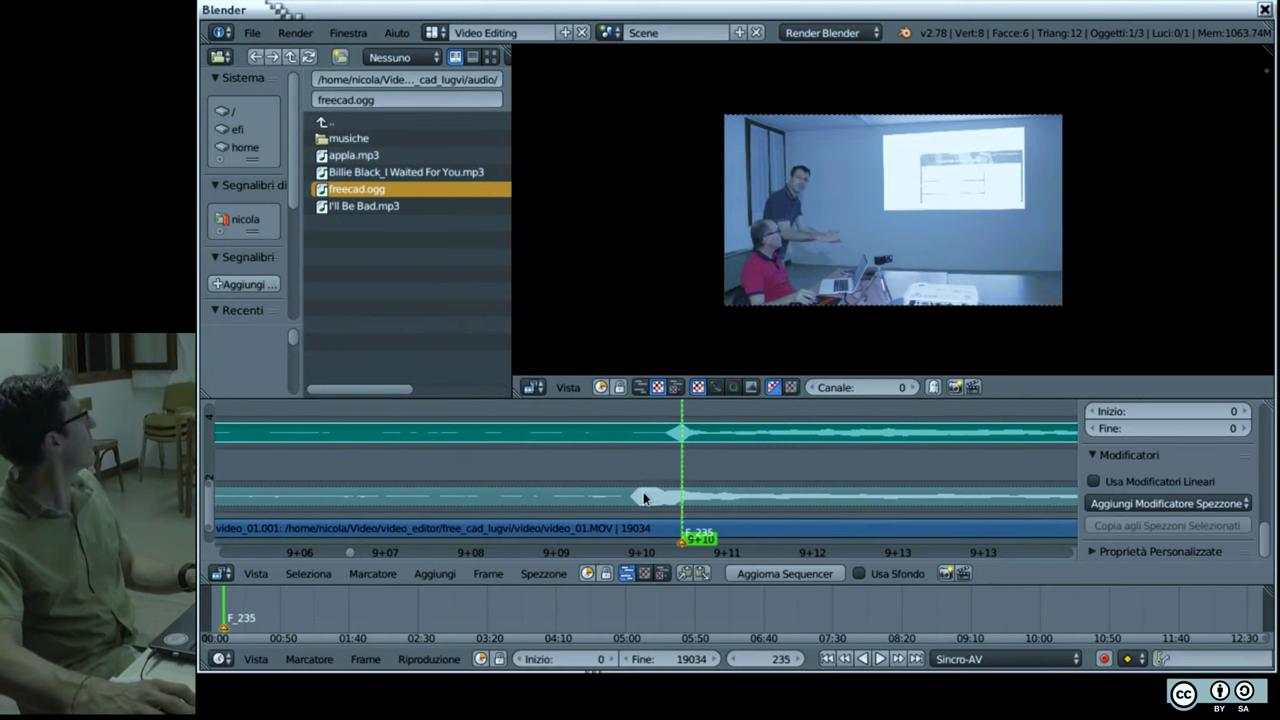
key(Left)
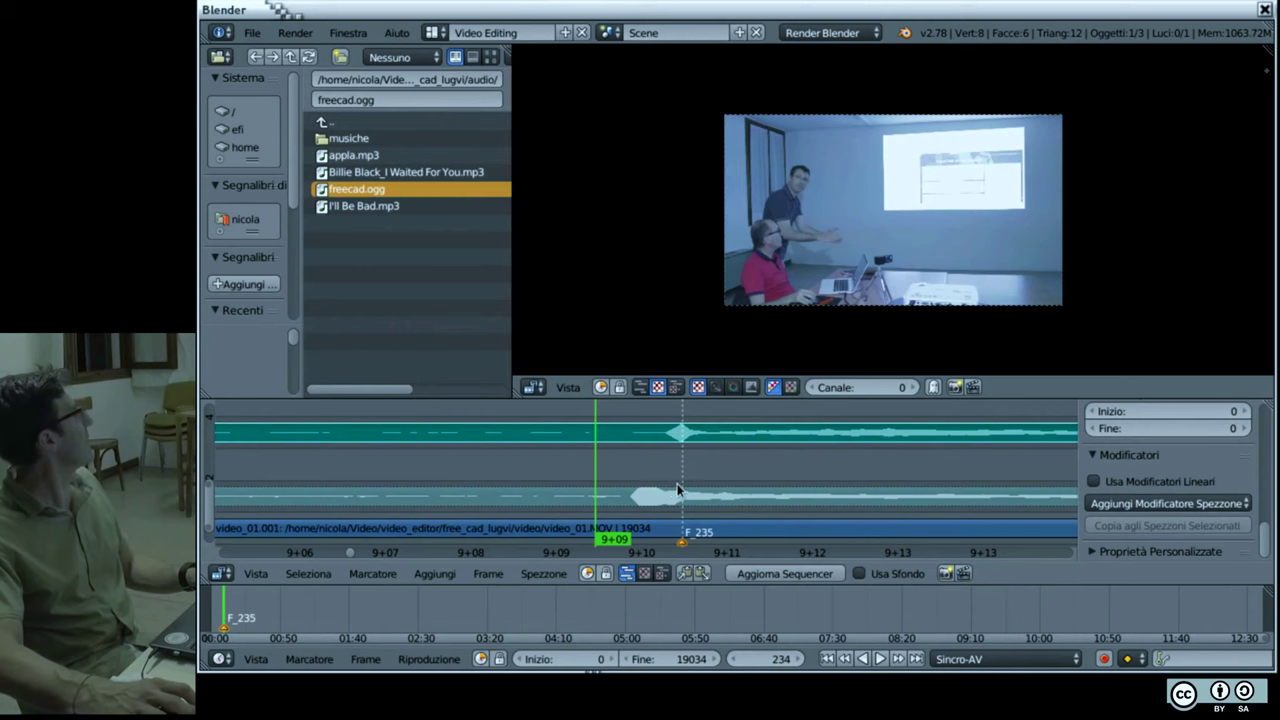
key(Right)
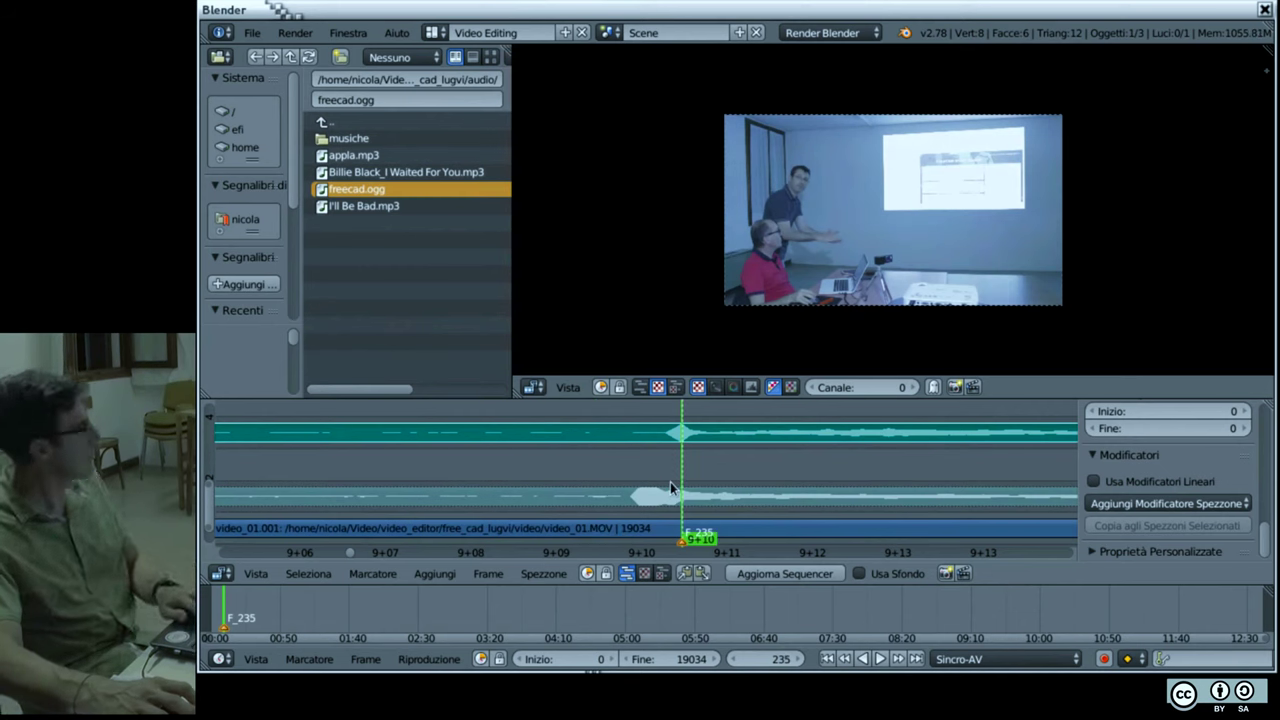
key(Left)
key(Right)
key(Left)
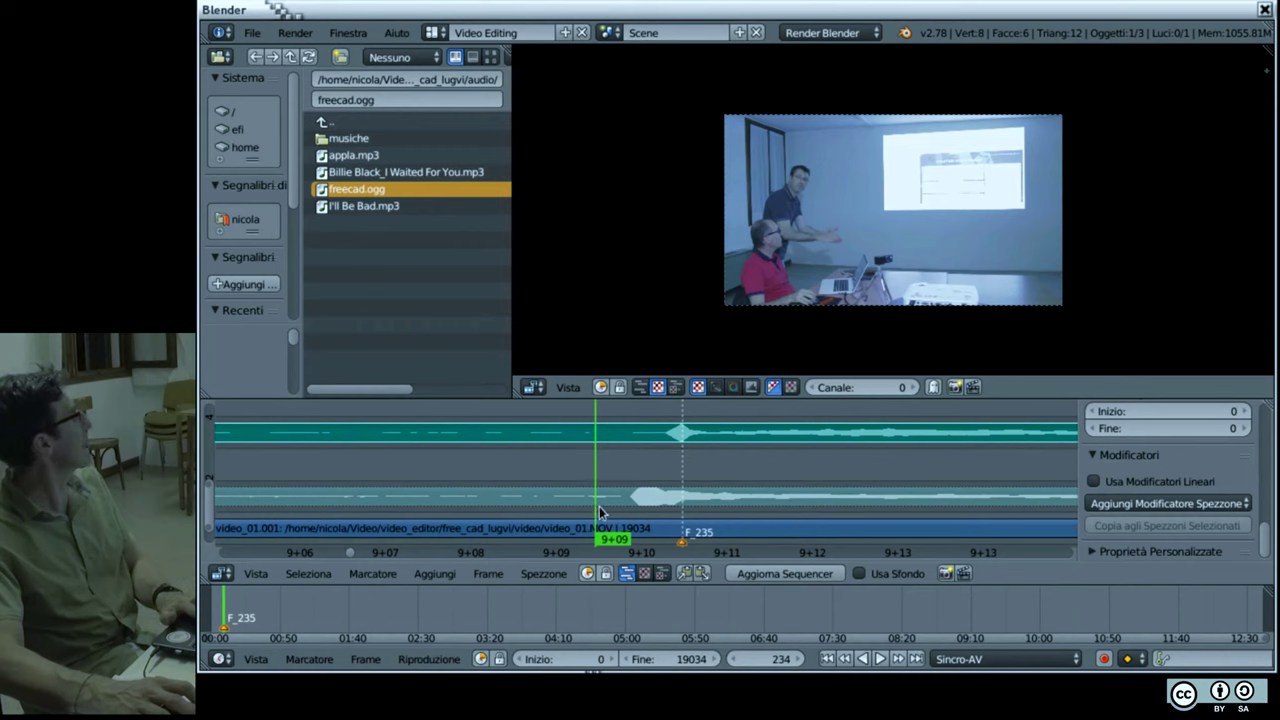
key(Right)
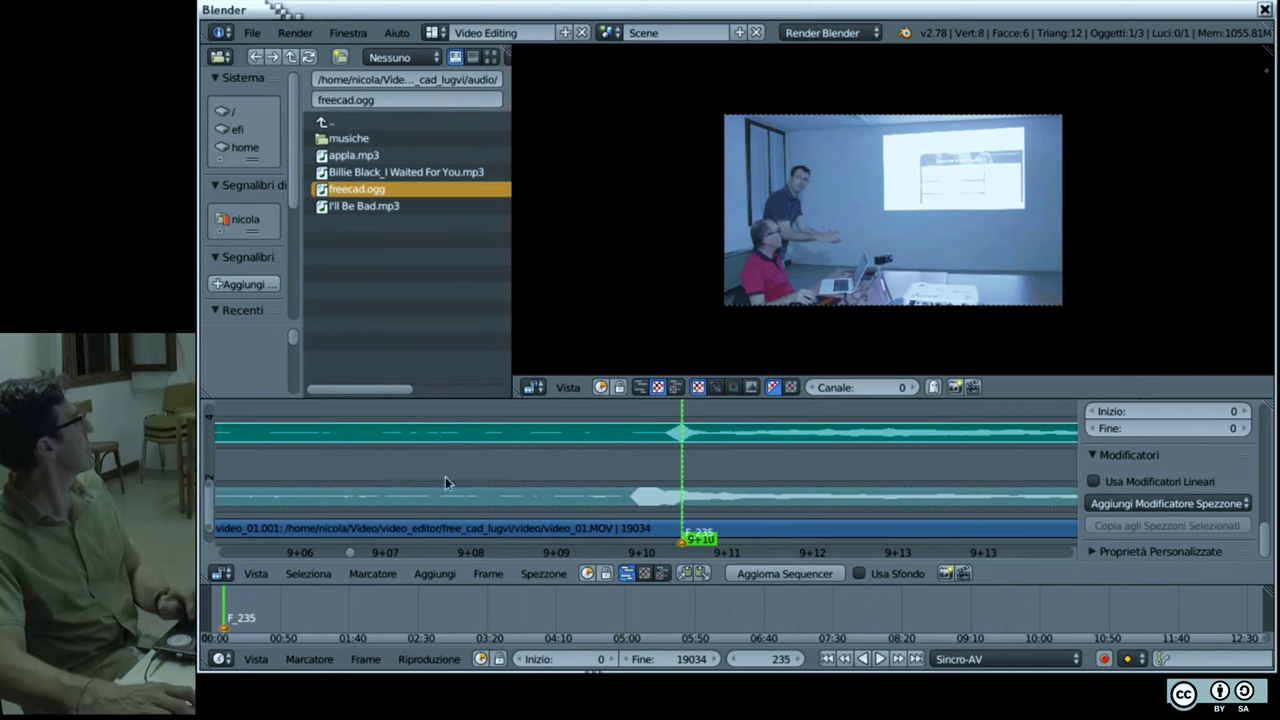
click(635, 497)
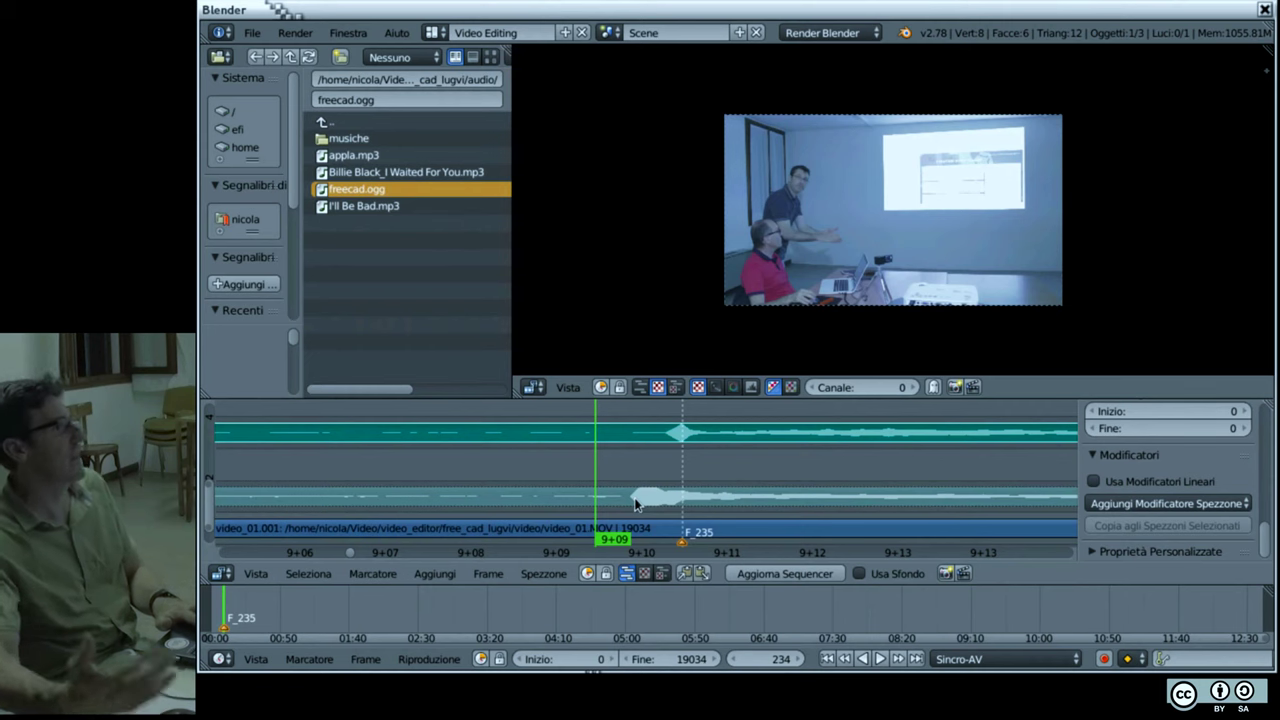
key(Right)
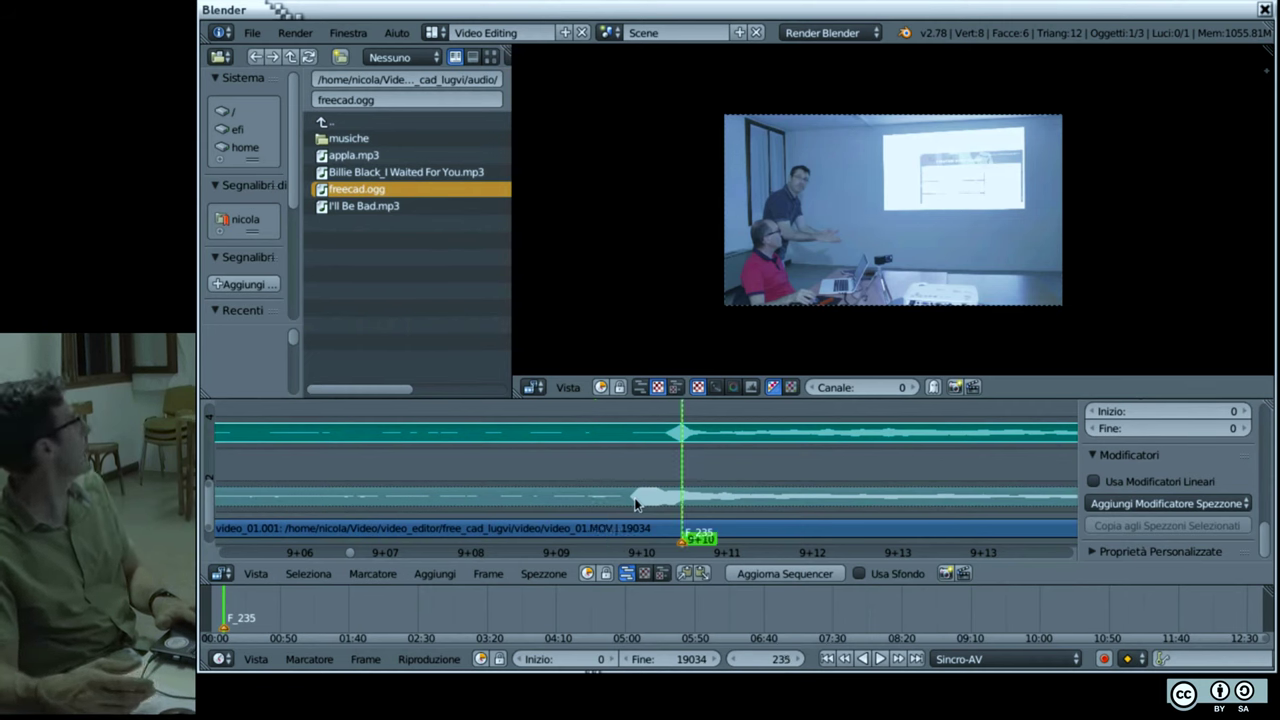
key(Left)
key(Right)
key(Left)
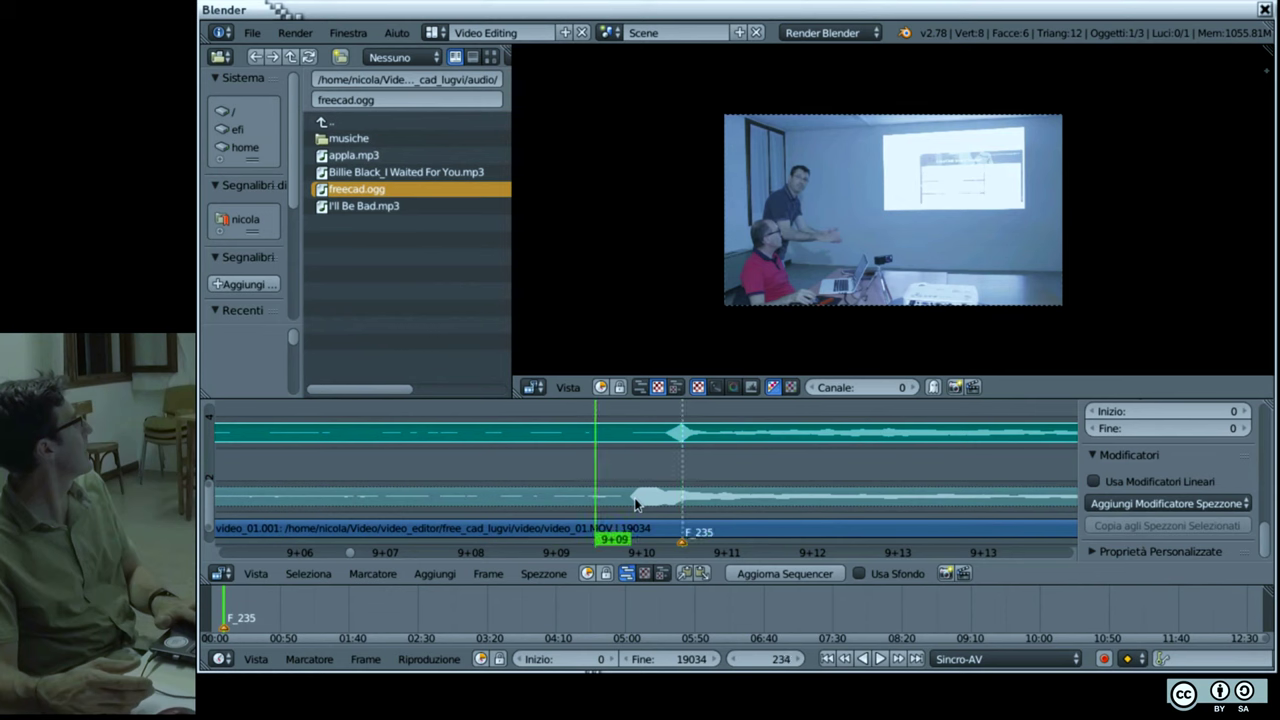
key(Right)
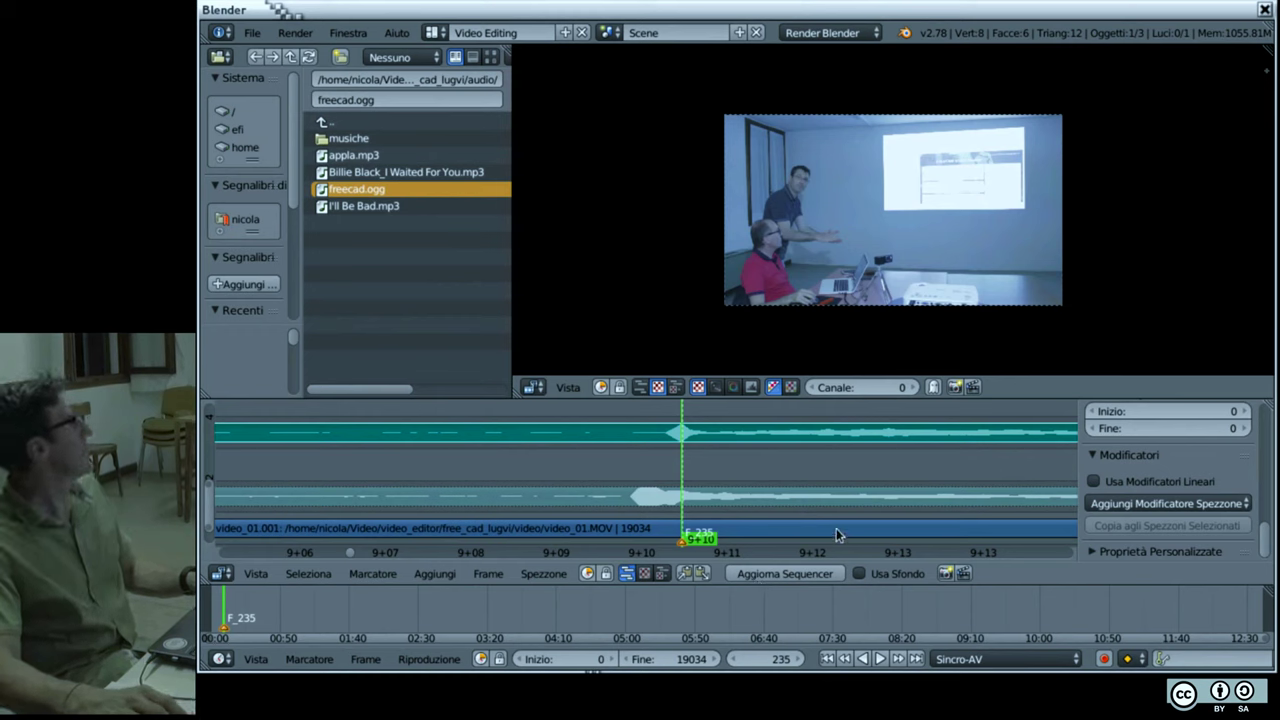
Step: Zoom out and pan the sequencer so the poster, video and audio strips are all visible
drag(836, 528, 790, 528)
scroll(790, 528, down, 3)
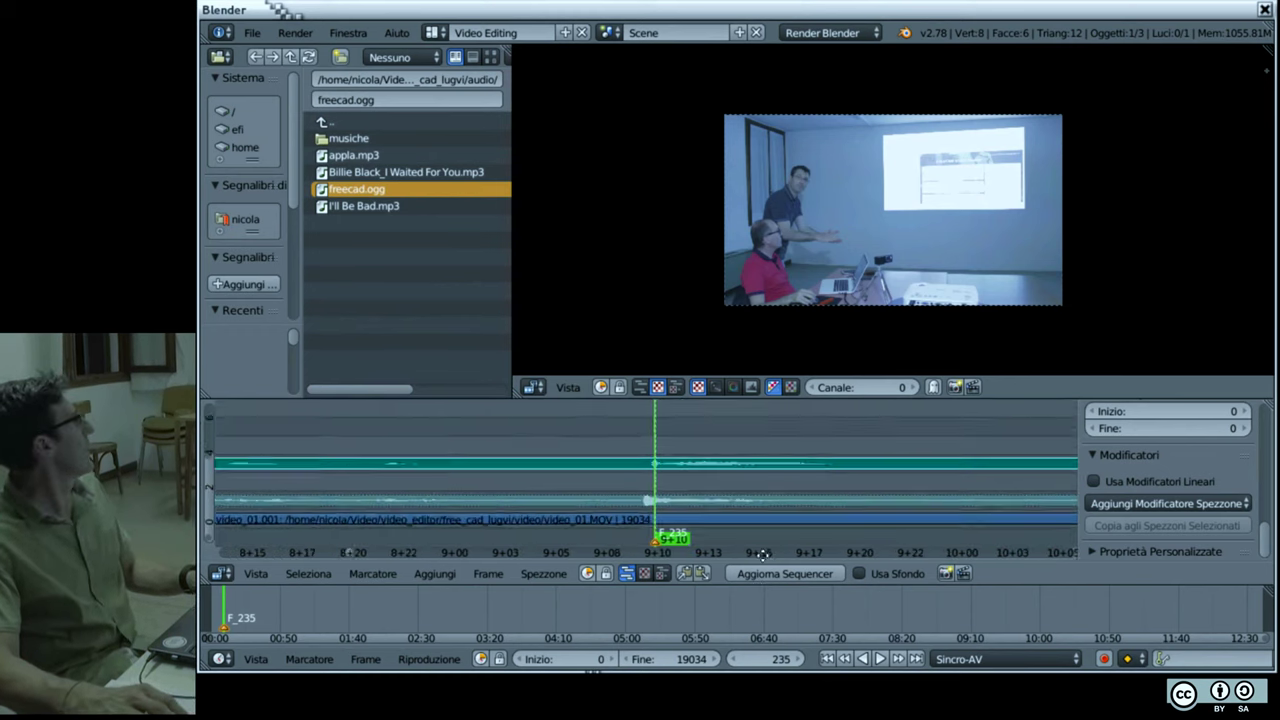
scroll(749, 414, down, 1)
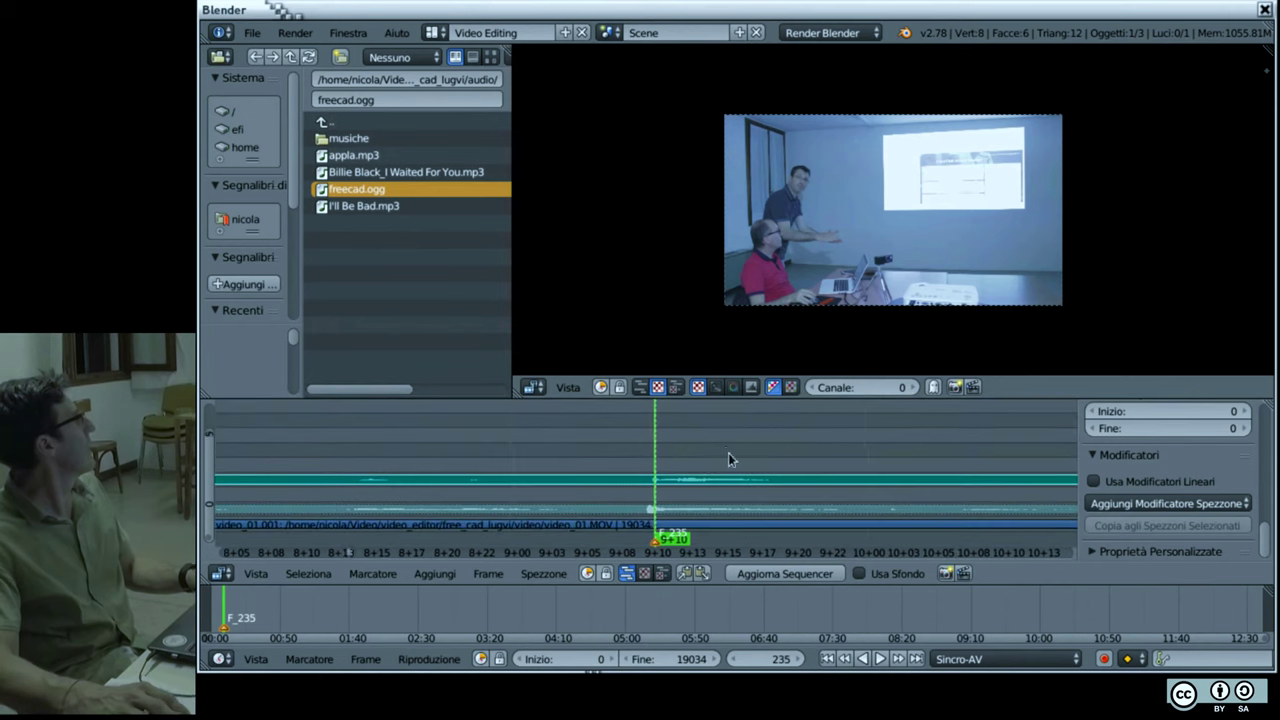
scroll(743, 460, right, 3)
scroll(752, 464, left, 2)
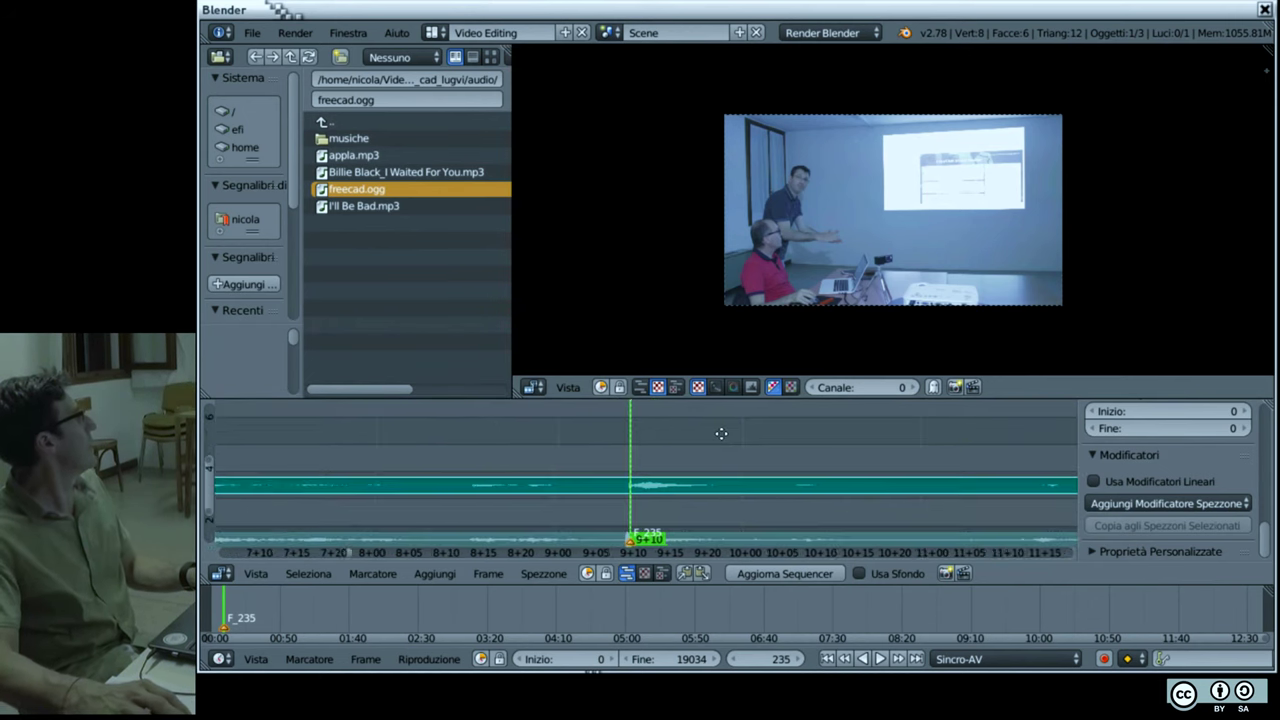
scroll(714, 456, down, 2)
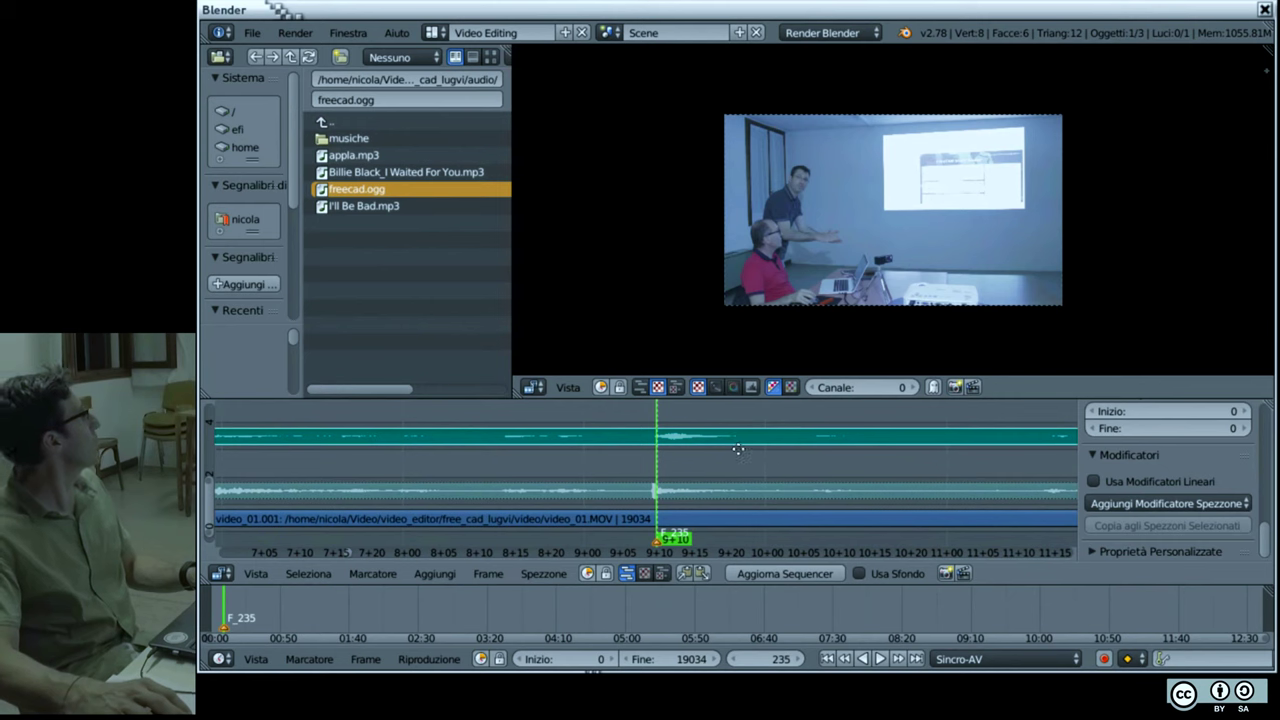
scroll(734, 455, down, 4)
scroll(717, 458, down, 2)
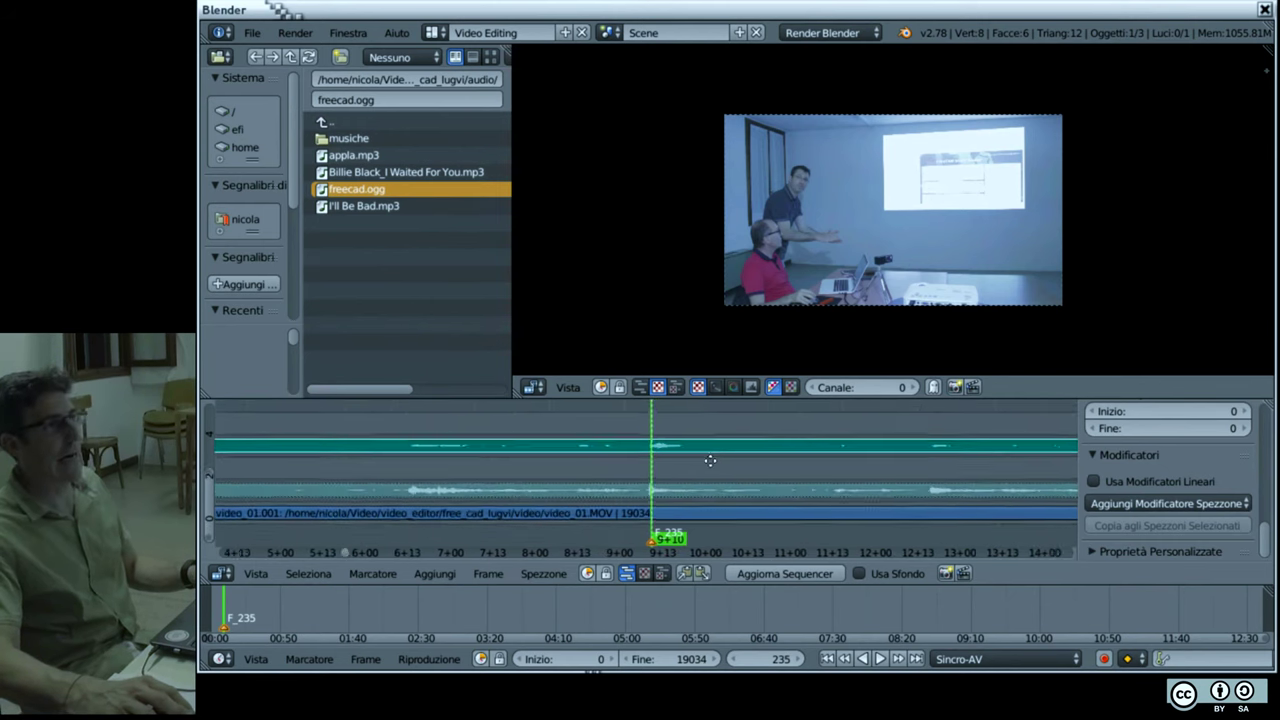
scroll(712, 462, down, 1)
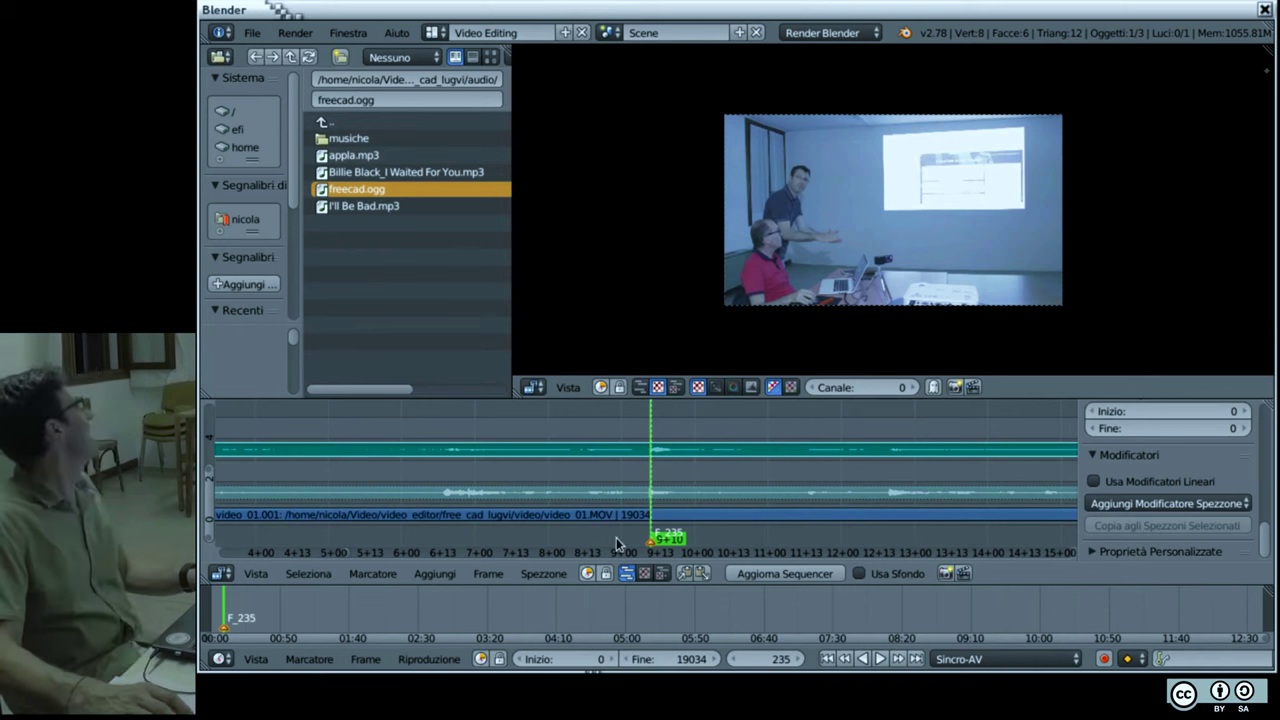
scroll(665, 505, down, 2)
scroll(670, 493, down, 2)
scroll(675, 490, down, 2)
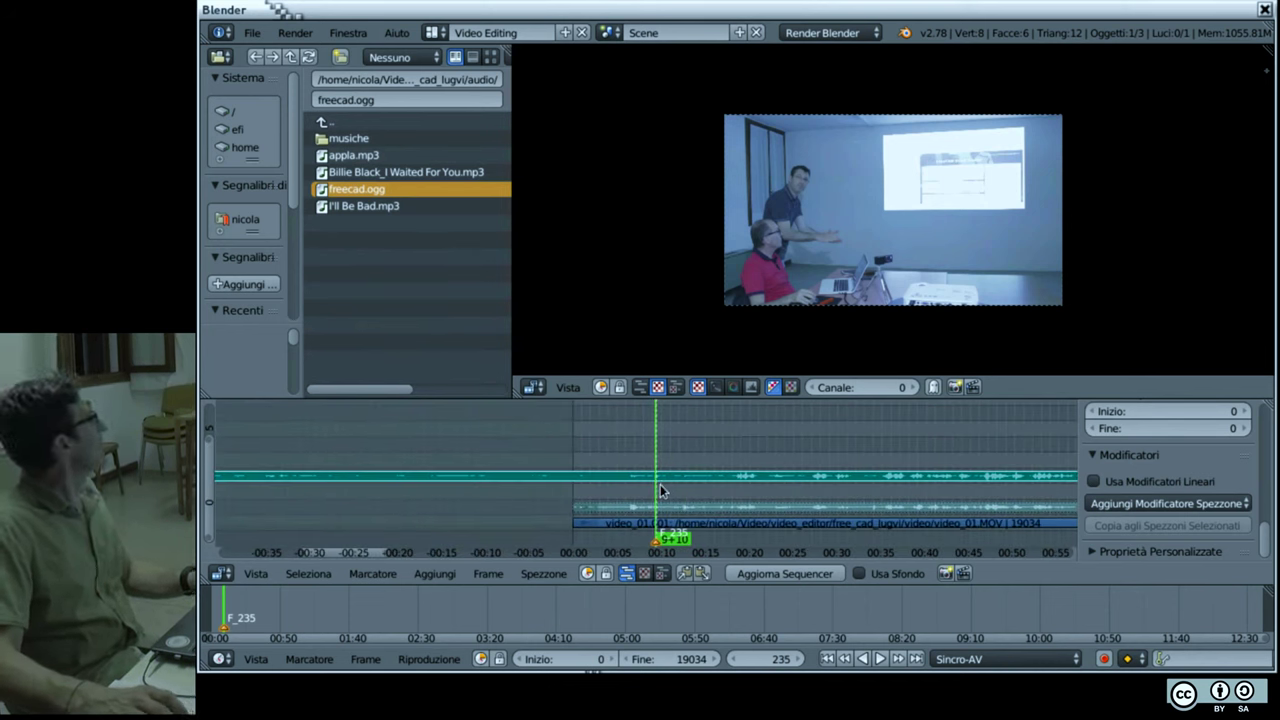
scroll(659, 491, up, 1)
scroll(658, 491, up, 2)
scroll(657, 493, up, 2)
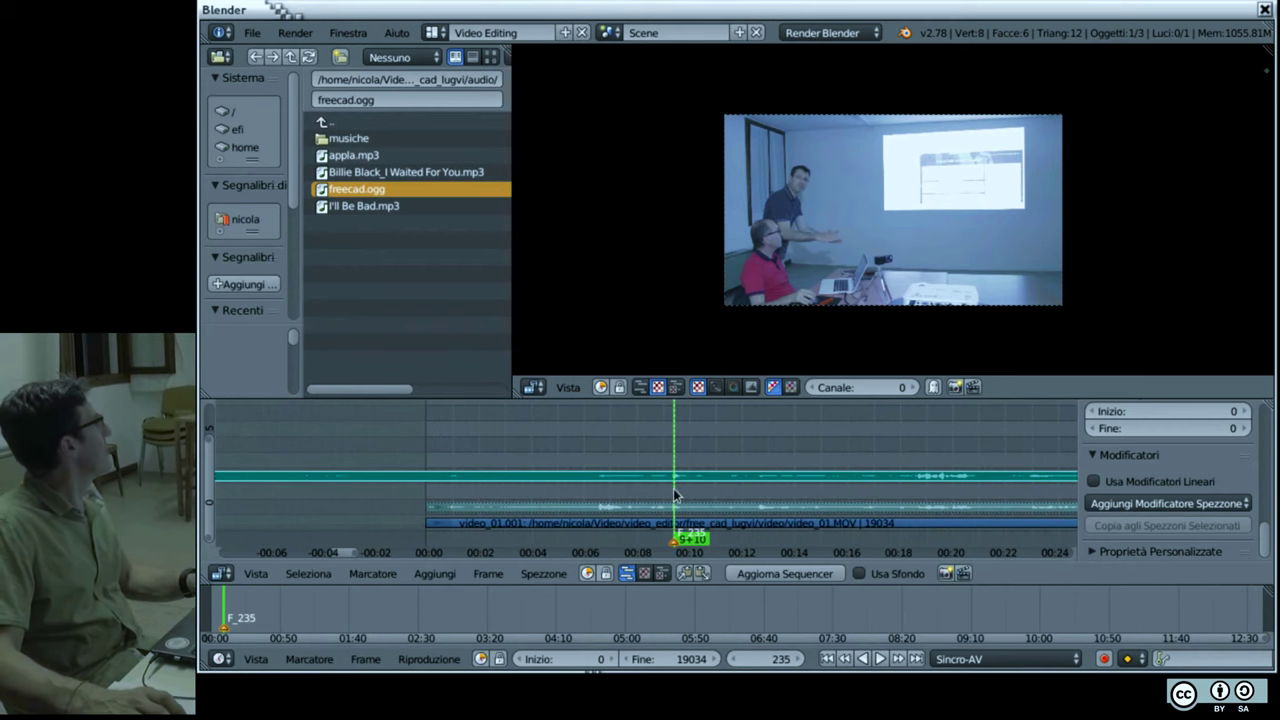
scroll(700, 482, up, 2)
scroll(720, 478, up, 1)
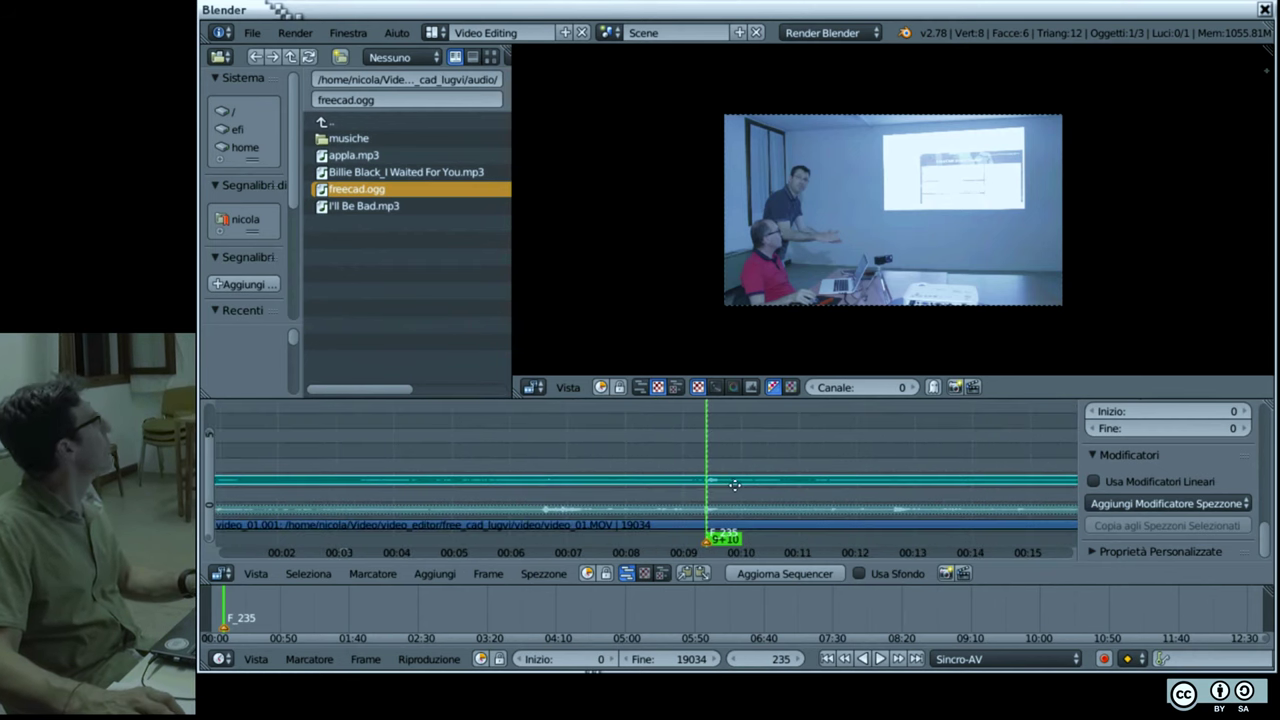
scroll(745, 473, up, 2)
drag(752, 487, 644, 437)
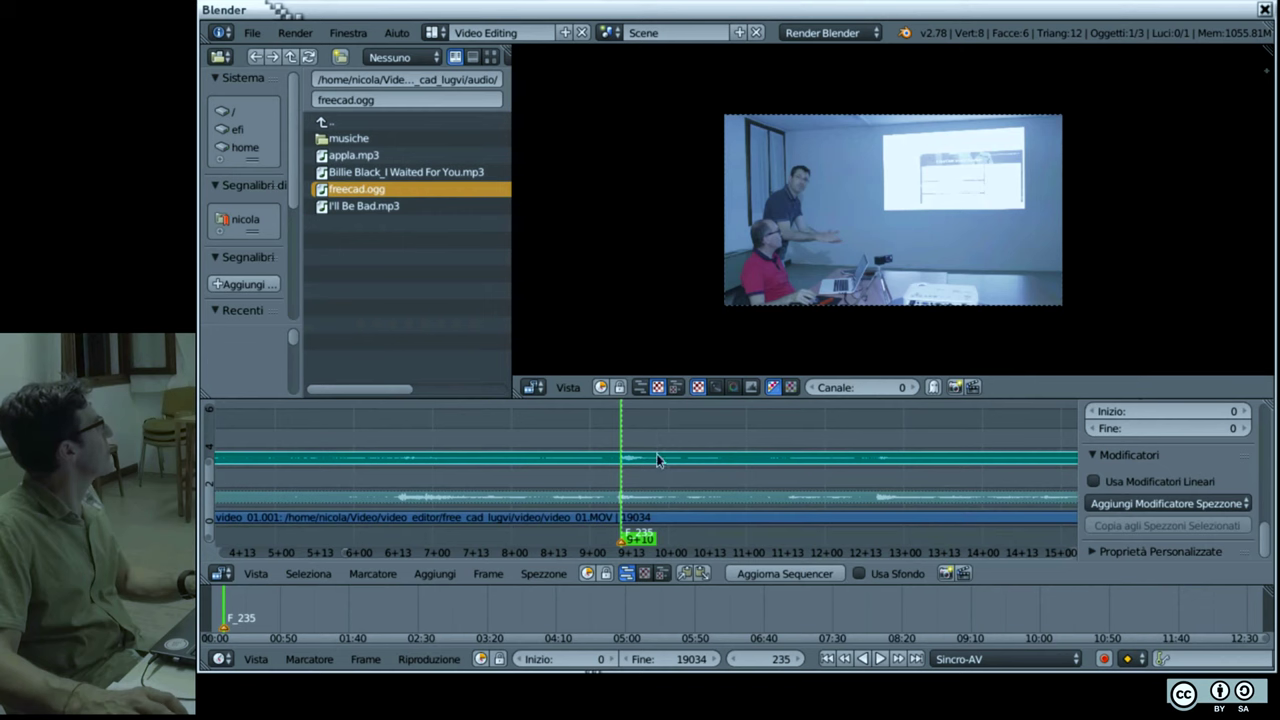
scroll(639, 477, up, 1)
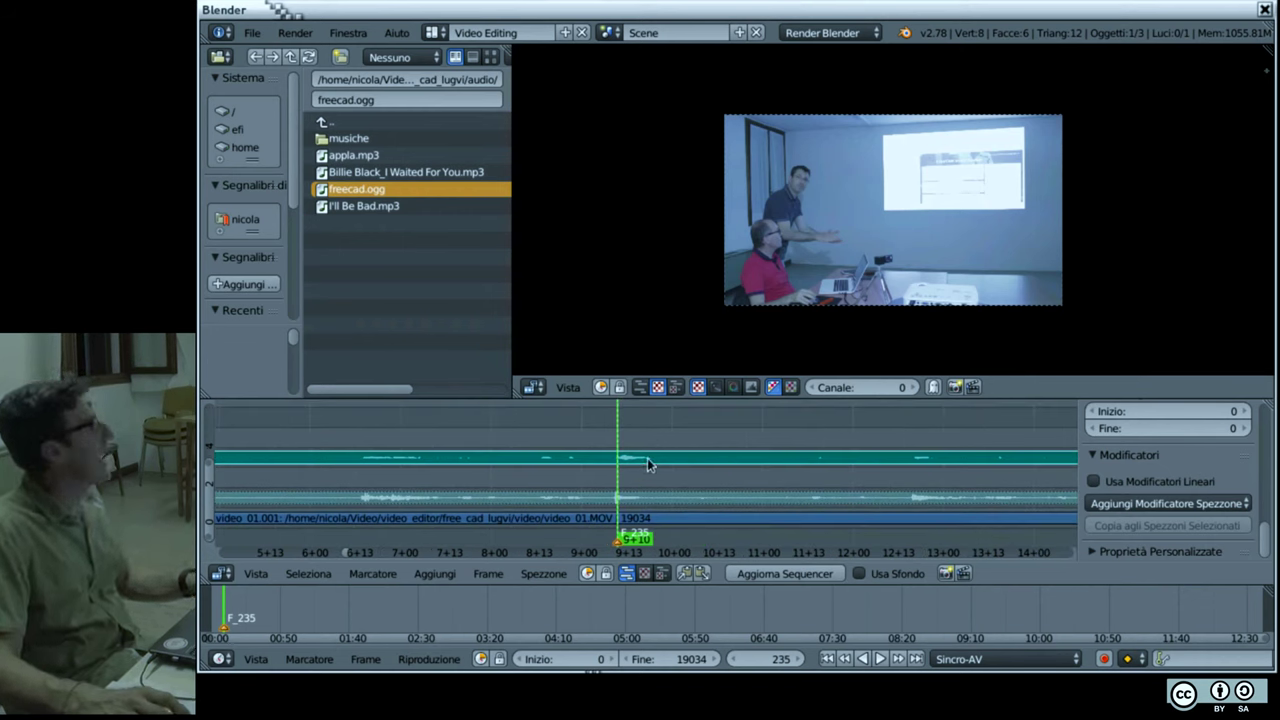
scroll(640, 462, down, 1)
scroll(630, 462, down, 2)
scroll(620, 462, down, 1)
scroll(610, 462, down, 2)
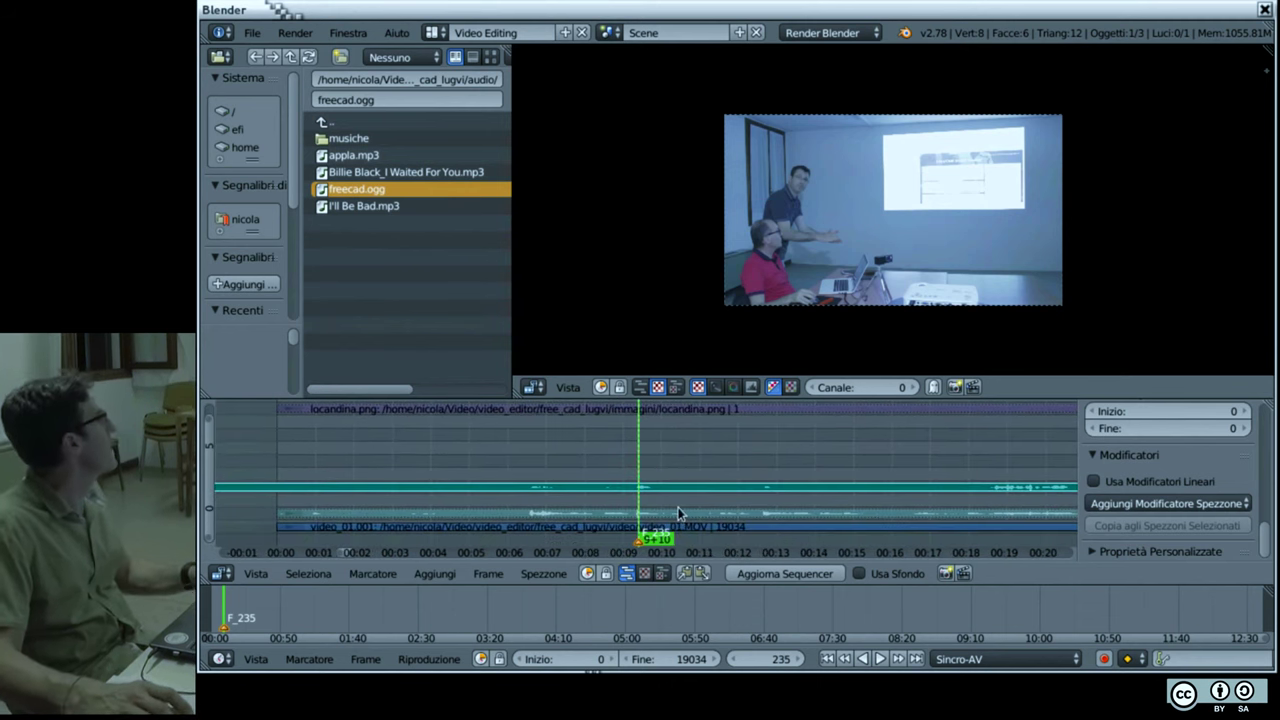
Step: Set the playhead to frame 189 and shift the audio strip left, then back right
right_click(618, 521)
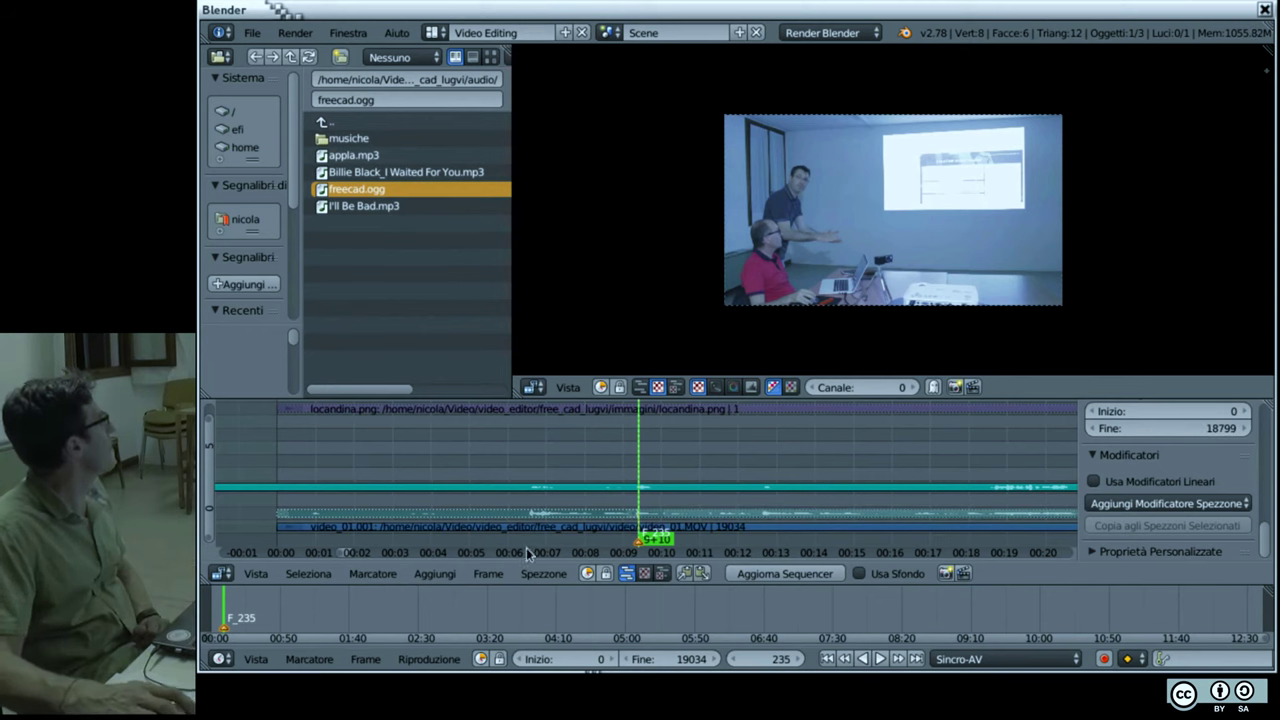
click(568, 520)
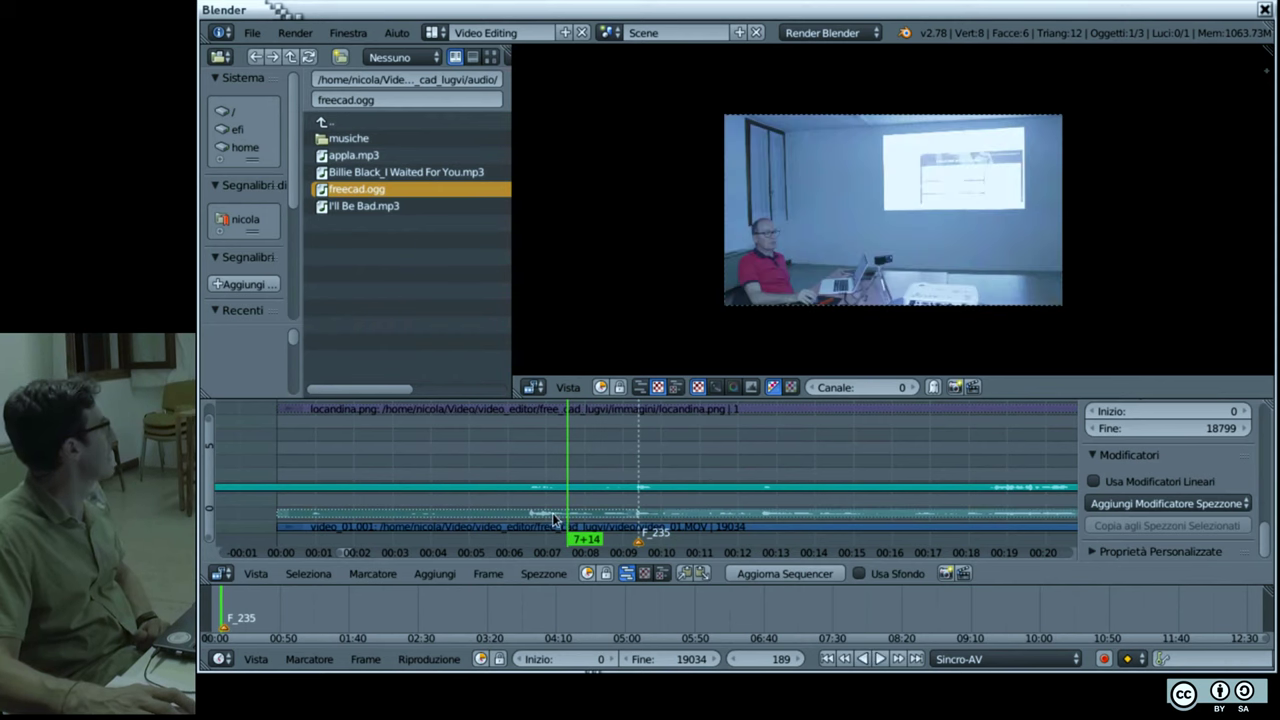
key(g)
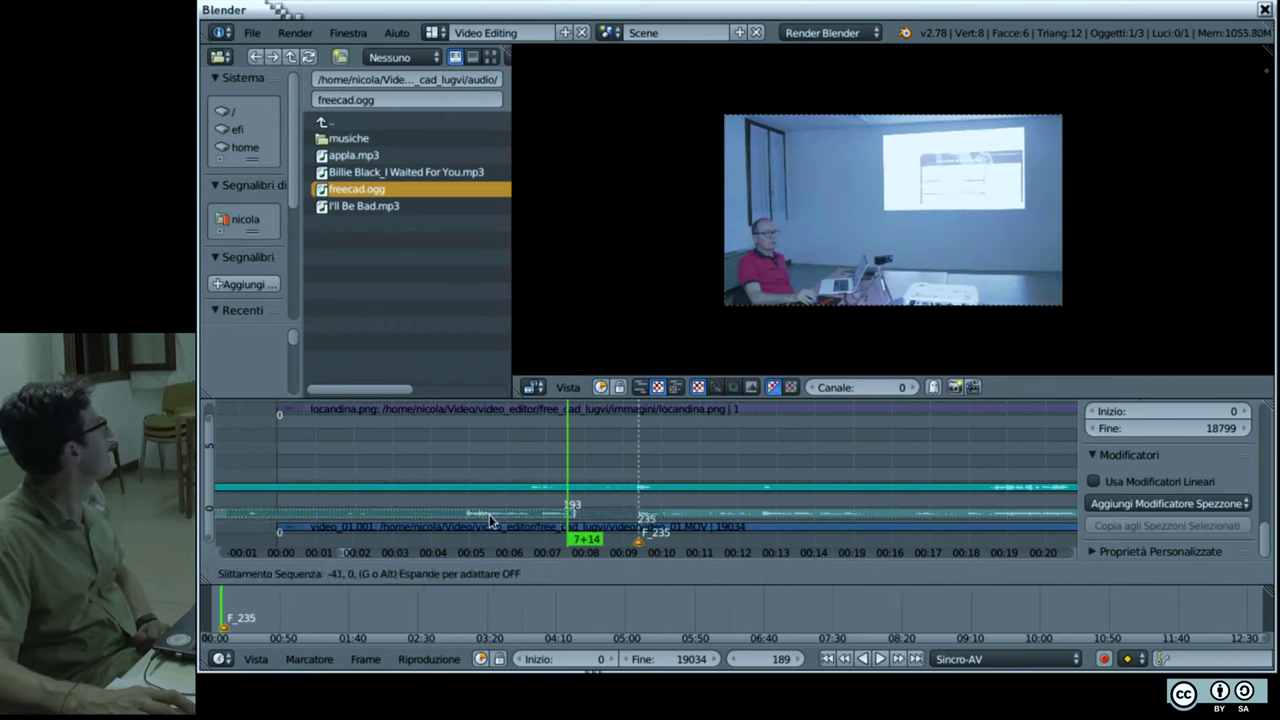
click(461, 527)
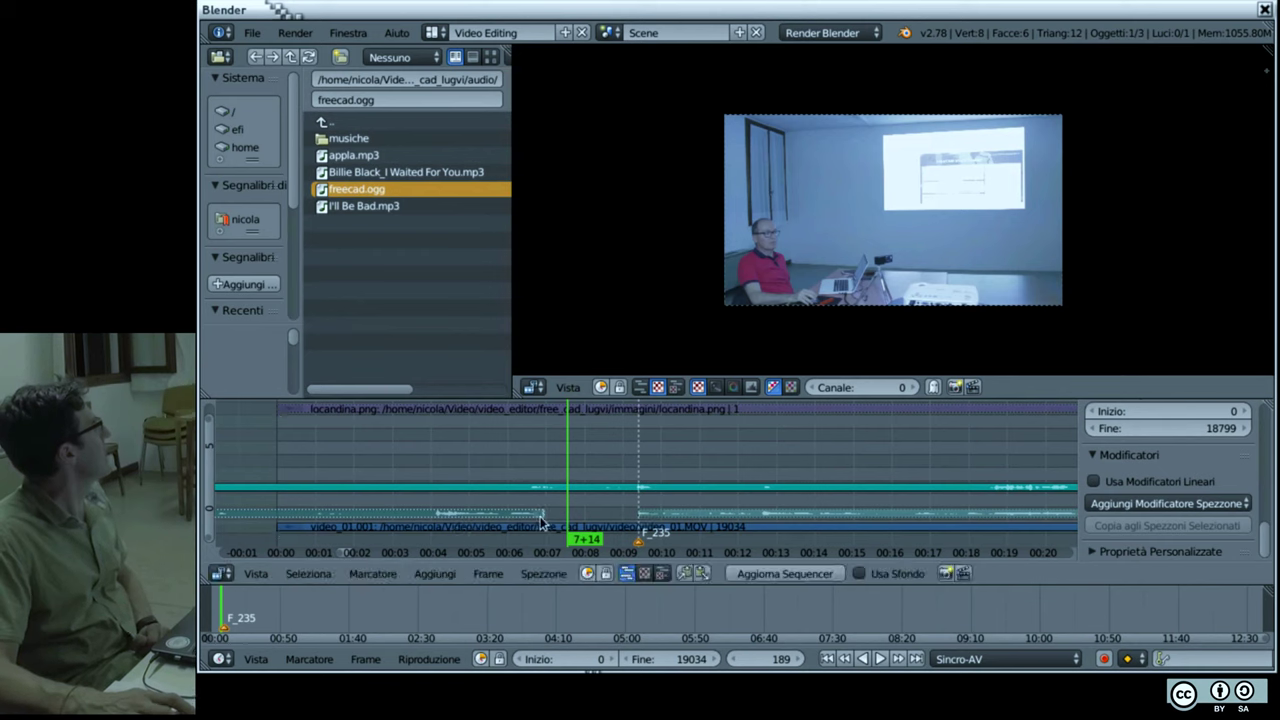
key(g)
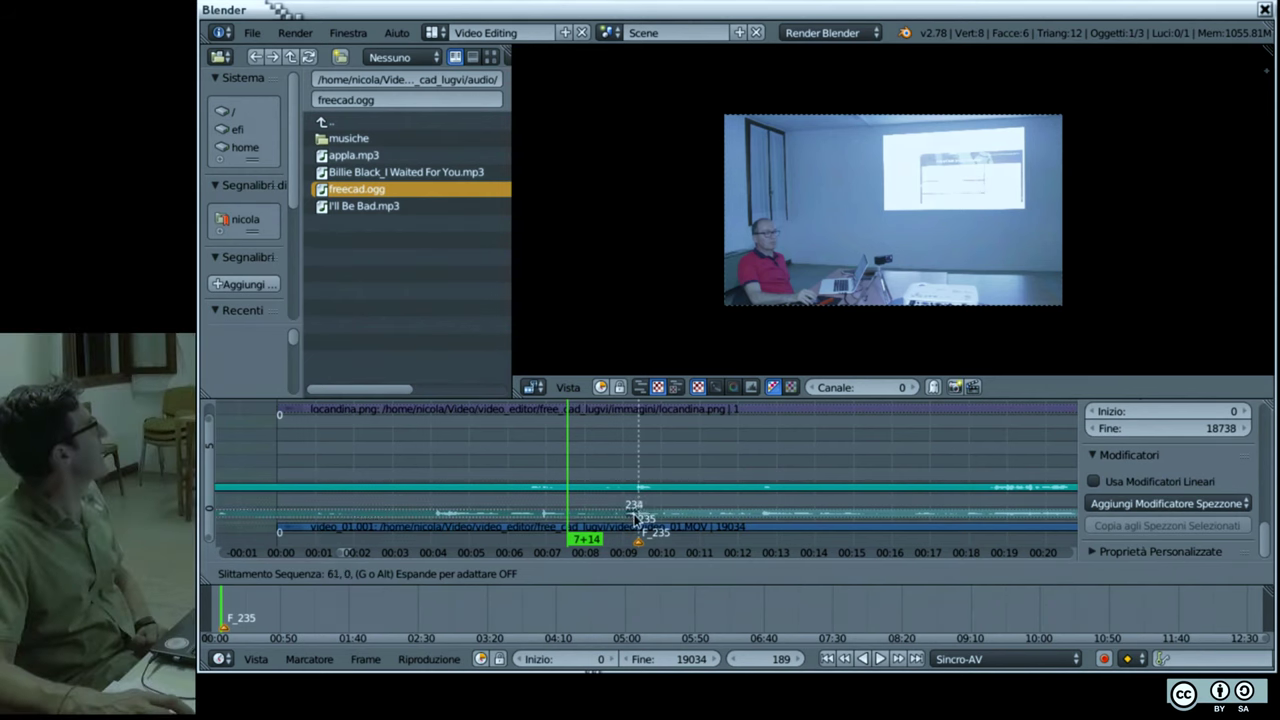
click(649, 517)
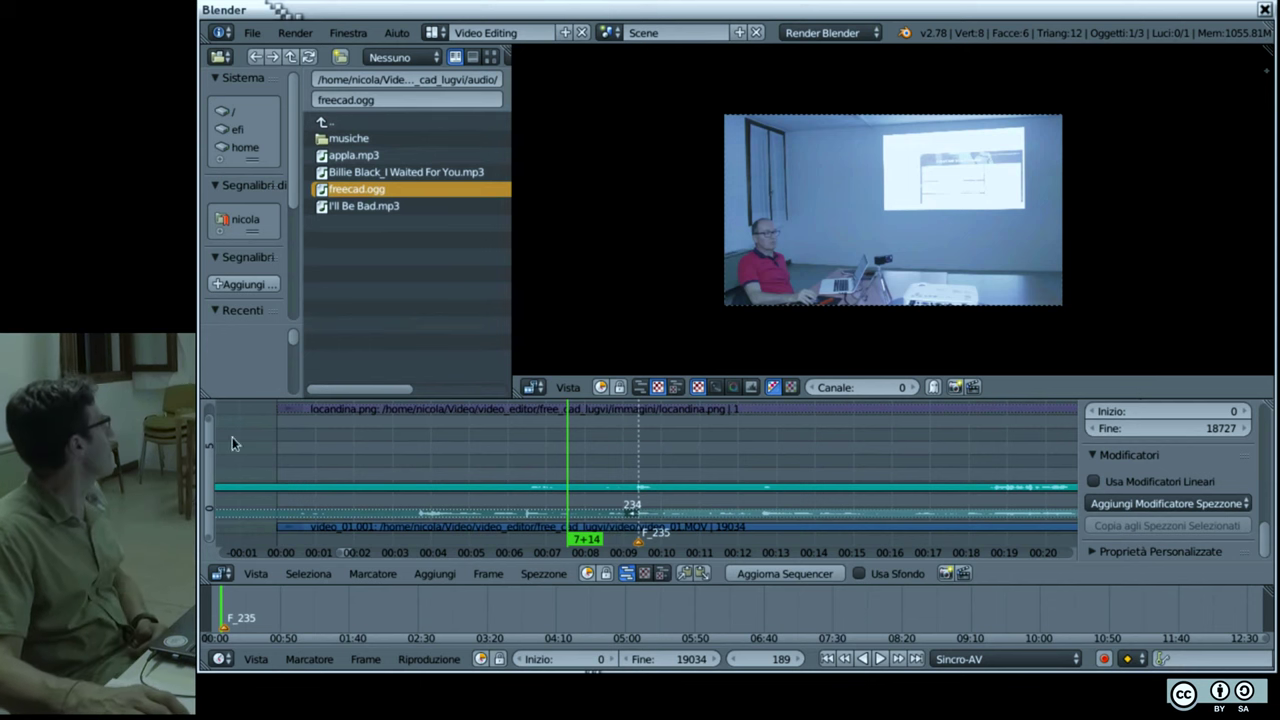
Step: Drag the freecad.ogg audio strip left until its Inizio reads 0
scroll(369, 447, left, 6)
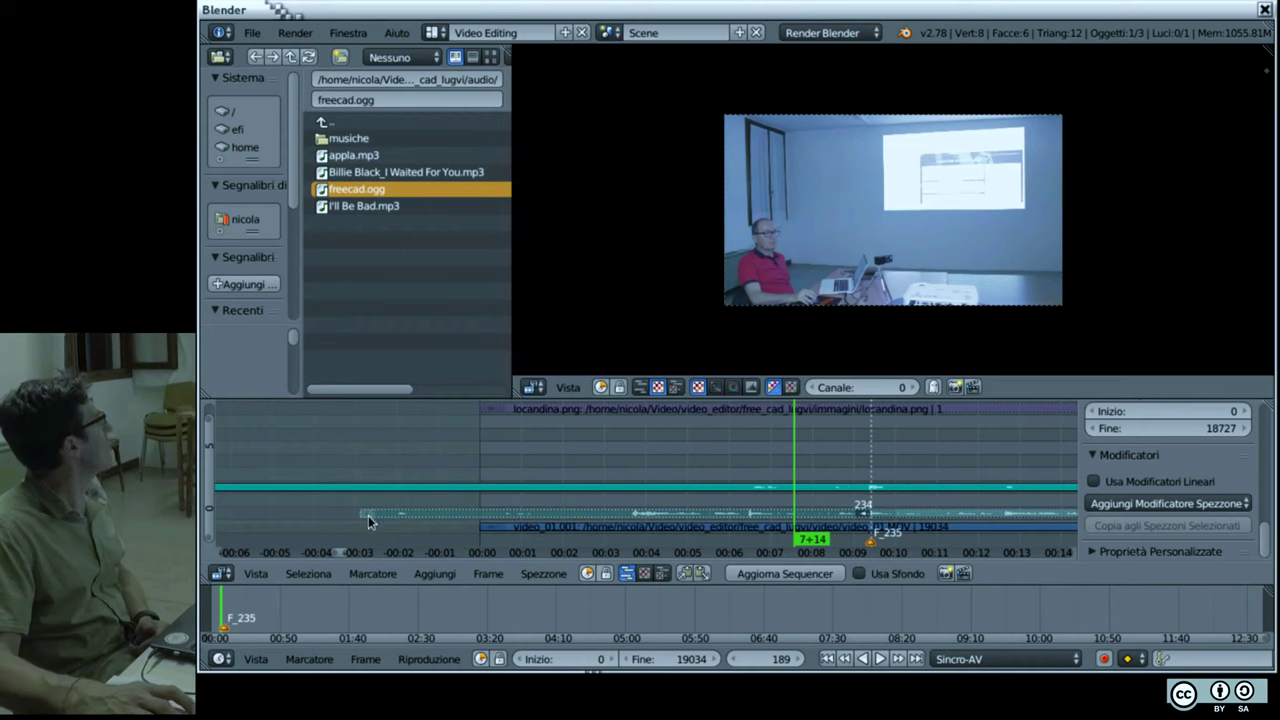
drag(370, 518, 380, 517)
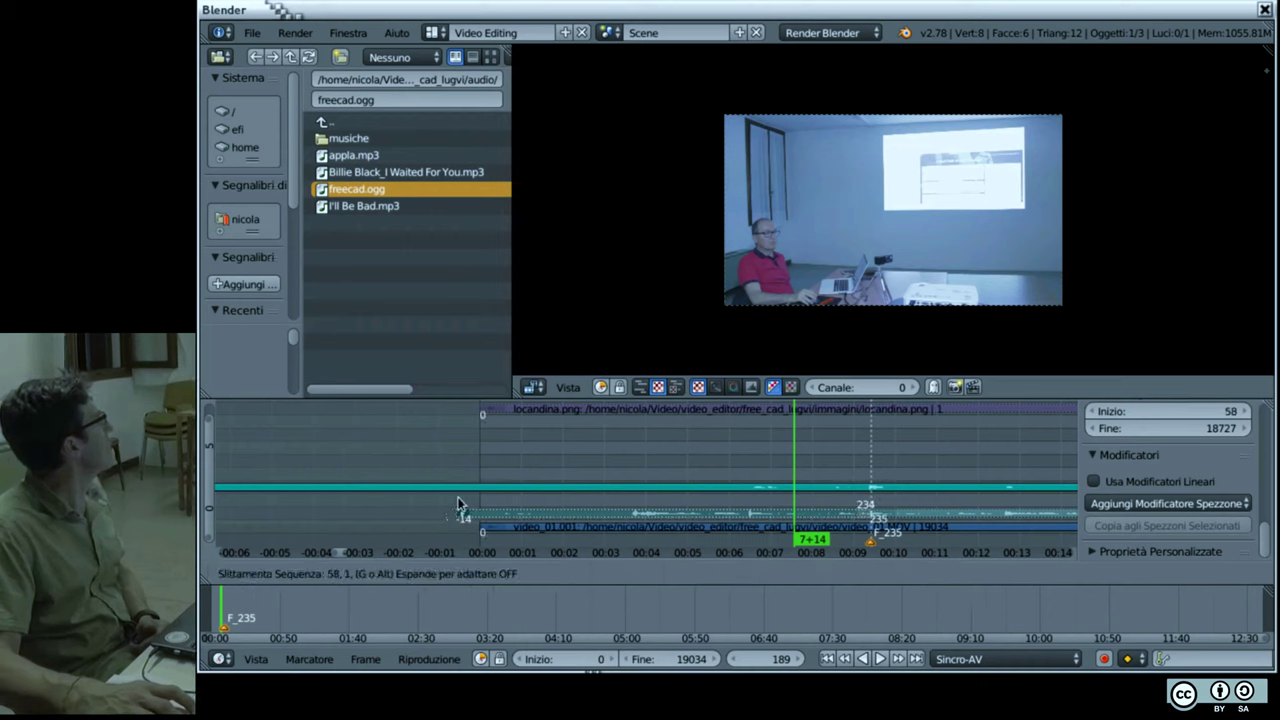
drag(458, 503, 376, 513)
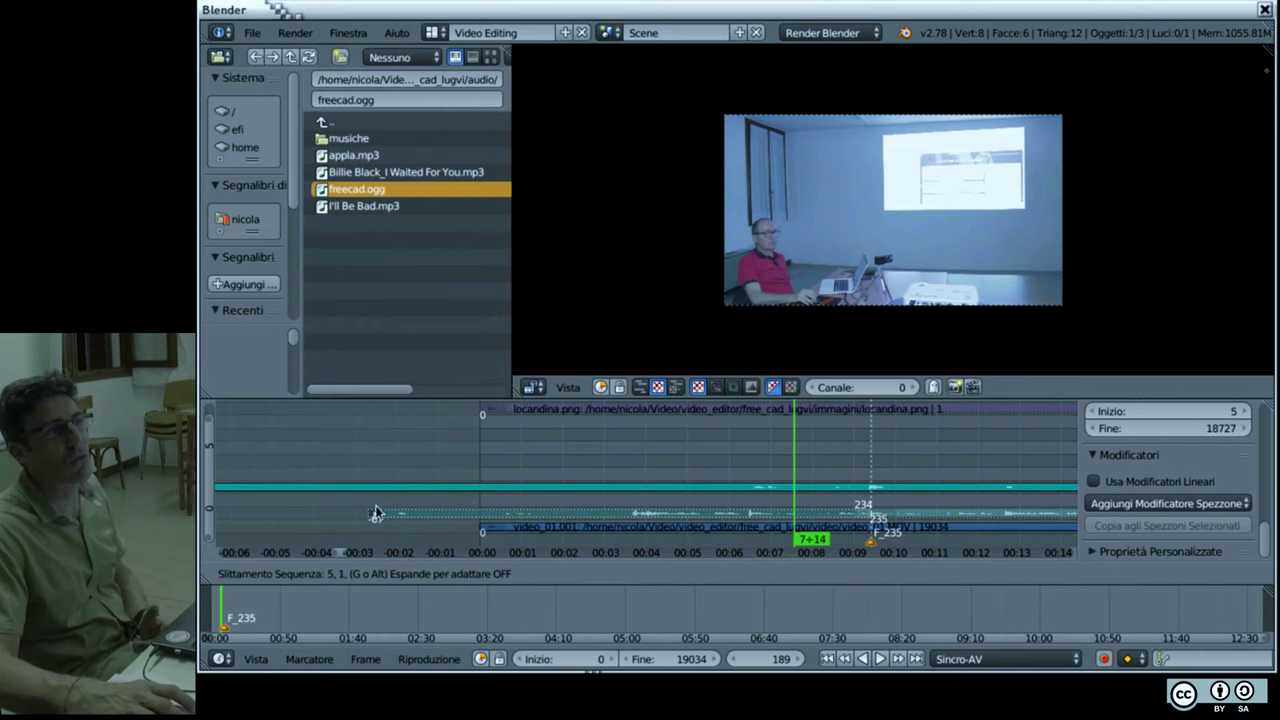
drag(376, 512, 337, 516)
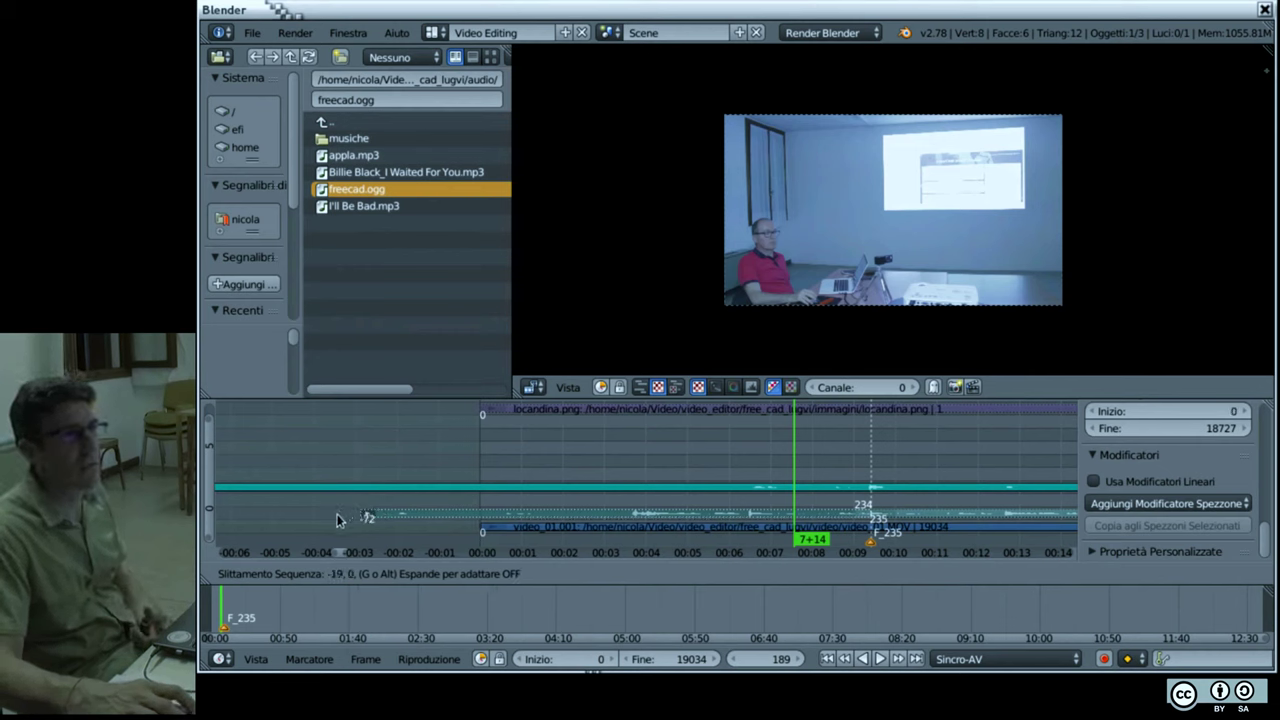
drag(337, 516, 338, 515)
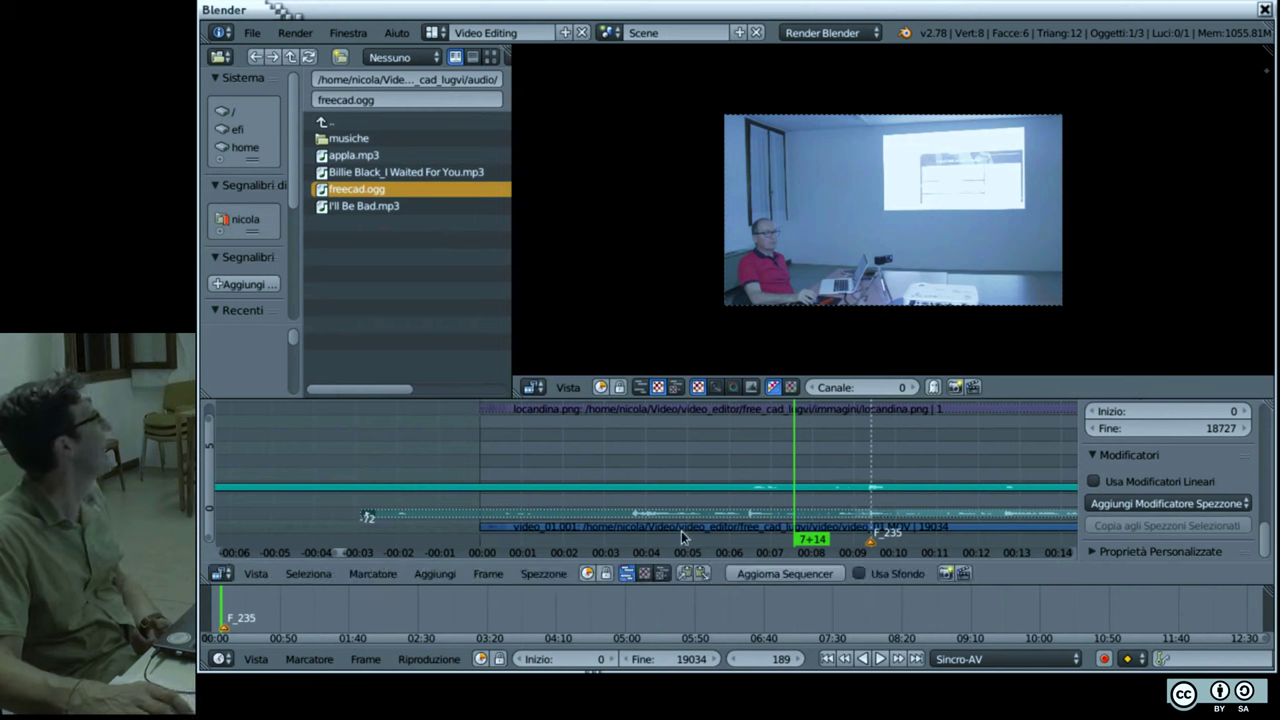
scroll(686, 508, right, 3)
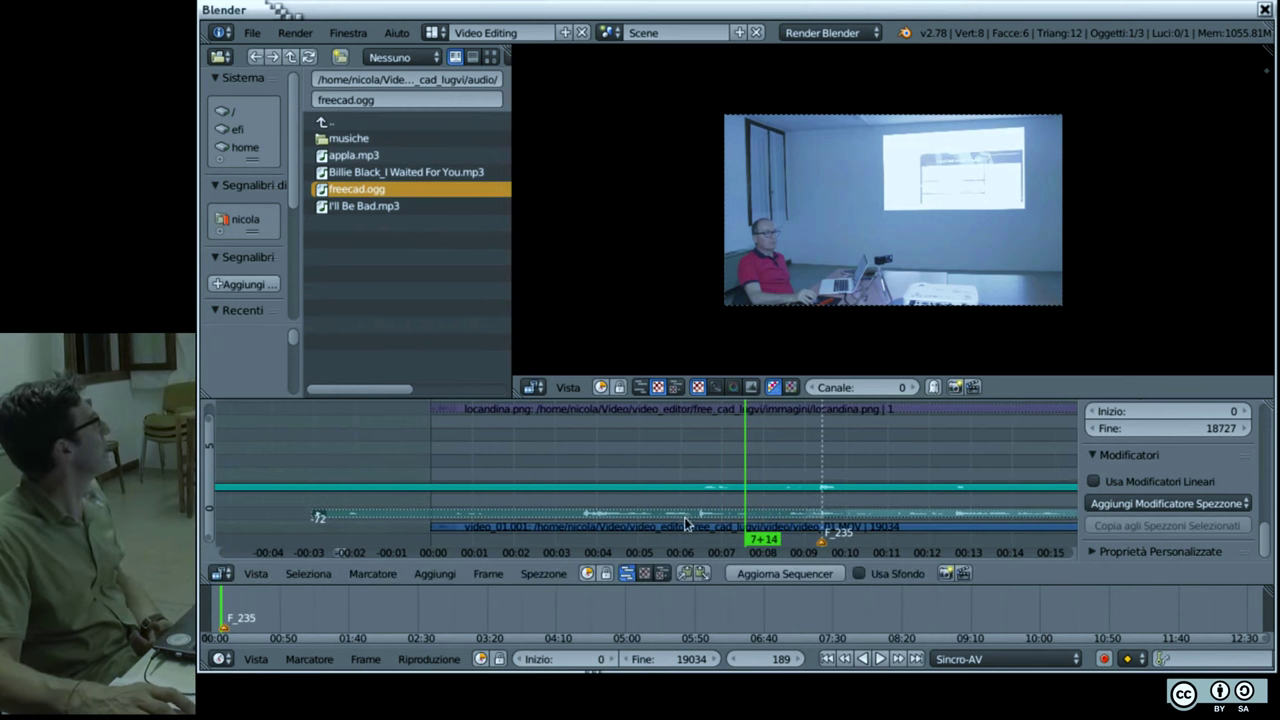
scroll(710, 497, up, 2)
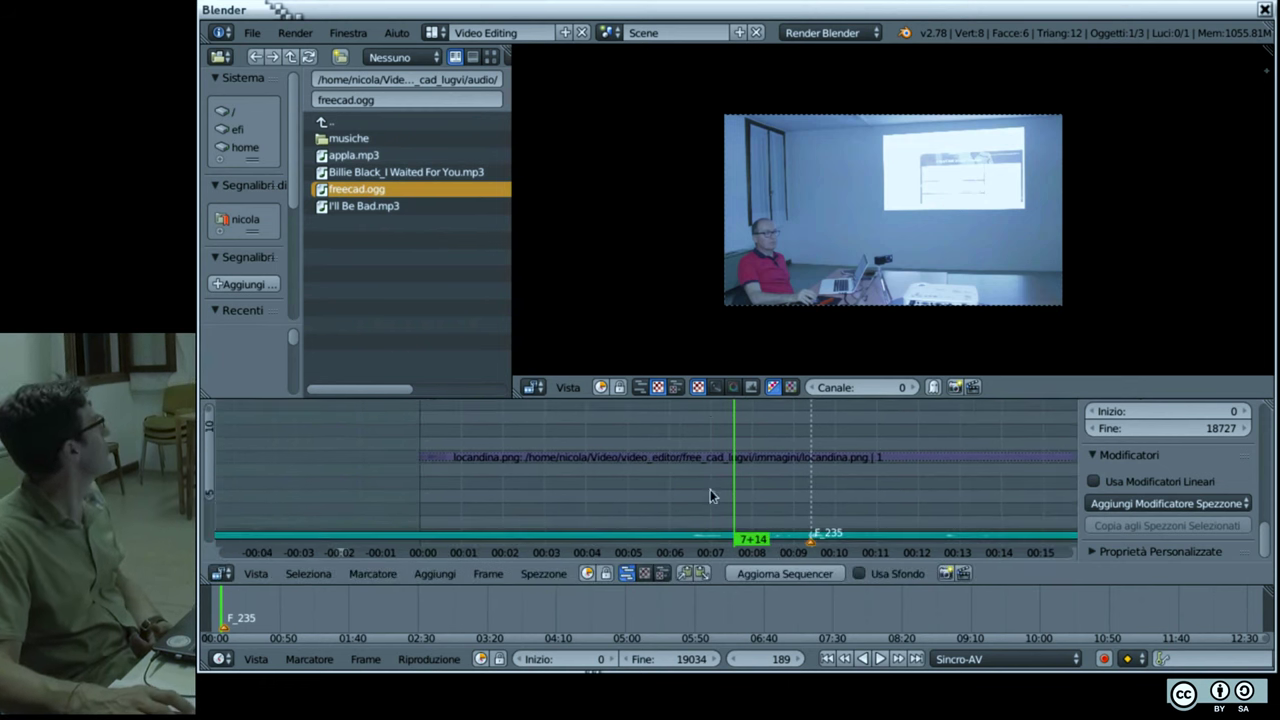
Step: Cut the locandina poster strip at the playhead and slip the piece's content left
right_click(717, 461)
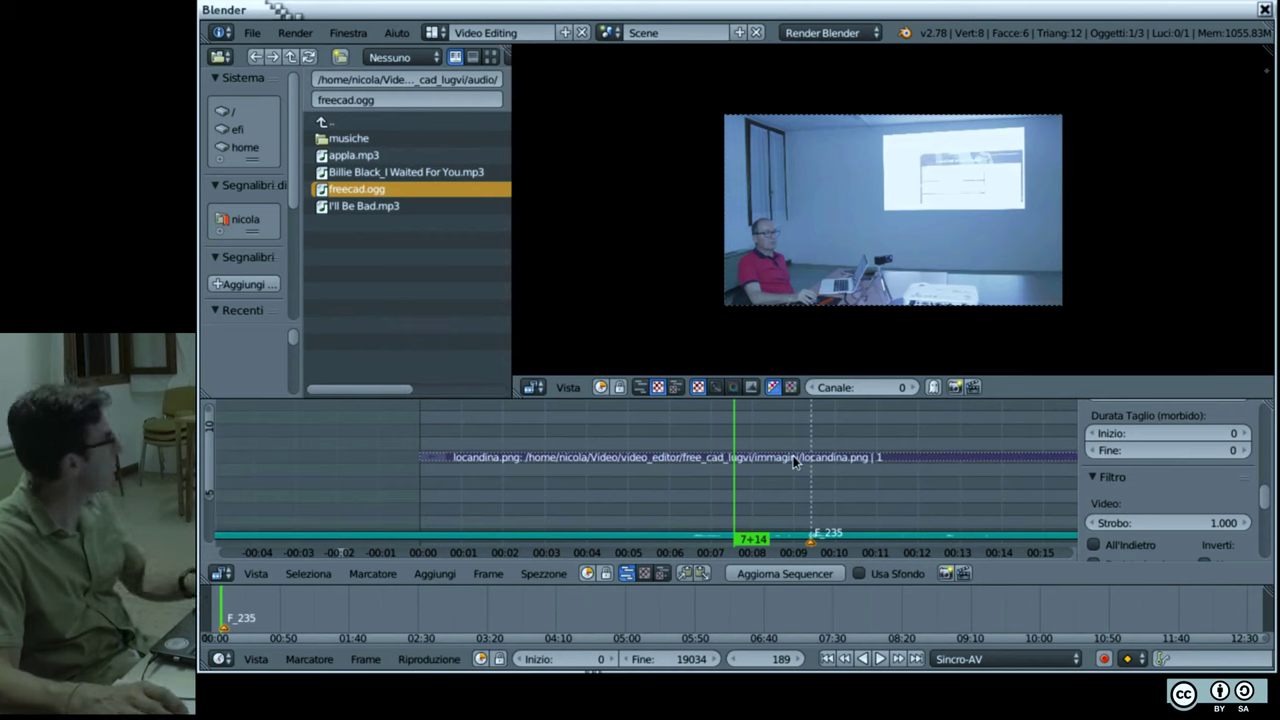
key(k)
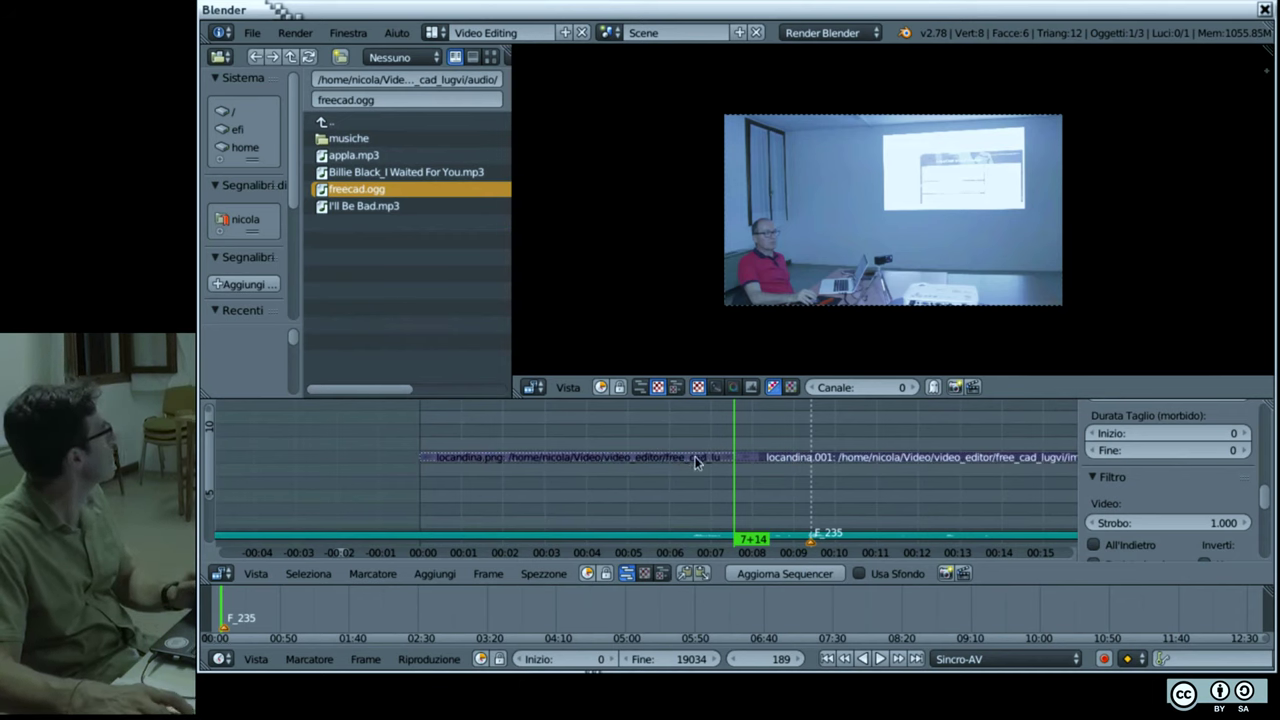
key(g)
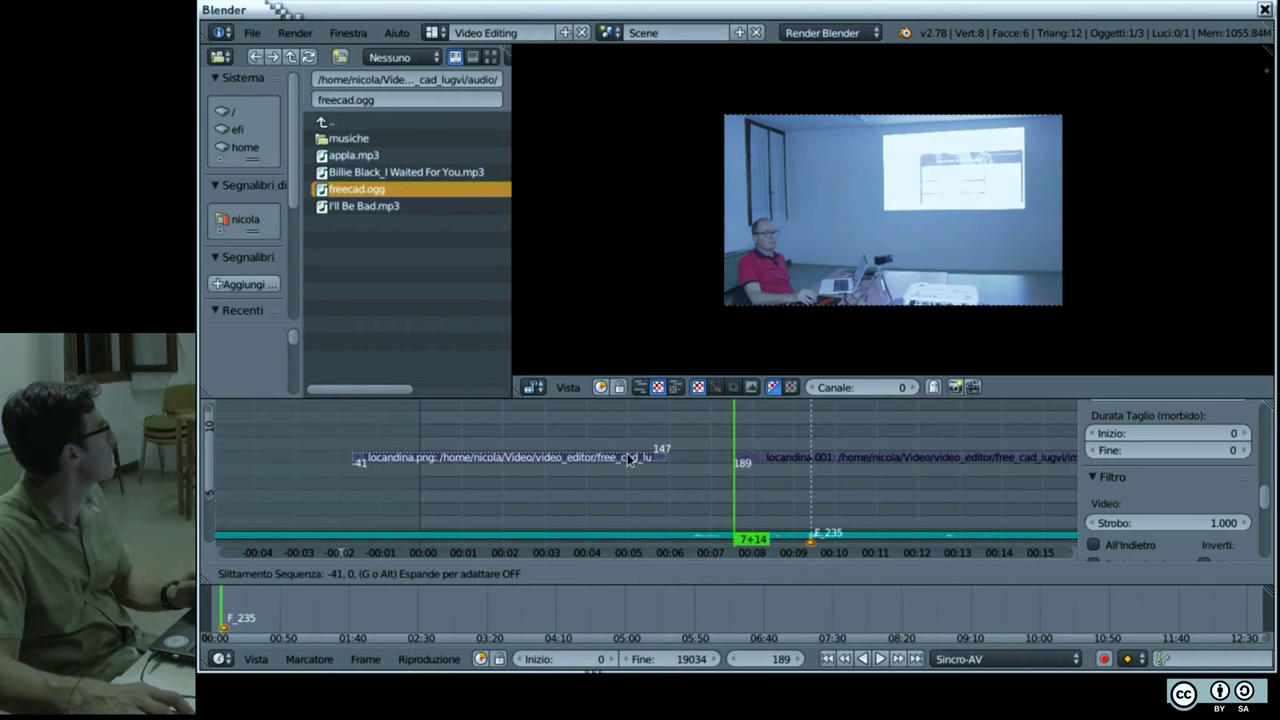
click(645, 456)
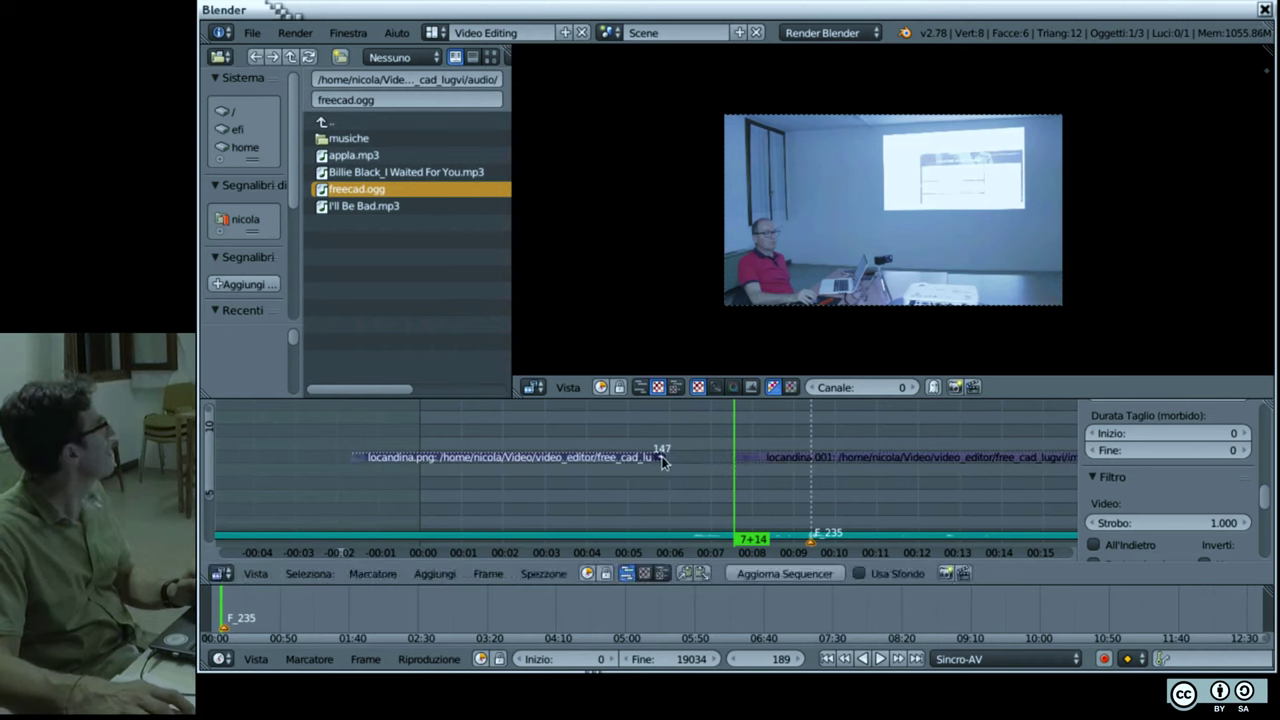
Step: Re-slip the locandina.png piece's content and extend its right end to frame 188
key(s)
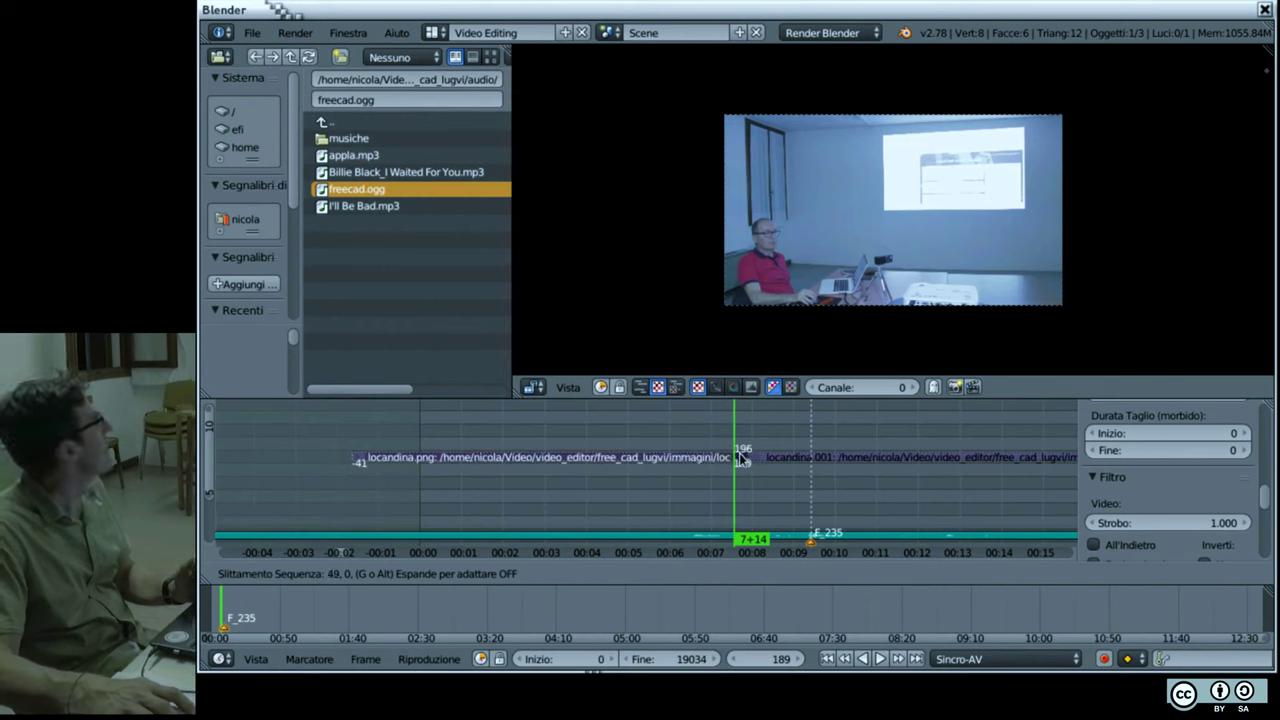
click(741, 458)
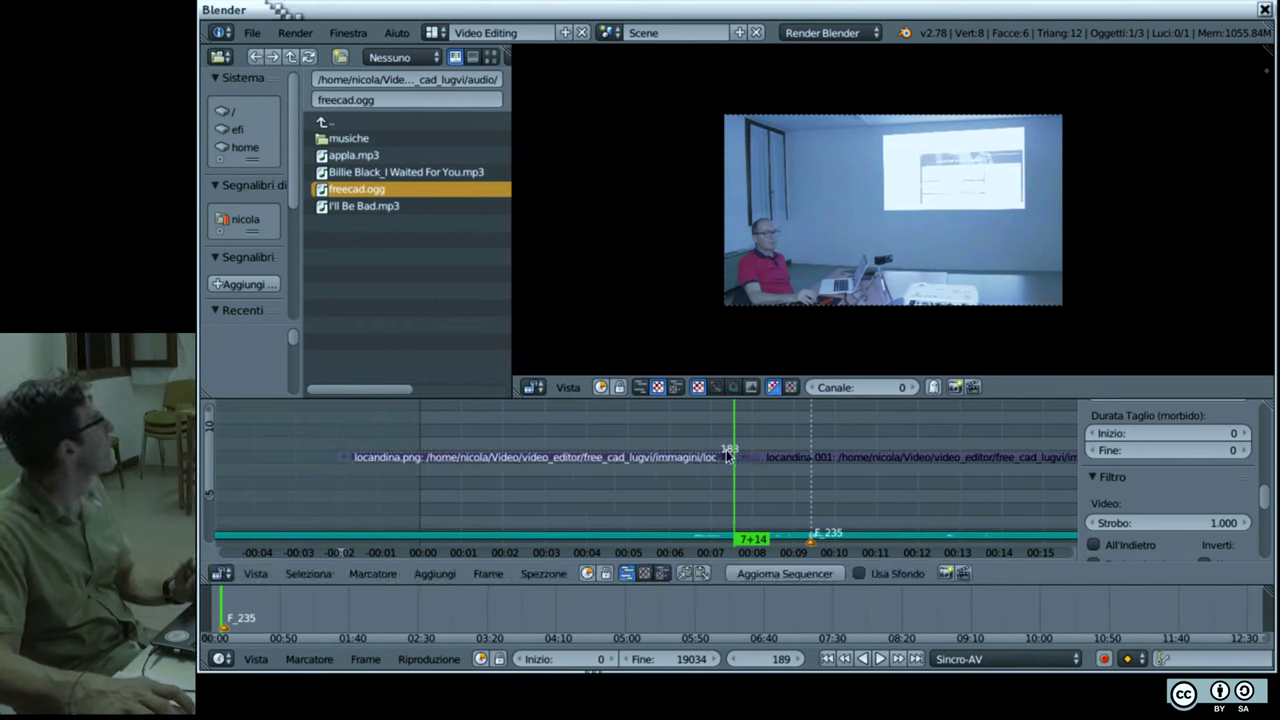
key(s)
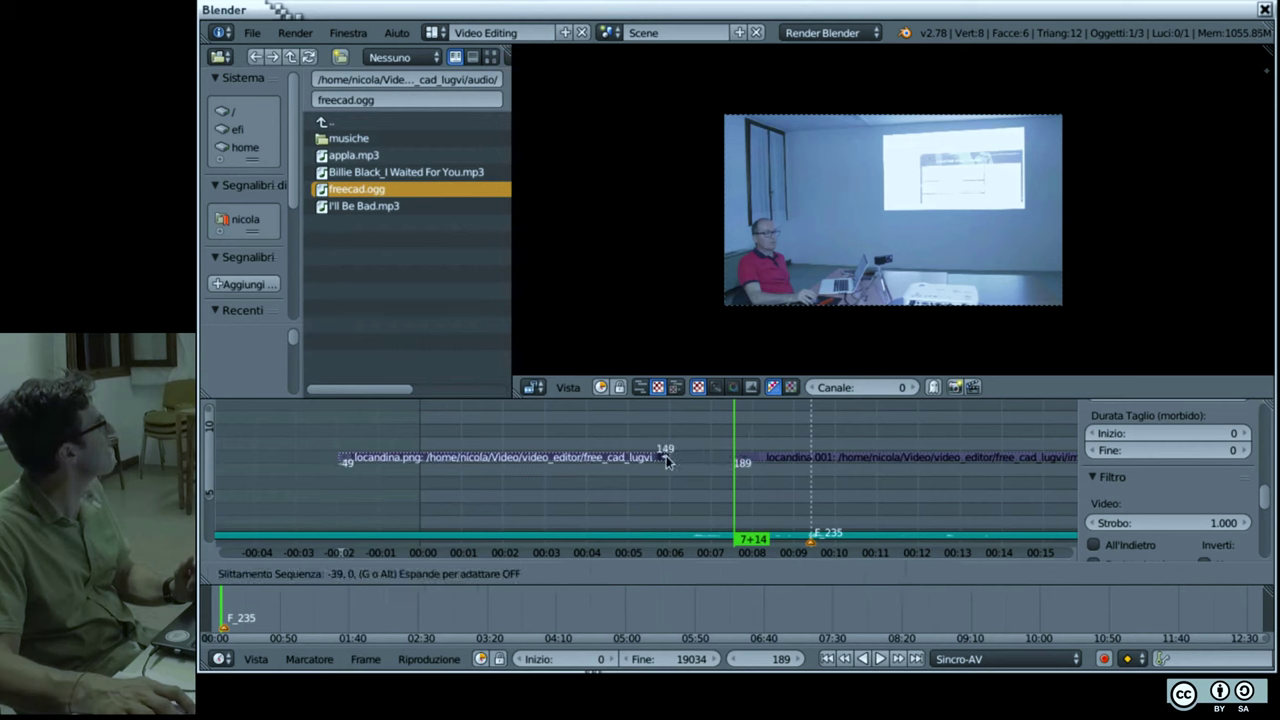
click(679, 457)
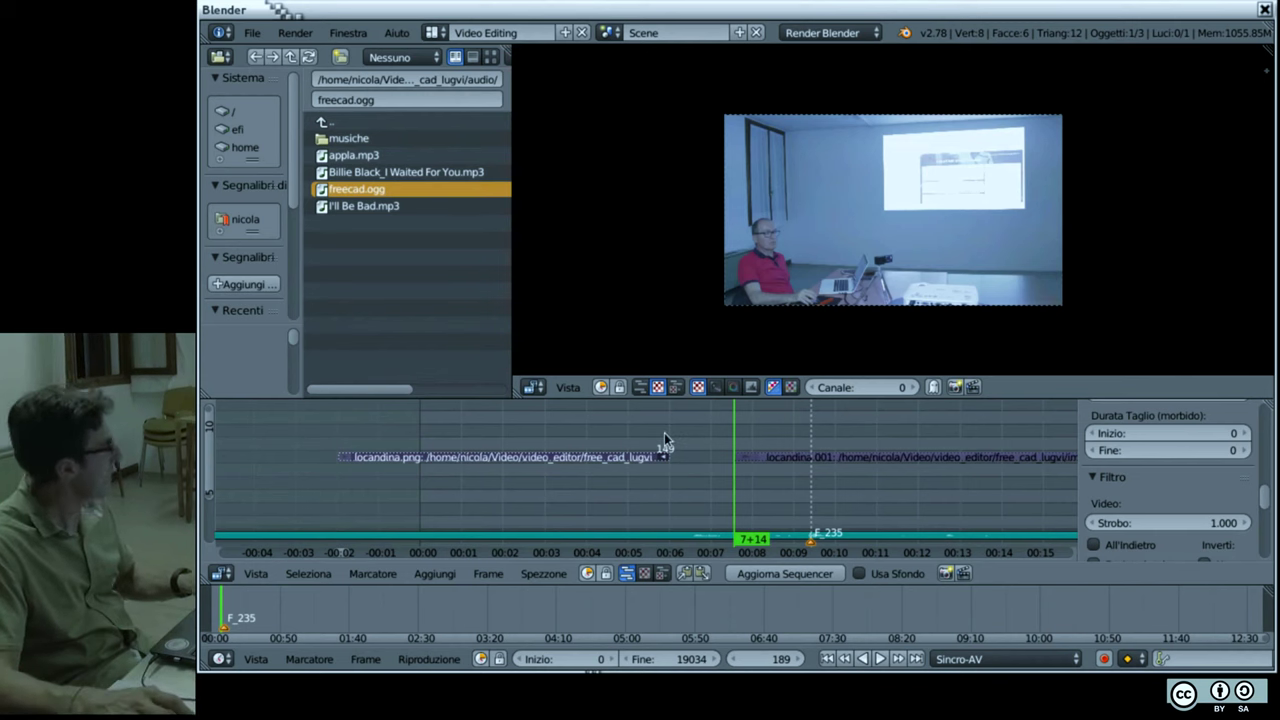
drag(677, 438, 717, 432)
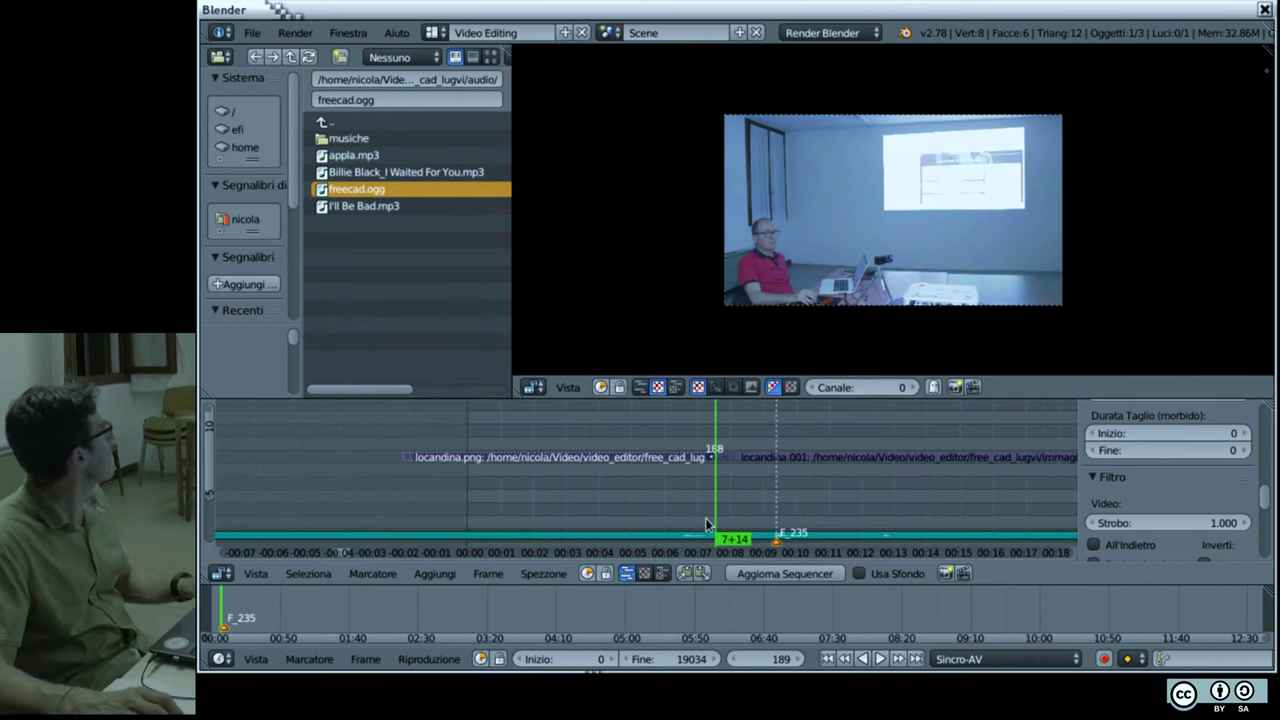
scroll(717, 432, down, 3)
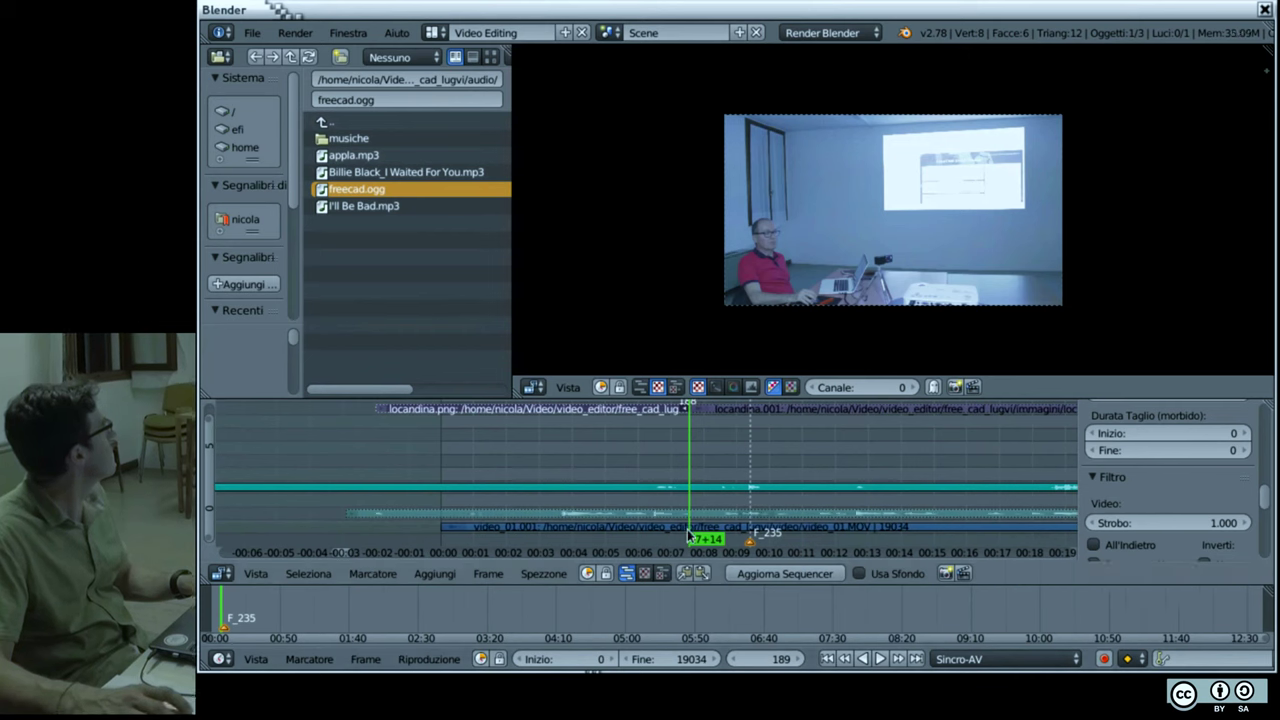
Step: Put the playhead on frame 234 and cut the video_01.MOV strip there
click(751, 533)
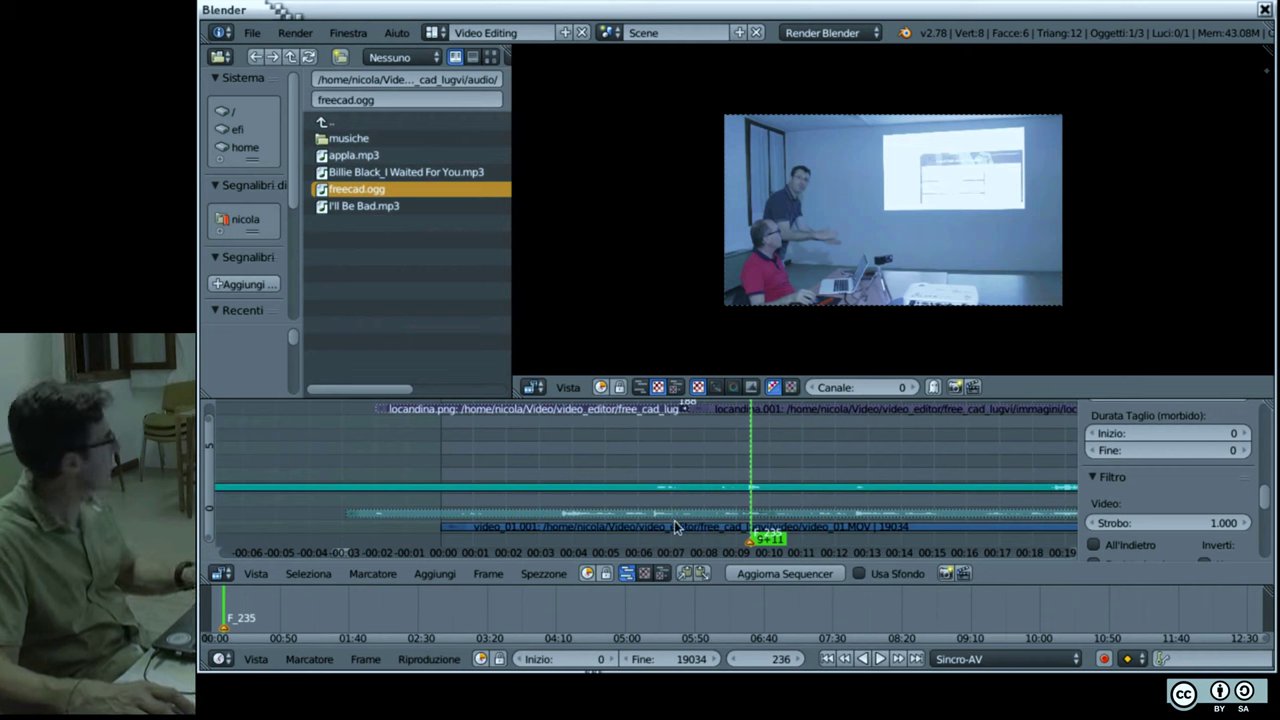
click(689, 530)
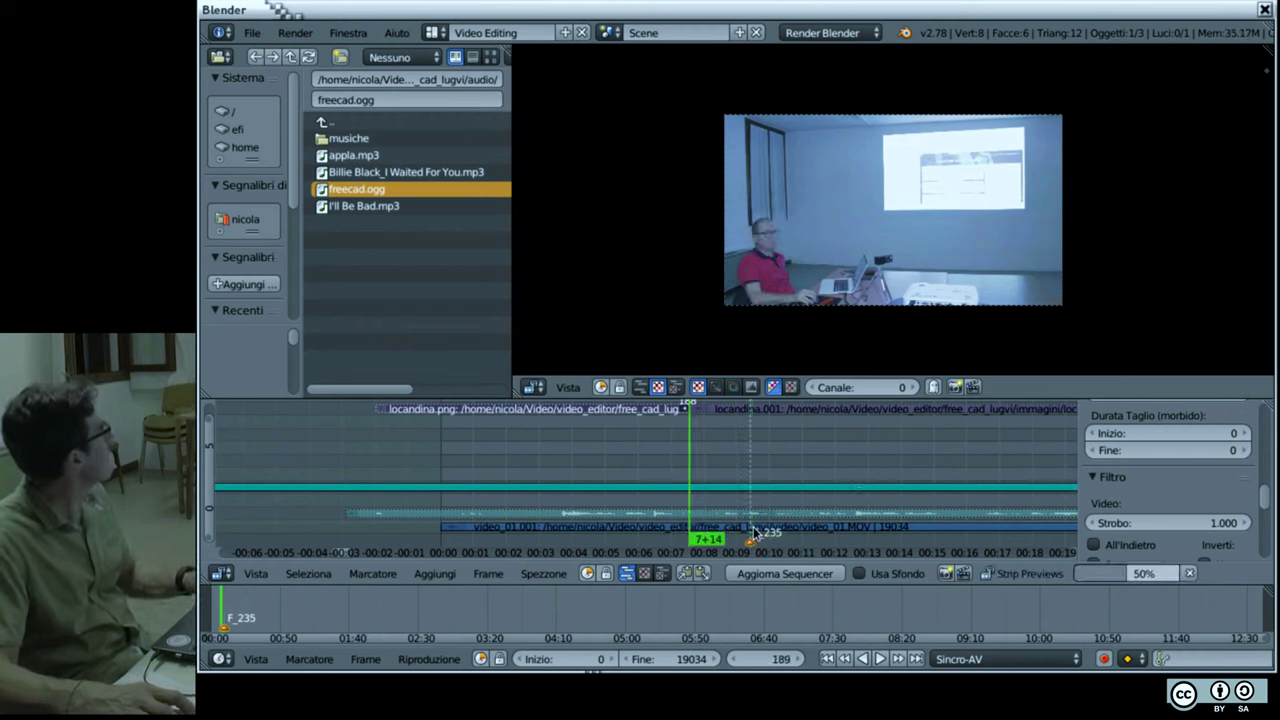
click(749, 535)
right_click(749, 530)
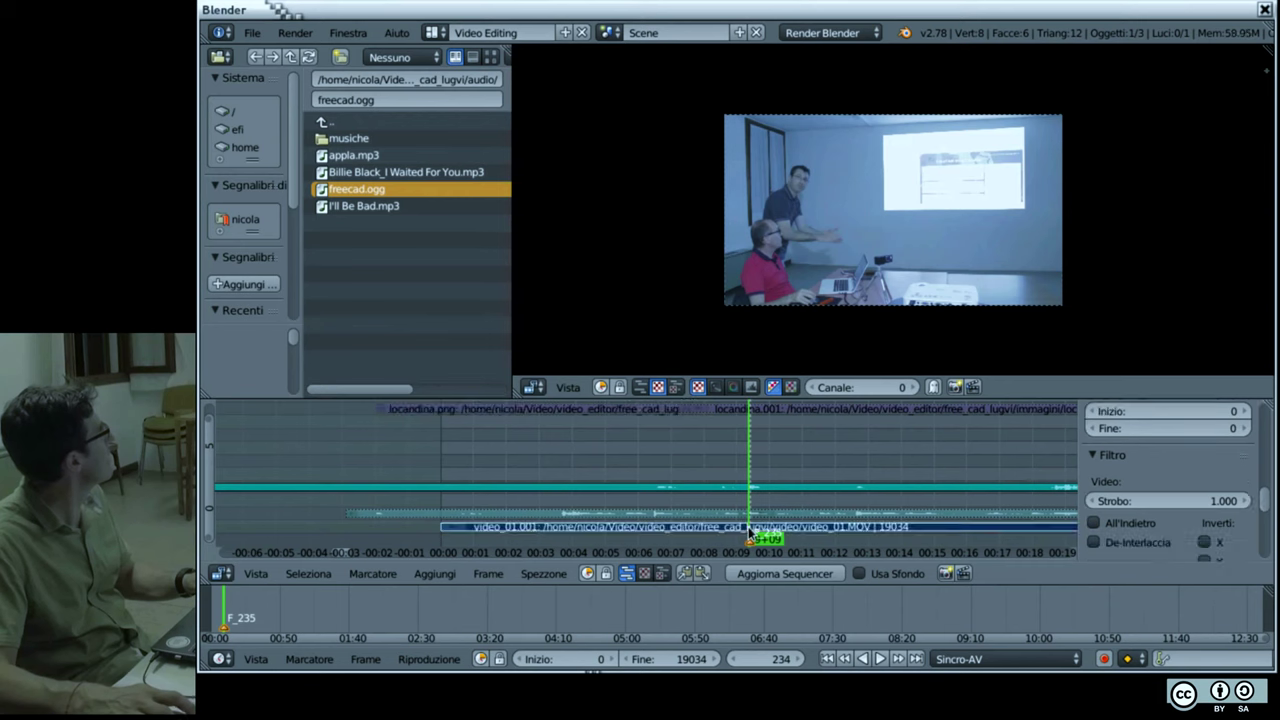
key(k)
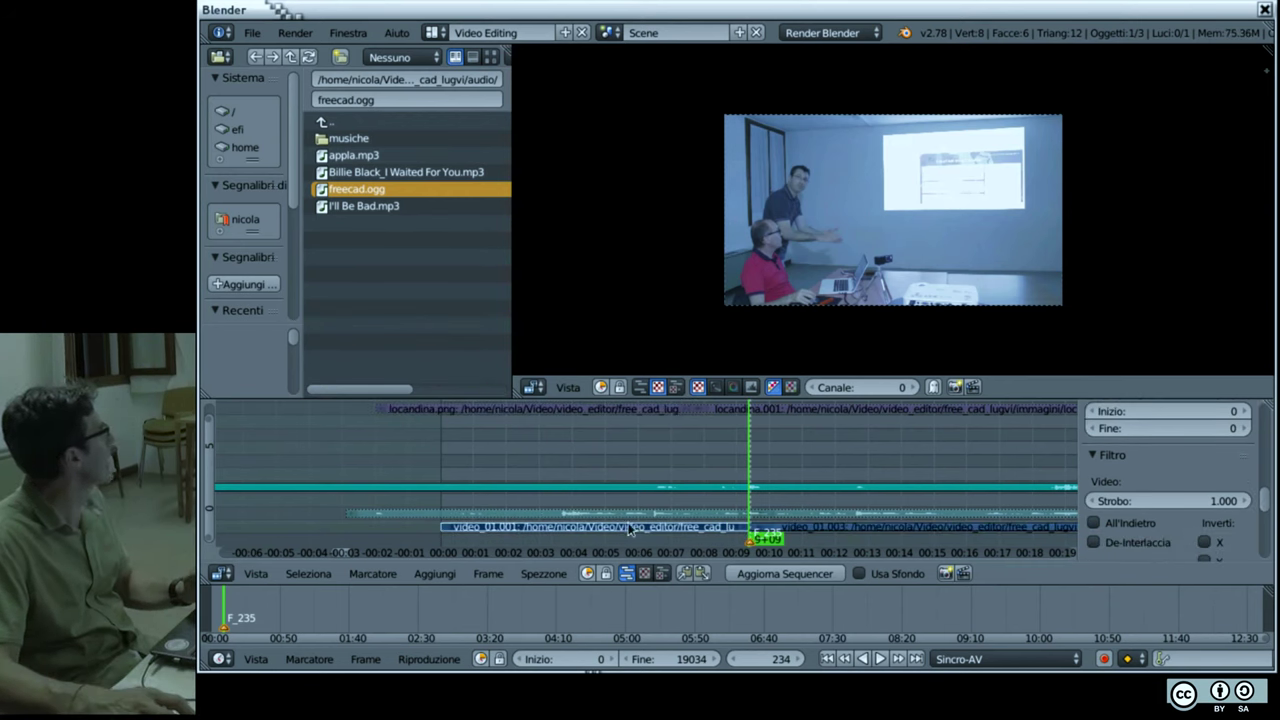
Step: Scrub the playhead back to frame 71, leaving the F_235 marker unmoved
drag(632, 526, 535, 527)
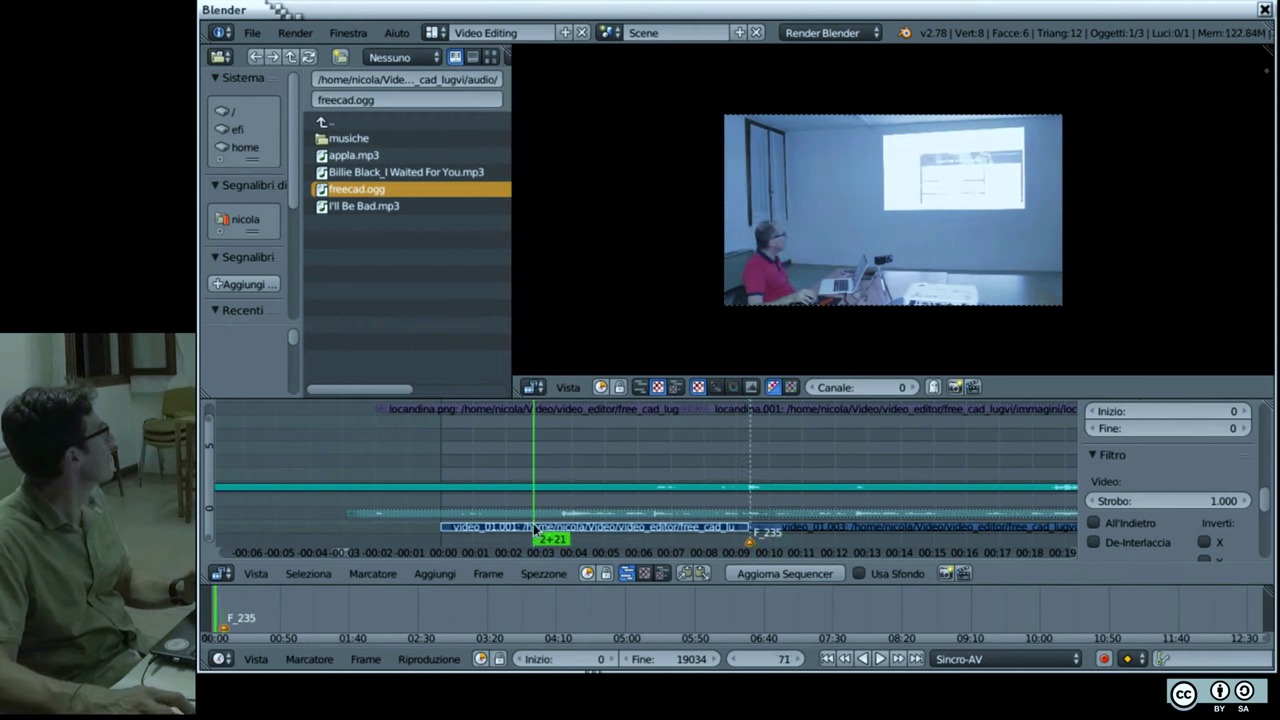
key(ctrl+g)
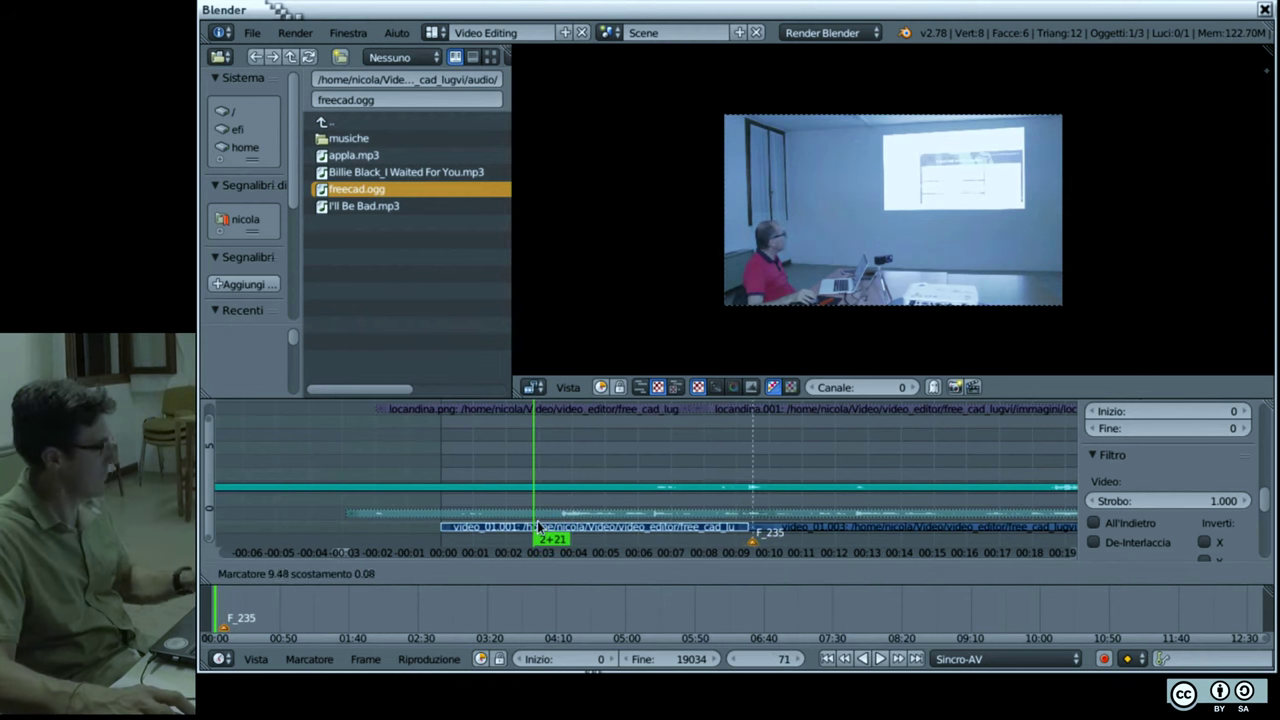
key(Escape)
key(ctrl+g)
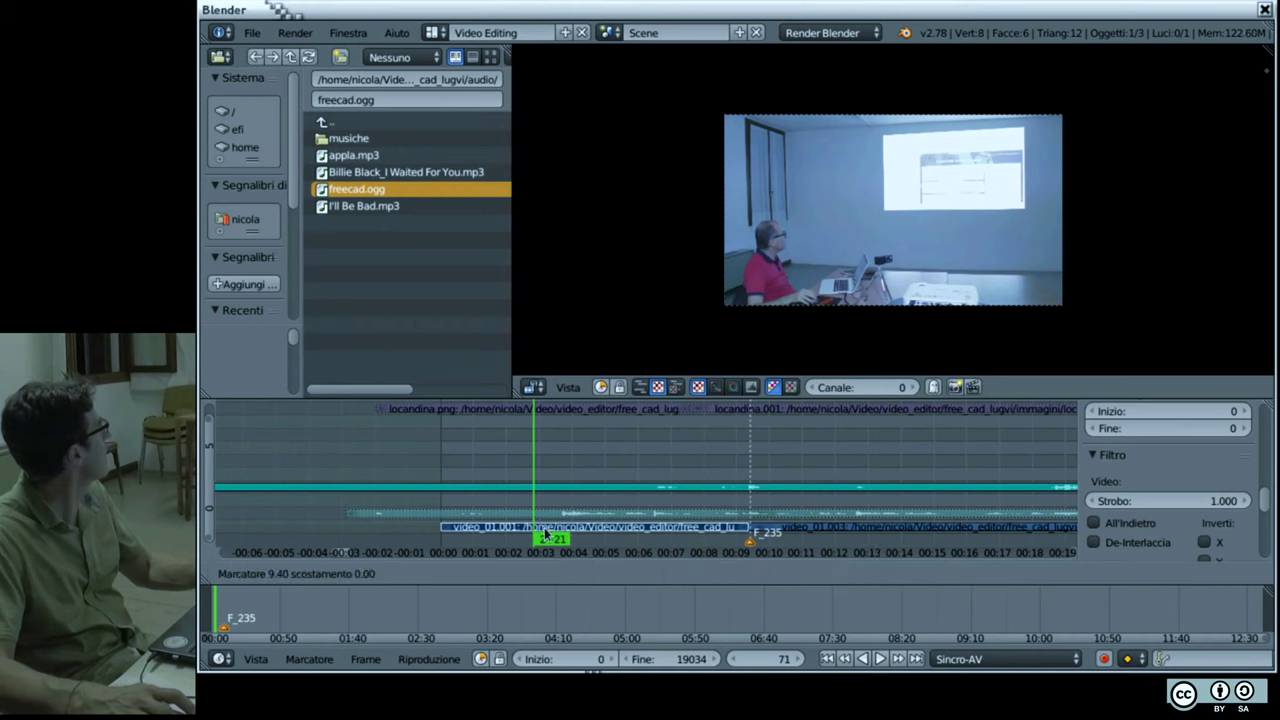
key(Escape)
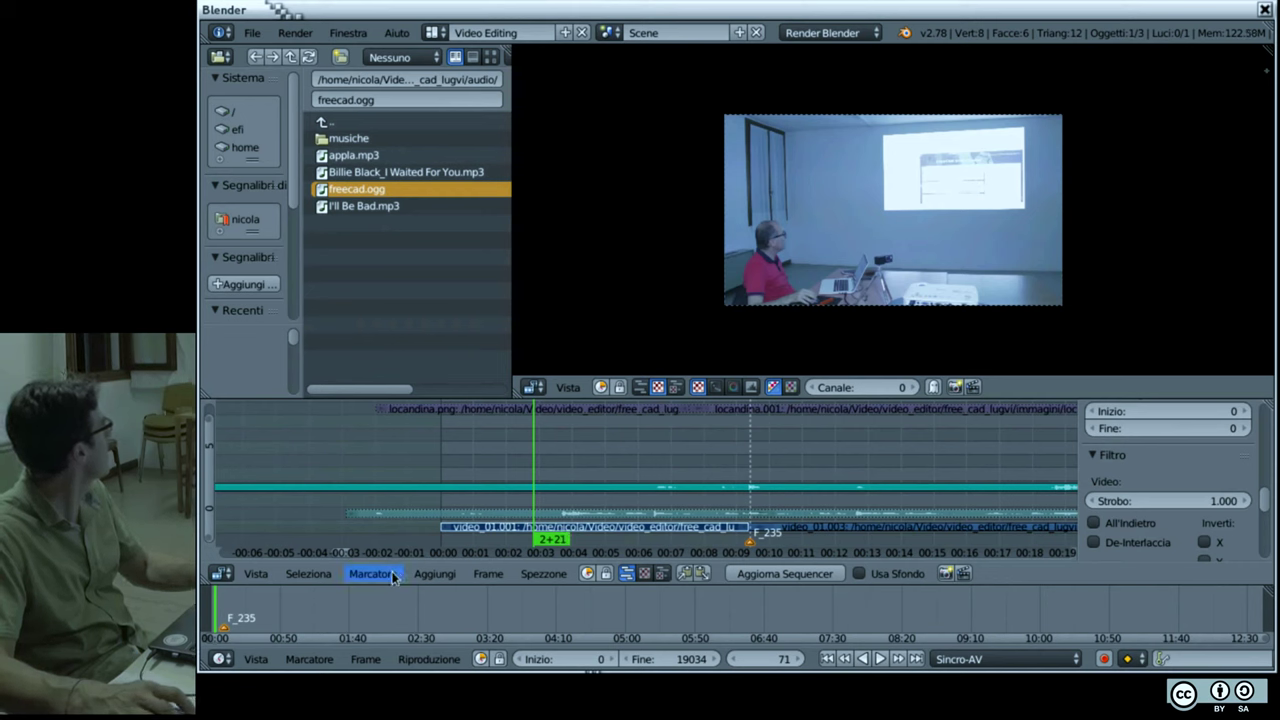
Step: Delete the F_235 clap marker via Marcatore > Cancella Marcatore
click(394, 574)
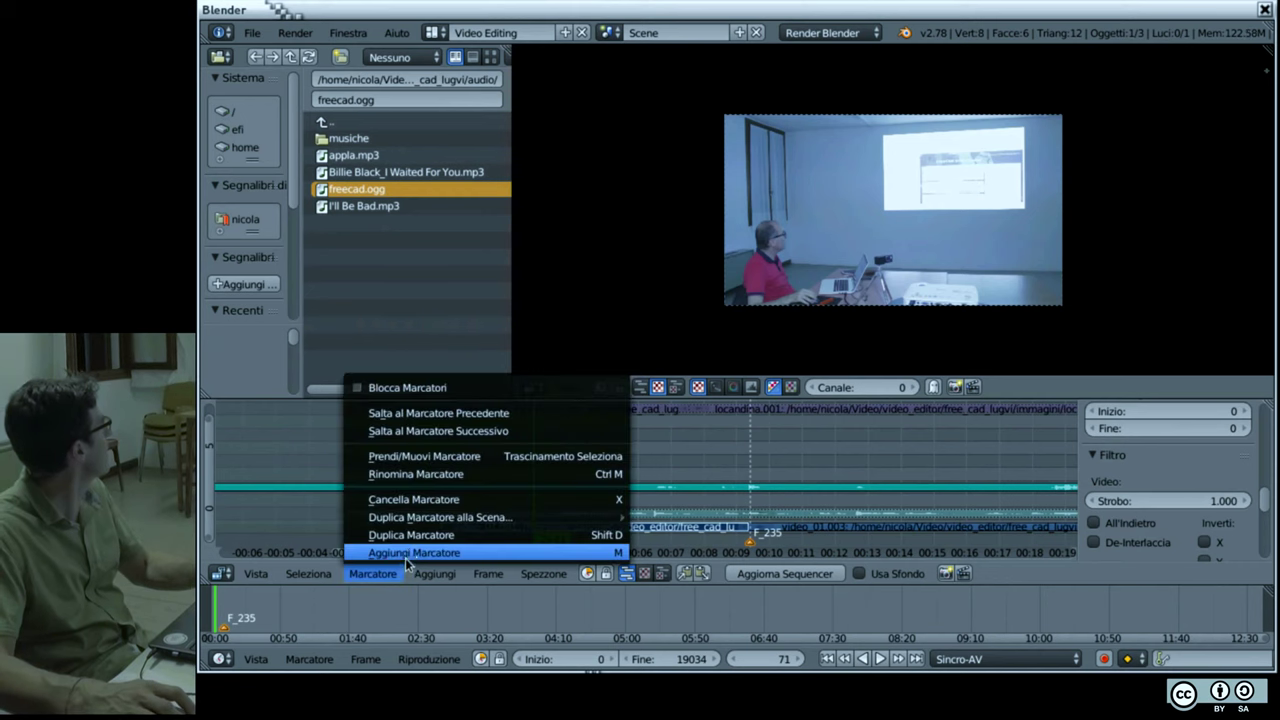
click(415, 499)
click(420, 501)
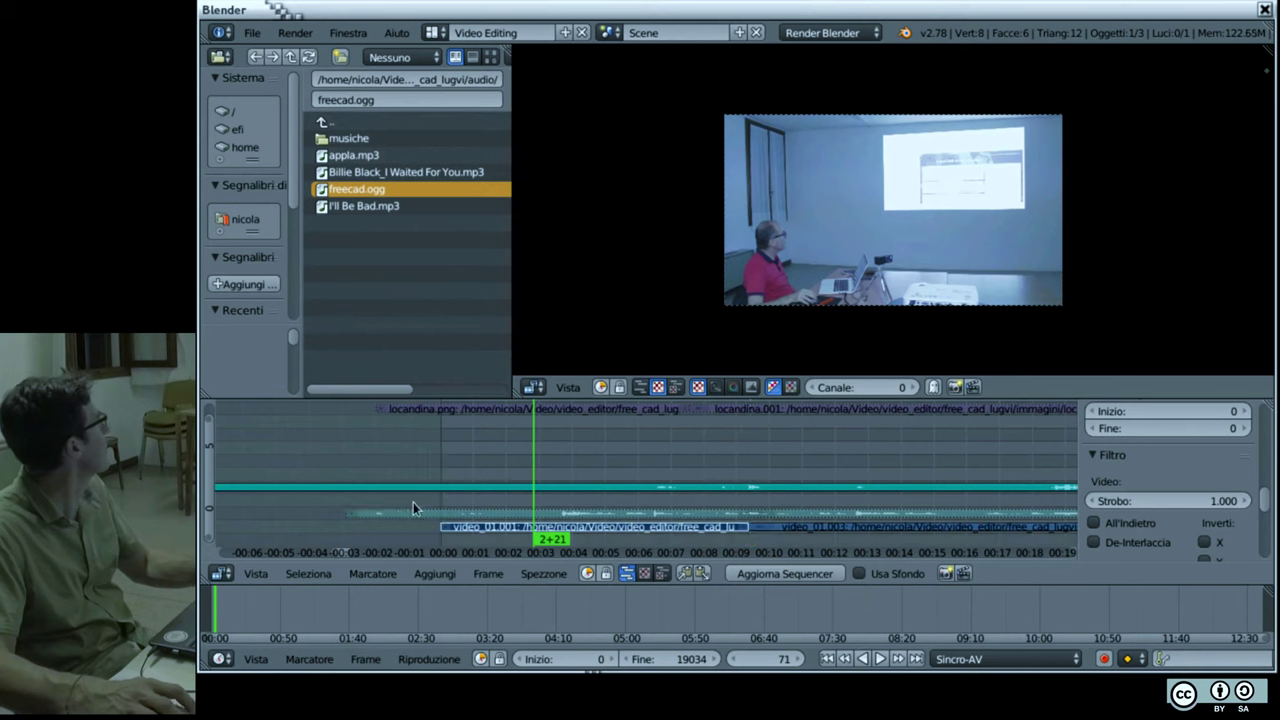
Step: Slip the video_01.001 piece's content left, then right, to sync it with the audio
right_click(573, 521)
right_click(573, 524)
key(g)
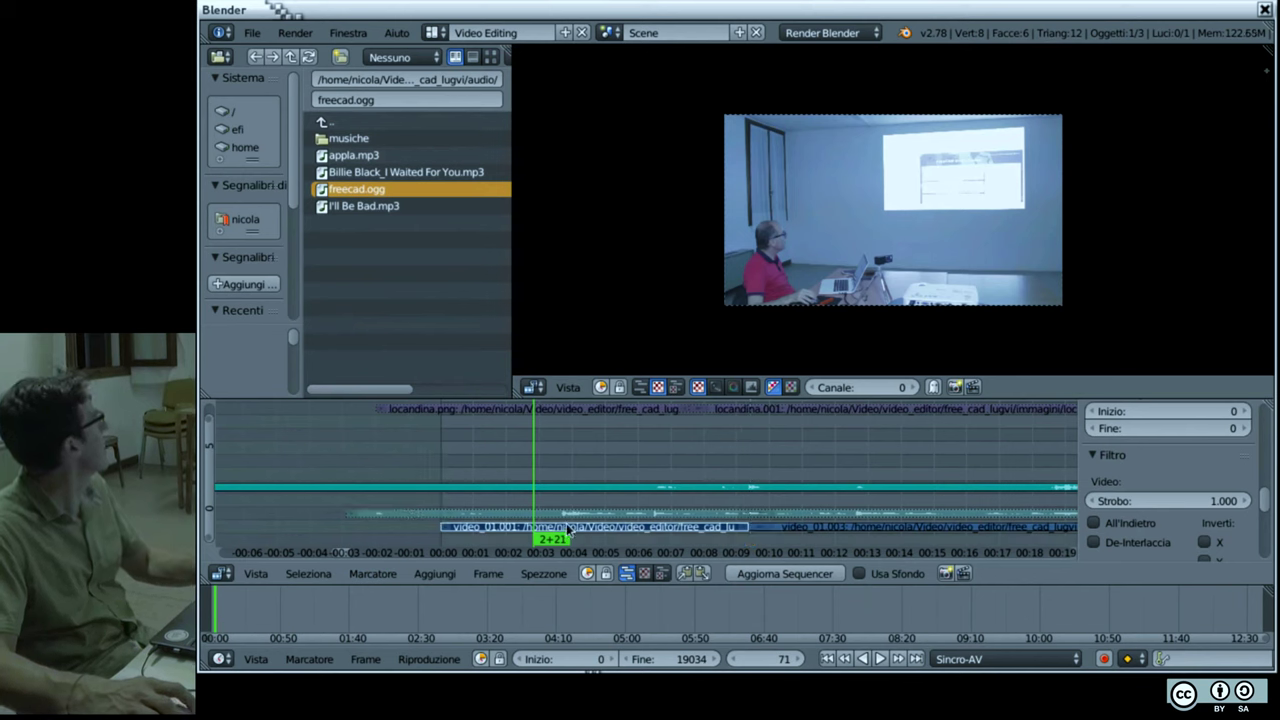
click(458, 533)
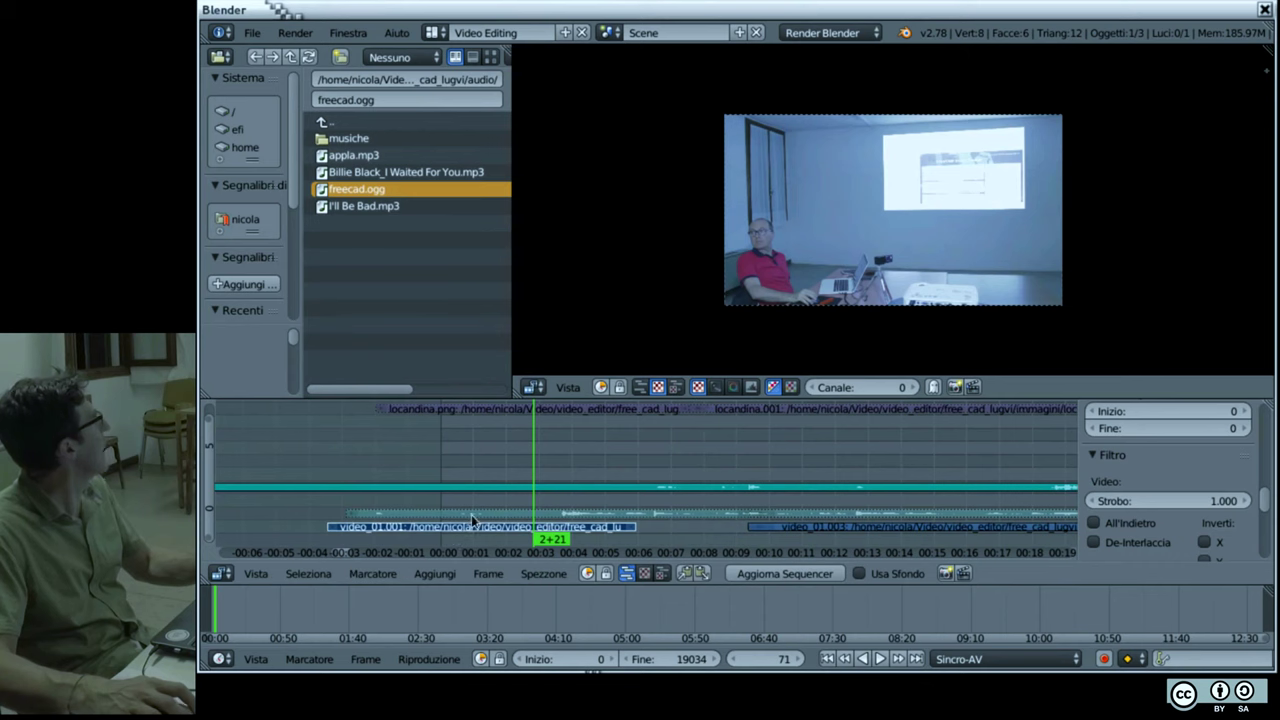
right_click(632, 530)
key(g)
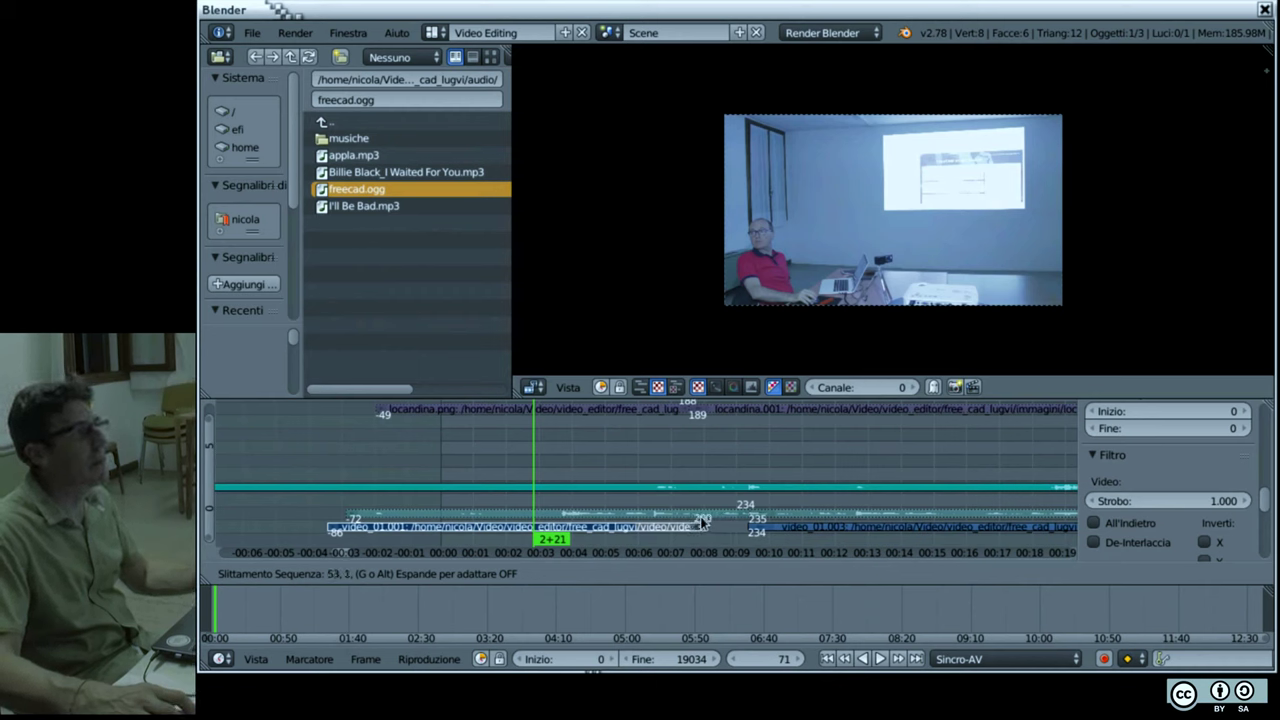
click(702, 522)
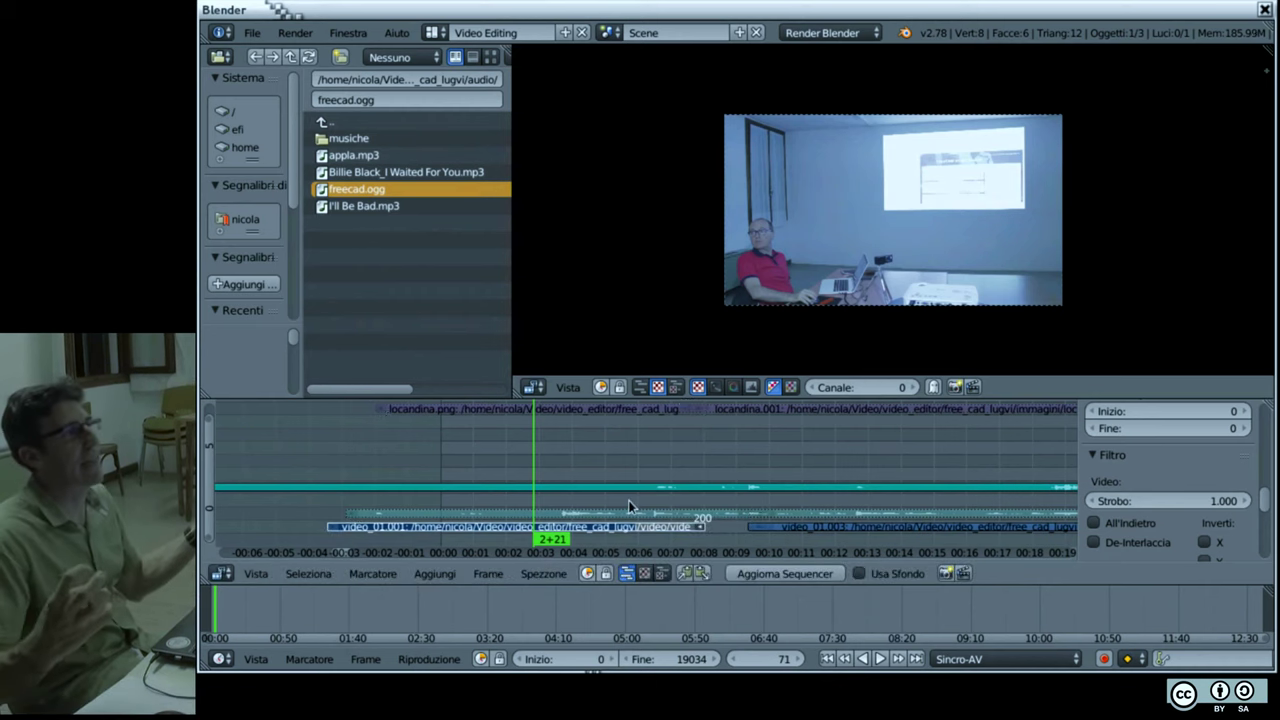
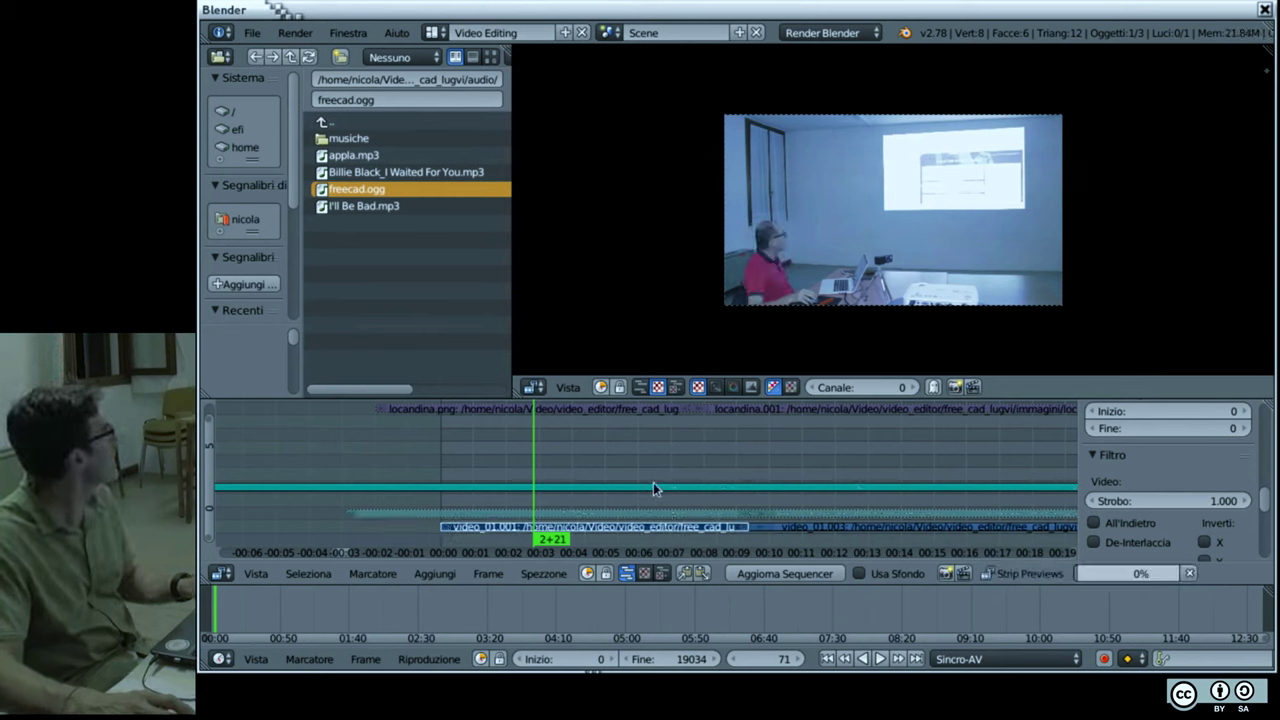
Step: Slide the video_01.MOV sound strip earlier so it starts at frame -158
right_click(613, 515)
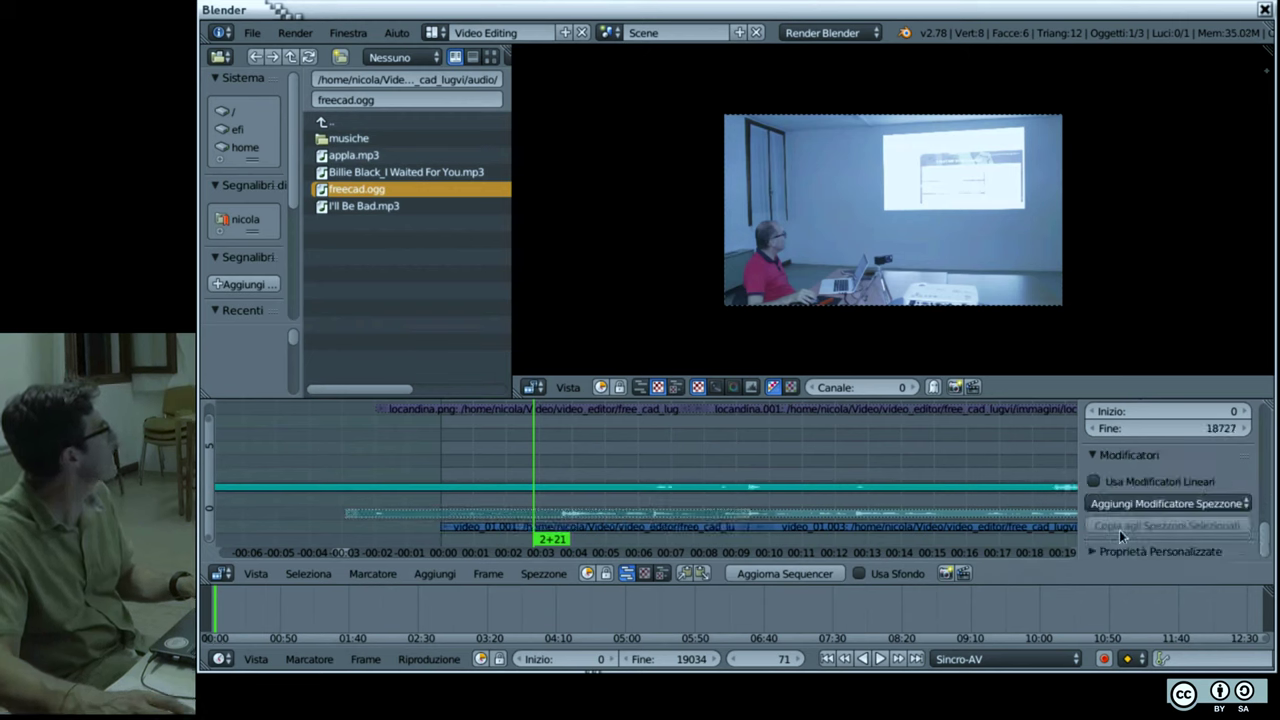
scroll(1117, 520, up, 5)
scroll(1110, 510, up, 5)
scroll(1105, 505, up, 3)
scroll(1100, 500, up, 2)
right_click(740, 514)
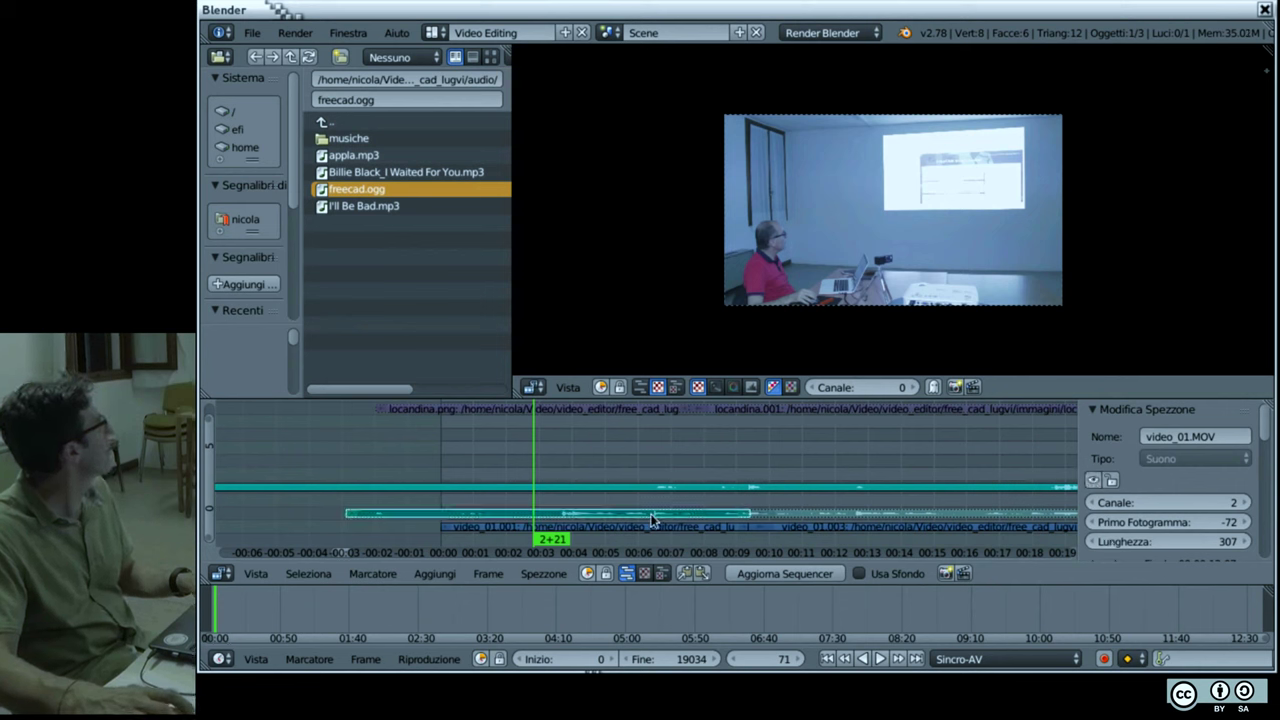
key(g)
click(538, 522)
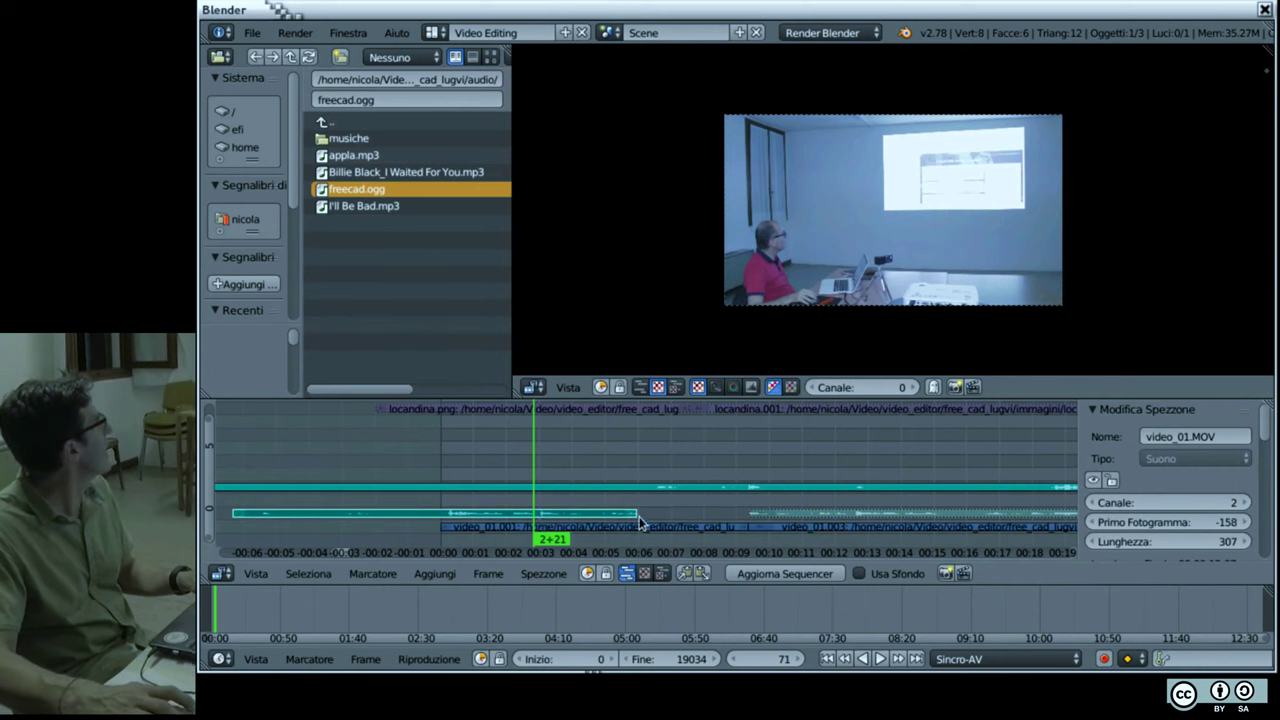
Step: Extend the sound strip's end to 381 frames long and put the playhead at frame 86
scroll(638, 514, left, 1)
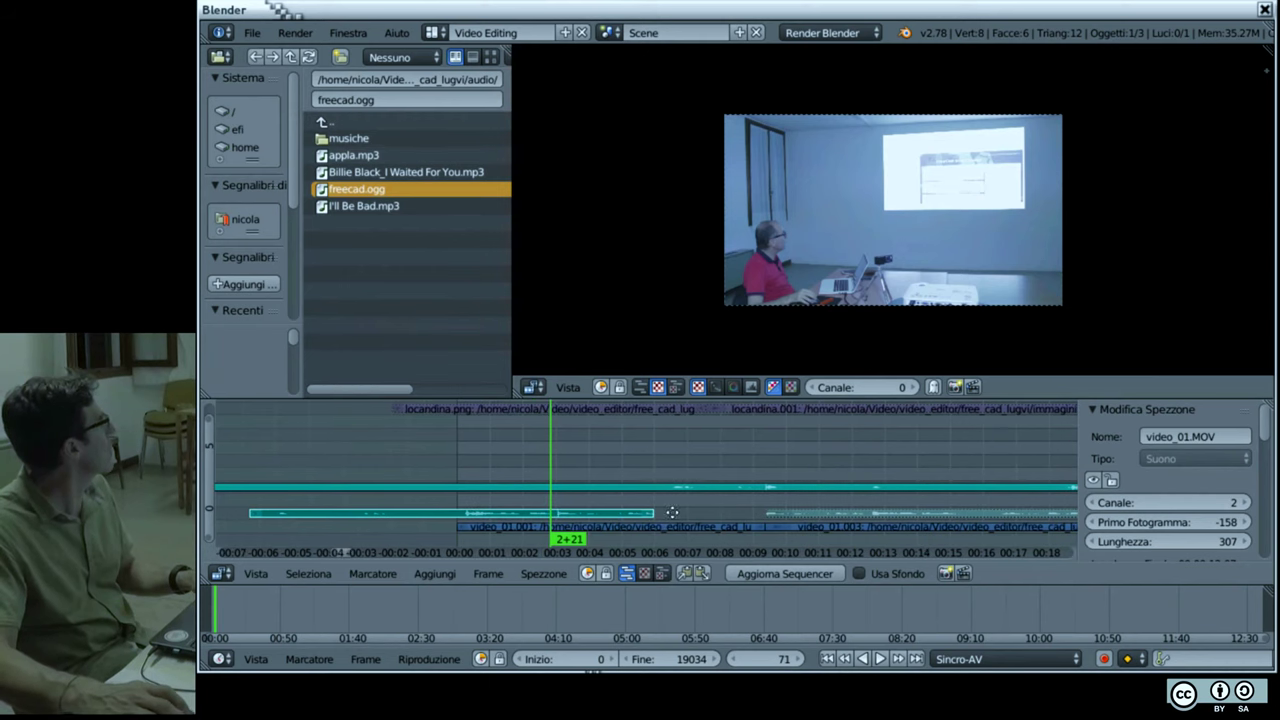
scroll(672, 512, up, 3)
scroll(698, 531, up, 2)
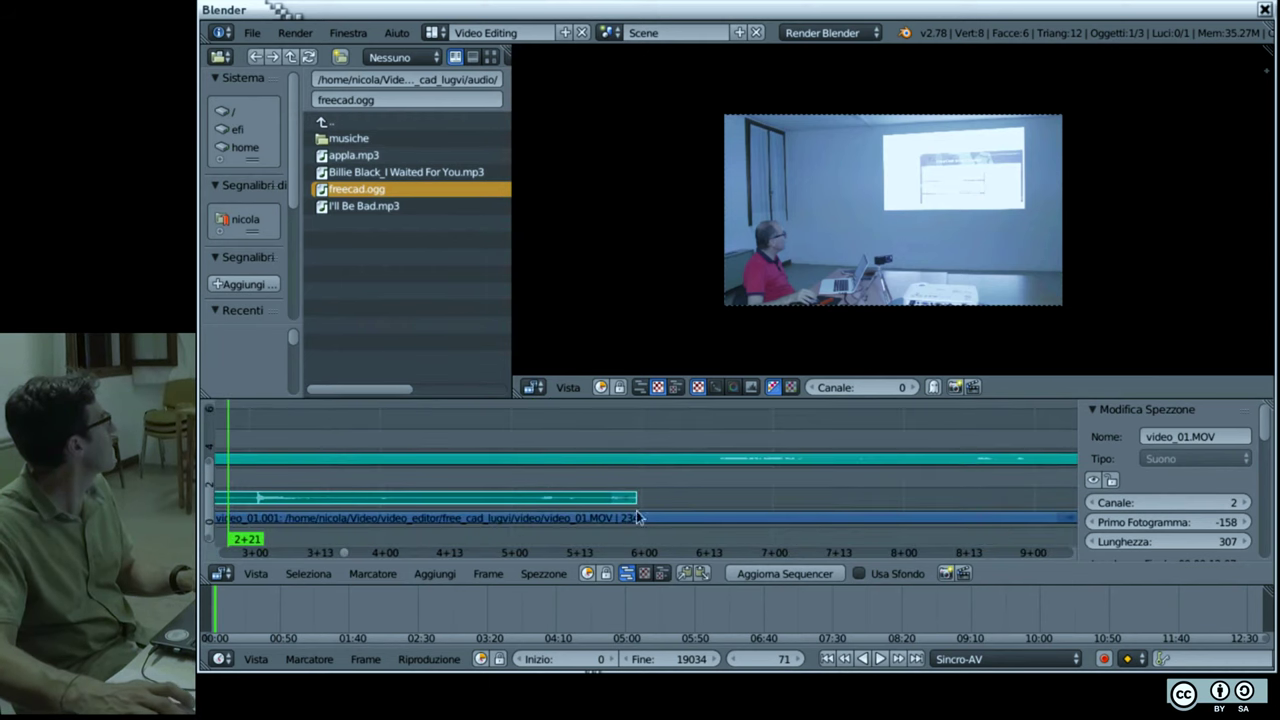
key(g)
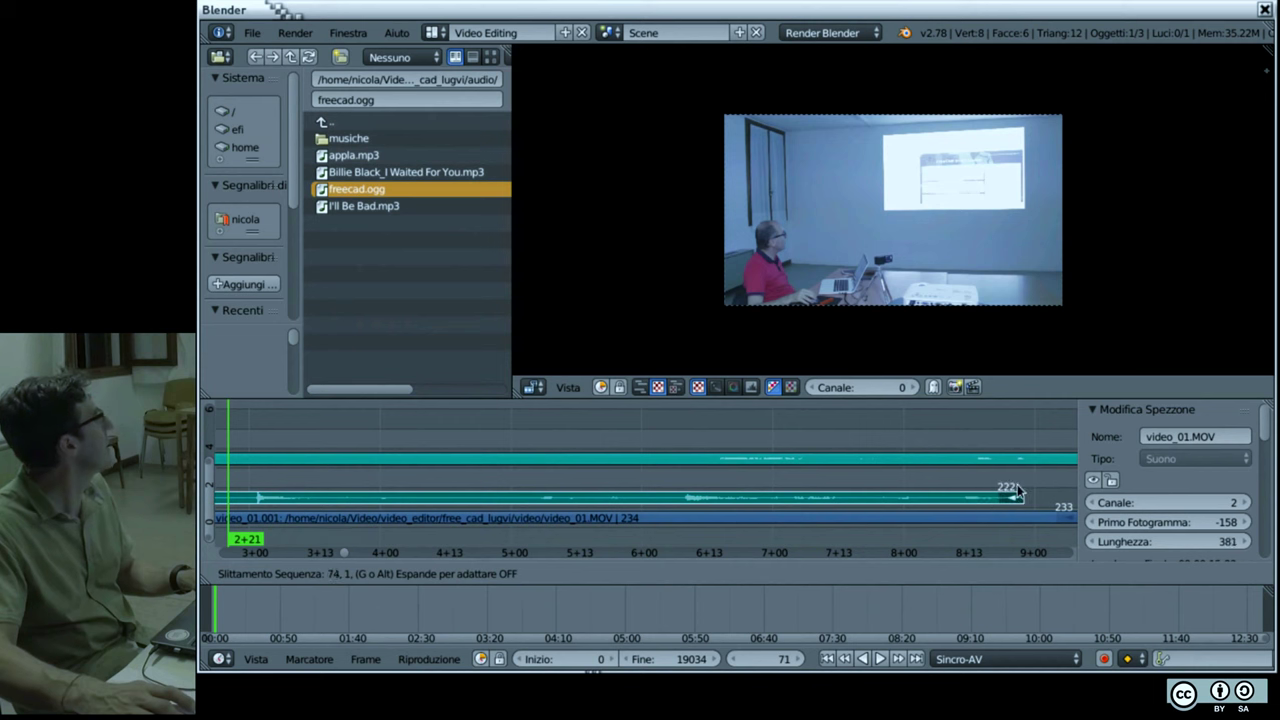
click(1015, 492)
scroll(1015, 512, down, 2)
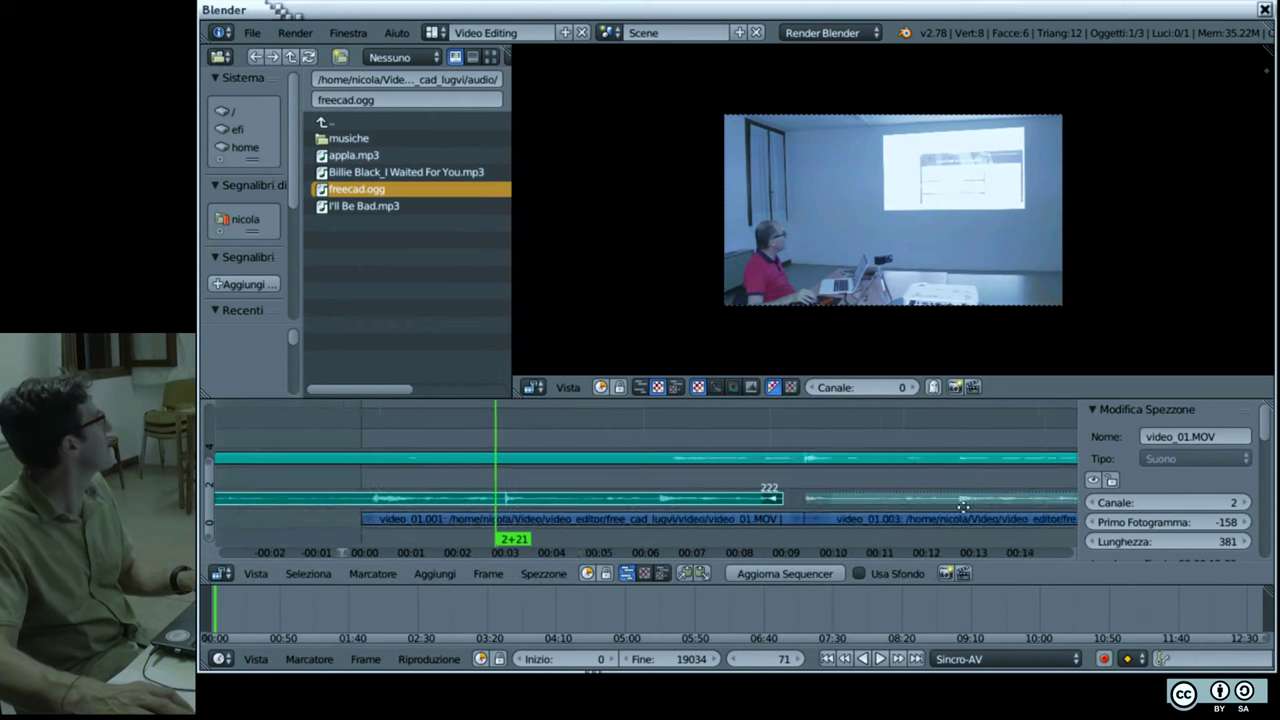
scroll(825, 516, down, 2)
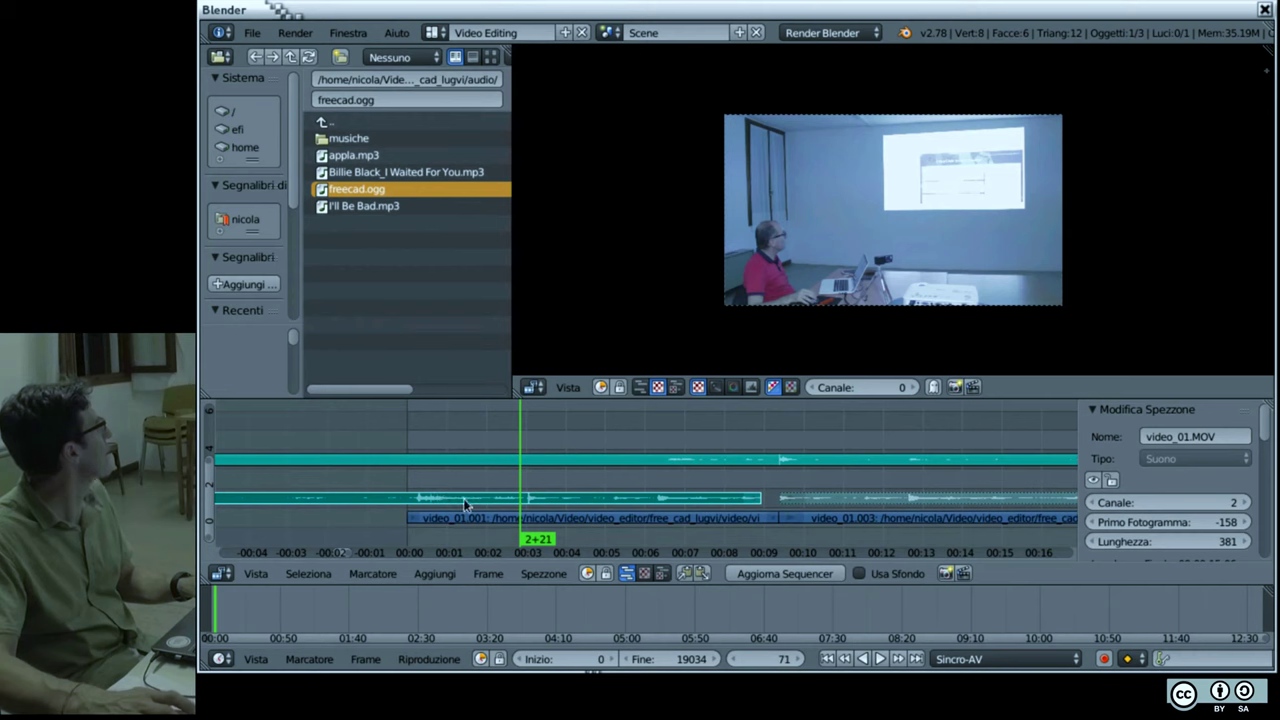
click(543, 493)
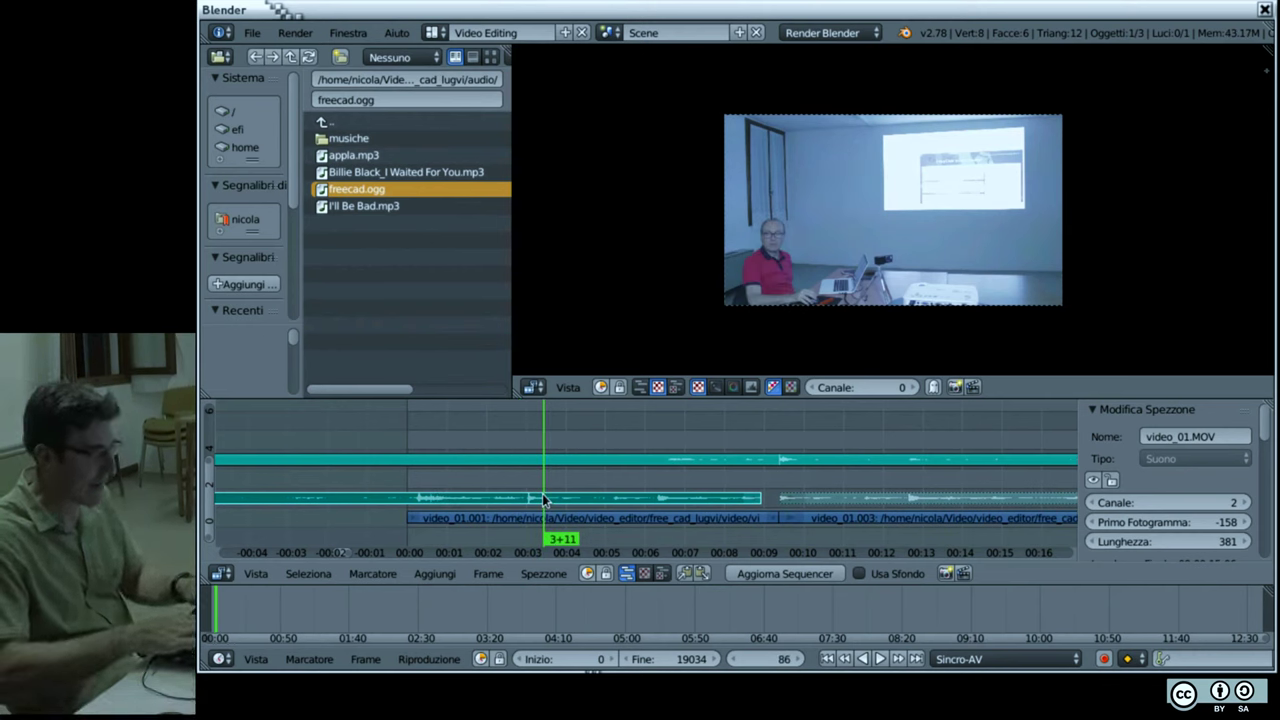
key(k)
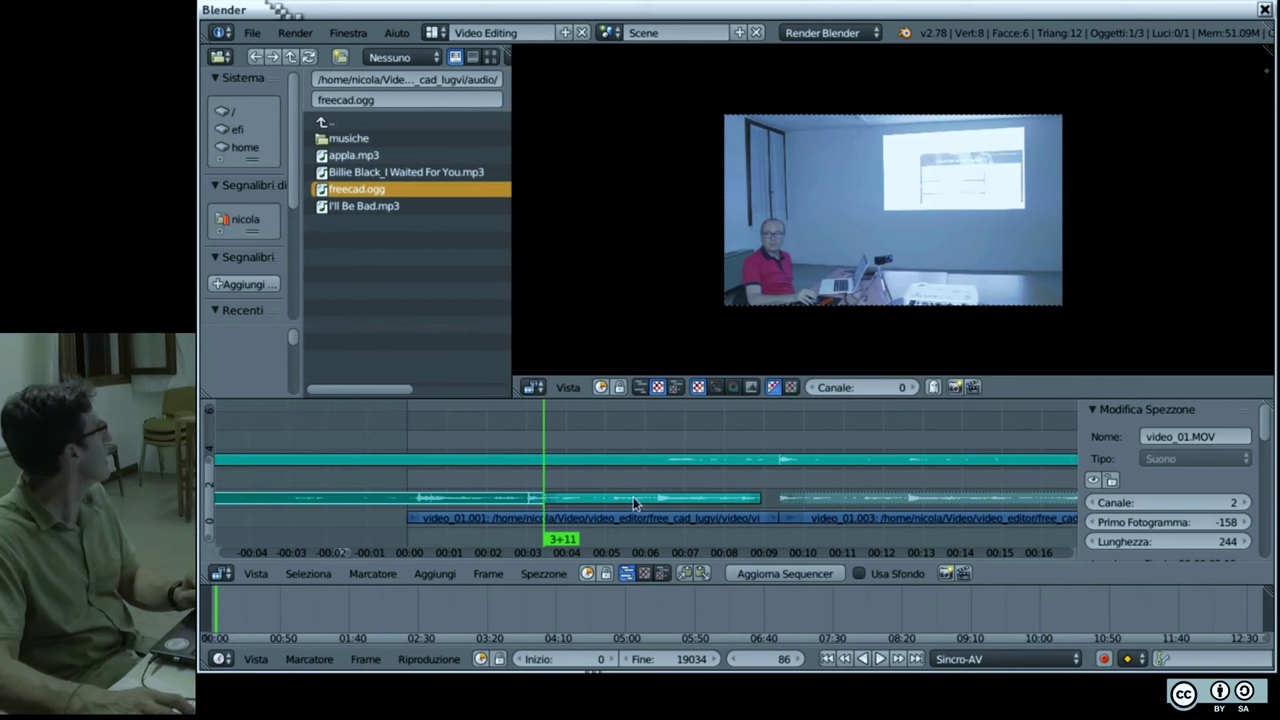
key(shift+d)
click(652, 470)
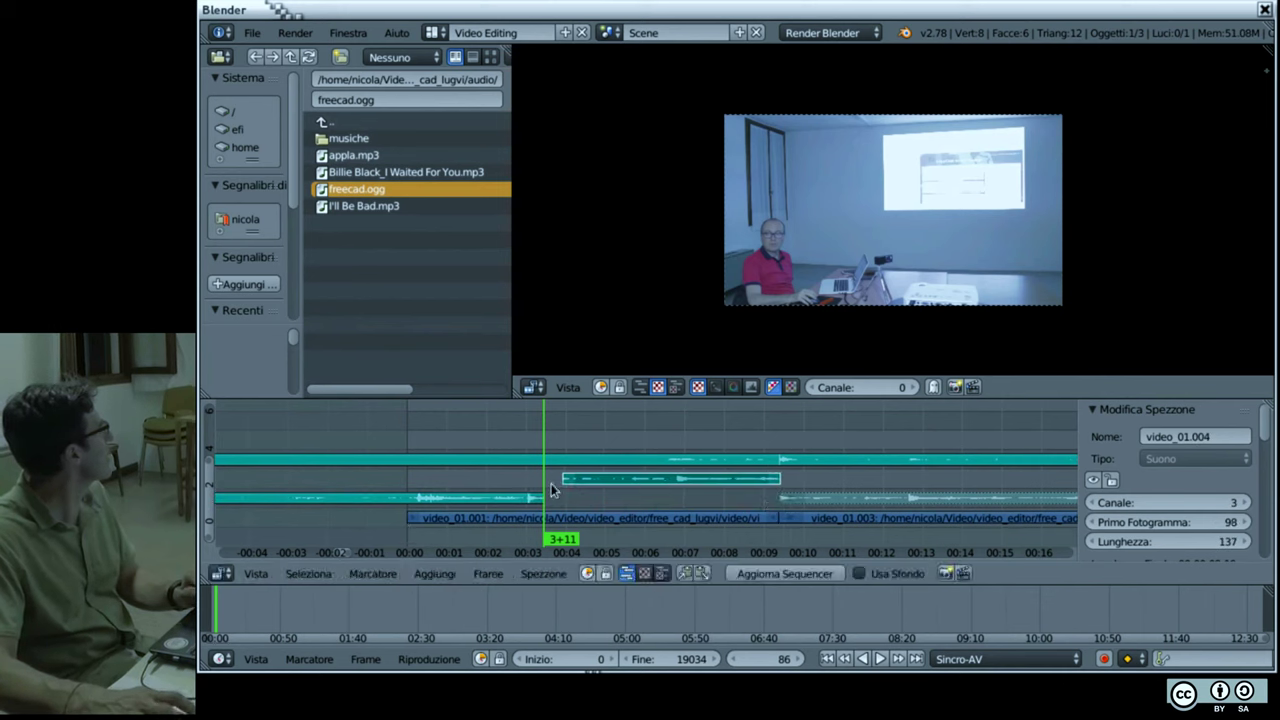
right_click(526, 499)
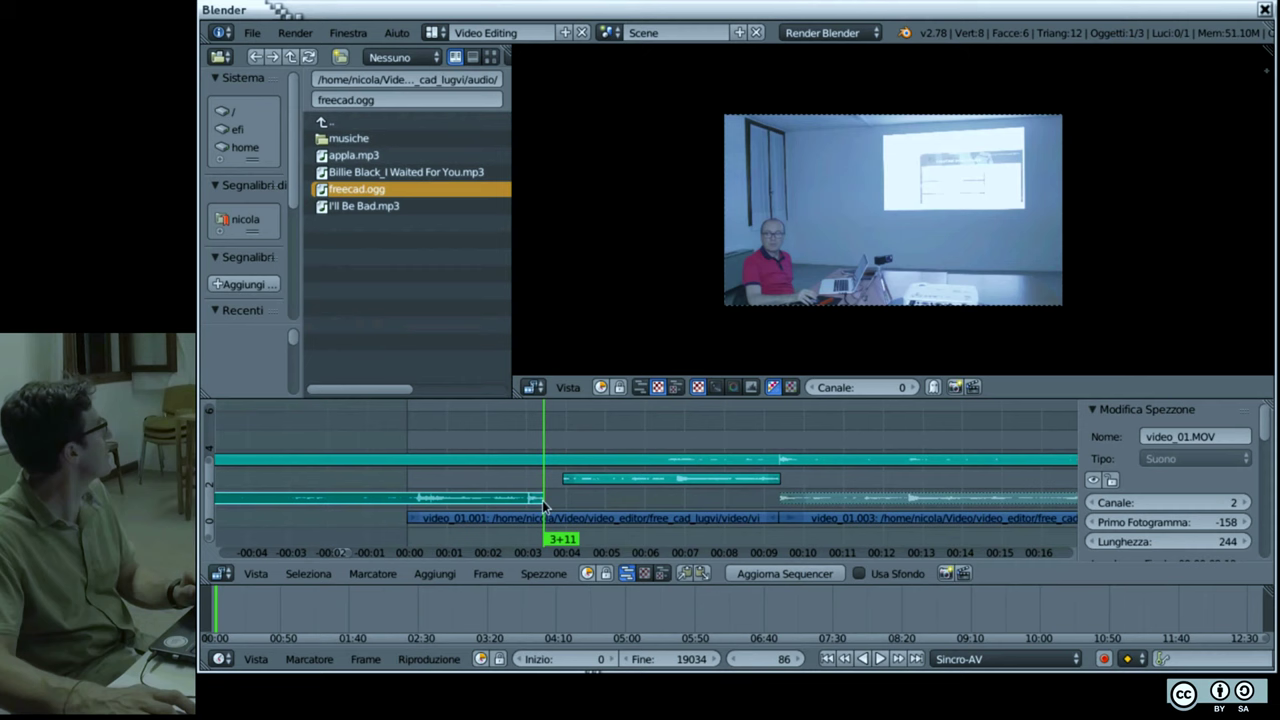
key(g)
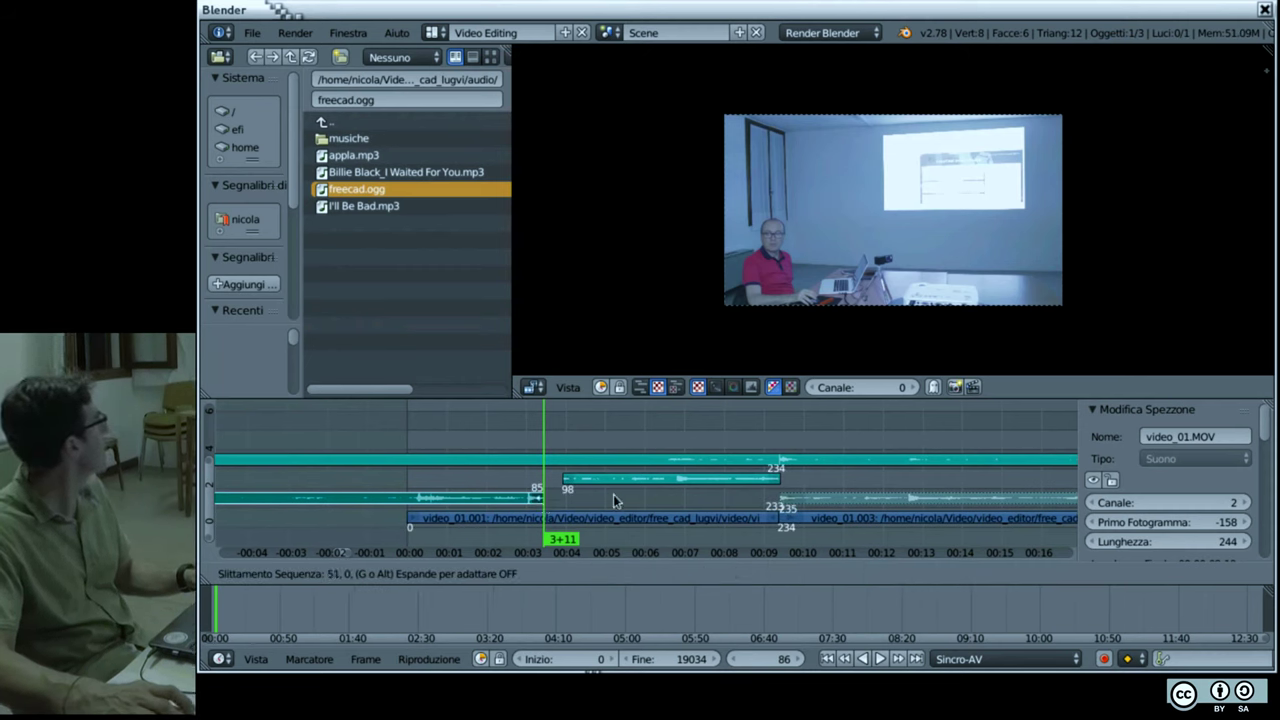
click(645, 505)
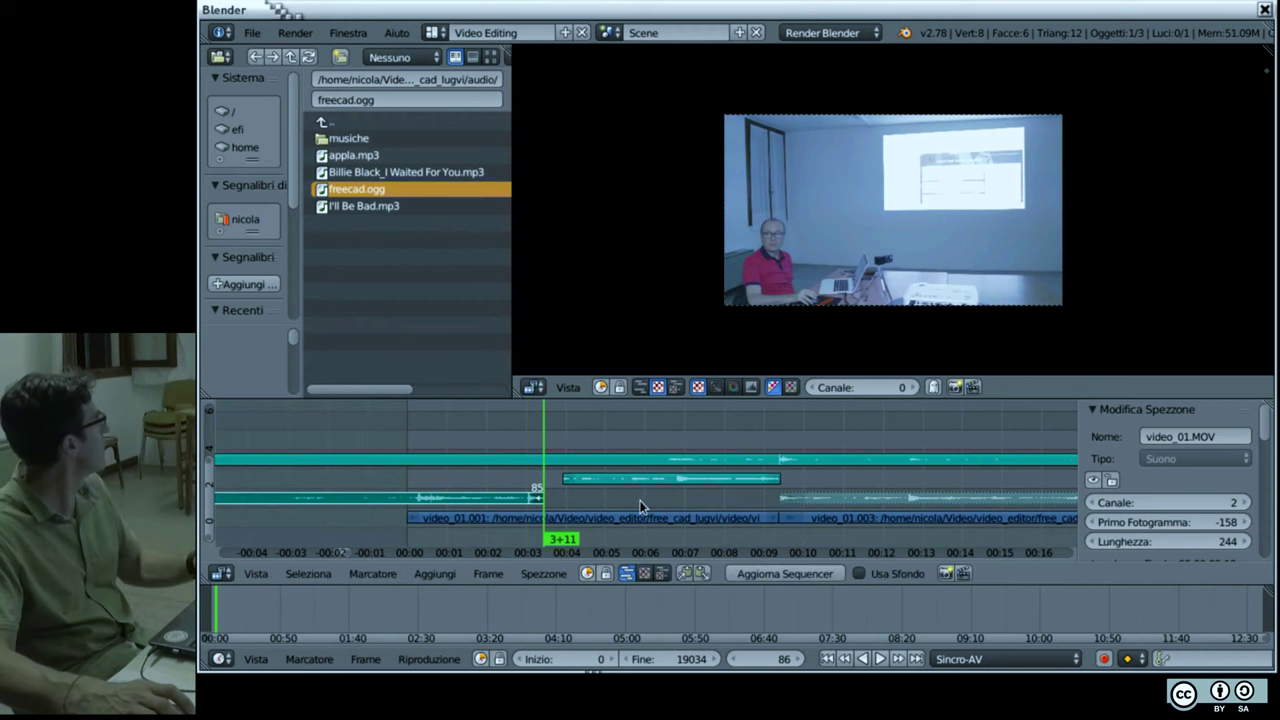
key(g)
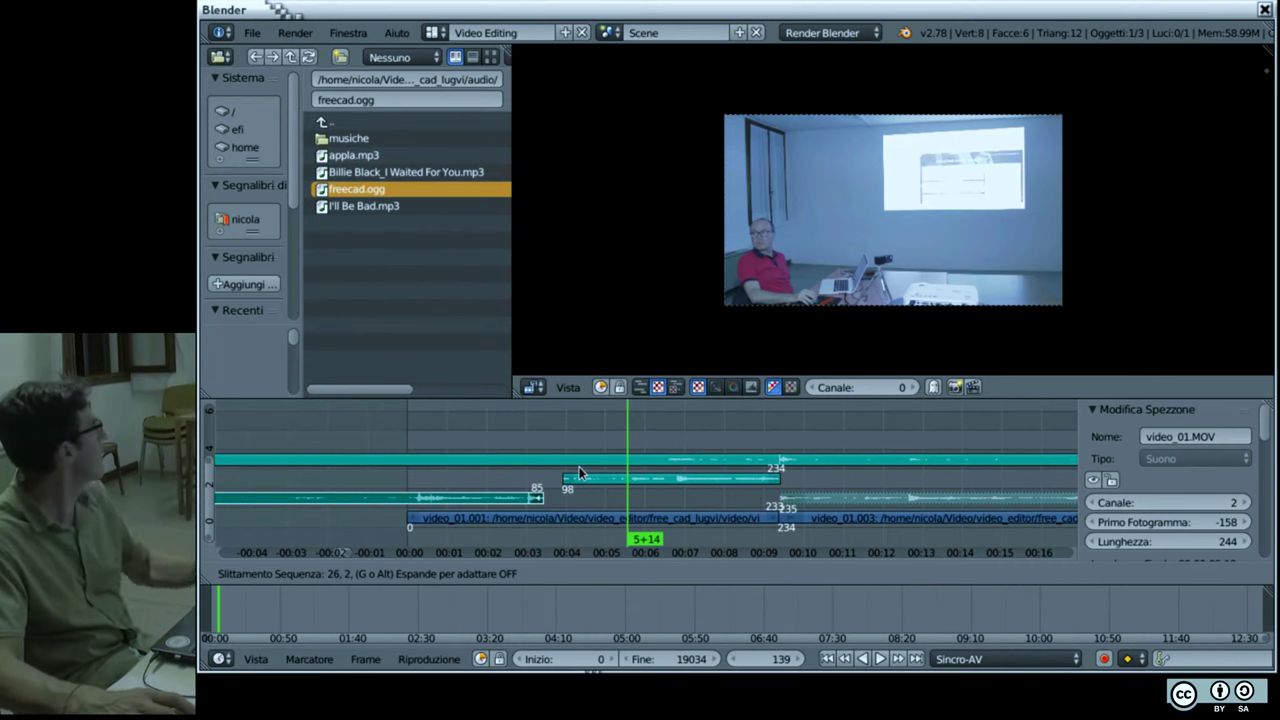
click(578, 473)
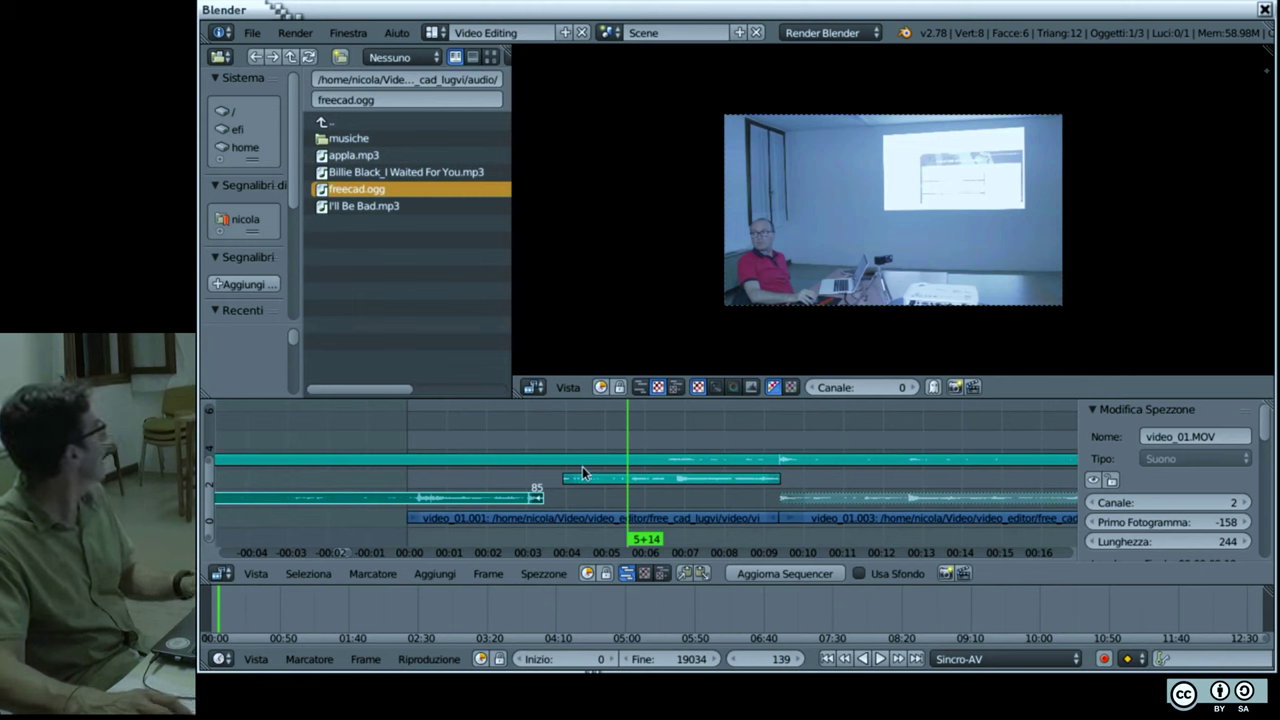
scroll(585, 466, down, 8)
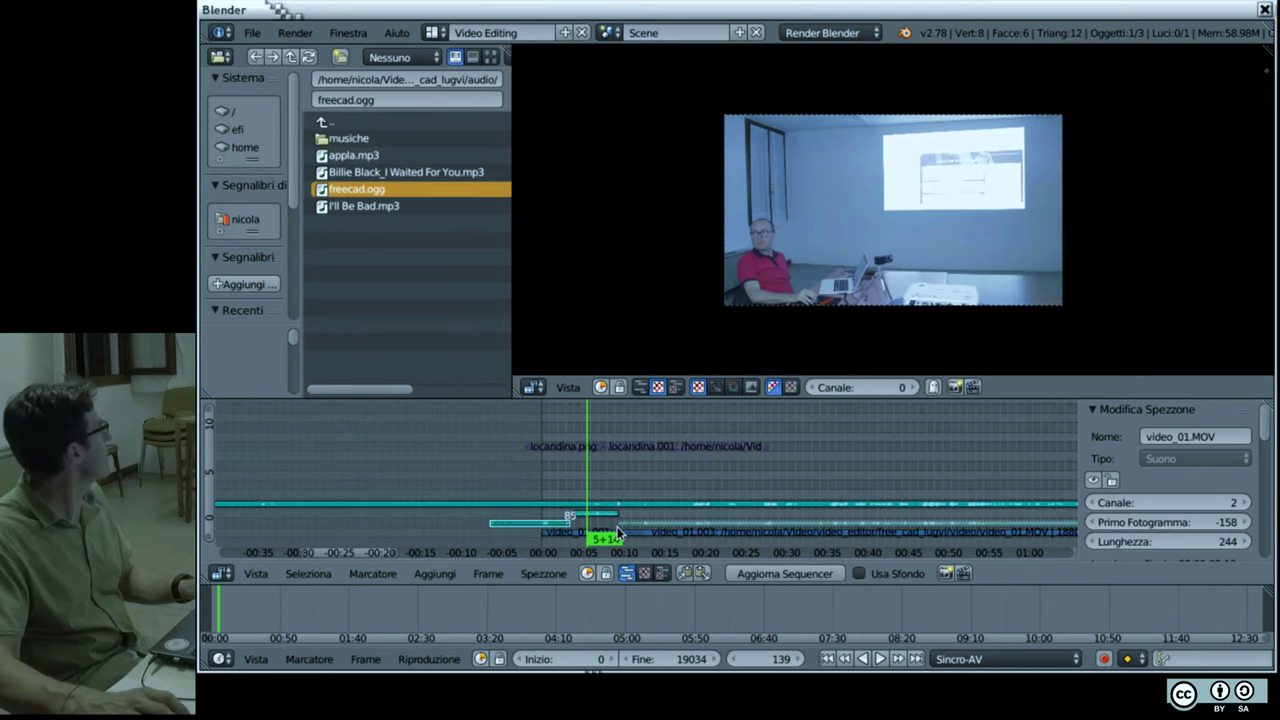
key(Page_Up)
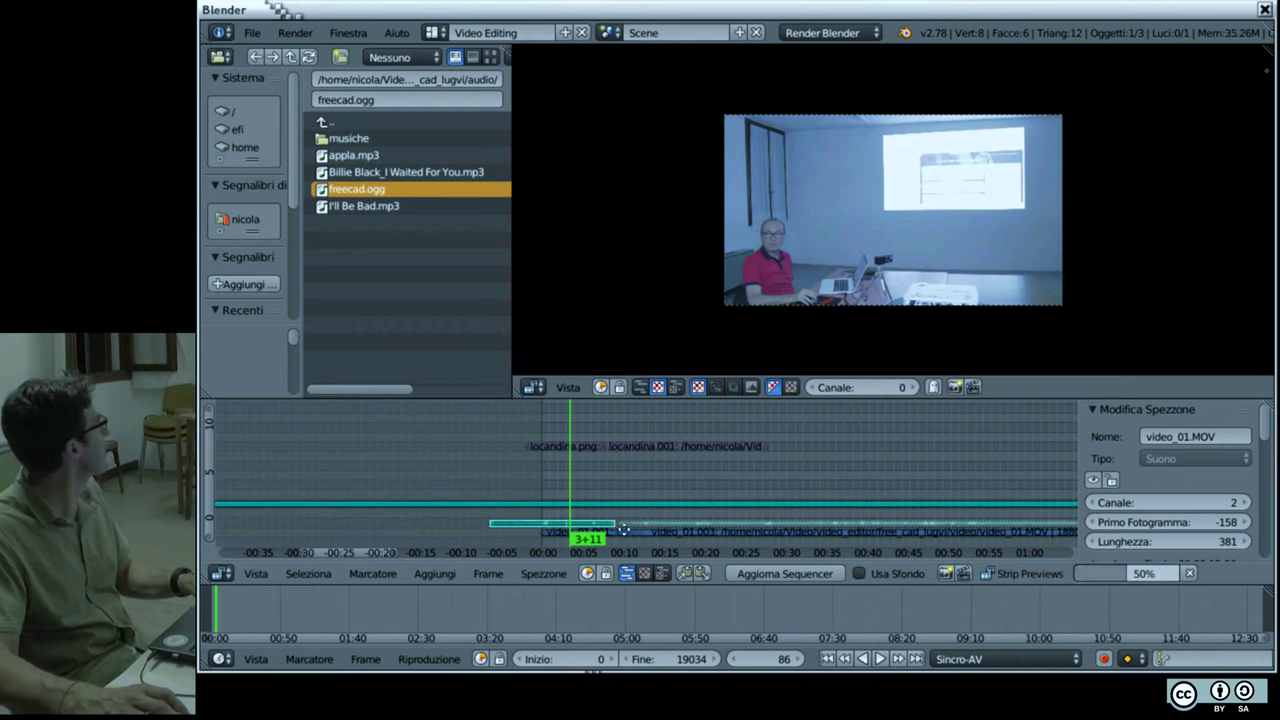
scroll(675, 514, up, 6)
scroll(648, 526, down, 2)
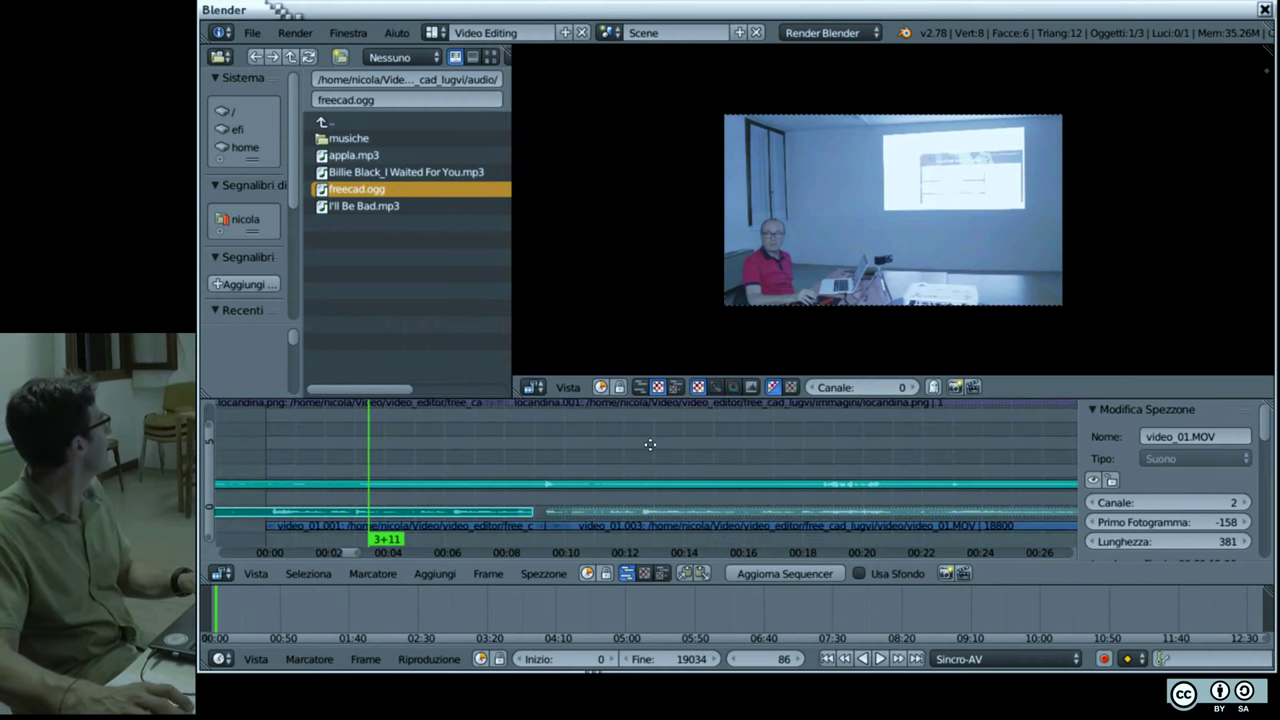
Step: Stop playback at frame 252 and cut both freecad.ogg and video_01.003 there
click(540, 517)
key(alt+a)
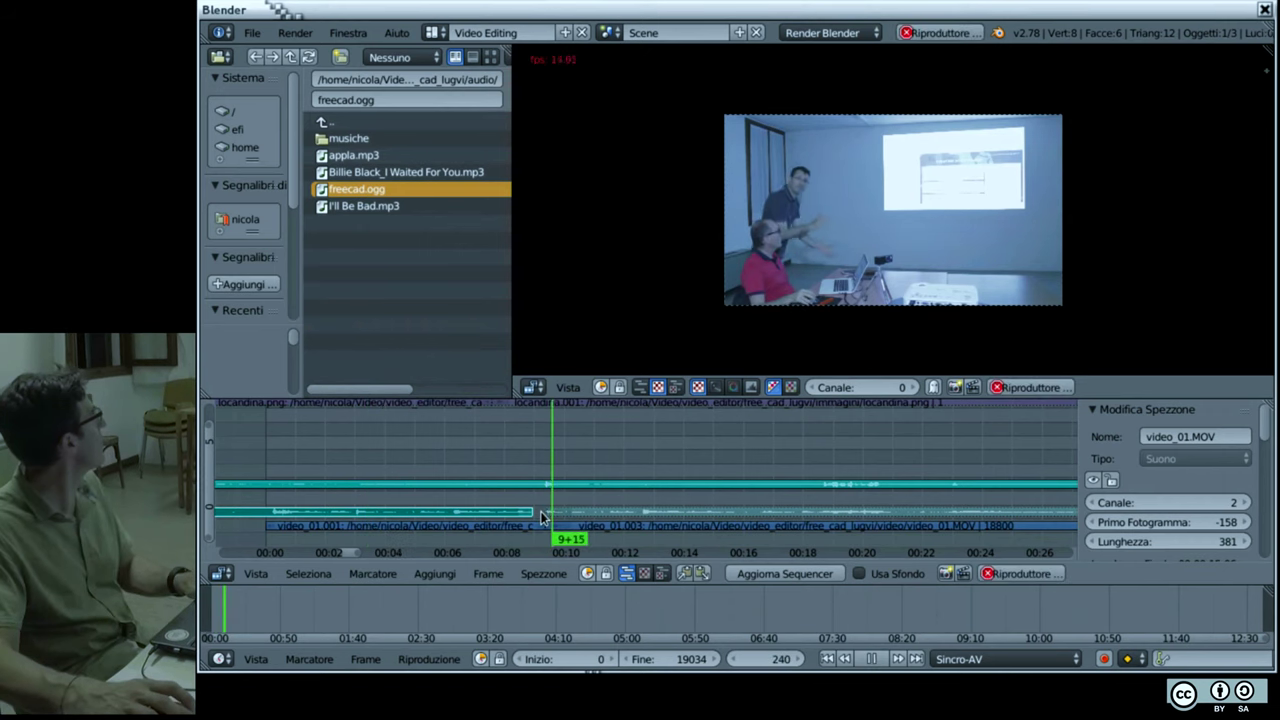
key(alt+a)
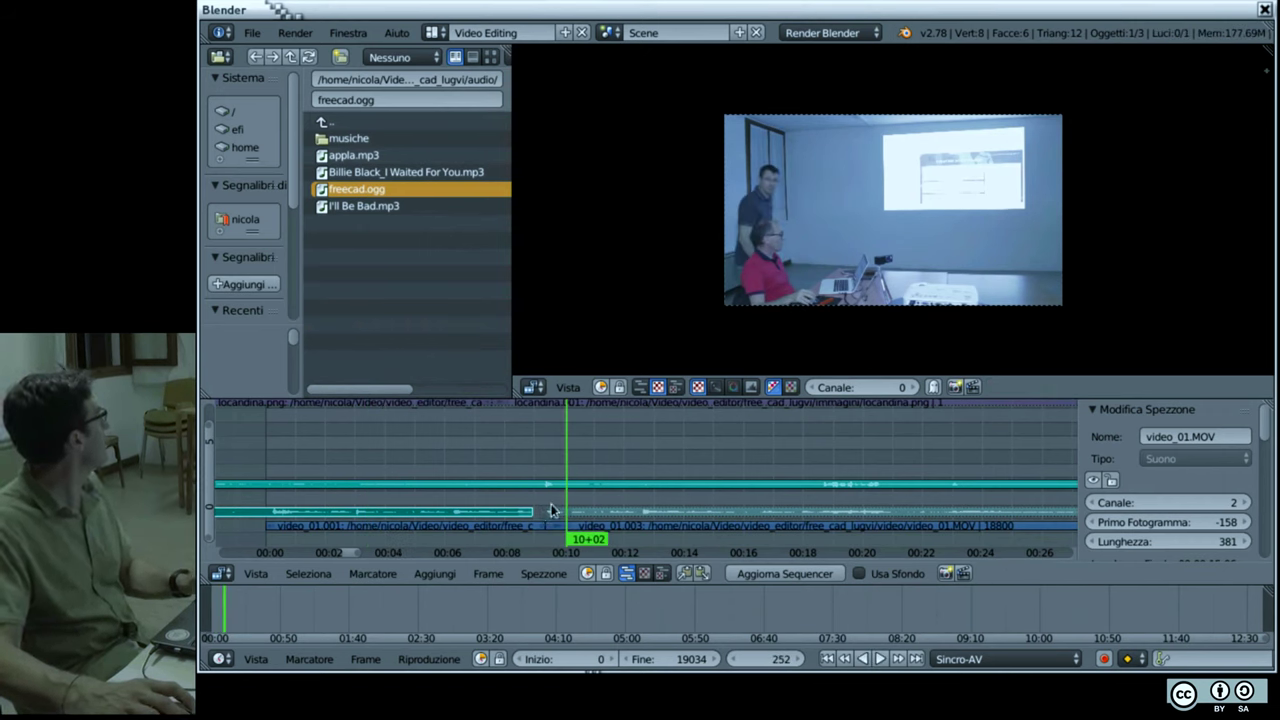
right_click(568, 491)
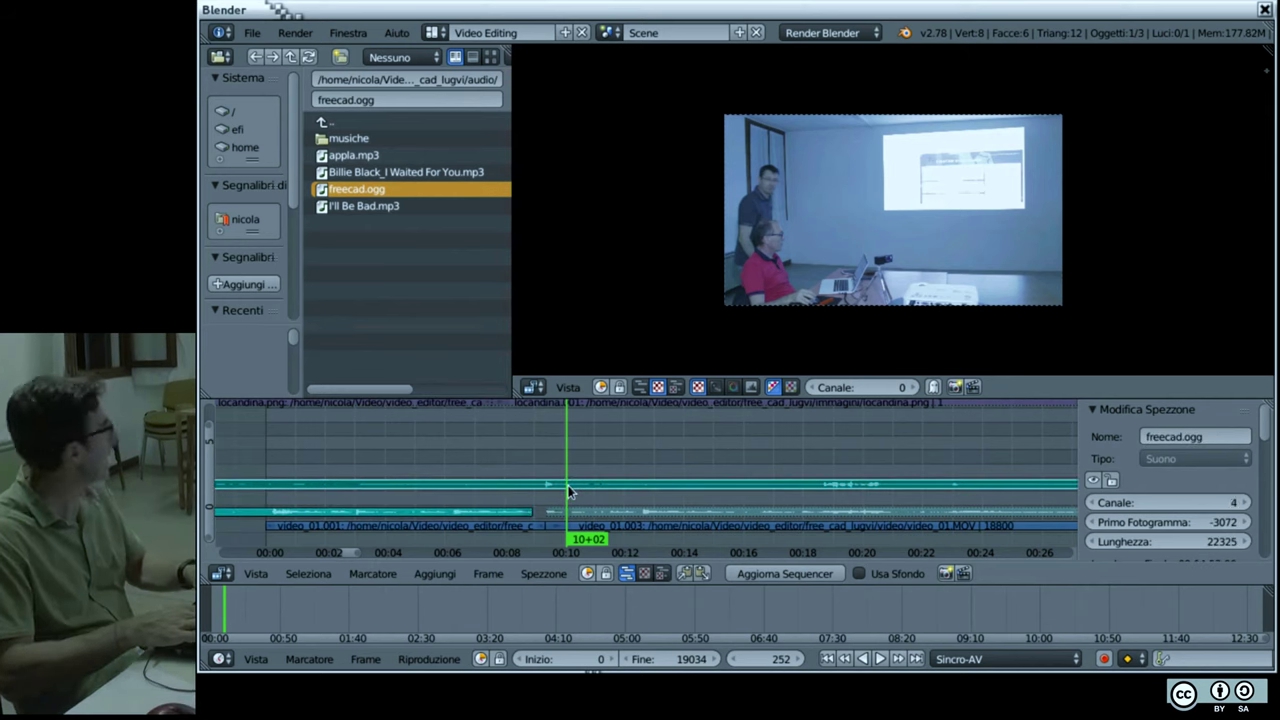
key(k)
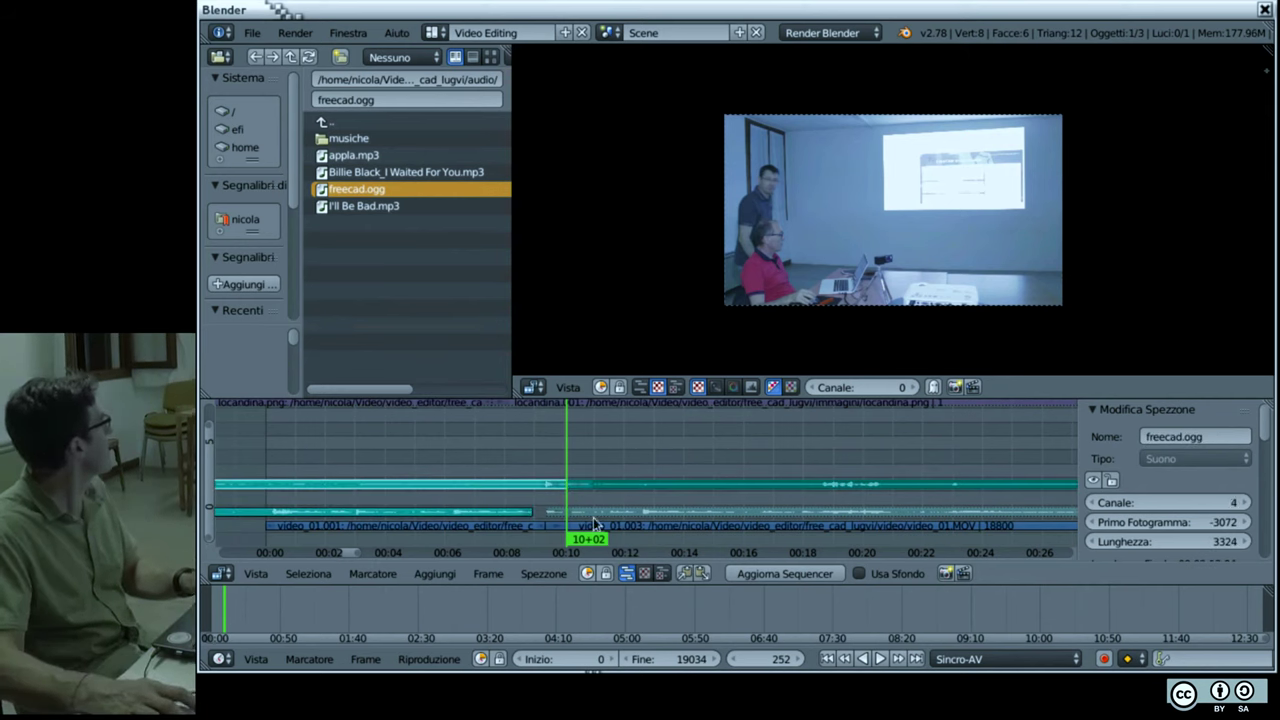
right_click(596, 526)
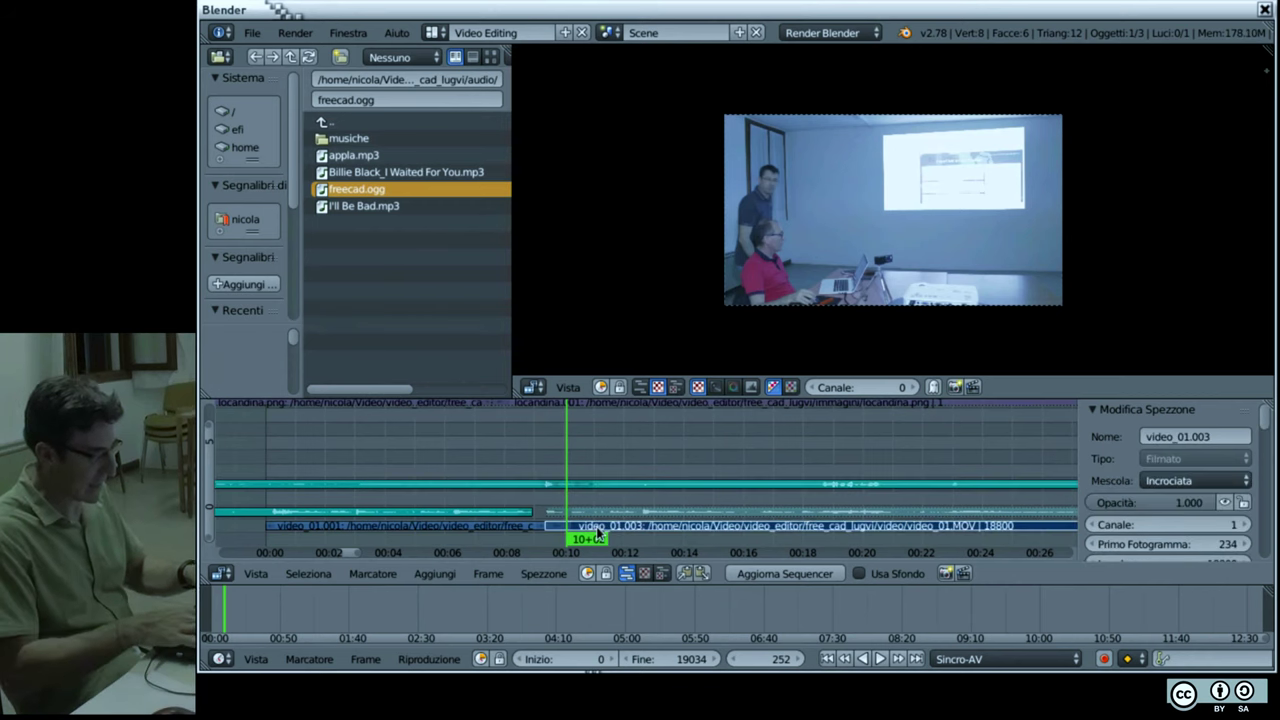
key(k)
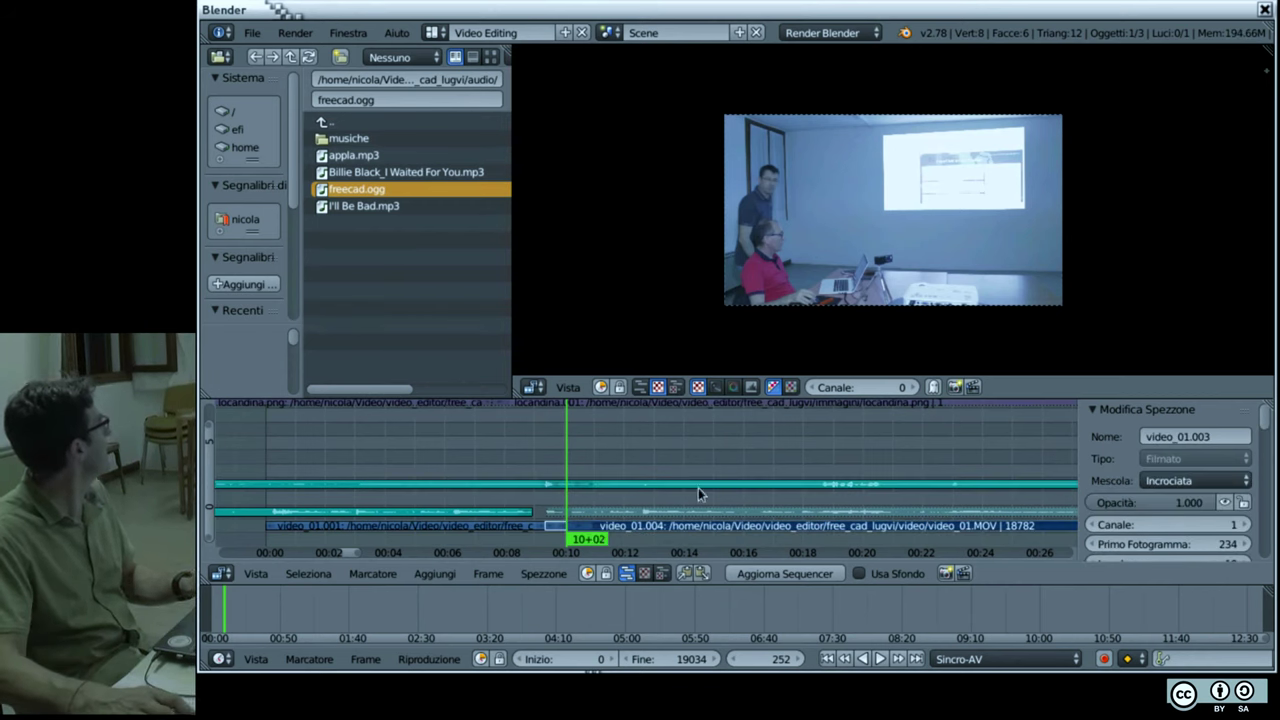
Step: Delete the part of the freecad.ogg music before the cut
right_click(540, 490)
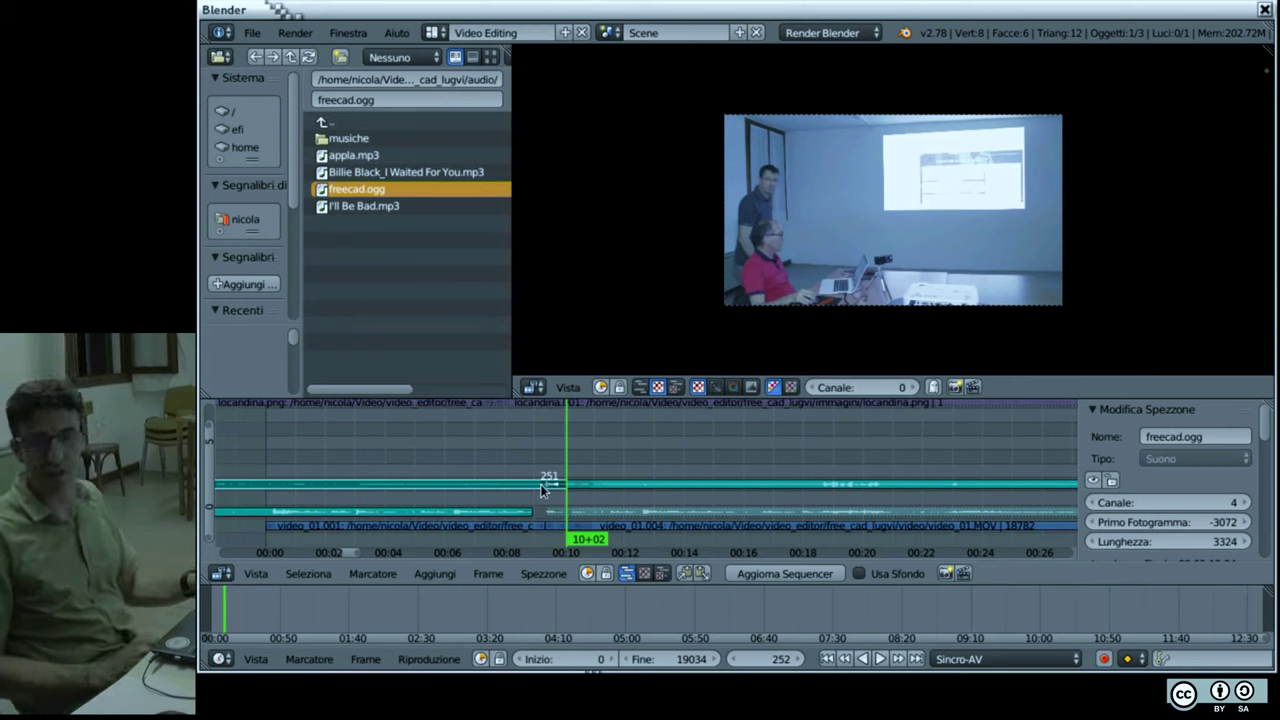
key(x)
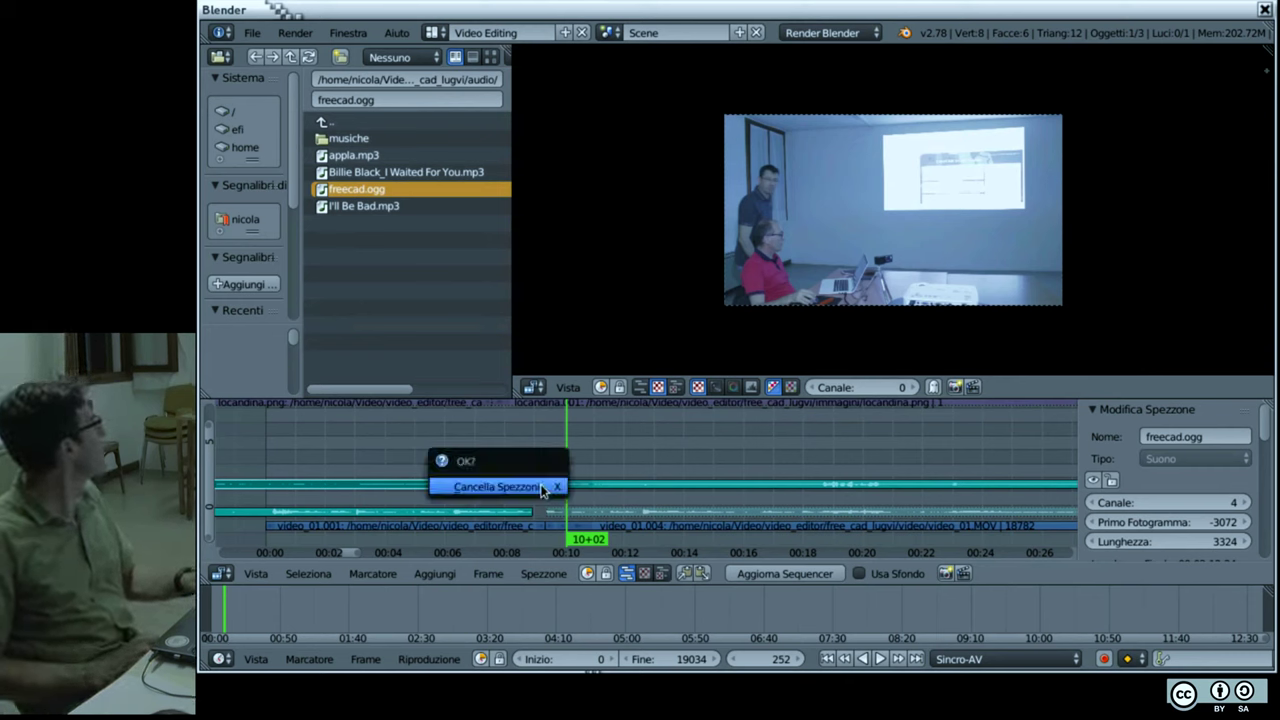
click(543, 488)
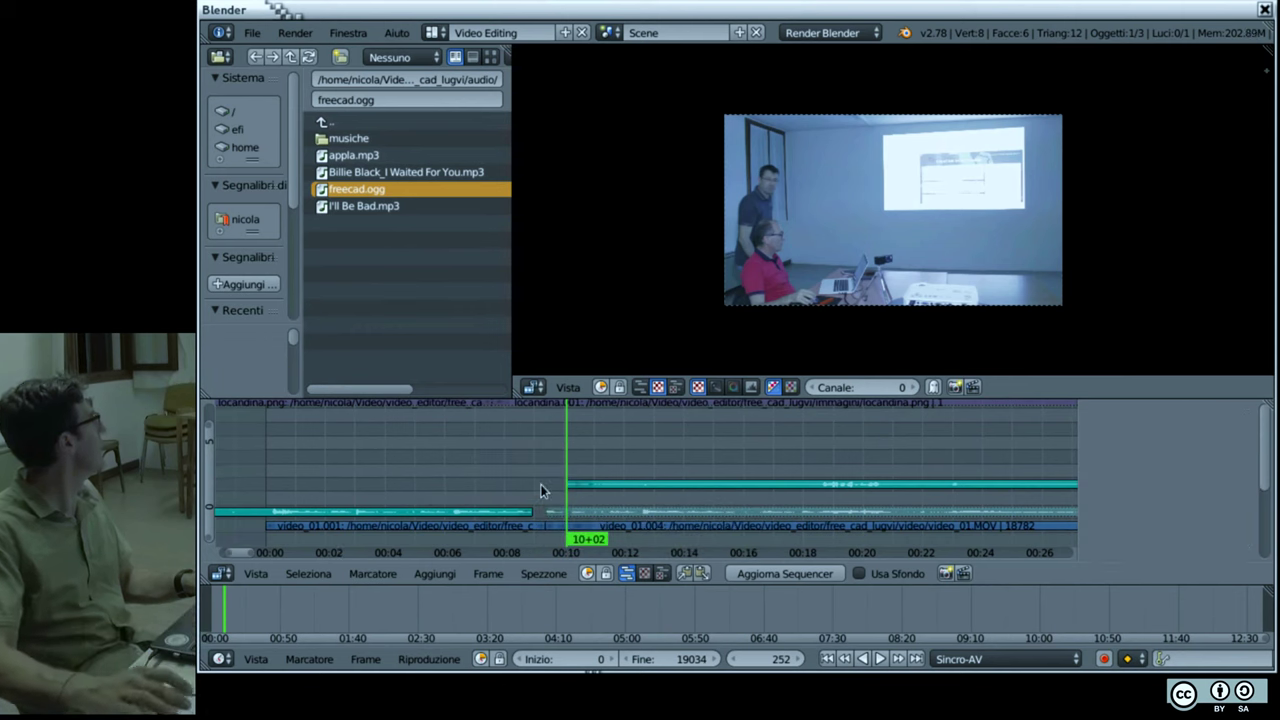
Step: Trial-delete the first sound strip and video_01.001, then undo to restore them
right_click(478, 514)
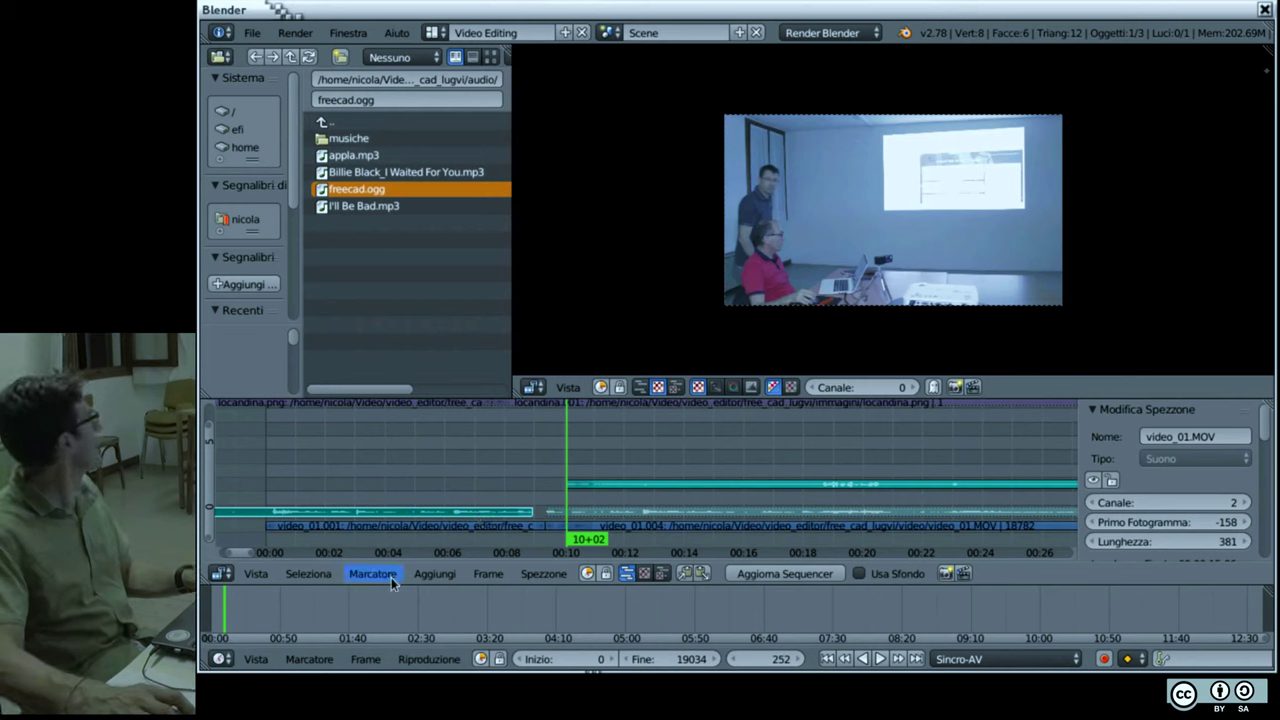
click(562, 578)
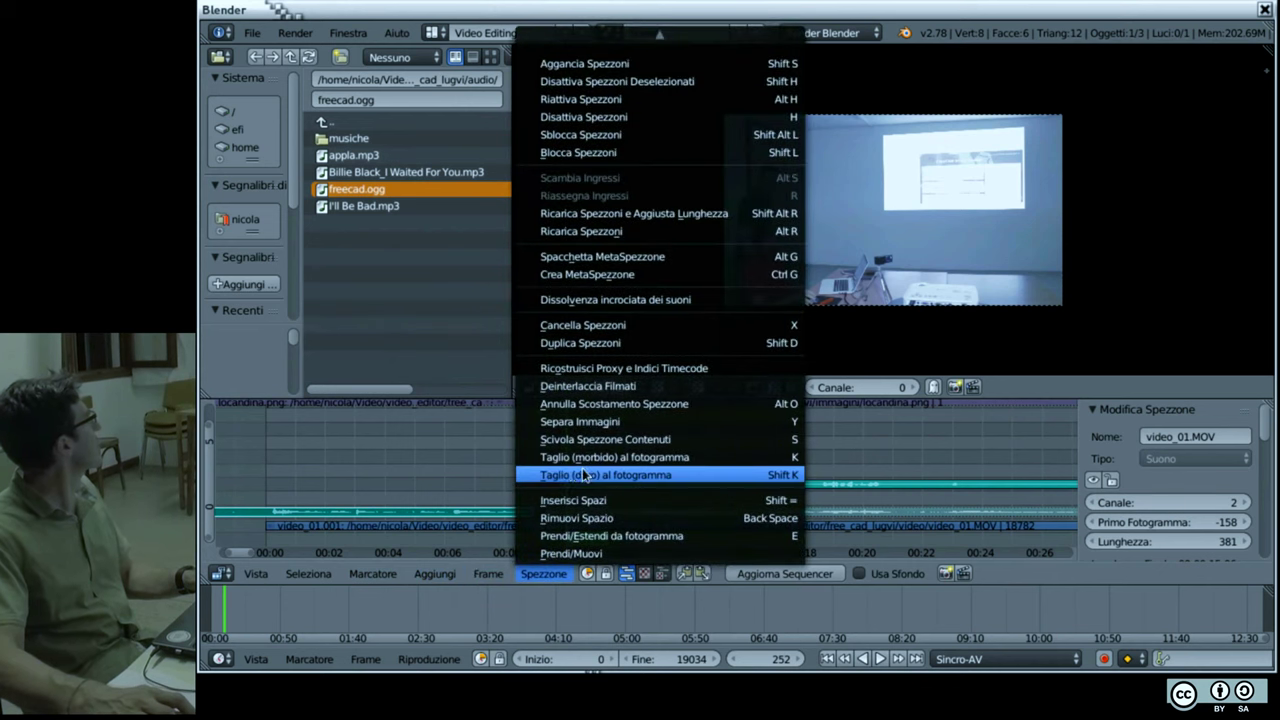
click(589, 330)
click(578, 340)
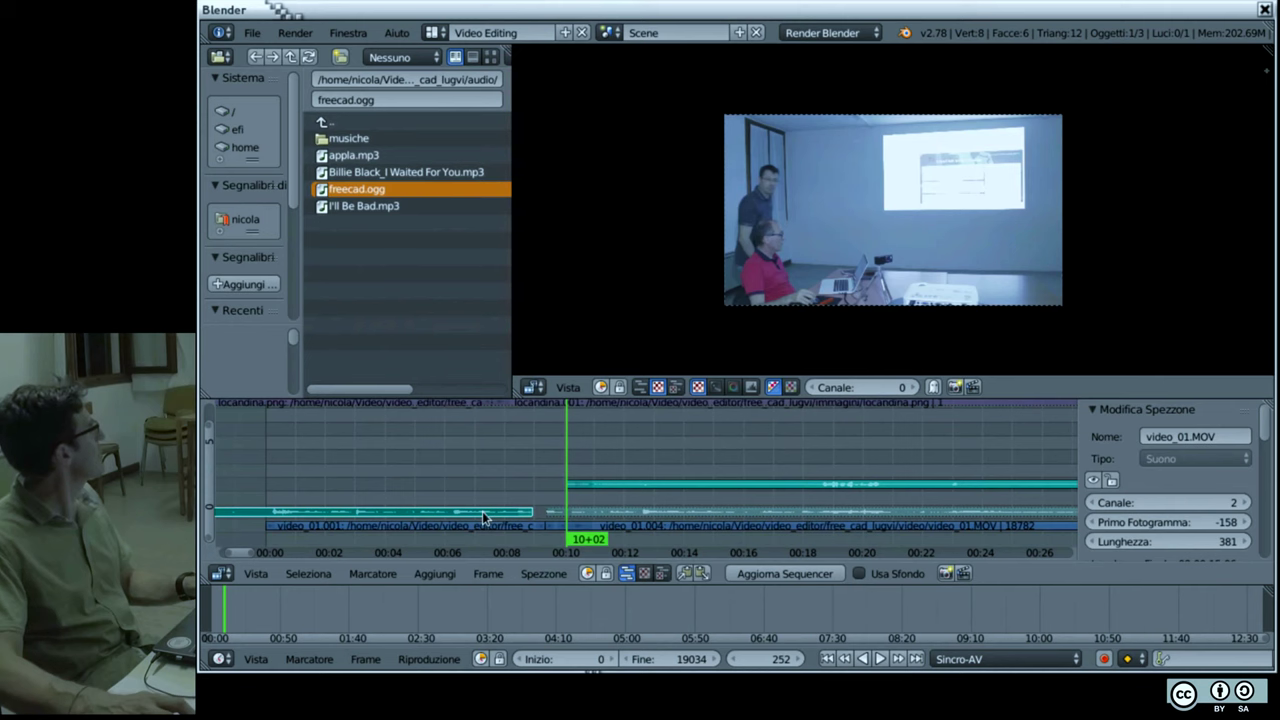
key(x)
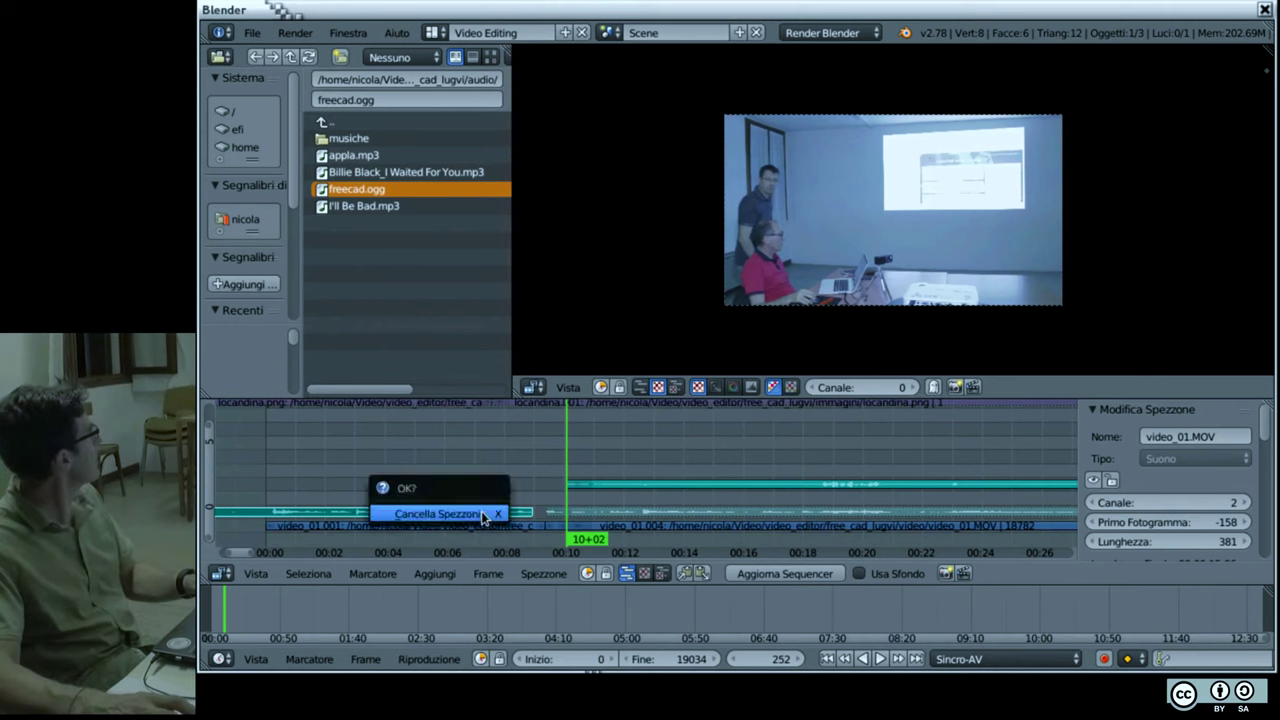
click(482, 514)
right_click(486, 524)
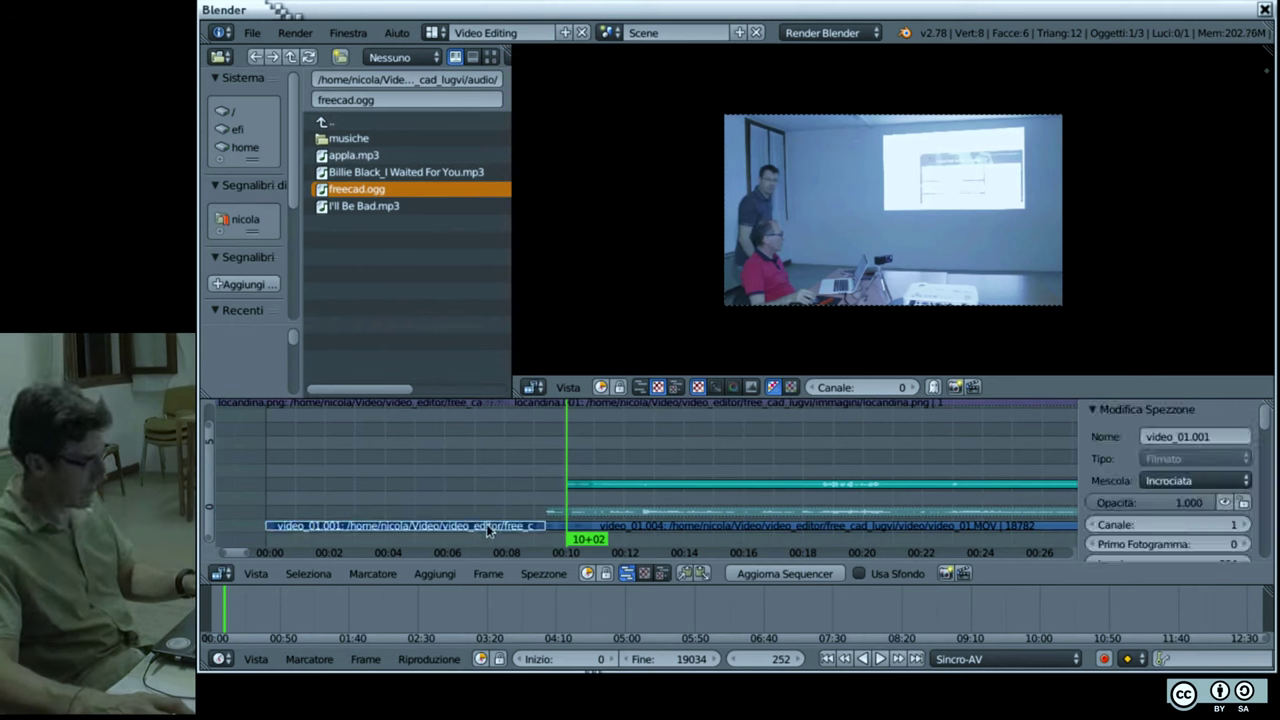
key(x)
click(486, 524)
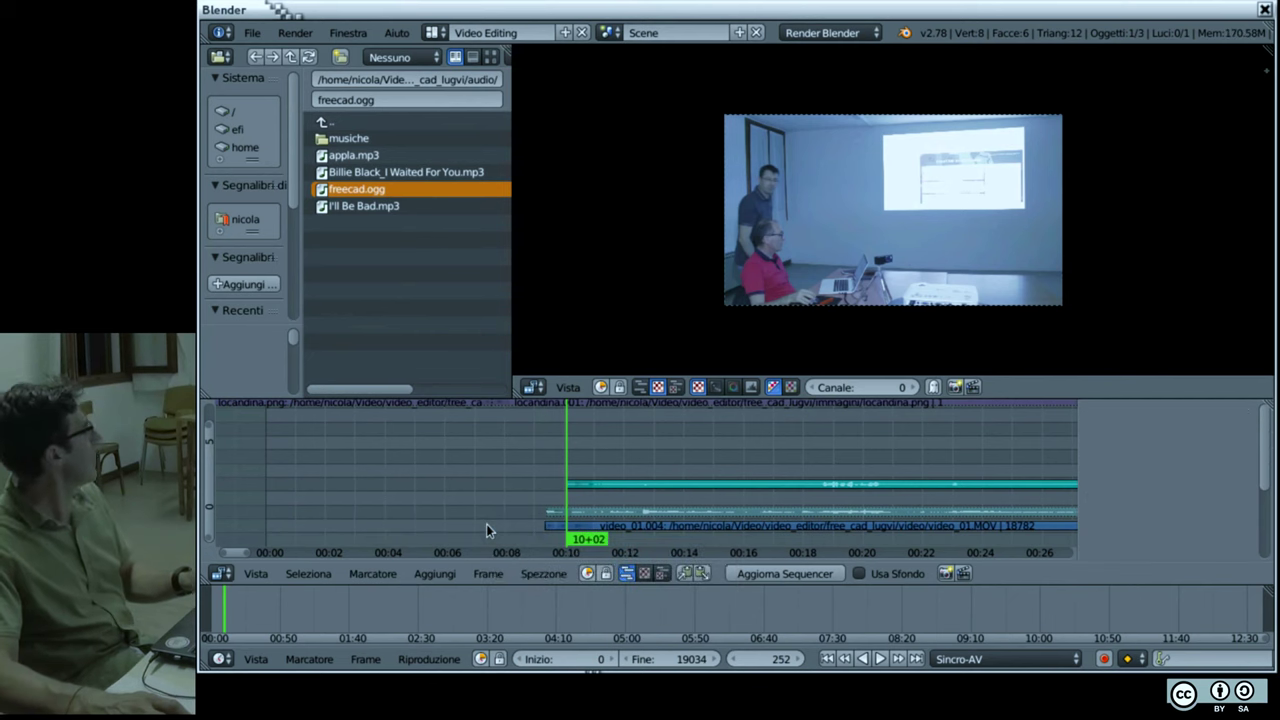
key(ctrl+z)
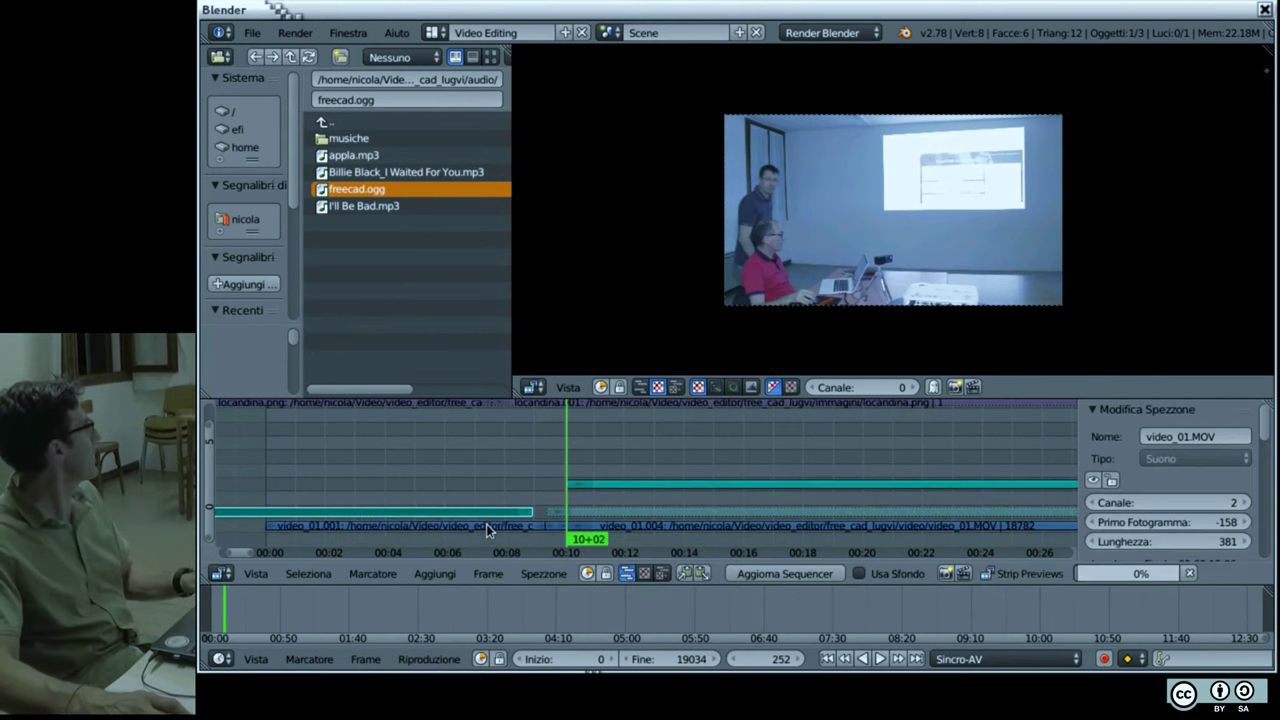
Step: Delete video_01.001 together with its sound strip, then undo and reselect
click(493, 488)
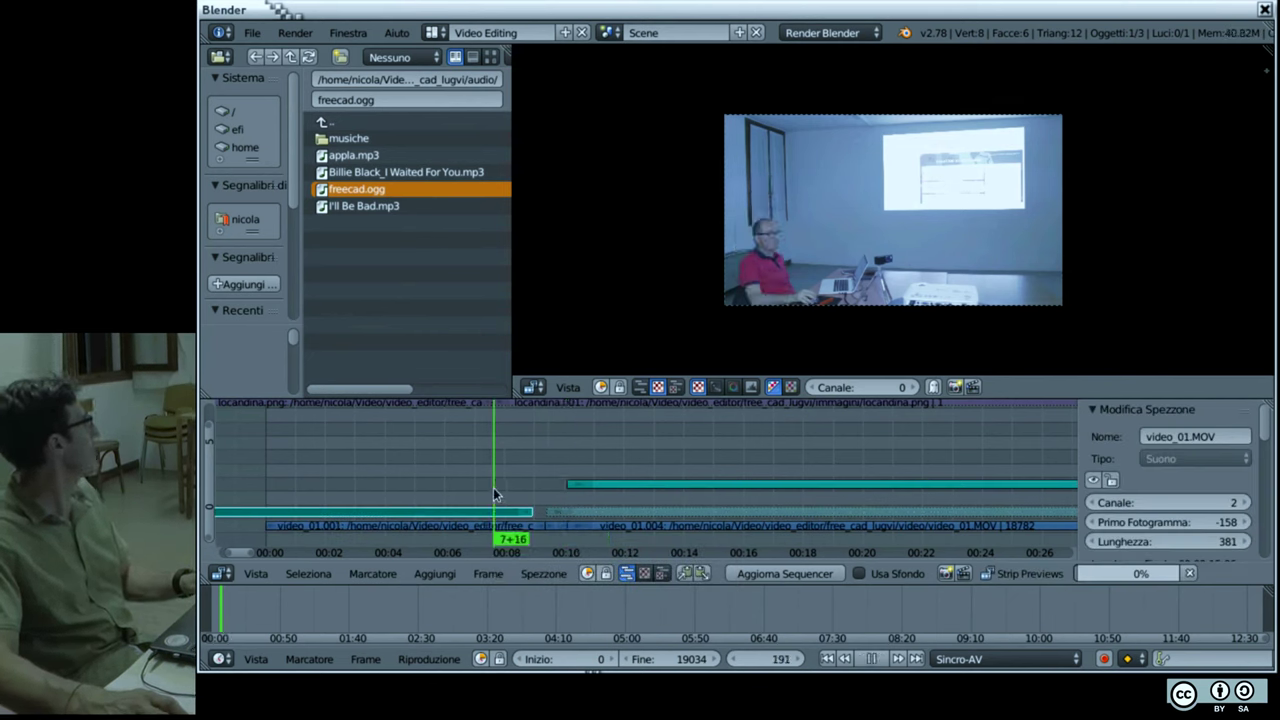
scroll(606, 470, left, 2)
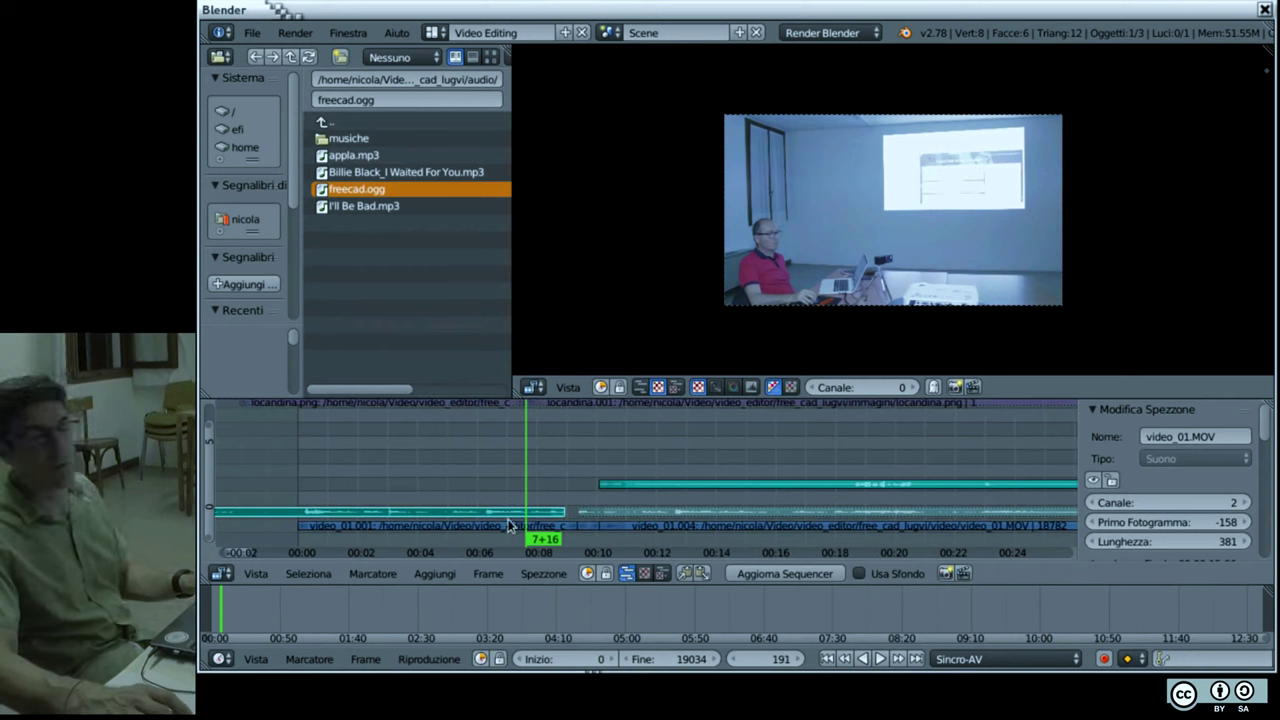
right_click(477, 527)
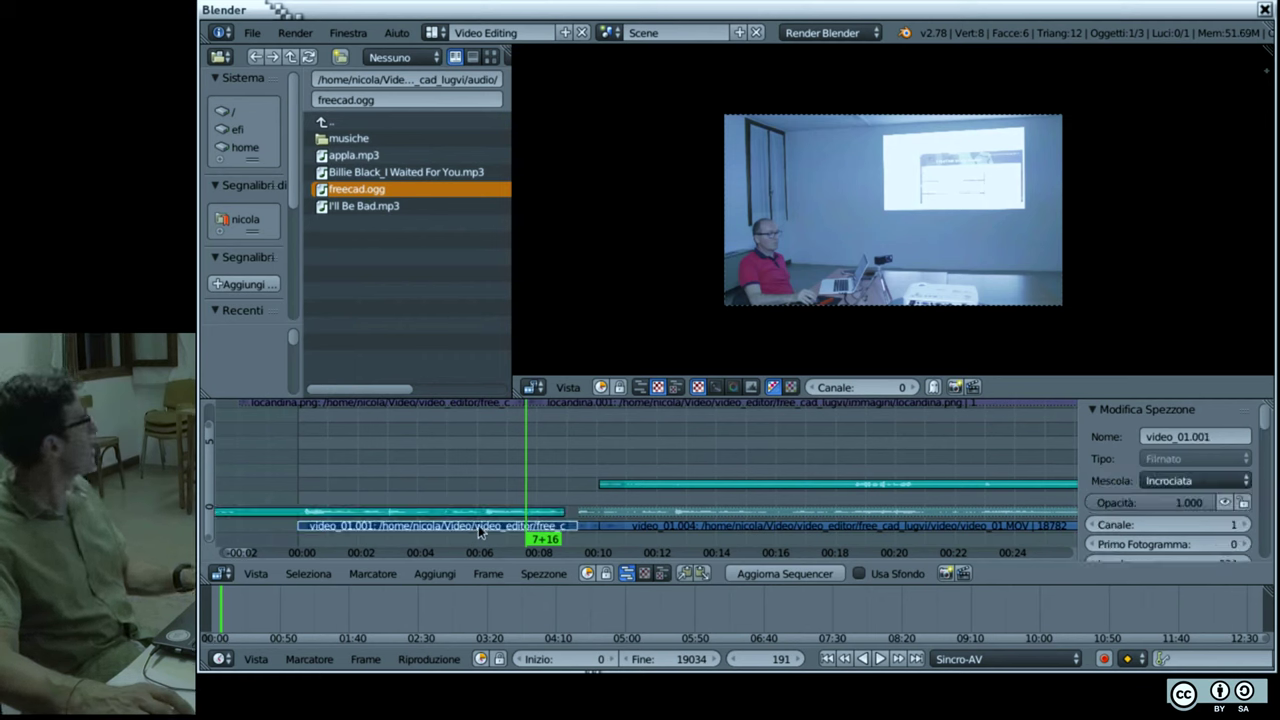
right_click(481, 515)
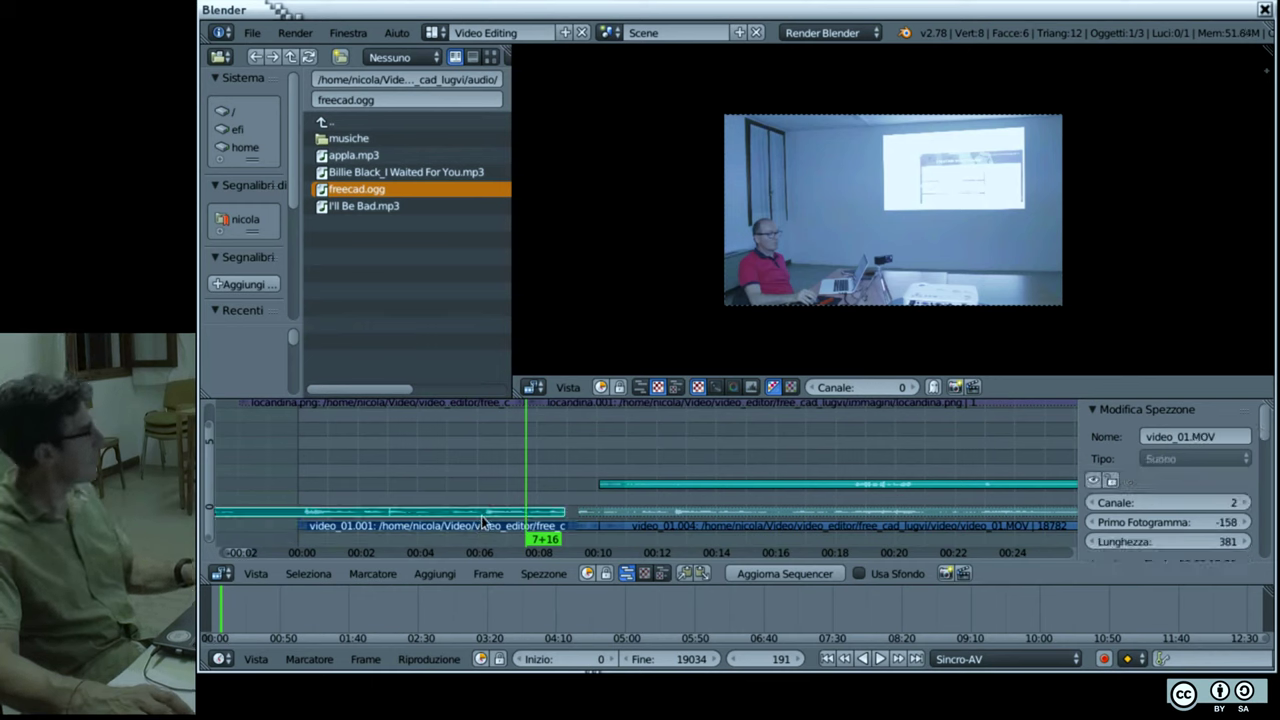
key(x)
click(480, 521)
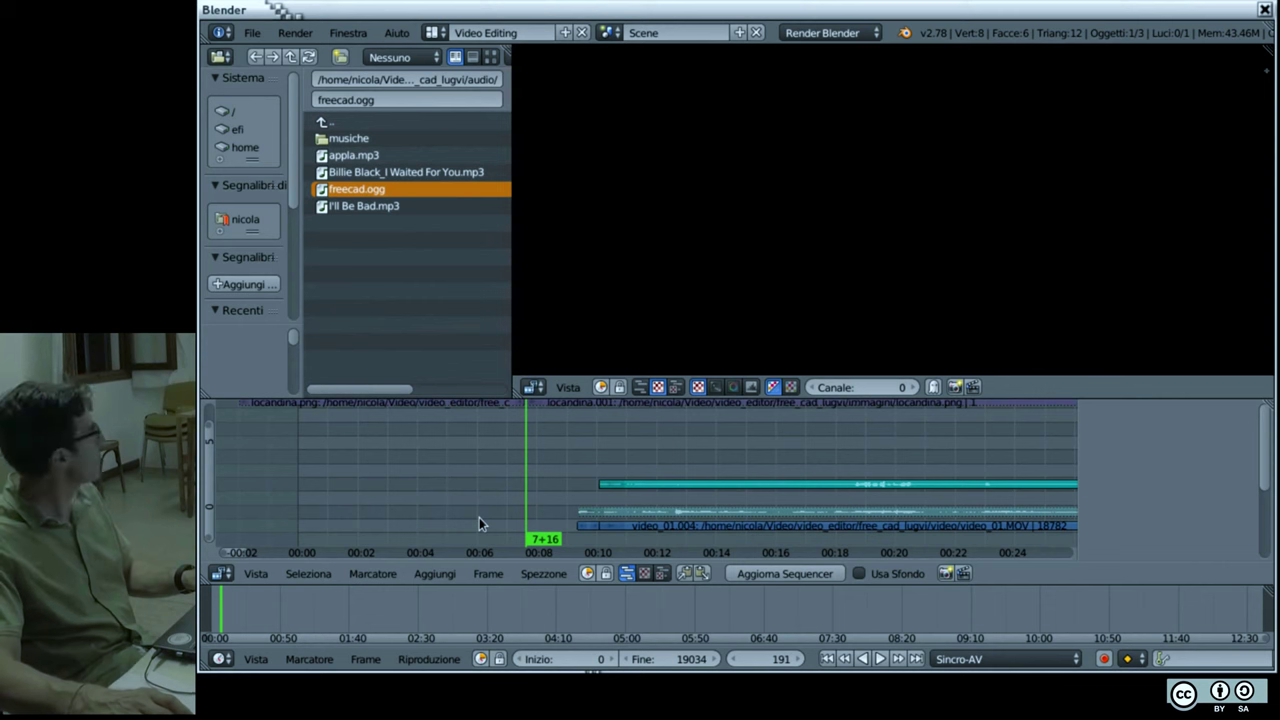
key(ctrl+z)
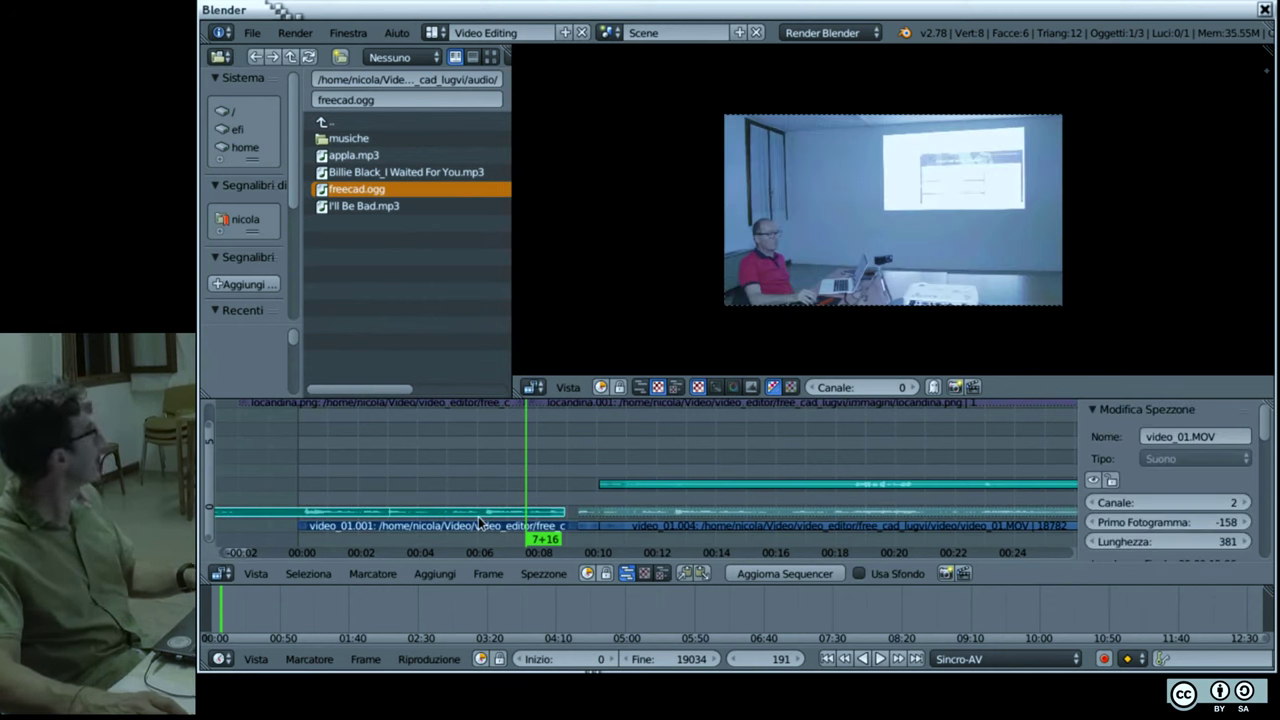
right_click(478, 516)
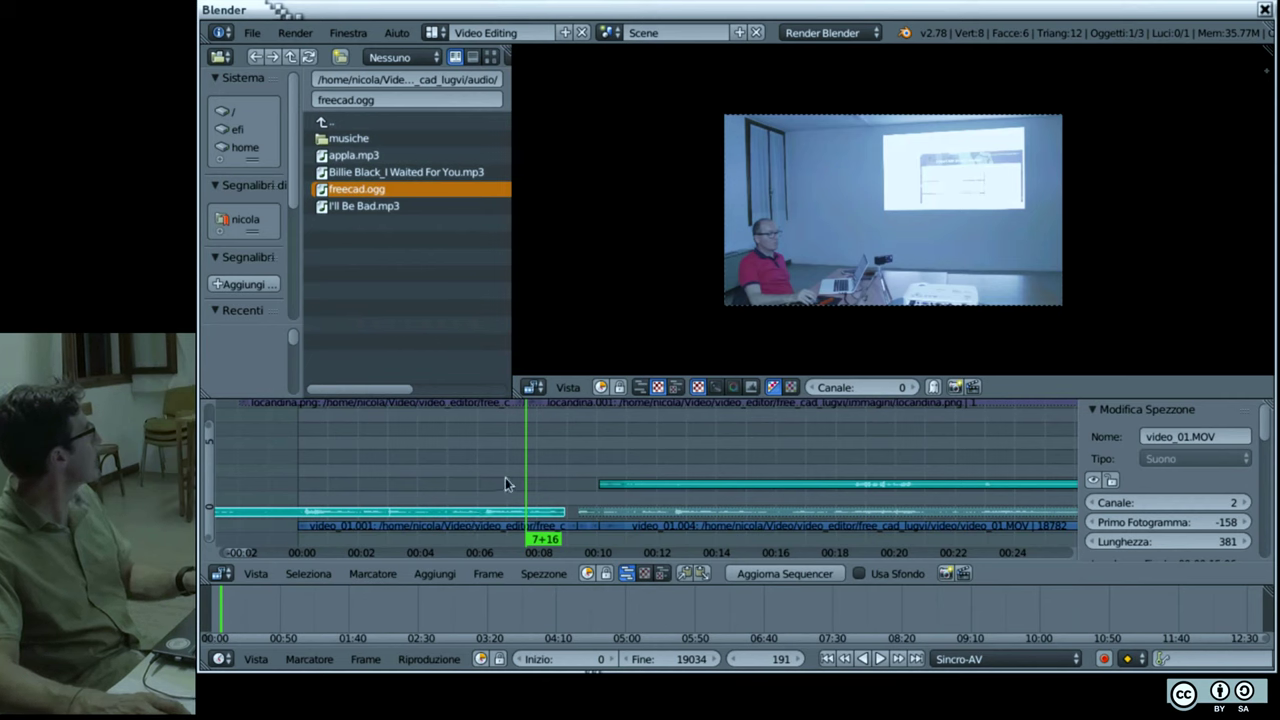
click(505, 478)
right_click(505, 477)
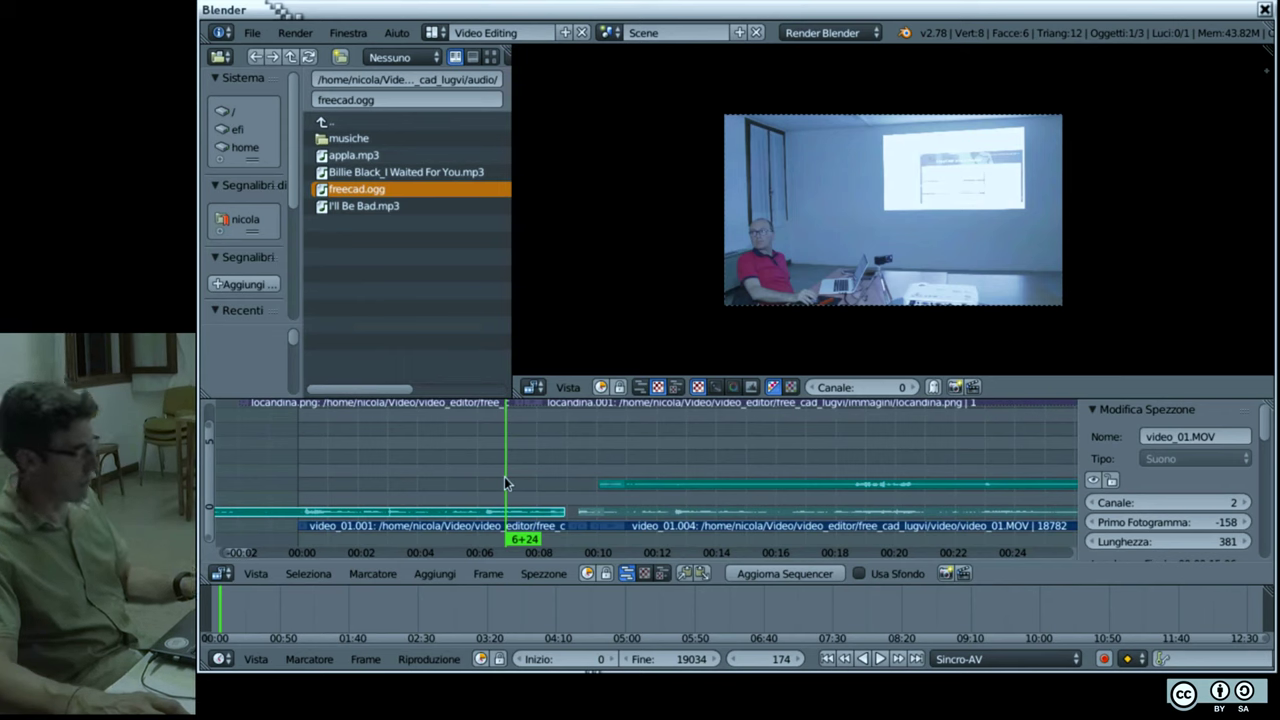
key(ctrl+z)
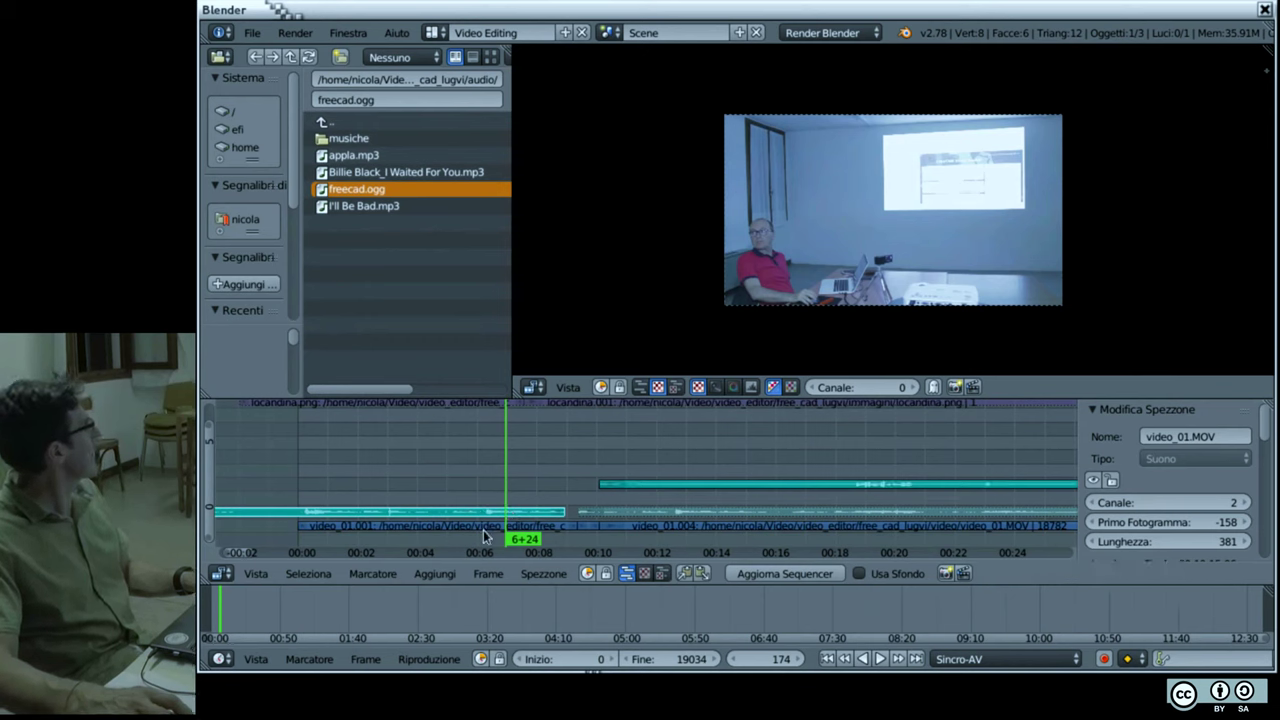
Step: Box-select and delete the video_01.001 clip and its sound, then select the leftover fragment
key(b)
drag(484, 536, 393, 457)
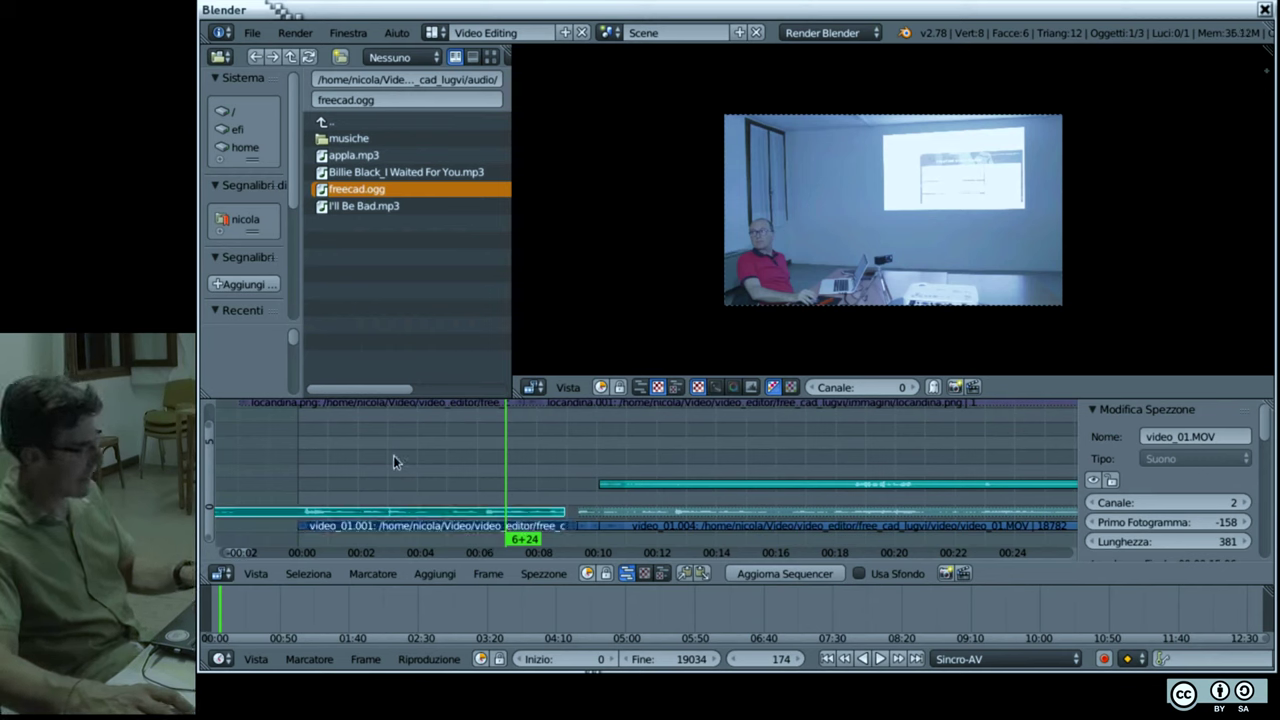
key(x)
click(393, 455)
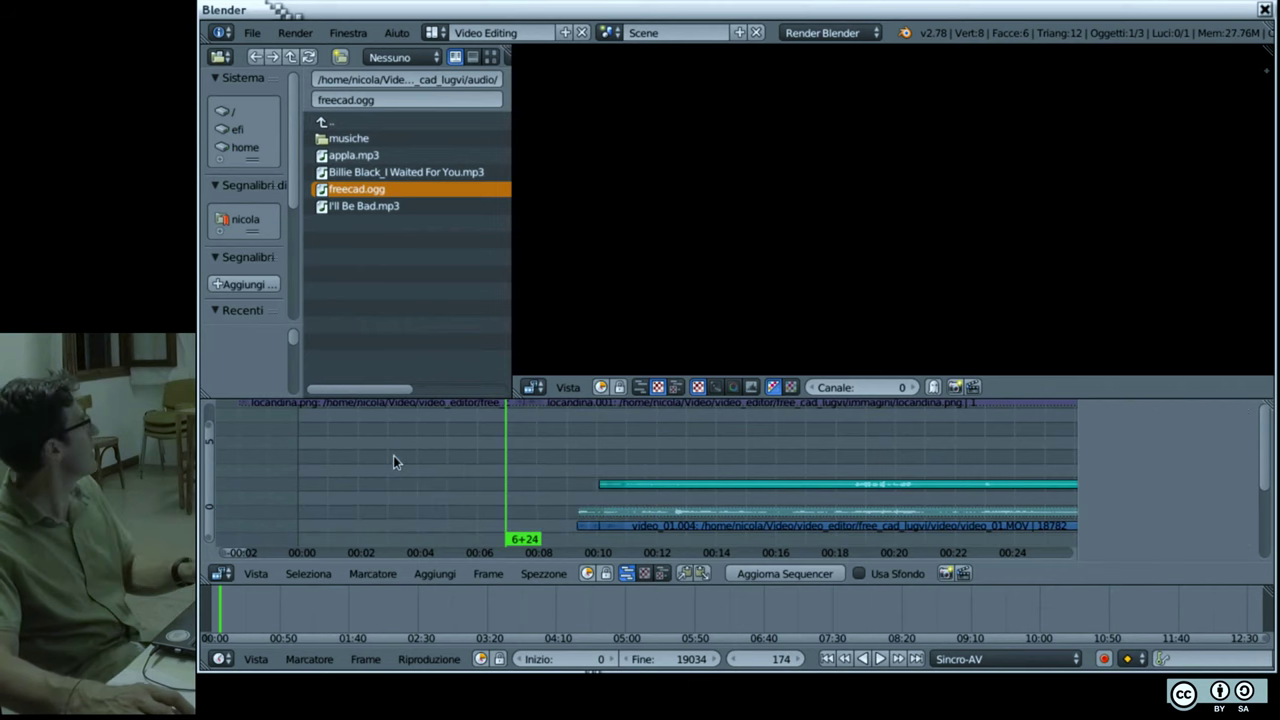
right_click(588, 527)
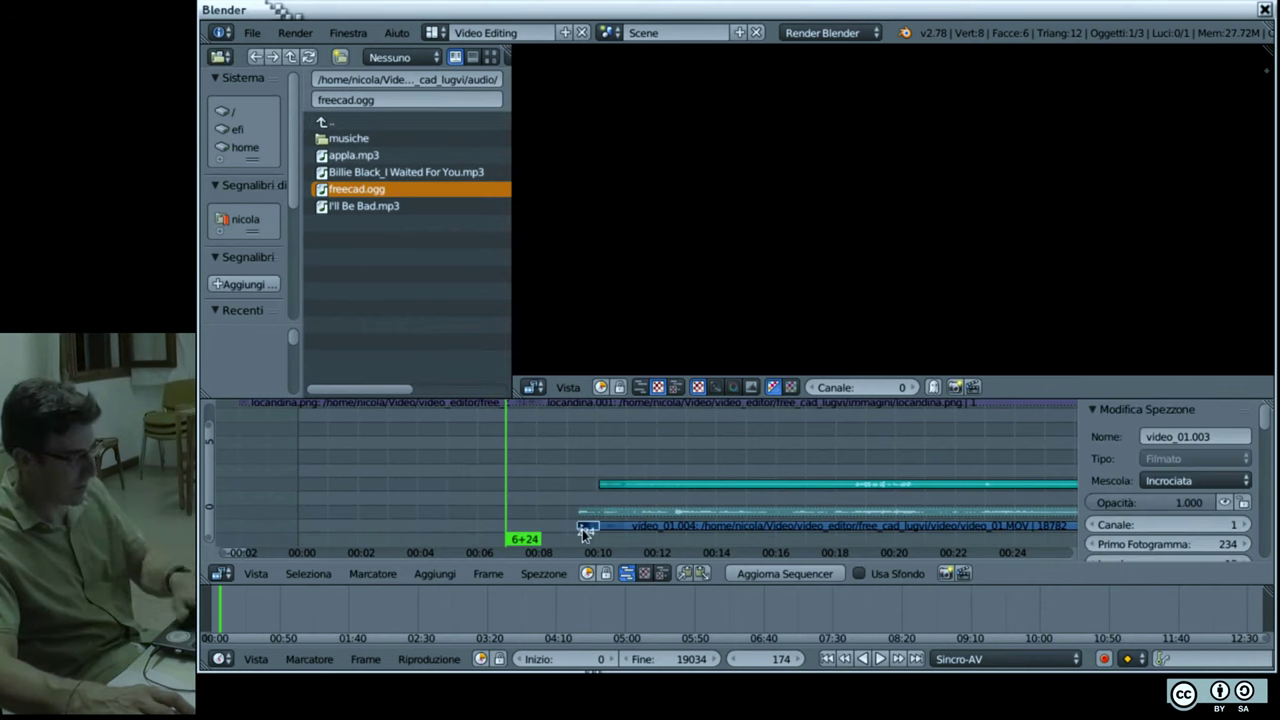
Step: Delete the leftover small video fragment and the video_01.002 sound fragment
key(x)
click(579, 536)
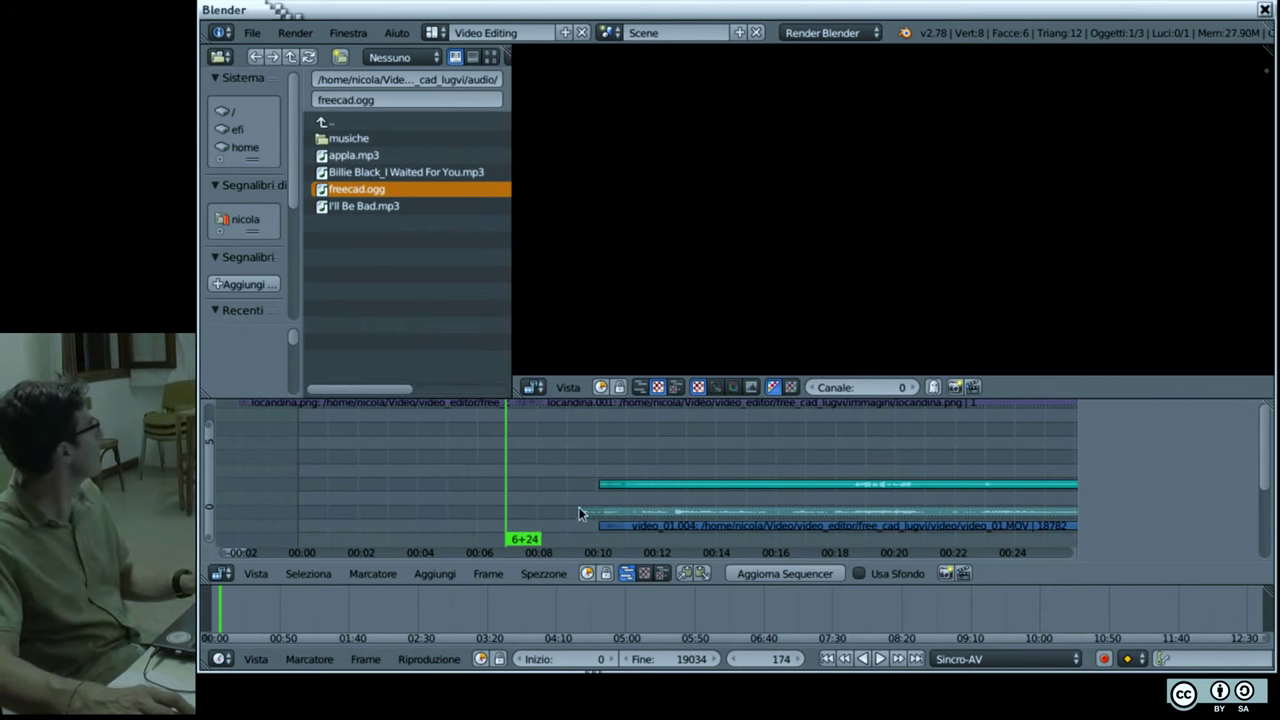
right_click(584, 509)
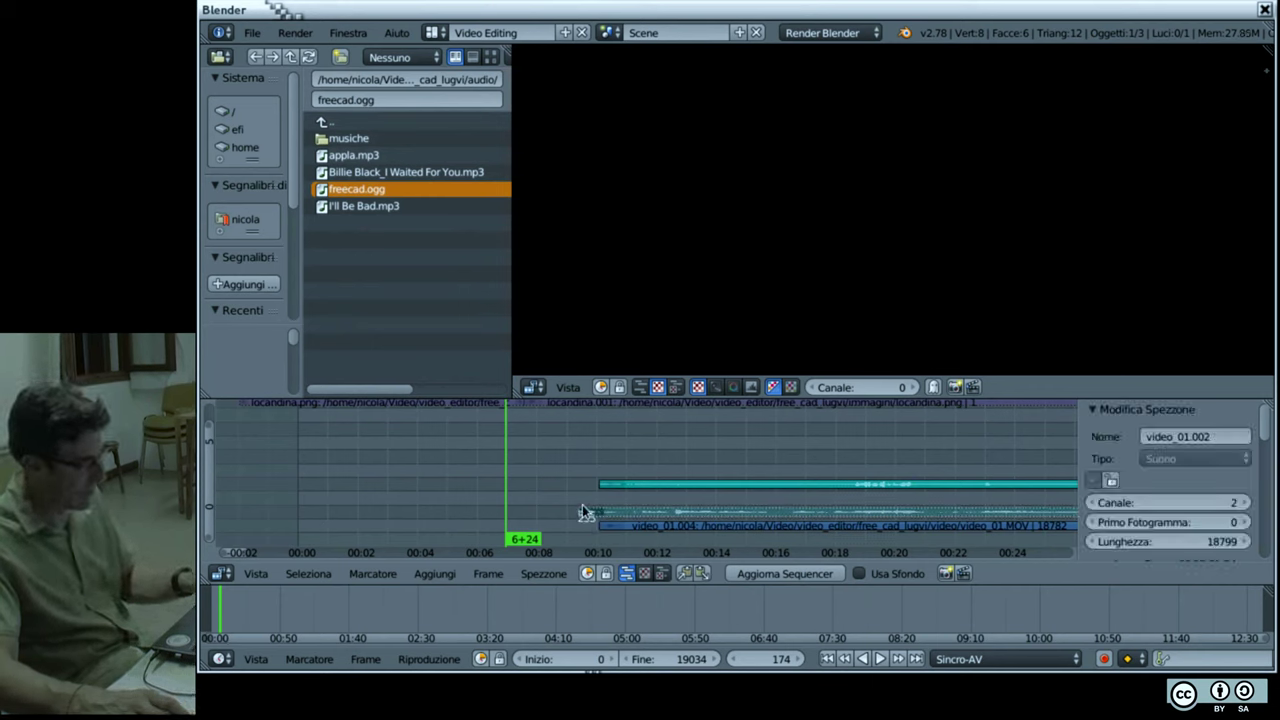
key(x)
click(584, 506)
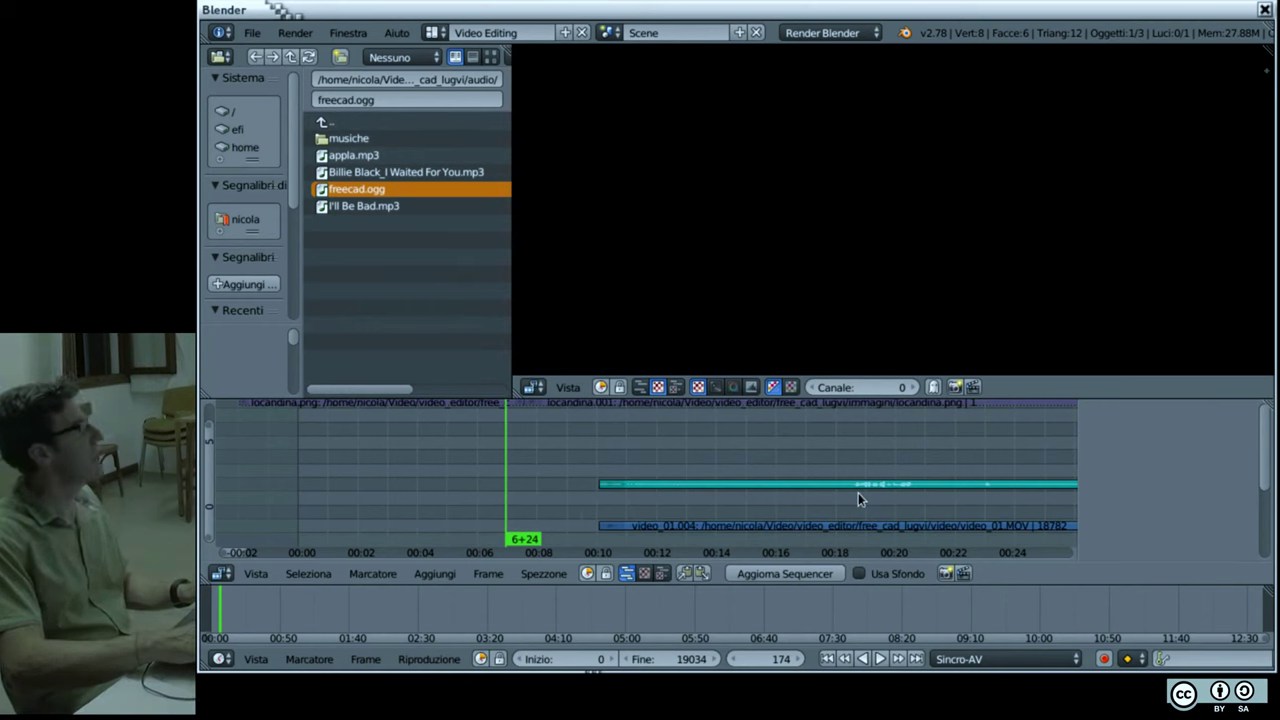
key(Home)
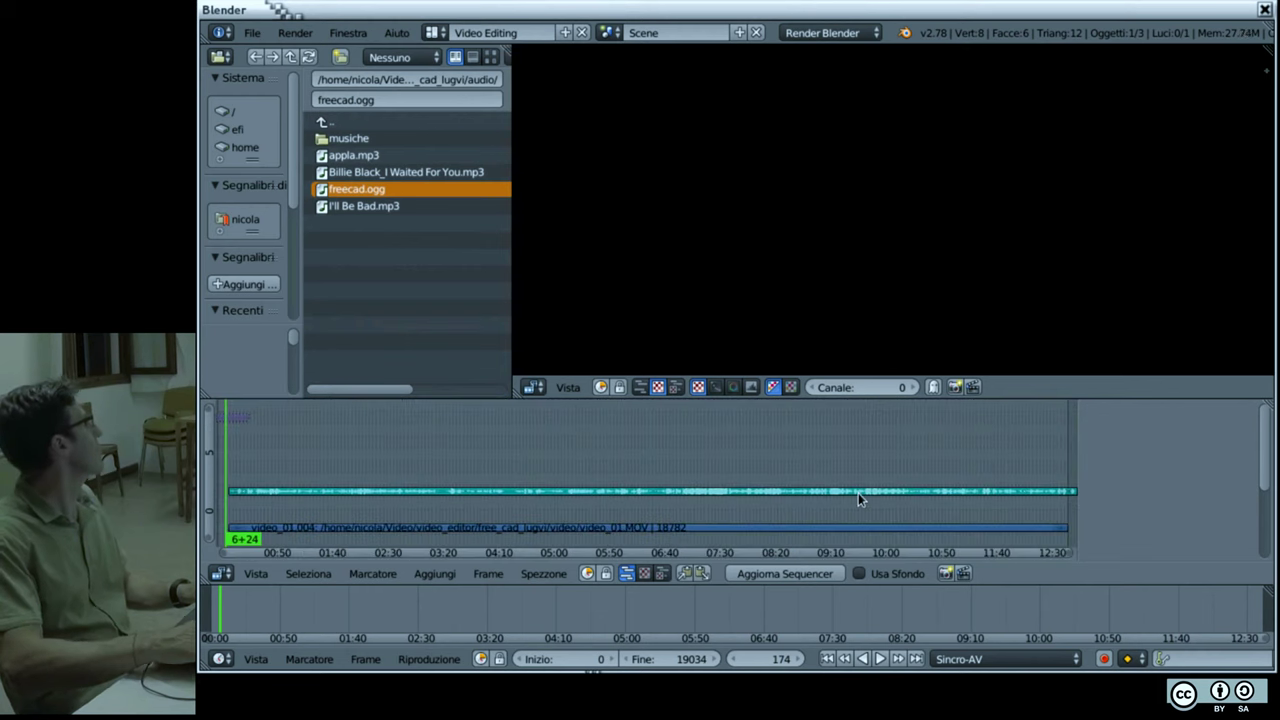
Step: Move the freecad.001 audio strip down to channel 2
right_click(550, 493)
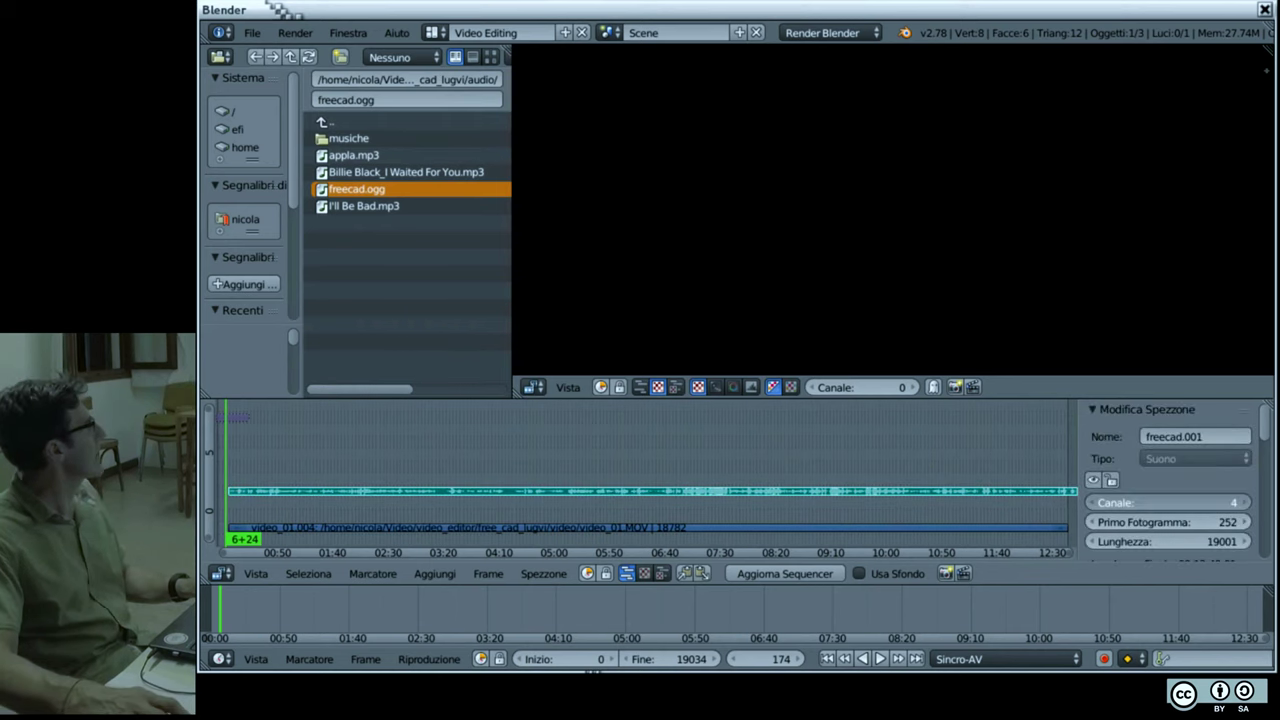
click(1091, 503)
click(1091, 503)
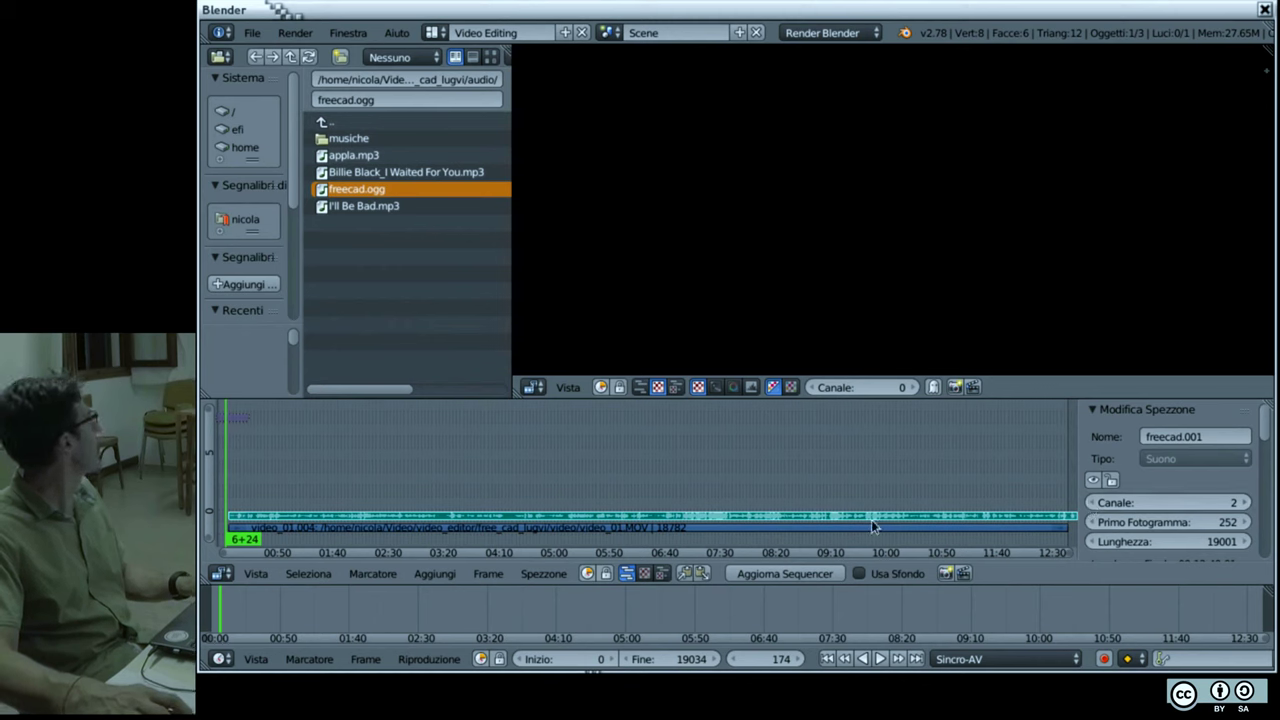
right_click(801, 529)
Step: Frame all remaining lecture strips in the timeline, then advance the slideshow to SELEZIONE
click(801, 529)
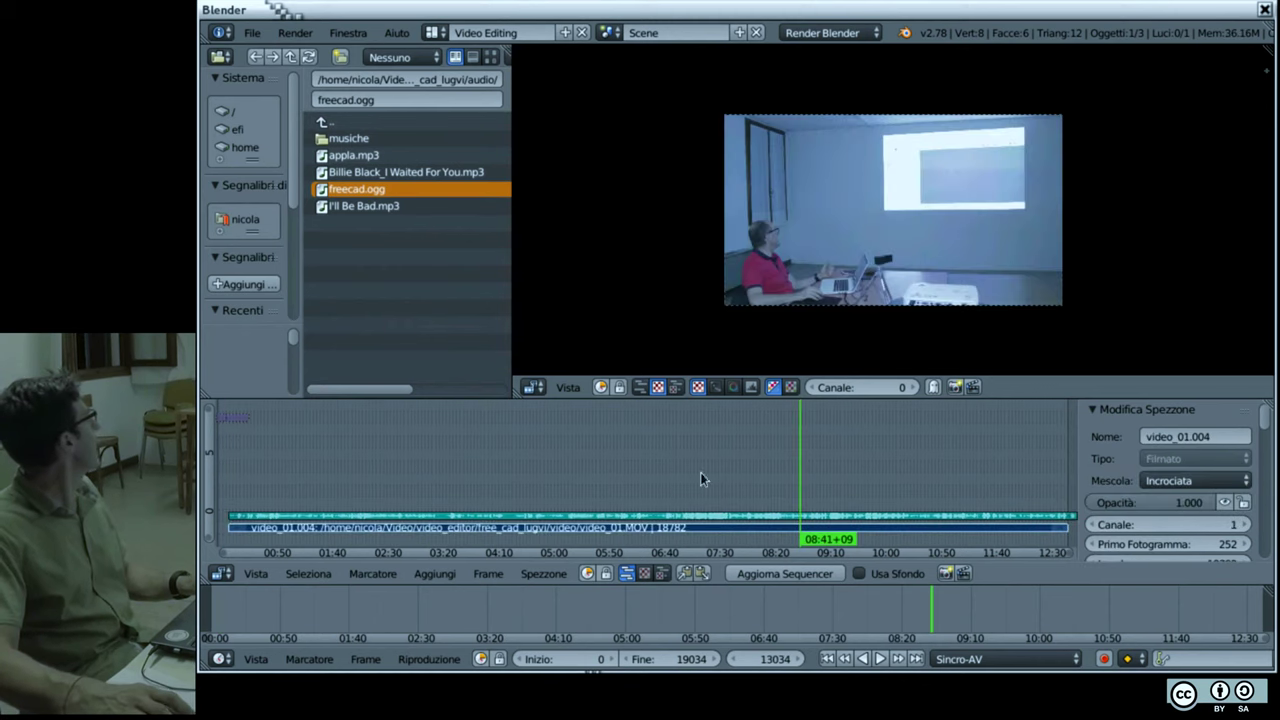
scroll(394, 461, up, 4)
scroll(580, 466, up, 3)
scroll(380, 429, up, 3)
scroll(380, 429, up, 2)
scroll(551, 479, down, 10)
scroll(463, 479, down, 1)
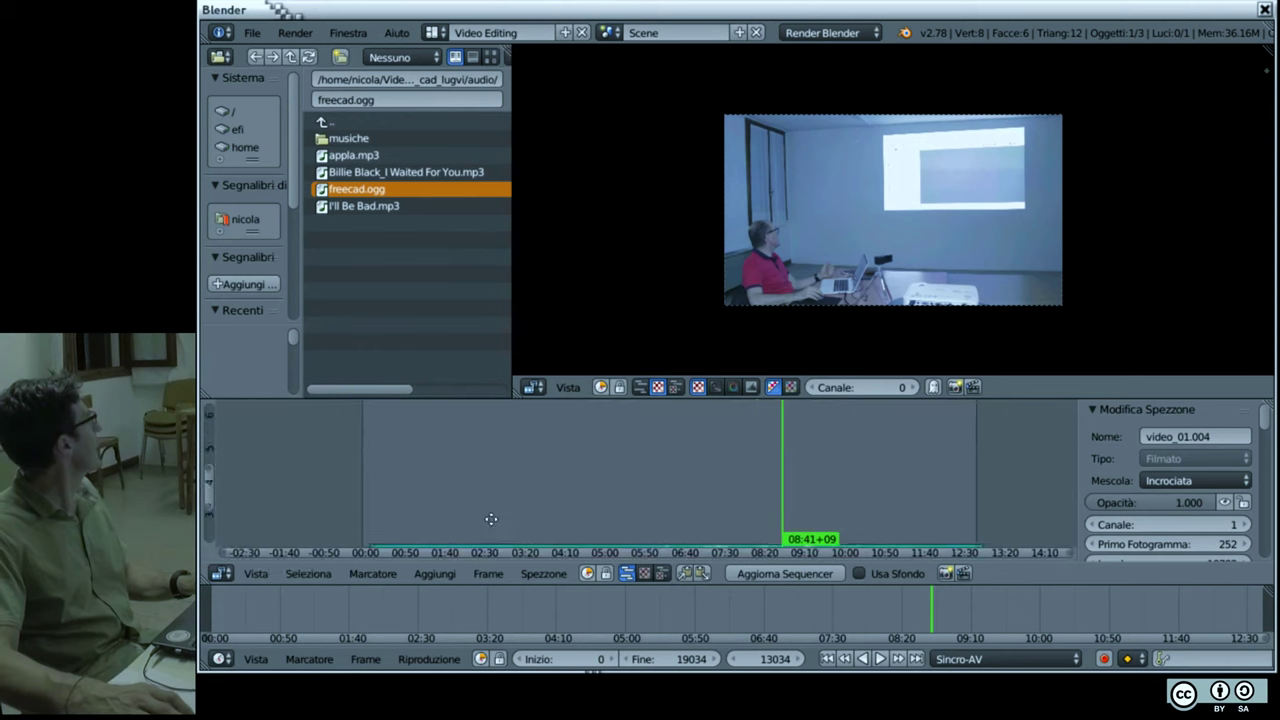
key(Home)
scroll(437, 471, up, 2)
scroll(353, 480, up, 2)
scroll(353, 480, left, 4)
scroll(450, 480, left, 2)
scroll(600, 472, left, 3)
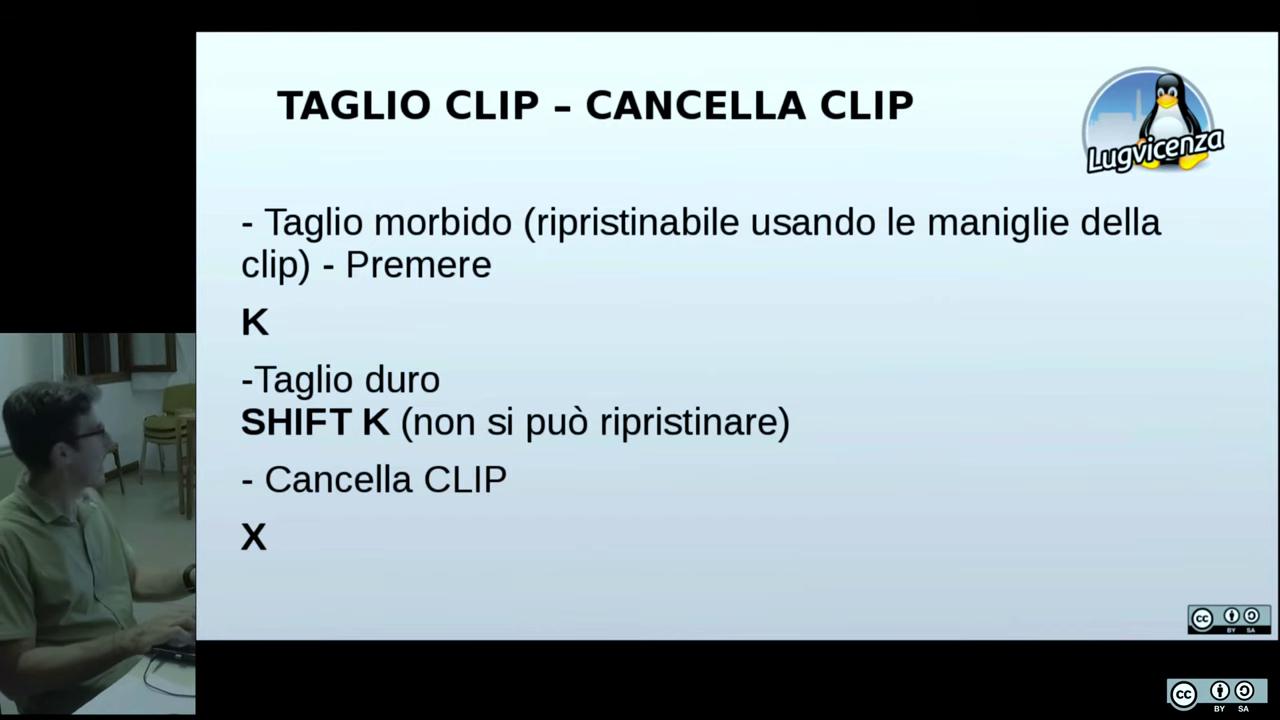
click(208, 659)
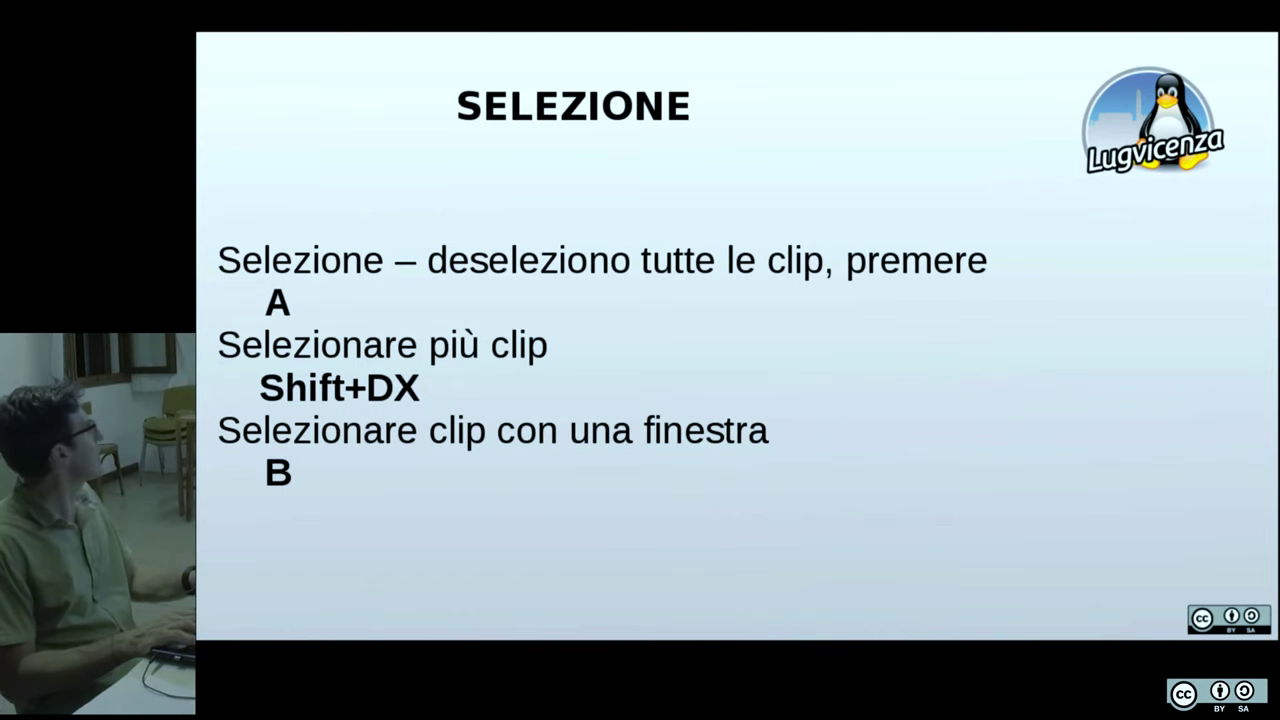
Step: Step through the RIDIMENSIONARE CLIP slides up to the image offset slide, then return to Blender
click(208, 659)
key(Left)
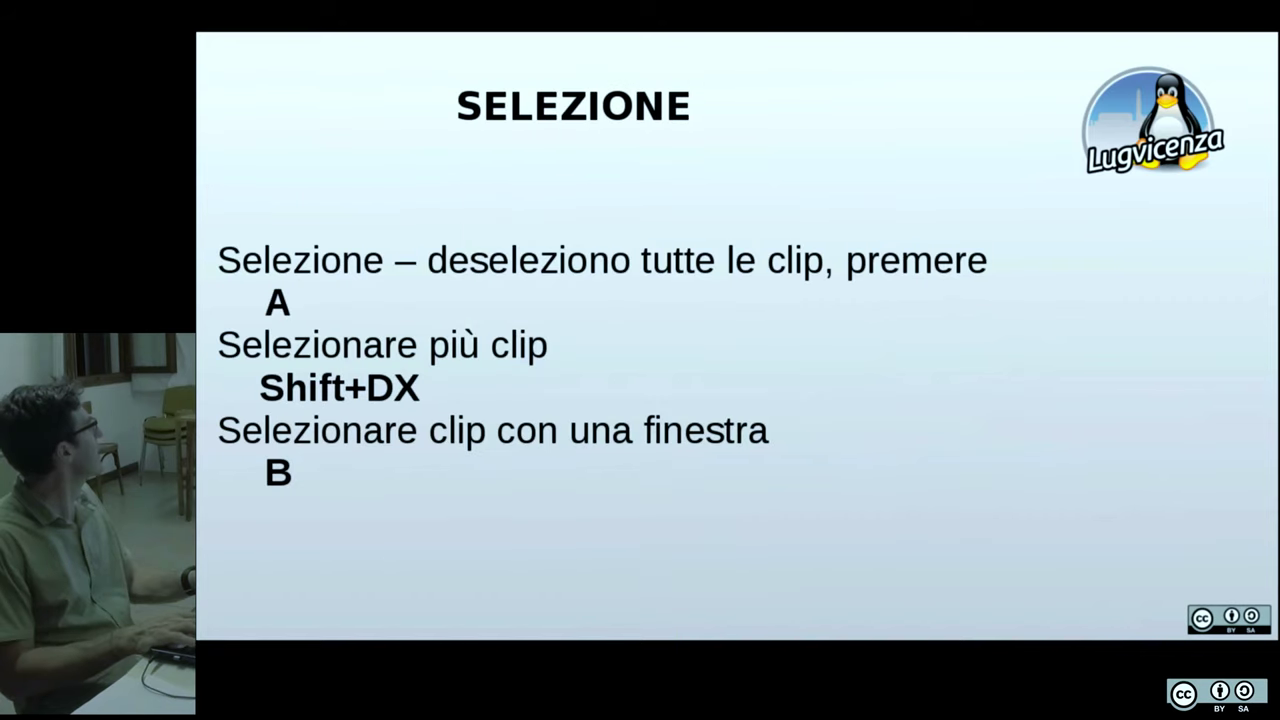
key(Right)
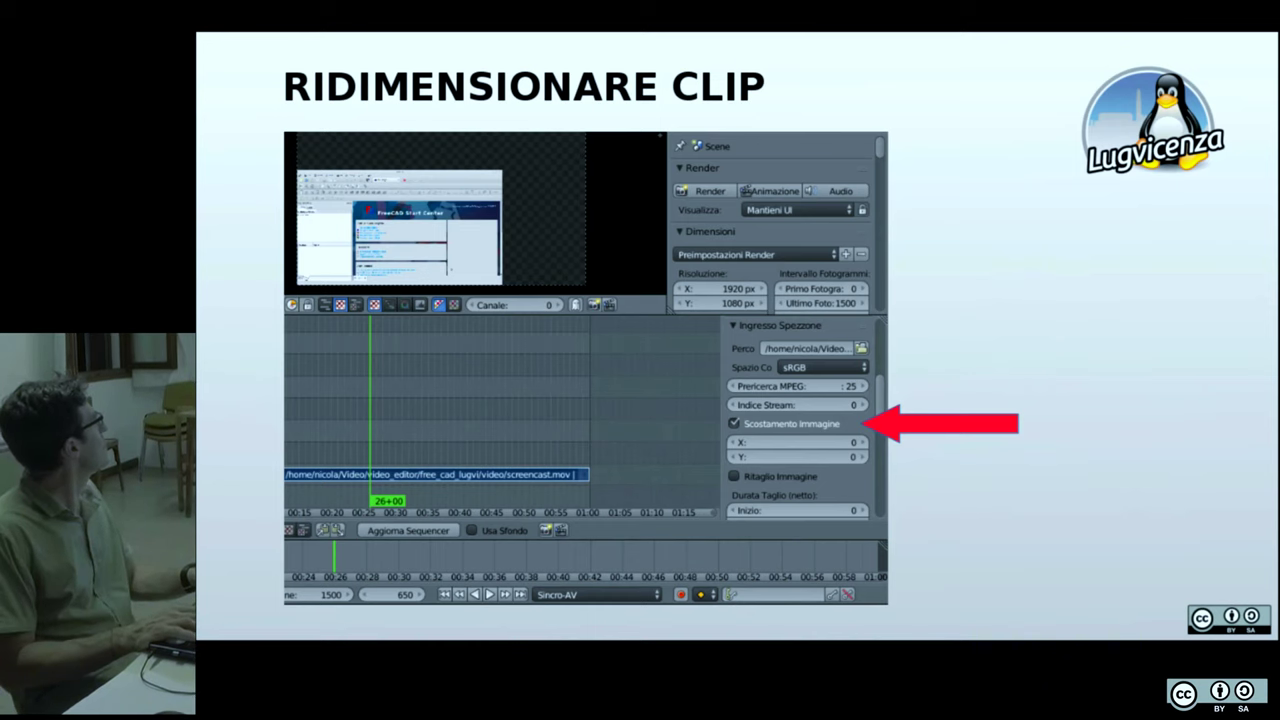
key(Right)
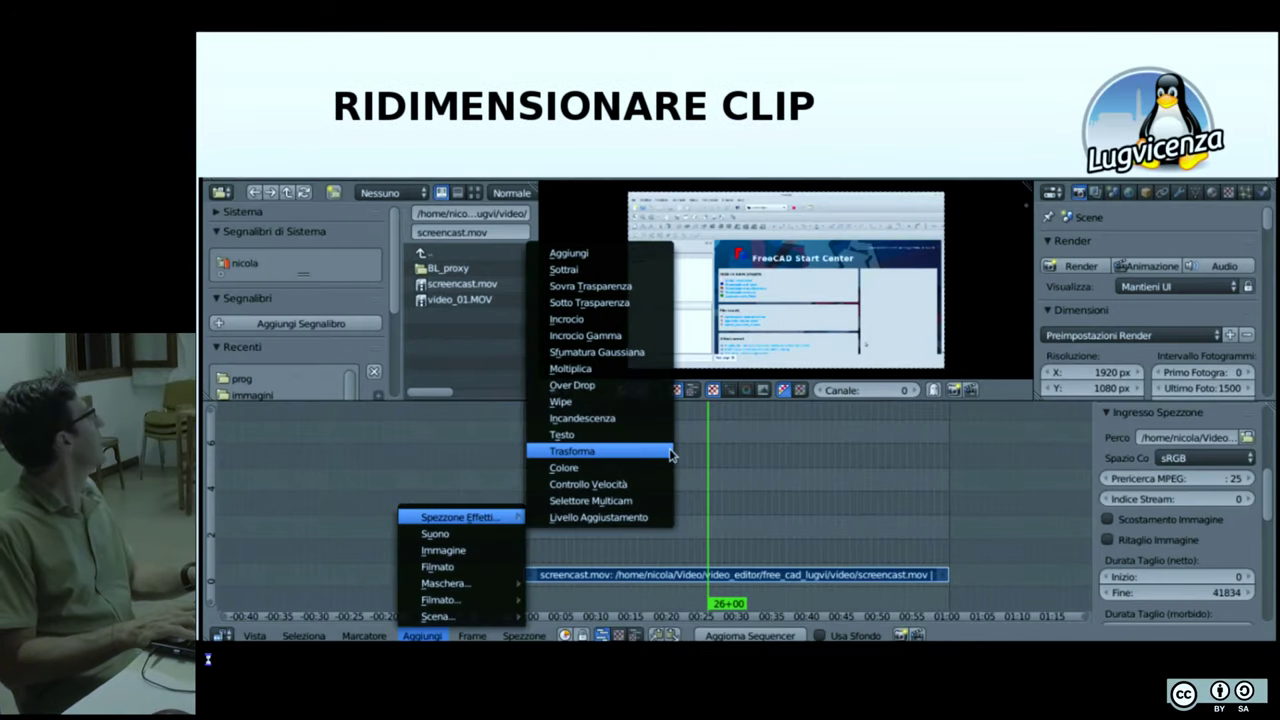
key(Right)
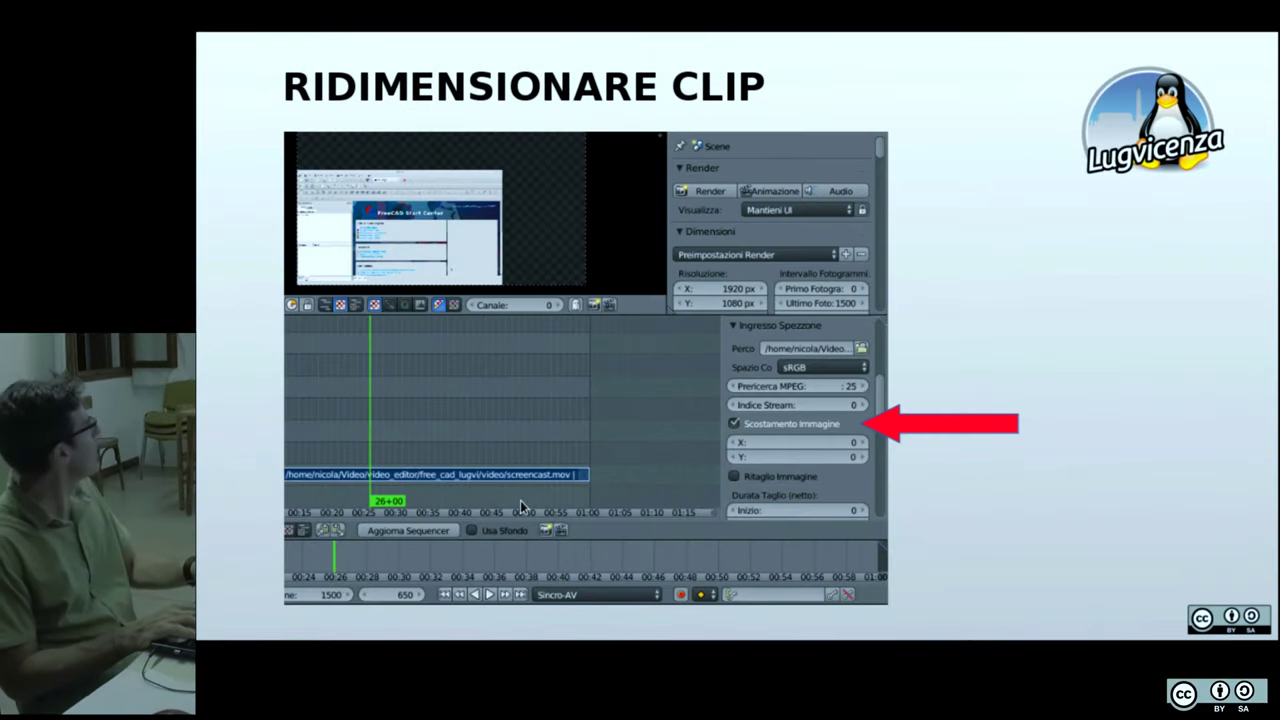
key(alt+Tab)
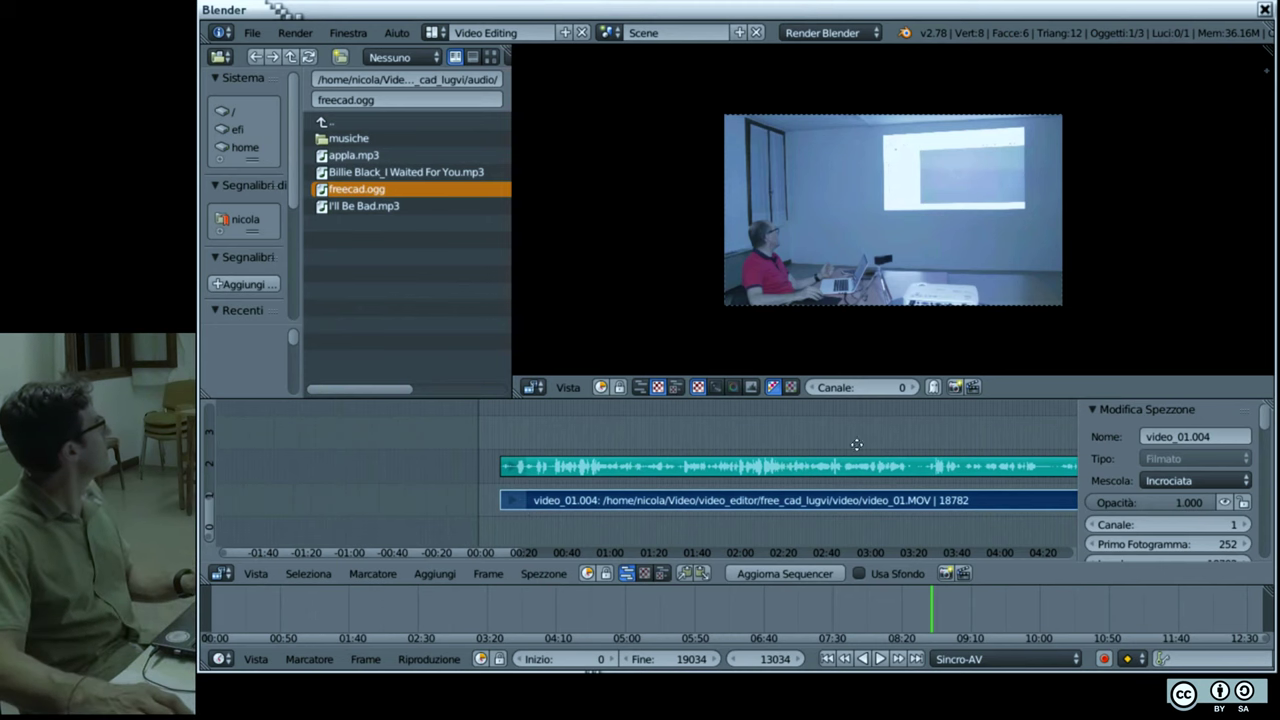
Step: Drop screencast.mov from the video folder into channel 3 at frame 0
scroll(856, 444, down, 3)
scroll(829, 475, down, 2)
scroll(746, 466, down, 2)
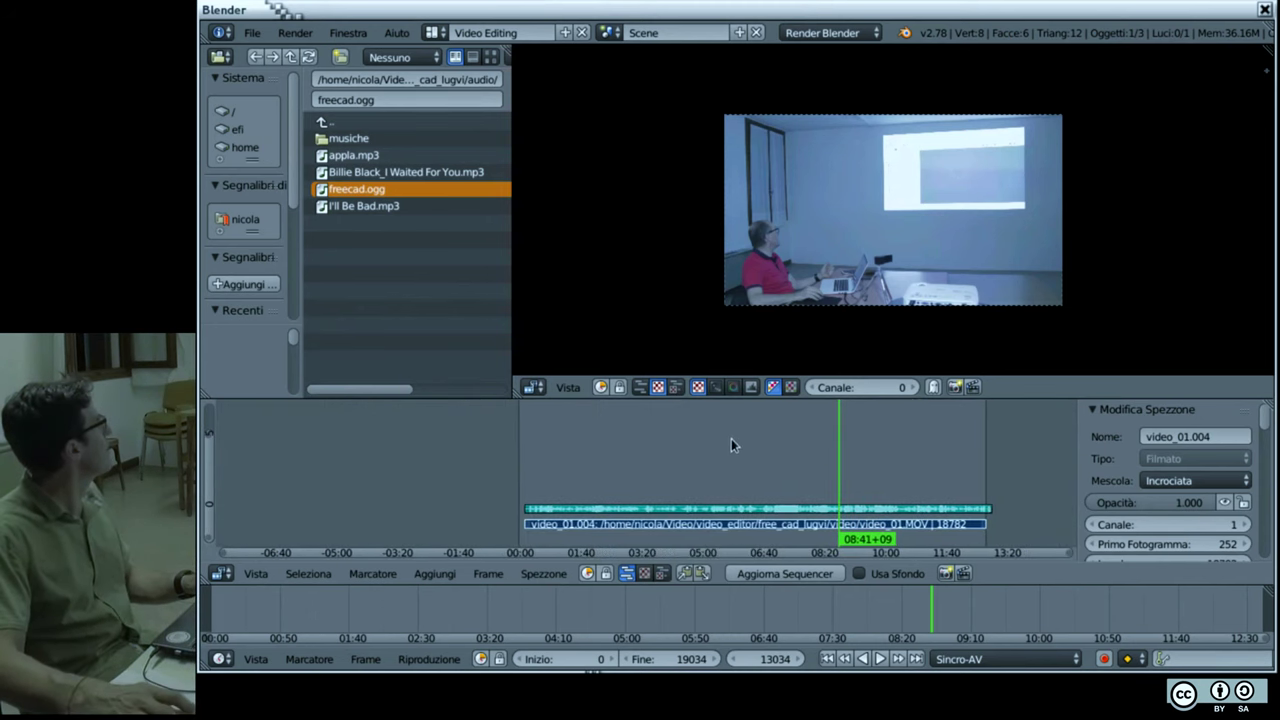
click(329, 126)
click(332, 192)
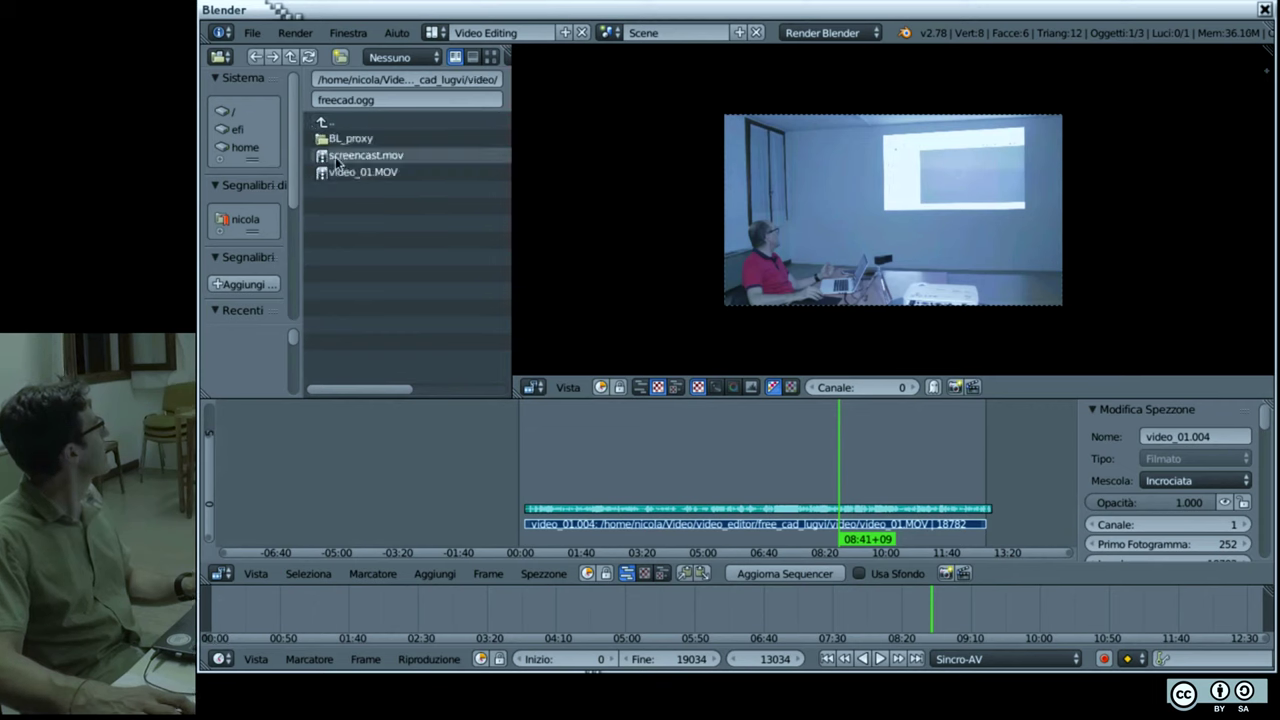
click(337, 160)
drag(337, 163, 578, 450)
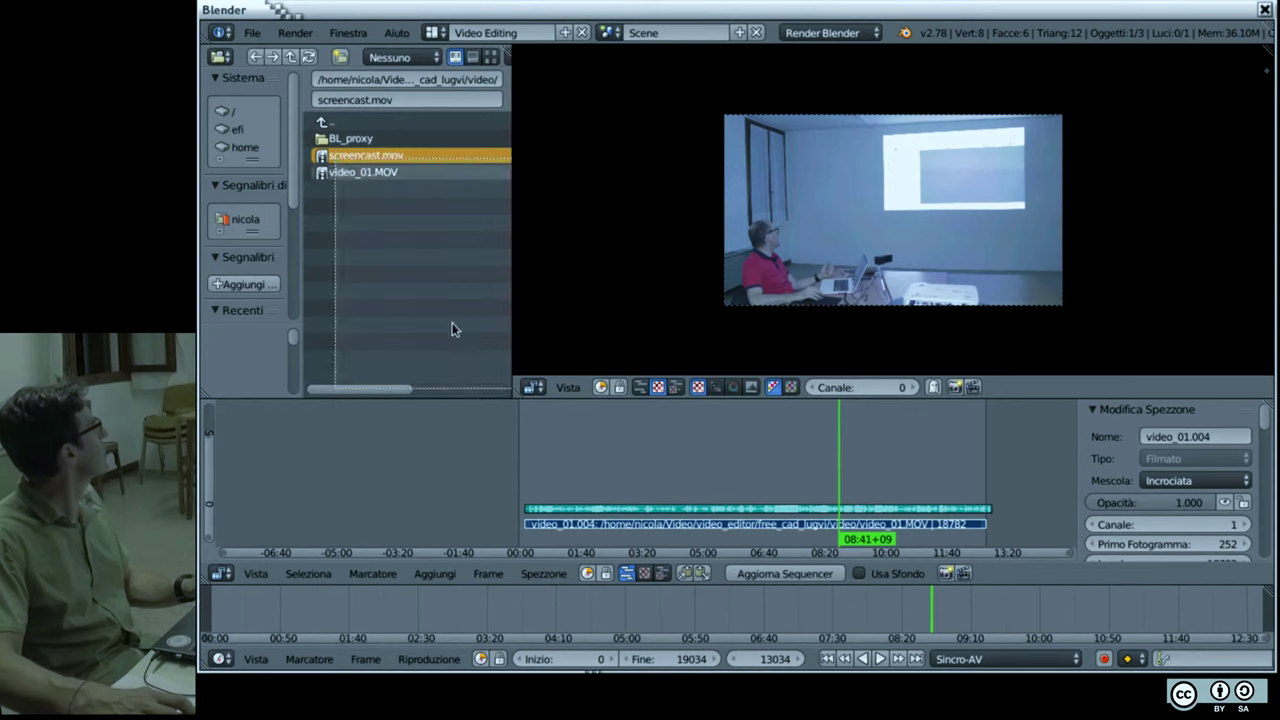
drag(452, 323, 344, 146)
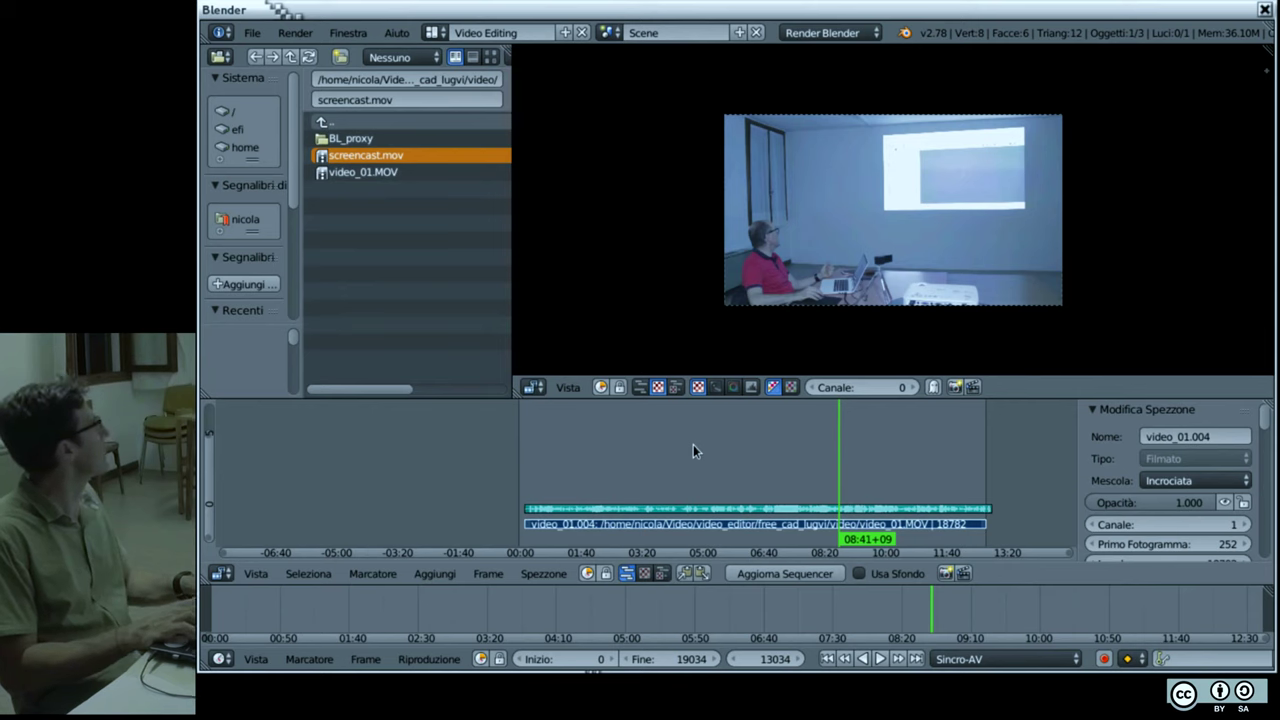
key(shift+Left)
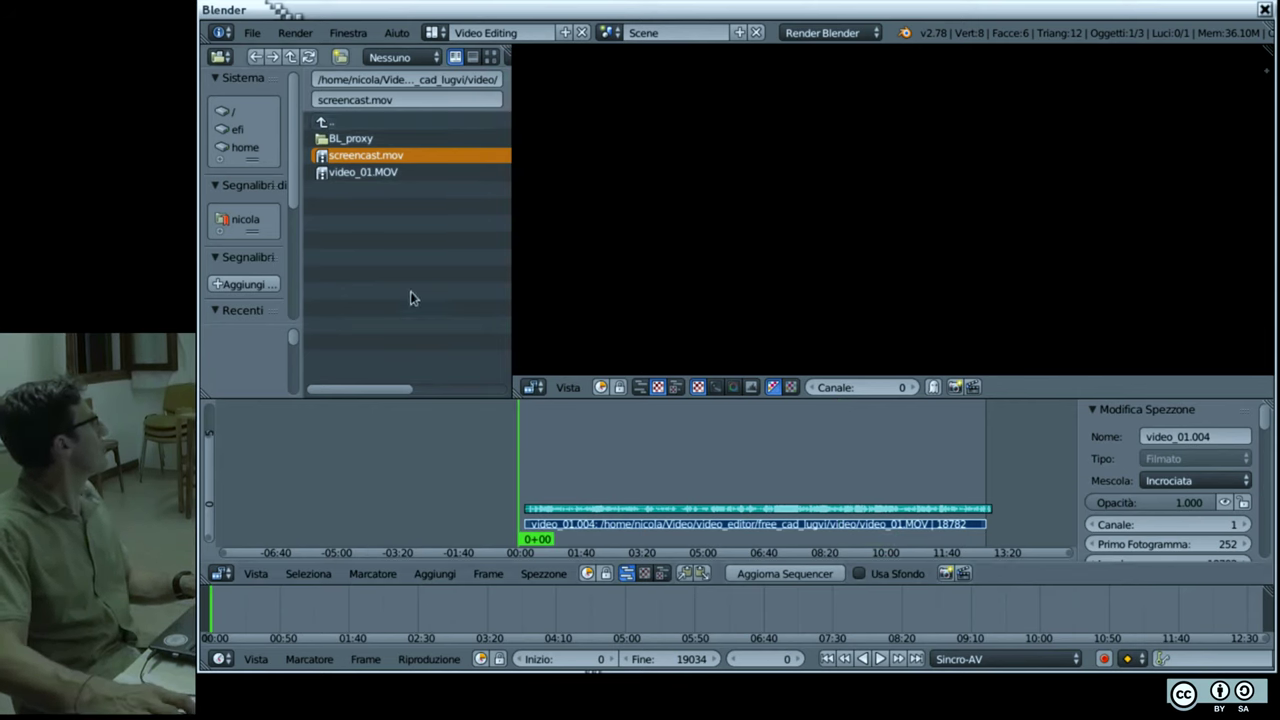
drag(322, 158, 575, 462)
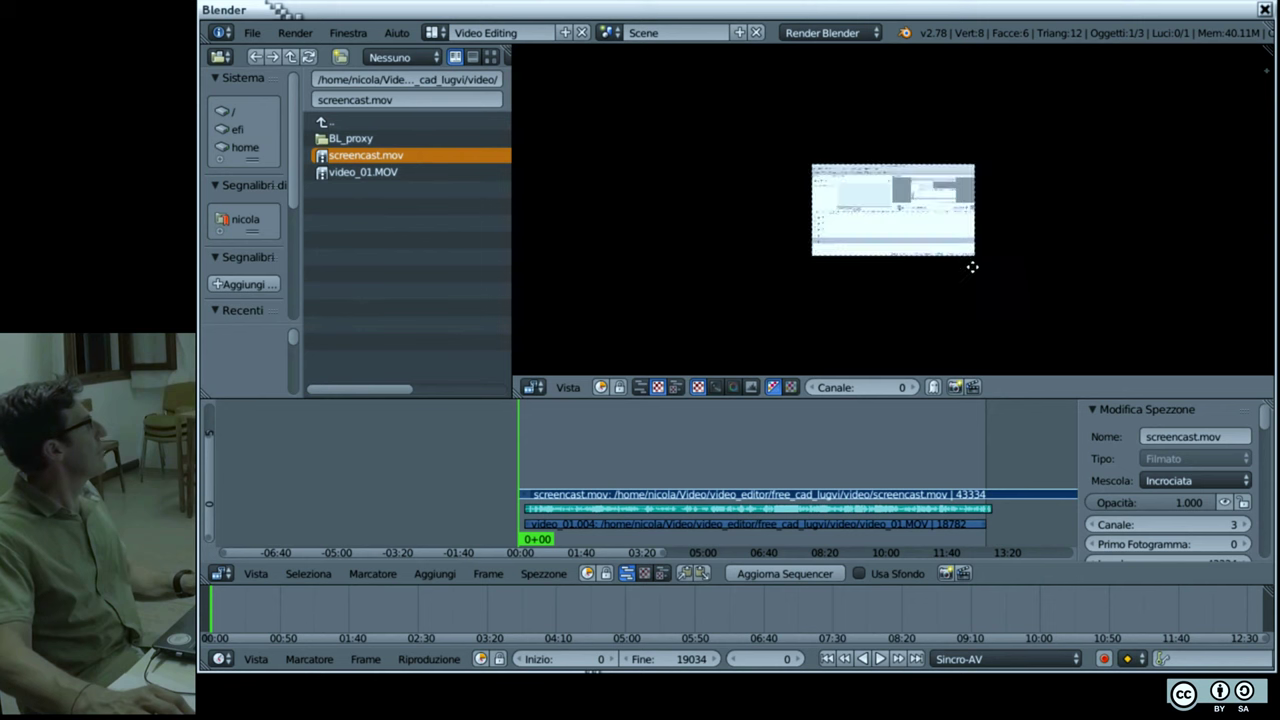
Step: Tick Scostamento Immagine on the screencast strip, leaving X and Y offsets at 0
scroll(995, 262, up, 3)
scroll(1015, 270, down, 1)
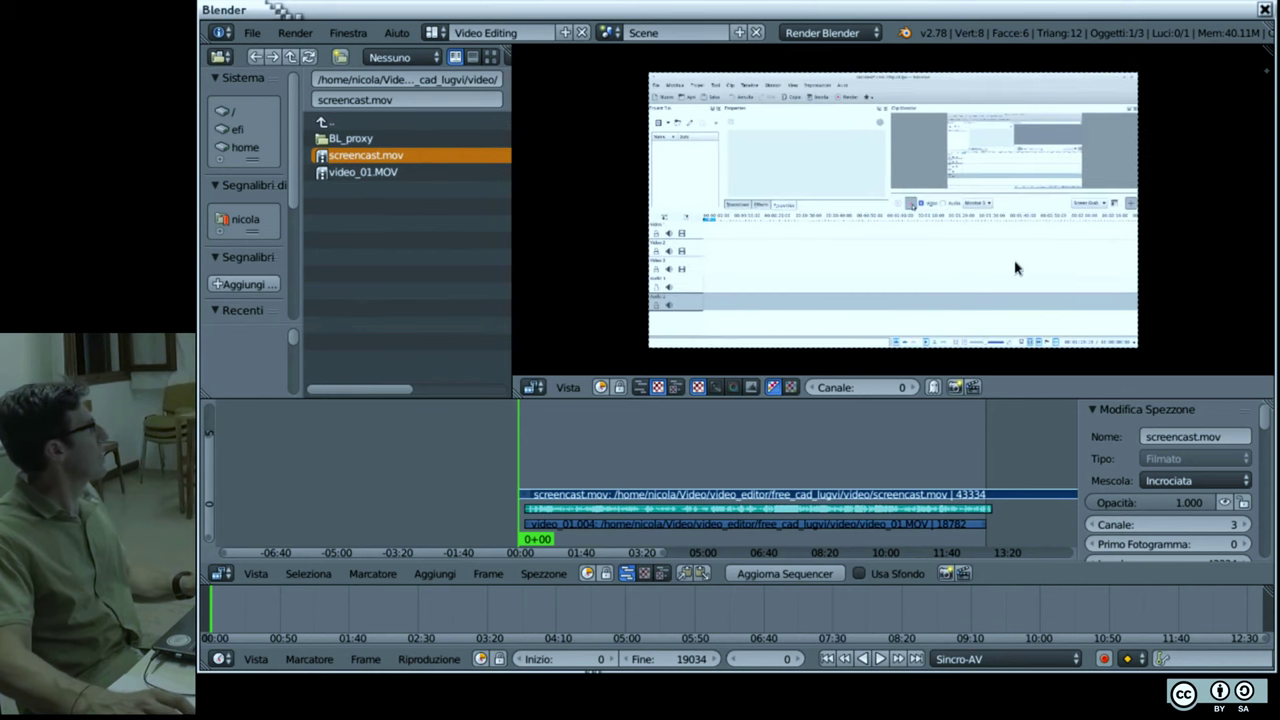
scroll(837, 434, down, 2)
scroll(893, 470, down, 2)
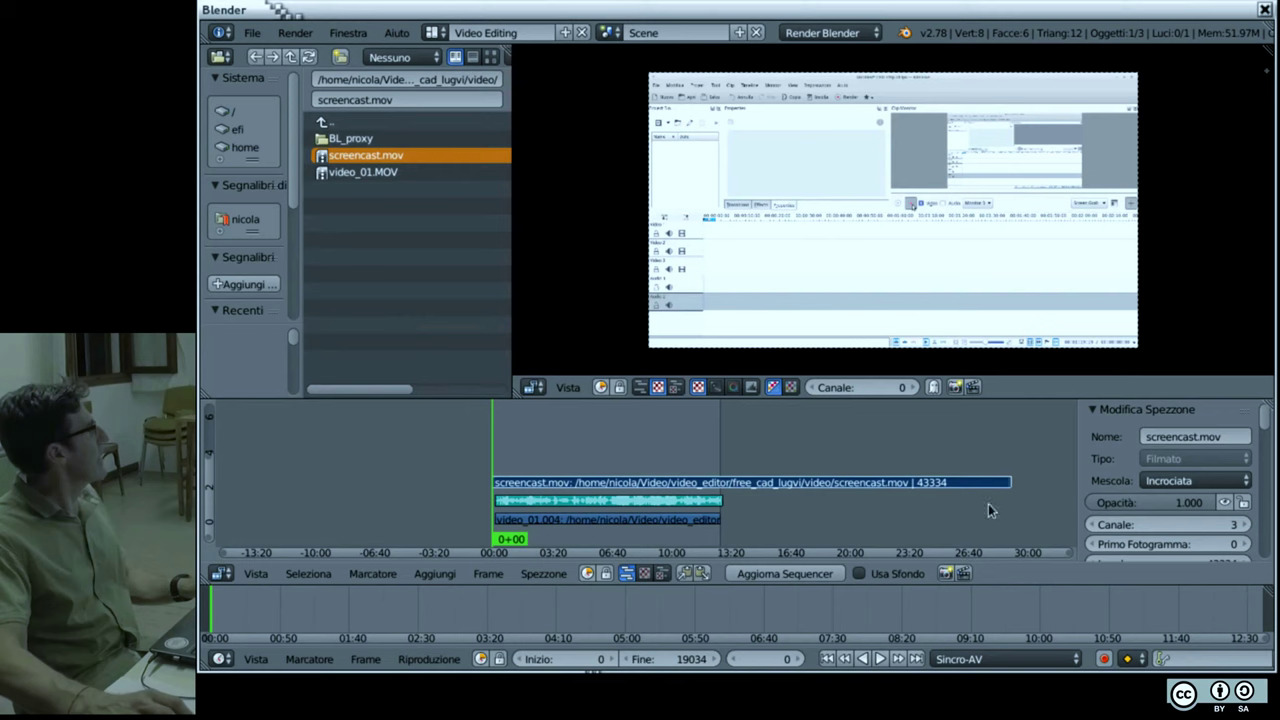
scroll(1171, 475, down, 2)
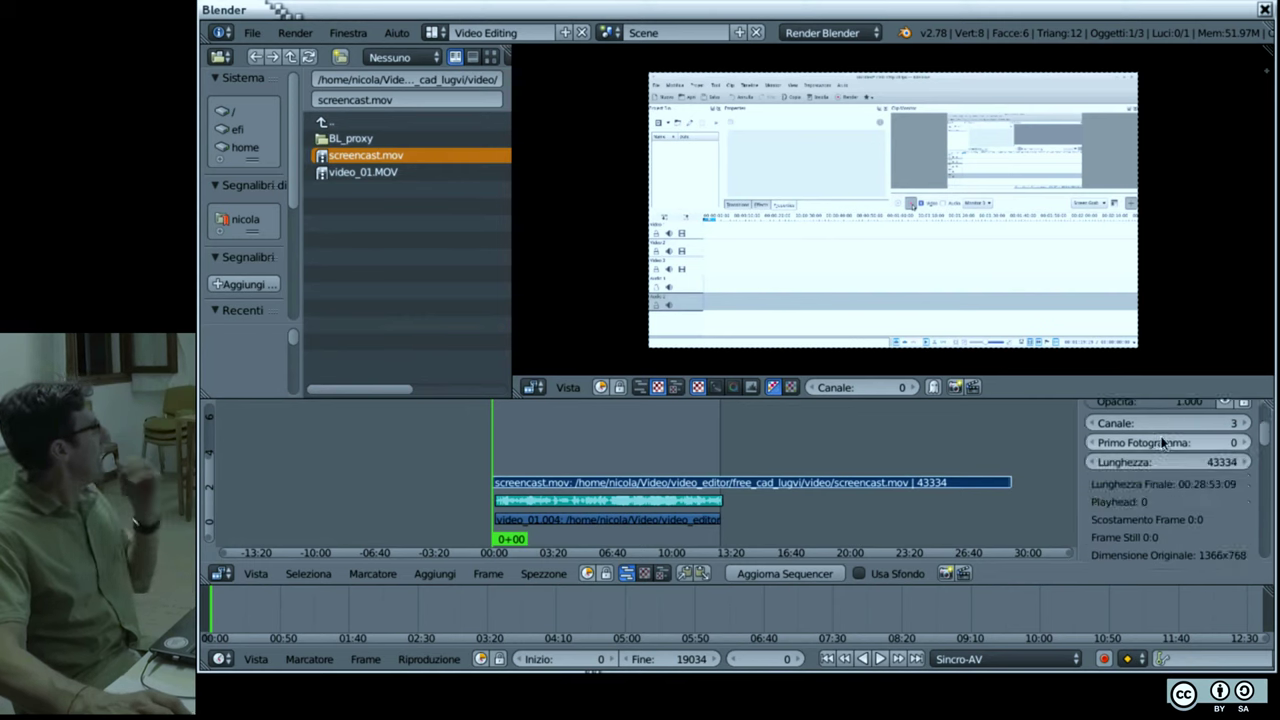
scroll(1134, 472, down, 5)
scroll(1134, 472, down, 2)
scroll(1134, 472, down, 2)
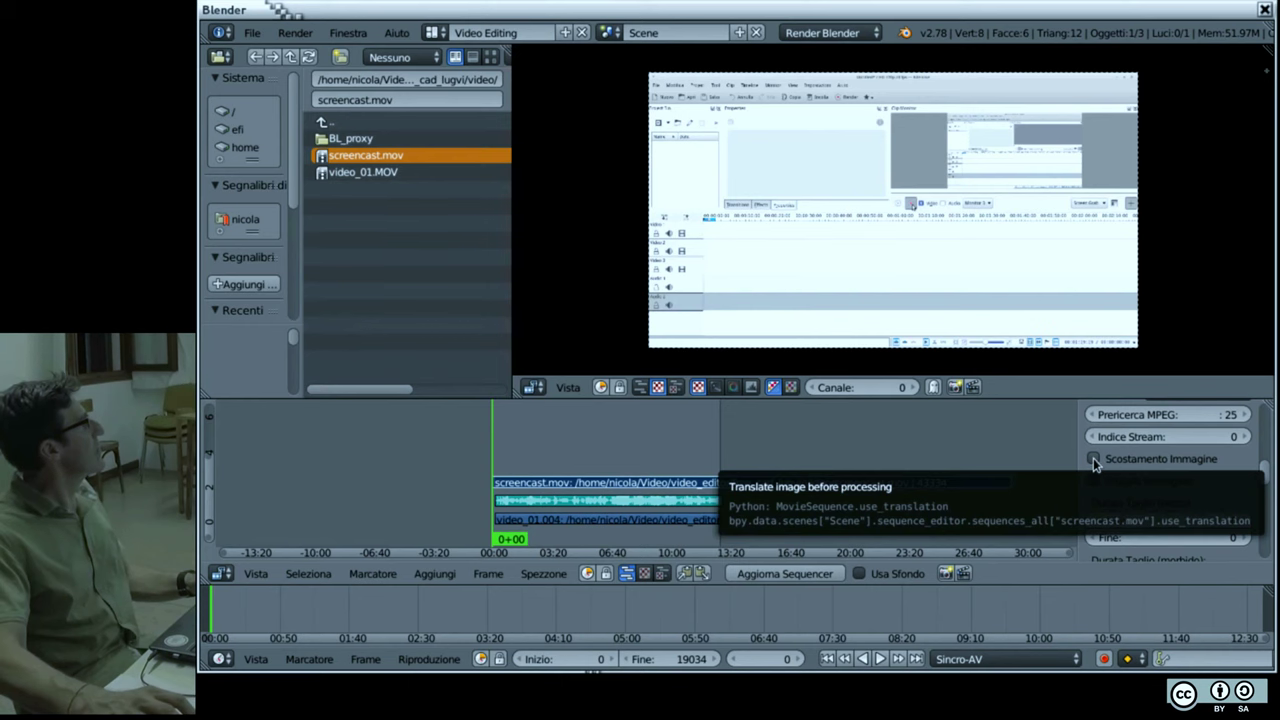
click(1093, 458)
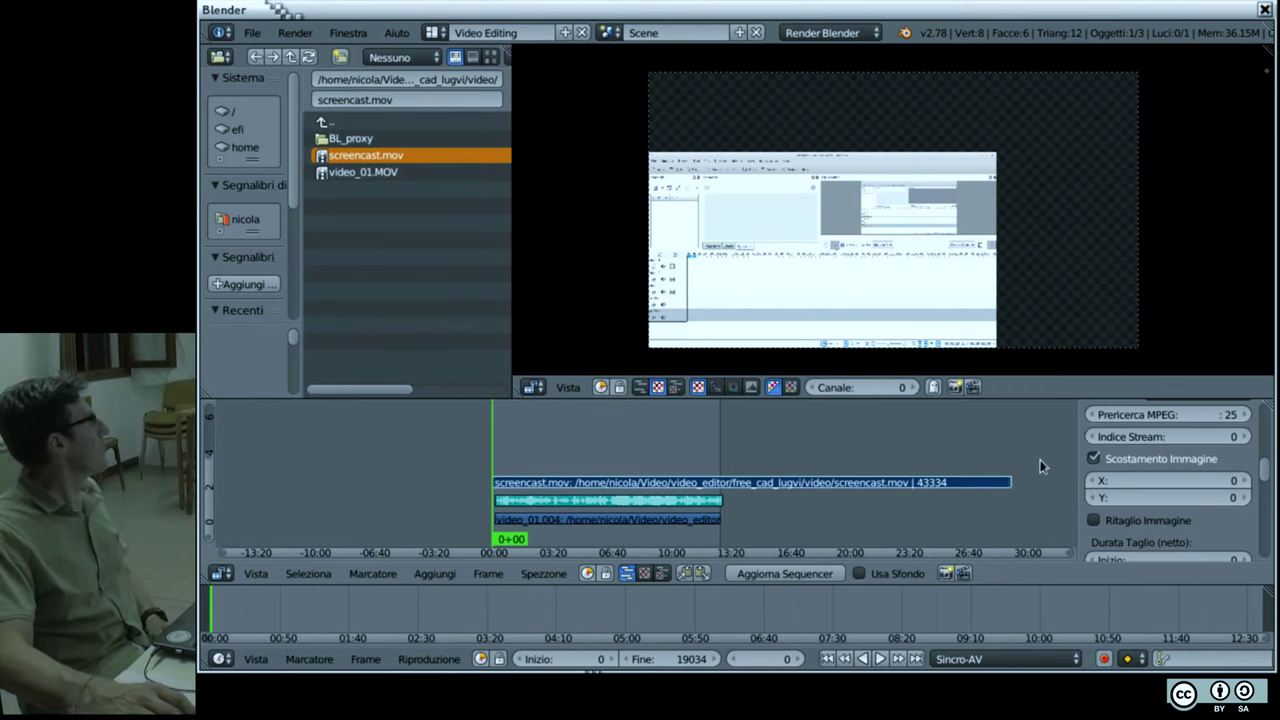
scroll(1152, 470, down, 1)
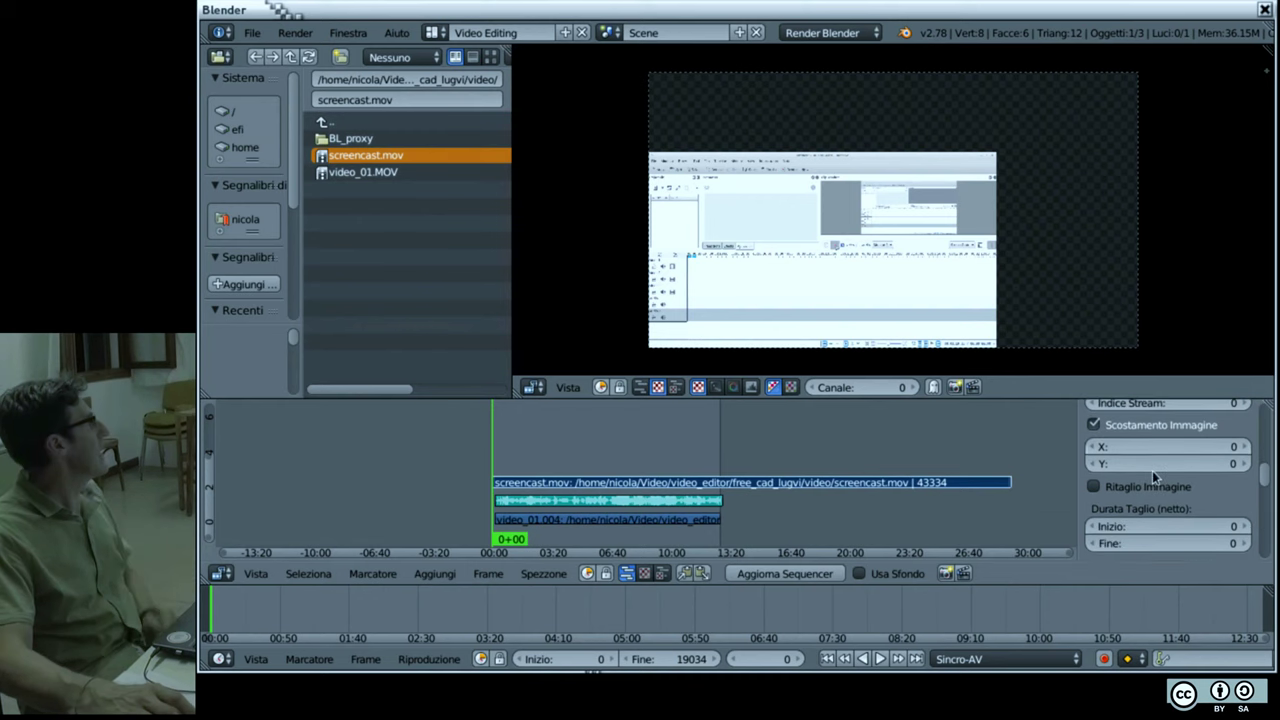
scroll(1104, 485, down, 1)
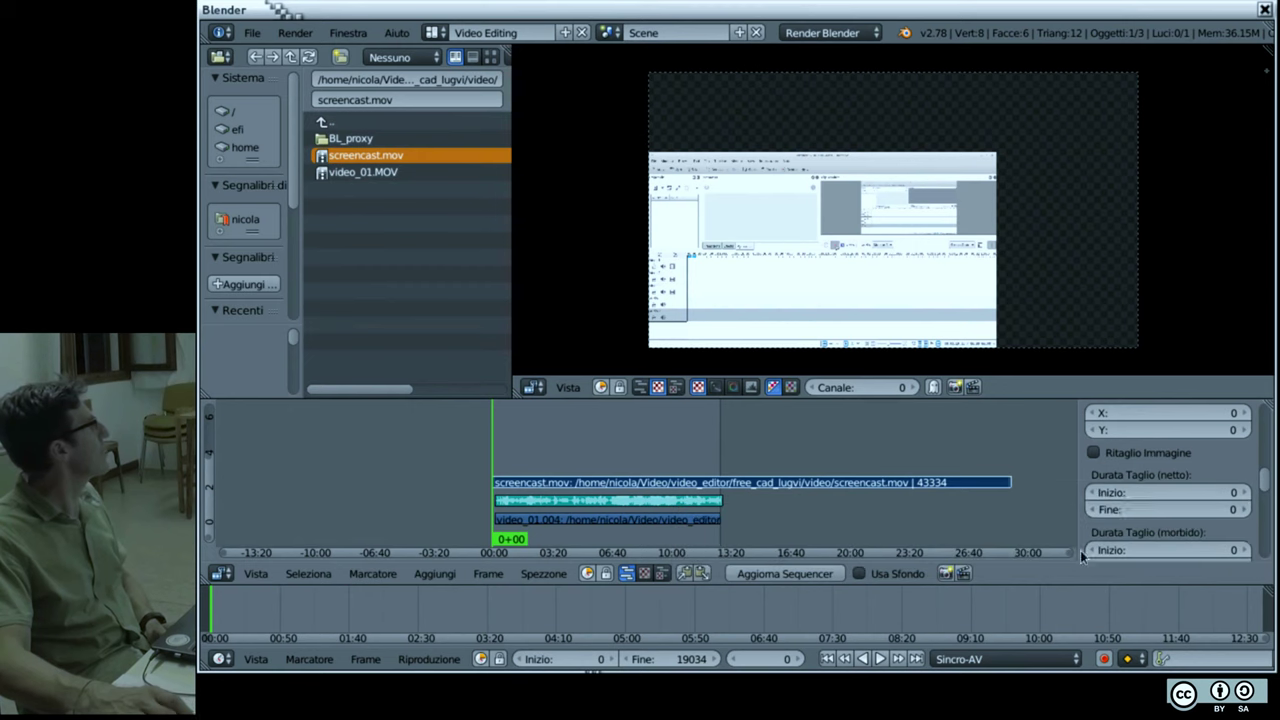
scroll(1126, 501, up, 2)
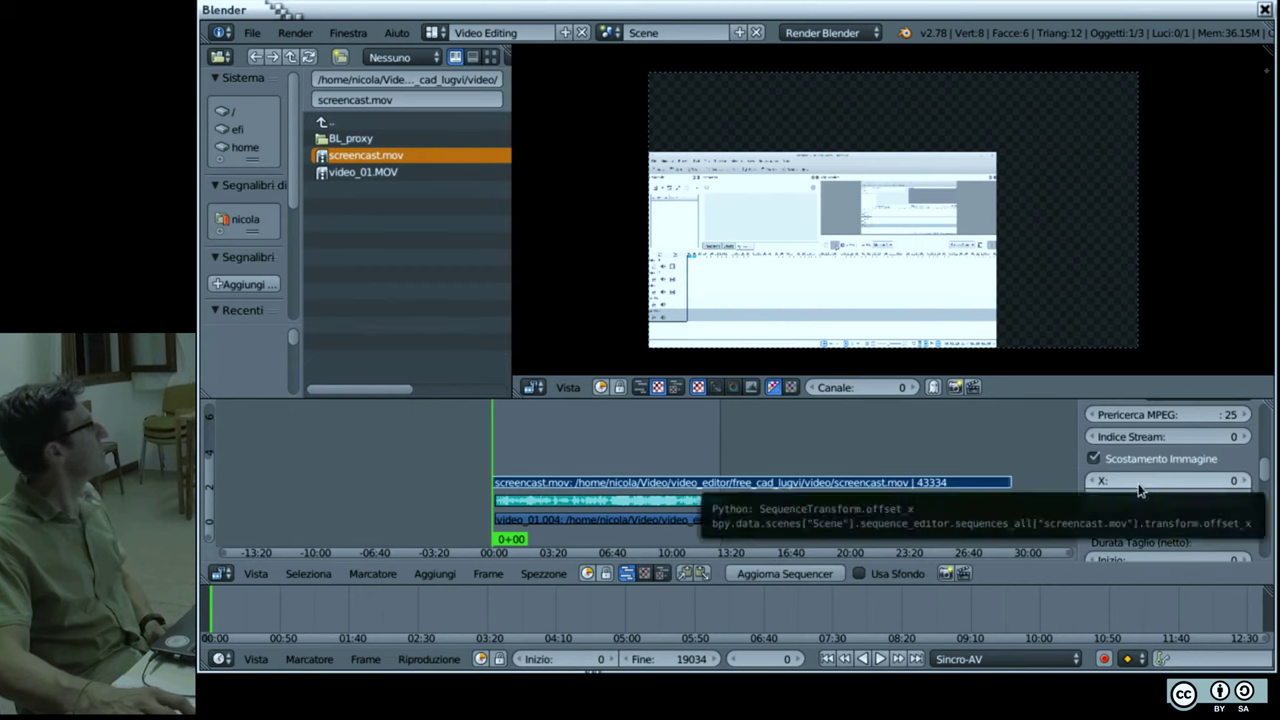
Step: Set the screencast image offset to X 555 and Y 312, placing it top-right
mouse_move(1165, 481)
mouse_down()
mouse_move(1150, 481)
mouse_move(1245, 481)
mouse_up()
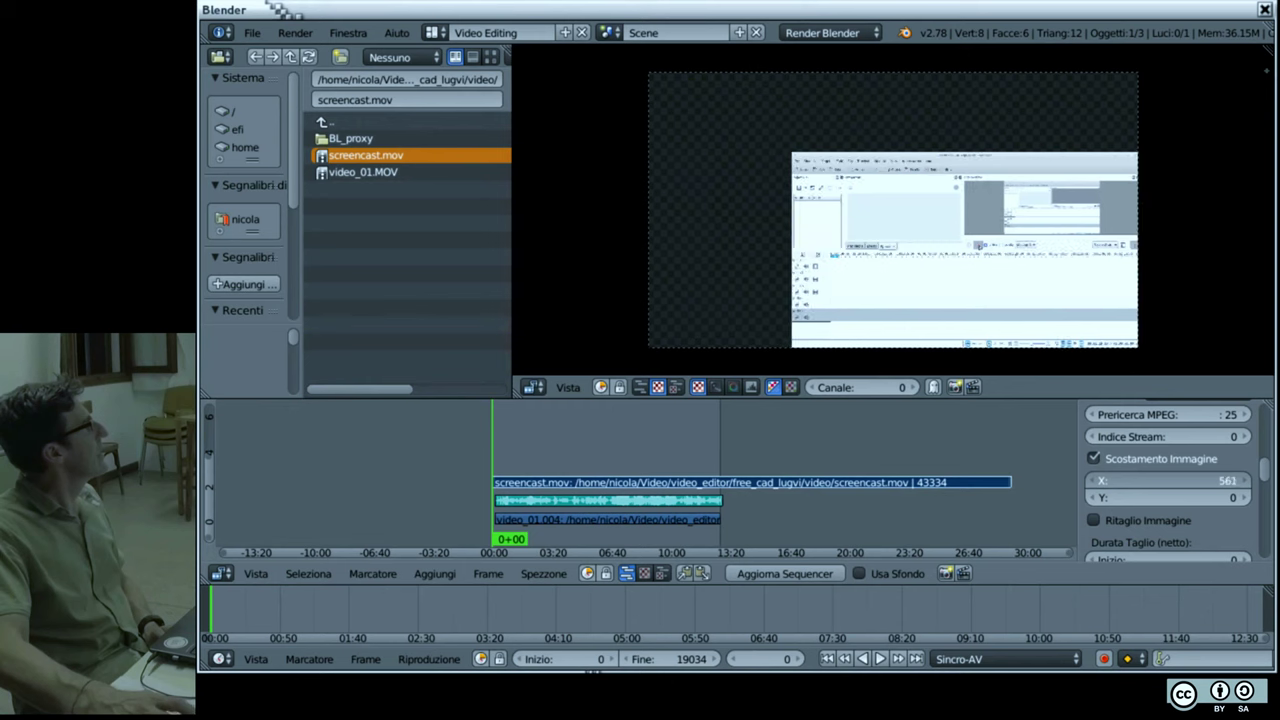
drag(1150, 497, 1230, 497)
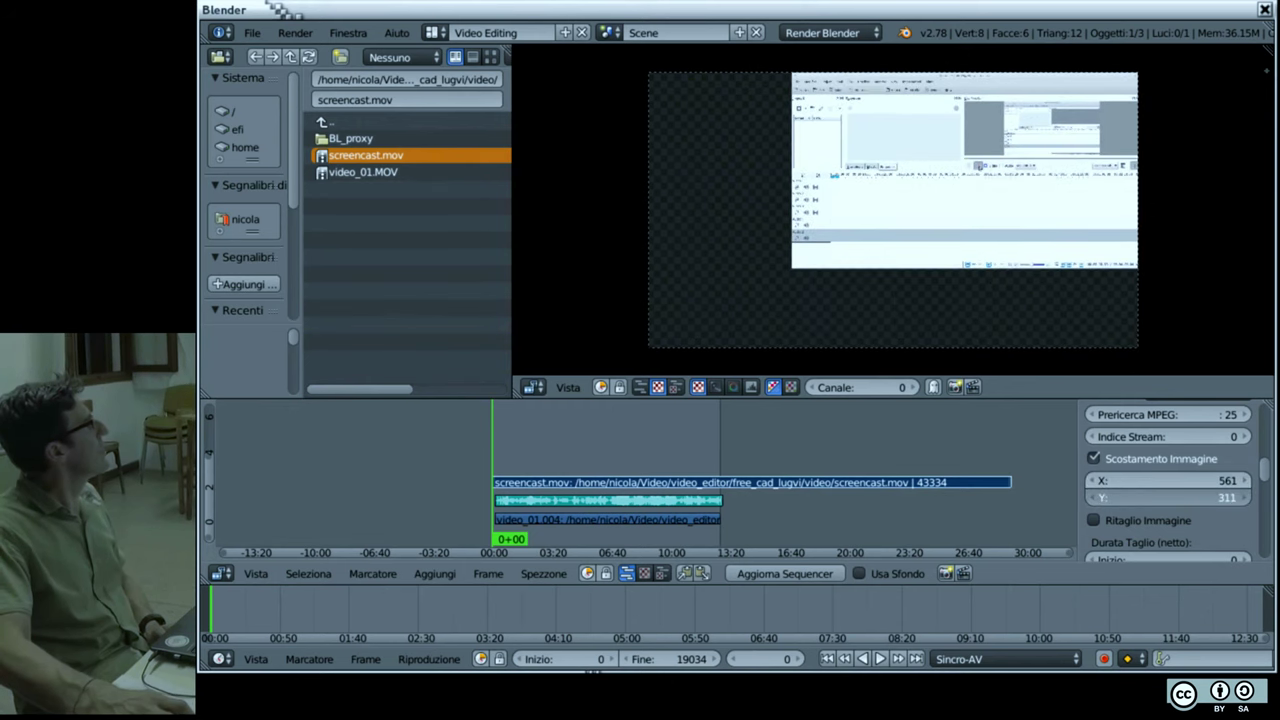
drag(1230, 497, 1147, 500)
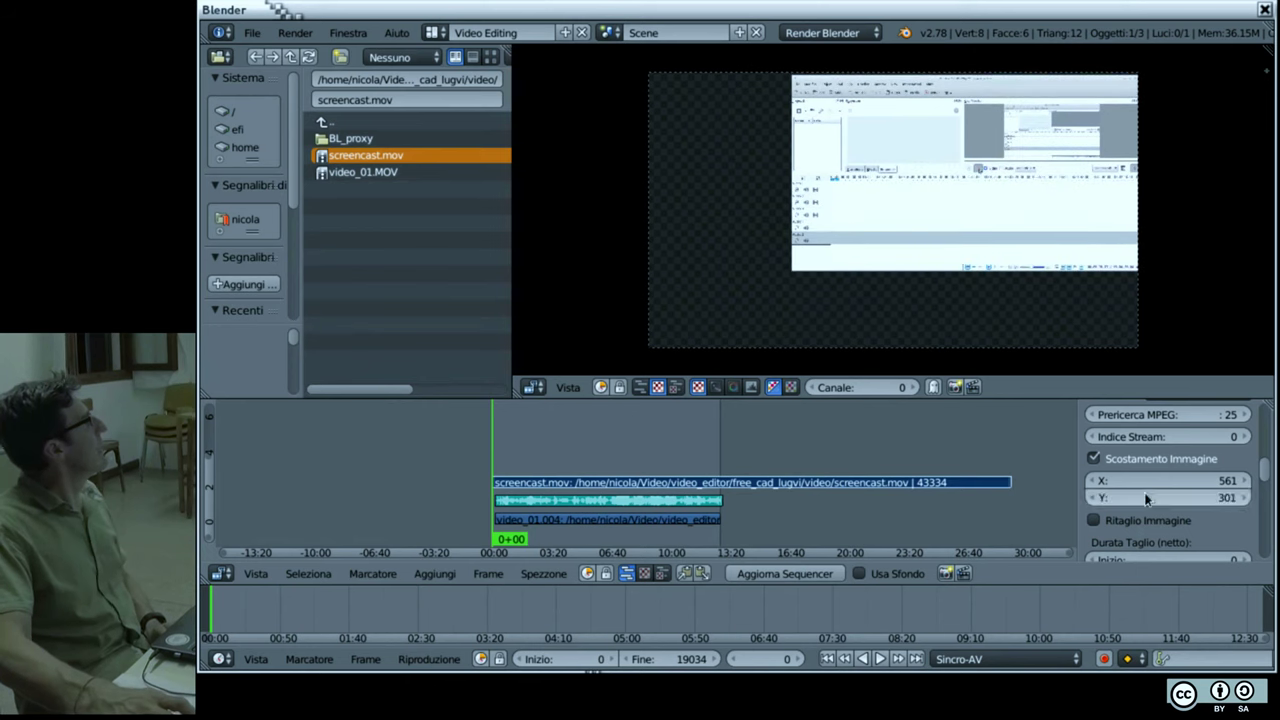
mouse_move(1070, 85)
mouse_down()
mouse_move(873, 338)
mouse_move(928, 126)
mouse_up()
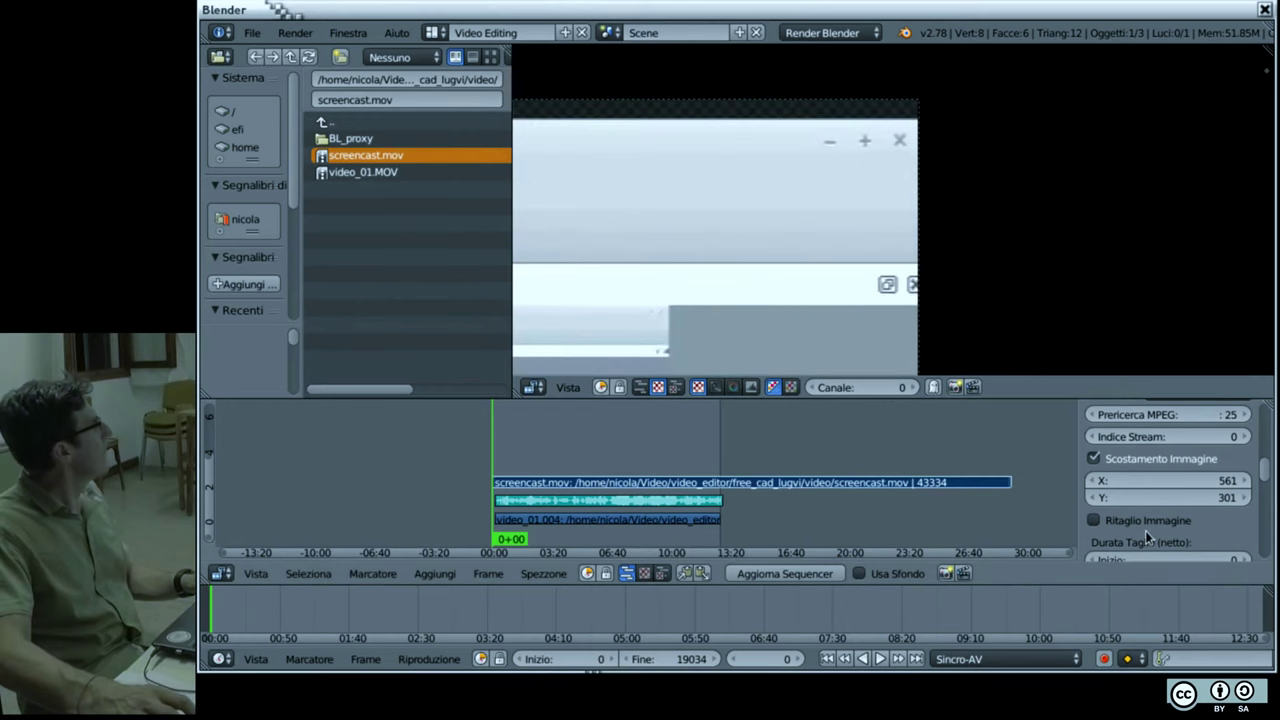
click(1131, 479)
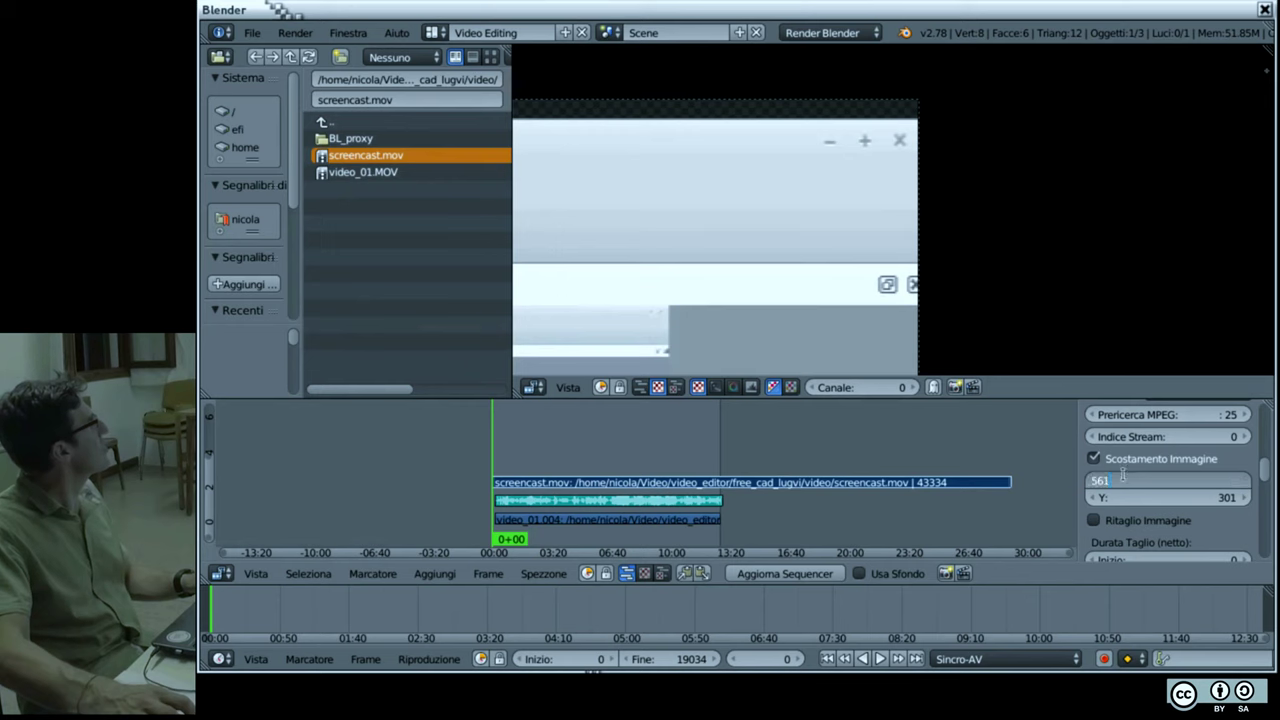
key(Return)
drag(1165, 480, 1130, 509)
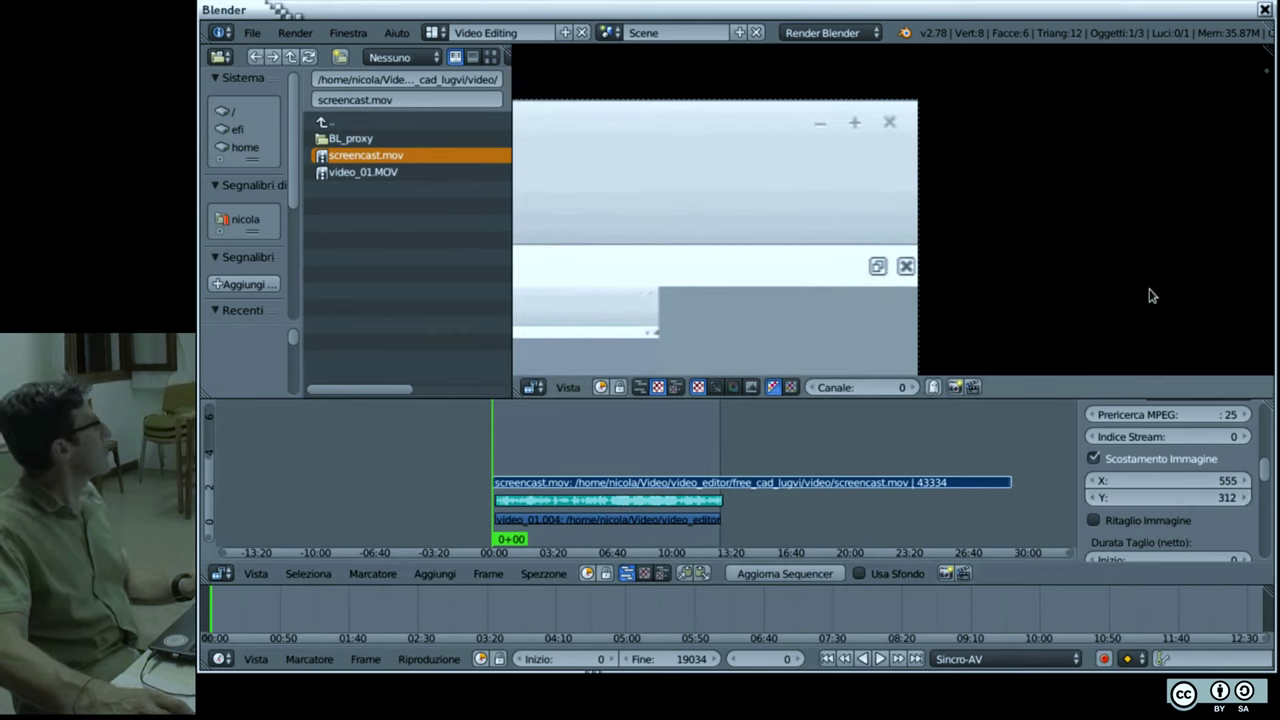
scroll(1150, 296, down, 3)
scroll(1120, 274, down, 2)
scroll(1071, 286, up, 1)
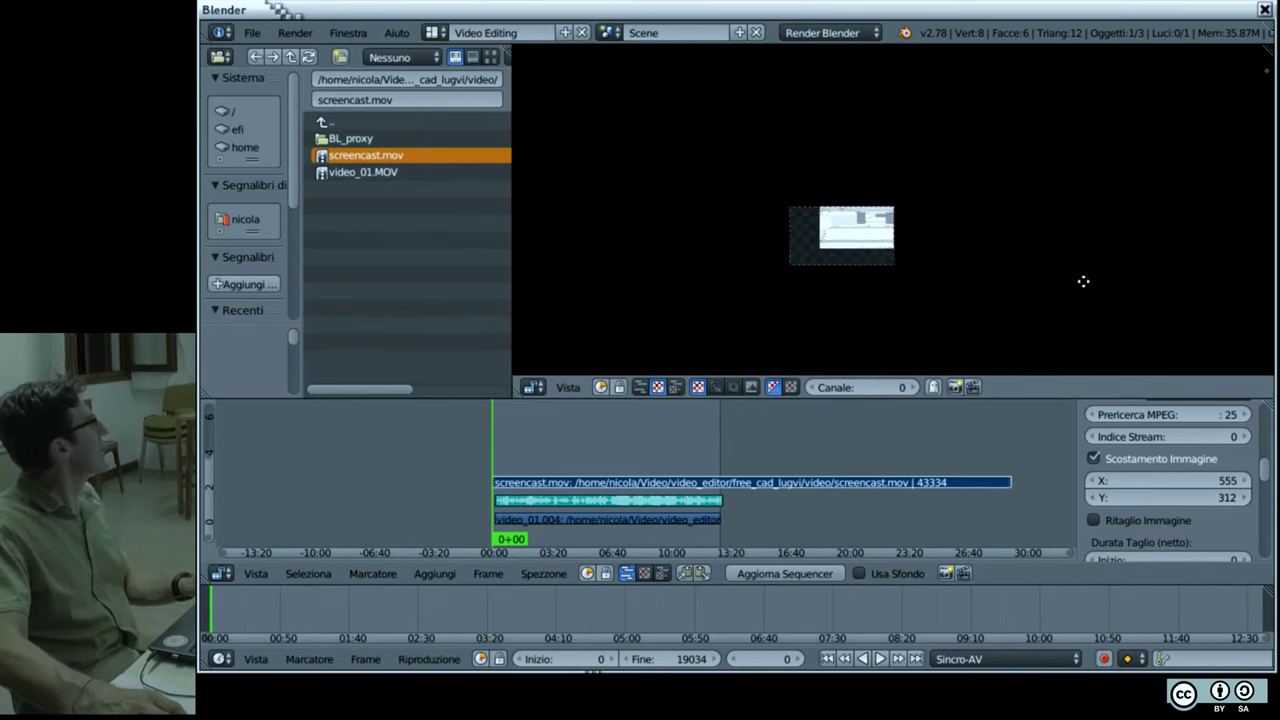
scroll(1083, 280, up, 2)
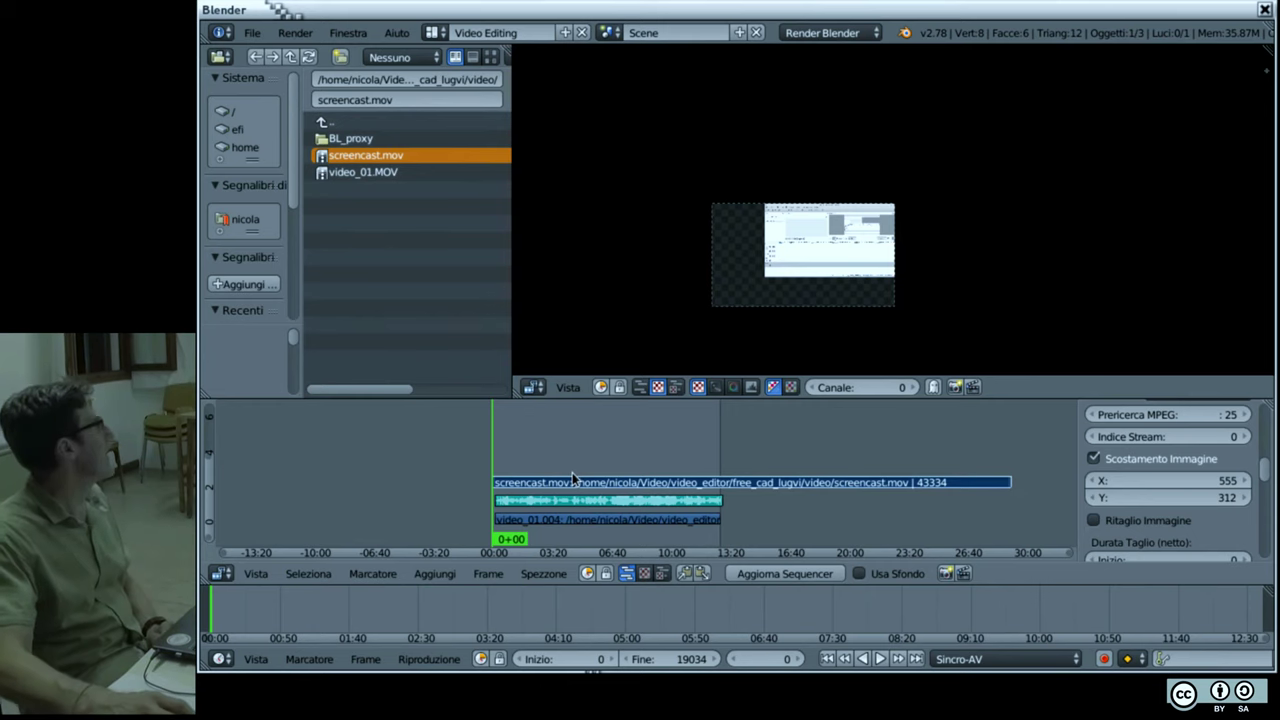
scroll(1138, 488, up, 5)
scroll(1125, 495, up, 5)
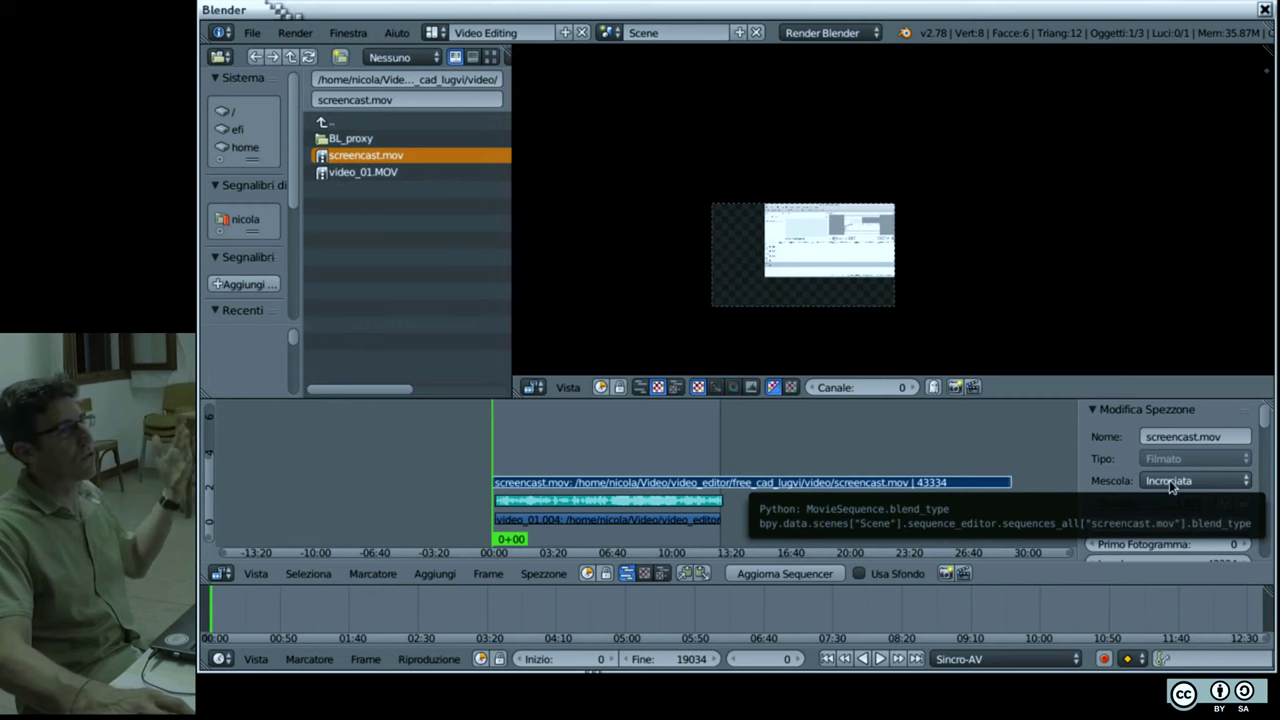
Step: At frame 04:41+10, try the Incrociata blend on the screencast, then set it back to Over Drop
click(1171, 482)
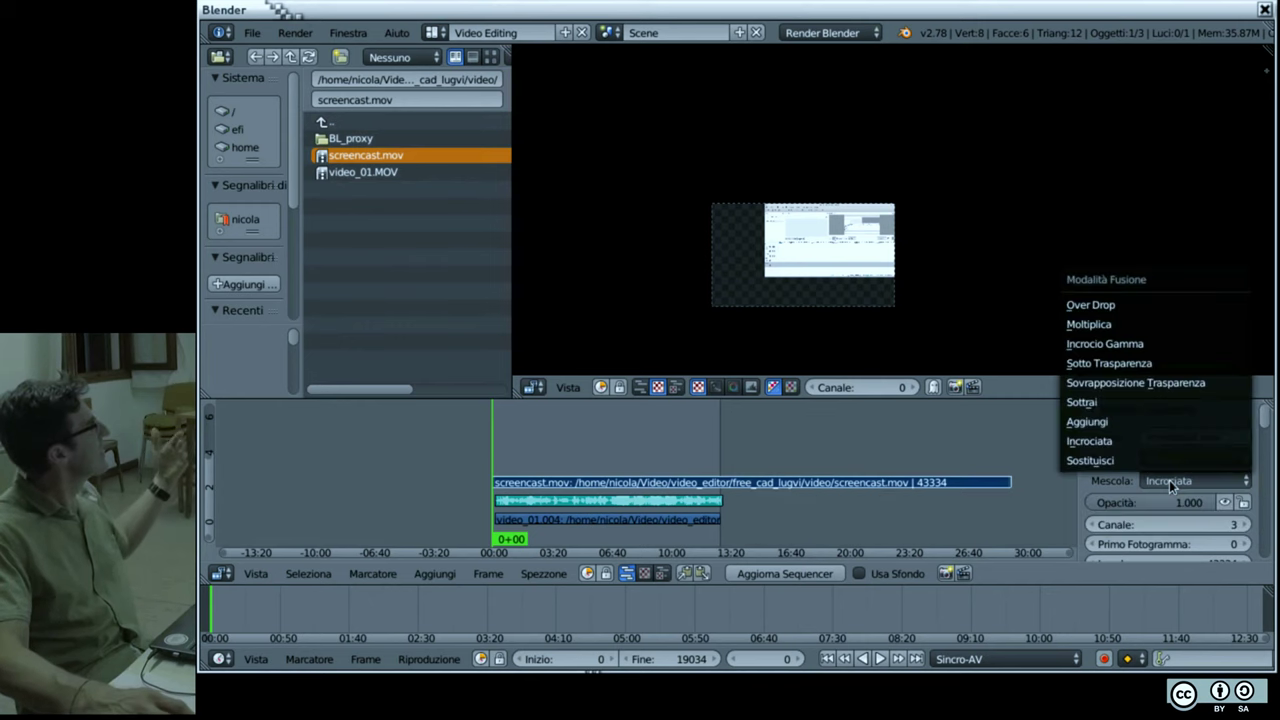
click(1160, 314)
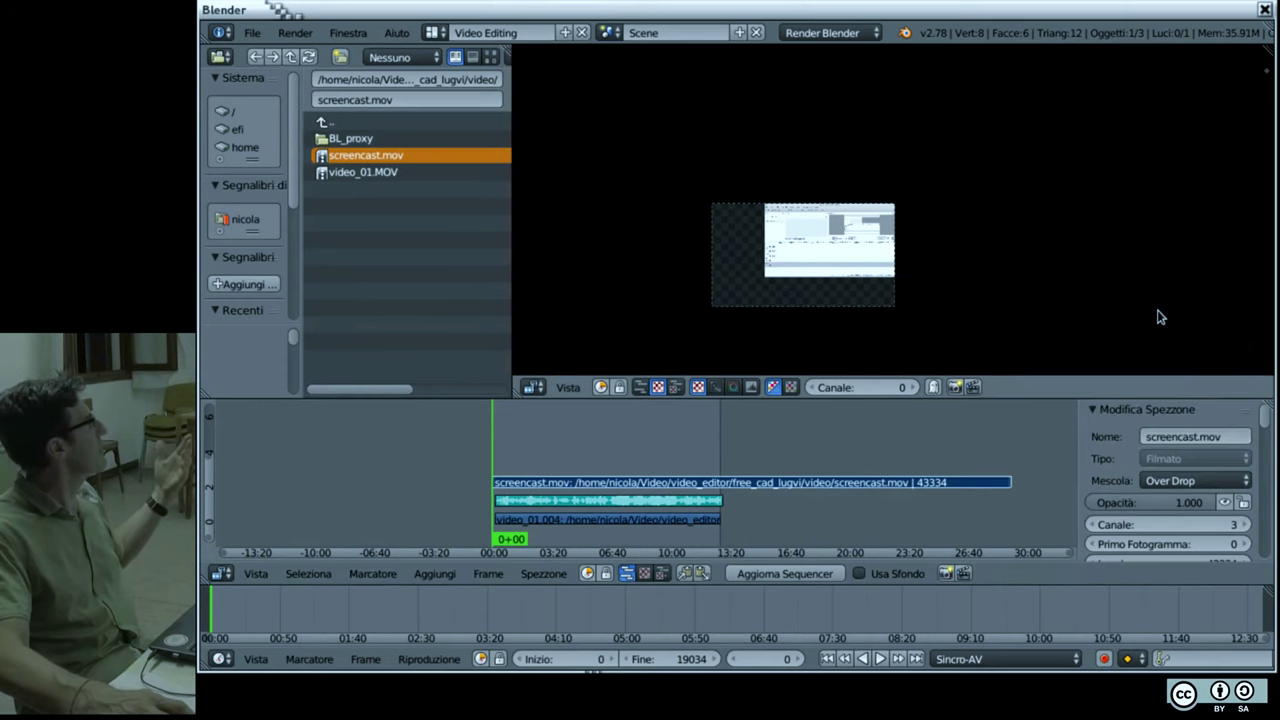
click(575, 538)
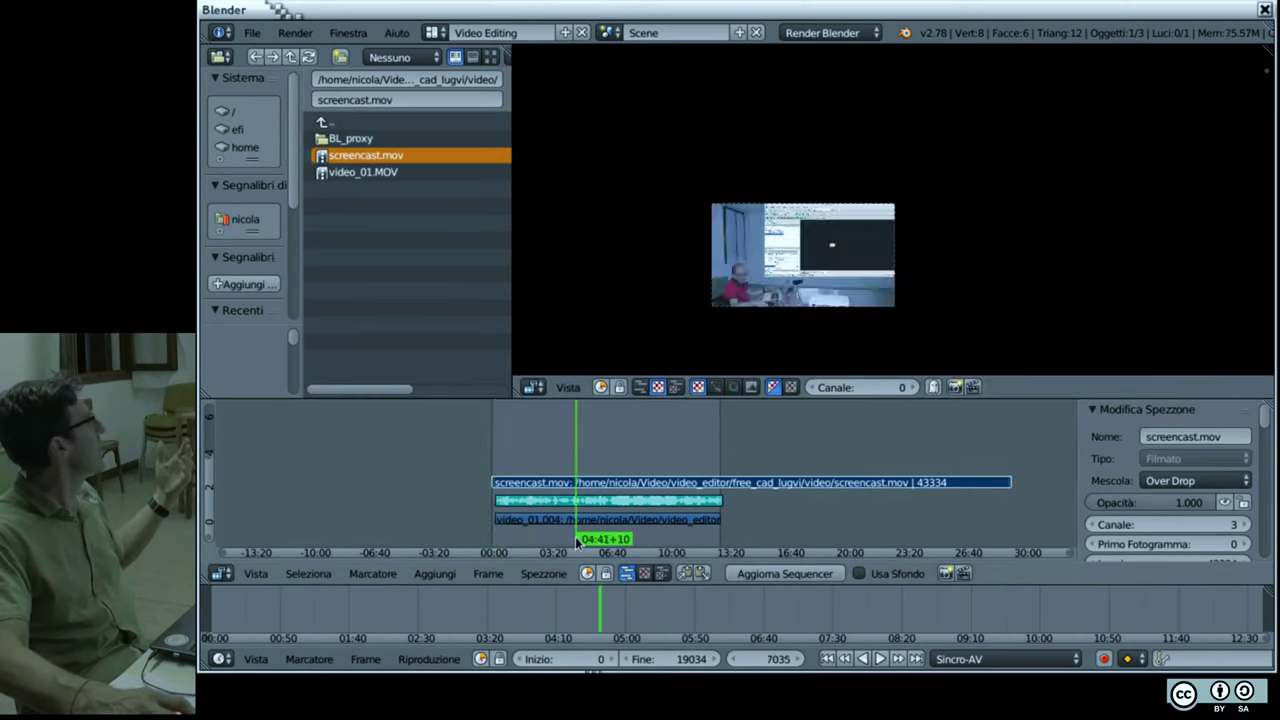
click(1193, 481)
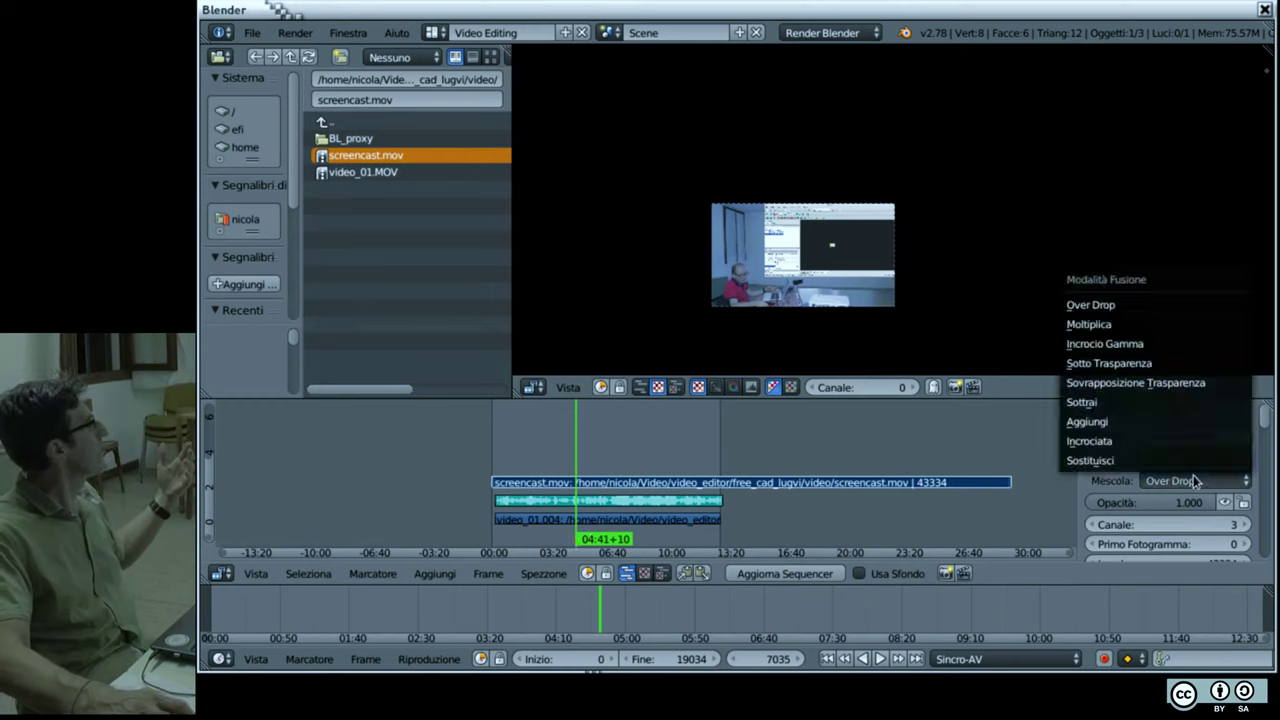
click(1197, 441)
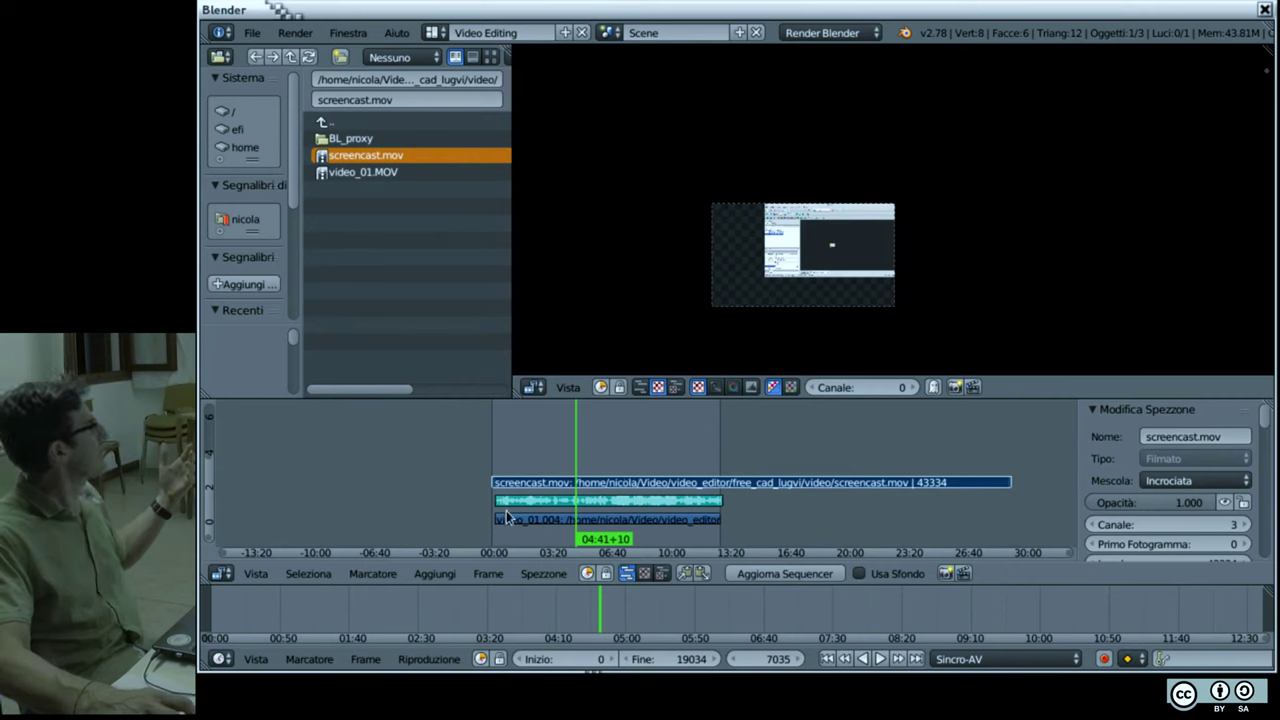
click(1200, 482)
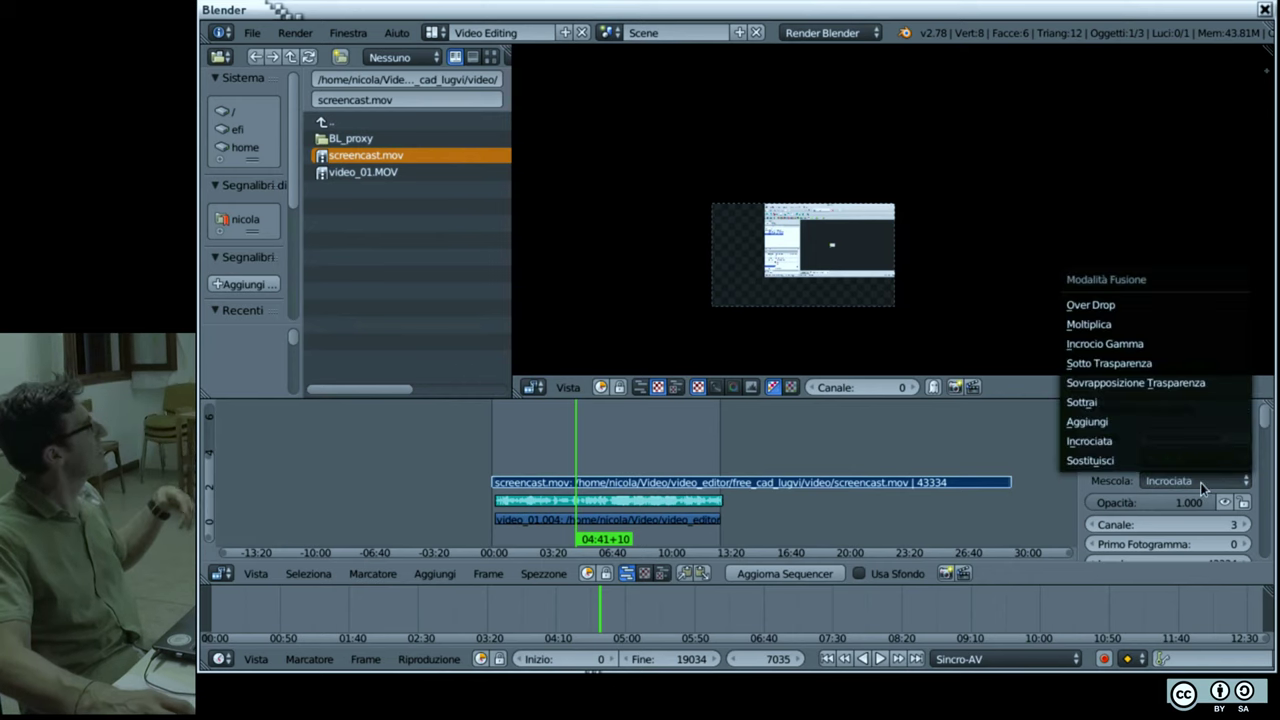
click(1218, 301)
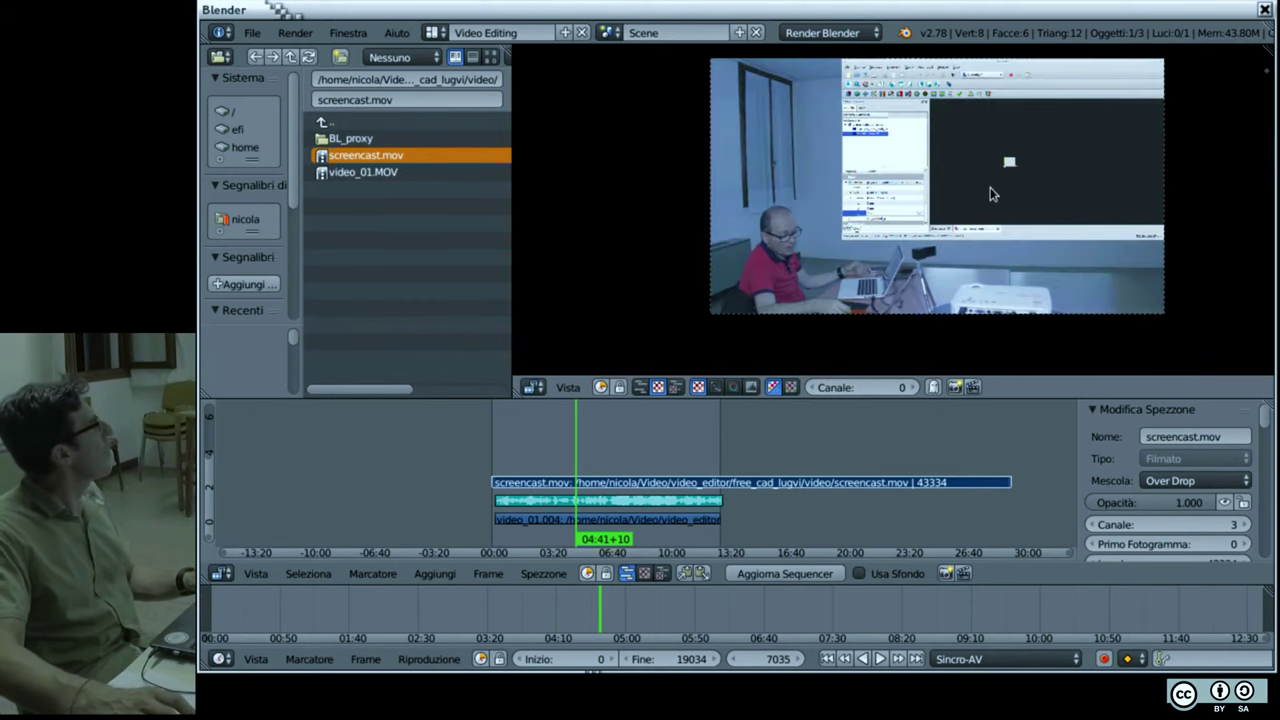
scroll(1135, 474, down, 5)
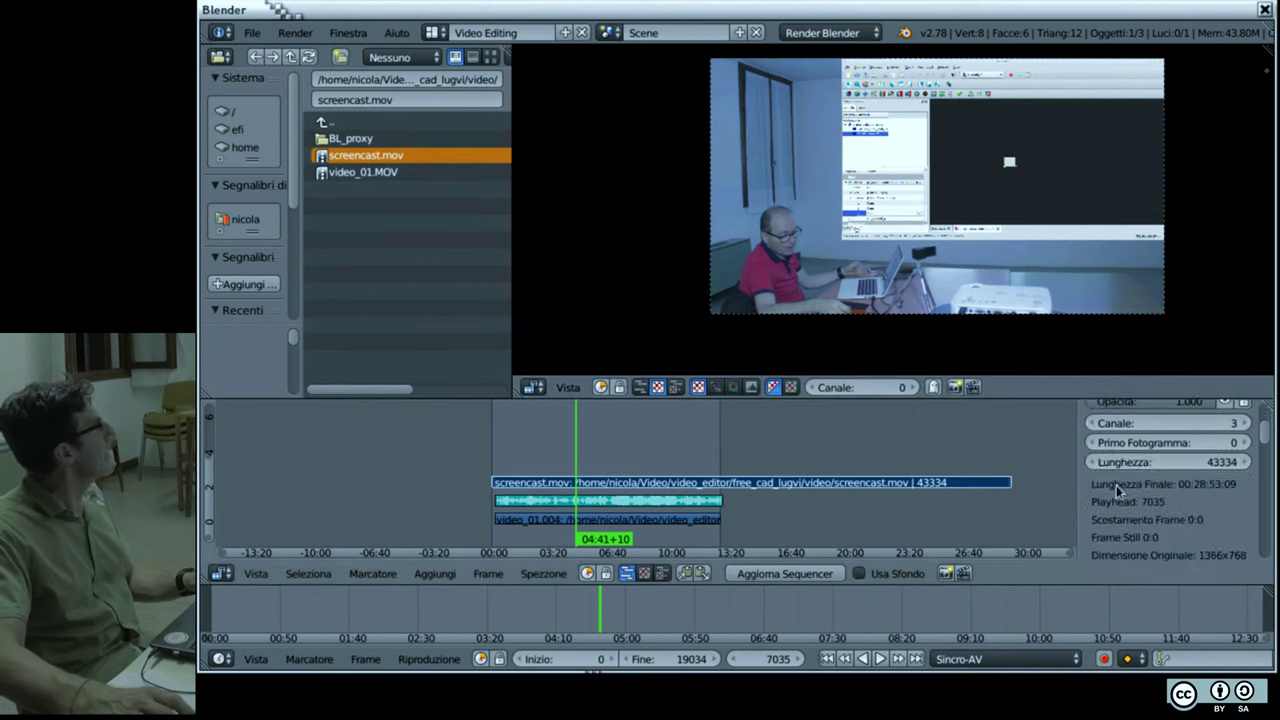
scroll(1135, 474, down, 2)
scroll(1135, 474, down, 3)
scroll(1135, 474, down, 2)
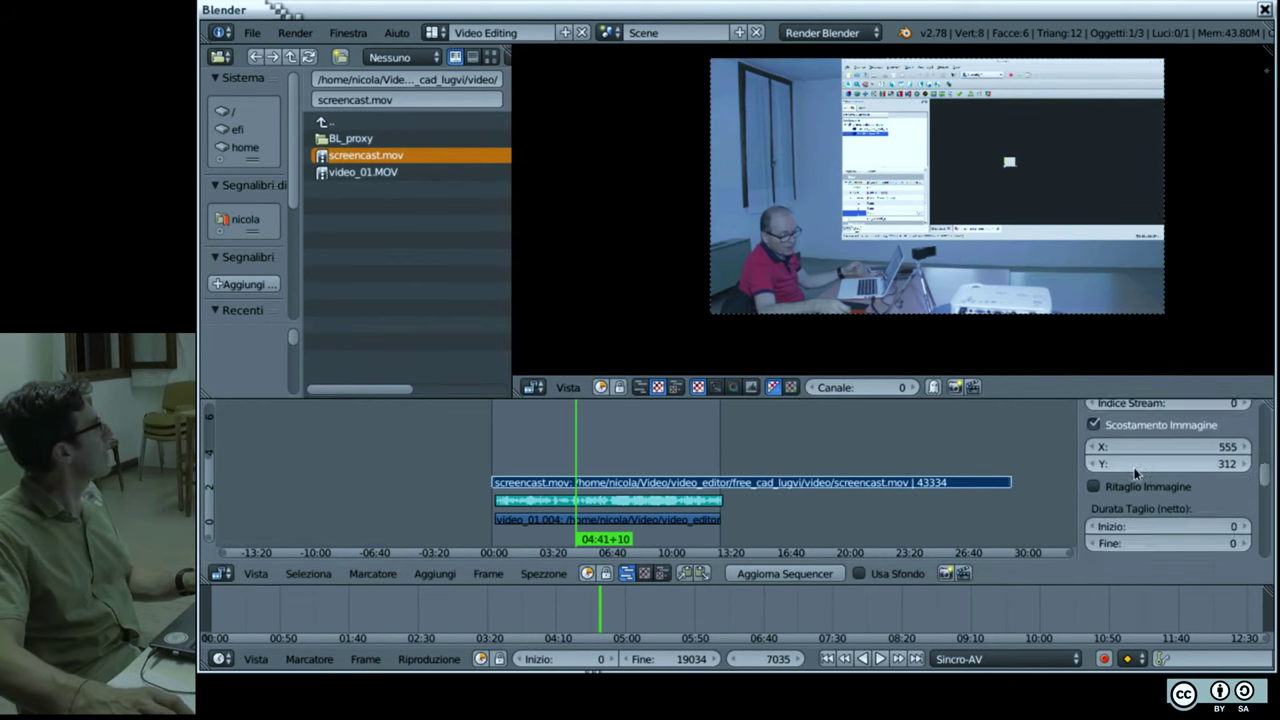
scroll(1135, 474, down, 2)
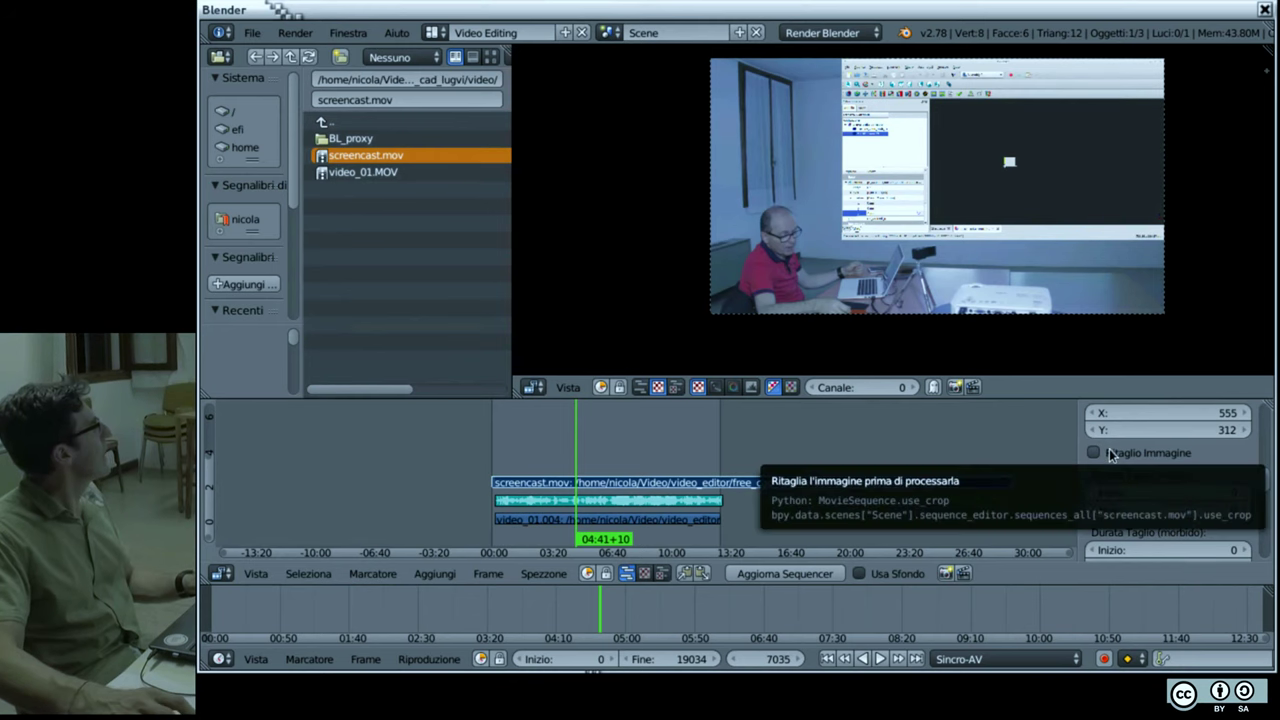
scroll(1136, 482, down, 3)
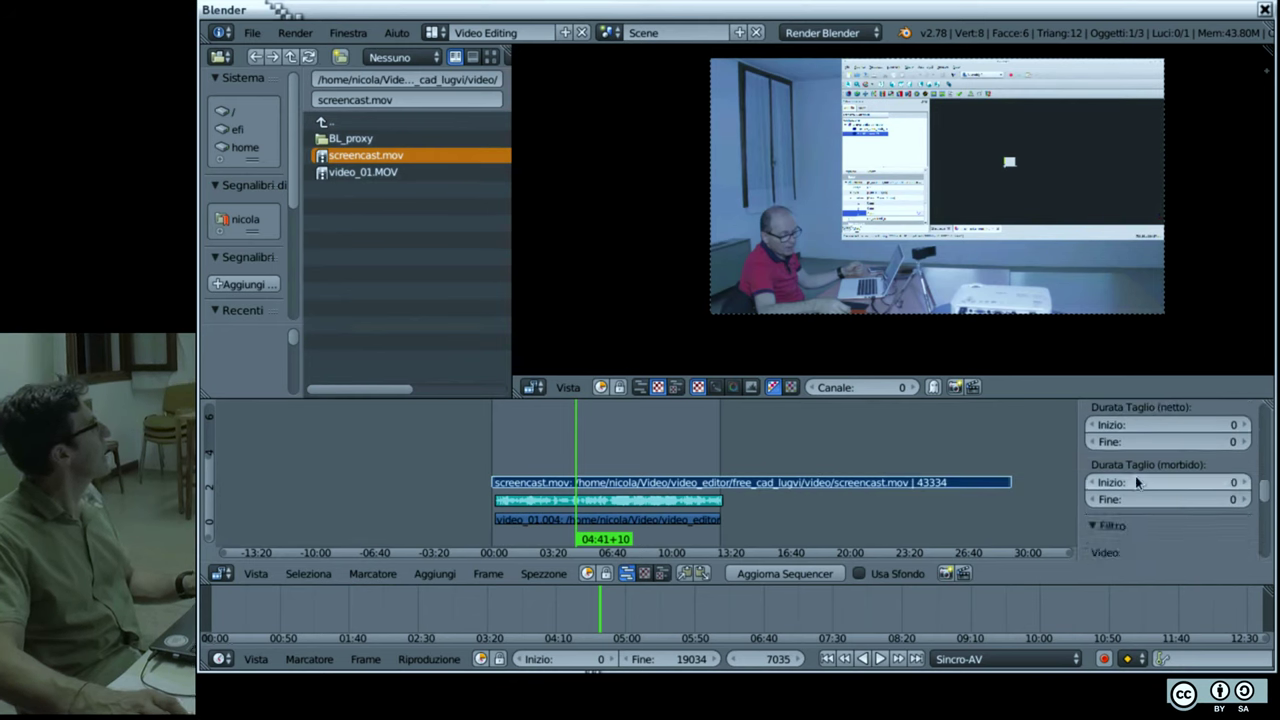
scroll(1136, 482, up, 5)
scroll(1136, 482, up, 4)
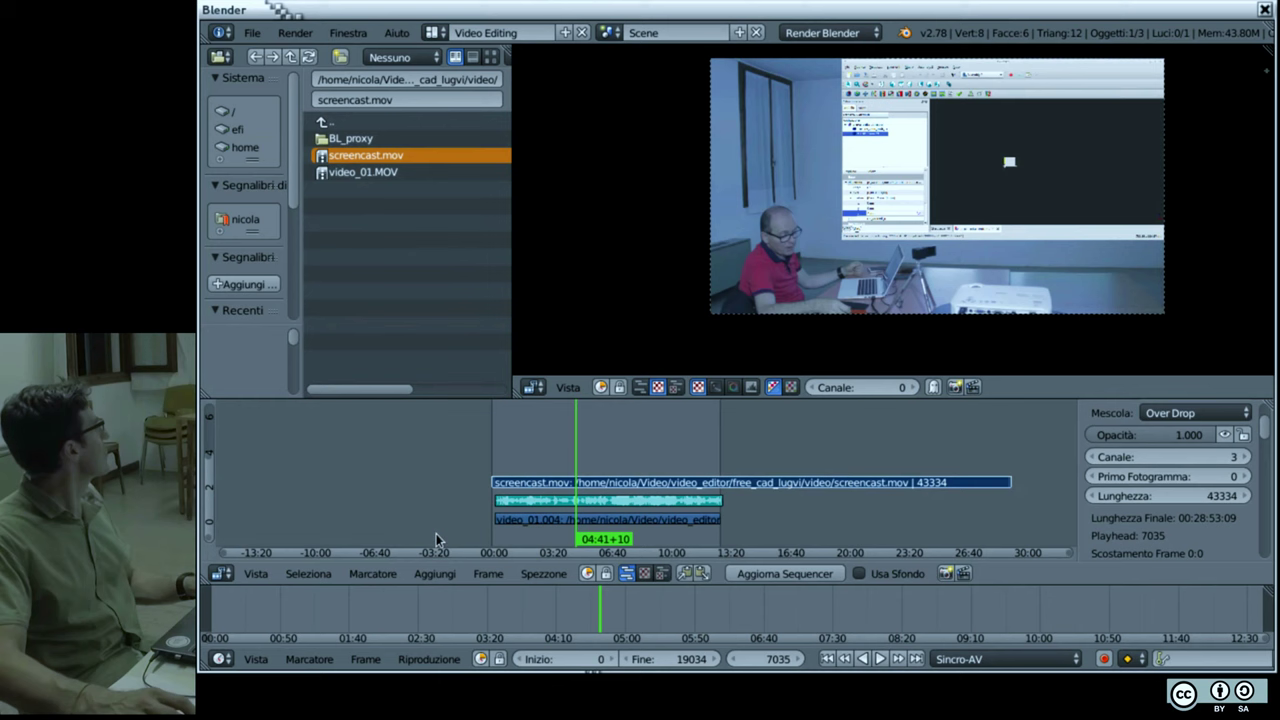
Step: Add a Transform effect strip over the screencast.mov strip
click(435, 573)
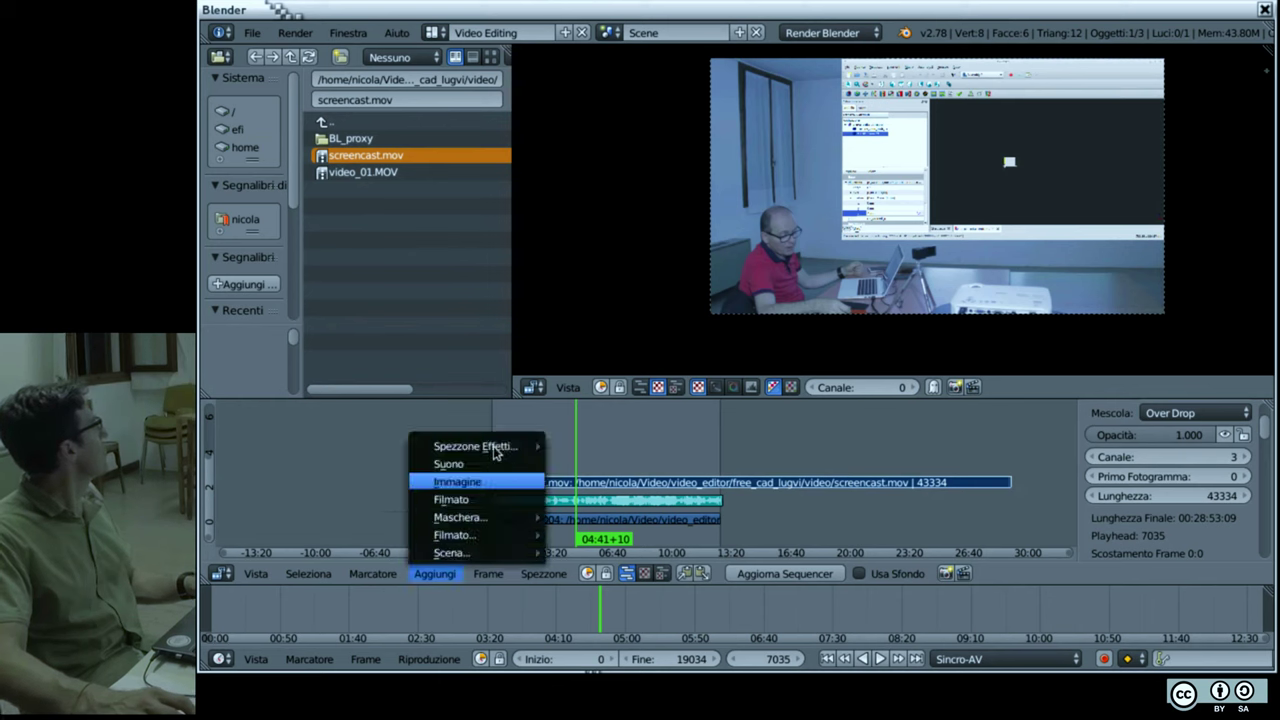
mouse_move(495, 450)
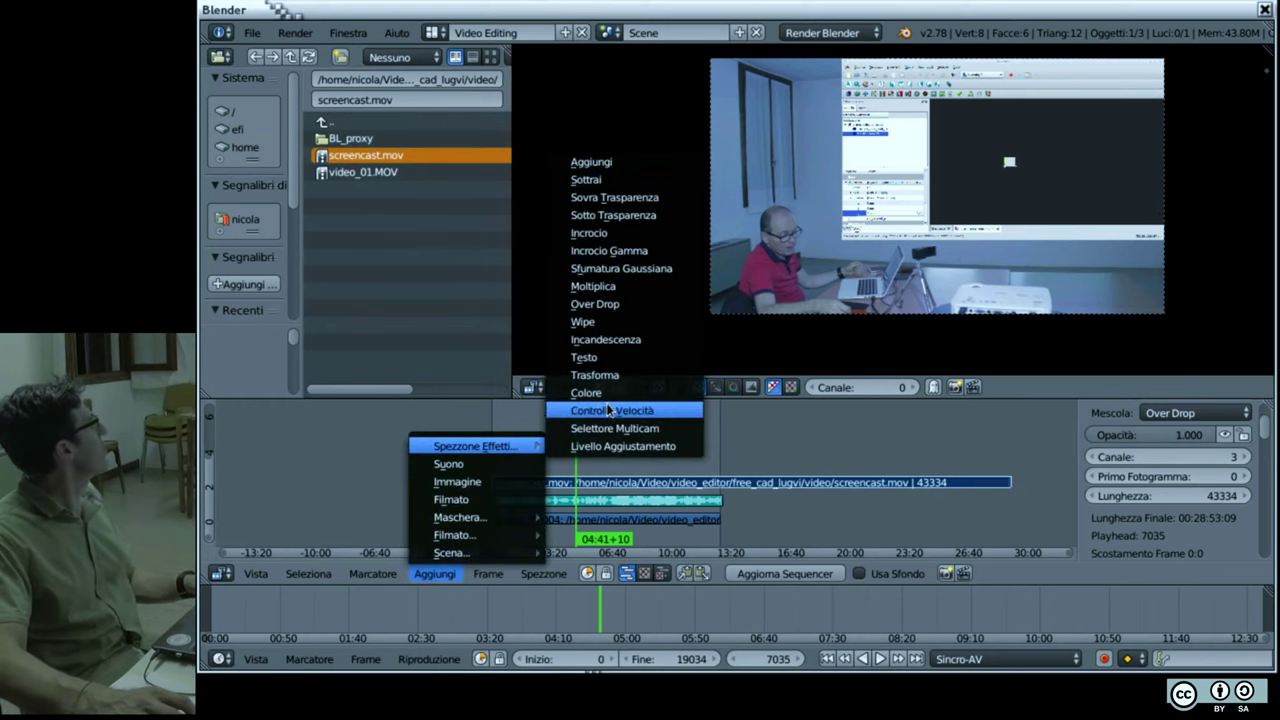
click(622, 385)
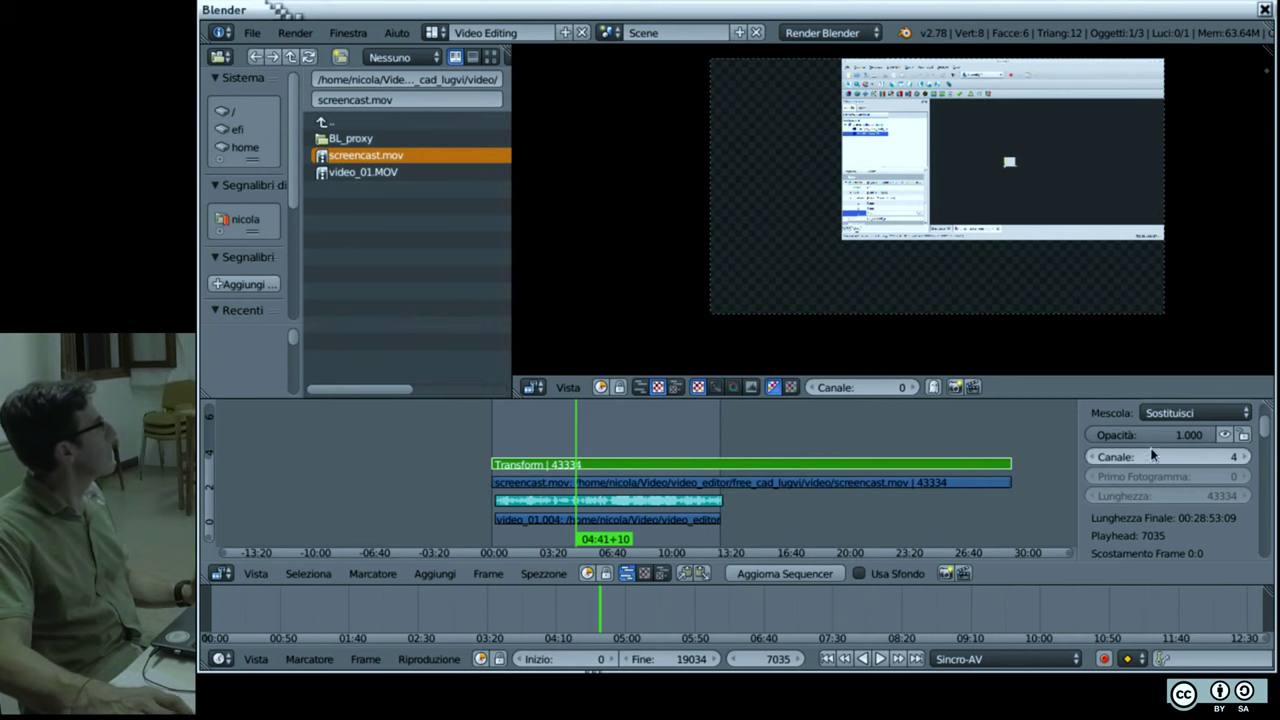
scroll(1157, 472, down, 3)
scroll(1152, 490, down, 3)
scroll(1147, 515, down, 3)
scroll(1148, 510, up, 2)
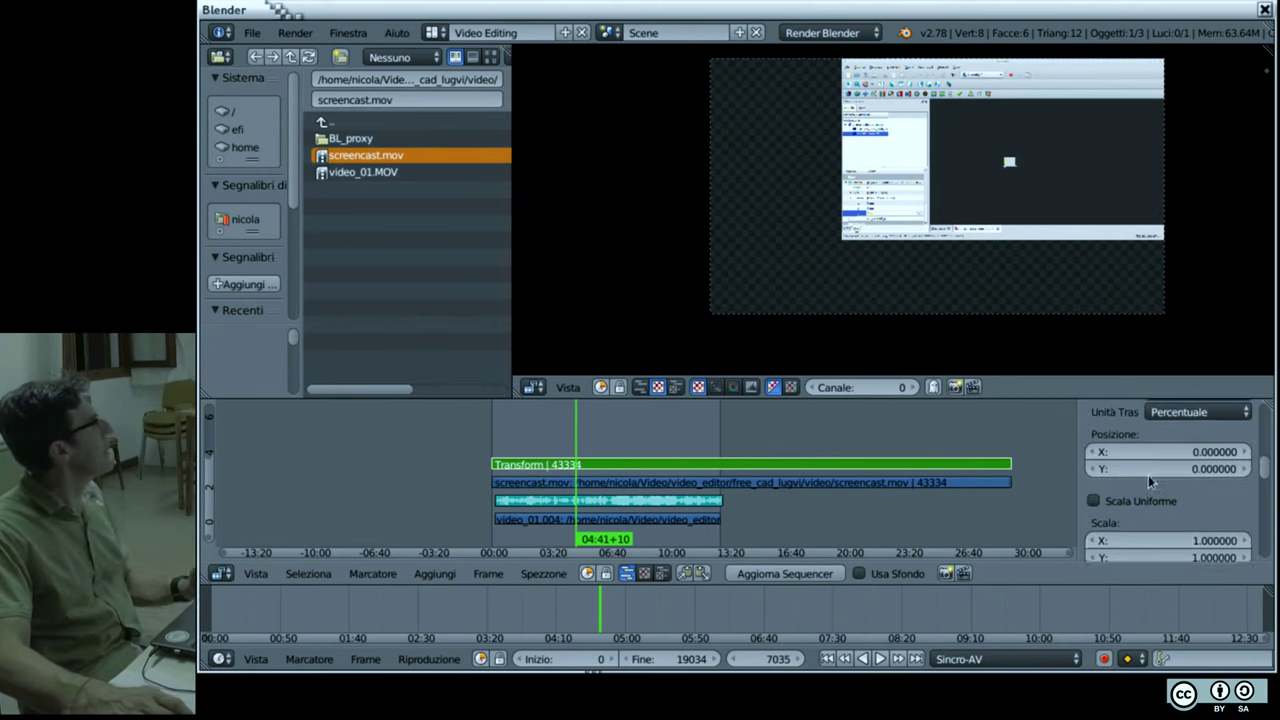
scroll(1149, 490, down, 2)
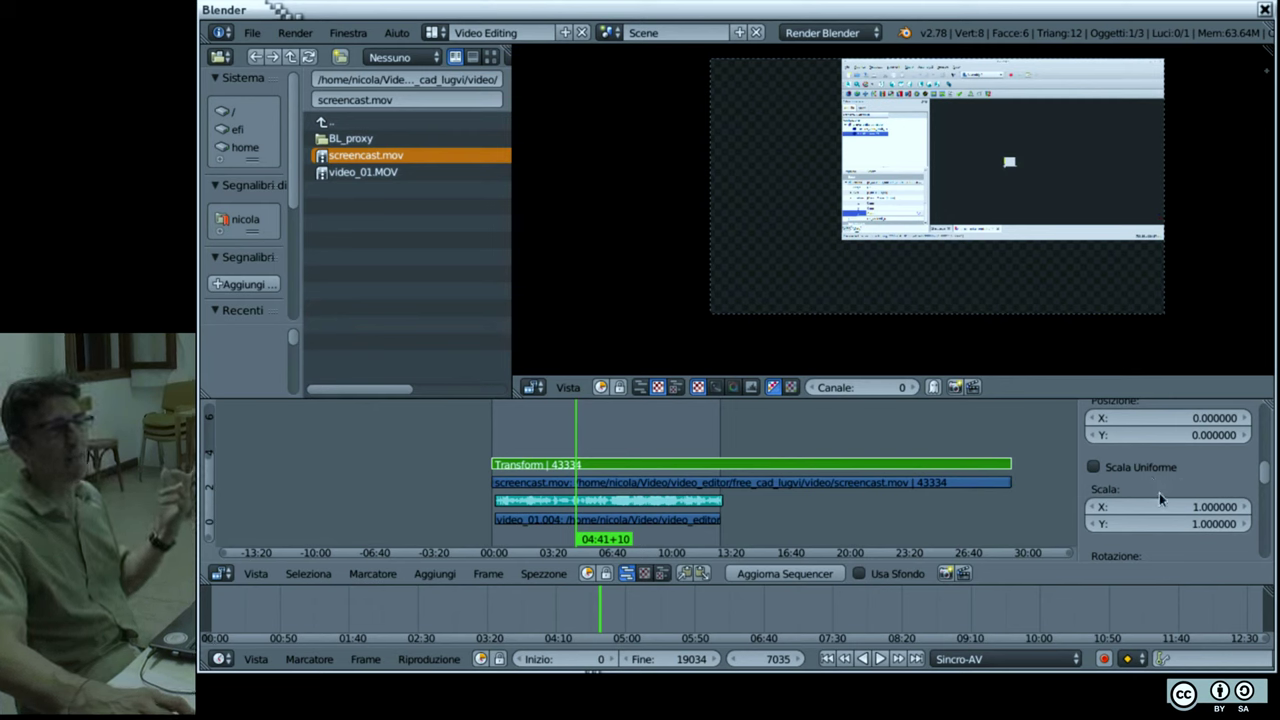
Step: Enable uniform scale on the Transform strip and set its scale to 0.75
click(1094, 469)
click(1196, 490)
text(1.0)
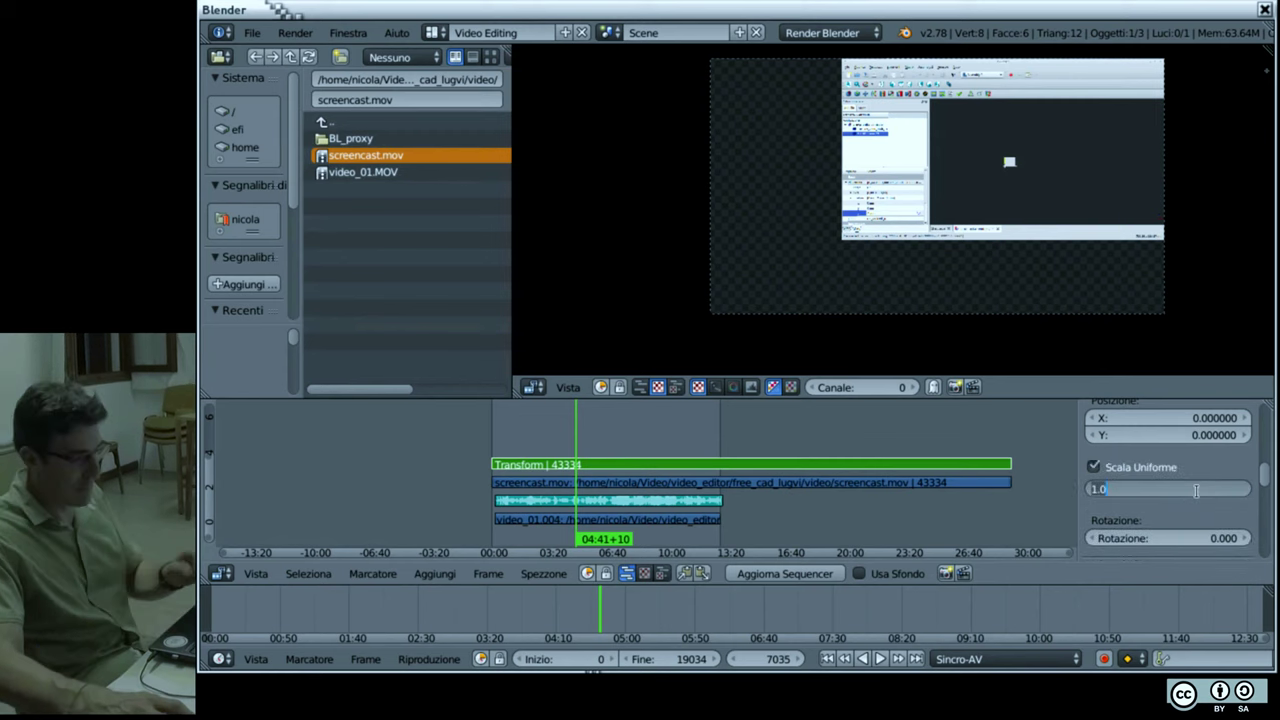
text(0.7)
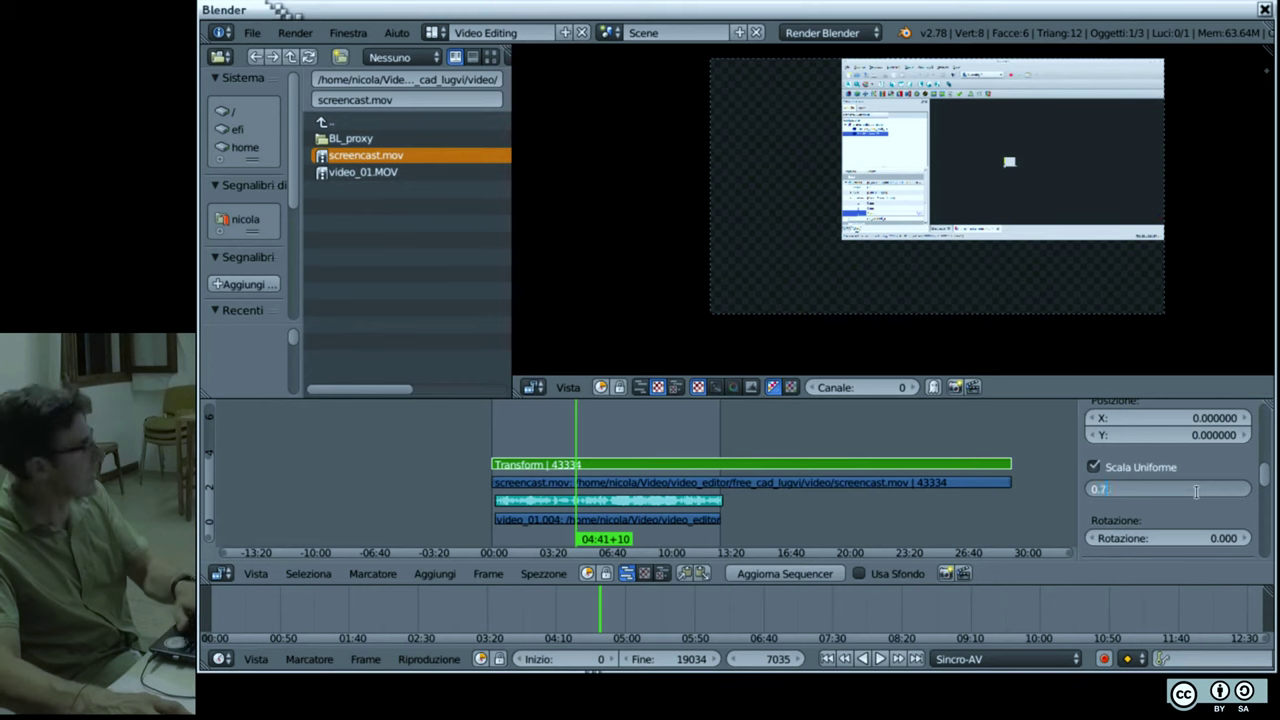
text(5)
key(Return)
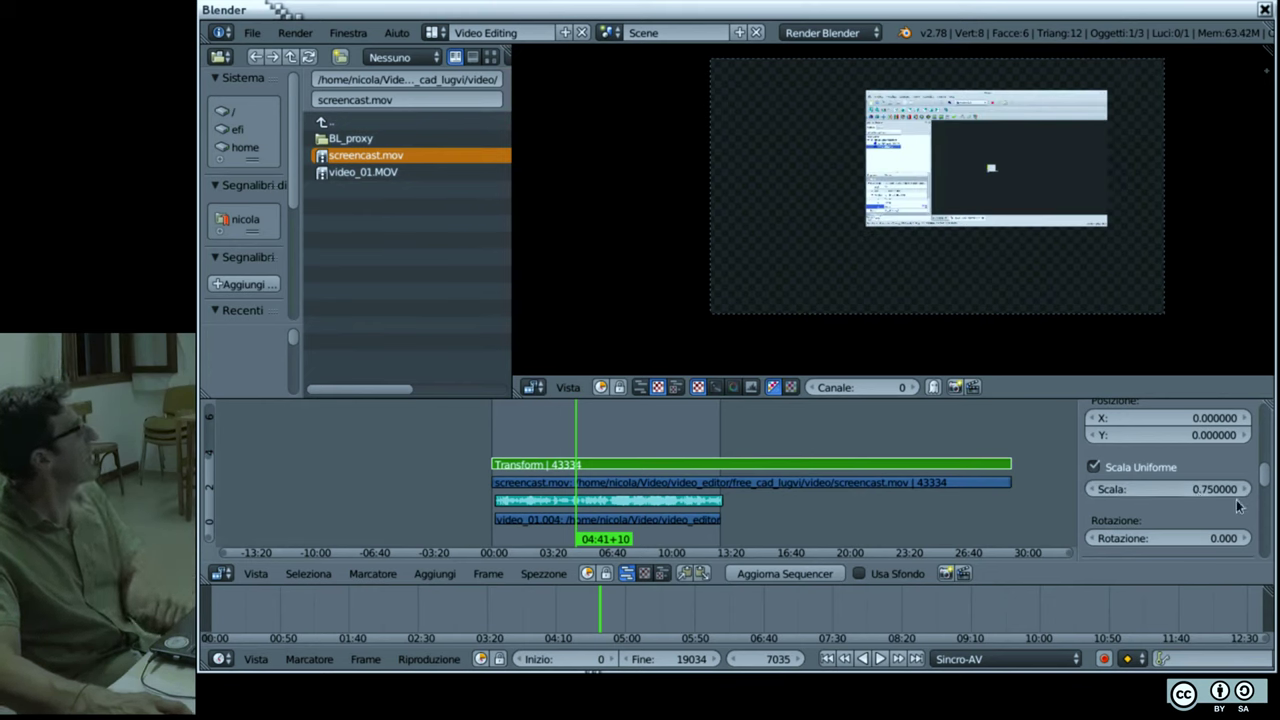
scroll(1132, 413, up, 2)
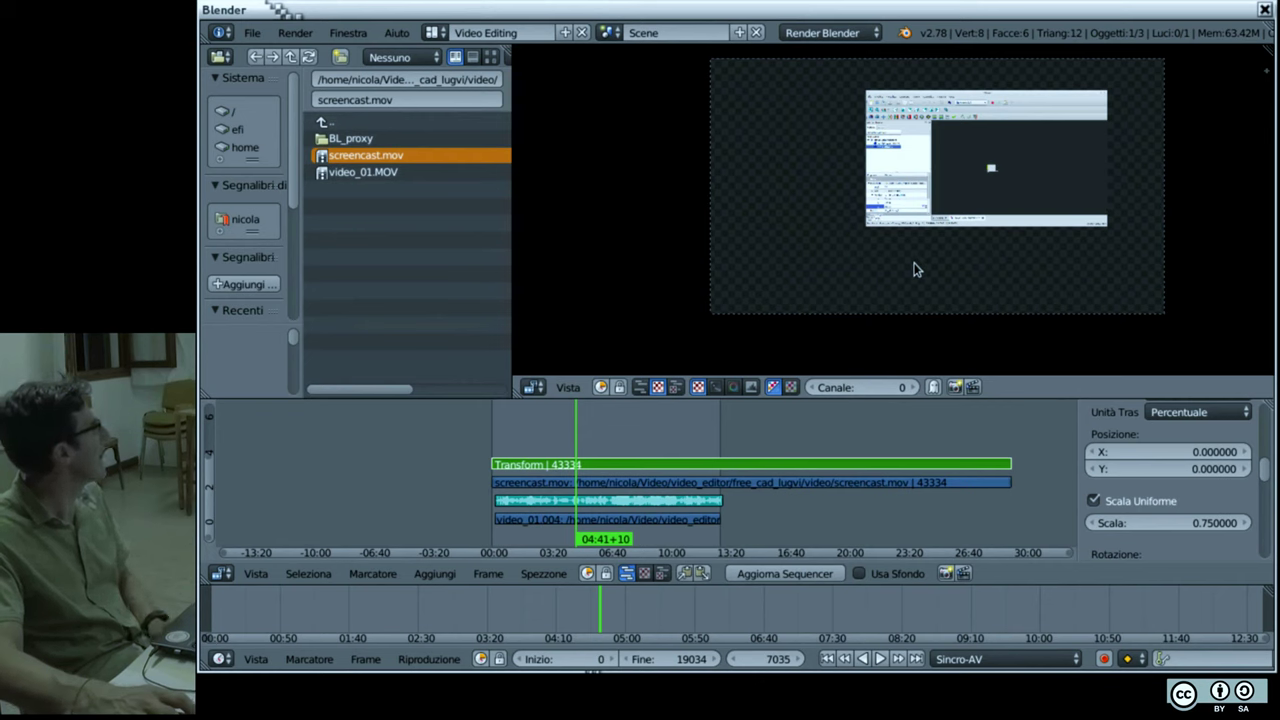
scroll(1159, 422, up, 2)
scroll(1159, 422, up, 2)
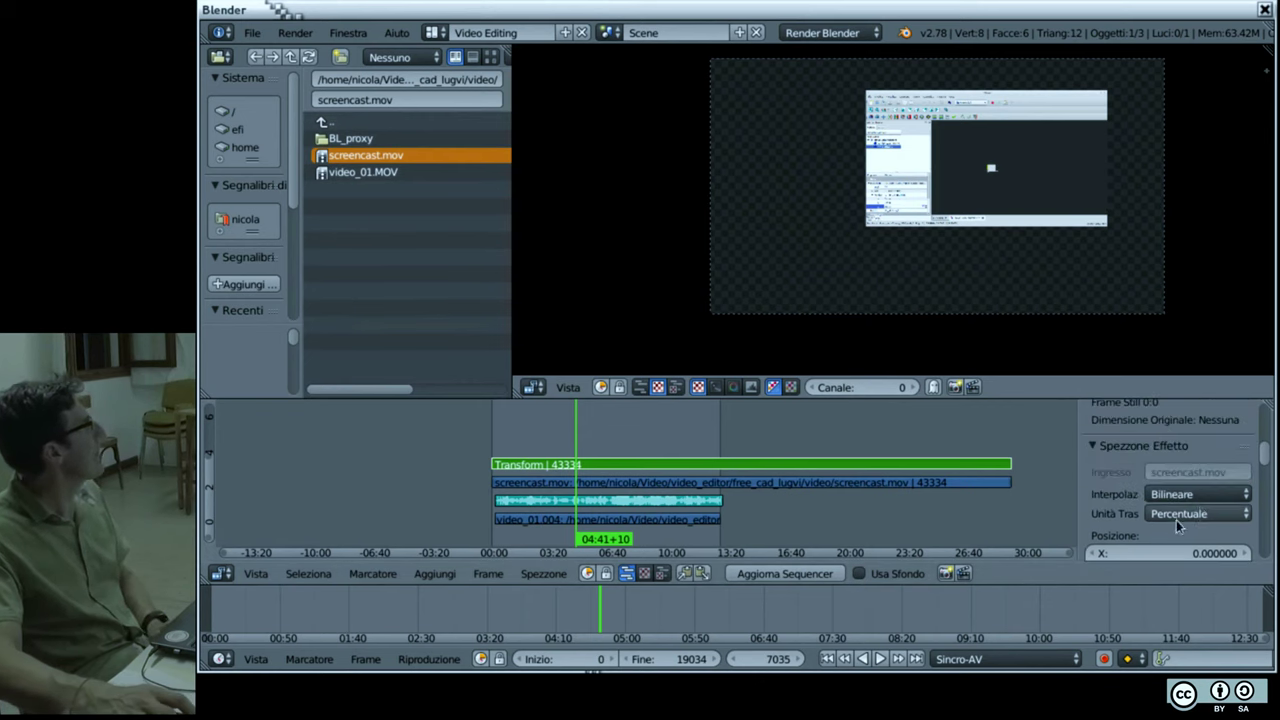
scroll(1182, 516, up, 5)
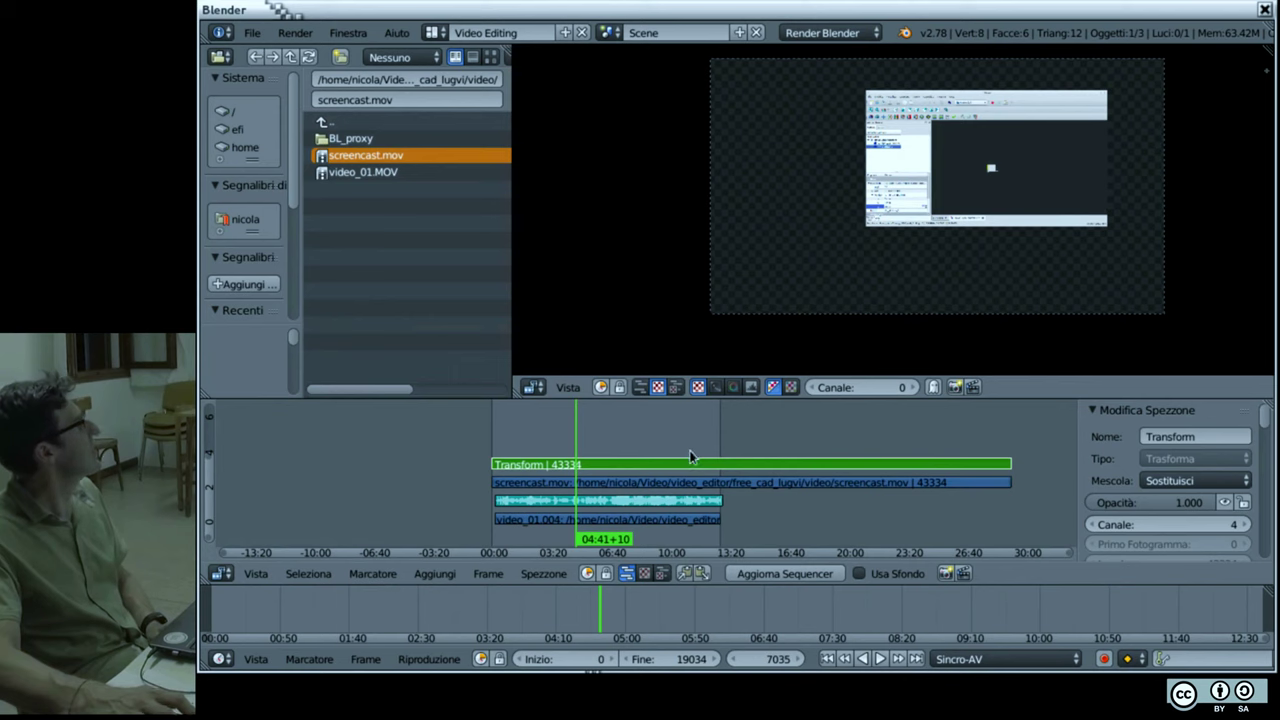
Step: Set the Transform strip's blend mode to Over Drop, then delete the strip
click(1176, 482)
click(1157, 306)
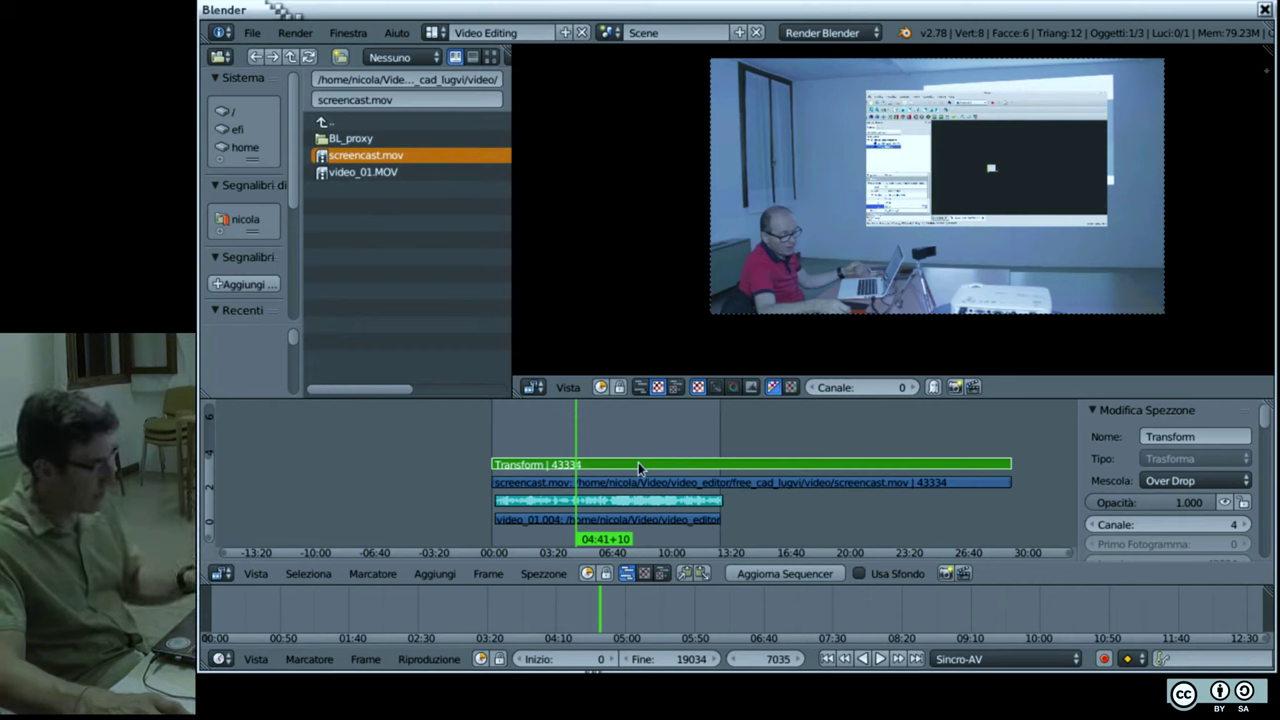
key(x)
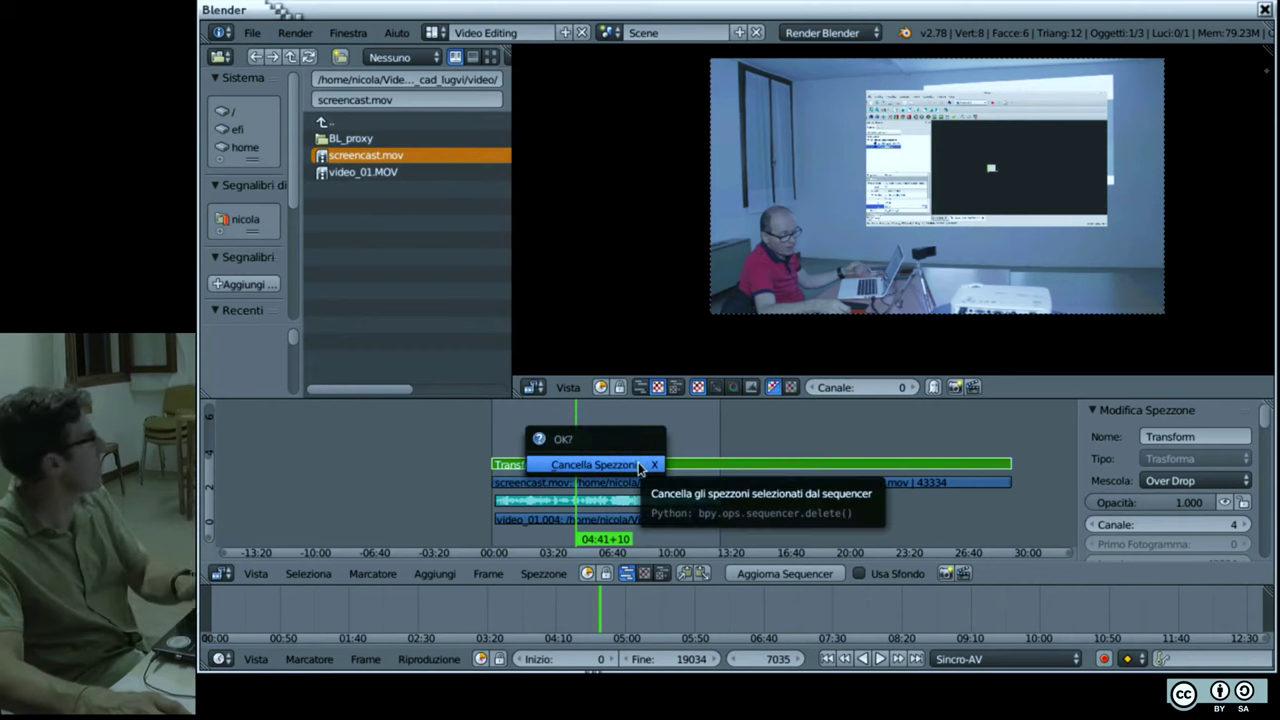
click(638, 465)
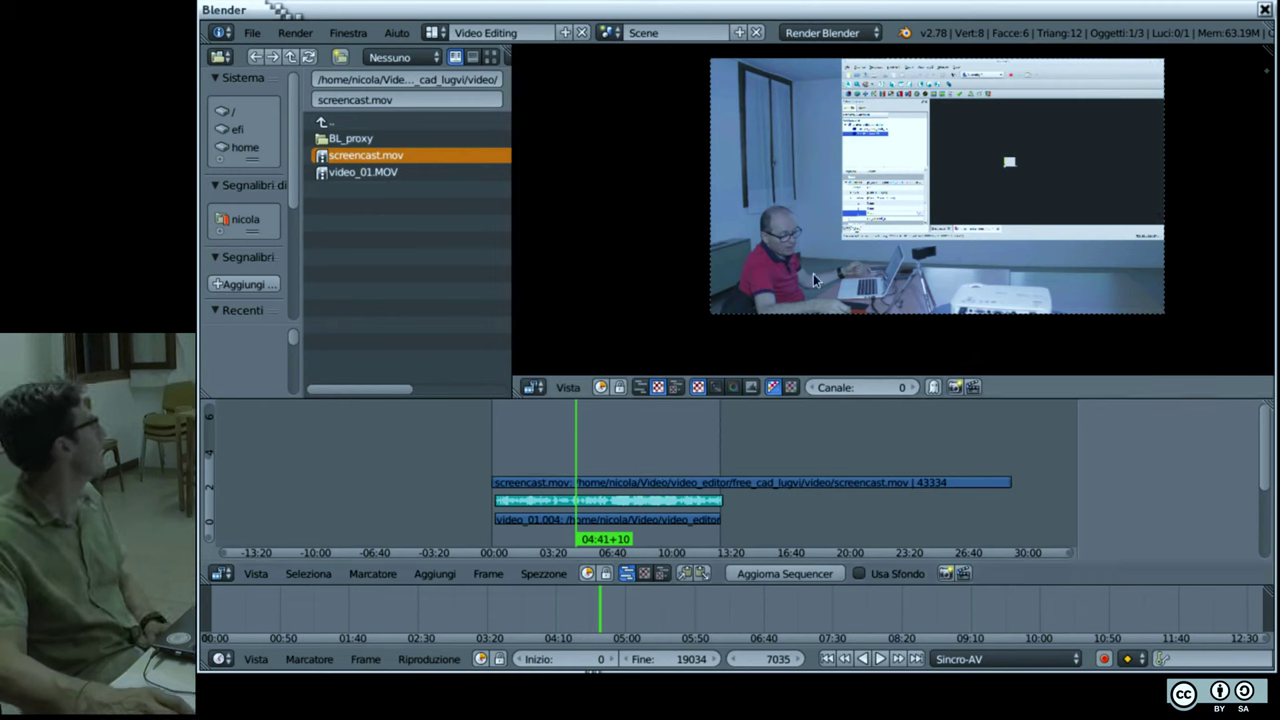
Step: Move the video_01 lecture strip so it starts at the playhead at 01:30+23
scroll(670, 458, left, 1)
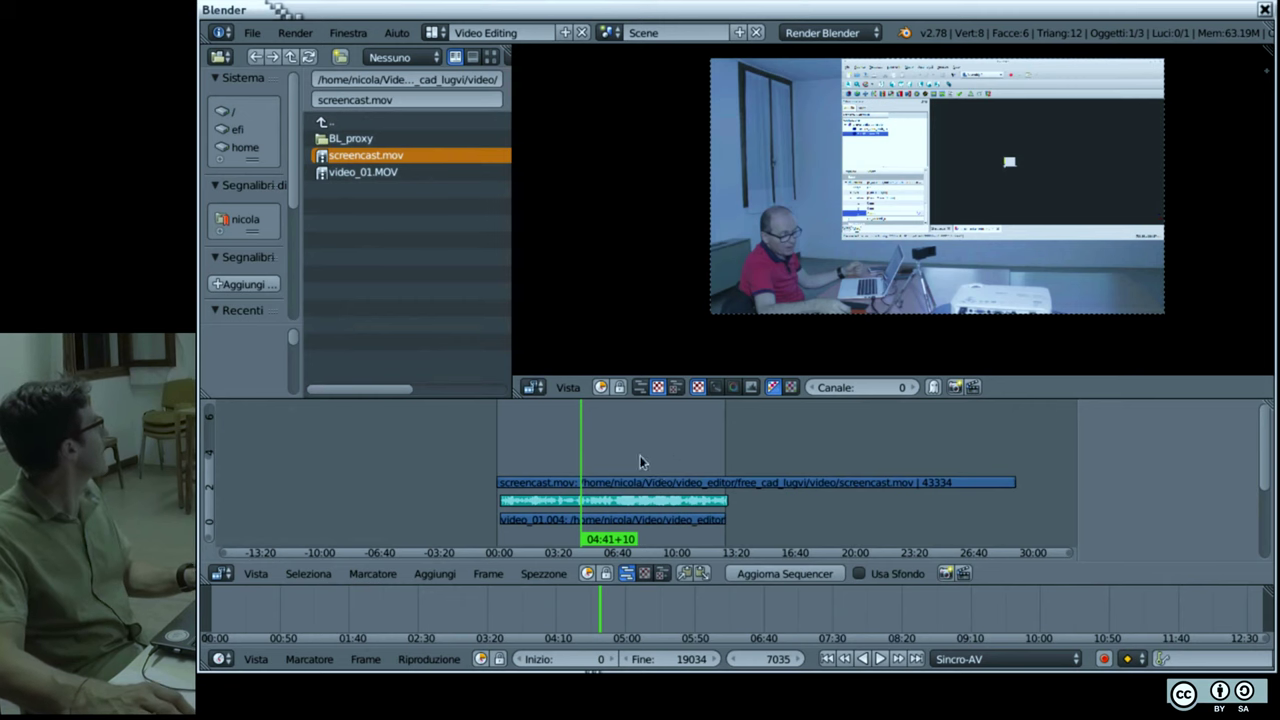
scroll(666, 449, up, 2)
scroll(606, 466, up, 1)
scroll(537, 437, up, 1)
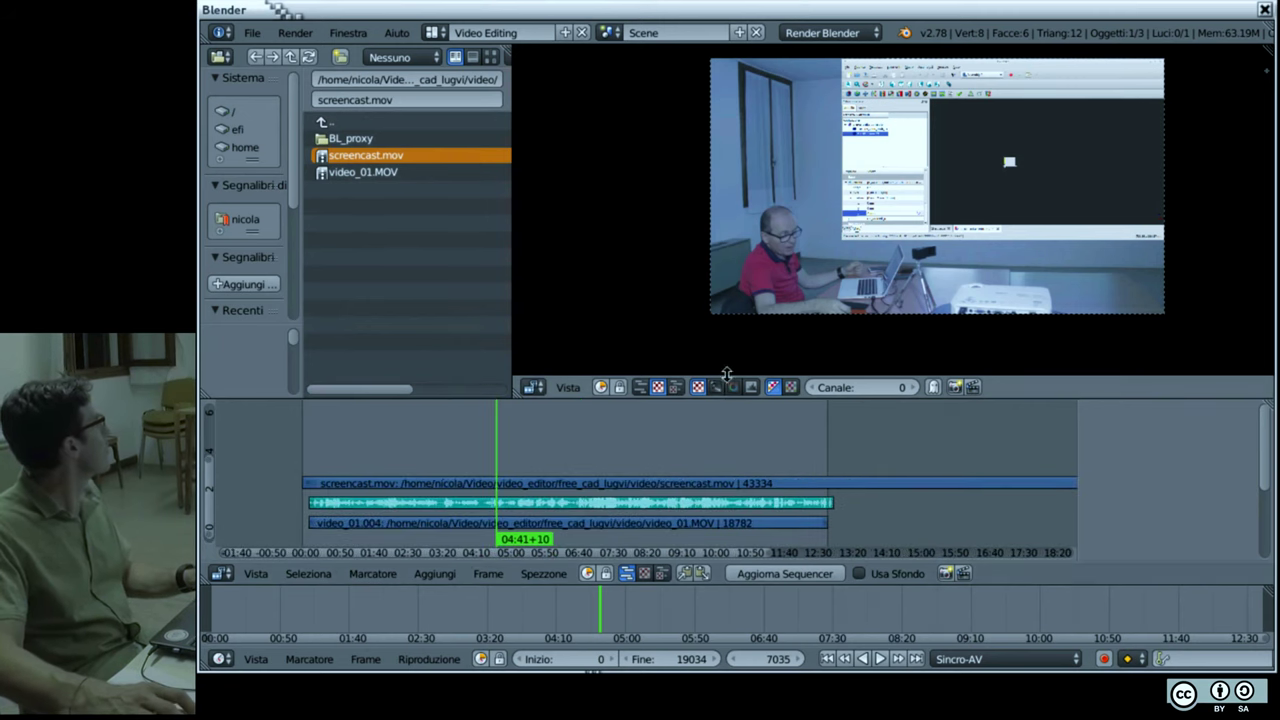
click(364, 445)
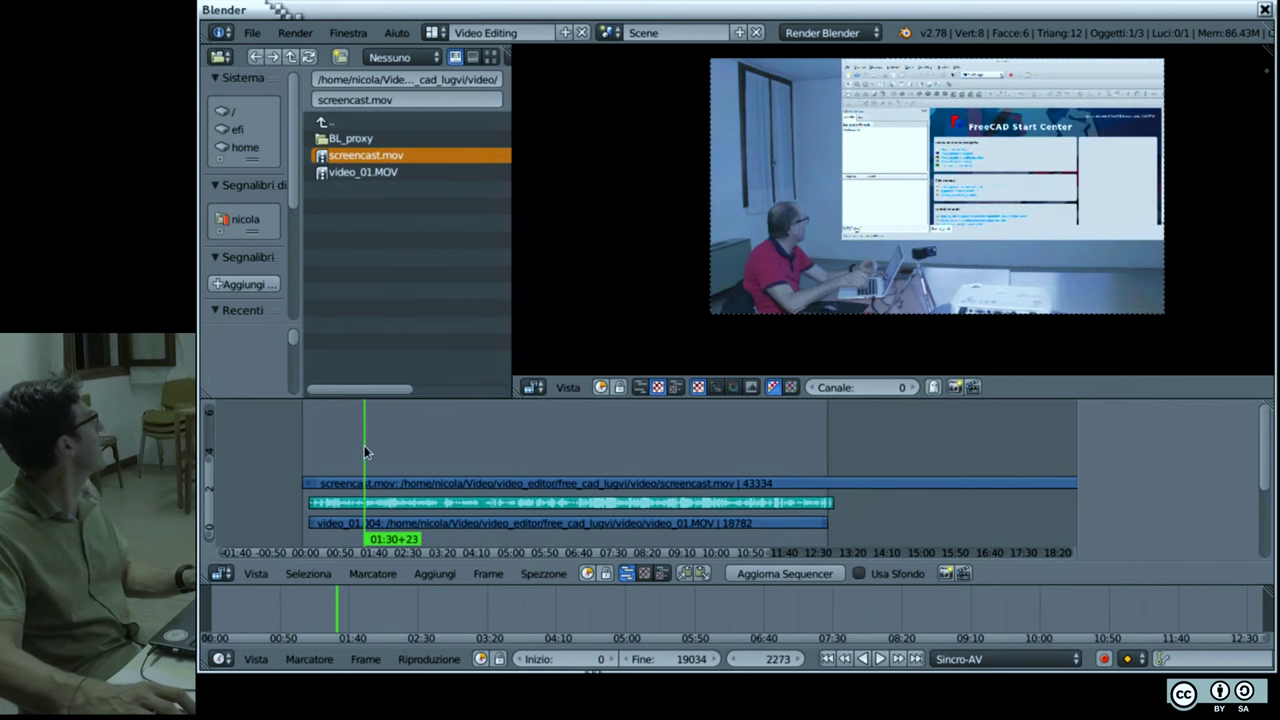
right_click(404, 527)
key(g)
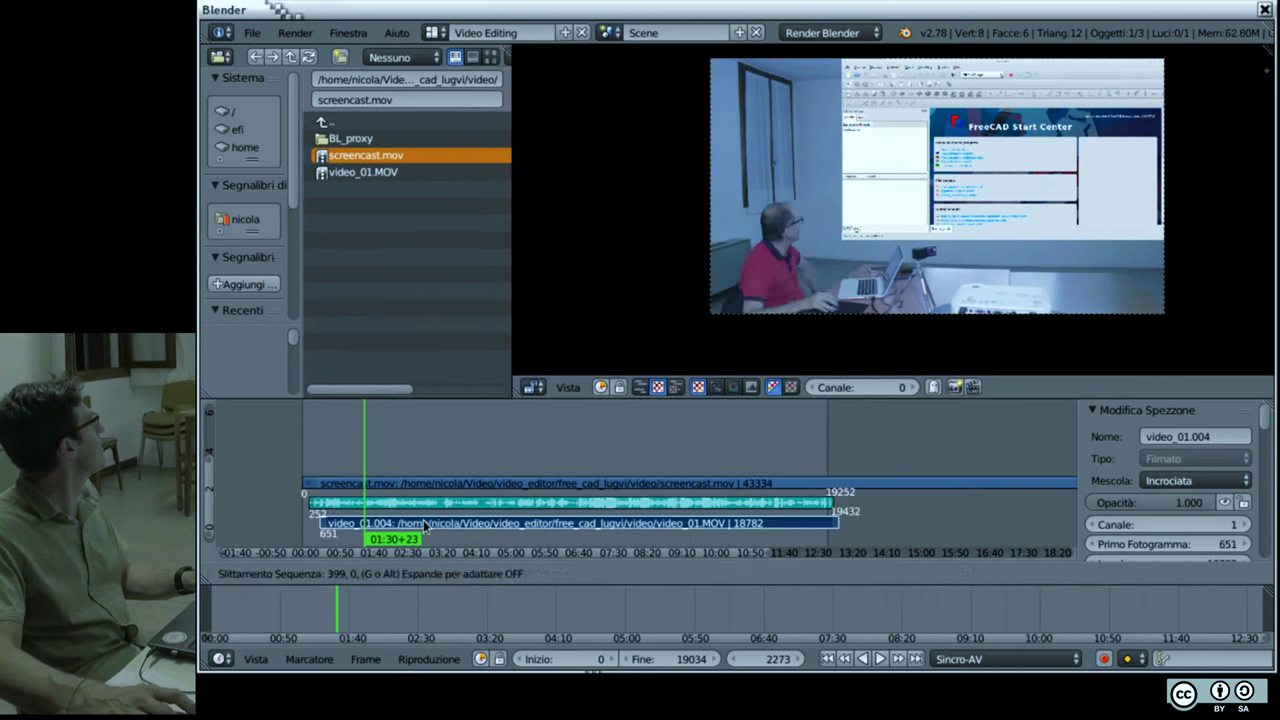
click(458, 522)
Step: Slip the freecad.001 audio strip's offset, then undo it and enlarge the strip rows
right_click(437, 505)
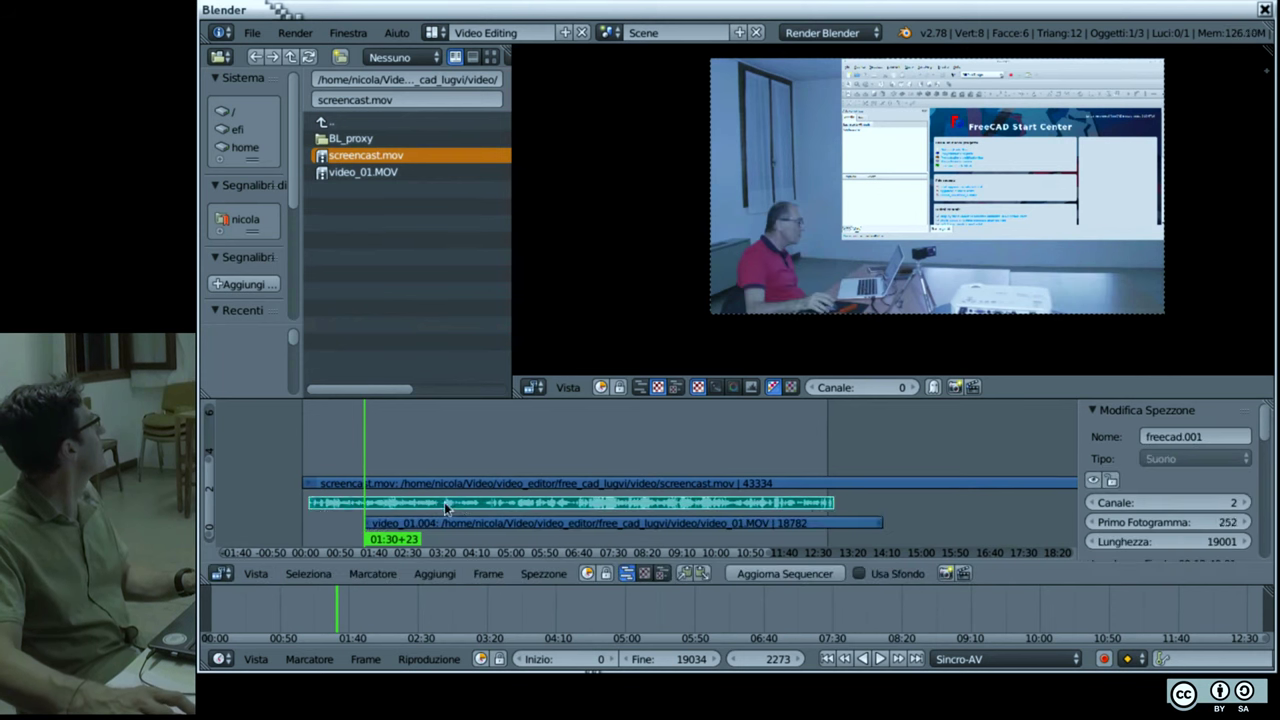
key(g)
mouse_move(492, 501)
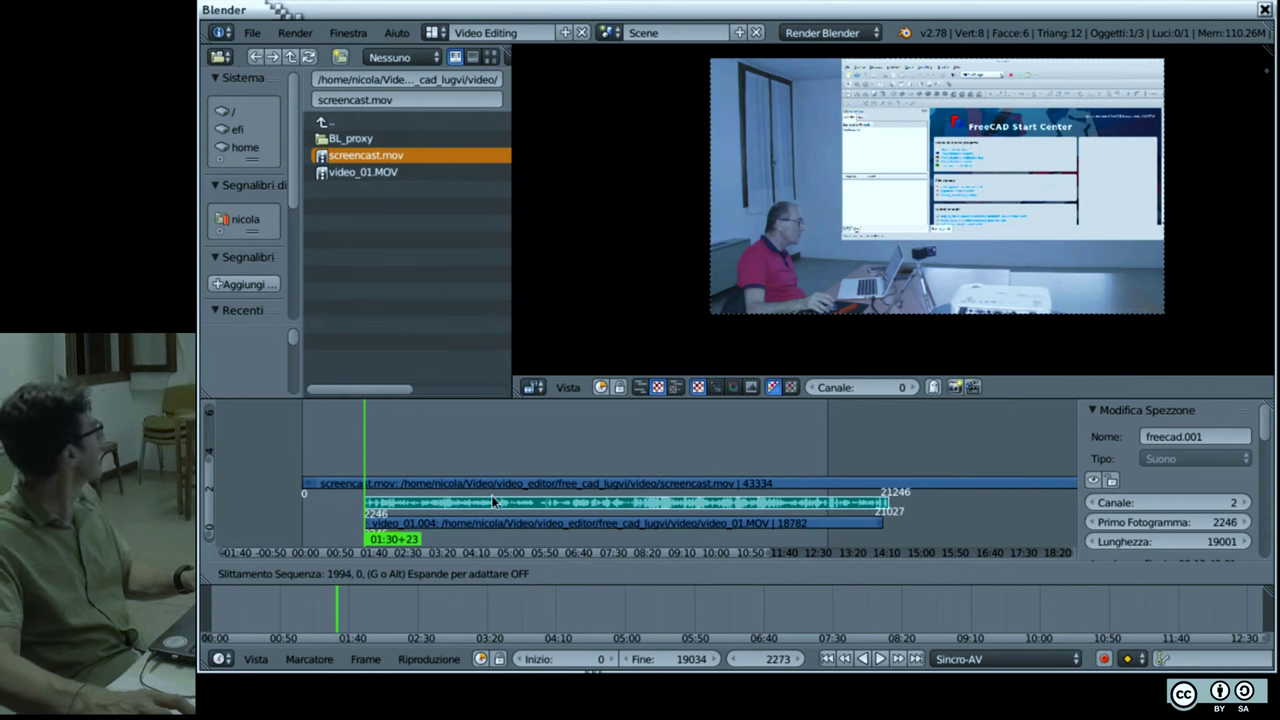
click(473, 481)
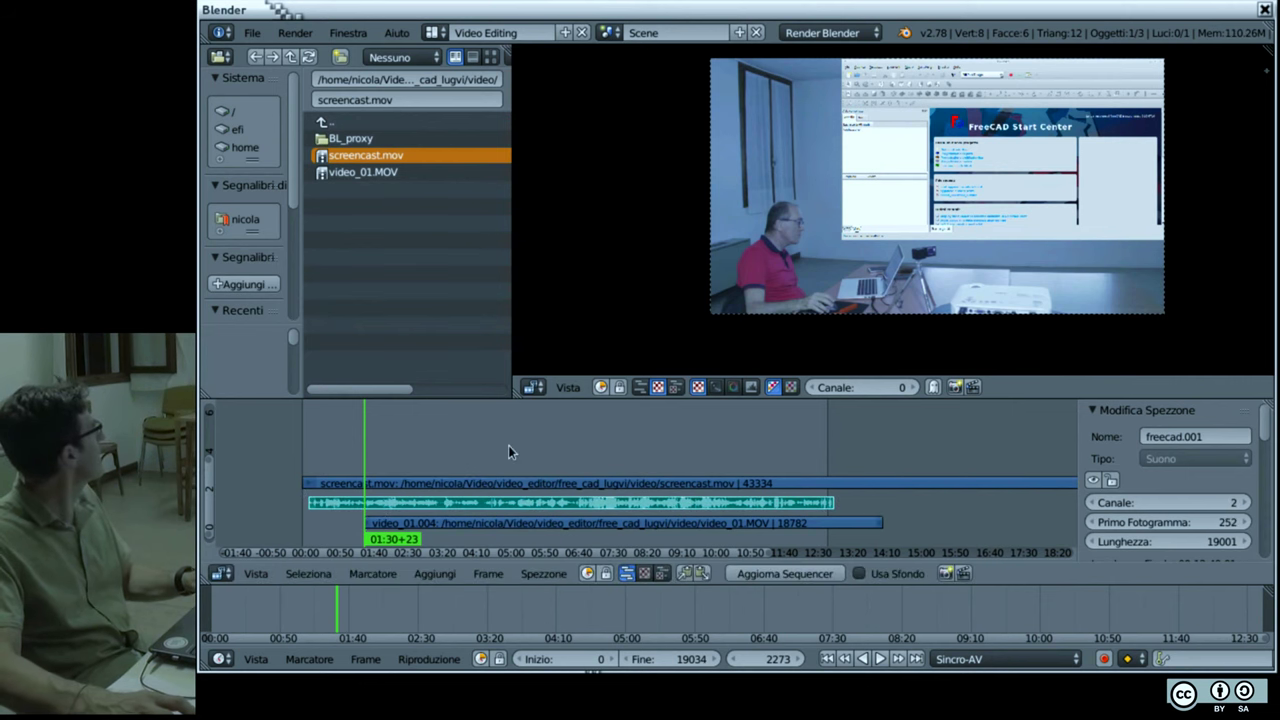
key(ctrl+z)
key(ctrl+z)
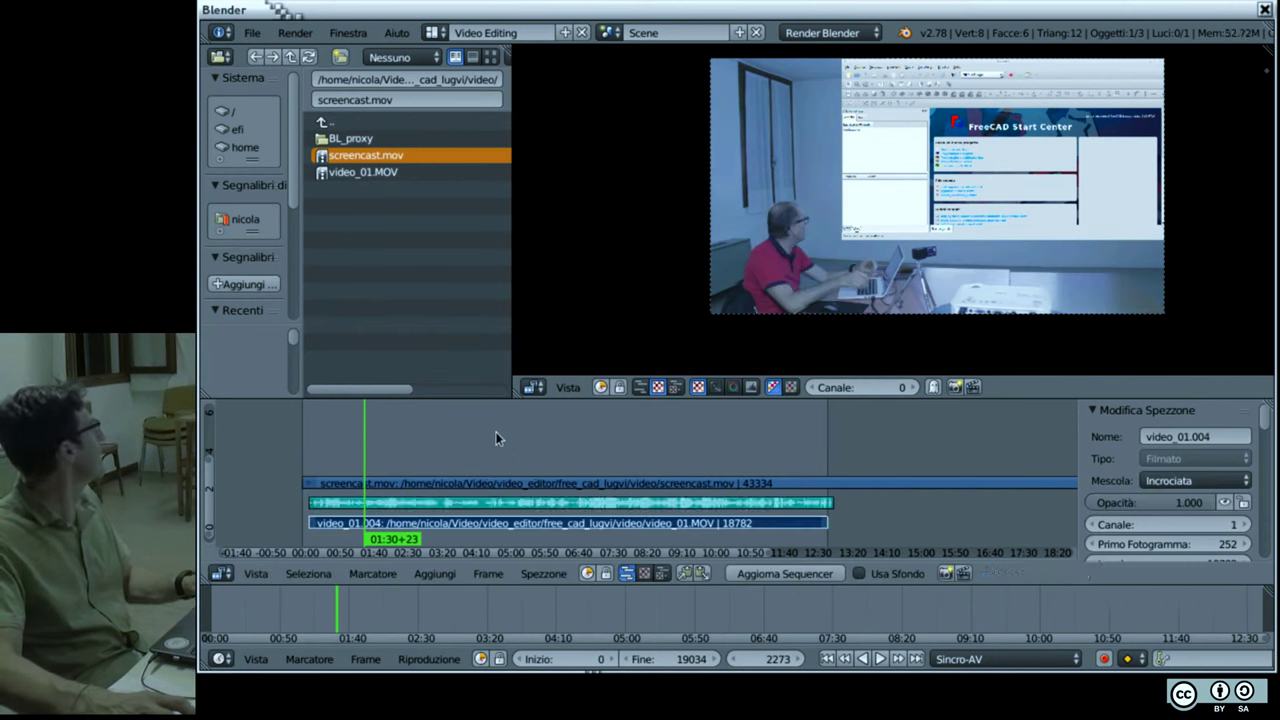
click(496, 438)
scroll(340, 509, left, 2)
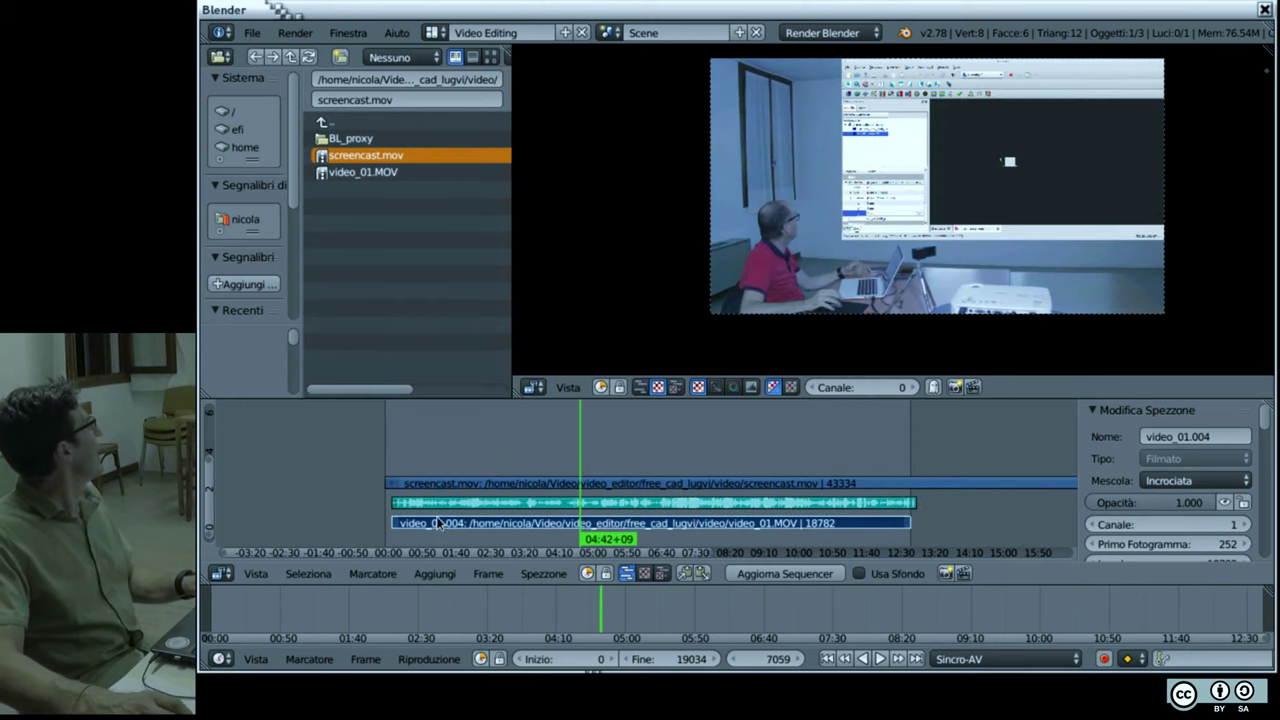
mouse_move(415, 514)
mouse_down()
mouse_move(458, 501)
mouse_move(479, 538)
mouse_up()
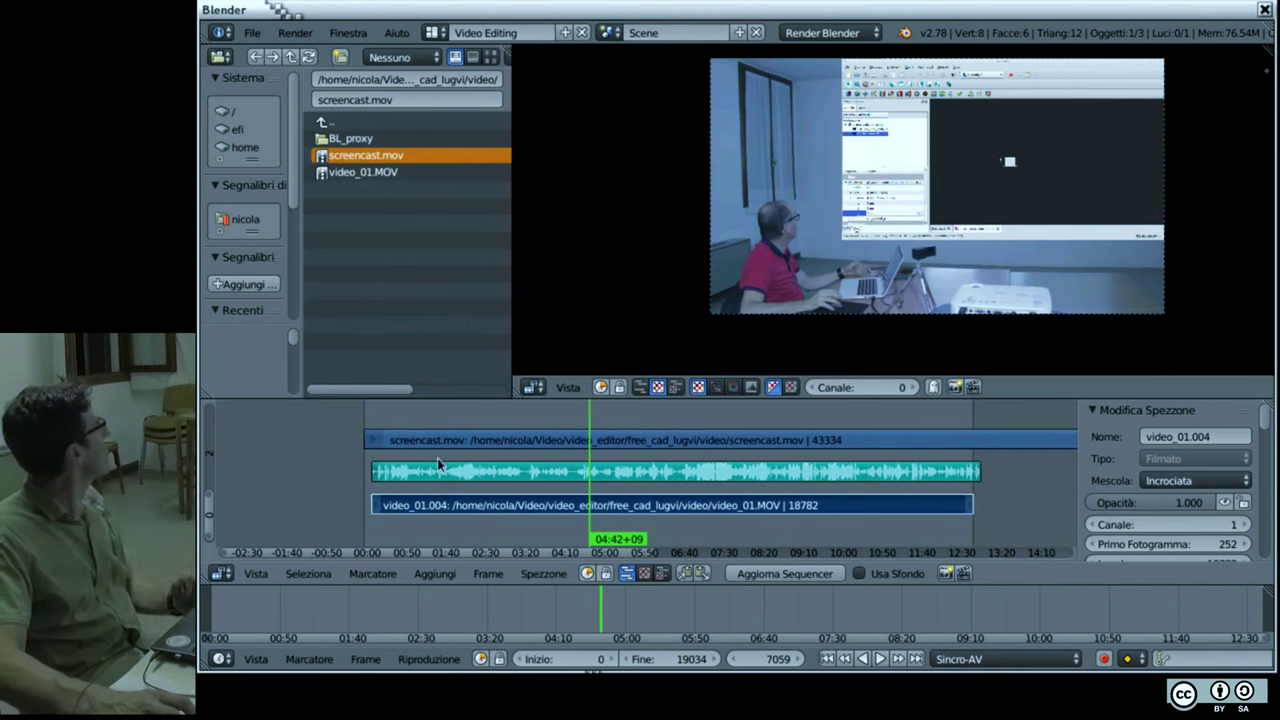
Step: Play the strips from about 01:03, then step back frame by frame from 02:02
click(414, 416)
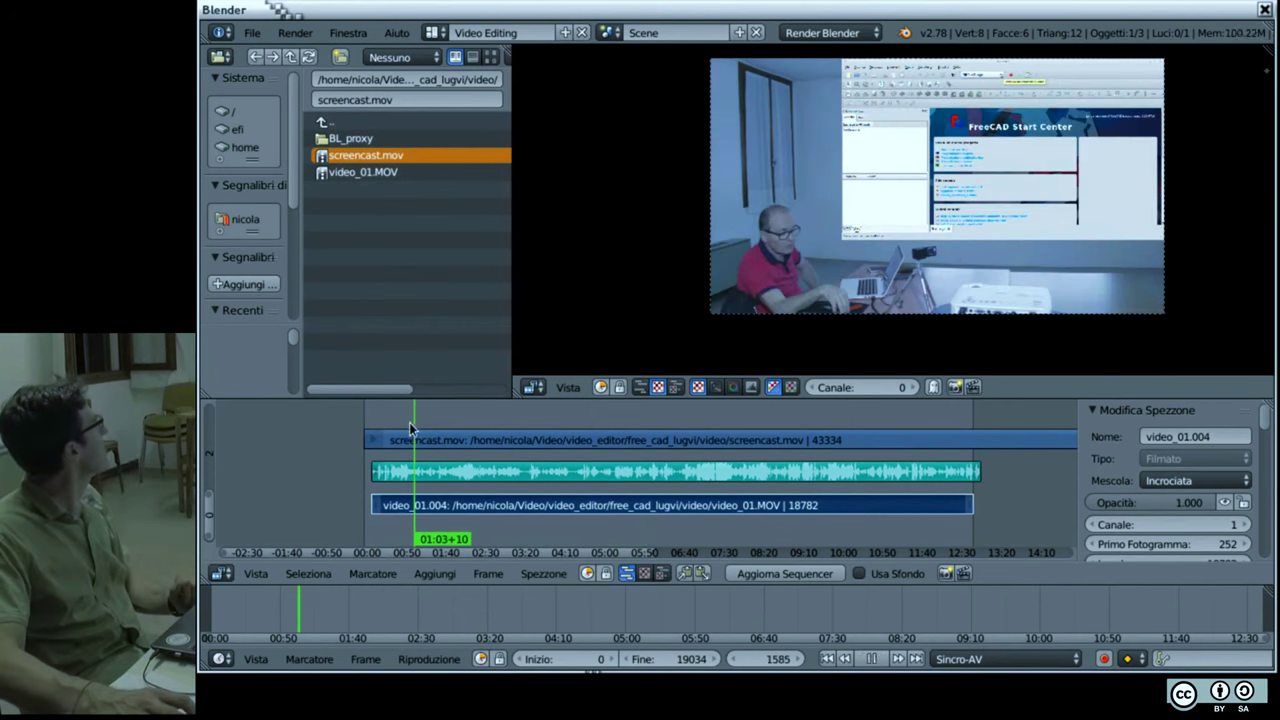
key(Right)
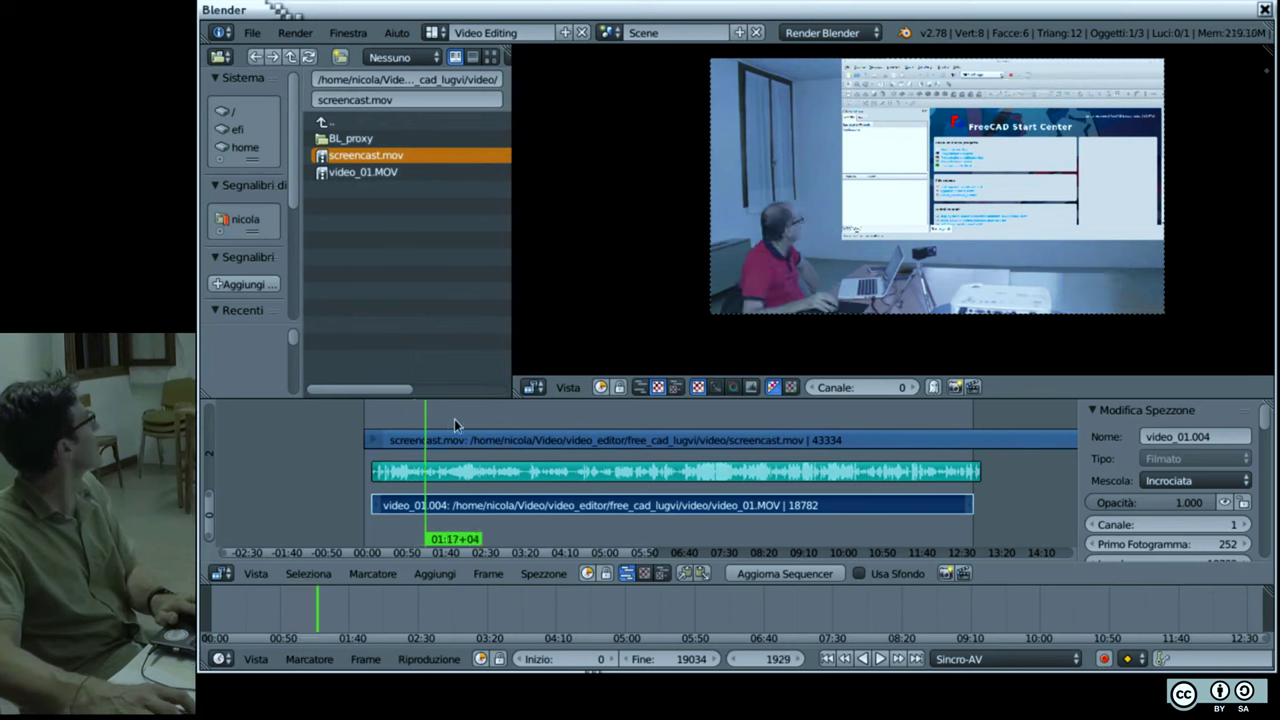
key(alt+a)
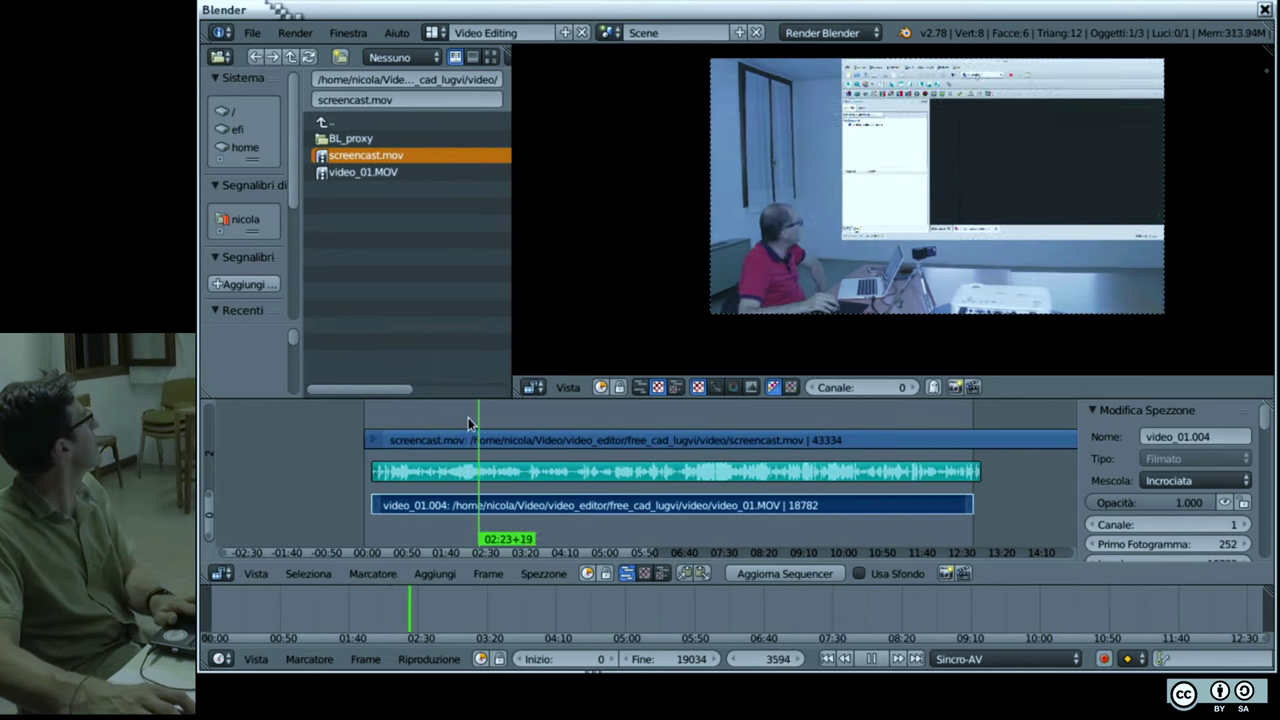
key(alt+a)
click(462, 424)
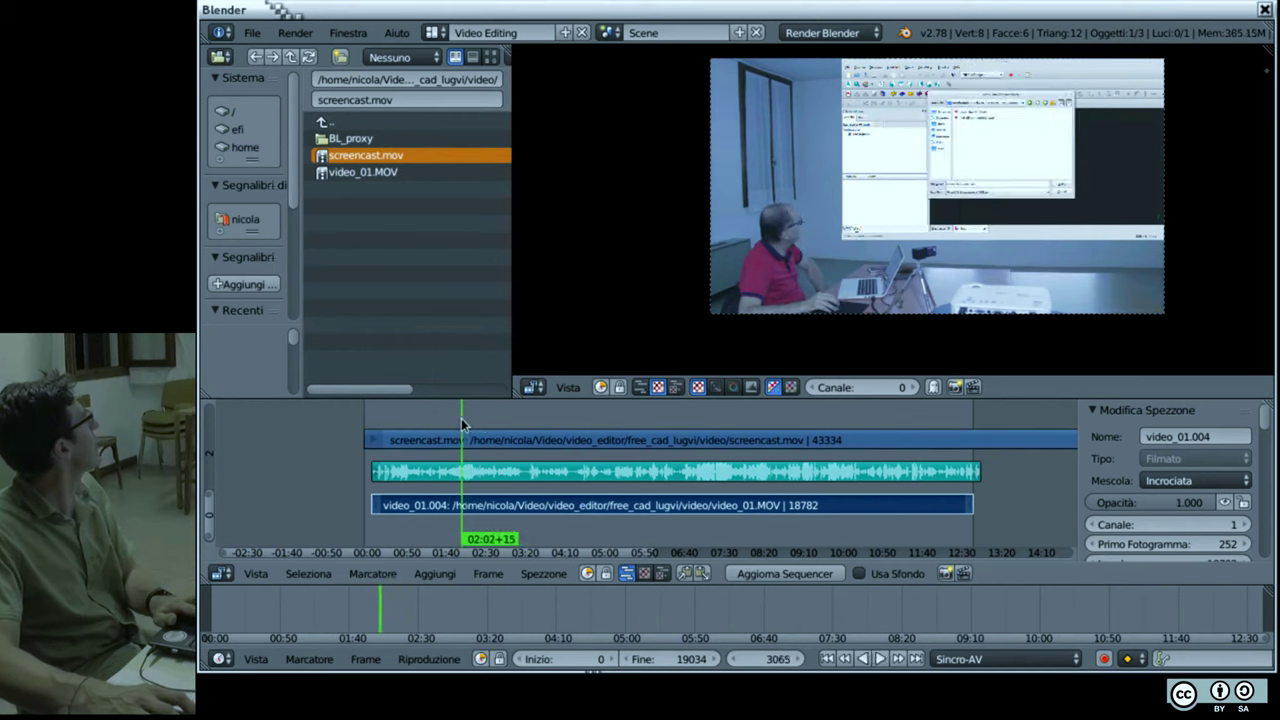
key(Left)
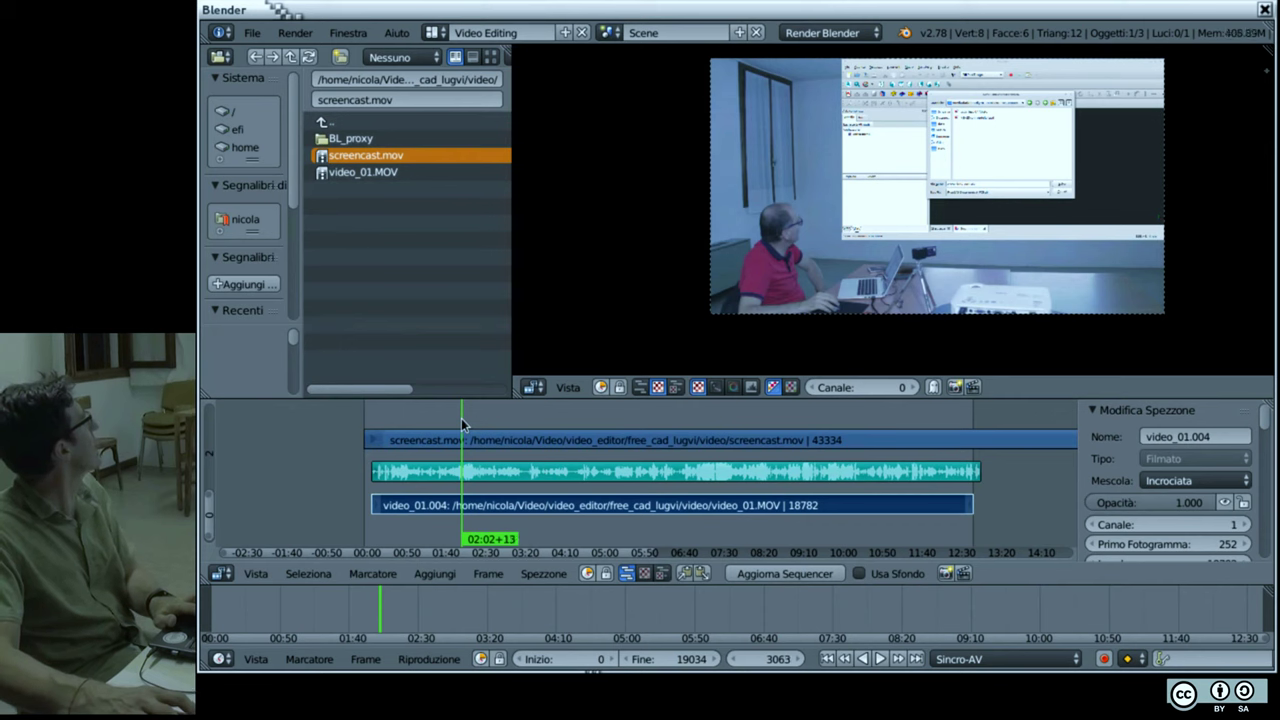
key(Left)
key(Left)
key(Left)
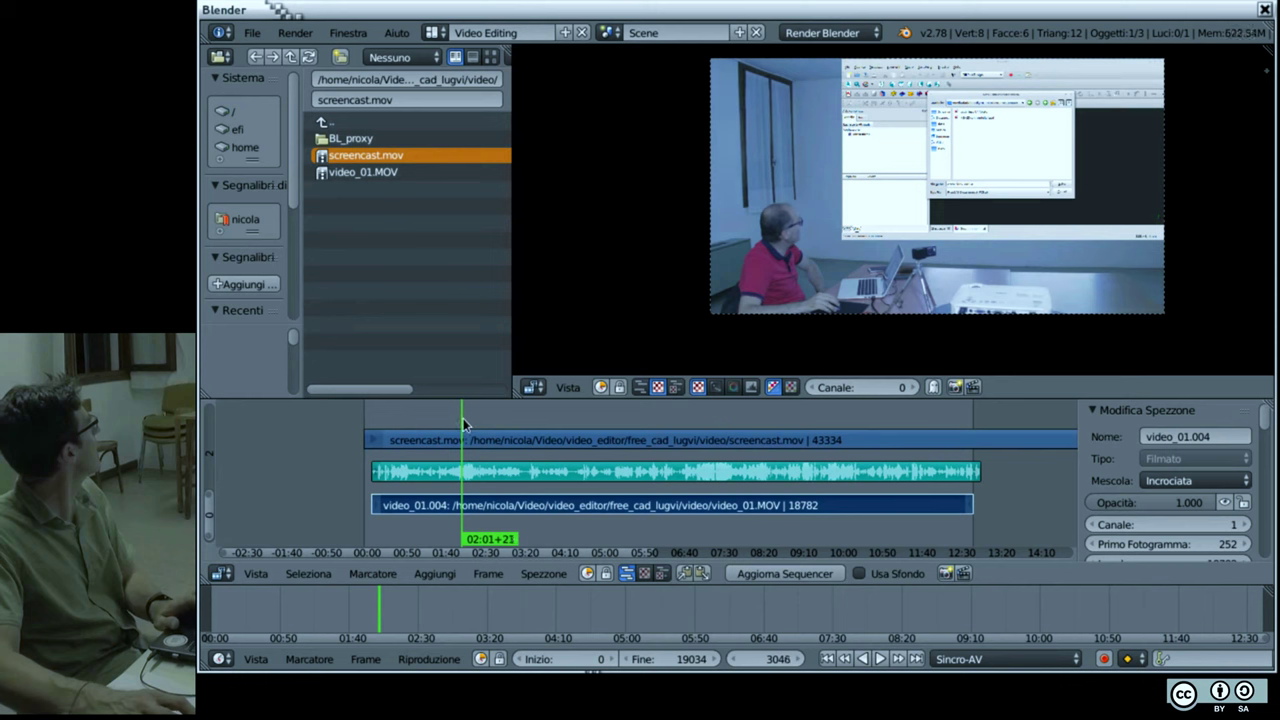
key(Left)
key(Left)
key(Left)
Step: Zoom into the sequencer and scrub back from 02:00 to about 01:55
scroll(484, 427, up, 1)
scroll(484, 427, up, 2)
scroll(423, 440, up, 2)
scroll(486, 451, up, 2)
scroll(900, 473, up, 2)
scroll(900, 473, left, 3)
scroll(474, 477, up, 2)
scroll(474, 477, up, 1)
scroll(541, 484, up, 1)
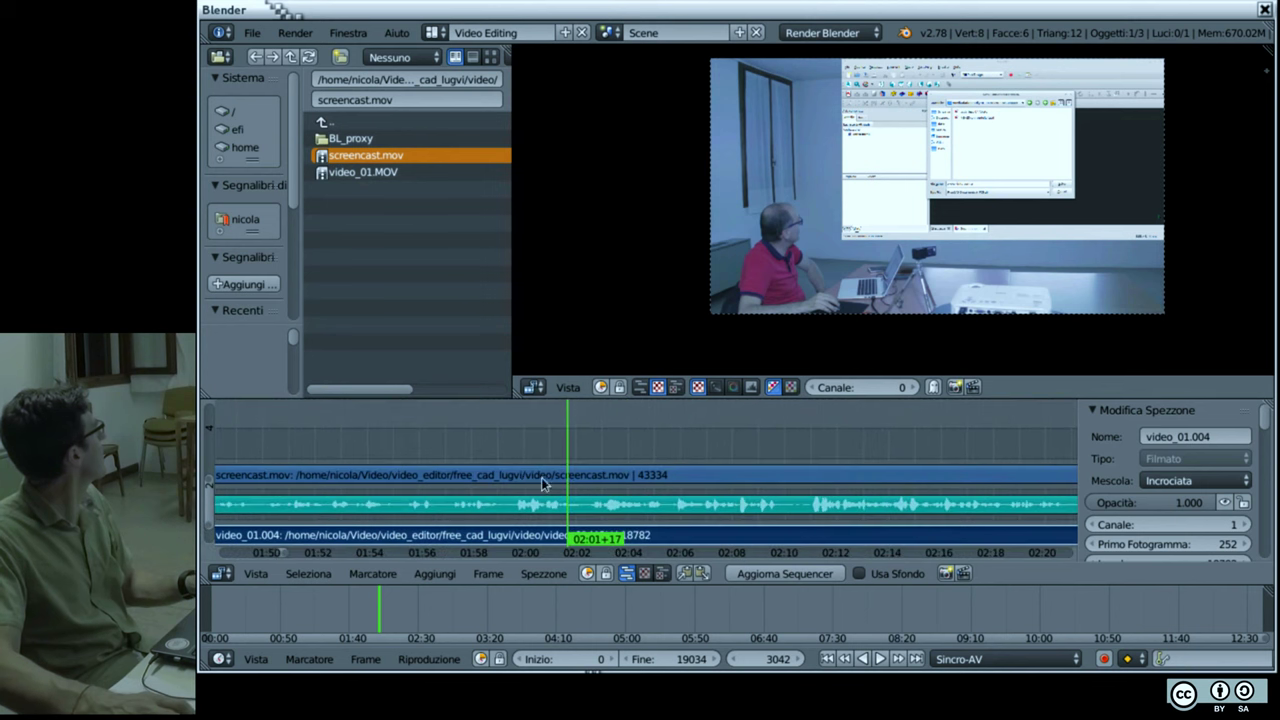
drag(562, 490, 517, 491)
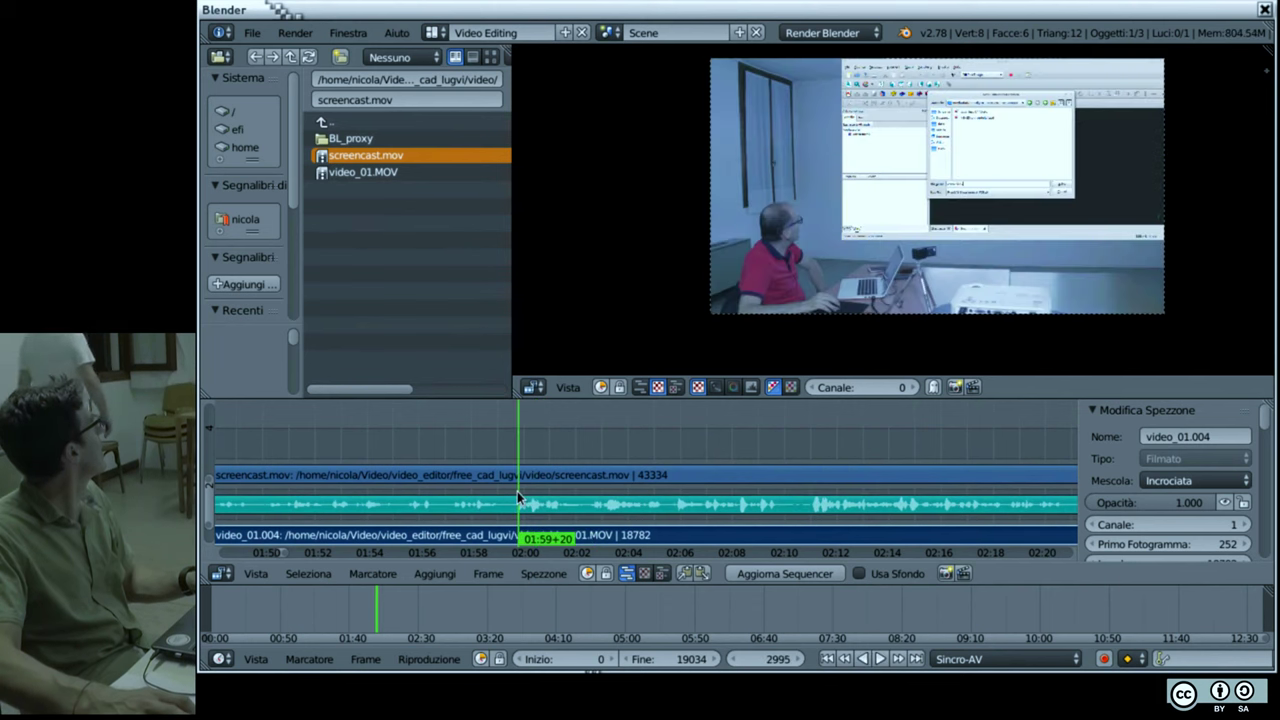
drag(517, 491, 478, 491)
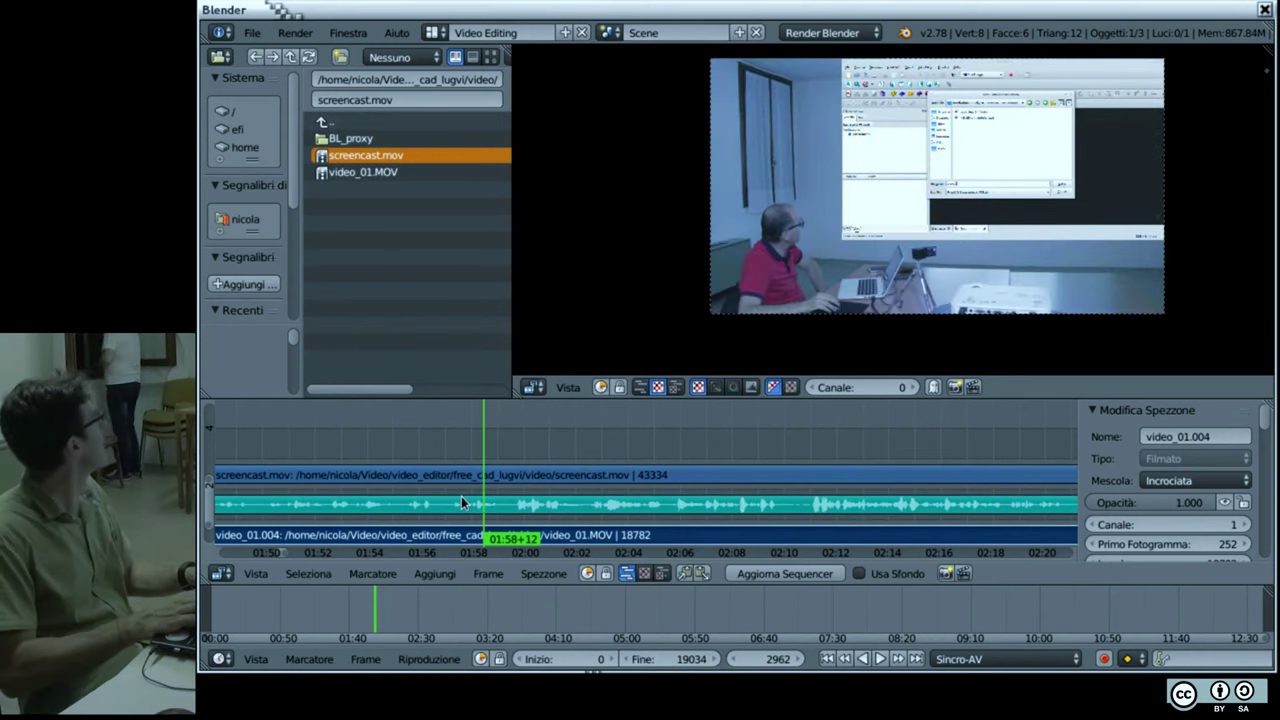
key(Left)
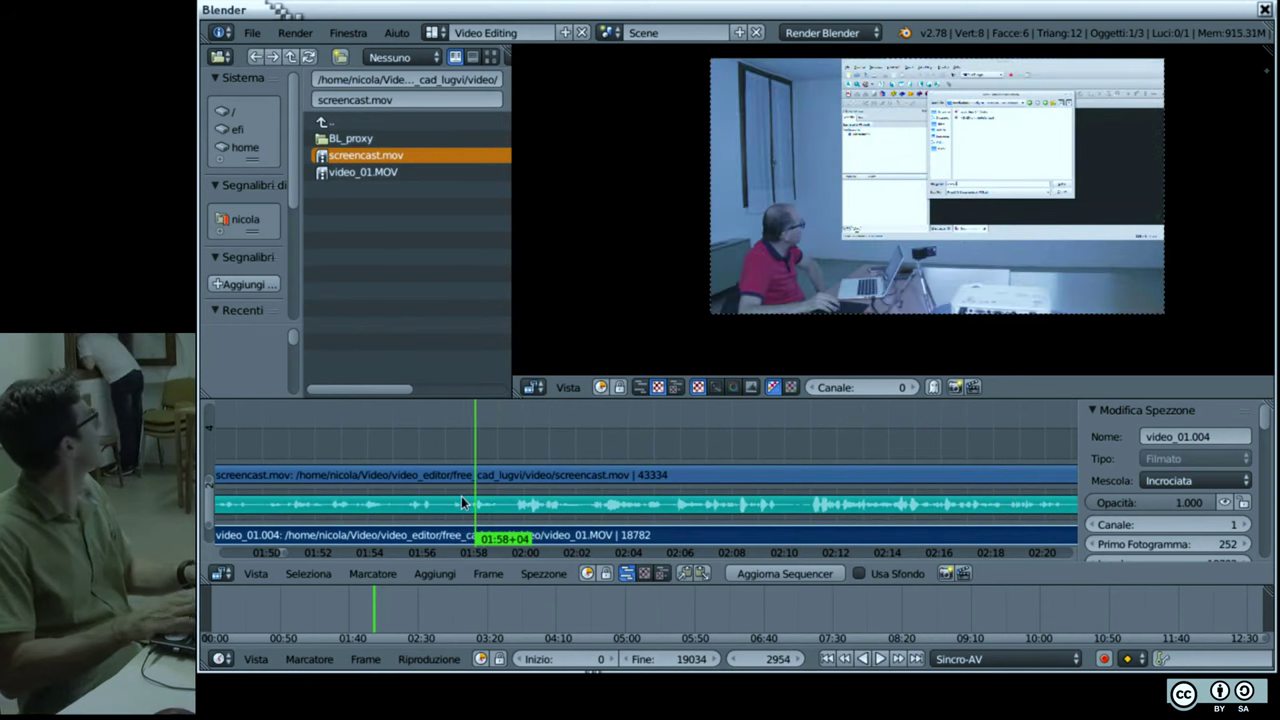
key(Down)
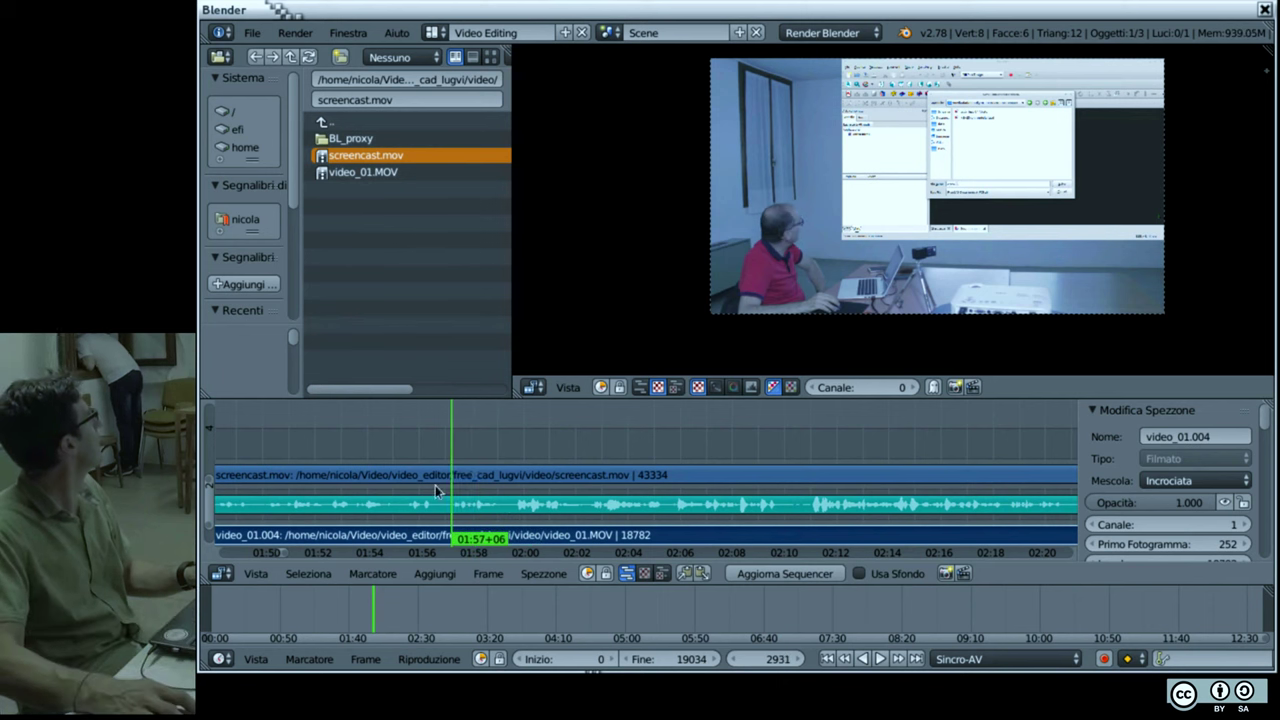
drag(426, 489, 278, 490)
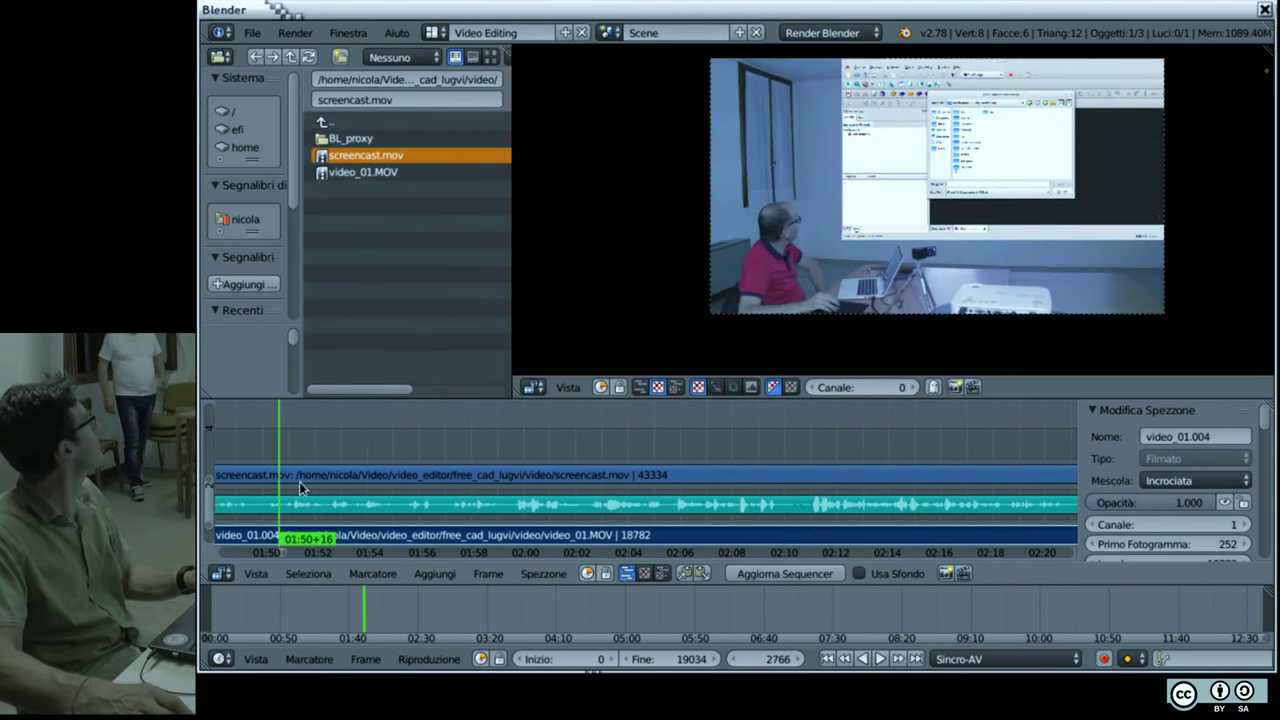
scroll(432, 492, down, 2)
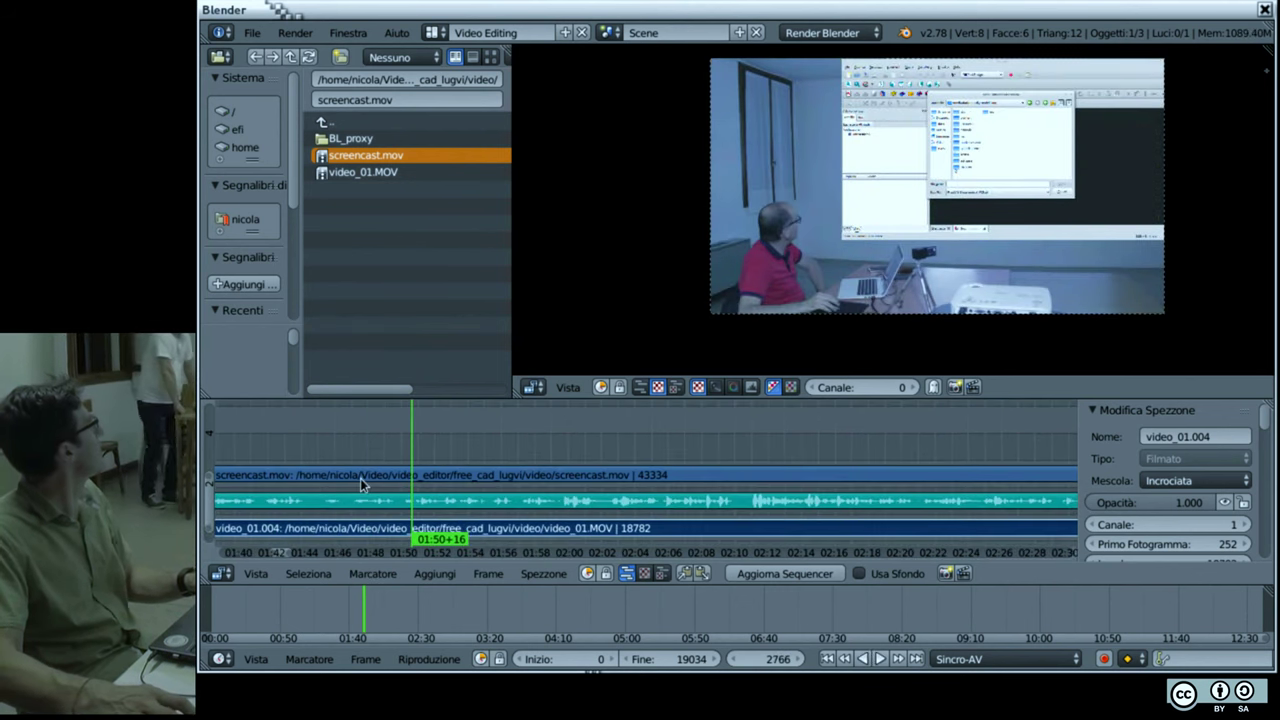
Step: Play from about 01:47 and settle on 01:44+18 by comparing neighbouring frames
click(366, 484)
click(304, 481)
key(alt+a)
key(alt+a)
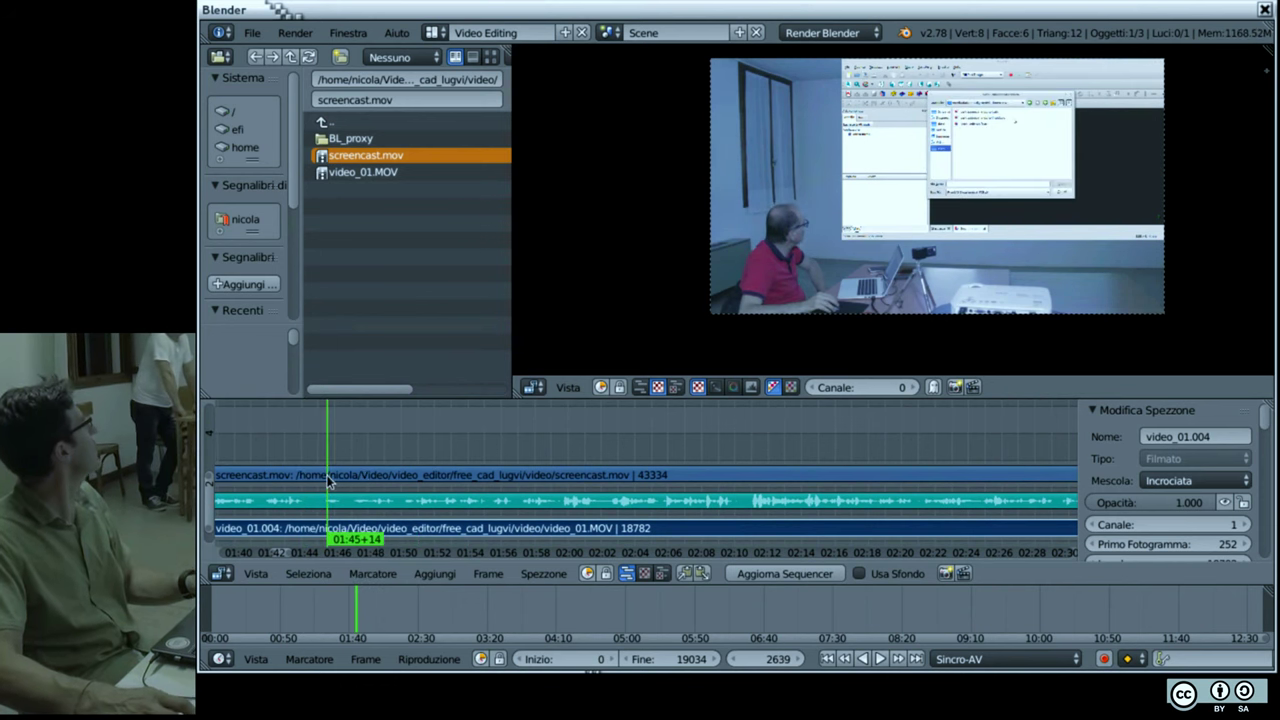
click(317, 481)
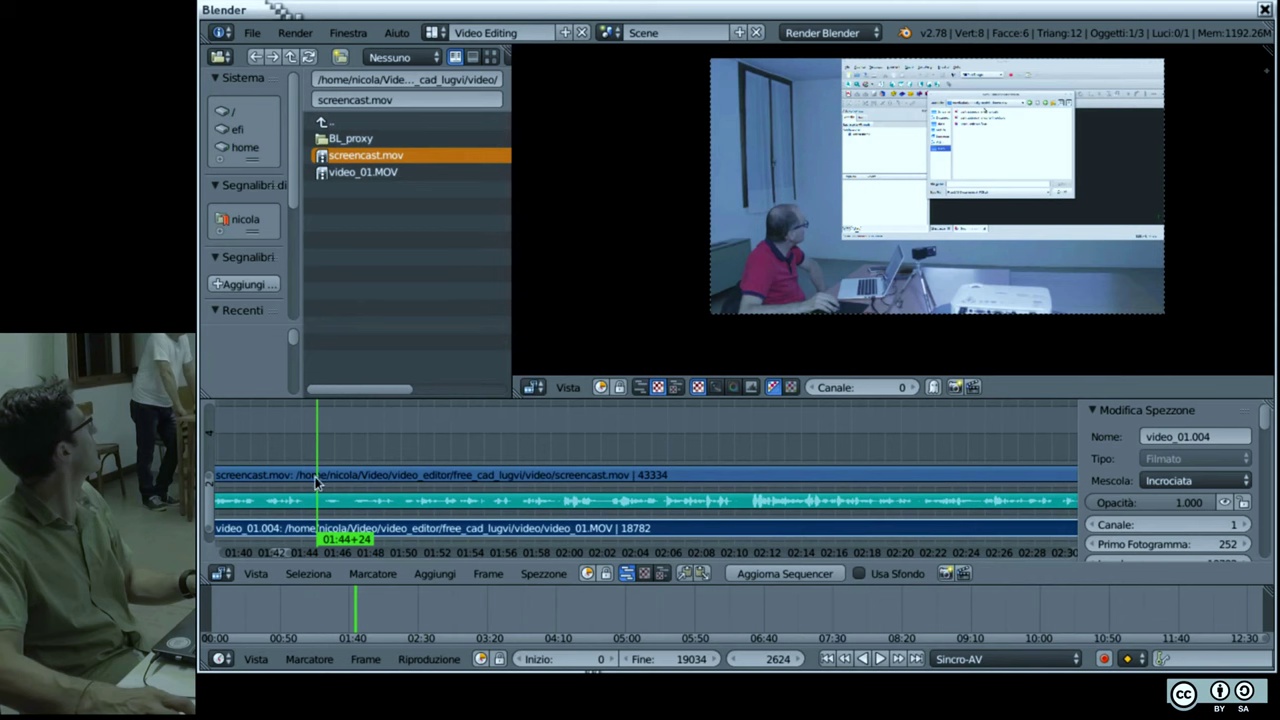
click(308, 481)
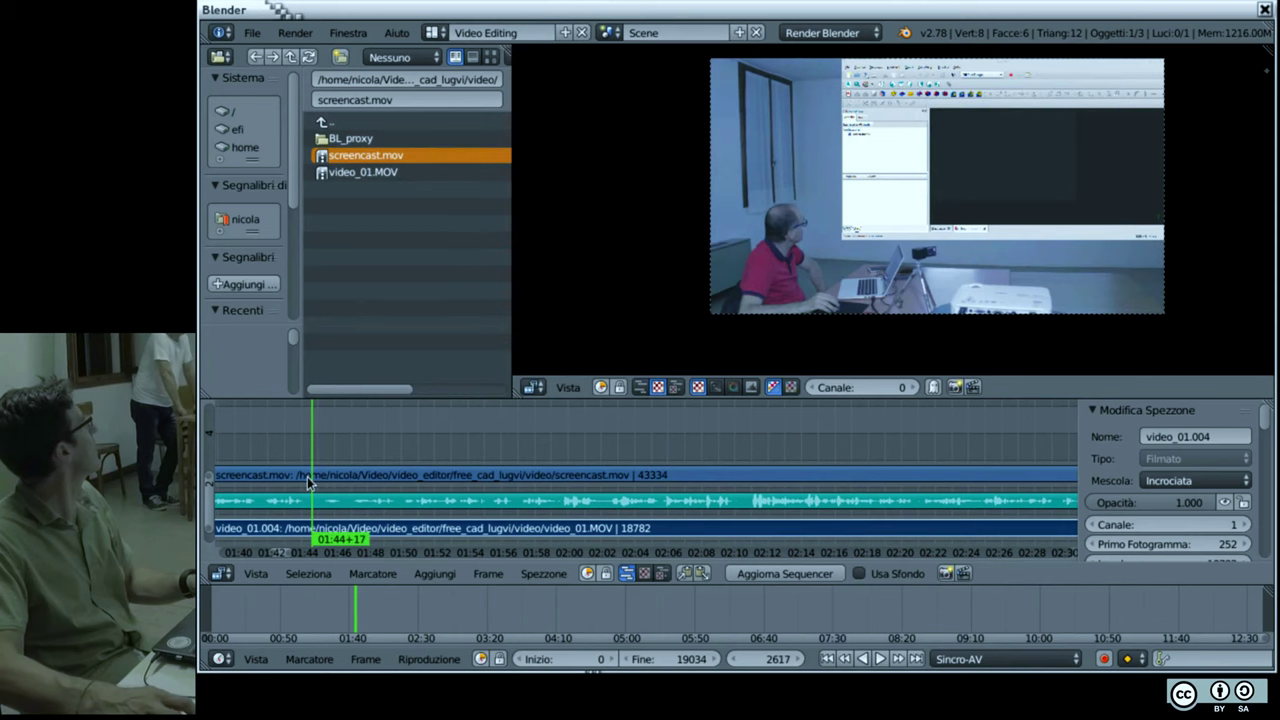
key(Right)
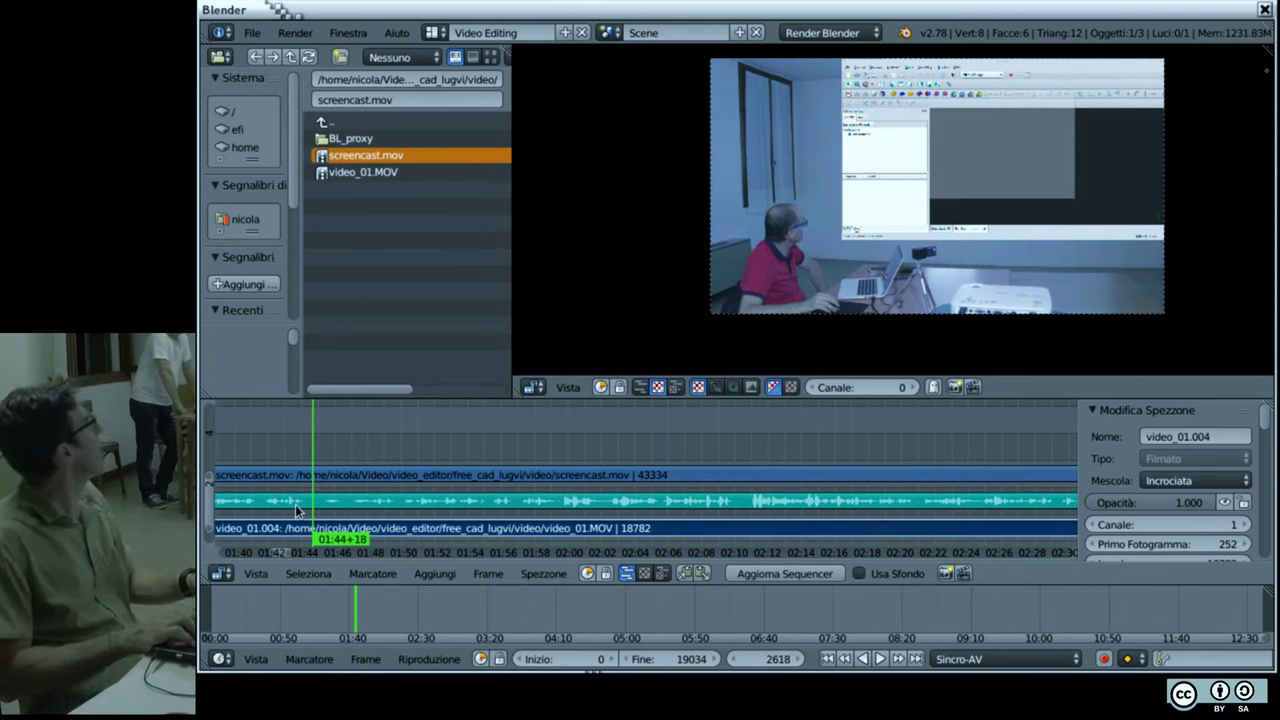
key(Left)
key(Right)
key(Left)
key(Right)
key(Right)
key(Left)
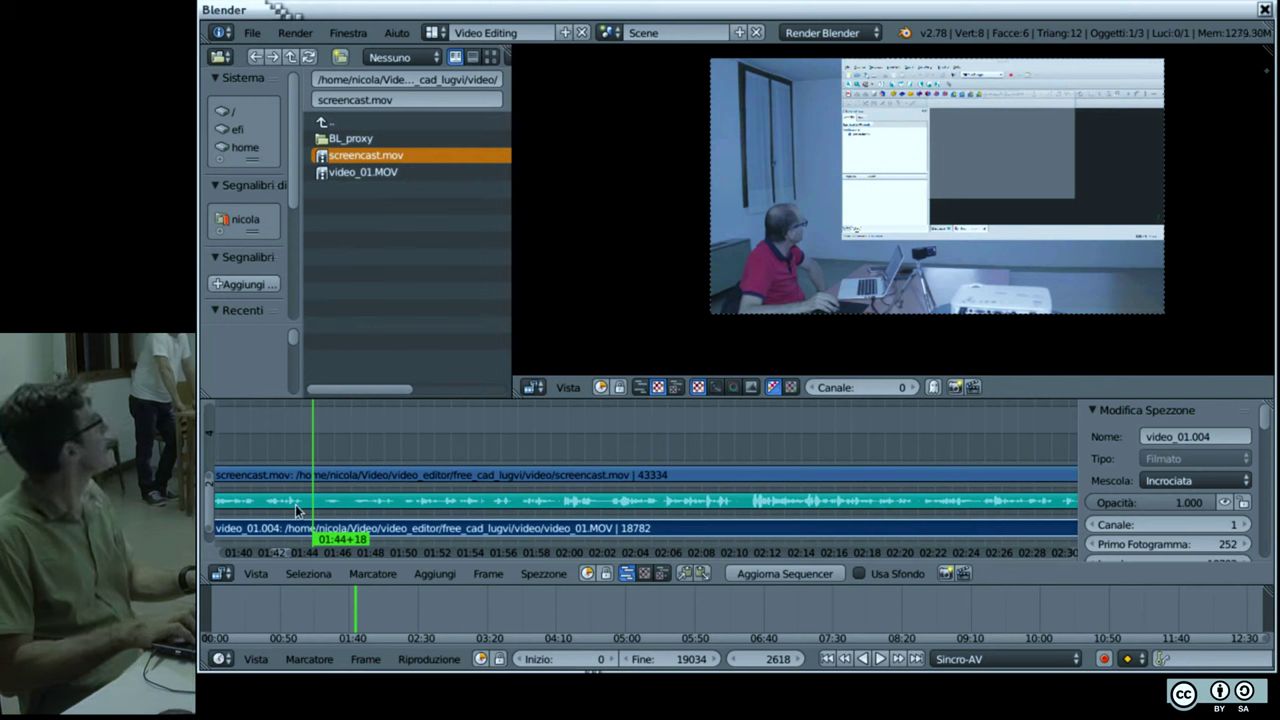
scroll(403, 497, down, 1)
scroll(403, 492, down, 3)
scroll(560, 450, down, 2)
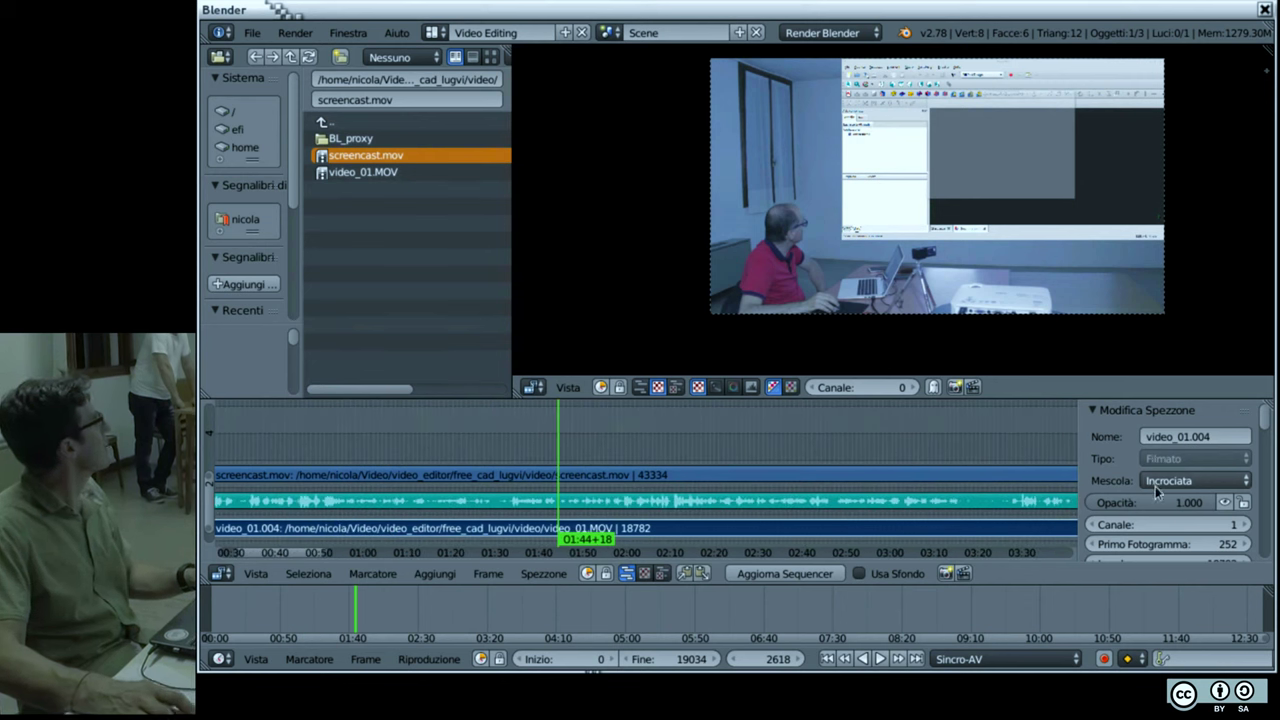
Step: Mute the screencast.mov strip to hide its overlay
right_click(965, 478)
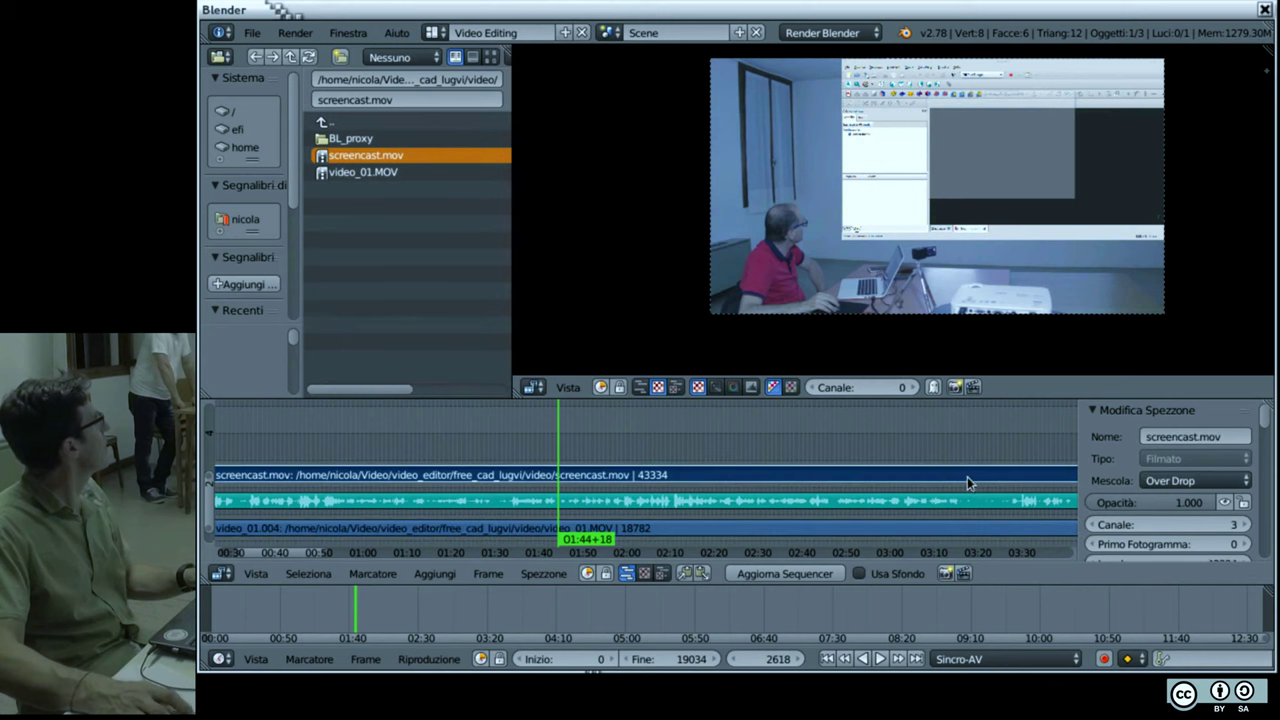
scroll(1165, 455, down, 3)
scroll(1165, 455, down, 4)
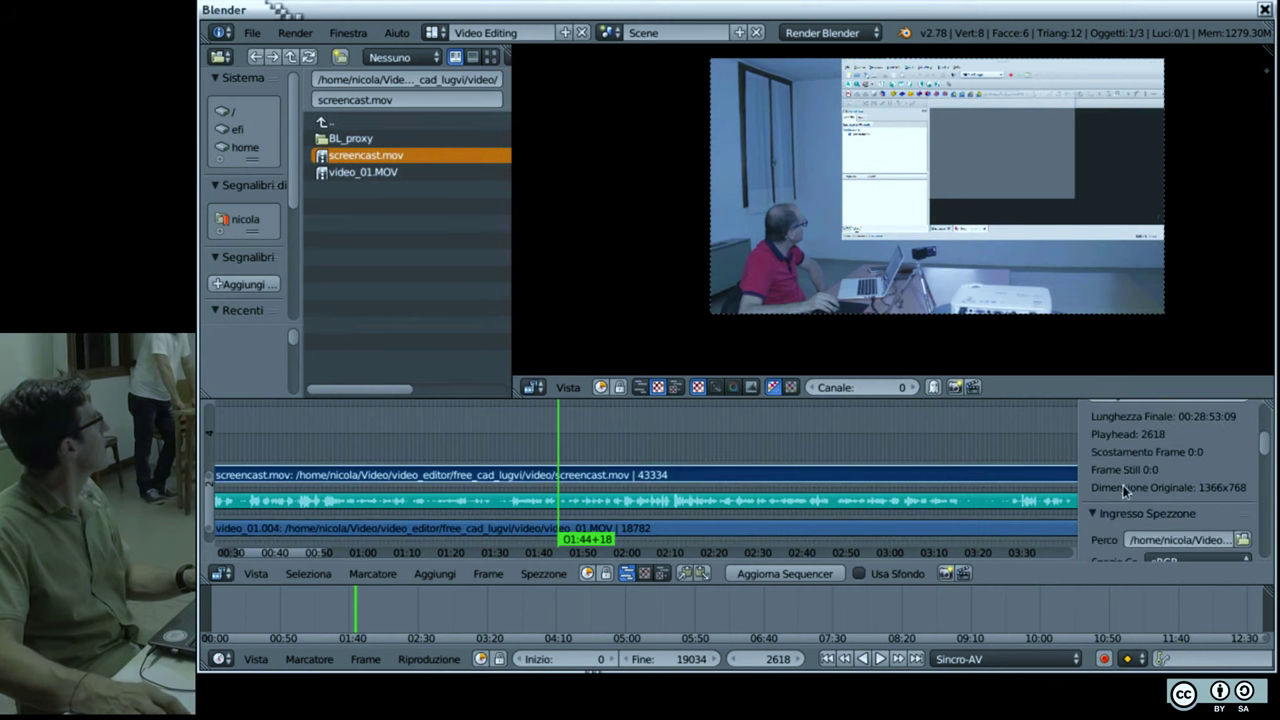
scroll(1240, 495, up, 7)
click(1222, 503)
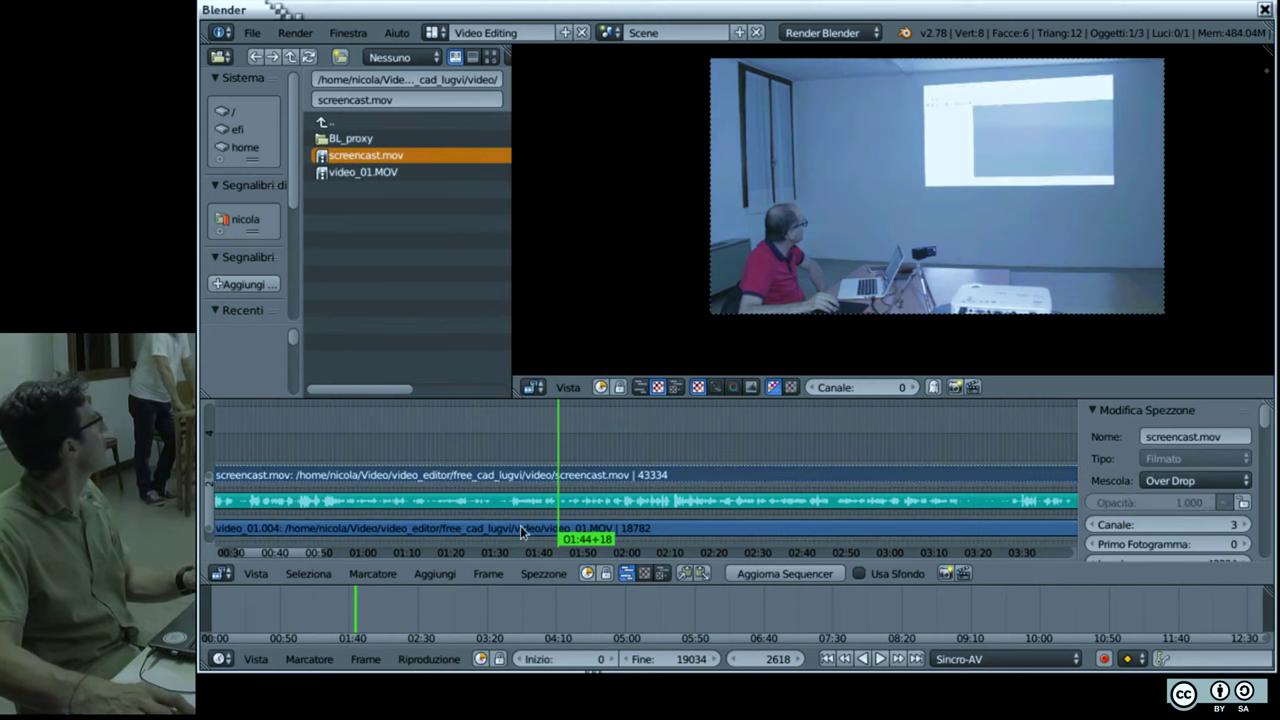
scroll(660, 518, down, 4)
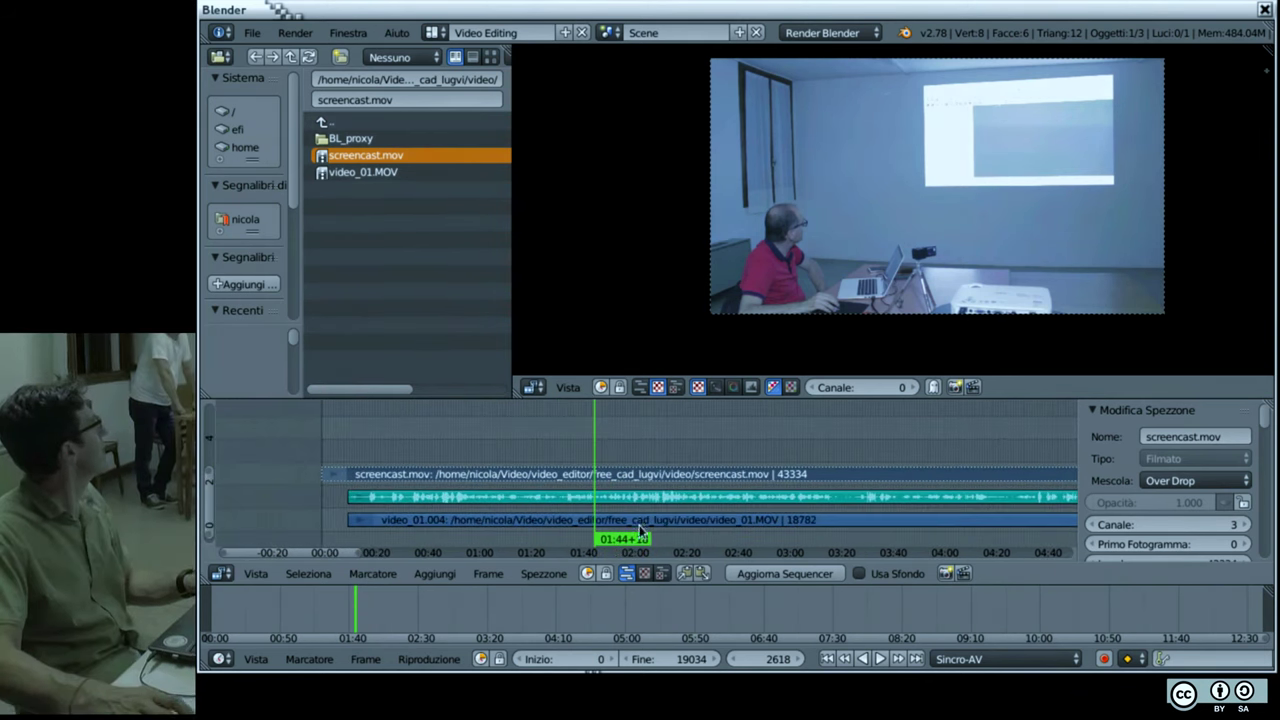
Step: Make video_01.004 active and step forward one frame, then ten frames
right_click(638, 525)
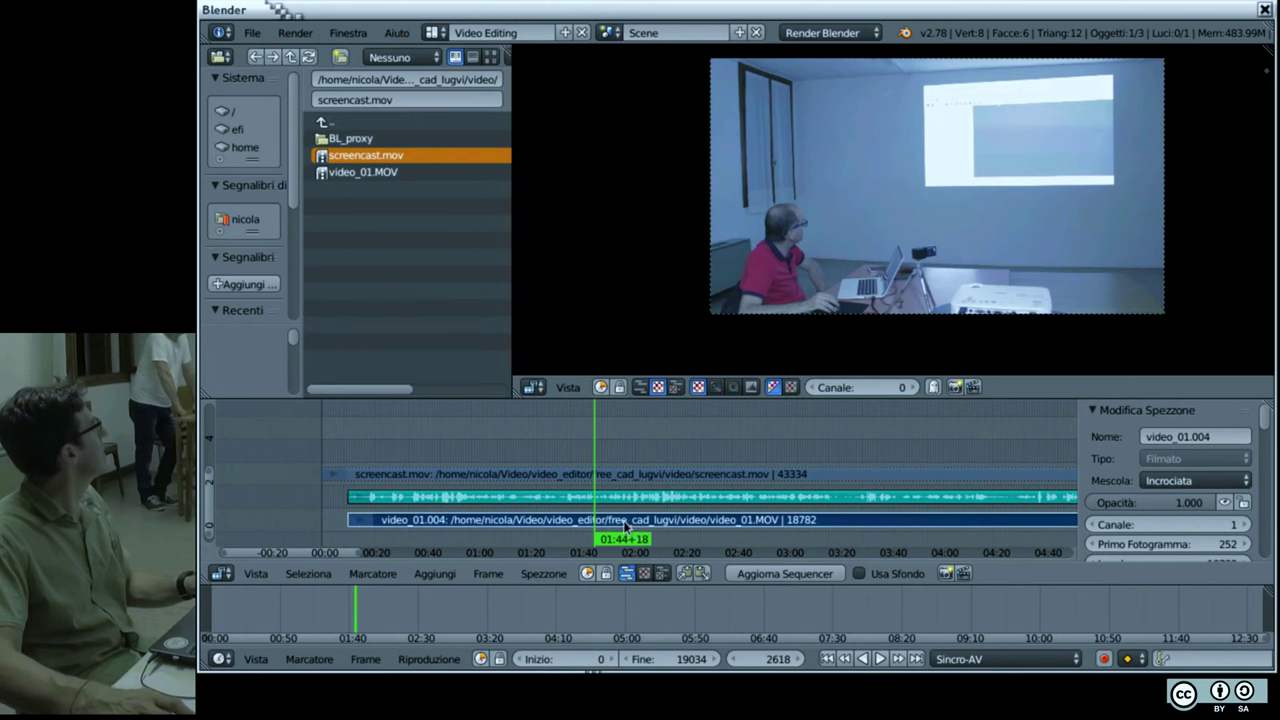
key(Right)
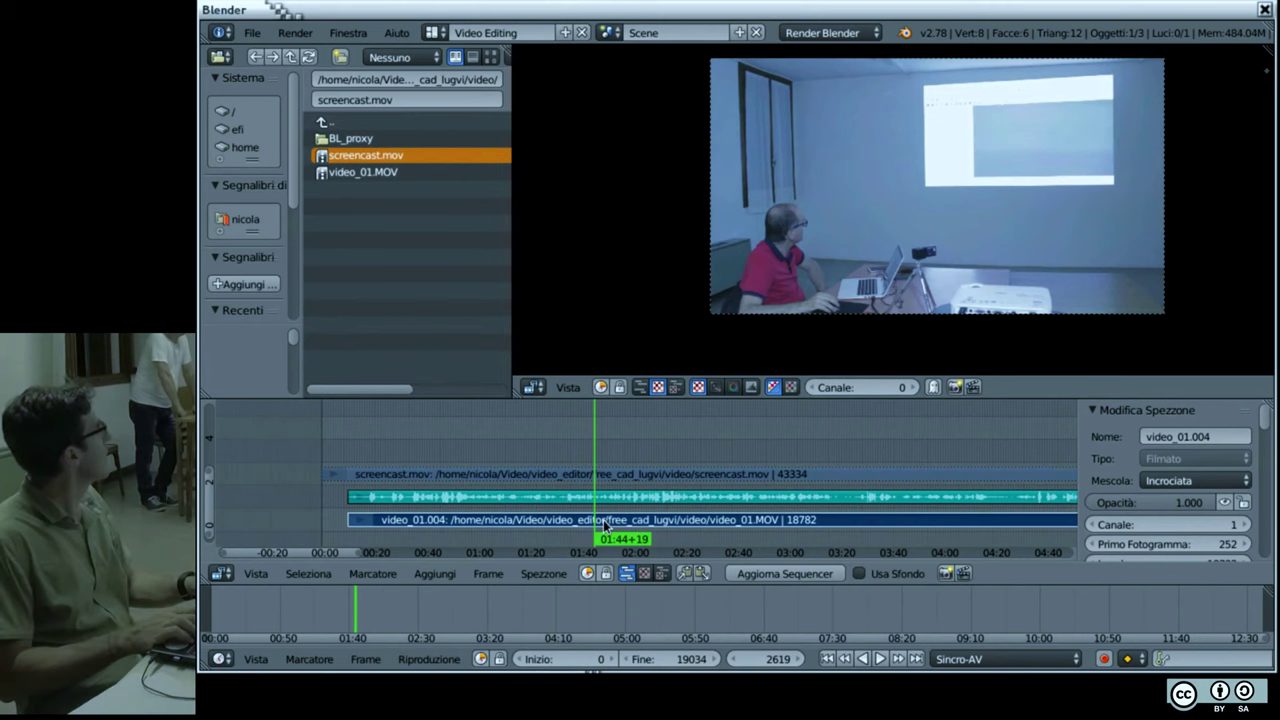
key(Right)
key(Right)
key(Right)
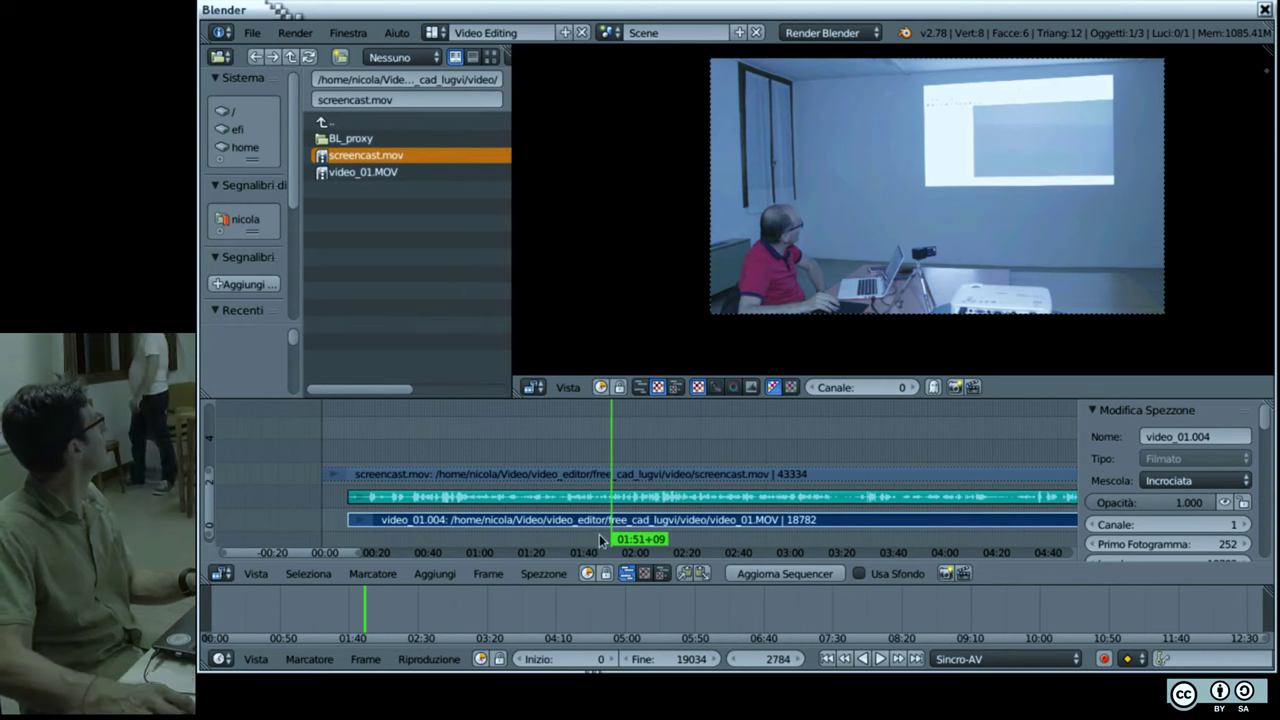
Step: Scrub back, zoom the preview, and bring the playhead to frame 1813 (01:12+13)
drag(600, 540, 505, 537)
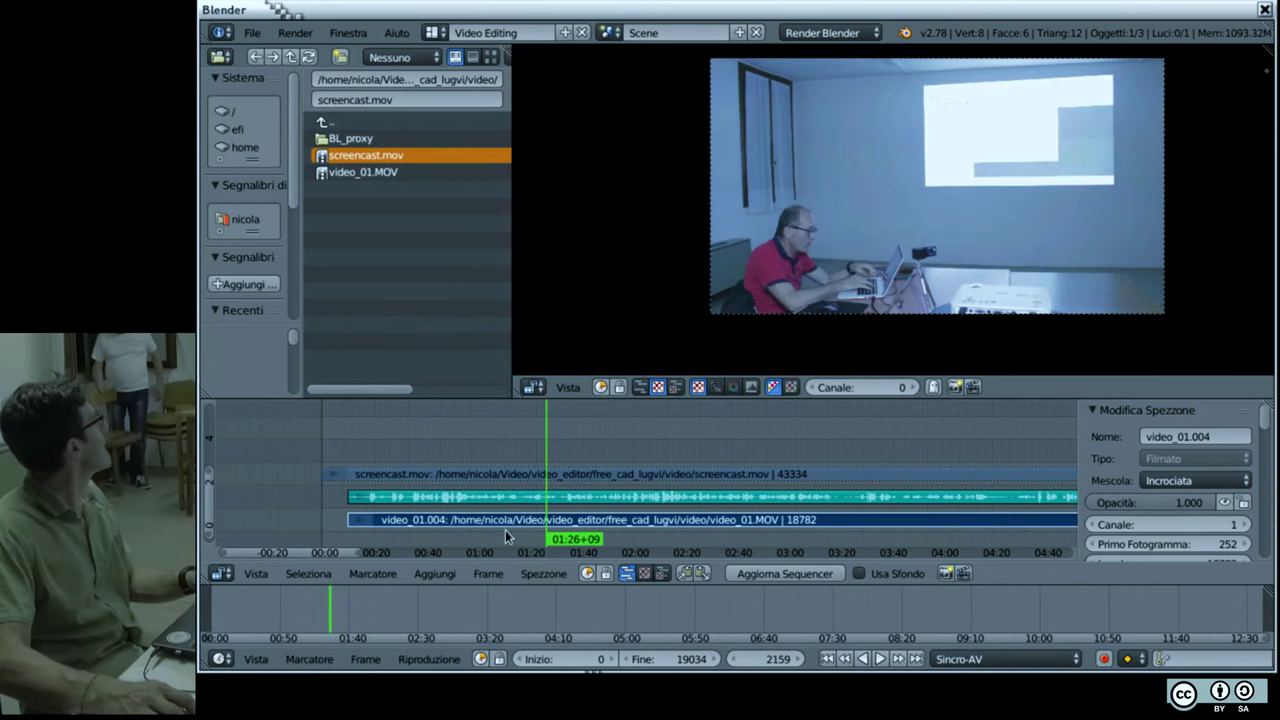
mouse_move(505, 530)
mouse_down()
mouse_move(439, 534)
mouse_move(523, 530)
mouse_move(507, 538)
mouse_up()
scroll(1105, 178, up, 5)
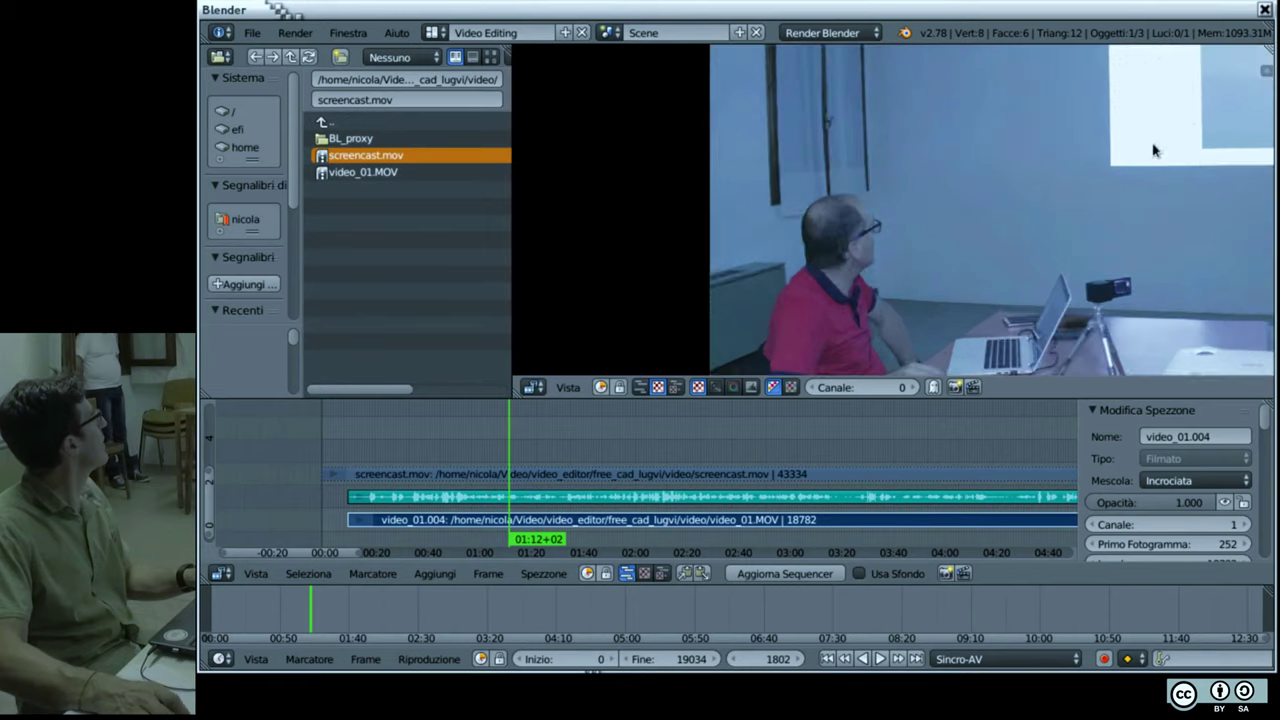
click(510, 528)
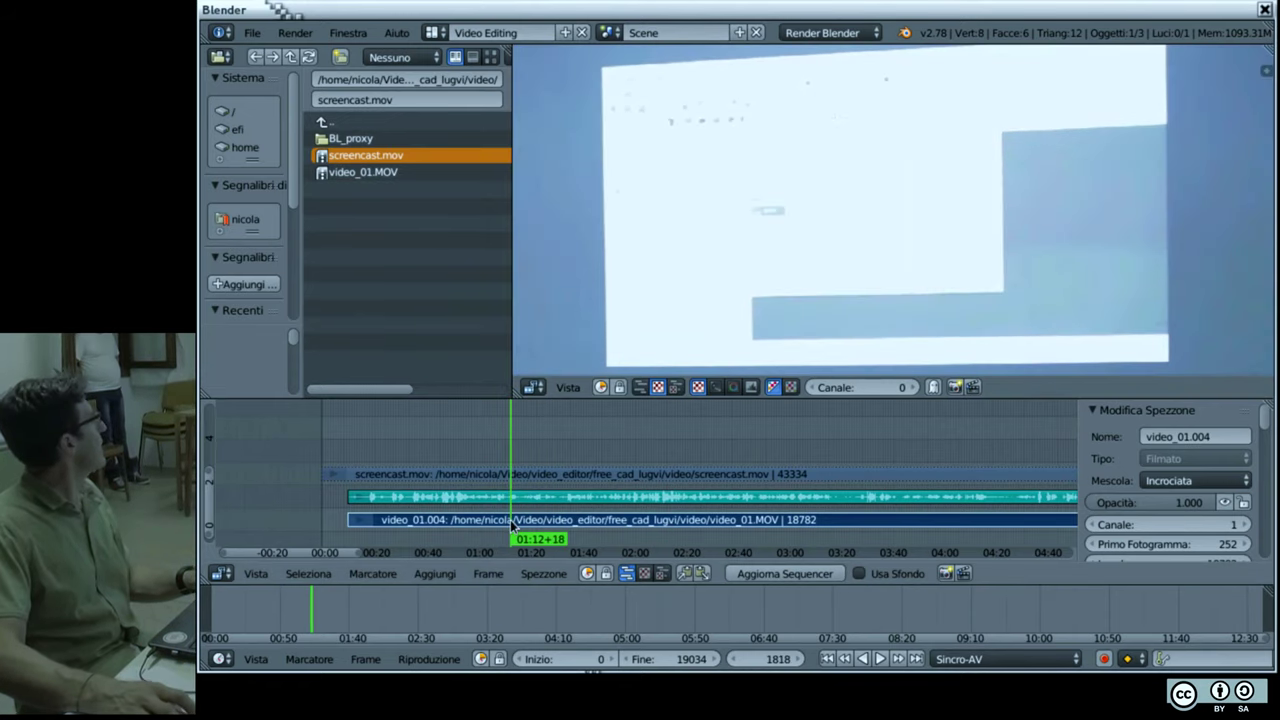
key(Left)
key(Left)
key(Left)
key(Left)
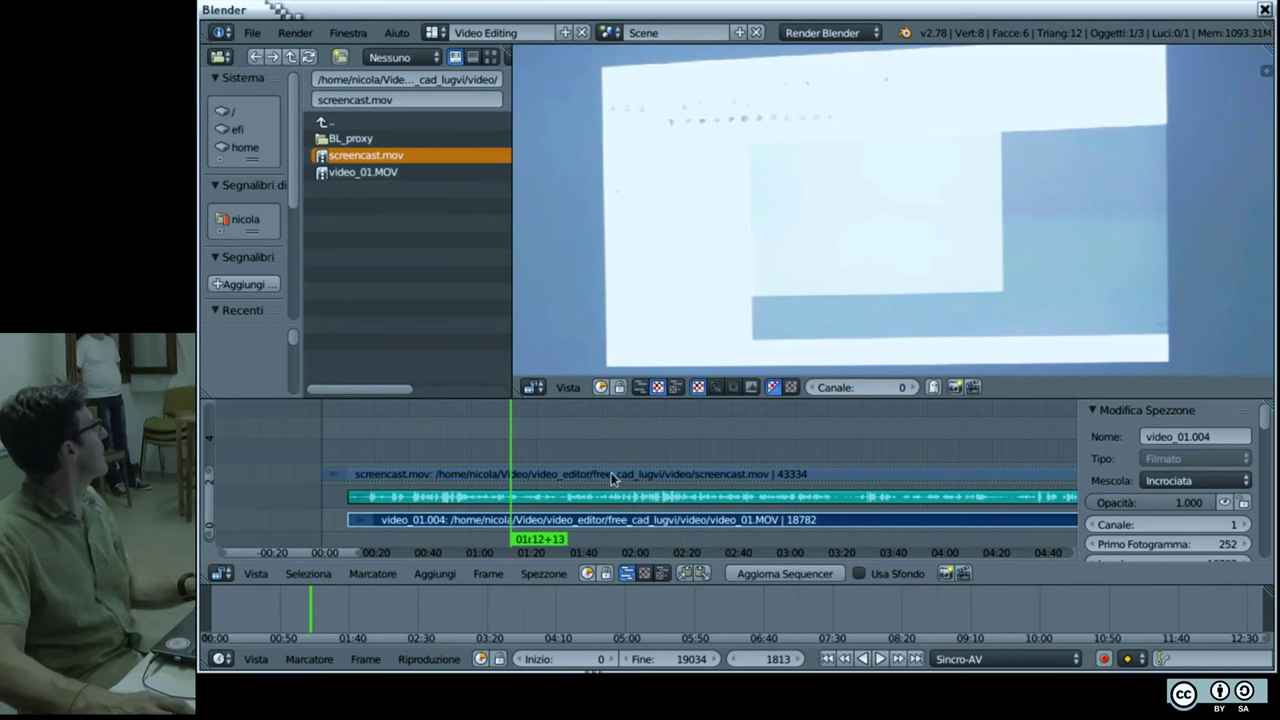
Step: Add marker F_1813 at frame 1813 and unmute the screencast.mov strip
click(381, 577)
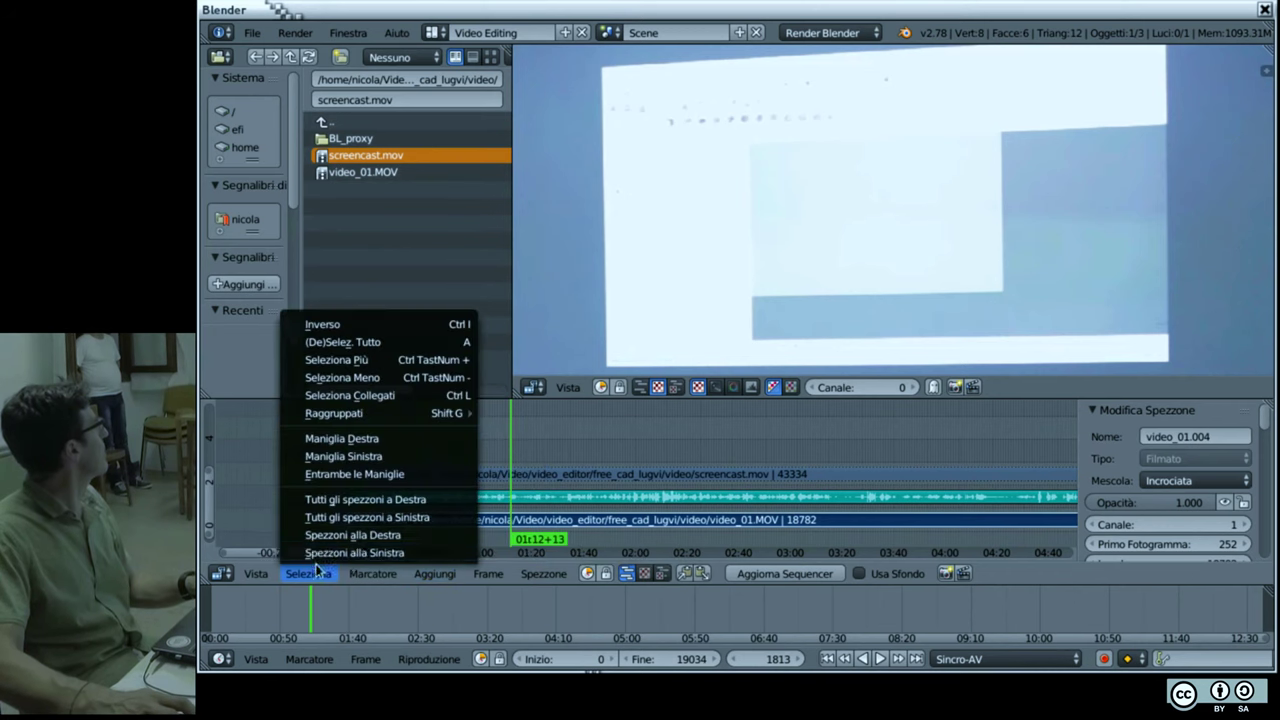
mouse_move(372, 573)
click(395, 549)
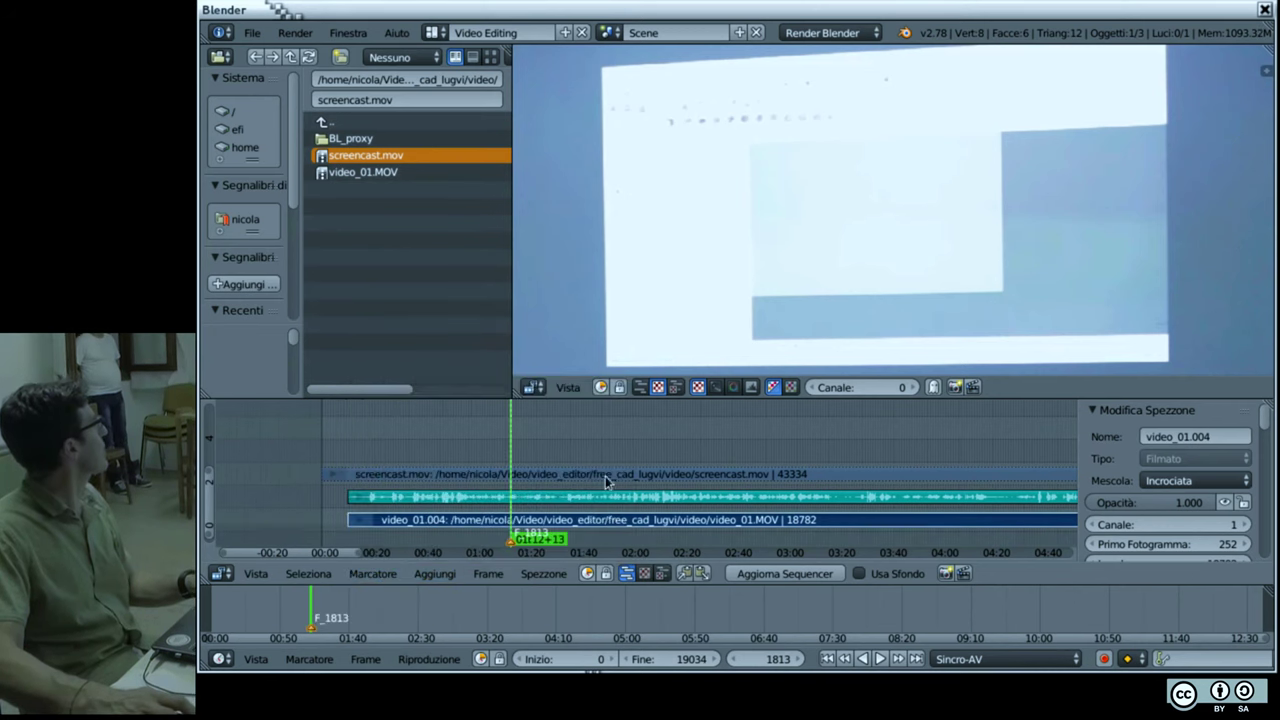
right_click(588, 476)
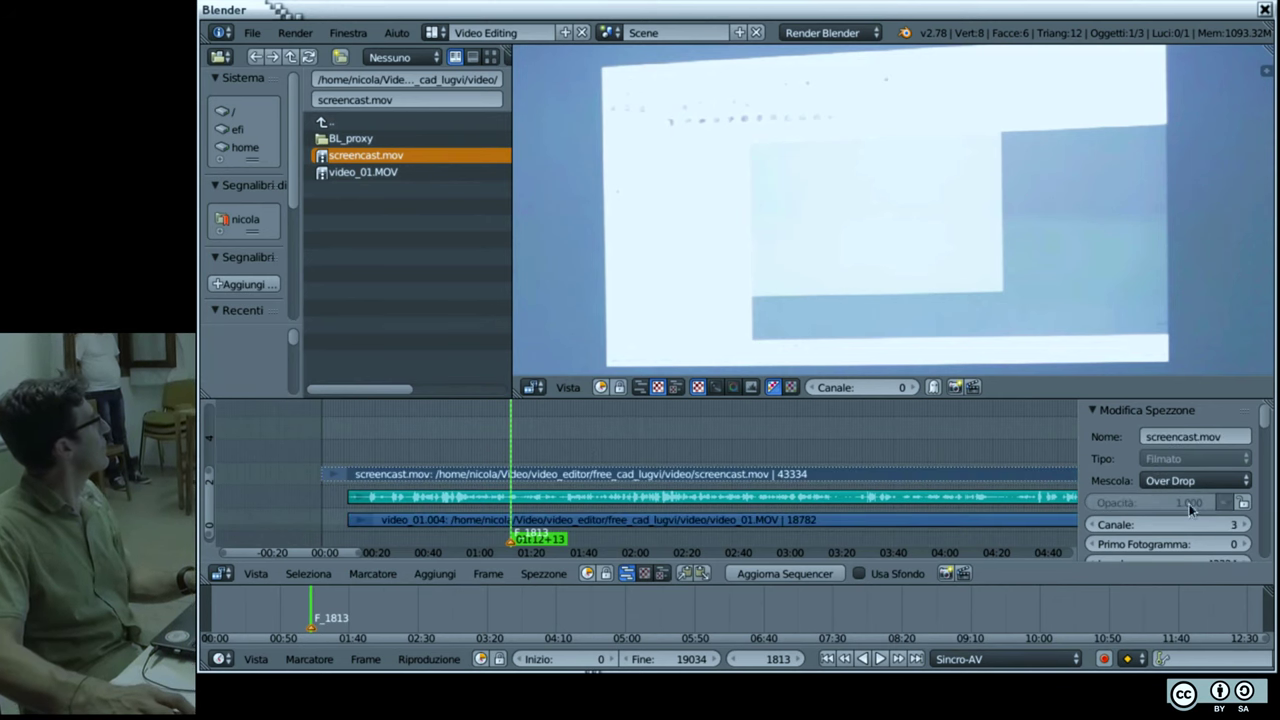
click(1225, 502)
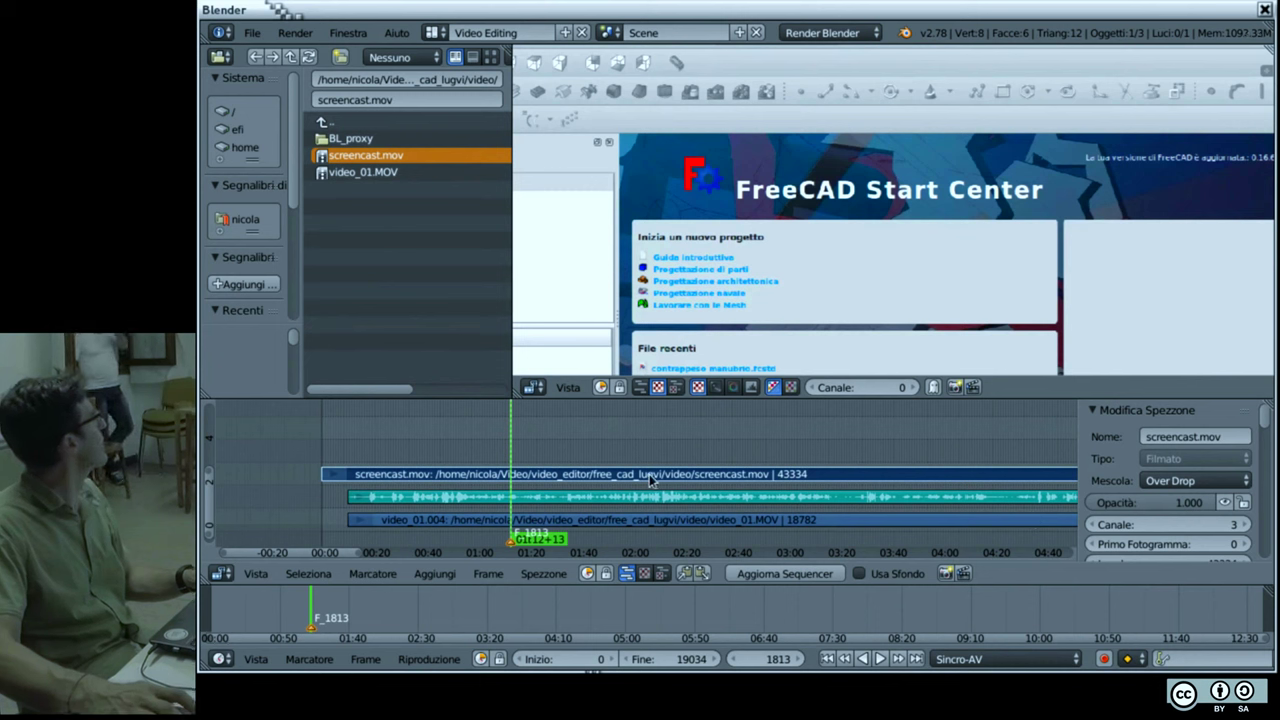
Step: Move the screencast.mov strip to start at frame -658 and play briefly to check
key(g)
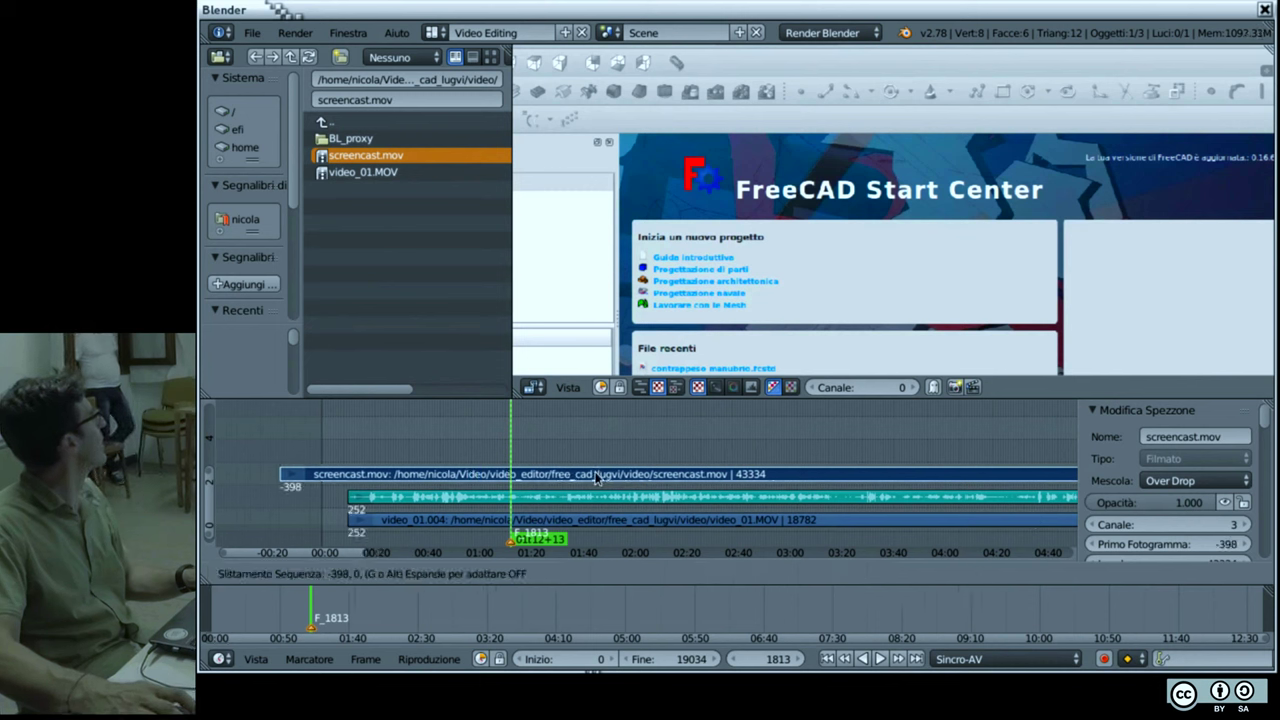
click(596, 478)
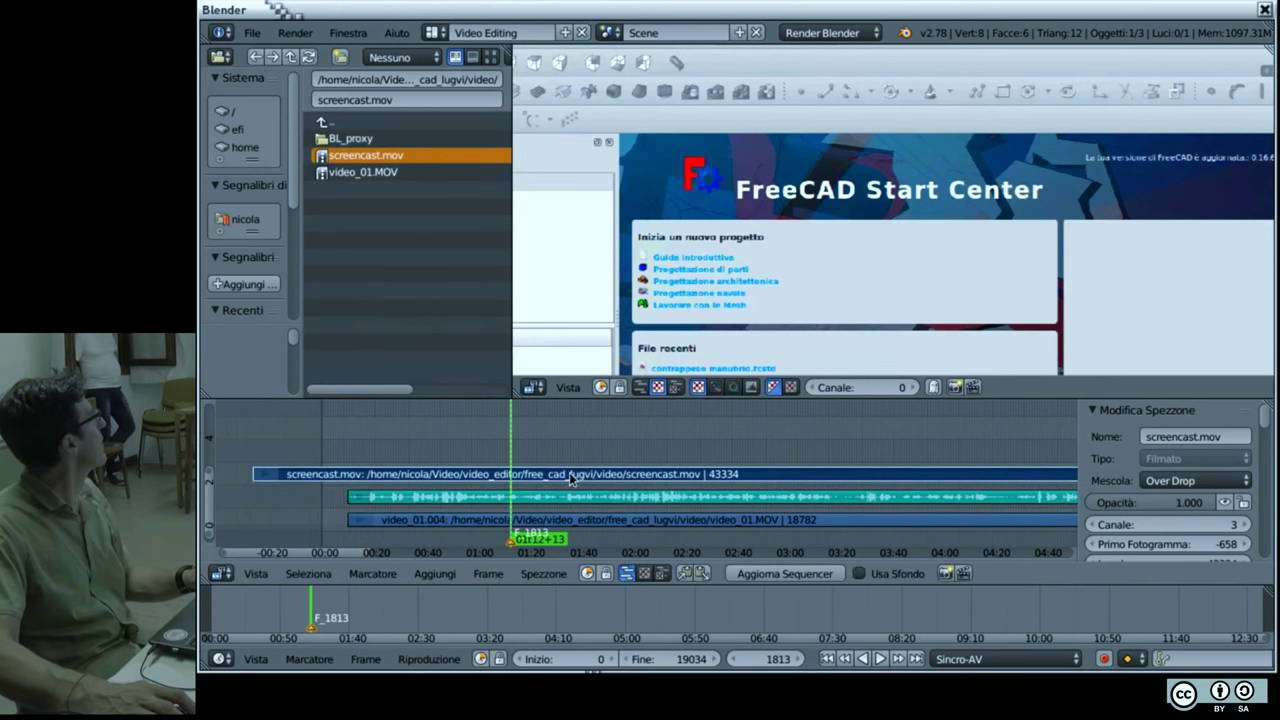
click(568, 477)
key(alt+a)
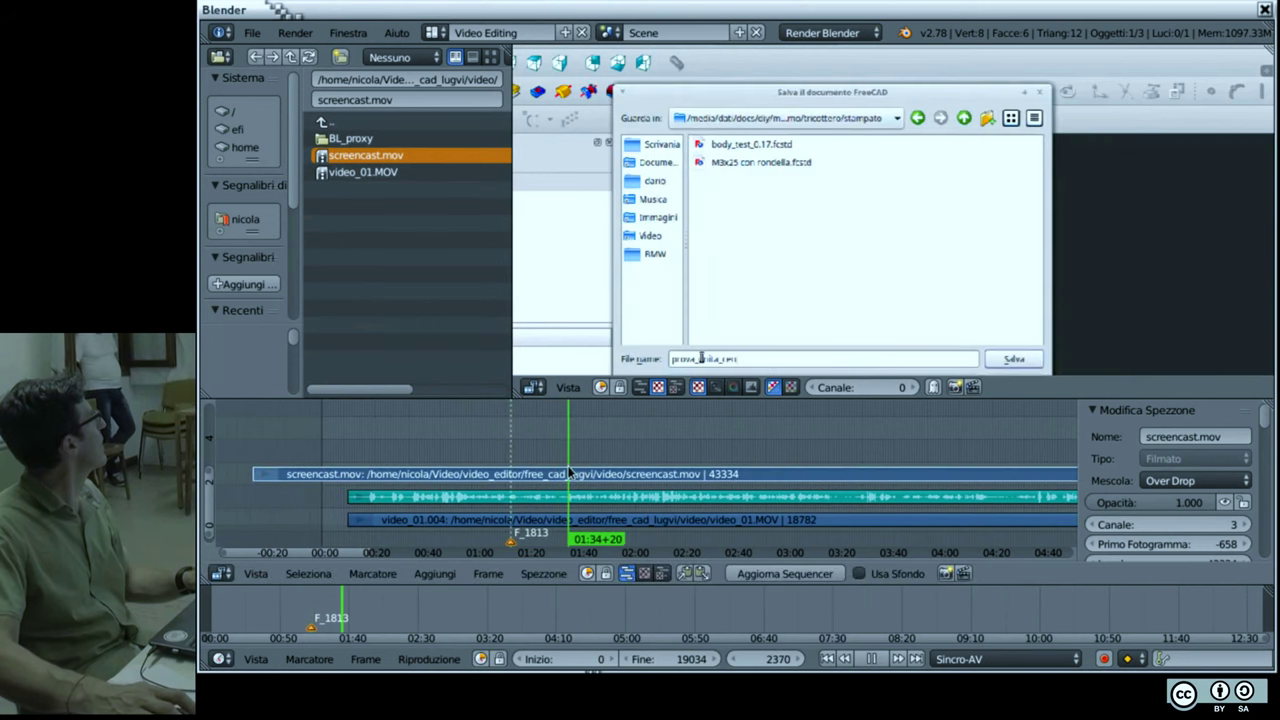
key(alt+a)
Step: Step frame by frame between 1924 and 1959 around FreeCAD's save dialog to compare sync
click(540, 478)
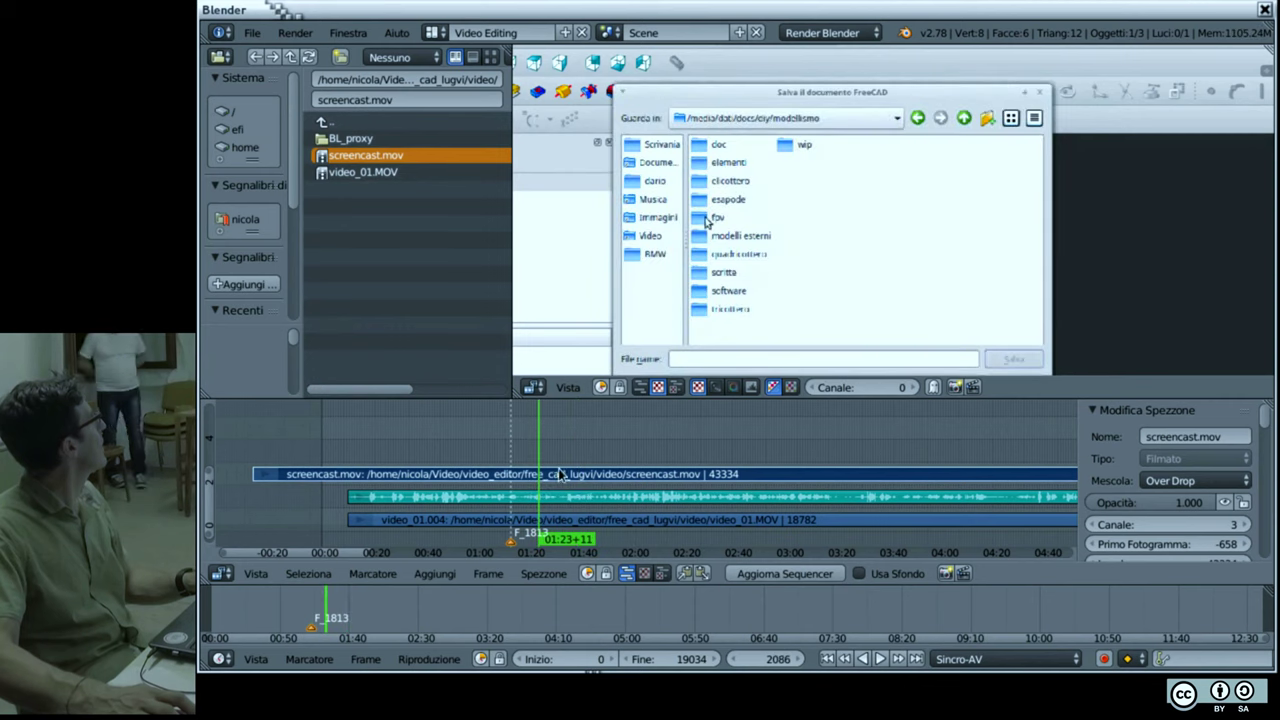
click(521, 478)
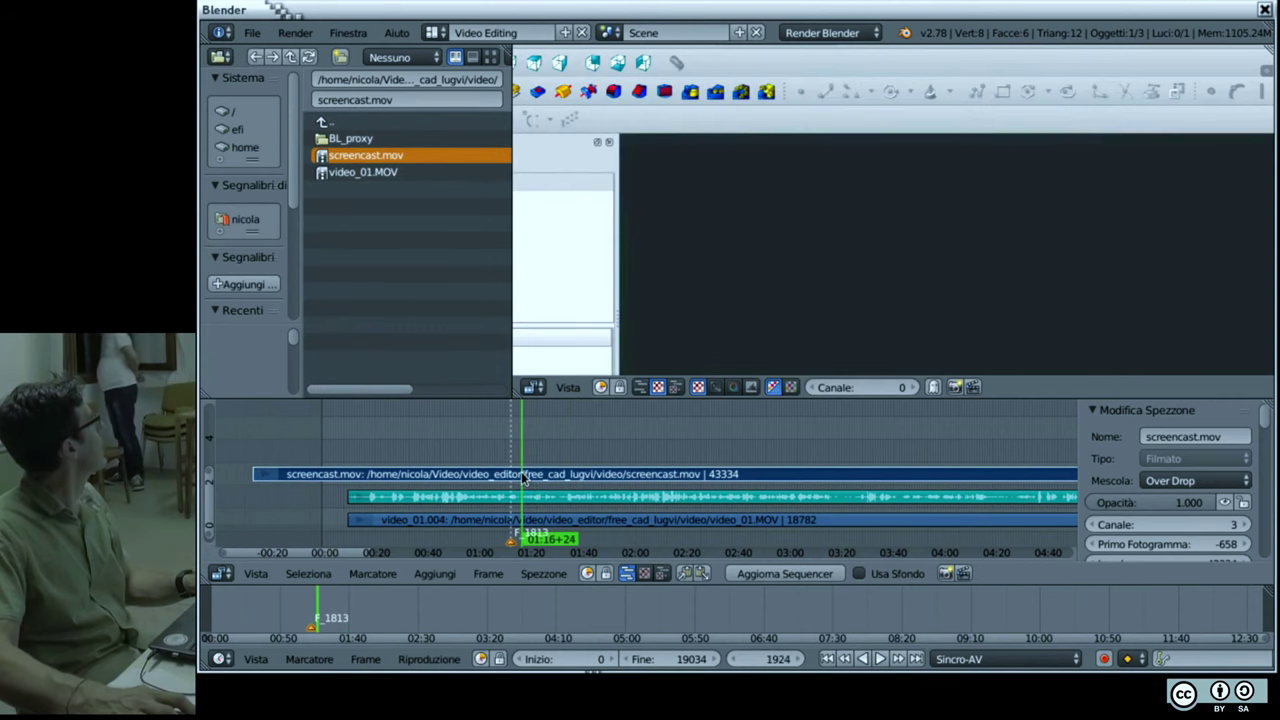
key(Right)
key(Right)
key(Right)
key(Right)
key(Right)
key(Right)
key(Right)
key(Right)
key(Right)
key(Right)
key(Right)
key(Right)
key(Left)
key(Left)
key(Left)
key(Left)
key(Left)
key(Left)
key(Right)
key(Right)
key(Right)
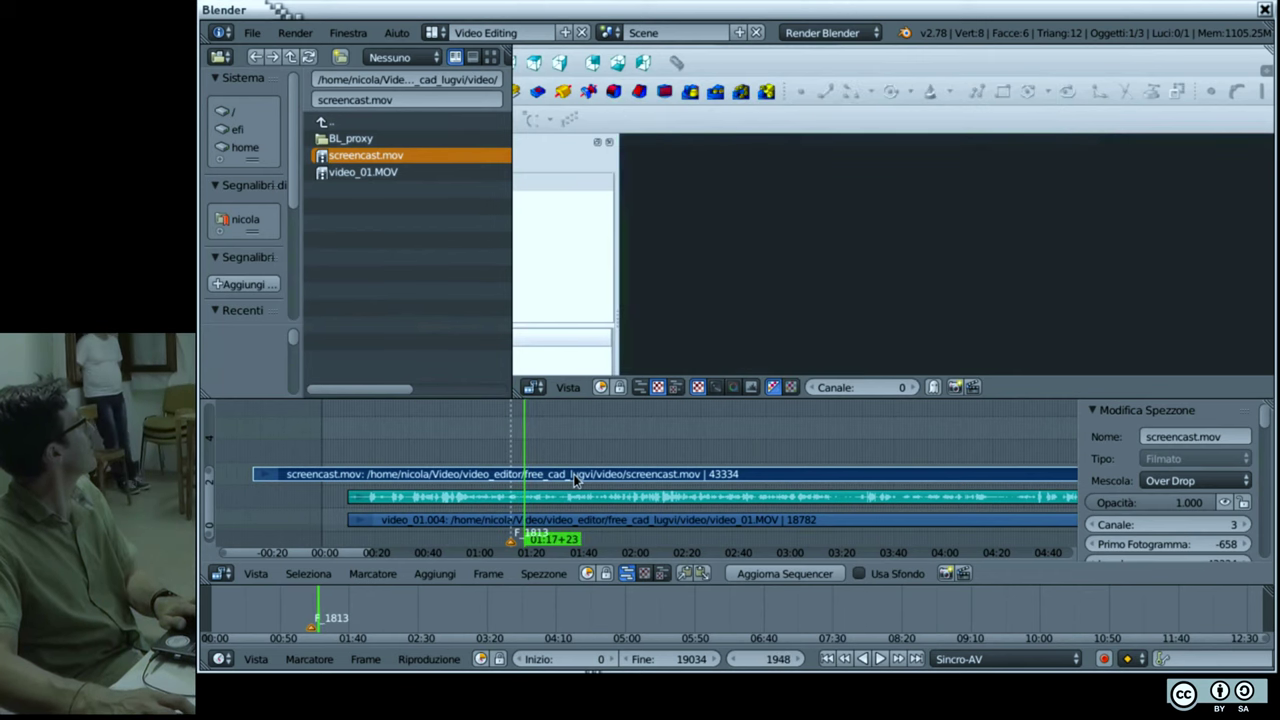
key(Right)
key(Right)
key(Right)
key(Right)
key(Right)
key(Right)
key(Right)
key(Right)
key(Right)
key(Right)
key(Right)
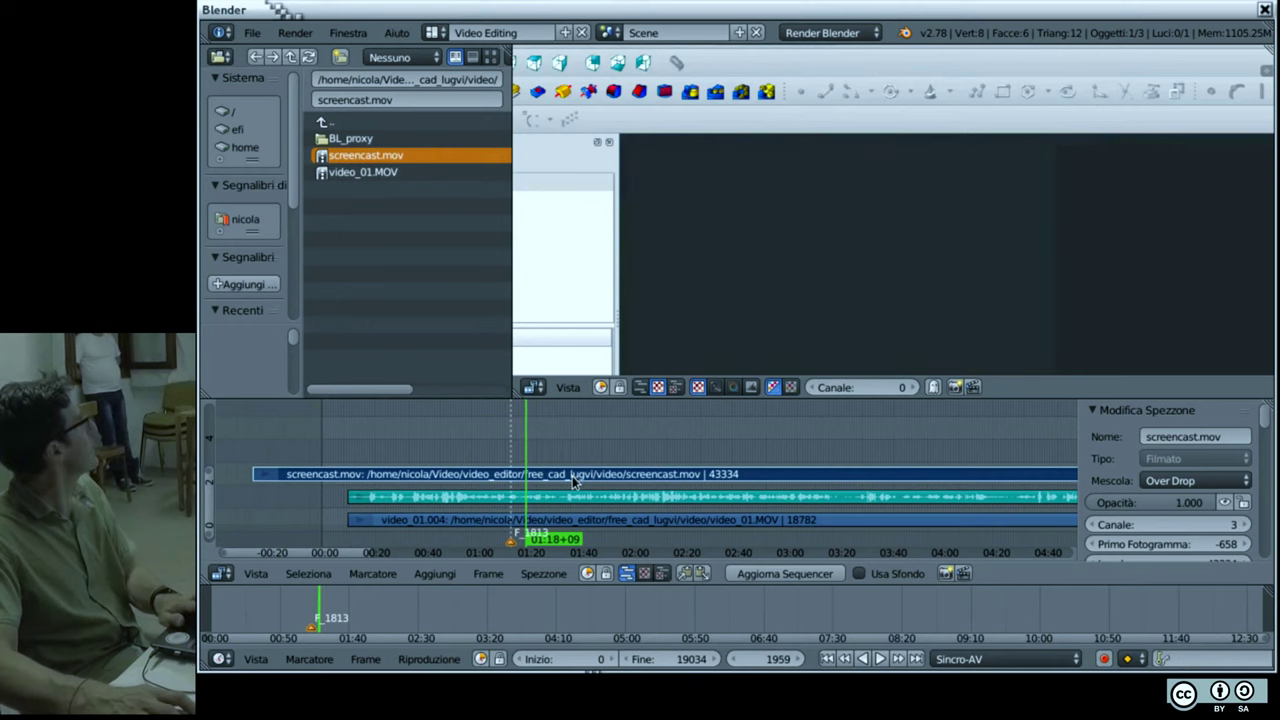
key(Right)
key(Right)
key(Right)
key(Left)
key(Left)
key(Right)
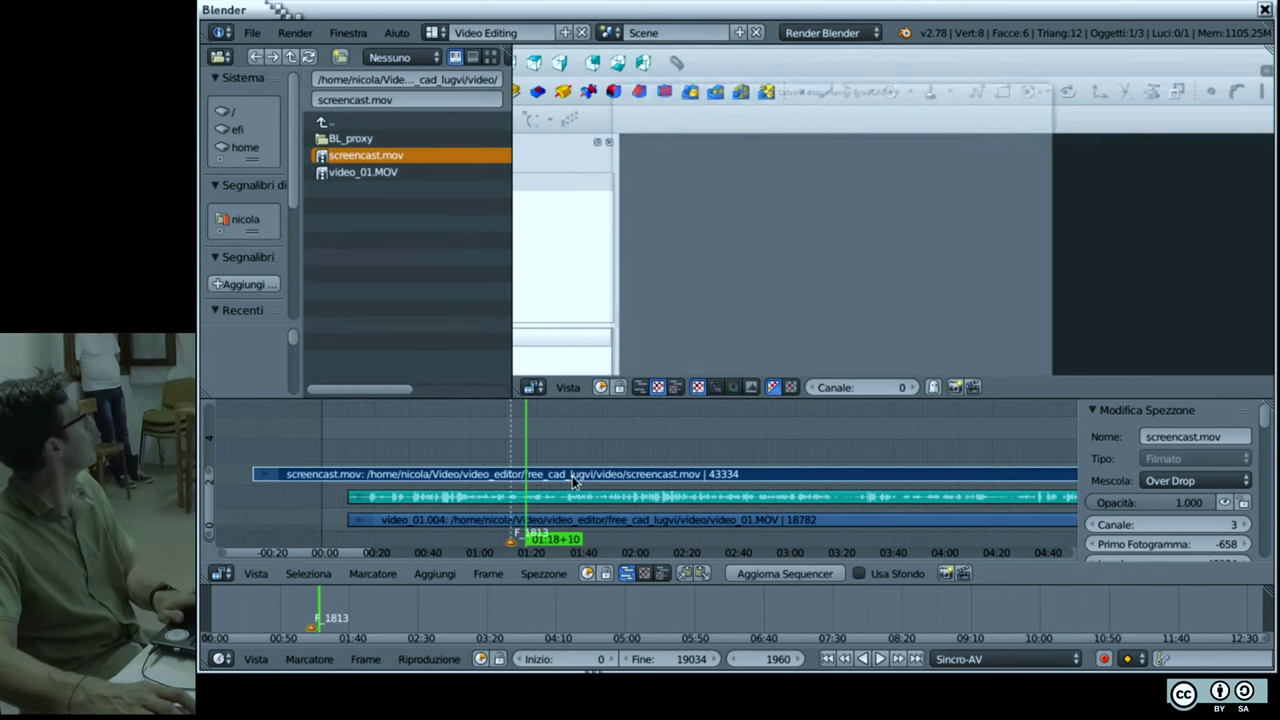
Step: Slip the screencast.mov content so the strip's first frame becomes -805
scroll(584, 459, up, 3)
scroll(529, 483, up, 3)
scroll(677, 490, left, 3)
scroll(701, 473, up, 3)
scroll(780, 465, left, 3)
scroll(860, 462, up, 2)
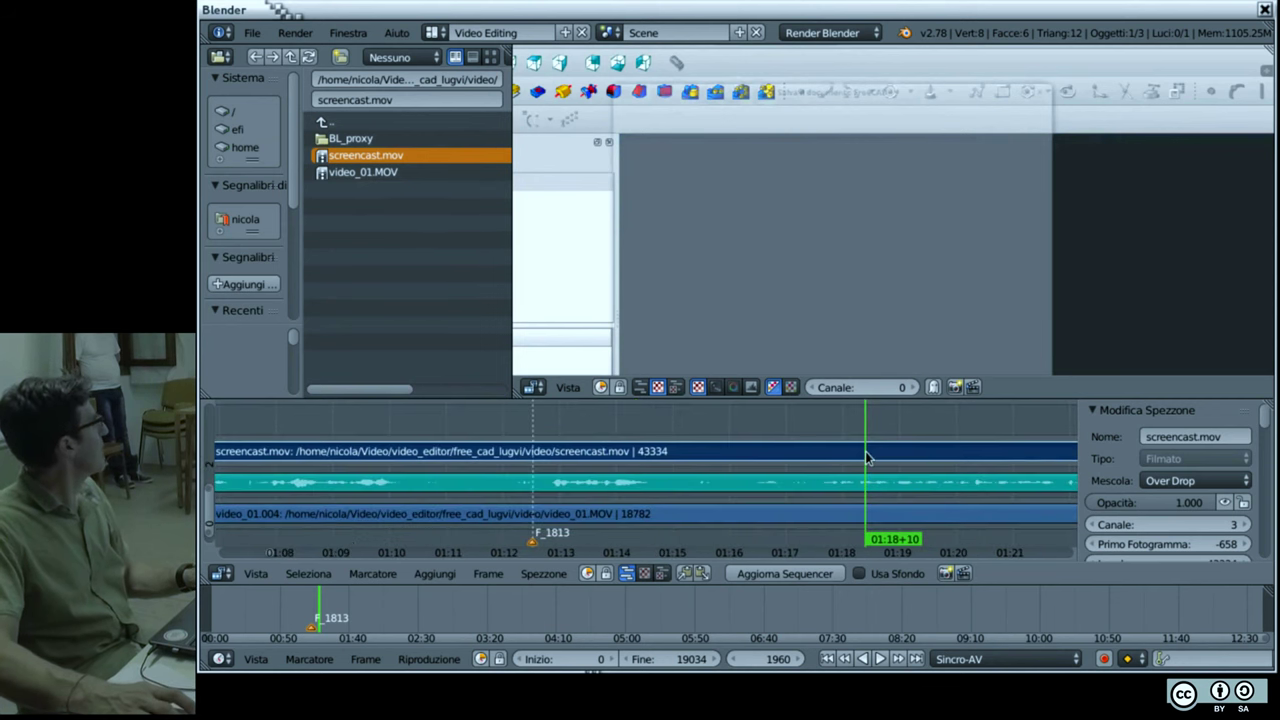
key(s)
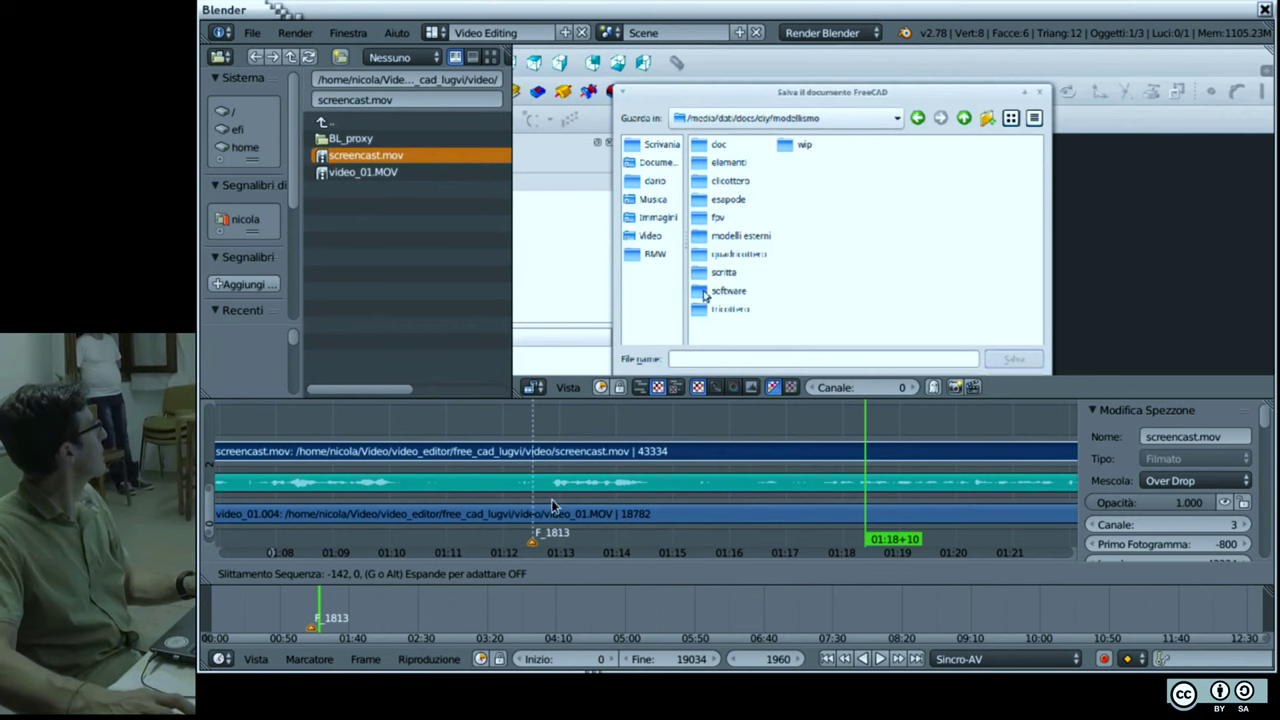
text(900)
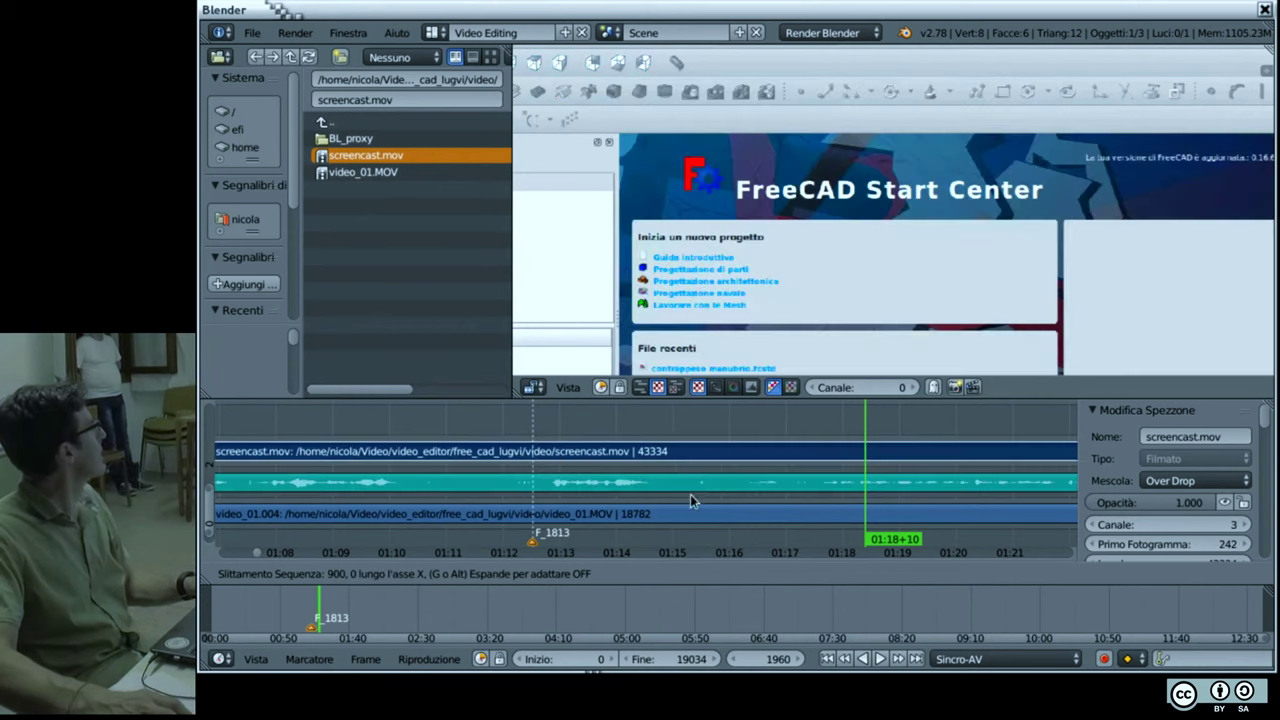
key(BackSpace)
key(BackSpace)
key(BackSpace)
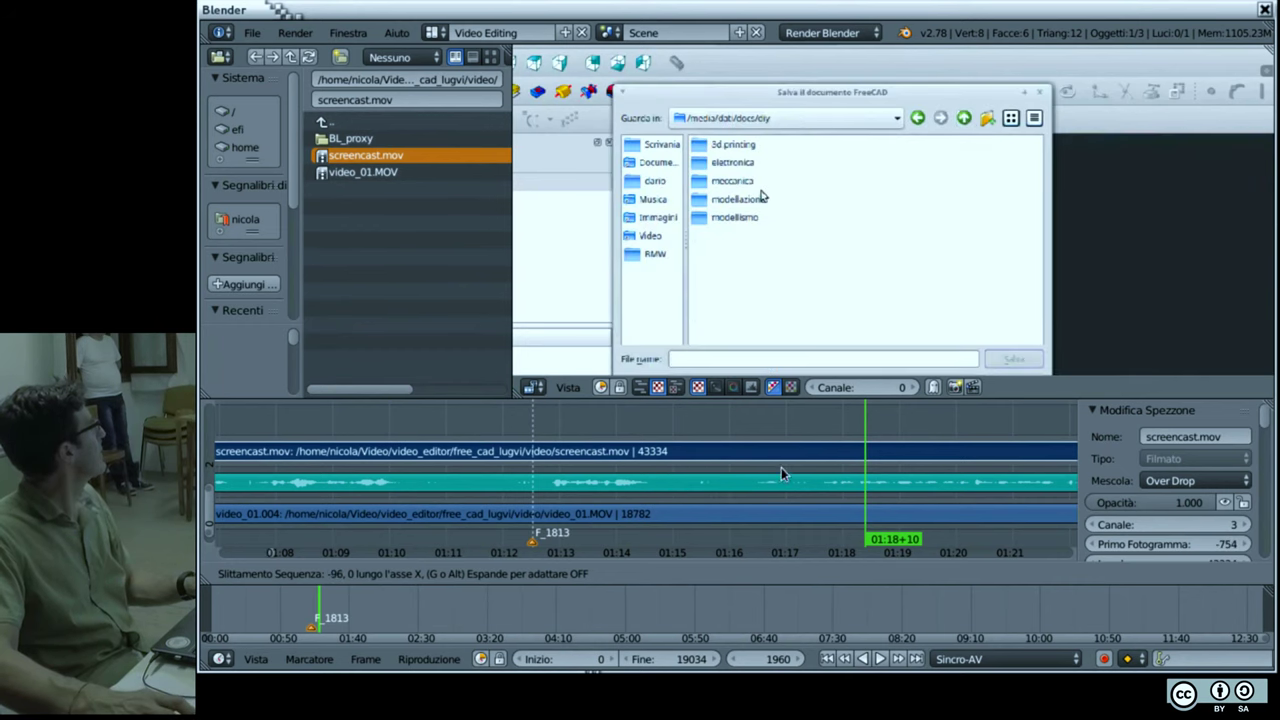
mouse_move(654, 465)
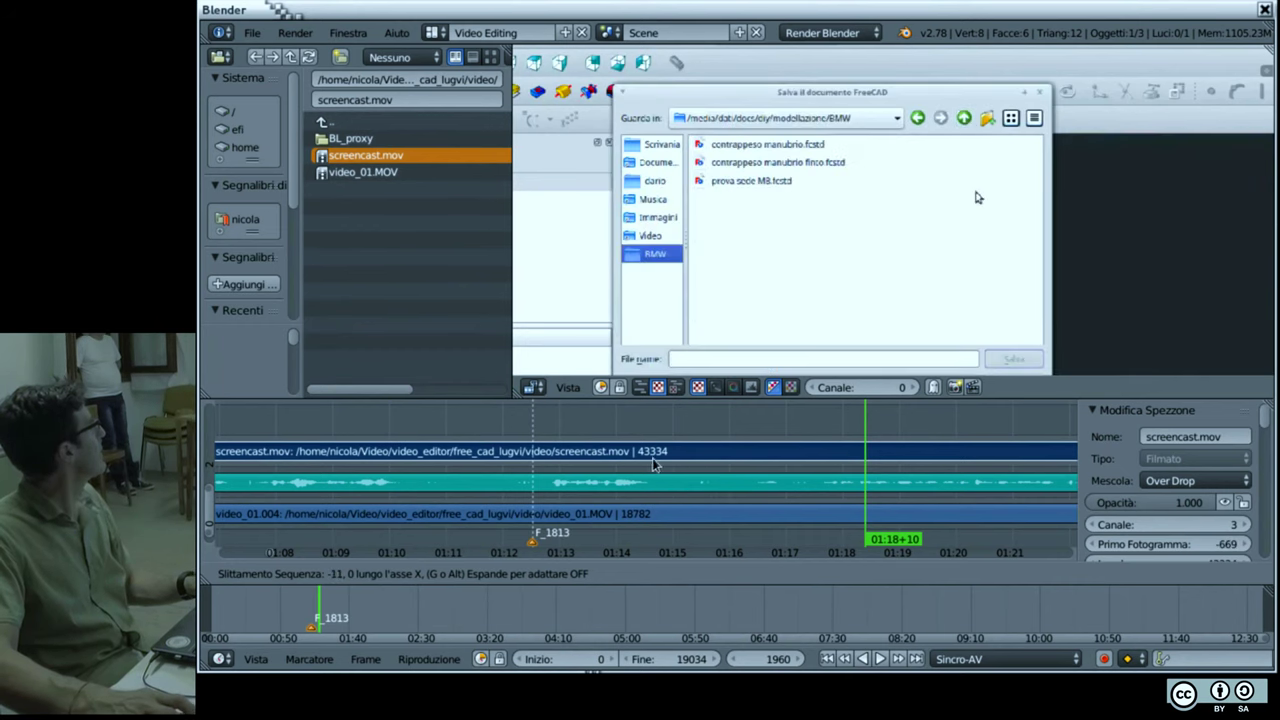
click(535, 452)
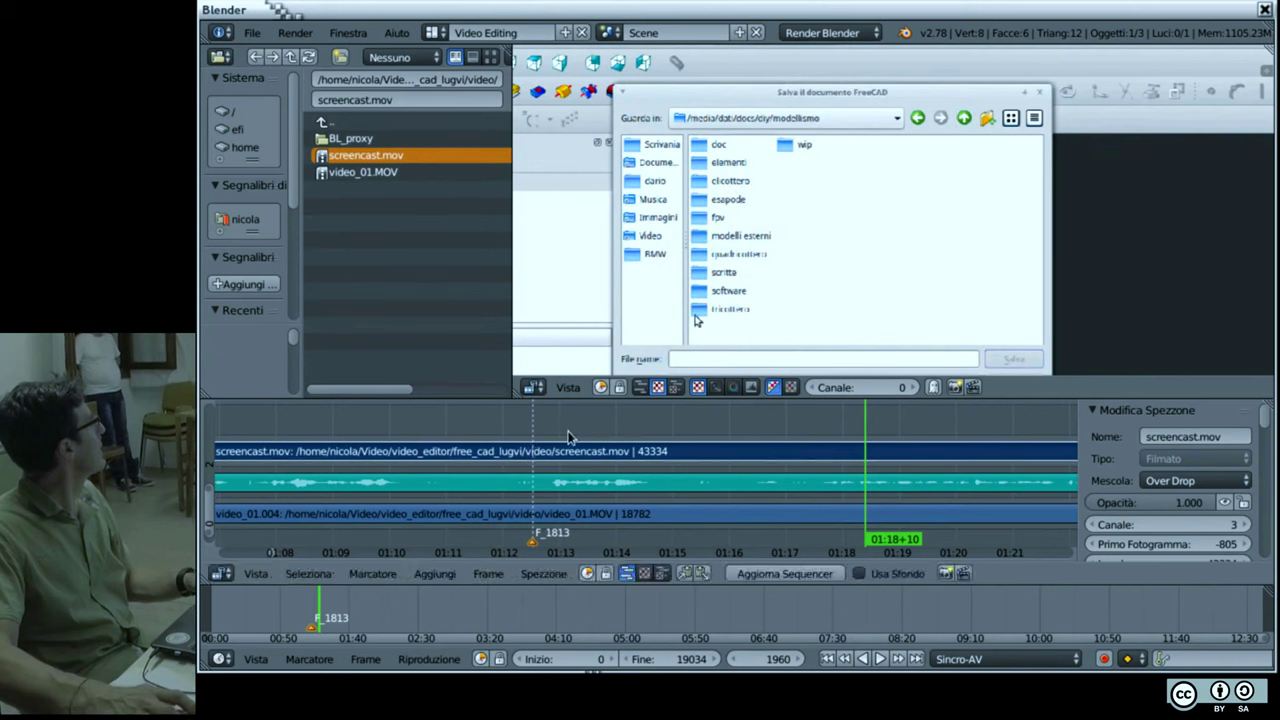
scroll(567, 440, down, 2)
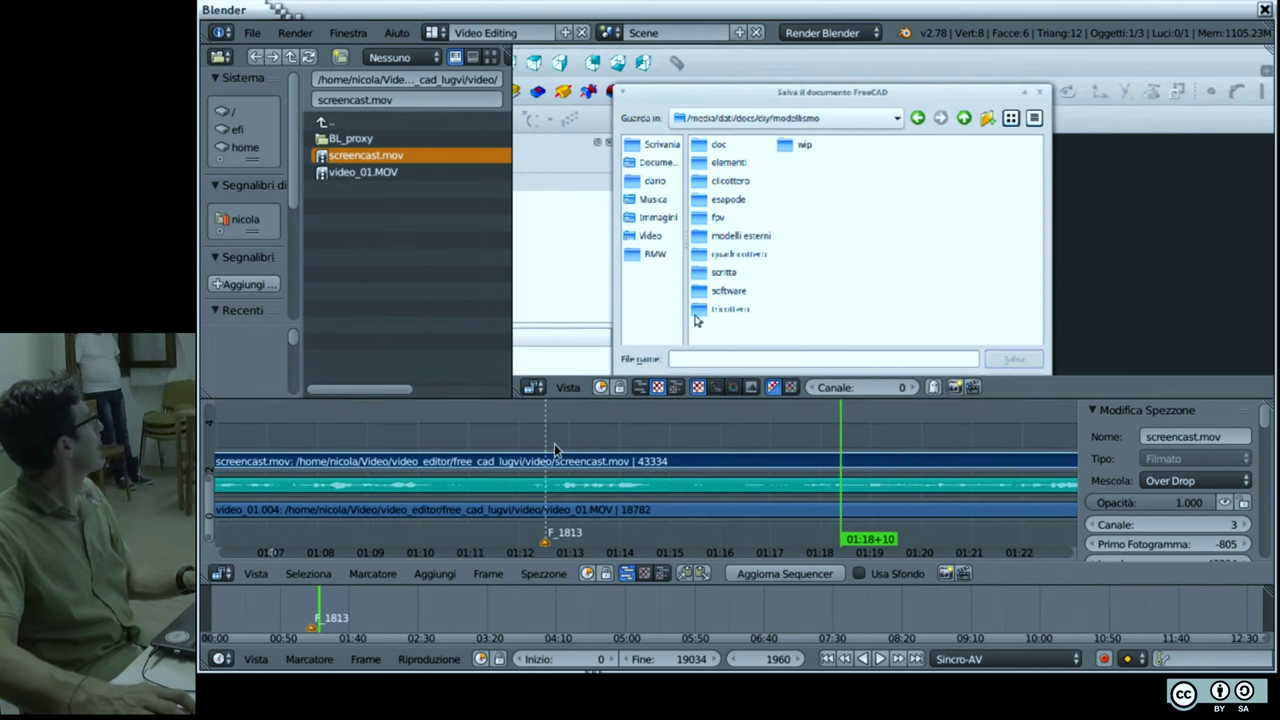
Step: Put the playhead on frame 1813, stepping back one frame from 1814
click(546, 452)
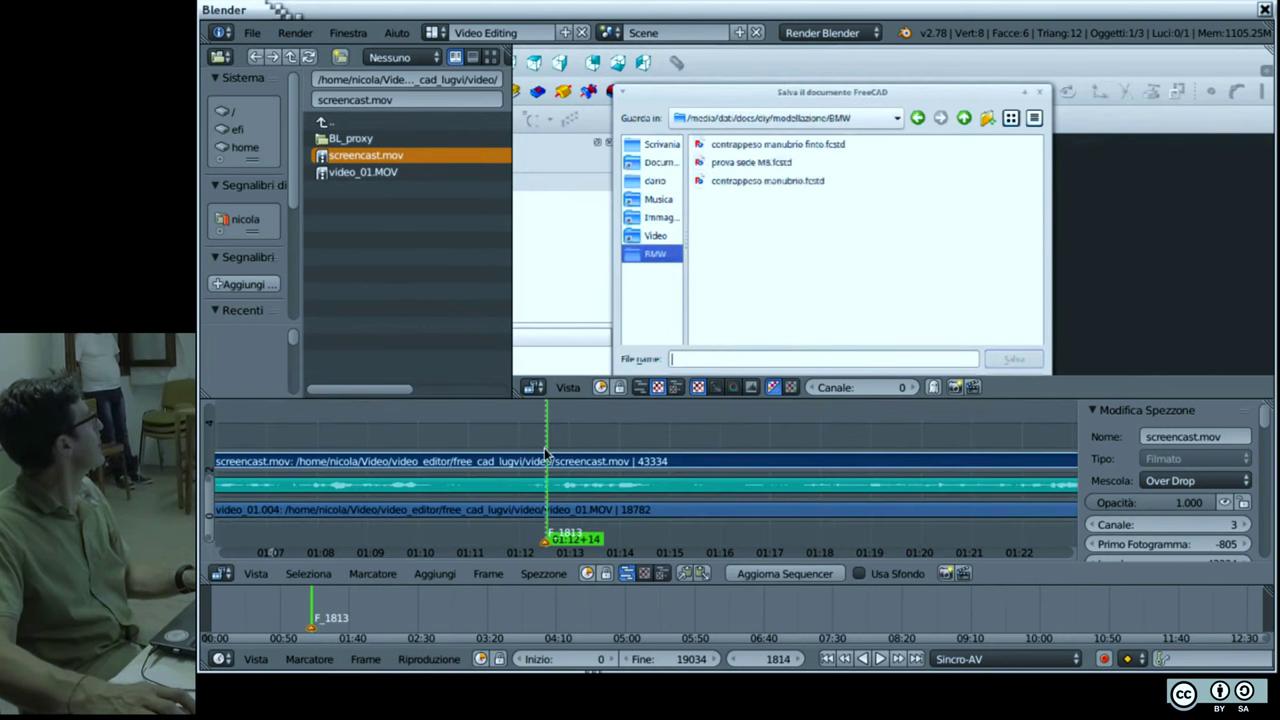
click(490, 450)
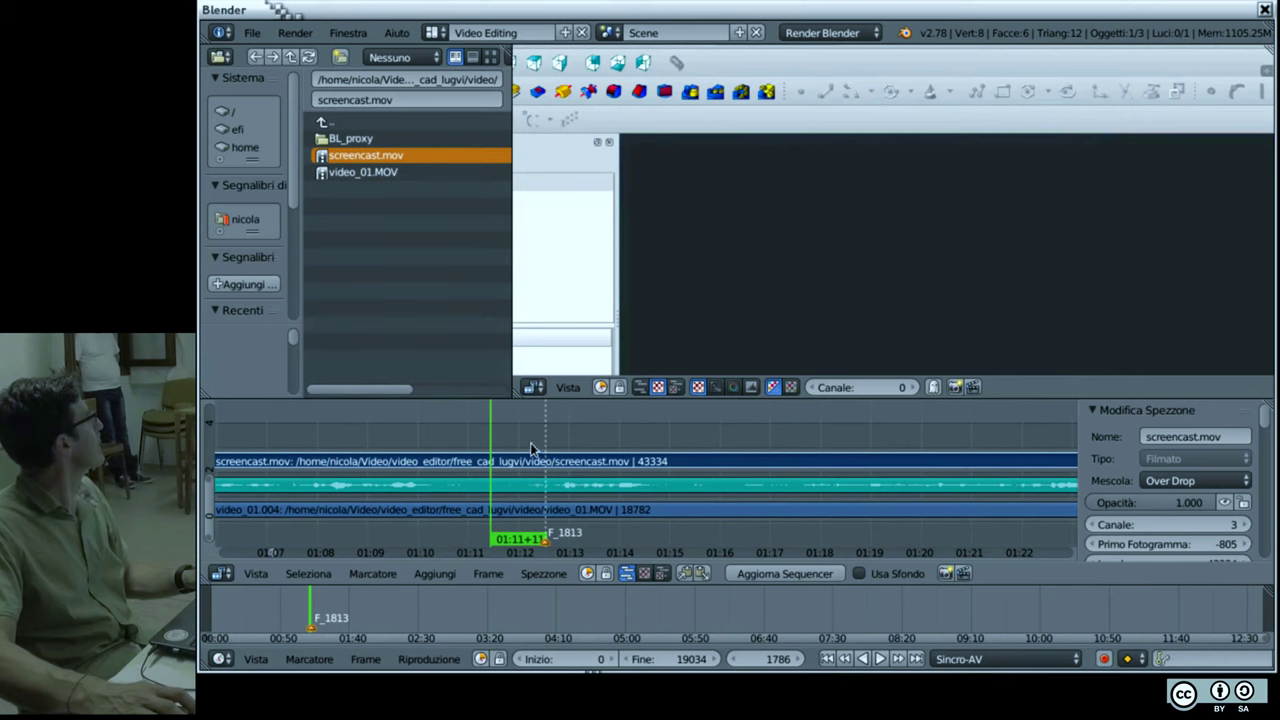
click(526, 448)
click(535, 447)
click(542, 450)
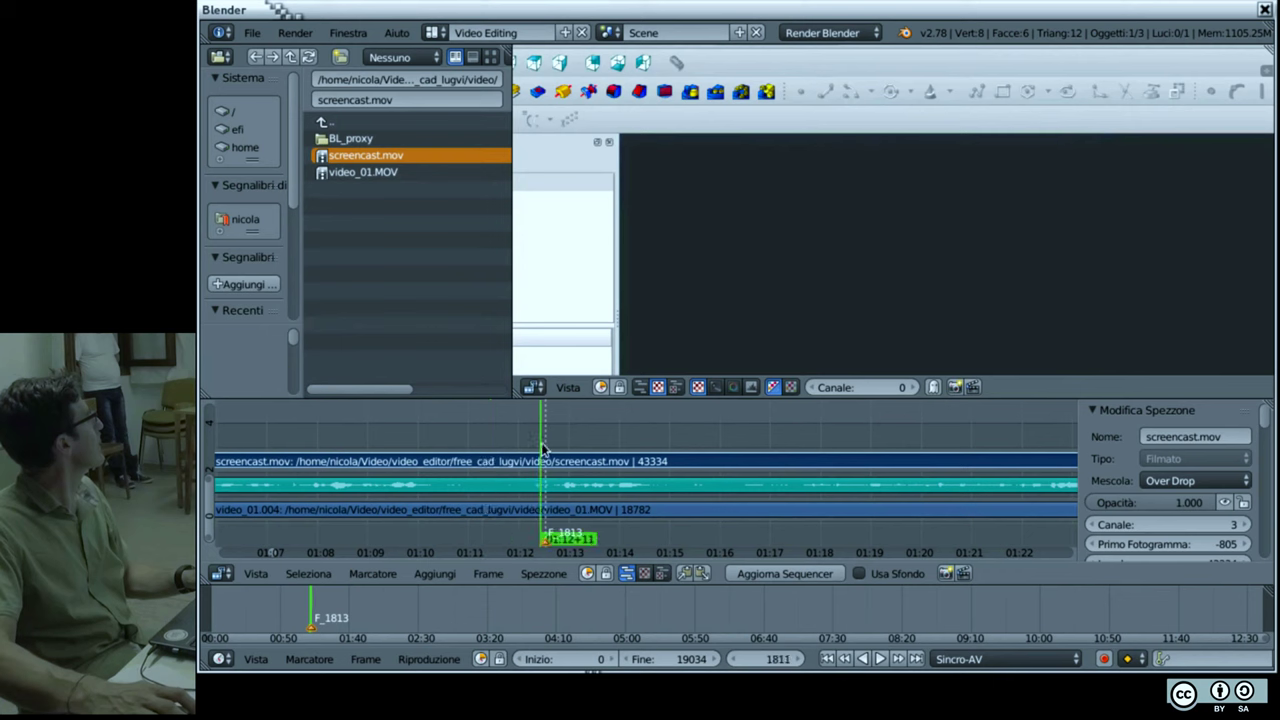
click(546, 449)
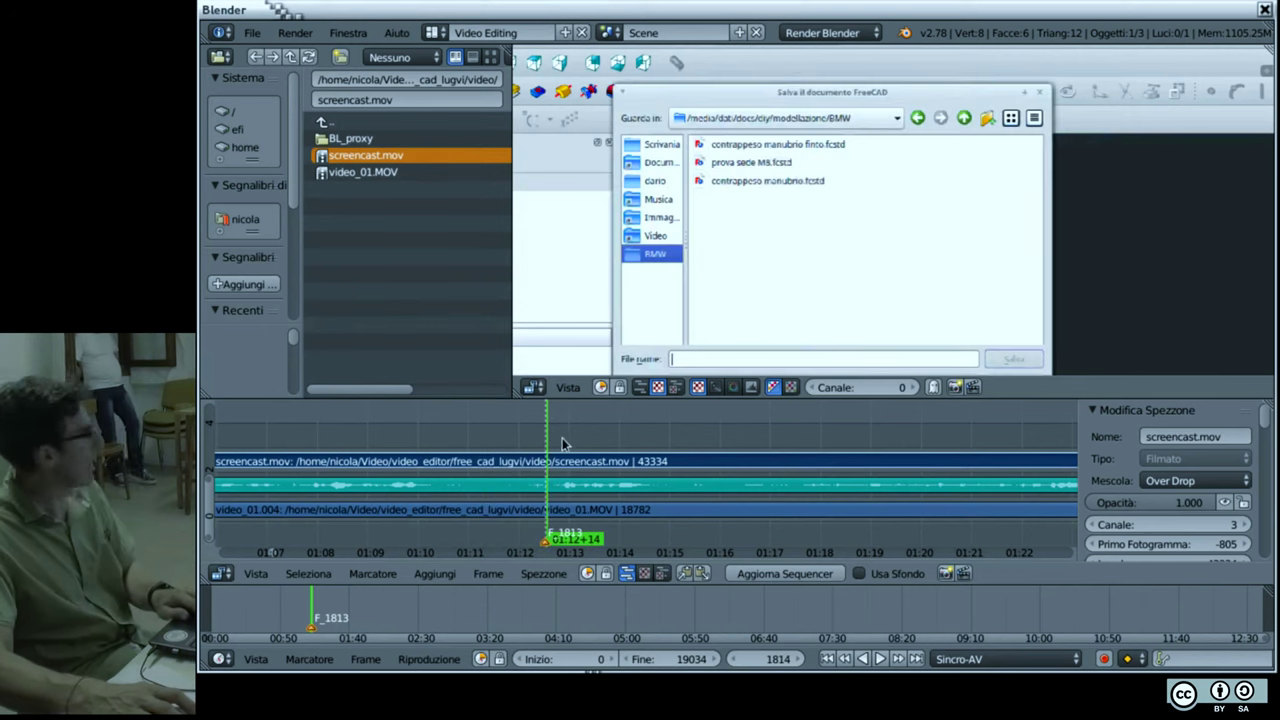
key(Left)
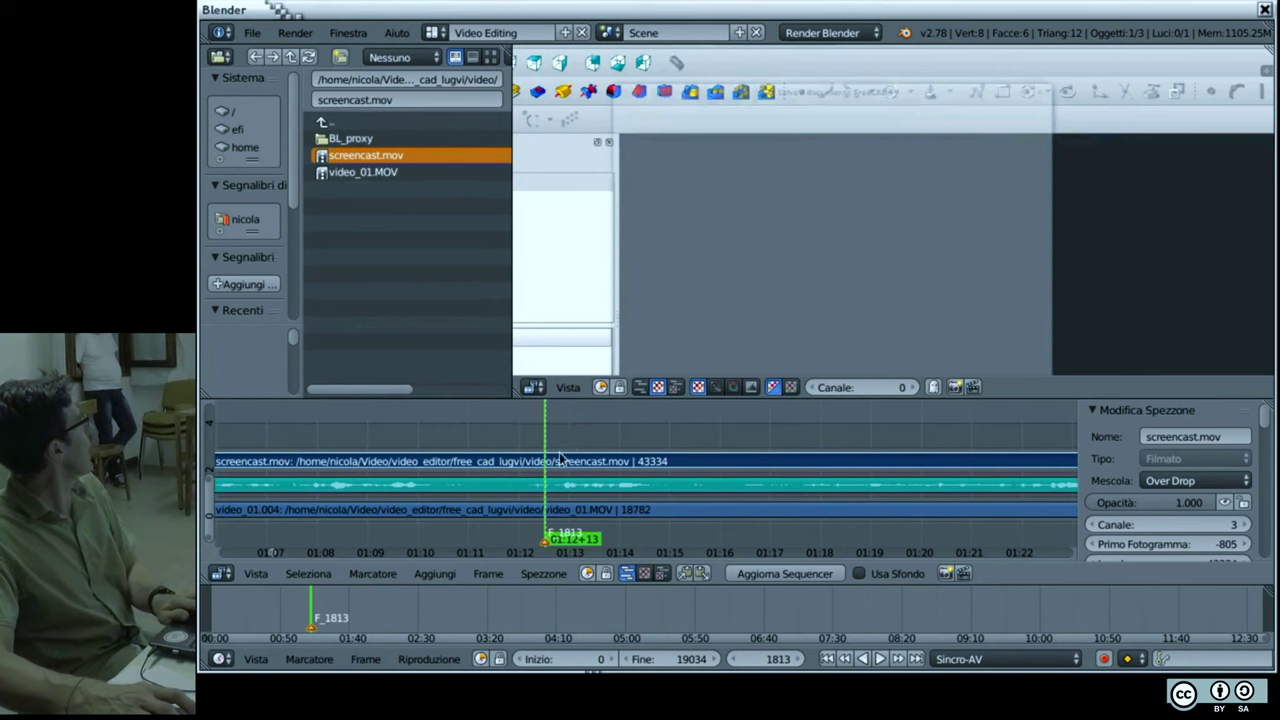
Step: Zoom in, then mute and unmute the screencast strip to compare it with the lecture video
scroll(545, 474, up, 2)
scroll(525, 469, up, 2)
scroll(521, 466, up, 2)
scroll(607, 481, up, 2)
scroll(612, 478, up, 2)
scroll(662, 468, up, 2)
scroll(662, 468, up, 2)
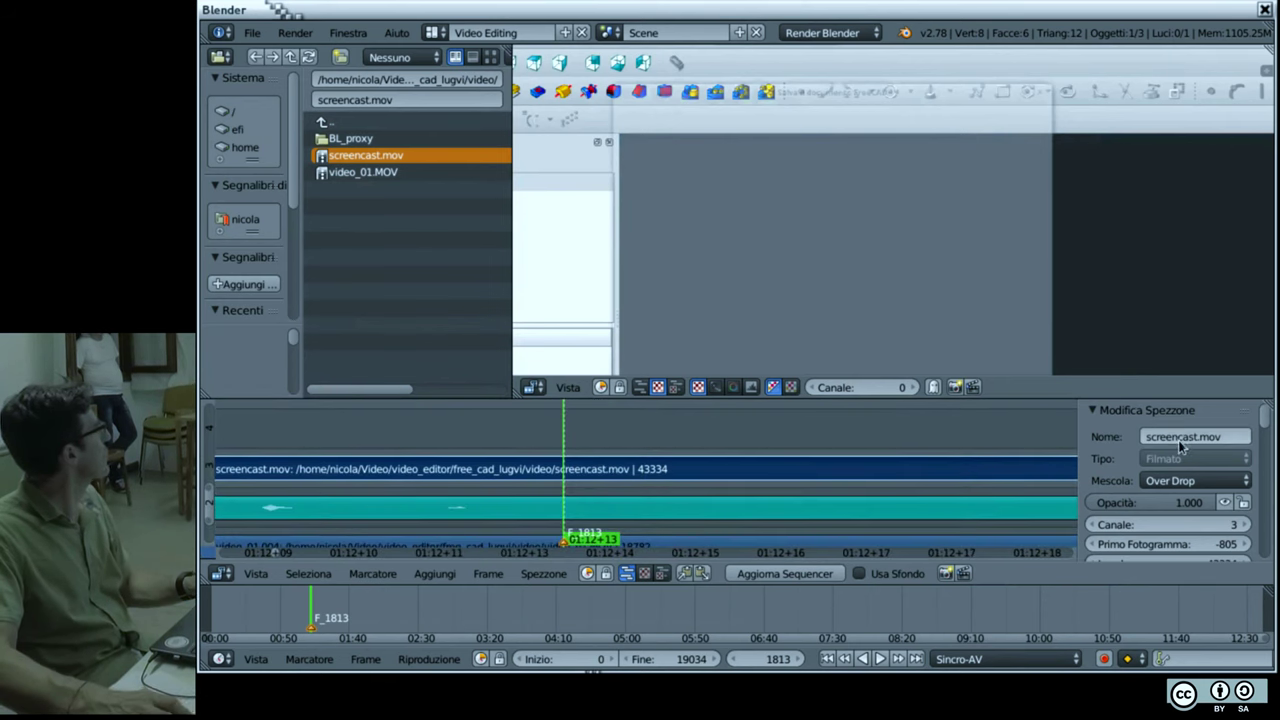
click(1227, 504)
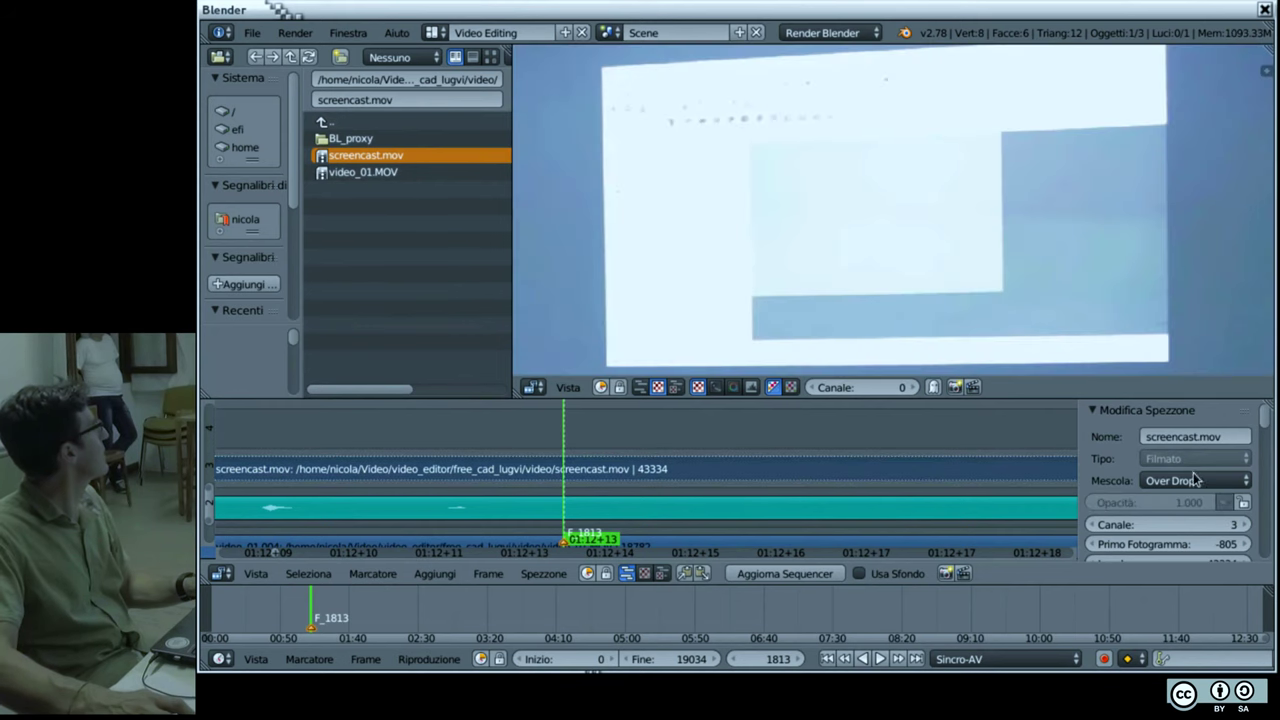
click(1224, 503)
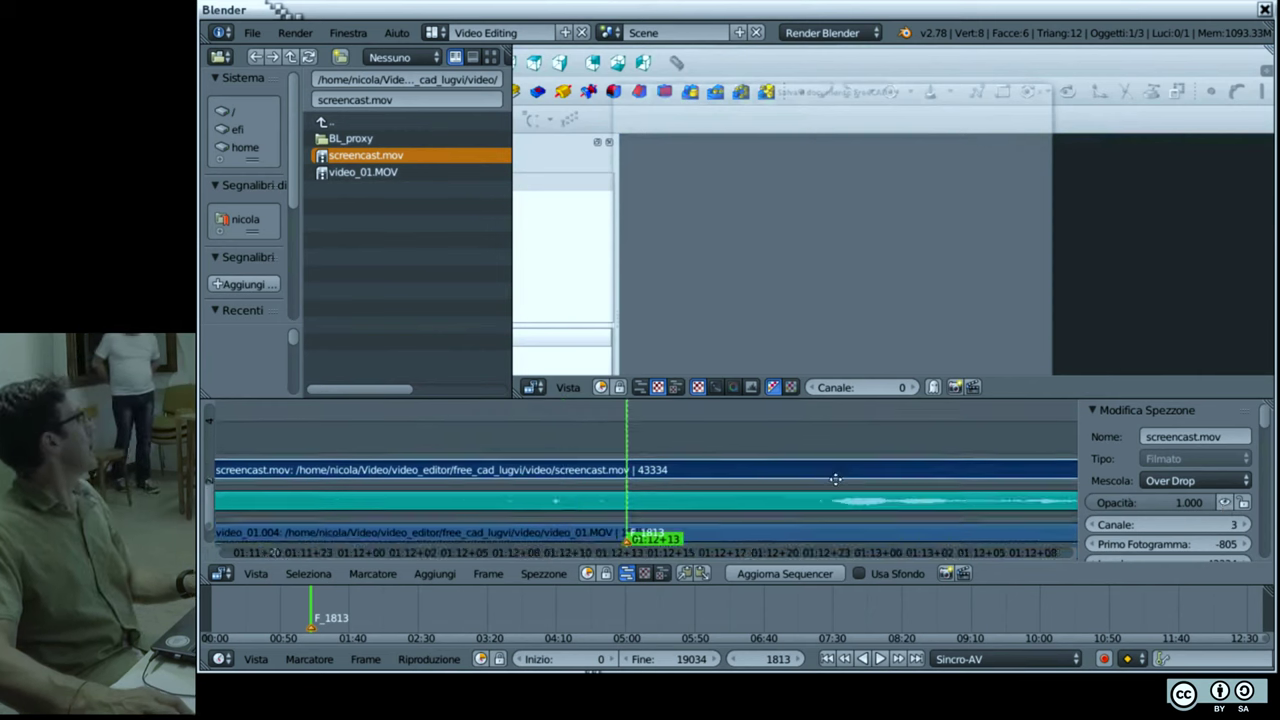
Step: Zoom the sequencer out and scrub the opening between frames 139 and 684
scroll(735, 493, down, 6)
scroll(735, 493, down, 2)
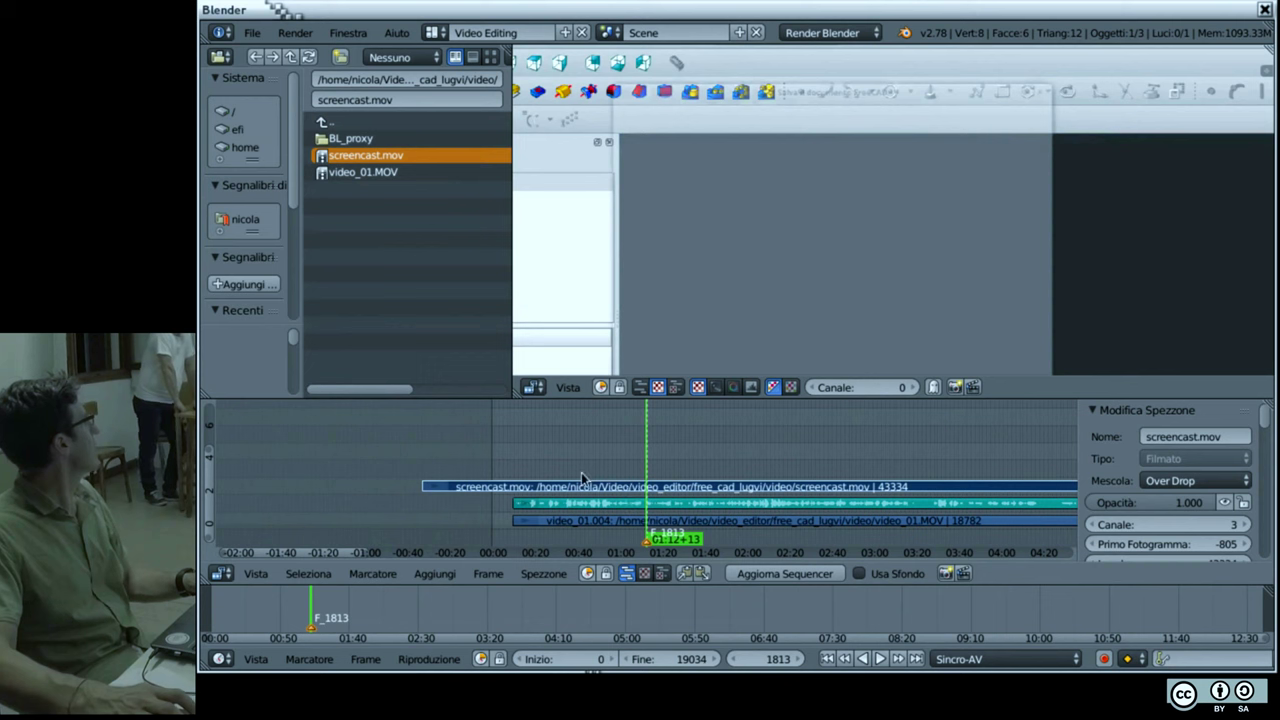
click(503, 477)
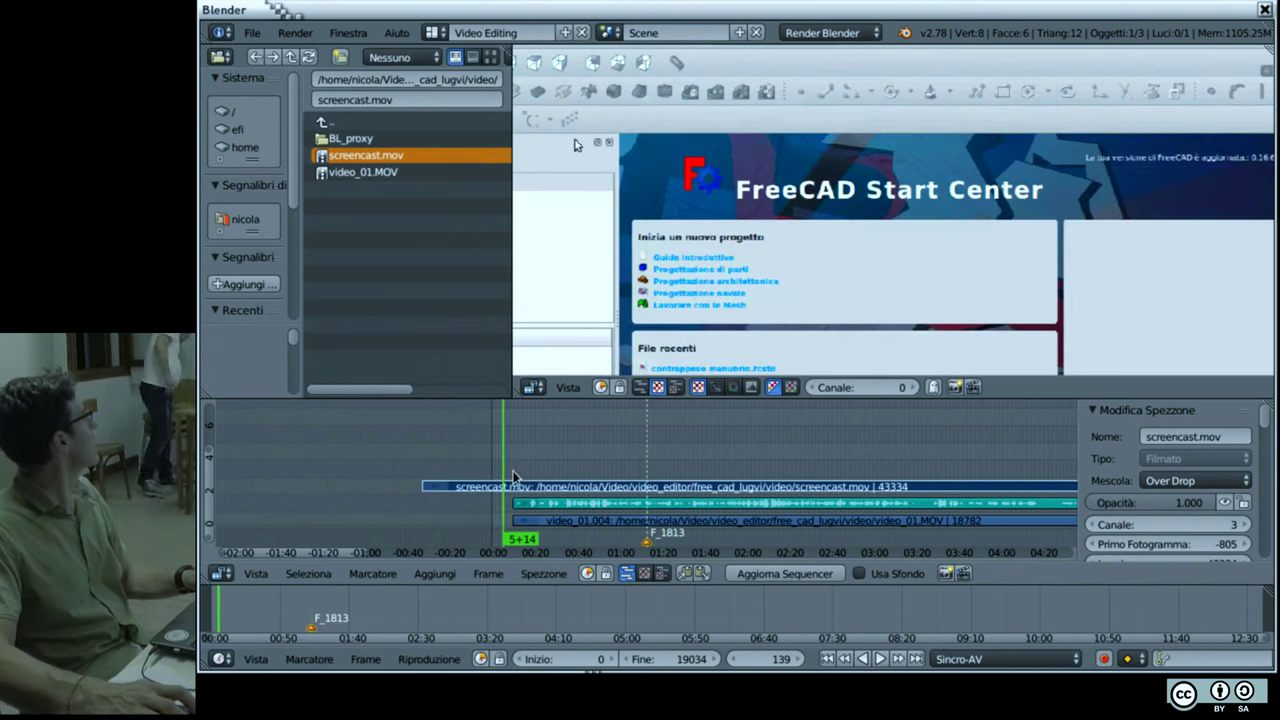
click(513, 477)
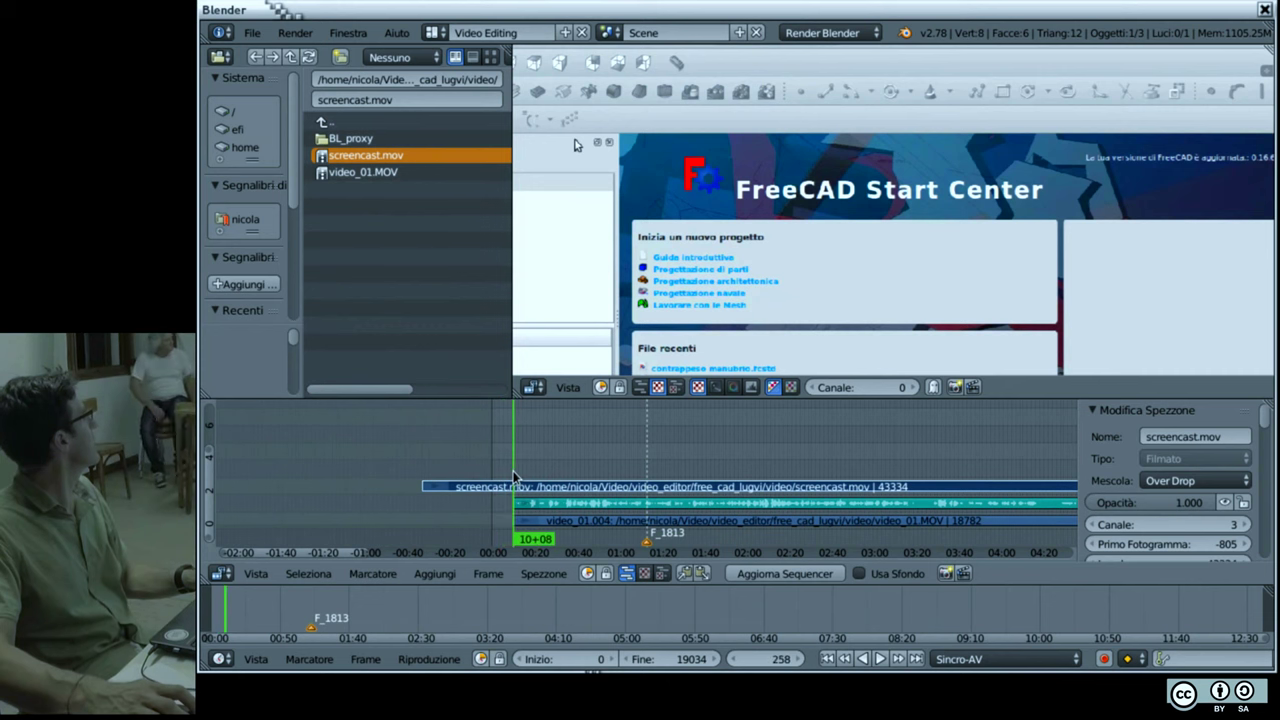
scroll(890, 307, down, 3)
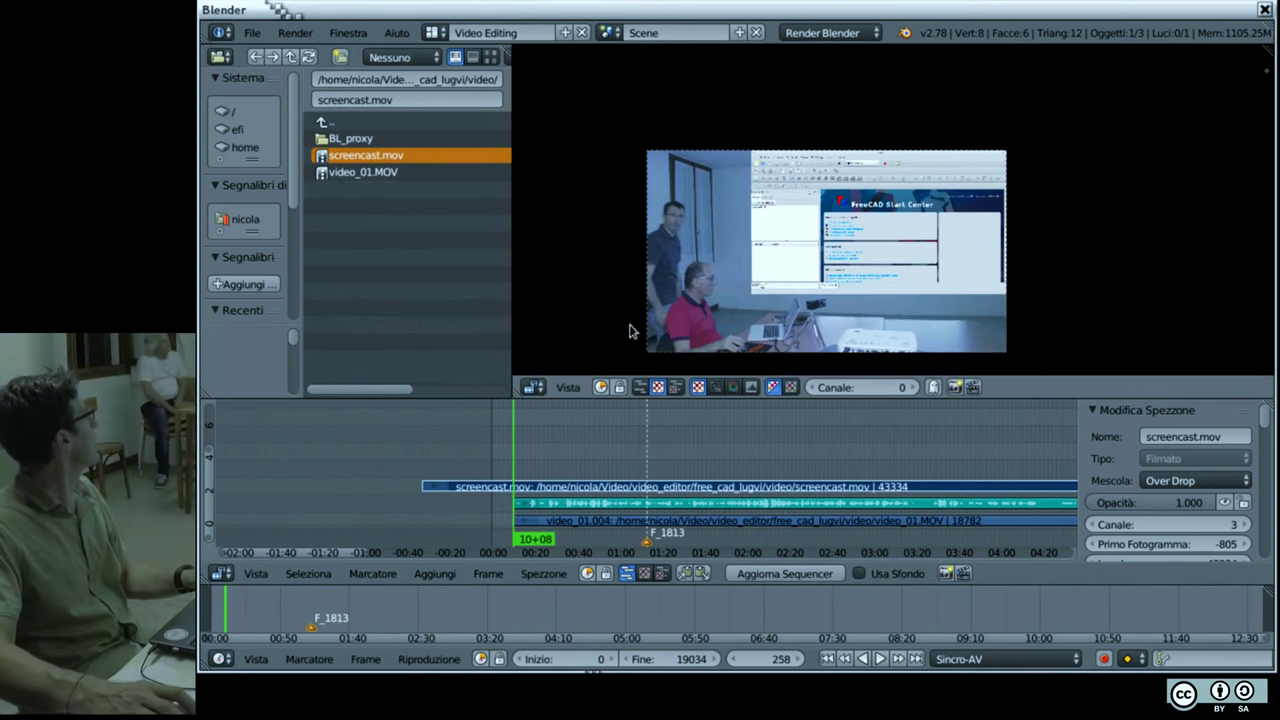
click(537, 477)
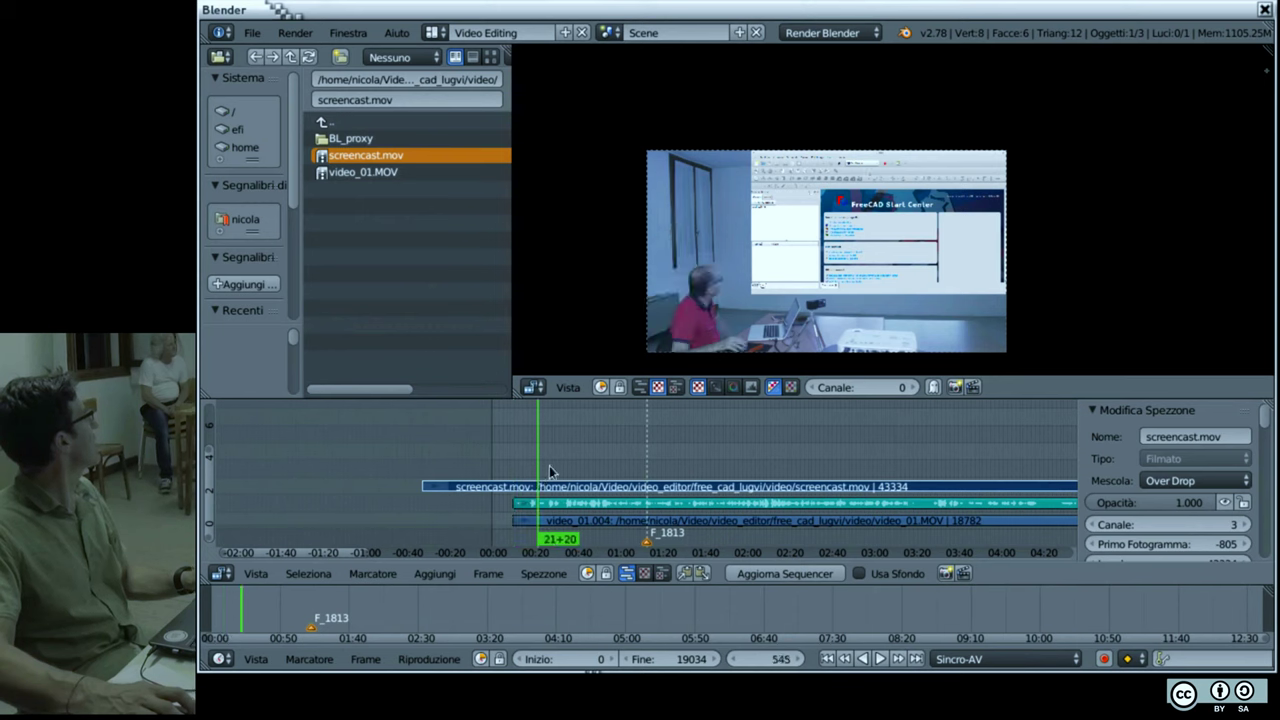
click(549, 465)
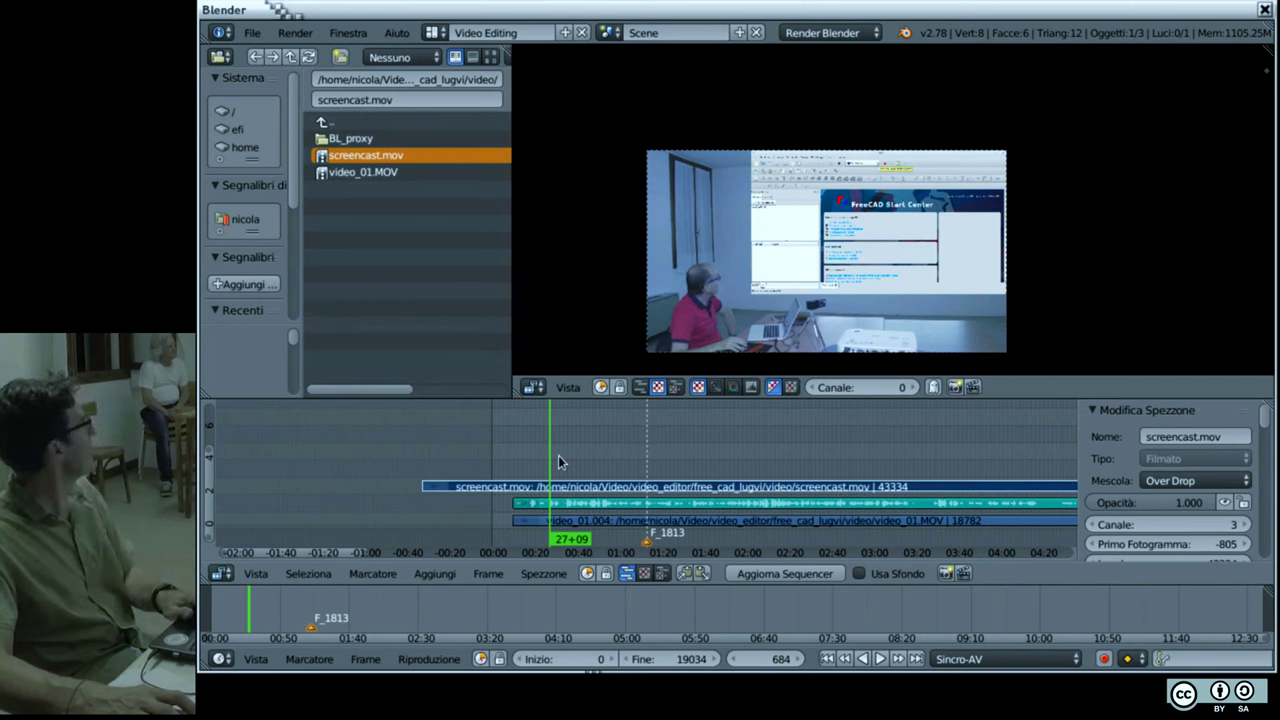
click(537, 470)
Step: Play the opening, then replay from frame 258 and stop at frame 418
key(alt+a)
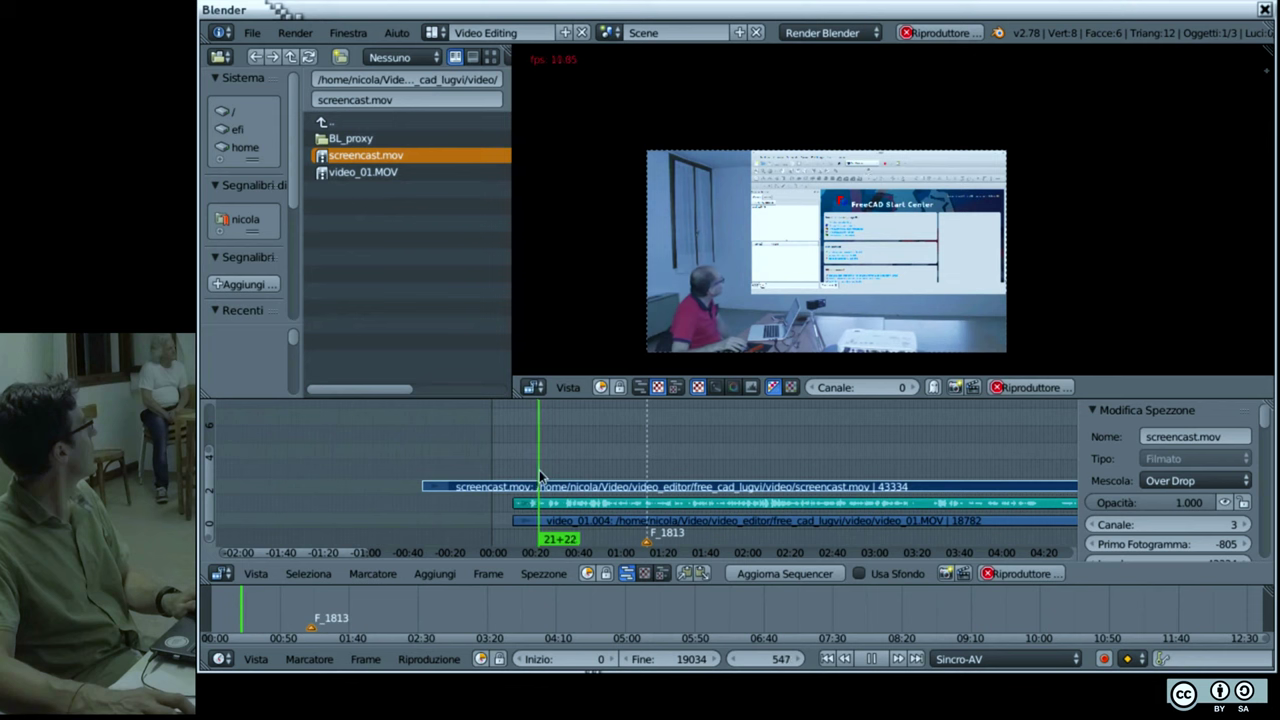
key(alt+a)
click(516, 477)
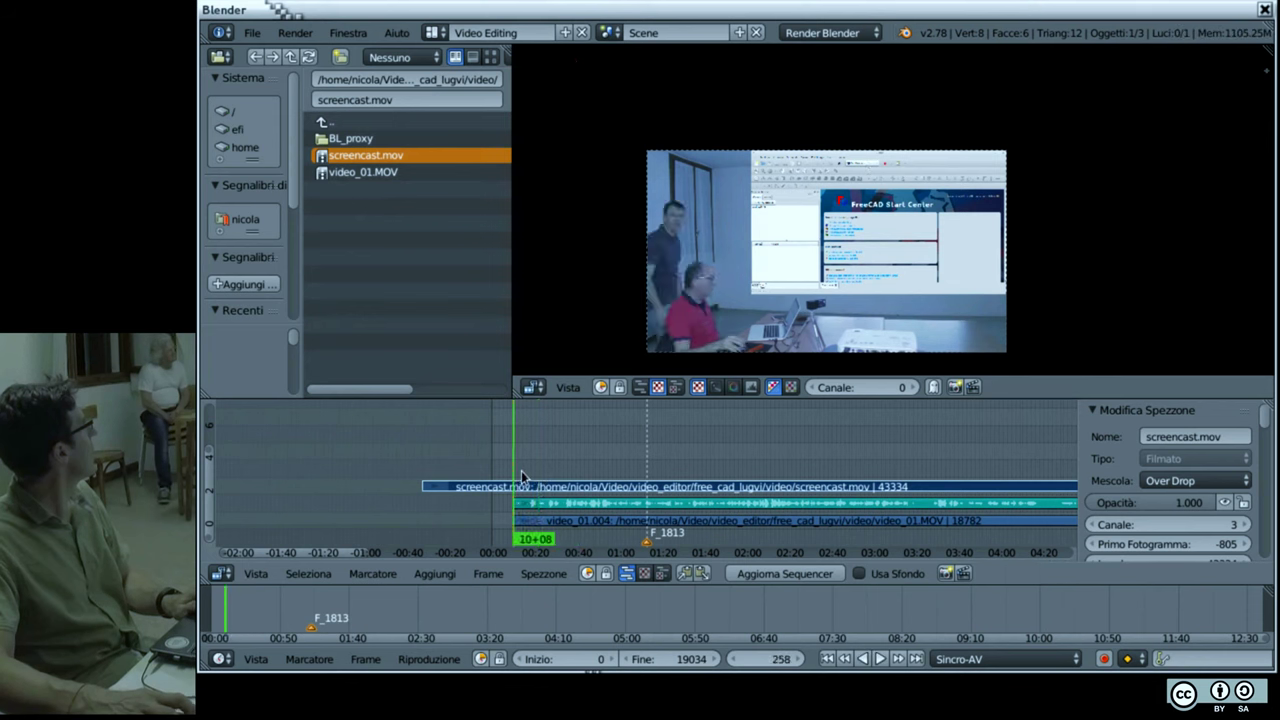
key(alt+a)
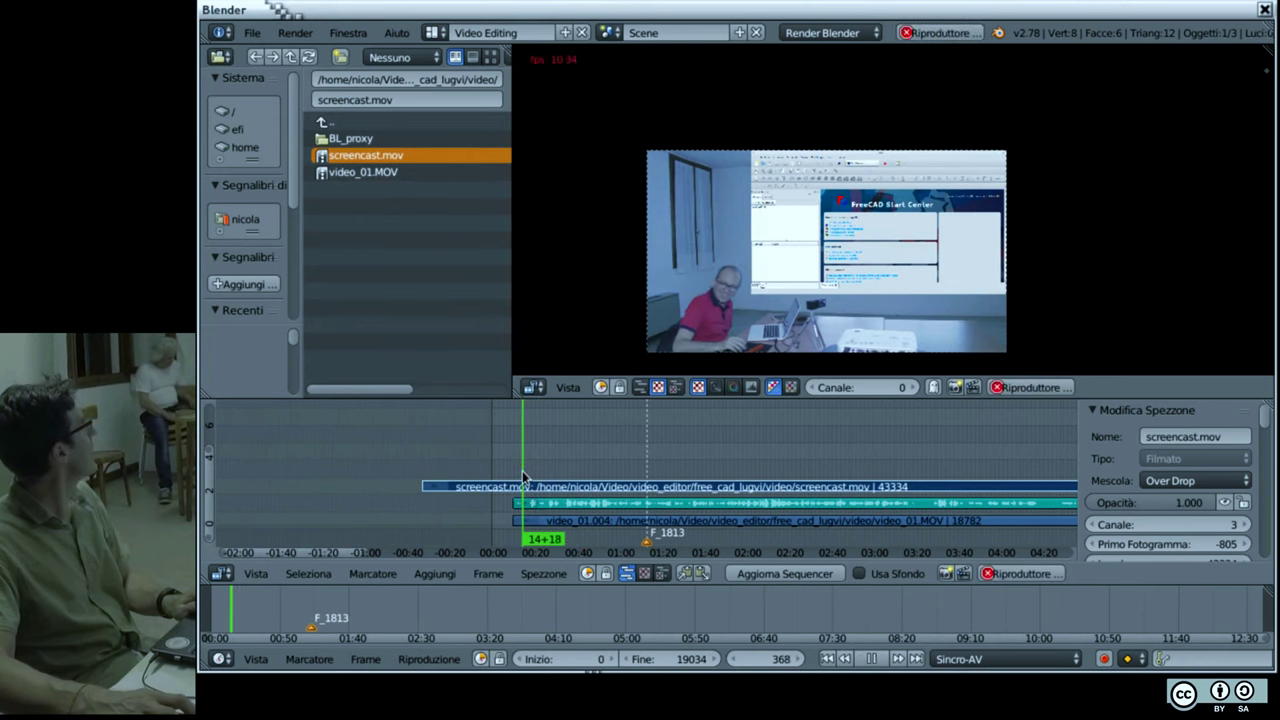
key(alt+a)
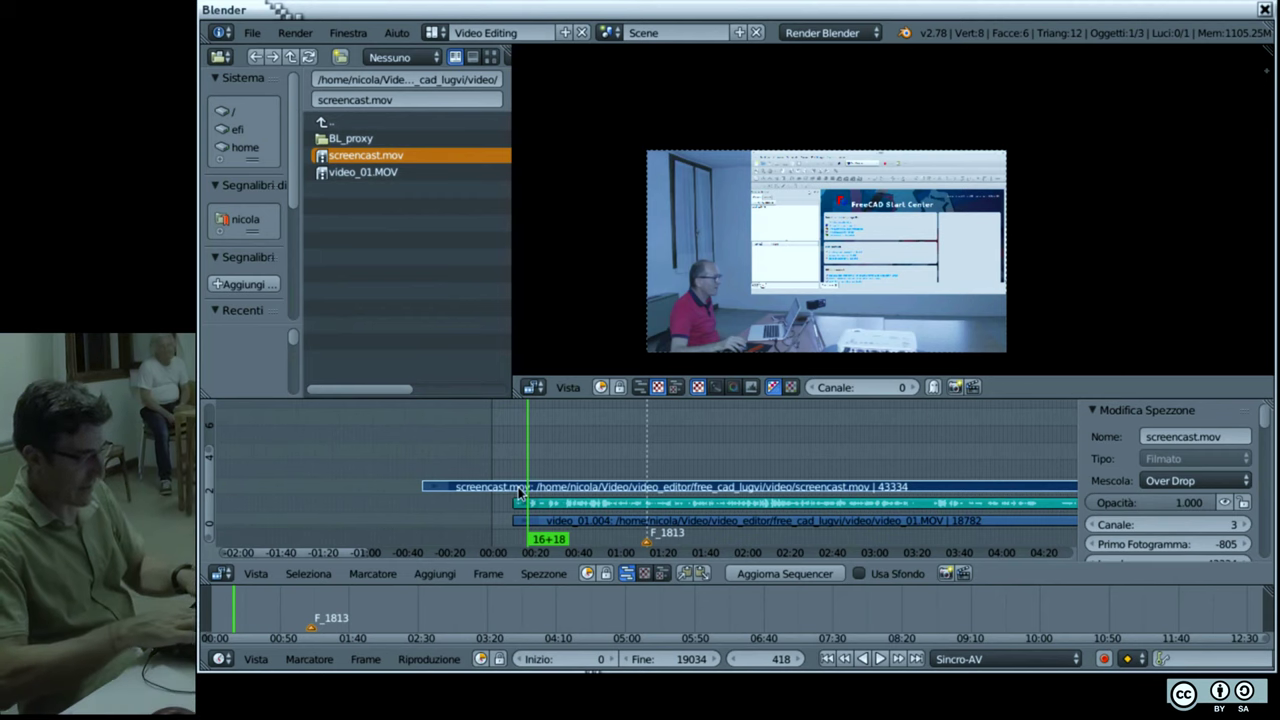
Step: Split the screencast strip and the lecture video strip at frame 418
key(k)
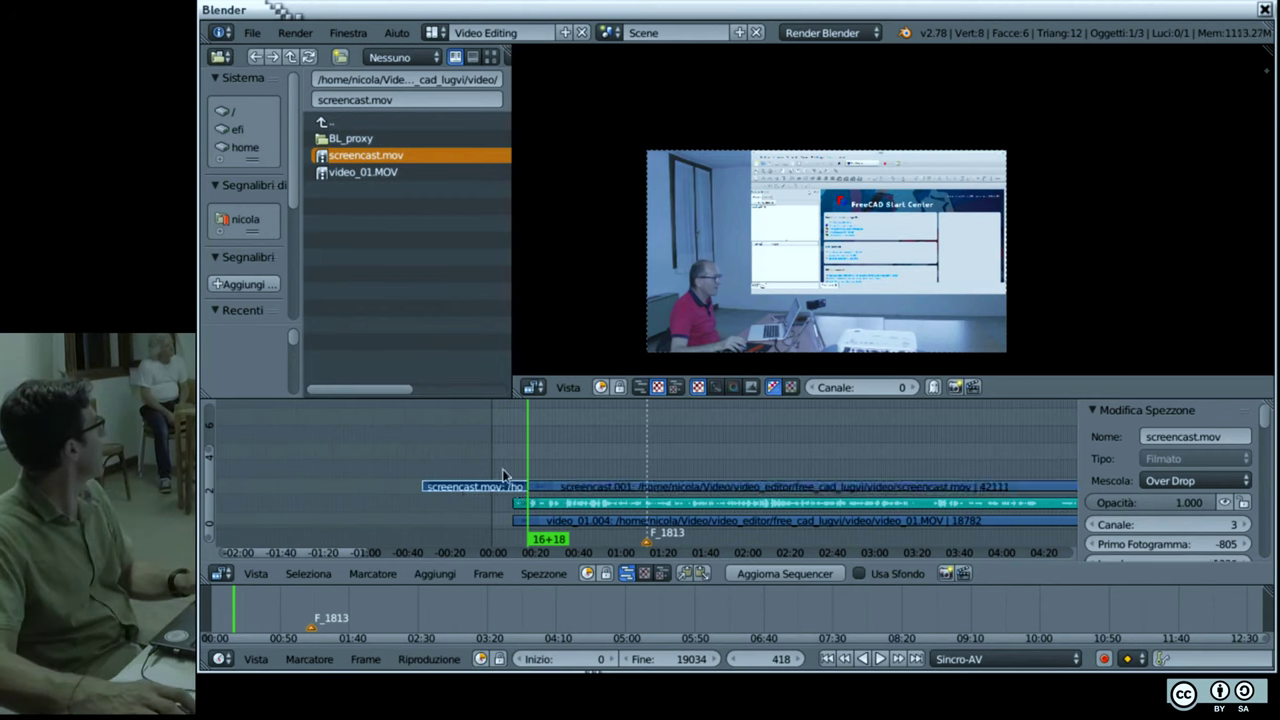
right_click(522, 504)
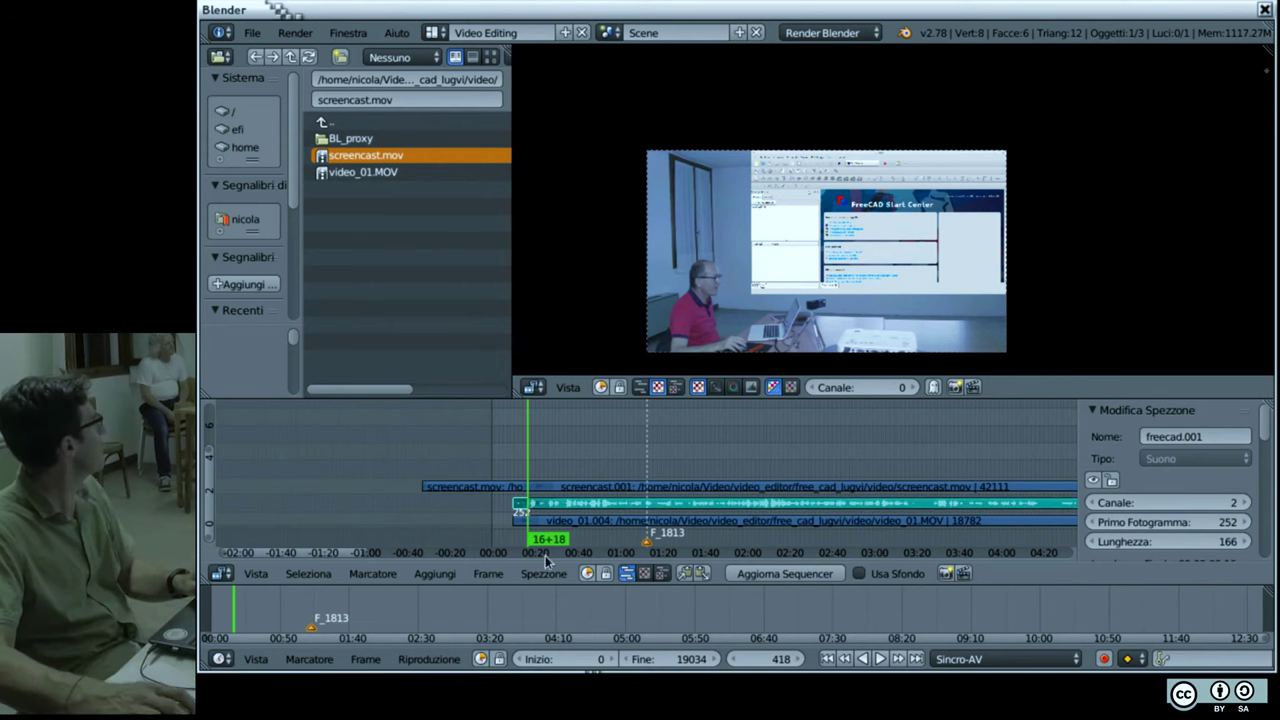
right_click(535, 522)
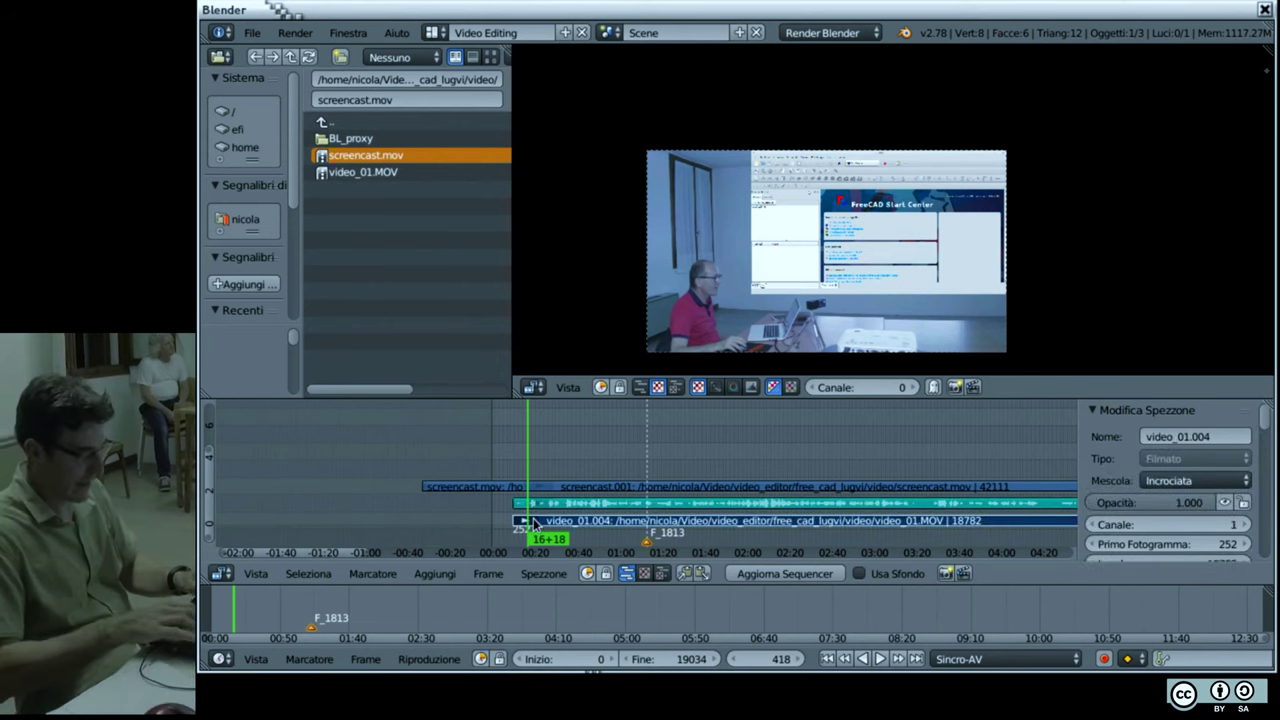
key(k)
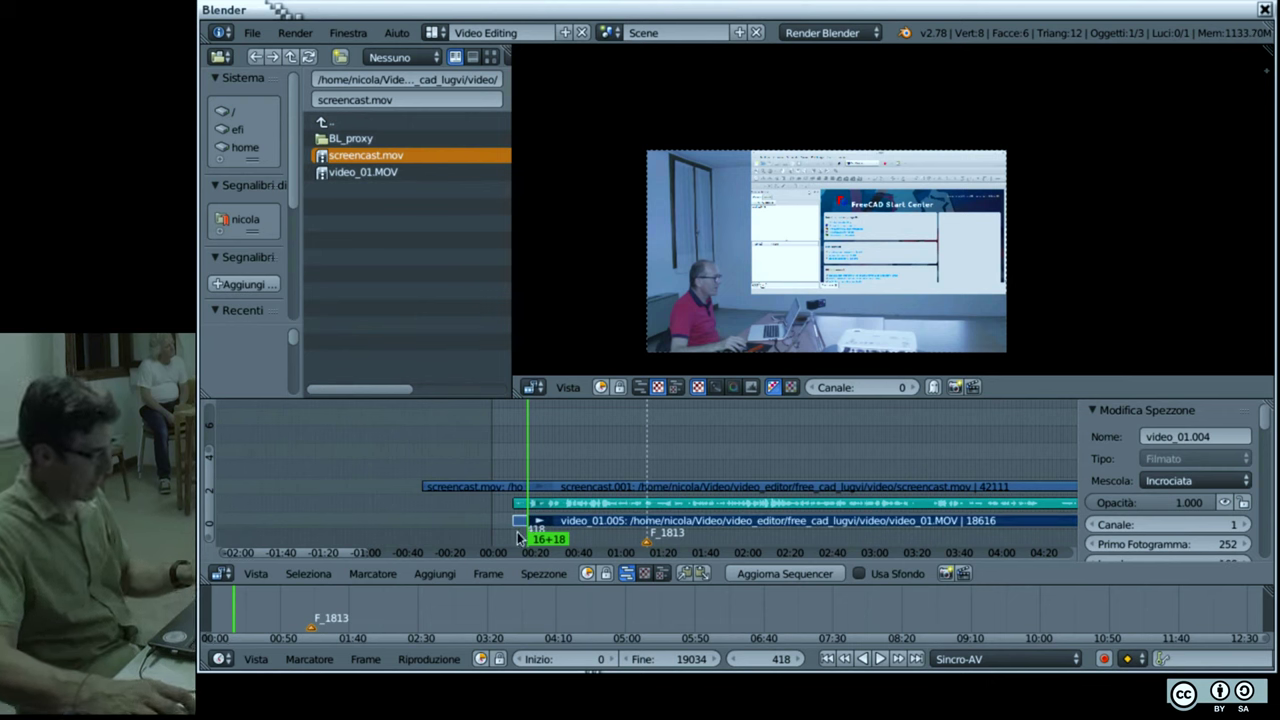
Step: Box-select and delete the short pieces before the cut, then undo to restore video_01.005
click(519, 538)
drag(519, 535, 477, 467)
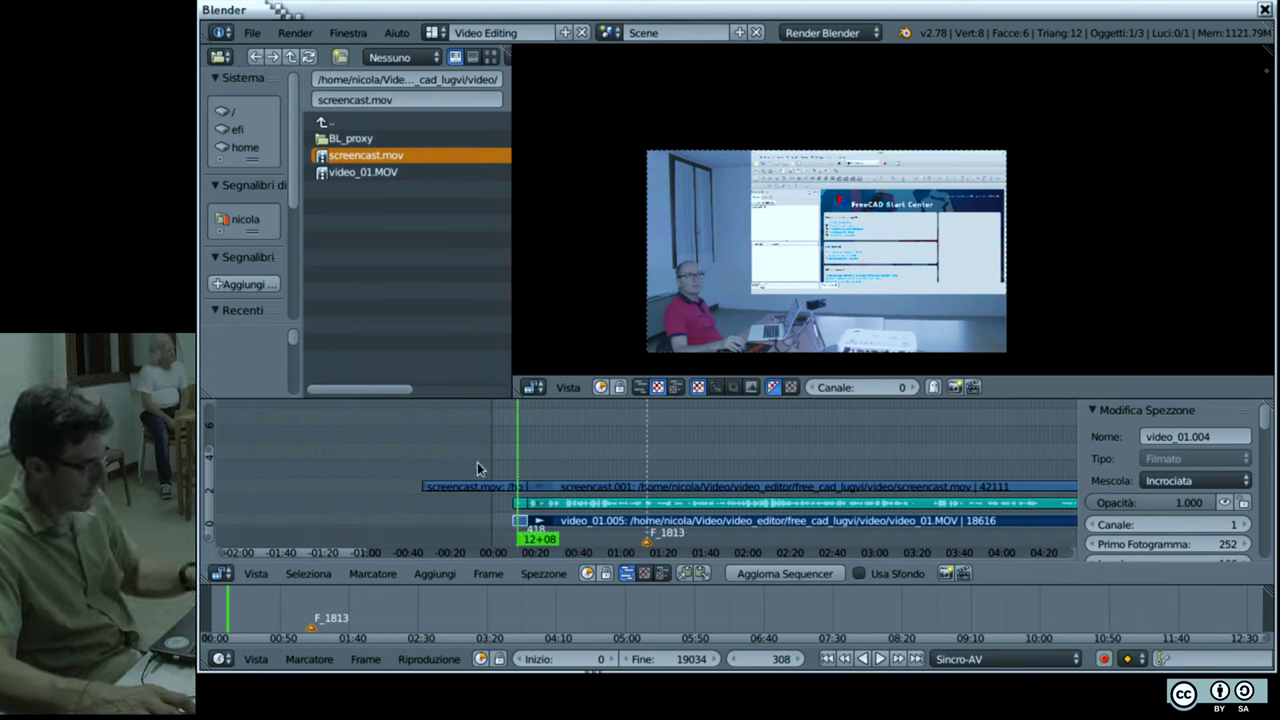
key(x)
click(482, 466)
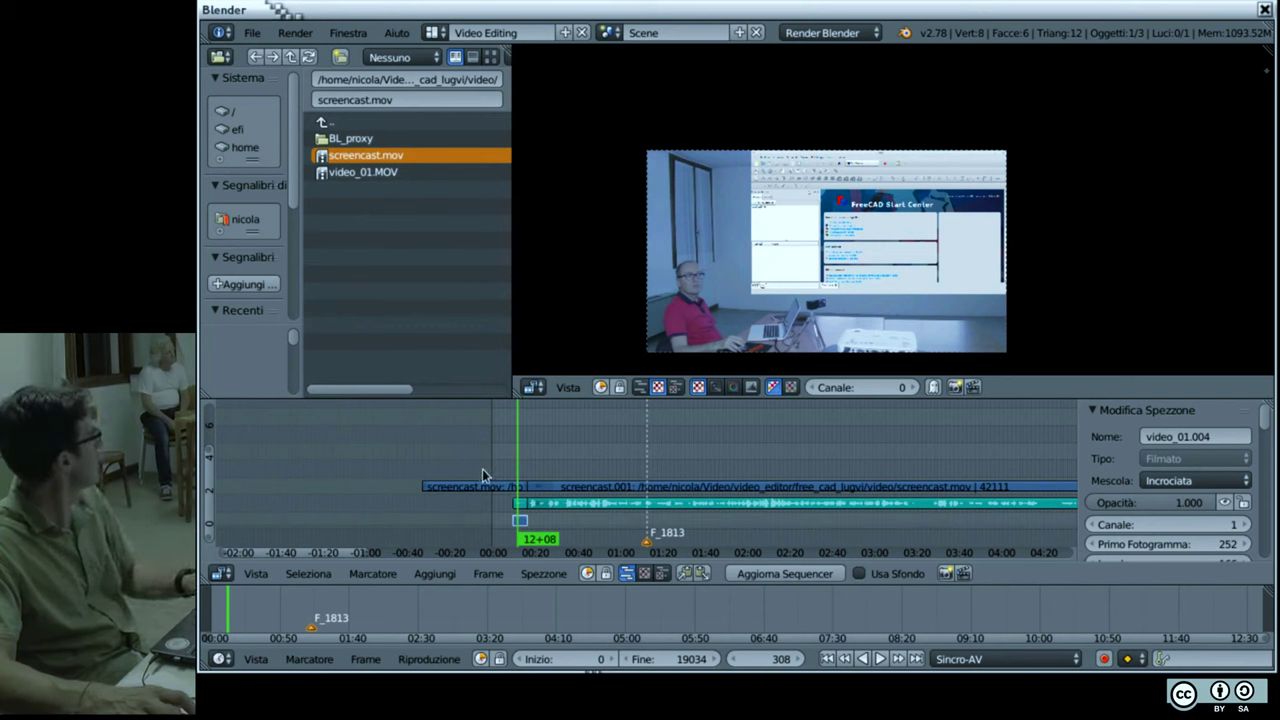
key(ctrl+z)
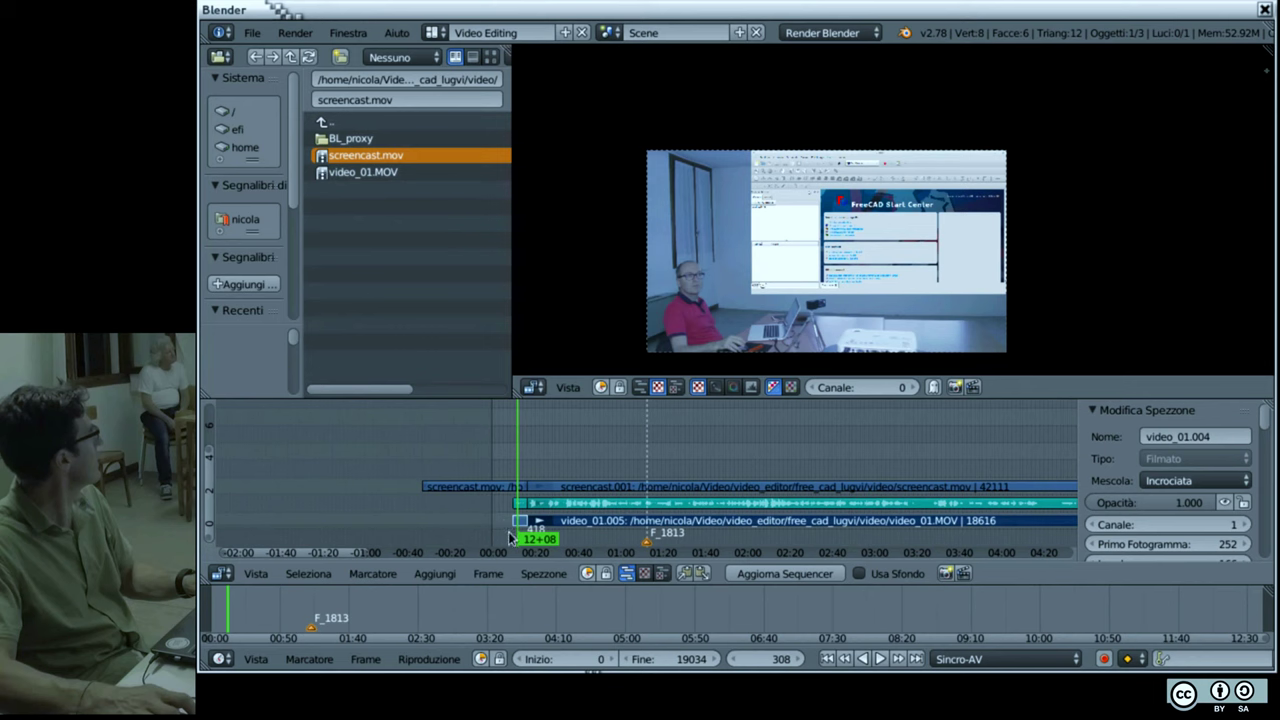
Step: Reselect the pieces before the cut, replay from frame 159, and select the short screencast.mov piece
click(506, 538)
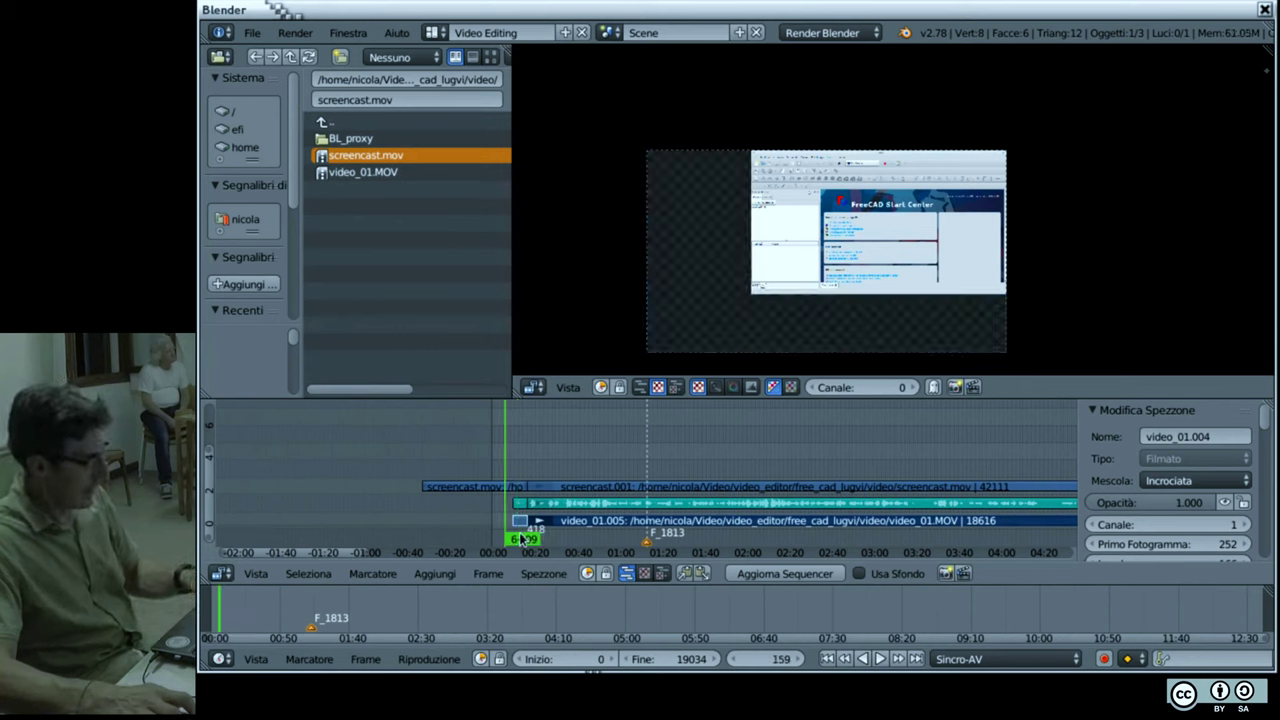
key(b)
drag(520, 538, 488, 459)
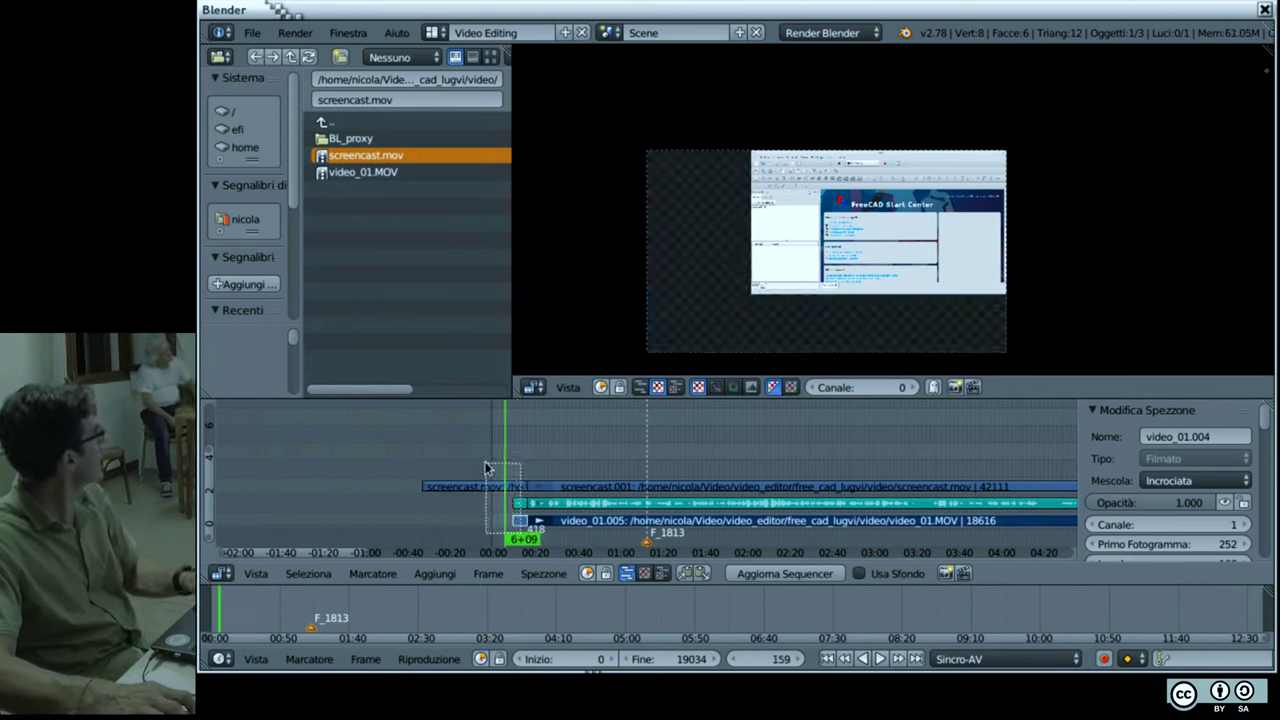
key(alt+a)
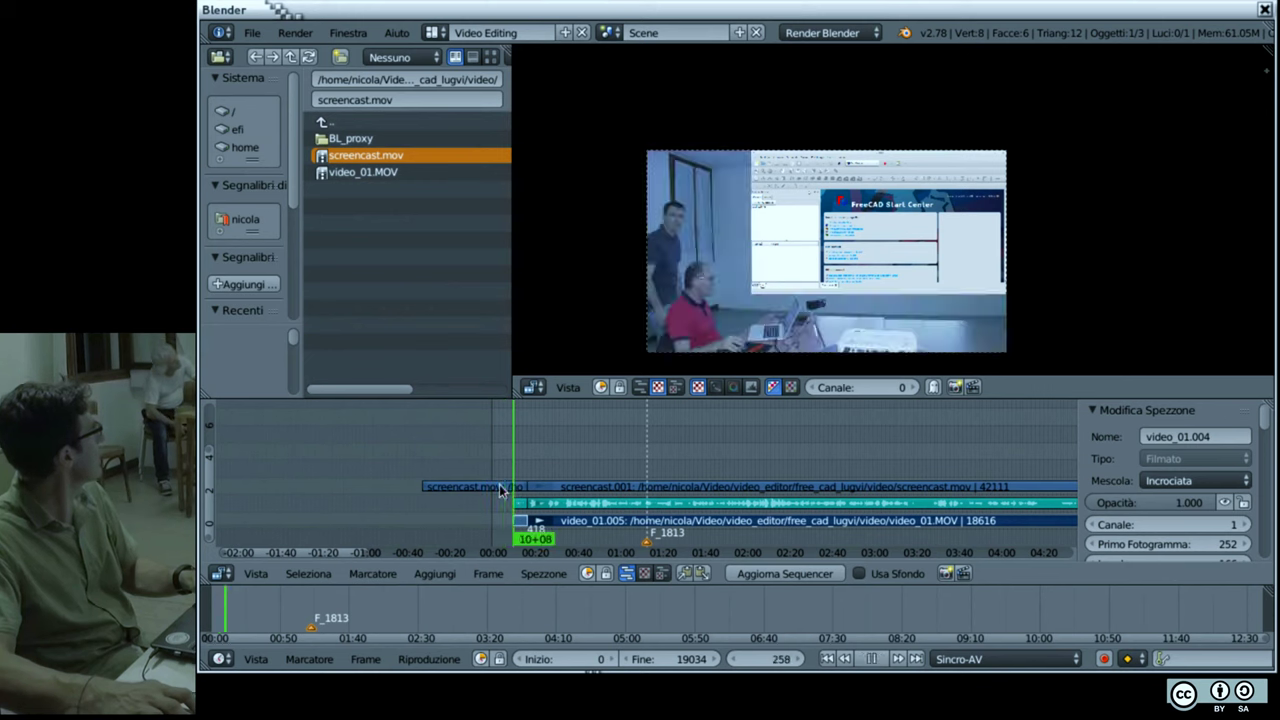
key(alt+a)
click(501, 488)
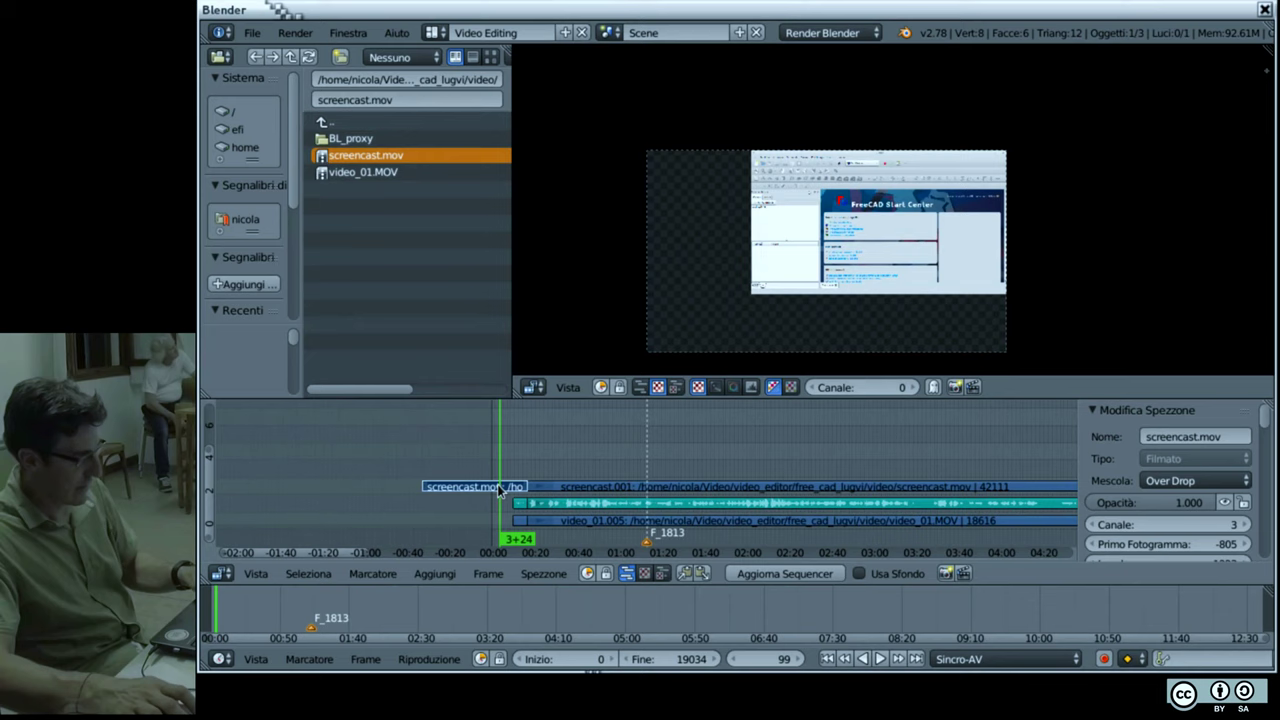
Step: Delete the short screencast.mov piece and replay the edit from frame 298
key(x)
click(505, 487)
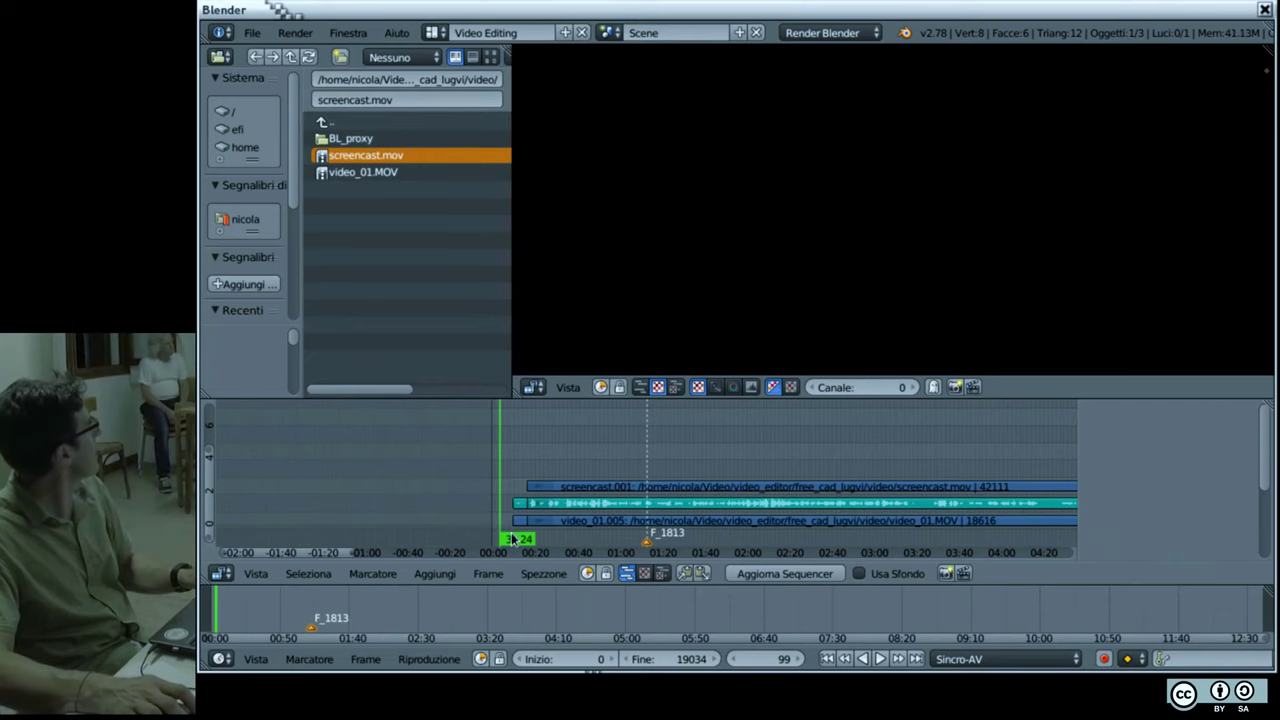
click(517, 538)
key(alt+a)
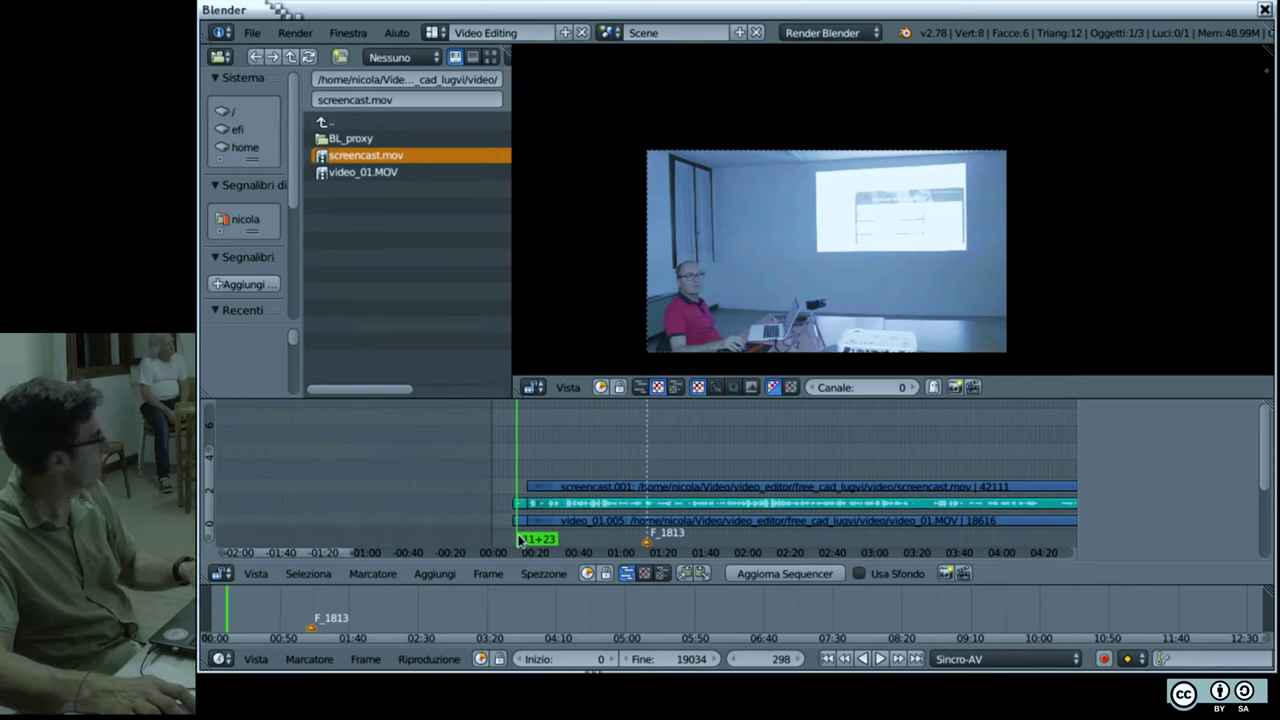
drag(518, 536, 496, 473)
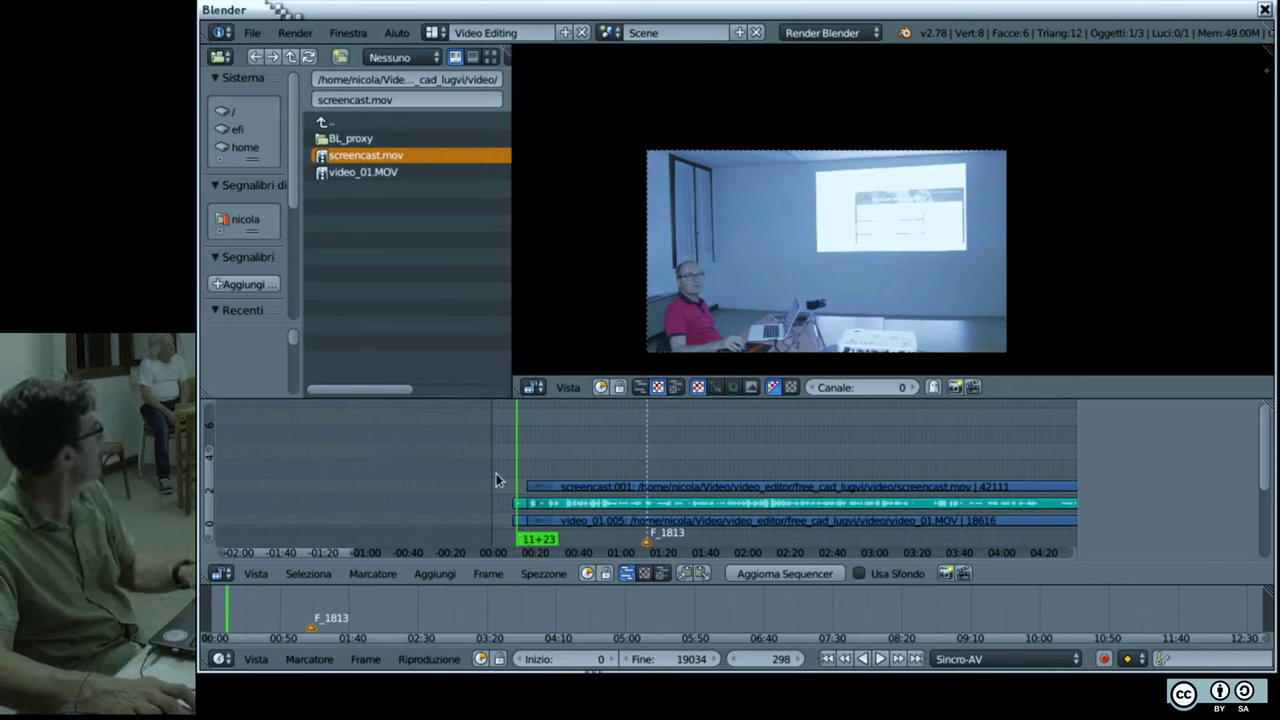
click(504, 478)
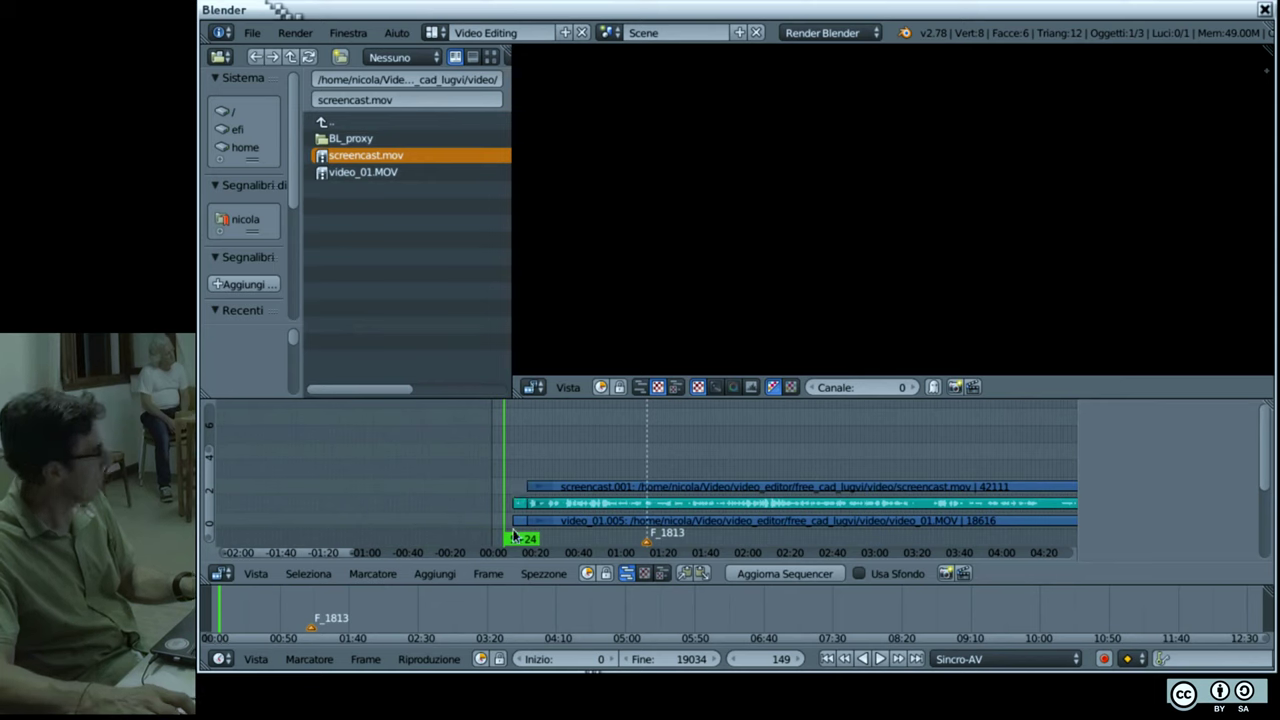
Step: Select and delete the short freecad.001 sound strip
right_click(517, 525)
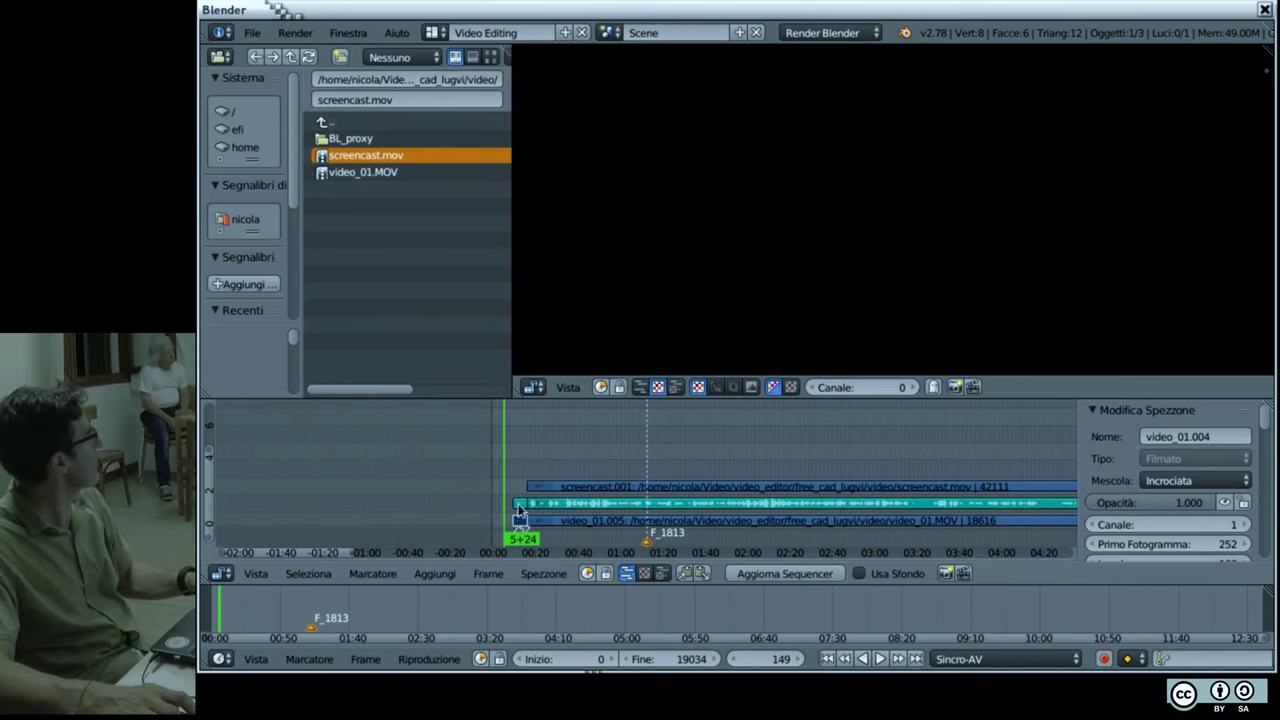
right_click(519, 507)
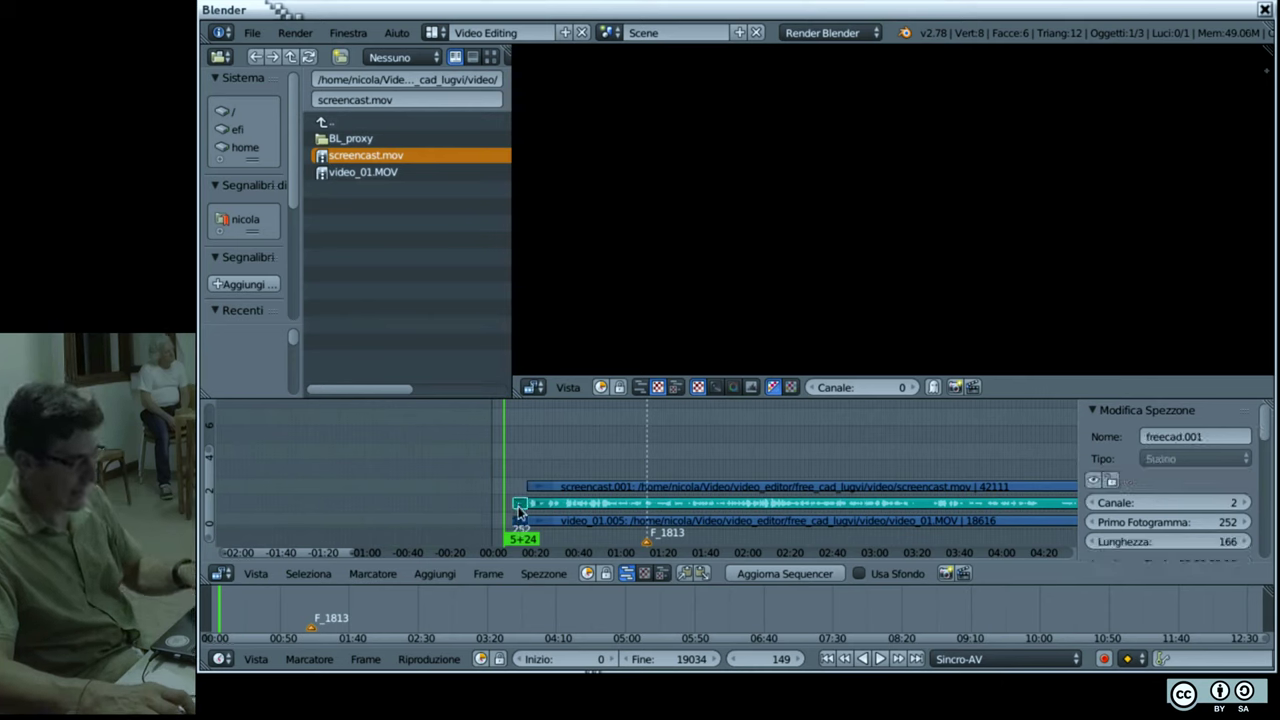
key(x)
click(518, 512)
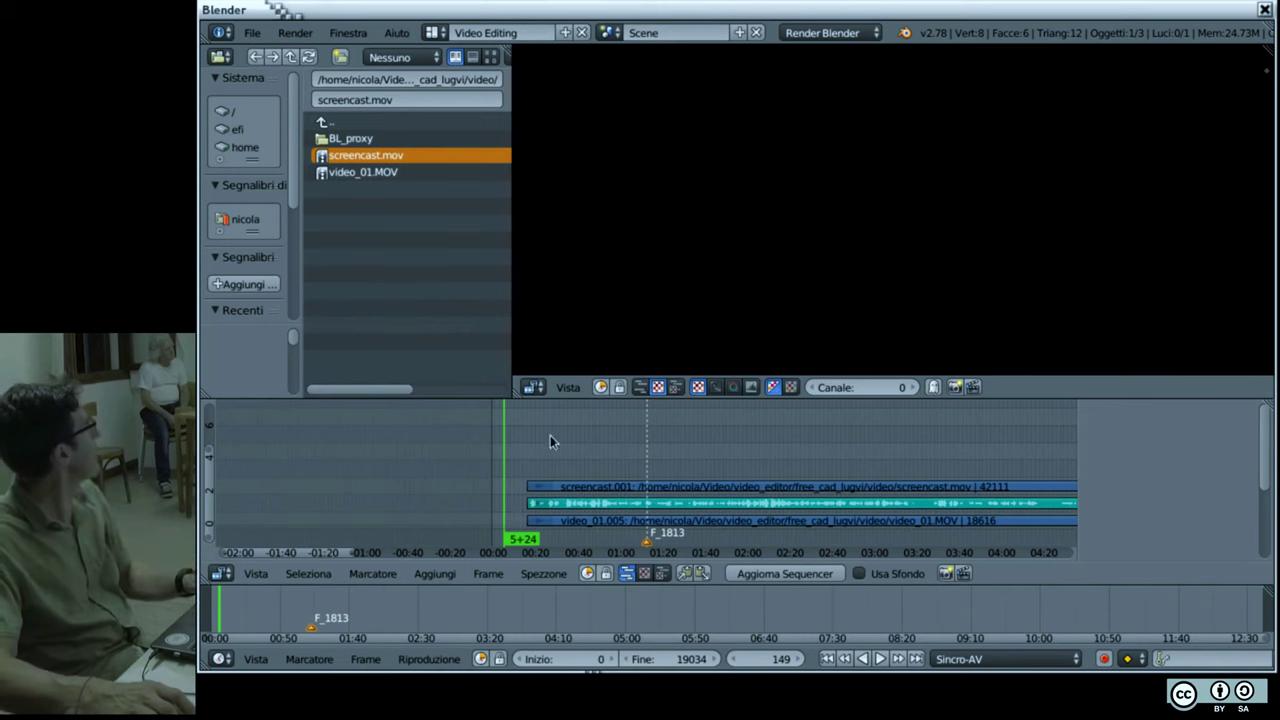
Step: Rescale the timeline and move the locandina.001 strip down near the timeline start
drag(597, 456, 618, 487)
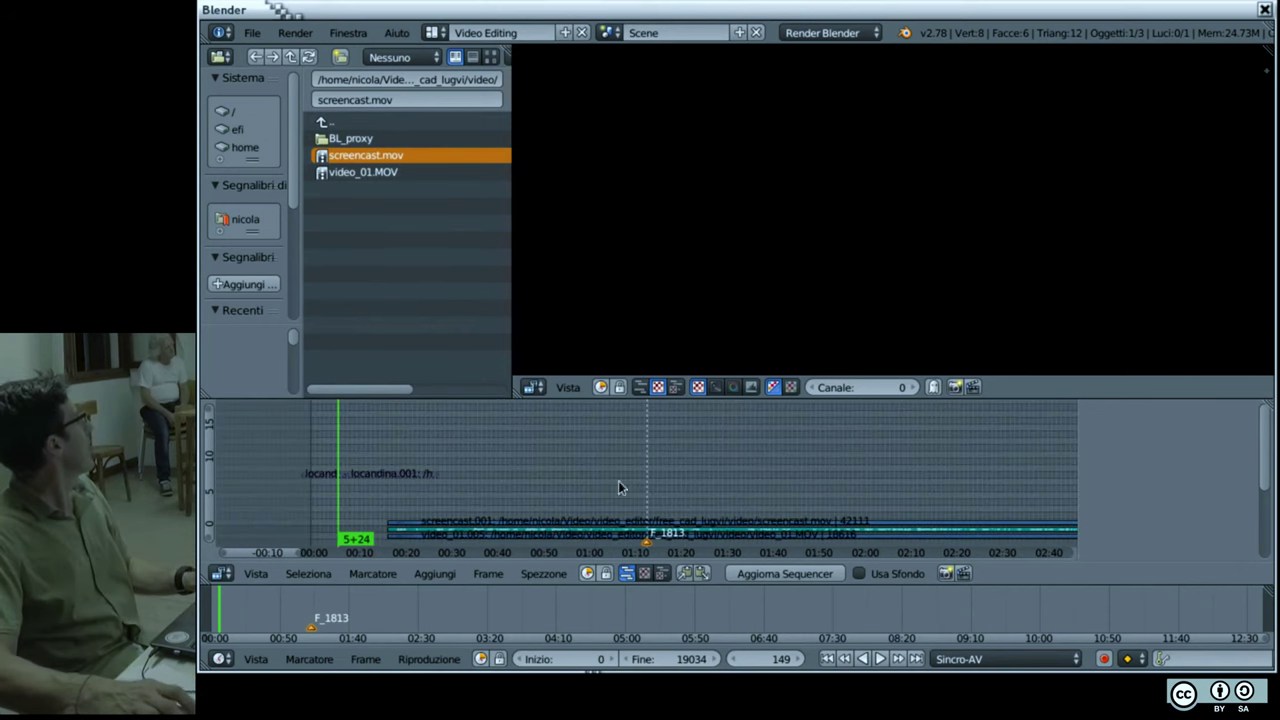
mouse_move(397, 477)
mouse_down()
mouse_move(586, 444)
mouse_move(584, 488)
mouse_move(703, 471)
mouse_up()
right_click(592, 428)
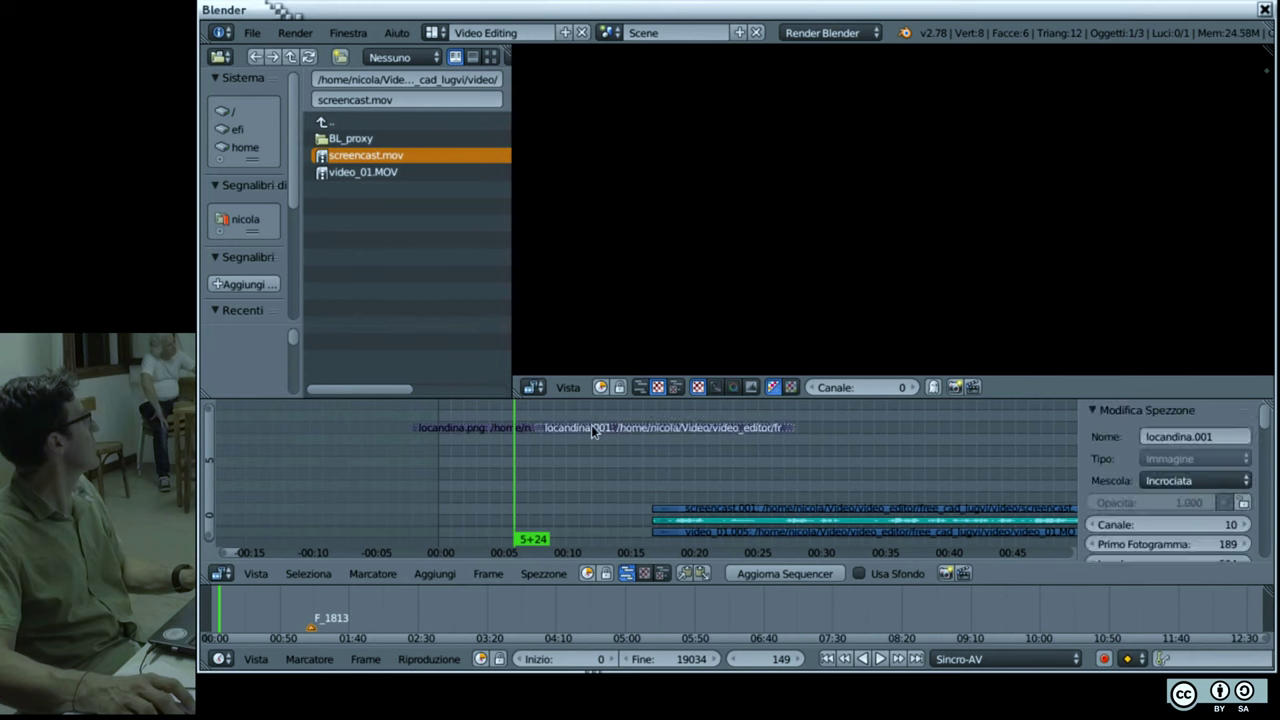
key(g)
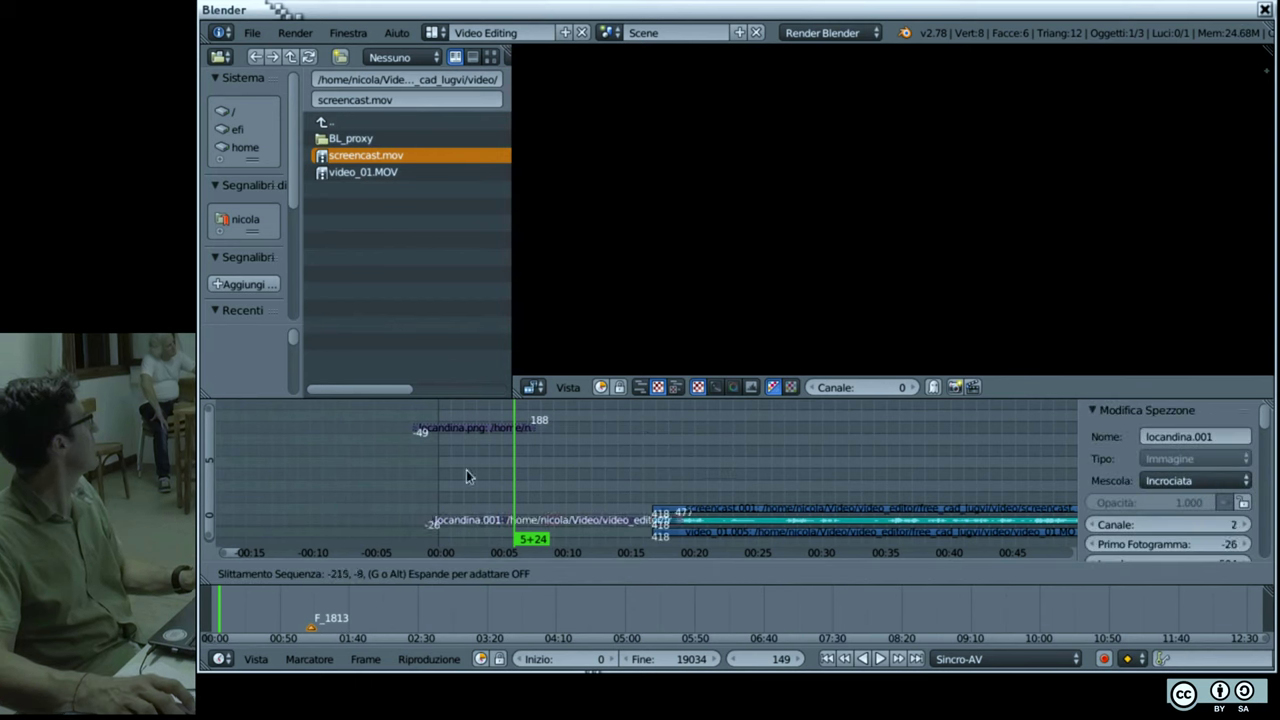
click(452, 524)
Step: Delete the duplicate locandina.png image strip
right_click(465, 428)
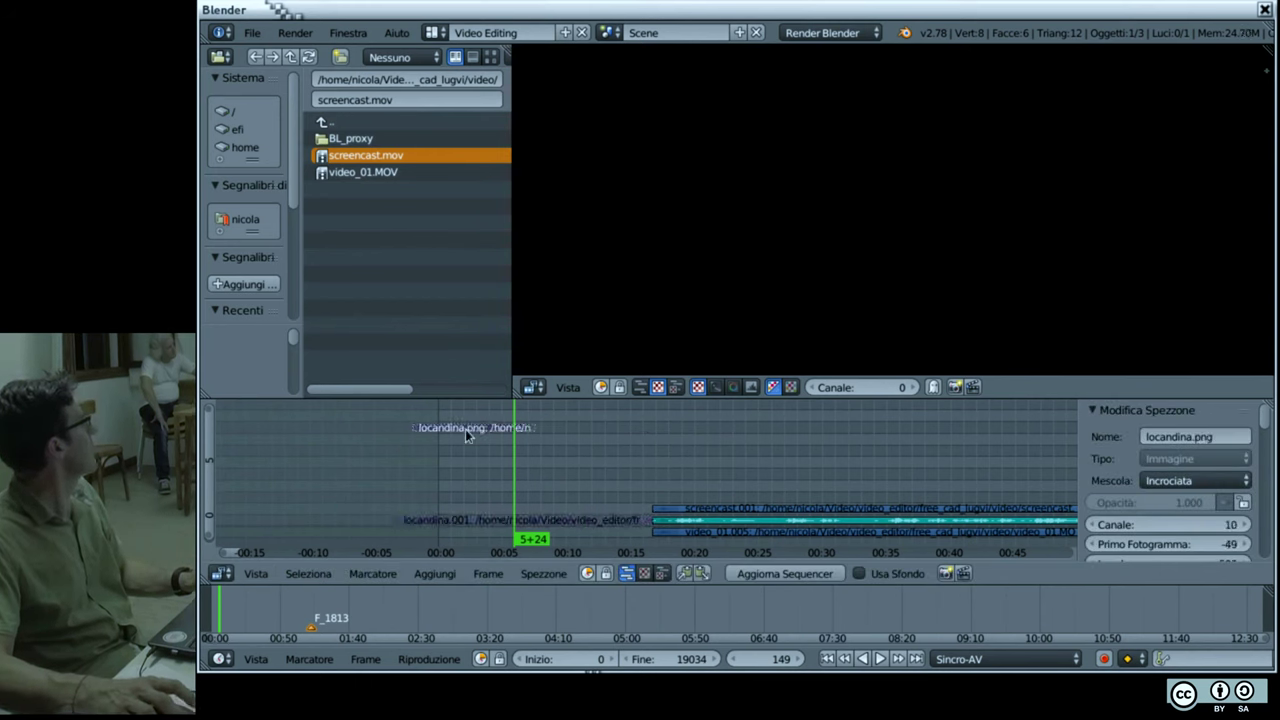
key(x)
click(461, 440)
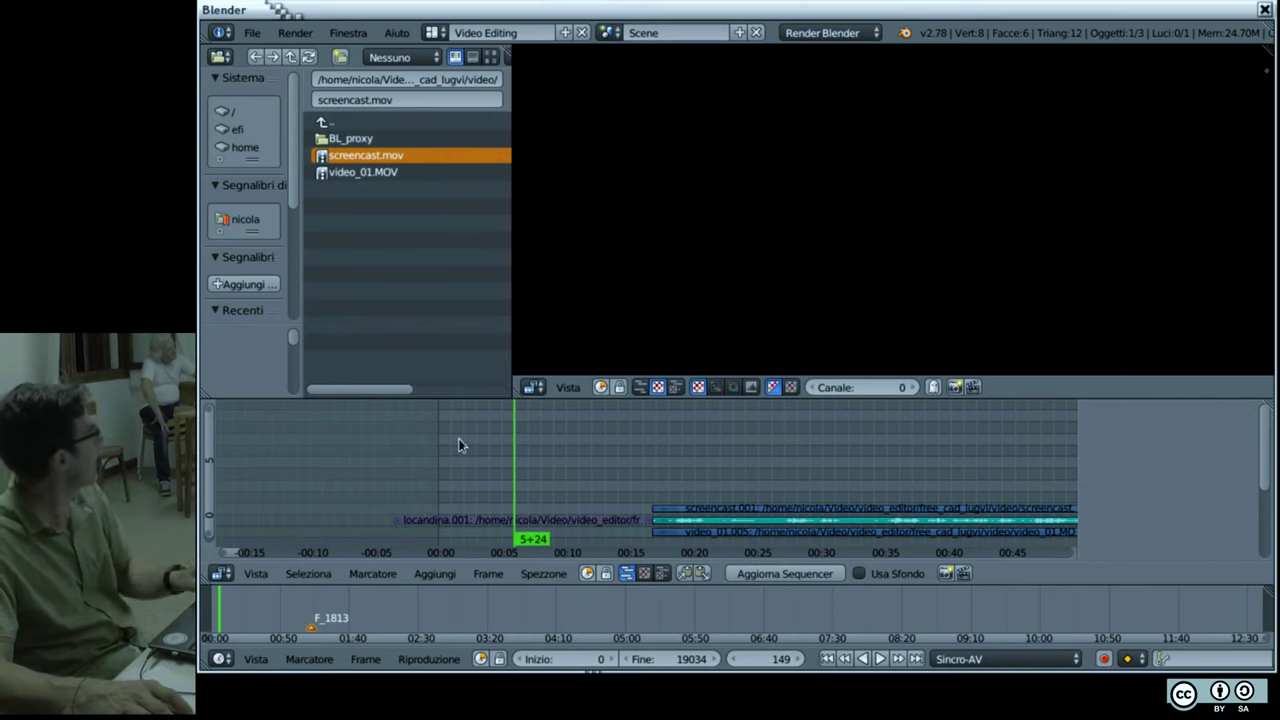
Step: Leave locandina.001 in place and pan the timeline to show it near 00:00
scroll(575, 515, left, 3)
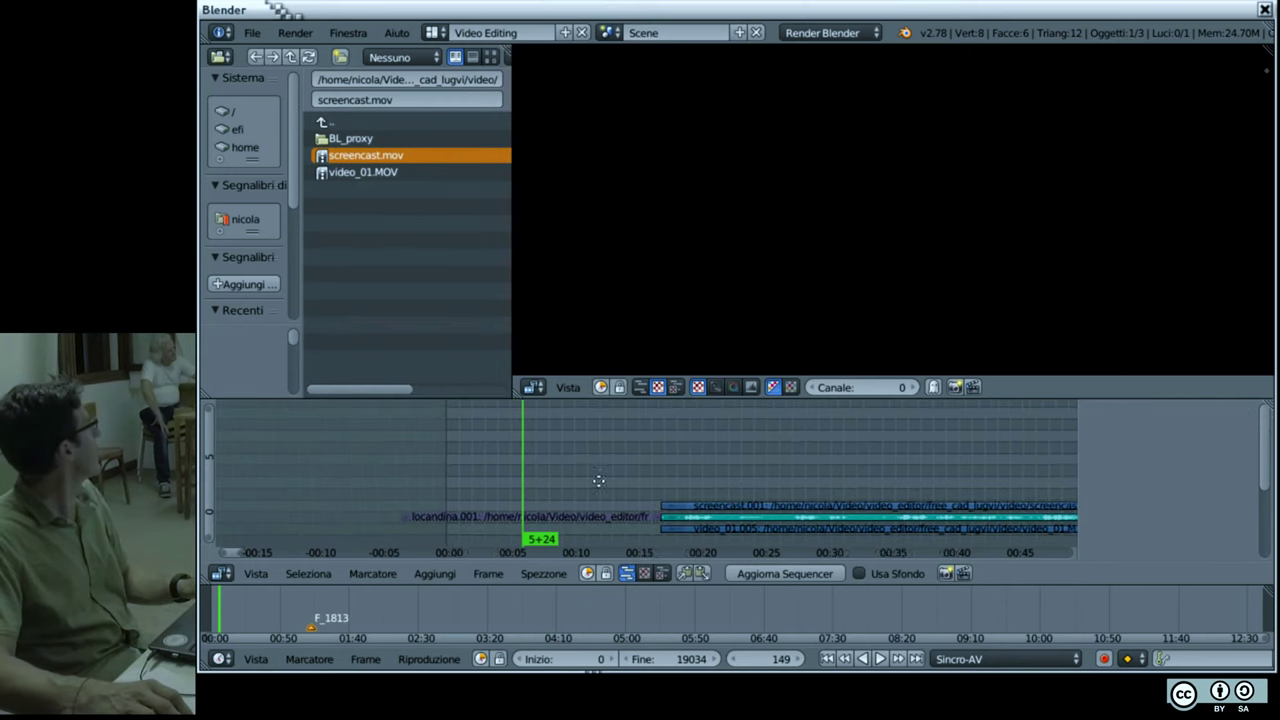
right_click(623, 514)
key(g)
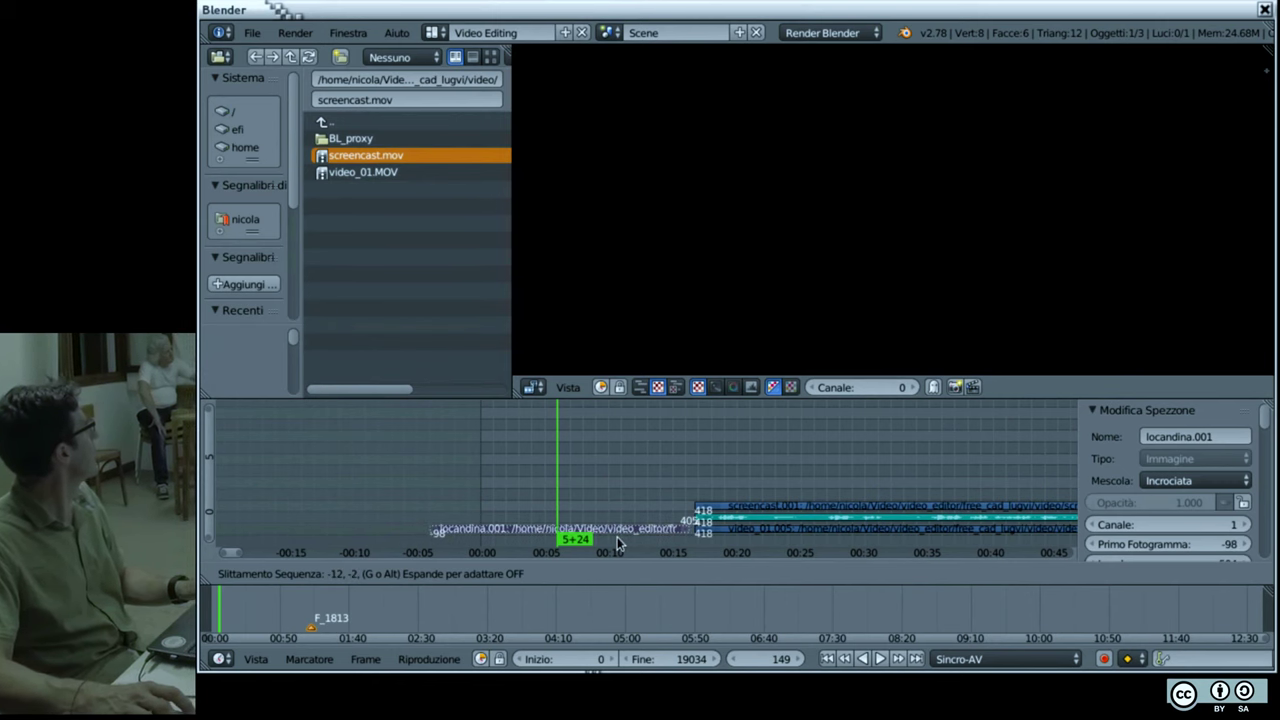
right_click(620, 538)
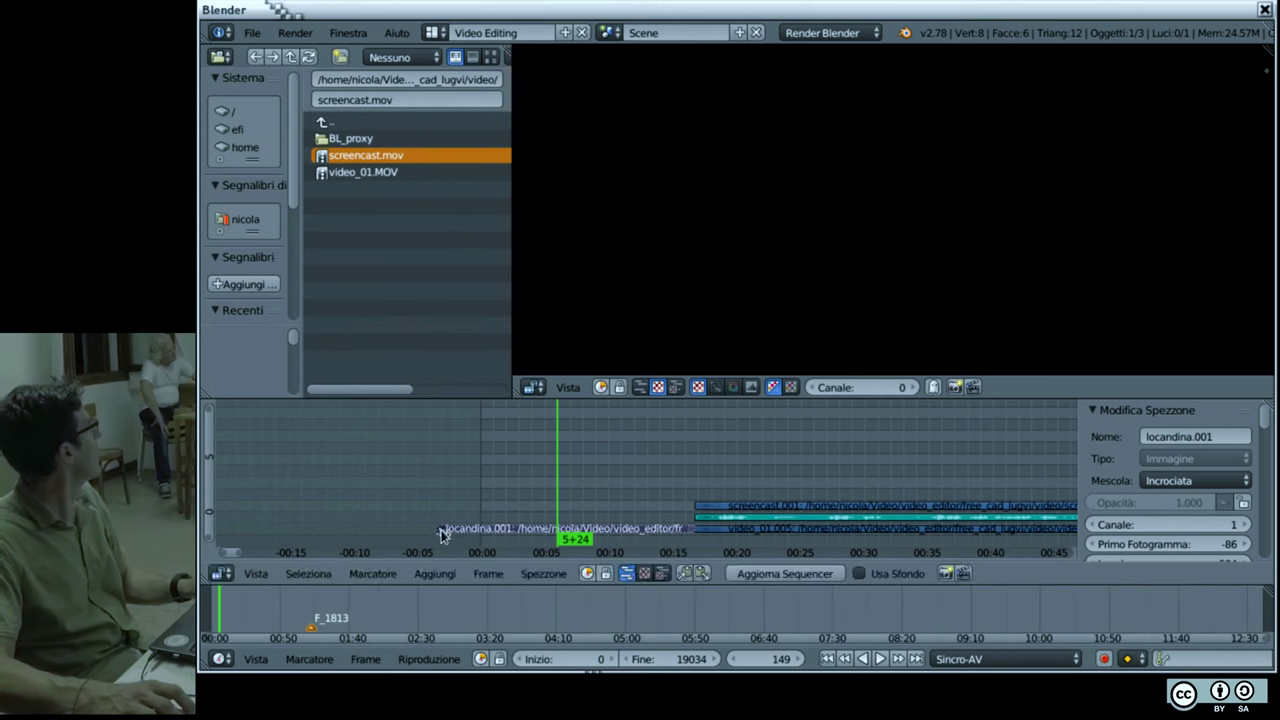
scroll(452, 530, up, 1)
scroll(459, 528, up, 5)
drag(459, 521, 628, 487)
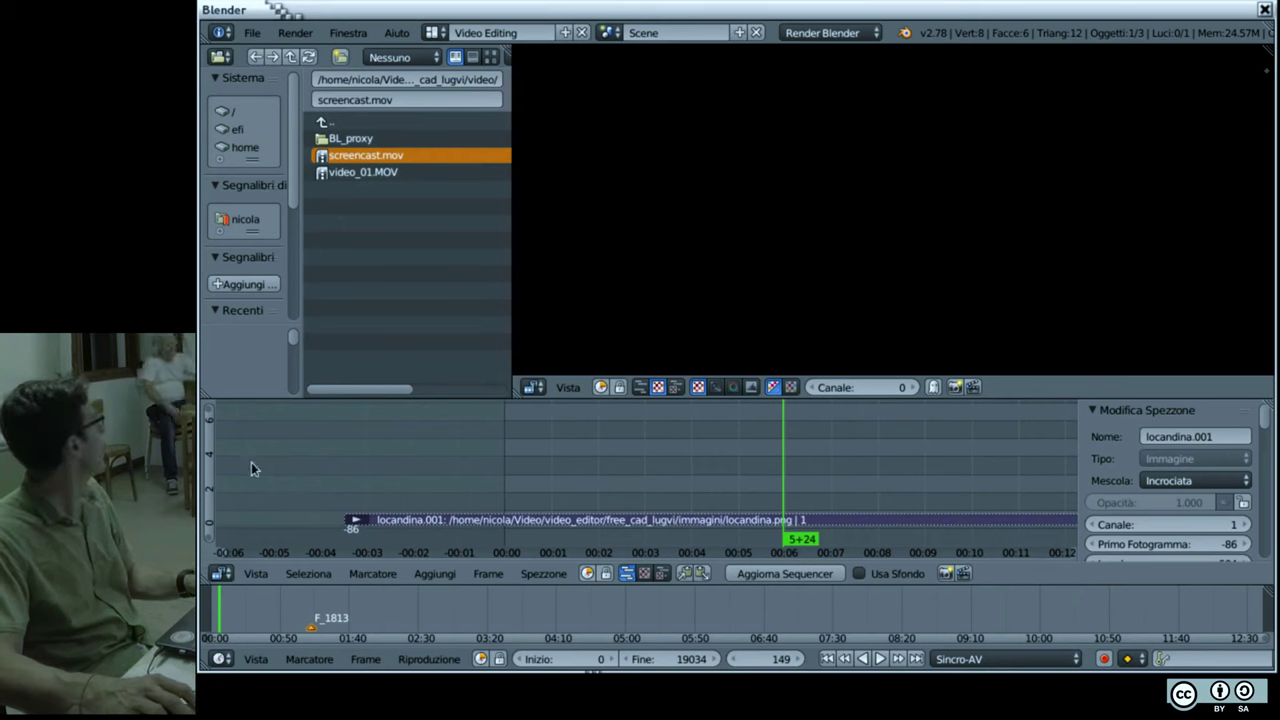
Step: Move the poster strip to the timeline start and set its start frame to 0
key(shift+Left)
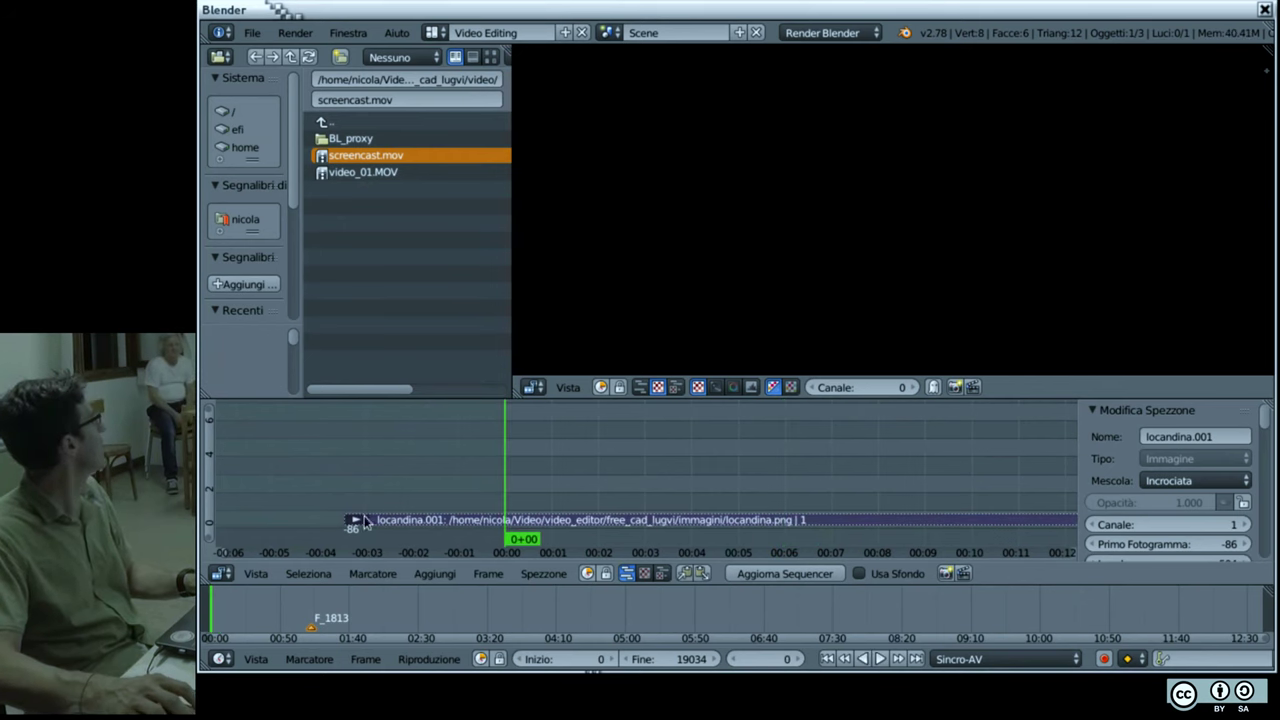
key(g)
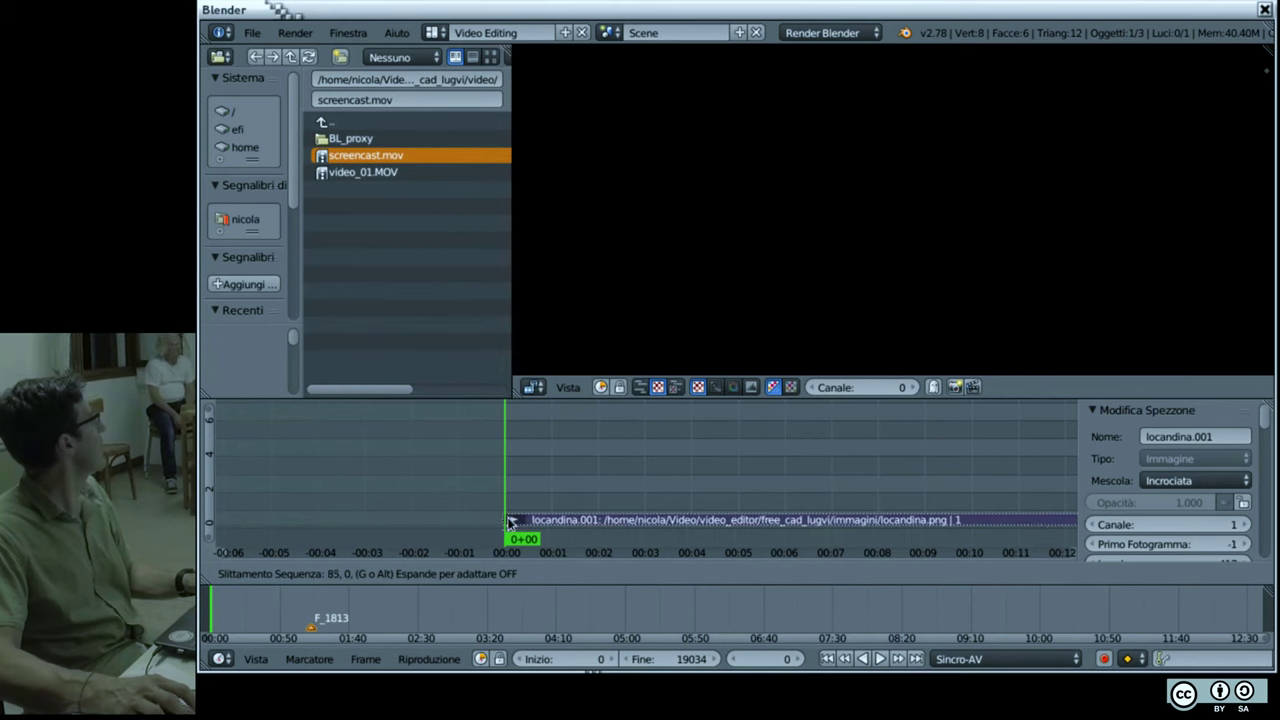
click(508, 520)
scroll(1106, 510, down, 3)
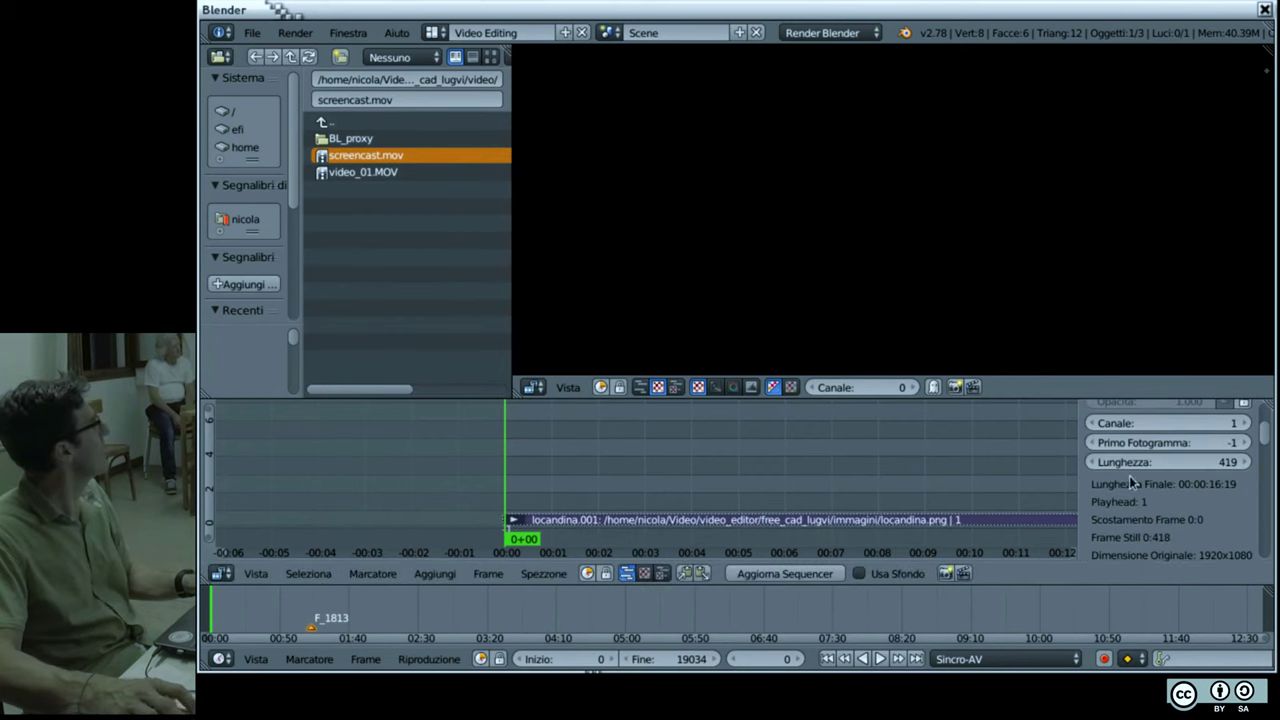
click(1149, 443)
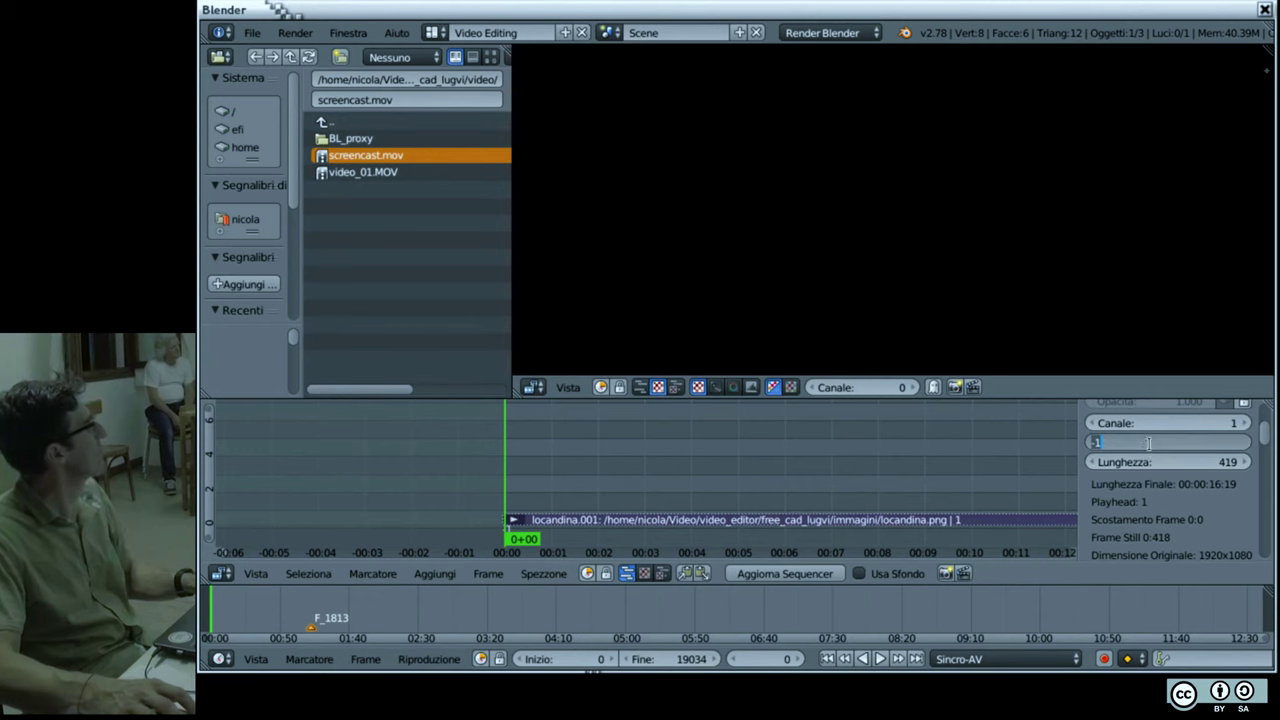
text(0)
key(Return)
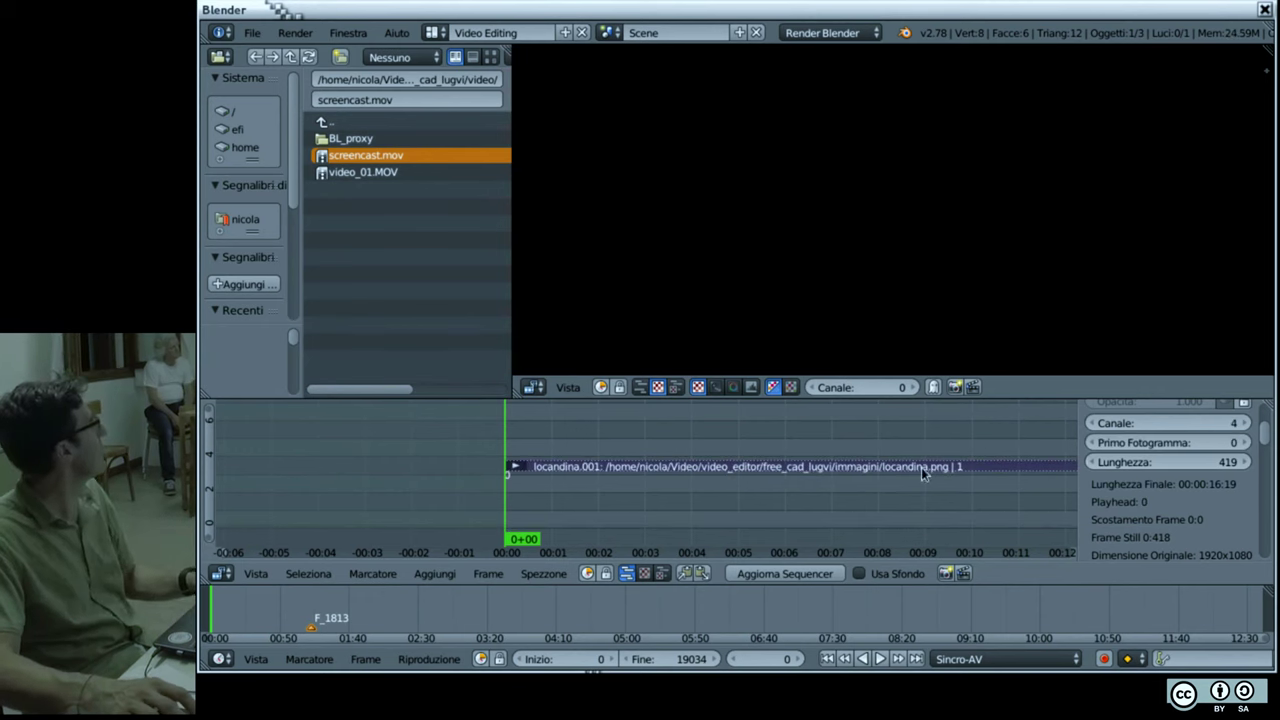
Step: Cut the poster at frame 125 (5 seconds), delete the remainder, and reselect the strip
click(903, 422)
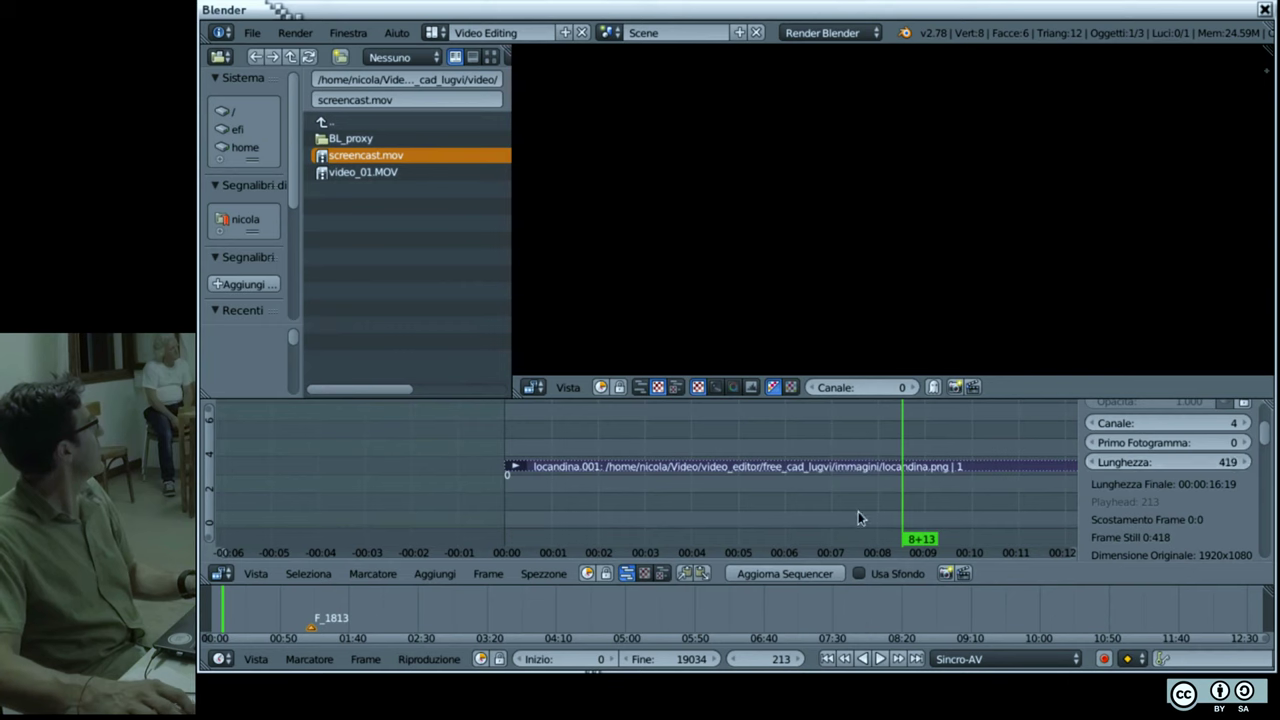
click(742, 543)
click(740, 548)
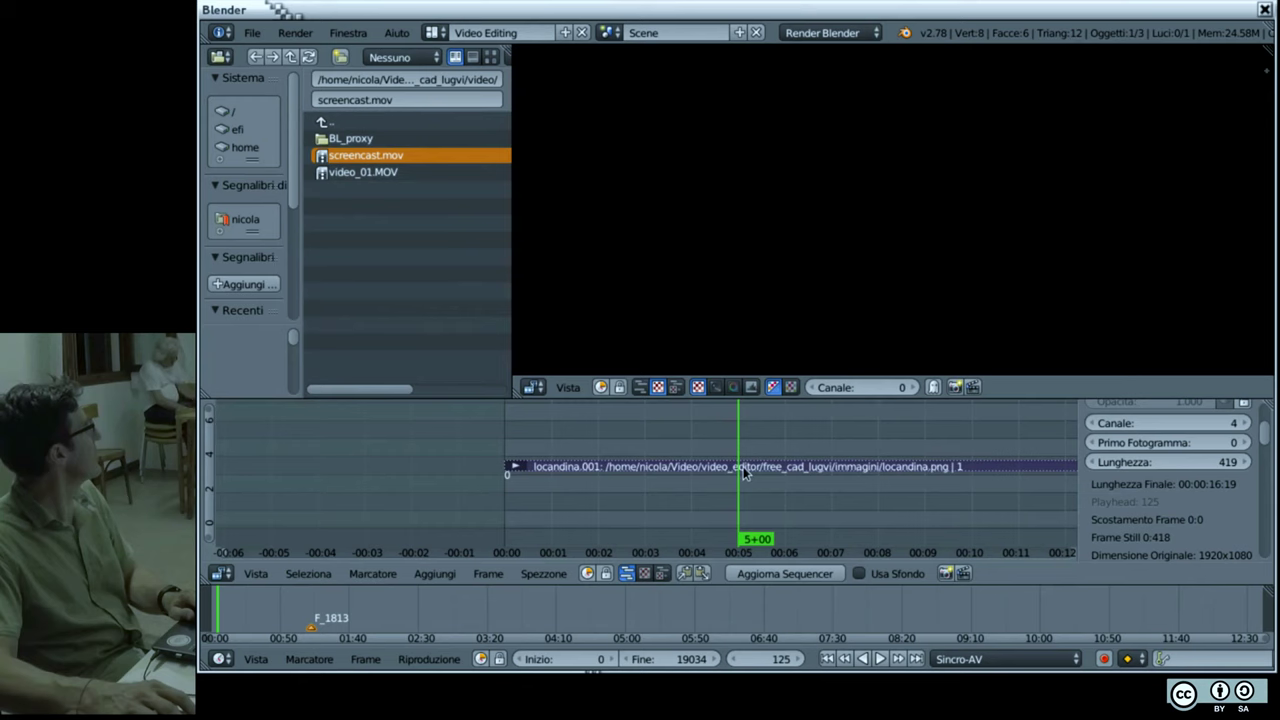
key(k)
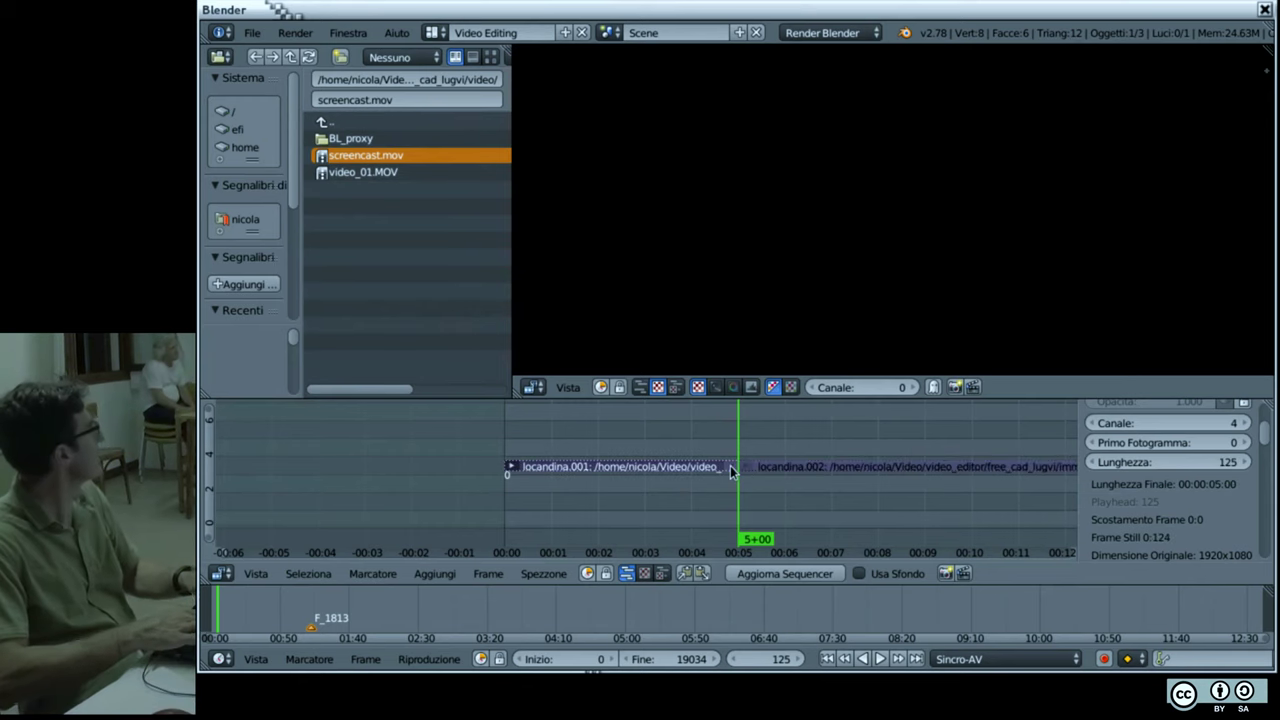
right_click(876, 470)
key(x)
click(878, 462)
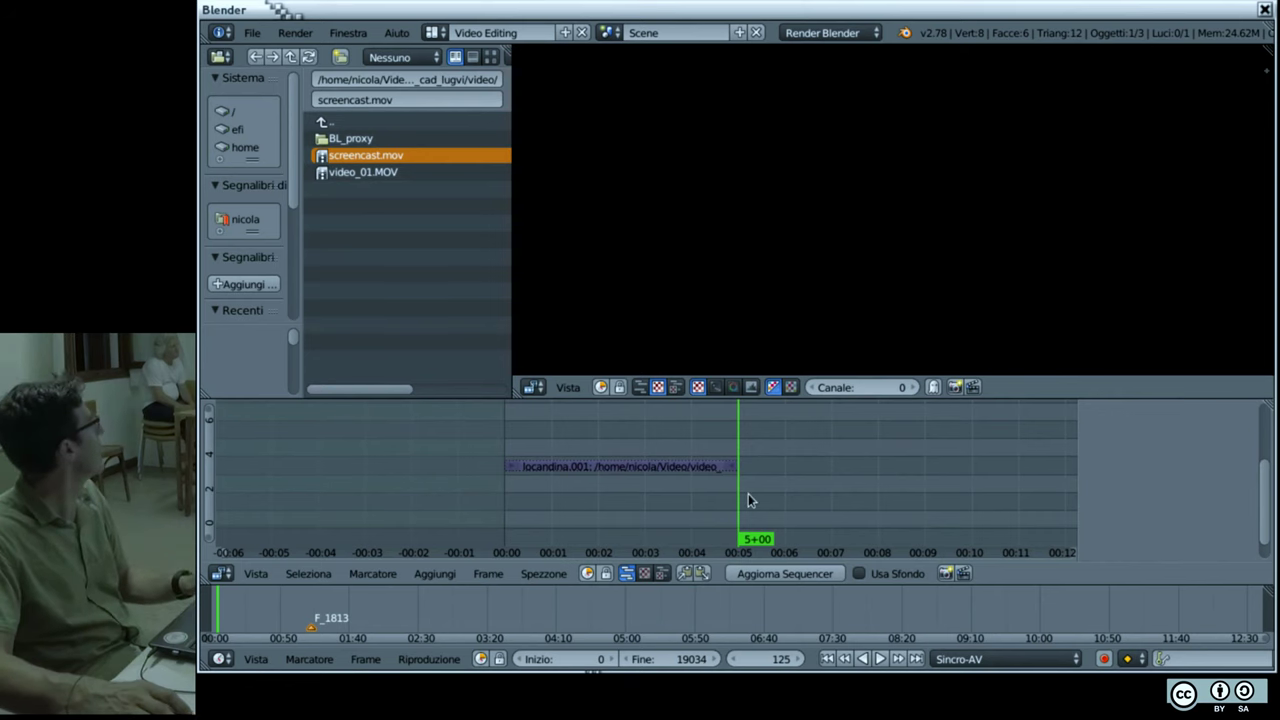
click(562, 494)
right_click(611, 463)
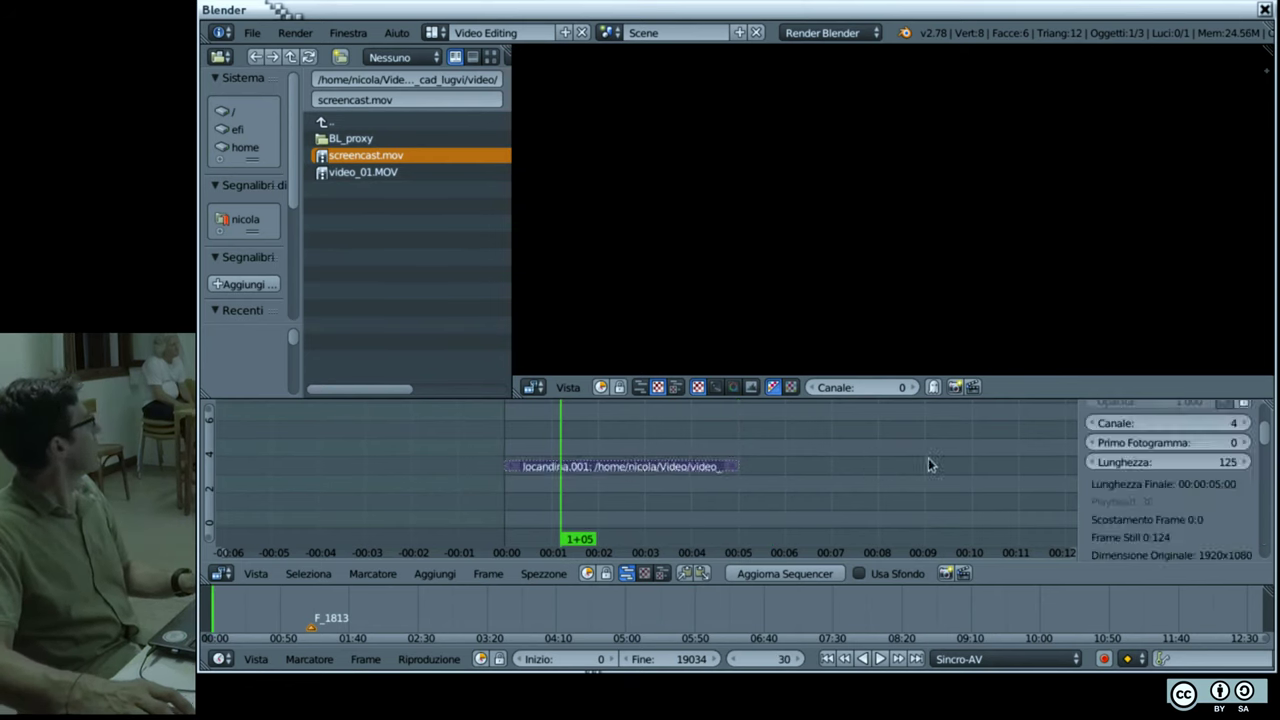
scroll(1168, 470, up, 4)
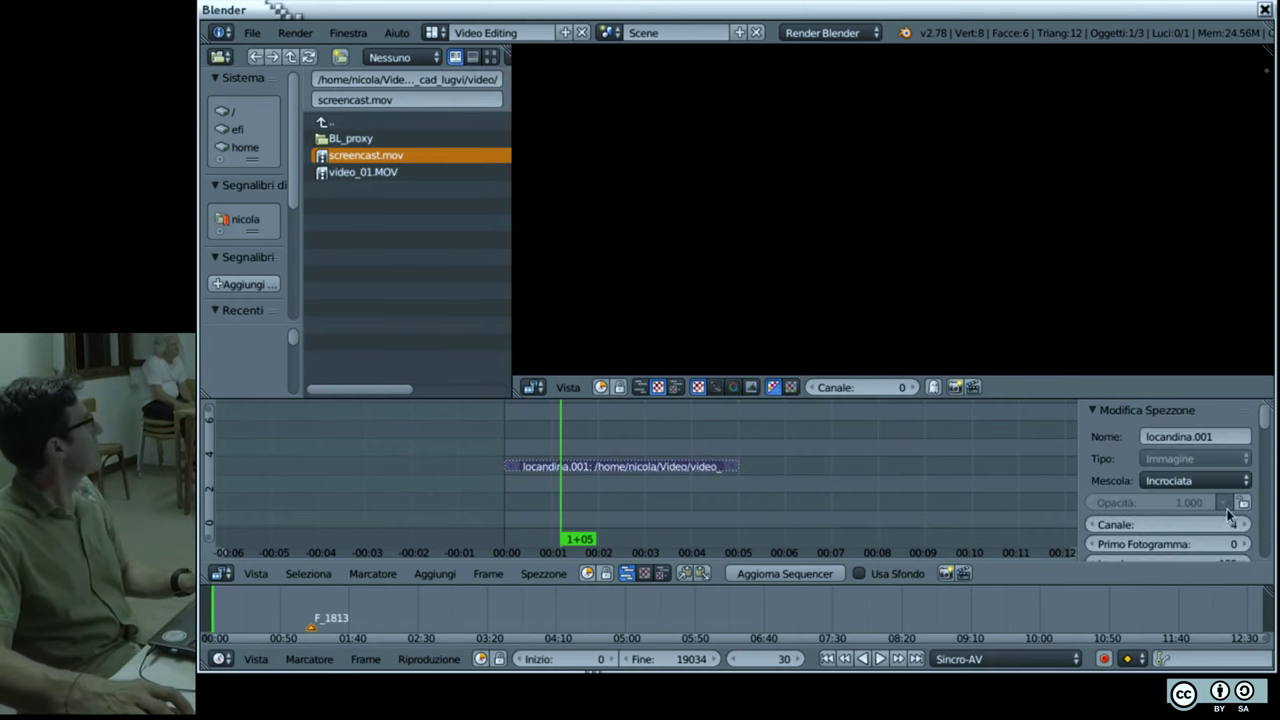
Step: Unmute locandina.001 and scrub back to its first frames to show the FreeCAD title
click(1225, 504)
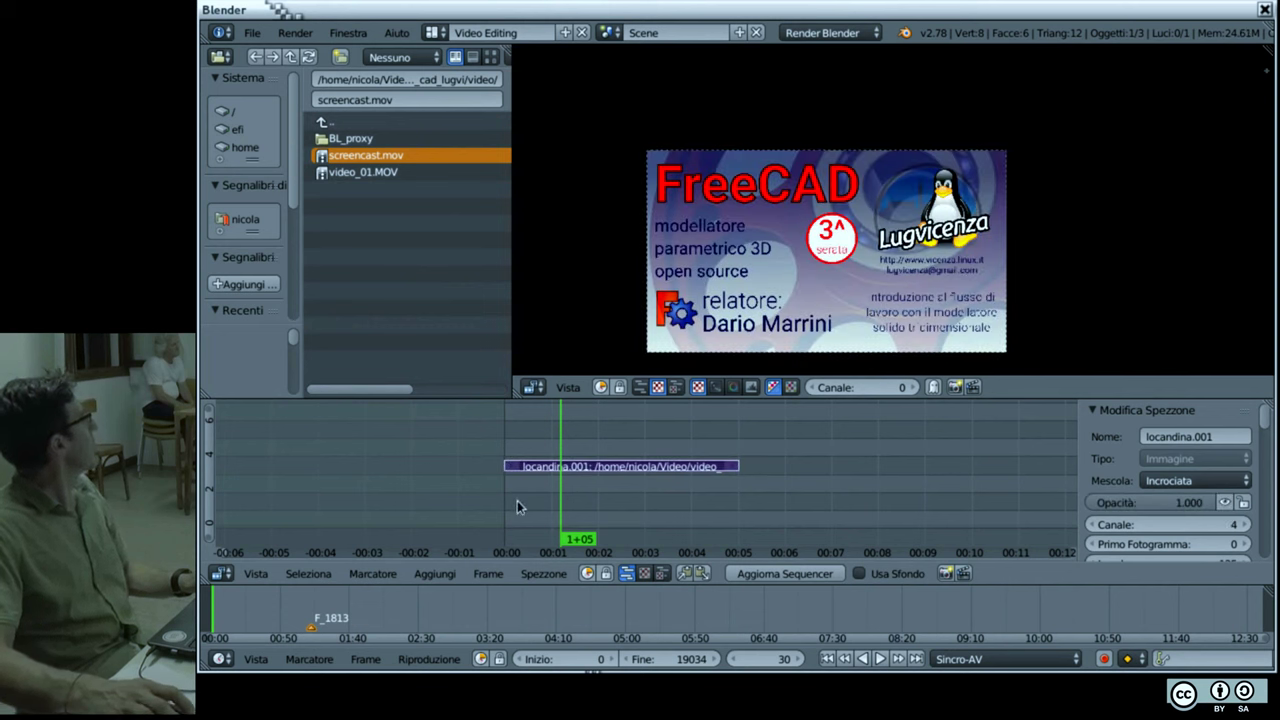
mouse_move(513, 502)
mouse_down()
mouse_move(547, 514)
mouse_move(503, 527)
mouse_up()
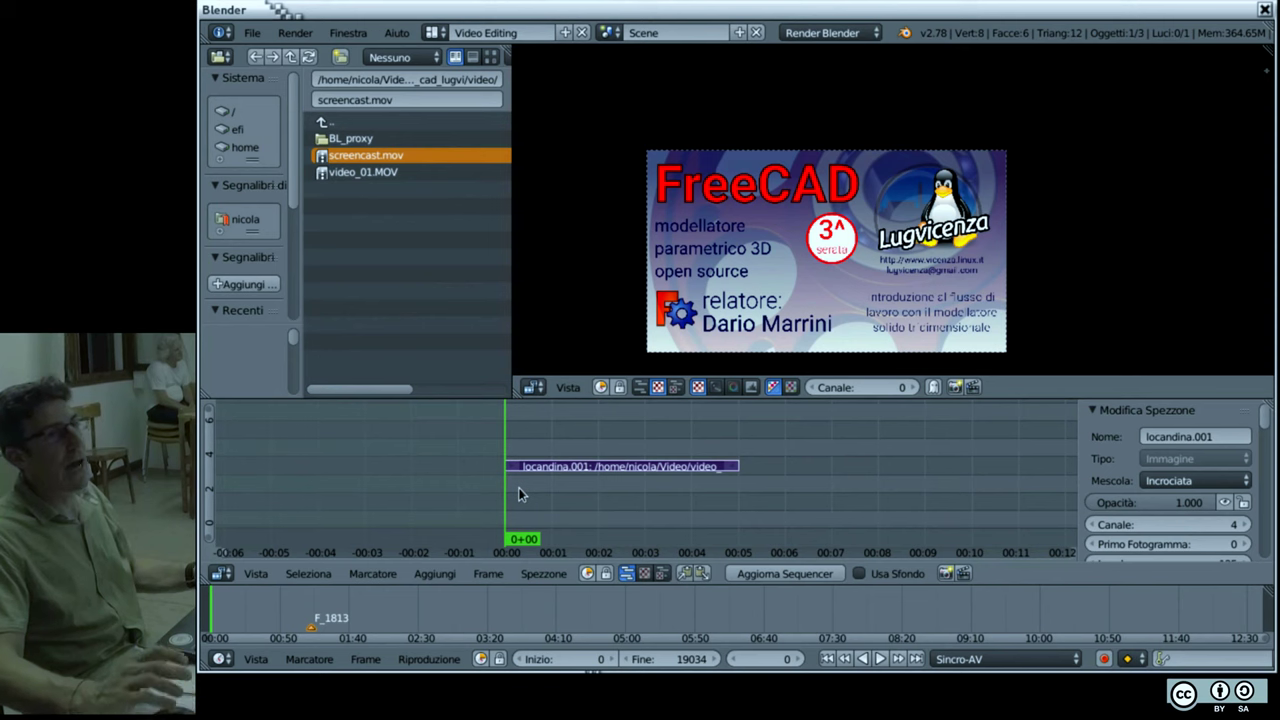
scroll(518, 490, up, 1)
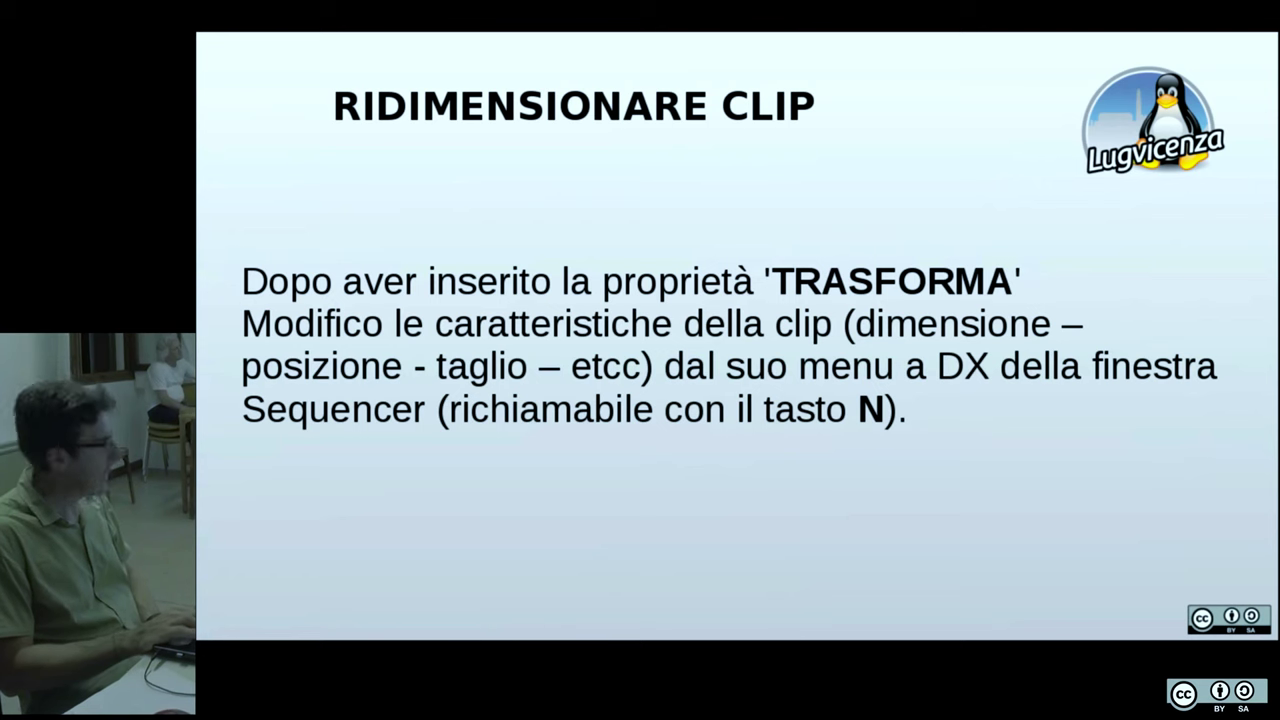
Step: Advance to the KAYFRAME slide listing the keyframe add, jump and delete keys
click(208, 659)
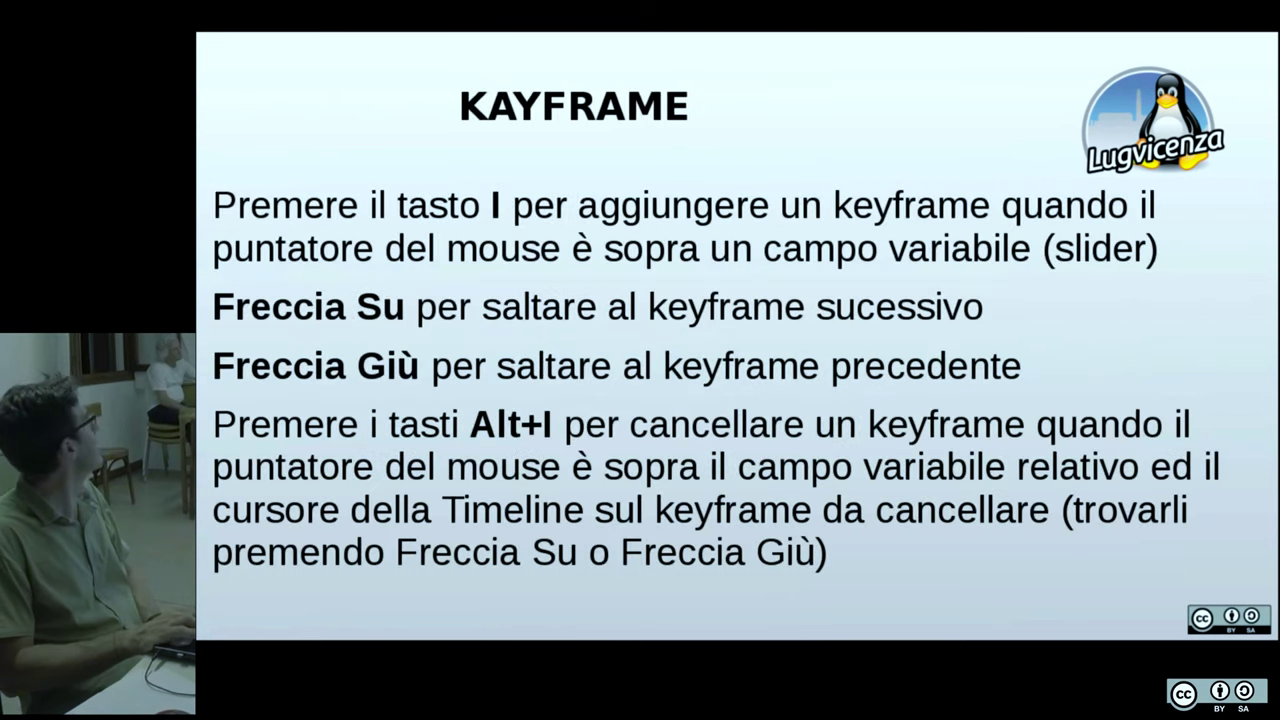
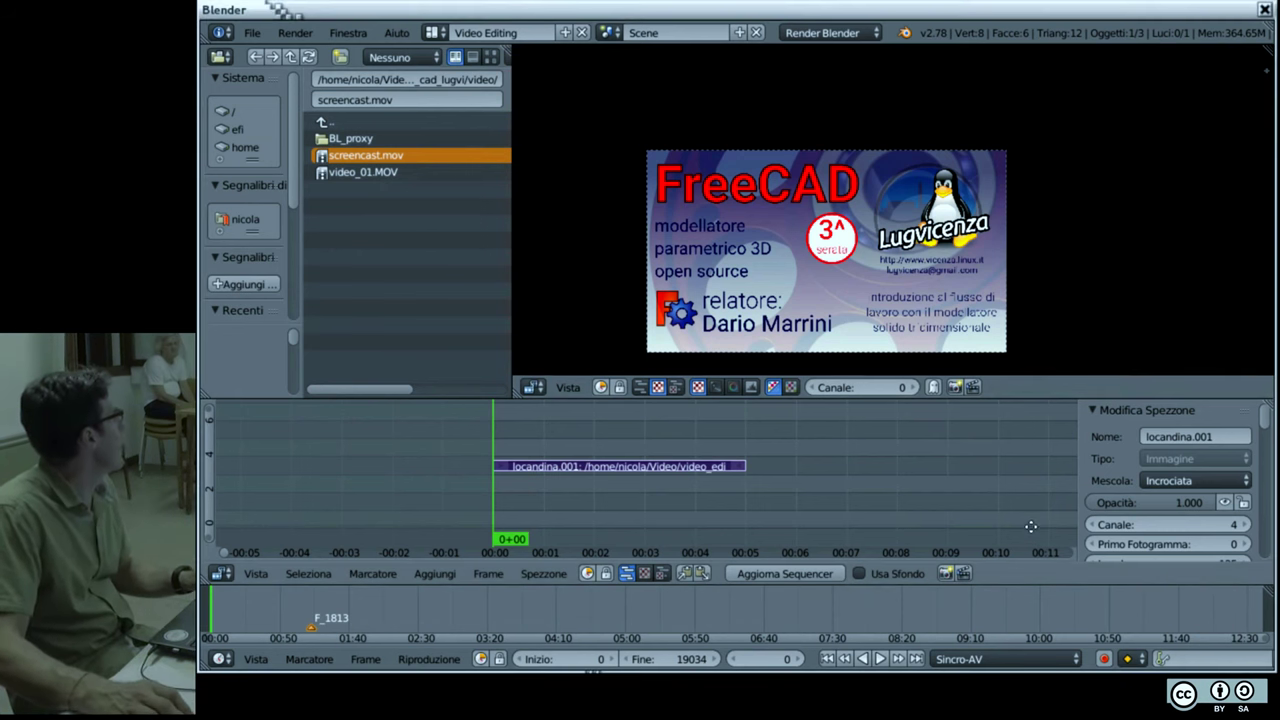
Step: Drop the locandina.001 strip's opacity to 0.000 and keyframe it at frame 0
scroll(927, 515, up, 1)
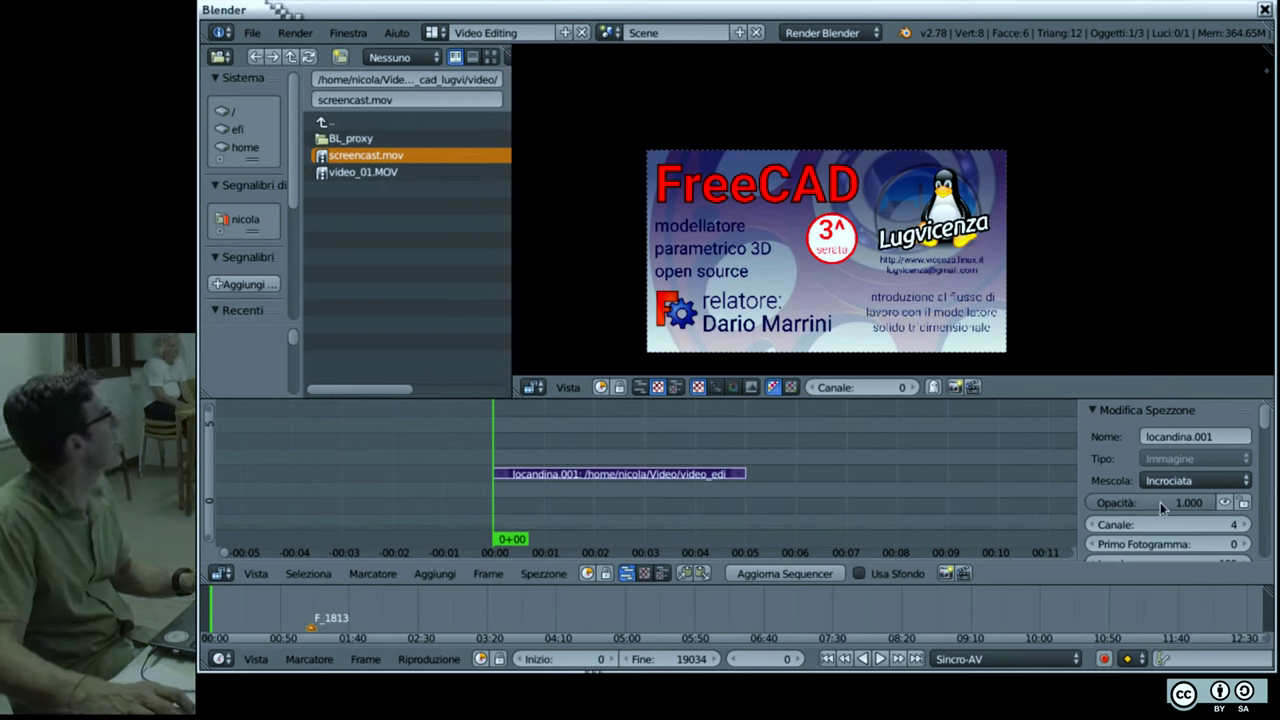
drag(1208, 500, 1100, 502)
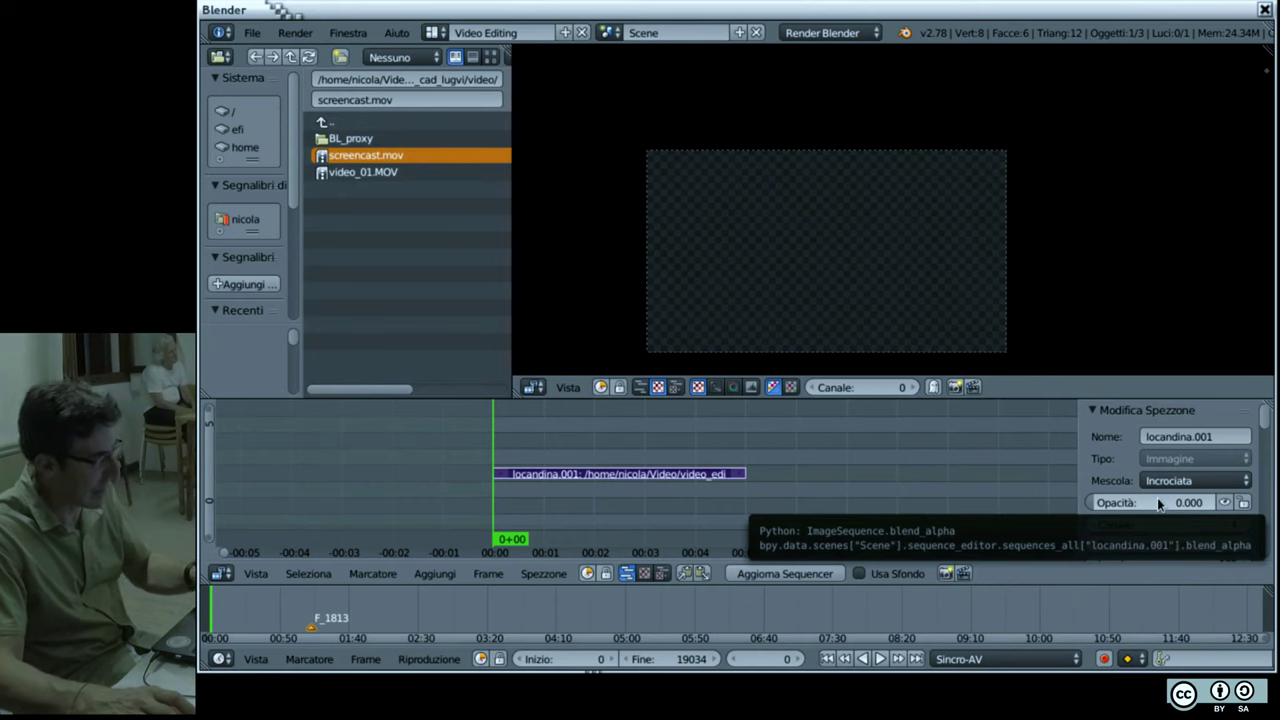
key(i)
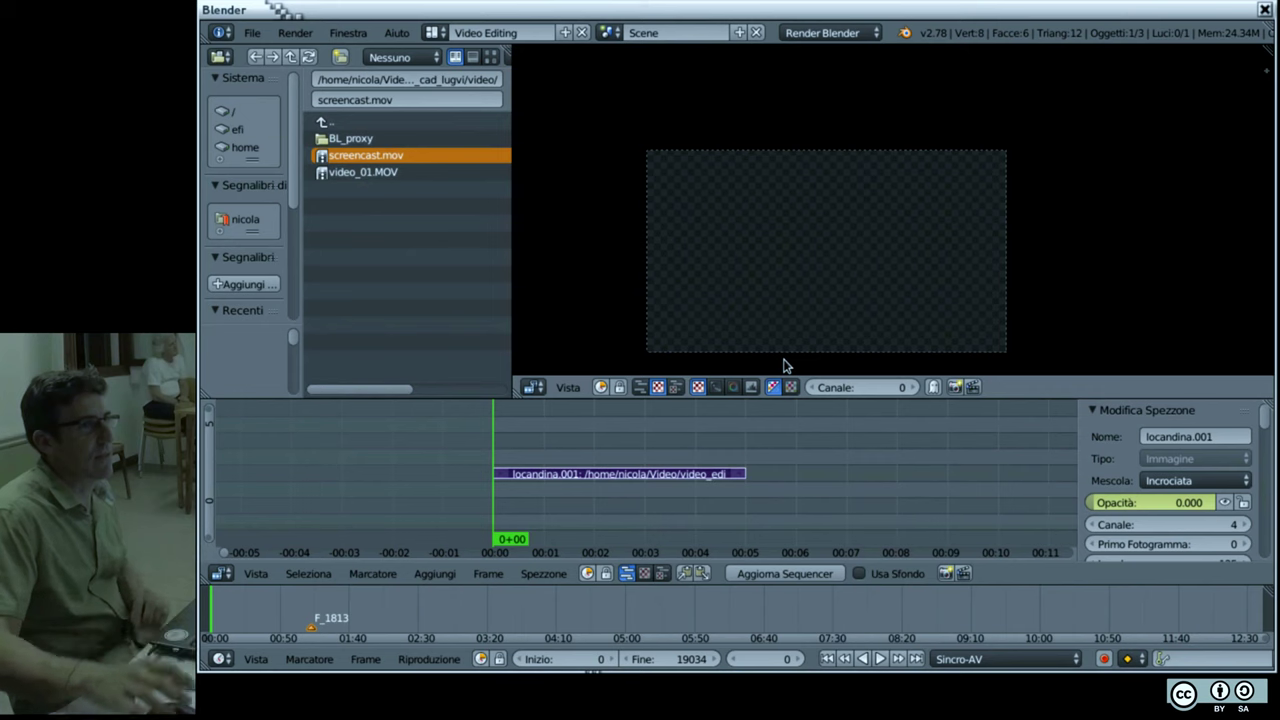
Step: Turn the file browser into a Graph Editor and expand it over the preview area
click(220, 58)
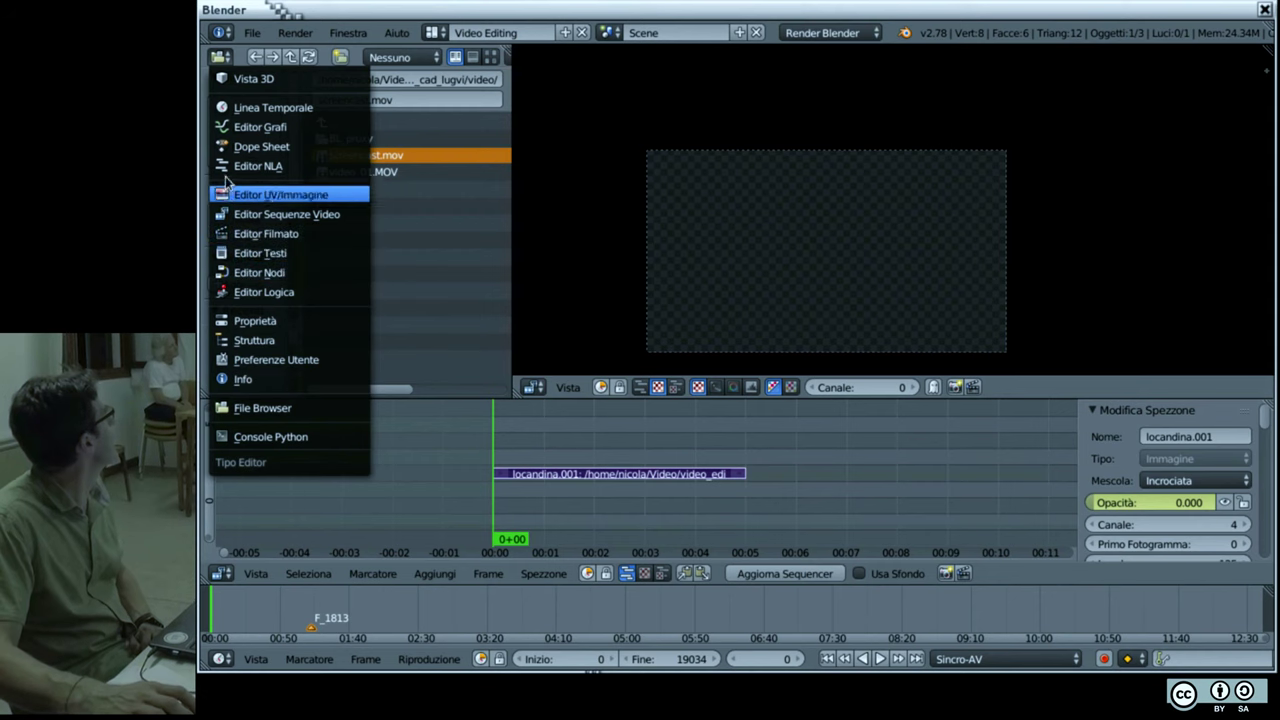
click(237, 132)
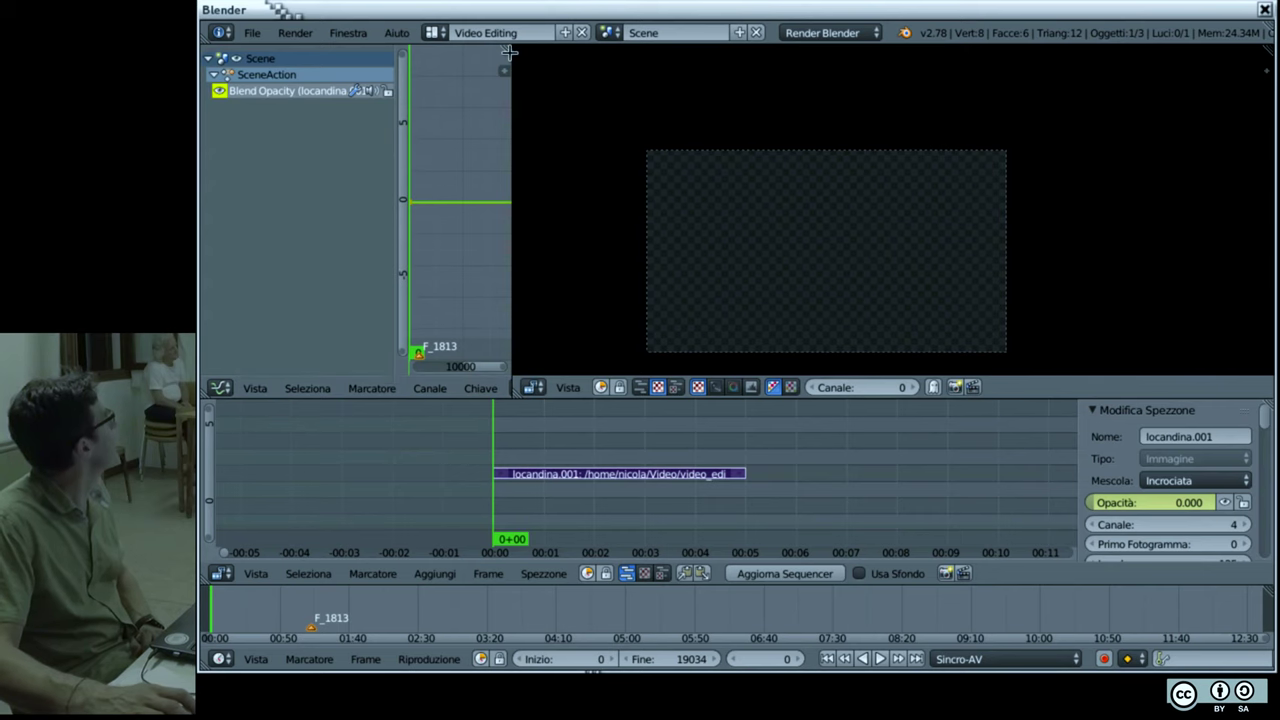
mouse_move(510, 52)
mouse_down()
mouse_move(542, 52)
mouse_move(512, 59)
mouse_up()
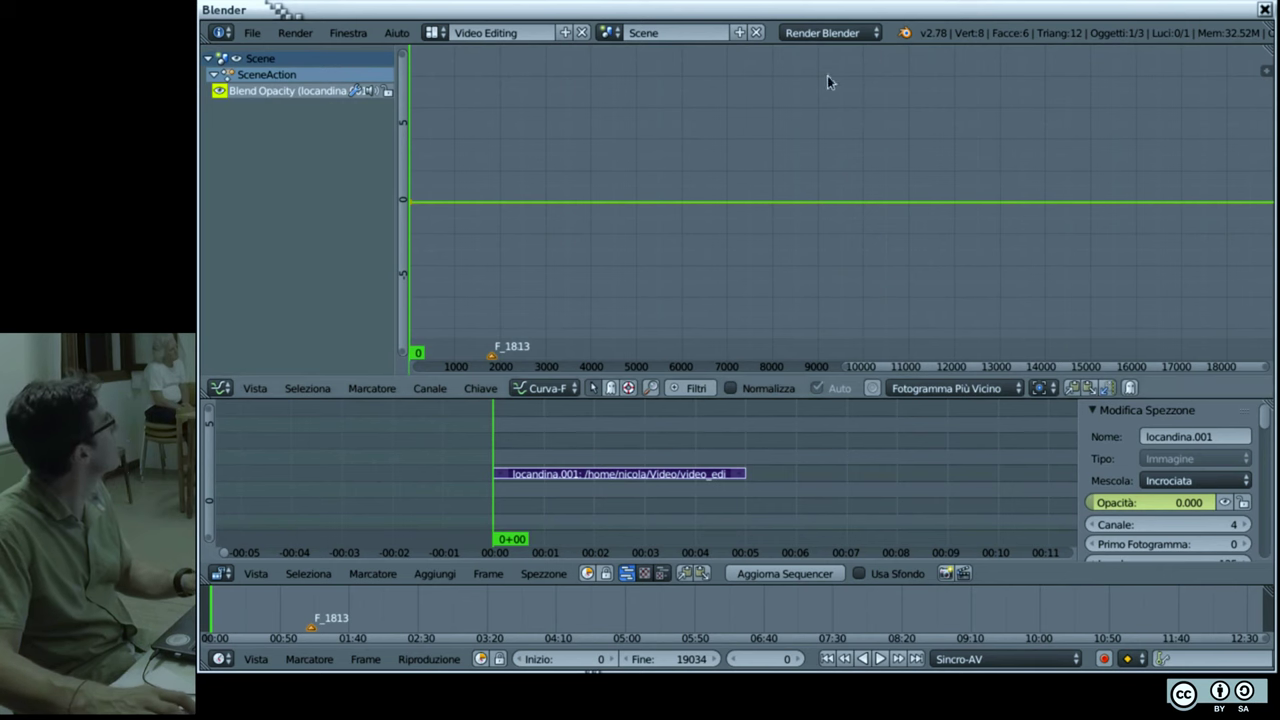
Step: Split the graph area in two and make the right half the video preview
drag(1228, 55, 668, 60)
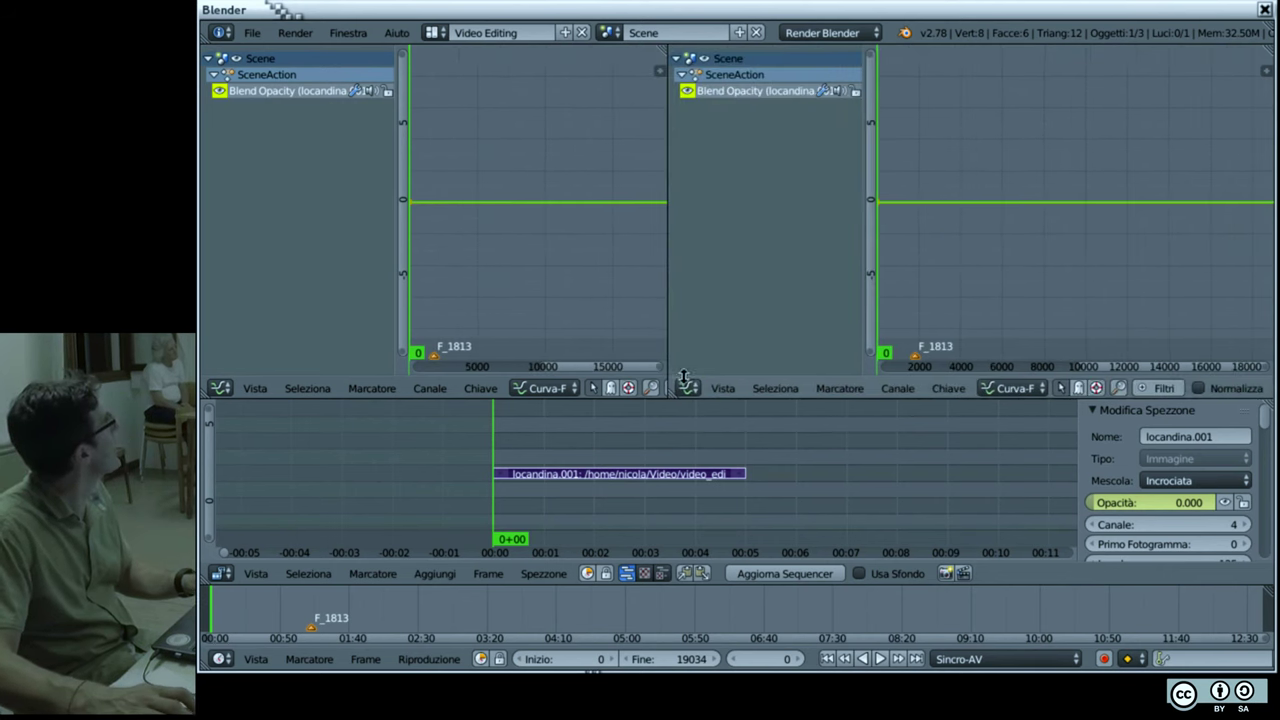
click(688, 387)
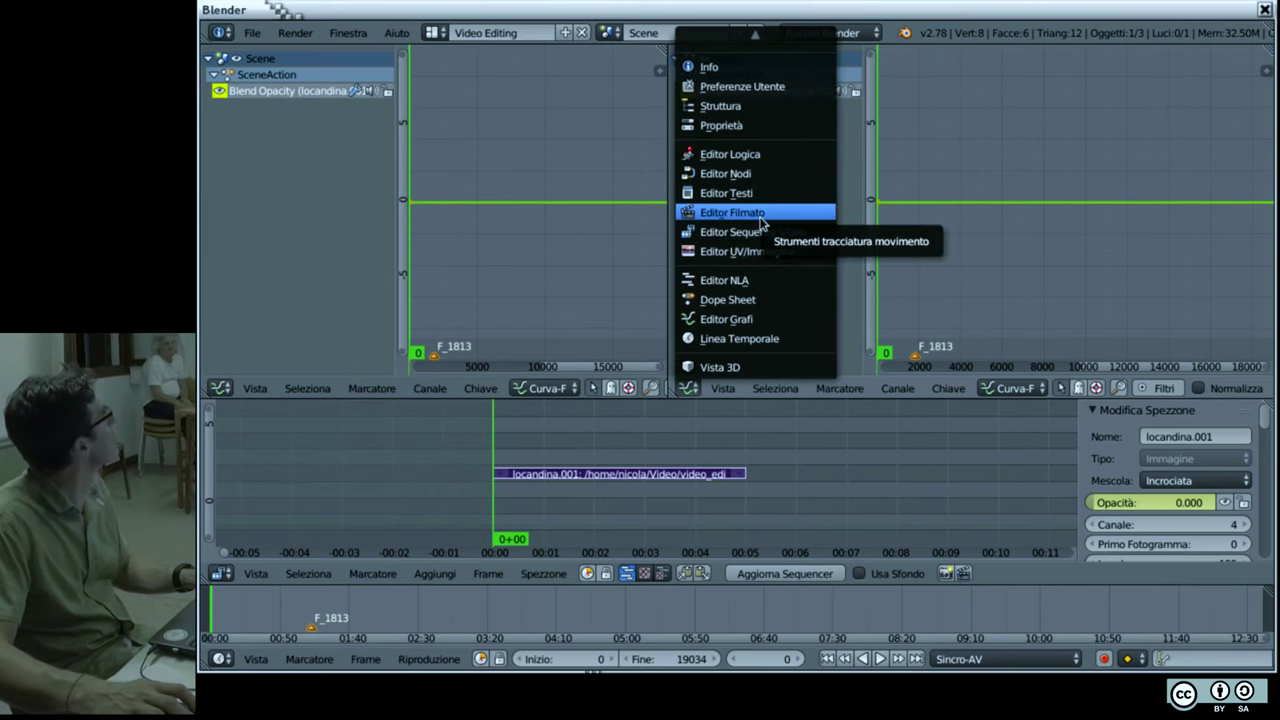
click(759, 235)
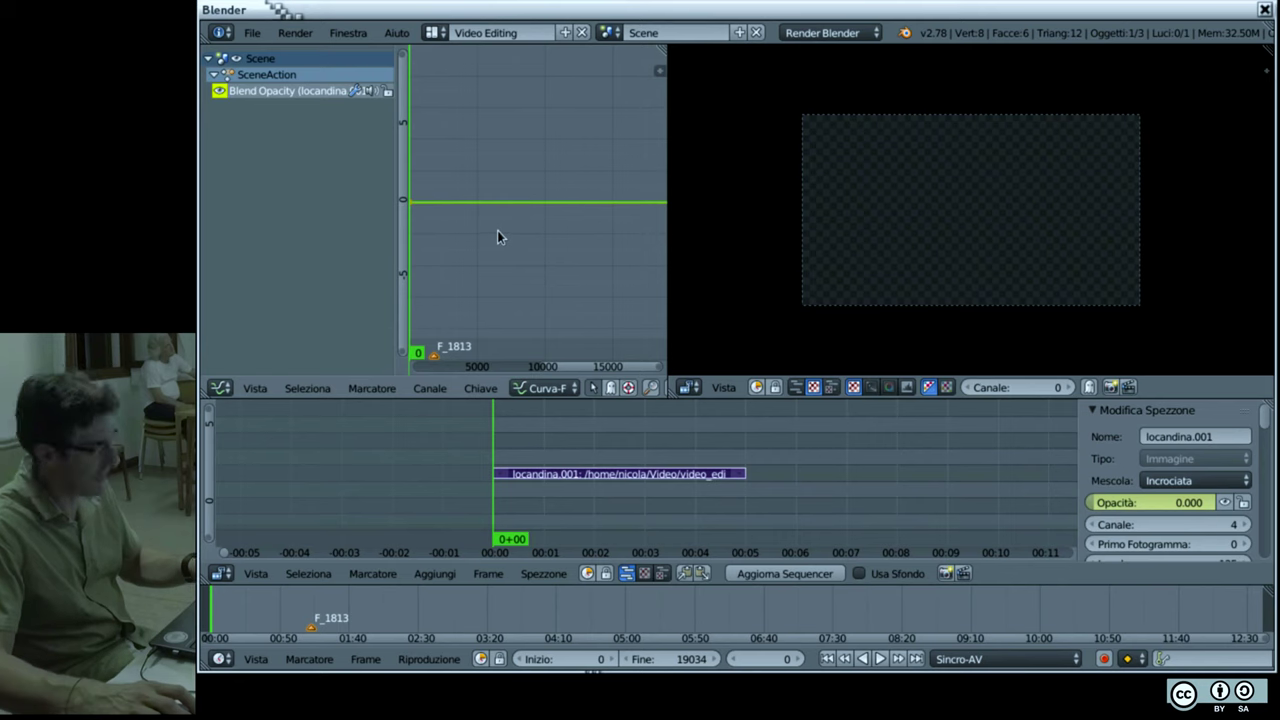
Step: At frame 75, raise the locandina.001 strip's opacity back to 1.000
key(Home)
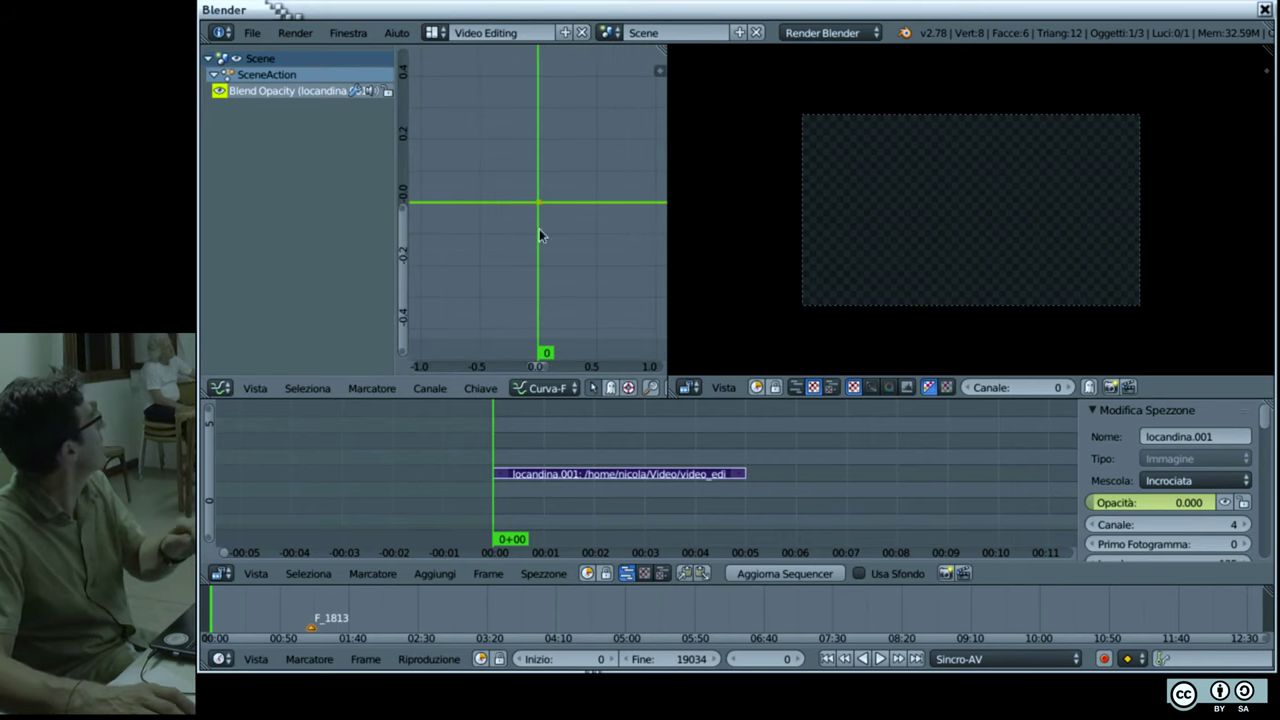
scroll(542, 212, up, 3)
scroll(542, 208, up, 2)
scroll(552, 214, up, 3)
scroll(558, 217, down, 3)
scroll(555, 218, down, 1)
scroll(554, 219, down, 1)
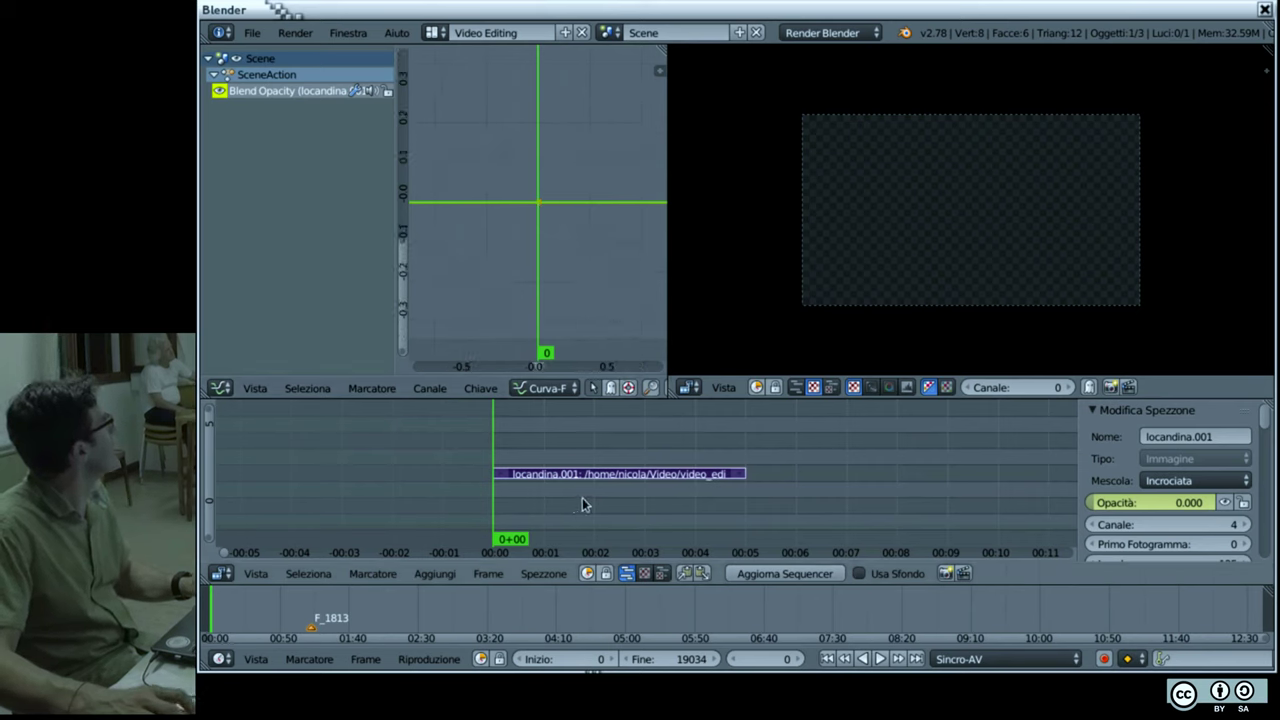
click(645, 496)
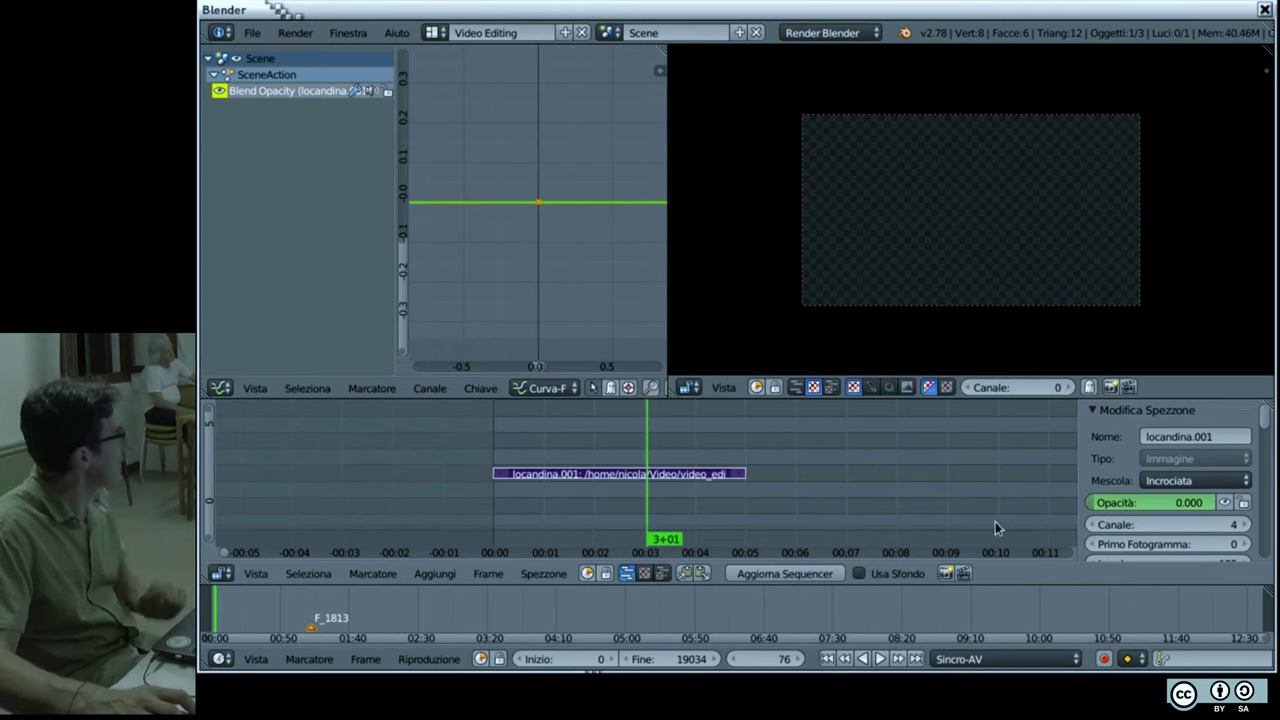
key(Left)
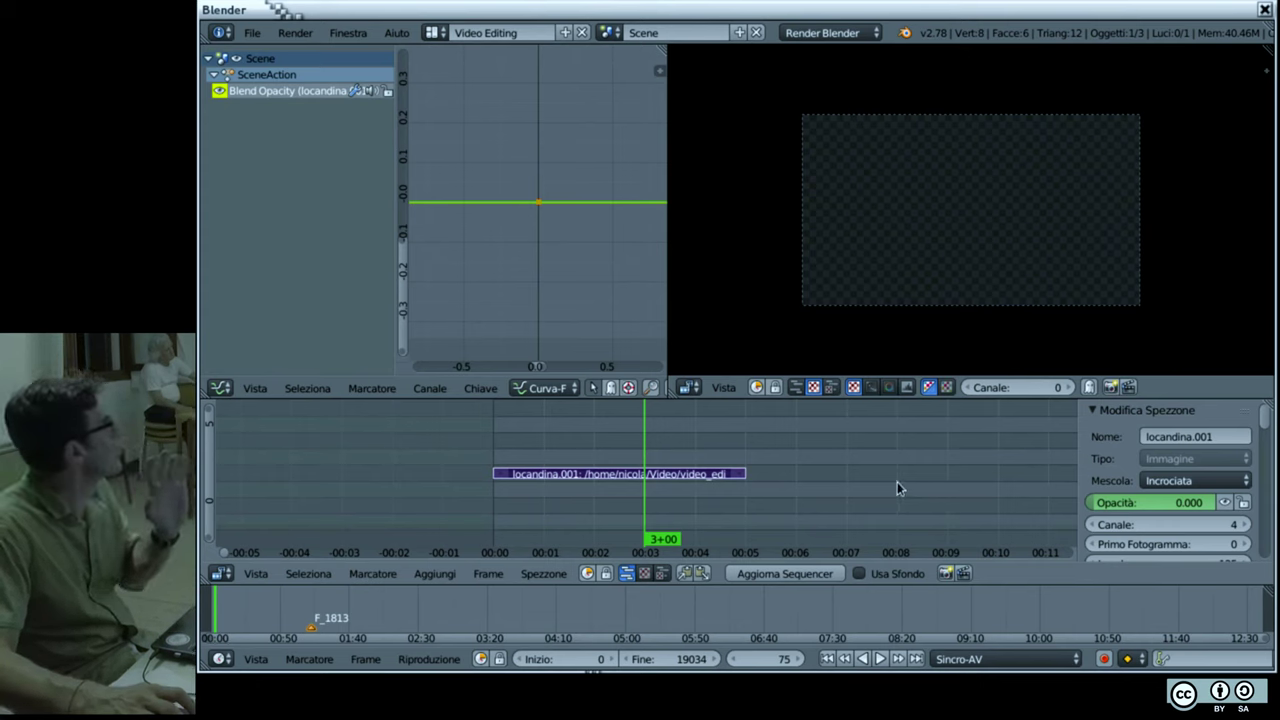
drag(1091, 503, 1216, 503)
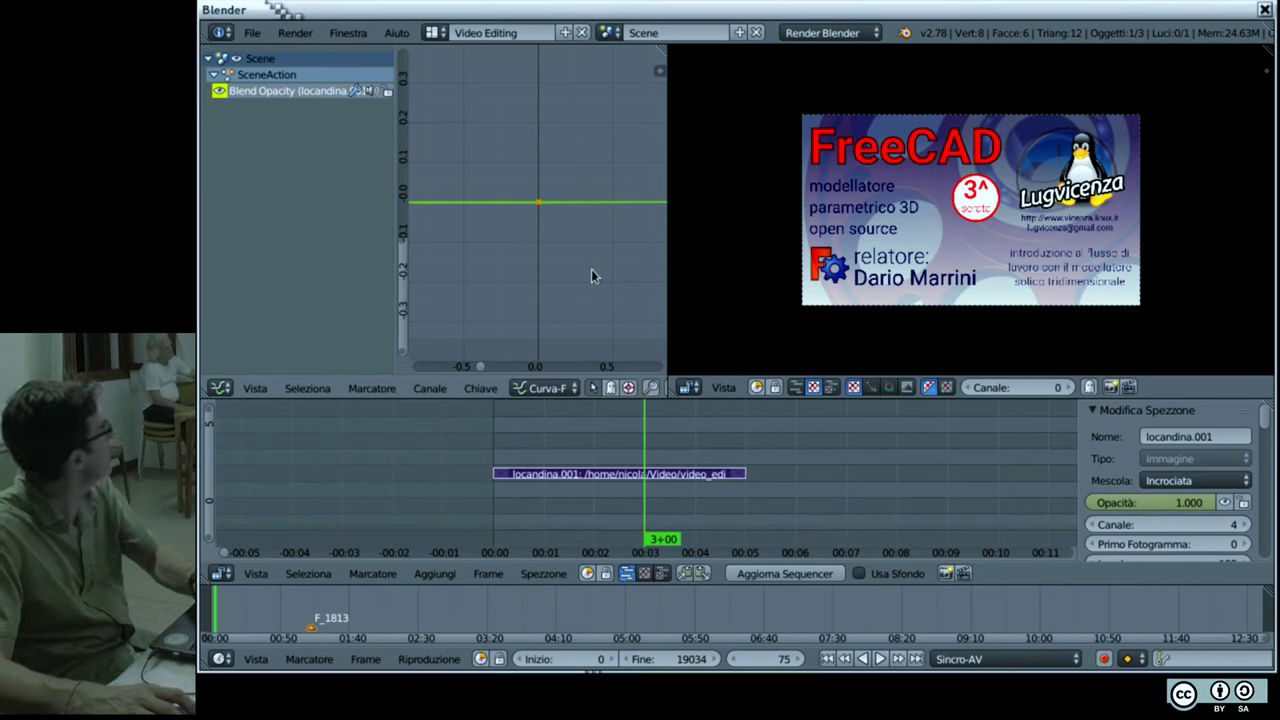
Step: Fit the Blend Opacity curve in view and play back the poster fade-in
key(Home)
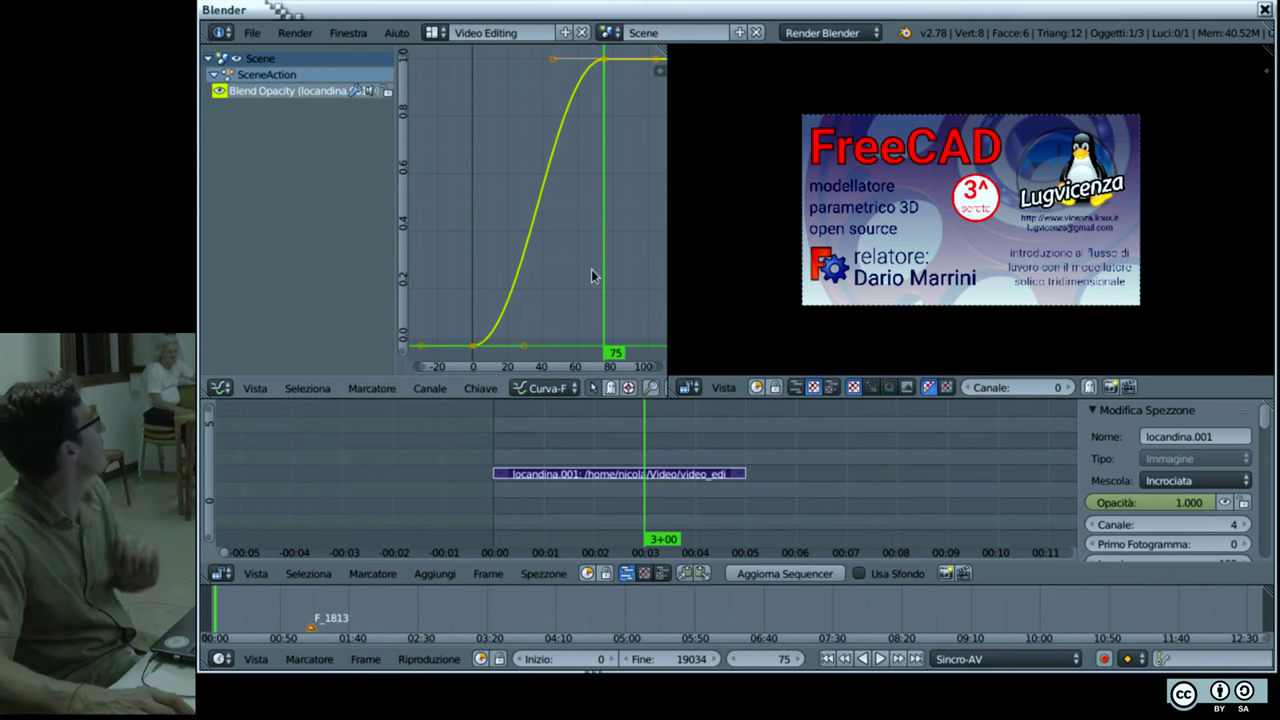
scroll(617, 240, down, 2)
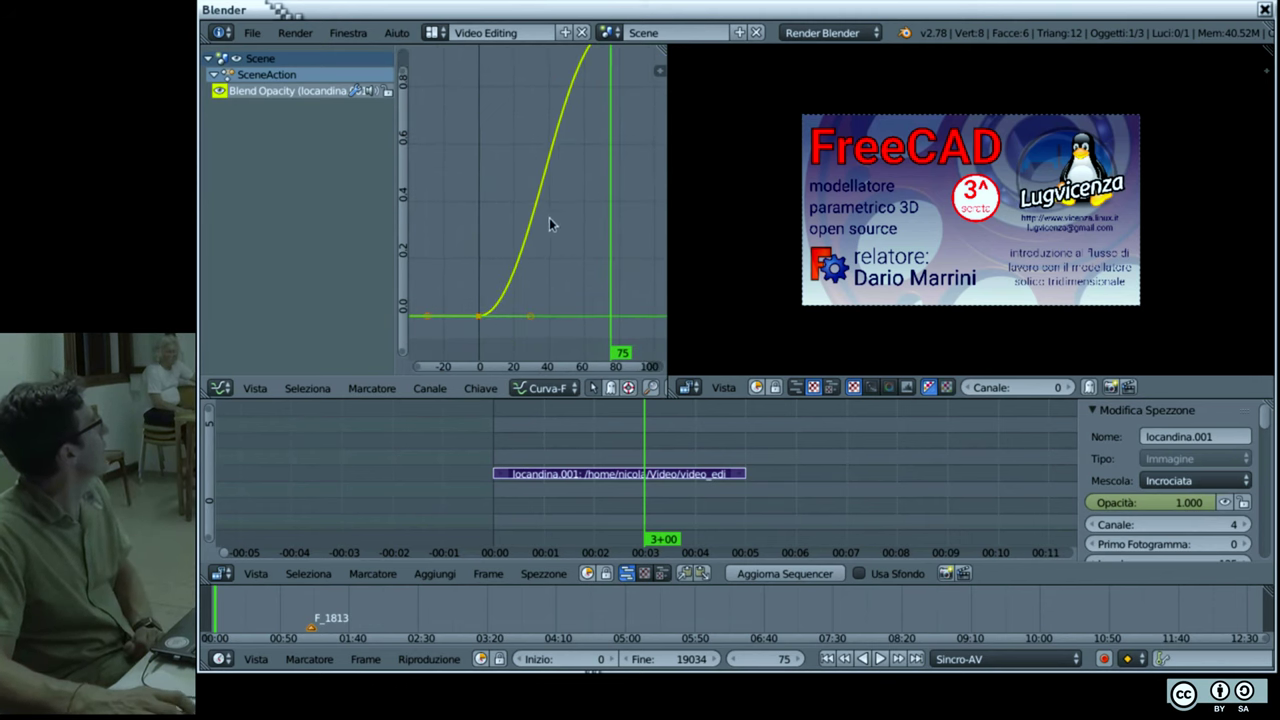
scroll(610, 180, down, 2)
scroll(607, 187, down, 2)
scroll(606, 192, down, 2)
scroll(587, 205, down, 1)
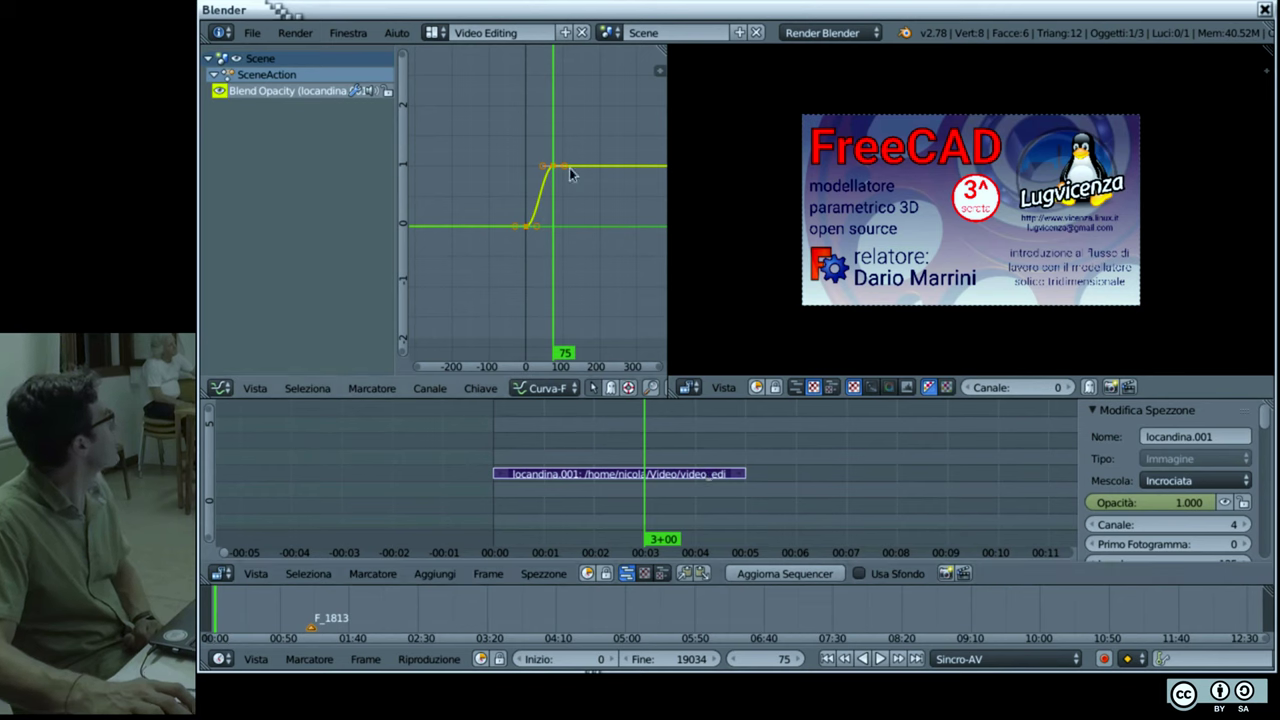
key(alt+a)
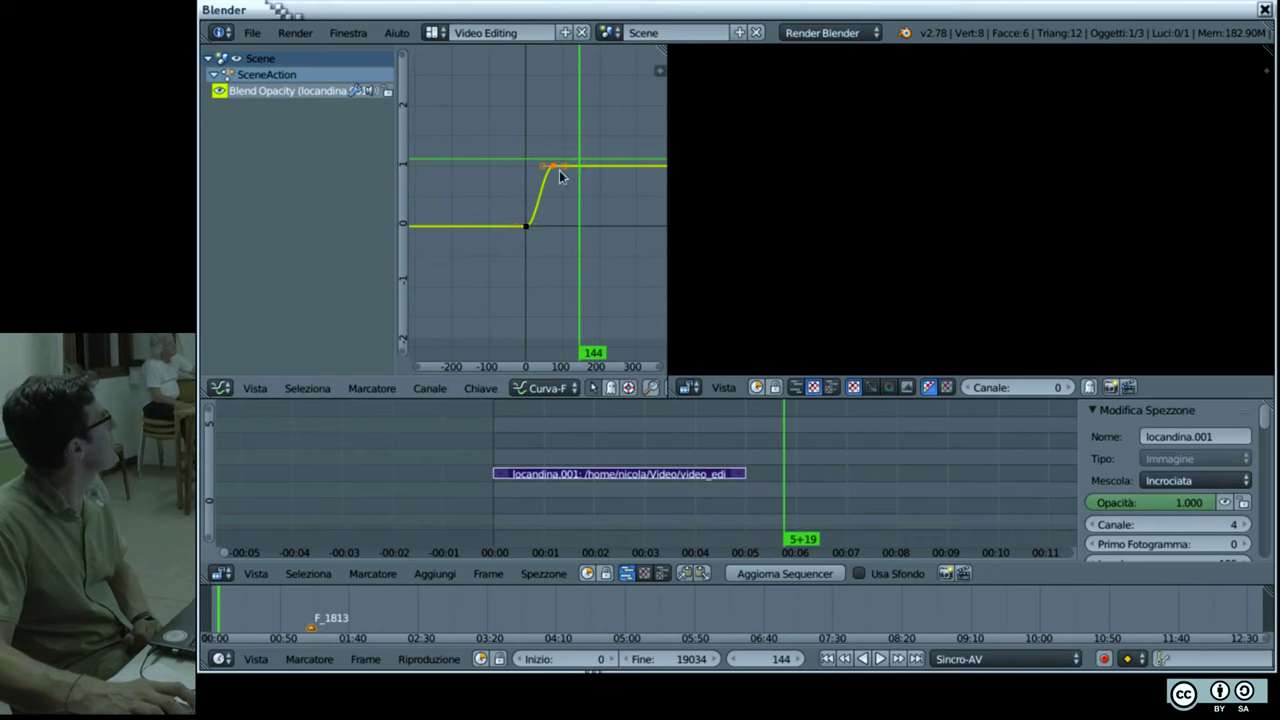
Step: Move the fade's end keyframe about 23 frames later, then rewind to the first frame
key(g)
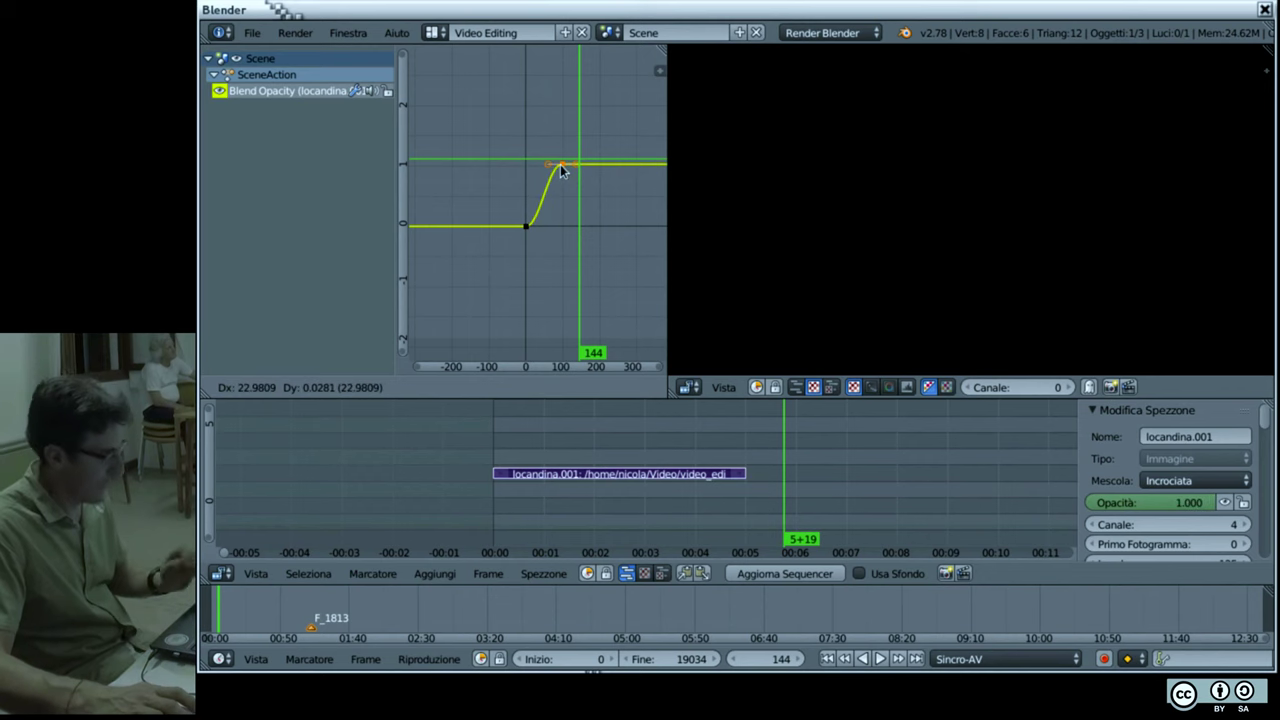
click(558, 170)
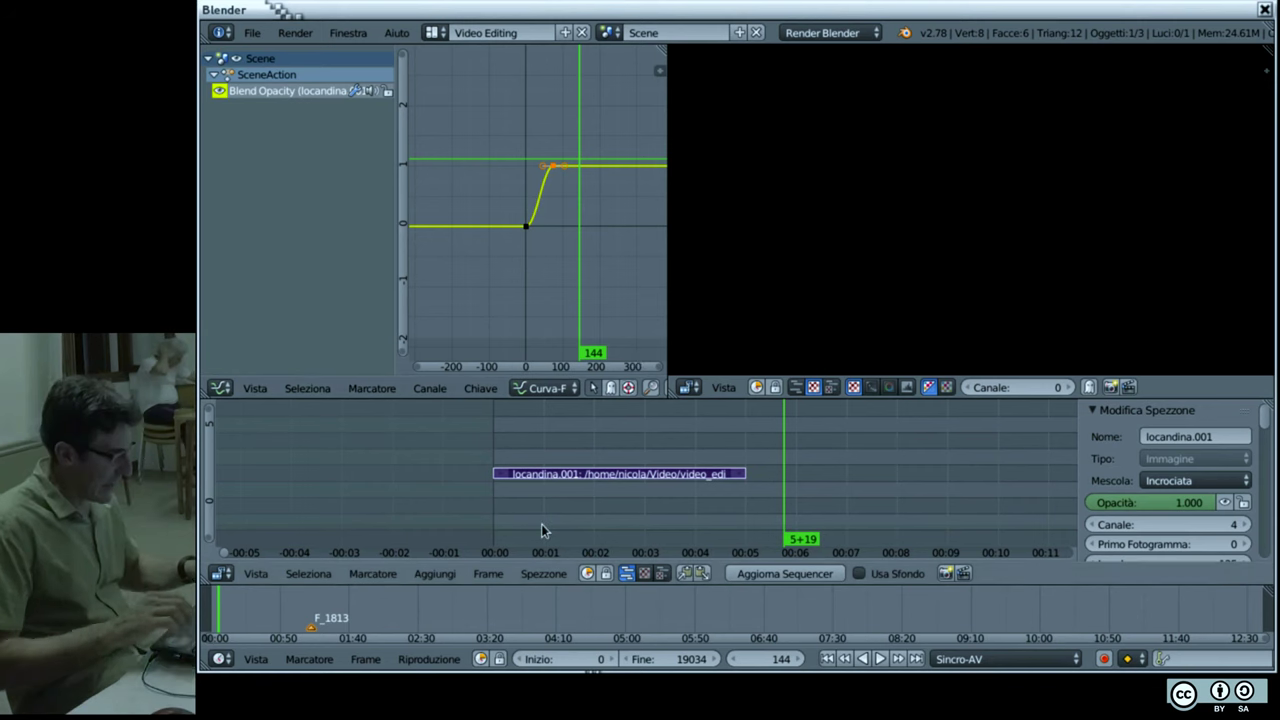
key(shift+Left)
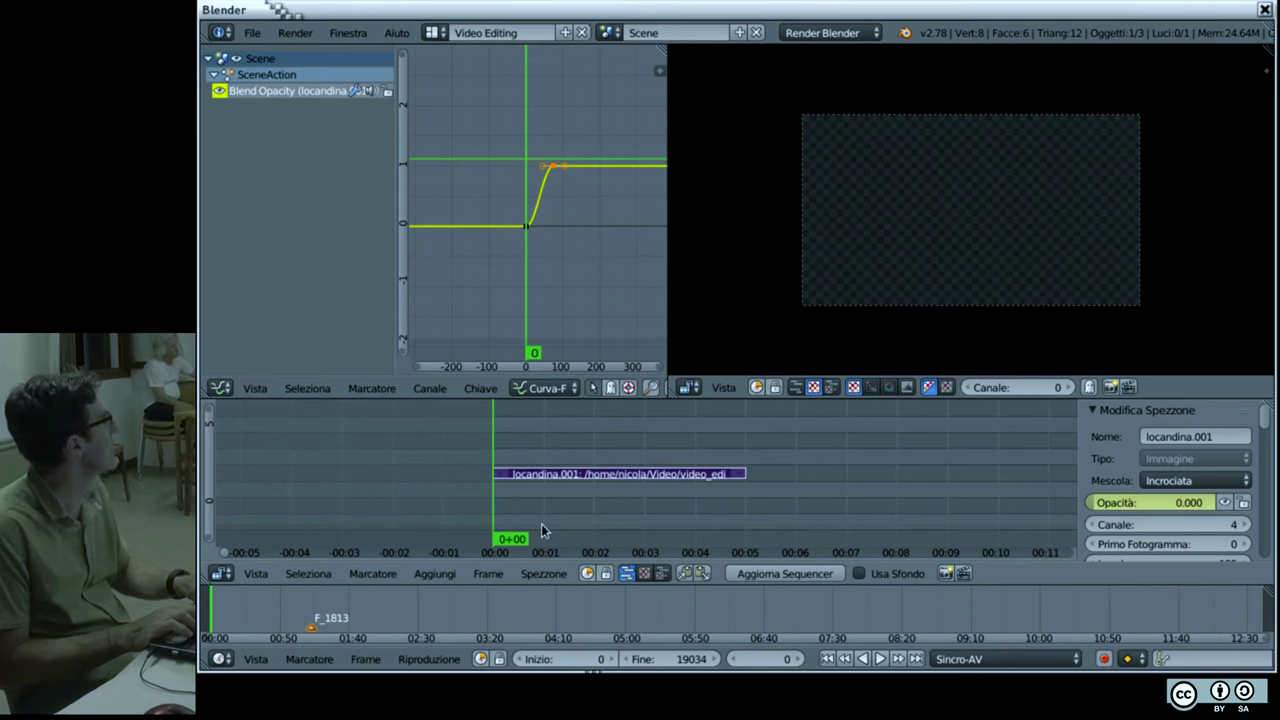
key(alt+a)
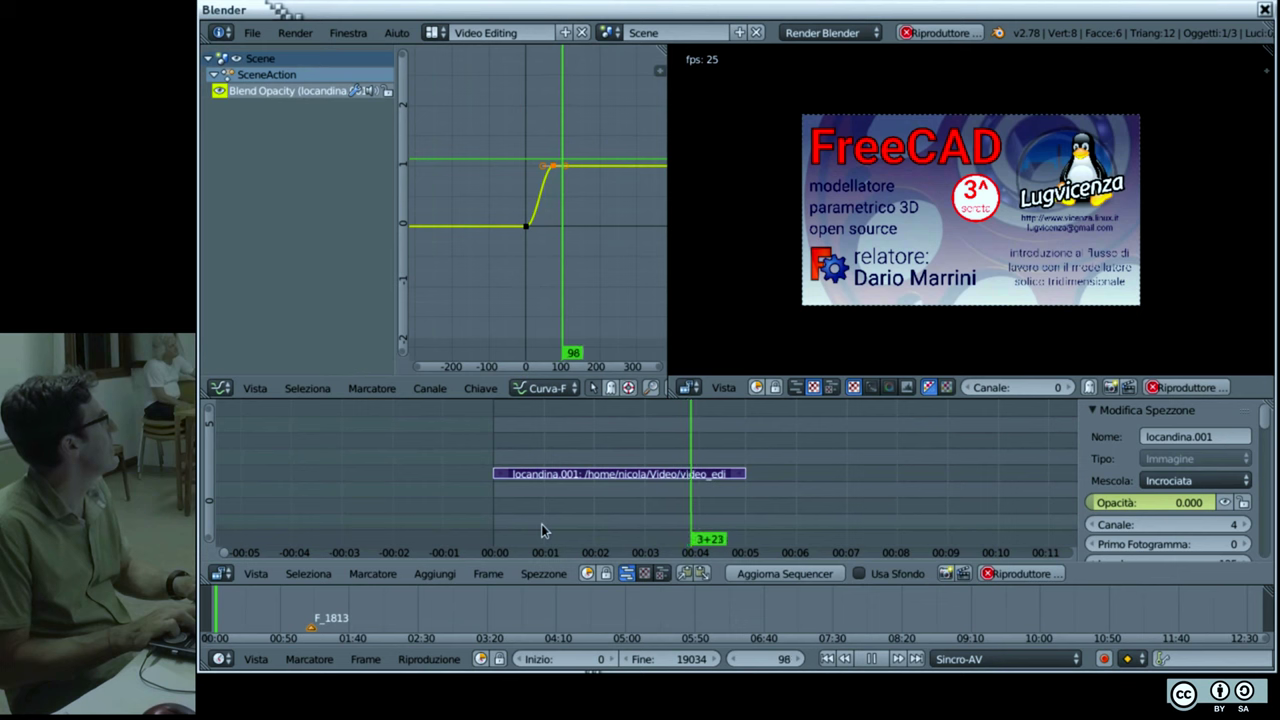
key(alt+a)
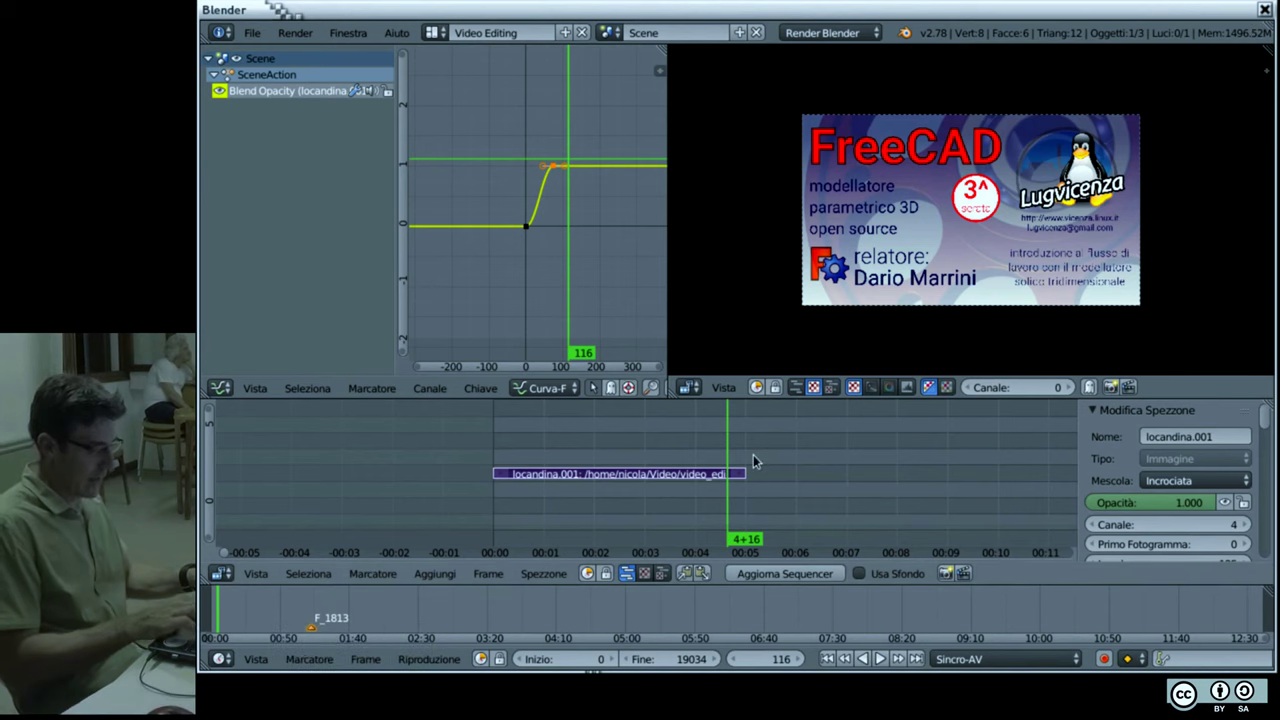
key(shift+Left)
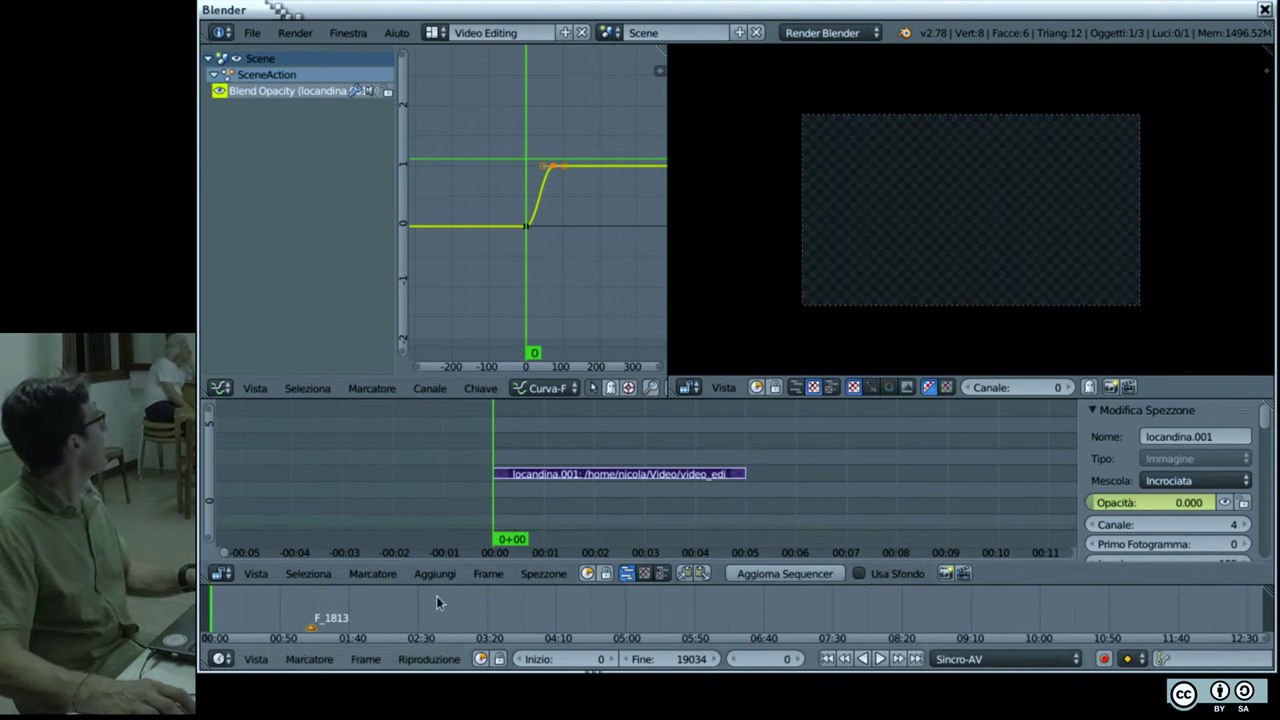
Step: Add a solid Color strip at frame 0 and drag its end to around frame 76
click(450, 576)
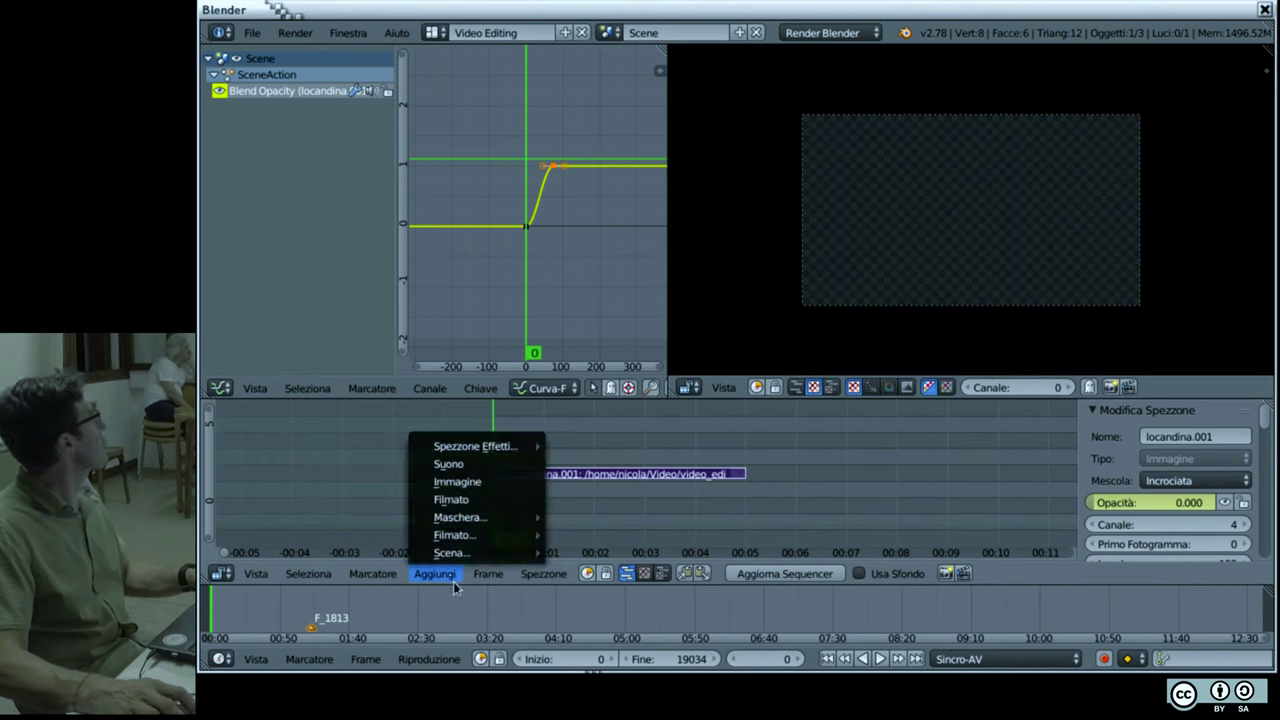
mouse_move(478, 447)
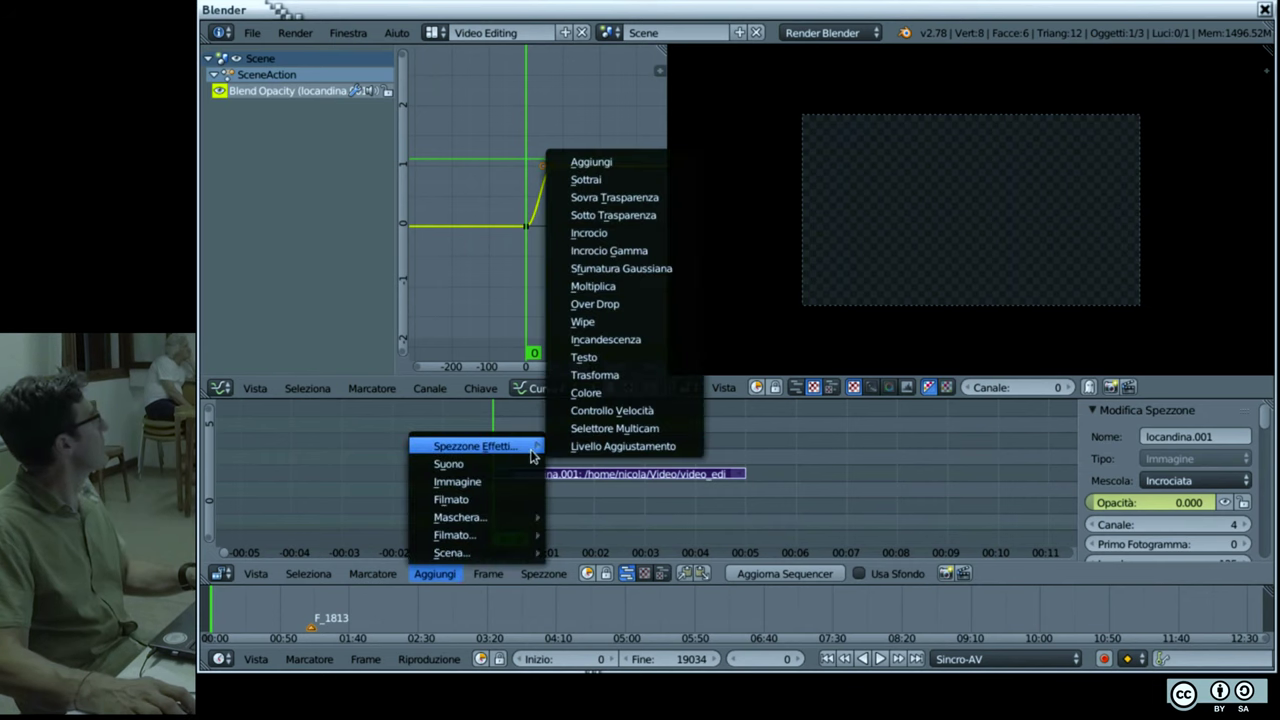
click(607, 397)
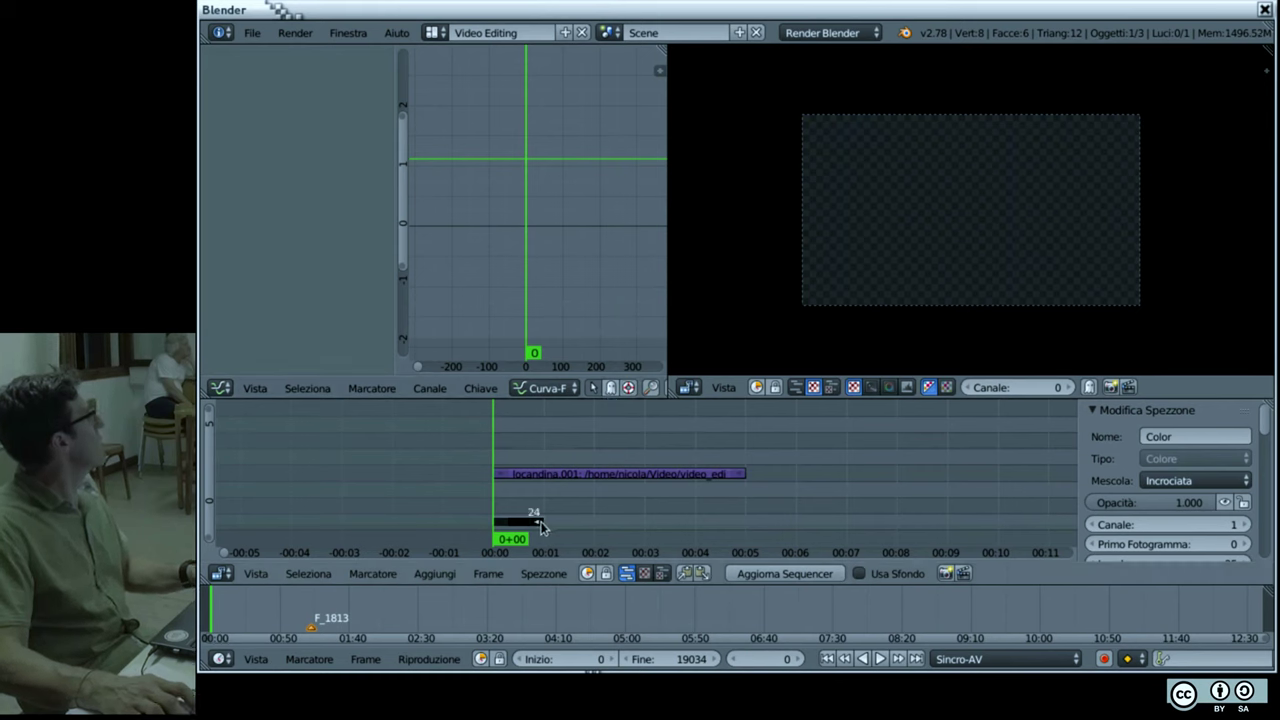
key(g)
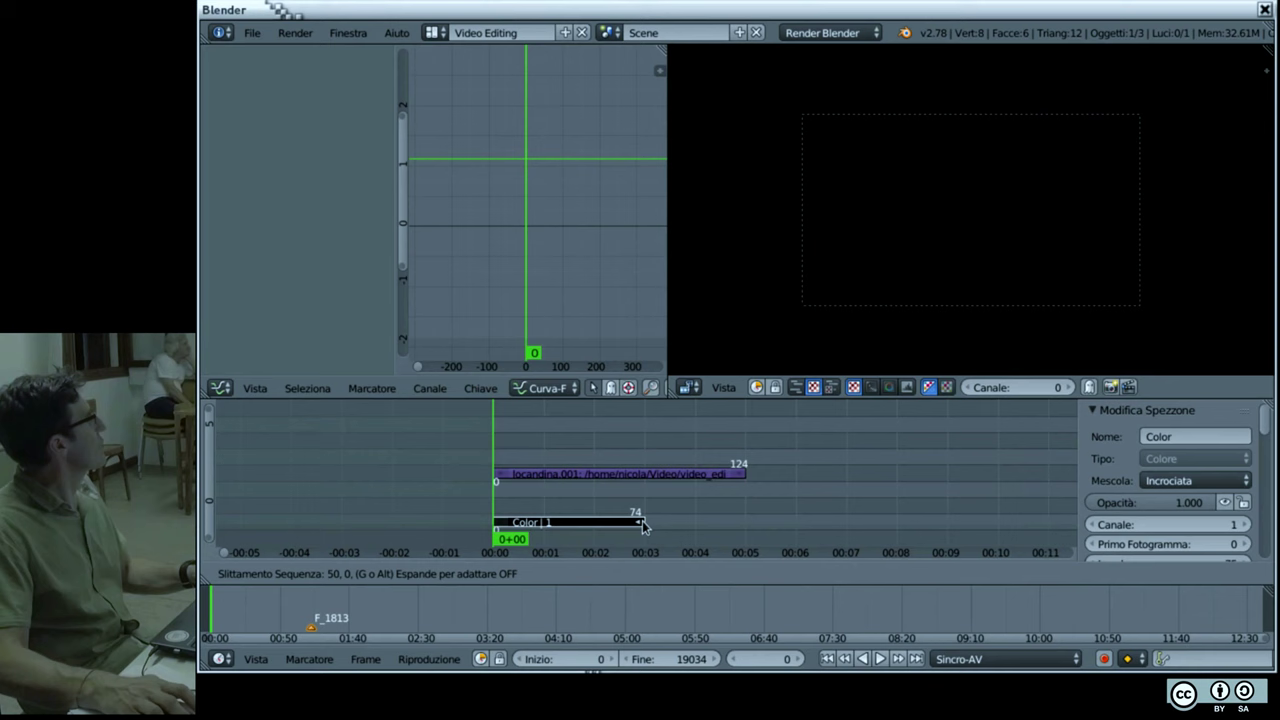
key(Escape)
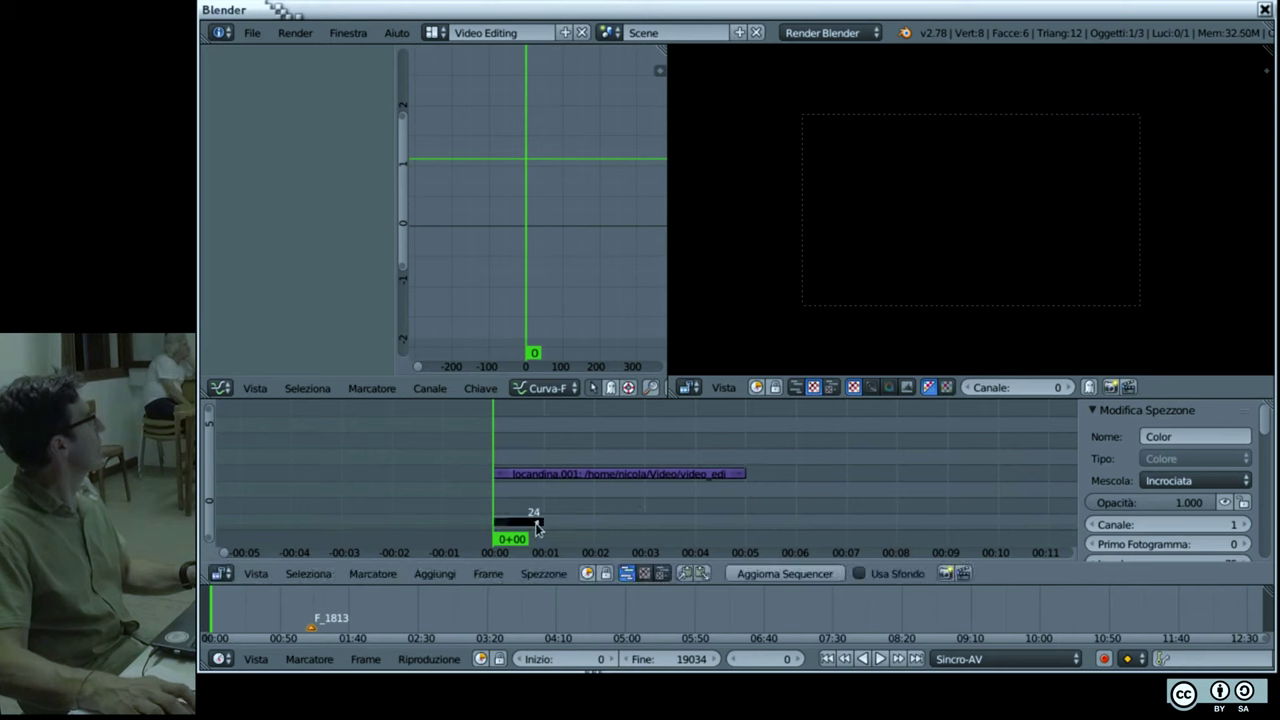
key(g)
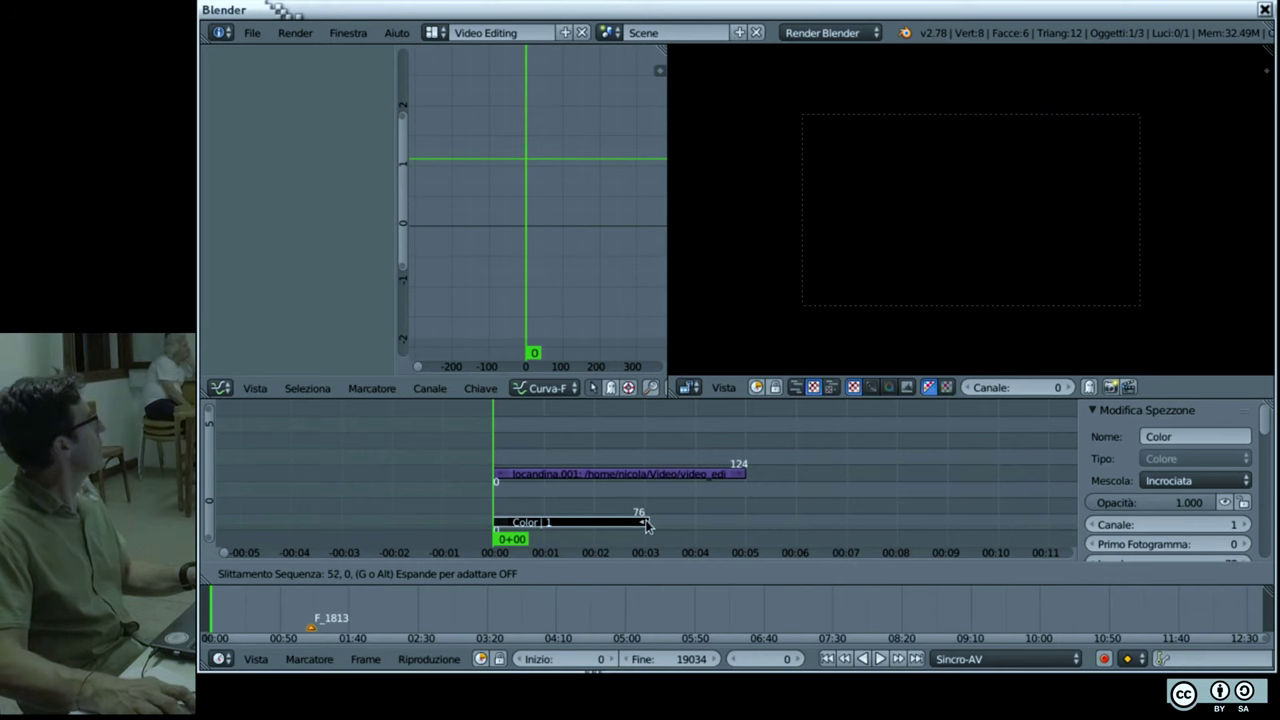
click(645, 524)
Step: Set the Color strip's length to 80 frames
scroll(1230, 470, down, 3)
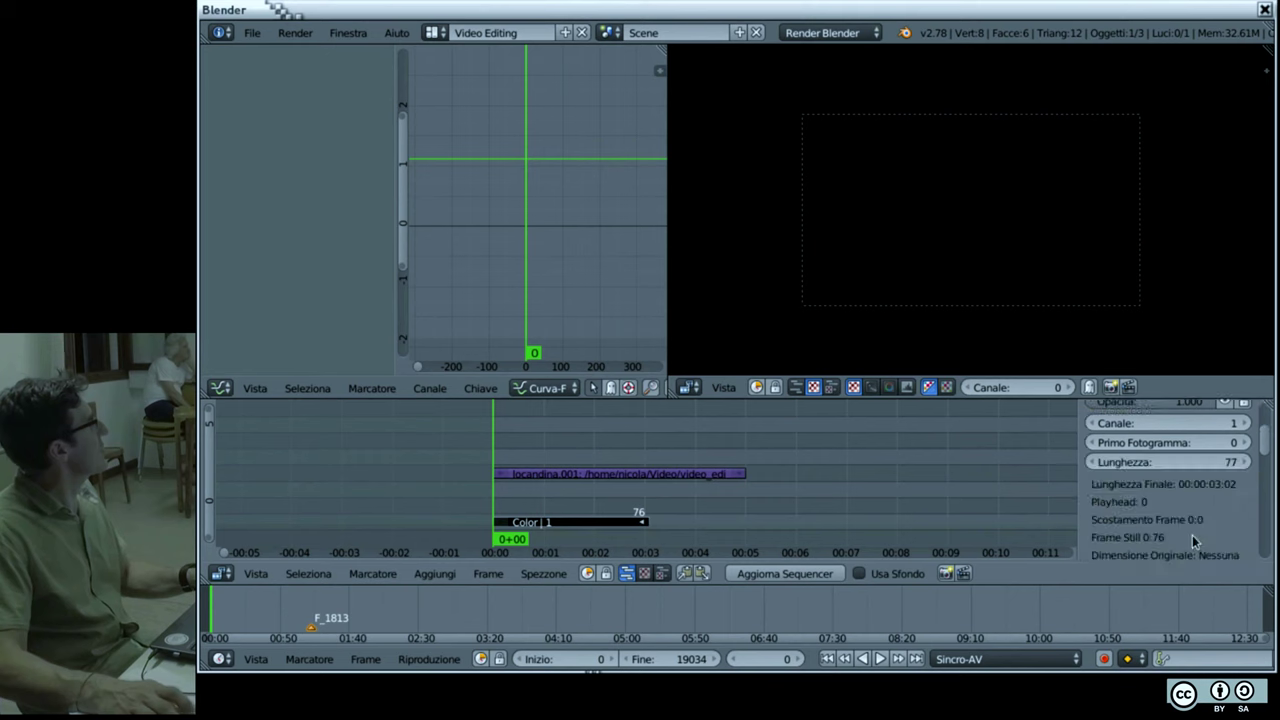
click(1230, 468)
text(4)
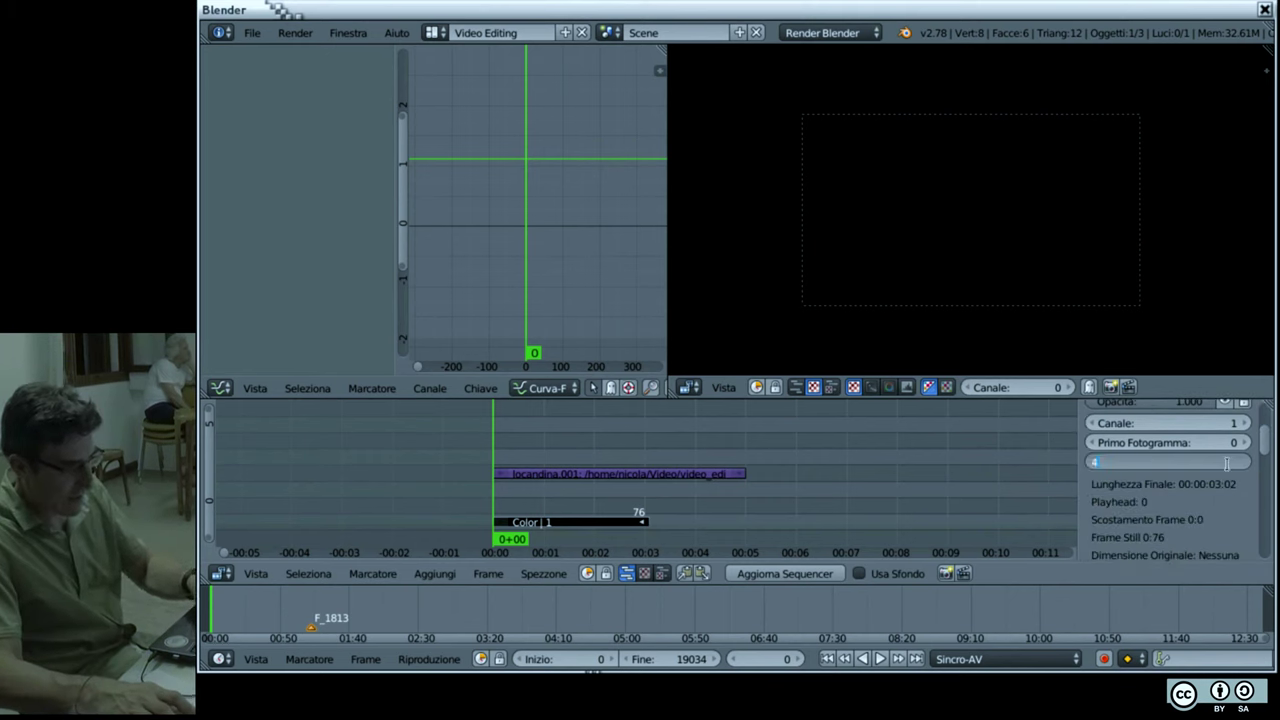
text(75)
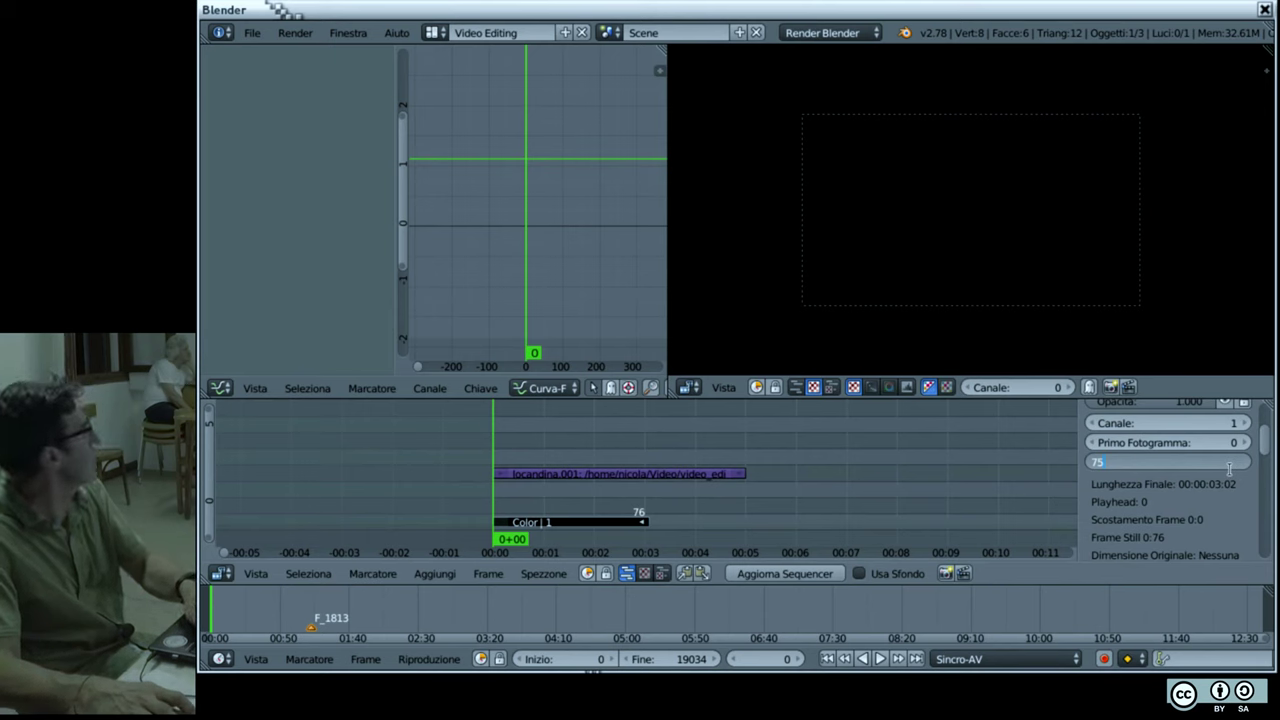
key(Return)
click(1165, 463)
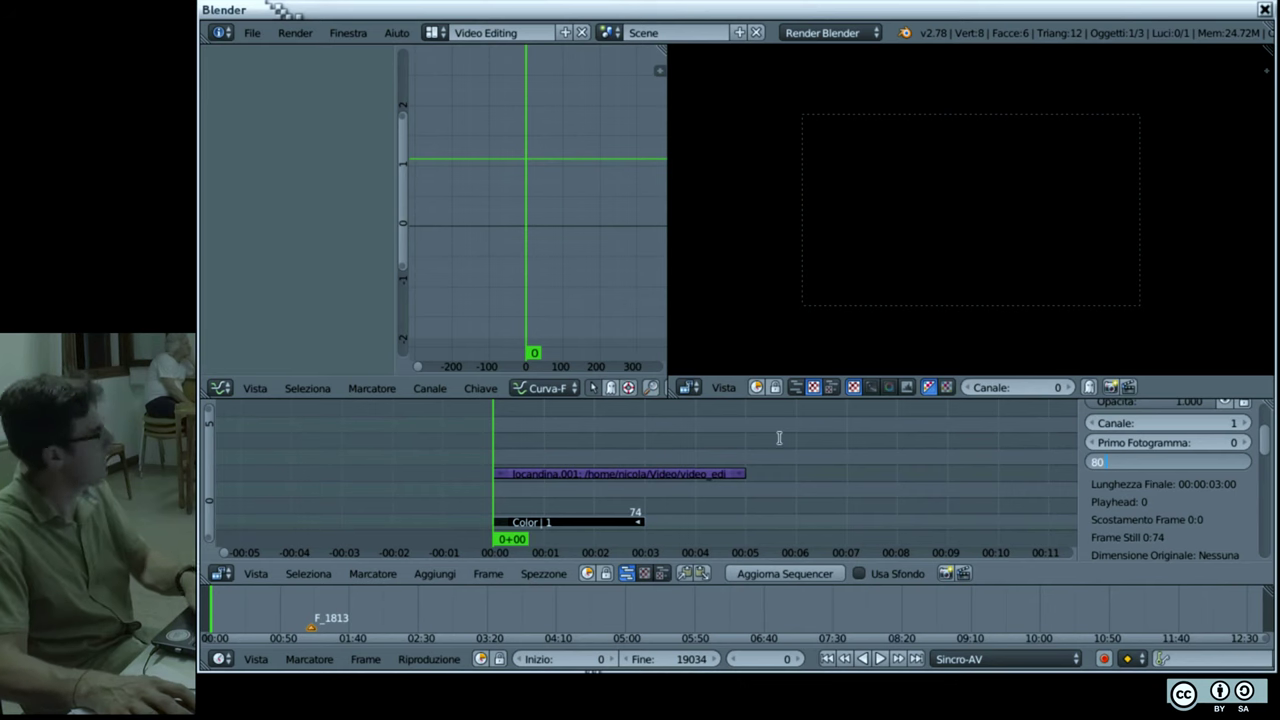
key(Return)
Step: Play back the opening to check the poster over the black strip
key(alt+a)
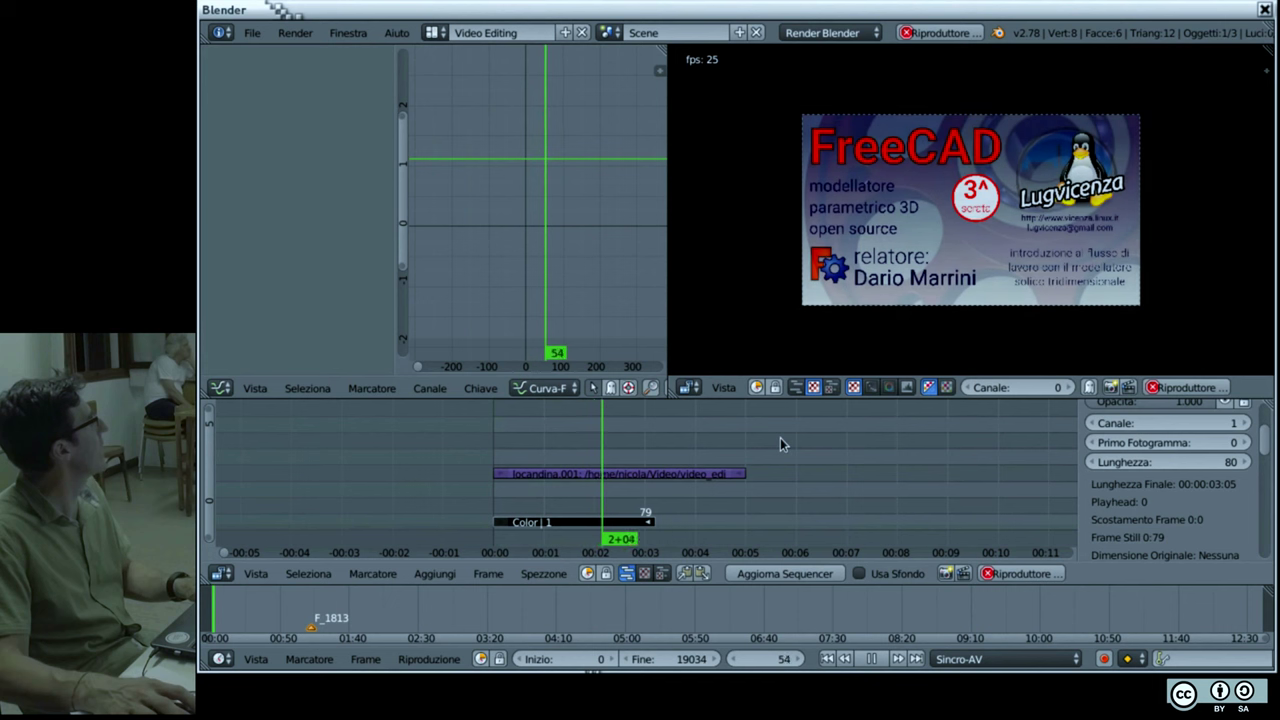
key(alt+a)
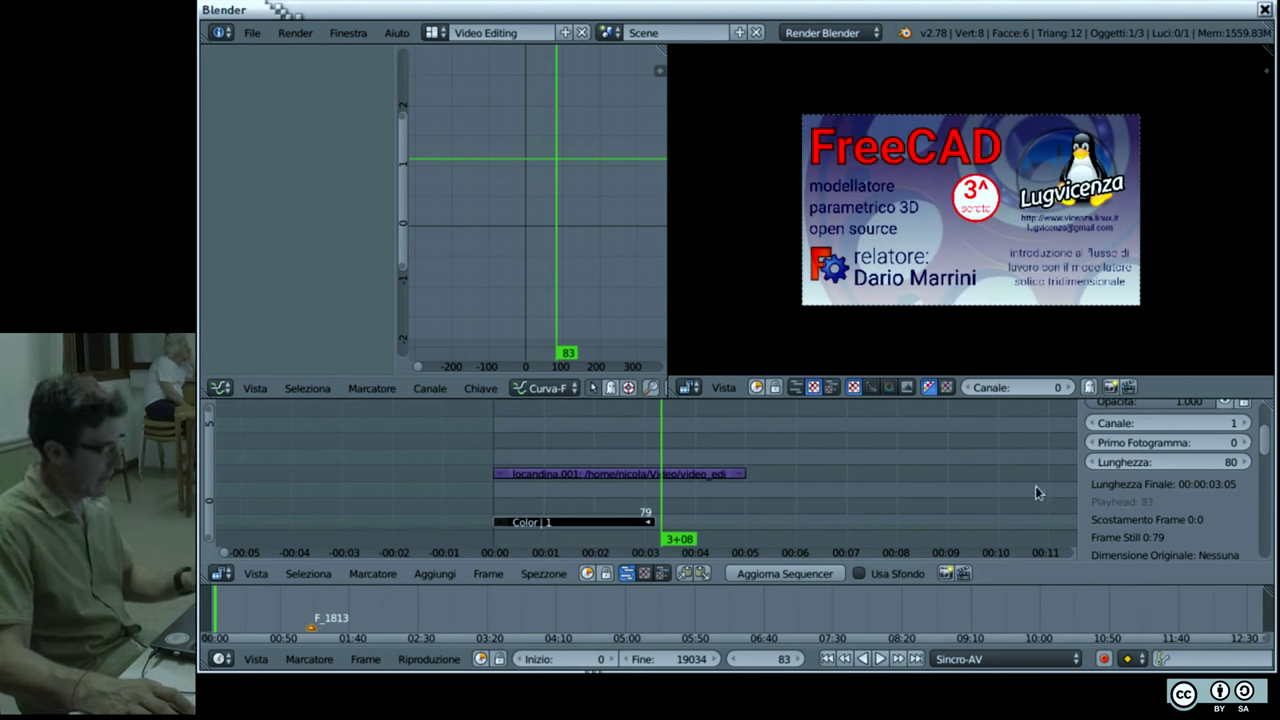
key(KP_Subtract)
key(KP_Subtract)
key(KP_Subtract)
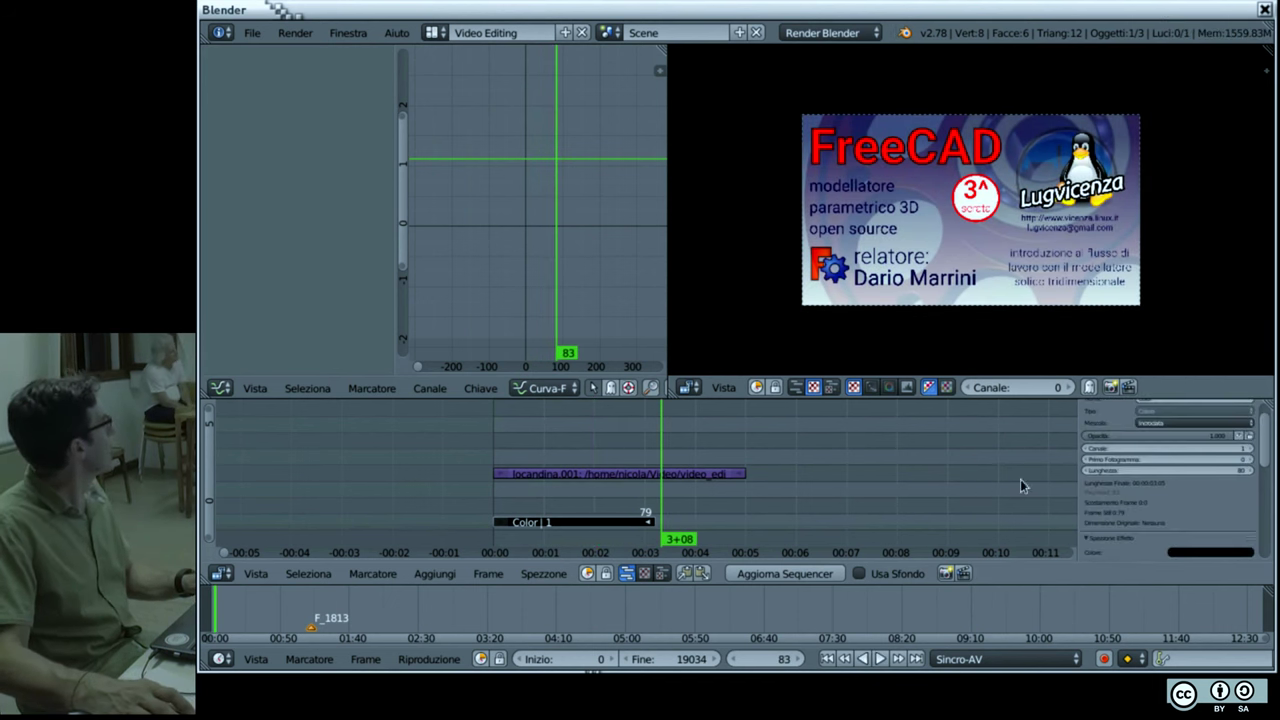
Step: Scroll to the main video strip and select it together with its freecad.ogg sound strip
key(KP_Add)
key(KP_Add)
key(KP_Add)
key(KP_Add)
key(KP_Add)
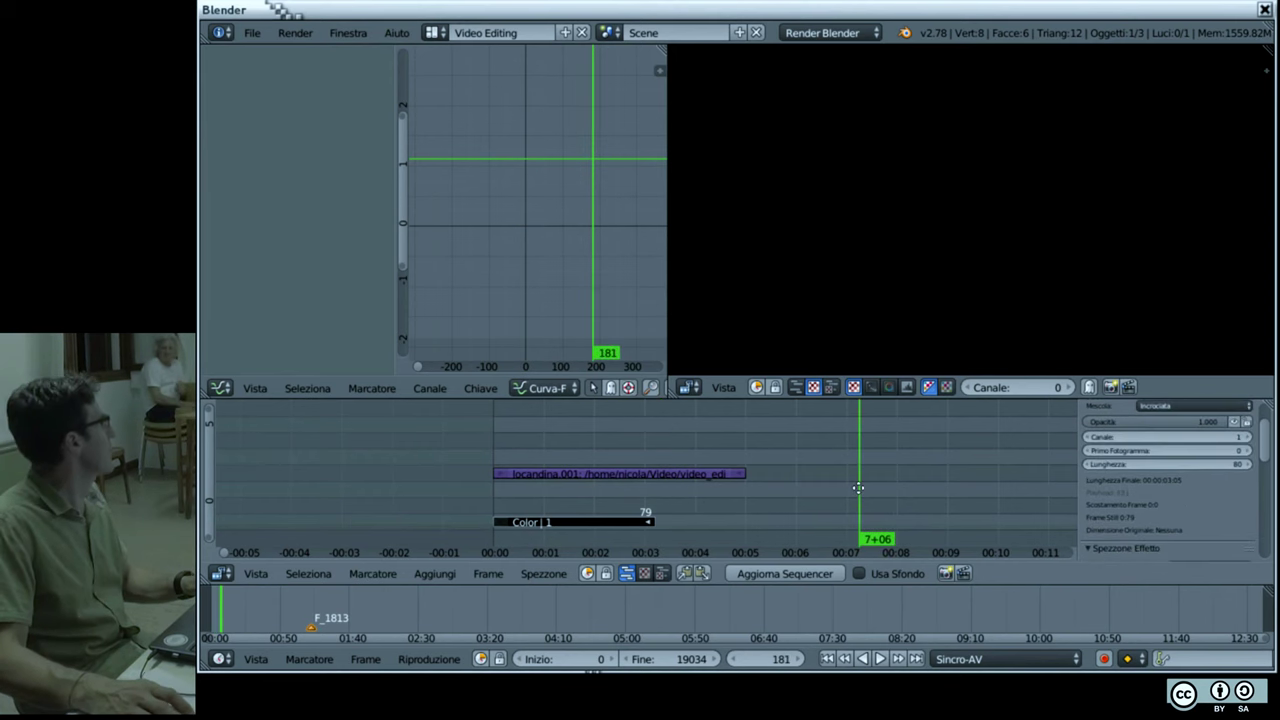
scroll(858, 490, down, 6)
scroll(700, 430, right, 2)
scroll(650, 460, right, 2)
scroll(589, 498, right, 2)
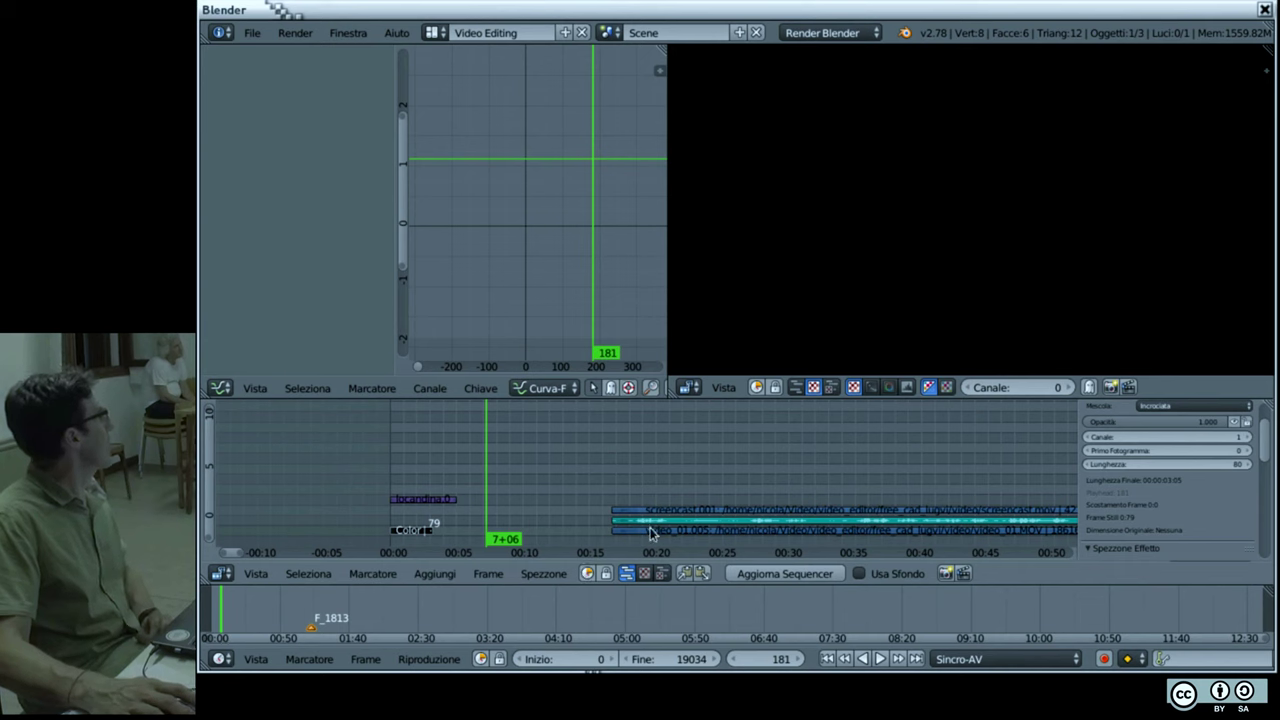
right_click(656, 532)
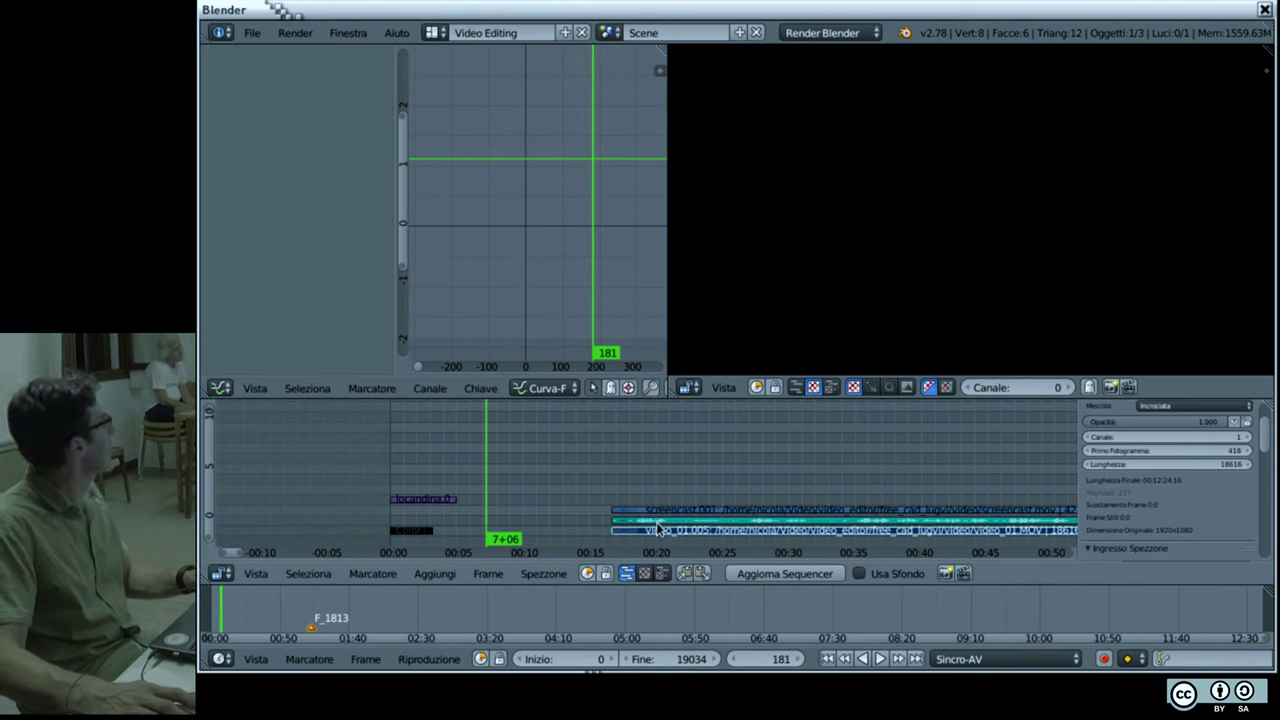
right_click(656, 522)
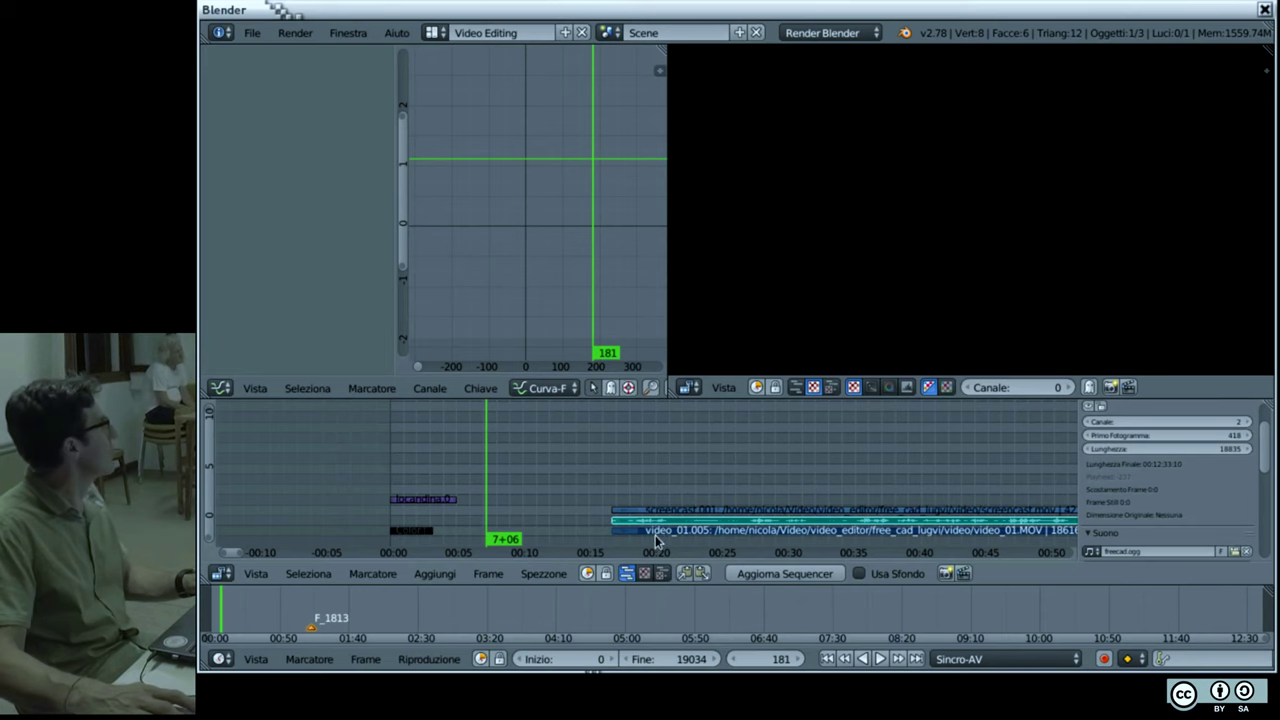
Step: Group the selected strips into a MetaStrip and play it back from around 00:15
click(541, 573)
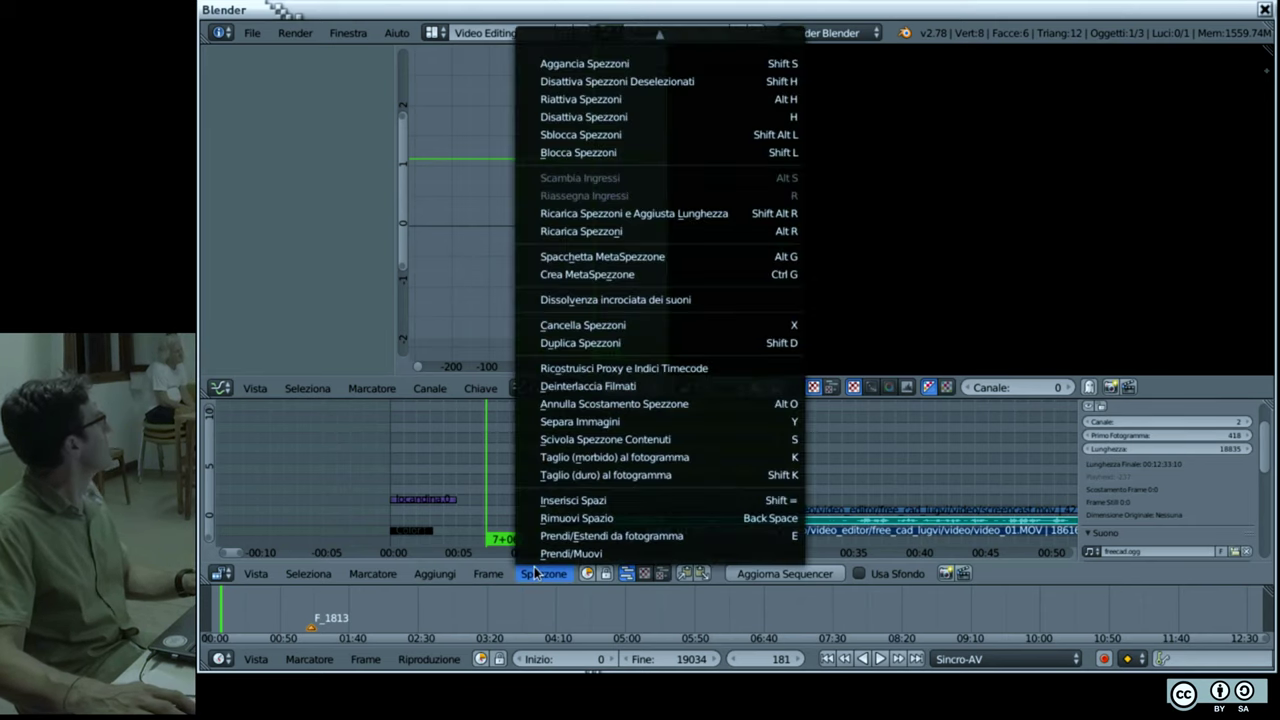
click(600, 285)
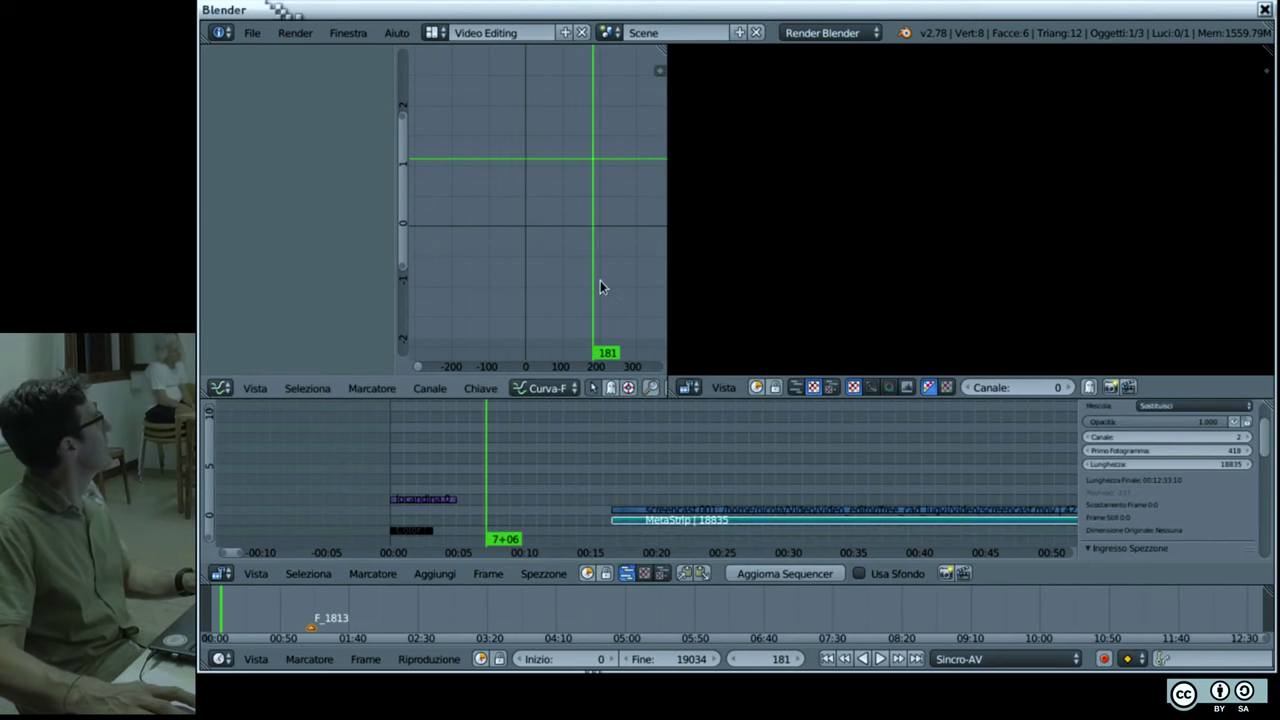
click(583, 543)
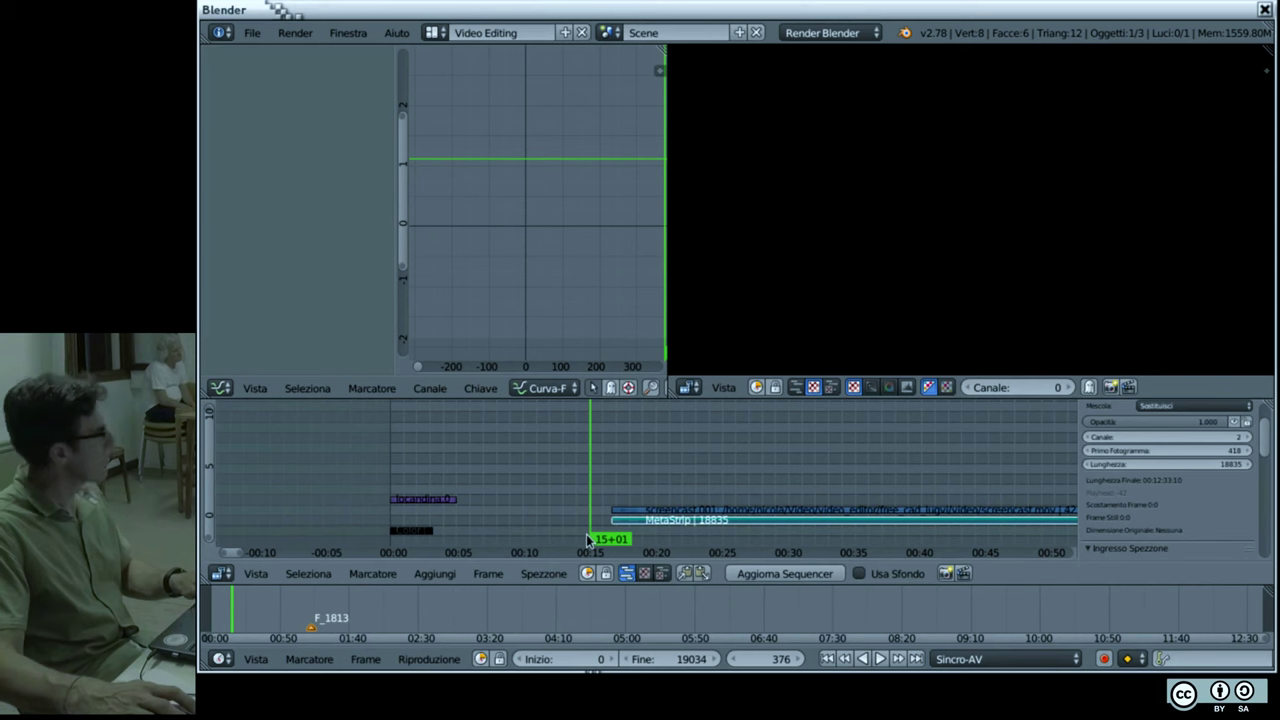
key(alt+a)
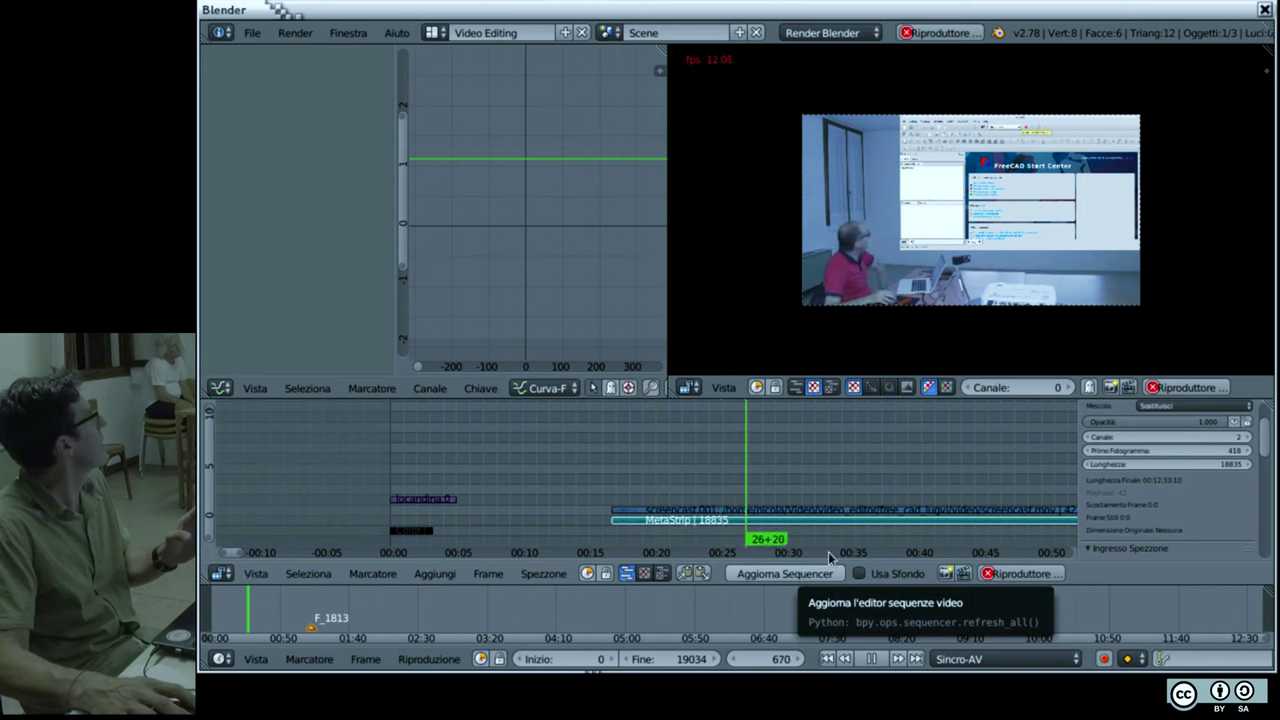
click(846, 540)
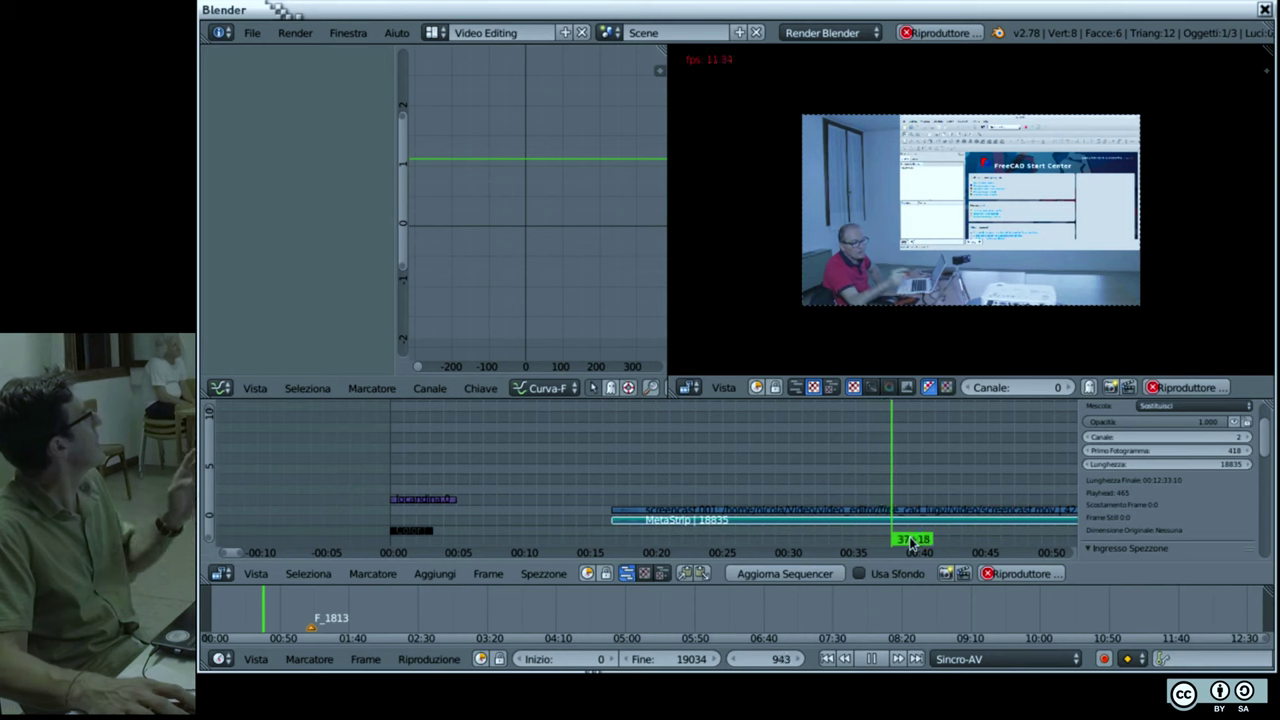
key(alt+a)
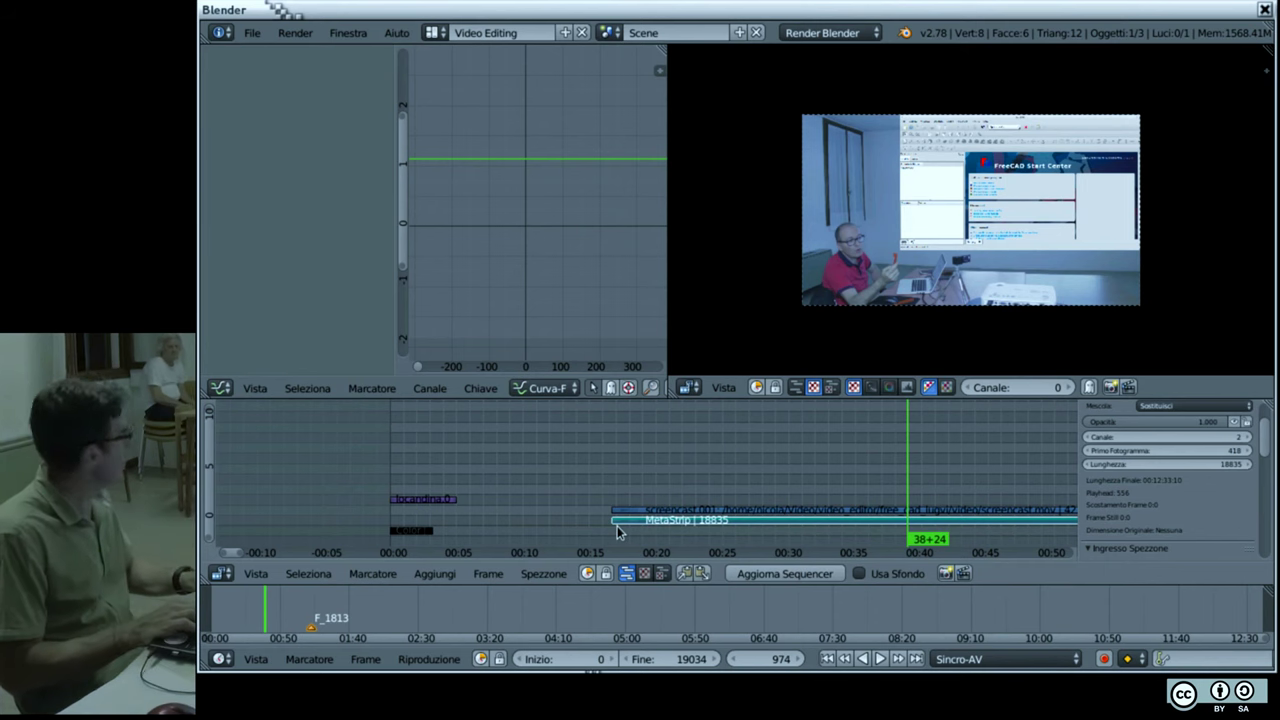
Step: Switch screen layouts and back, then return the playhead to frame 0
key(ctrl+Left)
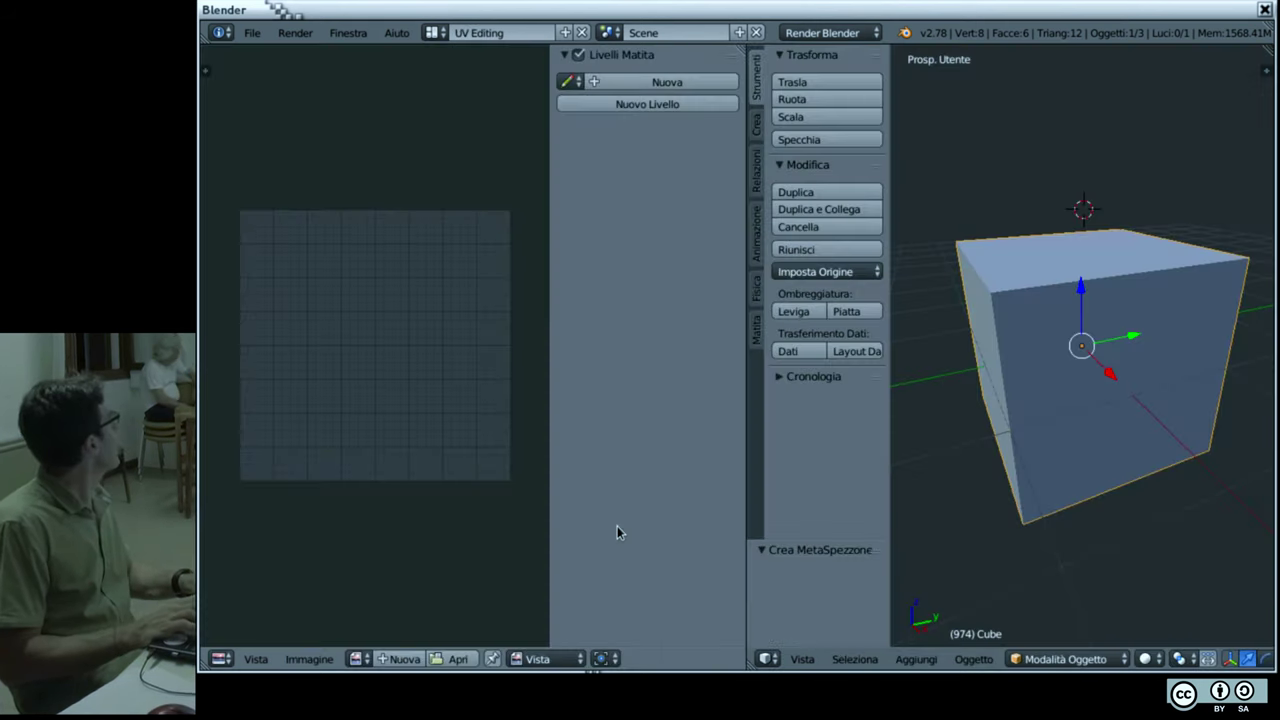
key(ctrl+Right)
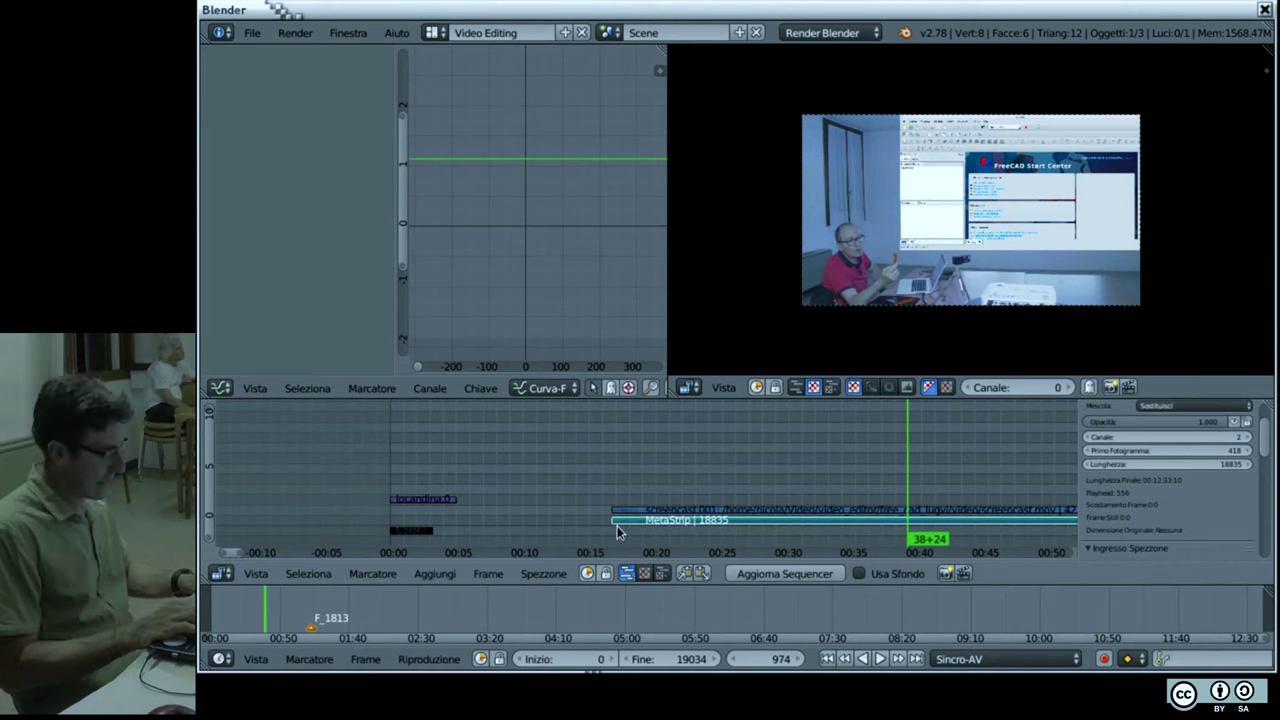
key(shift+Left)
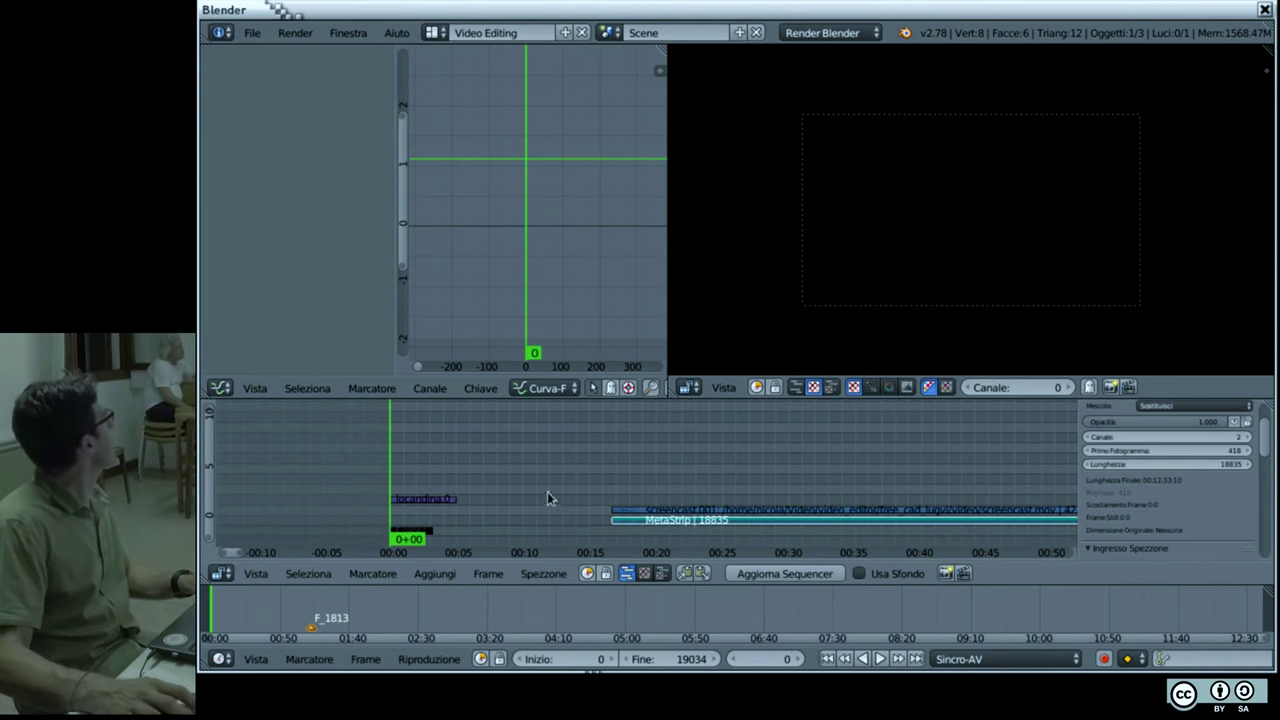
Step: Check the poster's end around frame 73 and select the MetaStrip
click(429, 509)
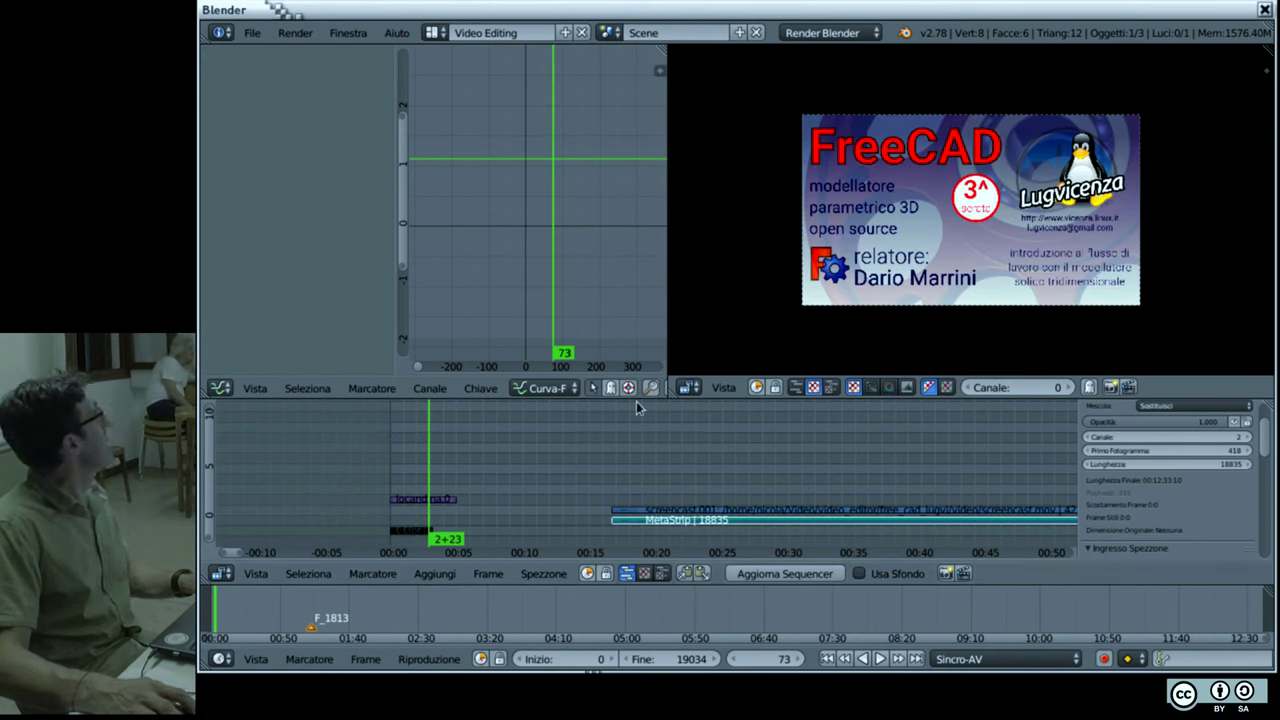
click(660, 512)
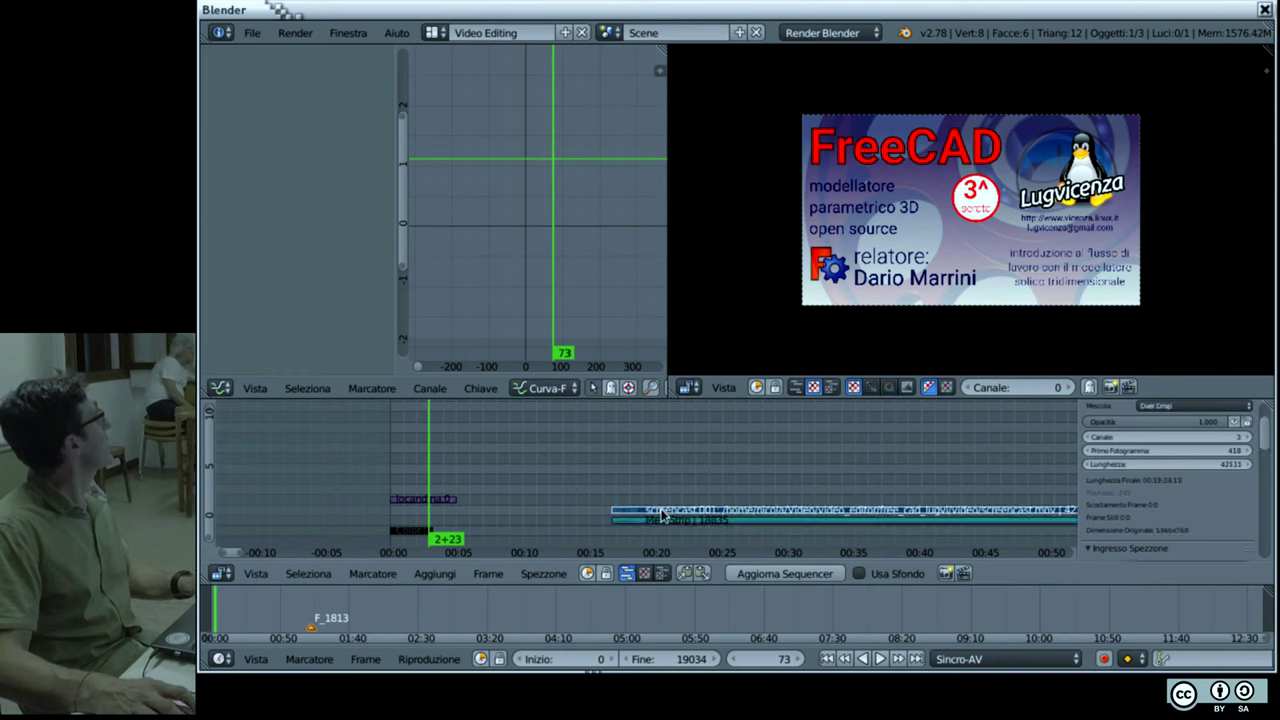
click(462, 513)
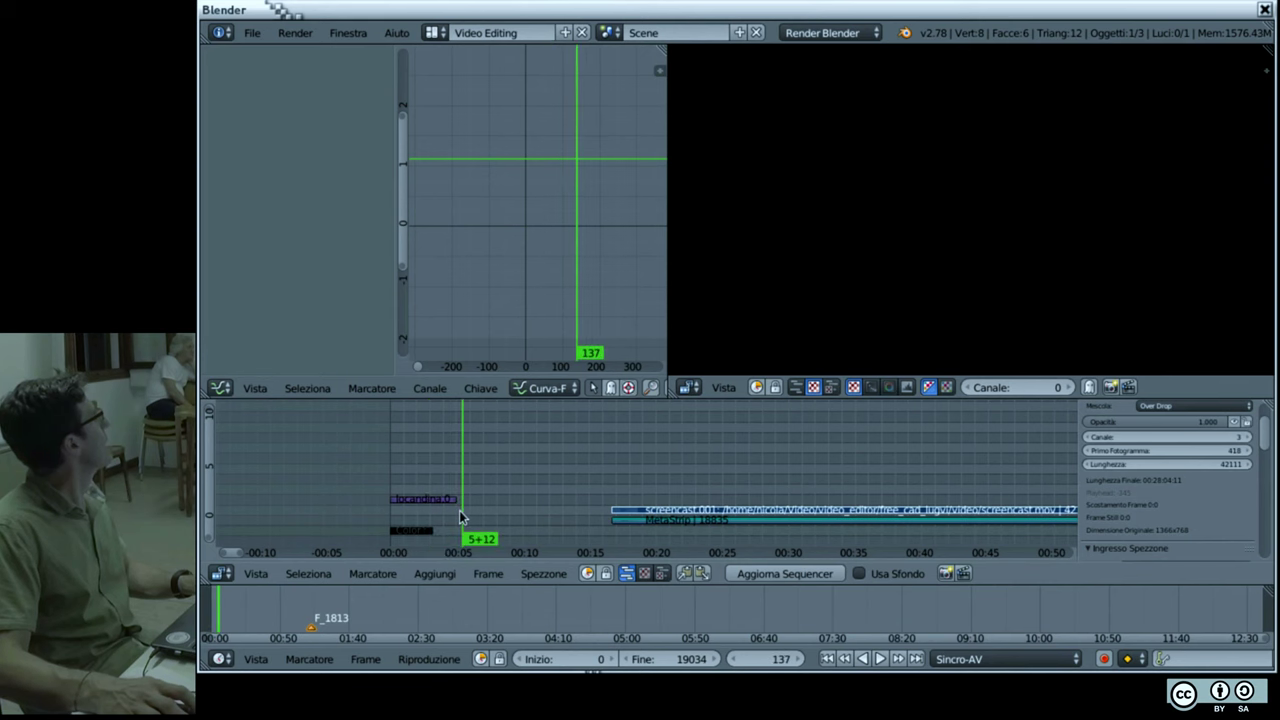
click(455, 510)
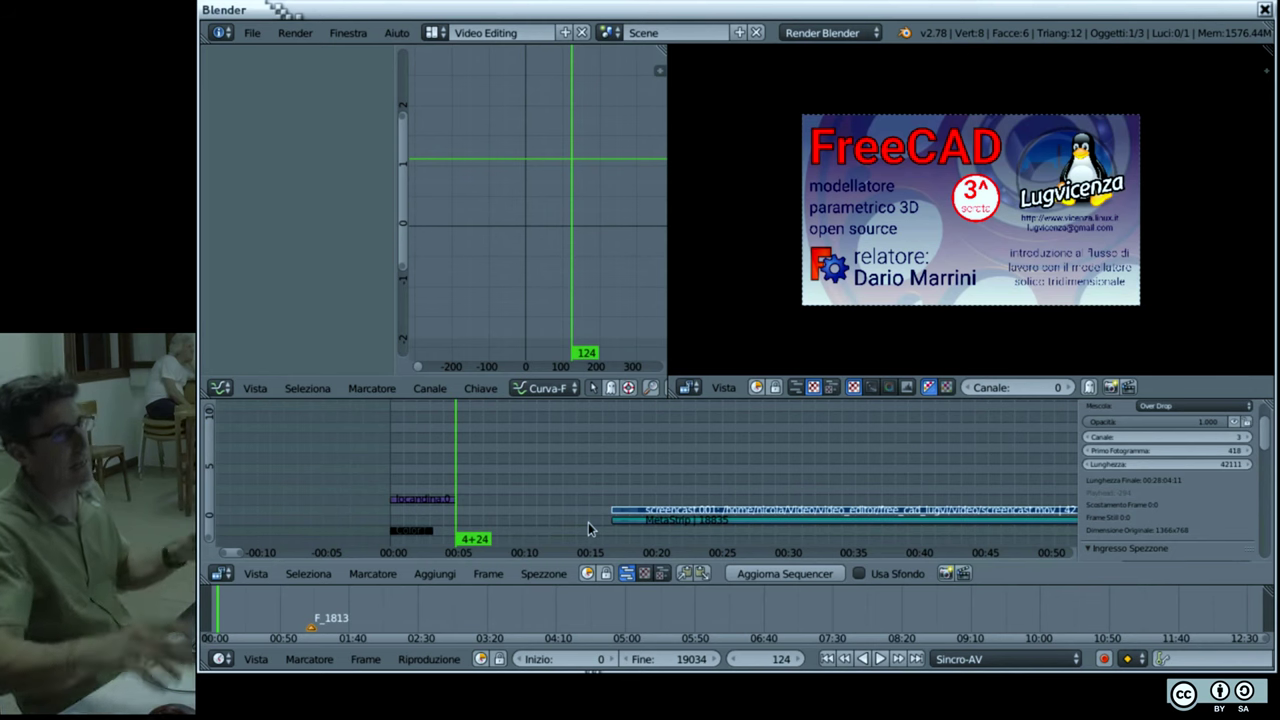
right_click(662, 524)
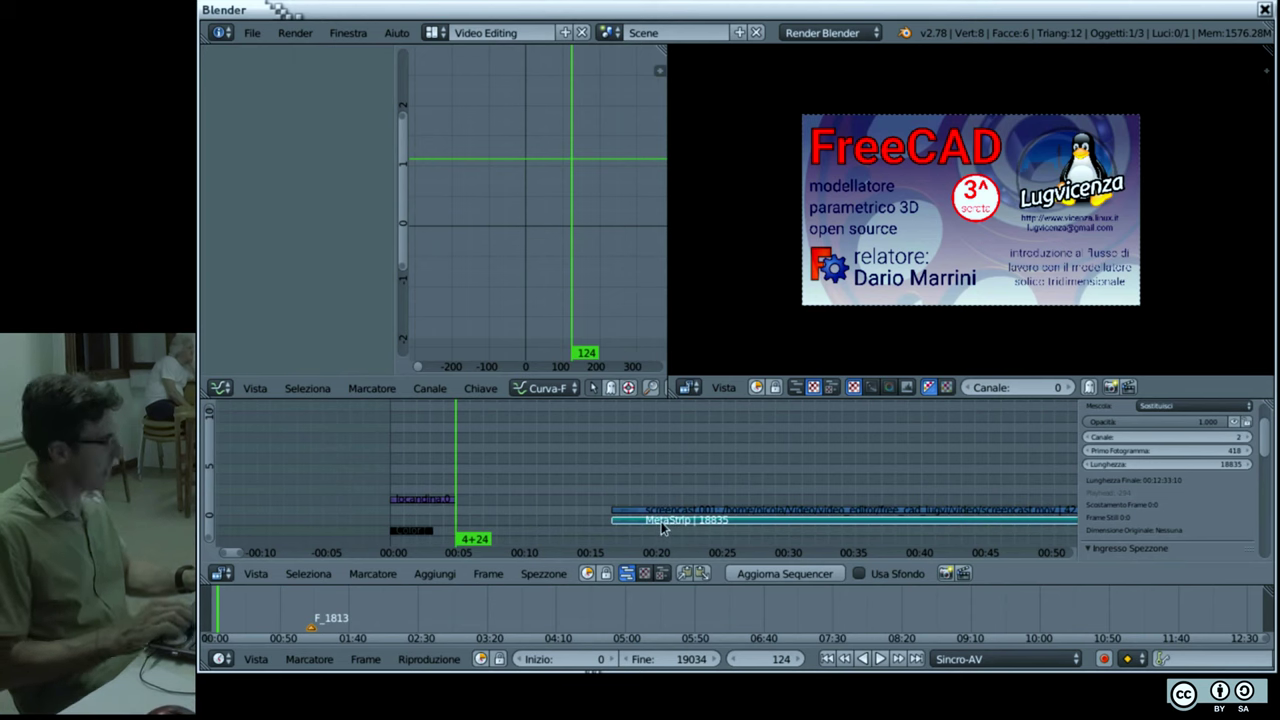
Step: Zoom the timeline onto the opening seconds and set the playhead to frame 99
scroll(476, 515, left, 3)
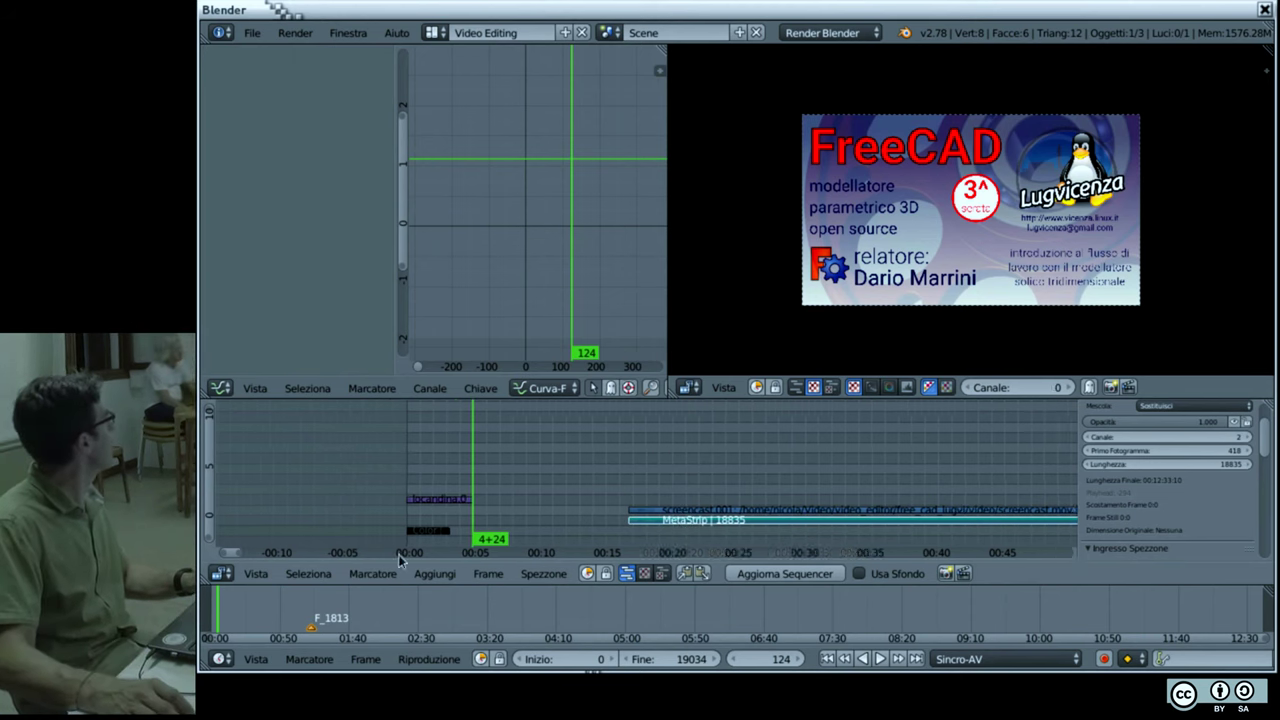
scroll(497, 511, up, 2)
scroll(531, 494, up, 2)
scroll(474, 443, up, 2)
scroll(434, 466, up, 2)
scroll(421, 480, left, 4)
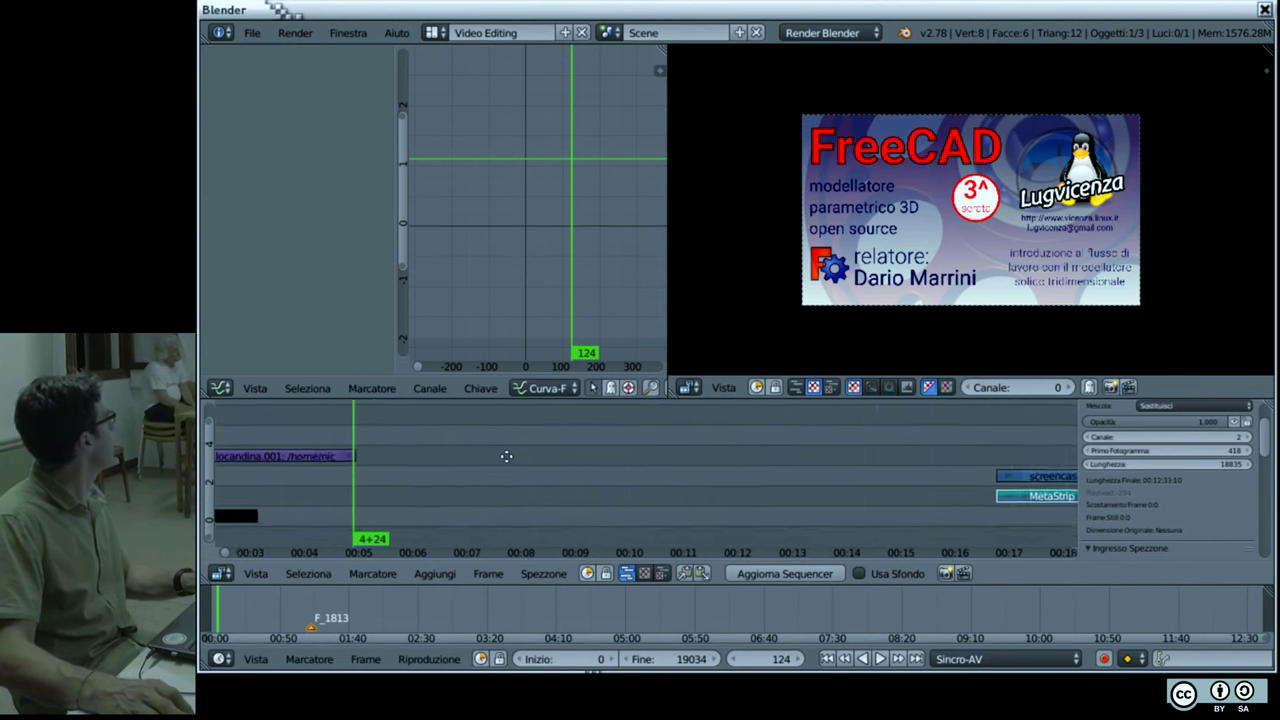
click(319, 508)
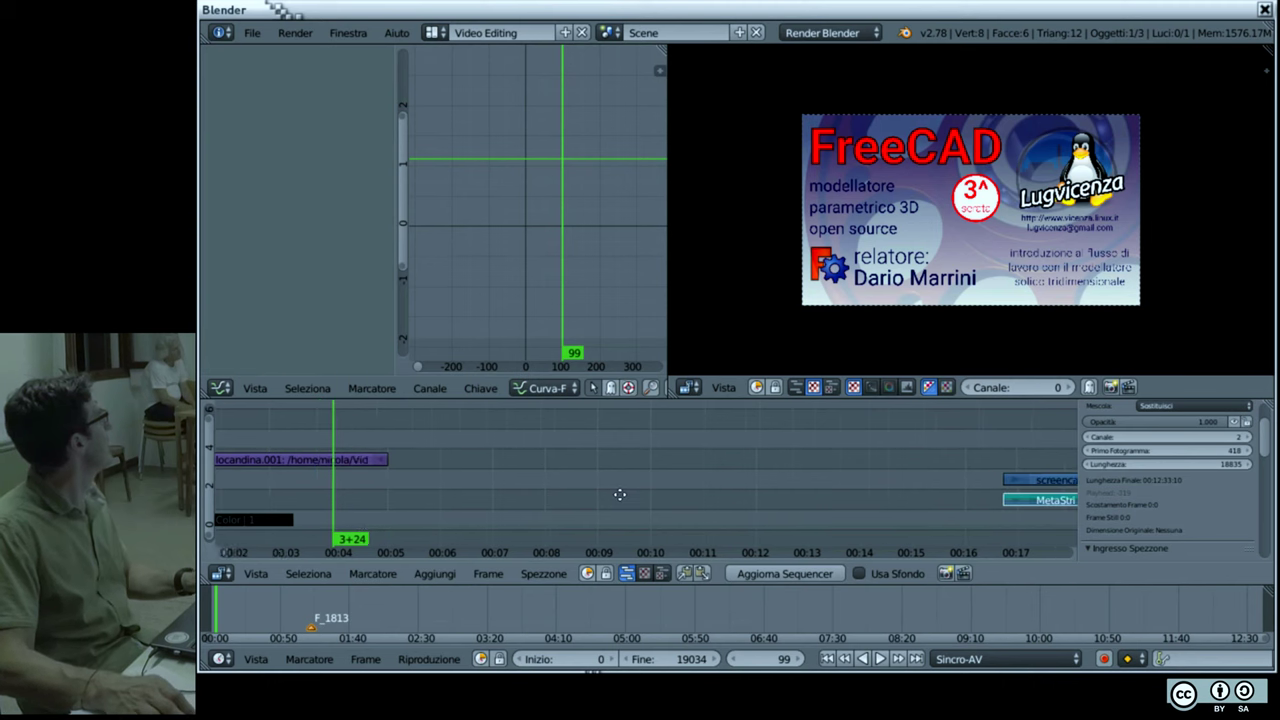
Step: Snap the MetaStrip and screencast.001 strip to start at frame 100
scroll(618, 498, down, 2)
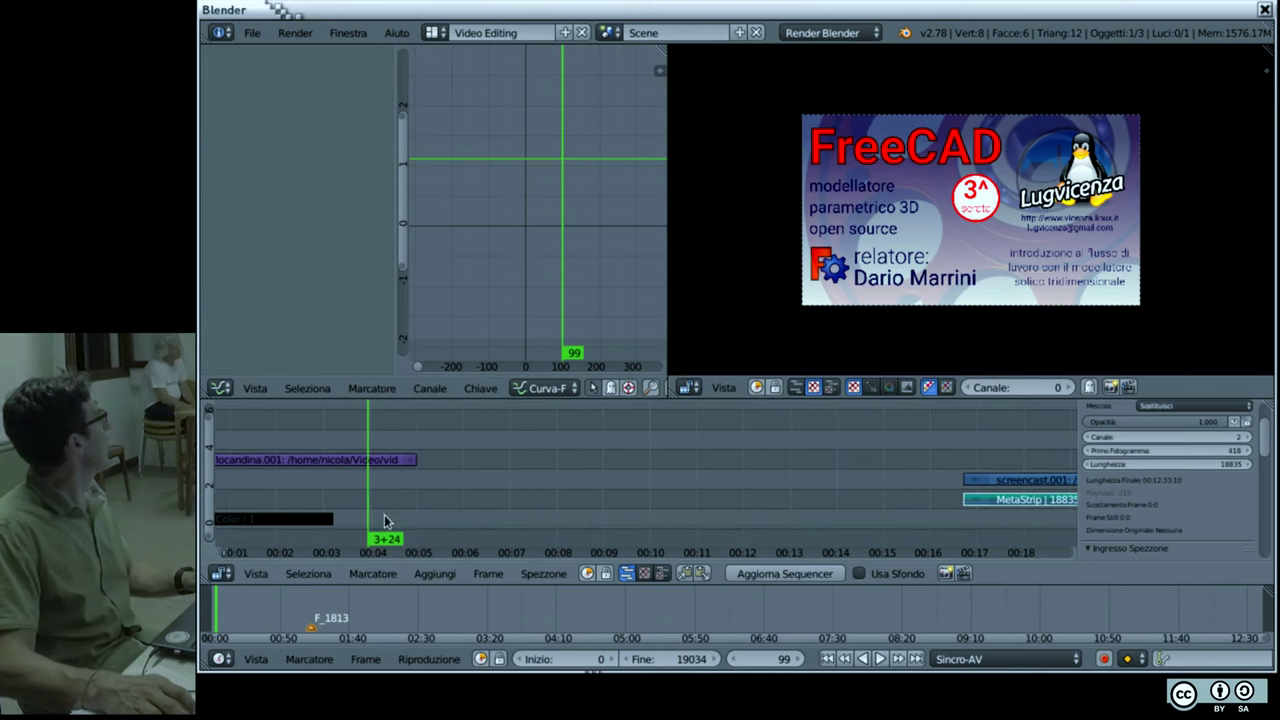
key(Right)
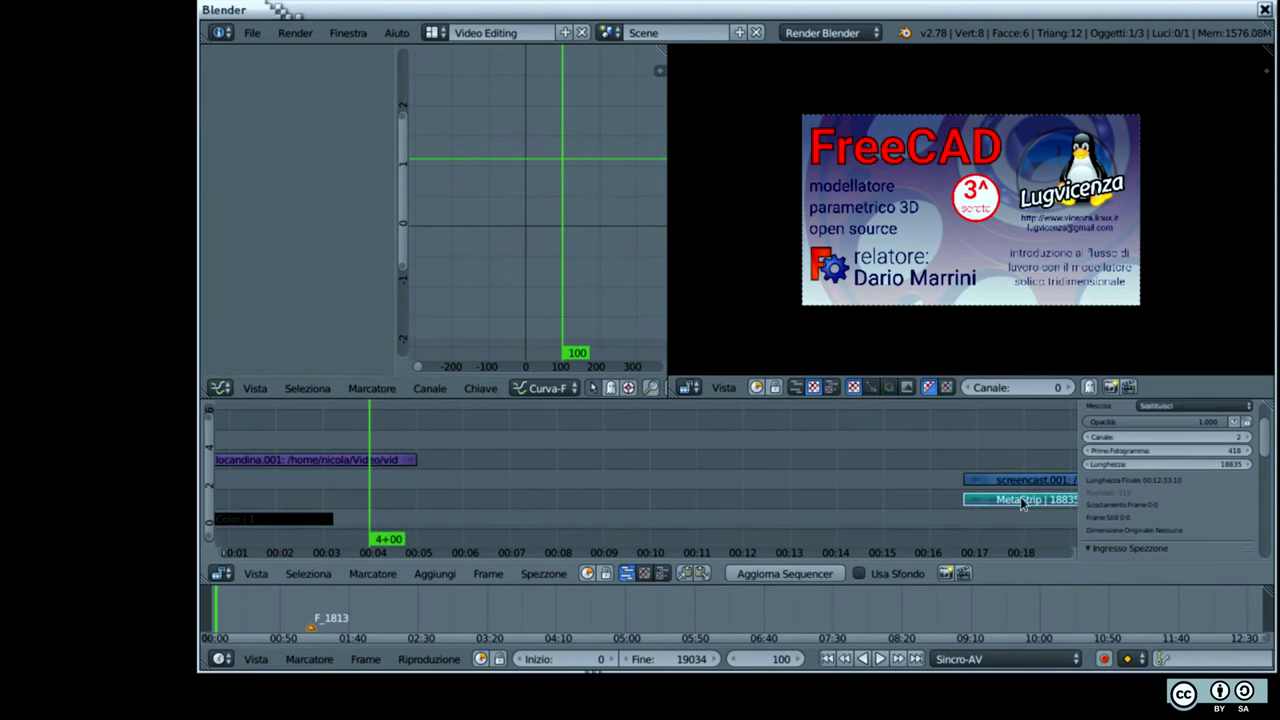
key(shift+s)
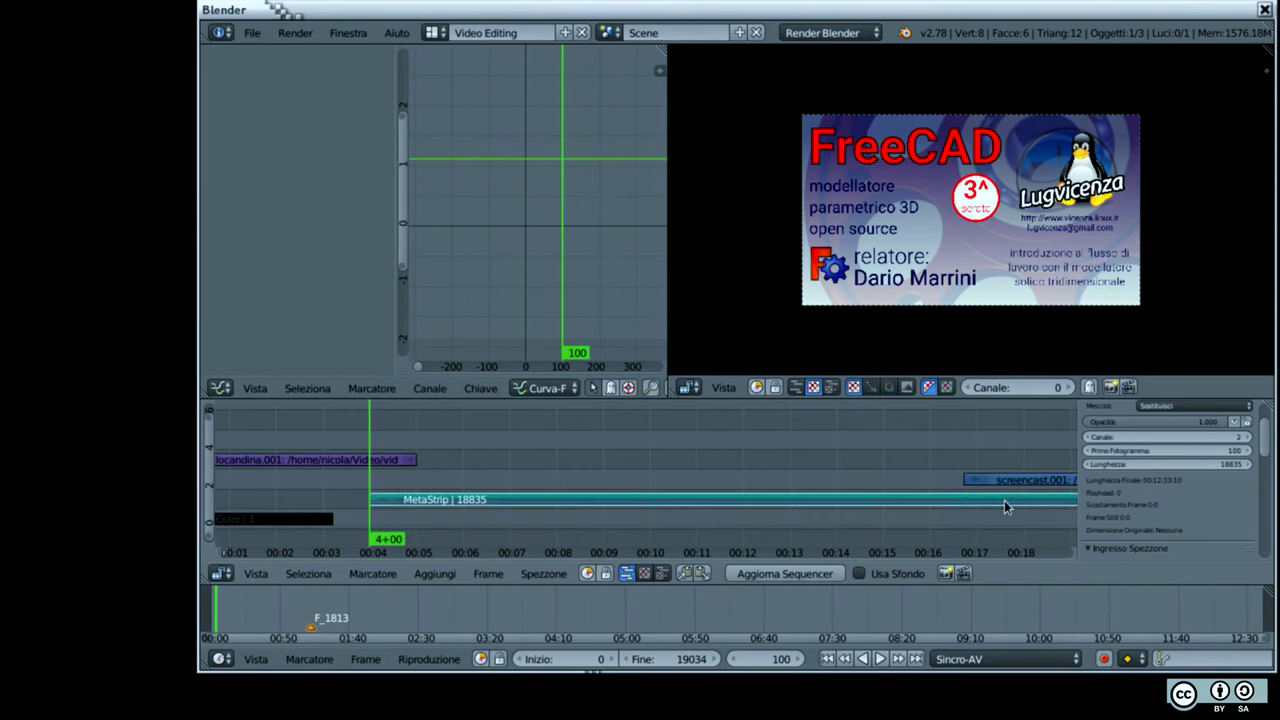
right_click(1023, 479)
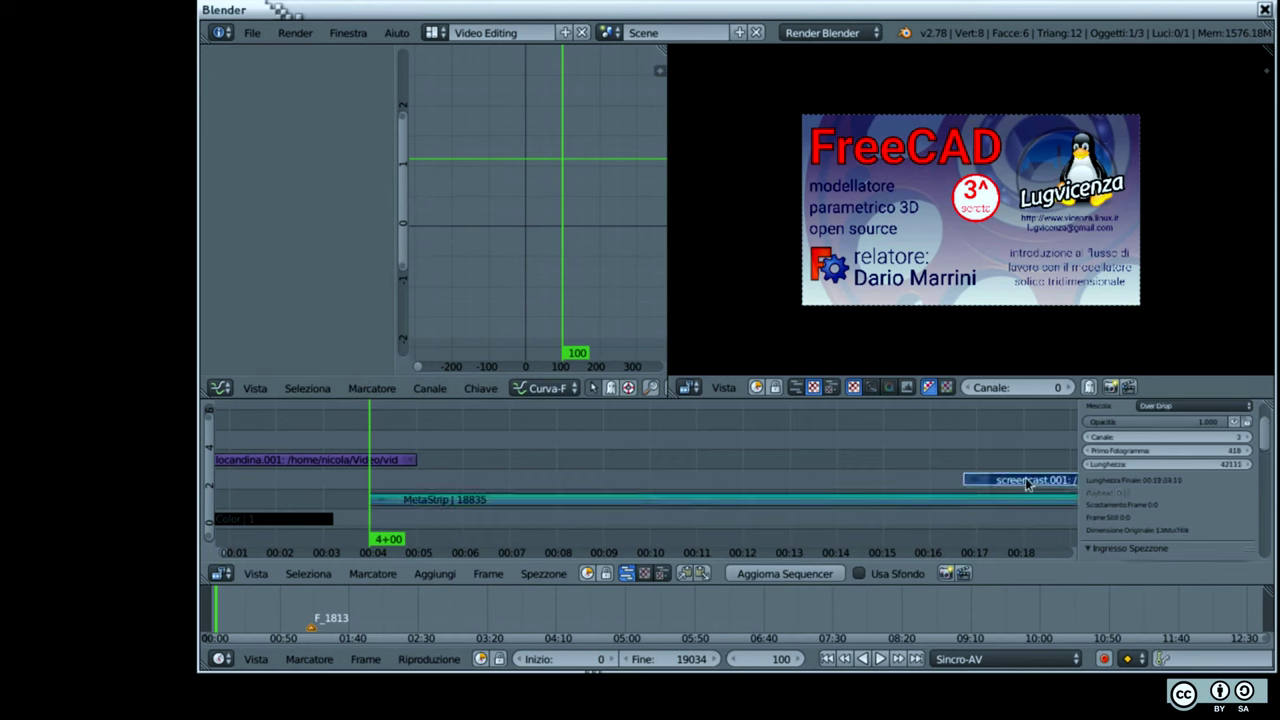
key(shift+s)
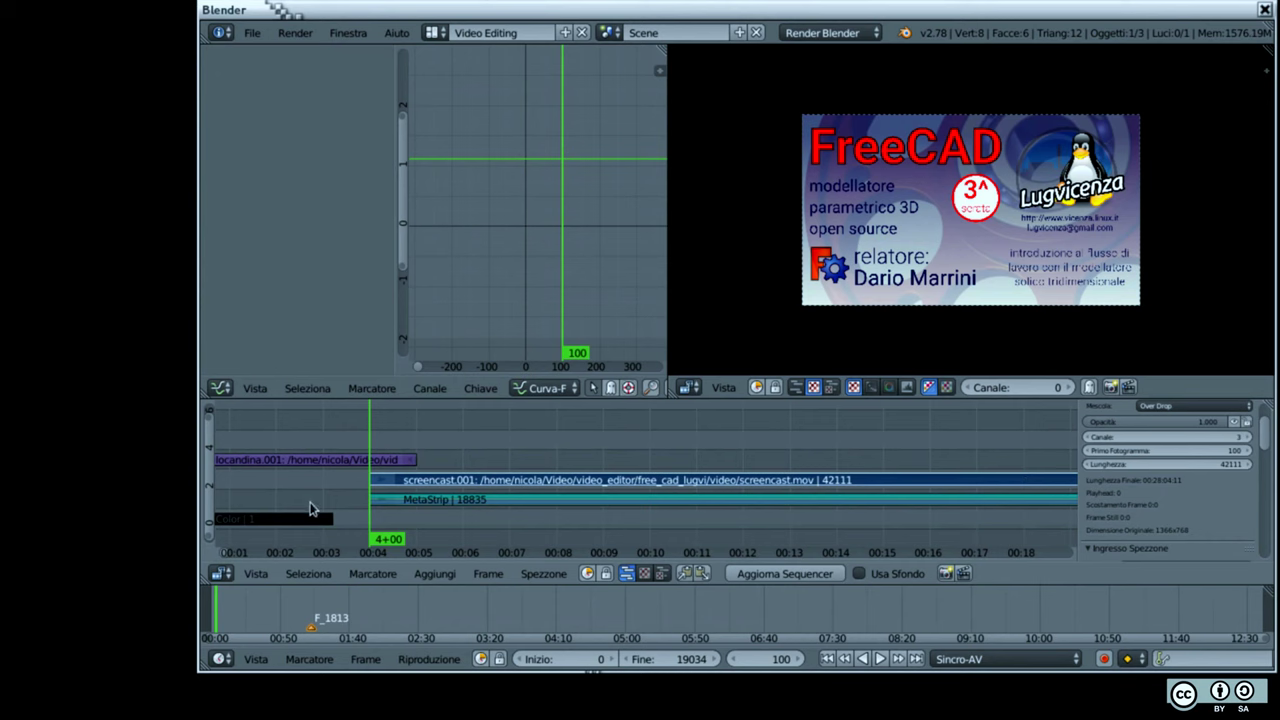
Step: Preview the opening from frame 73 to check the transition
click(320, 500)
key(alt+a)
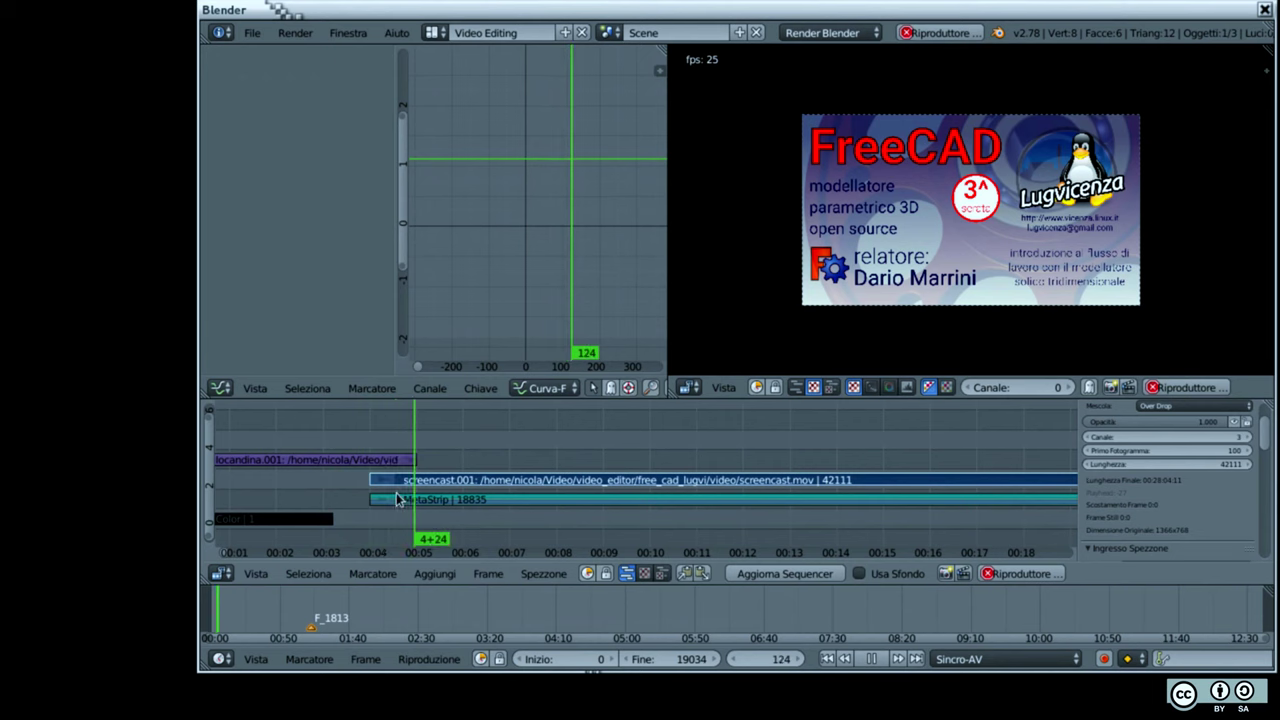
key(alt+a)
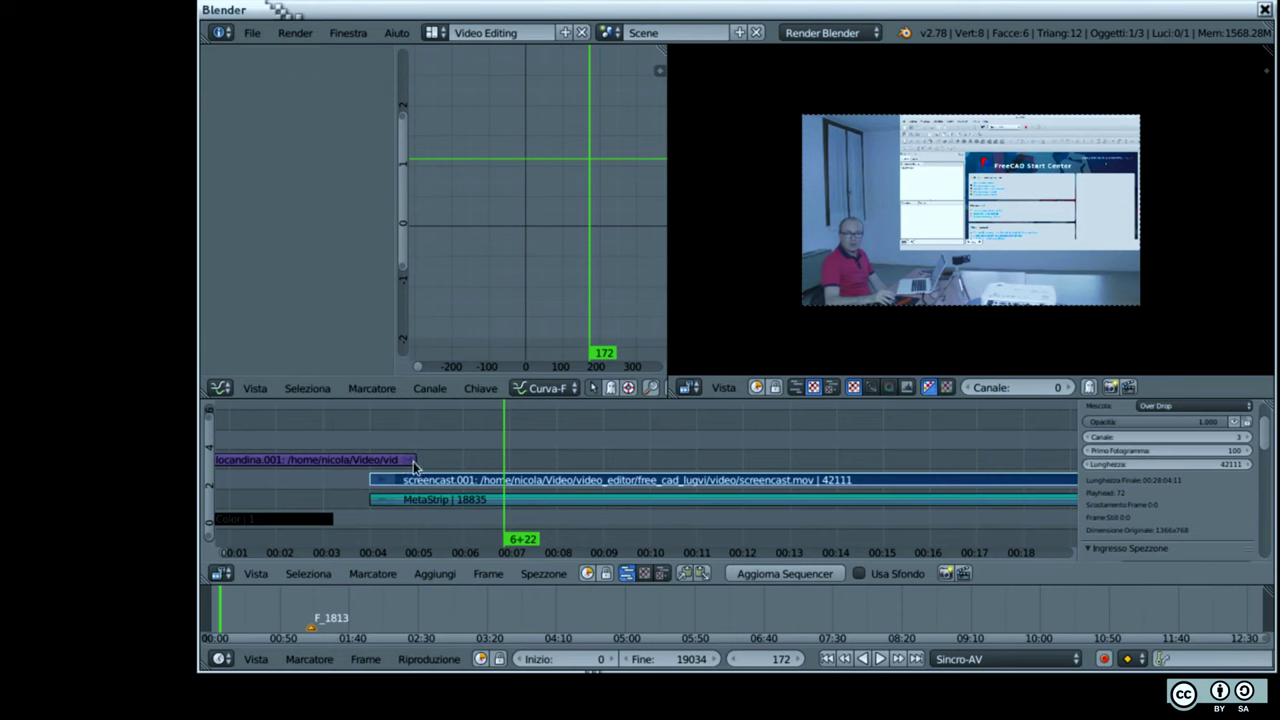
Step: Shorten the locandina strip's end and play back from frame 81
right_click(413, 460)
key(g)
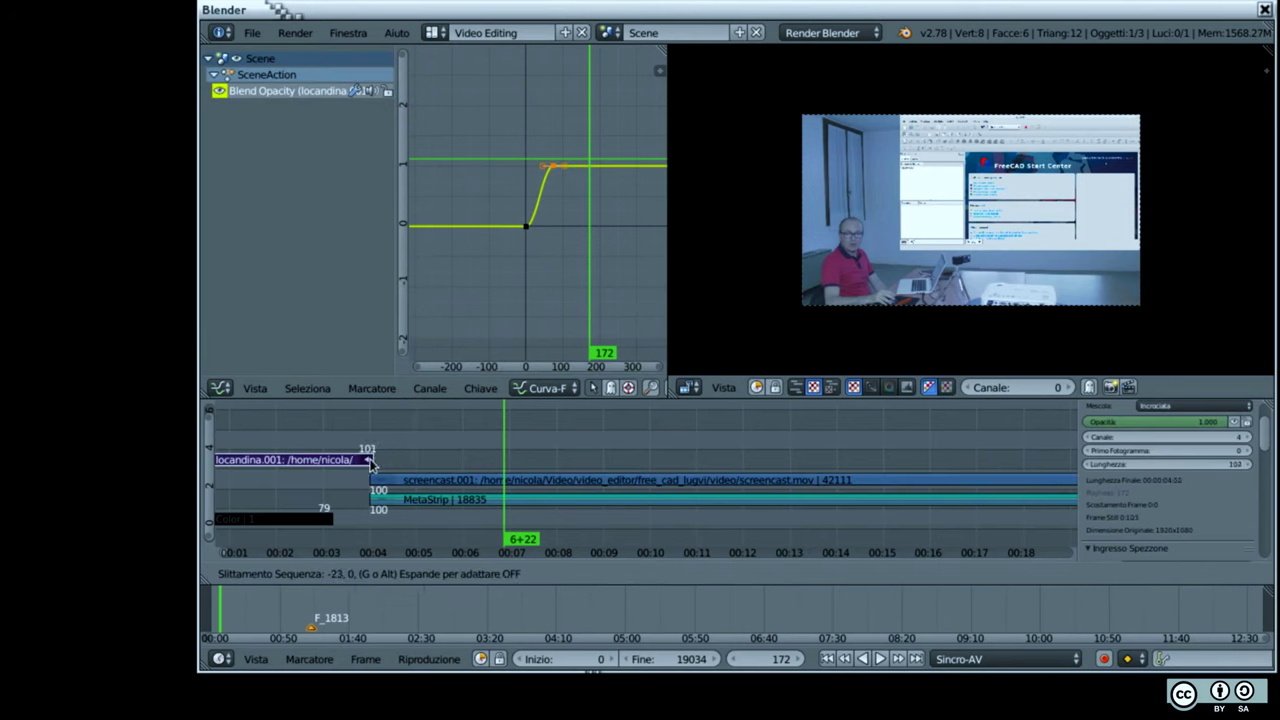
click(370, 462)
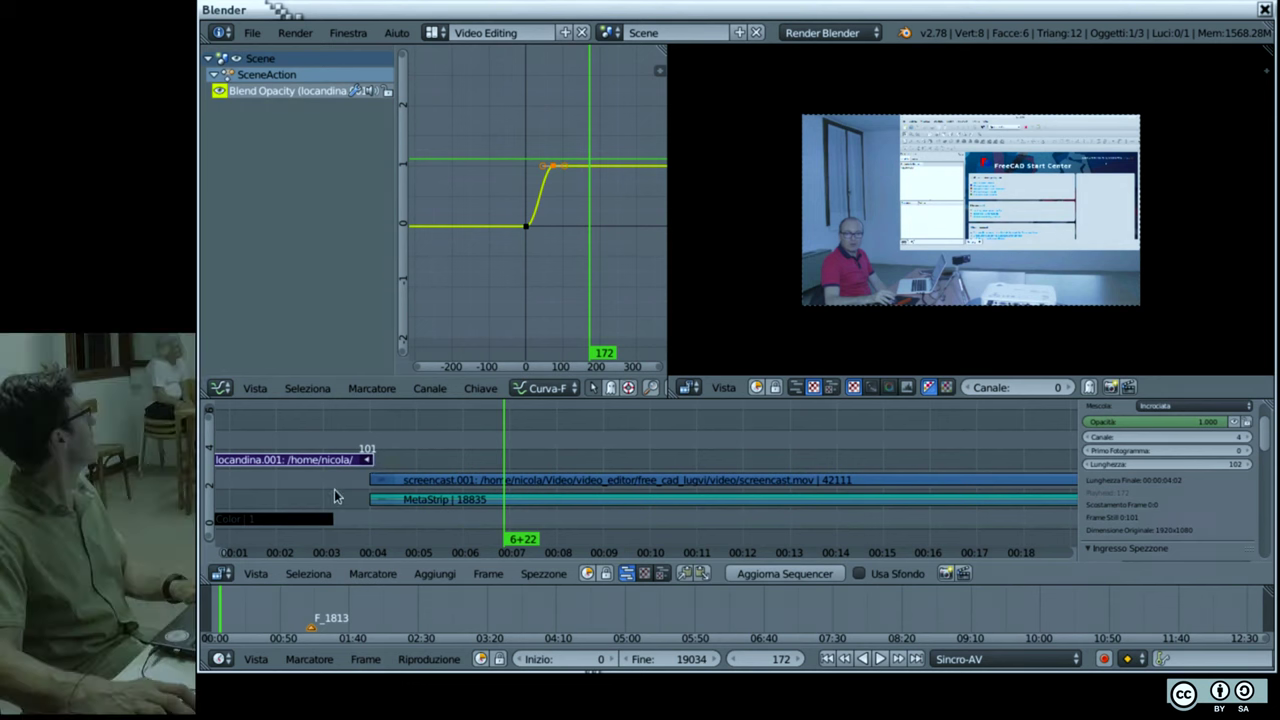
click(334, 489)
key(alt+a)
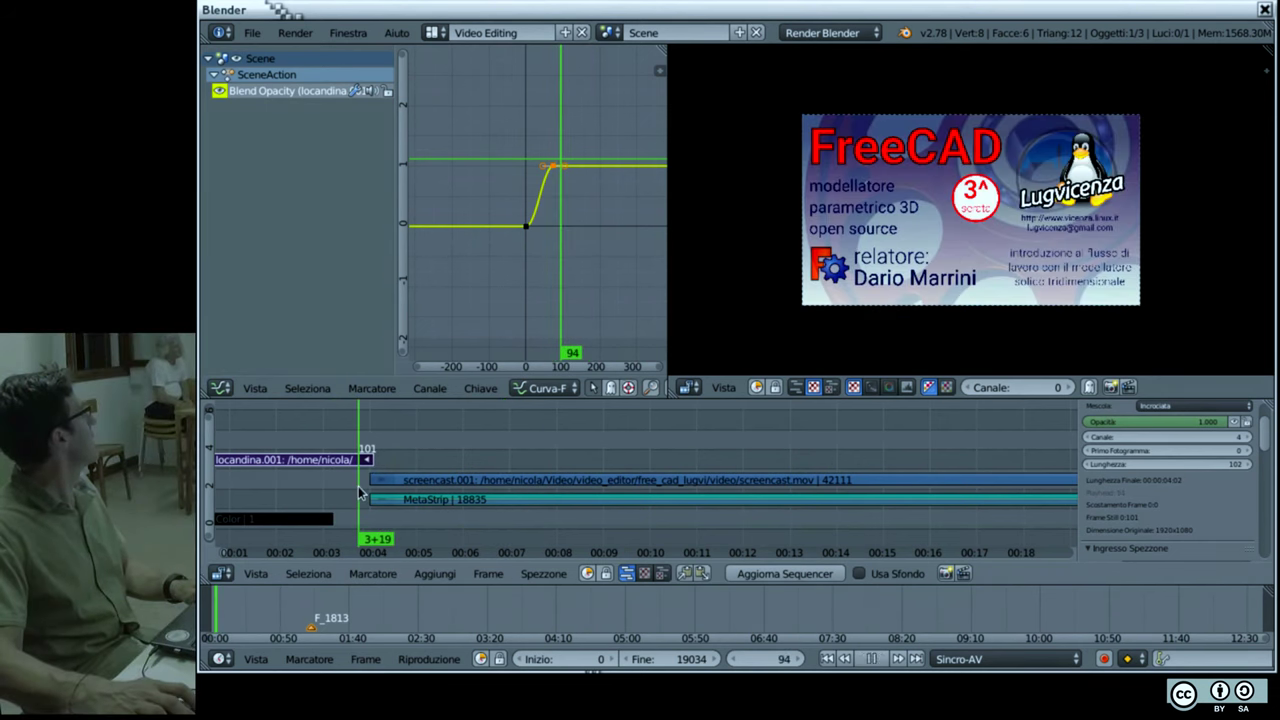
Step: At frame 90, select the MetaStrip and screencast.001 strips and preview the overlap to frame 156
click(350, 492)
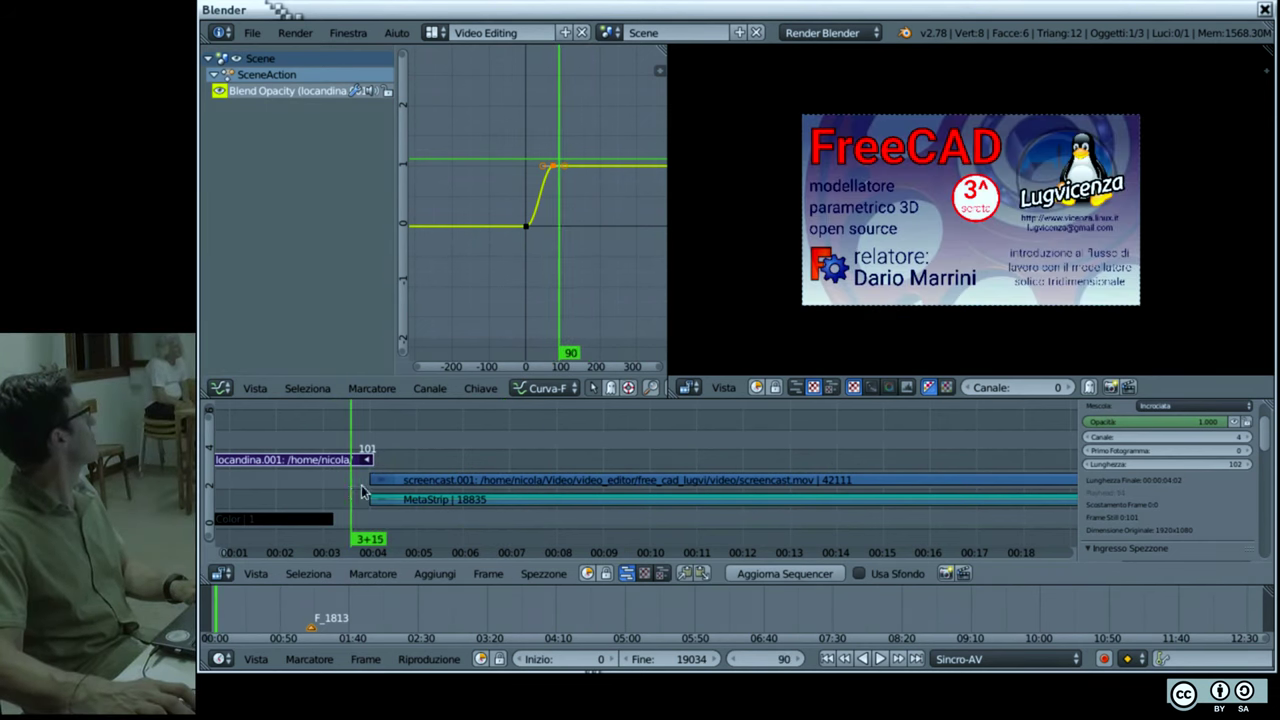
right_click(475, 503)
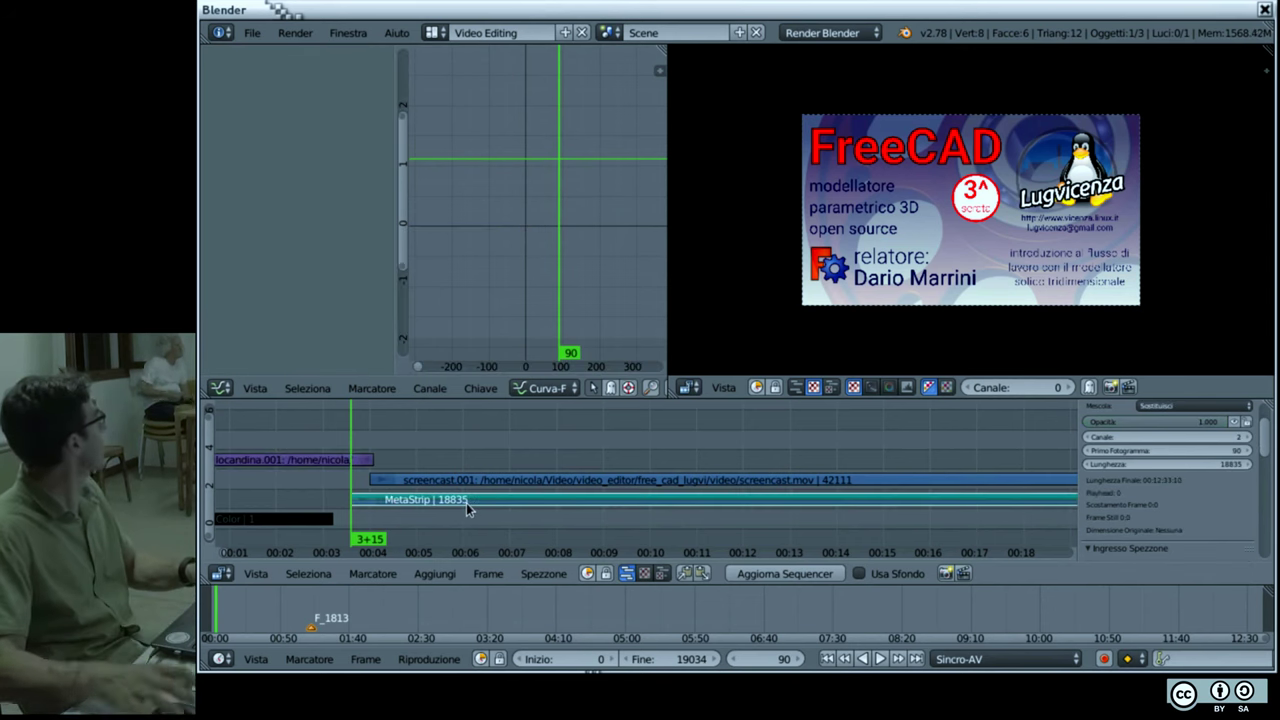
right_click(439, 476)
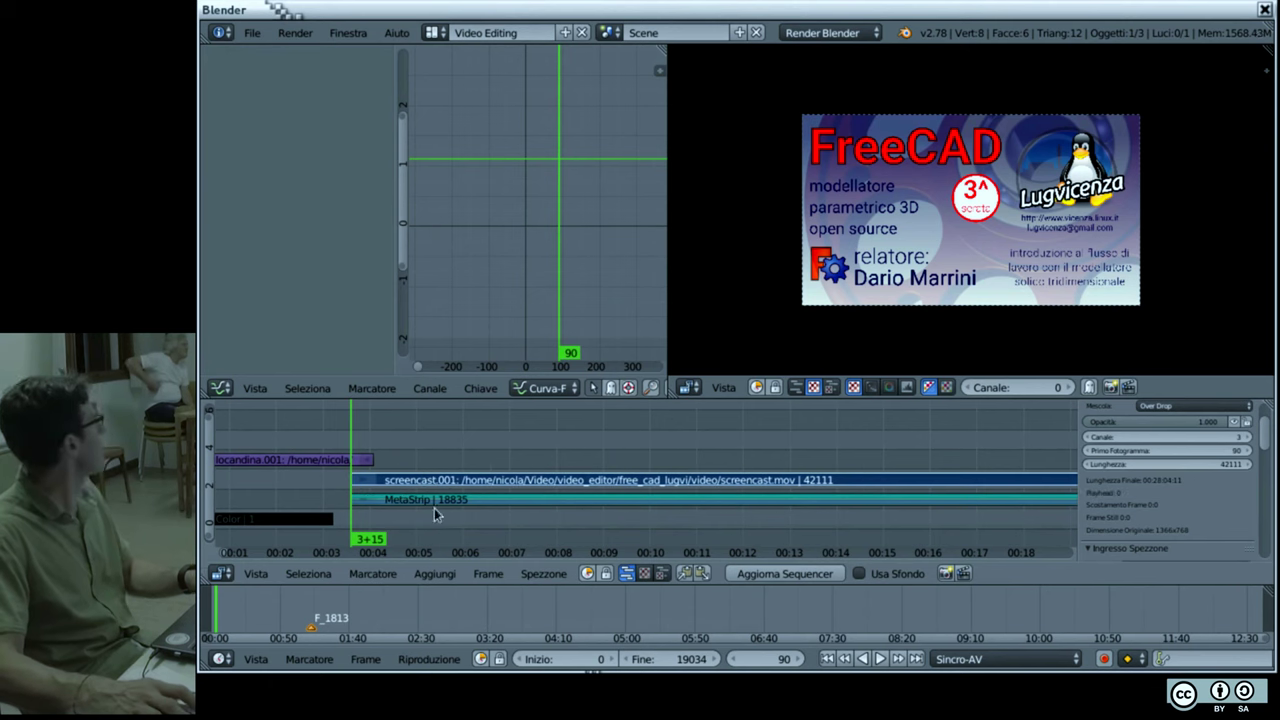
key(alt+a)
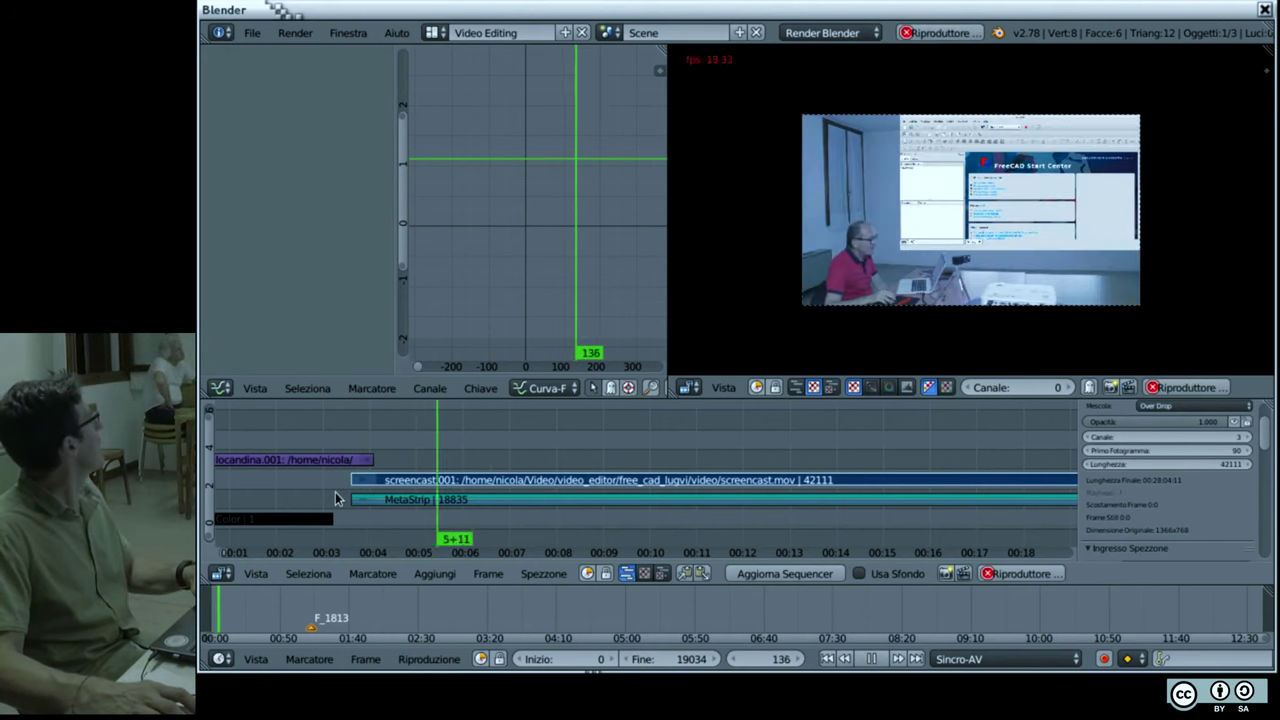
key(alt+a)
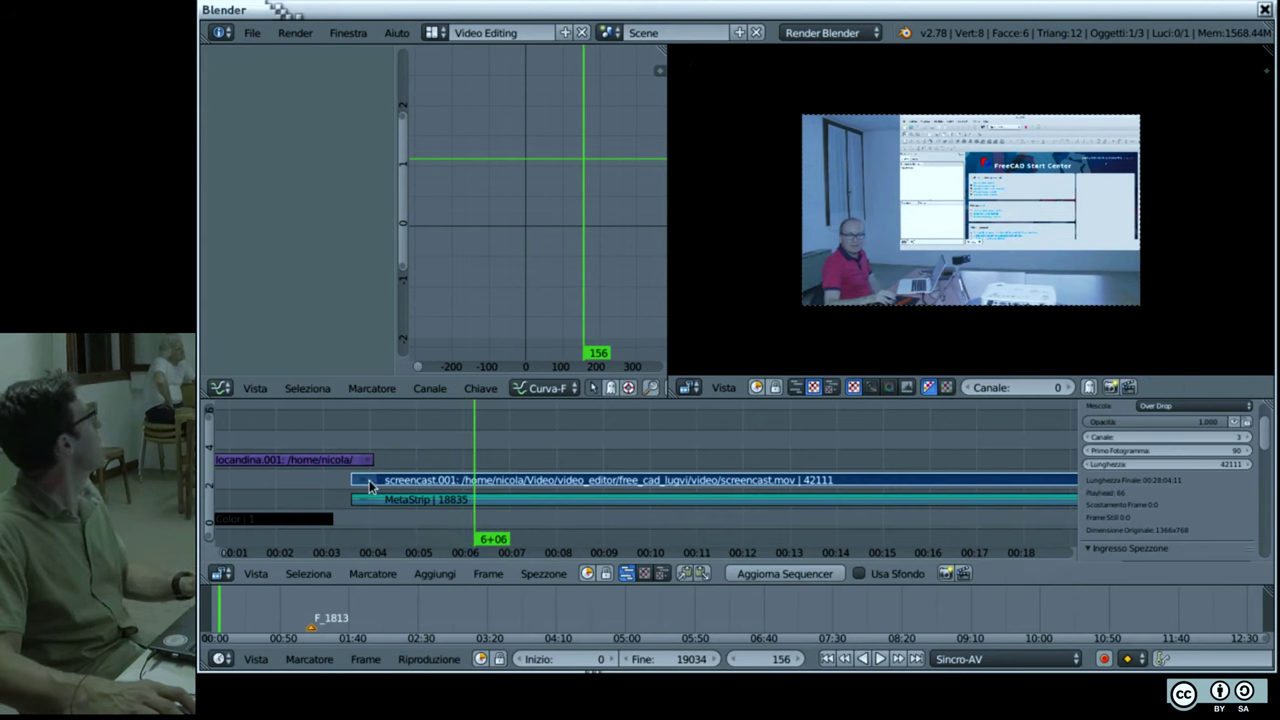
right_click(375, 501)
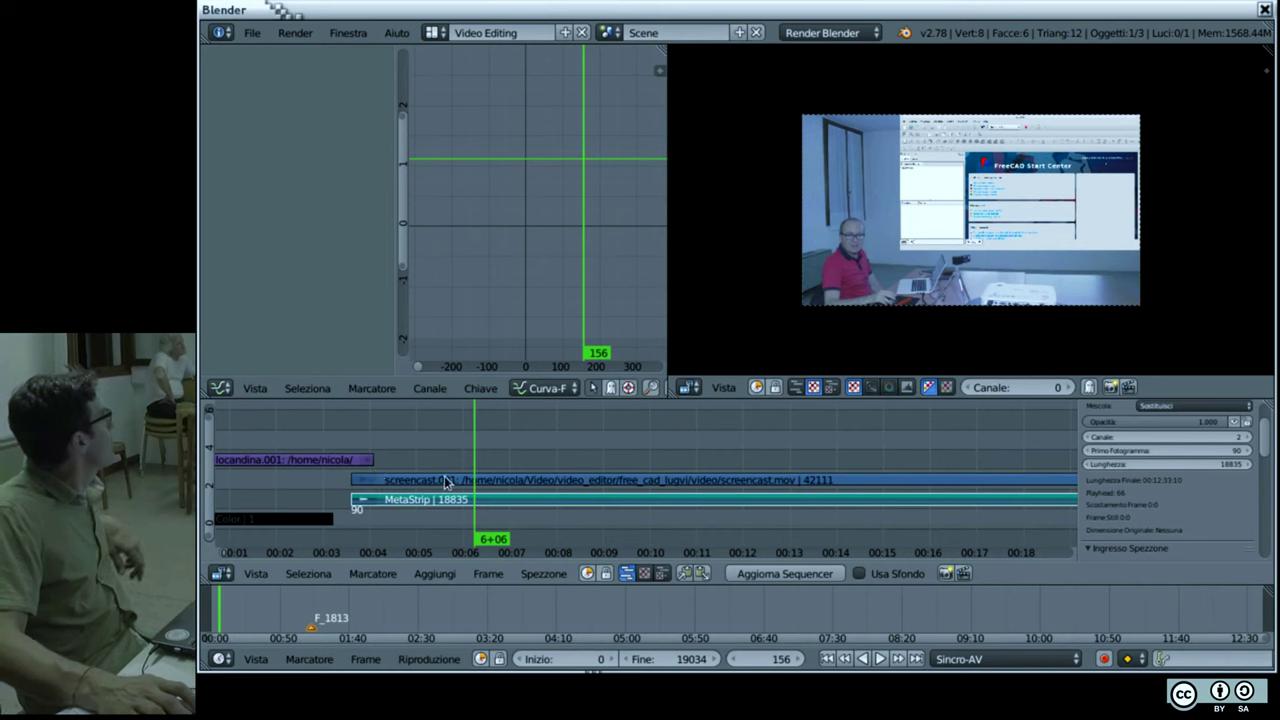
Step: Add a roughly 12-frame Incrocio (Cross) effect strip from the locandina strip to the MetaStrip
right_click(319, 458)
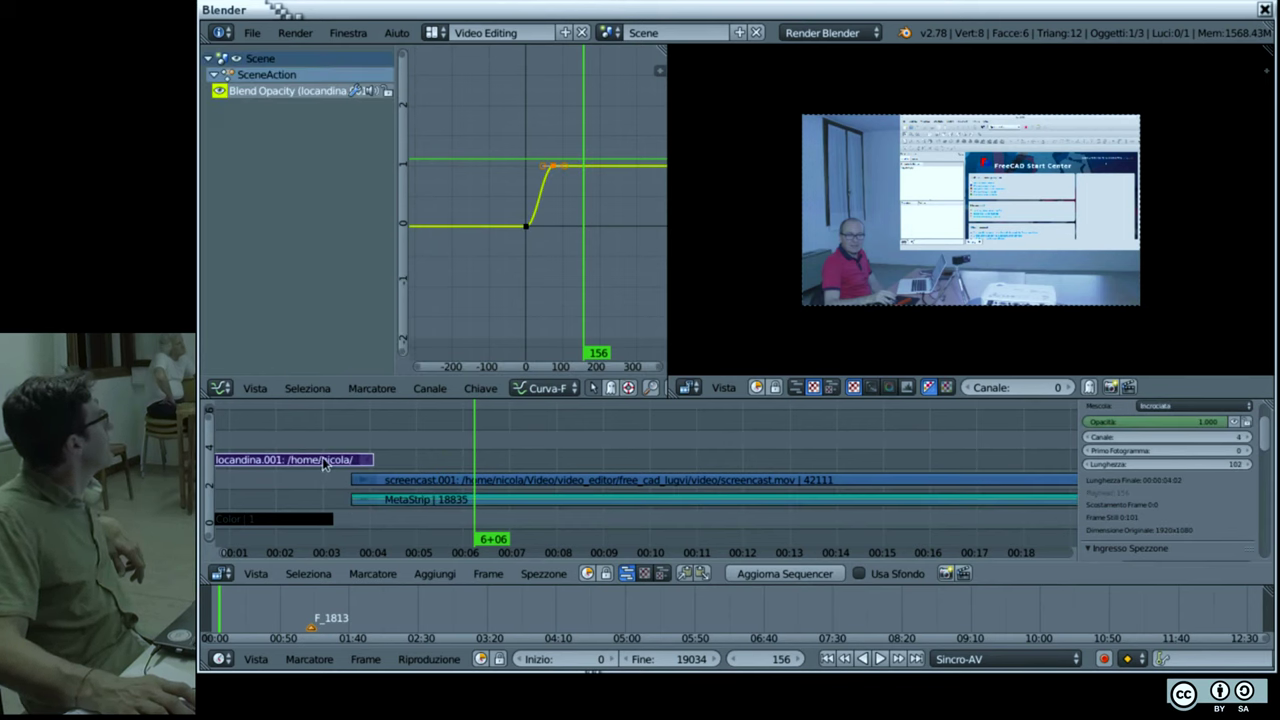
right_click(398, 506)
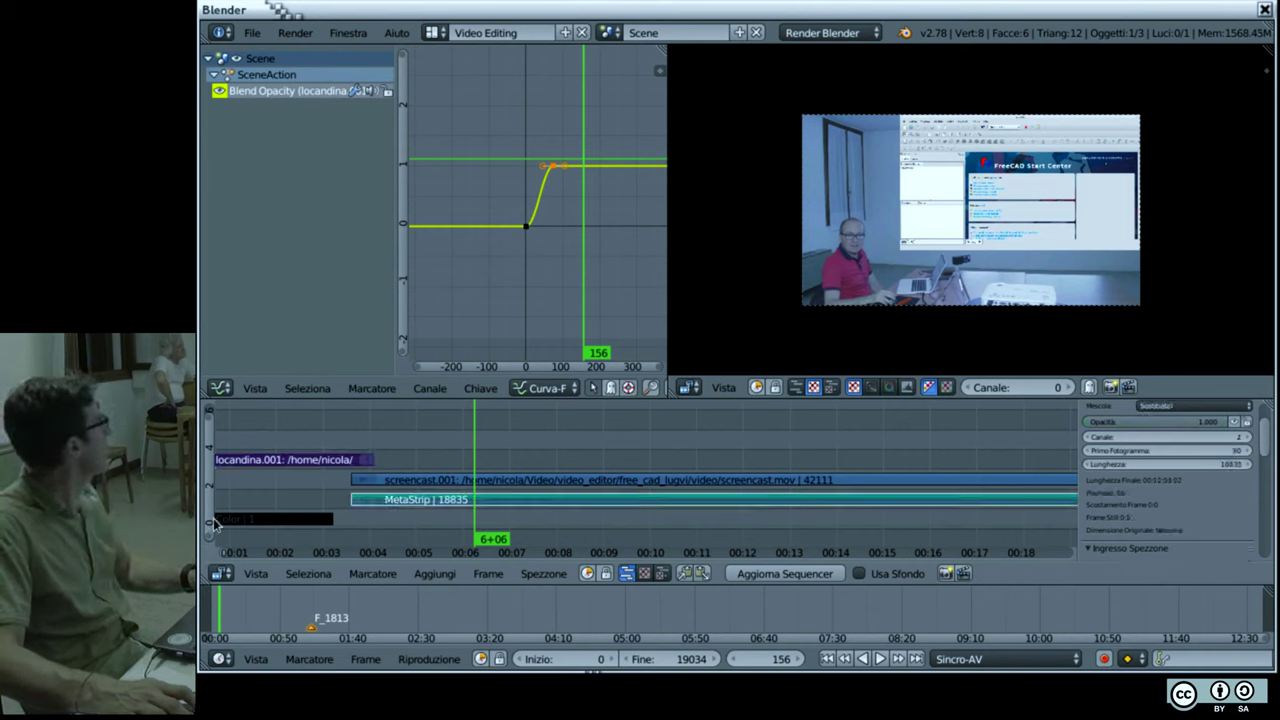
click(433, 573)
mouse_move(506, 446)
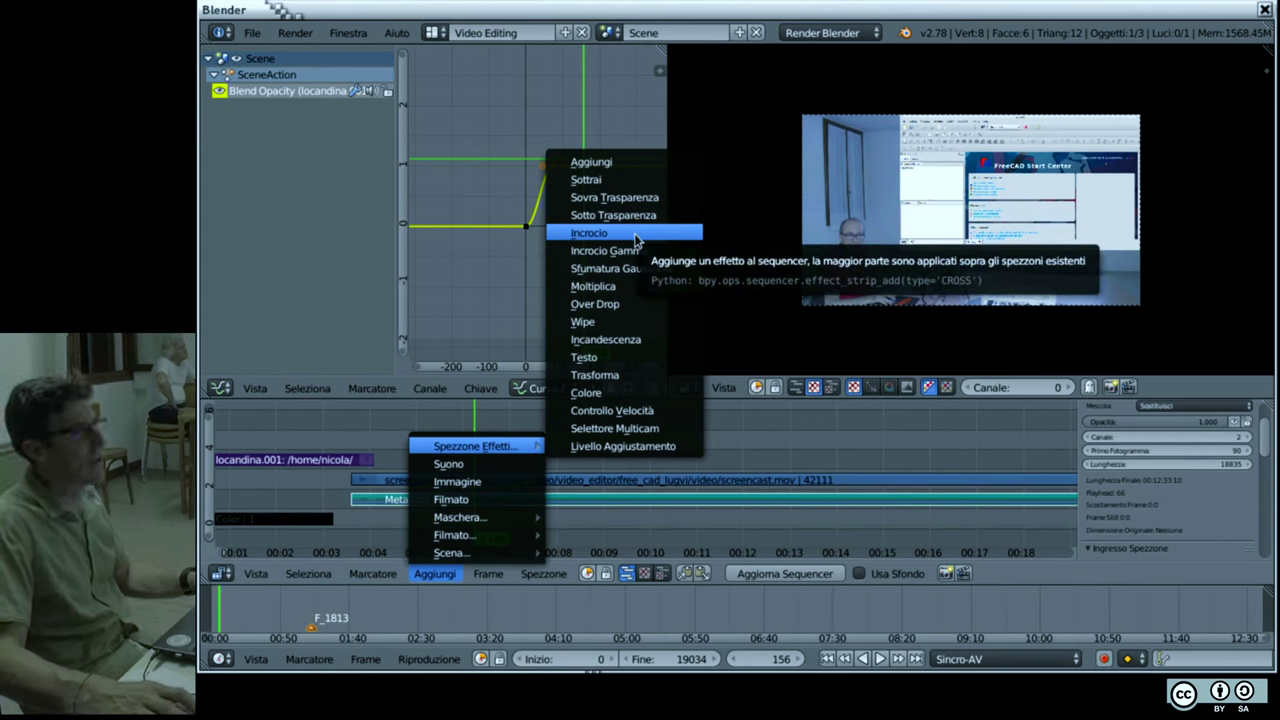
click(634, 235)
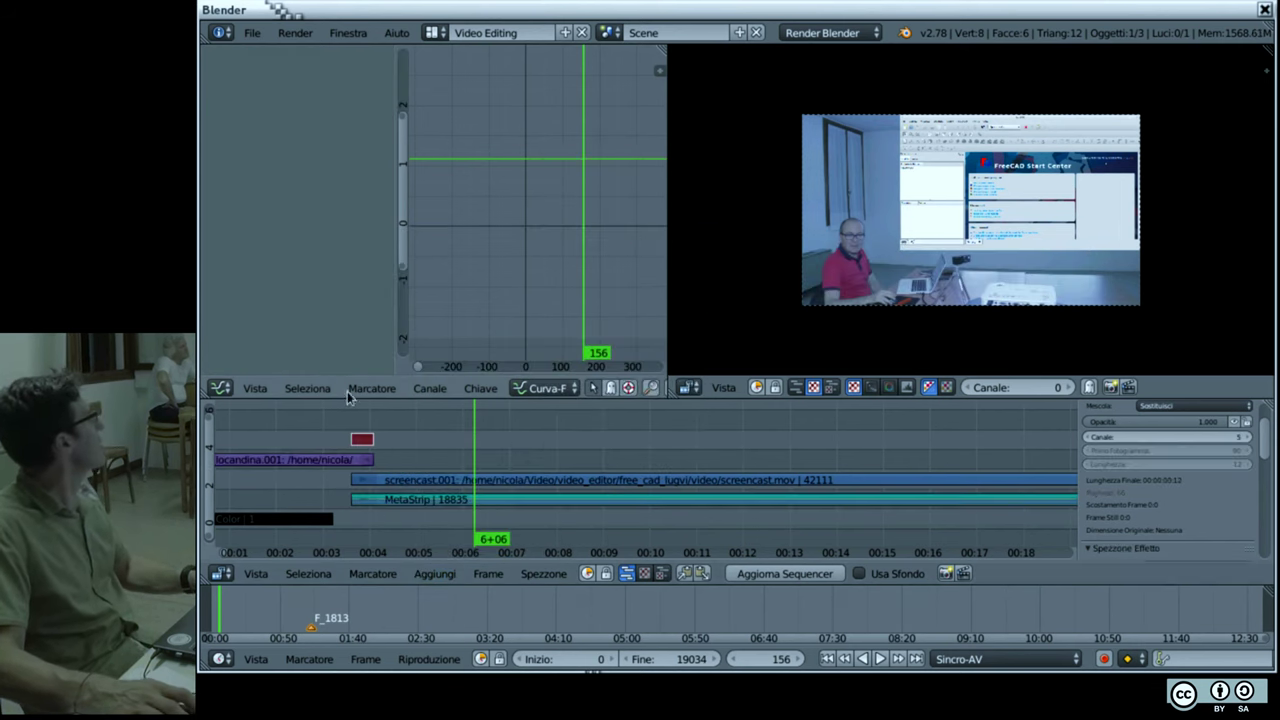
click(308, 487)
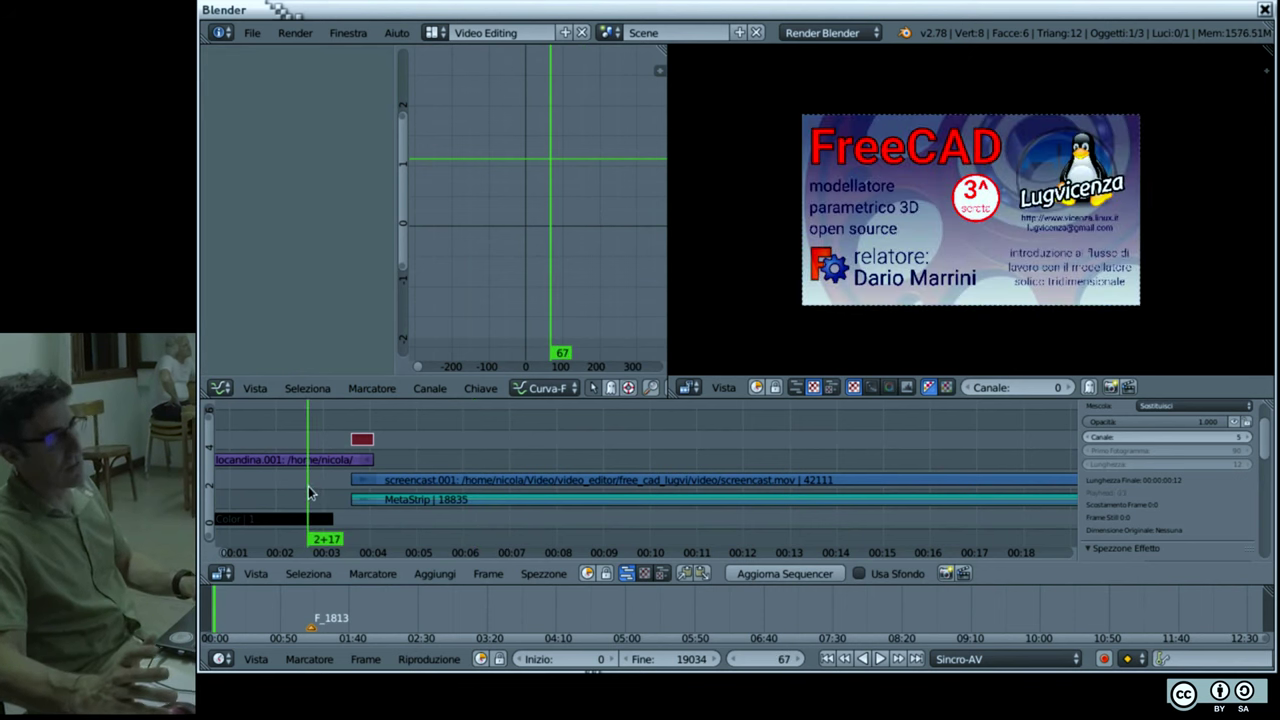
key(alt+a)
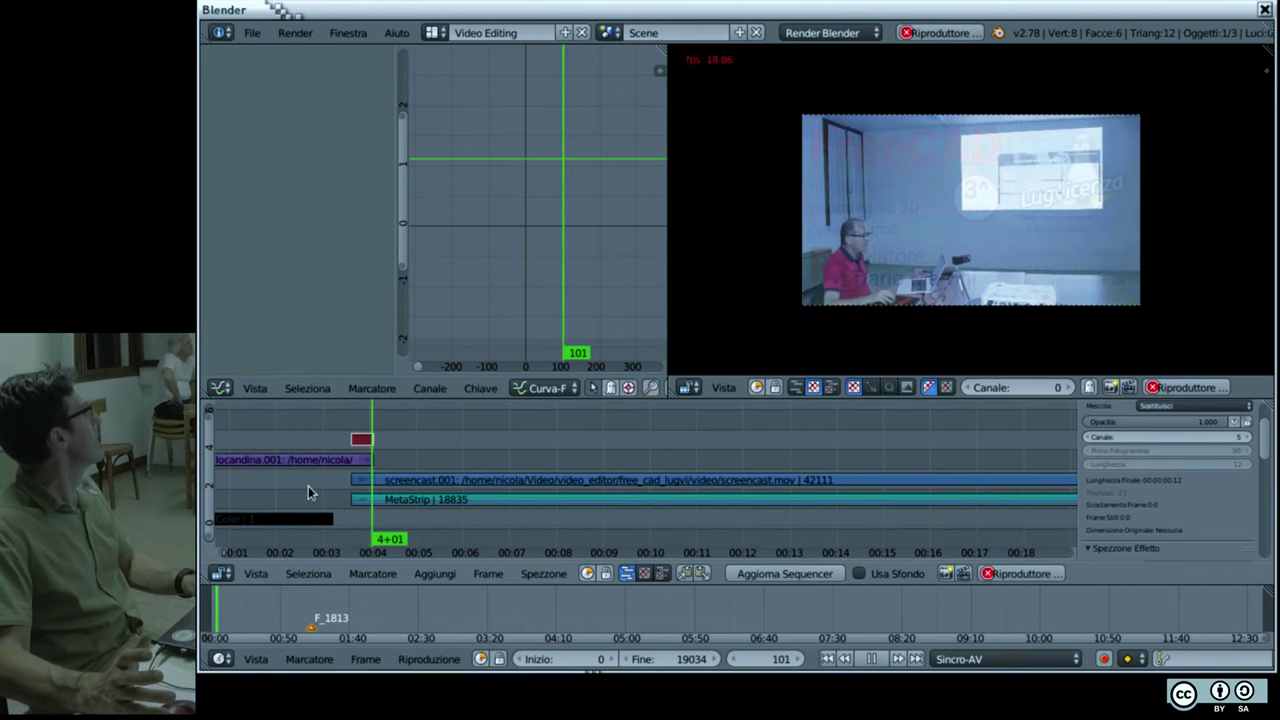
key(alt+a)
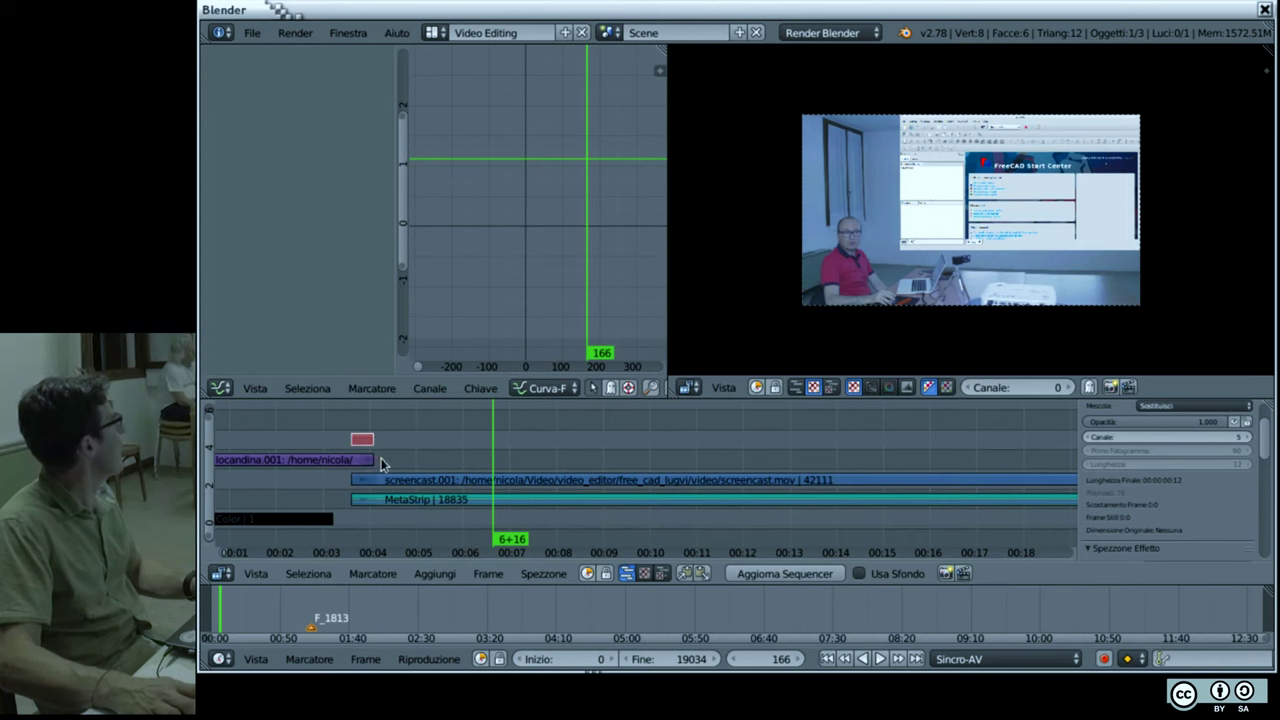
mouse_move(376, 459)
mouse_down()
mouse_move(539, 442)
mouse_move(409, 452)
mouse_up()
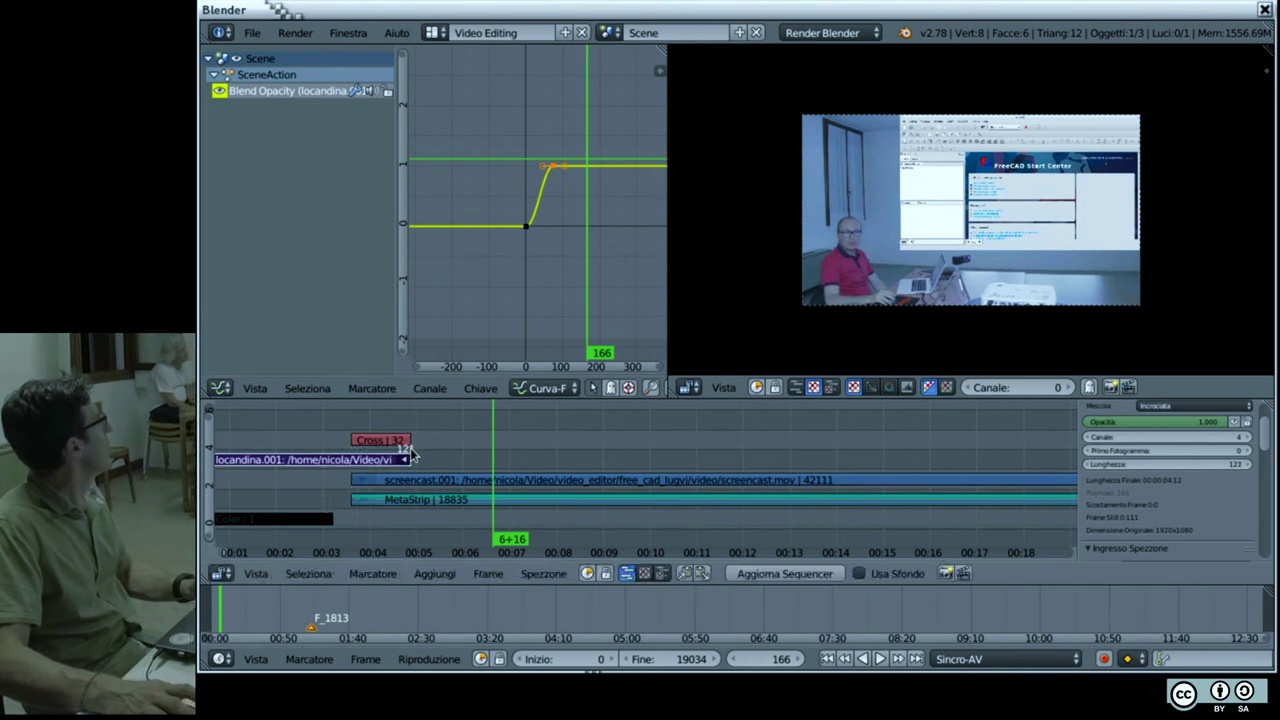
click(288, 495)
key(alt+a)
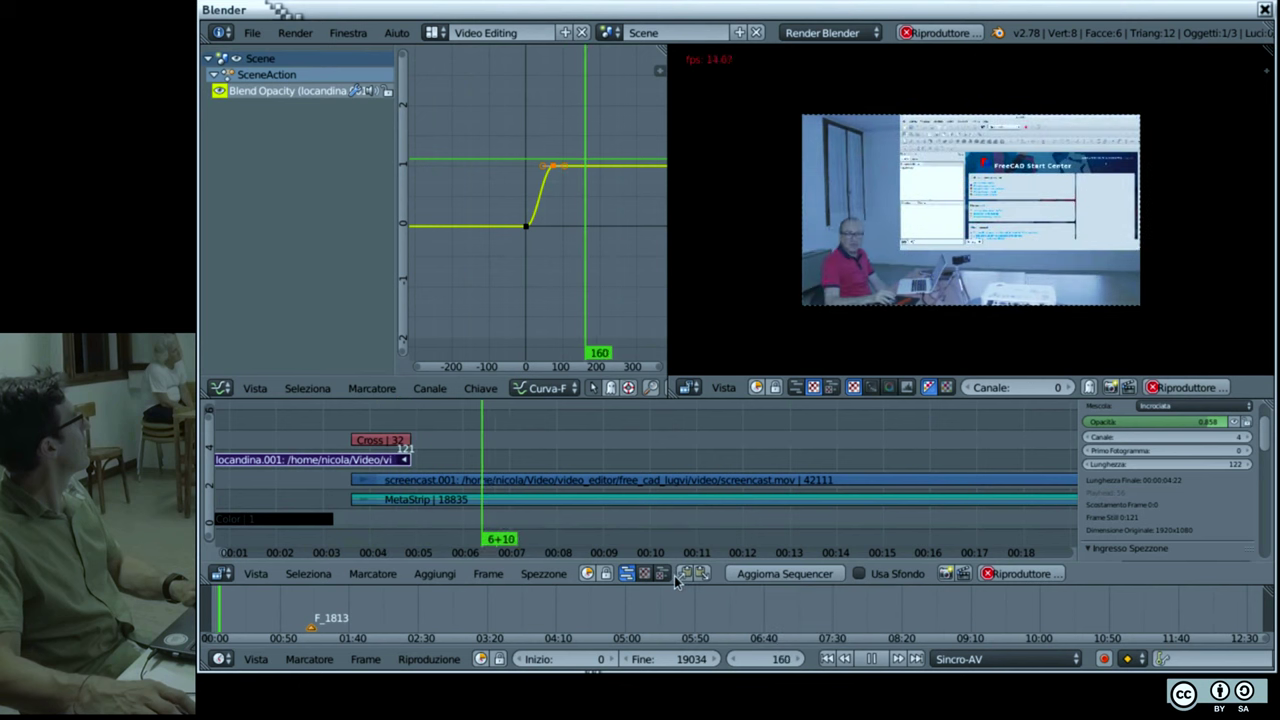
key(alt+a)
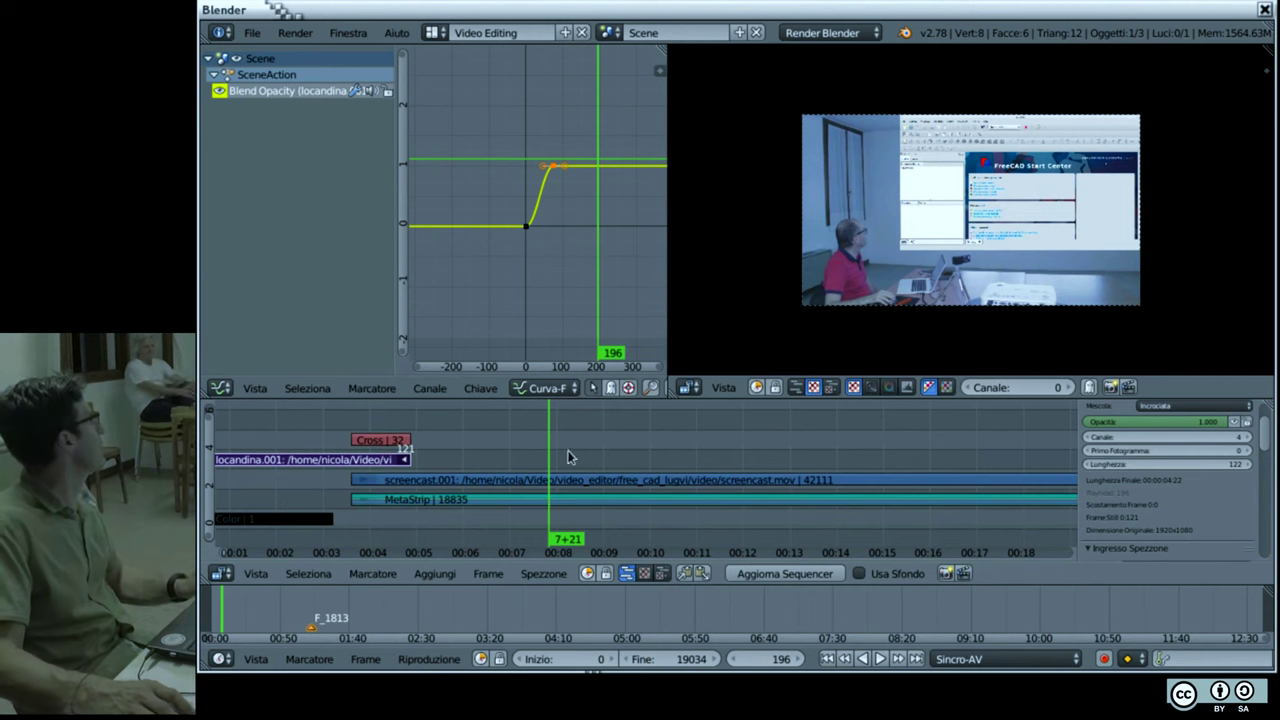
scroll(631, 440, down, 5)
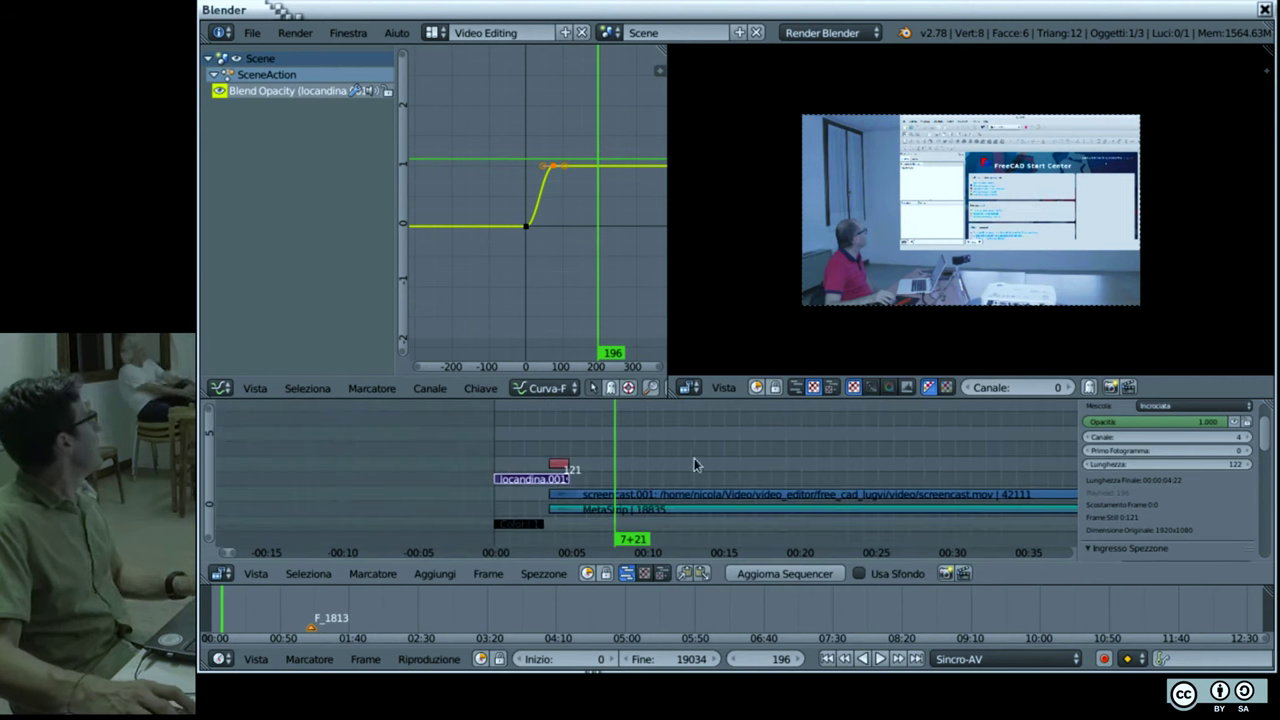
key(Page_Up)
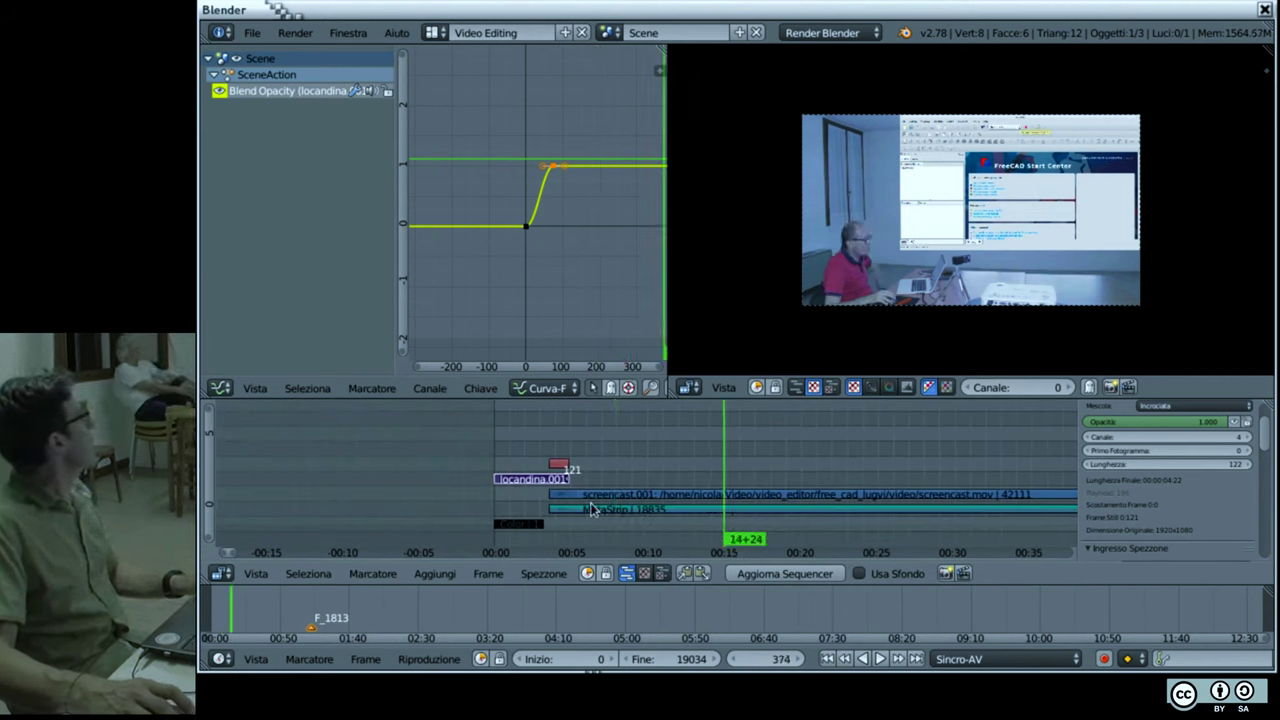
click(526, 507)
key(alt+a)
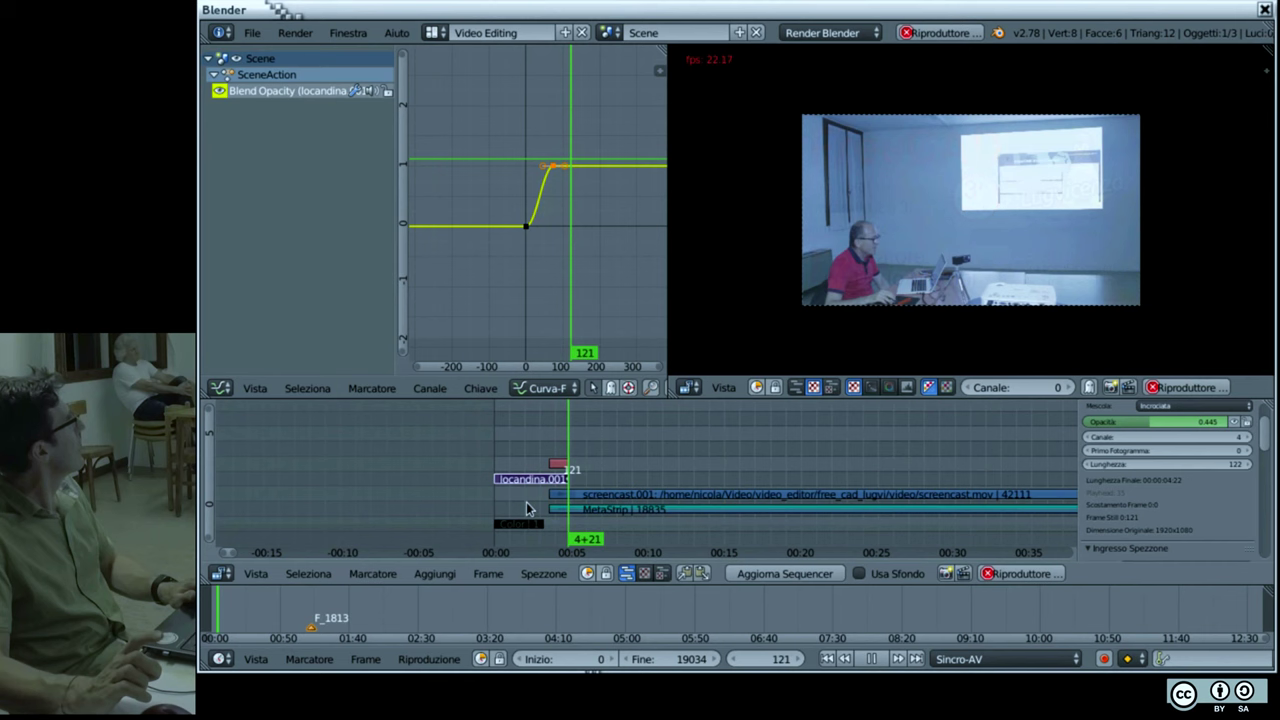
key(alt+a)
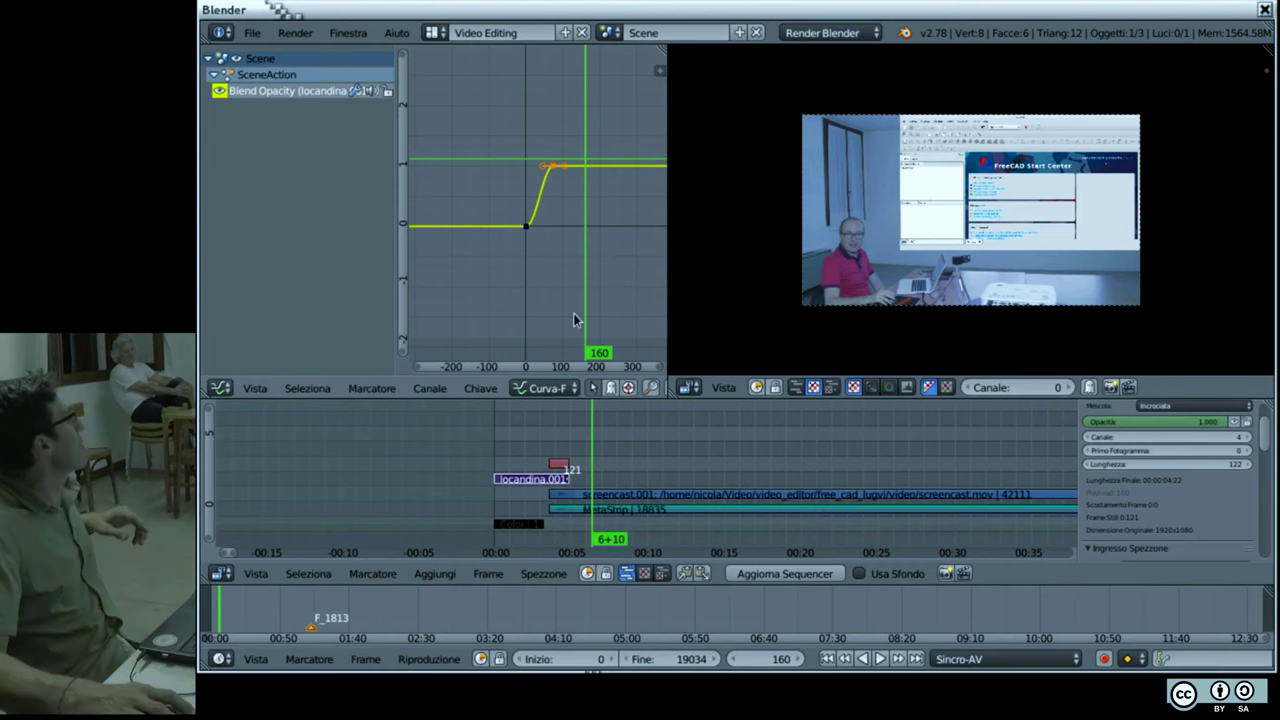
right_click(518, 526)
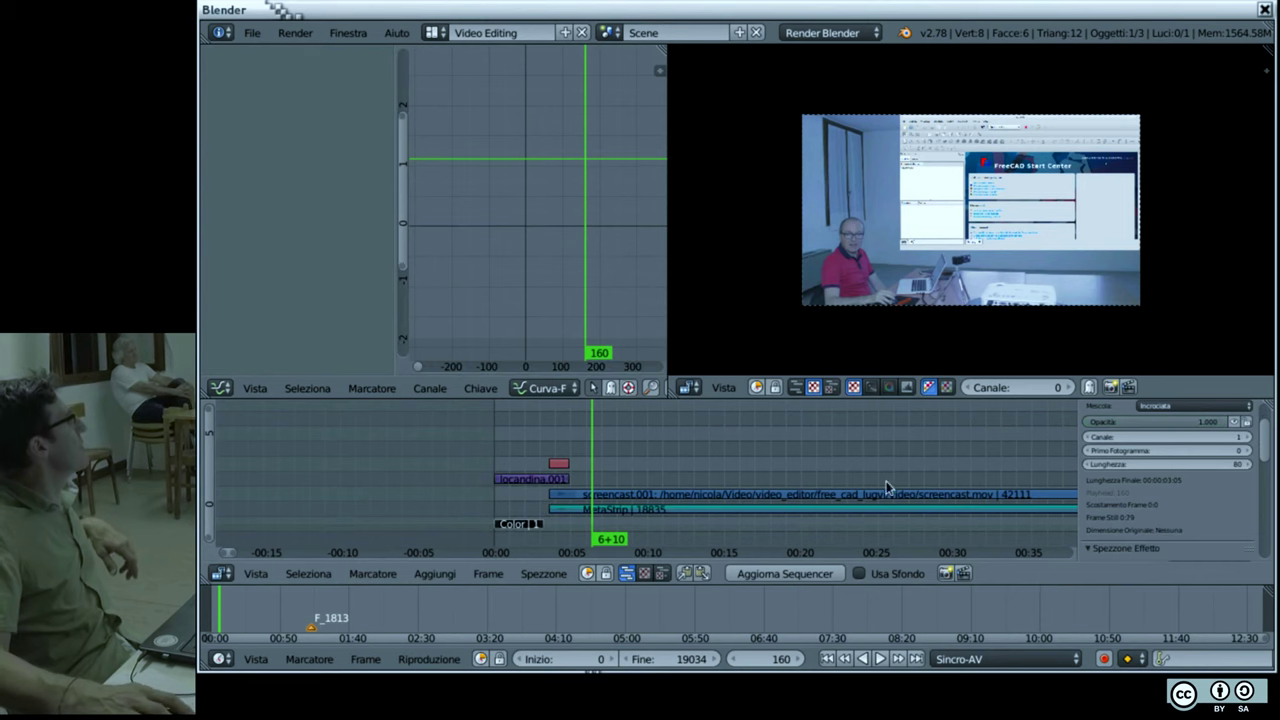
scroll(1135, 463, down, 2)
scroll(1138, 470, down, 3)
scroll(1142, 479, down, 2)
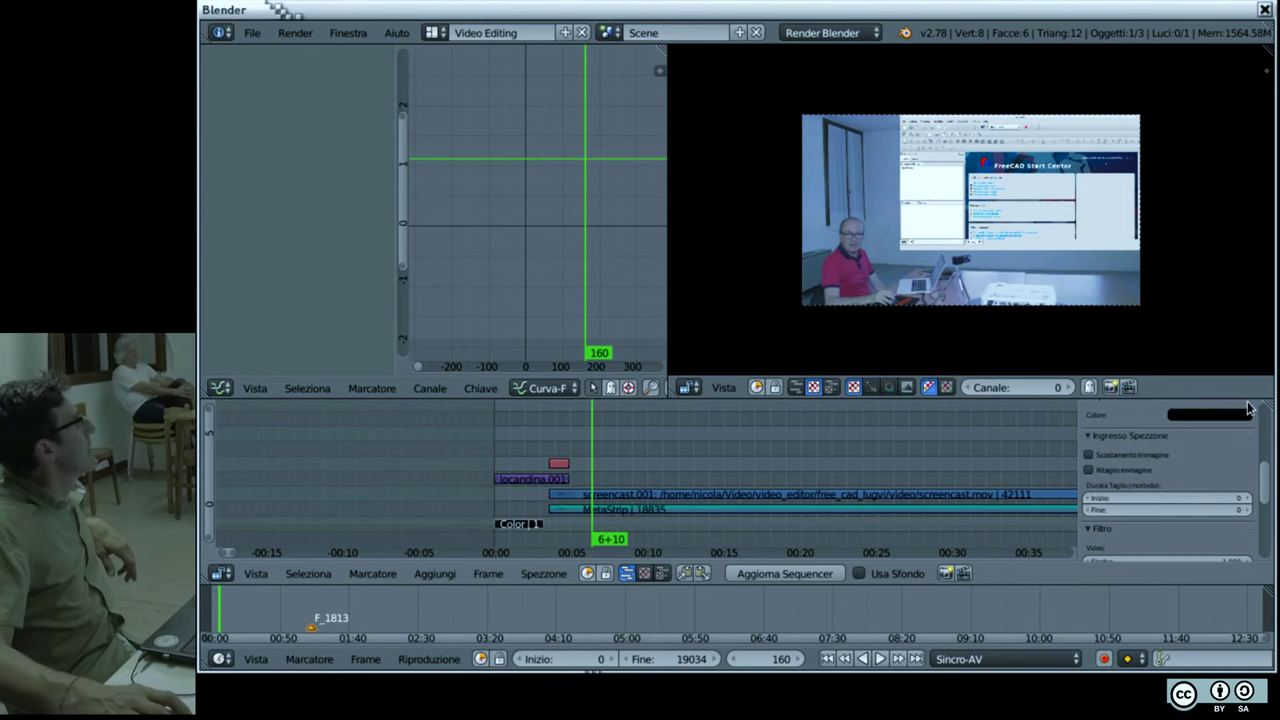
click(1193, 414)
drag(1241, 318, 1196, 321)
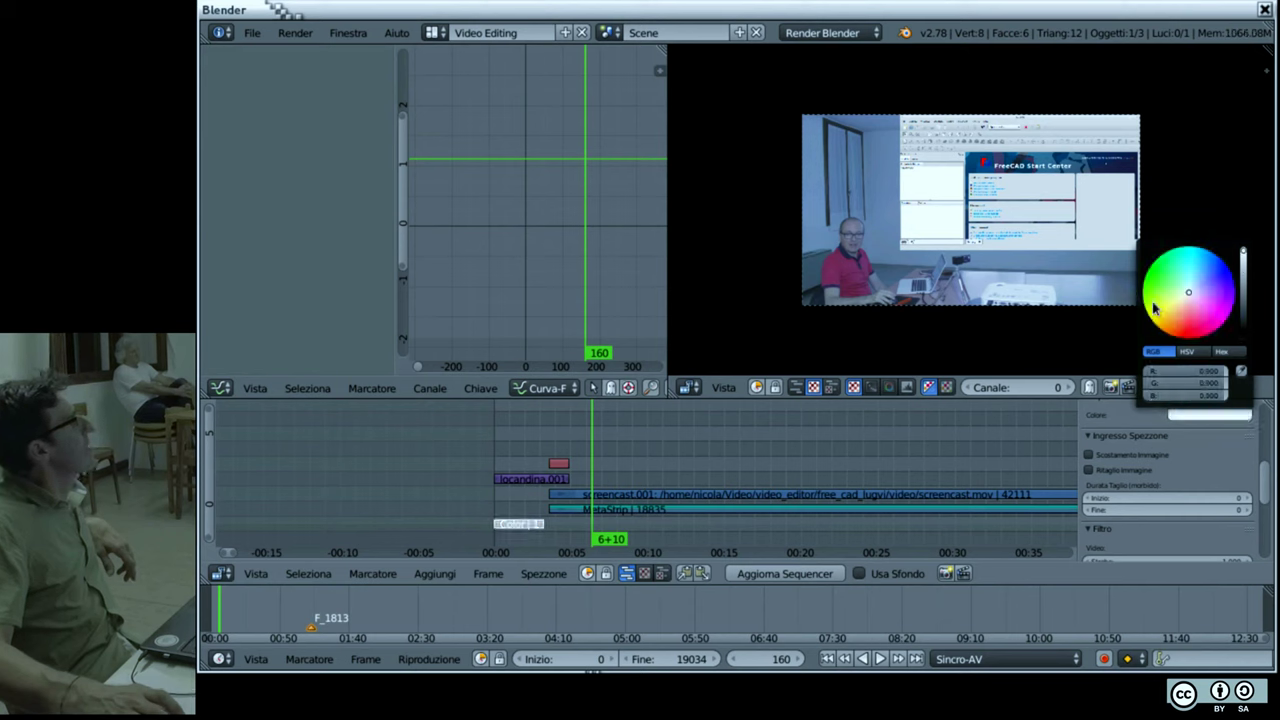
scroll(1194, 315, up, 8)
scroll(1194, 310, down, 4)
scroll(1196, 303, up, 4)
scroll(1200, 296, down, 4)
scroll(1199, 302, up, 8)
scroll(1199, 318, up, 3)
scroll(1199, 330, up, 2)
click(1190, 335)
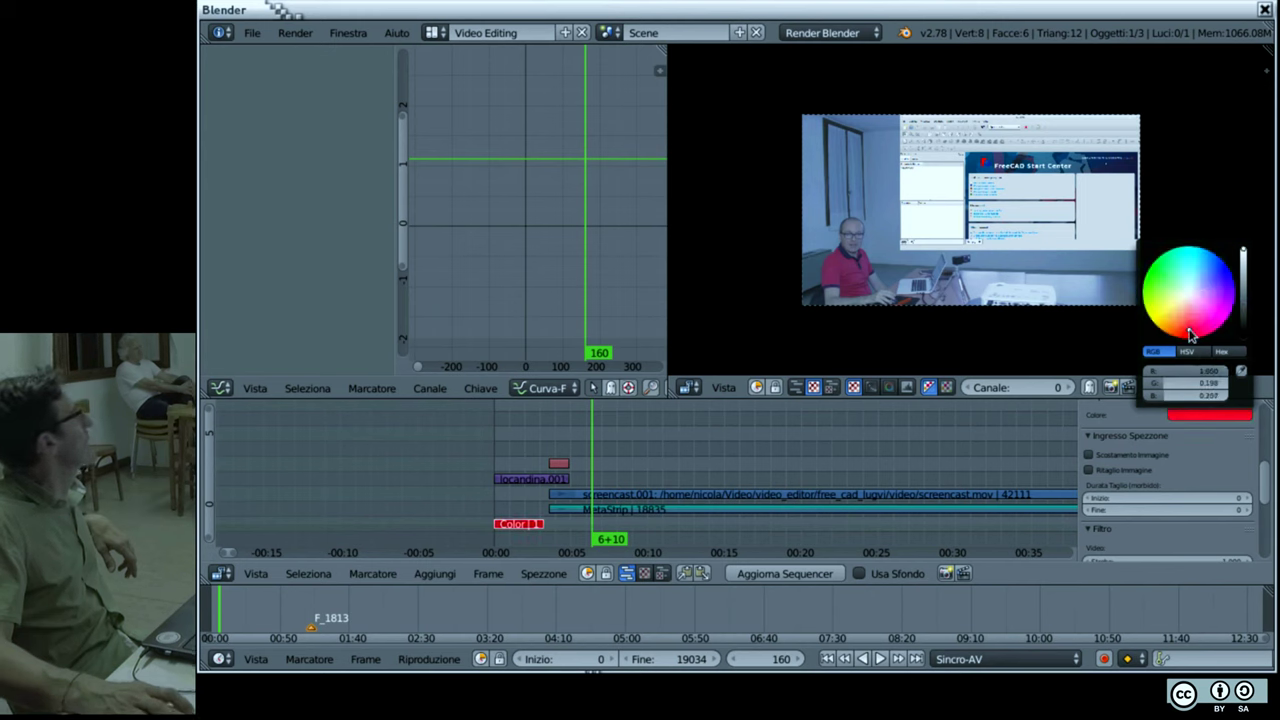
click(1192, 309)
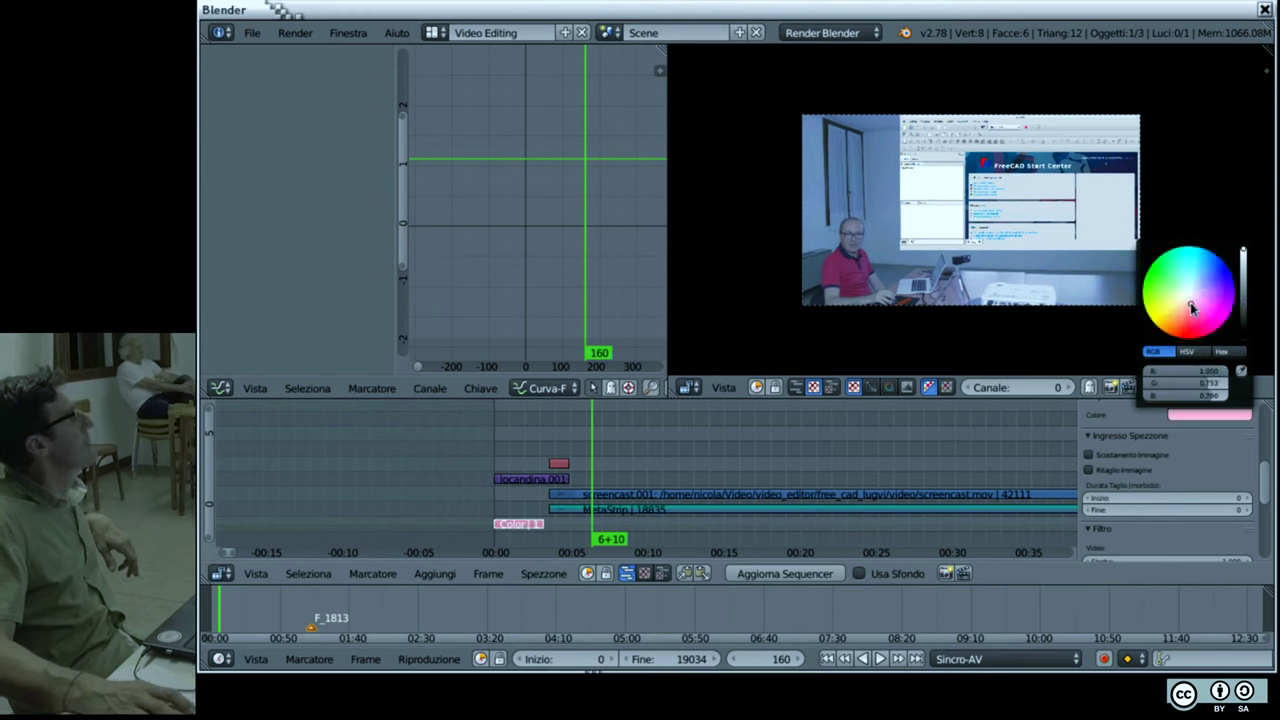
scroll(1191, 309, down, 10)
scroll(1188, 331, down, 10)
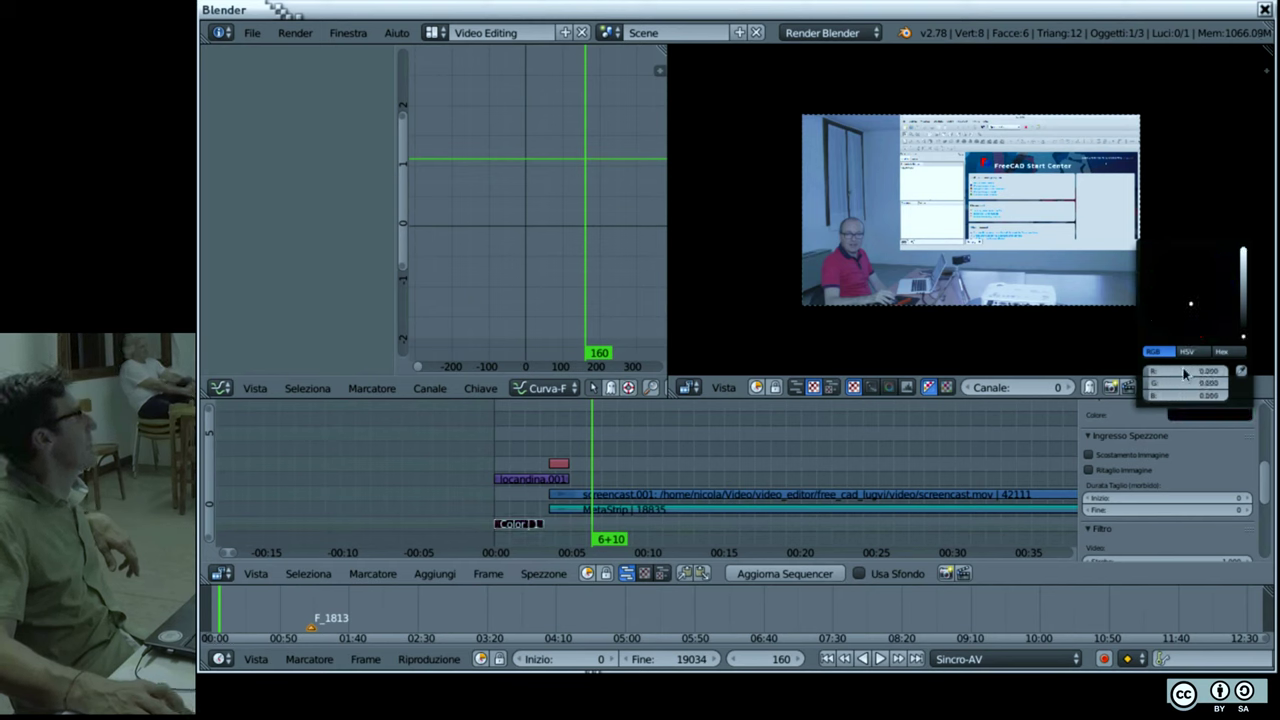
scroll(1164, 464, up, 3)
scroll(1164, 464, up, 2)
scroll(1162, 469, up, 2)
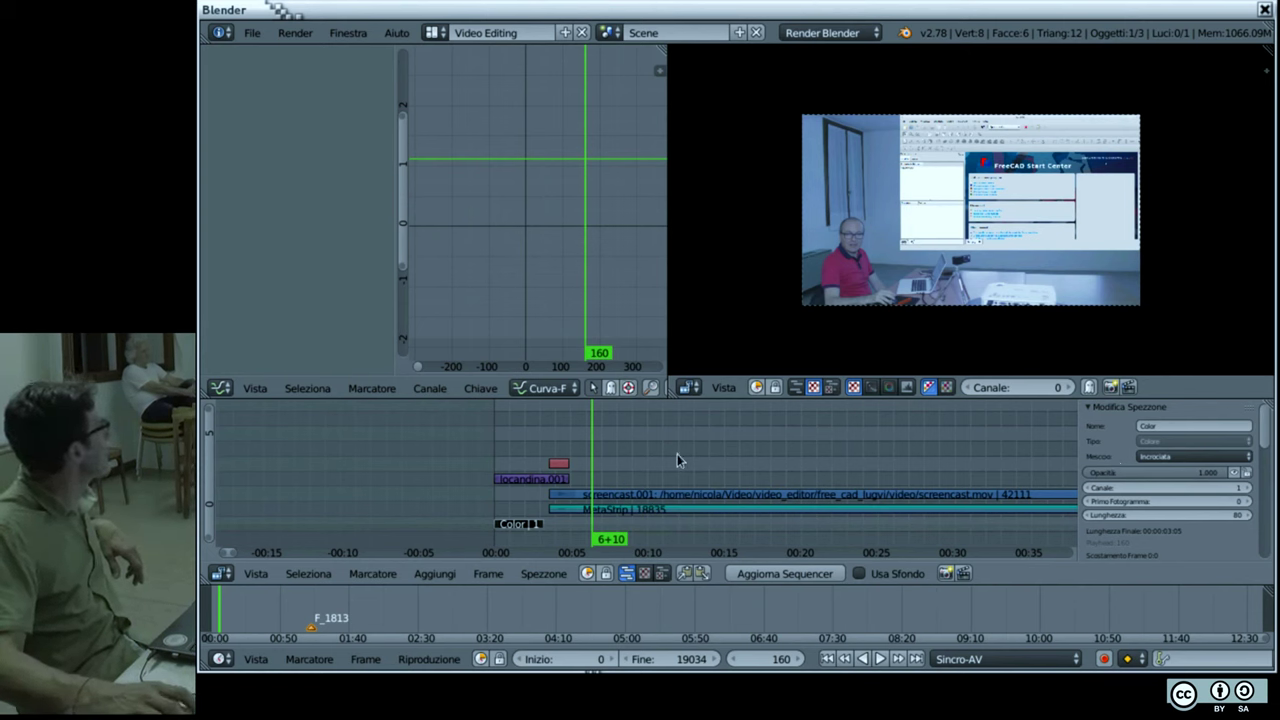
click(677, 454)
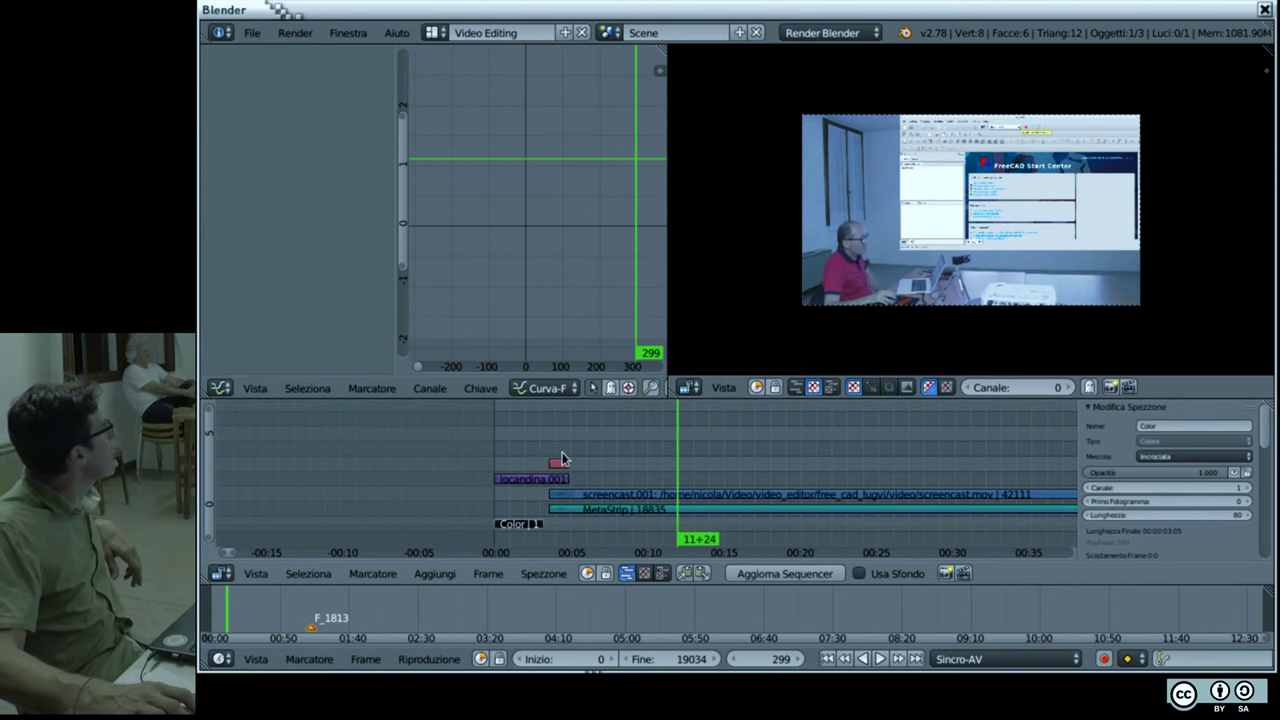
click(562, 454)
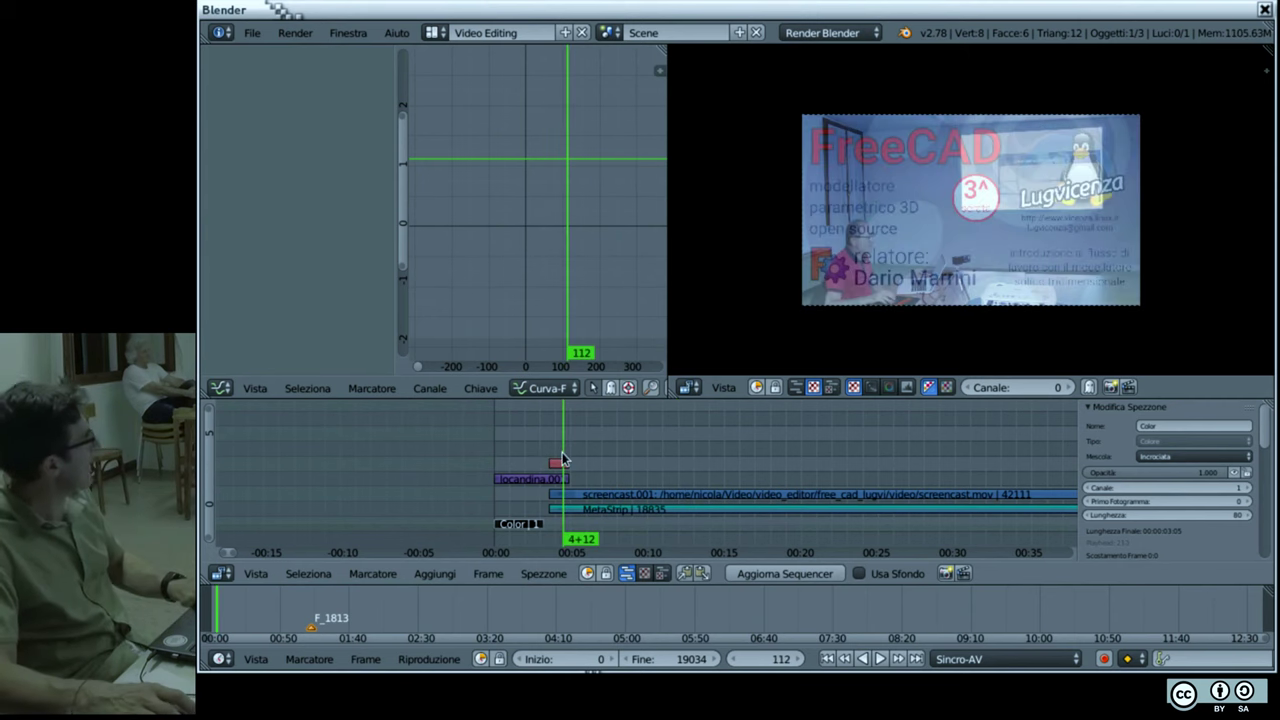
key(alt+a)
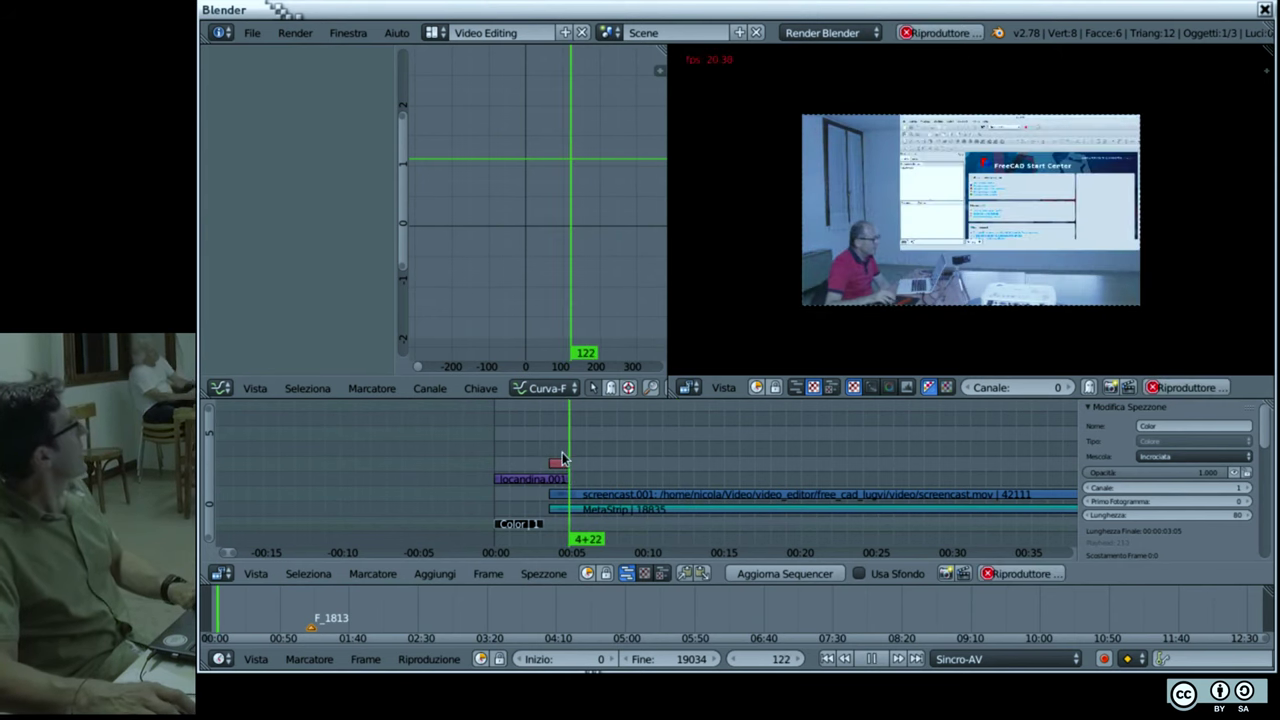
key(alt+a)
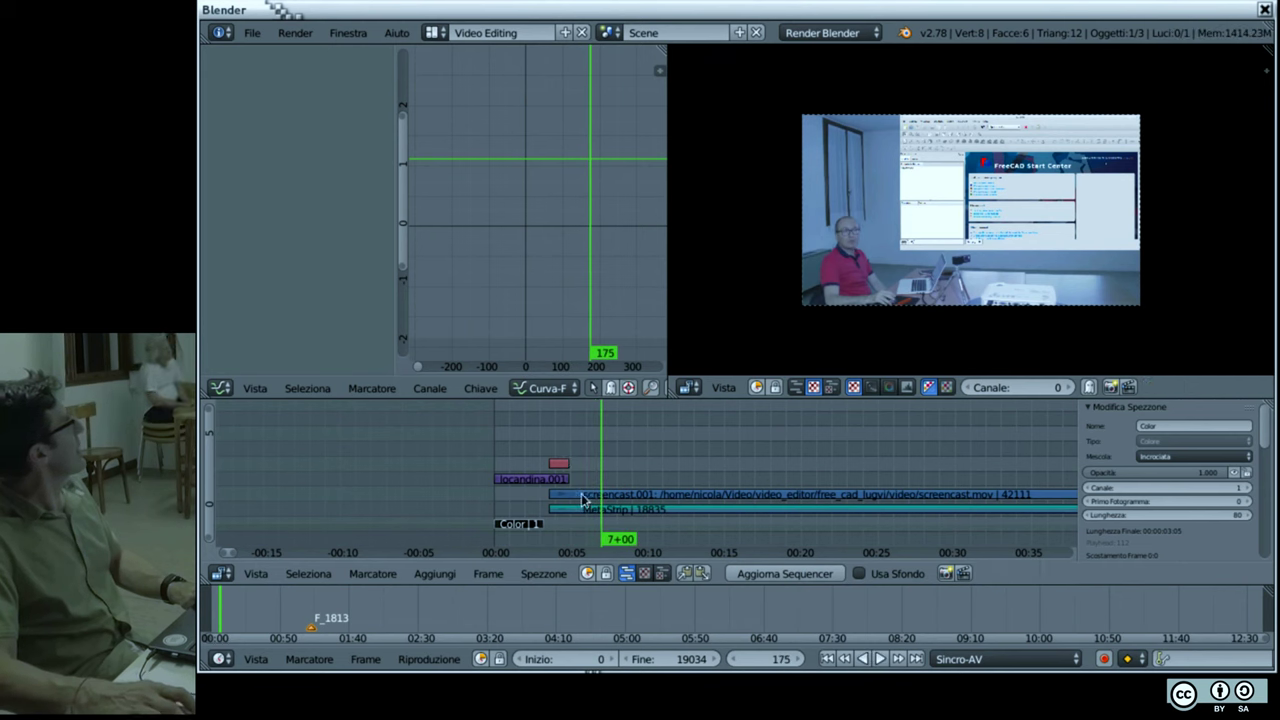
right_click(643, 495)
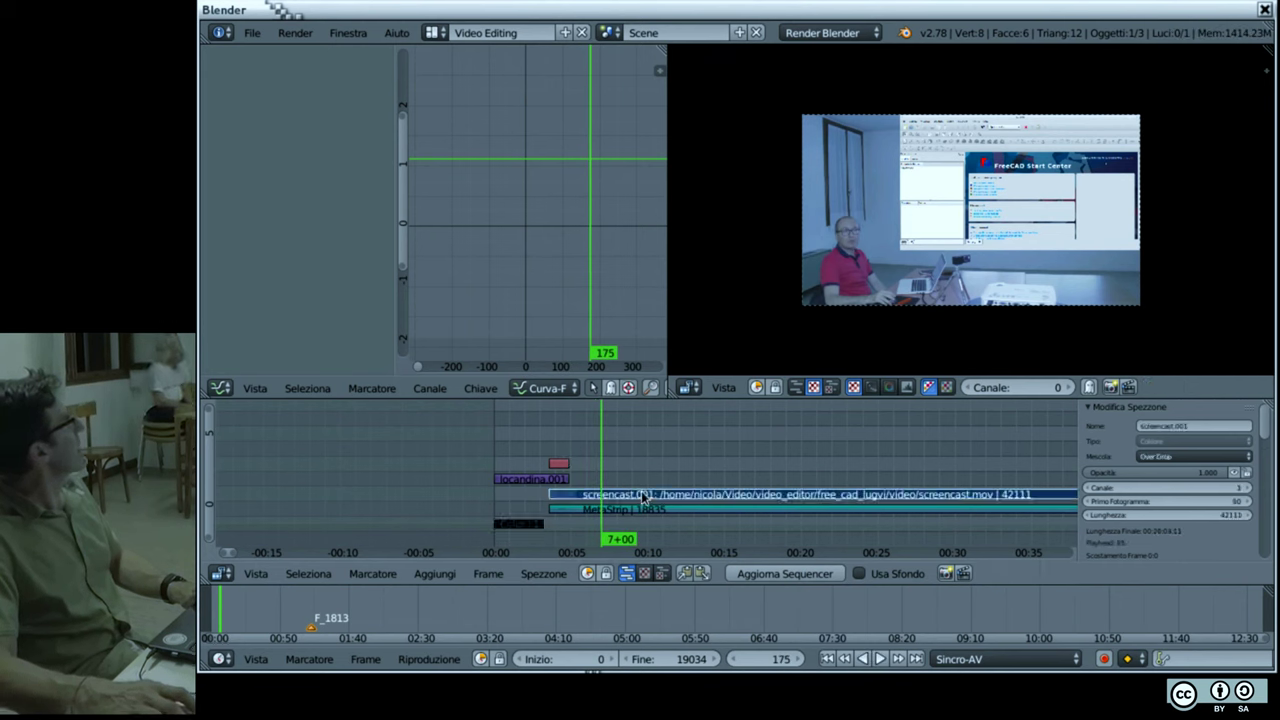
key(g)
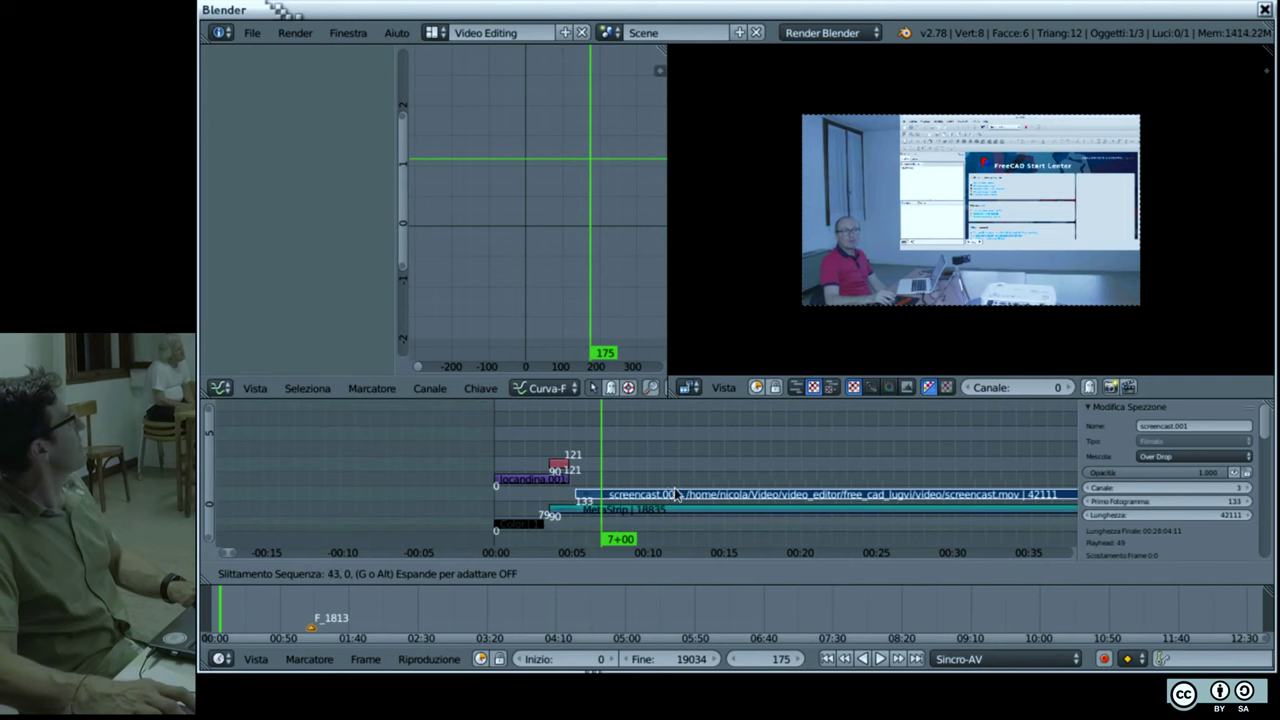
click(770, 478)
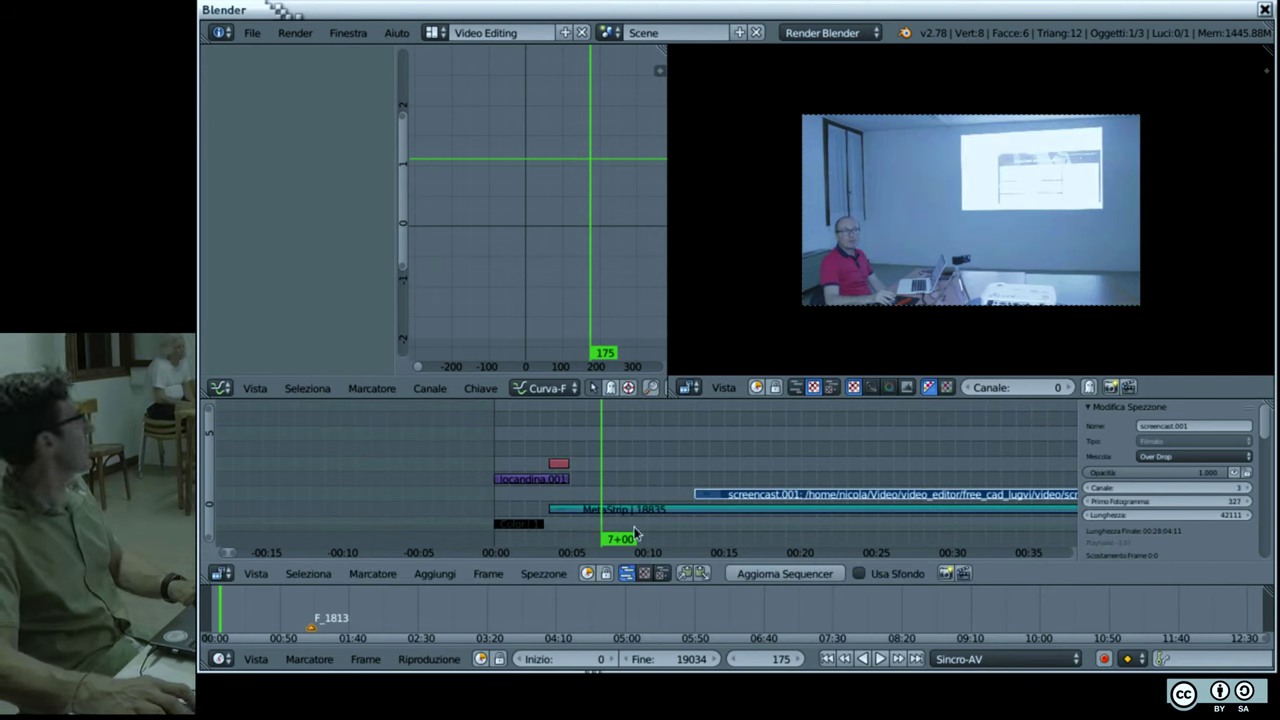
key(alt+a)
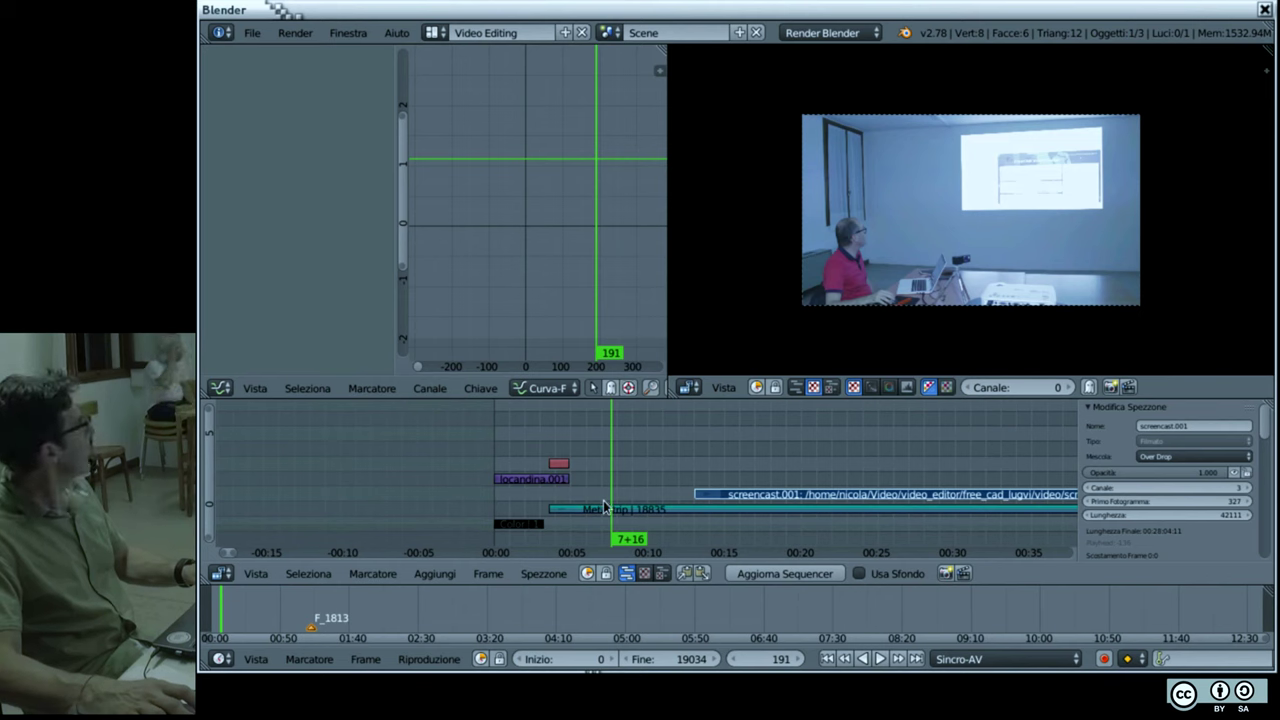
key(ctrl+z)
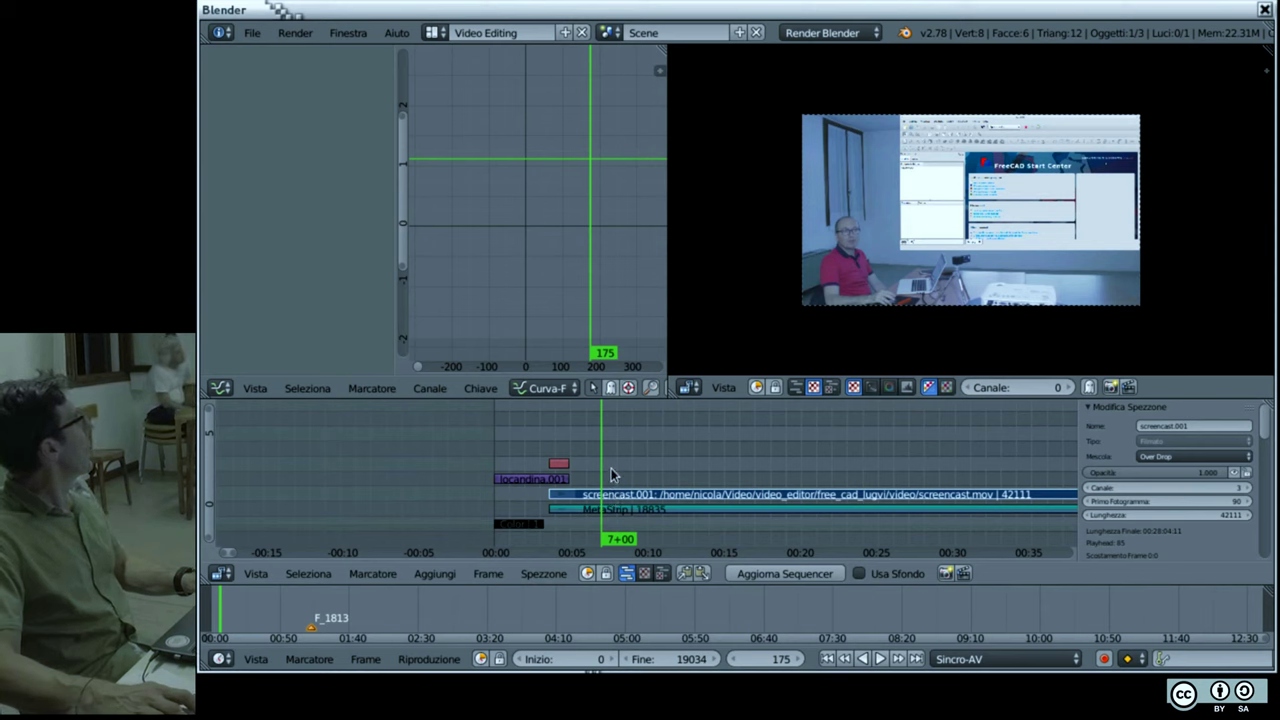
Step: Cut the screencast strip at frame 177, play back, and select the screencast.002 piece
drag(606, 480, 604, 497)
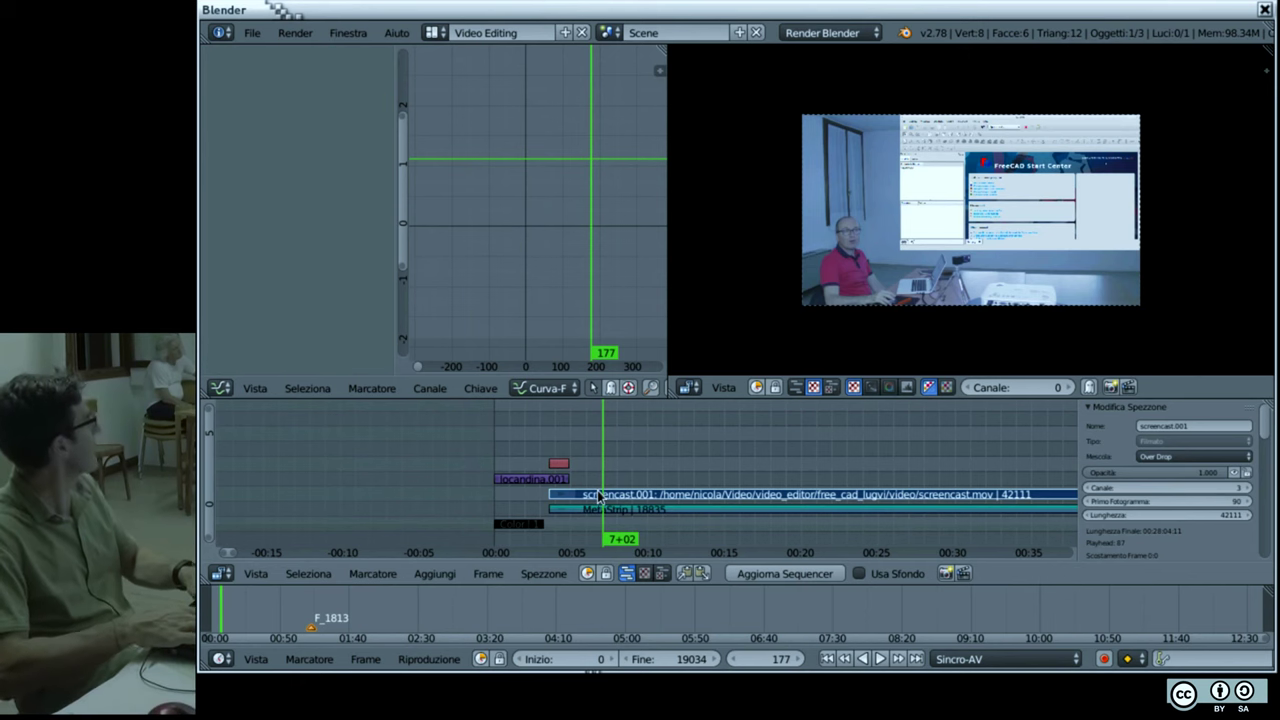
key(k)
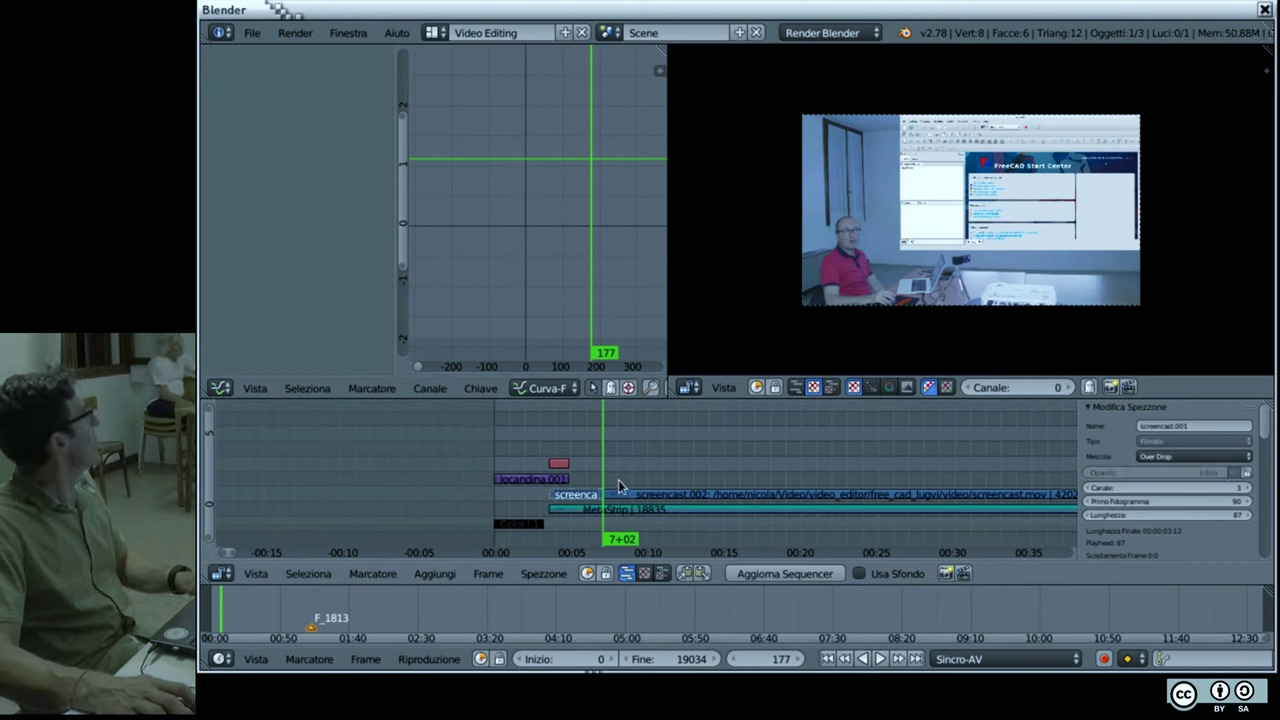
key(alt+a)
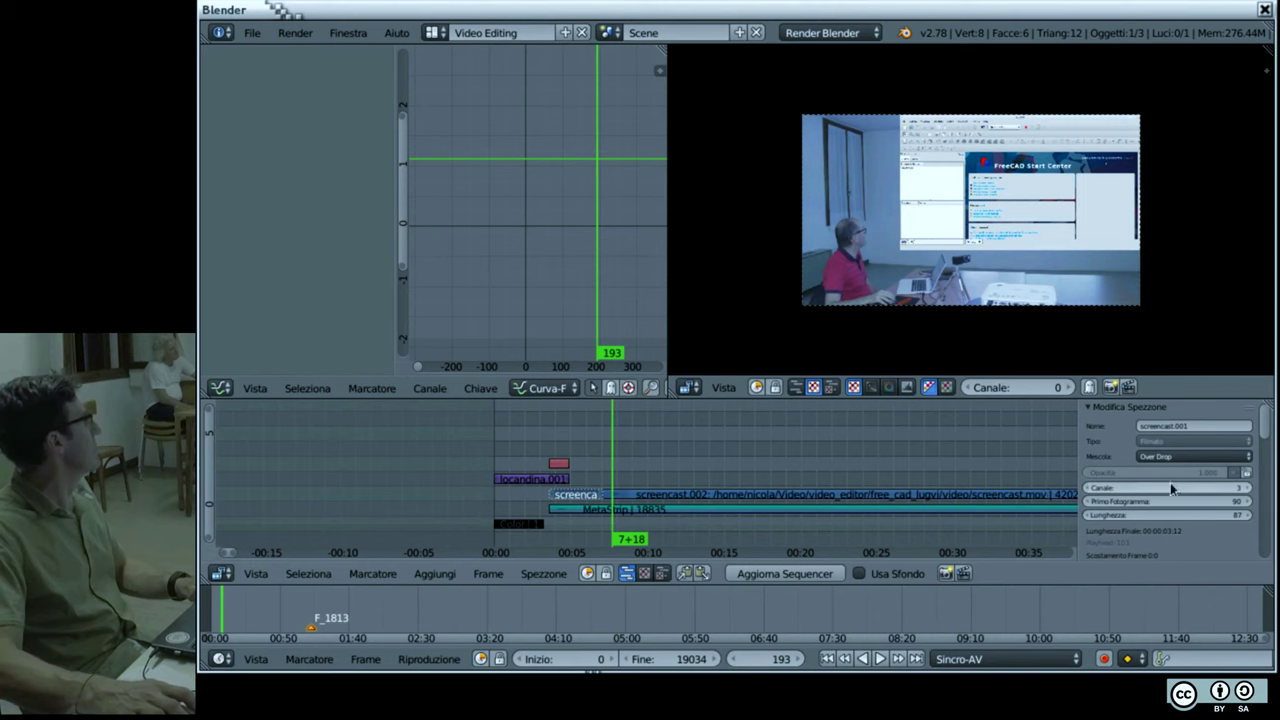
click(825, 494)
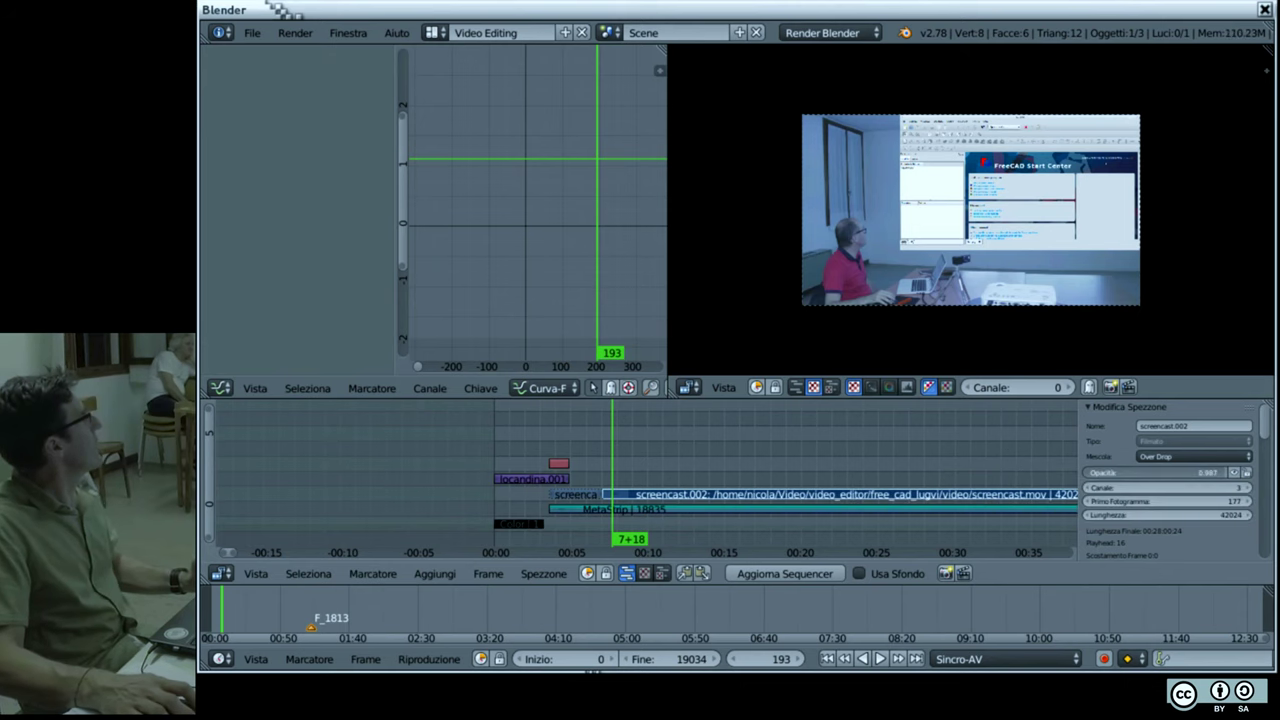
Step: Keyframe screencast.002 opacity at 0, then at 1.000 on frame 222
drag(1165, 472, 1100, 472)
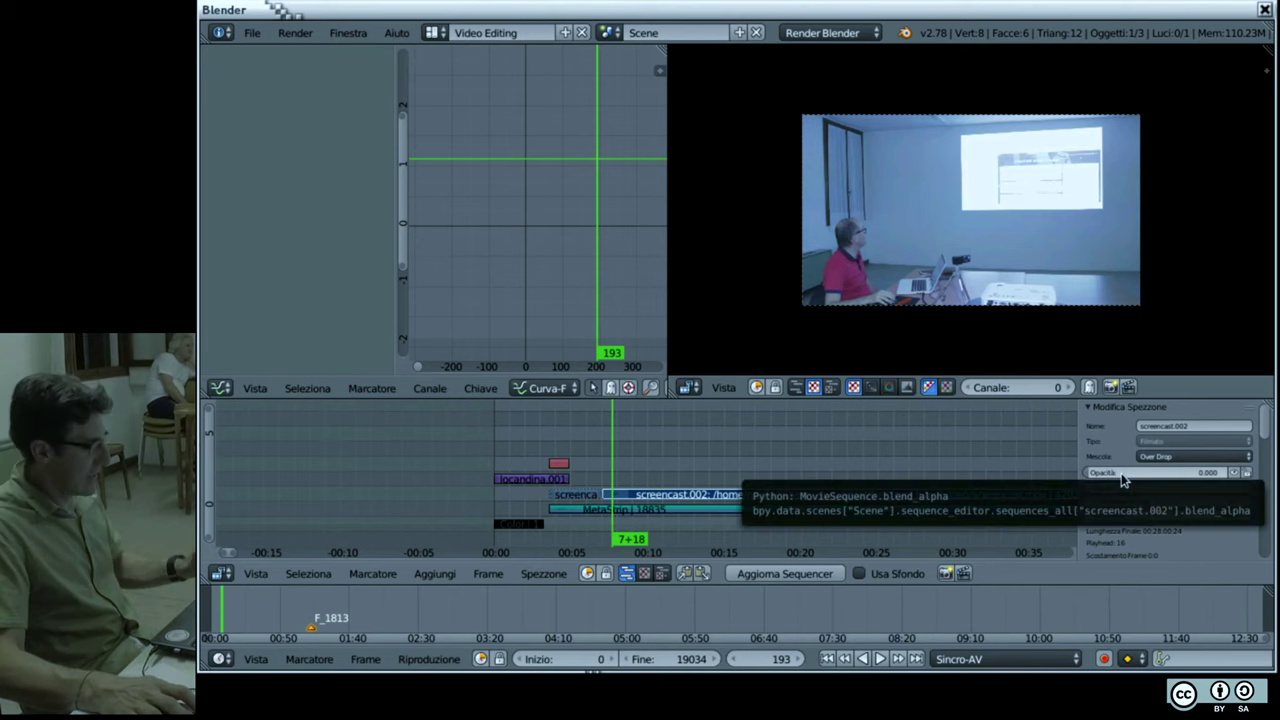
key(i)
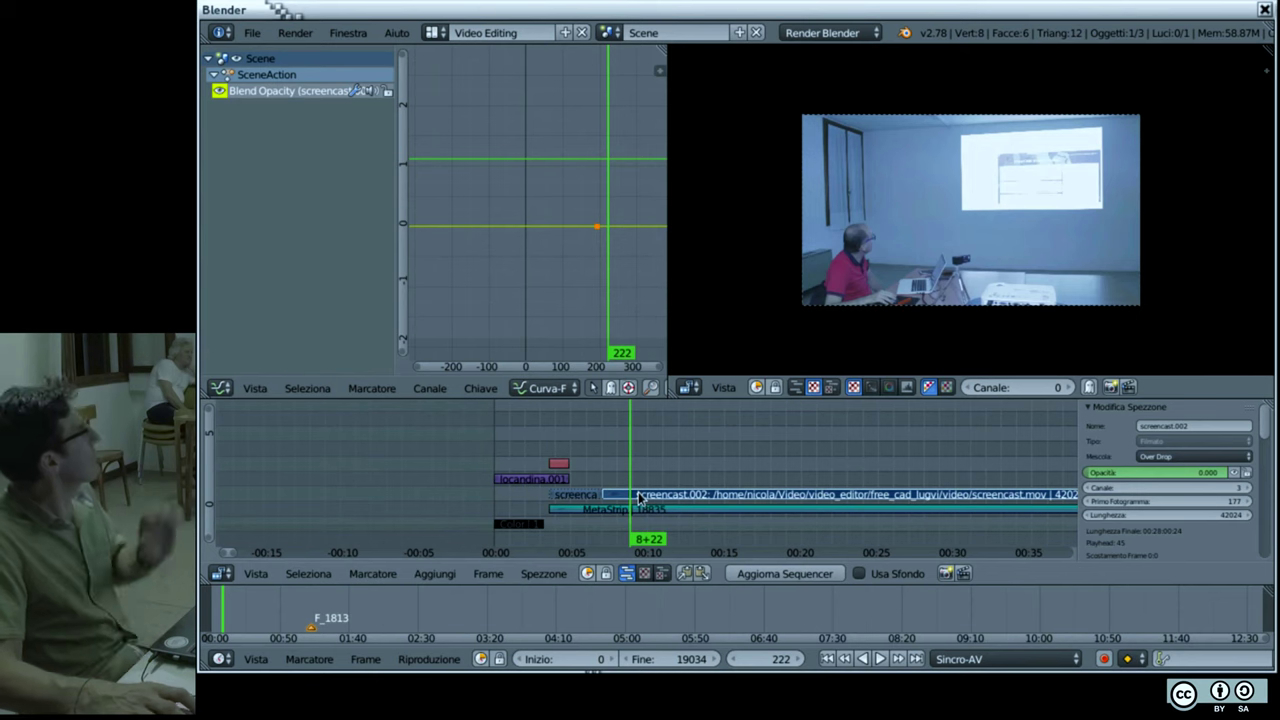
click(1095, 473)
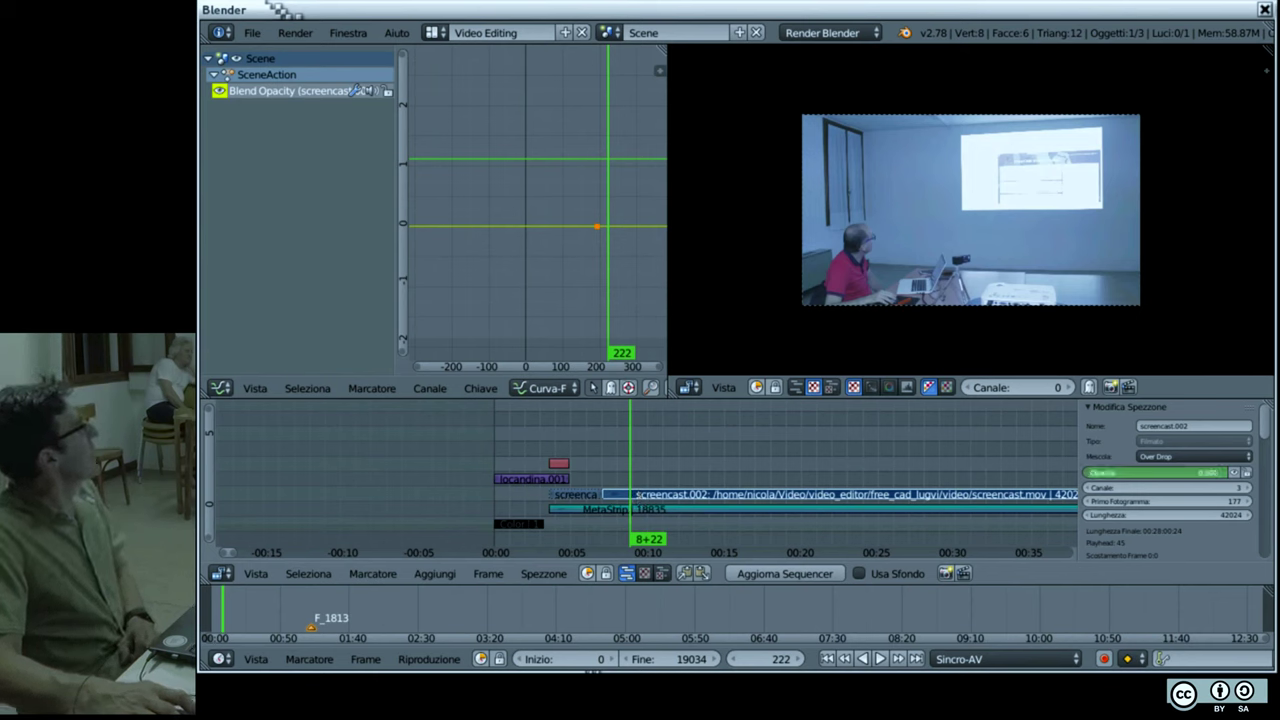
drag(1095, 473, 1230, 477)
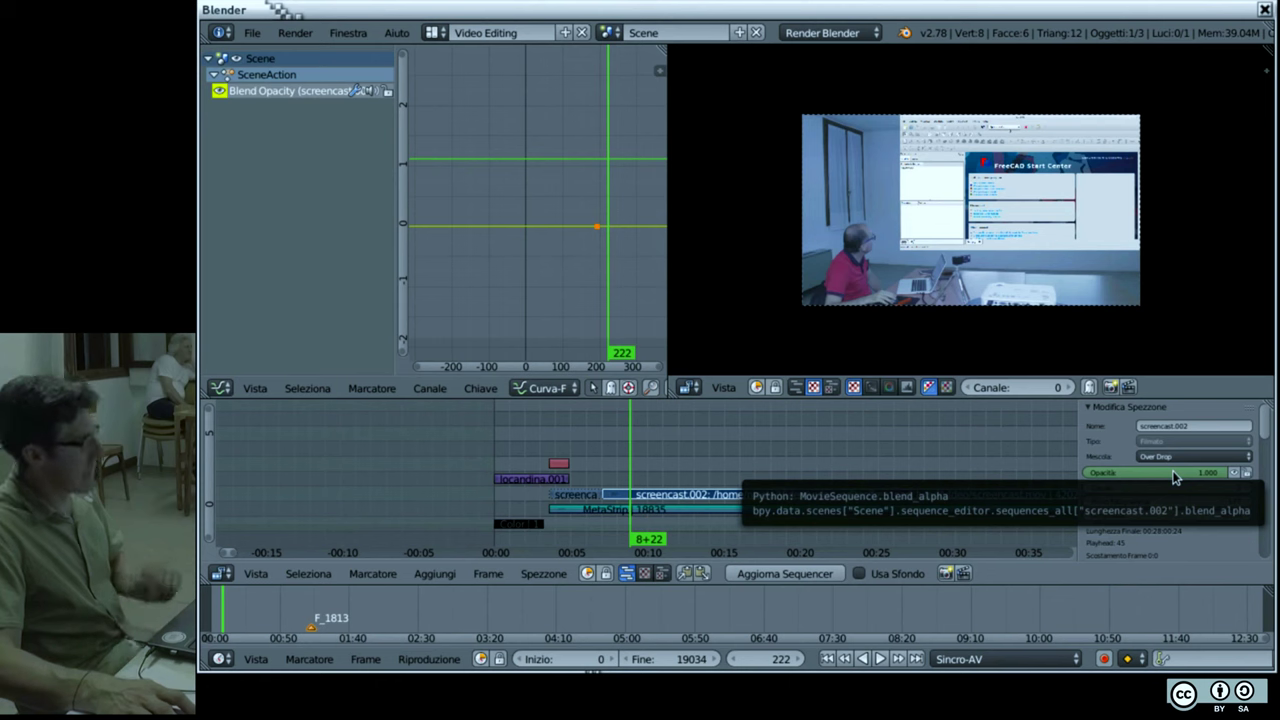
key(i)
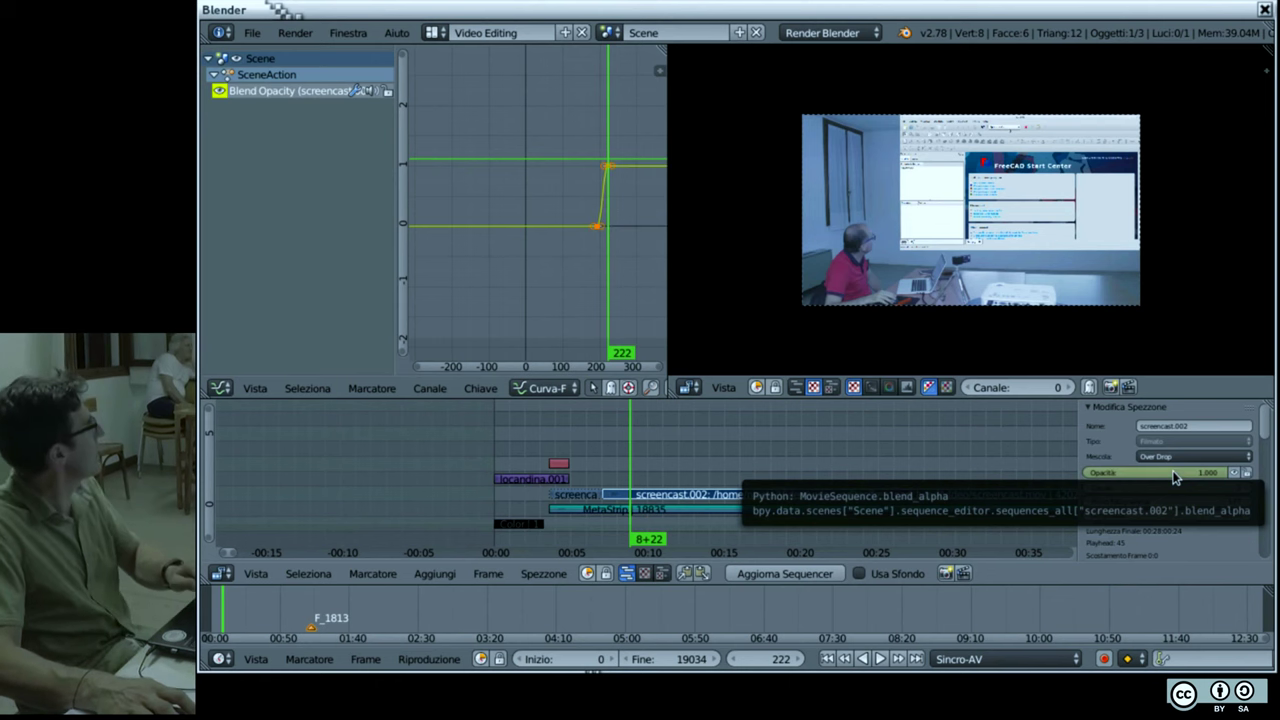
click(1175, 475)
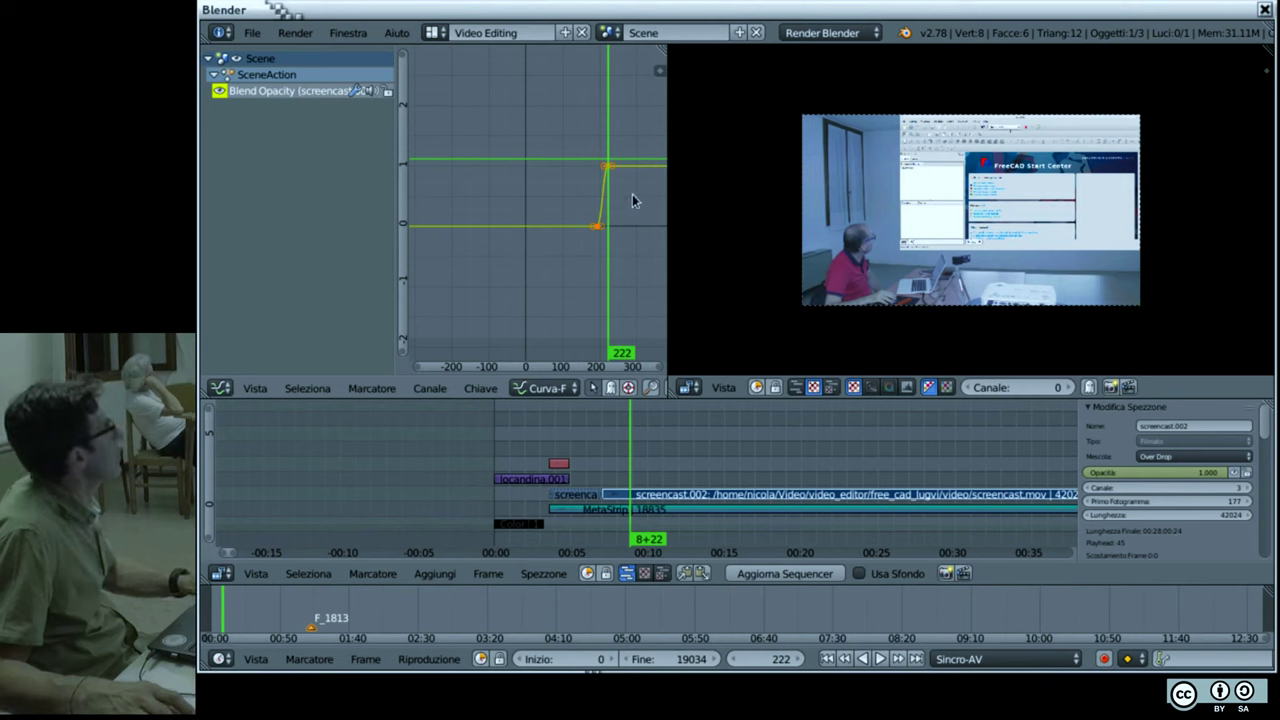
Step: Zoom into the opacity curve, move to frame 249, and cancel a handle move
scroll(640, 185, up, 3)
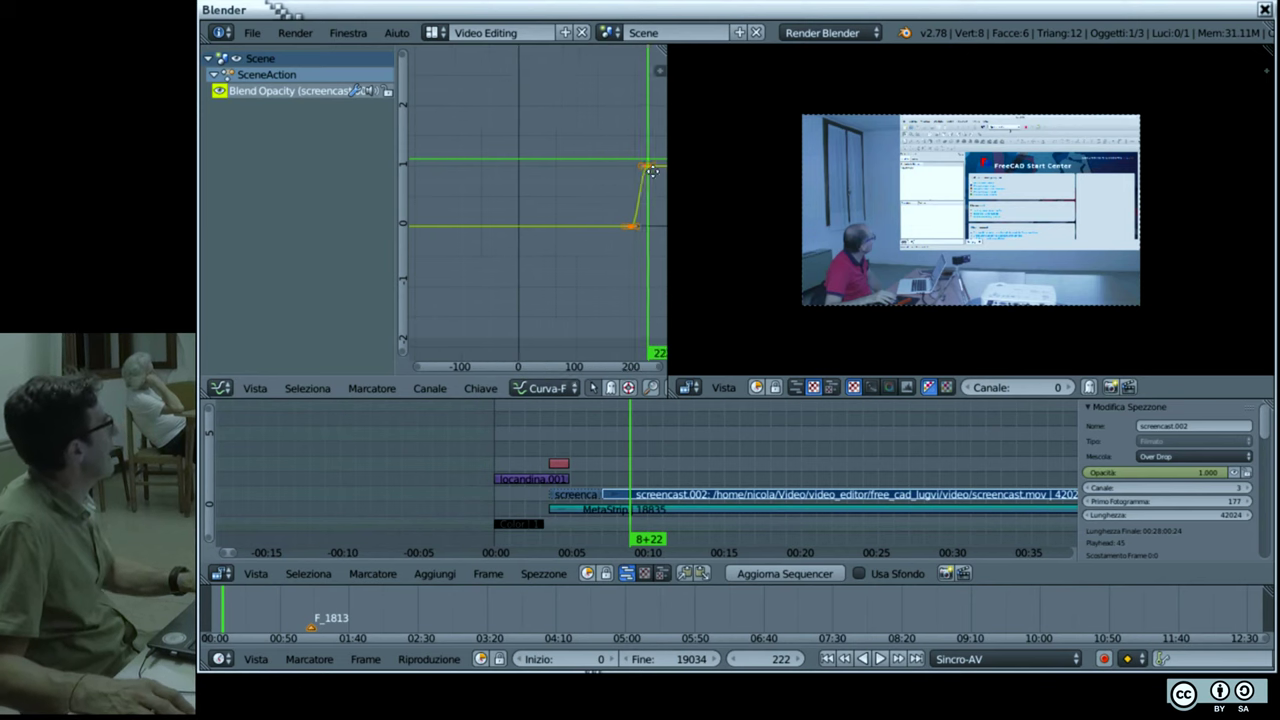
mouse_move(530, 164)
mouse_down()
mouse_move(622, 216)
mouse_move(542, 272)
mouse_move(546, 218)
mouse_up()
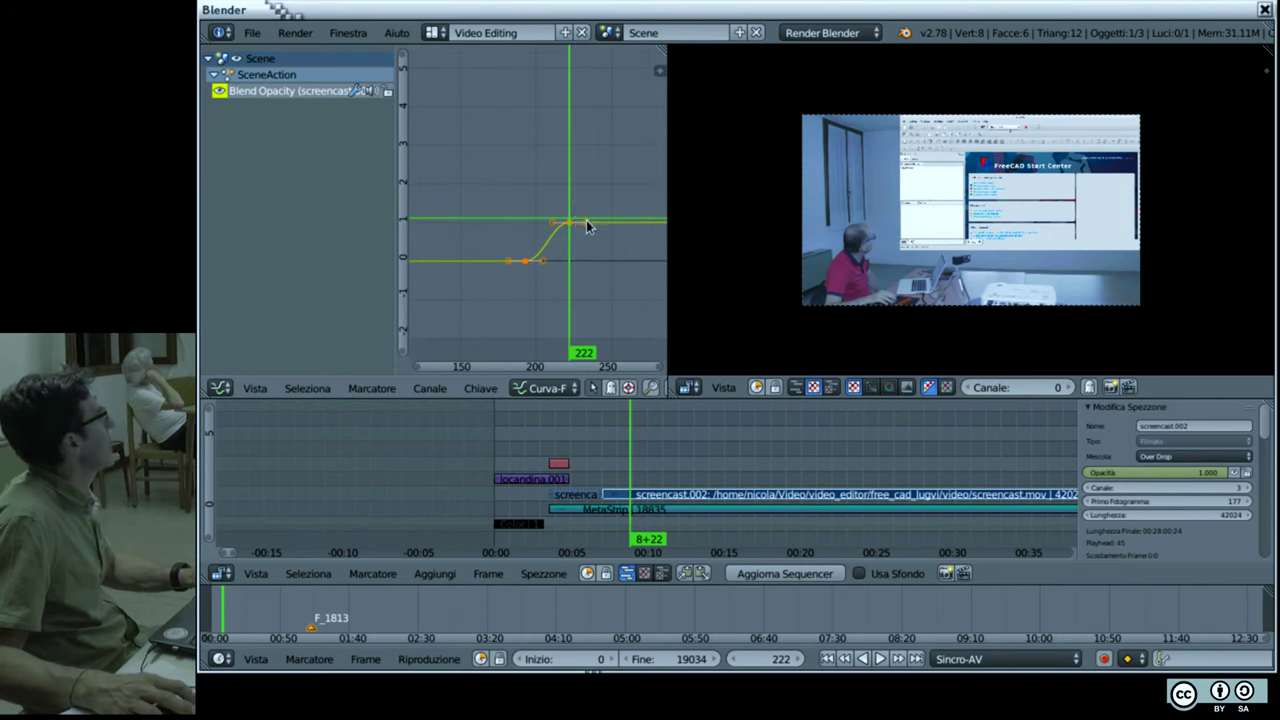
drag(588, 176, 604, 176)
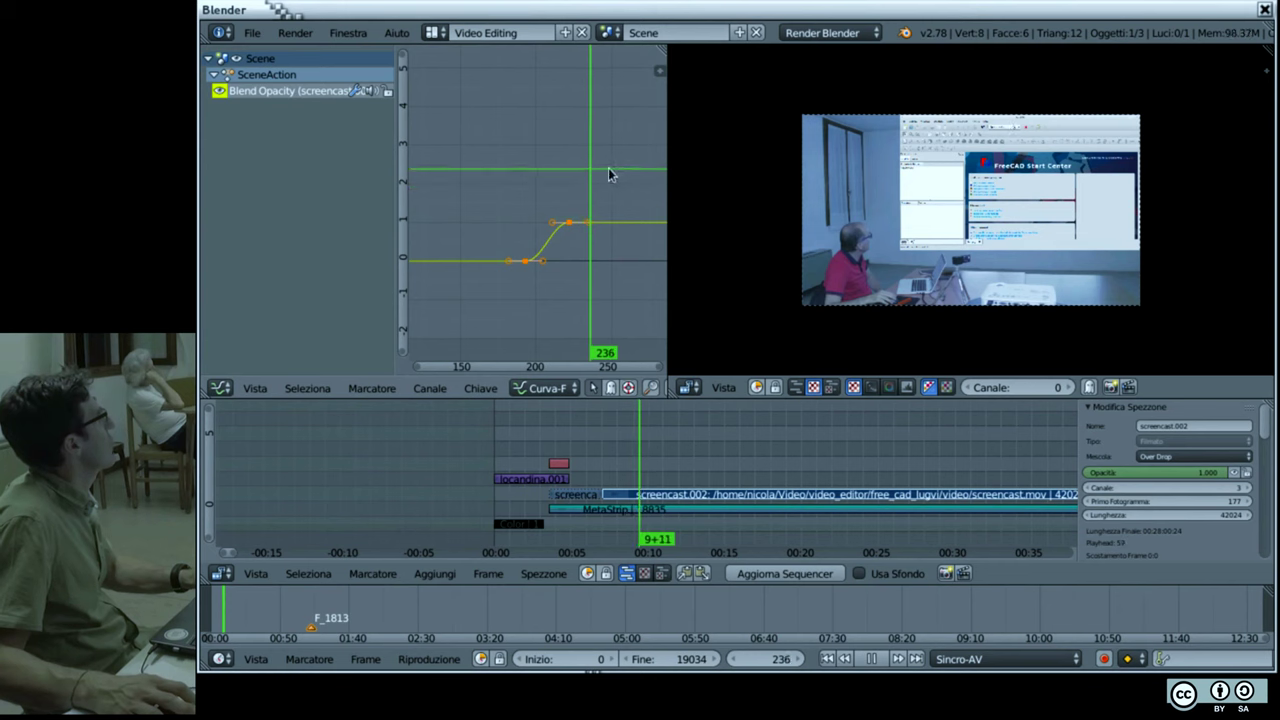
right_click(589, 220)
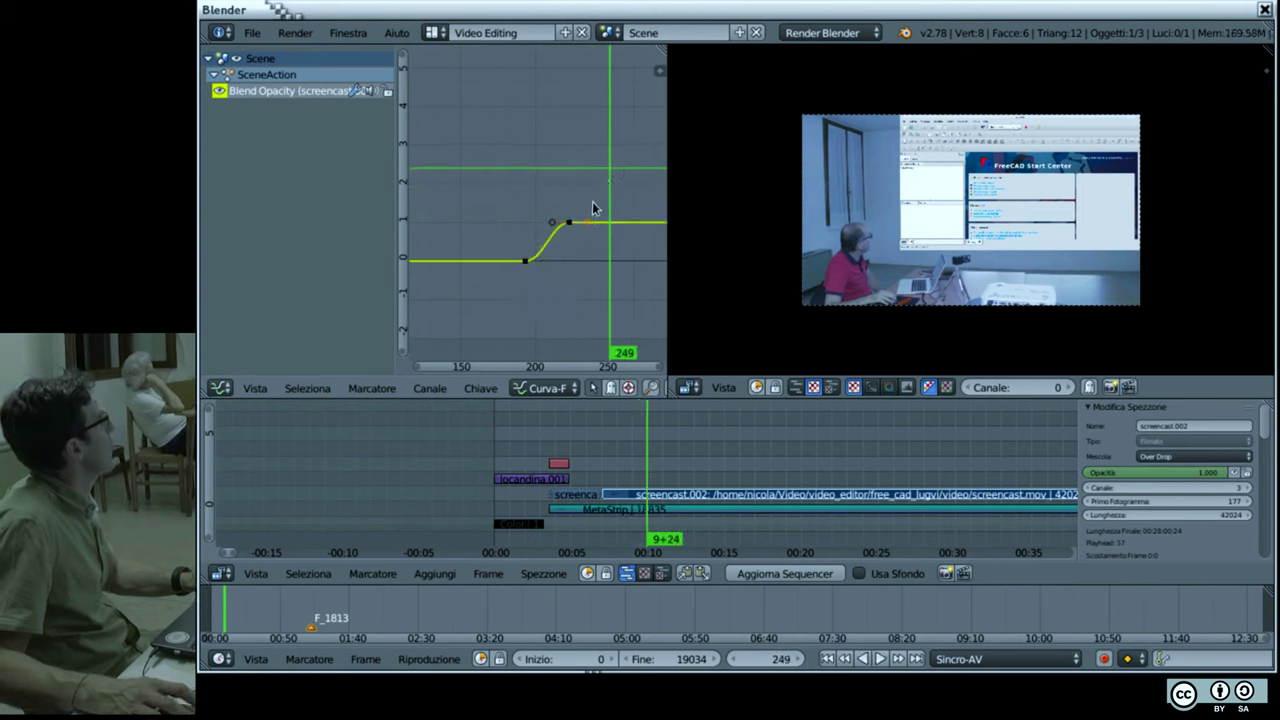
key(g)
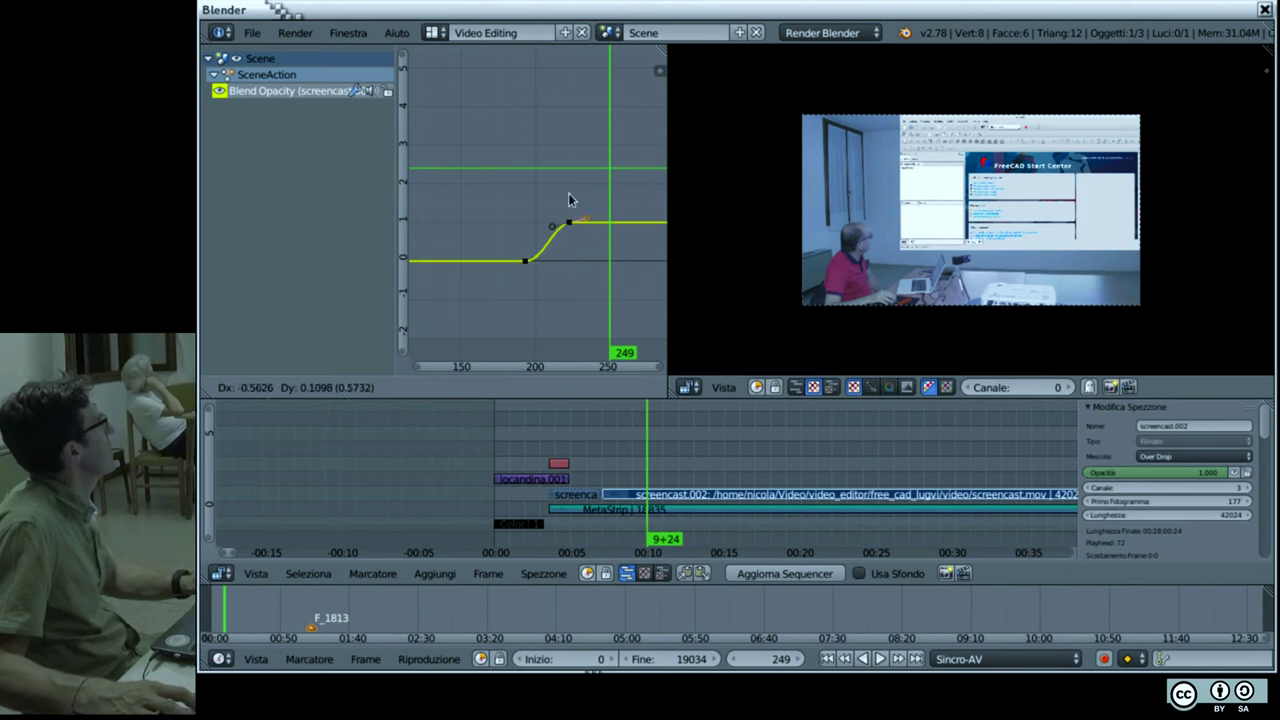
right_click(568, 197)
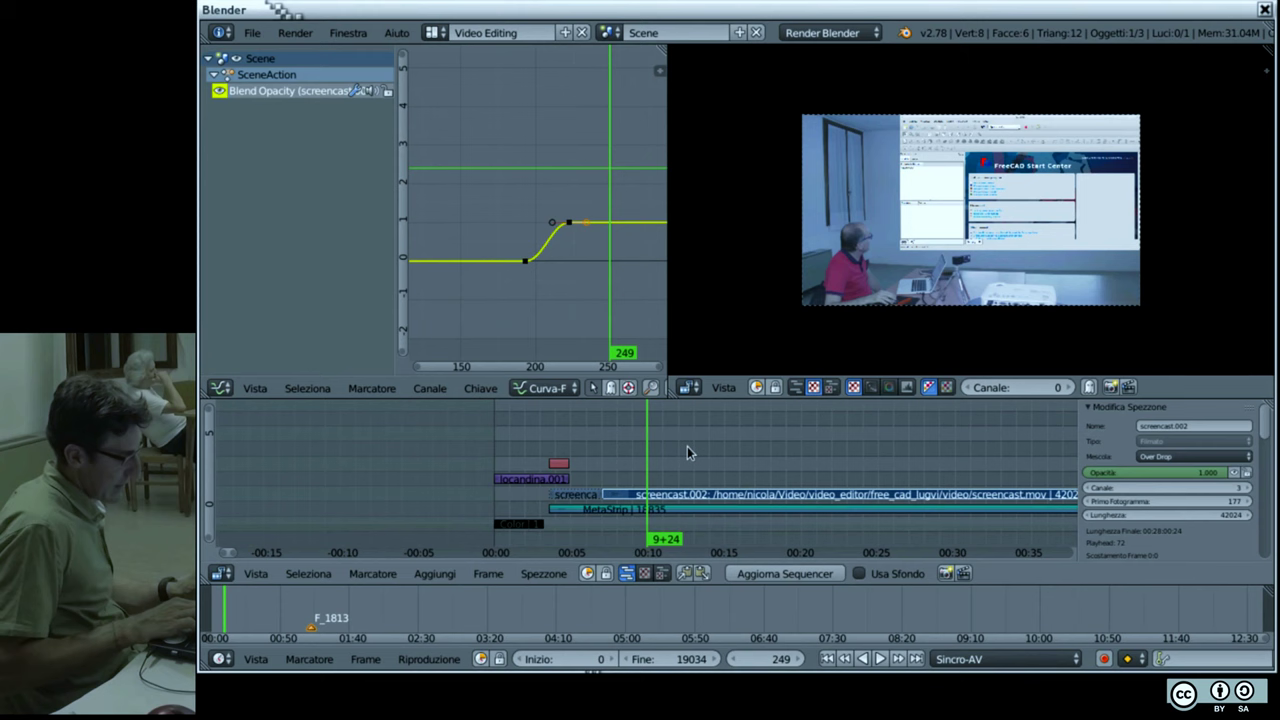
Step: Jump to the edit's start, play it, and stop near frame 333
key(shift+Left)
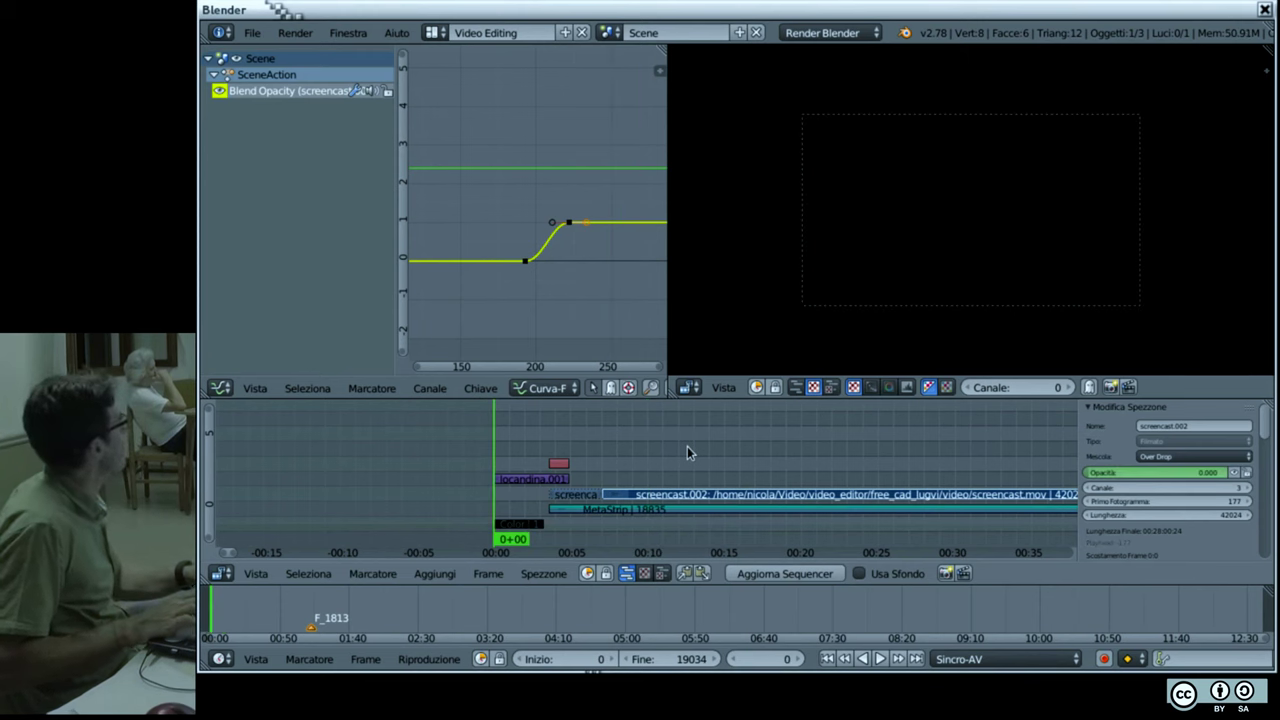
key(alt+a)
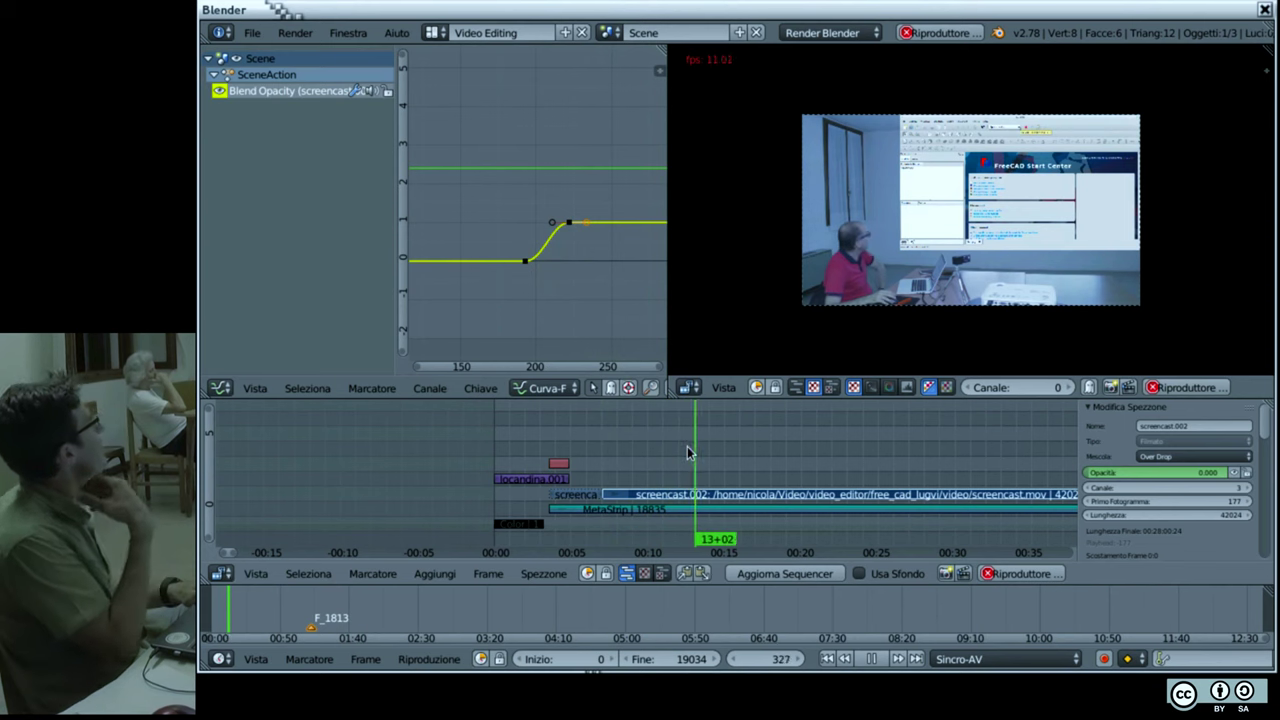
key(alt+a)
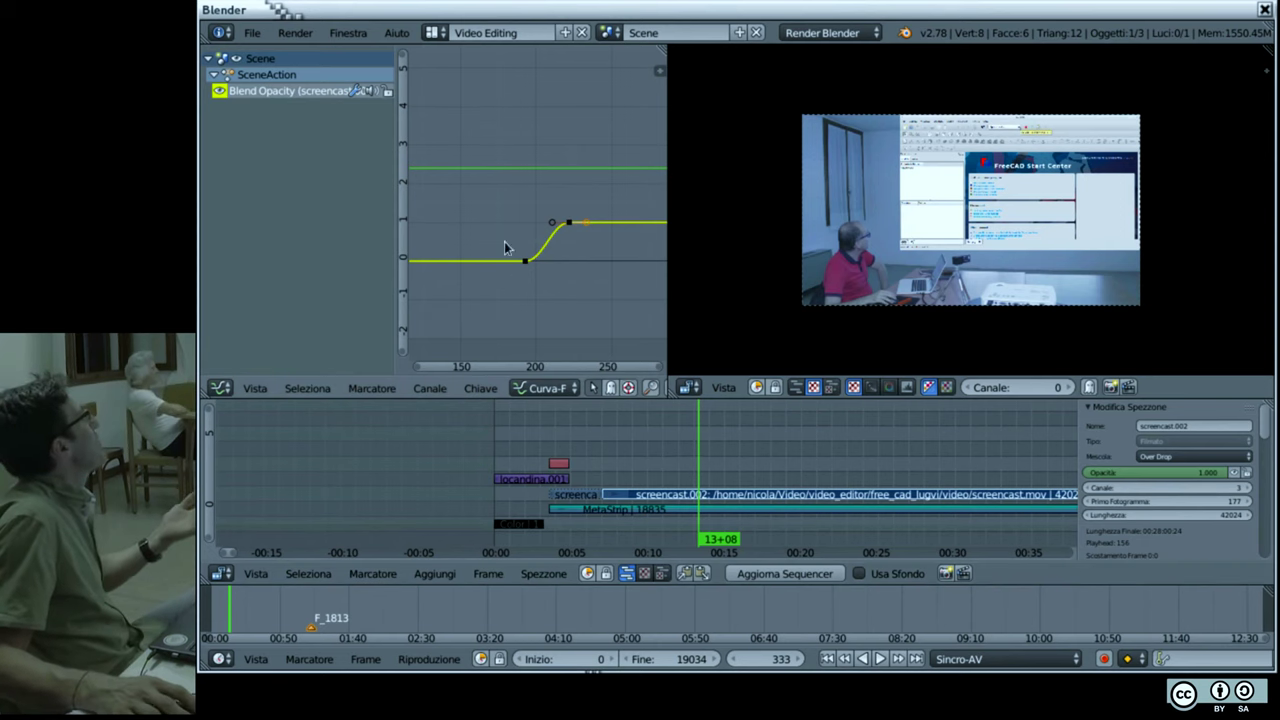
Step: Save the project via File > Salva, renaming untitled.blend to 'finalmente ho finito'
click(253, 38)
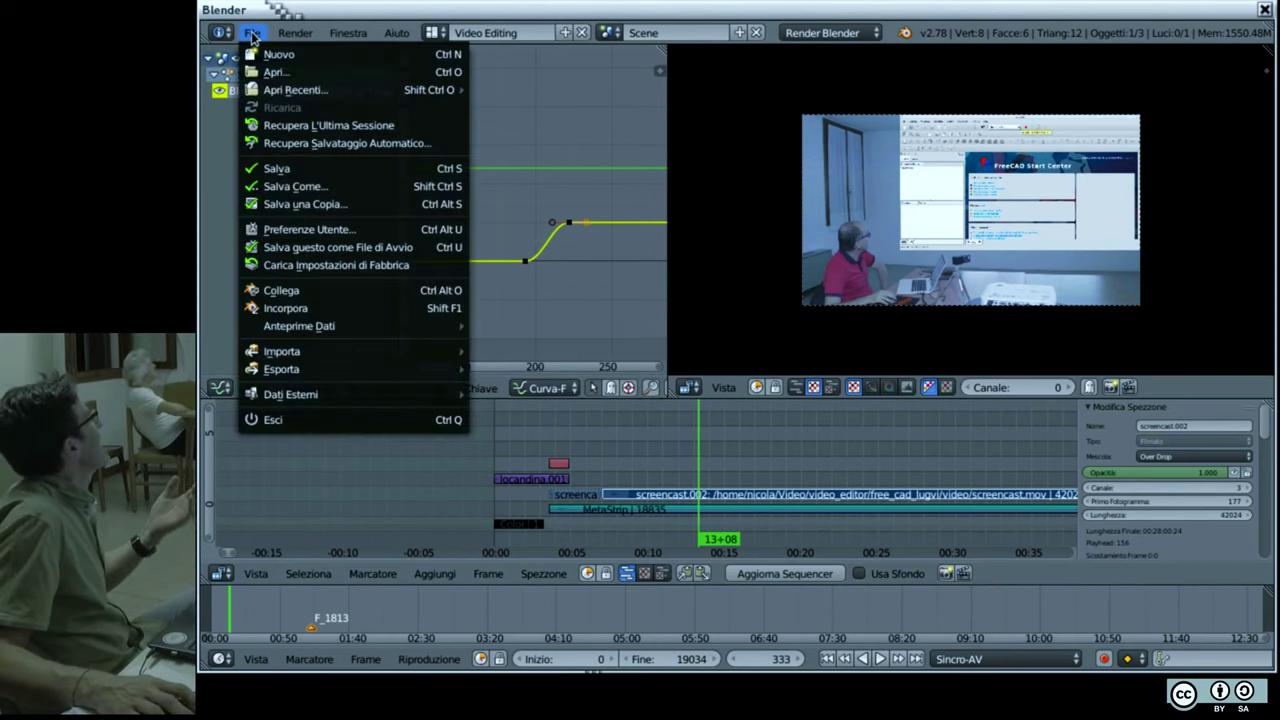
click(313, 177)
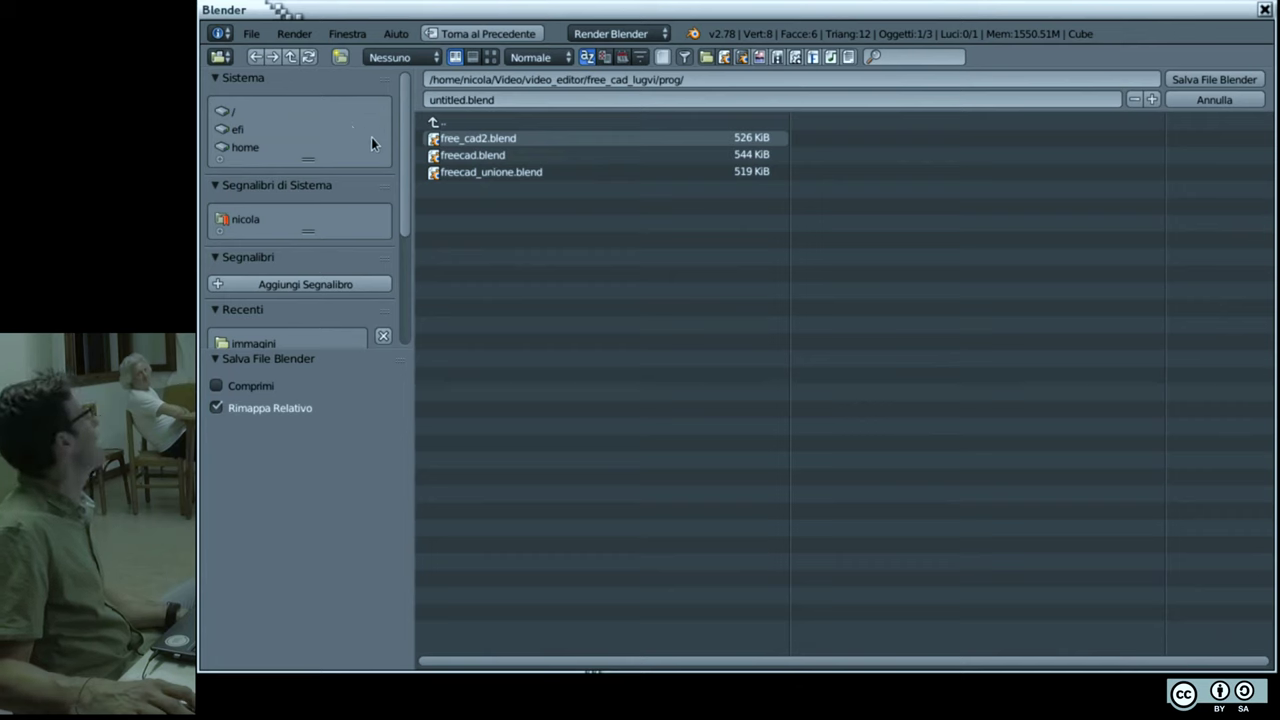
click(457, 100)
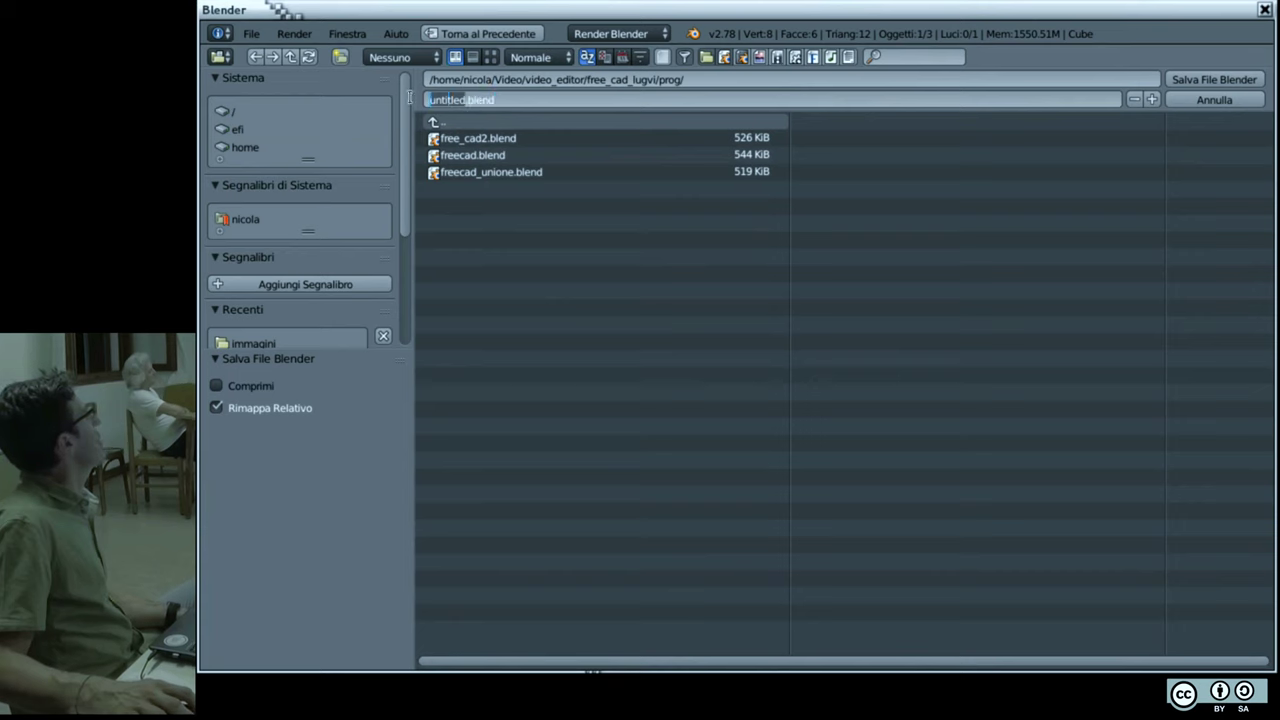
text(finalmente)
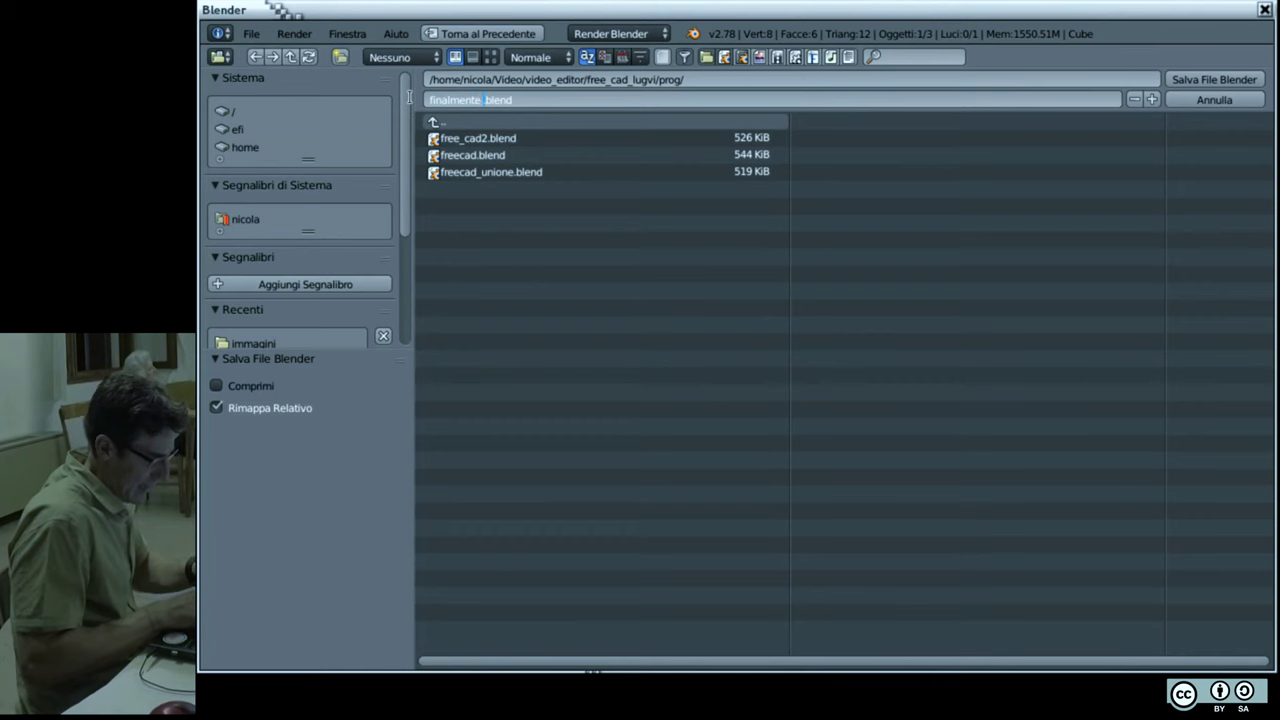
text( ho finito)
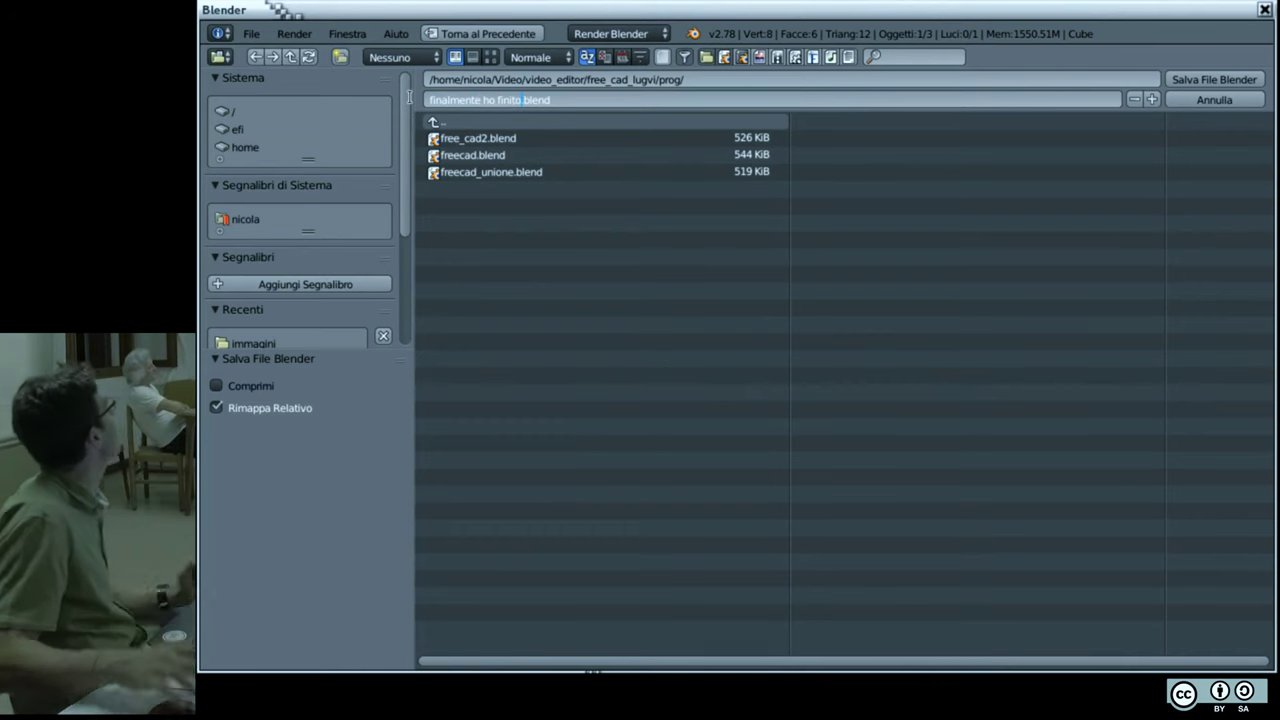
click(1214, 87)
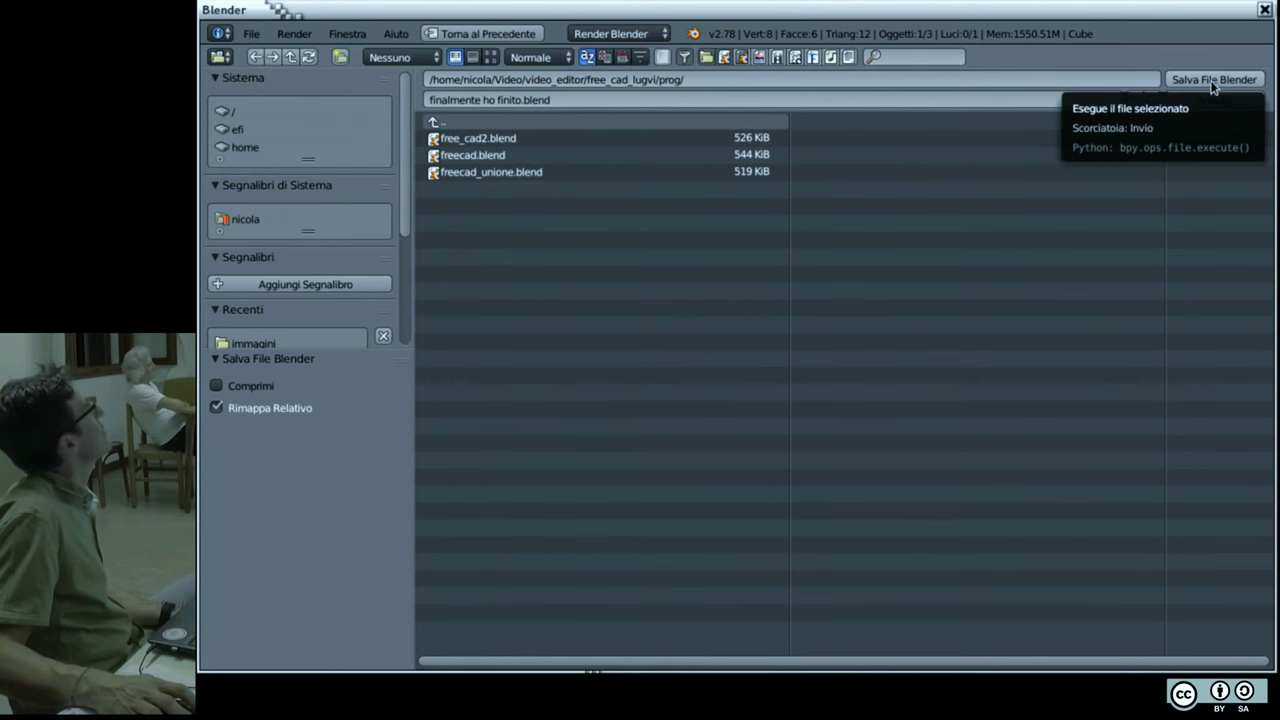
click(1214, 84)
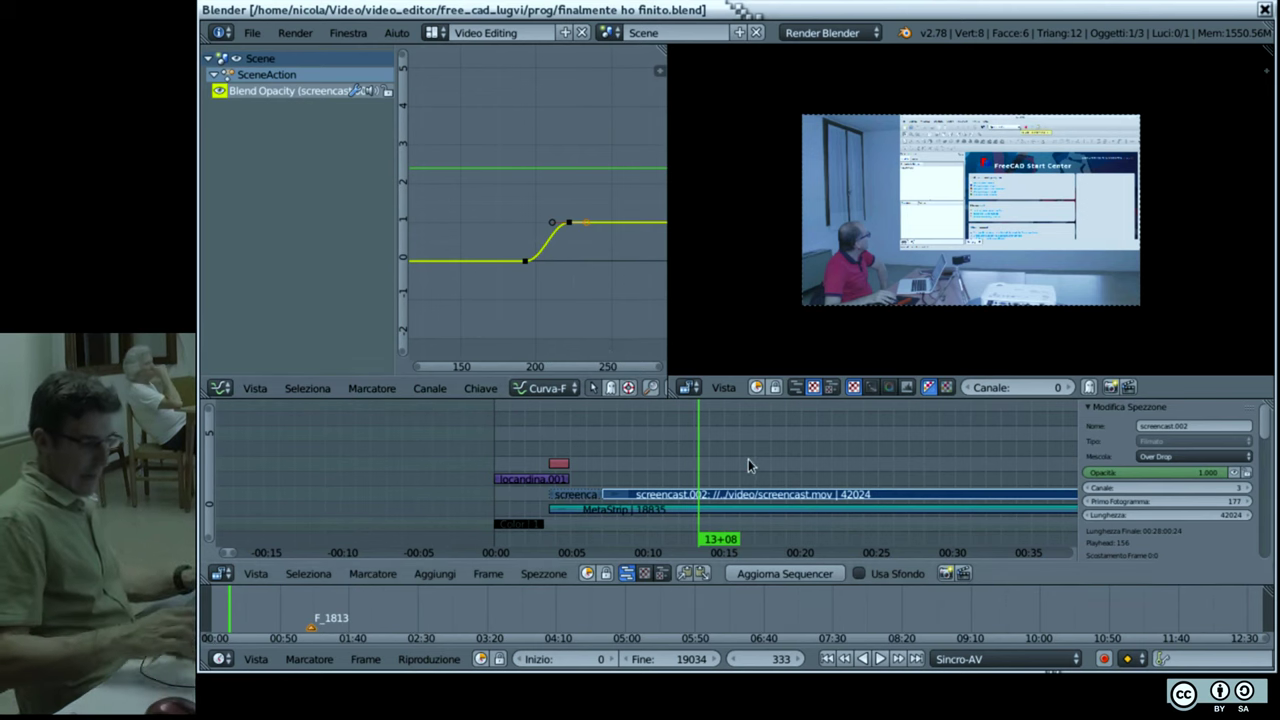
Step: Fit all strips into the sequencer view with Home
key(Home)
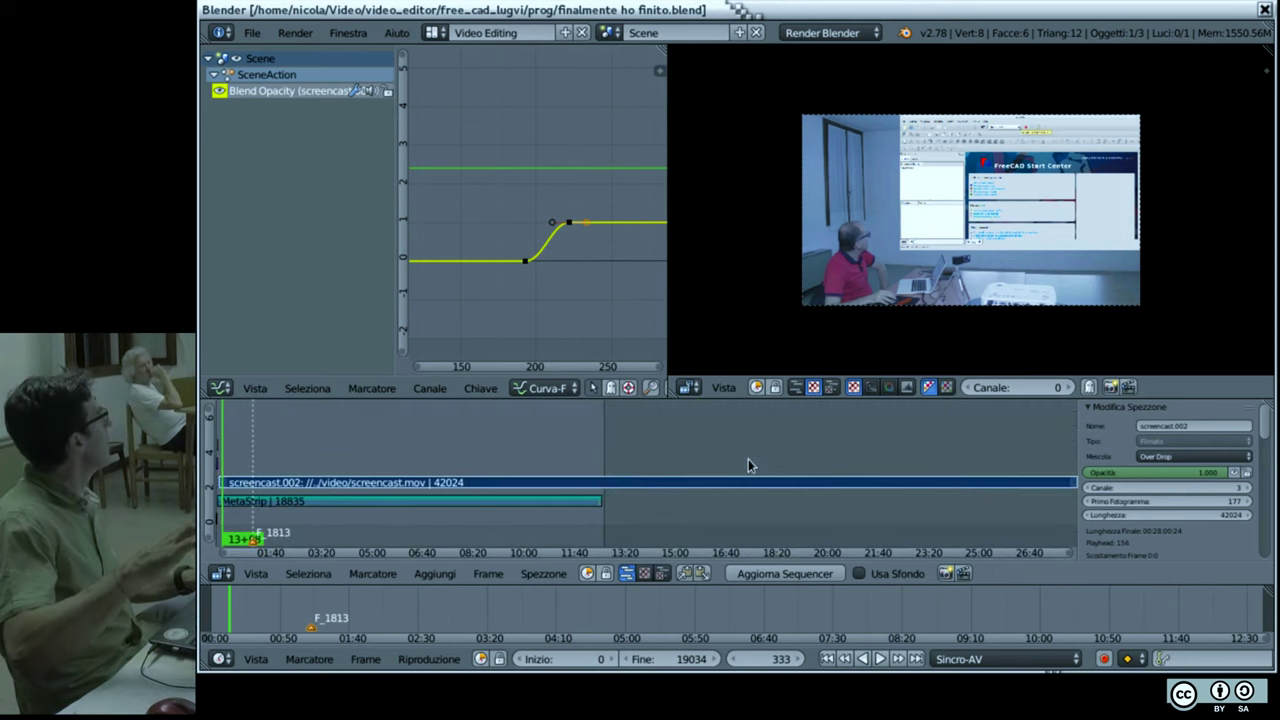
click(604, 490)
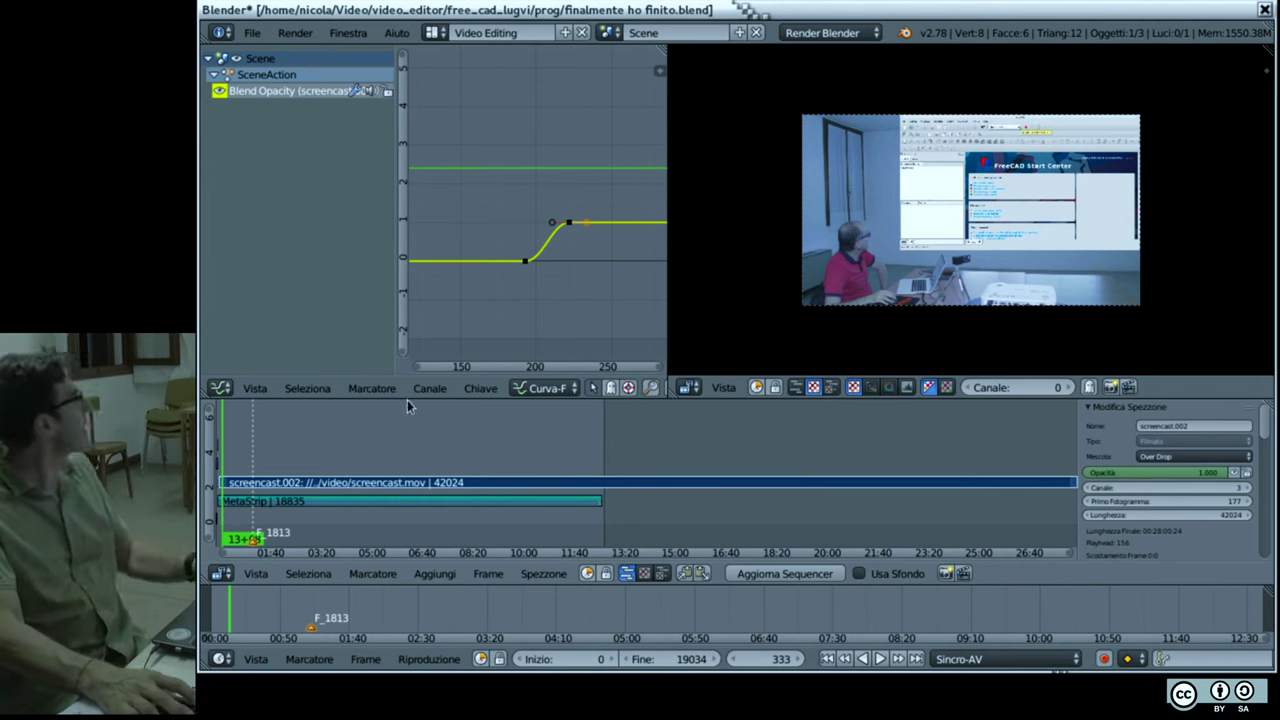
click(857, 33)
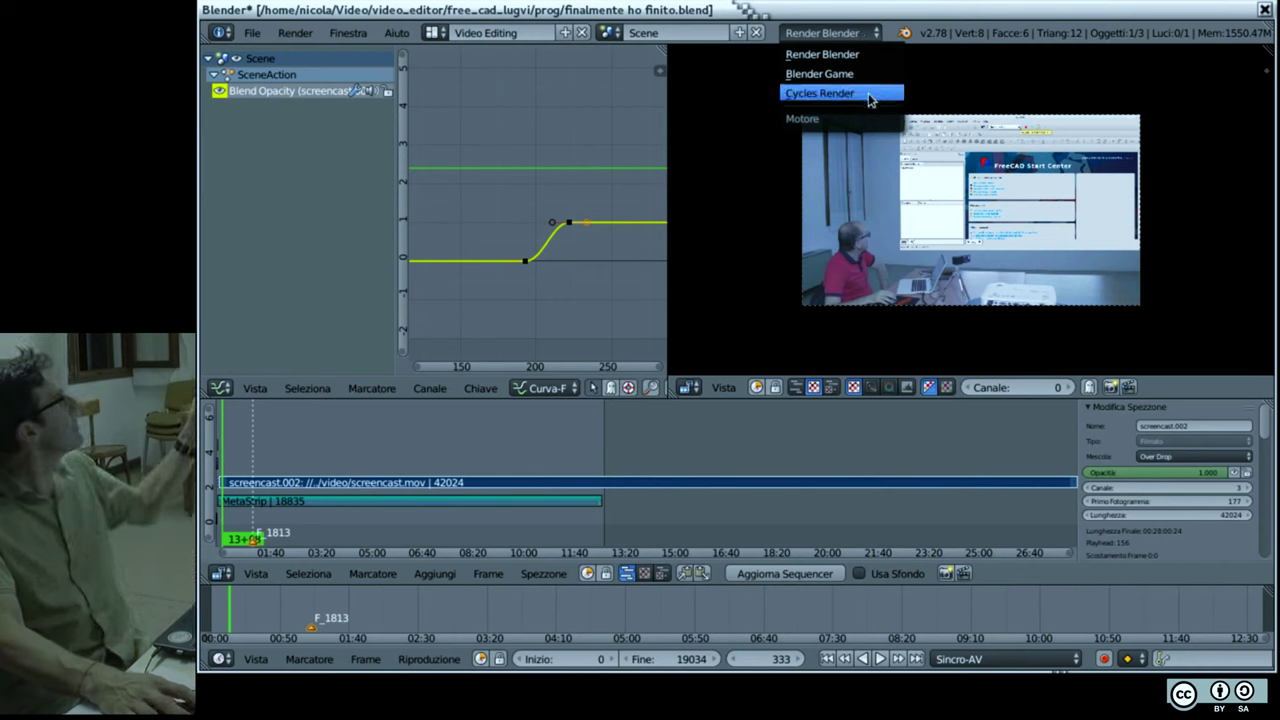
click(840, 54)
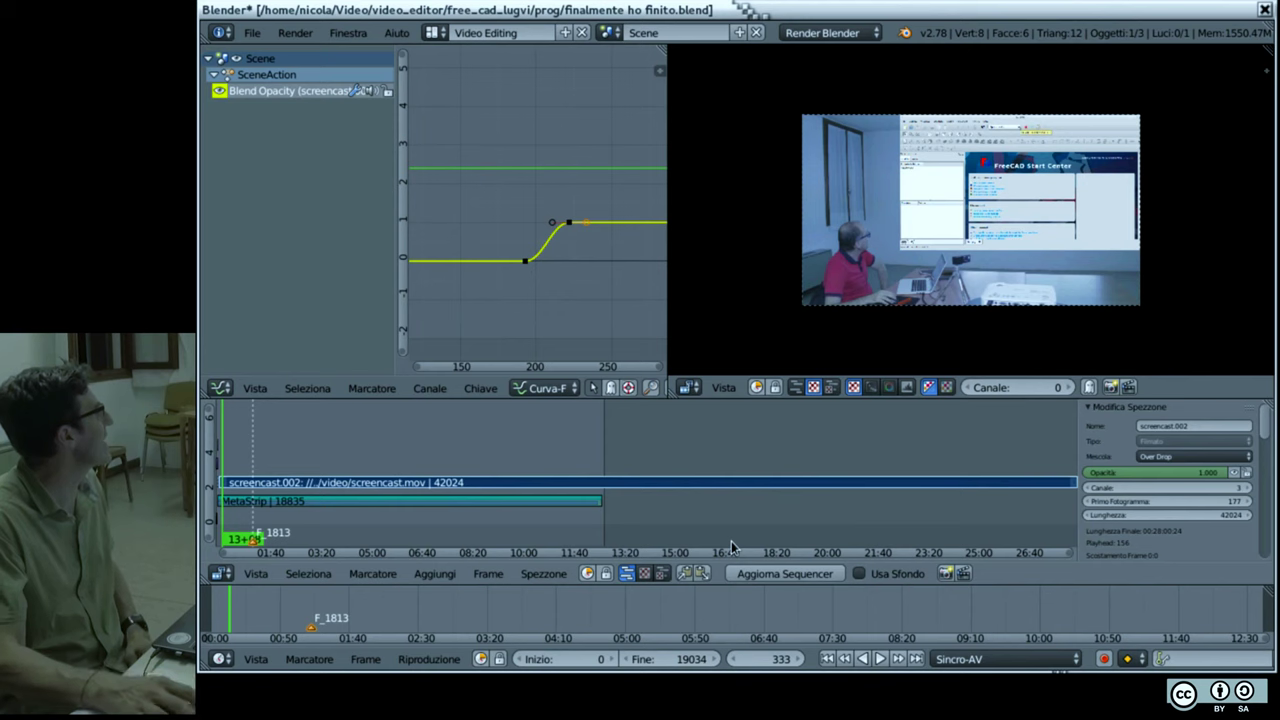
click(963, 664)
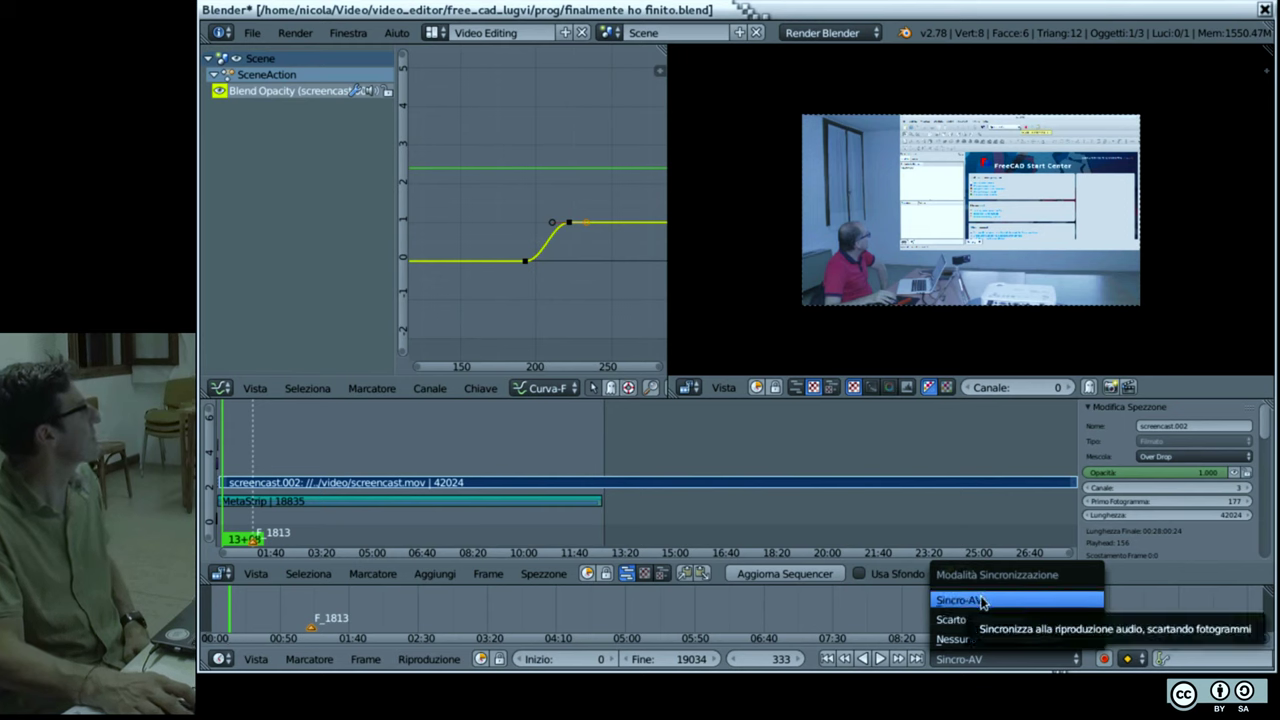
click(993, 667)
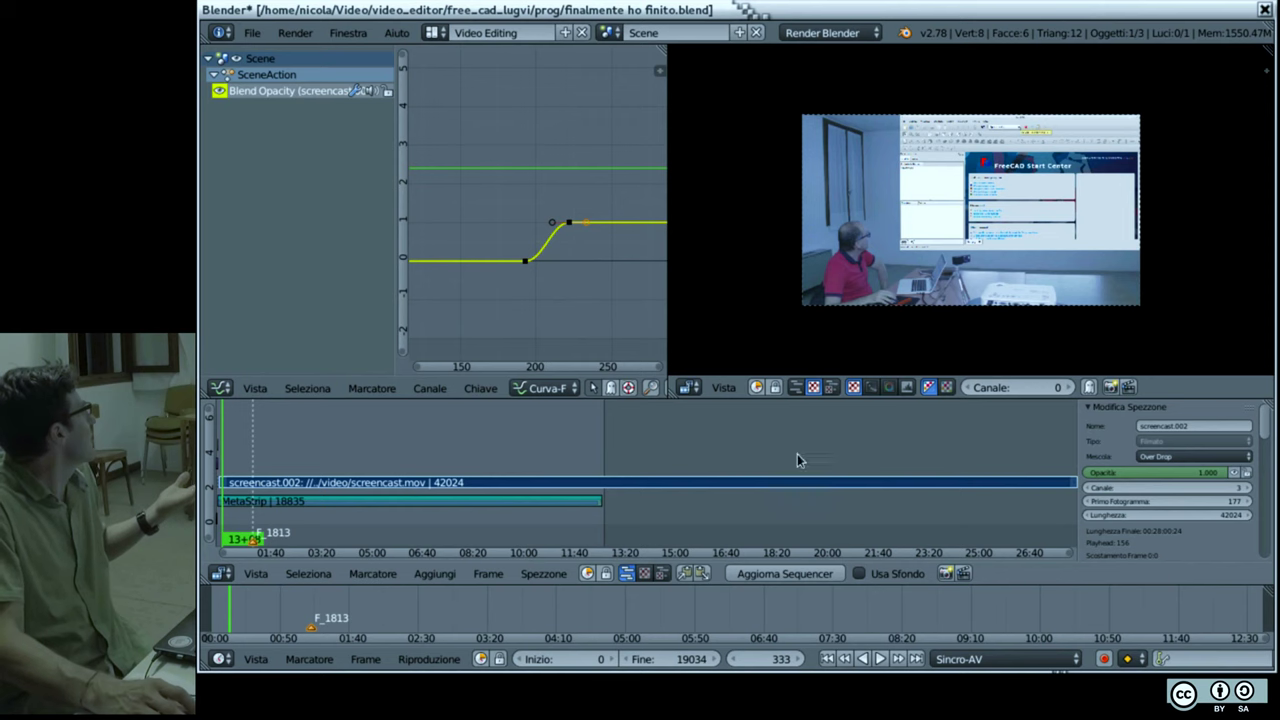
Step: Zoom and pan the sequencer to around 12:08–12:54, where the MetaStrip ends
scroll(817, 450, left, 2)
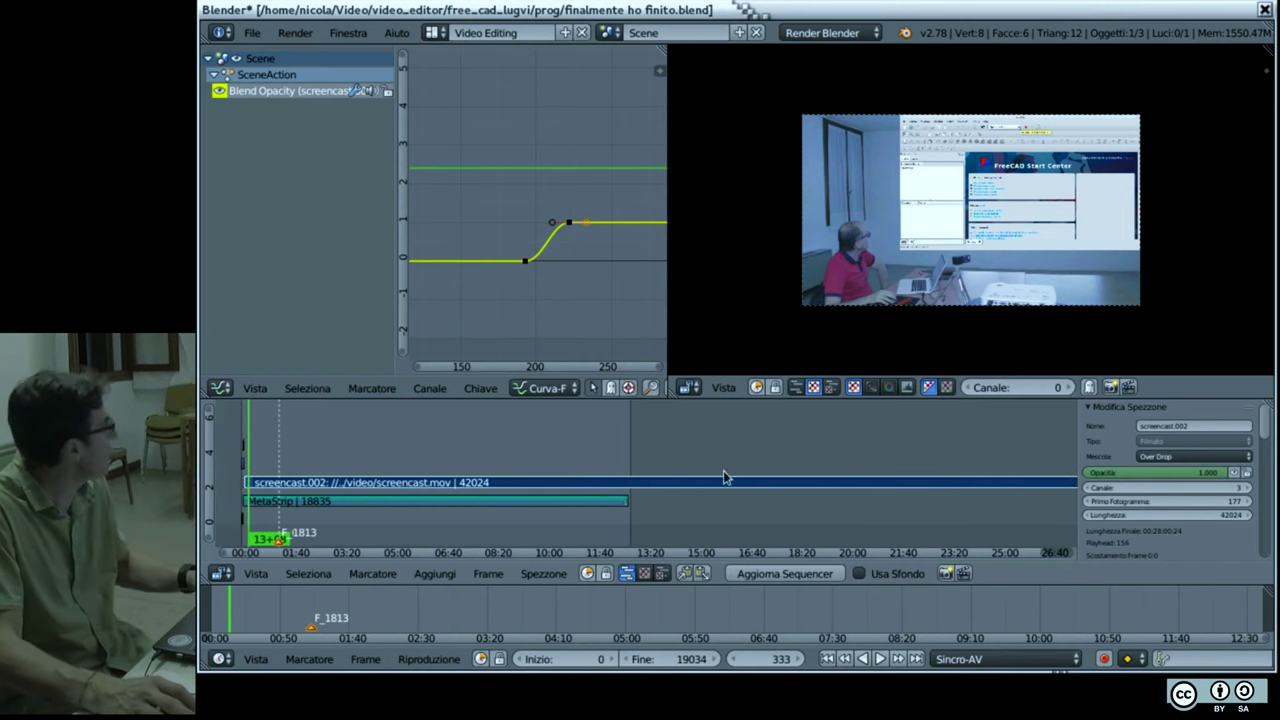
scroll(630, 458, up, 2)
scroll(630, 460, up, 2)
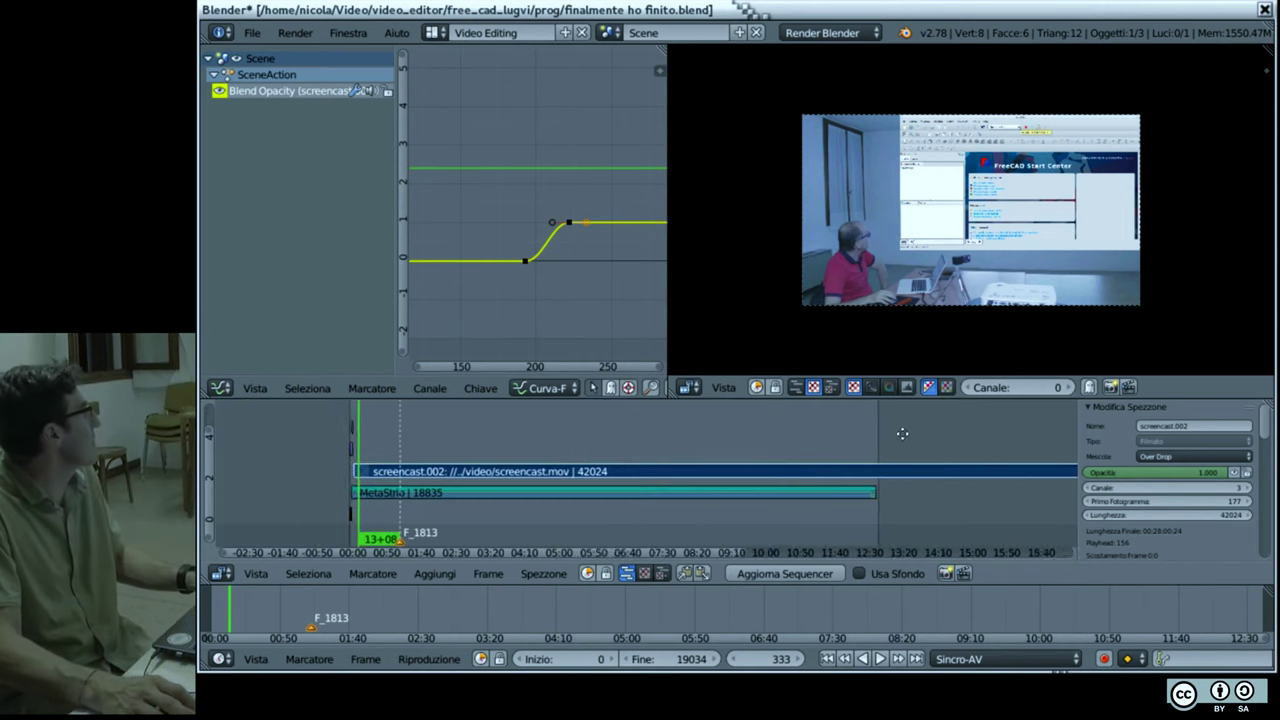
scroll(835, 492, left, 5)
scroll(835, 492, left, 3)
scroll(739, 463, up, 1)
scroll(739, 463, up, 1)
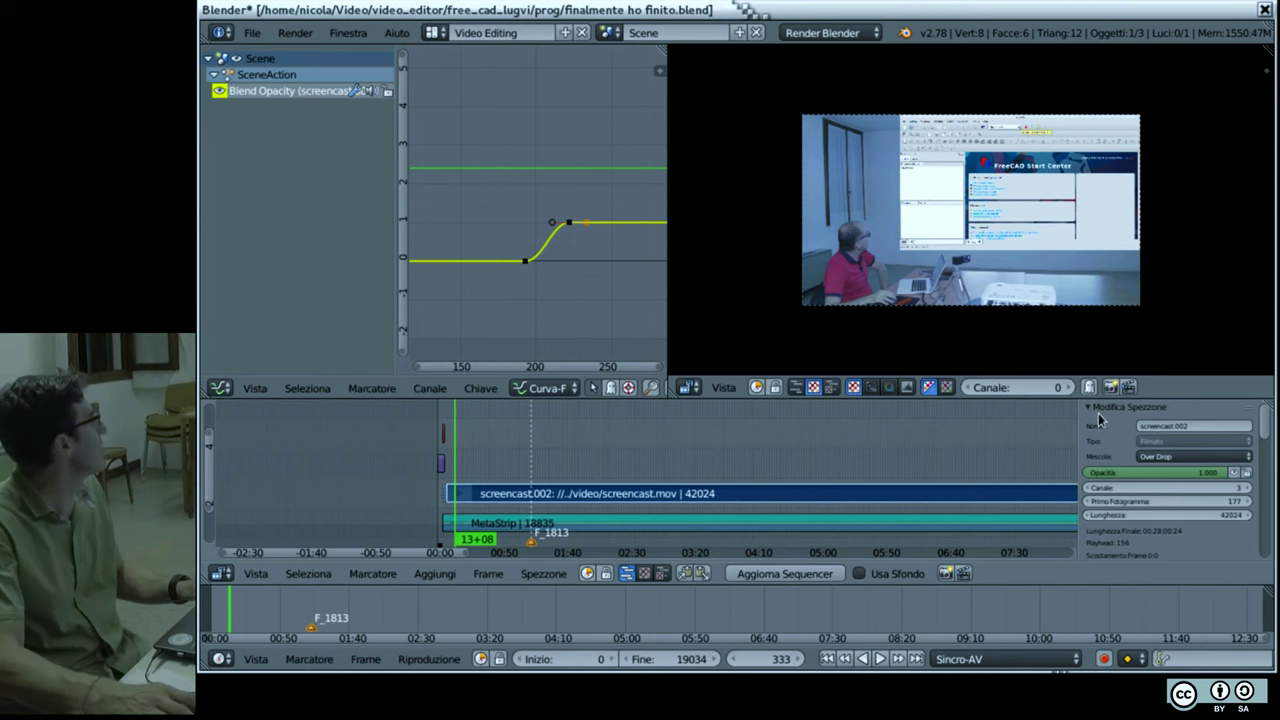
scroll(1008, 463, down, 8)
scroll(626, 472, up, 5)
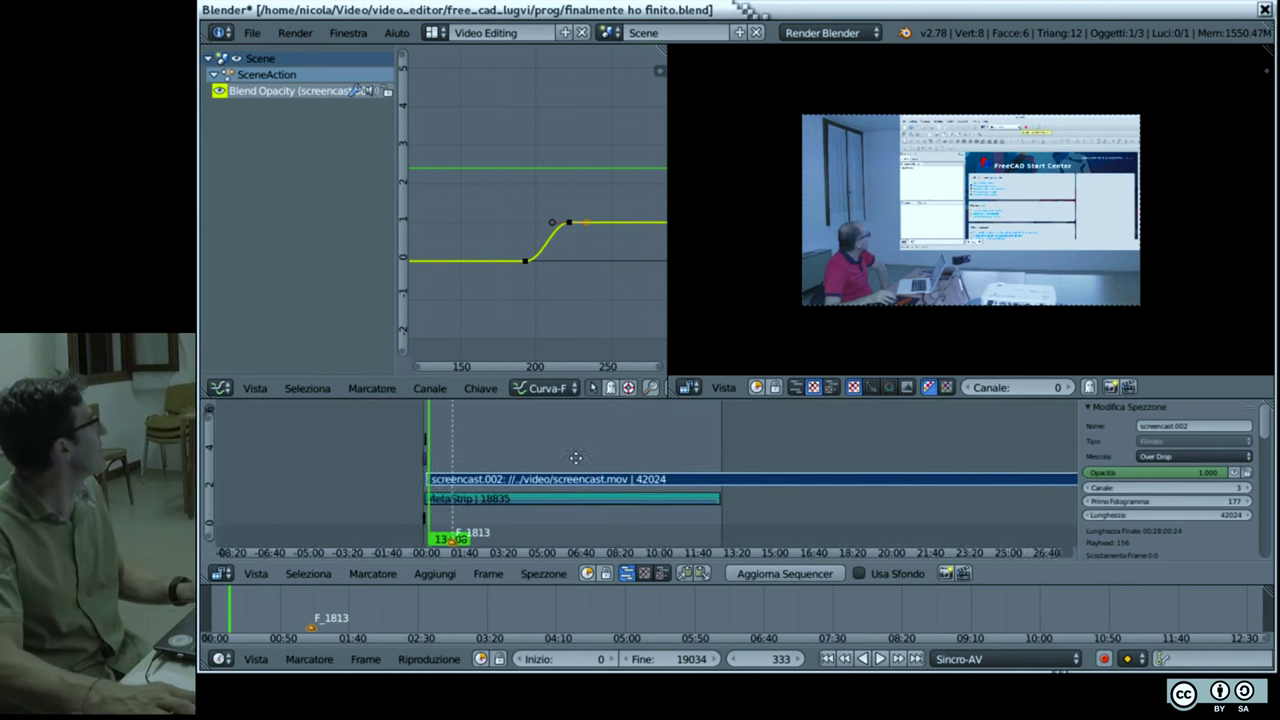
scroll(626, 472, up, 8)
scroll(460, 469, up, 3)
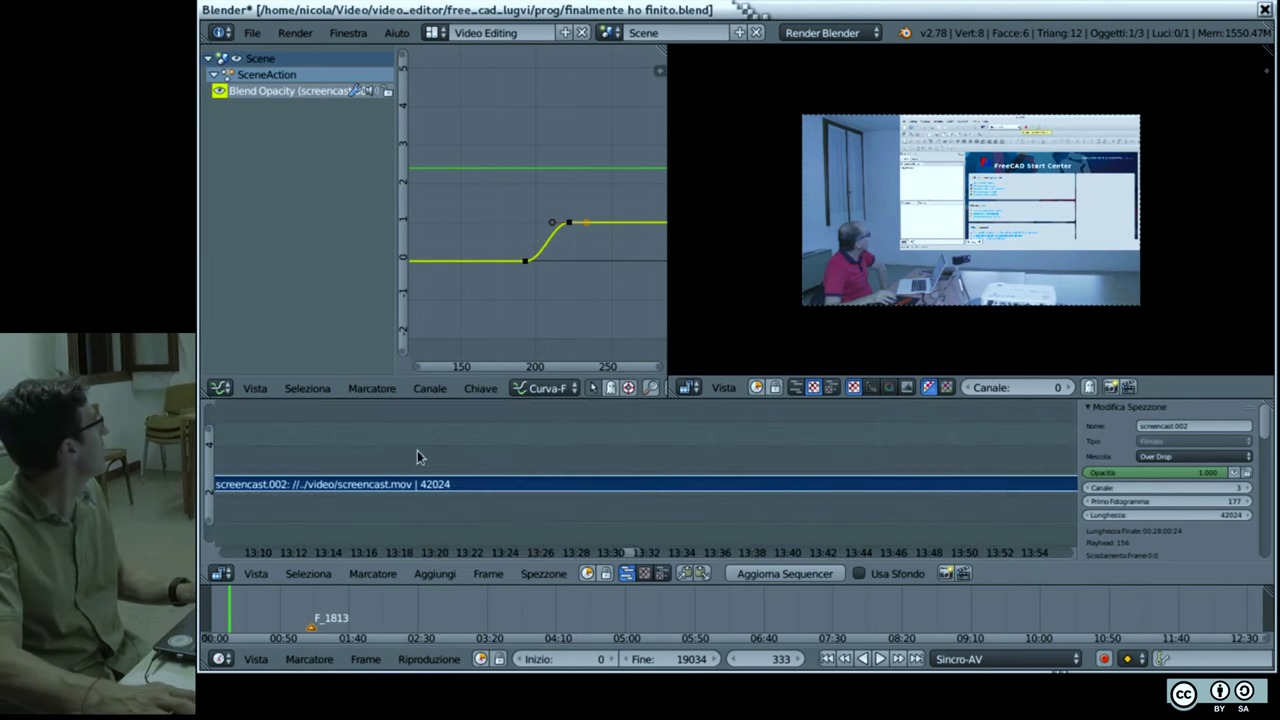
scroll(614, 451, up, 3)
scroll(883, 459, up, 4)
scroll(883, 459, left, 3)
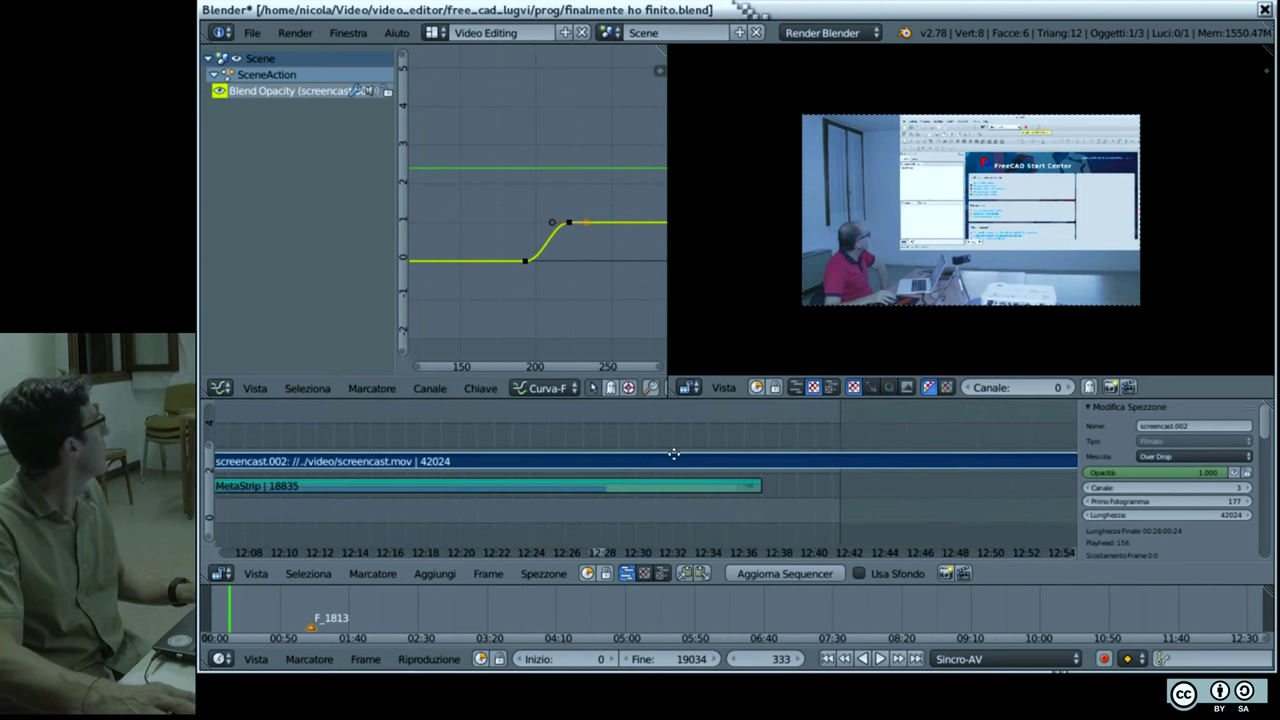
Step: Play the edit from near 12:18, then restart from around 12:09
click(656, 431)
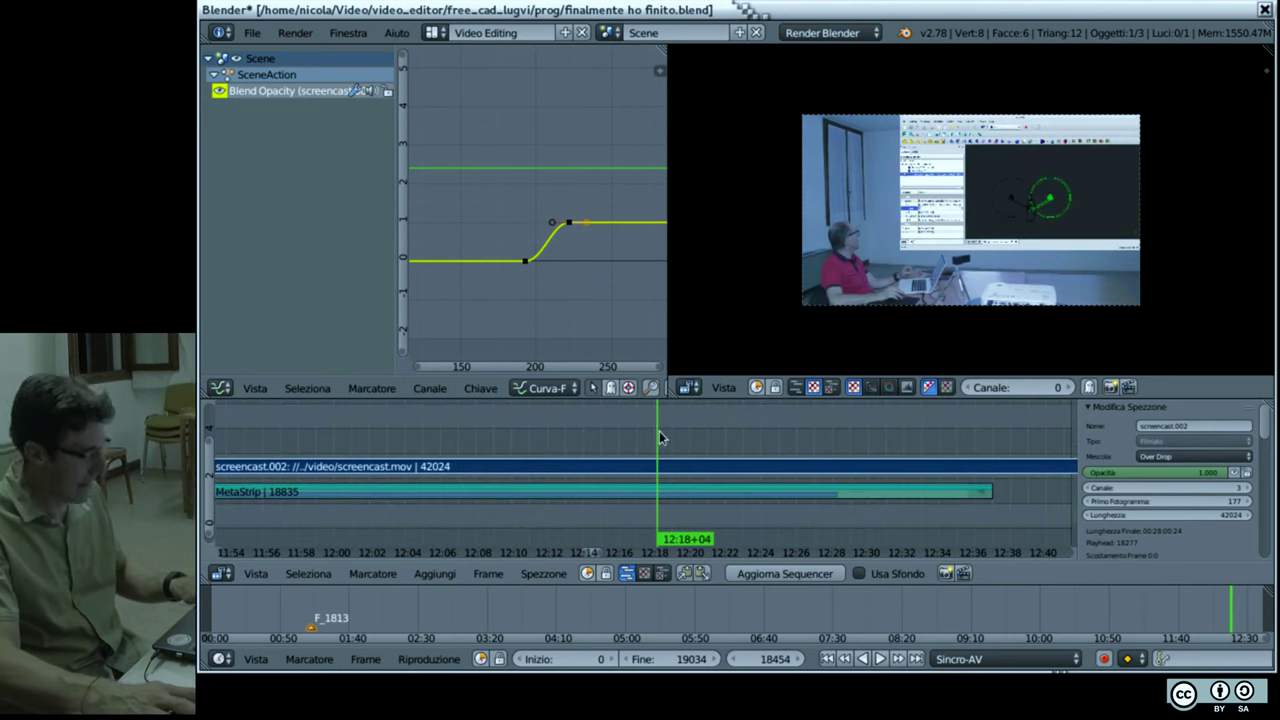
key(alt+a)
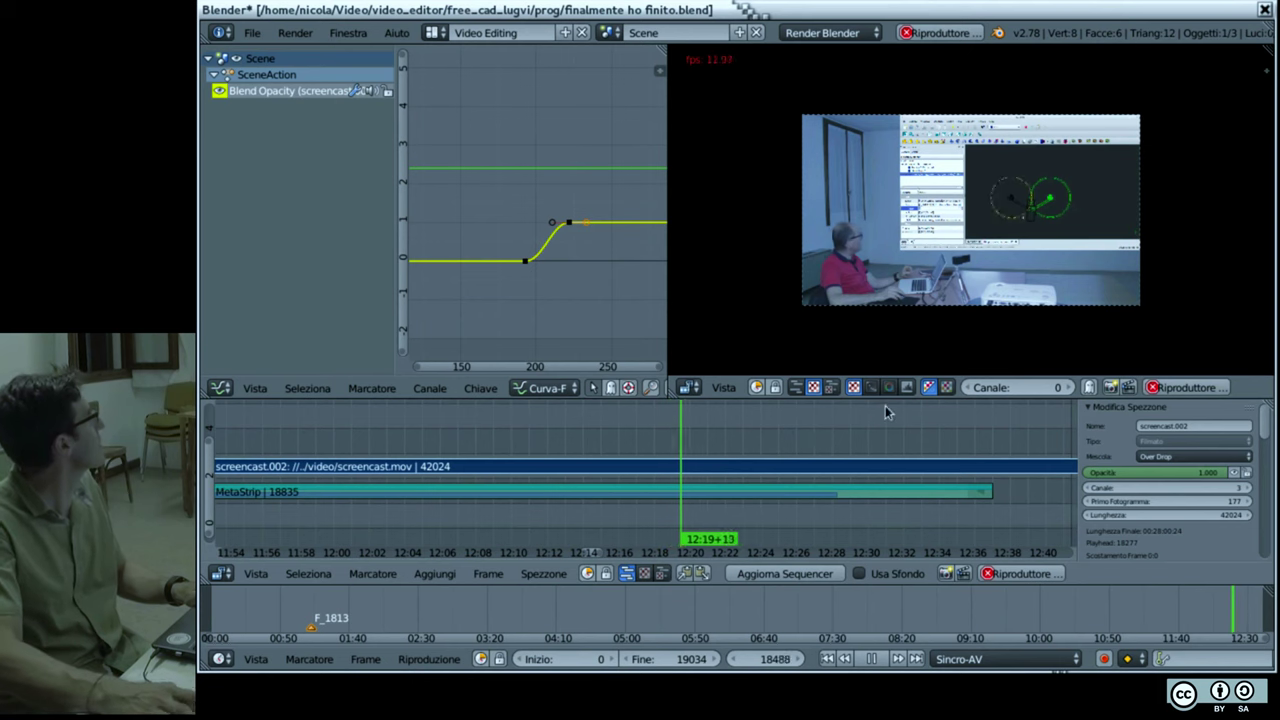
click(607, 427)
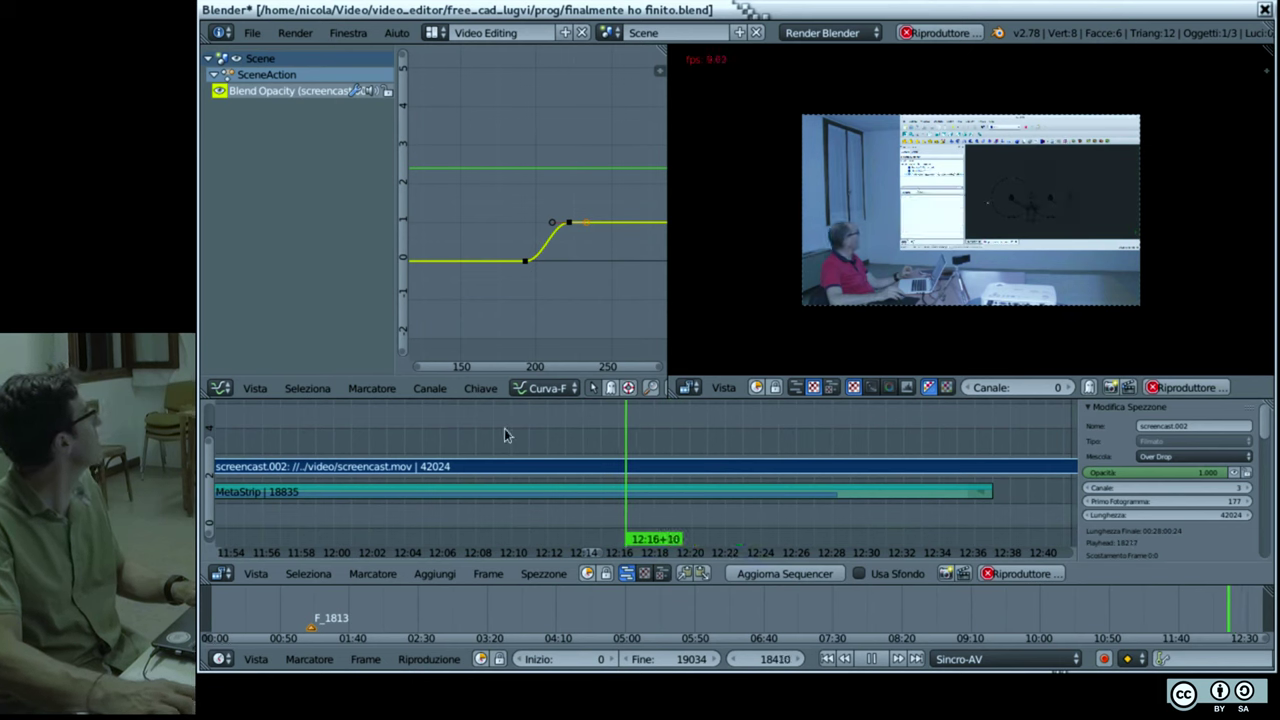
click(504, 428)
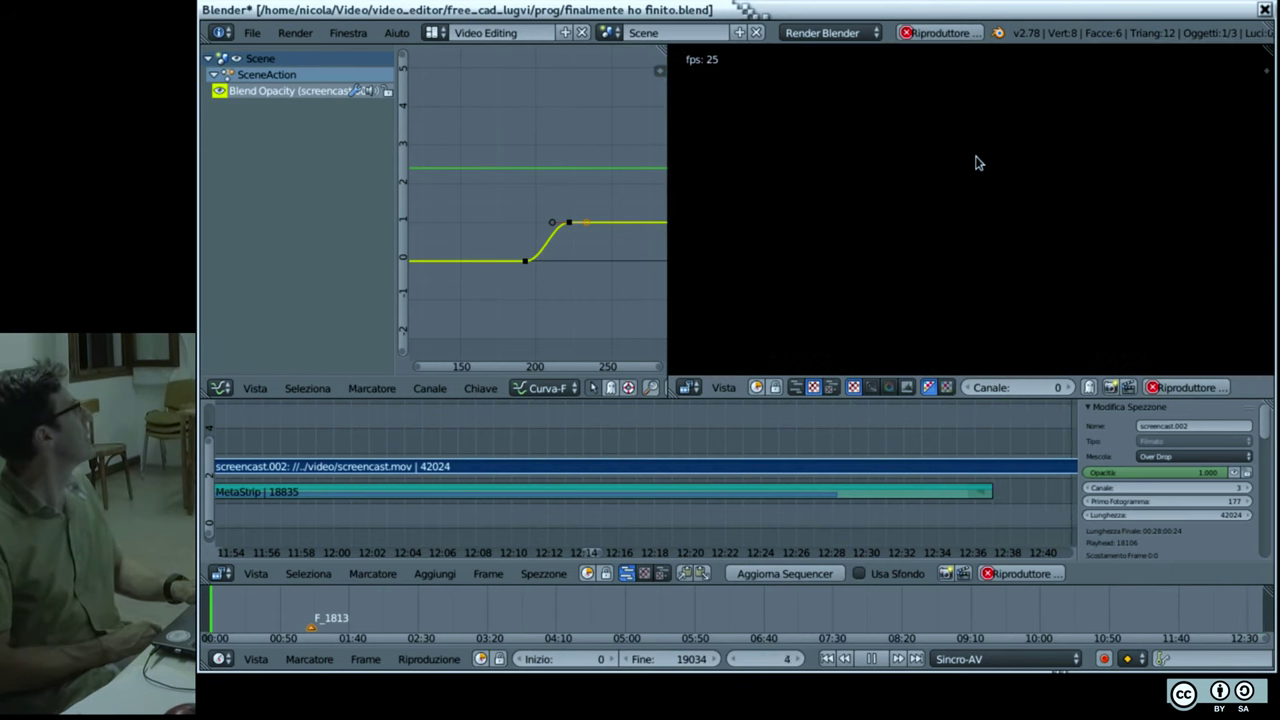
Step: Stop playback at frame 33 and zoom the preview out on the fading-in poster
key(alt+a)
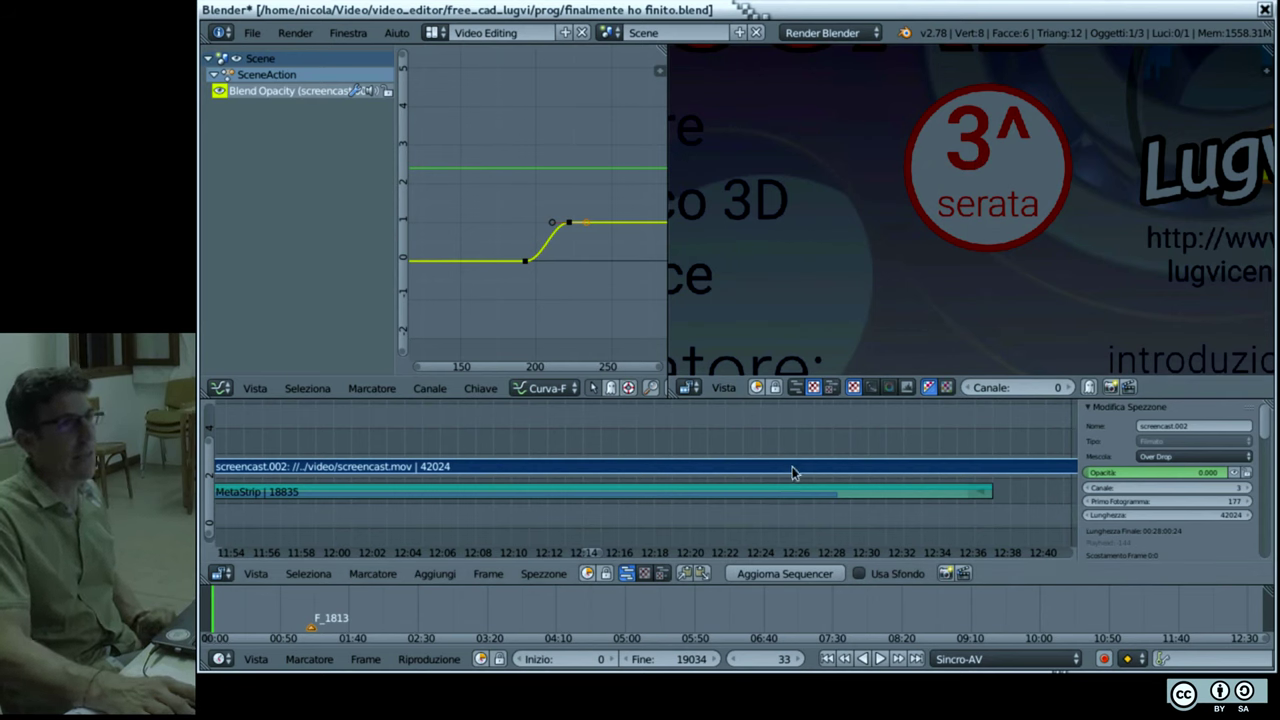
scroll(1159, 326, down, 1)
Step: Split the screencast.002 strip at the playhead placed at 12:44+18
scroll(1003, 261, down, 5)
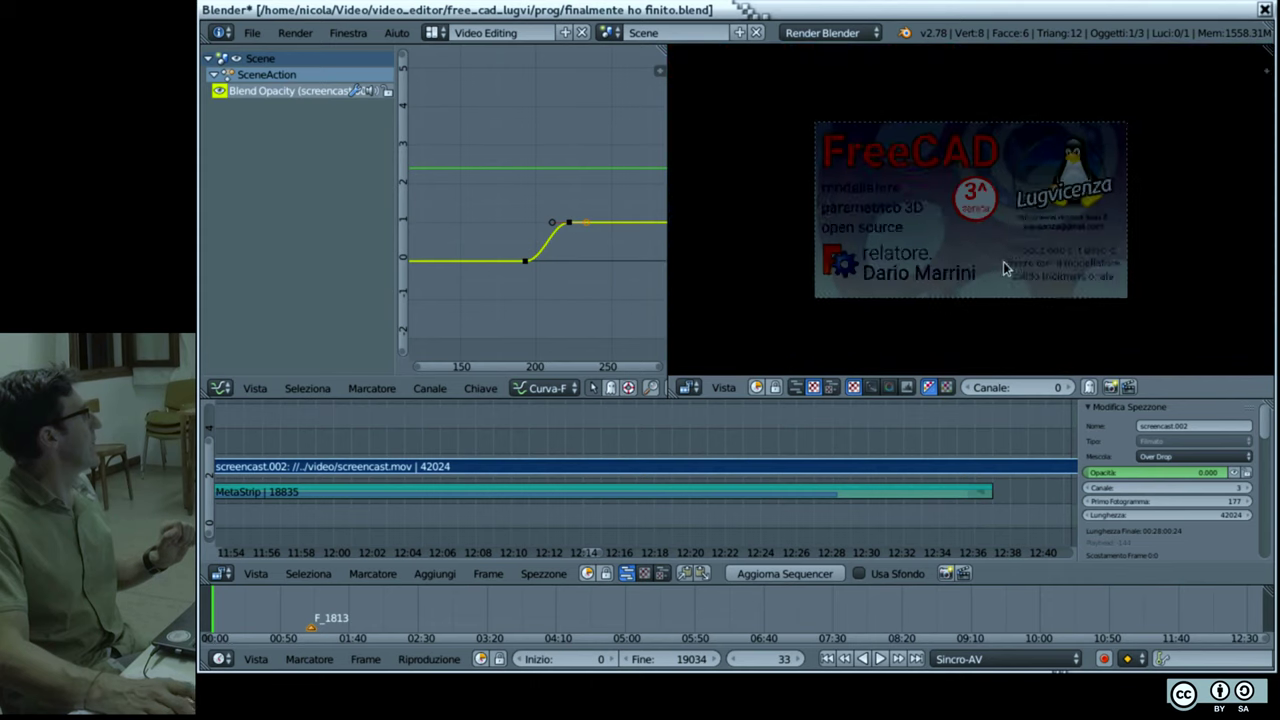
scroll(1003, 261, up, 2)
scroll(997, 240, up, 1)
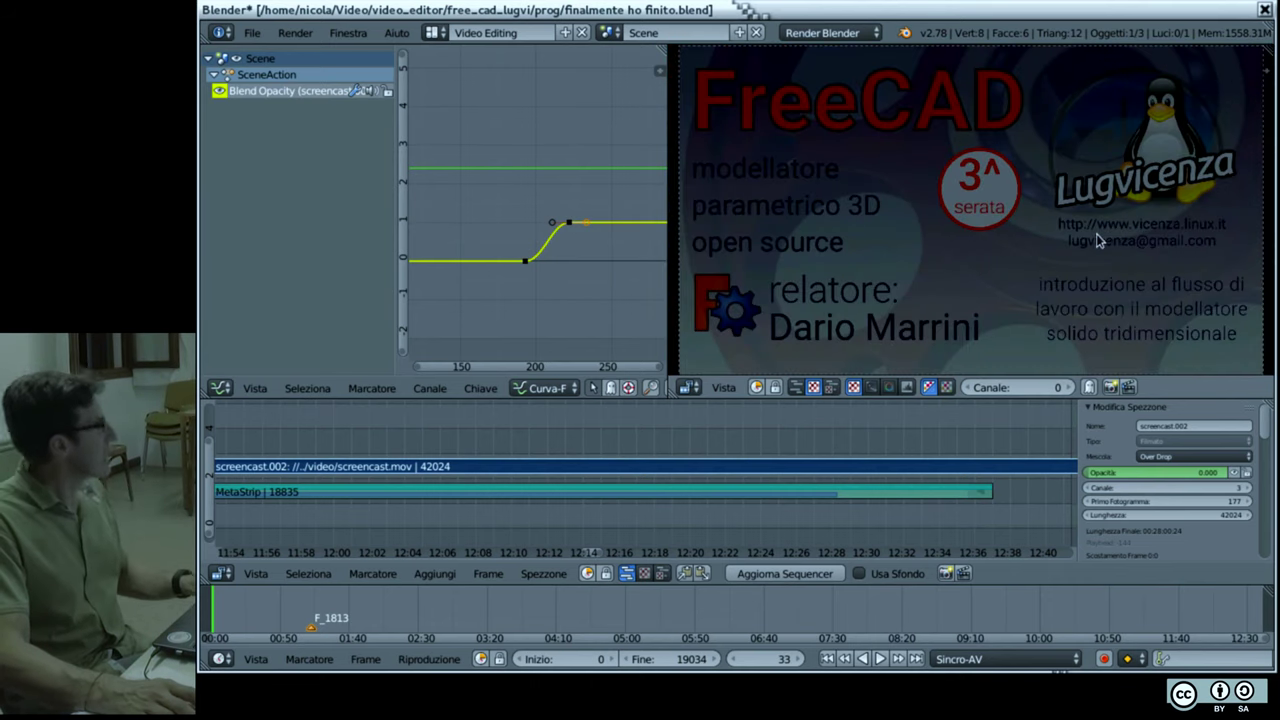
scroll(880, 508, down, 4)
scroll(820, 515, down, 5)
scroll(701, 492, left, 1)
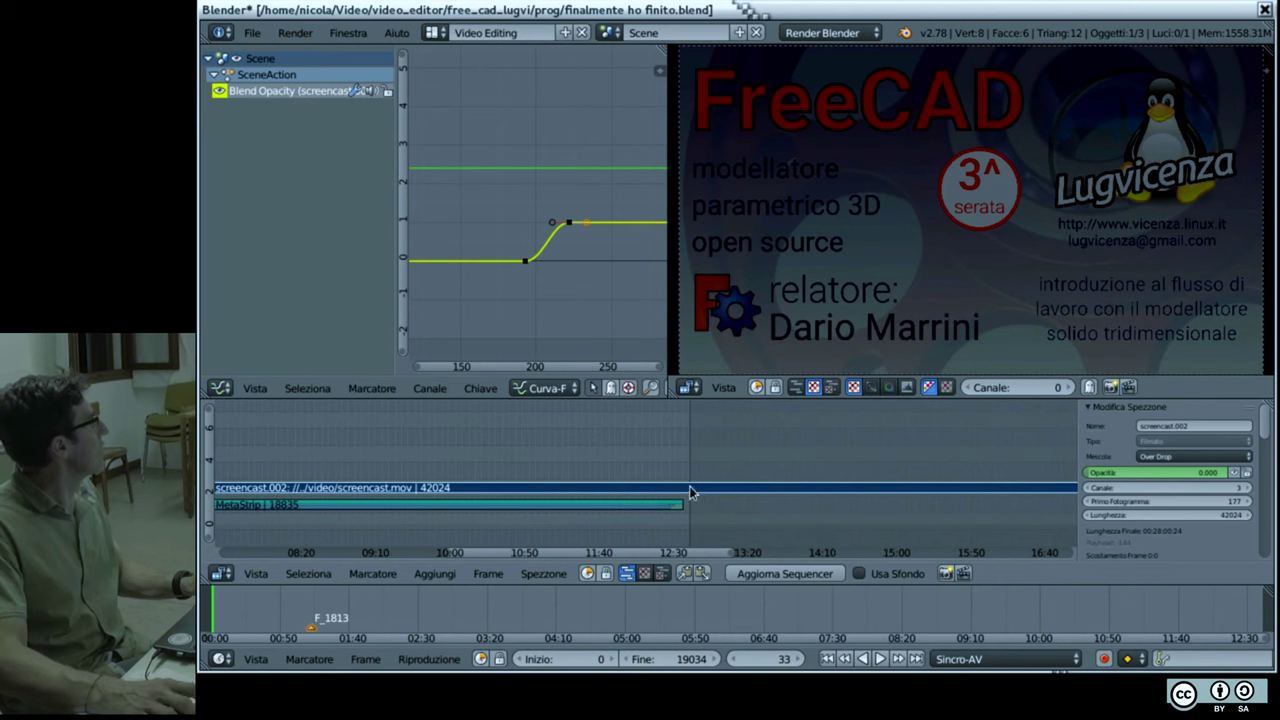
click(693, 488)
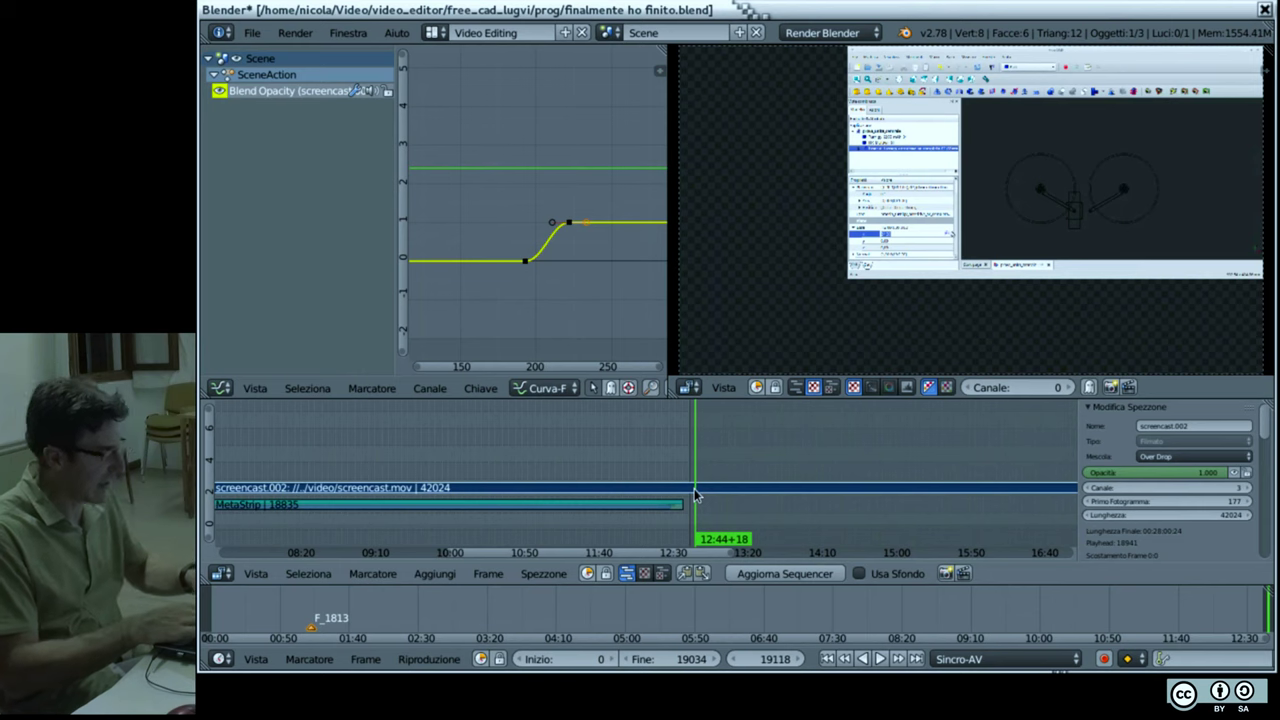
key(k)
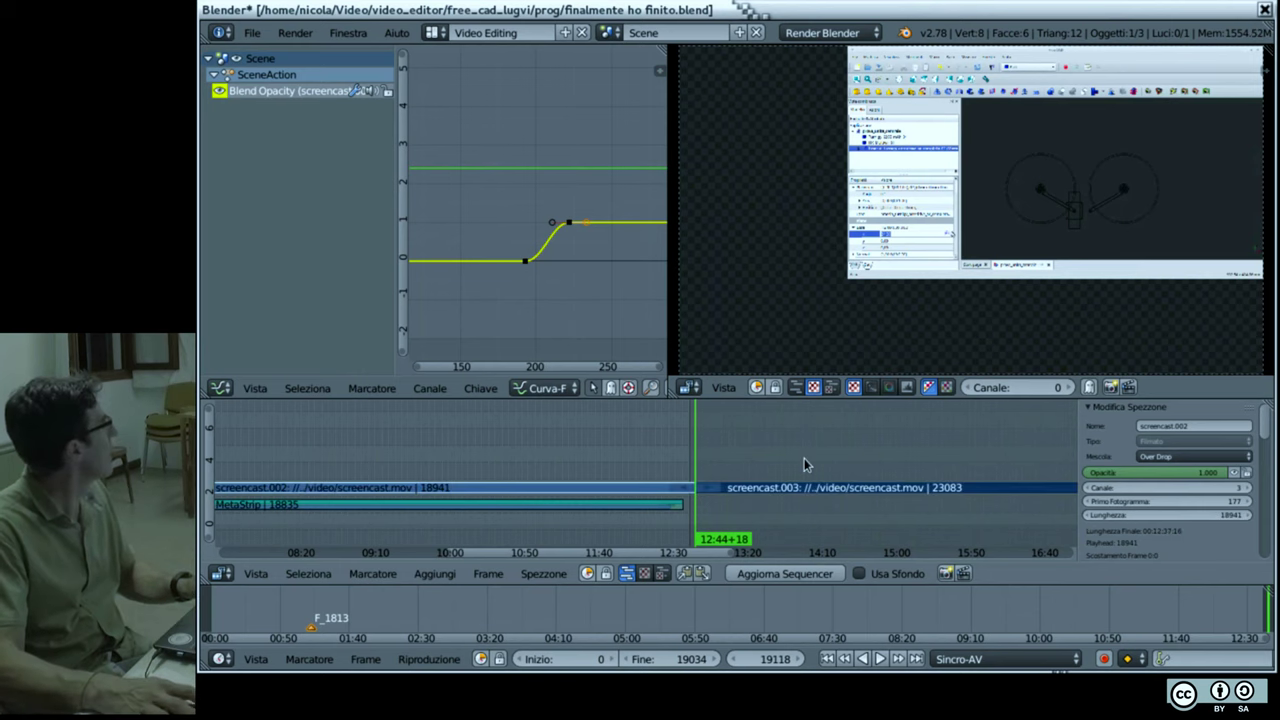
Step: Delete the trailing screencast.003 piece and move the playhead back to 12:33+11
right_click(719, 488)
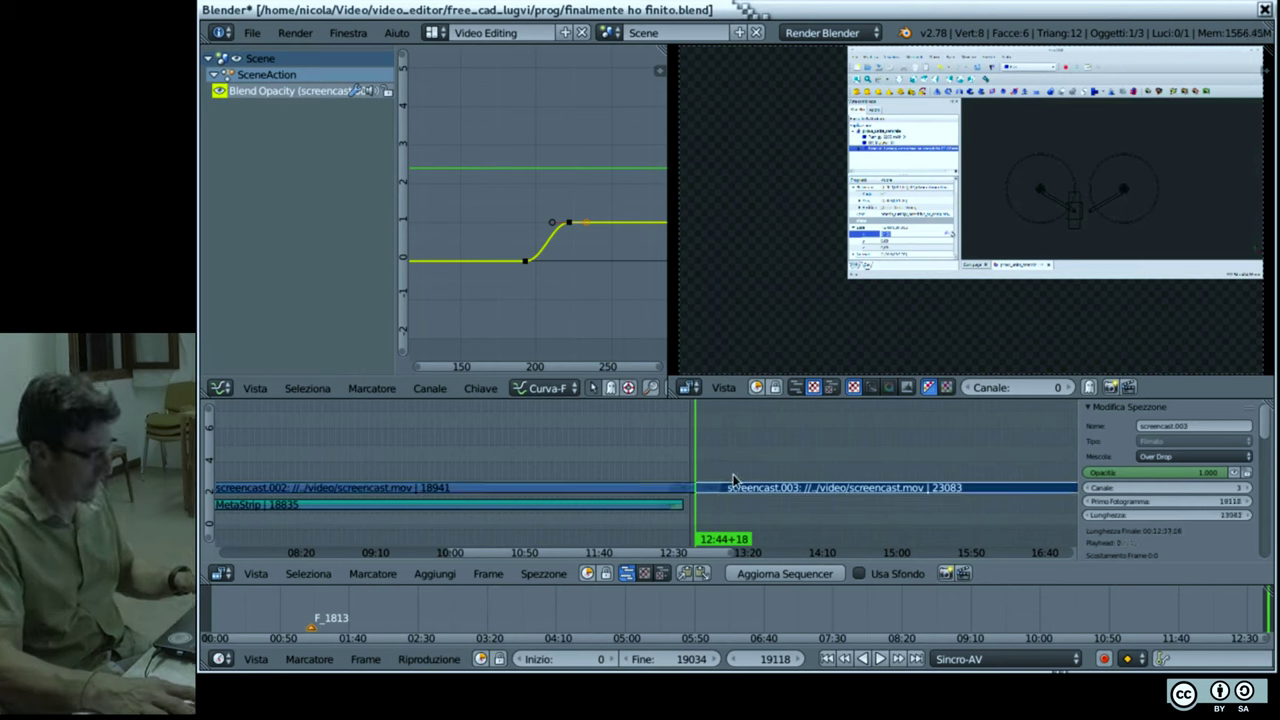
key(x)
click(733, 477)
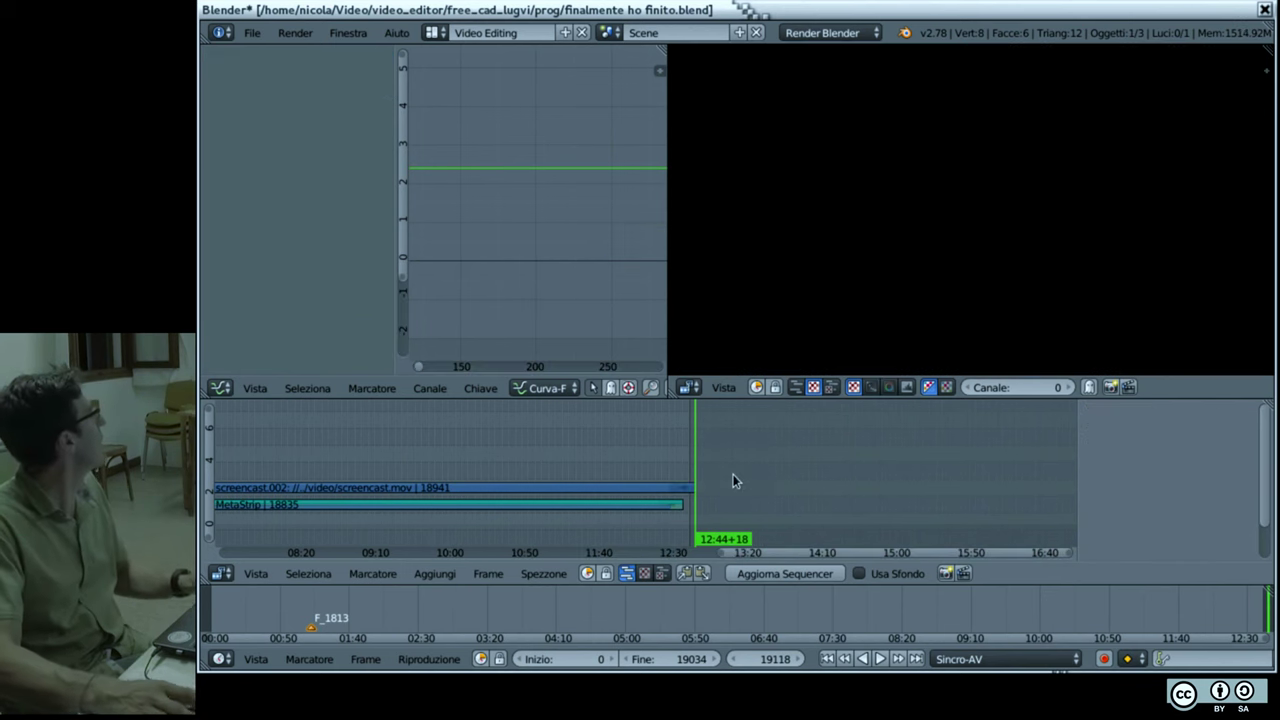
click(677, 460)
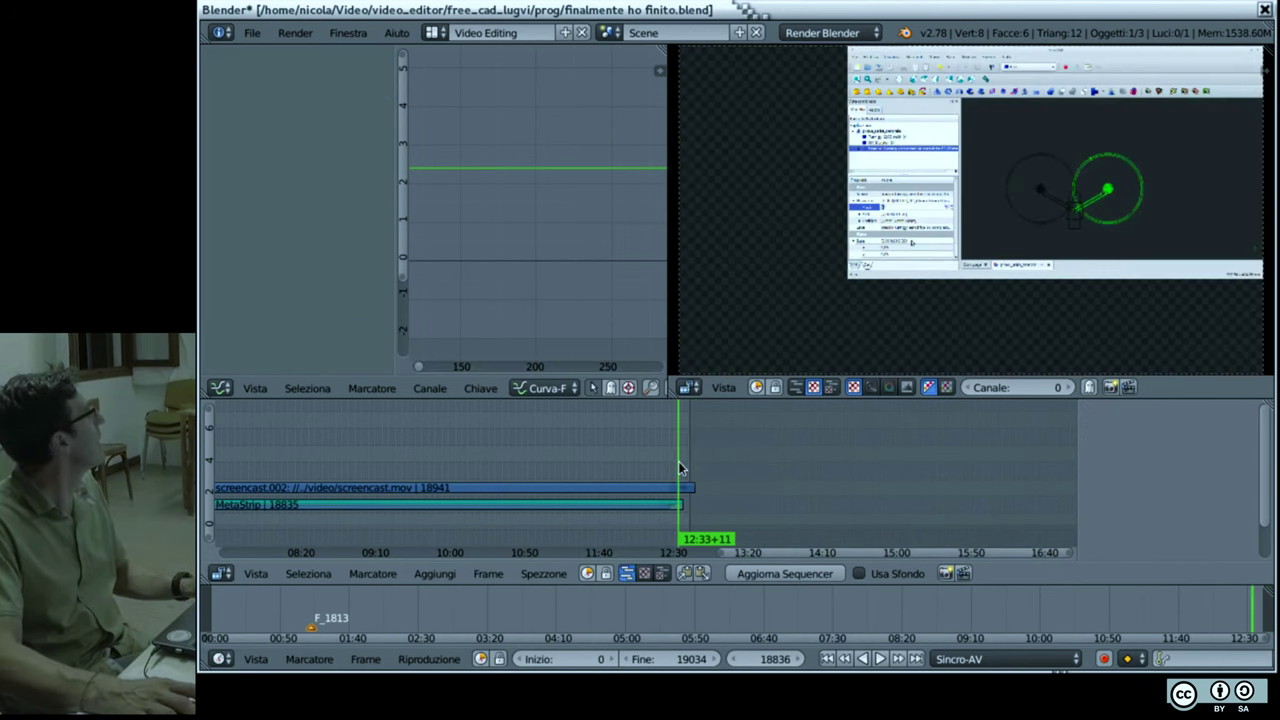
Step: Enable Proxy/Timecode on the MetaStrip with Per Strip storage and a 50% proxy size
right_click(614, 506)
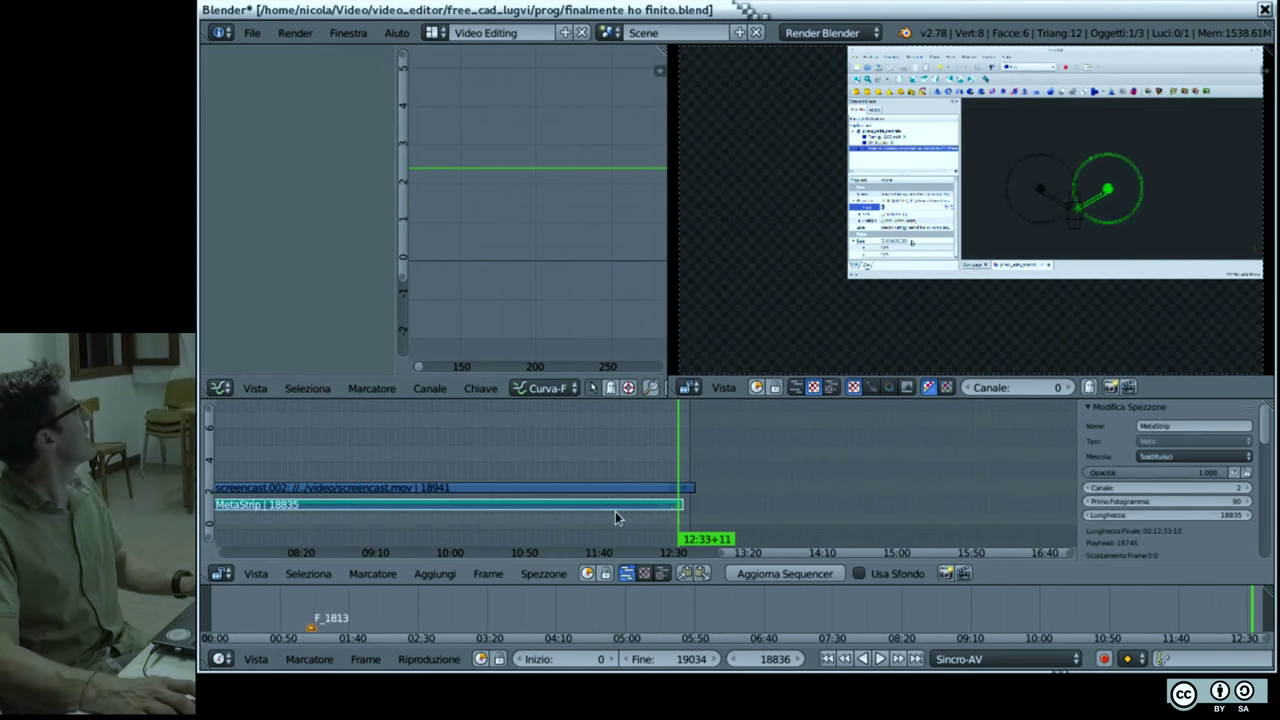
scroll(1162, 513, down, 5)
scroll(1162, 513, down, 4)
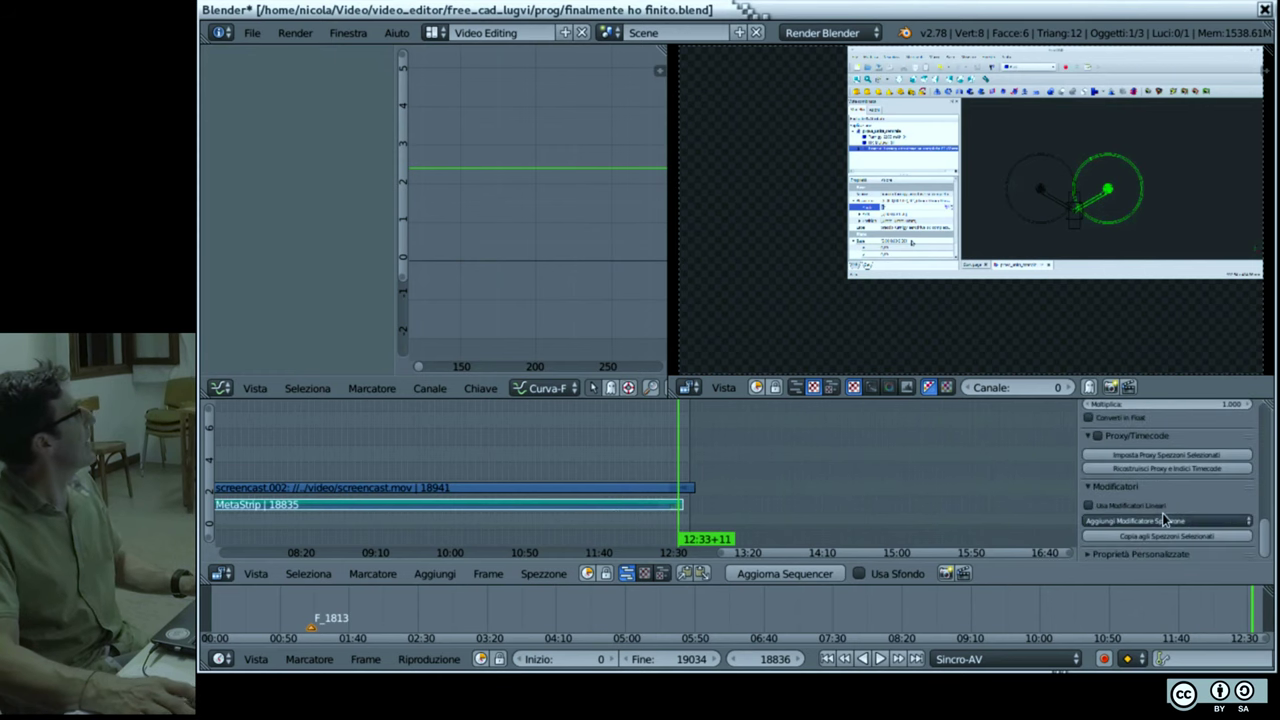
click(1097, 437)
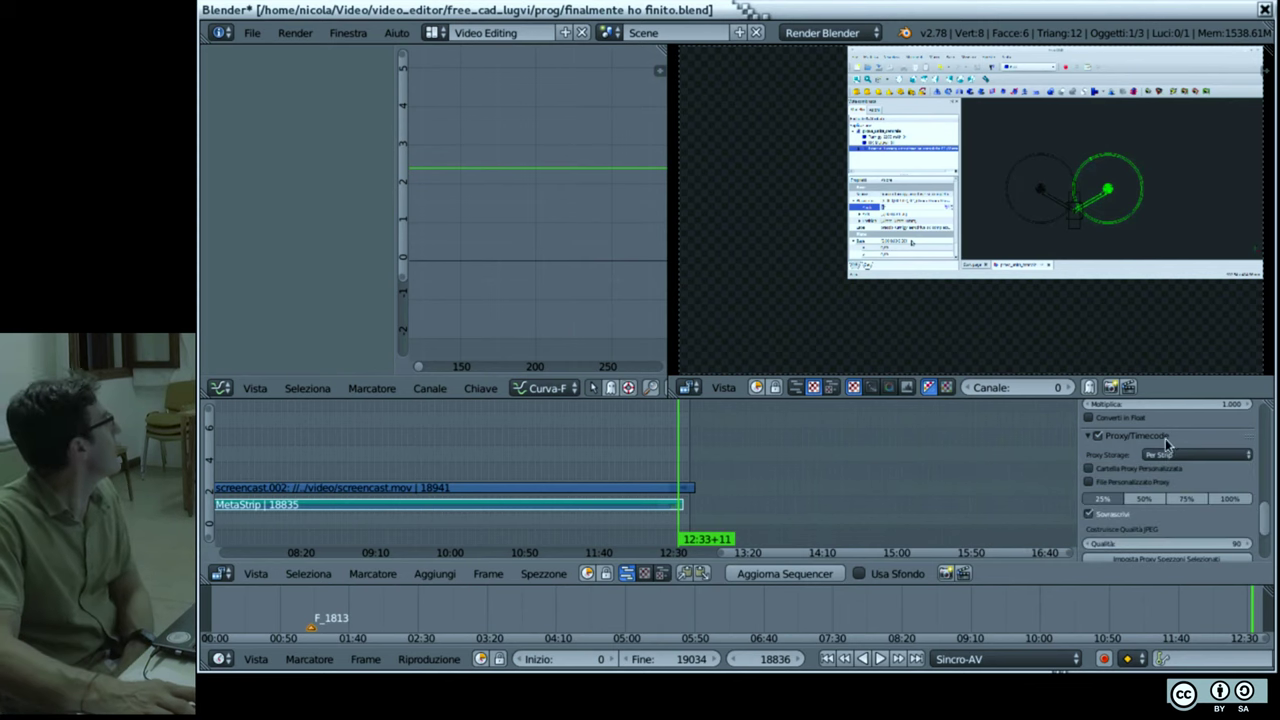
click(1171, 458)
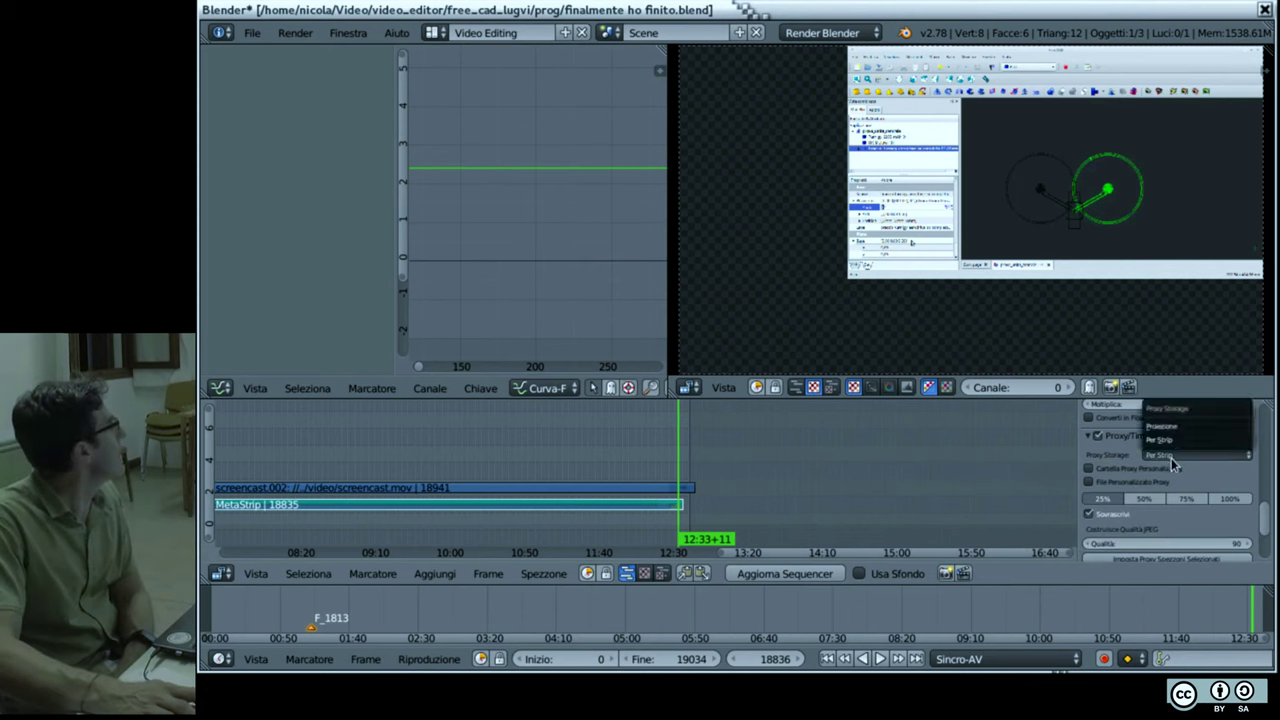
click(1134, 500)
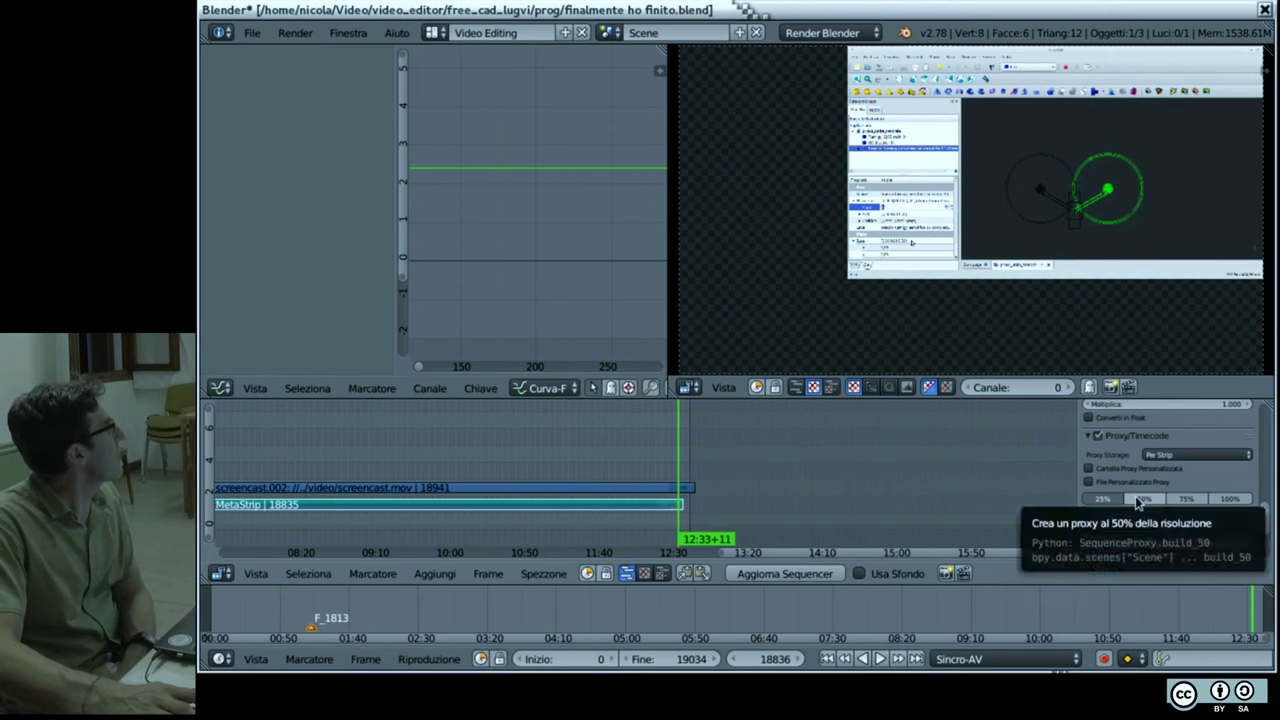
click(1143, 499)
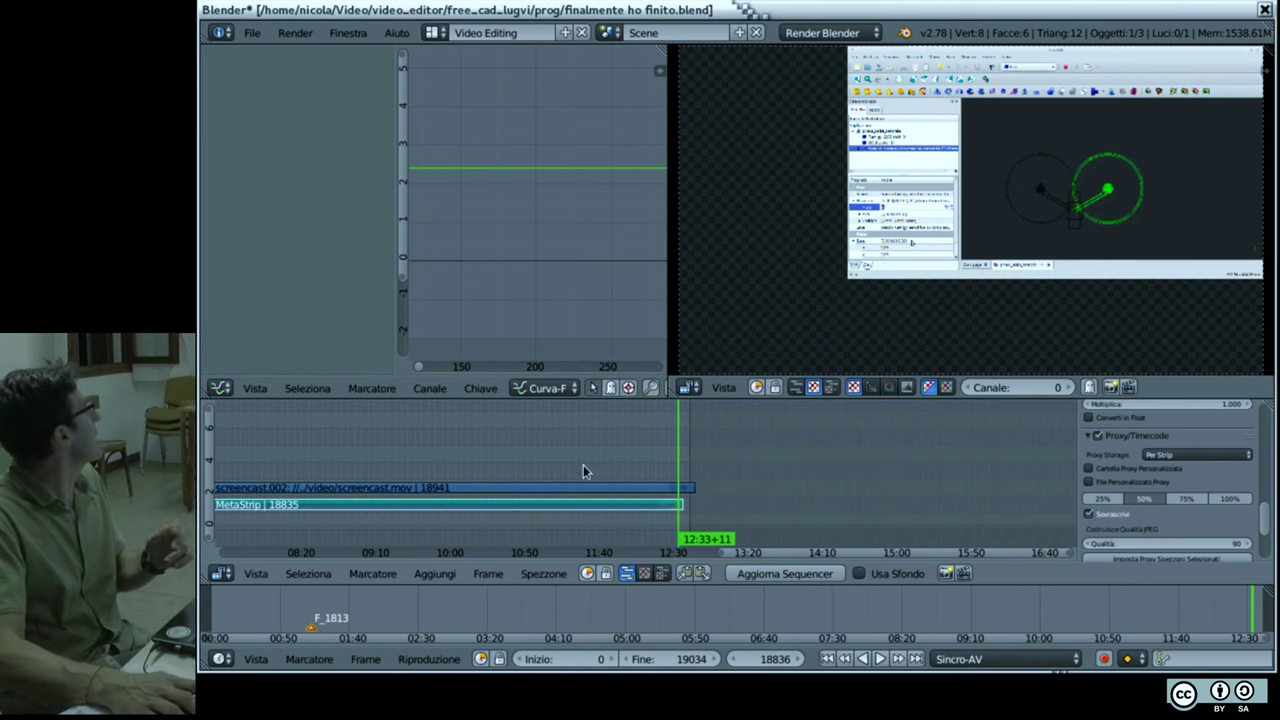
Step: Scrub the playhead from about 10:35 back to 10:01, then to 10:48+14
click(500, 460)
drag(553, 451, 449, 472)
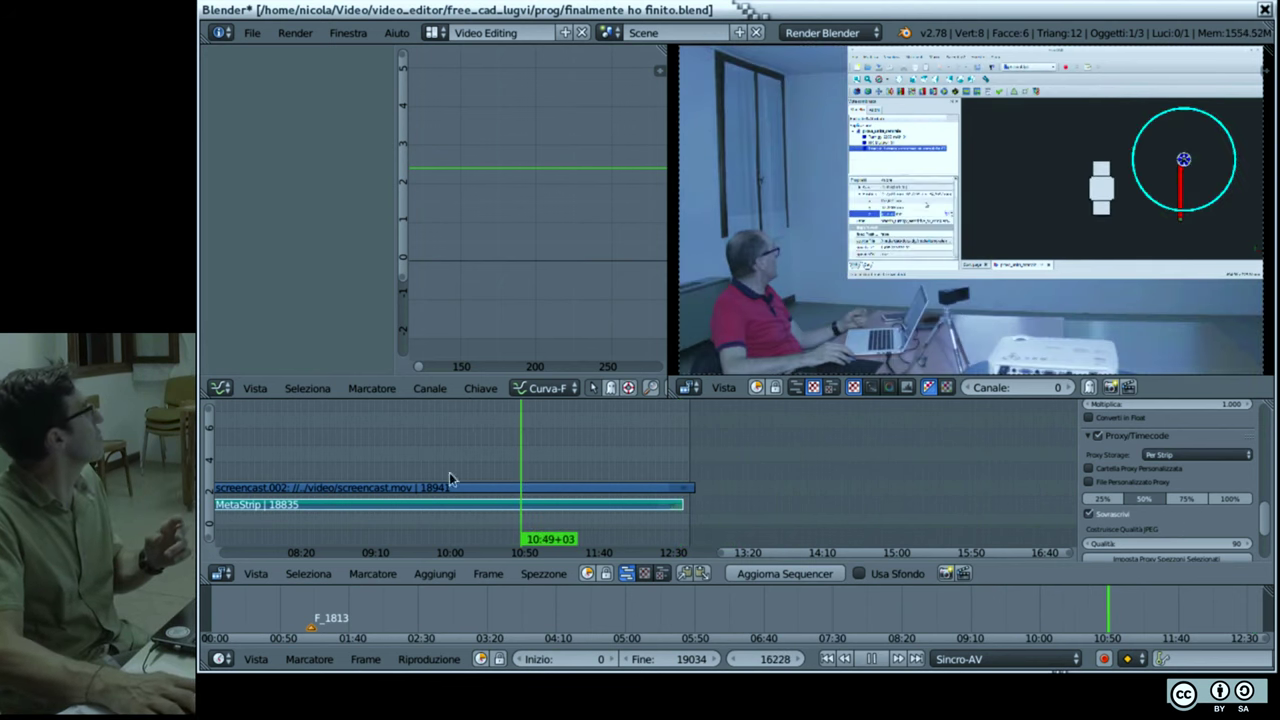
click(519, 468)
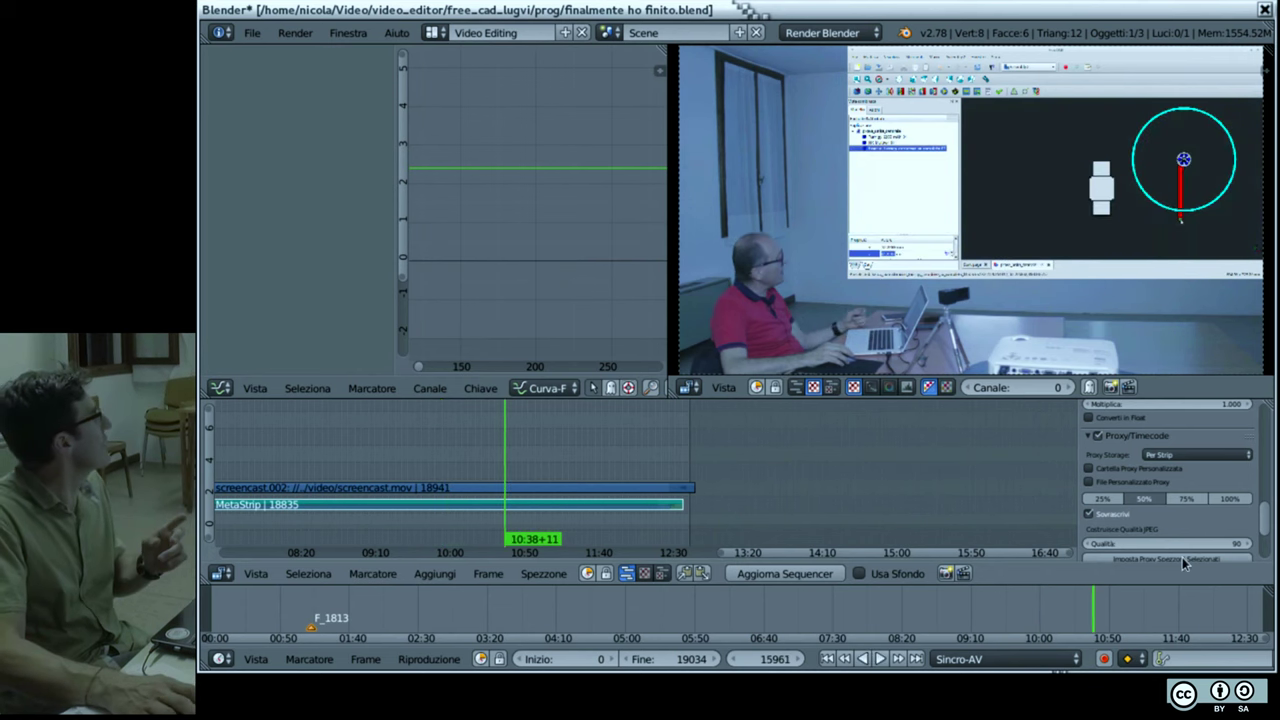
scroll(1170, 540, down, 3)
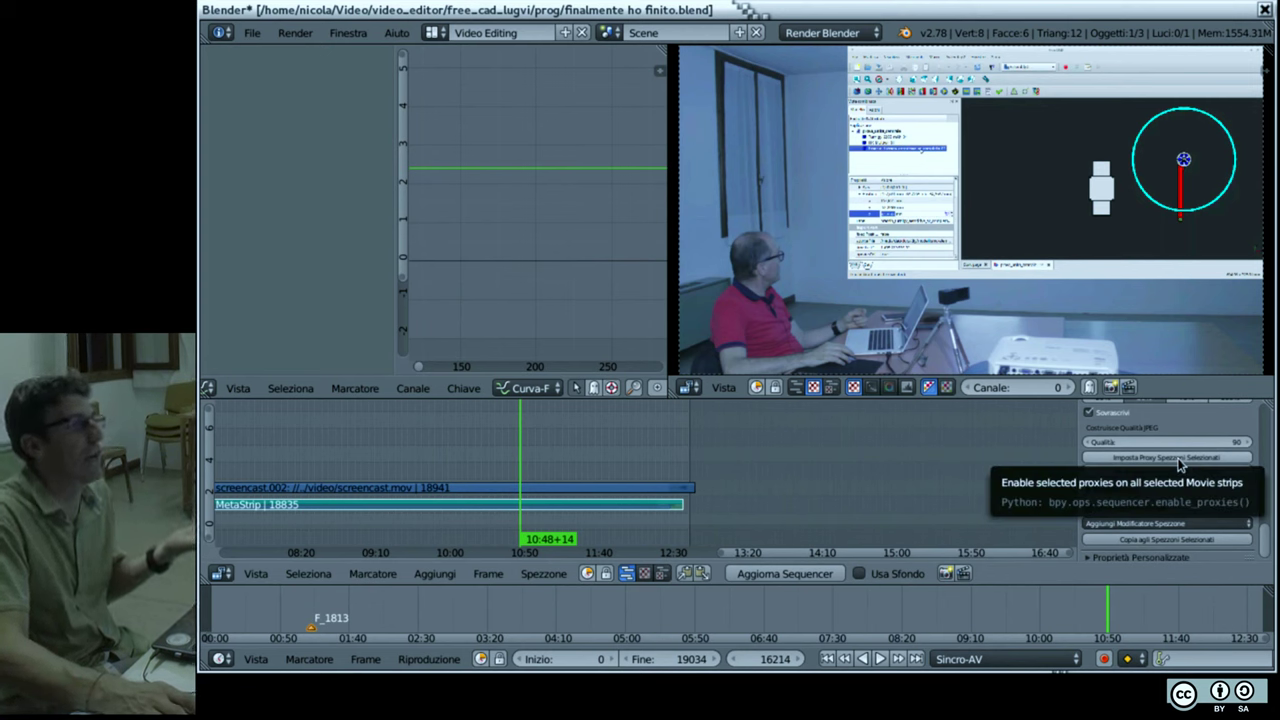
scroll(1180, 468, down, 1)
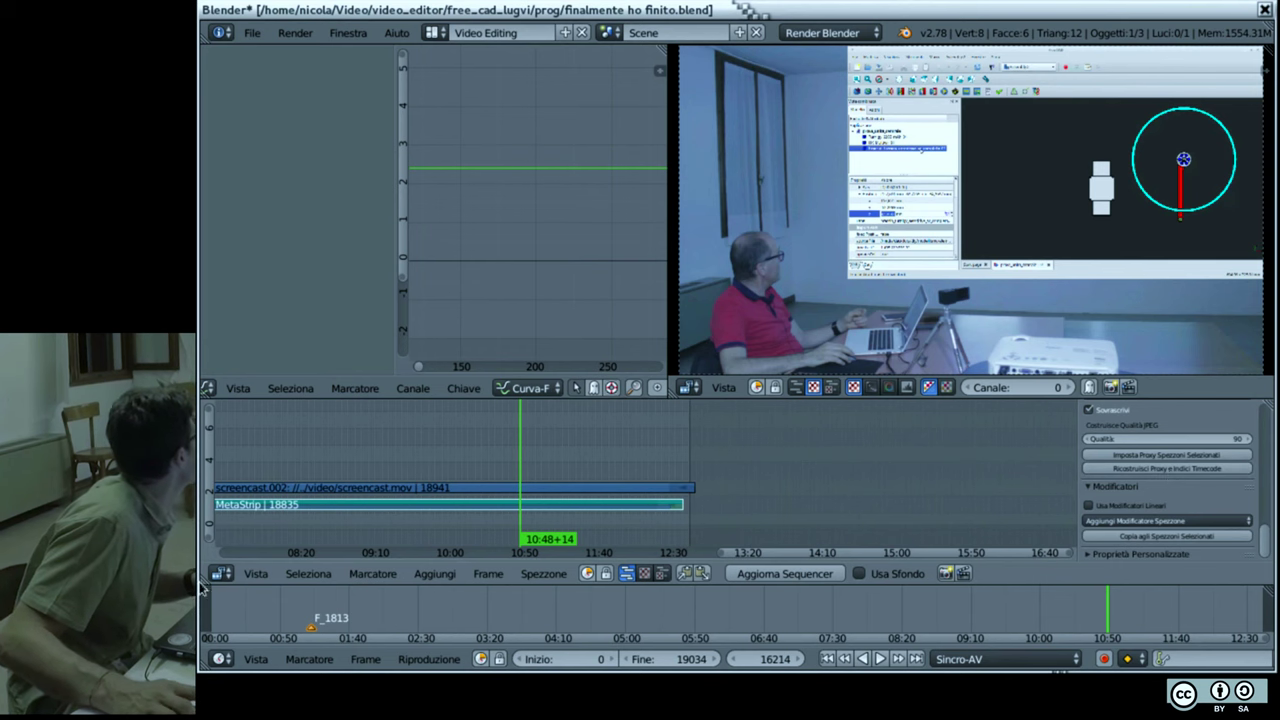
Step: Run Ricostruisci Proxy e Indici Timecode (Rebuild Proxy and Timecode Indices) on the strips
click(256, 576)
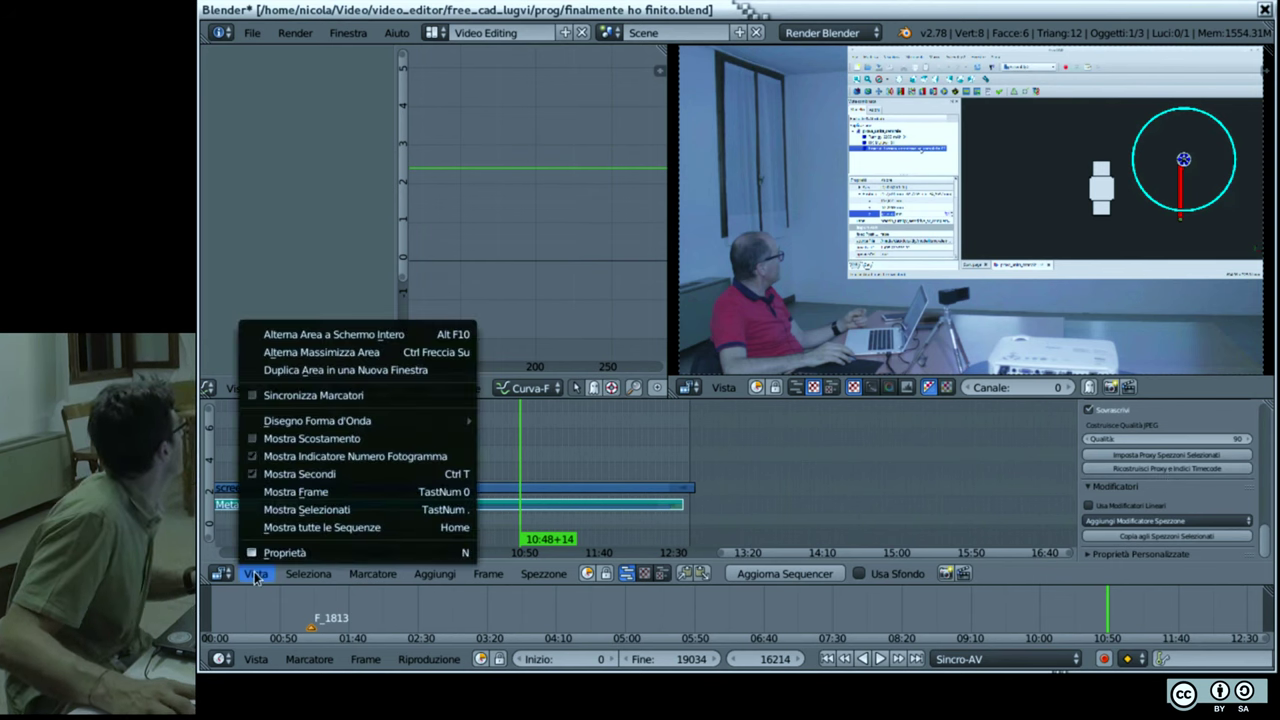
mouse_move(303, 575)
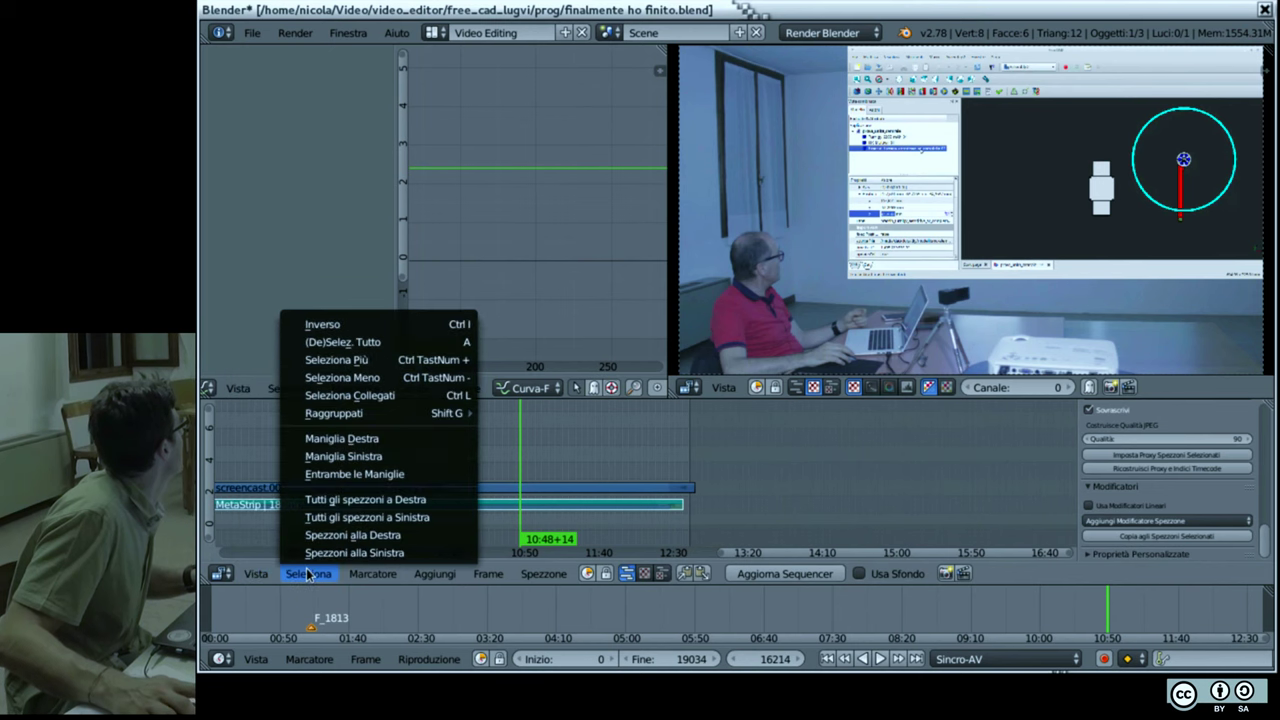
mouse_move(374, 570)
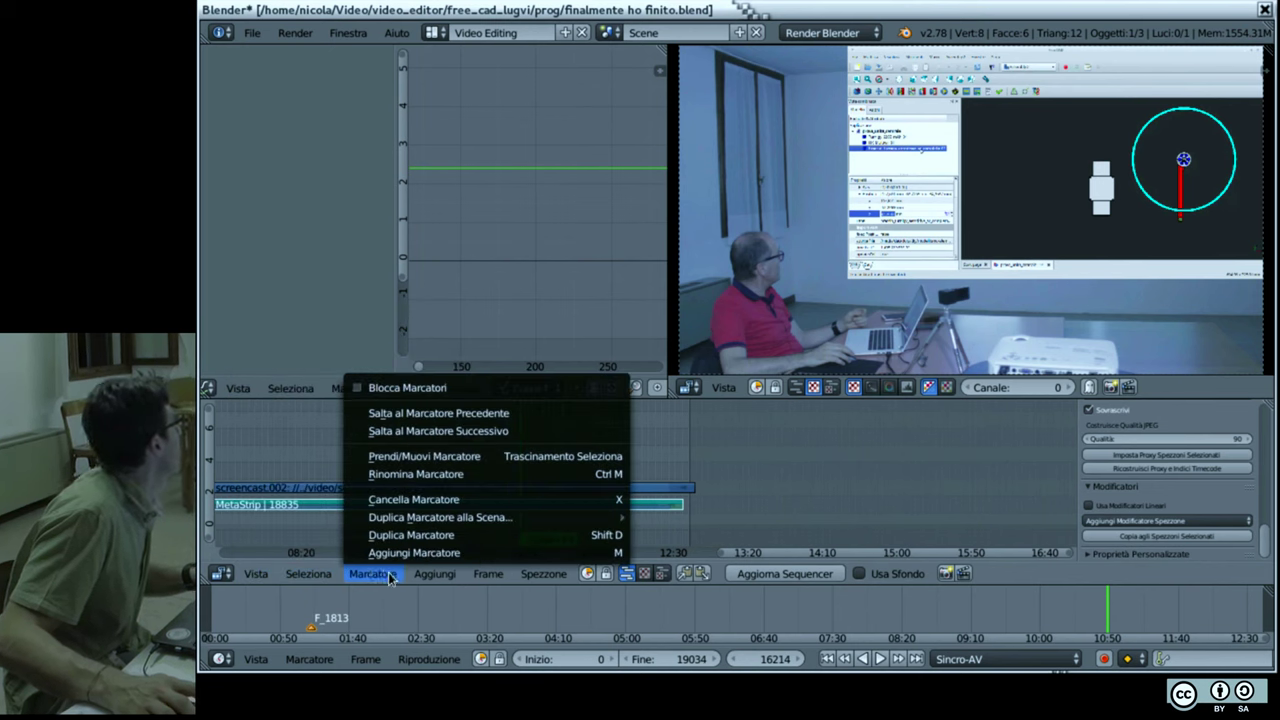
mouse_move(535, 578)
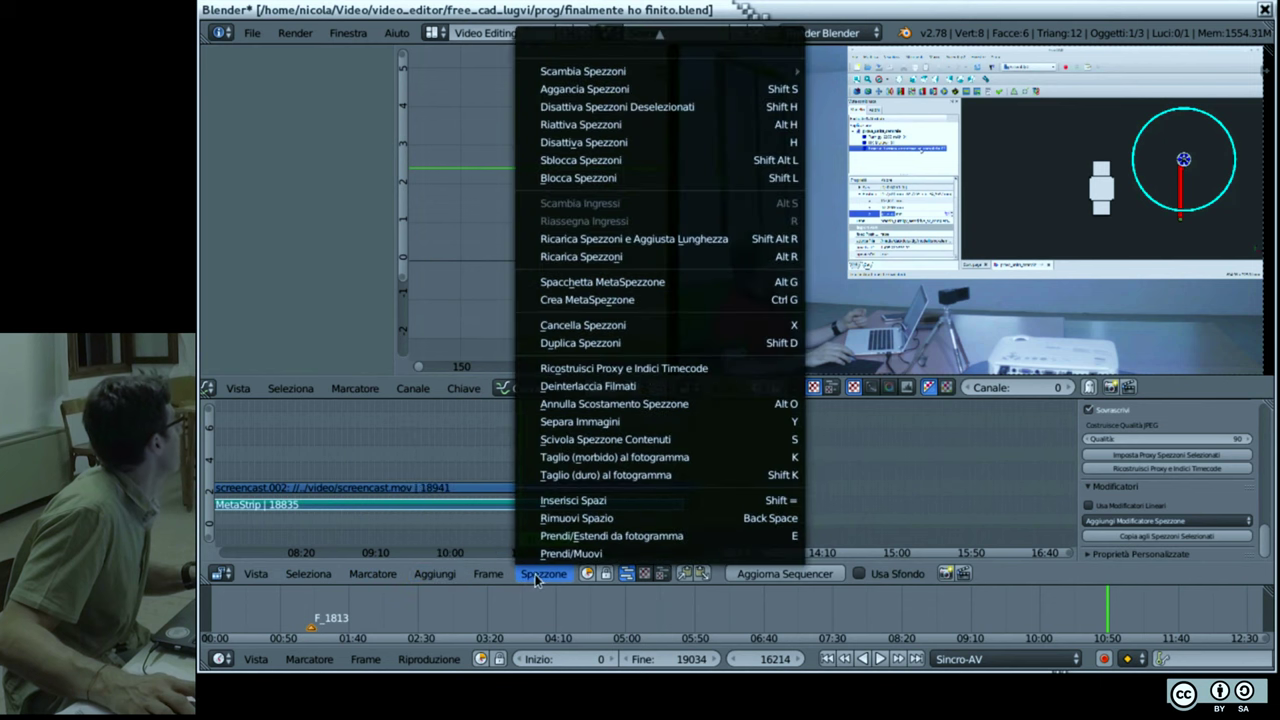
click(622, 369)
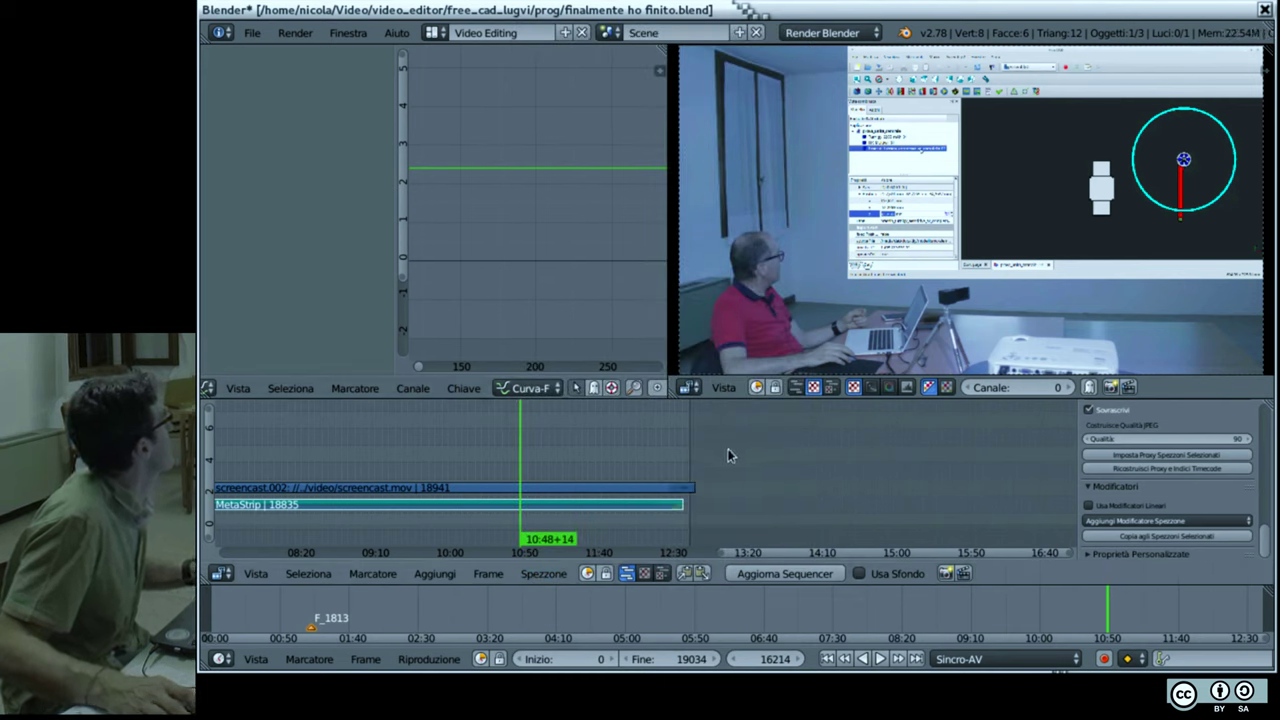
scroll(640, 455, right, 2)
Step: Play the edit in reverse and stop at 10:34+05
scroll(620, 463, right, 2)
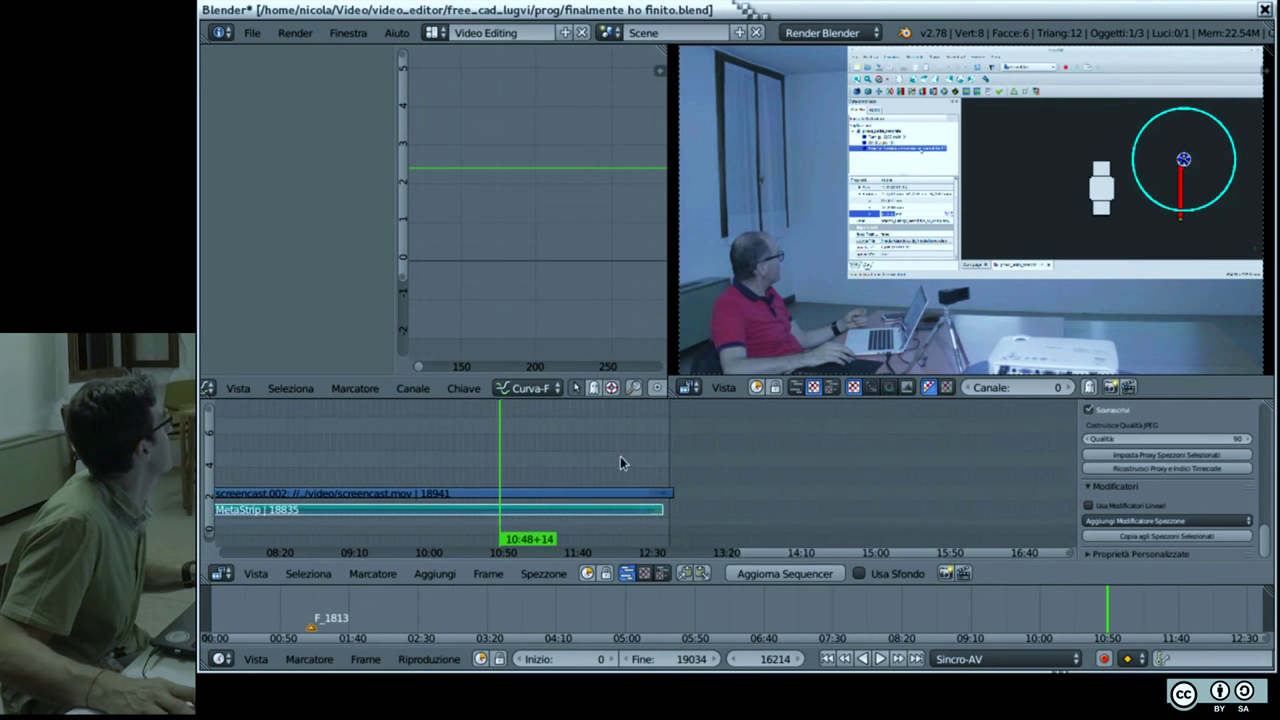
key(shift+alt+a)
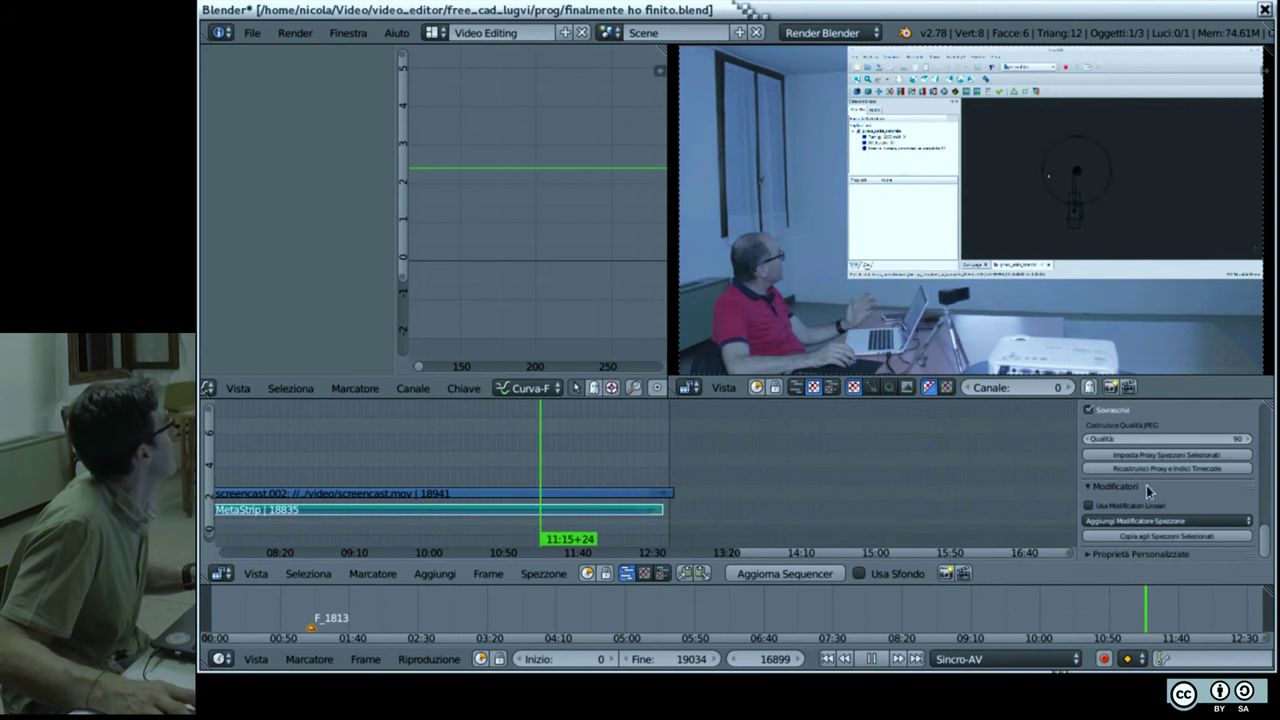
key(alt+a)
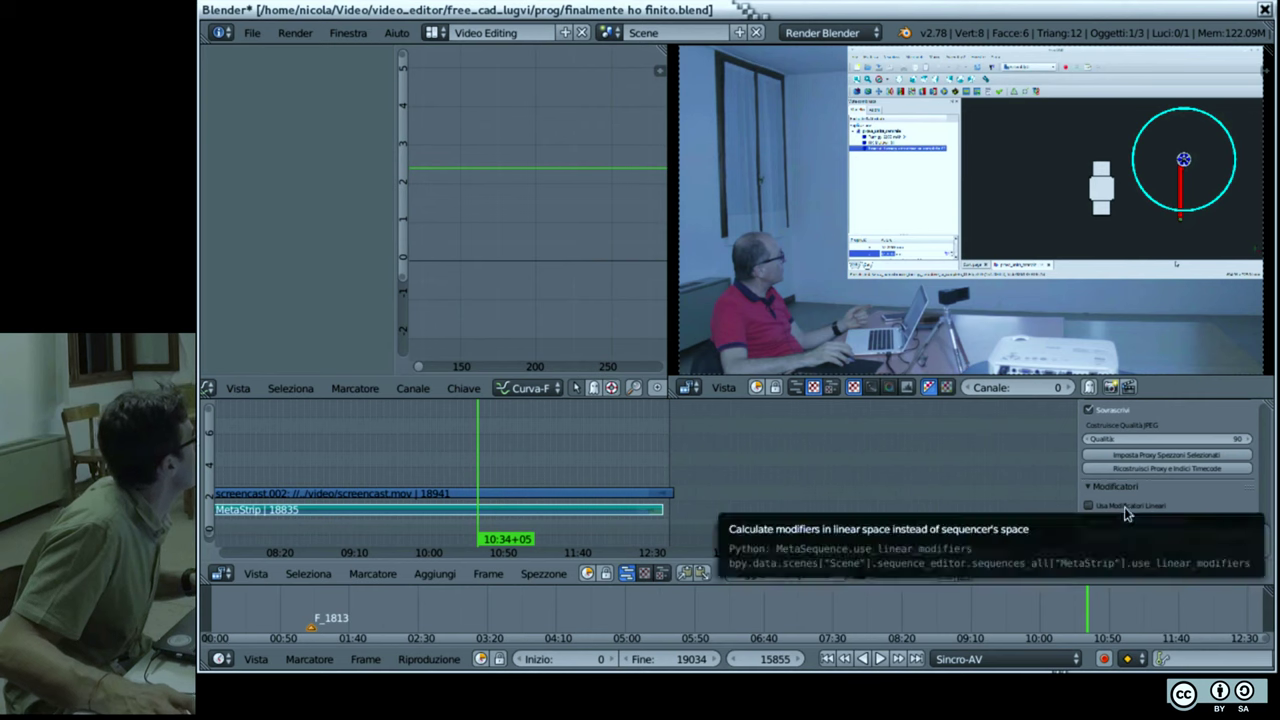
Step: Bring up the Proxy Storage choices in the strip's Proxy/Timecode panel
scroll(1115, 480, up, 3)
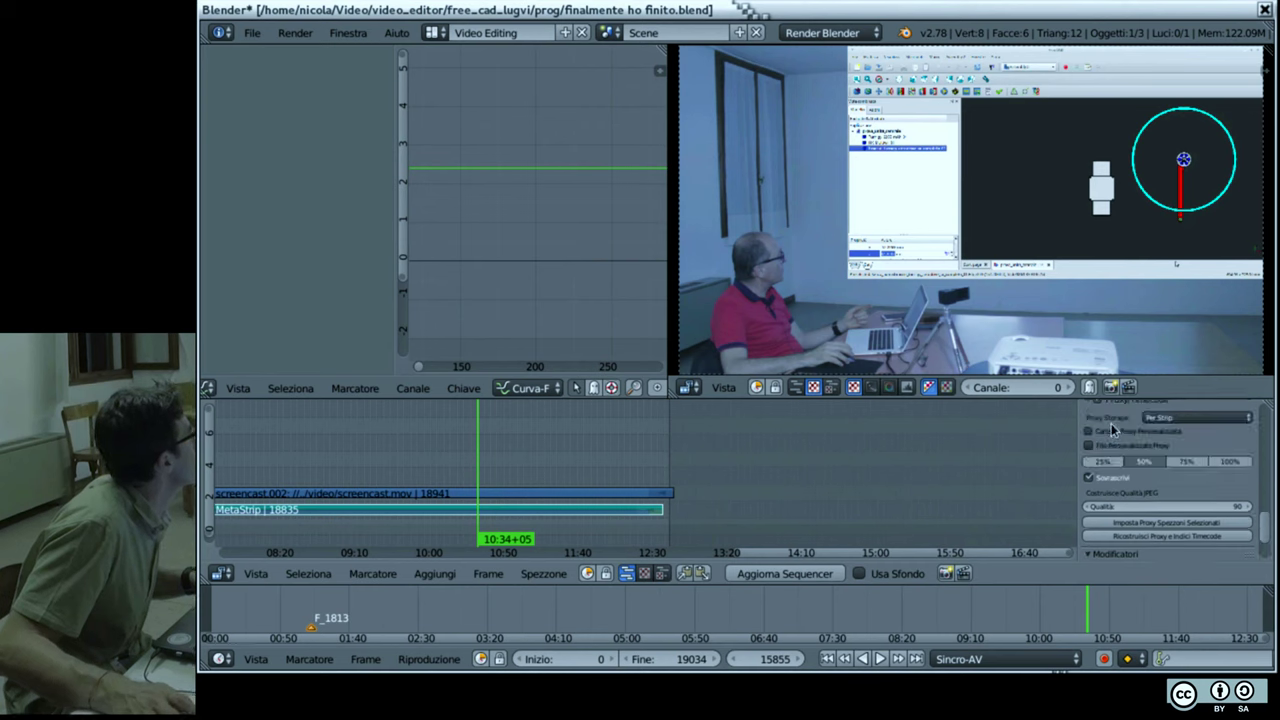
scroll(1130, 481, up, 2)
scroll(1127, 483, up, 3)
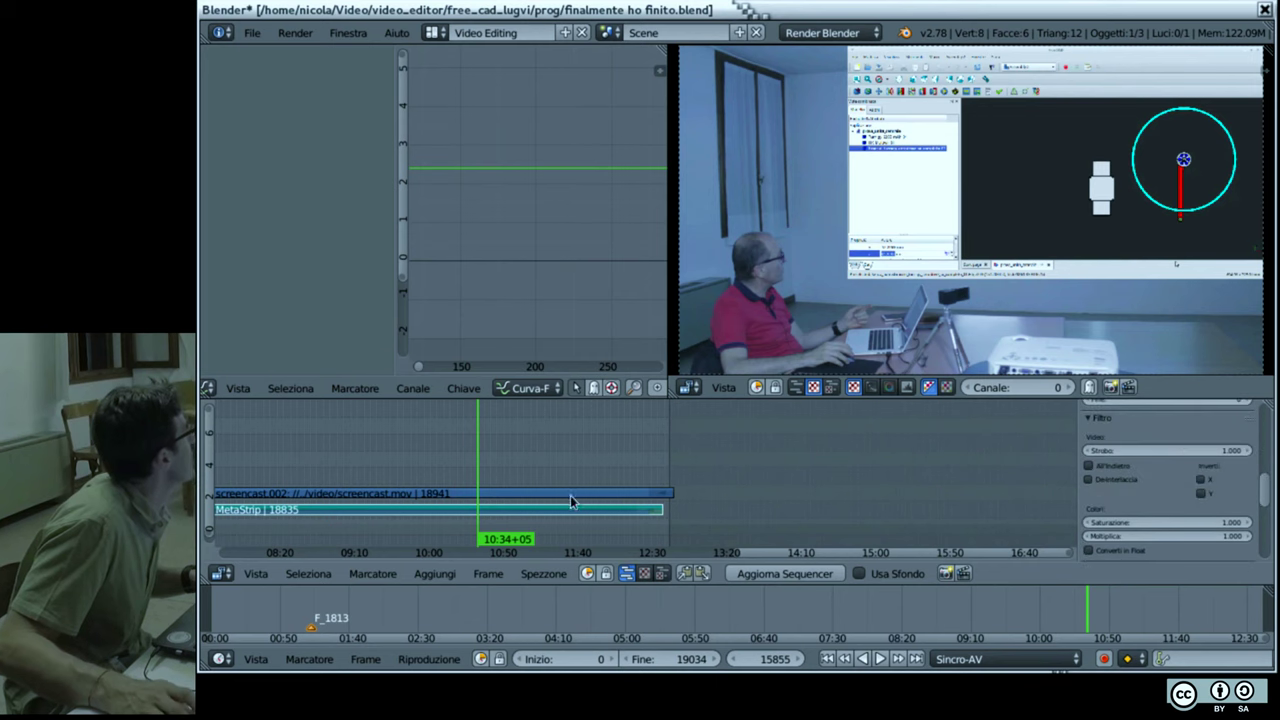
scroll(1110, 488, down, 3)
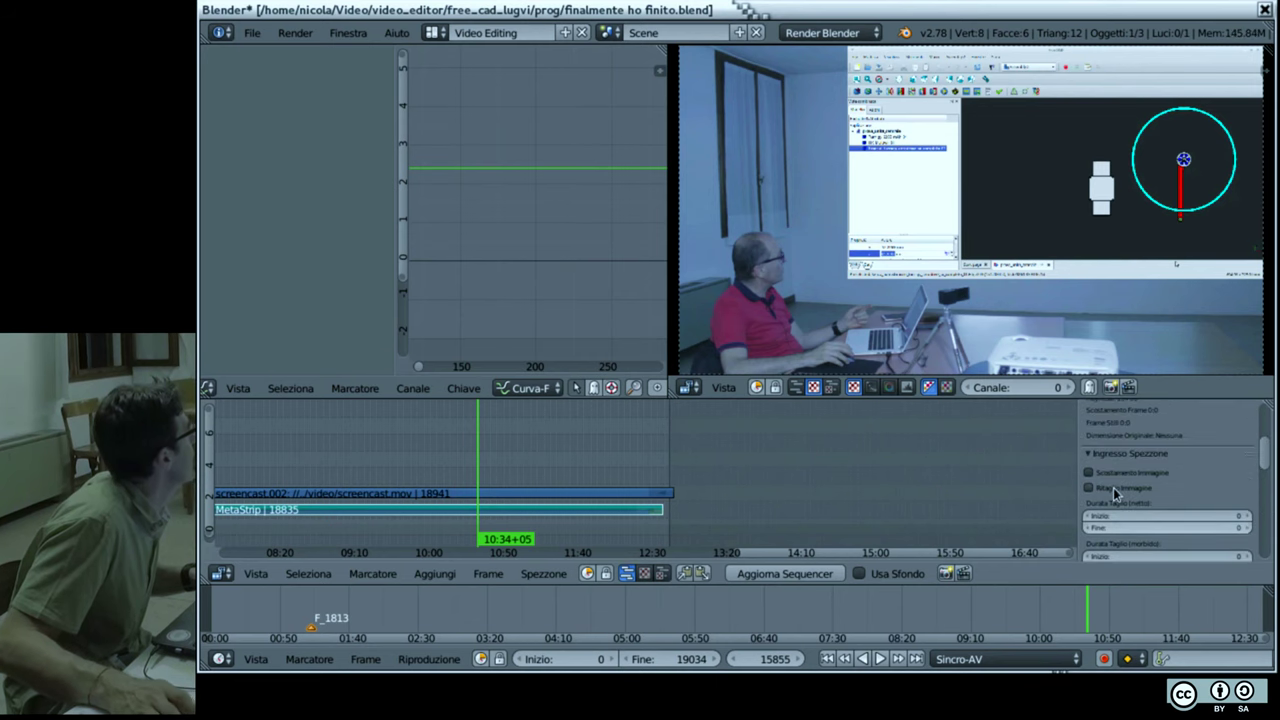
scroll(1119, 501, down, 2)
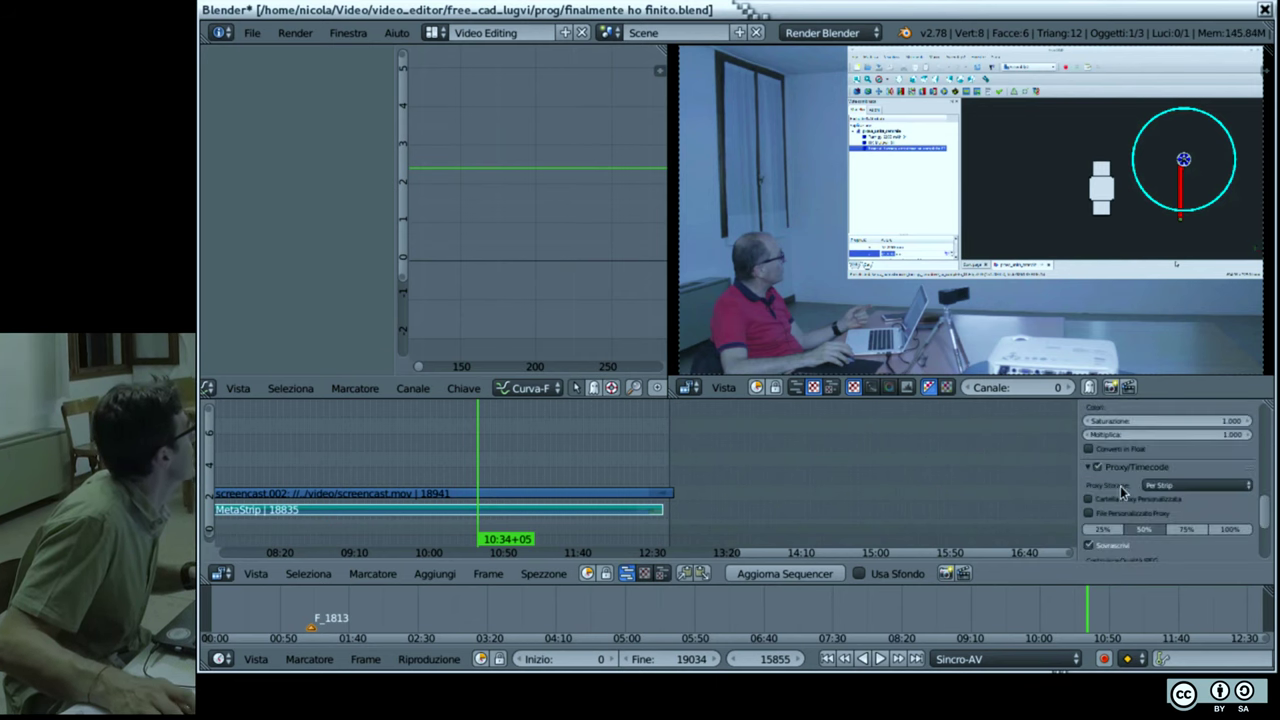
click(1190, 487)
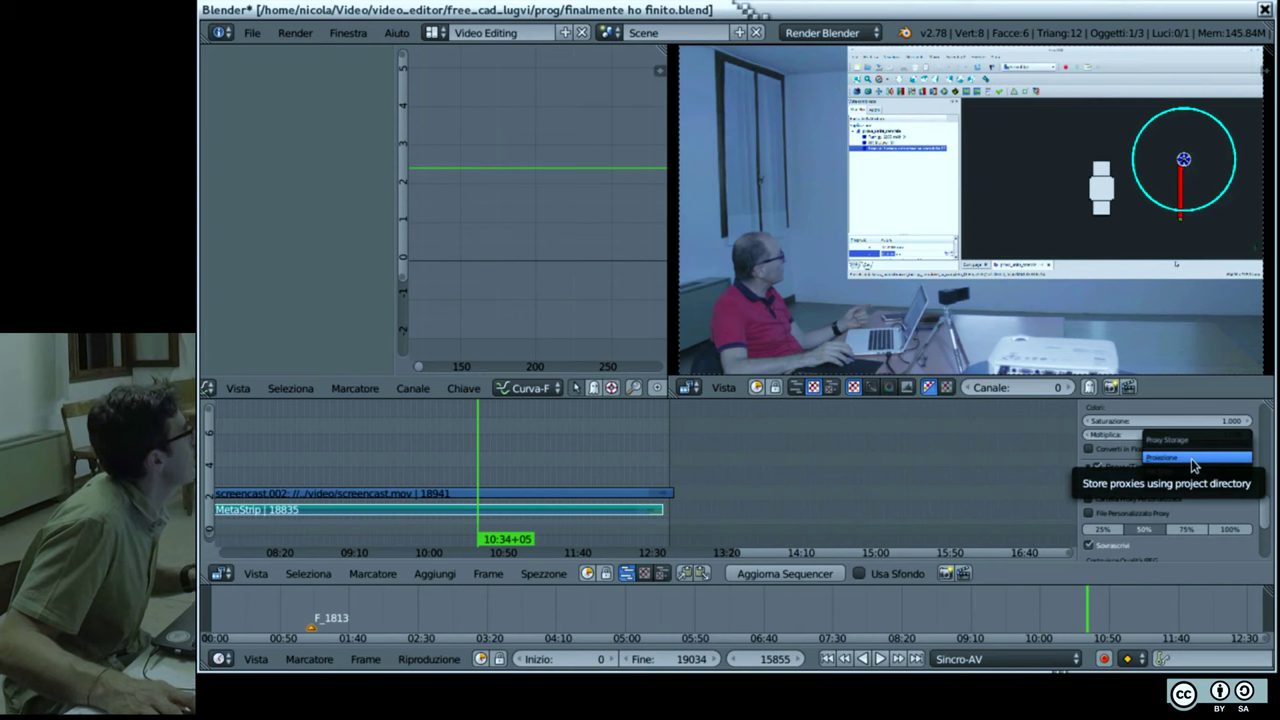
Step: Store proxies Per Strip, disable the custom proxy folder, and enable 50% size
click(1129, 487)
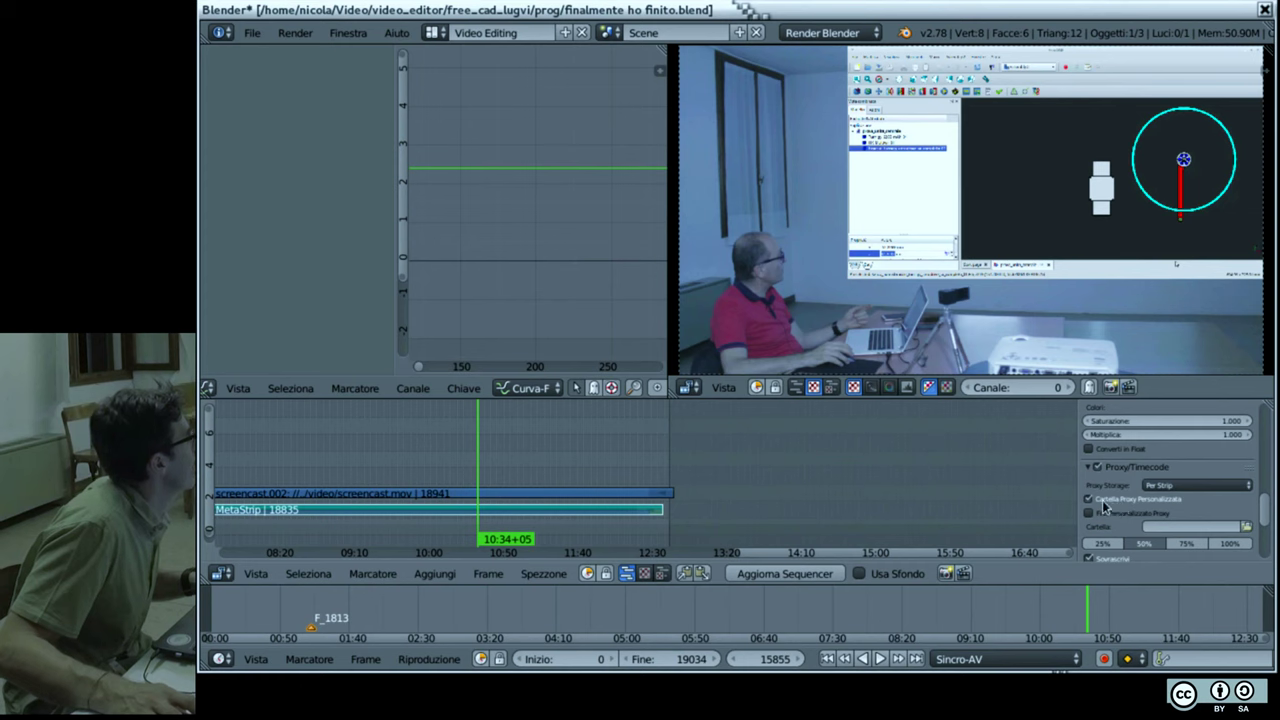
click(1100, 499)
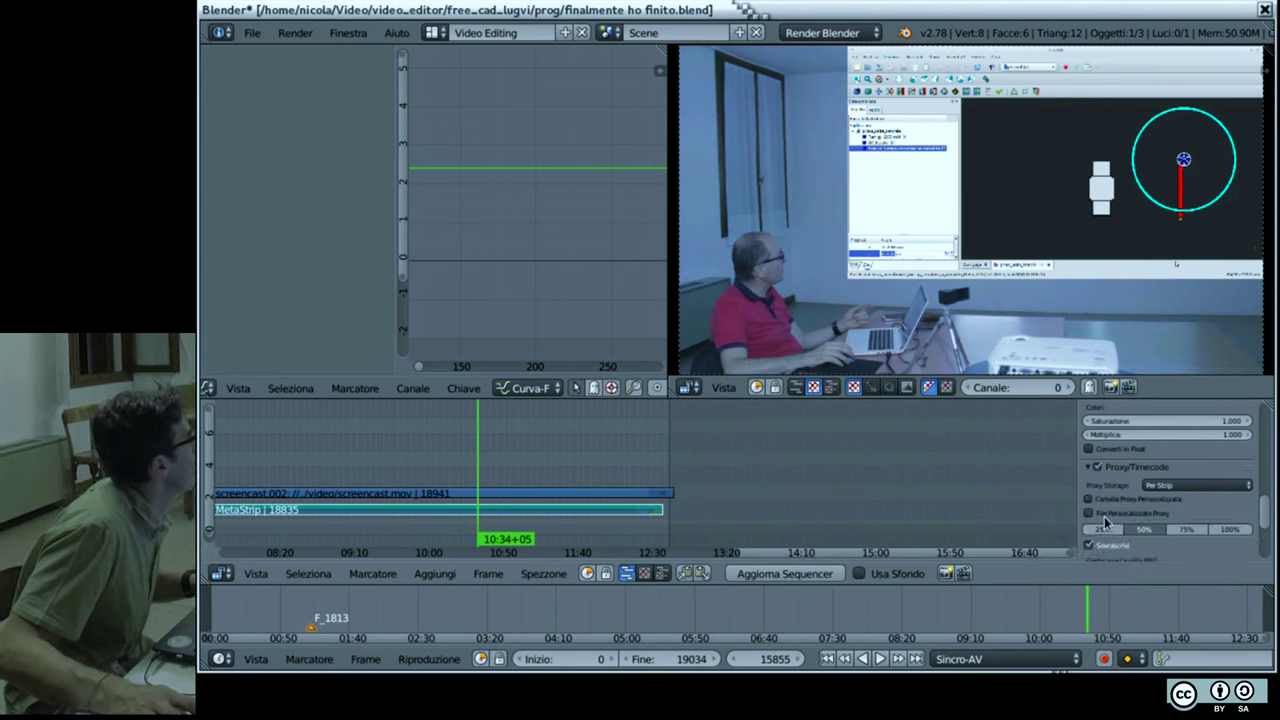
click(1131, 527)
scroll(1130, 527, down, 2)
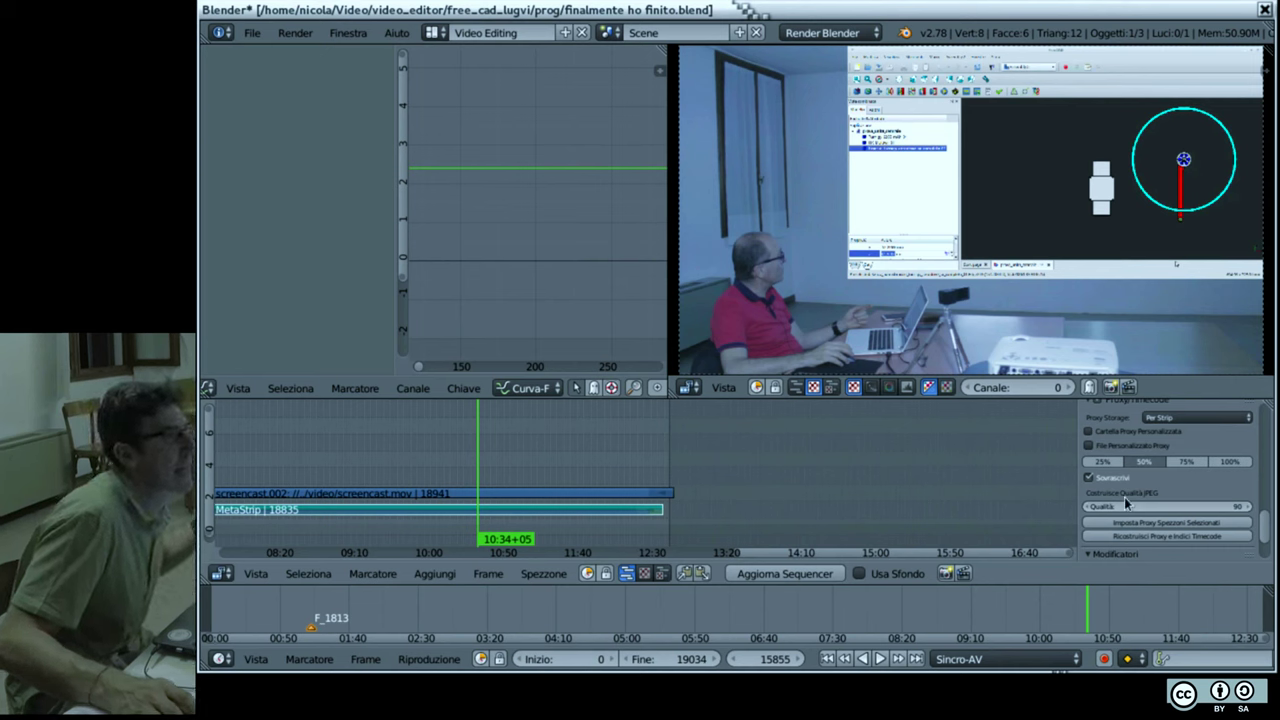
scroll(1142, 500, down, 2)
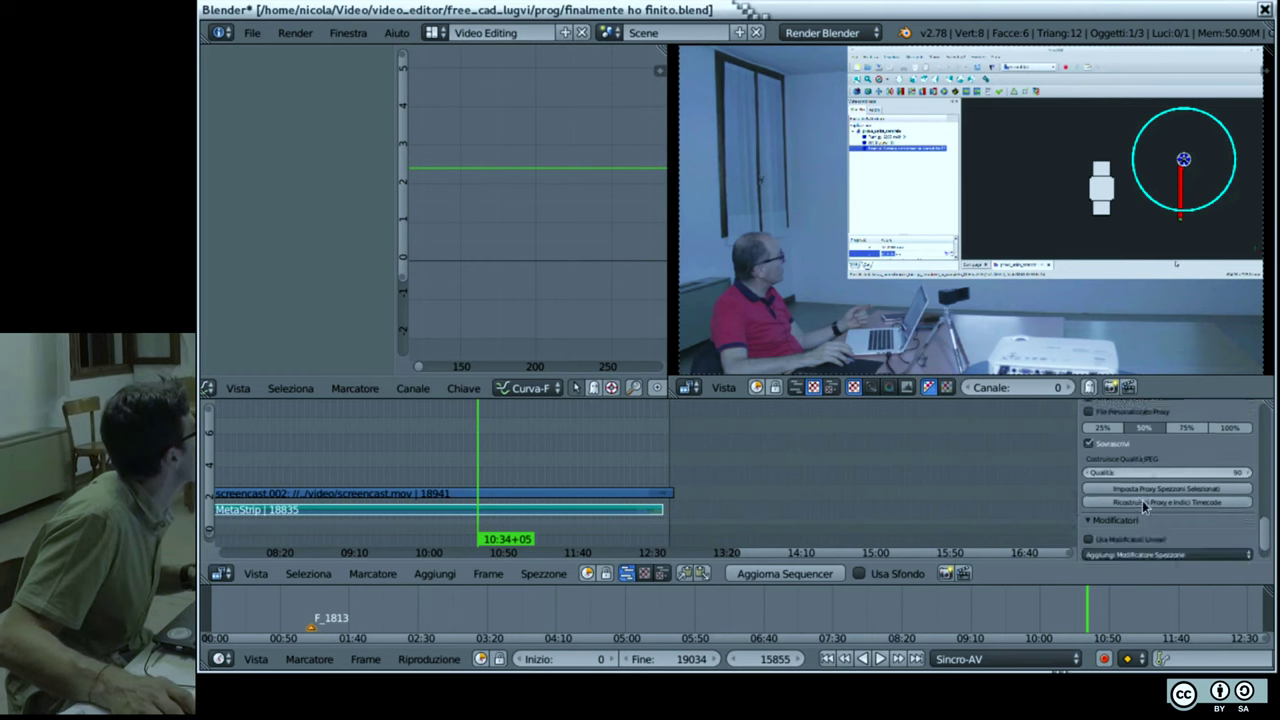
Step: Set 50% proxies on the selected strips, then rebuild proxies and timecode indices
click(1153, 490)
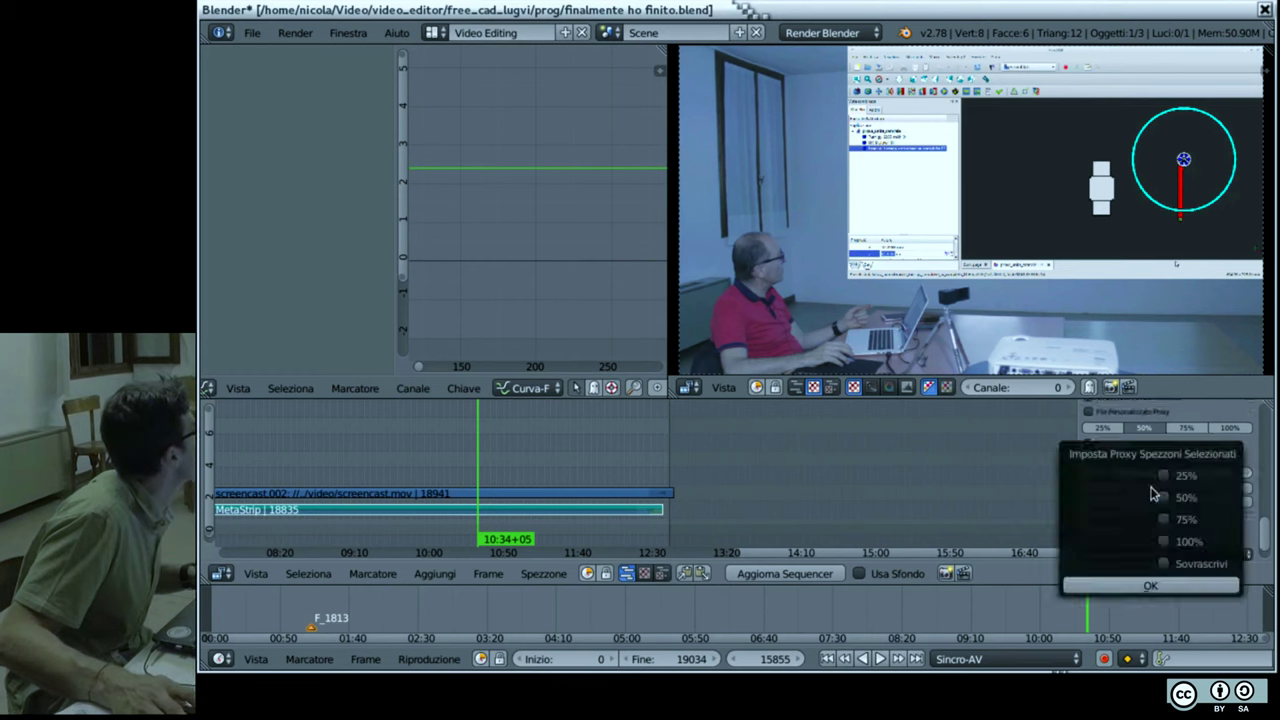
click(1163, 497)
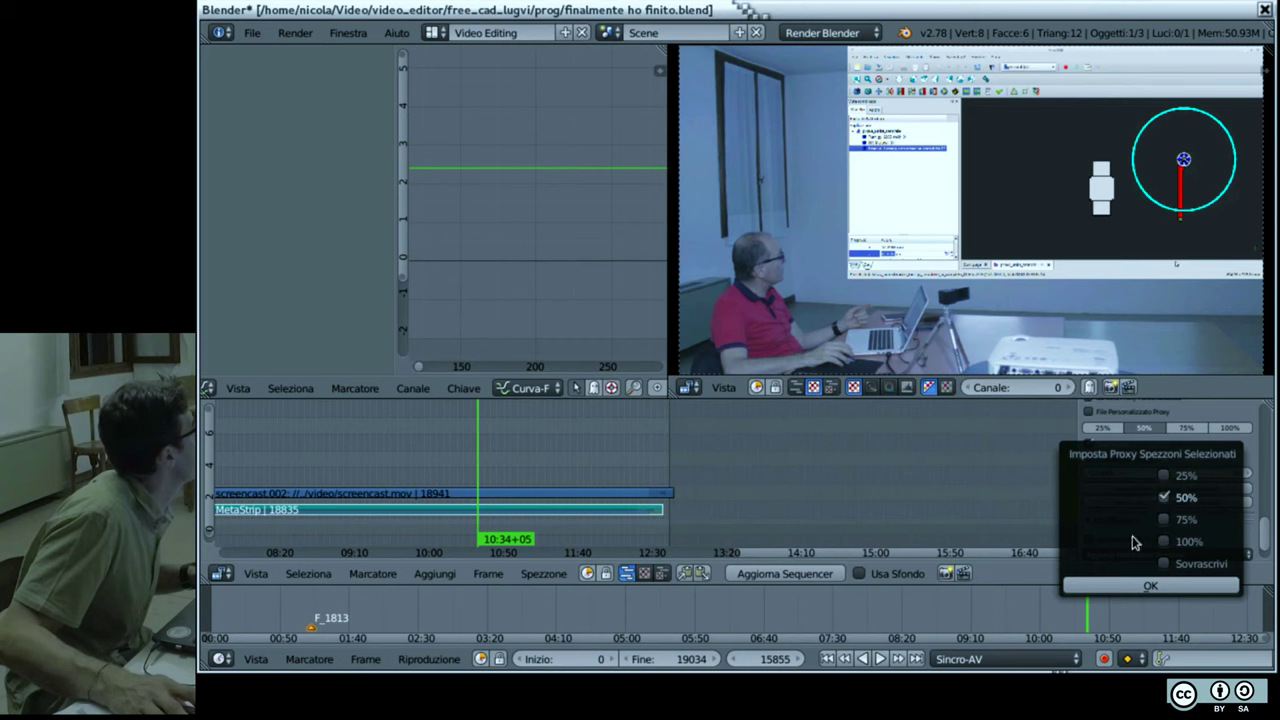
click(1120, 584)
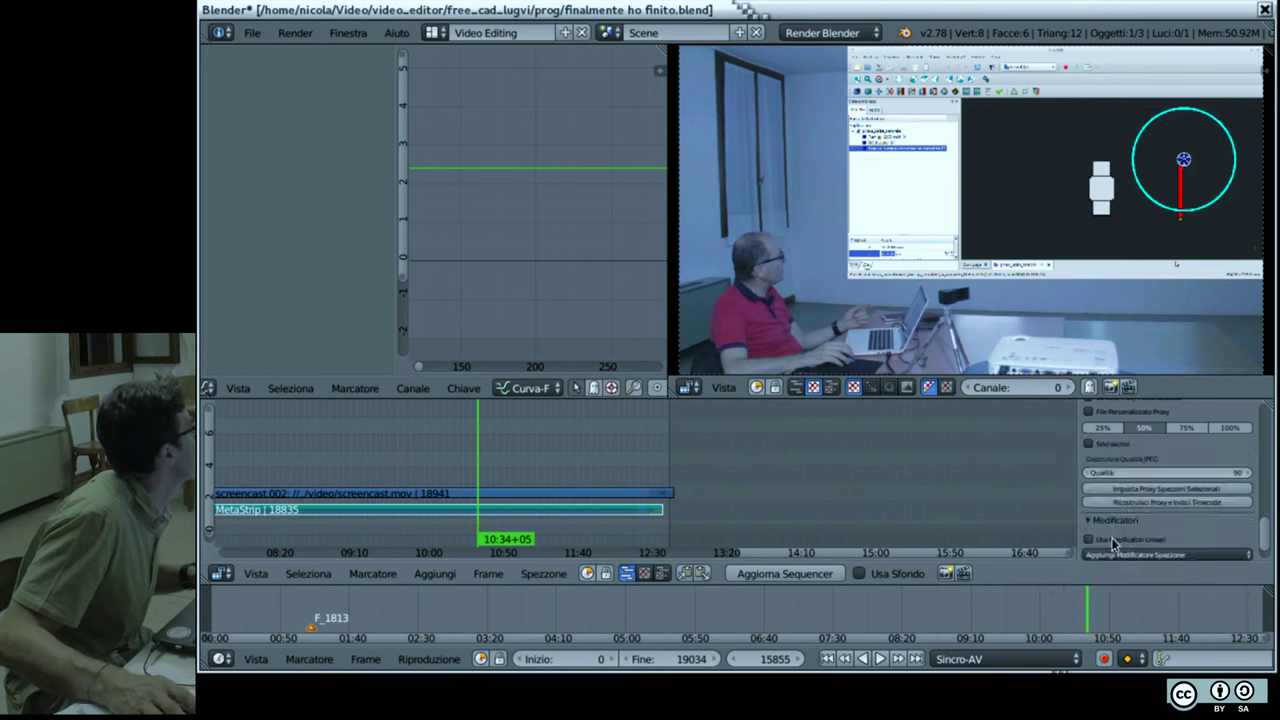
scroll(1113, 545, down, 3)
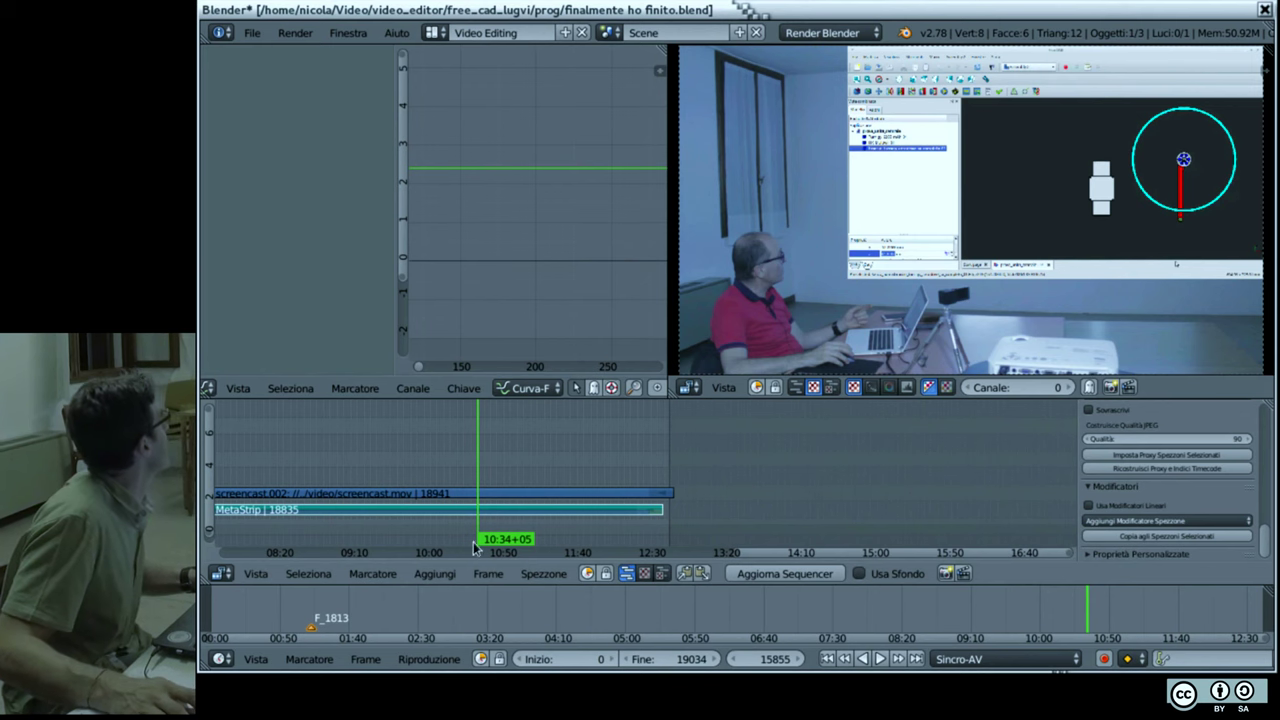
click(543, 574)
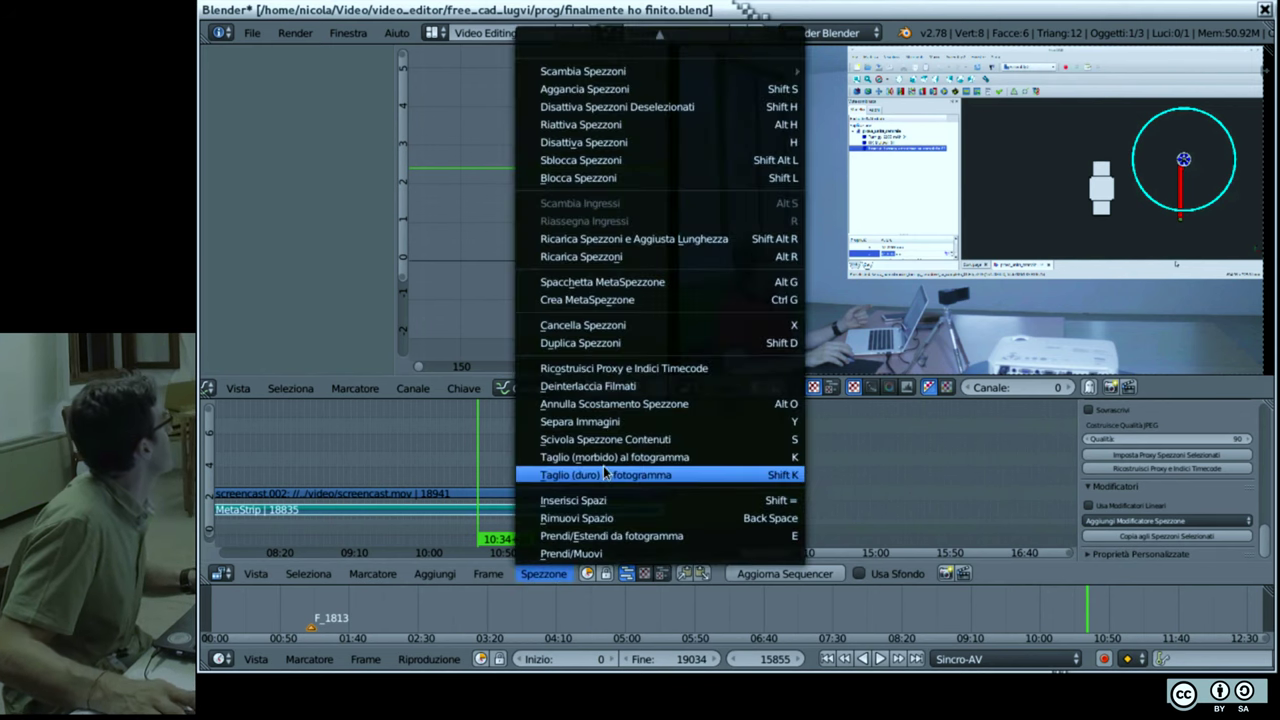
click(633, 370)
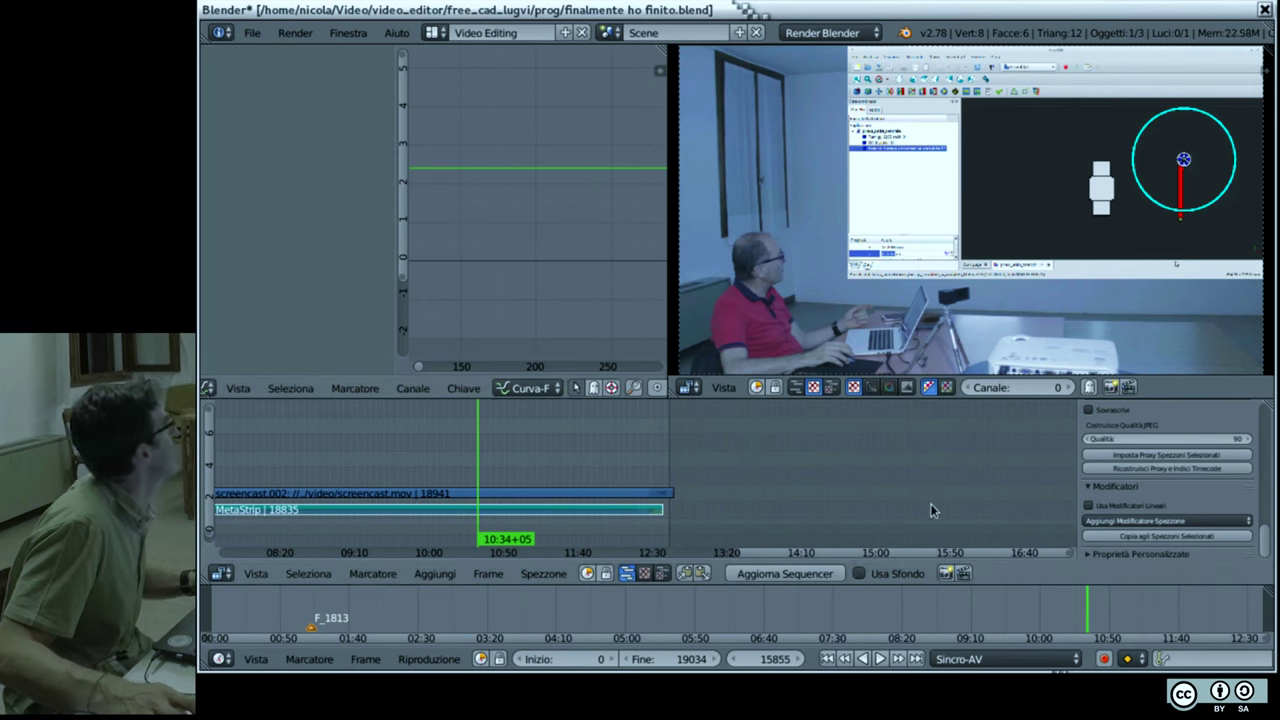
Step: Play the edit, stop at 09:22+01, and show the preview's properties sidebar
key(alt+a)
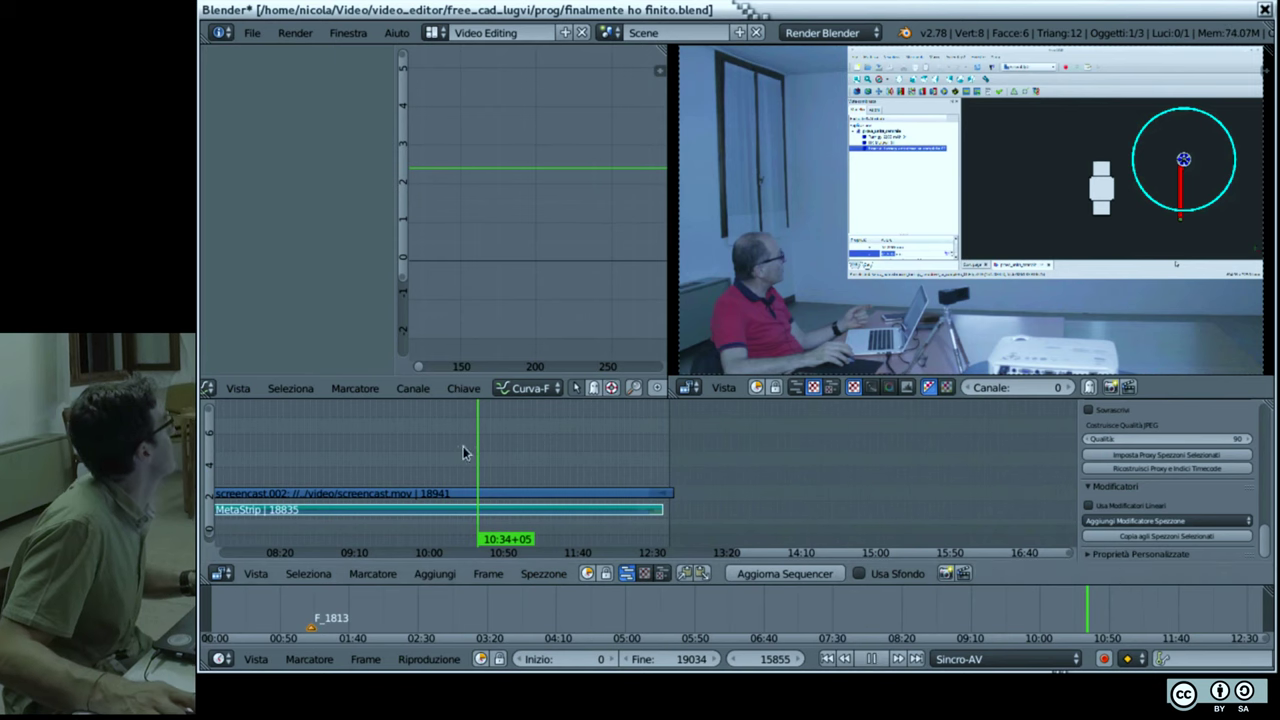
key(Down)
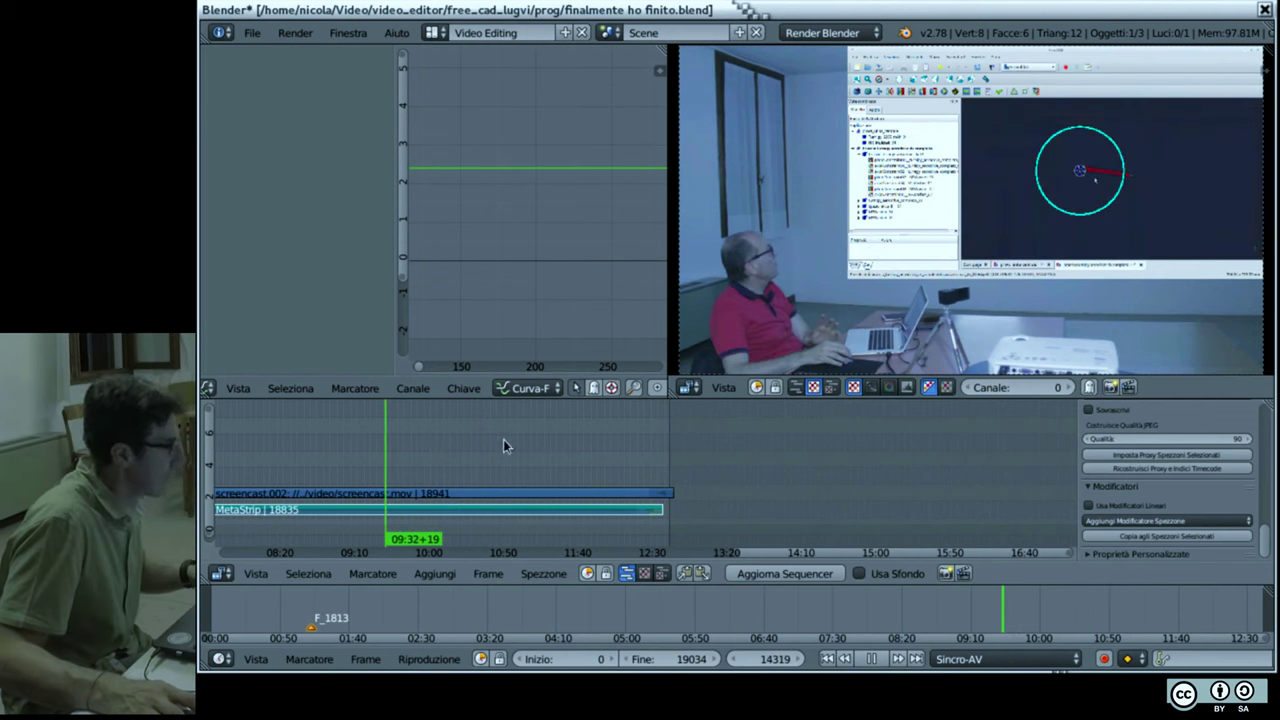
key(Escape)
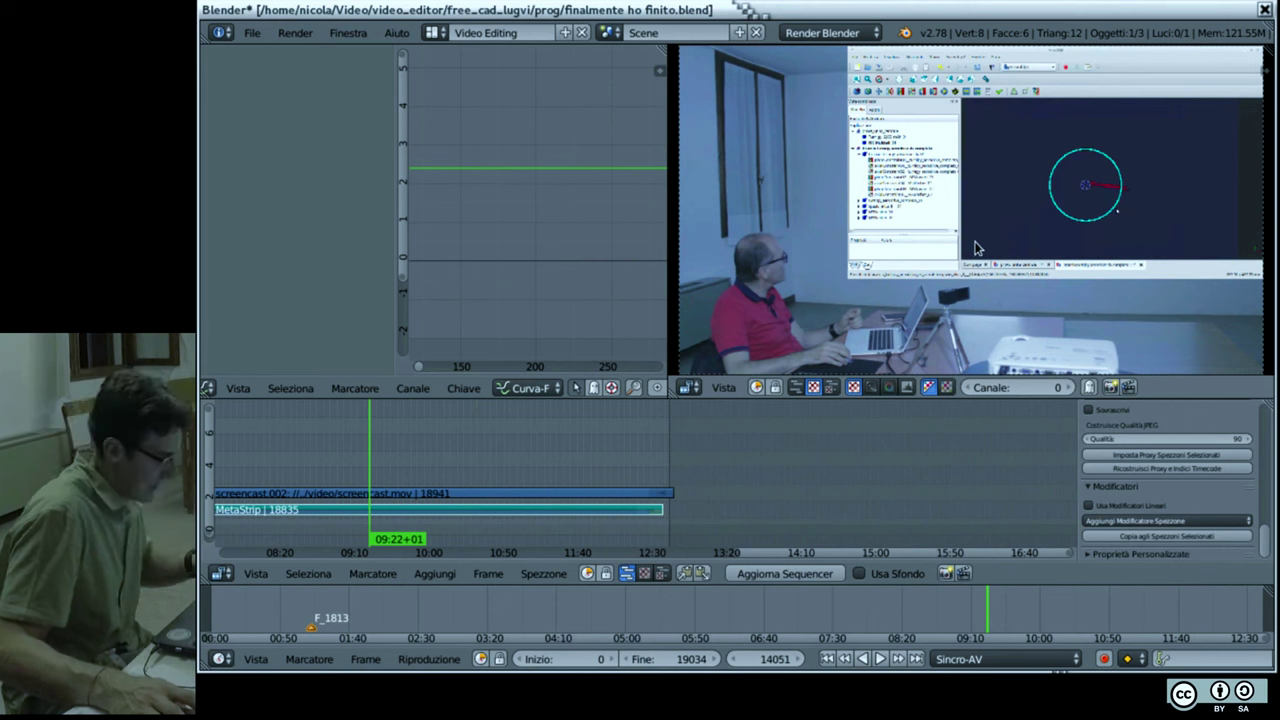
key(n)
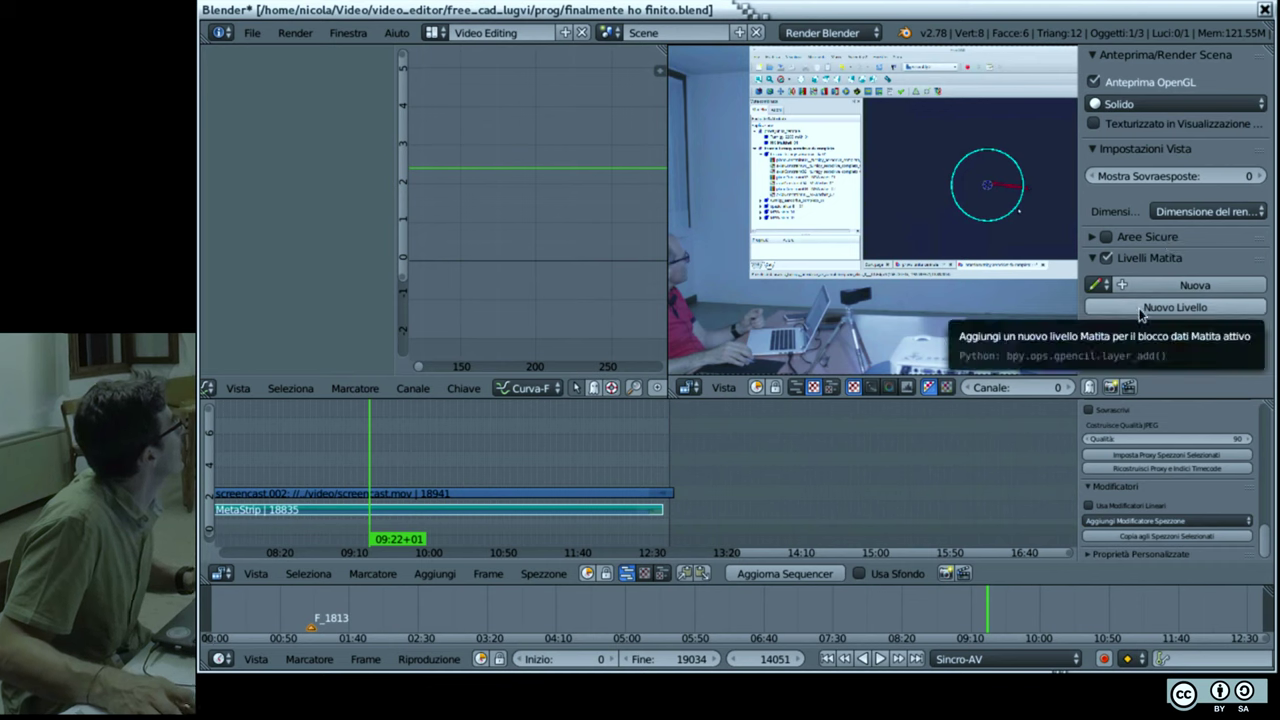
Step: Set the preview to render at 50% proxy size
click(1093, 241)
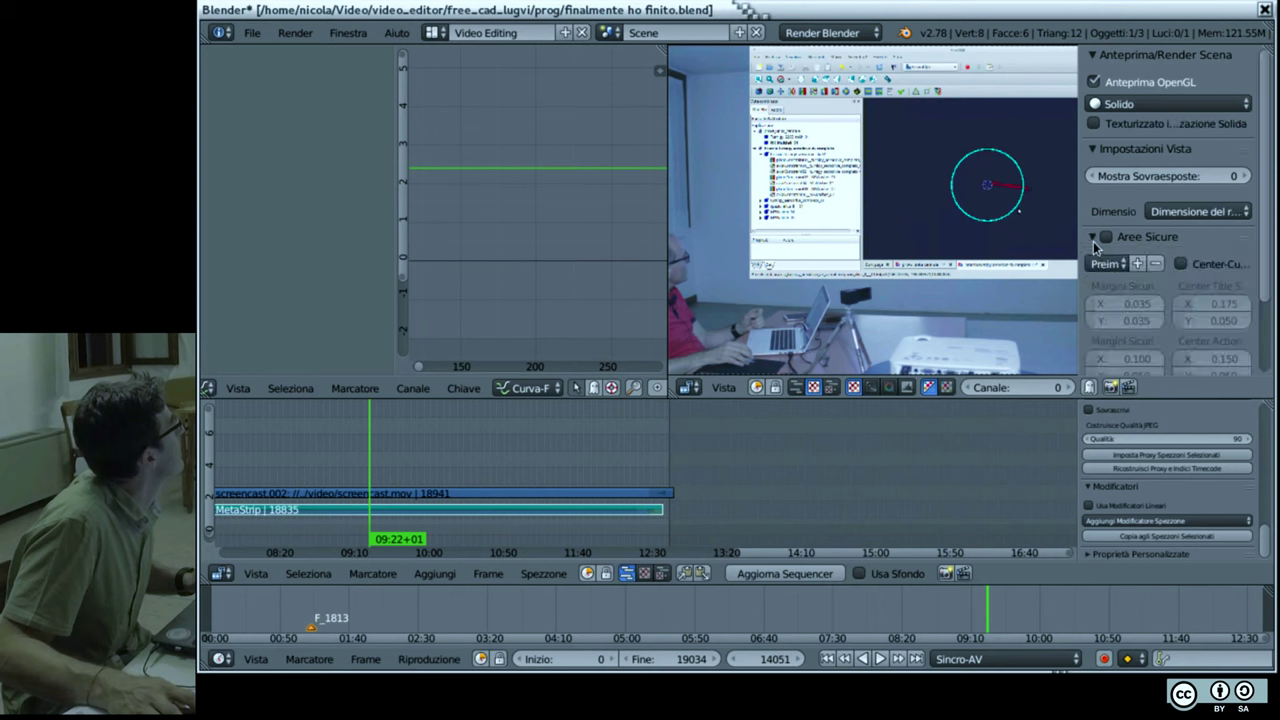
scroll(1095, 240, down, 1)
click(1100, 204)
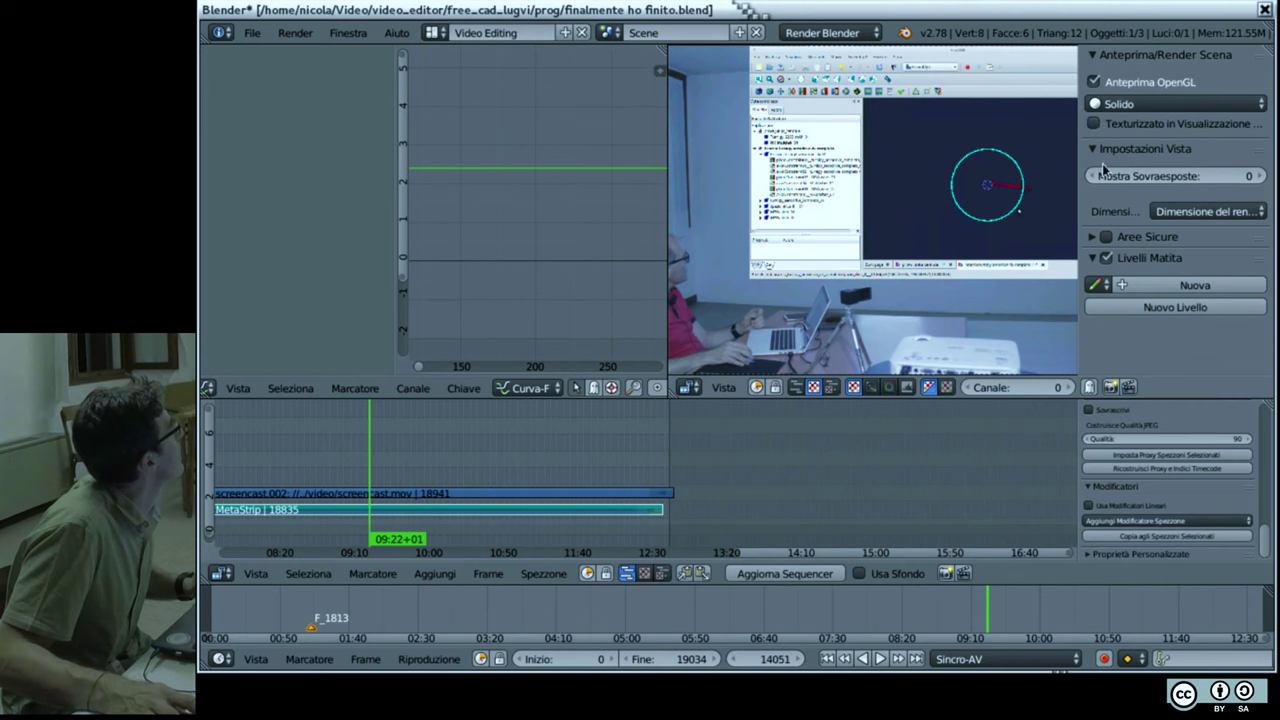
click(1163, 212)
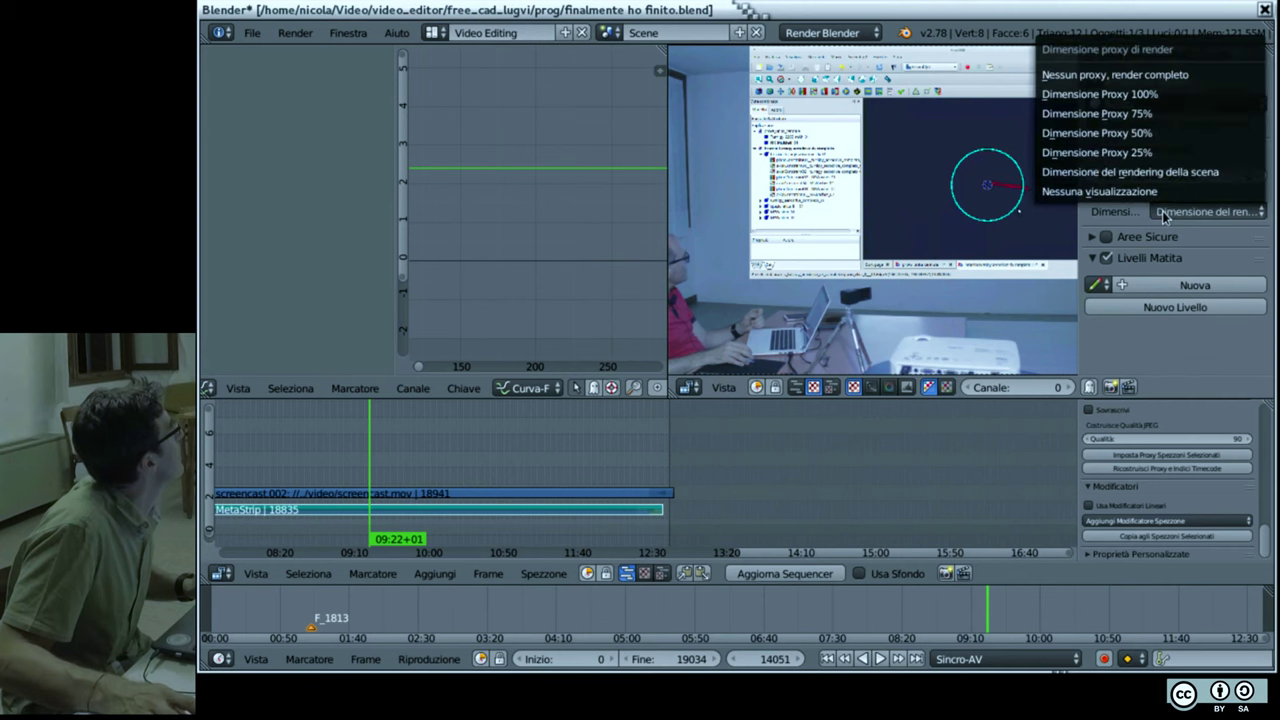
click(1150, 132)
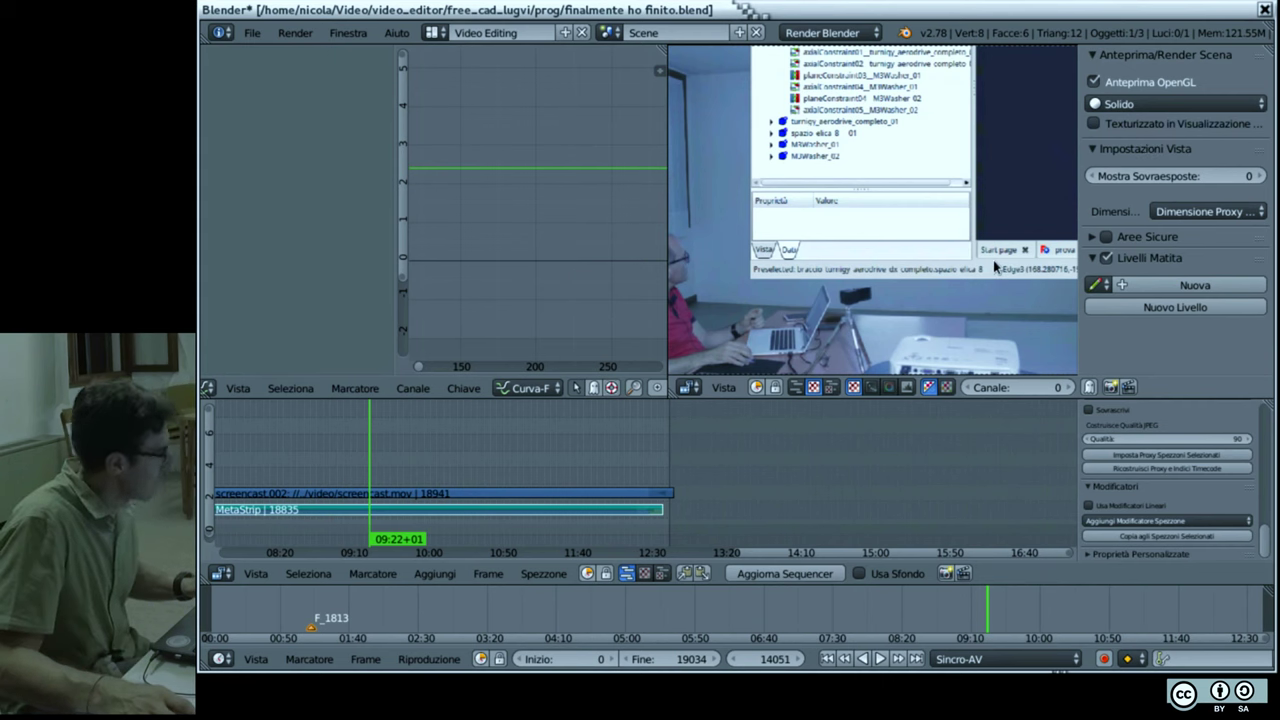
Step: Move the playhead from 09:41 back to about 06:54 and start playback
scroll(960, 272, down, 4)
scroll(960, 270, up, 3)
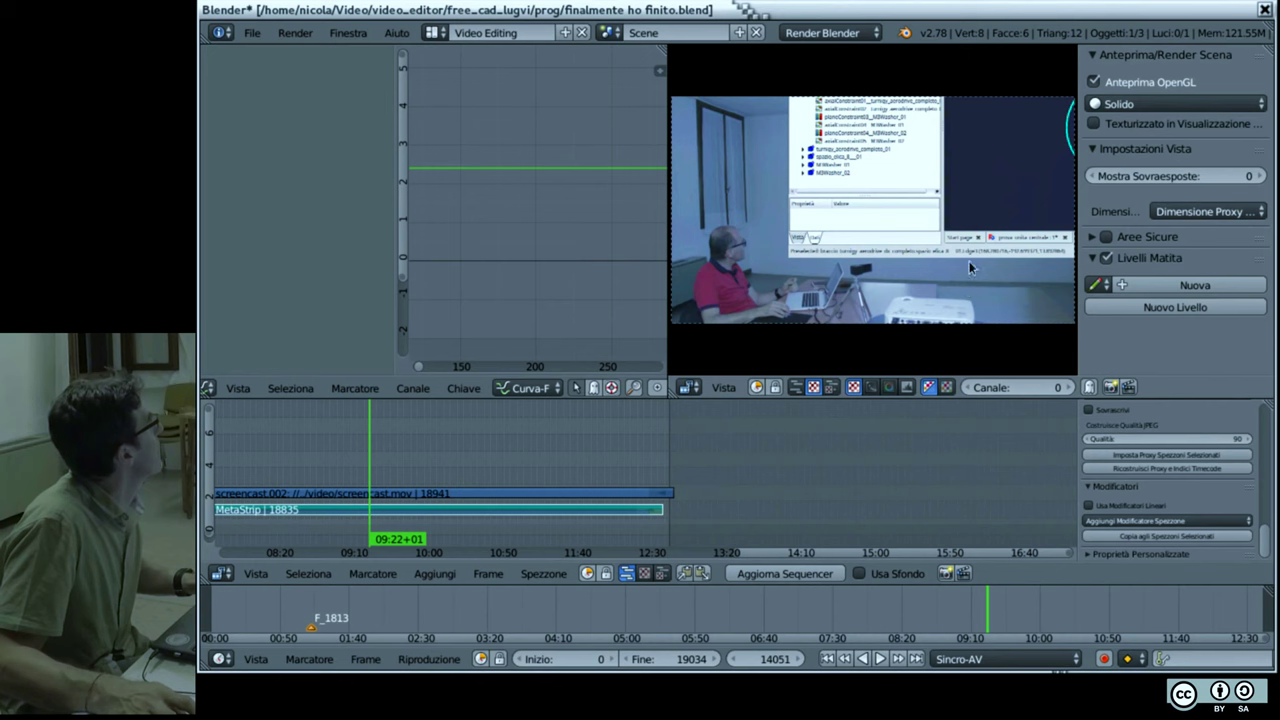
click(479, 457)
click(424, 459)
scroll(400, 466, down, 4)
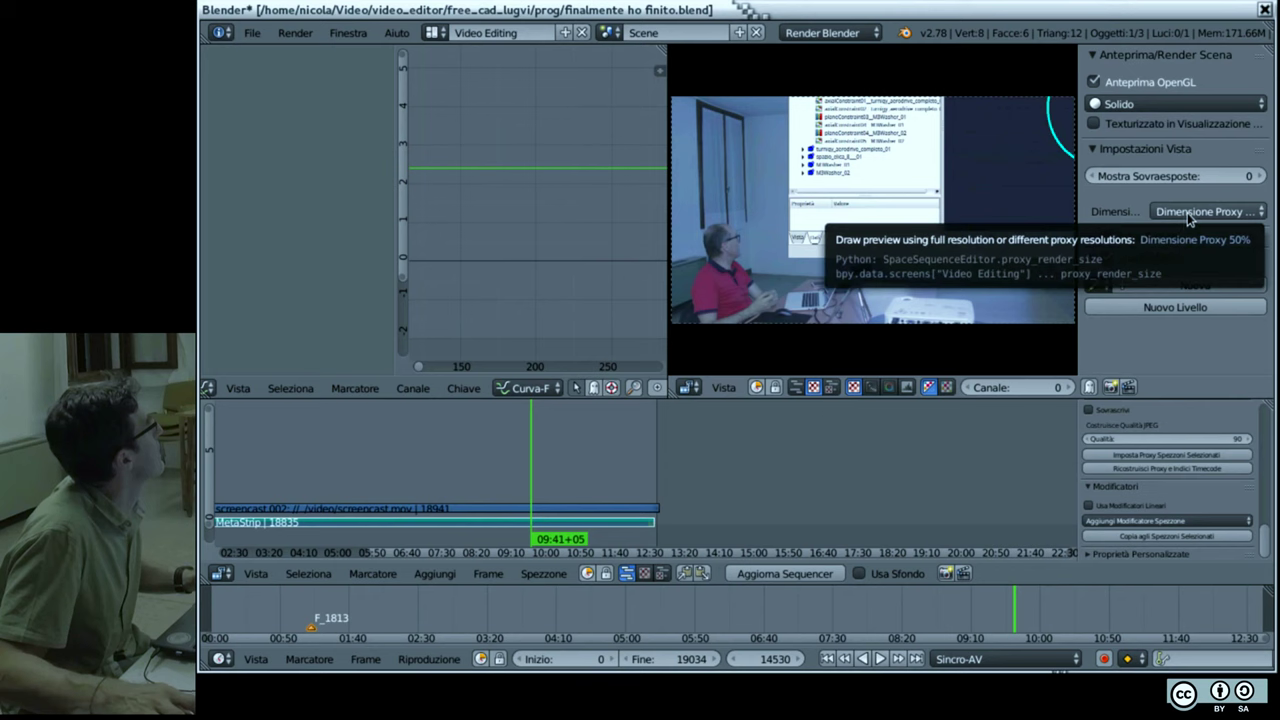
click(414, 464)
key(alt+a)
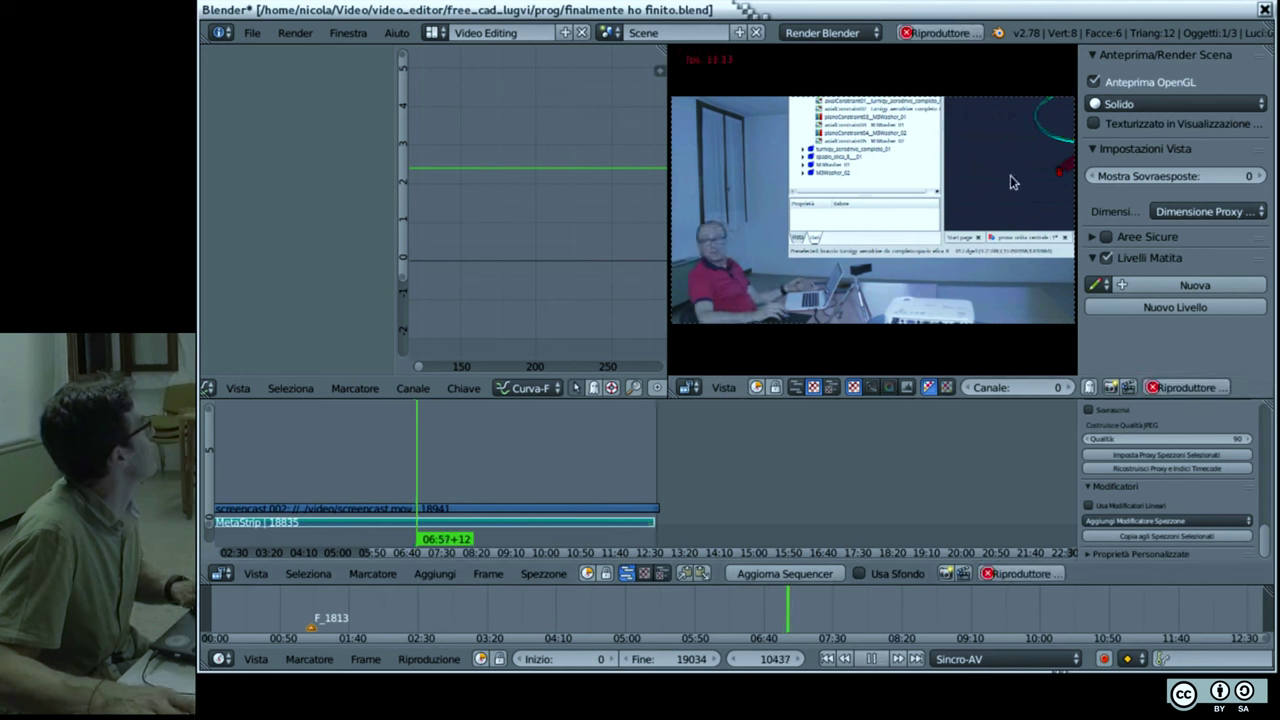
Step: Stop playback and switch the preview's Proxy Render Size to Scene Render Size
key(alt+a)
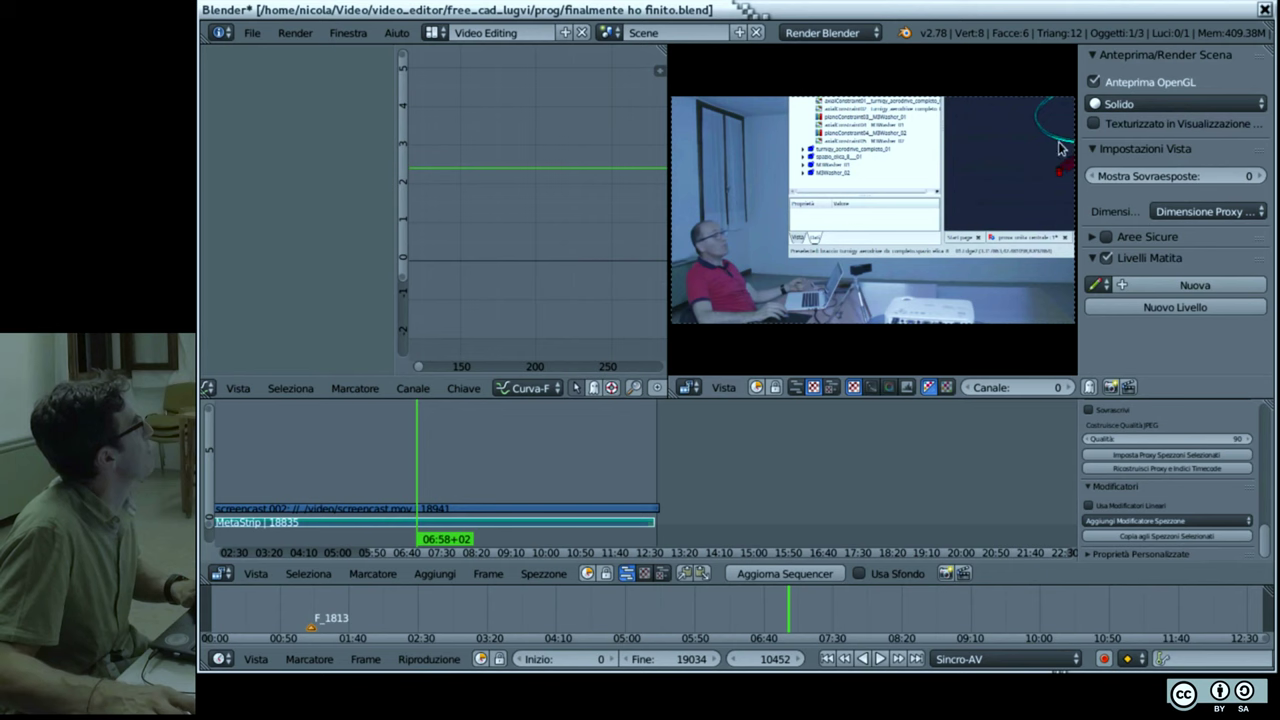
click(1194, 210)
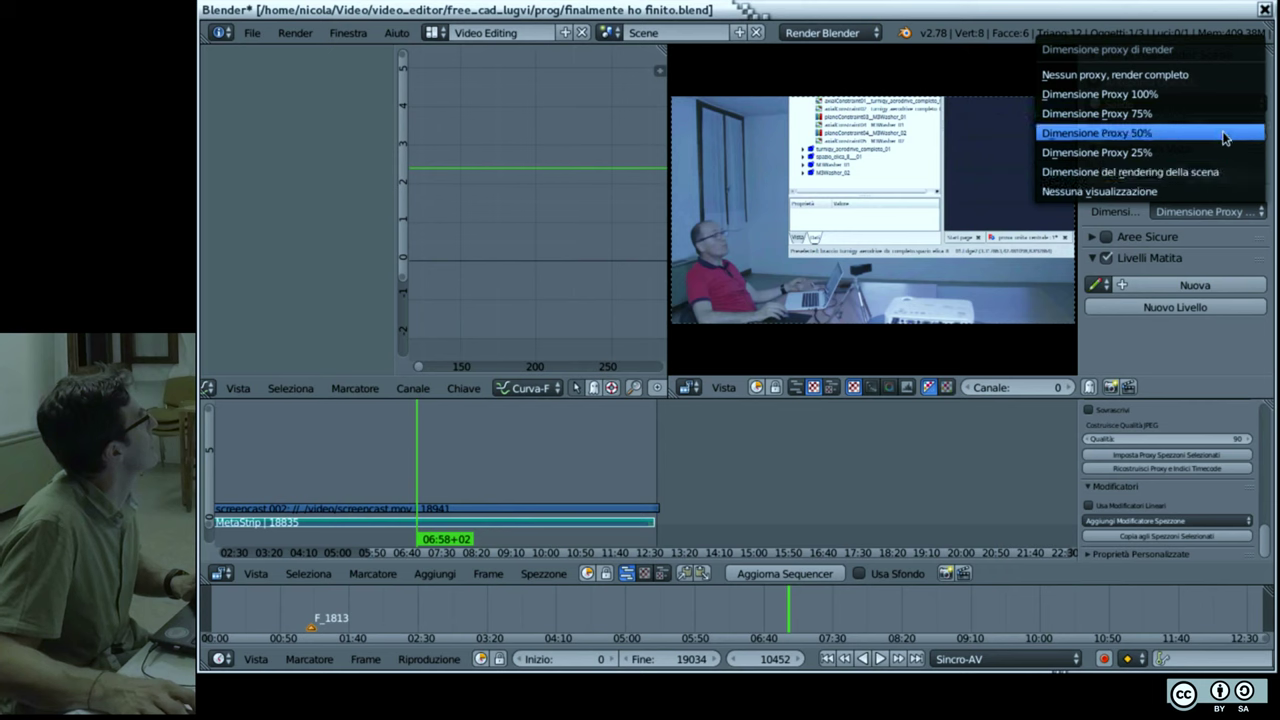
click(1224, 137)
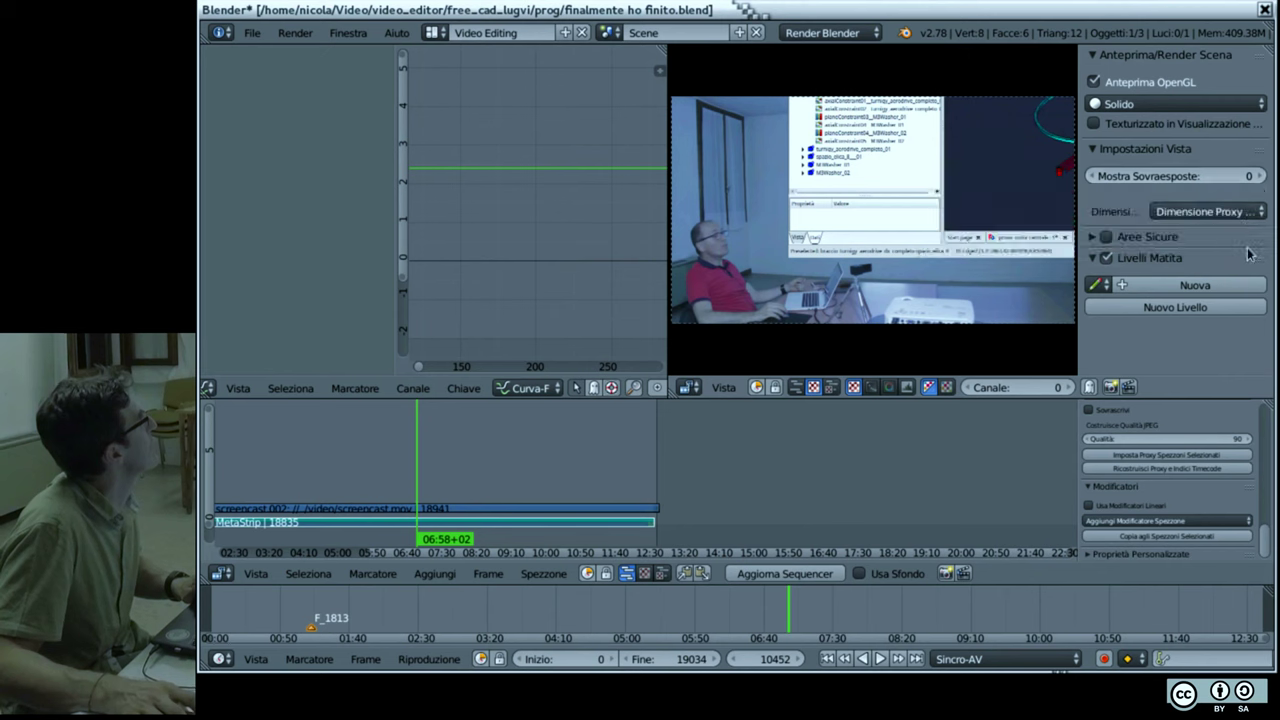
click(1246, 213)
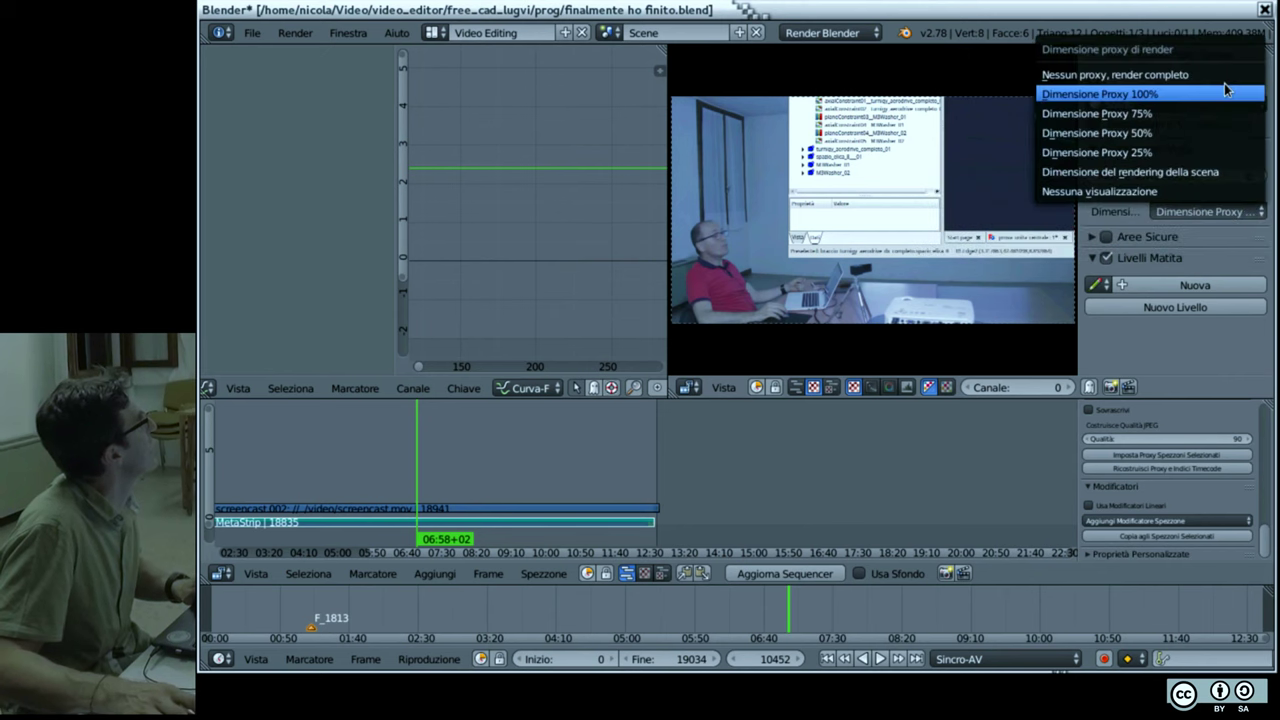
click(1213, 174)
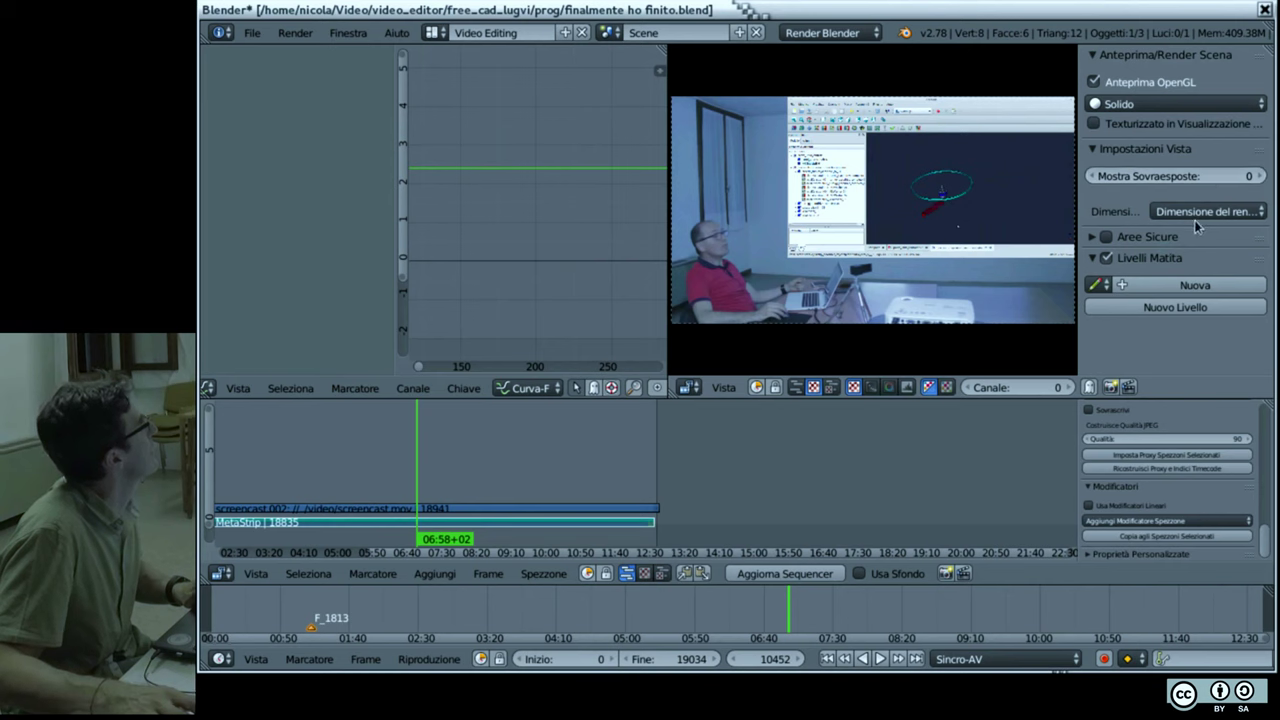
click(1199, 213)
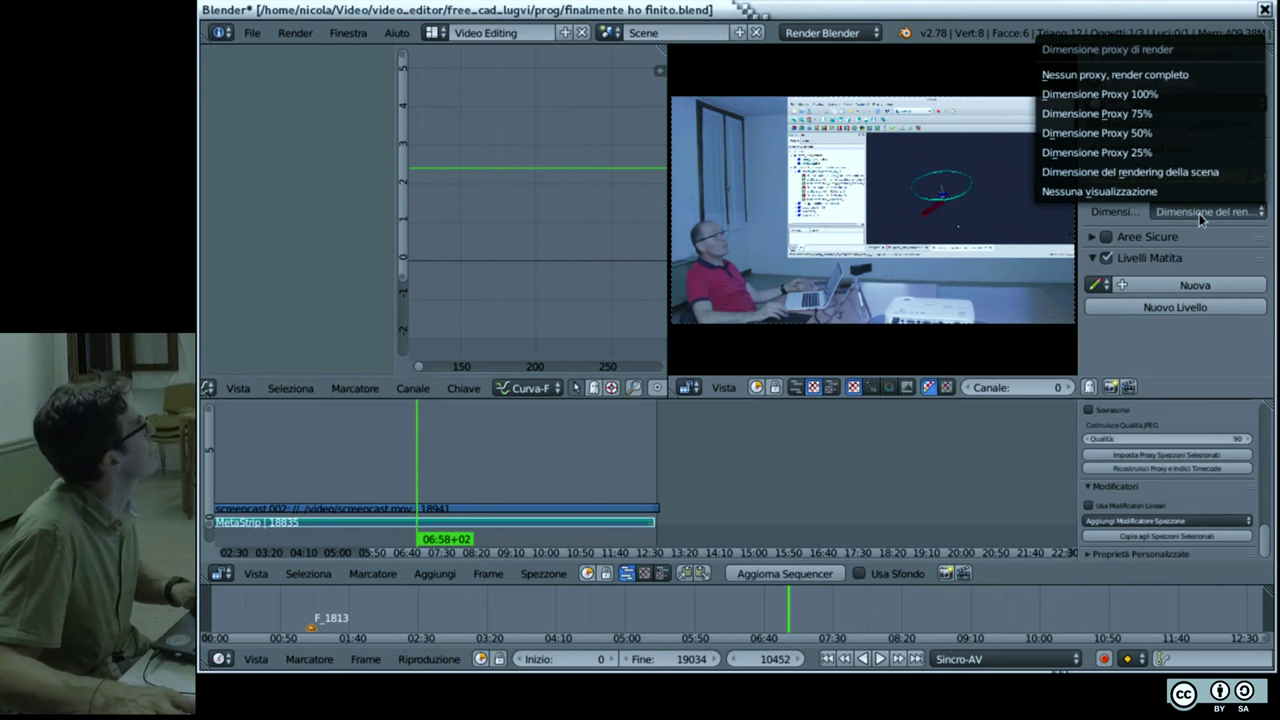
click(1190, 239)
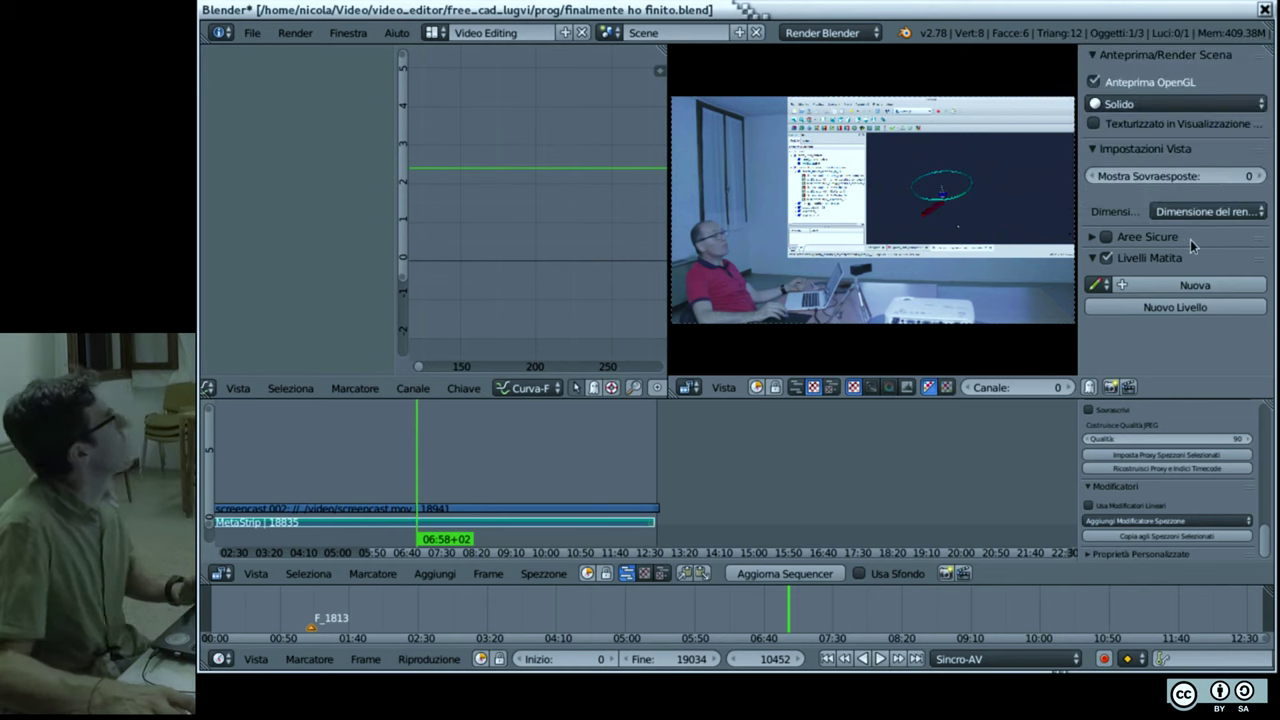
Step: Play the edit from 09:30, then jump back through 08:26 to 03:35
click(523, 430)
key(alt+a)
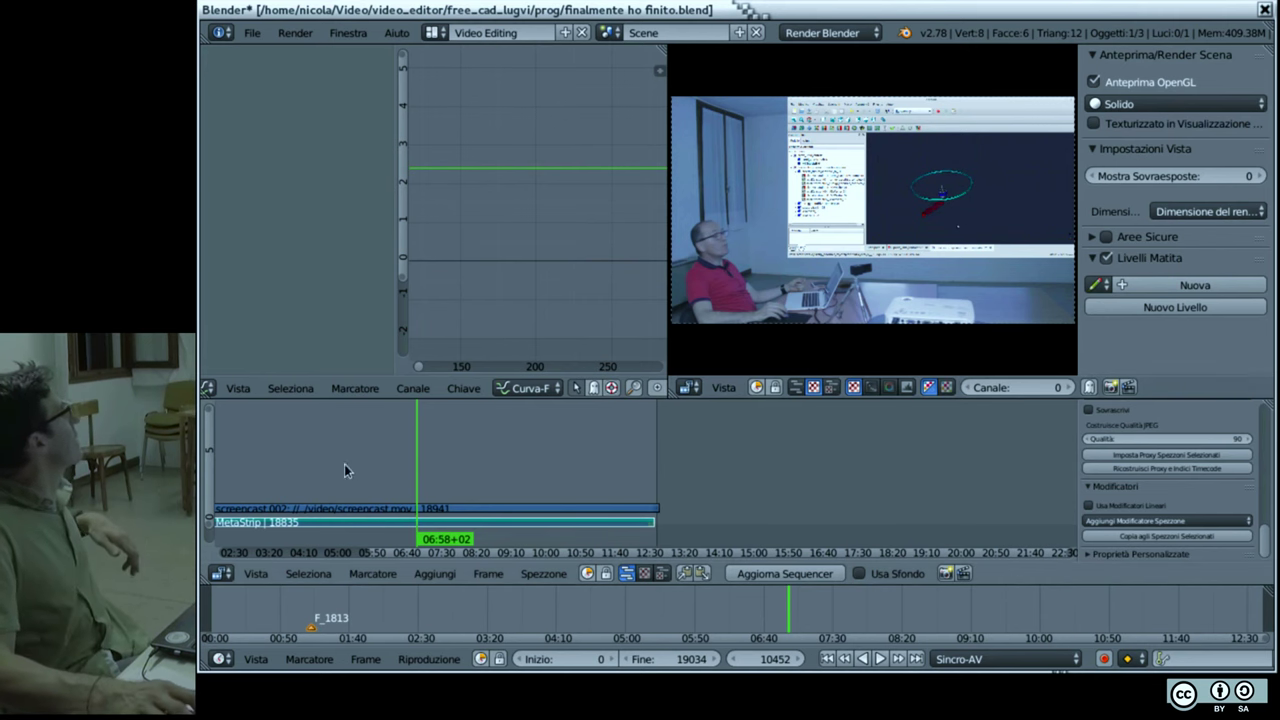
click(329, 463)
click(478, 470)
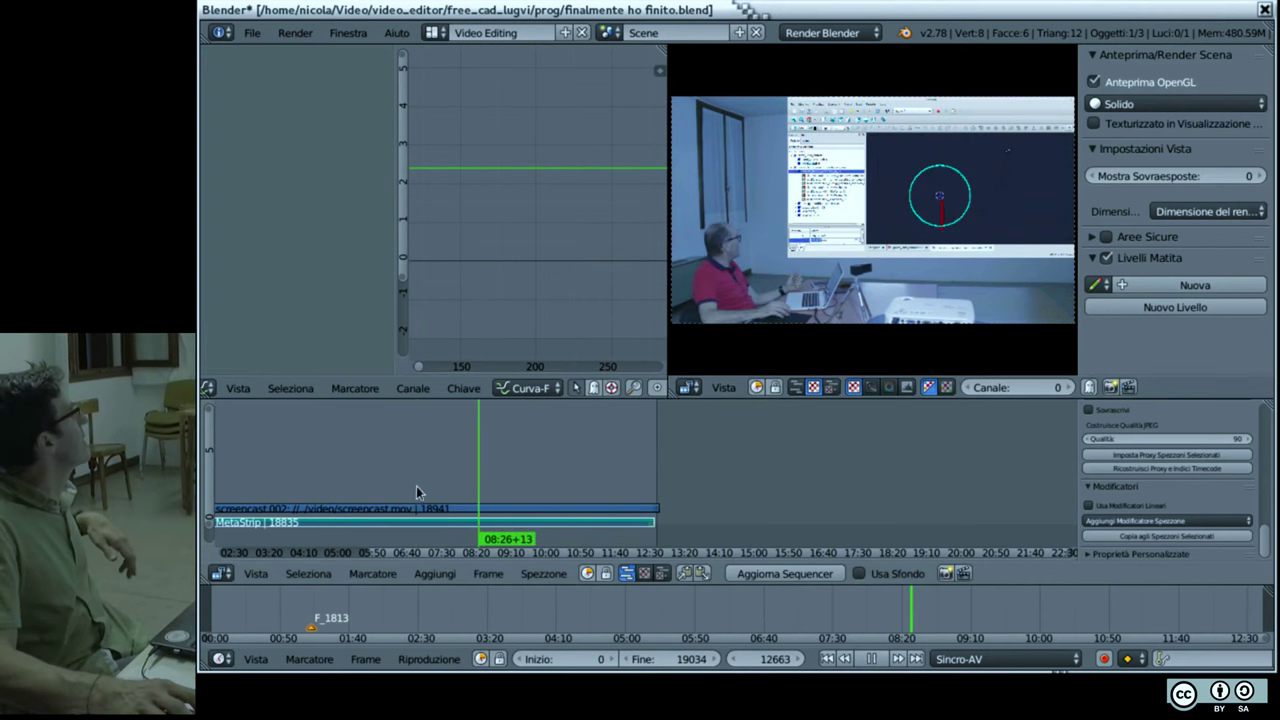
click(277, 481)
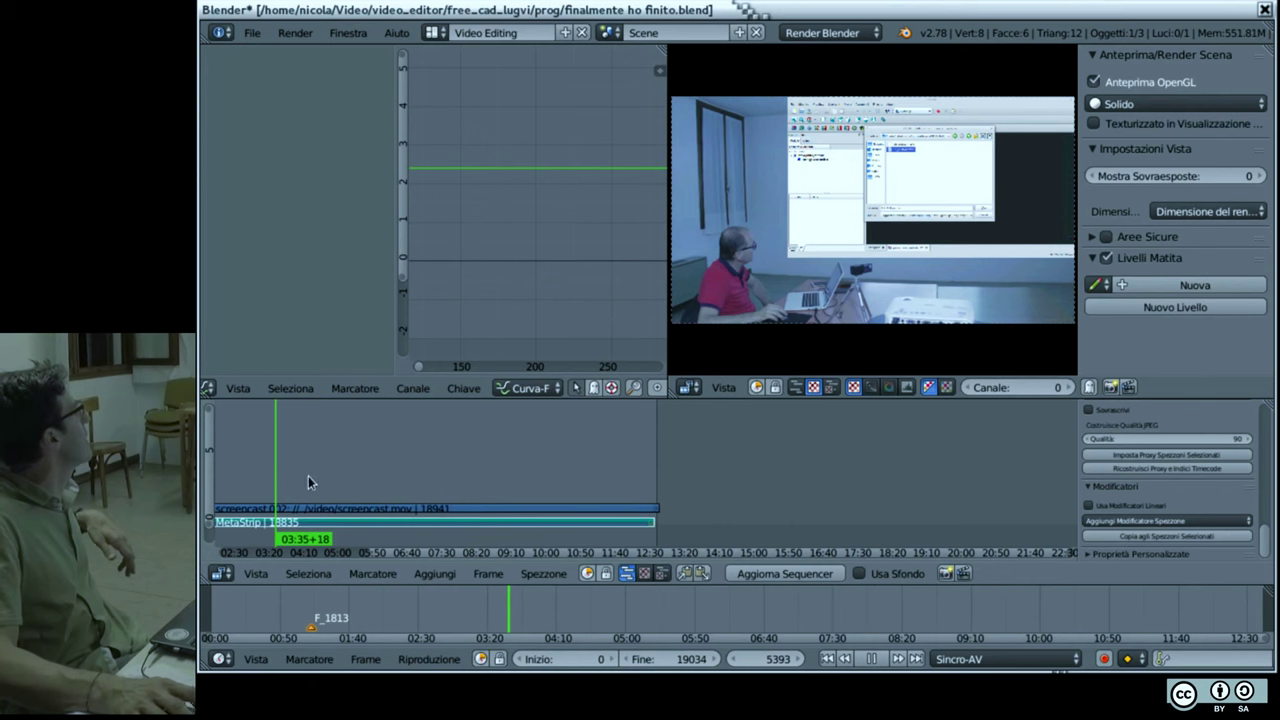
Step: Stop playback with the playhead at 04:23
click(308, 476)
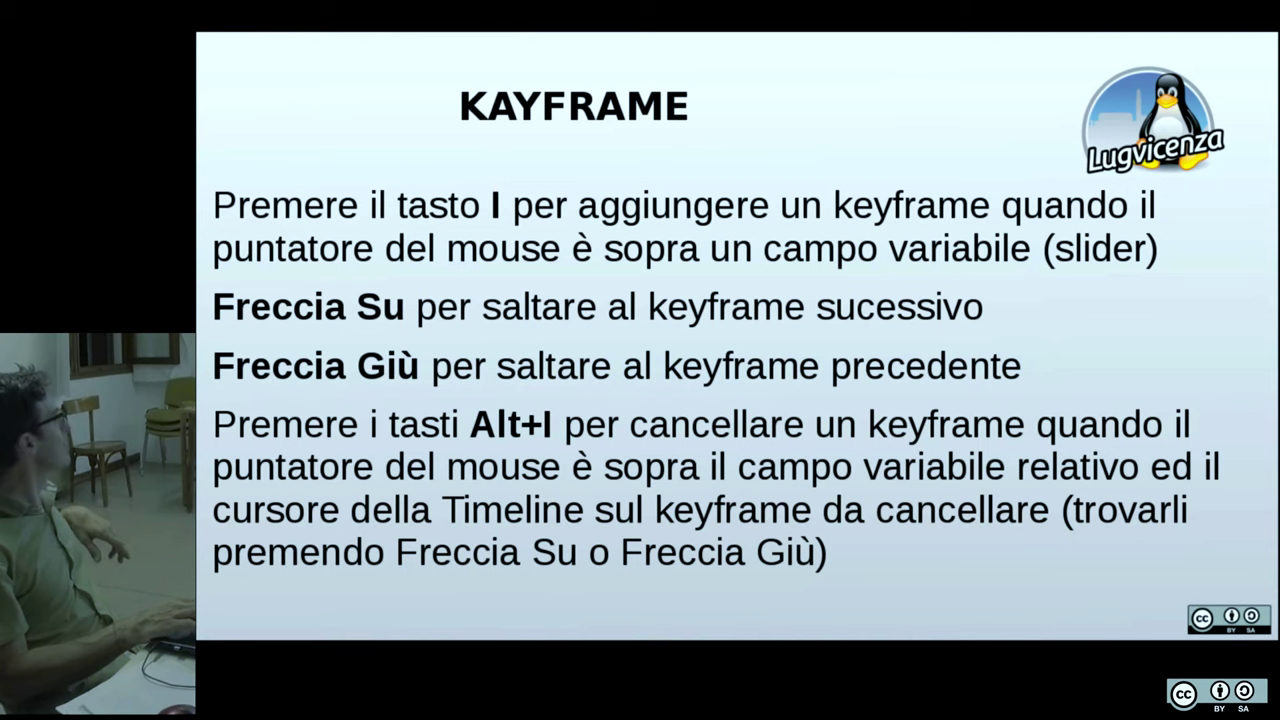
Step: Advance the slideshow one slide to TRANSIZIONI
key(Right)
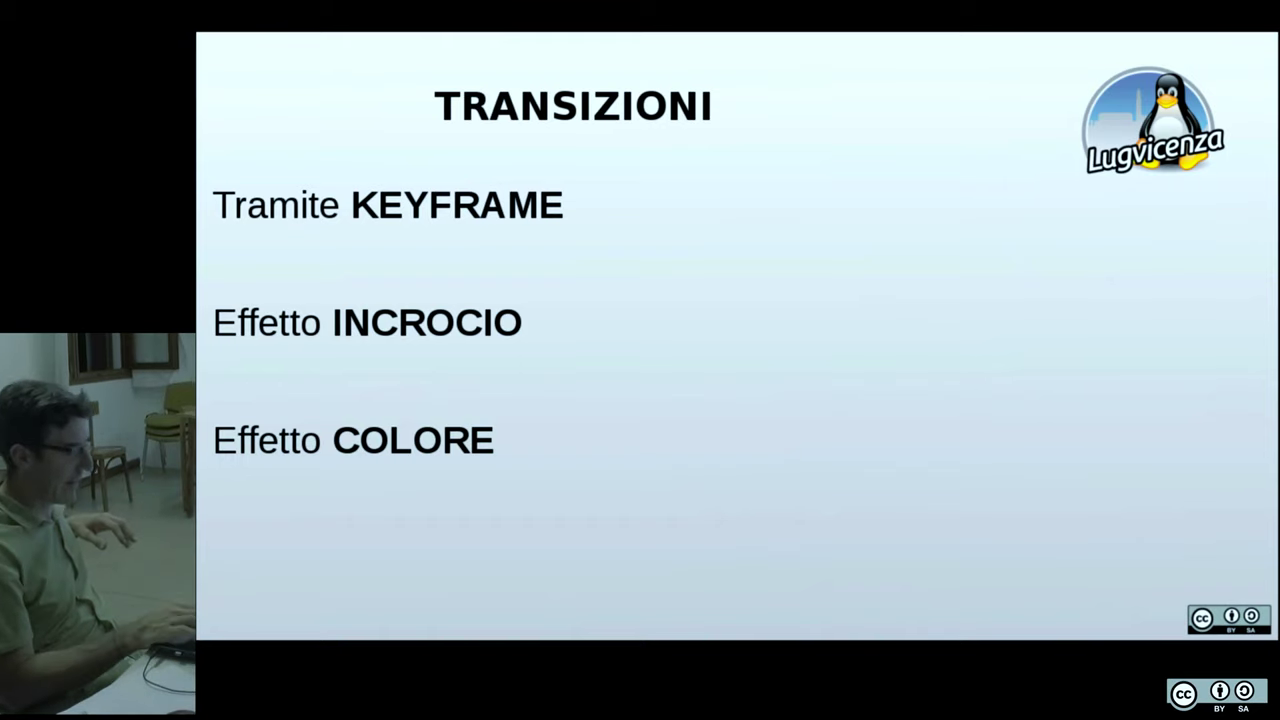
Step: Advance to the Supporto slide with the wikibooks link, then switch back to Blender
key(Right)
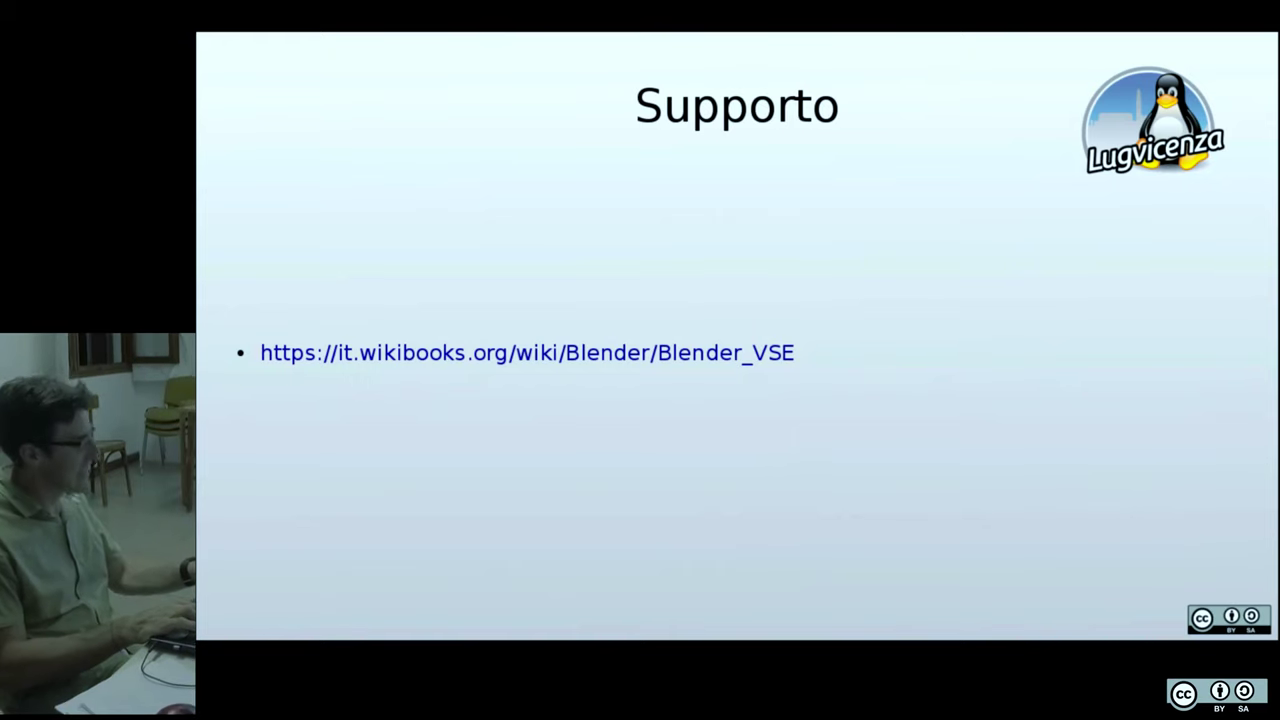
key(alt+Tab)
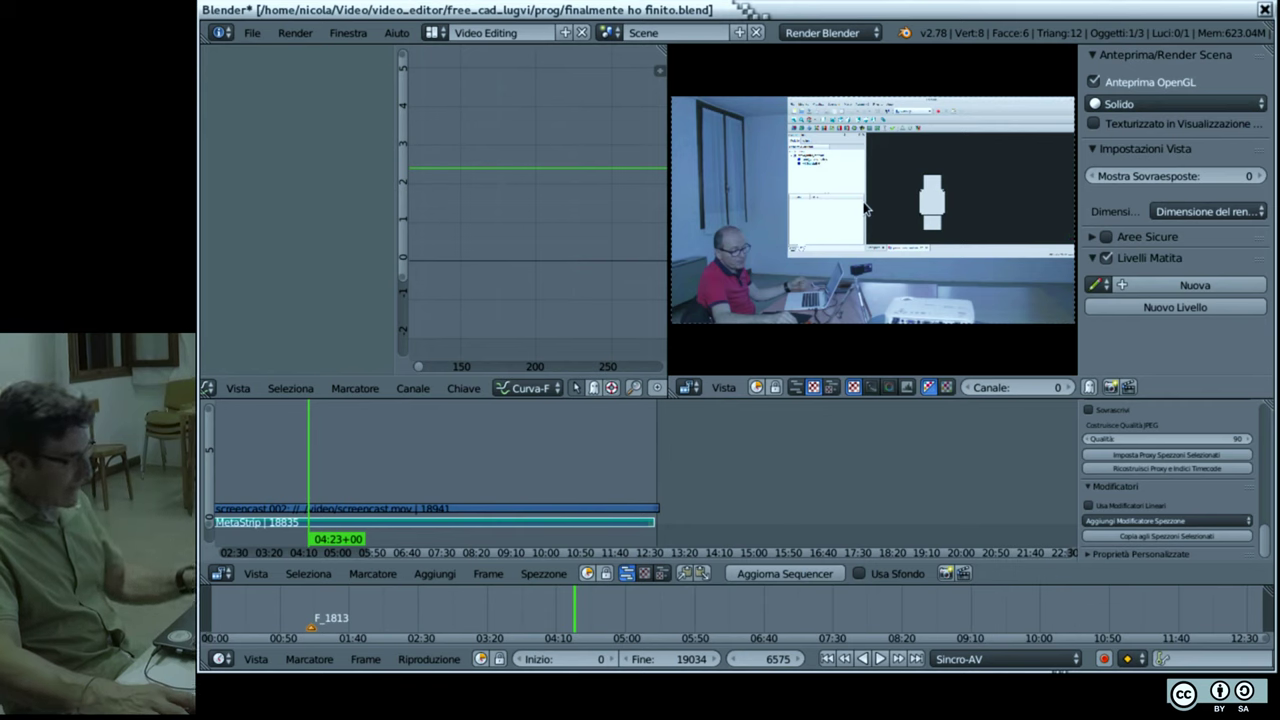
Step: Hide the preview sidebar and split off a Properties editor showing the 1920×1080, 25 fps render settings
key(n)
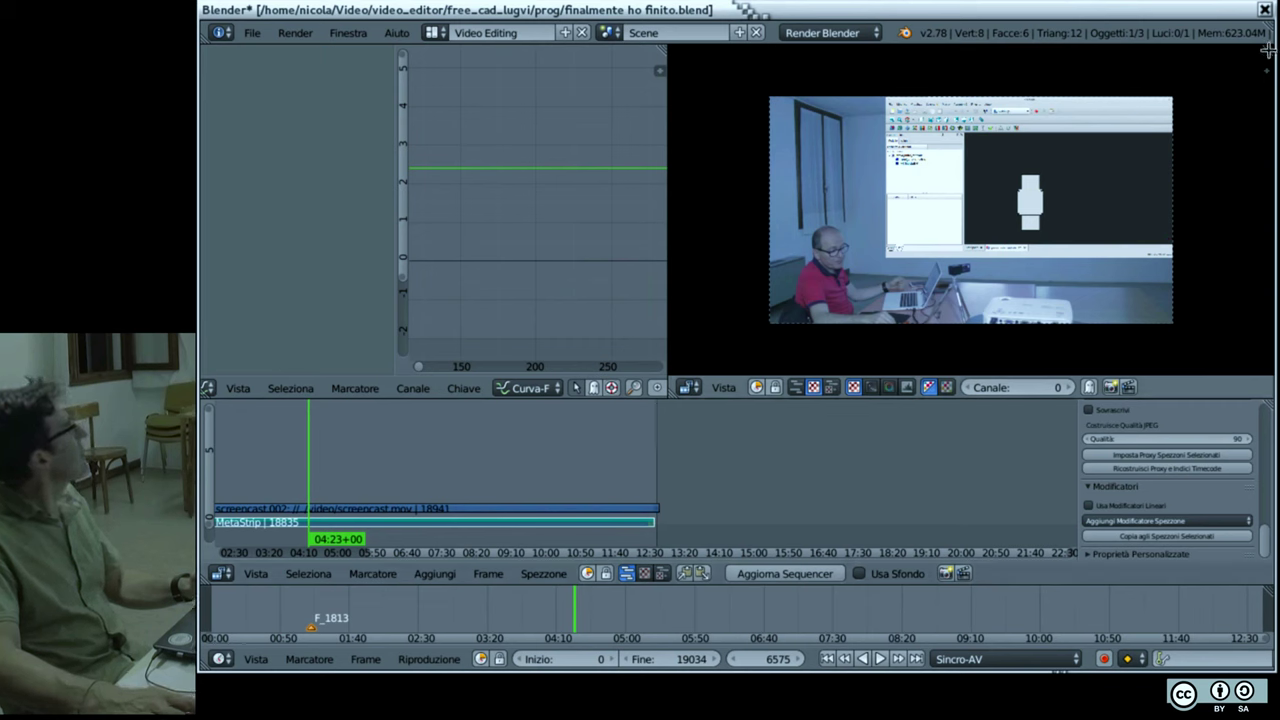
drag(1268, 48, 900, 50)
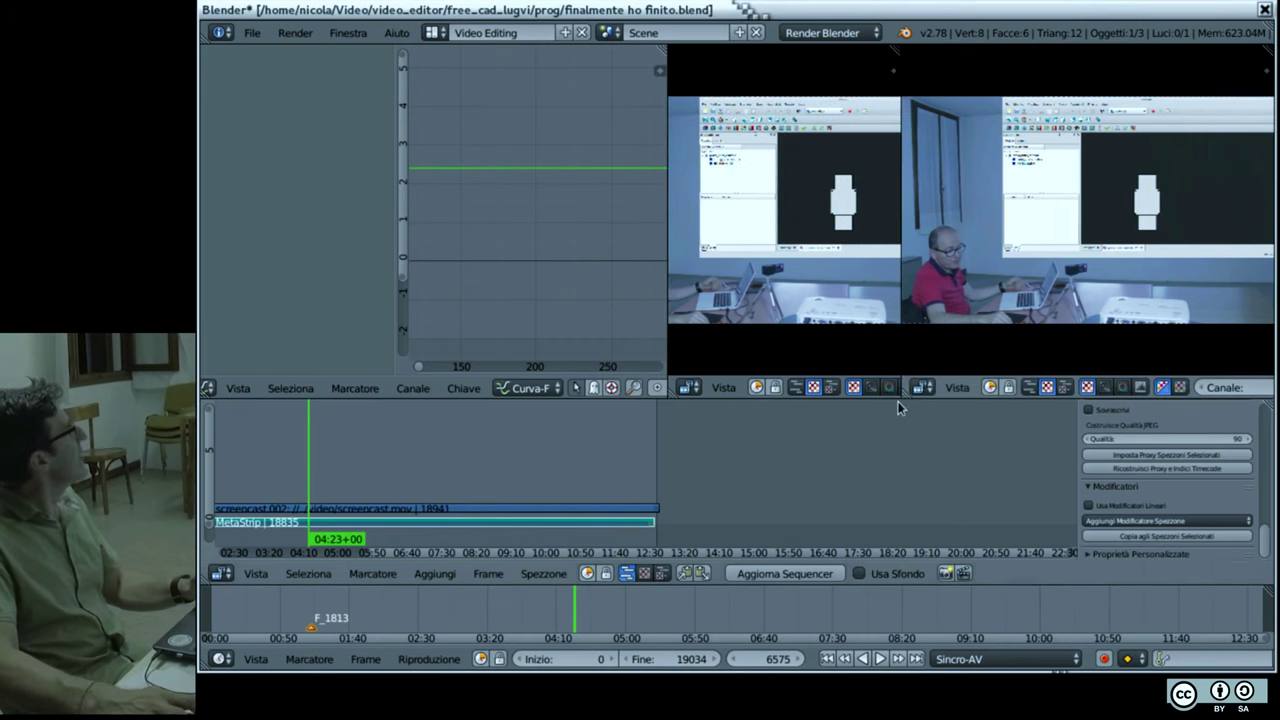
click(921, 387)
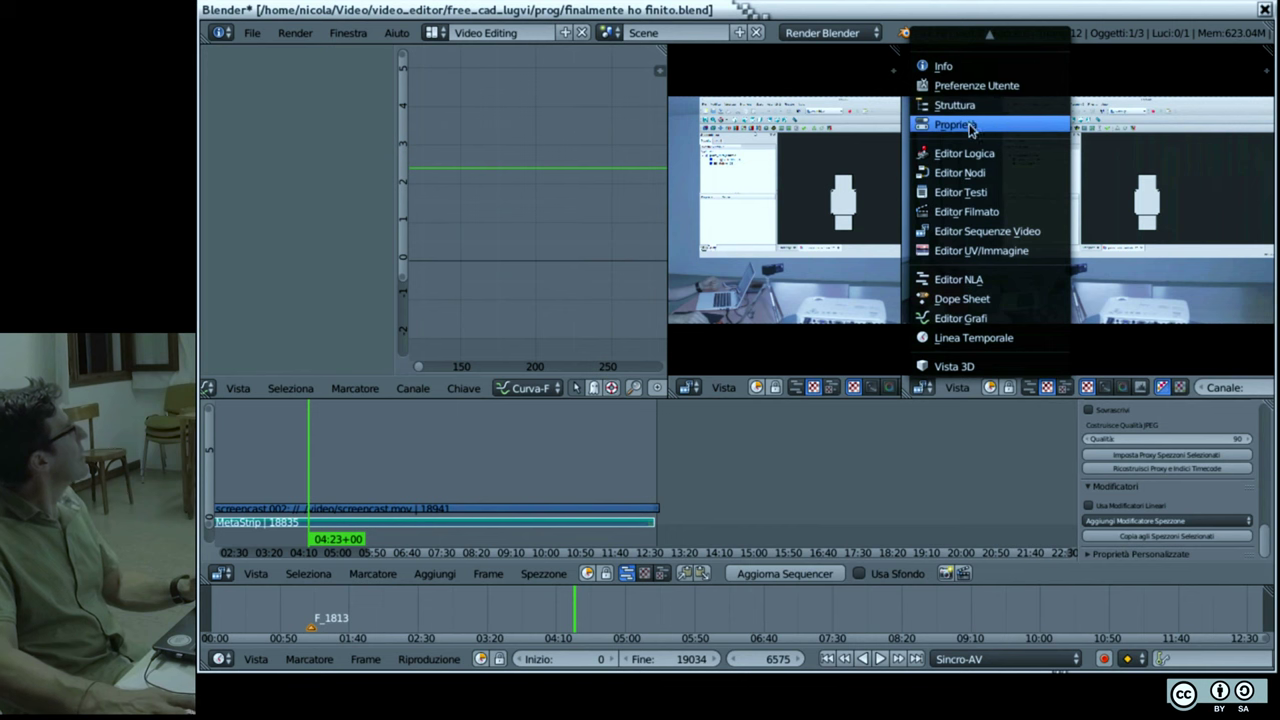
click(955, 125)
scroll(1053, 235, down, 2)
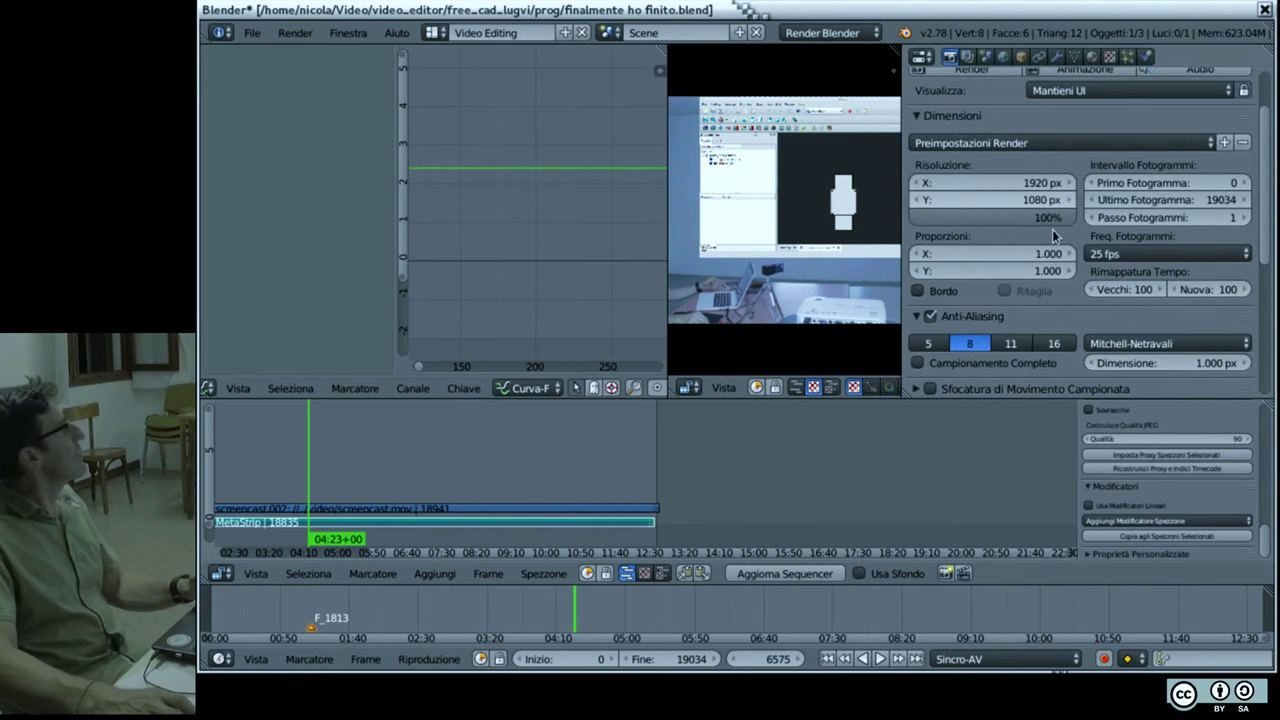
scroll(1058, 255, up, 2)
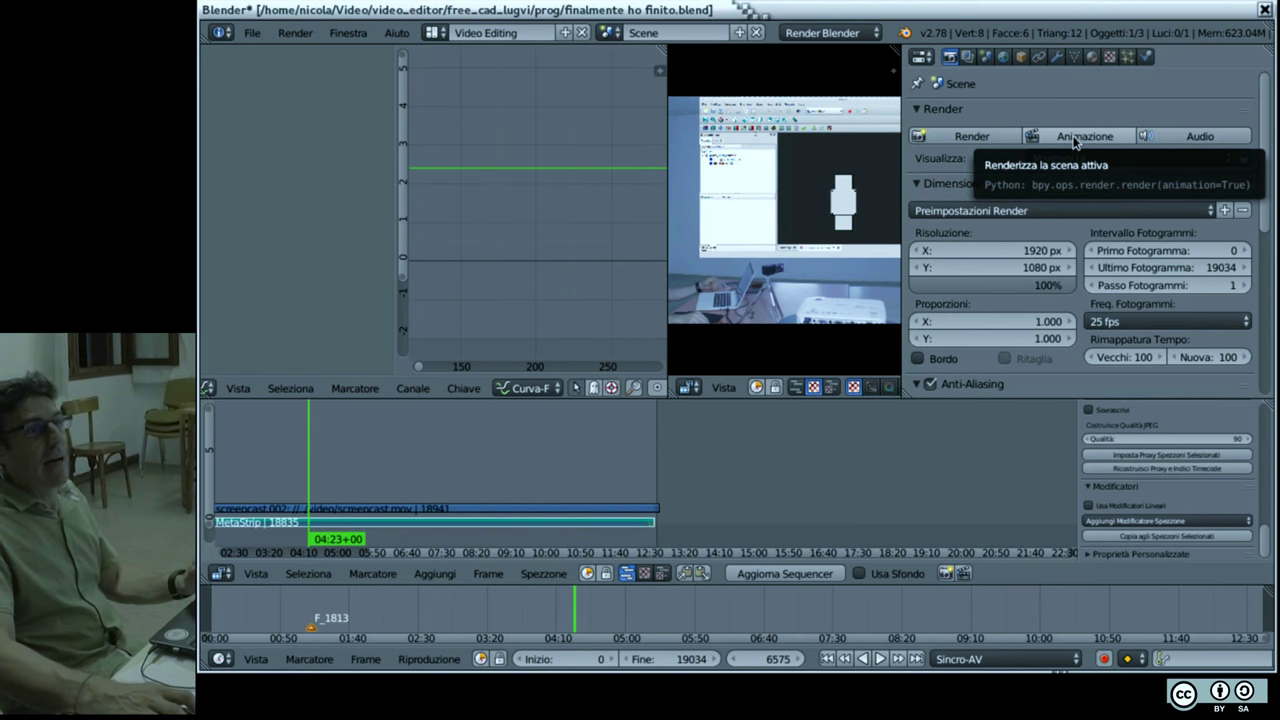
Step: Render frames 0 to 19034 as a 1920×1080, 25 fps animation
click(1076, 142)
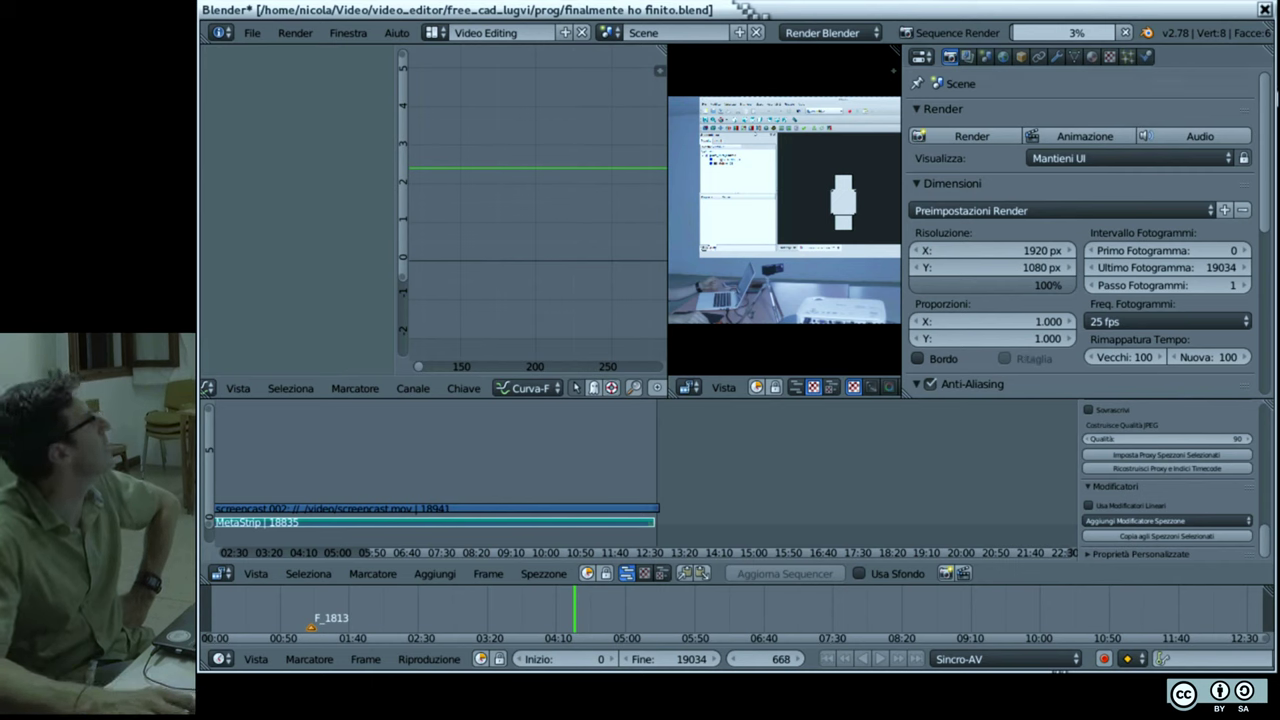
Step: Open the Blender title-bar window menu while the render runs at 3%
right_click(1140, 10)
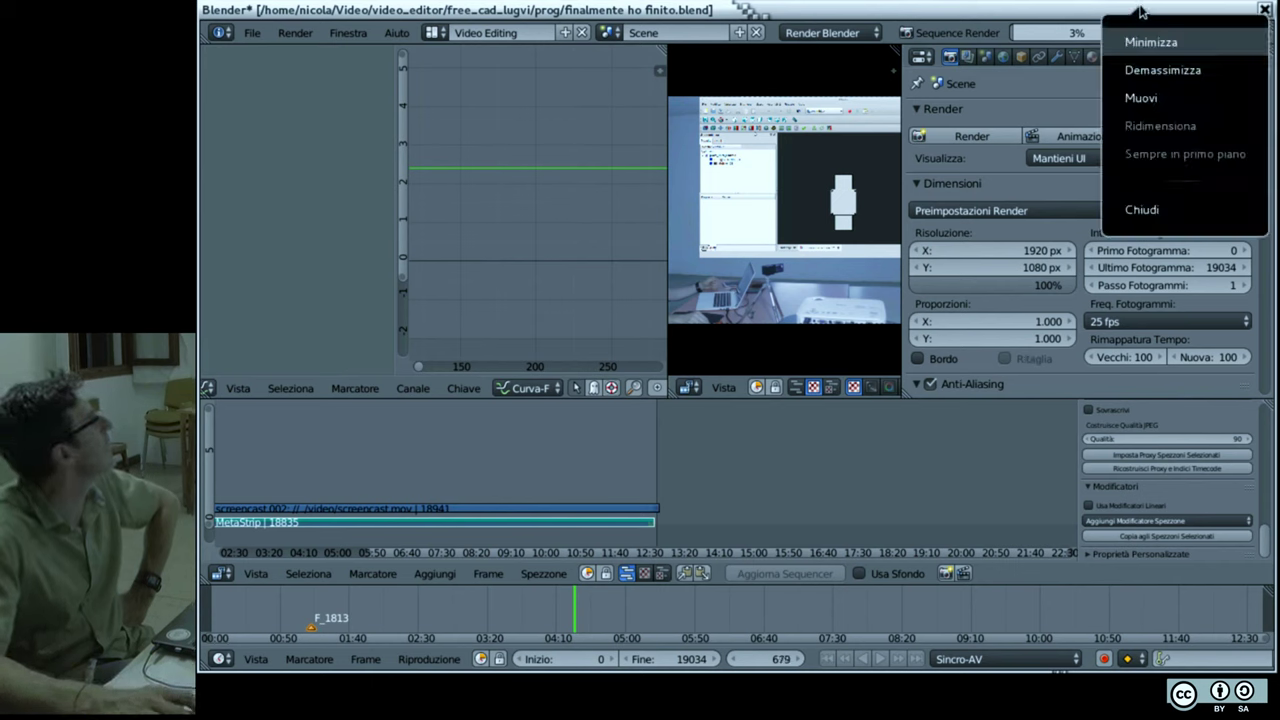